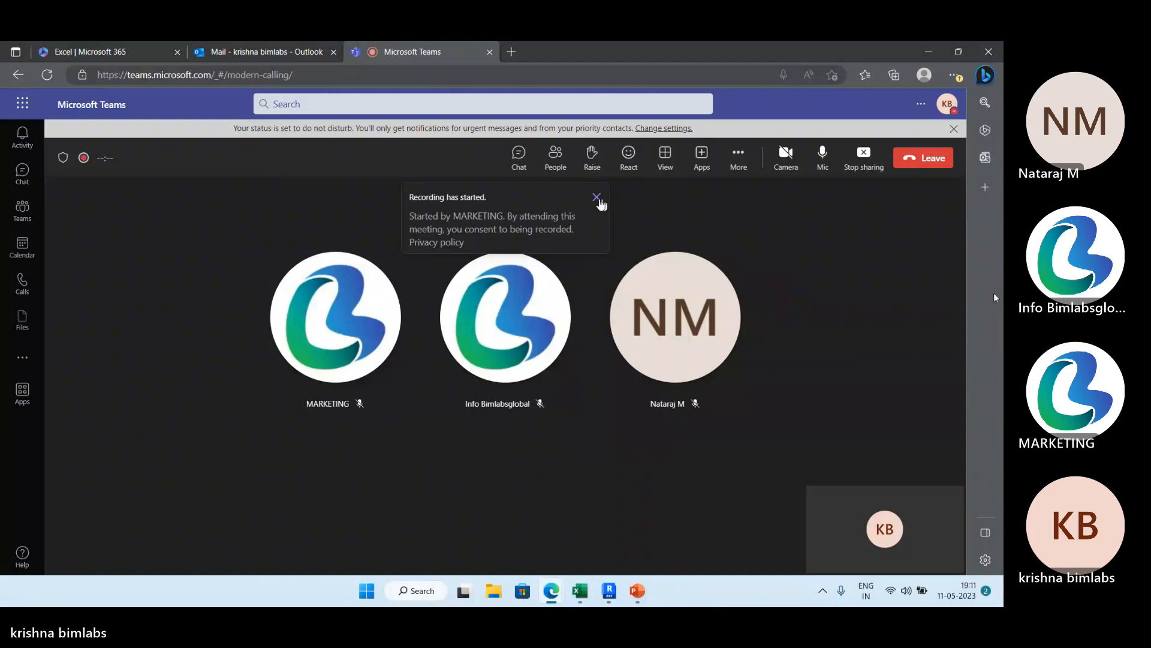
# Dismiss the recording notice in the meeting and switch to the running FDP slide show in PowerPoint.
pyautogui.click(596, 198)
pyautogui.moveTo(634, 590)
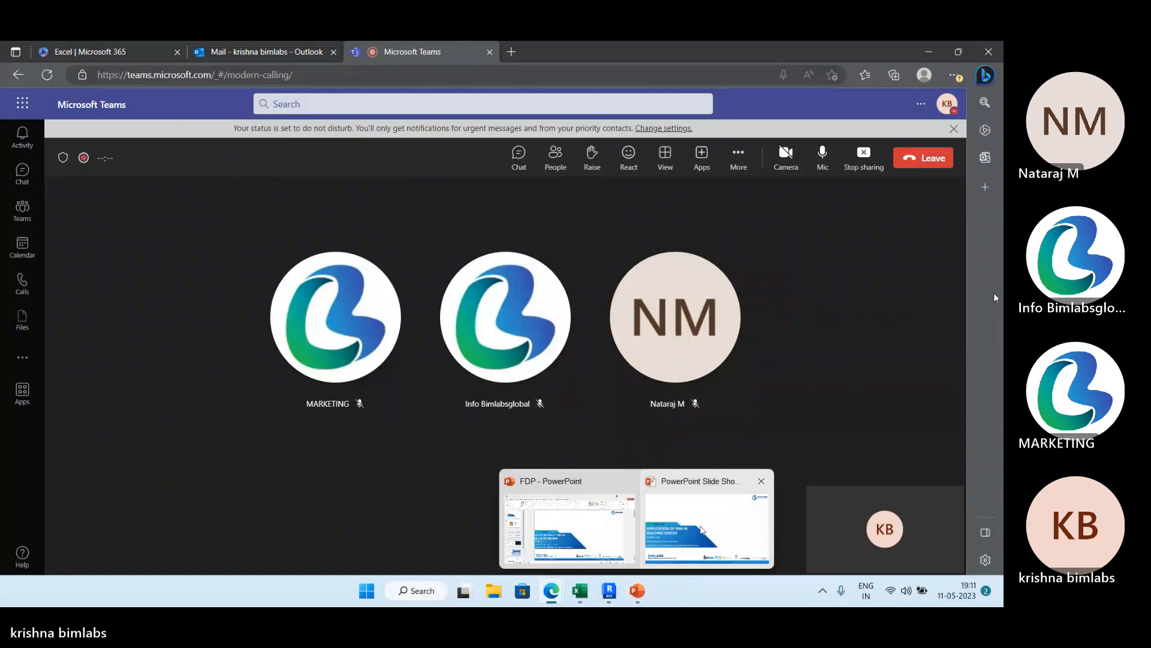
pyautogui.click(715, 523)
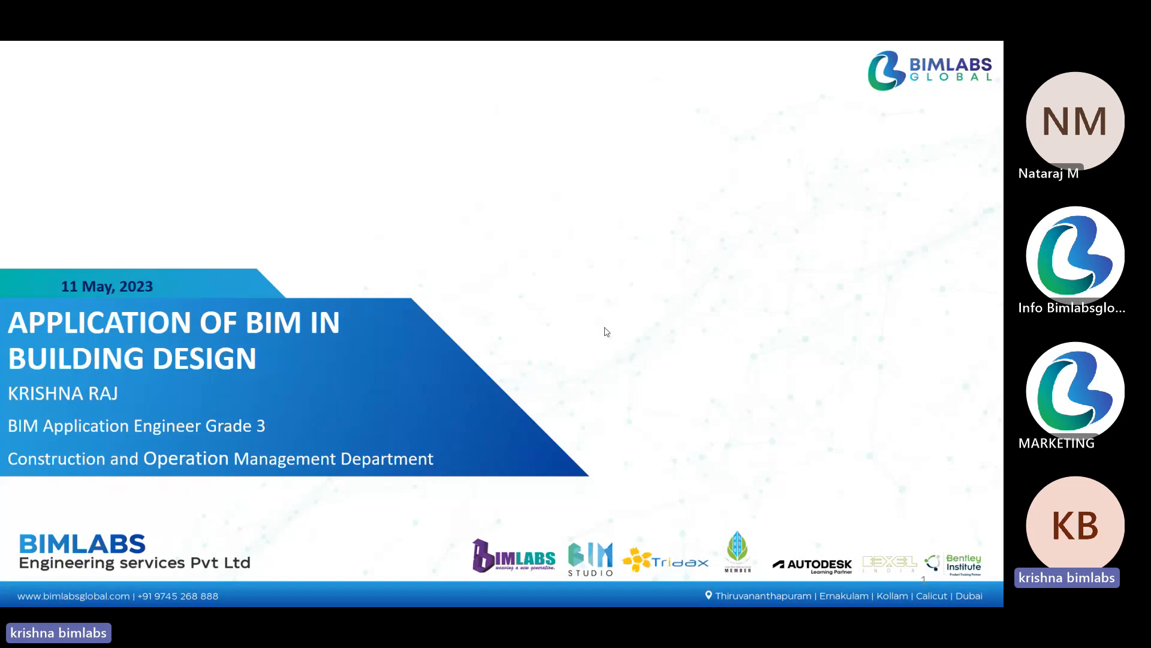
# Switch to the Teams meeting, admit the guest waiting in the lobby, and return to the PowerPoint slide show.
pyautogui.hotkey('alt', 'Tab')
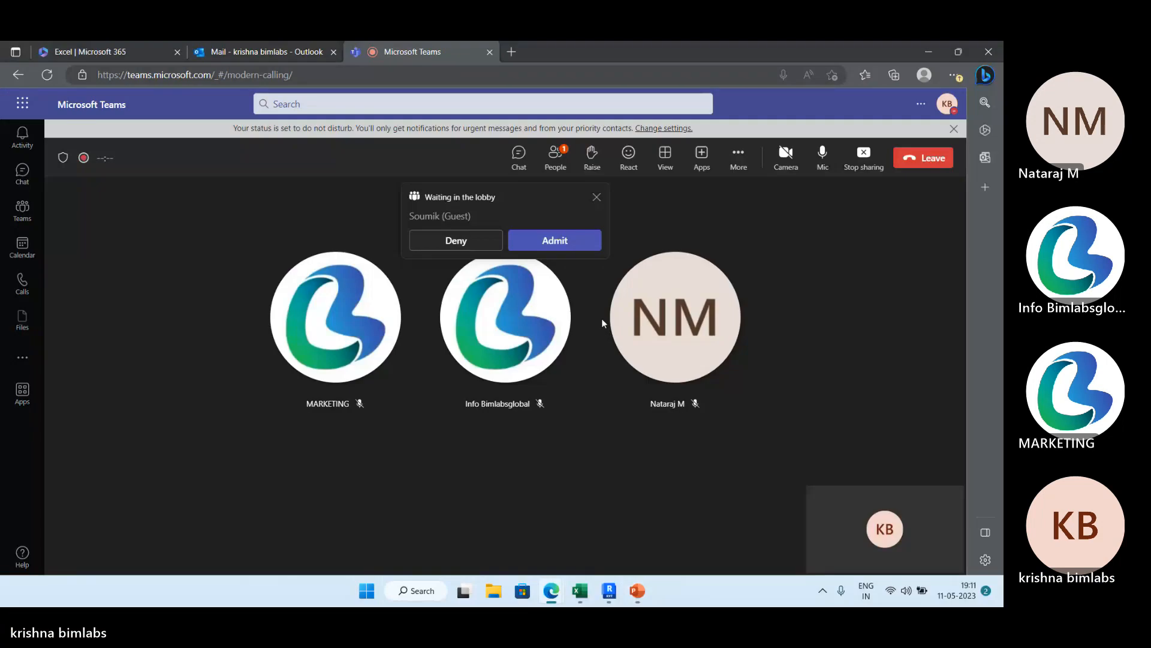
pyautogui.click(572, 241)
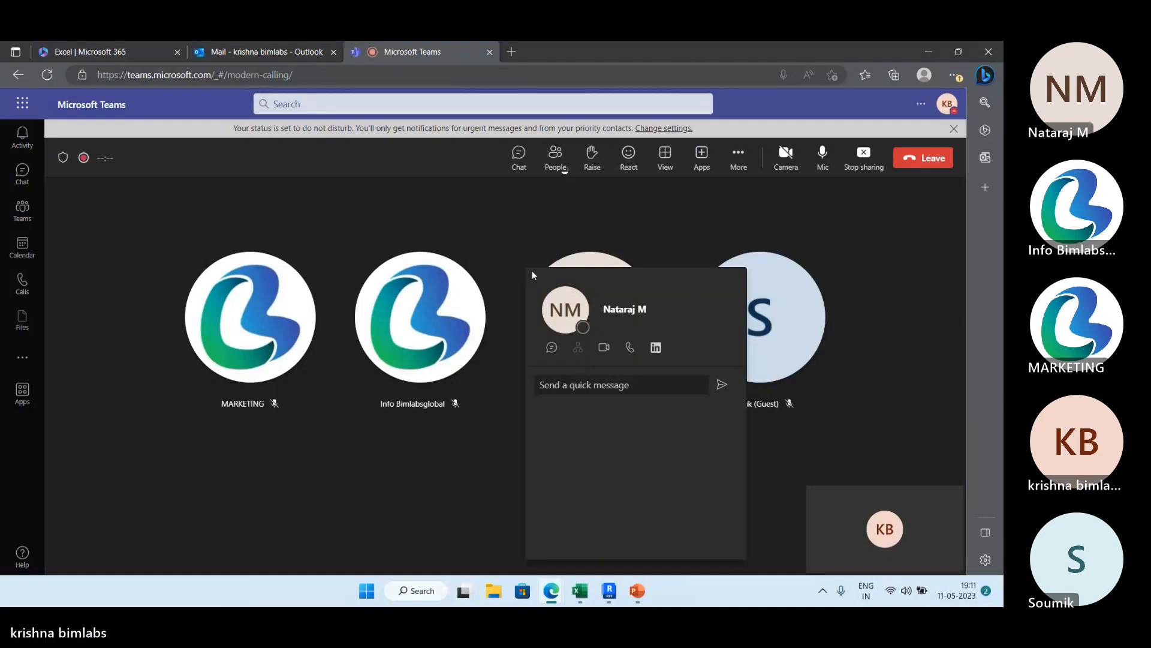
pyautogui.hotkey('alt', 'Tab')
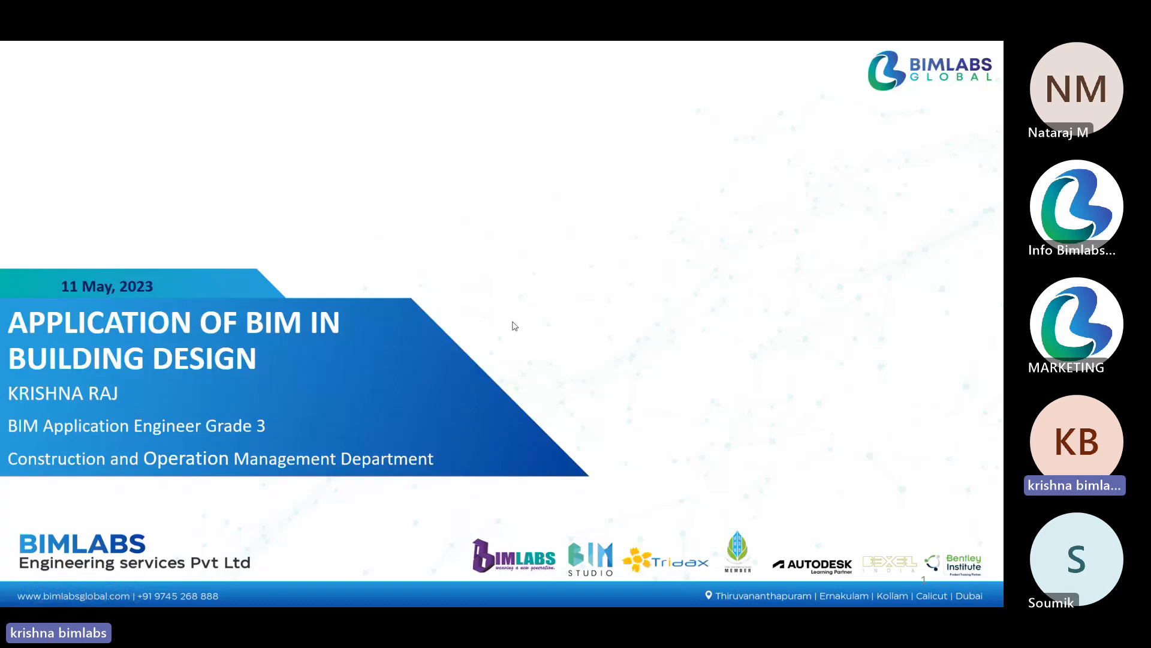
# Advance the slide show from the title slide through the presenter and company slides to the office locations slide.
pyautogui.press('Right')
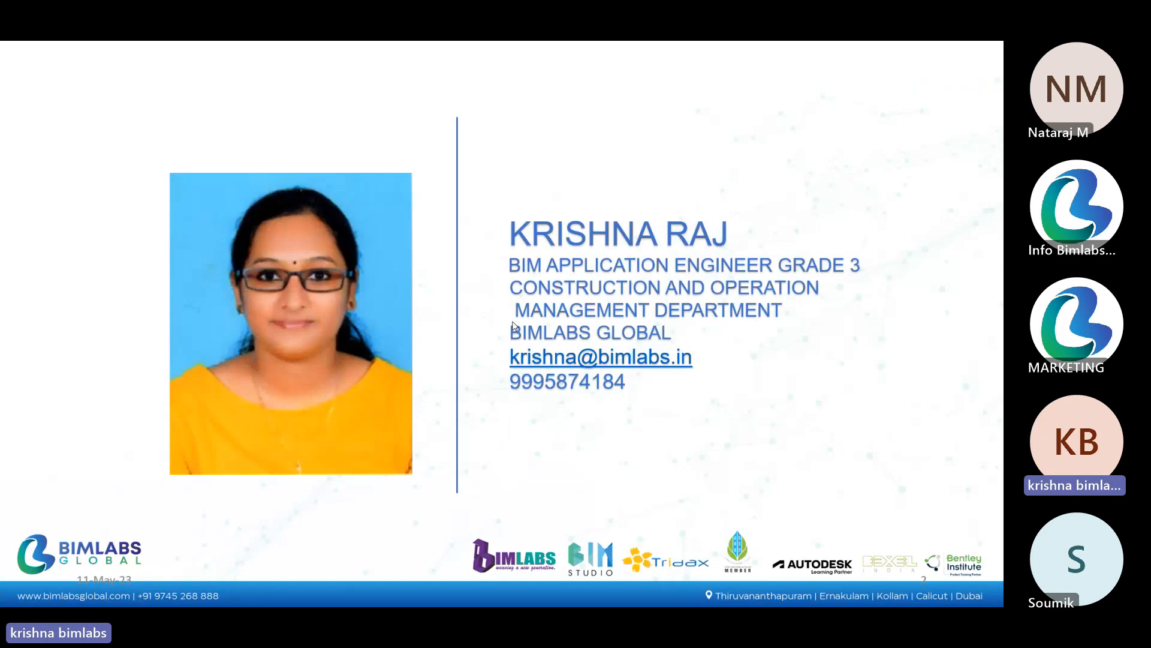
pyautogui.press('Right')
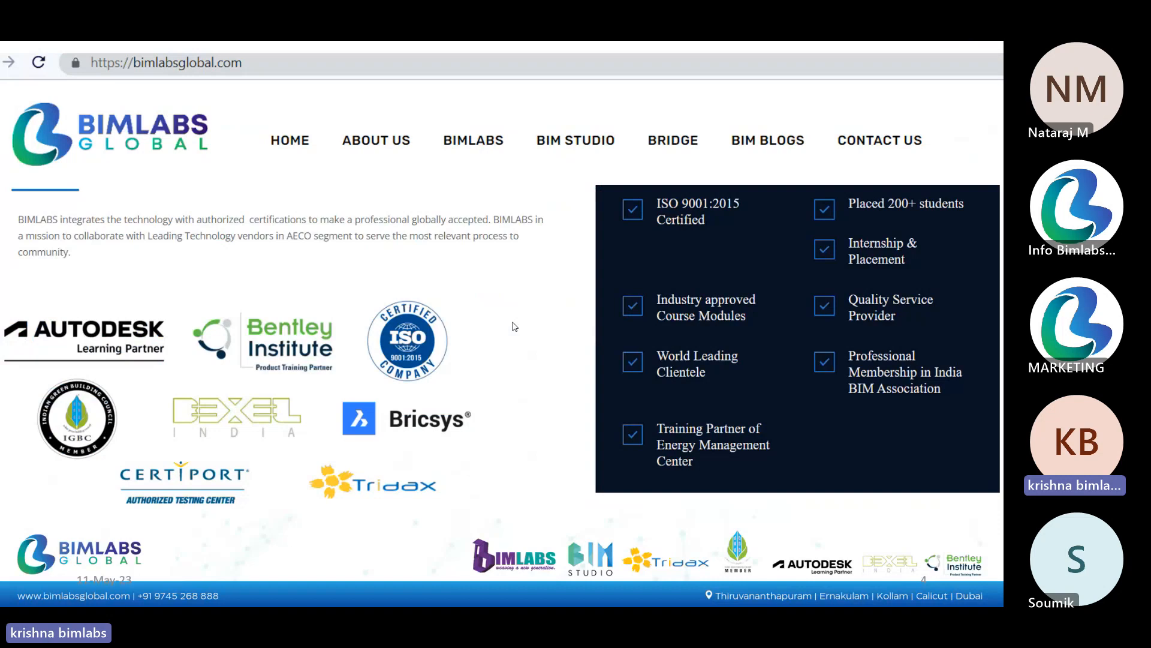
pyautogui.click(515, 327)
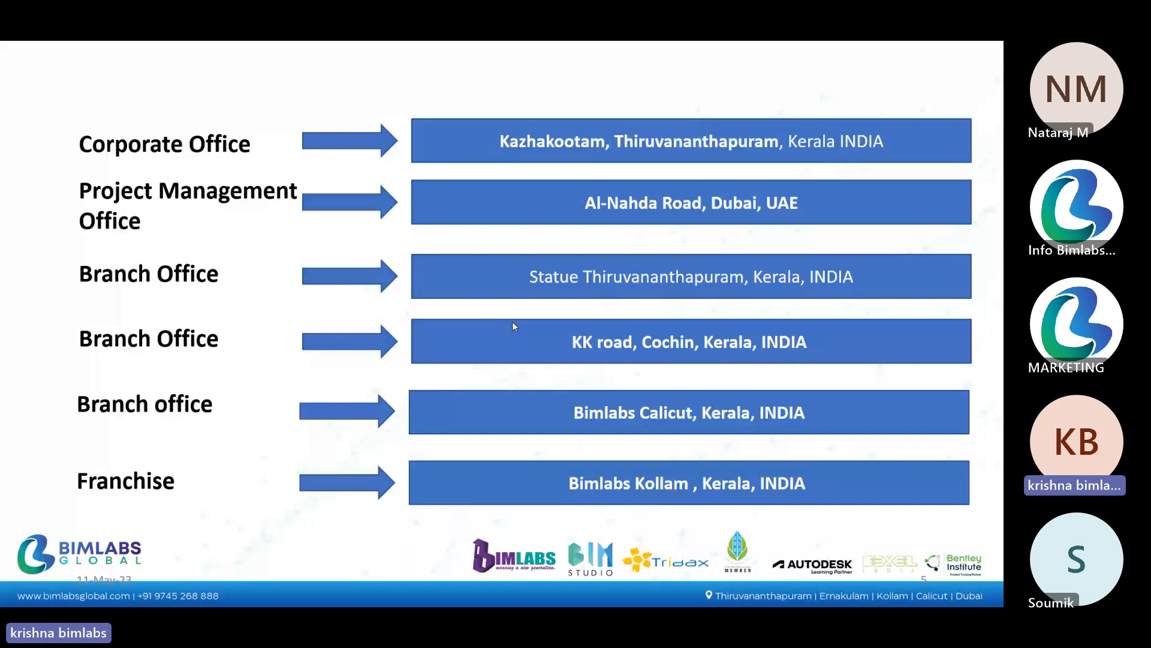
# Switch to Autodesk Revit 2023 and open the recent FDP project.
pyautogui.hotkey('alt', 'Tab')
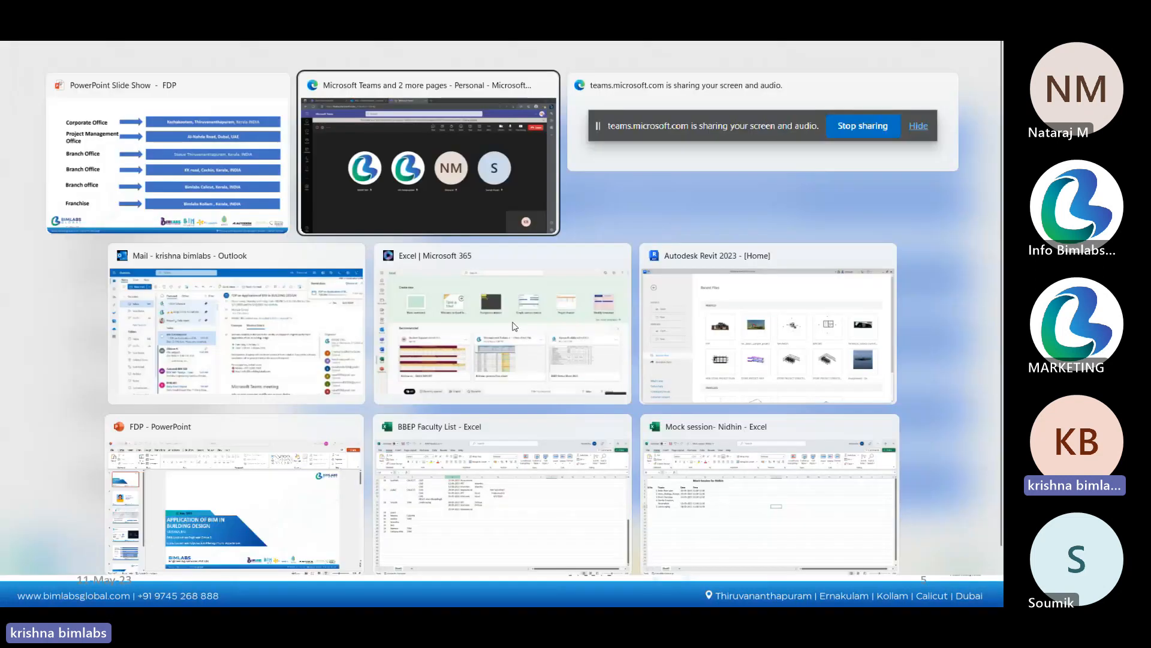
pyautogui.hotkey('alt', 'Tab')
pyautogui.hotkey('alt', 'Tab')
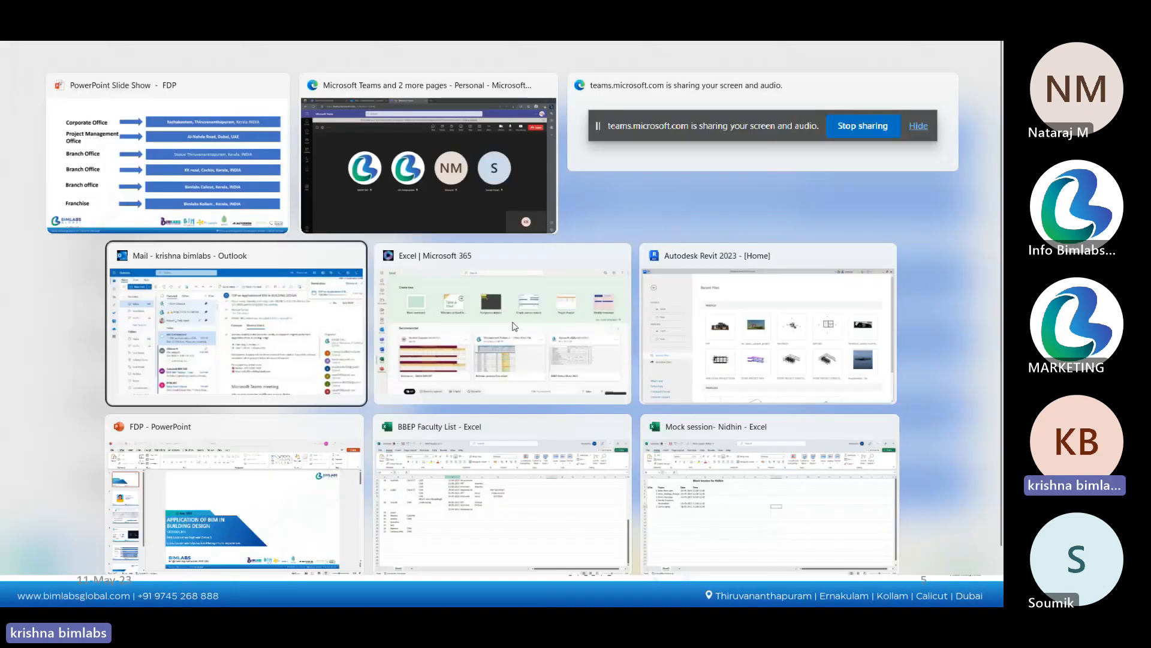
pyautogui.hotkey('alt', 'Tab')
pyautogui.hotkey('alt', 'Tab')
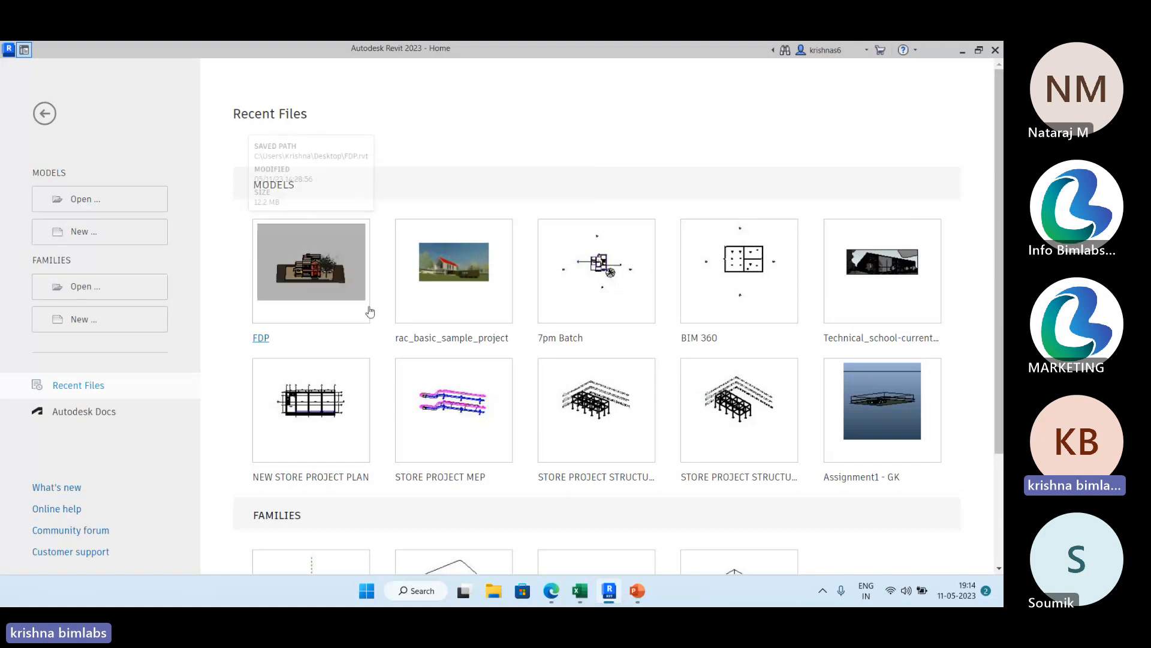
pyautogui.click(261, 340)
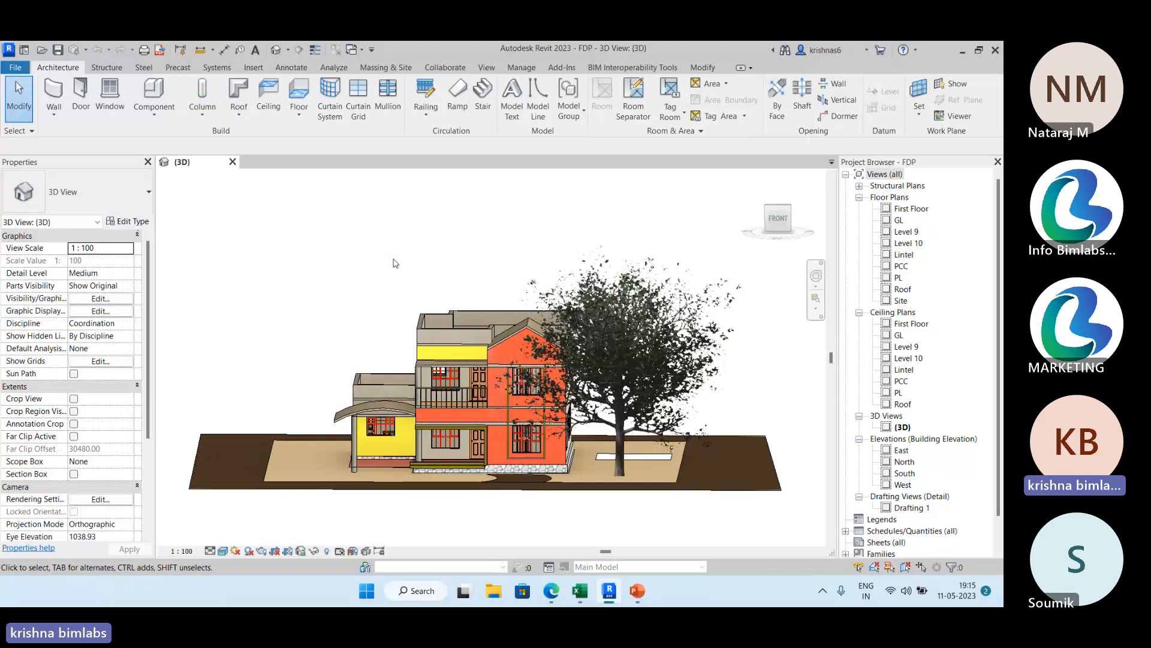
# Close the FDP project and open the rac_basic_sample_project model from the recent files.
pyautogui.click(15, 67)
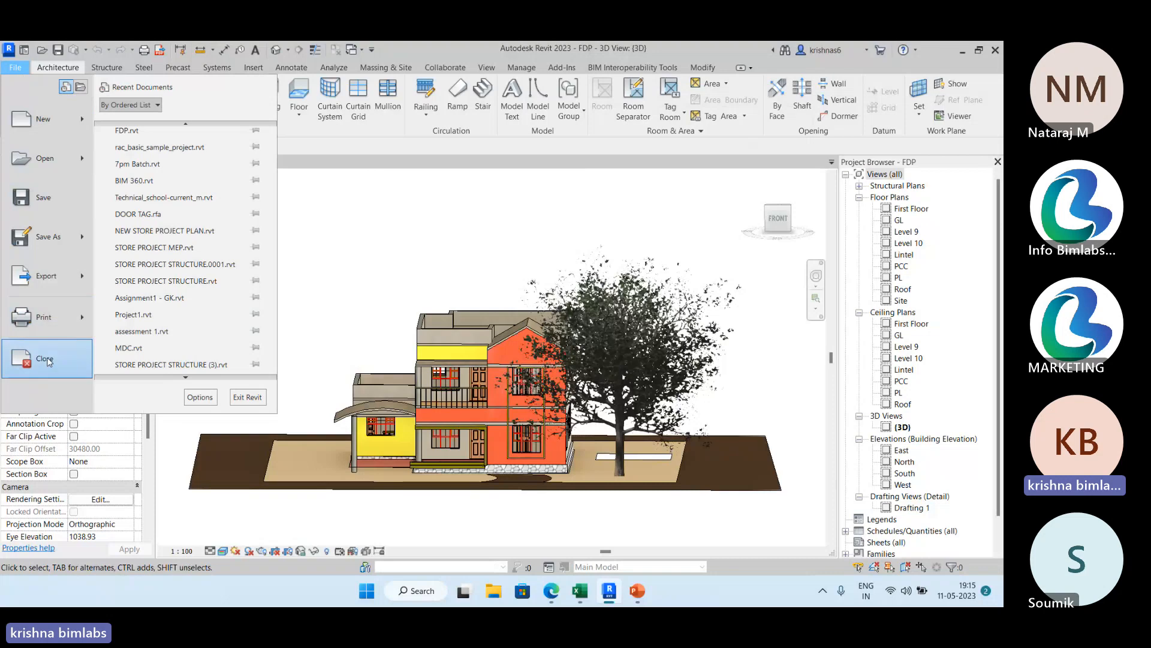
pyautogui.click(47, 364)
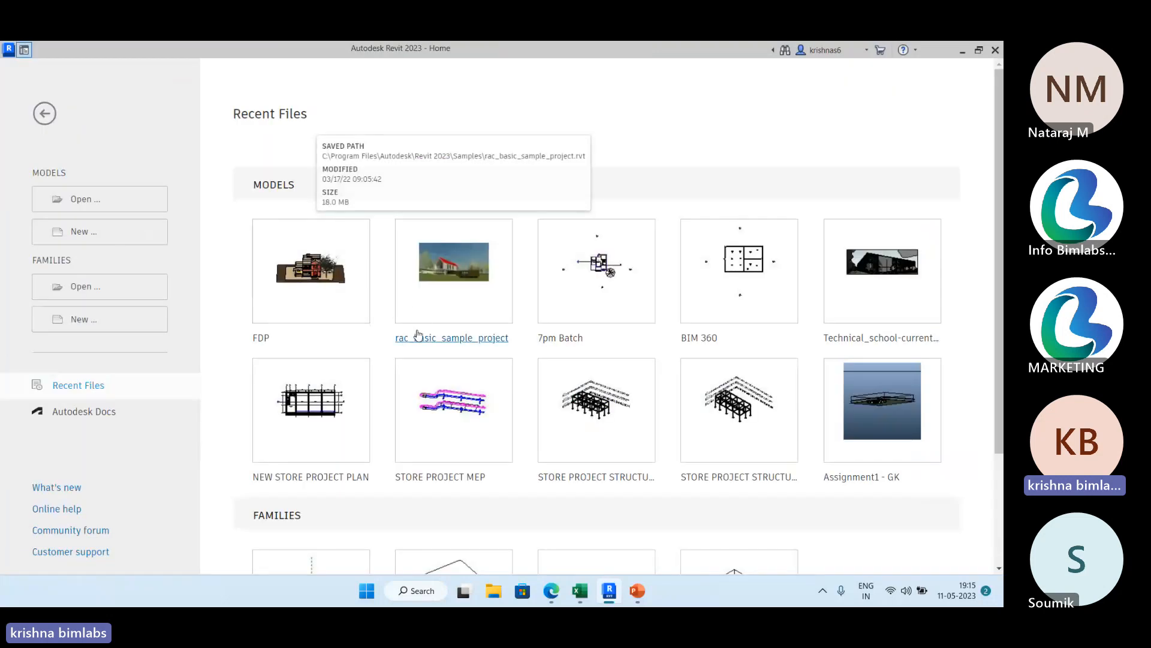
pyautogui.click(414, 342)
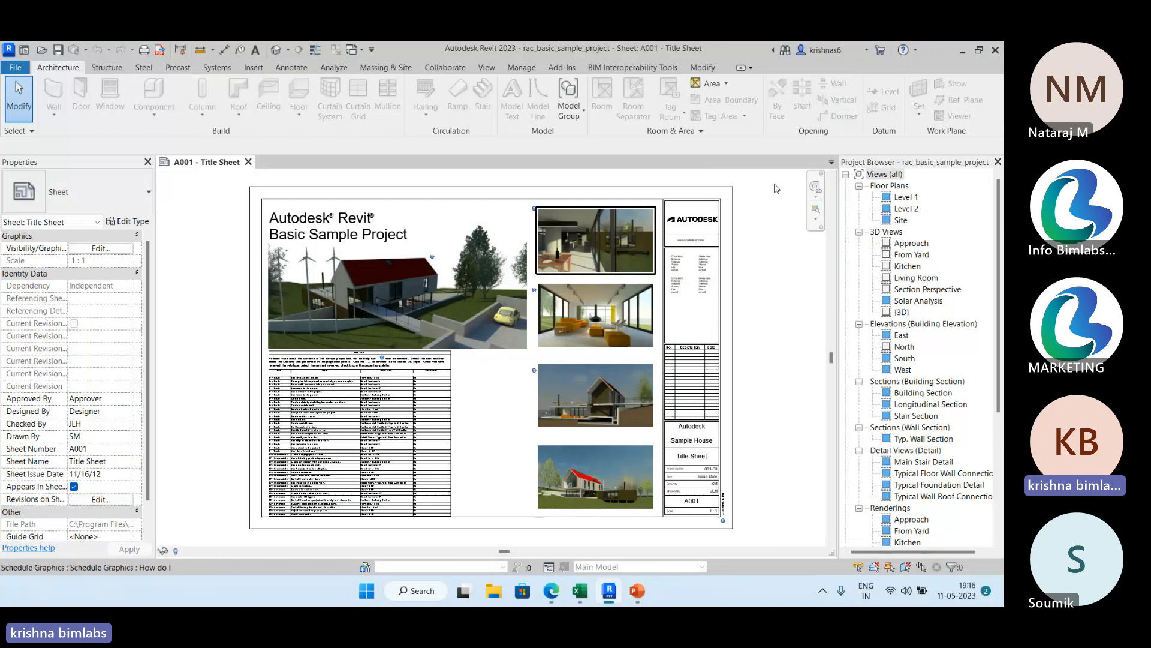
# Open the Level 1 floor plan and examine the tagged doors around the Mech., Bath and Laundry rooms.
pyautogui.doubleClick(905, 197)
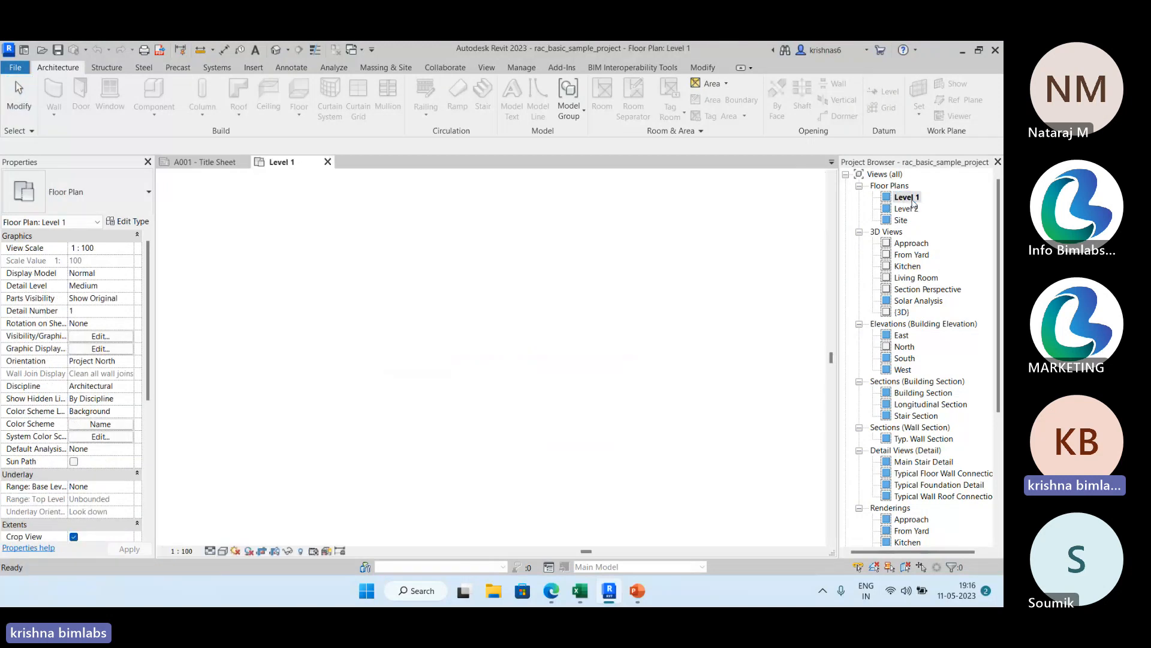
pyautogui.scroll(4, 542, 325)
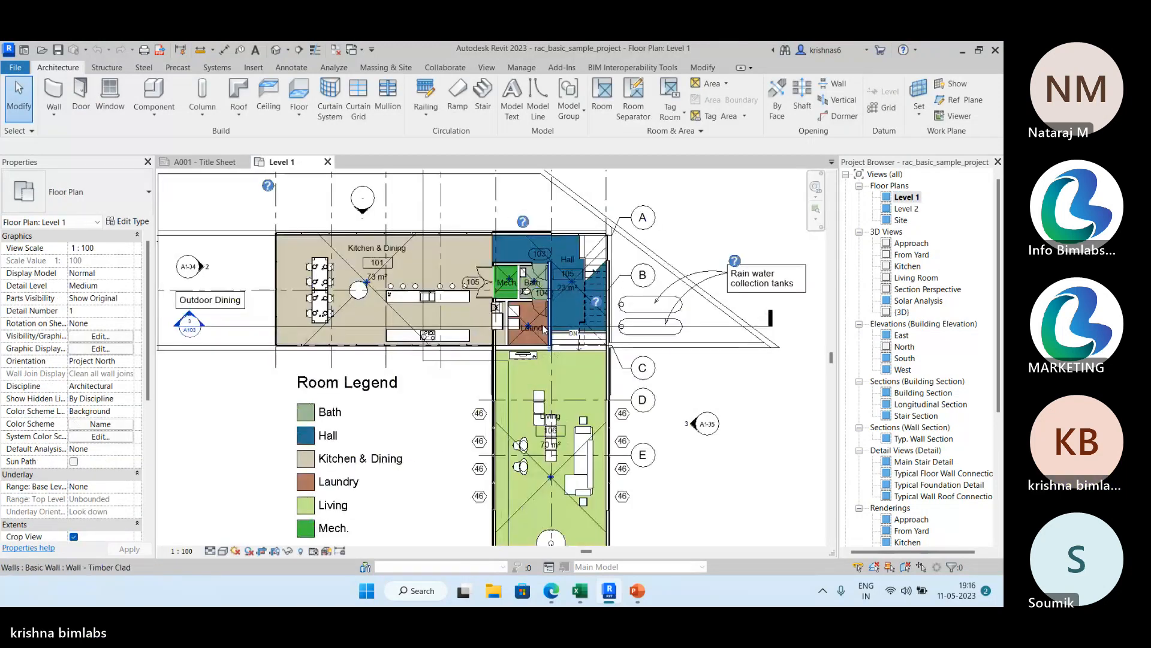
pyautogui.scroll(-4, 475, 357)
pyautogui.scroll(4, 430, 294)
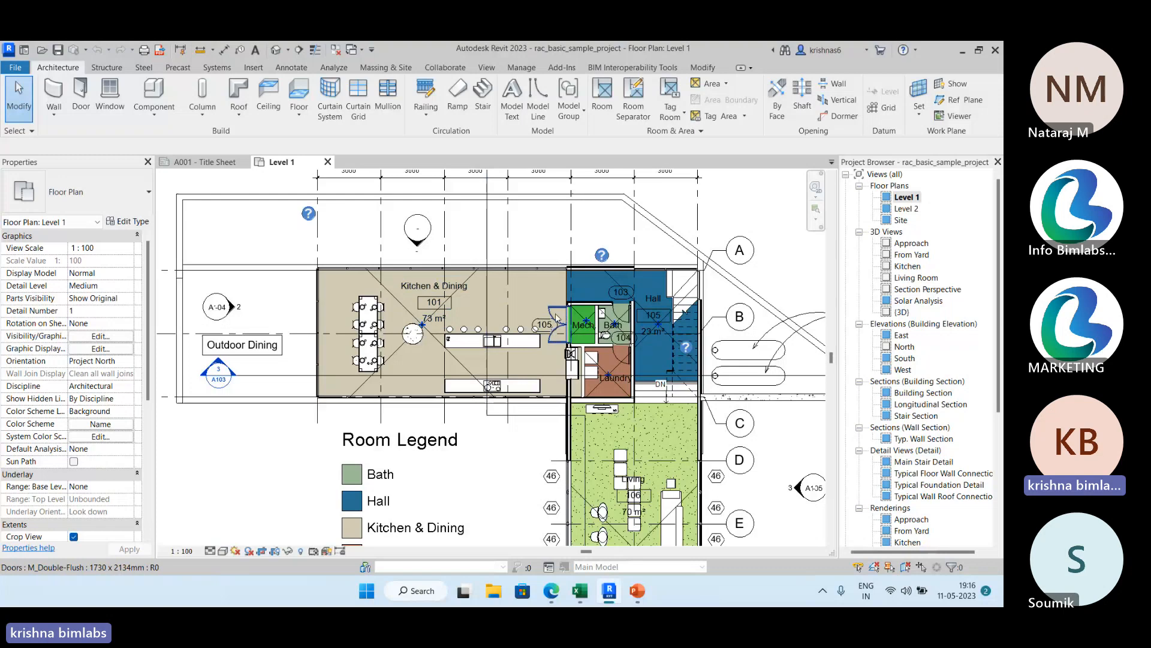
pyautogui.scroll(5, 547, 331)
pyautogui.scroll(-2, 547, 332)
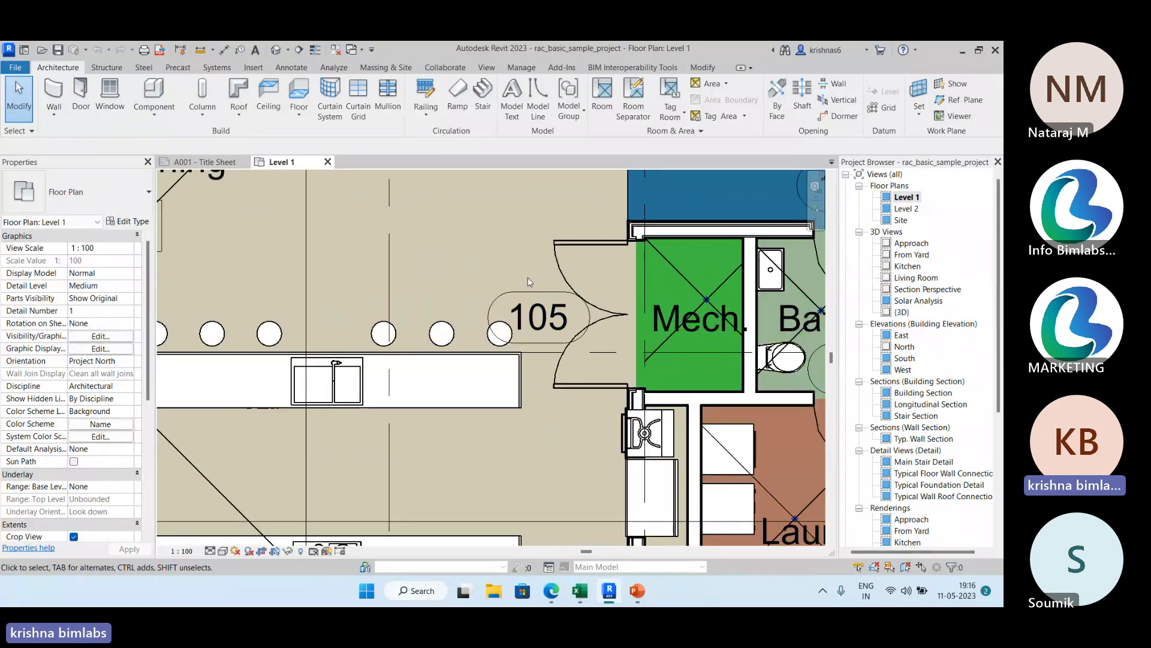
pyautogui.moveTo(531, 283); pyautogui.dragTo(477, 269, button='middle')
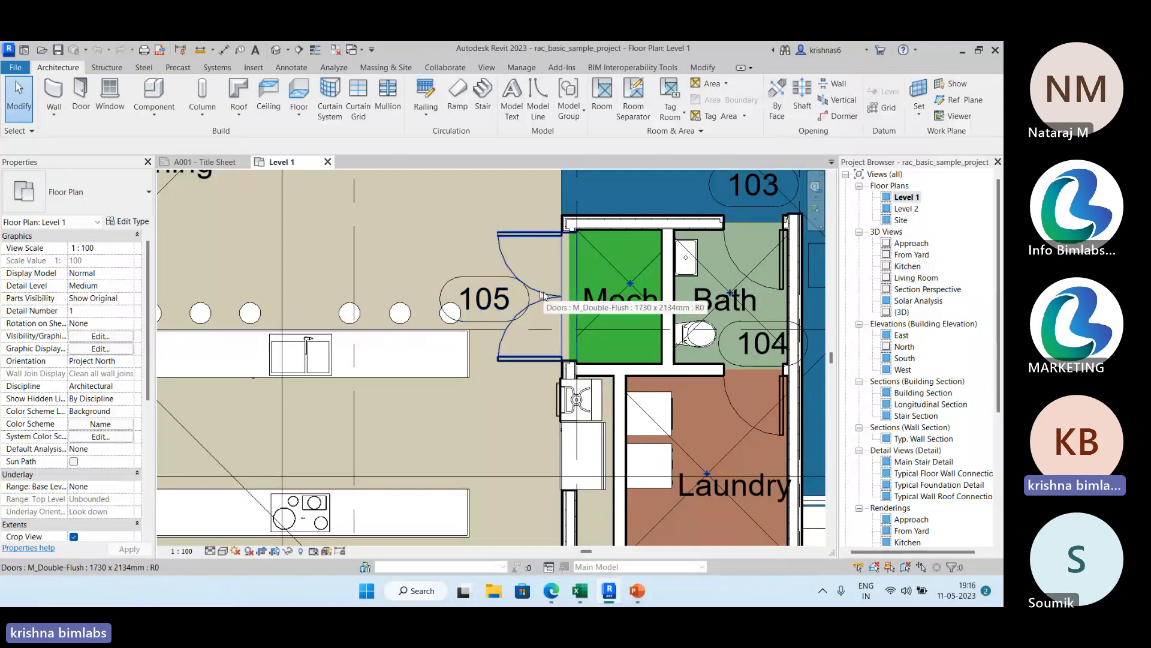
# Select the double-flush door 105 at the Mech. room and review its instance properties.
pyautogui.click(545, 293)
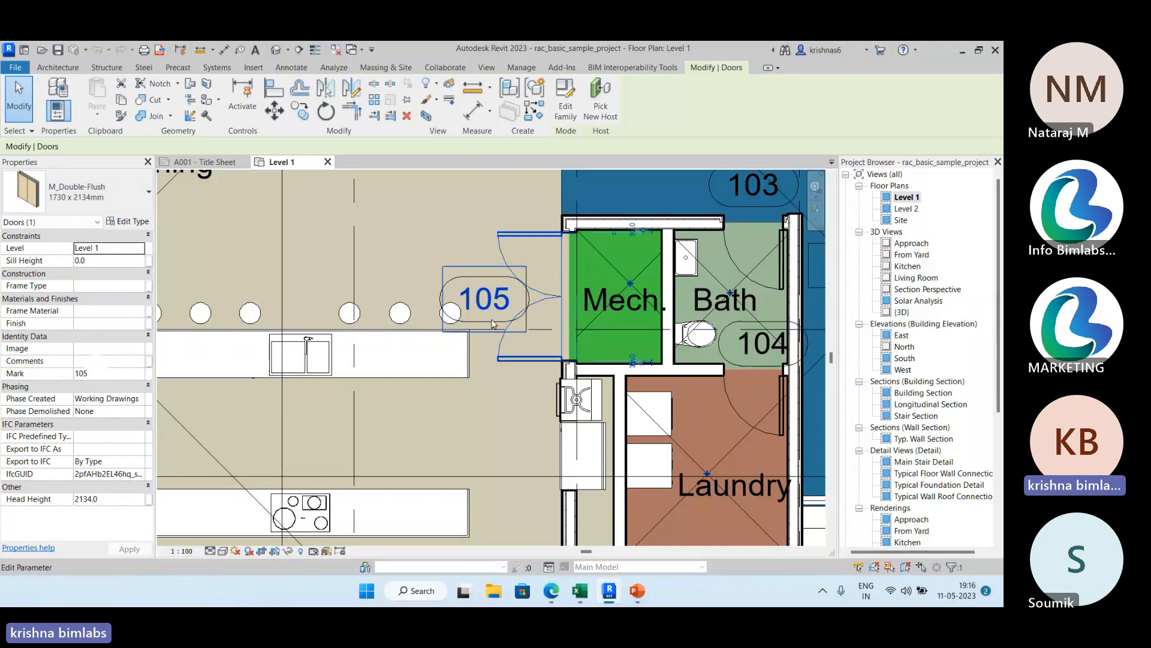
pyautogui.scroll(-1, 493, 320)
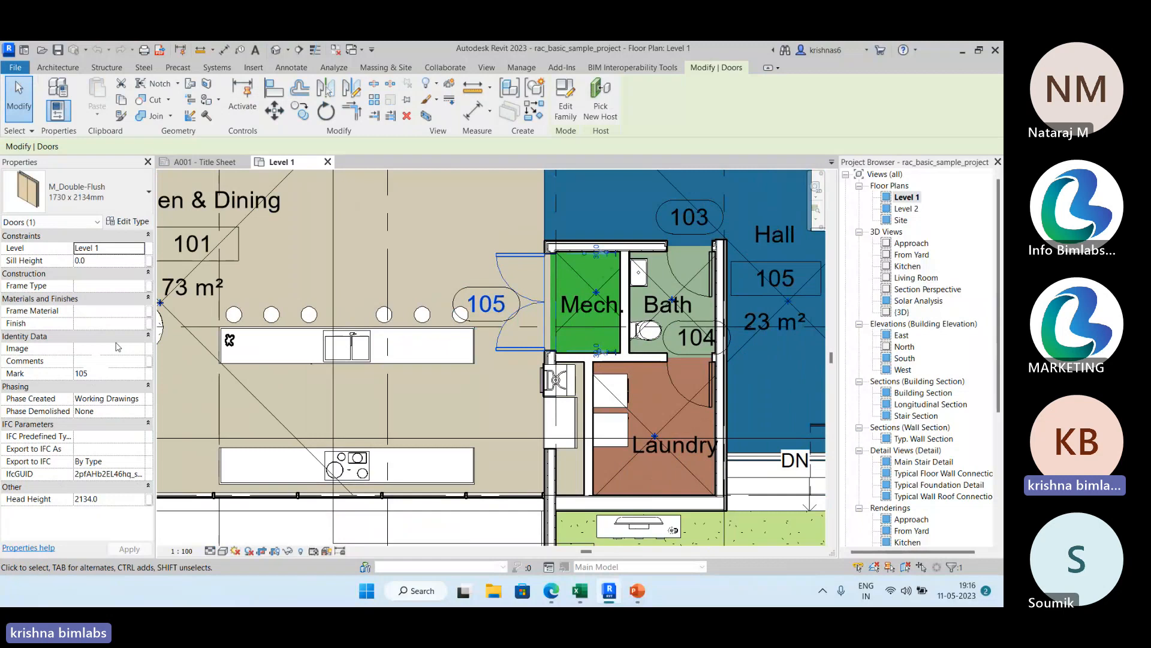
pyautogui.scroll(-2, 330, 373)
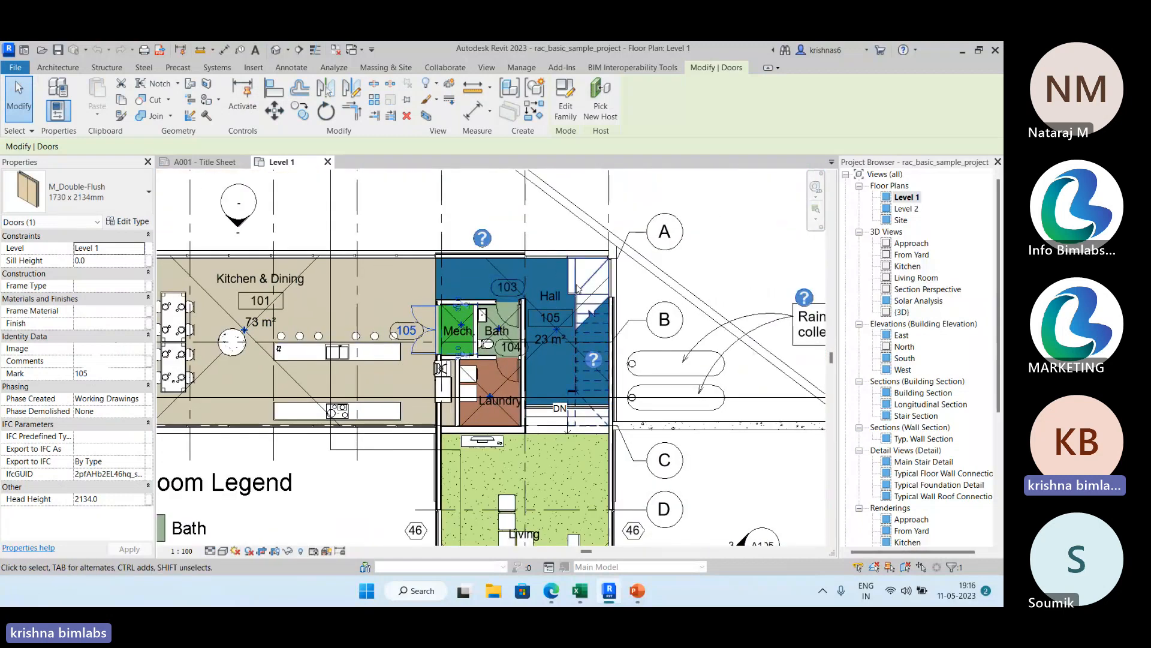
# Select the Living room window tagged 46 between grids D and E and review its instance properties.
pyautogui.moveTo(636, 290); pyautogui.dragTo(595, 219, button='middle')
pyautogui.moveTo(653, 412); pyautogui.dragTo(620, 304, button='middle')
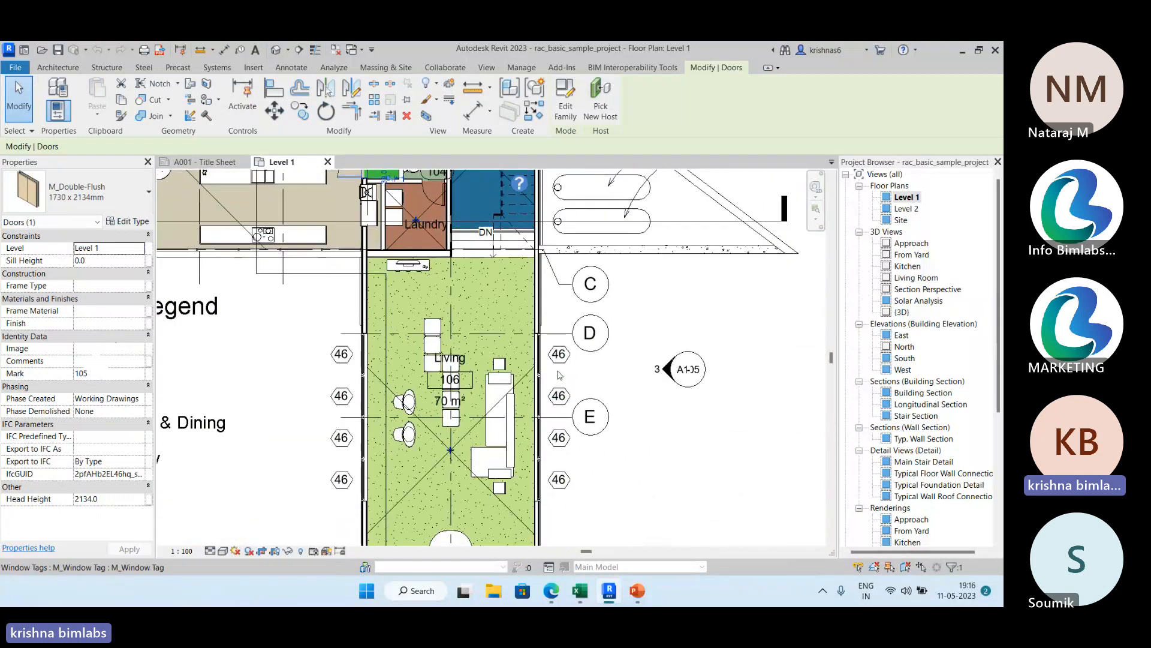
pyautogui.scroll(3, 559, 376)
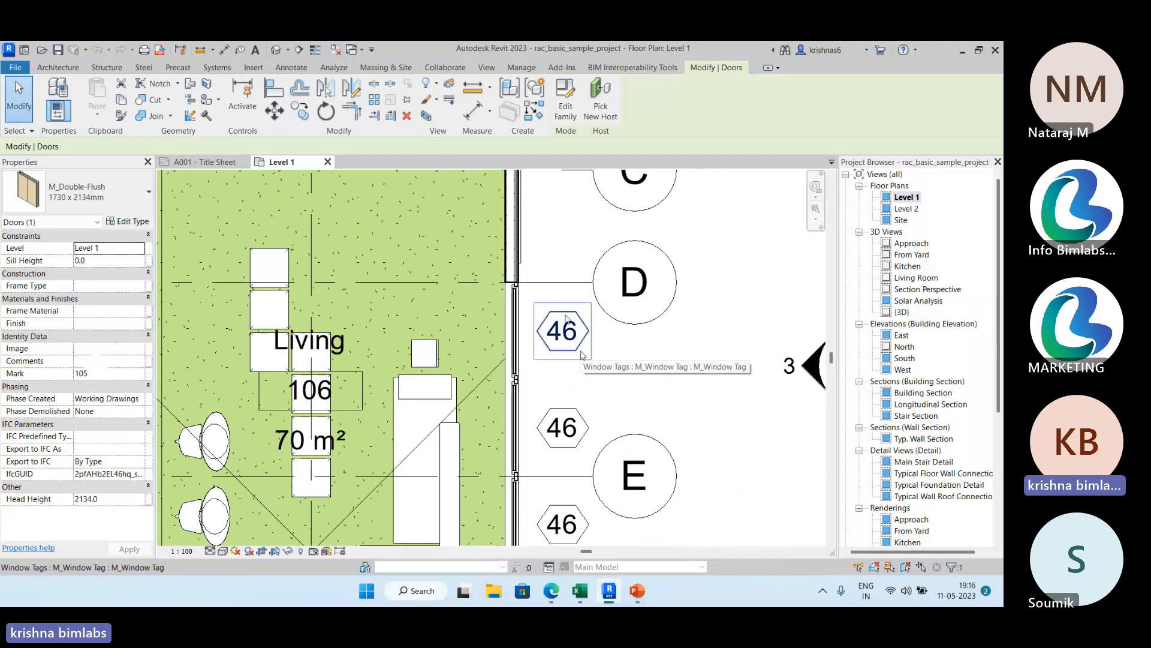
pyautogui.click(515, 357)
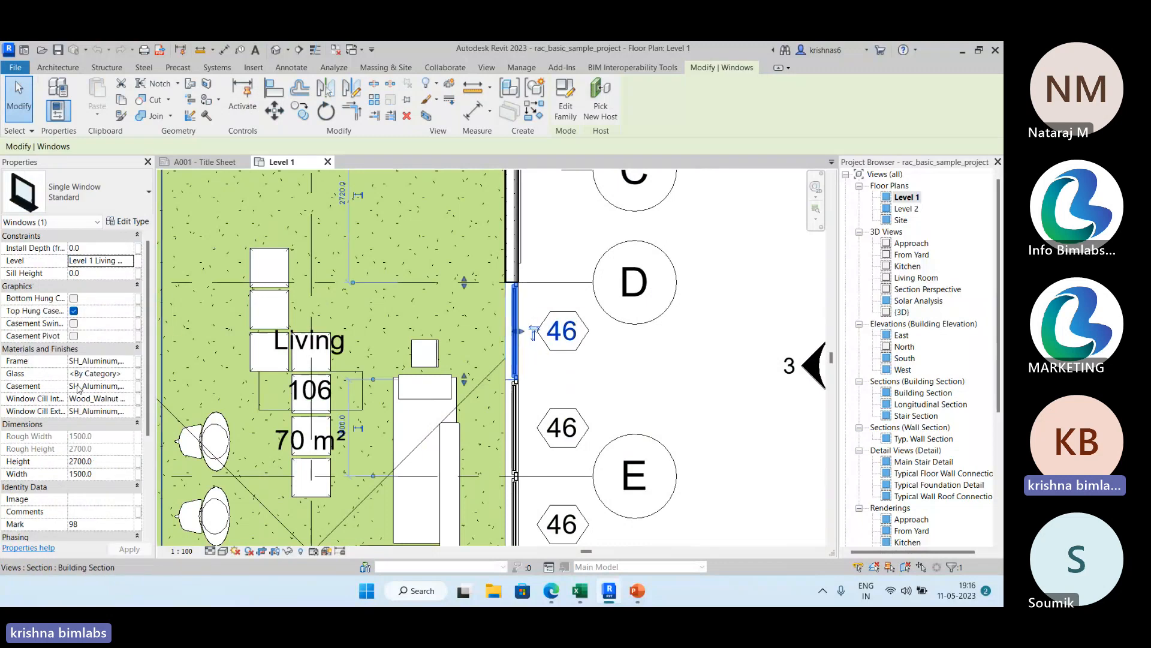
pyautogui.scroll(-4, 89, 371)
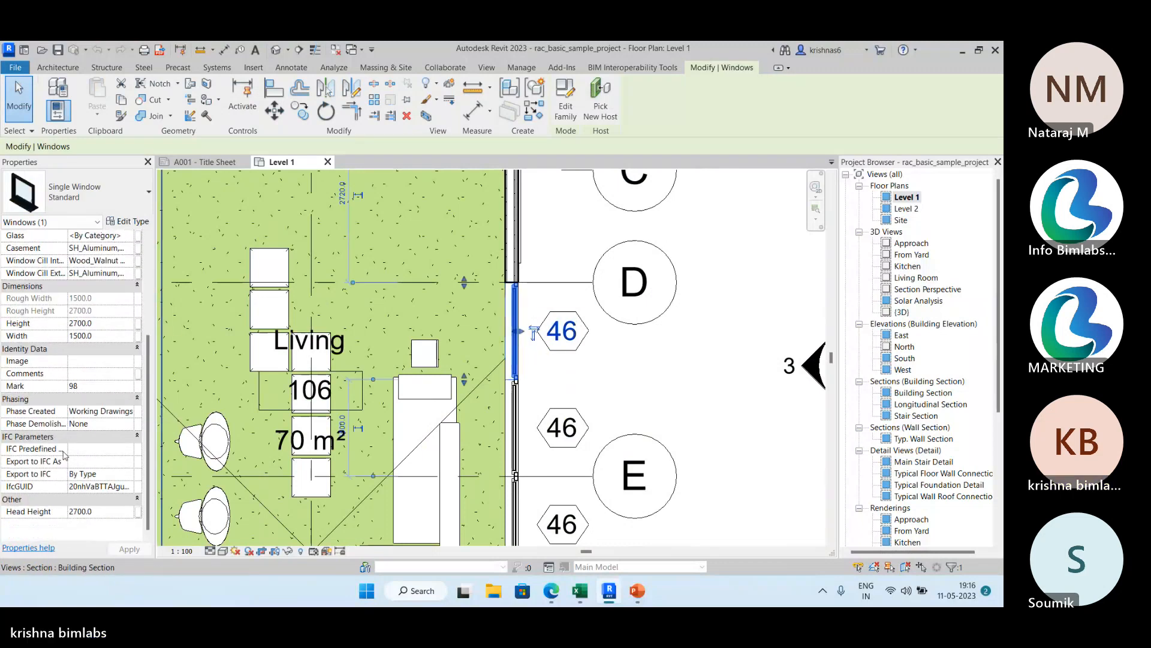
pyautogui.scroll(5, 101, 342)
# Inspect the identity data in the selected window's type properties, including the Type Mark, and close the dialog without changes.
pyautogui.click(129, 223)
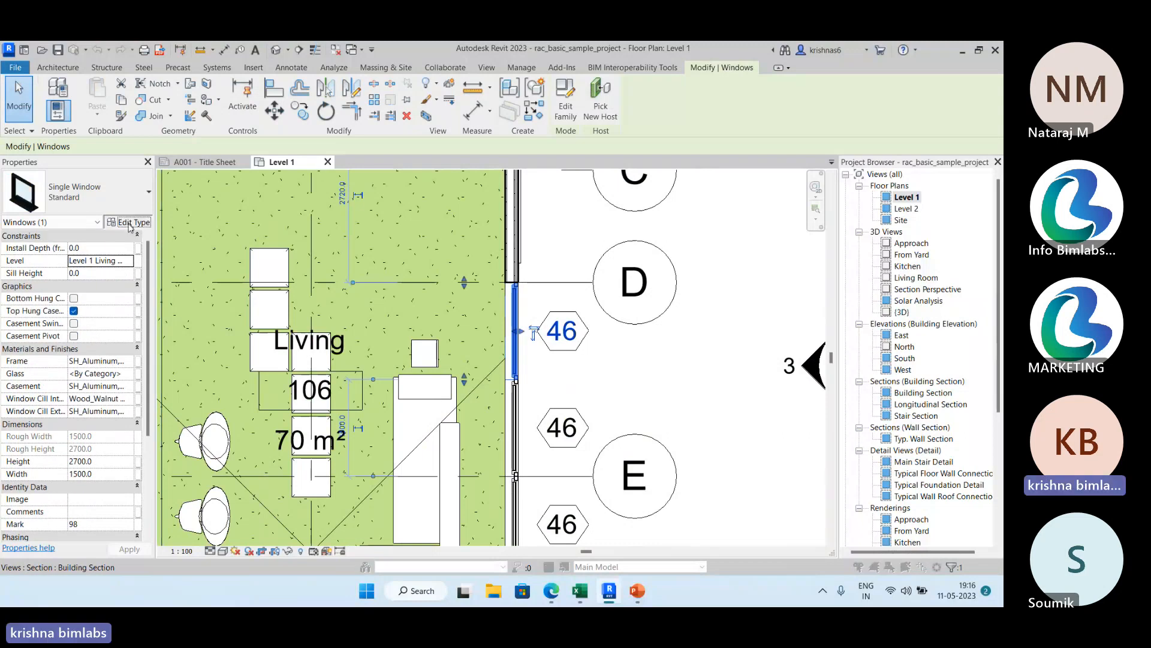
pyautogui.scroll(-5, 473, 316)
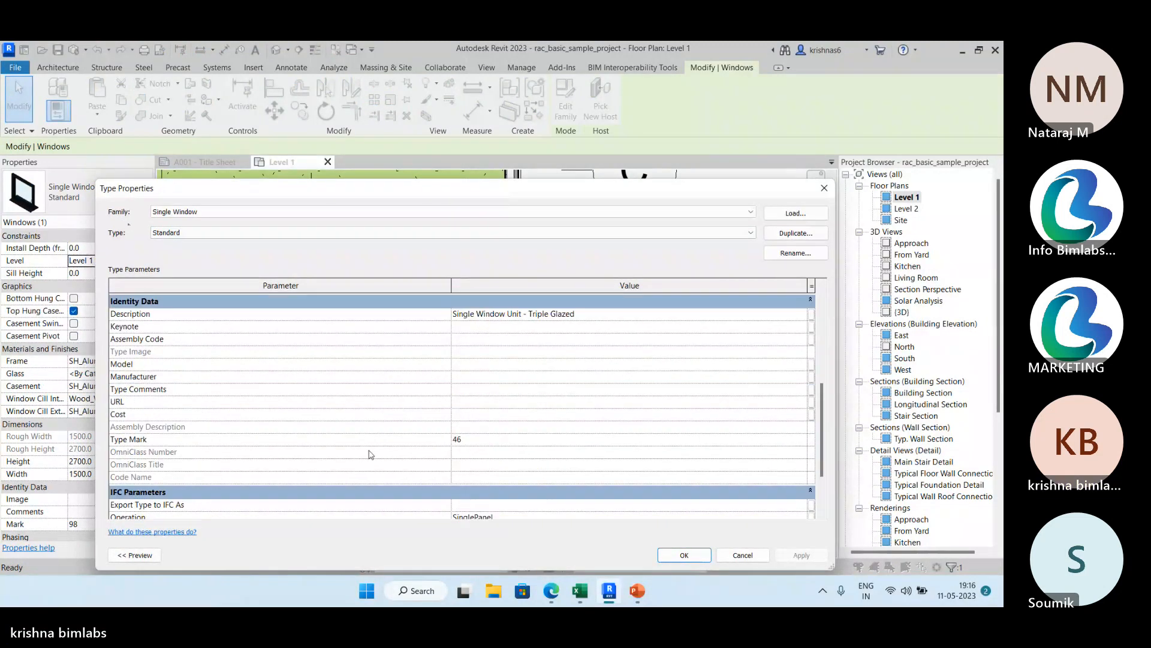
pyautogui.click(824, 188)
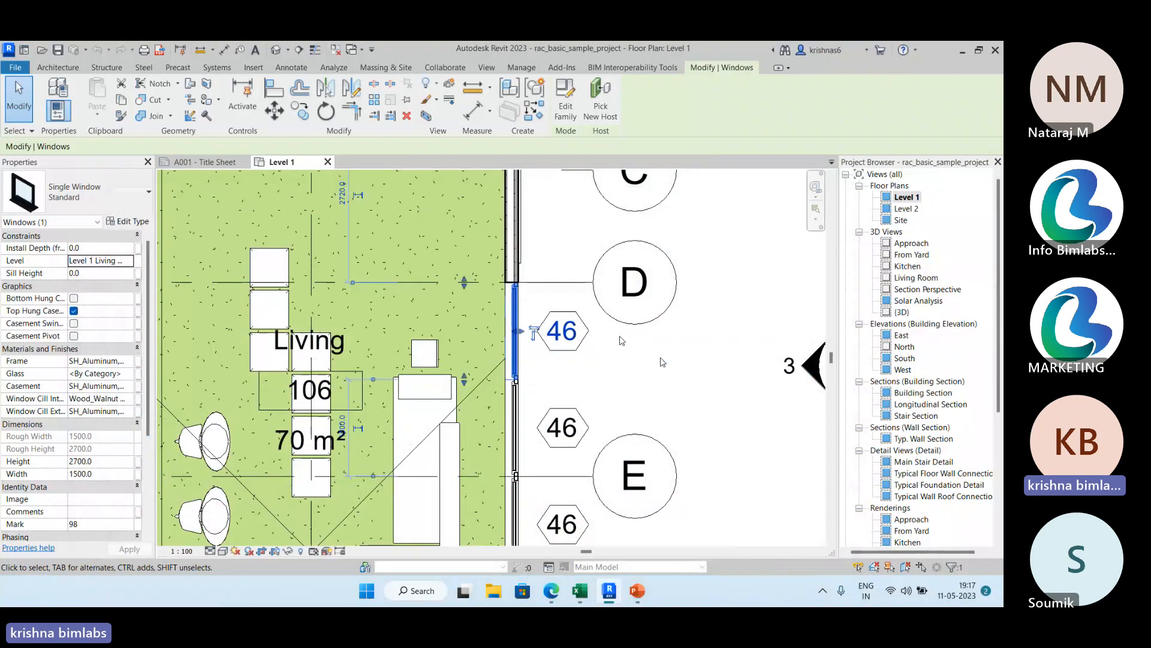
# Open the family of the window tag 46 between grids D and E, examine its label, and close it without saving.
pyautogui.click(594, 346)
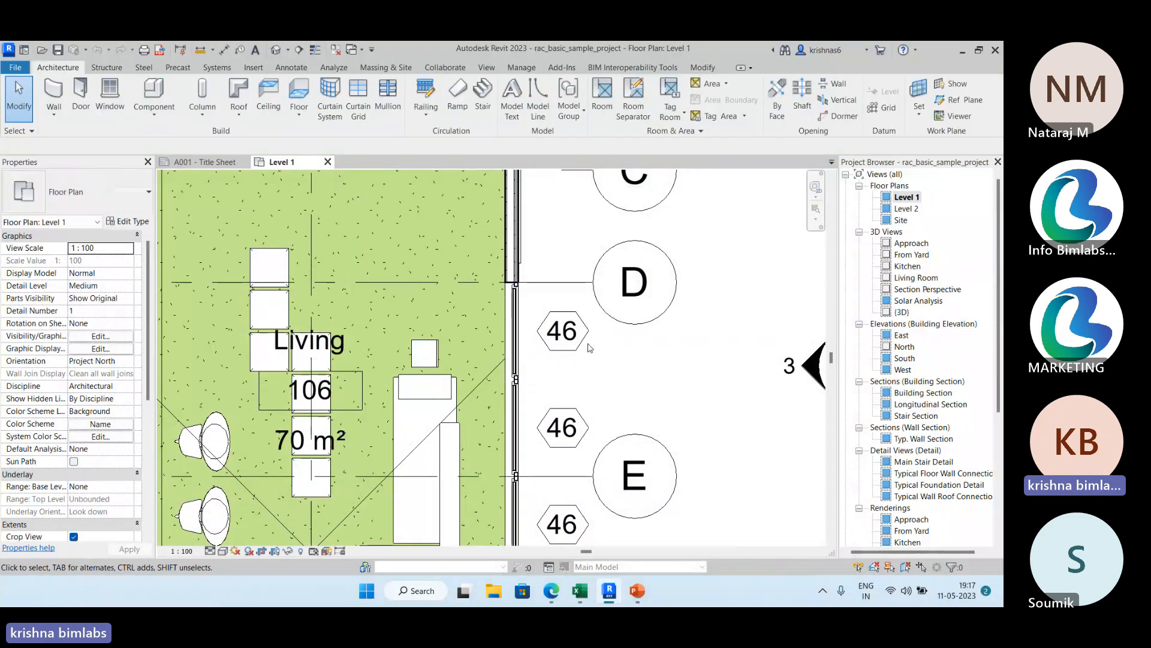
pyautogui.click(589, 349)
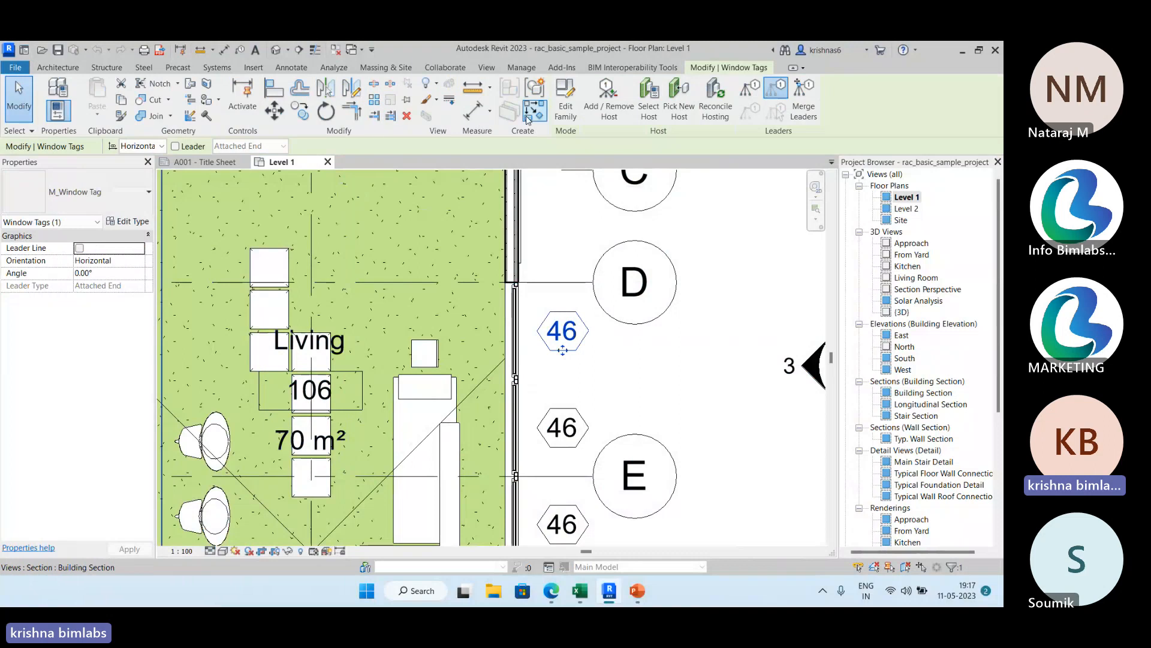
pyautogui.click(566, 98)
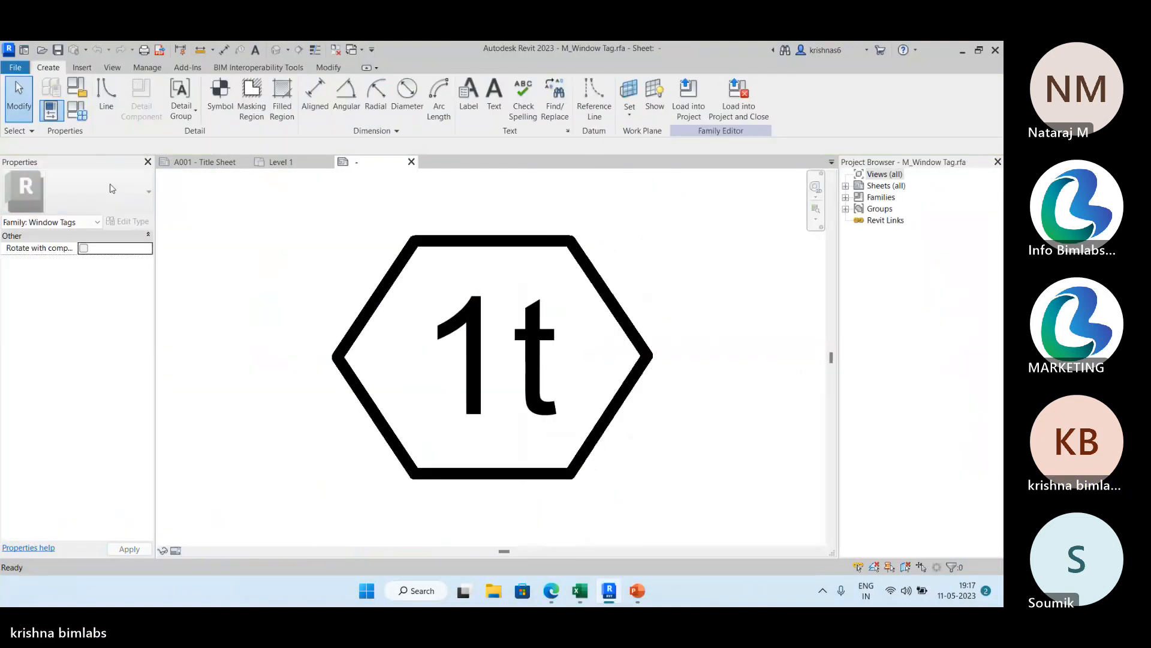
pyautogui.scroll(-3, 569, 305)
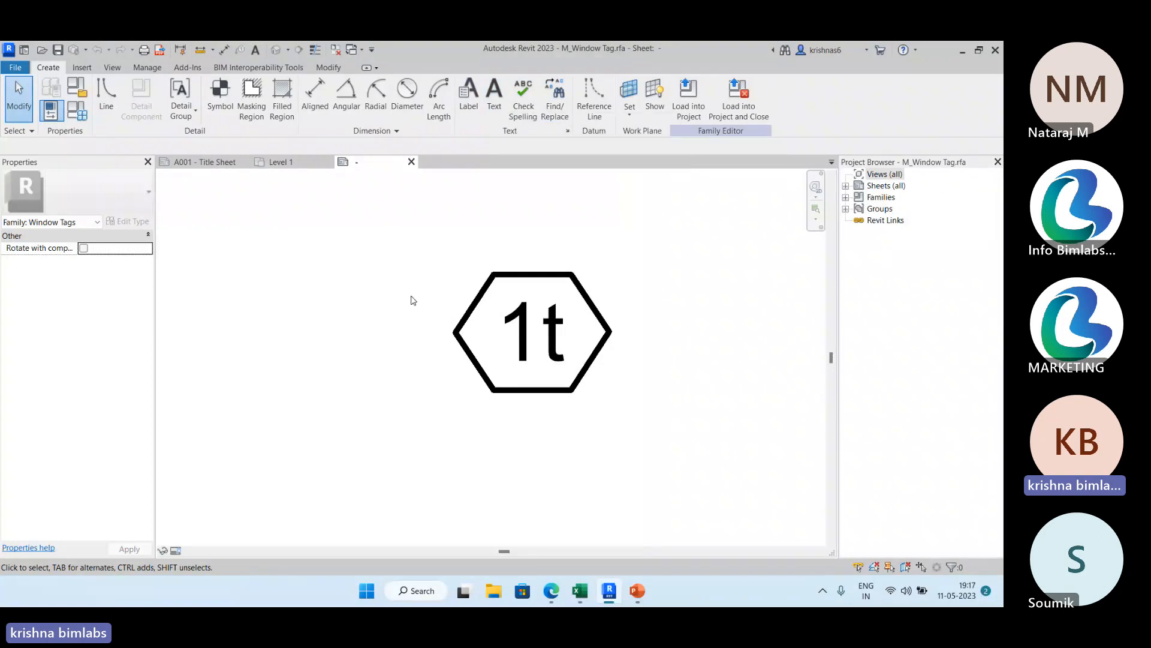
pyautogui.click(15, 67)
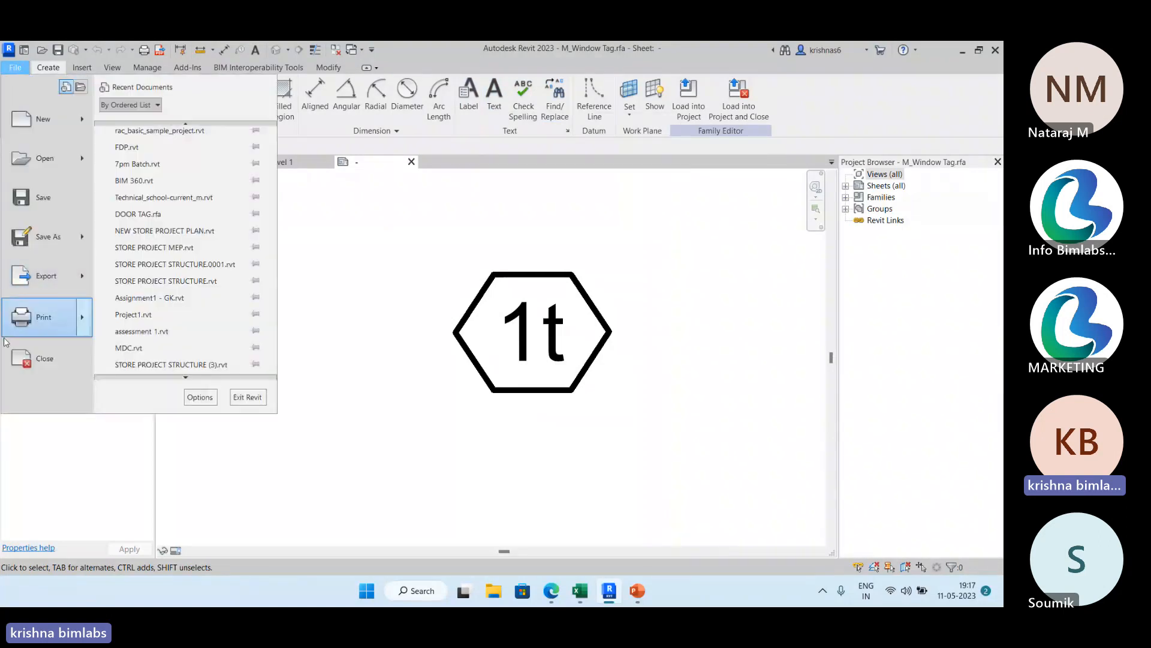
pyautogui.click(38, 361)
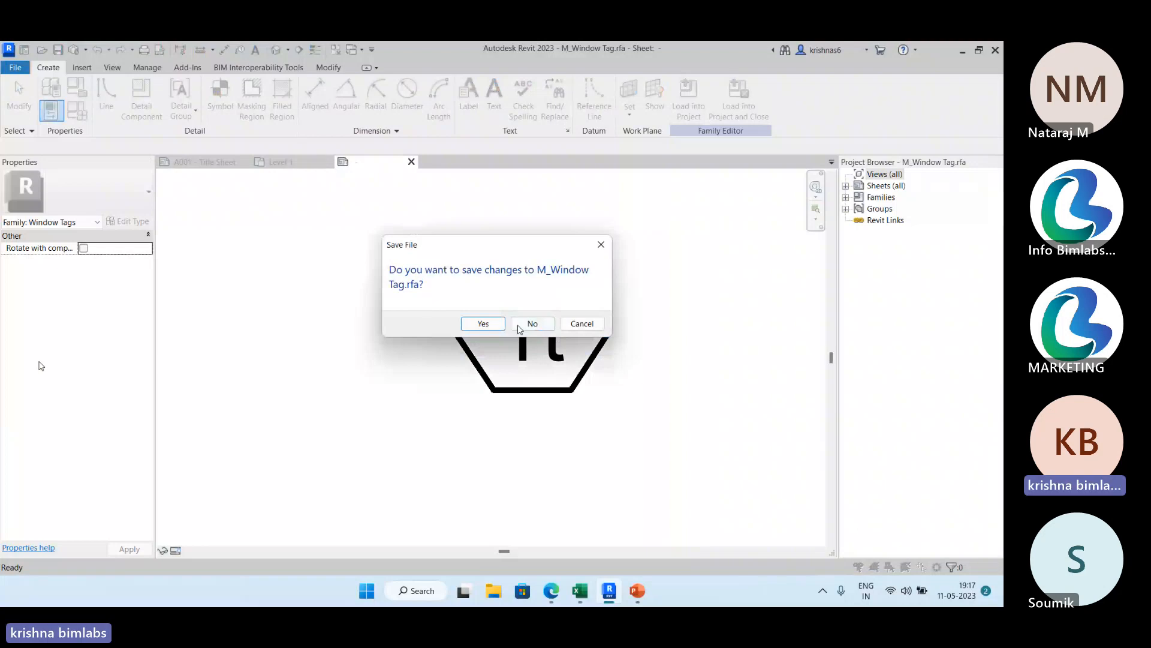
pyautogui.click(530, 324)
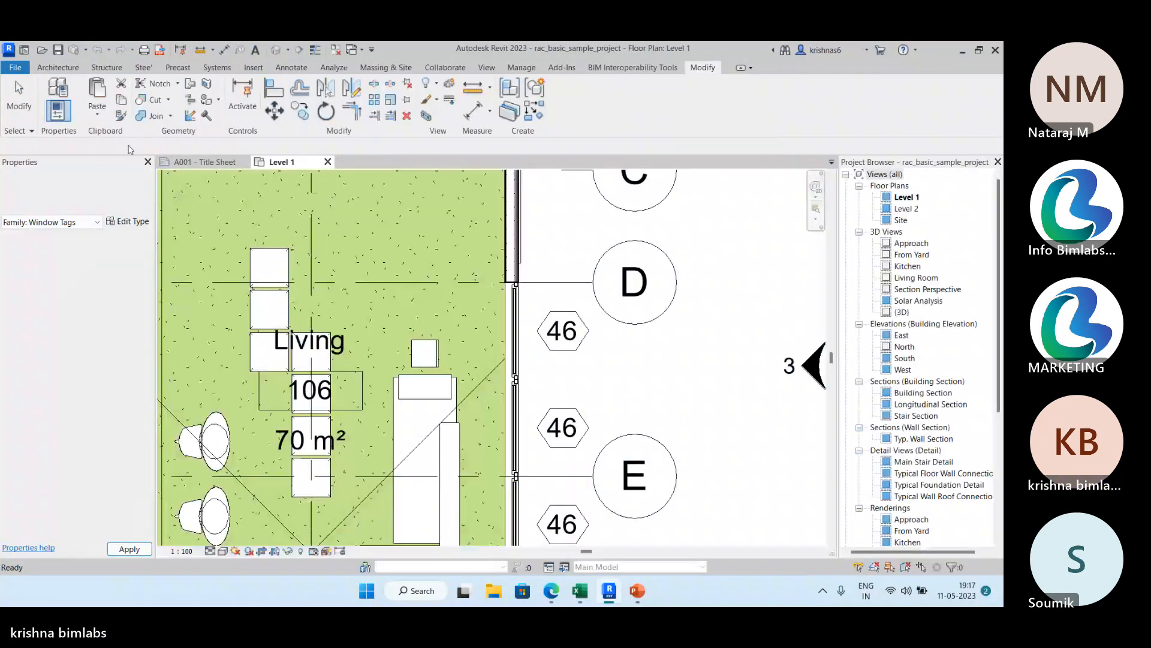
# Open the recent project FDP.rvt and display its PL floor plan.
pyautogui.click(27, 68)
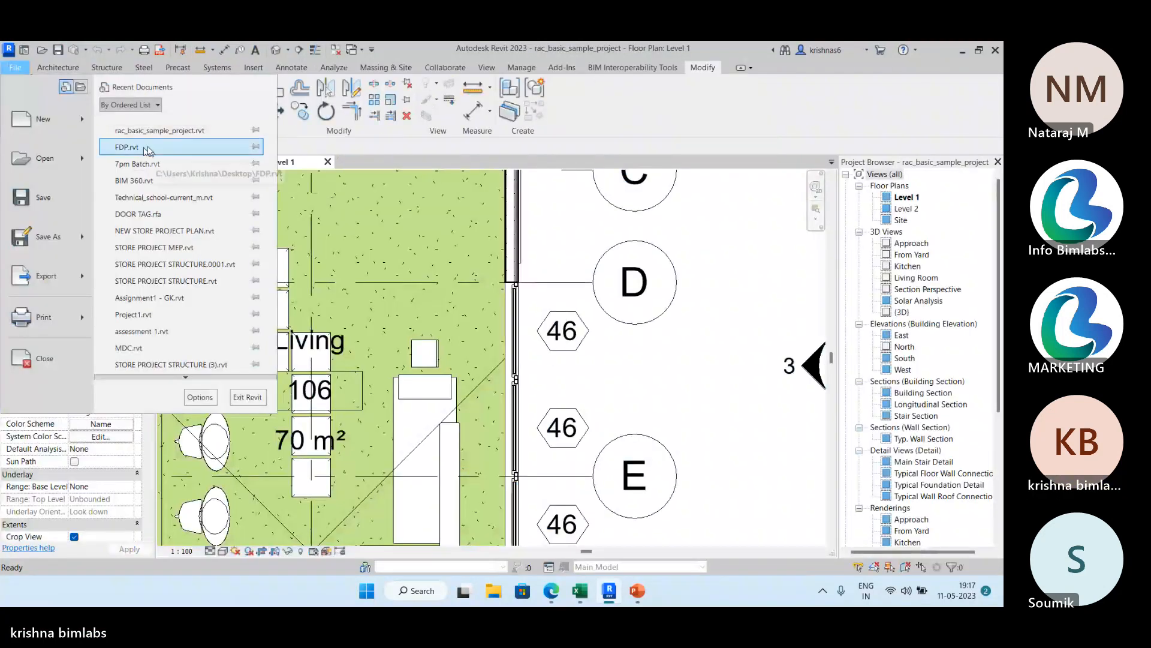
pyautogui.click(148, 146)
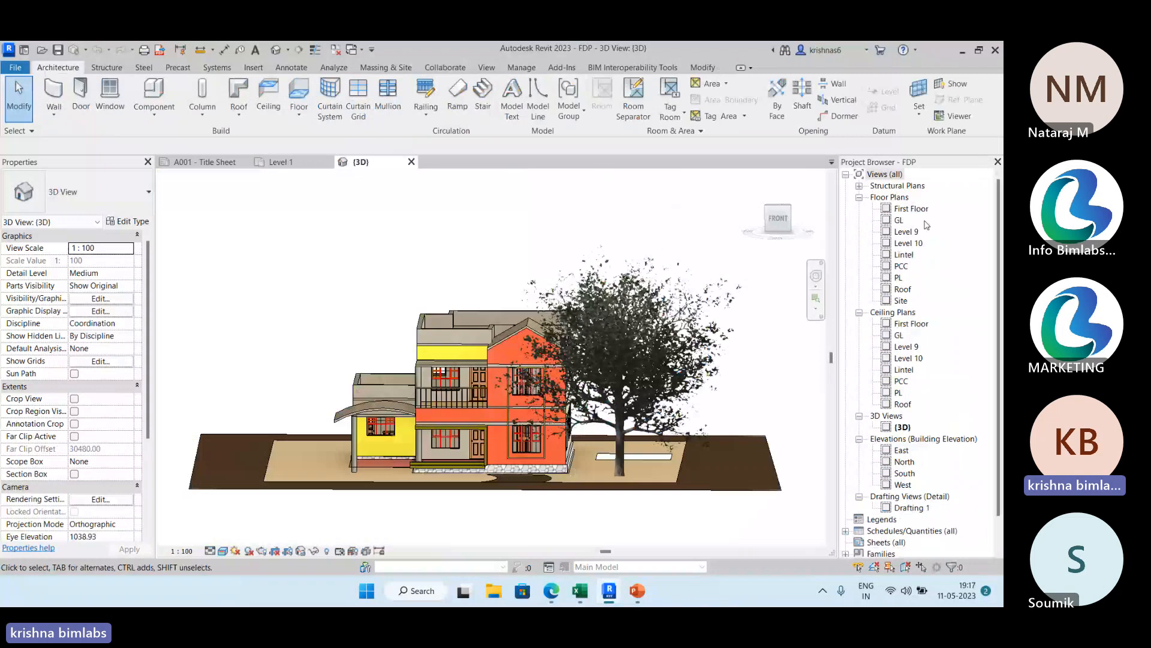
pyautogui.doubleClick(898, 277)
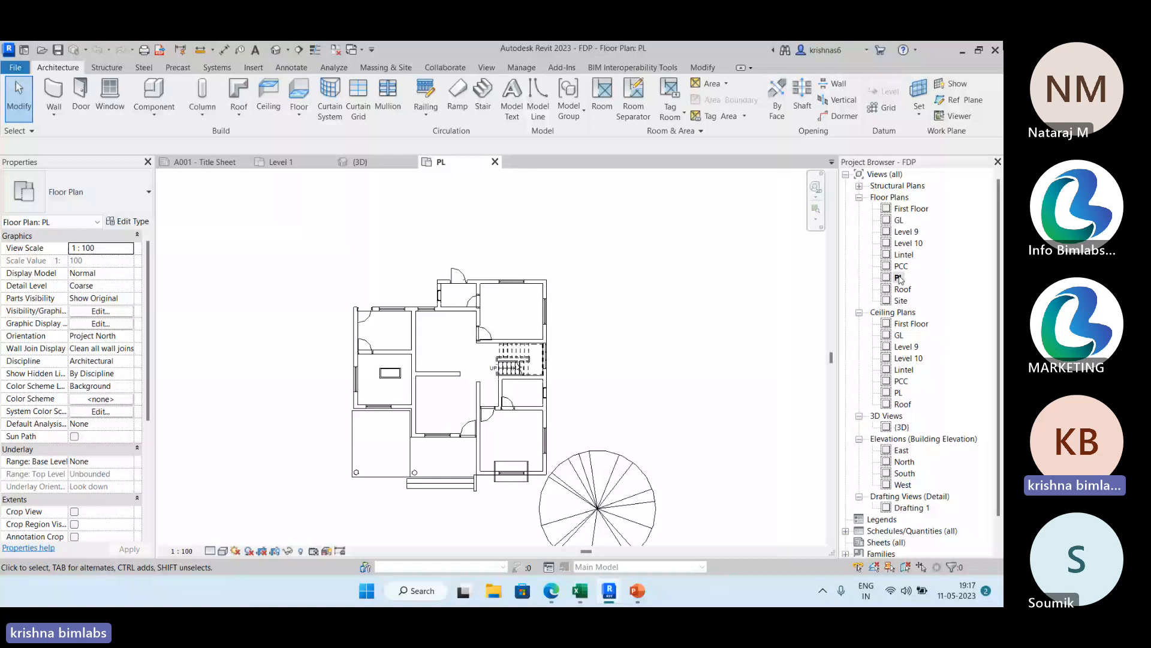
pyautogui.click(291, 67)
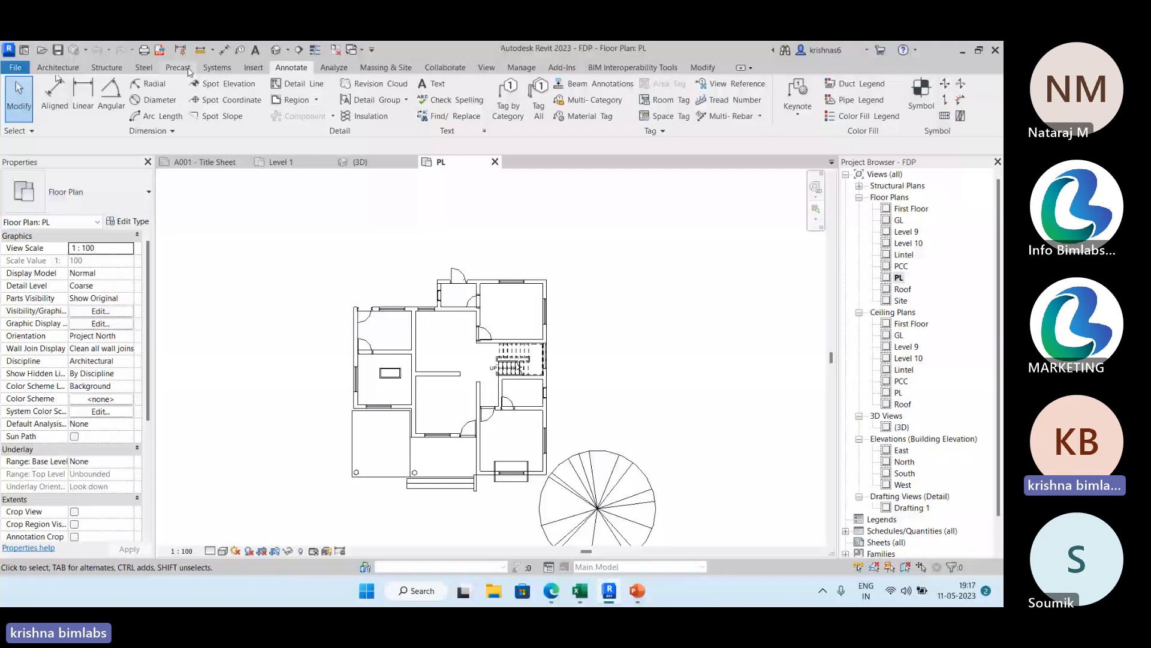
pyautogui.click(254, 69)
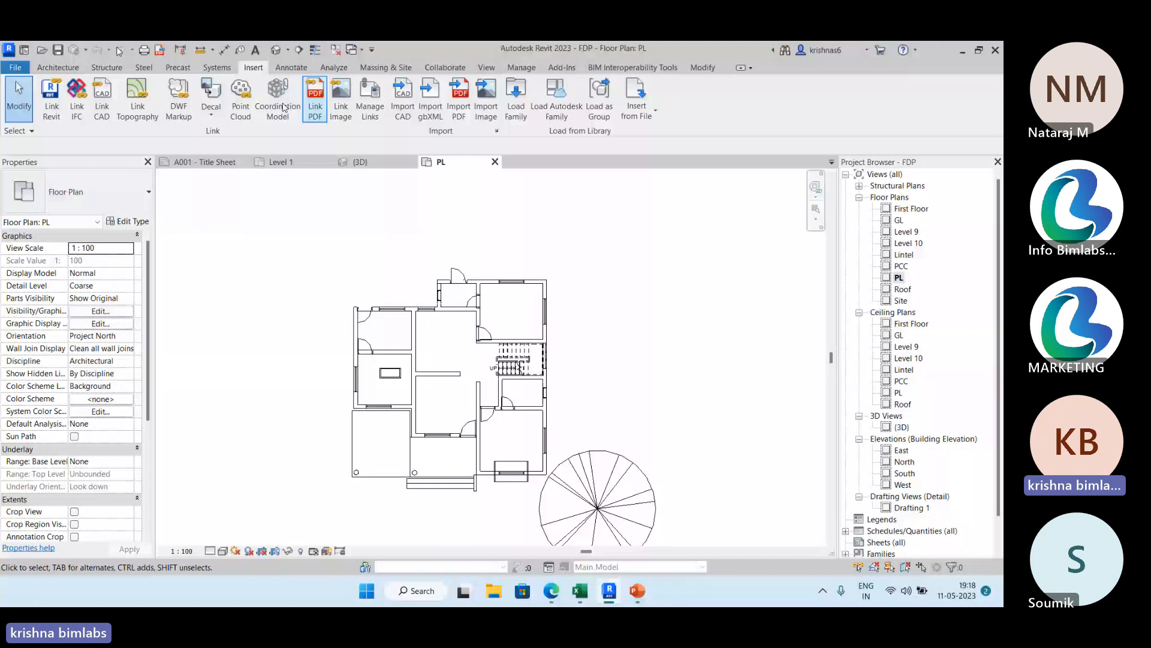
pyautogui.click(296, 68)
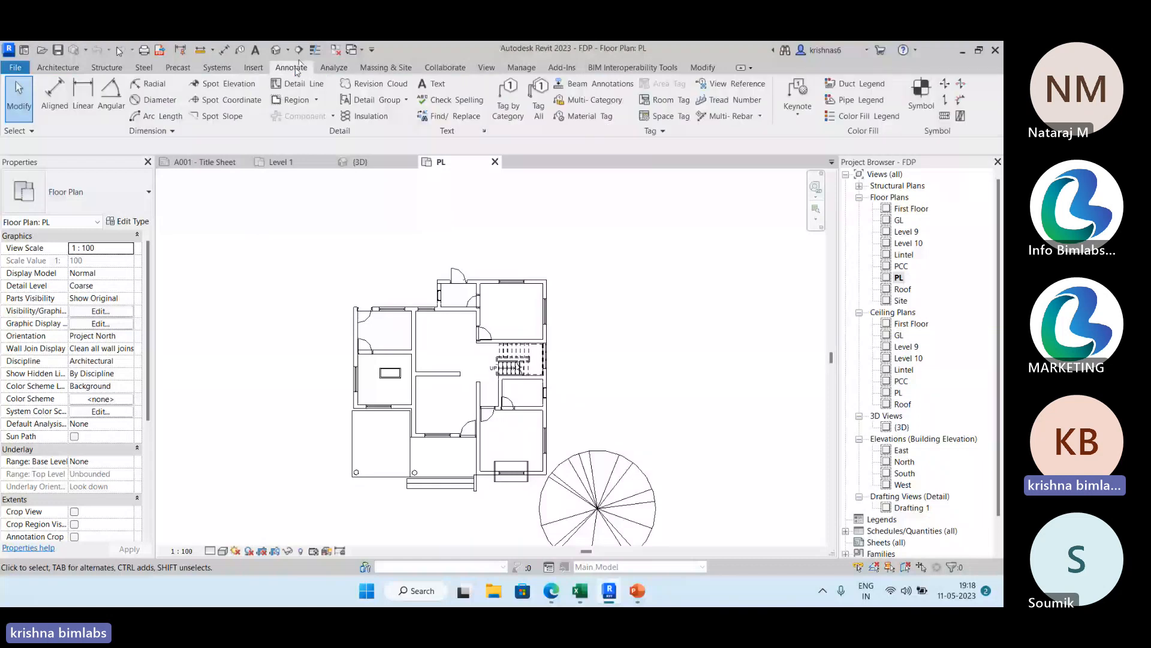
# Draw two separate Compound Walls in the empty area beside the house plan: one horizontal and one diagonal, the diagonal about 990 long.
pyautogui.moveTo(300, 240); pyautogui.dragTo(245, 240, button='middle')
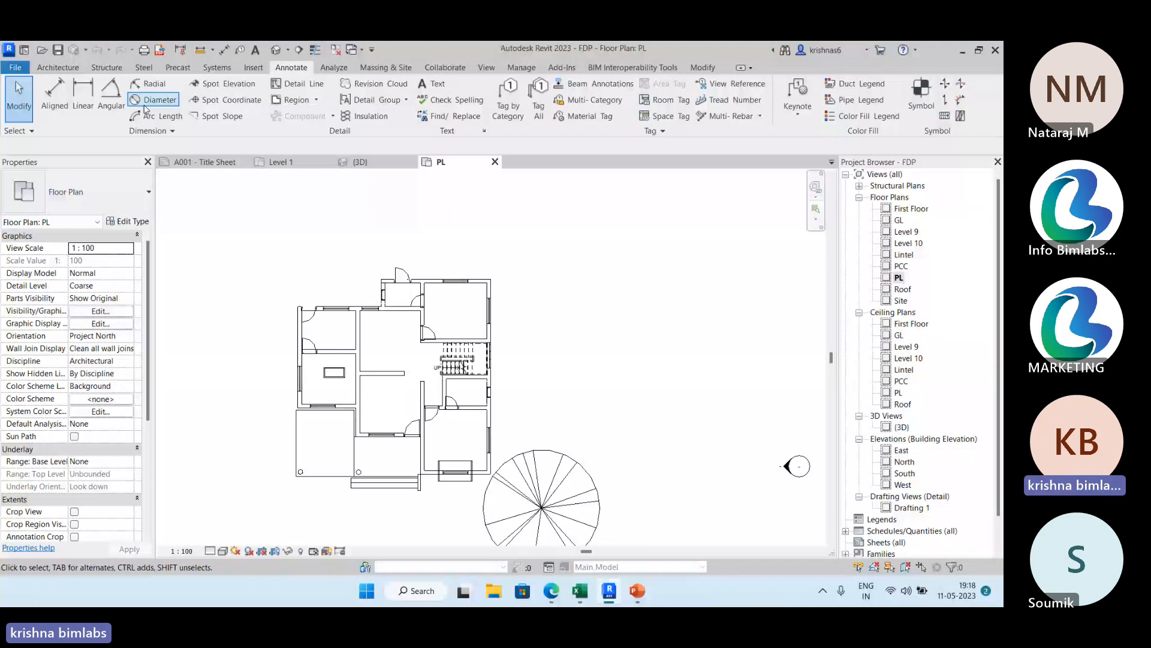
pyautogui.moveTo(261, 174); pyautogui.dragTo(287, 193, button='middle')
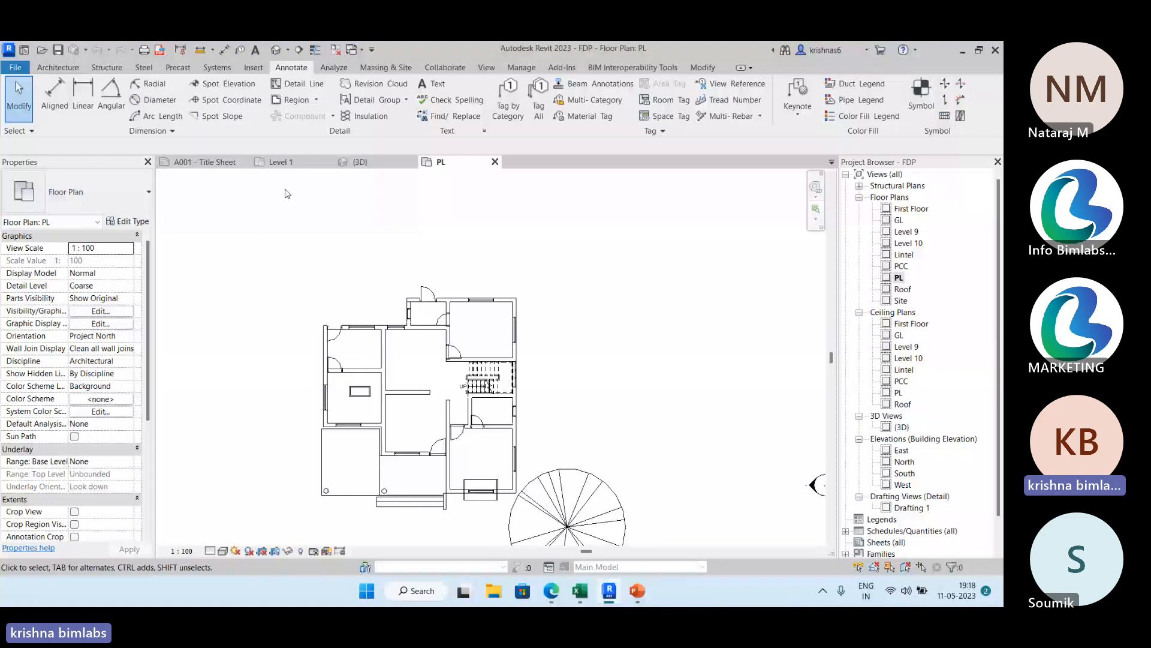
pyautogui.moveTo(286, 193); pyautogui.dragTo(157, 174, button='middle')
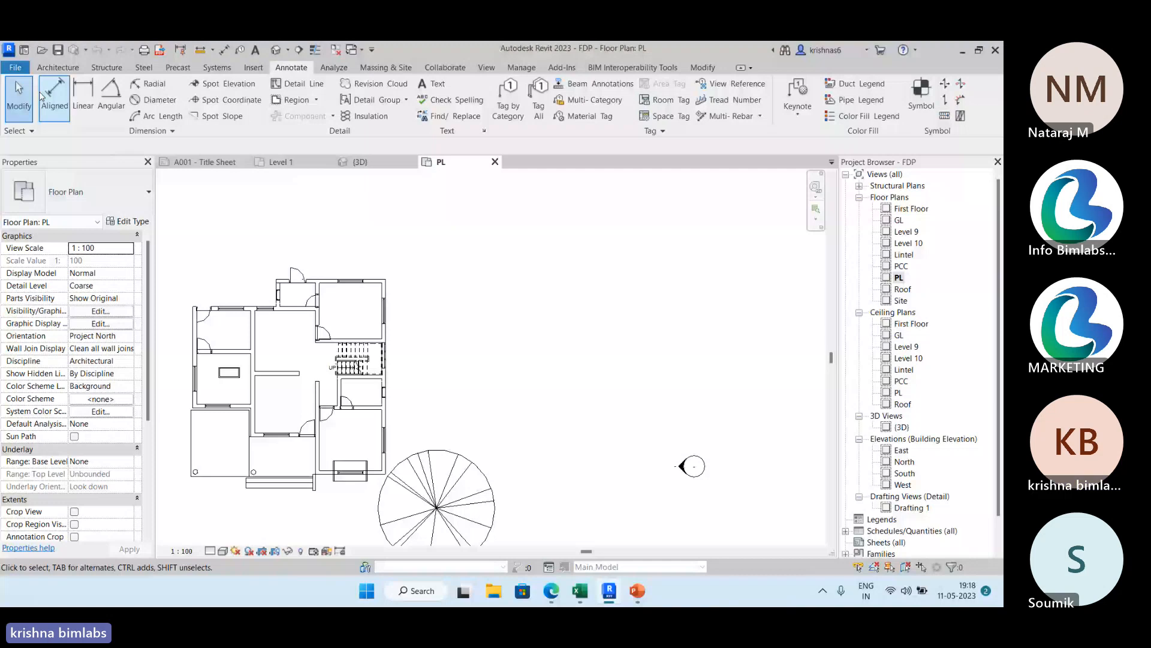
pyautogui.press('w')
pyautogui.press('a')
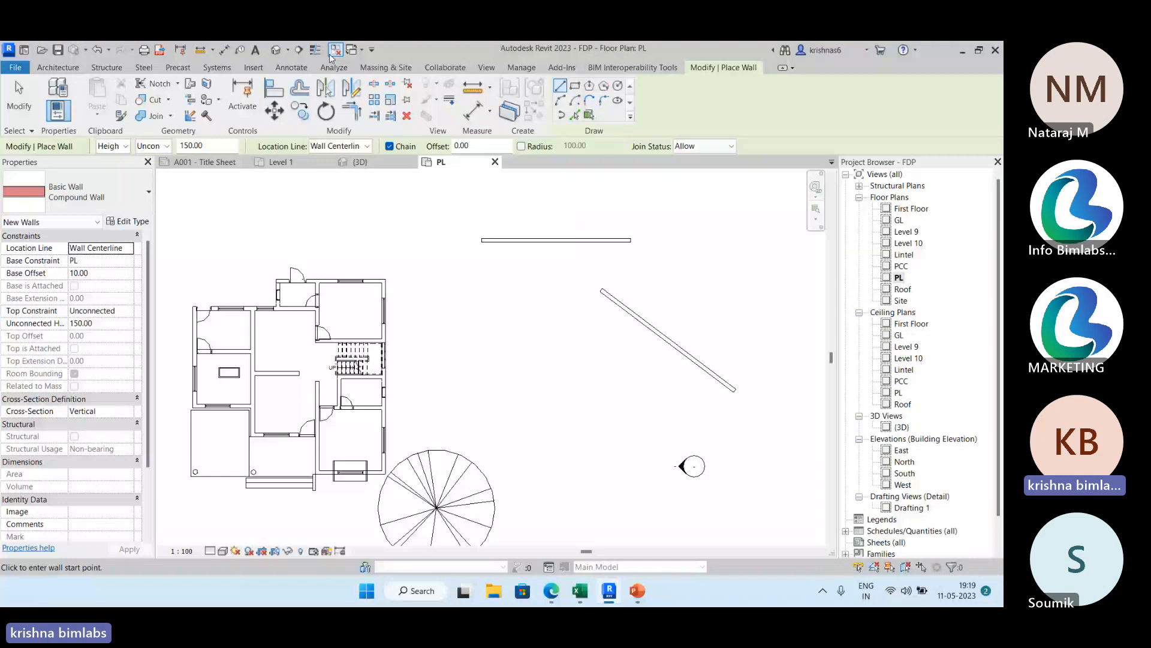
# Place a linear dimension below the diagonal wall, measuring the horizontal distance between its two ends.
pyautogui.click(291, 67)
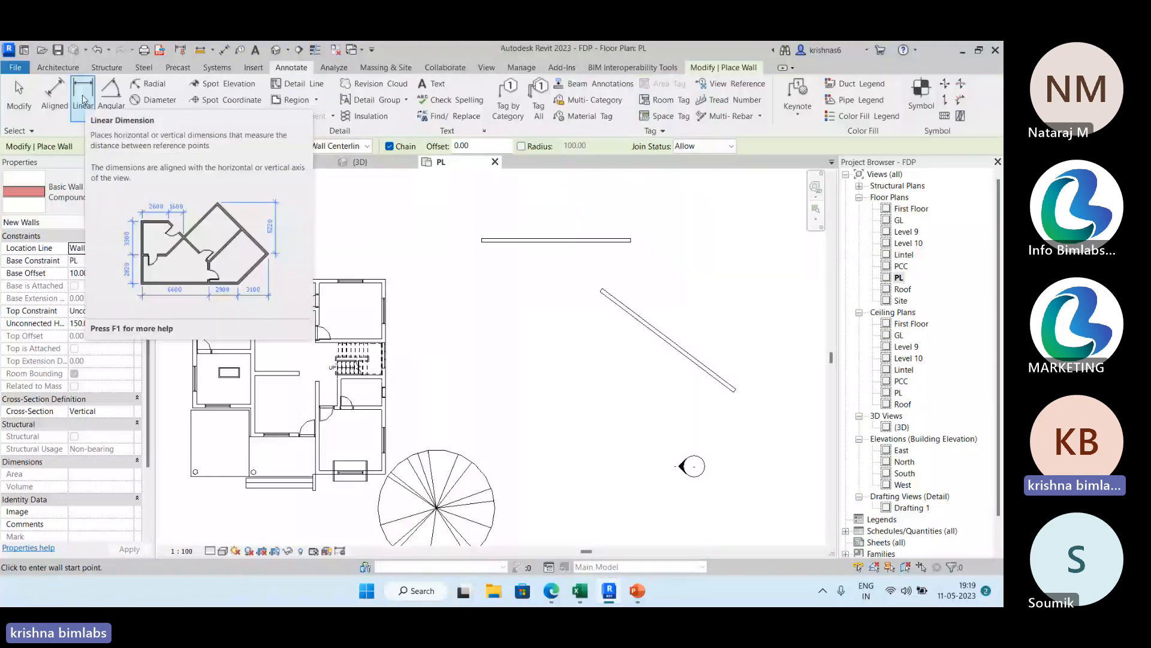
pyautogui.click(85, 100)
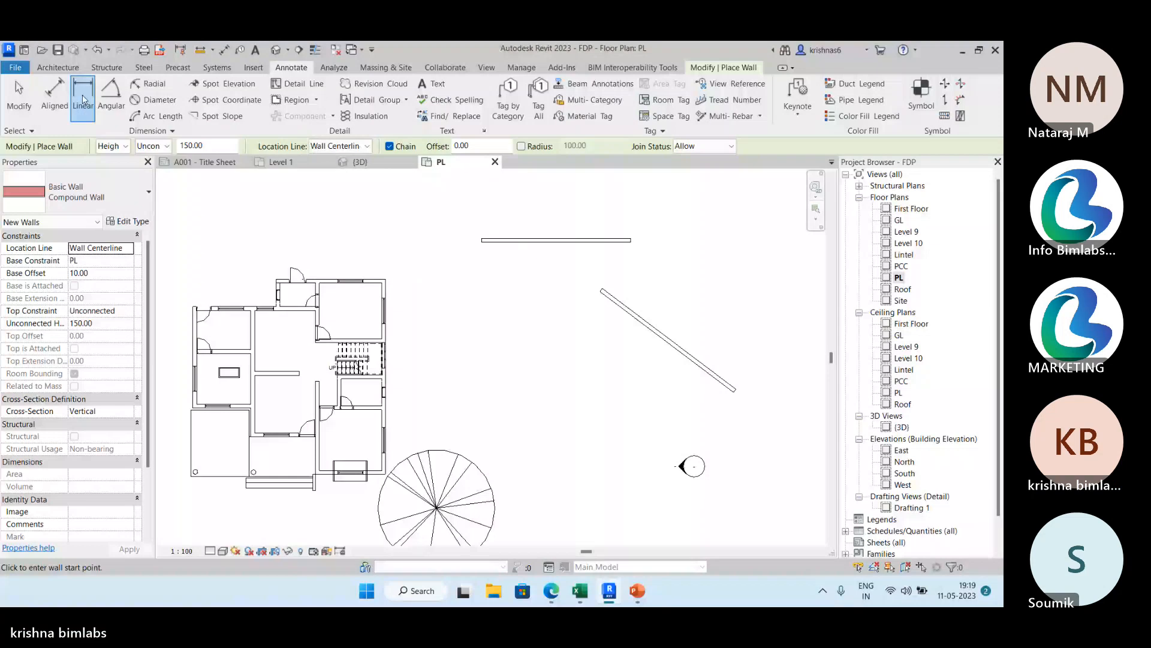
pyautogui.scroll(2, 499, 232)
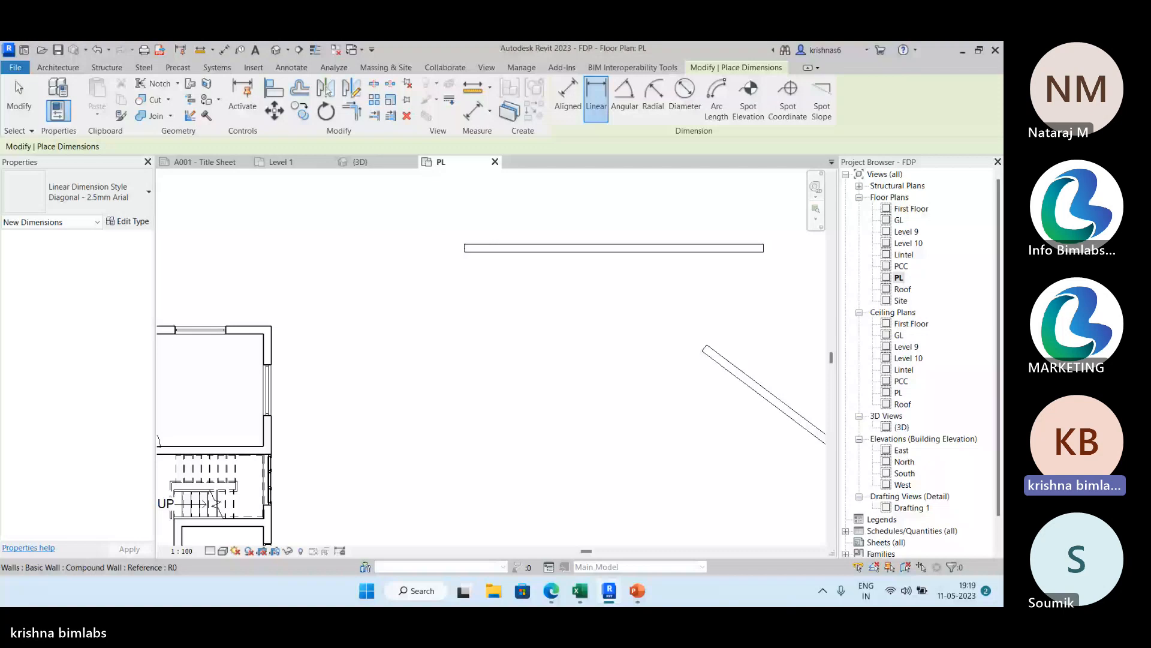
pyautogui.moveTo(708, 360); pyautogui.dragTo(454, 211, button='middle')
pyautogui.scroll(2, 453, 212)
pyautogui.click(445, 202)
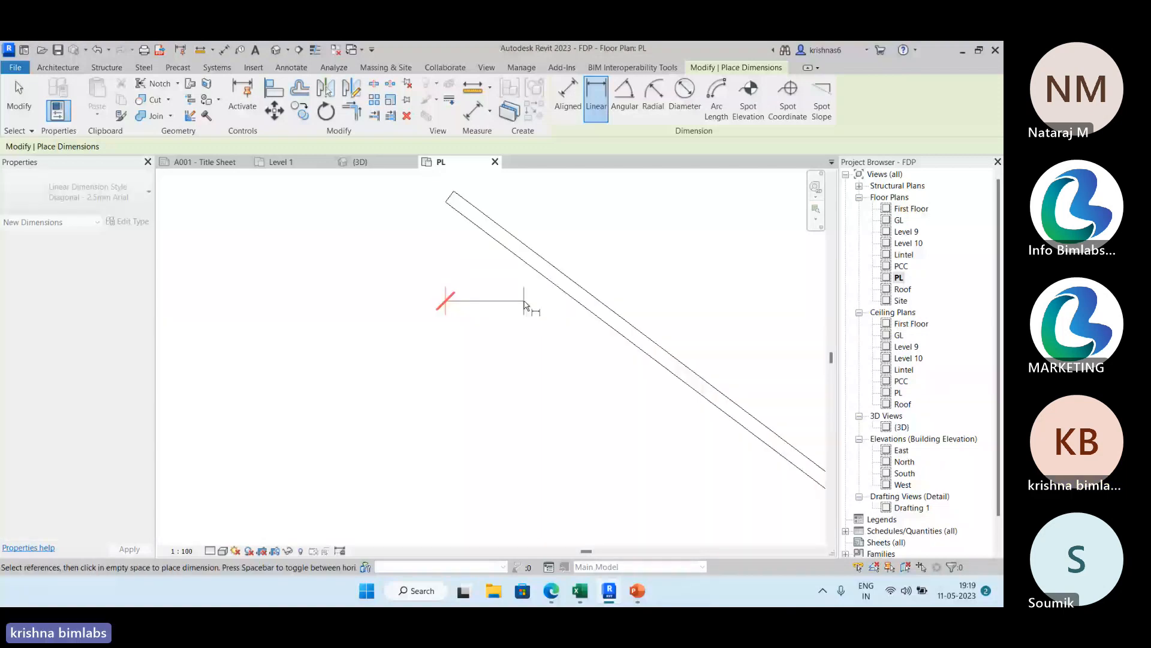
pyautogui.press('Escape')
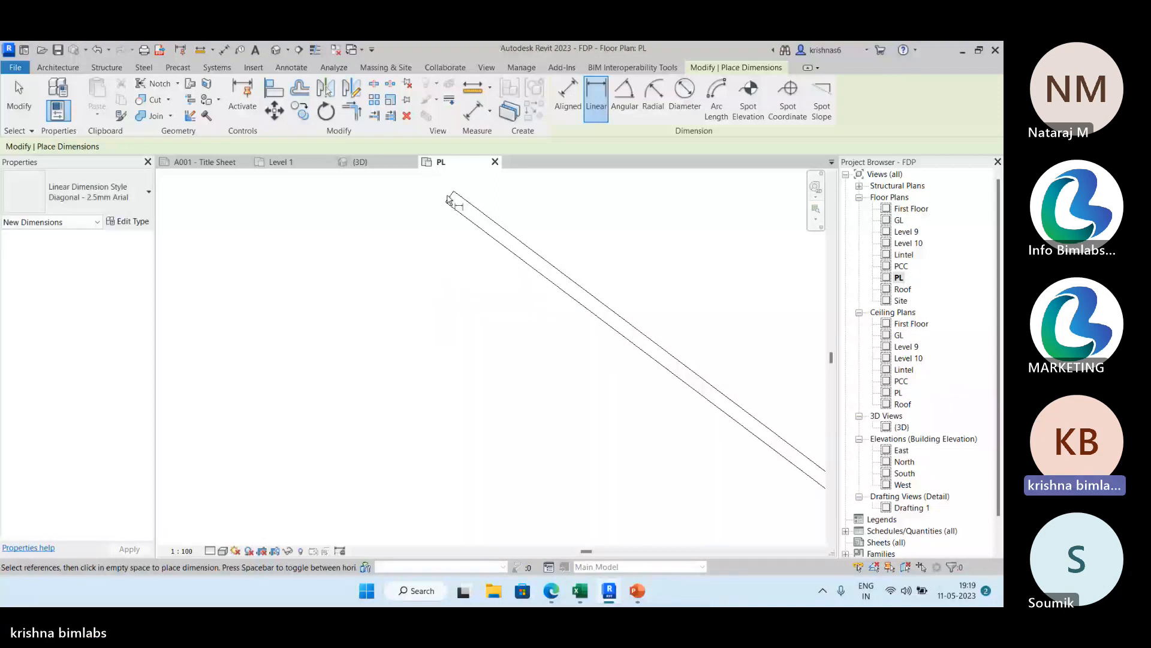
pyautogui.click(448, 200)
pyautogui.scroll(-2, 450, 199)
pyautogui.click(703, 406)
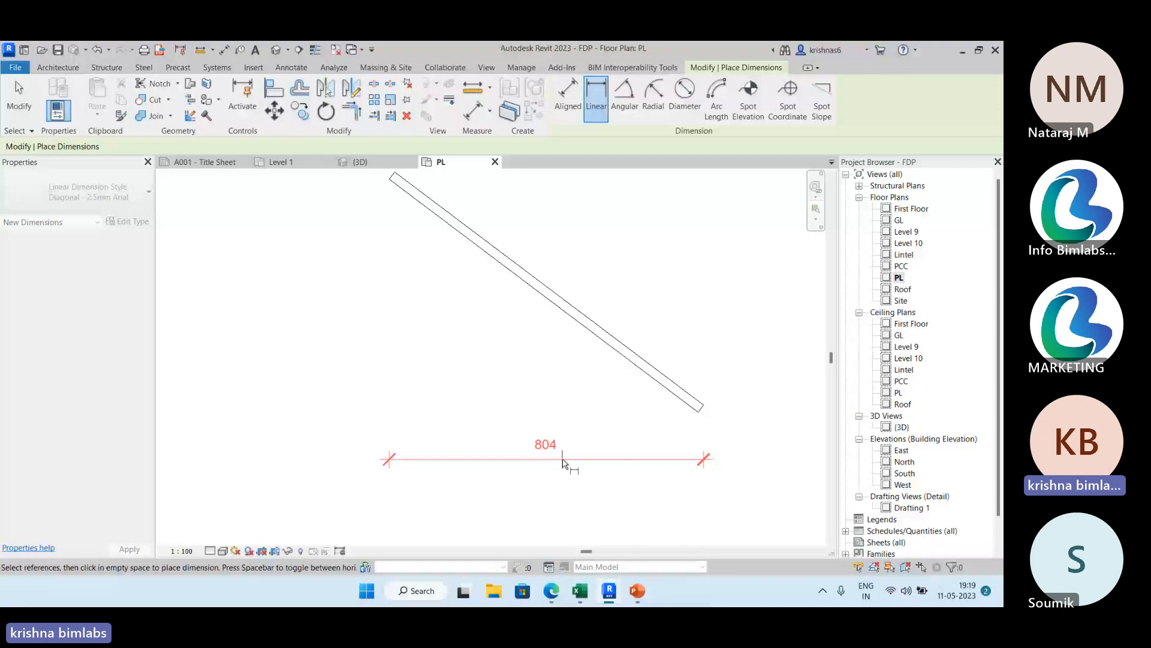
pyautogui.click(564, 462)
pyautogui.moveTo(714, 420); pyautogui.dragTo(767, 428, button='middle')
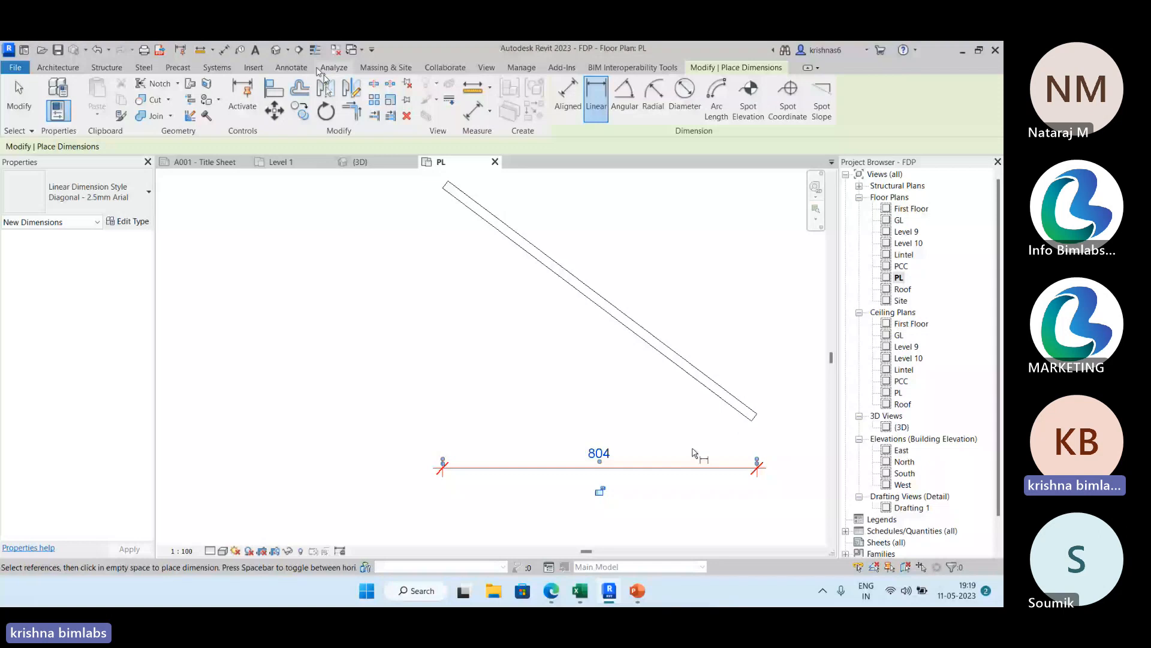
# Add an aligned dimension parallel to the diagonal wall, measuring its true length.
pyautogui.press('d')
pyautogui.press('i')
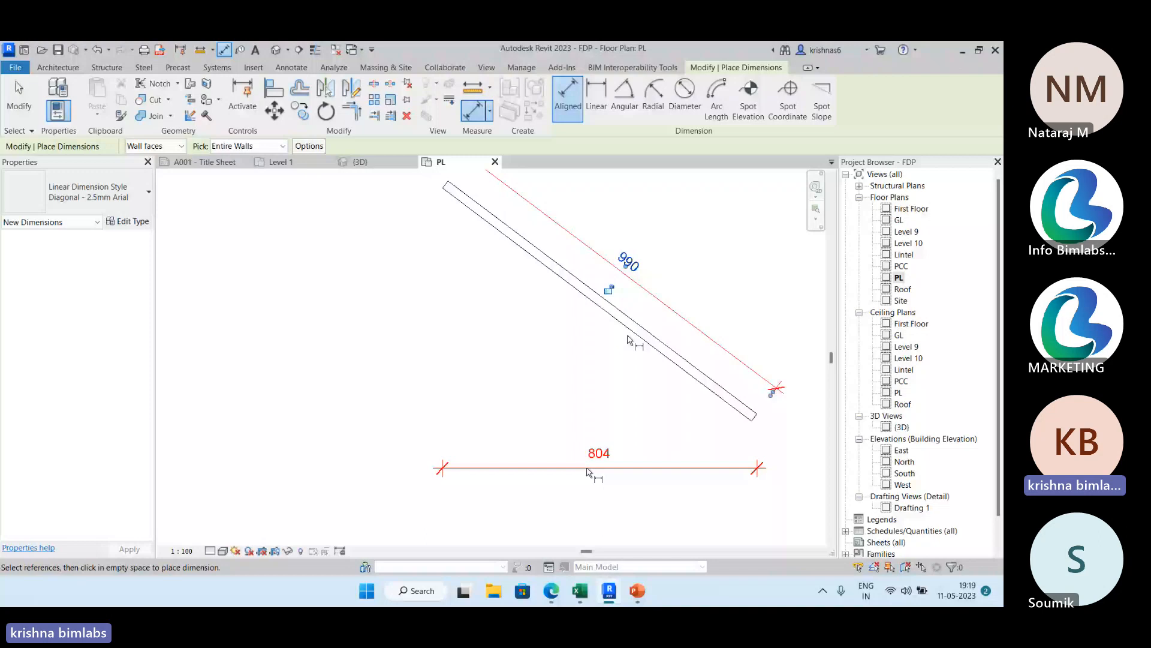
pyautogui.click(291, 67)
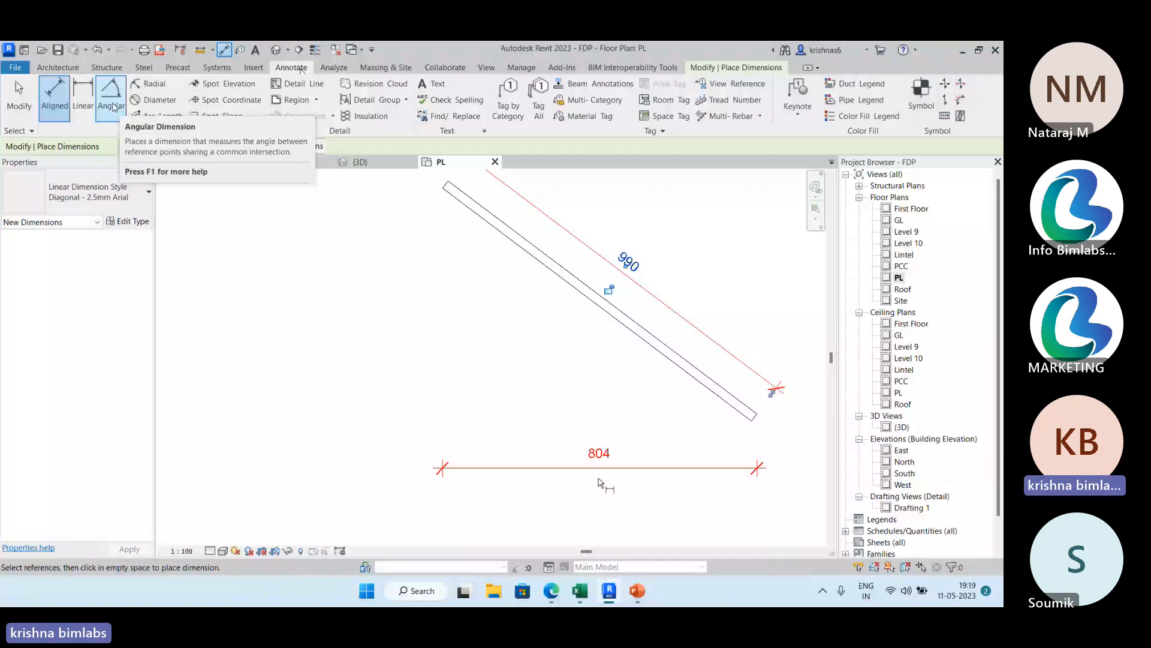
# Draw an arc-shaped wall beside the diagonal wall, about 417 long along its inner face.
pyautogui.click(71, 69)
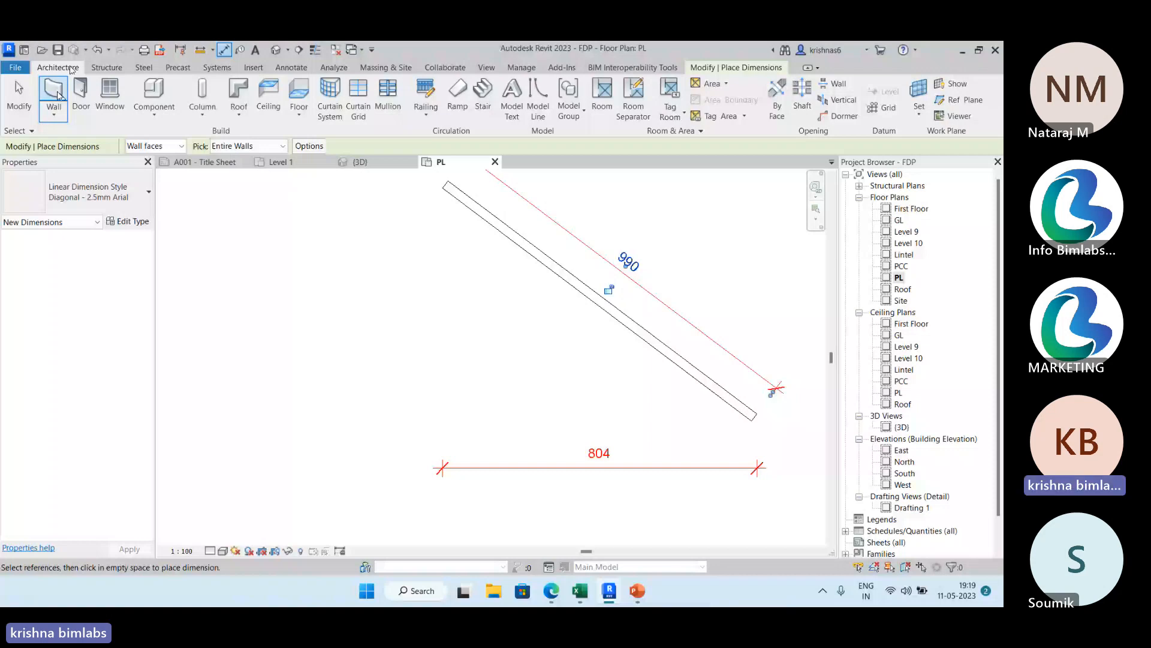
pyautogui.click(59, 94)
pyautogui.click(560, 100)
pyautogui.click(393, 291)
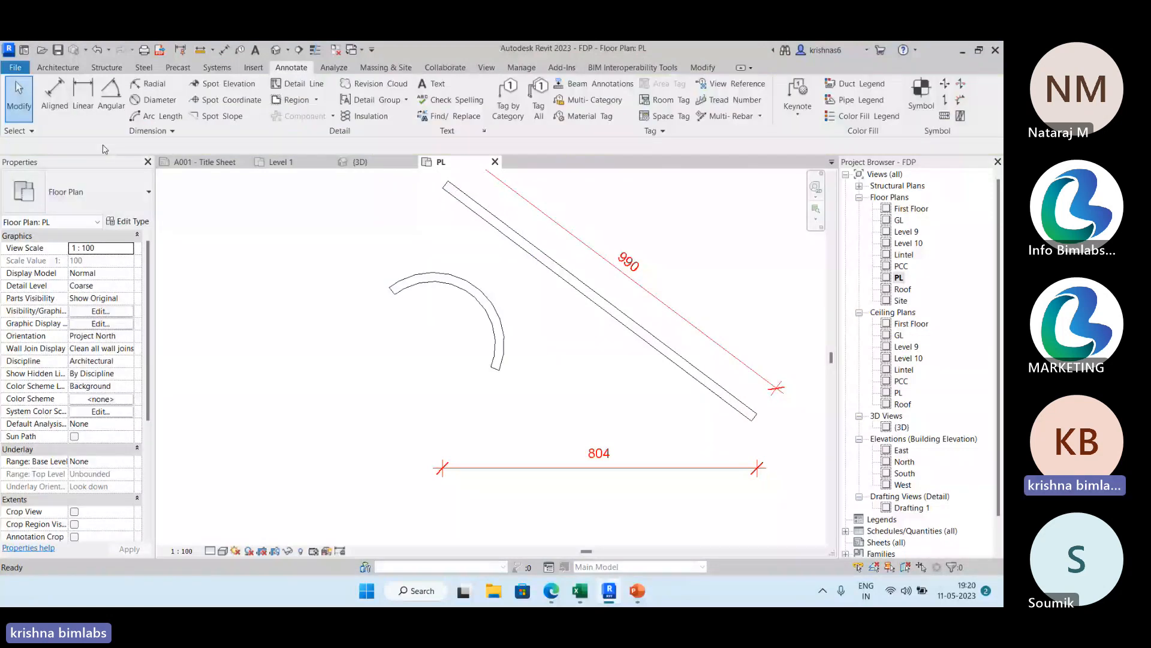
# Place an arc length dimension on the inner side of the curved wall, from end to end.
pyautogui.click(158, 116)
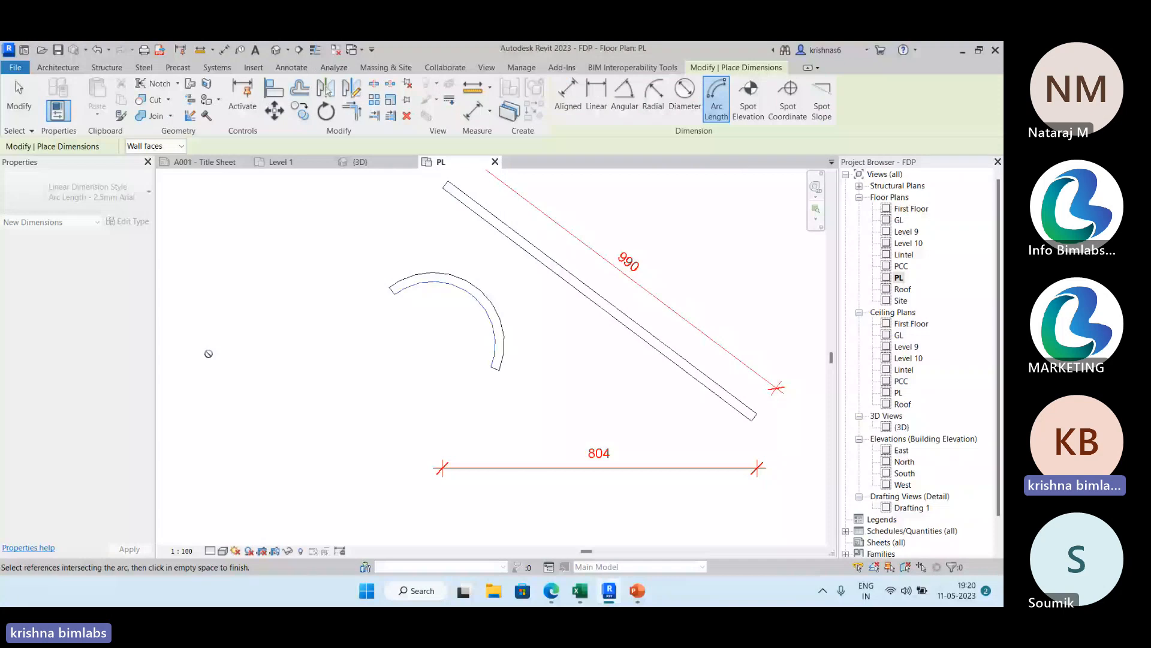
pyautogui.click(490, 372)
pyautogui.click(465, 355)
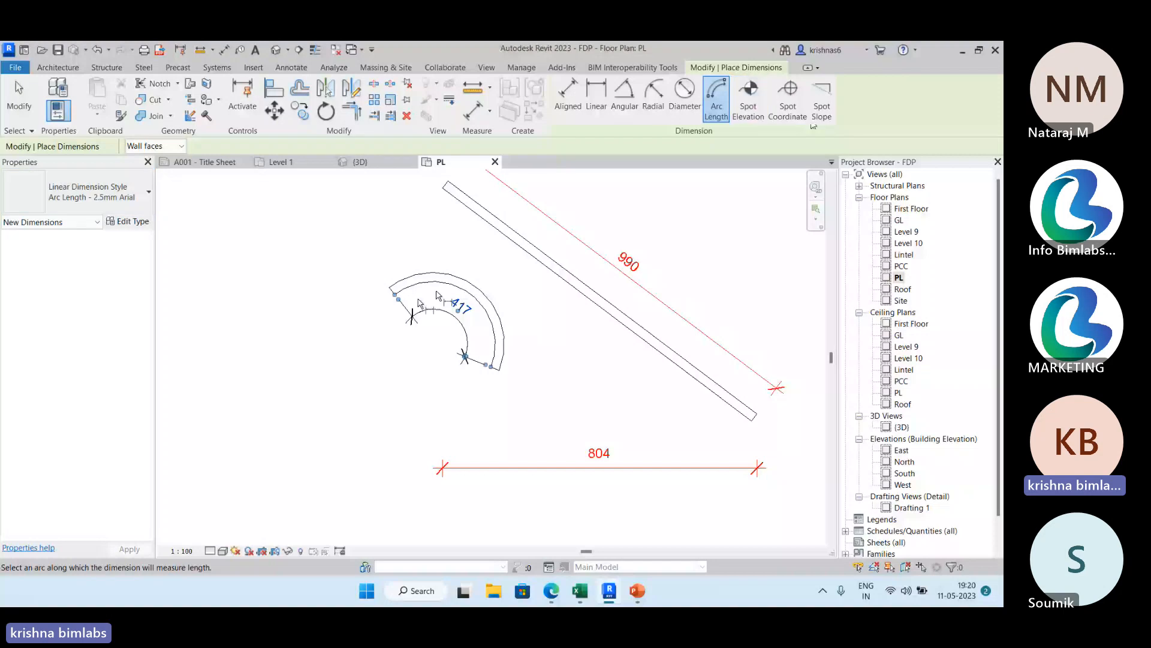
pyautogui.scroll(-3, 437, 292)
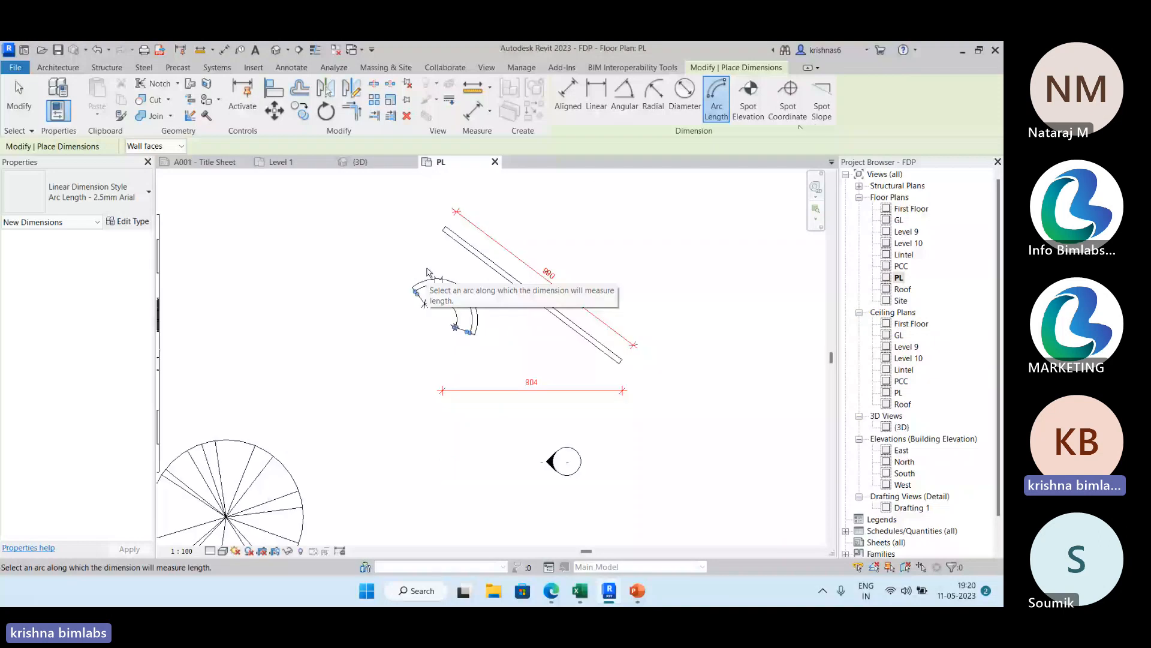
# Open the South elevation and place a spot elevation with a leader on the top edge of the parapet wall.
pyautogui.doubleClick(904, 473)
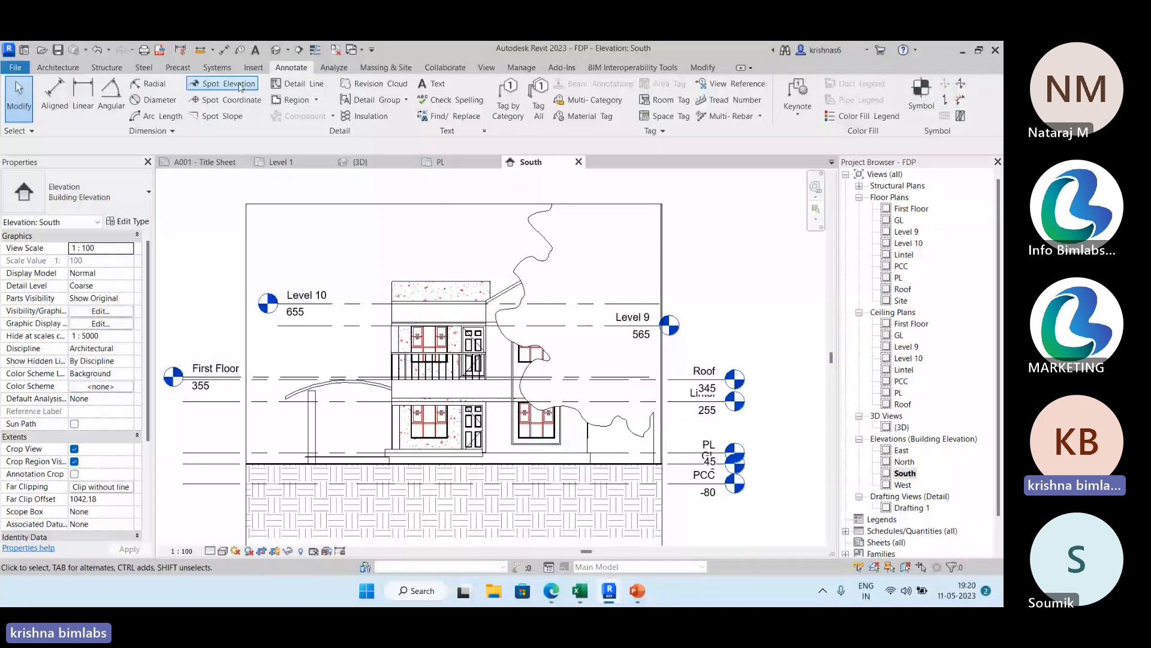
pyautogui.scroll(1, 434, 281)
pyautogui.scroll(1, 435, 281)
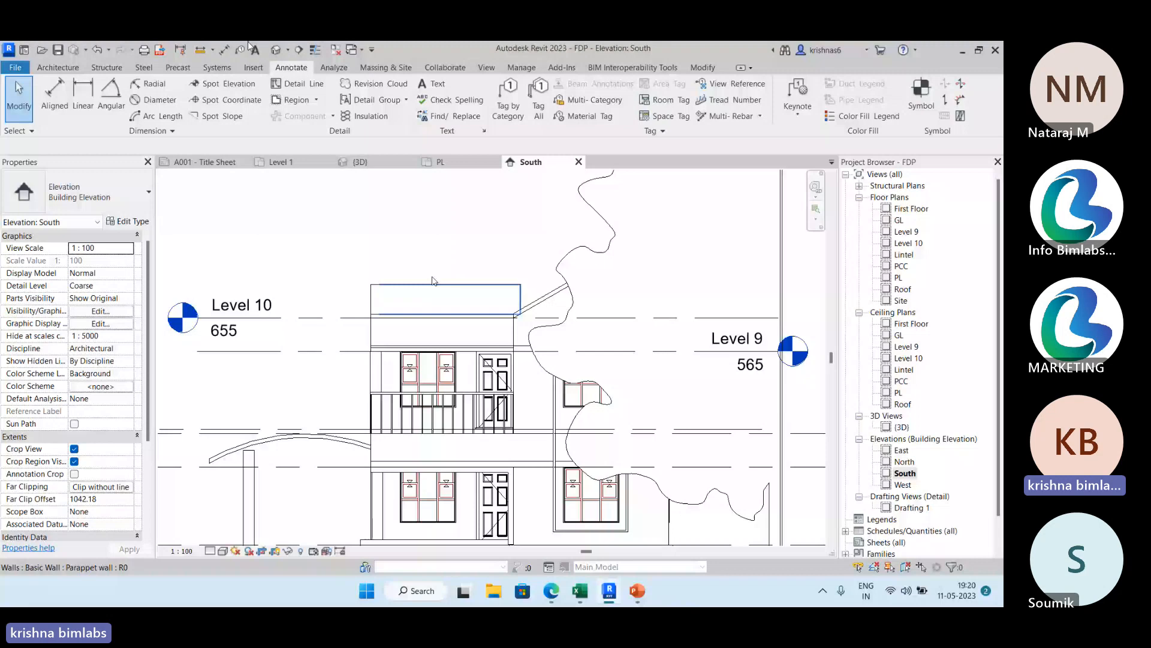
pyautogui.scroll(1, 434, 281)
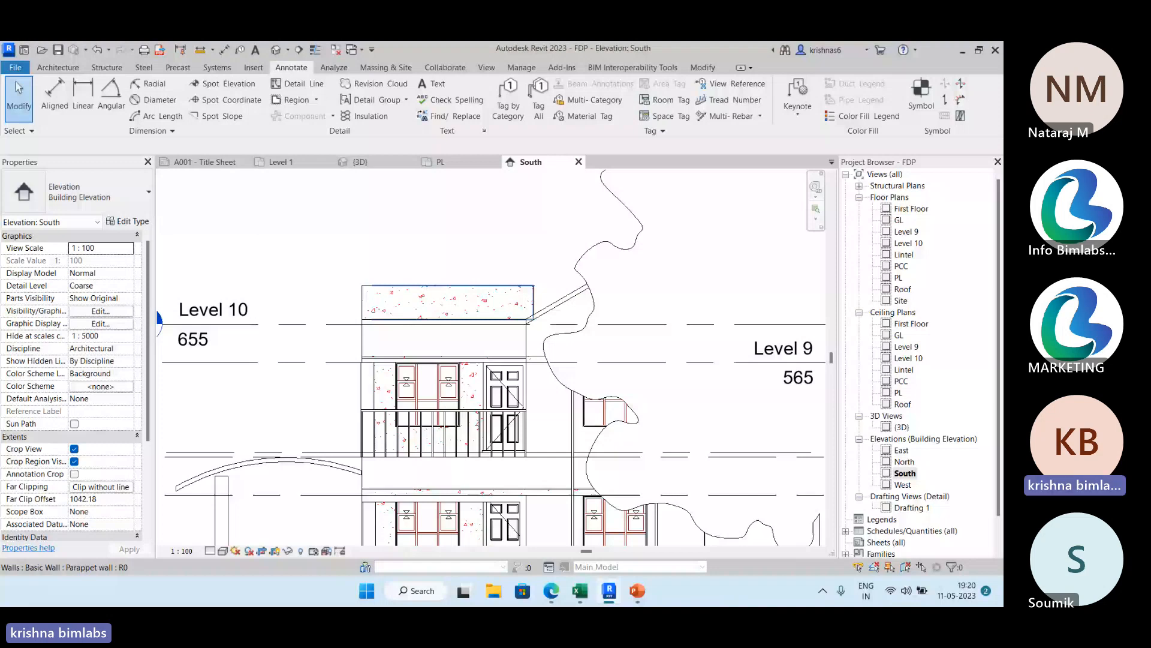
pyautogui.press('e')
pyautogui.press('l')
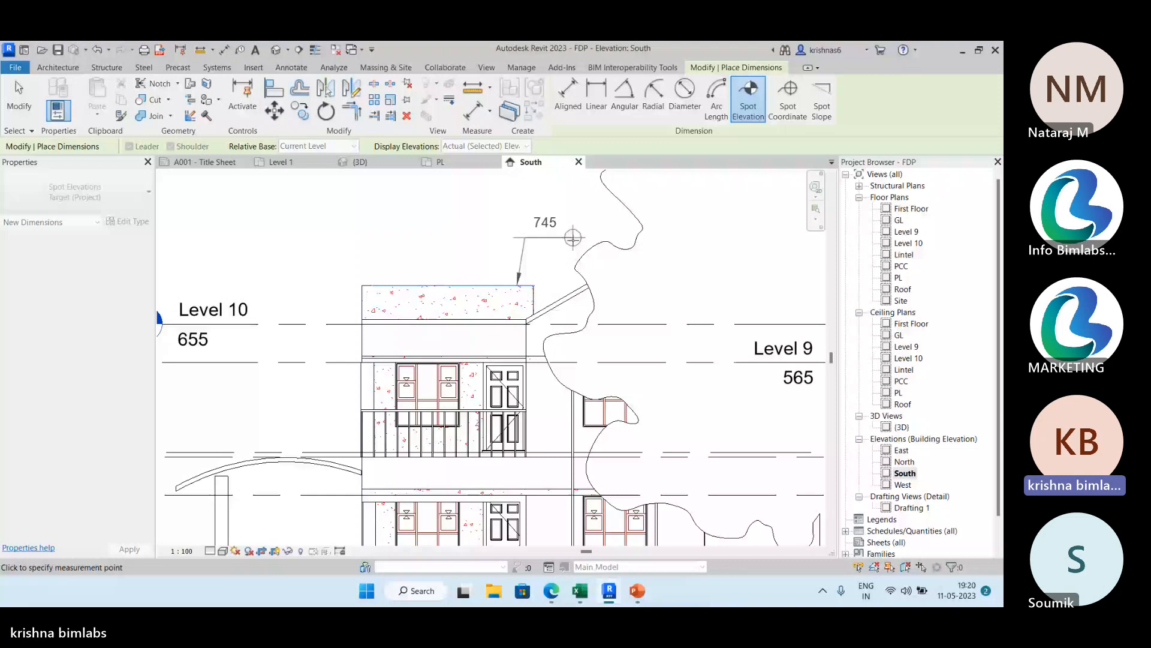
pyautogui.press('Escape')
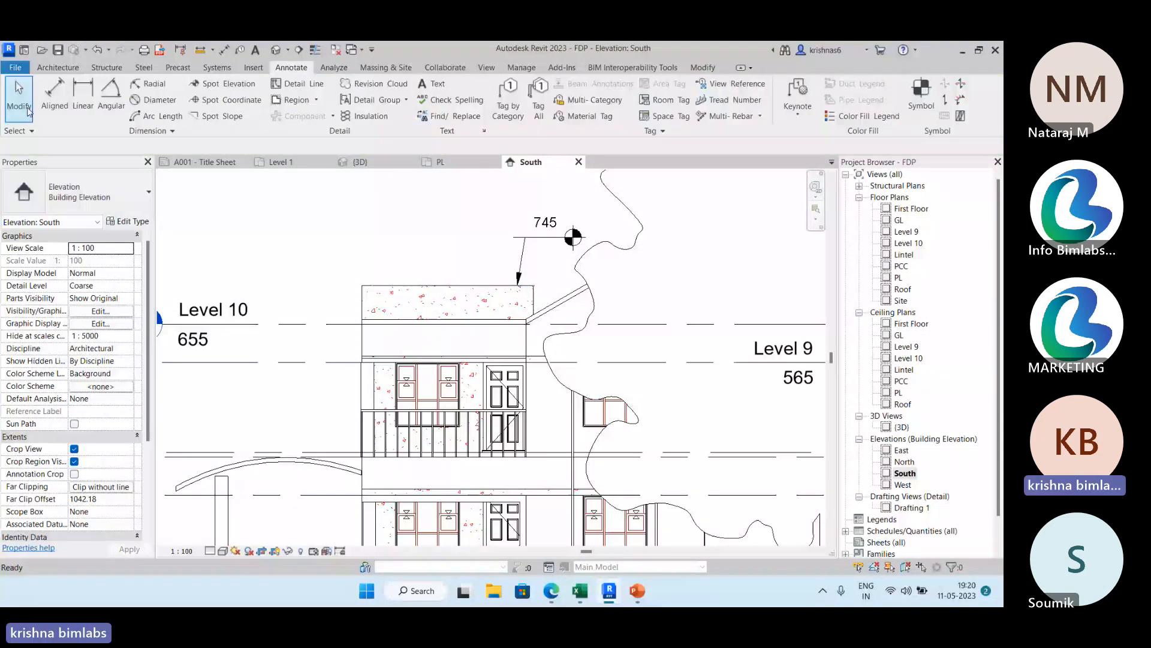
# Place a spot coordinate with a leader and shoulder near the other end of the parapet's top edge.
pyautogui.click(256, 100)
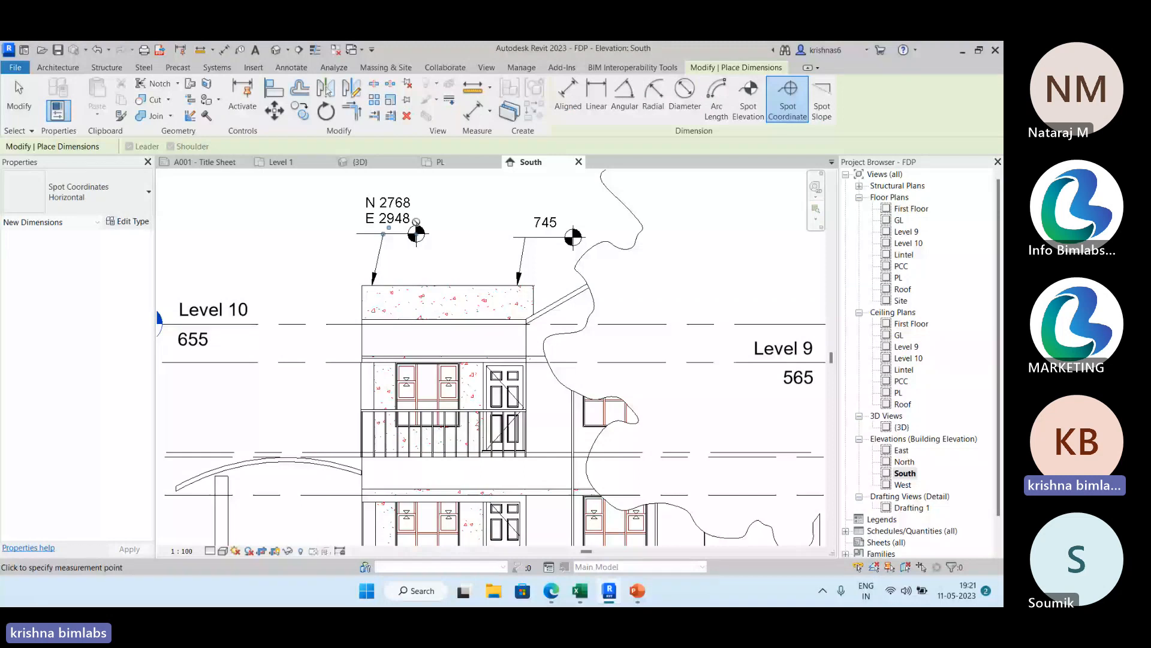
pyautogui.scroll(-3, 538, 243)
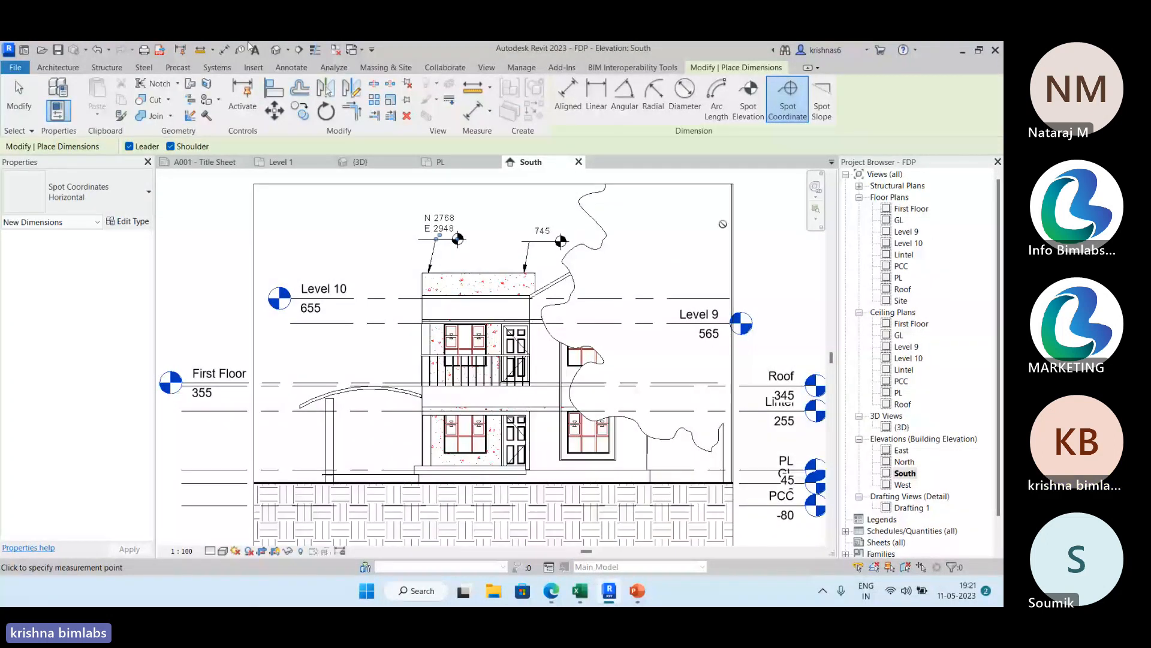
# Check the 3D, North and East views for the sloped roof, and add a spot slope to the gable roof in 3D.
pyautogui.click(387, 163)
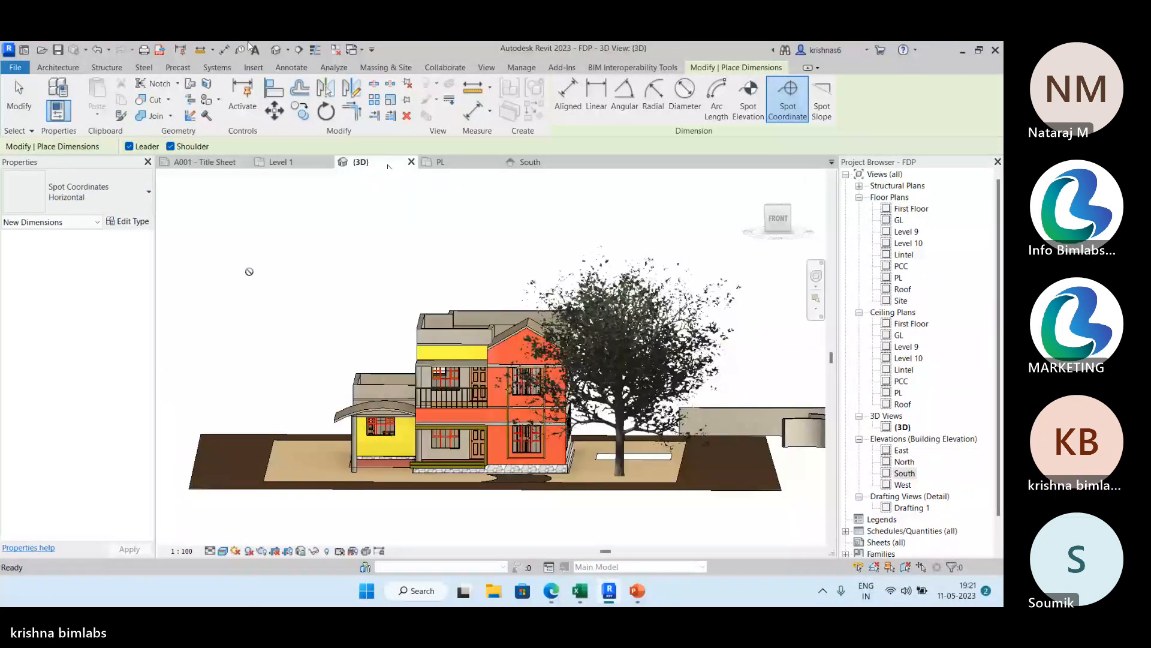
pyautogui.click(20, 97)
pyautogui.scroll(3, 518, 330)
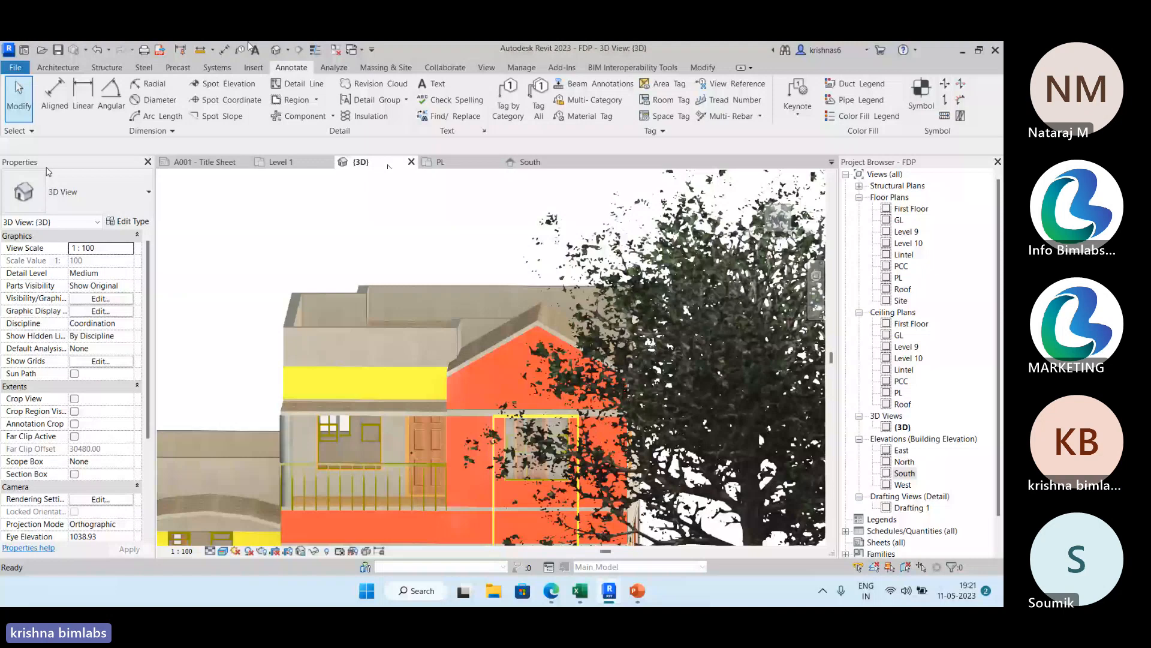
pyautogui.doubleClick(905, 462)
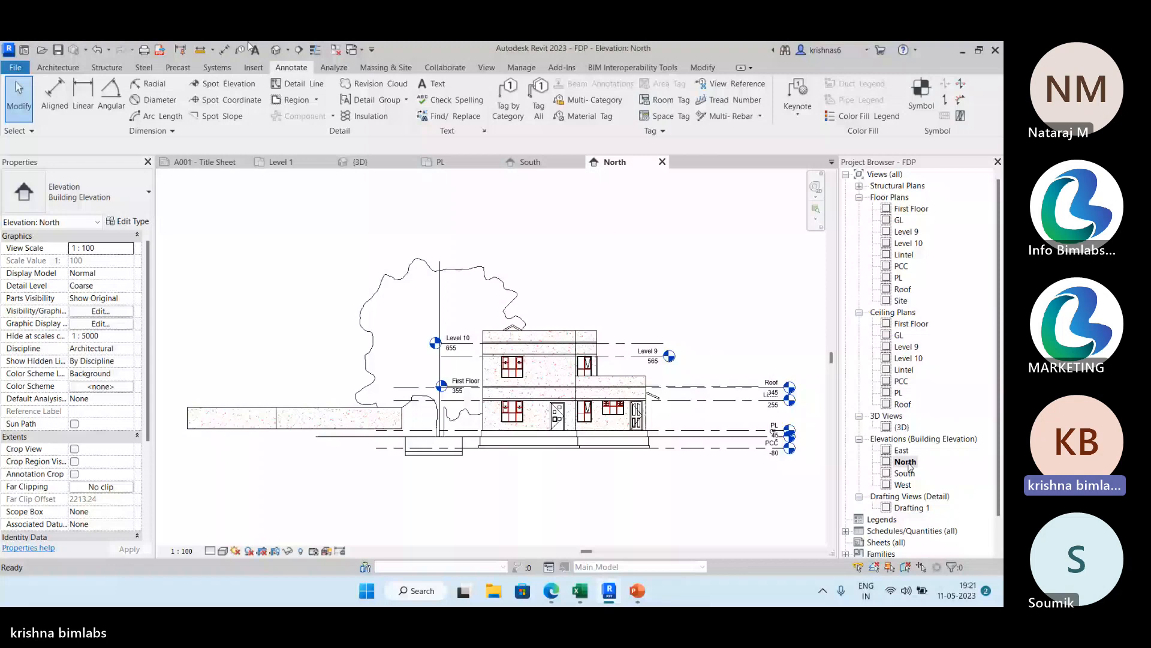
pyautogui.doubleClick(902, 451)
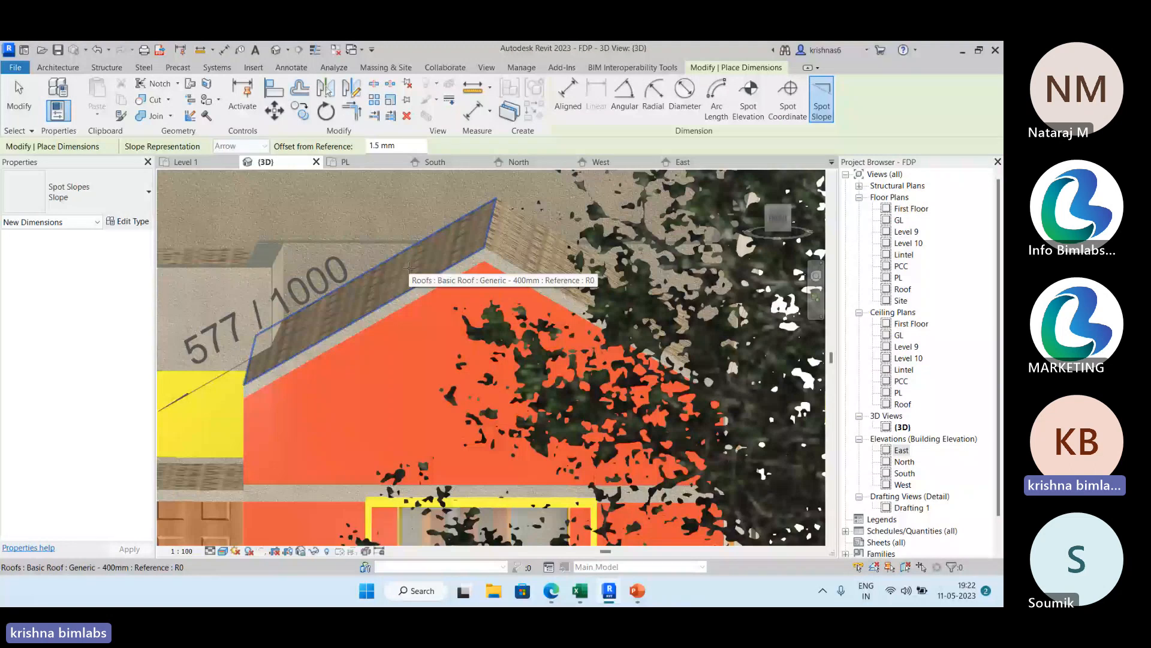
pyautogui.click(408, 267)
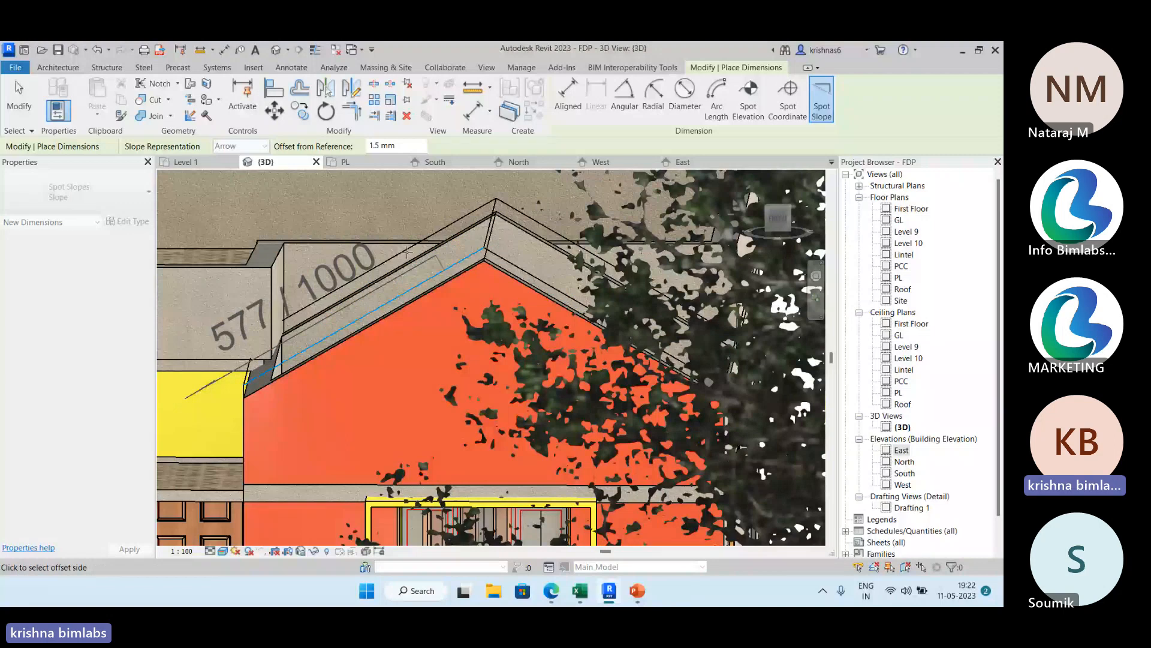
# Start an aligned dimension in the PL floor plan with wall faces as the preferred wall reference.
pyautogui.hotkey('ctrl', 'Tab')
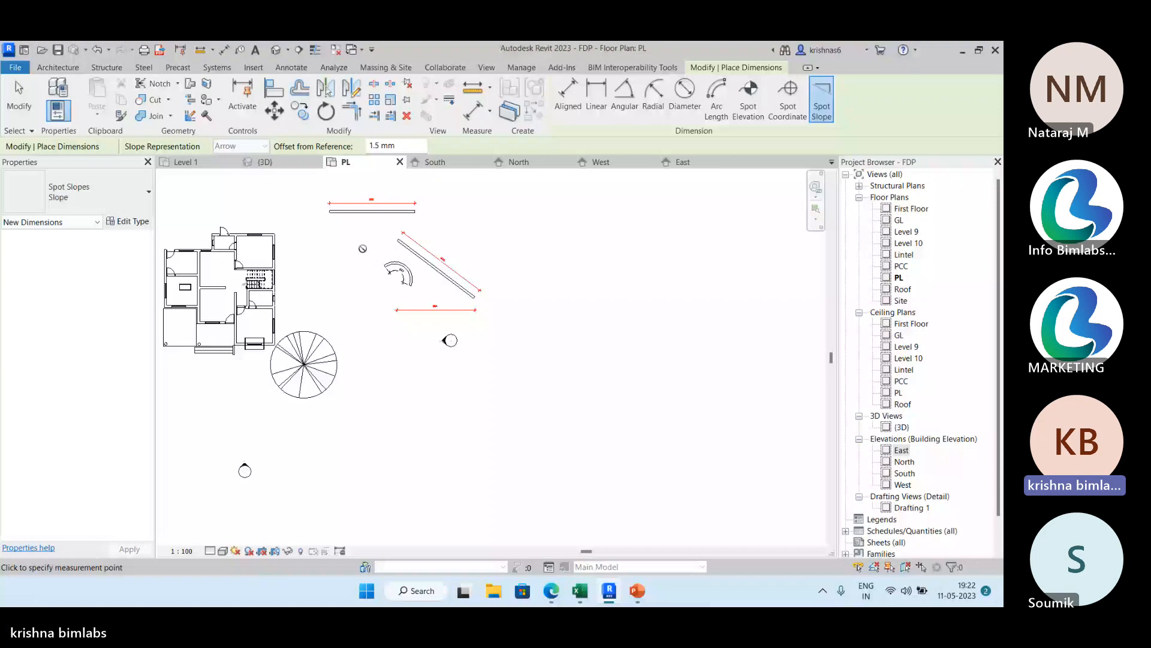
pyautogui.scroll(3, 363, 248)
pyautogui.moveTo(363, 248); pyautogui.dragTo(698, 264, button='middle')
pyautogui.click(292, 68)
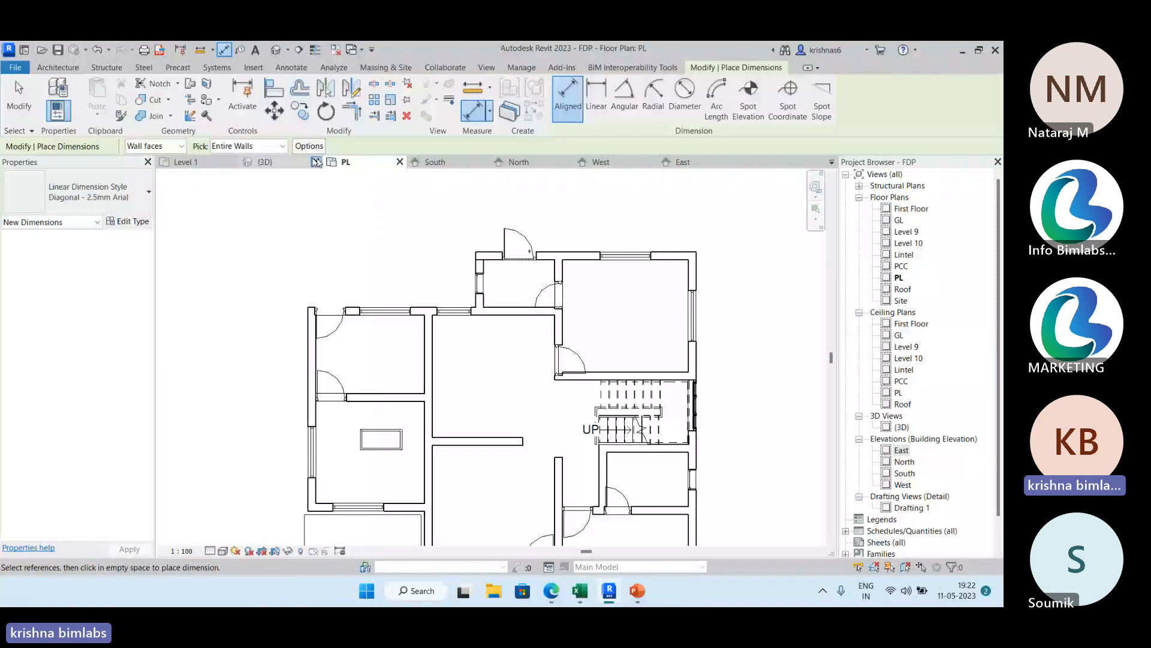
pyautogui.click(282, 145)
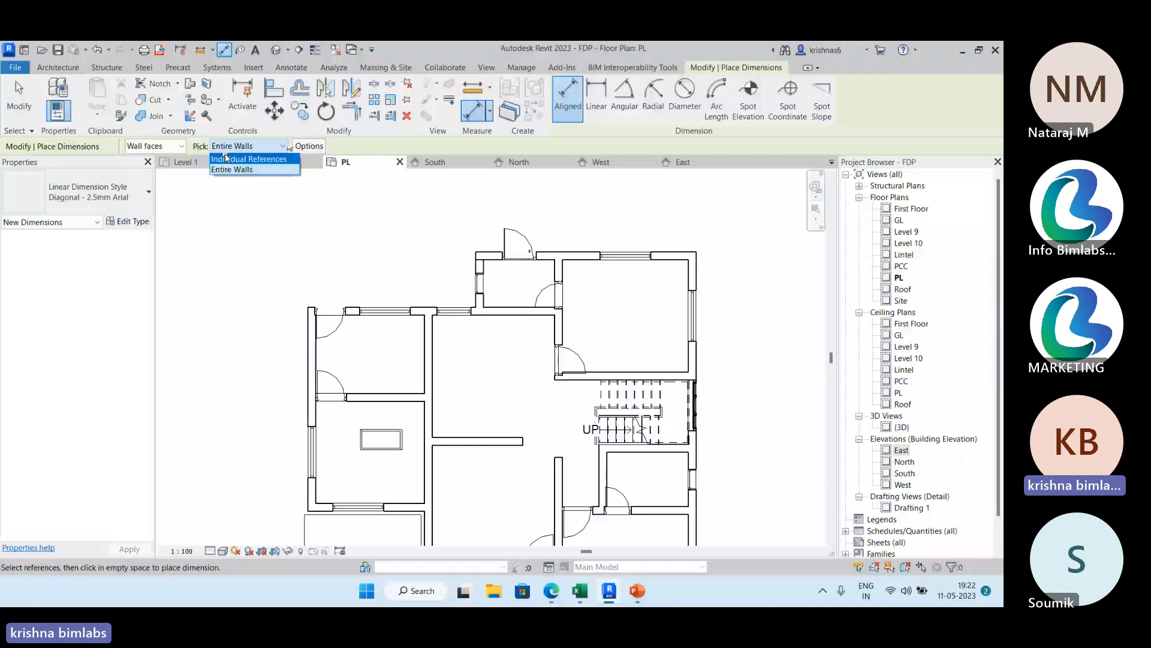
pyautogui.click(181, 145)
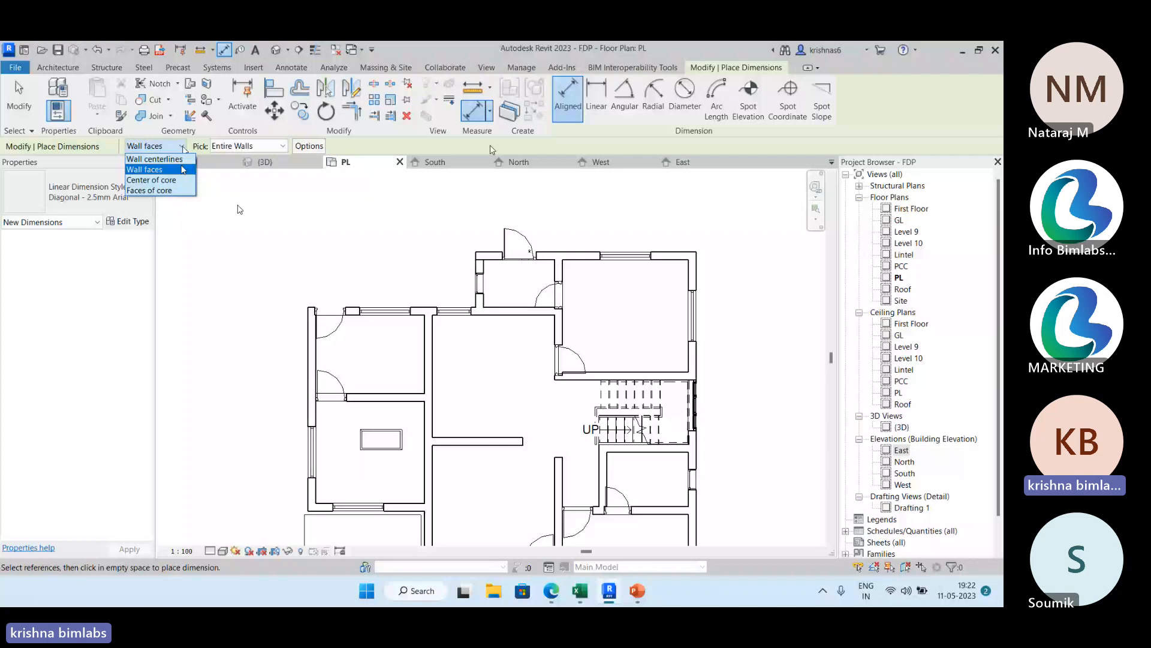
pyautogui.scroll(3, 325, 361)
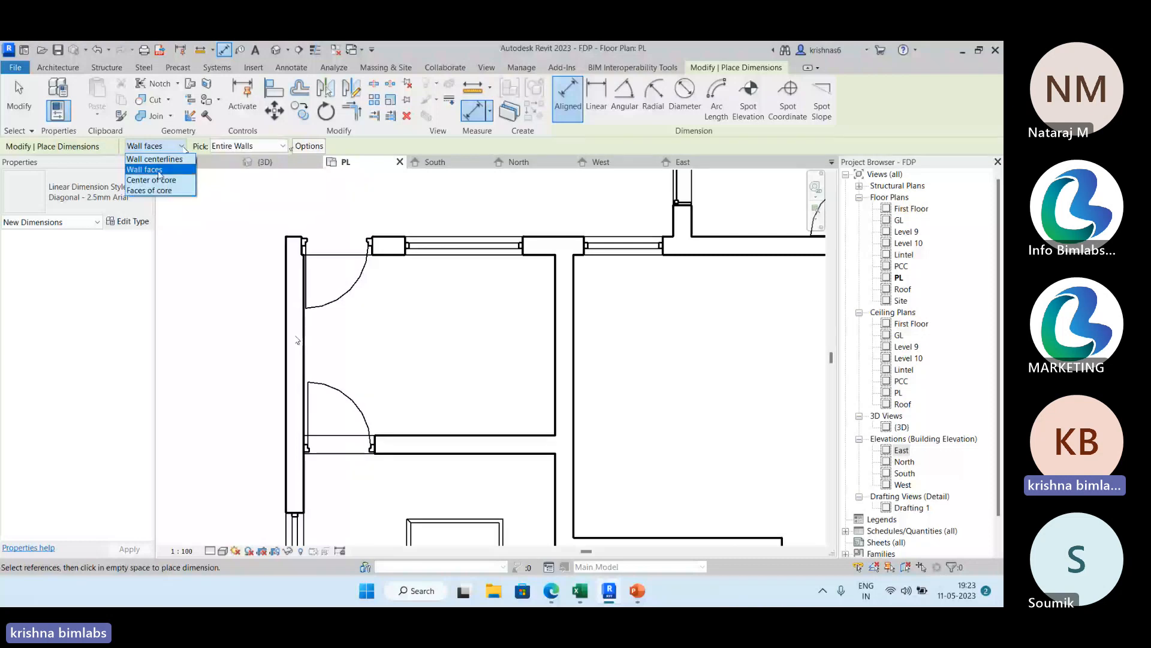
pyautogui.click(160, 172)
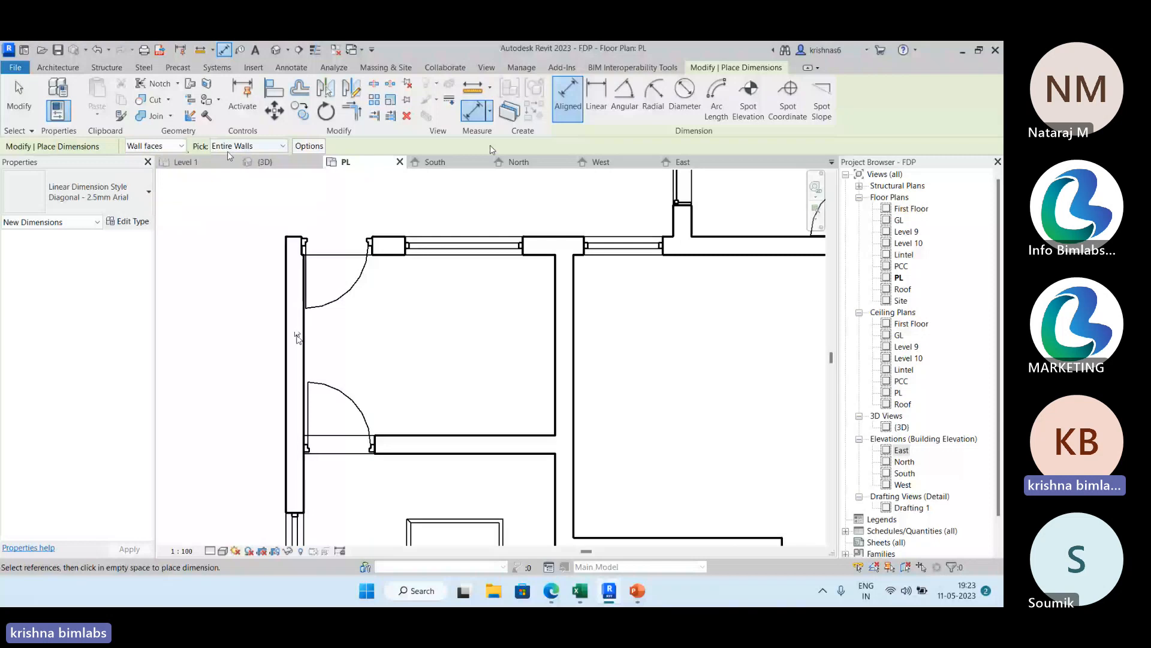
# Set the pick mode to individual references and dimension the thickness of the left exterior wall, placing it above the building.
pyautogui.click(260, 147)
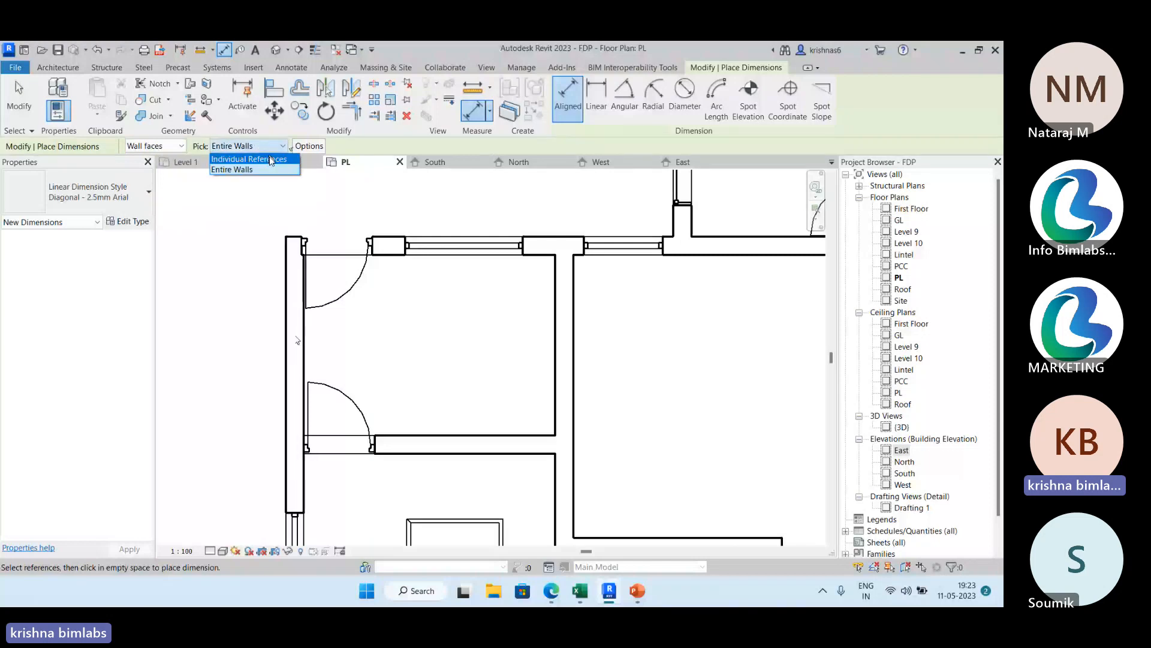
pyautogui.click(252, 169)
pyautogui.scroll(-3, 267, 198)
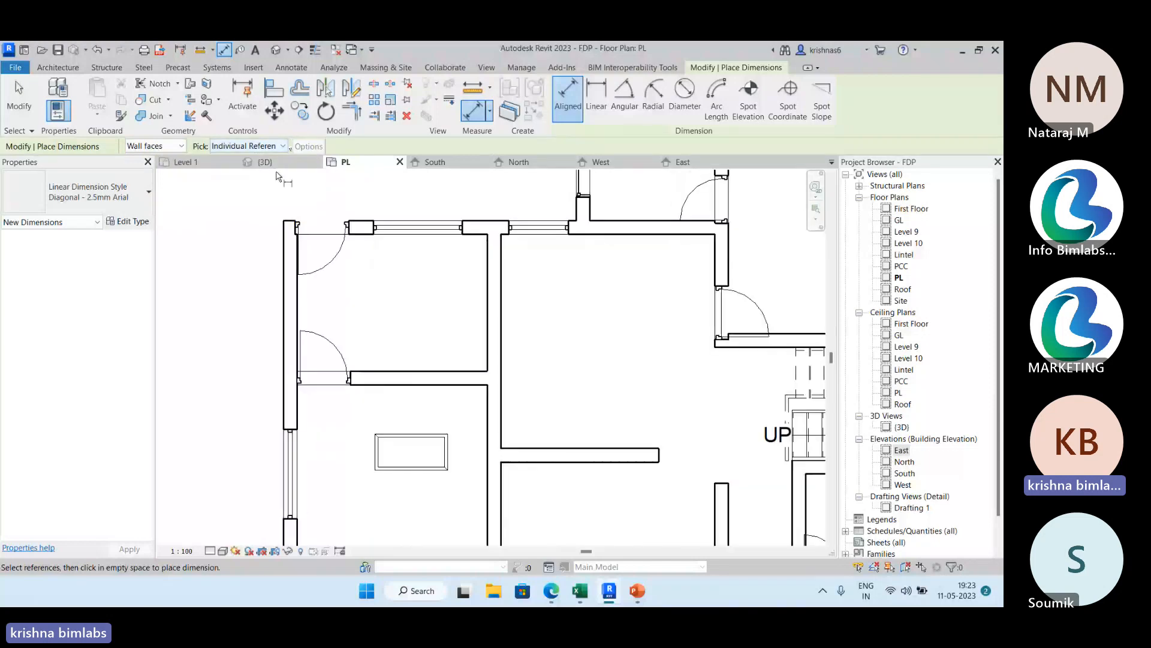
pyautogui.scroll(3, 263, 205)
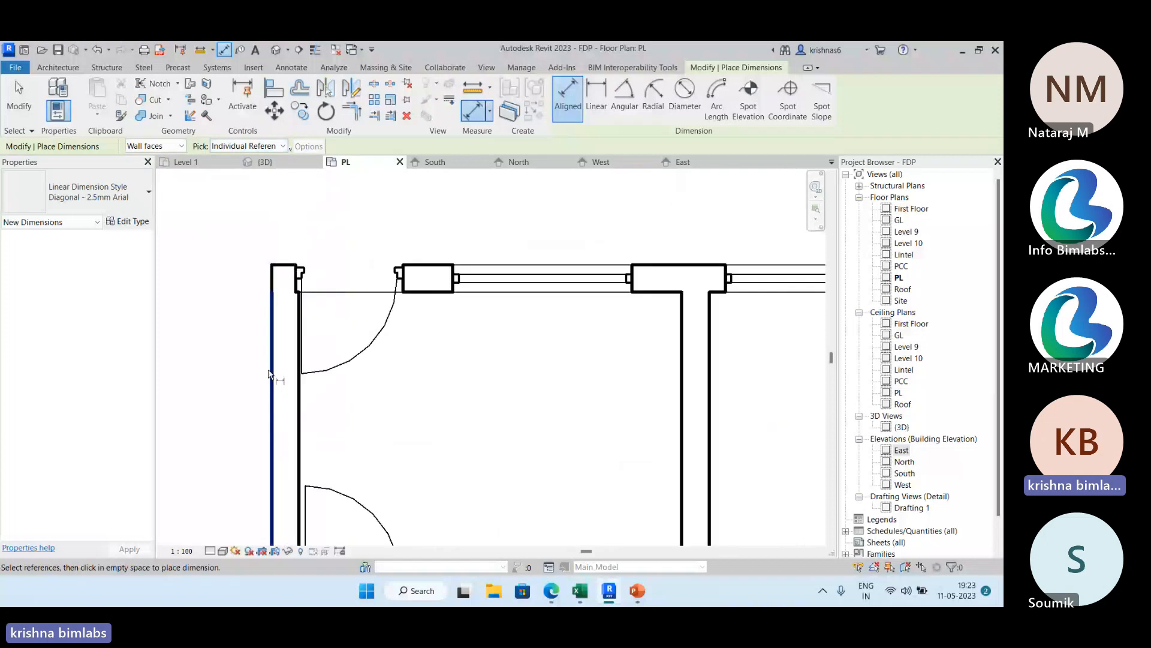
pyautogui.click(268, 370)
pyautogui.click(297, 368)
pyautogui.click(300, 226)
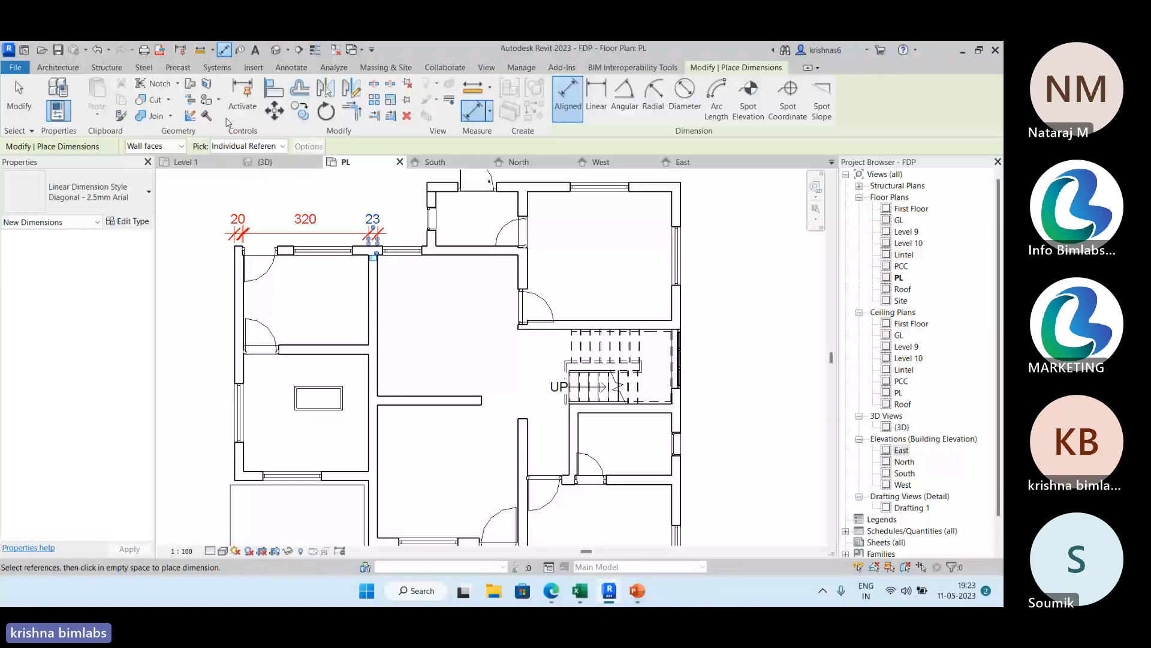
# Switch the pick mode to entire walls and include intersecting walls in the auto dimension options.
pyautogui.click(246, 145)
pyautogui.click(238, 173)
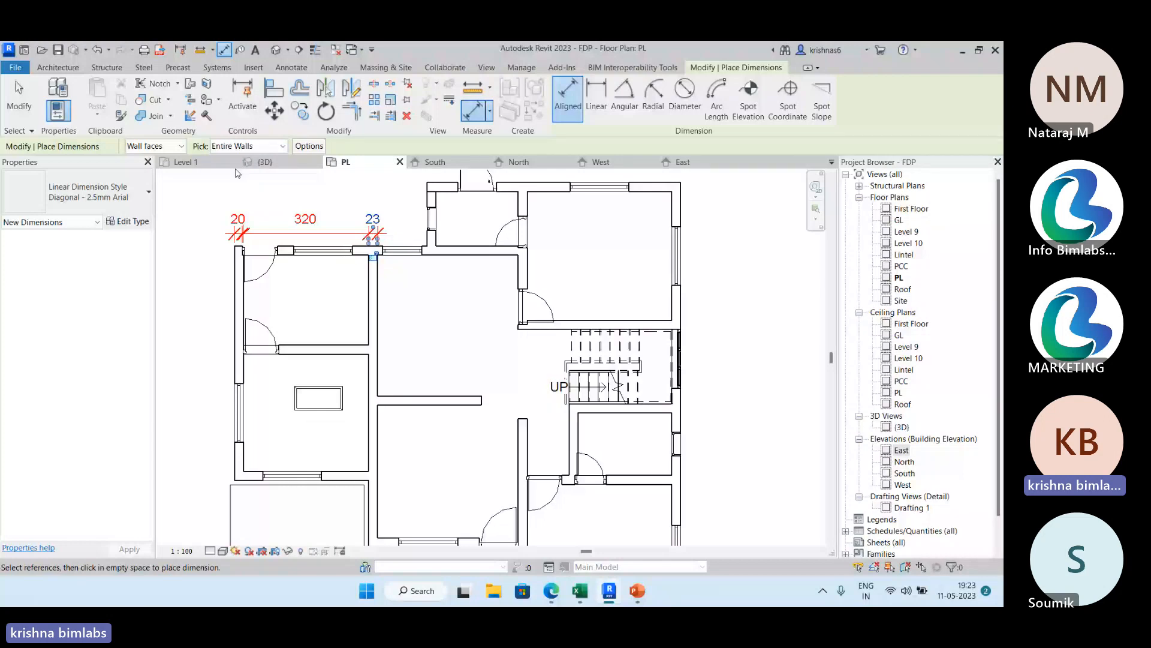
pyautogui.click(309, 146)
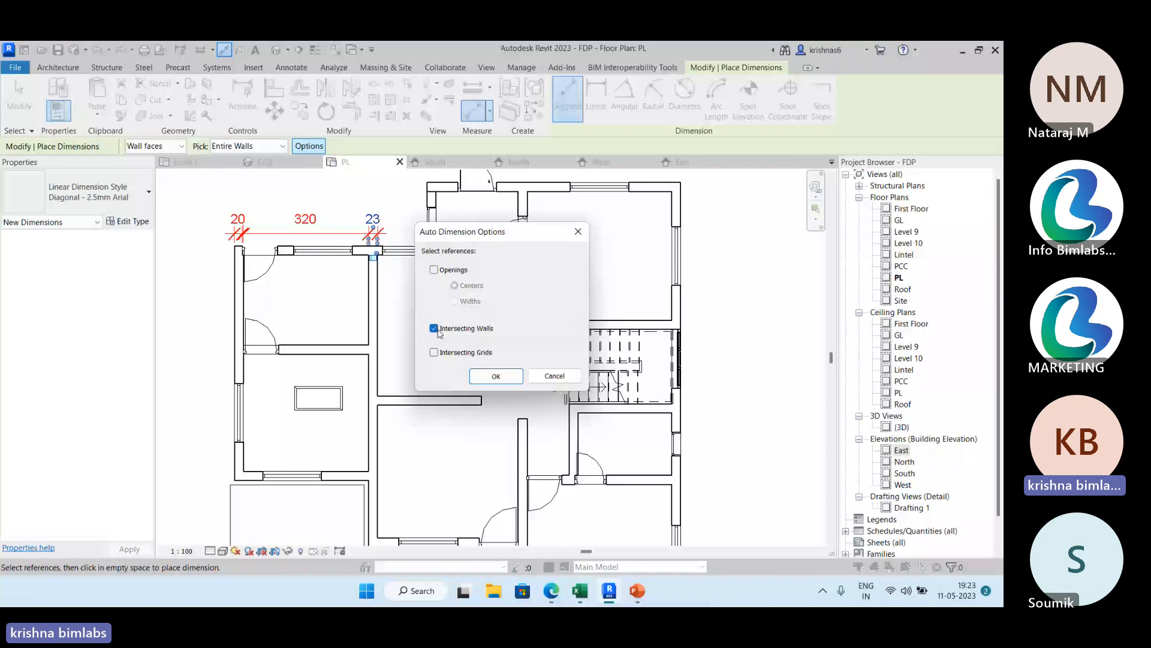
pyautogui.click(496, 376)
pyautogui.scroll(-2, 536, 451)
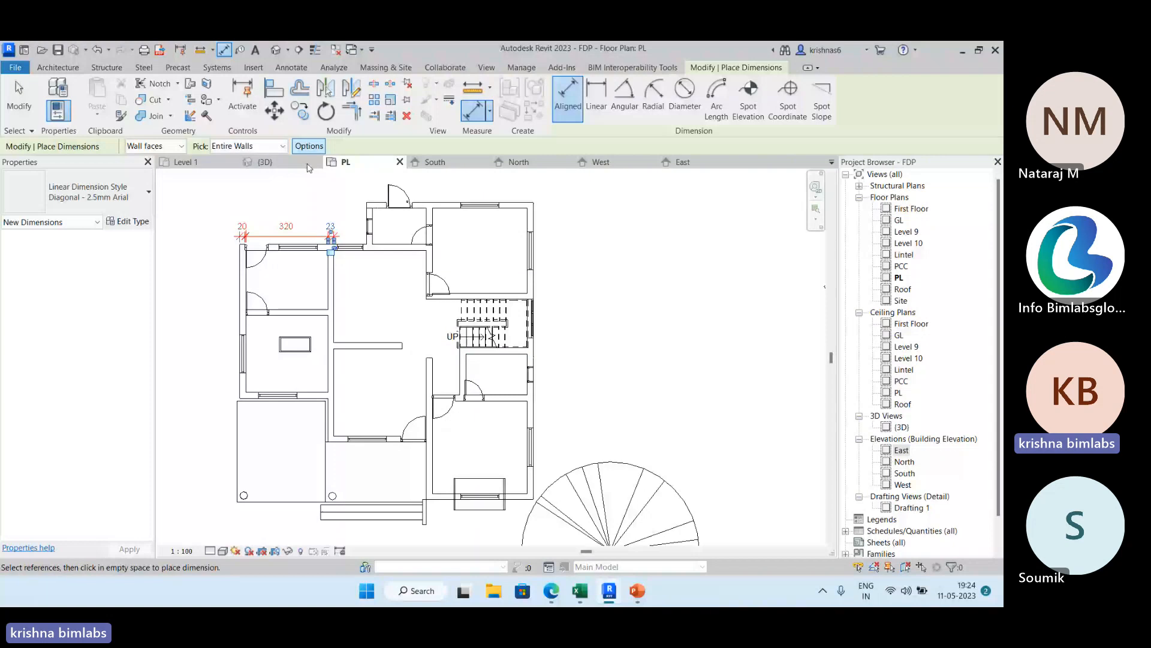
# Add automatic dimension strings outside the building along its right, upper and left exterior walls.
pyautogui.click(532, 282)
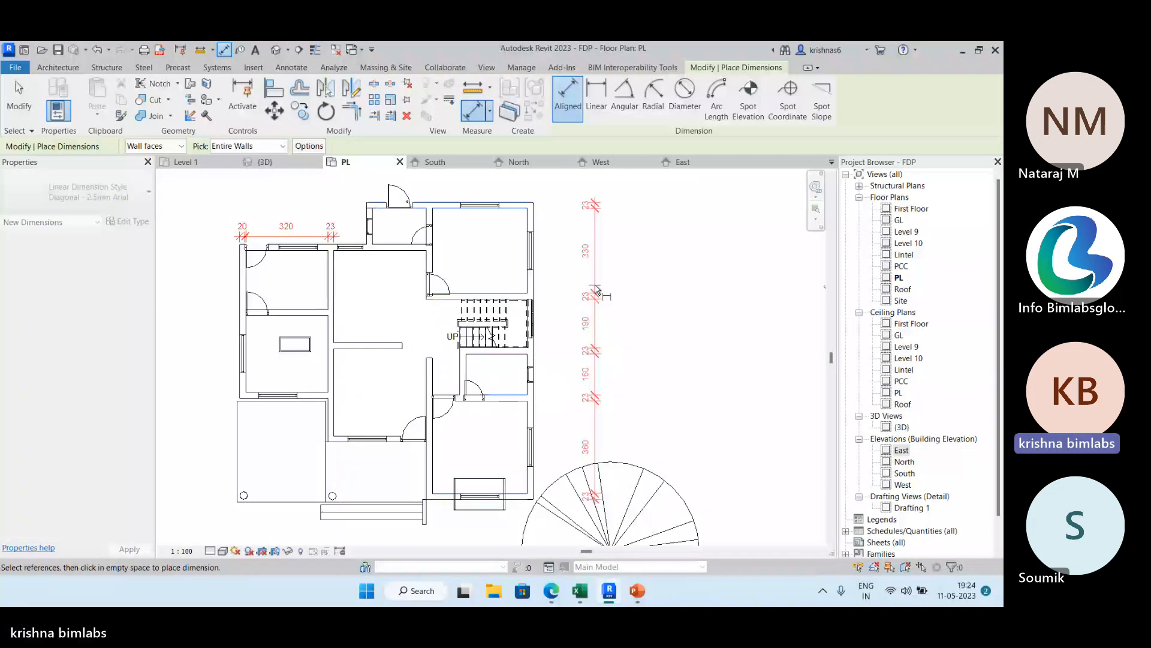
pyautogui.click(577, 295)
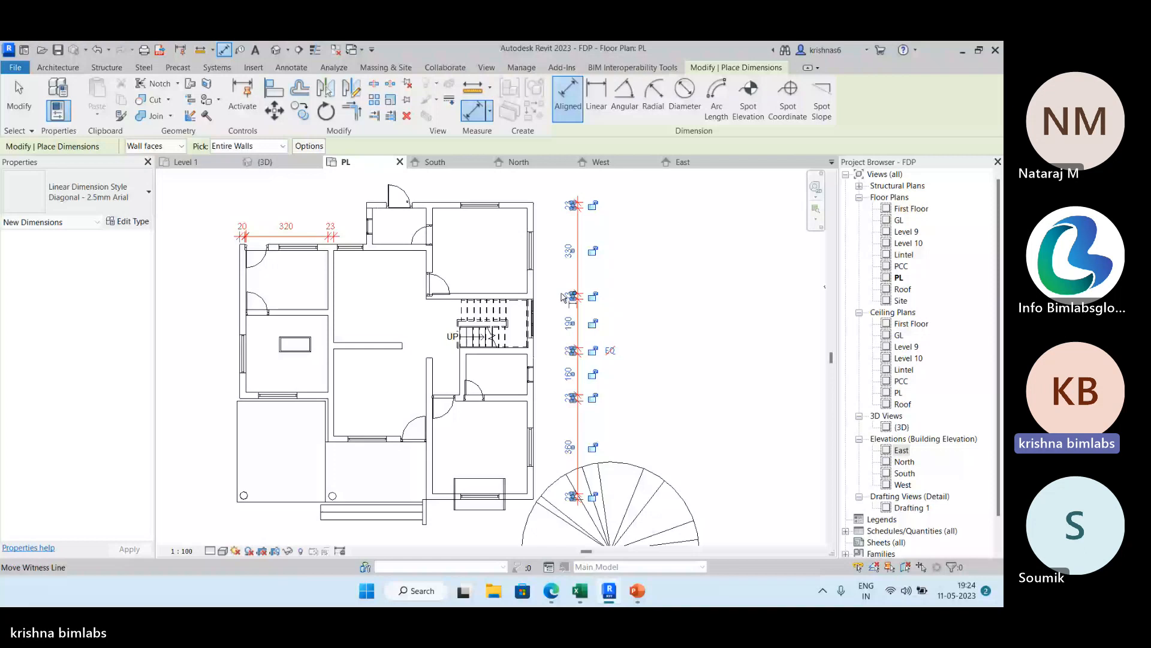
pyautogui.moveTo(563, 297); pyautogui.dragTo(589, 352, button='middle')
pyautogui.click(468, 259)
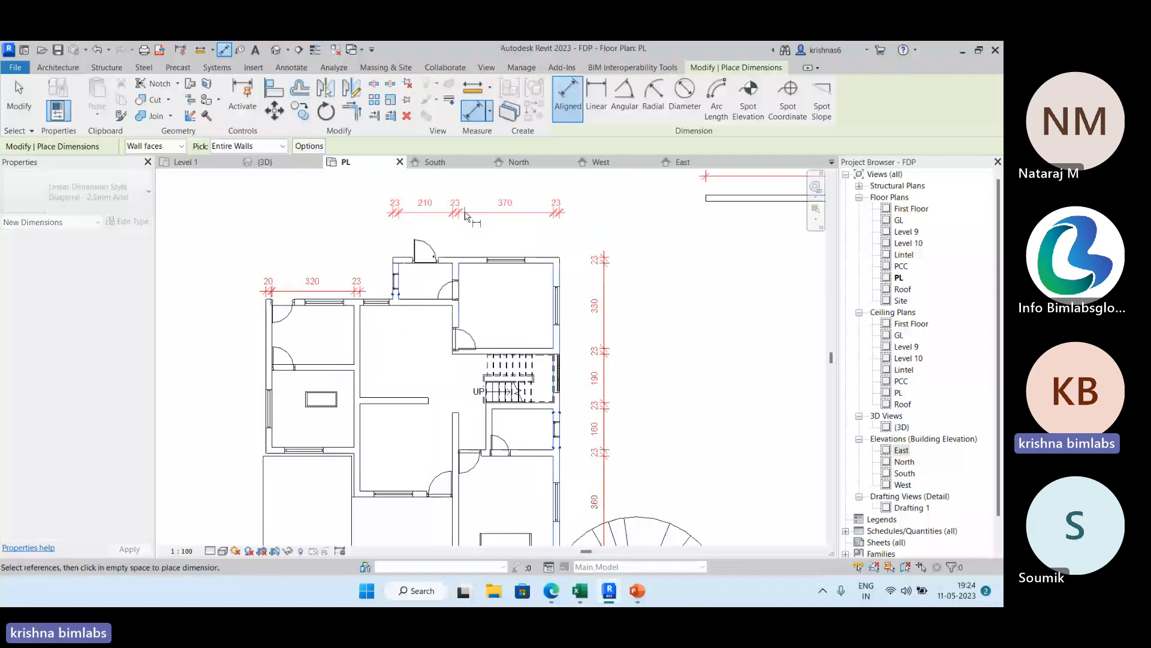
pyautogui.click(465, 213)
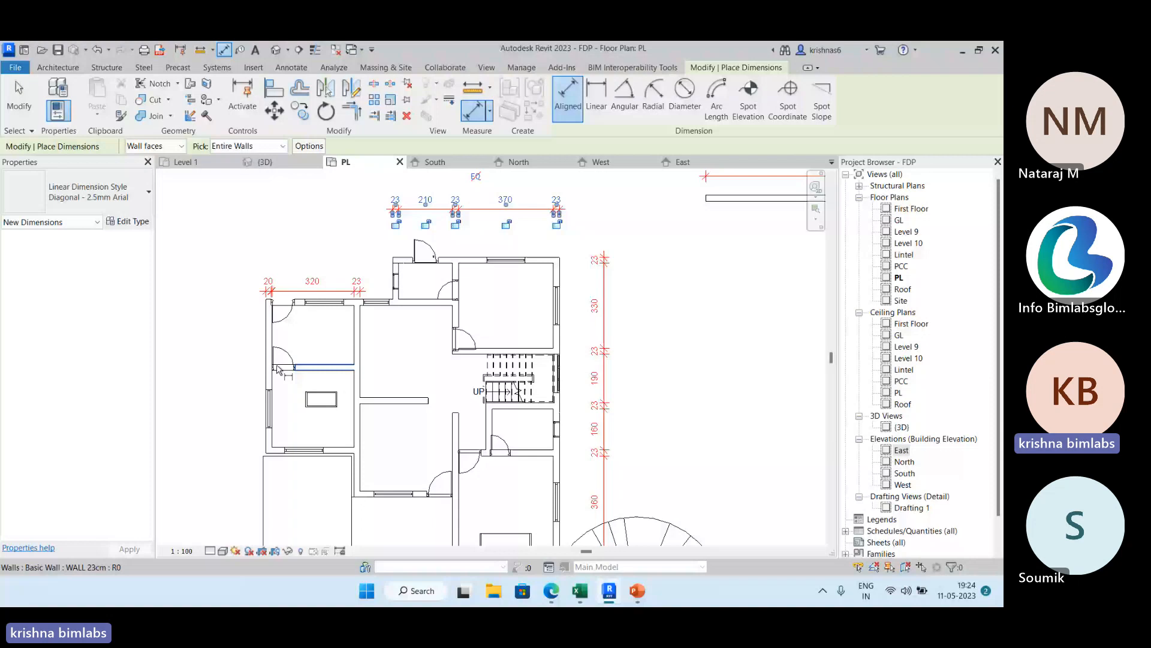
pyautogui.click(278, 369)
# Select the dimension string above the building and set its type's Dimension String Type to Ordinate.
pyautogui.click(501, 210)
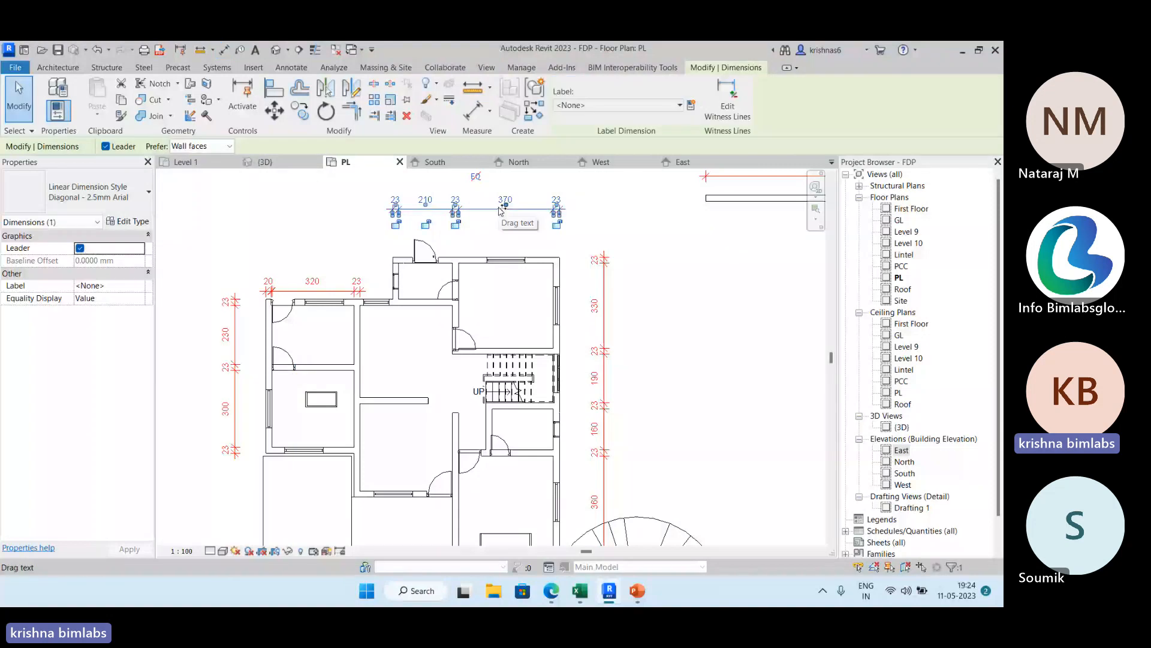
pyautogui.click(137, 222)
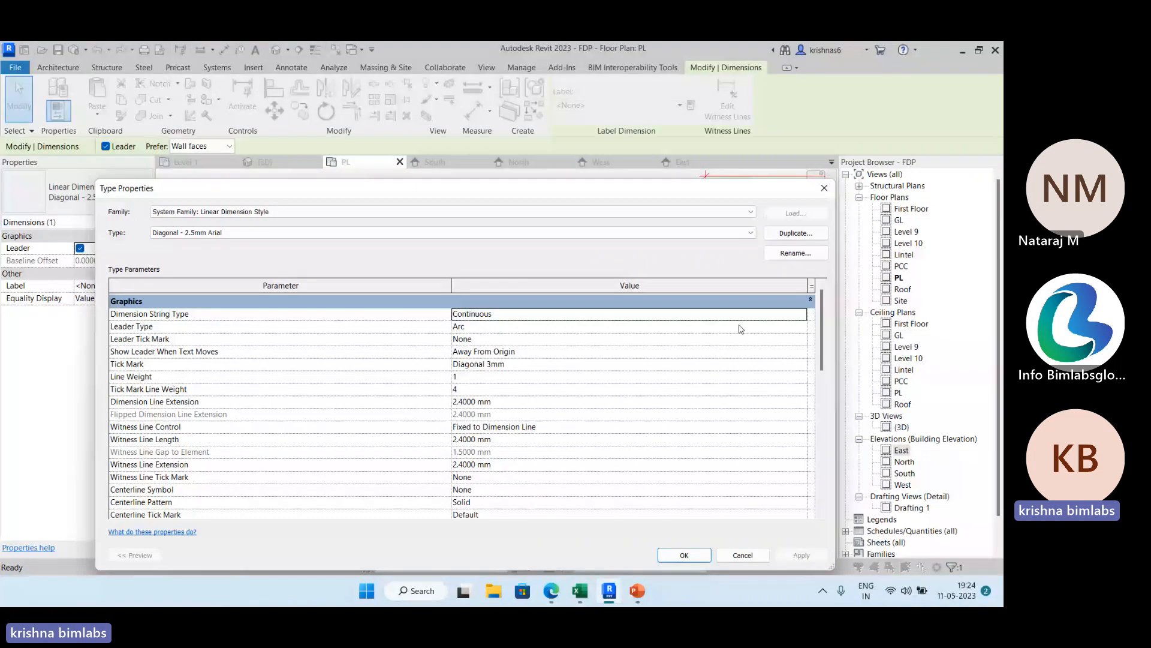
pyautogui.click(783, 316)
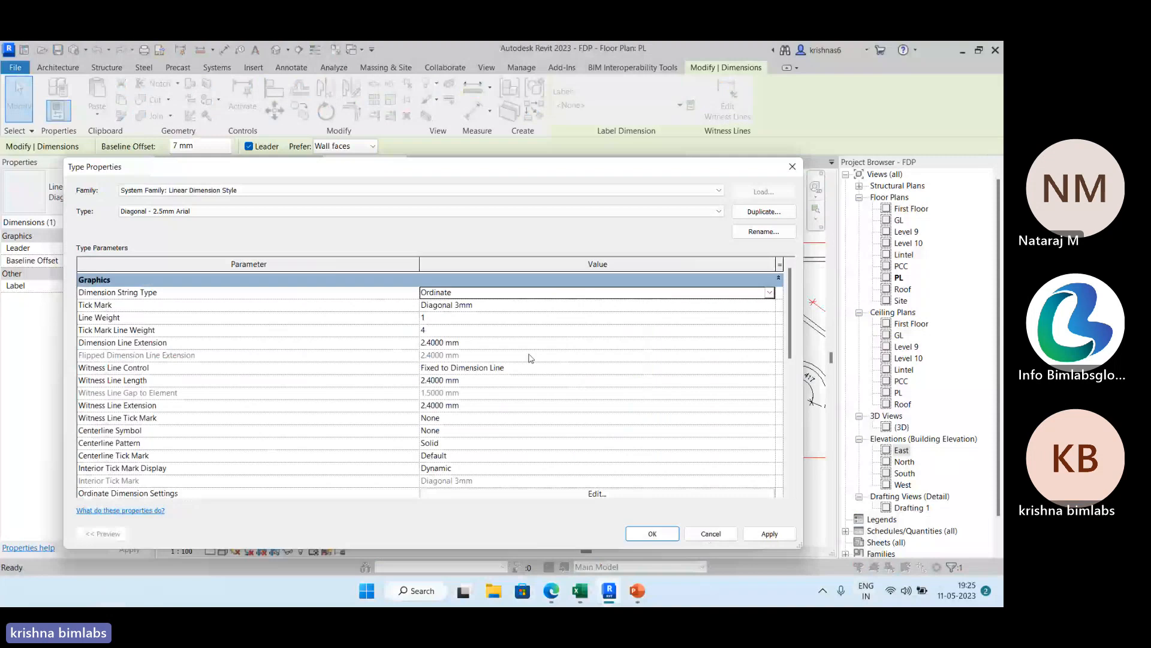
pyautogui.press('Return')
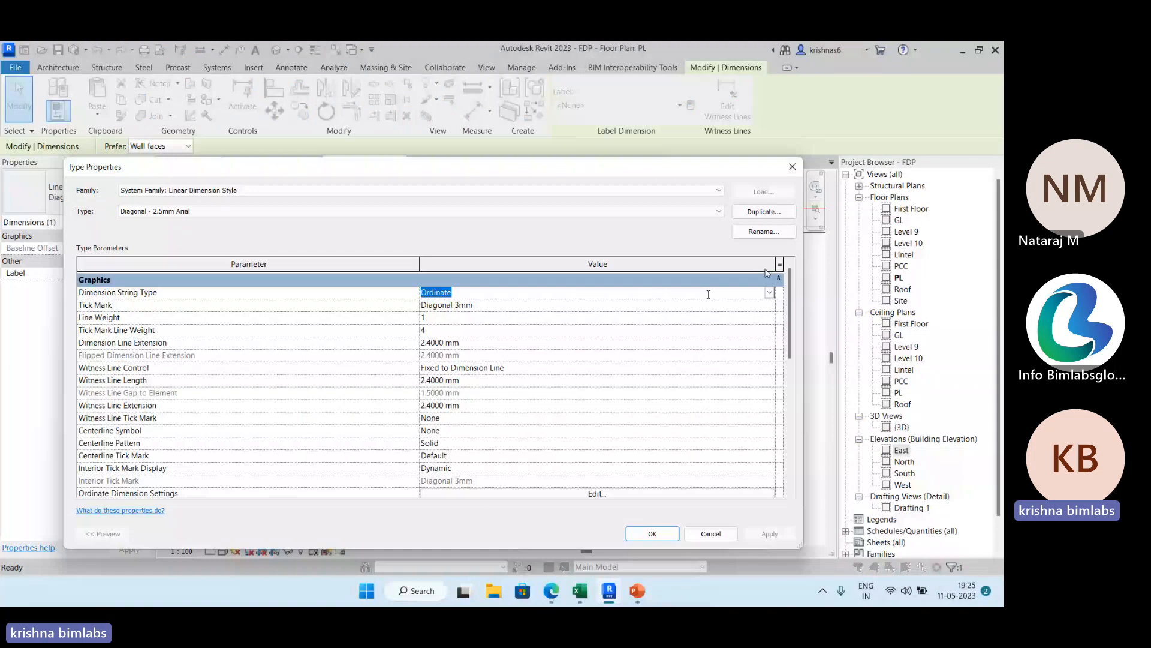
# Set the dimension type's string type to Continuous and its tick mark to Arrow Filled 30 Degree, and apply the changes.
pyautogui.click(770, 293)
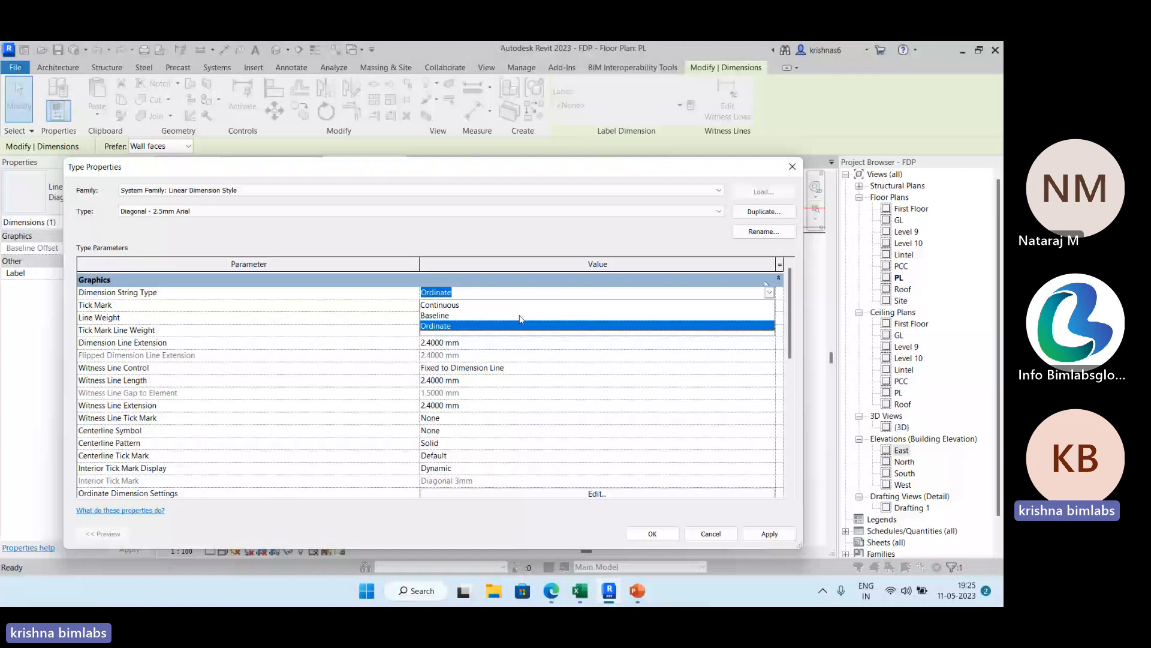
pyautogui.click(520, 304)
pyautogui.moveTo(502, 175); pyautogui.dragTo(508, 298)
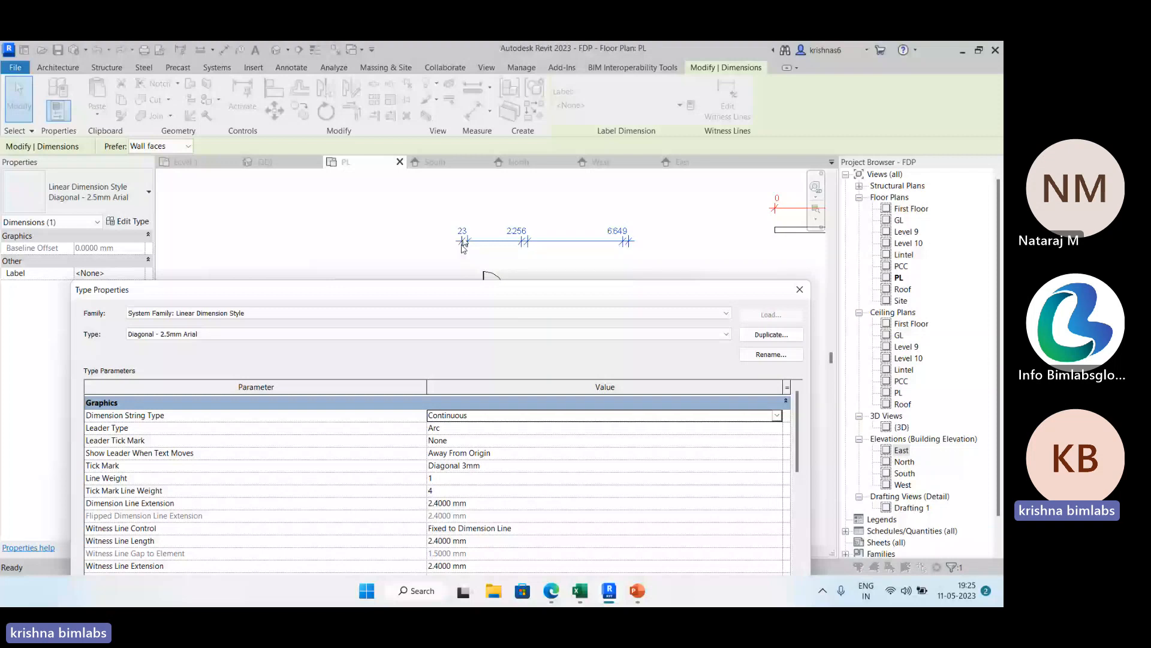
pyautogui.moveTo(466, 290); pyautogui.dragTo(453, 188)
pyautogui.click(764, 363)
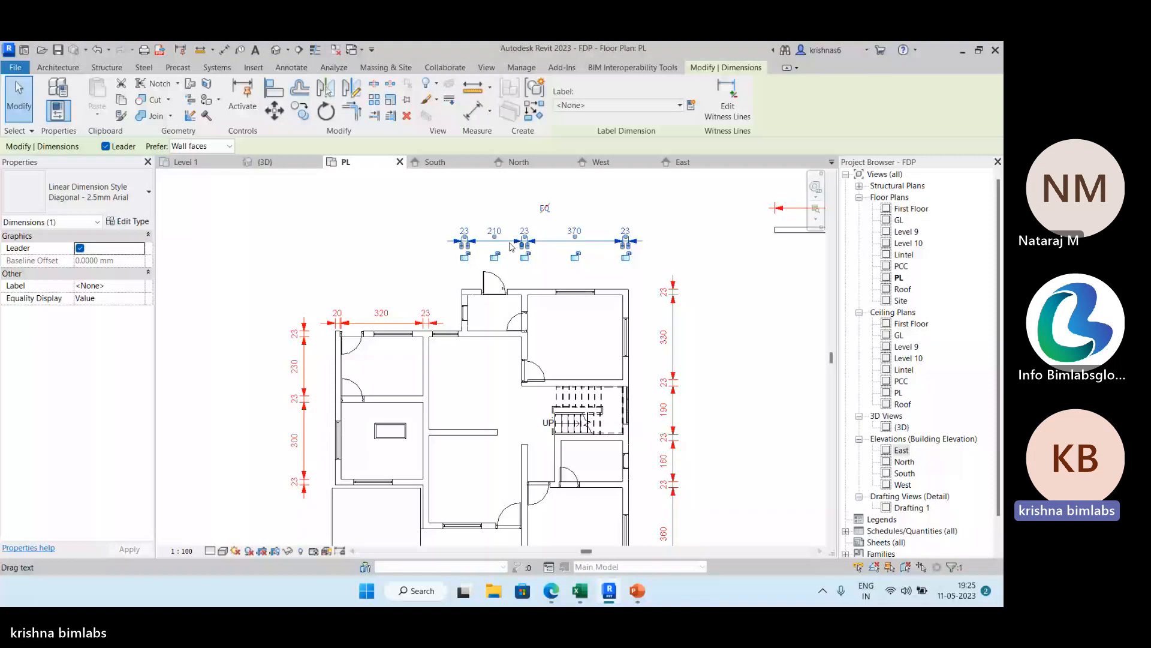
# Review the linear dimension type's graphics parameters, including the witness line control options and color, and leave without saving changes.
pyautogui.click(128, 221)
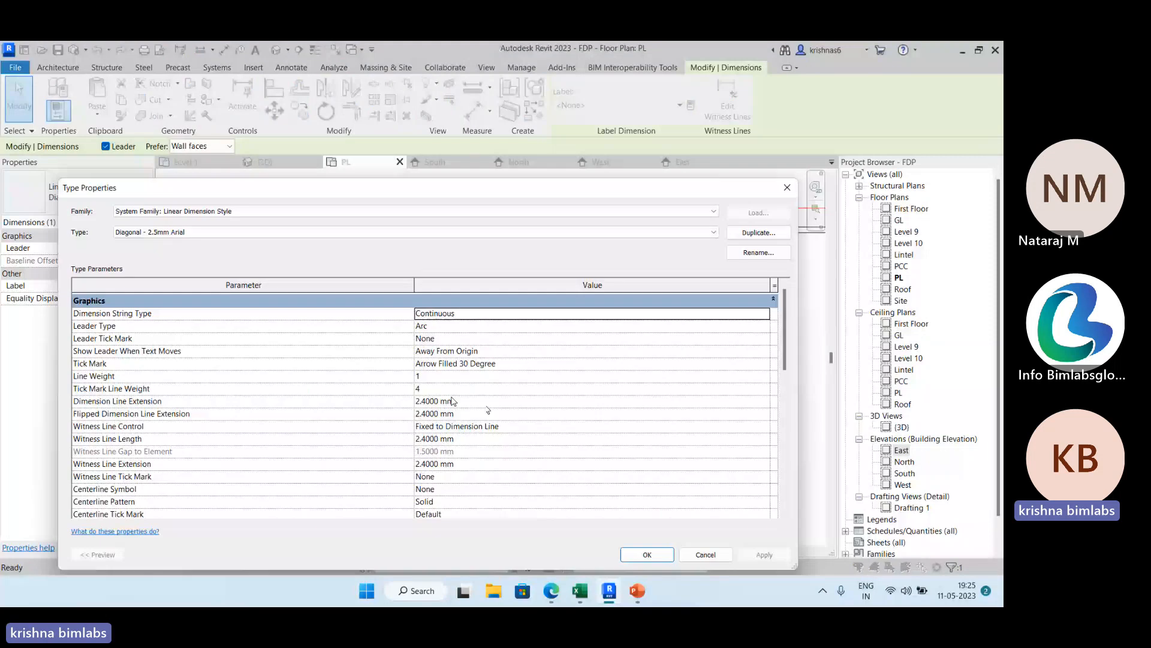
pyautogui.moveTo(541, 196); pyautogui.dragTo(545, 210)
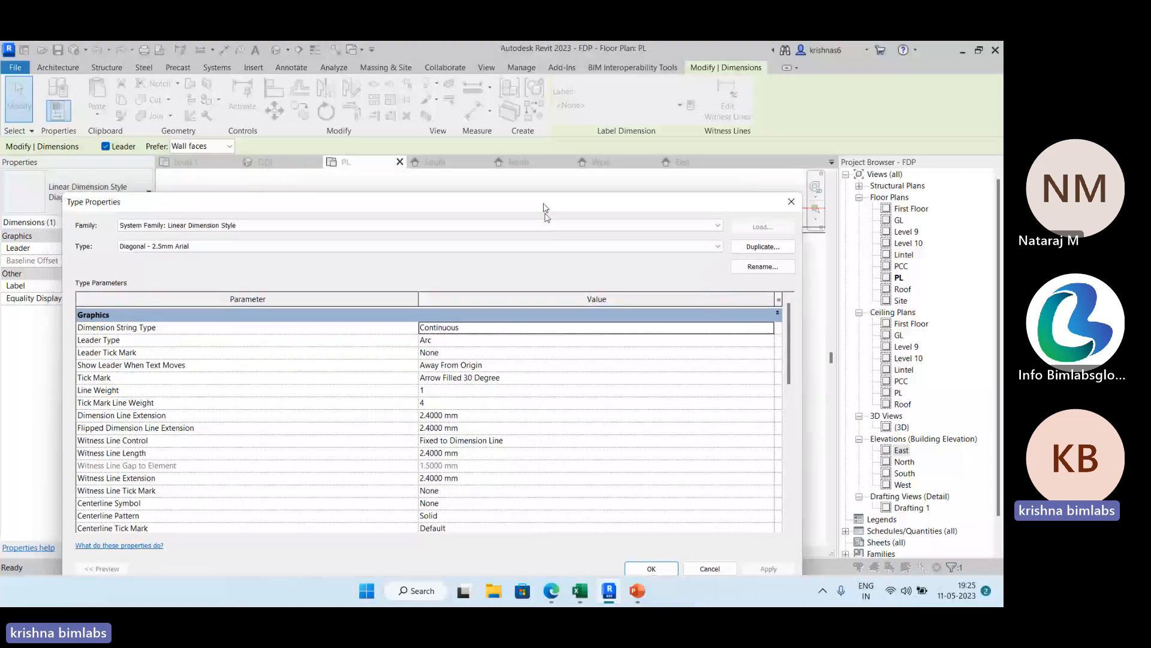
pyautogui.moveTo(545, 210); pyautogui.dragTo(554, 390)
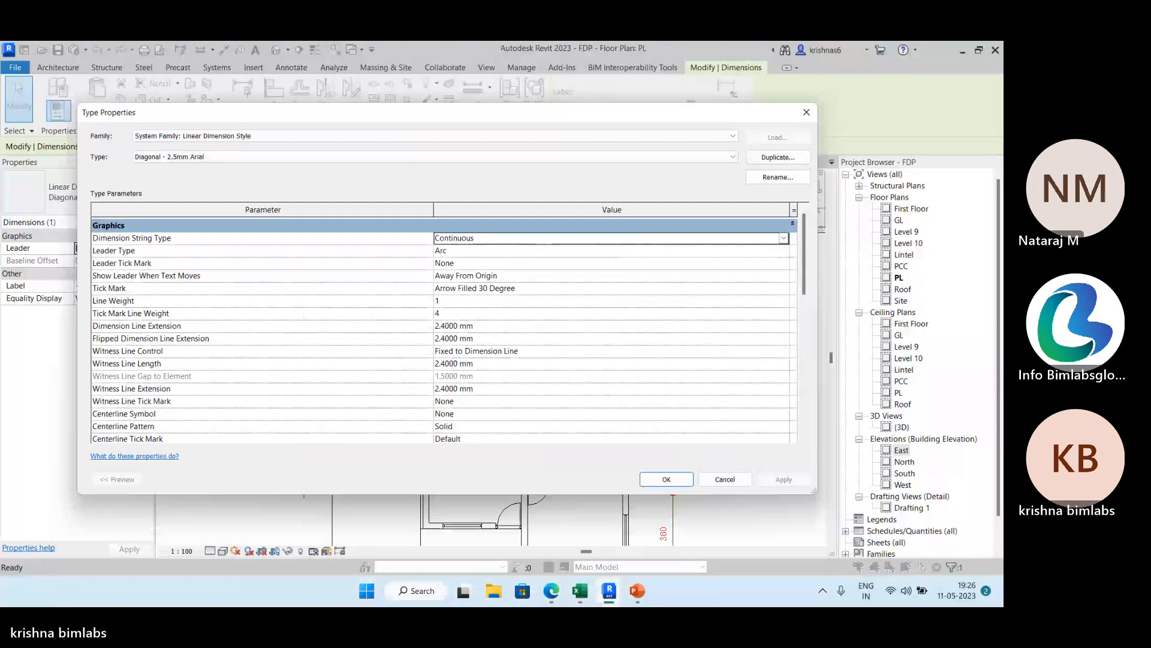
pyautogui.click(784, 351)
pyautogui.click(501, 365)
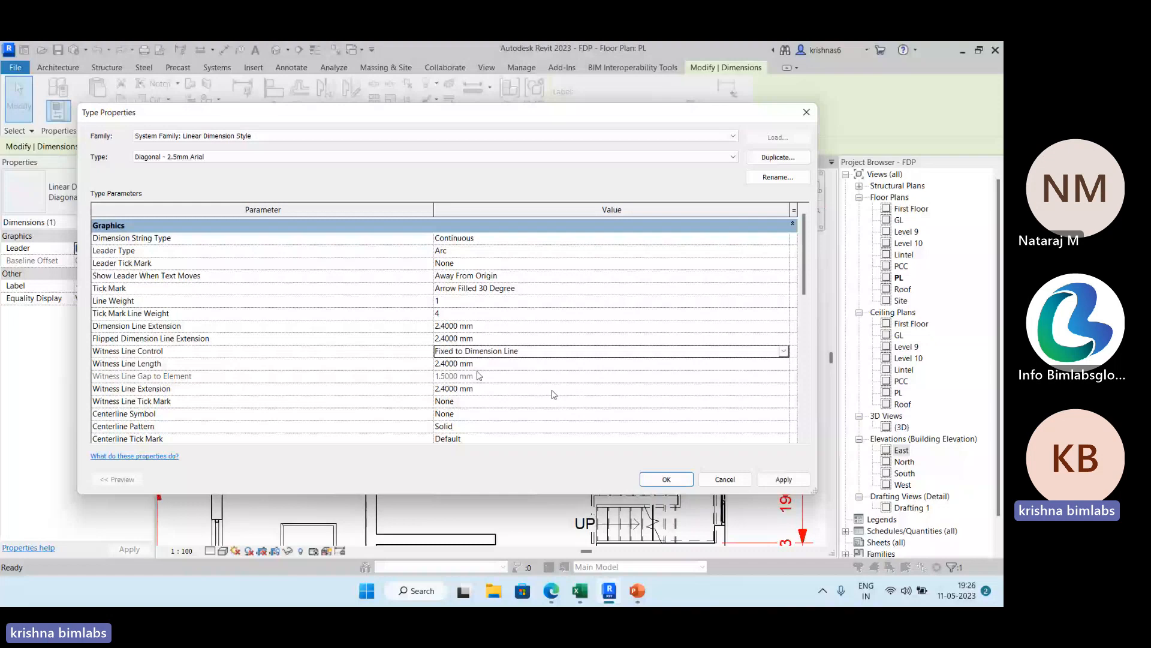
pyautogui.scroll(-2, 554, 394)
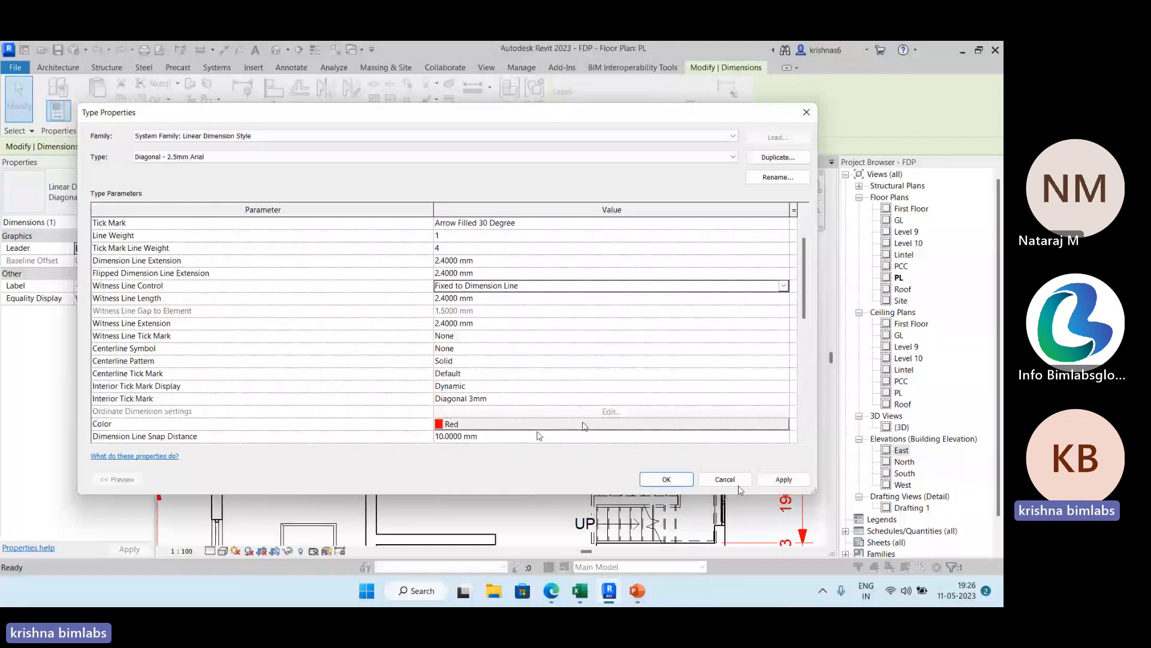
pyautogui.click(739, 486)
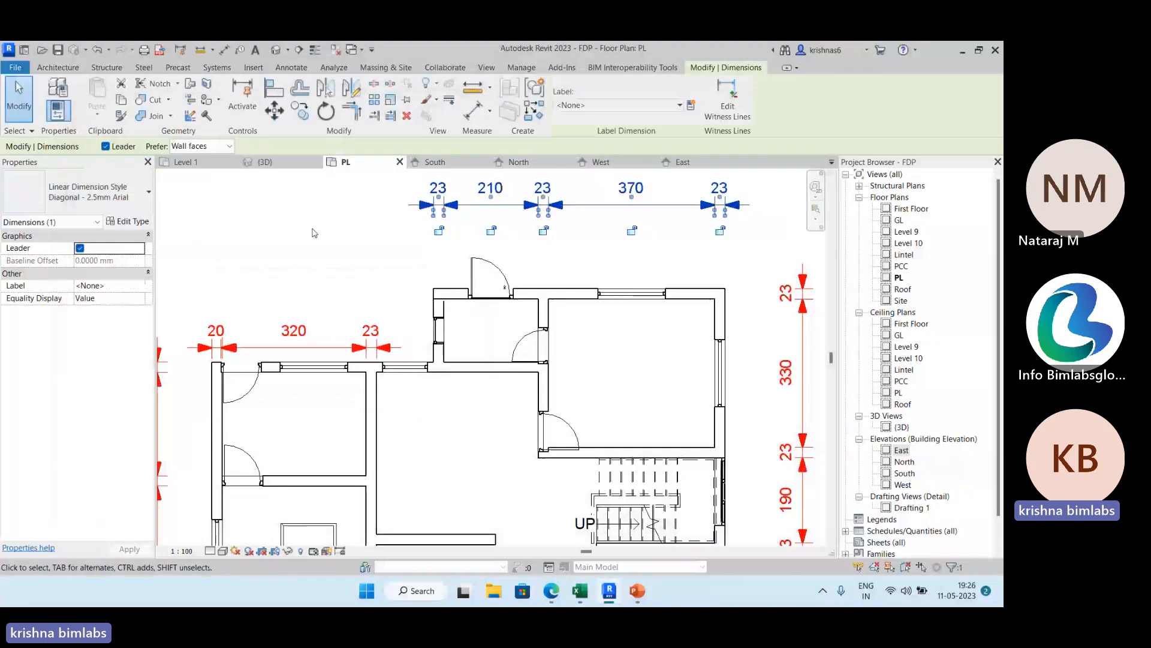
pyautogui.click(313, 233)
# Place the text note SAMPLE without a leader in the empty area east of the building.
pyautogui.scroll(-2, 312, 233)
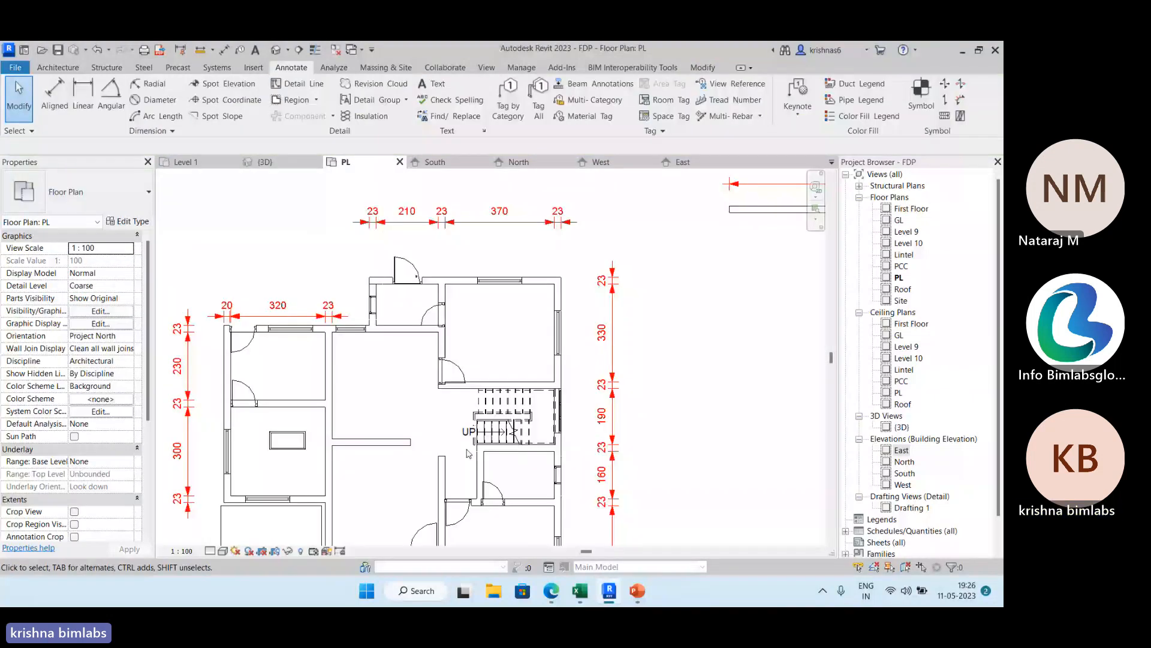
pyautogui.moveTo(661, 333); pyautogui.dragTo(692, 334, button='middle')
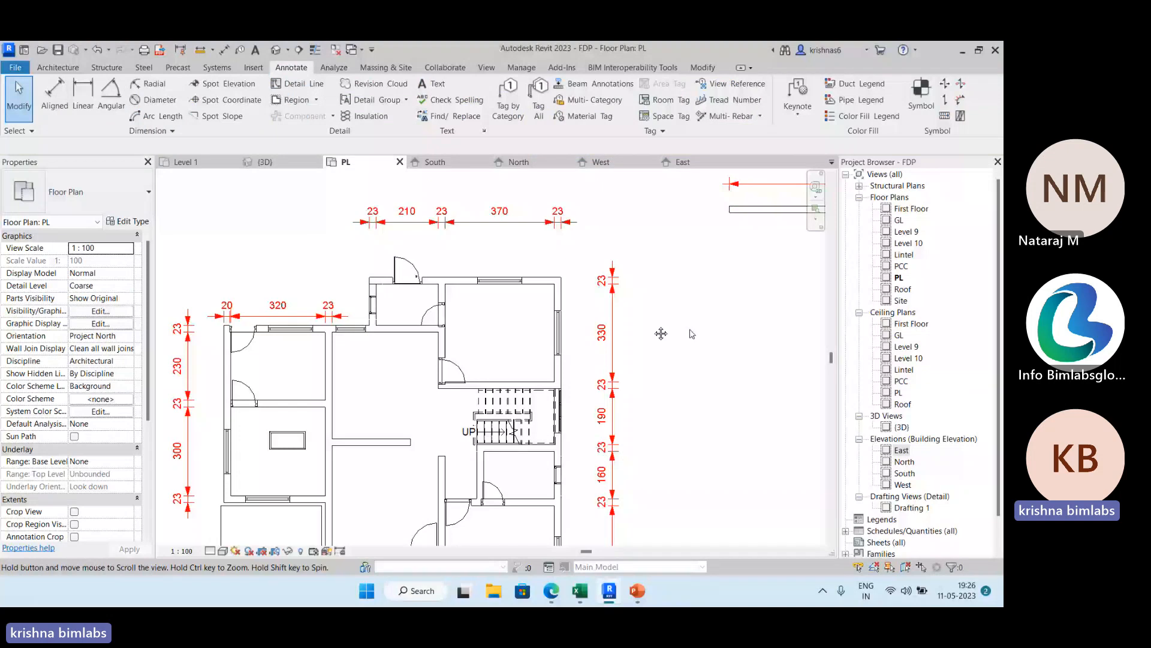
pyautogui.moveTo(692, 334); pyautogui.dragTo(741, 316, button='middle')
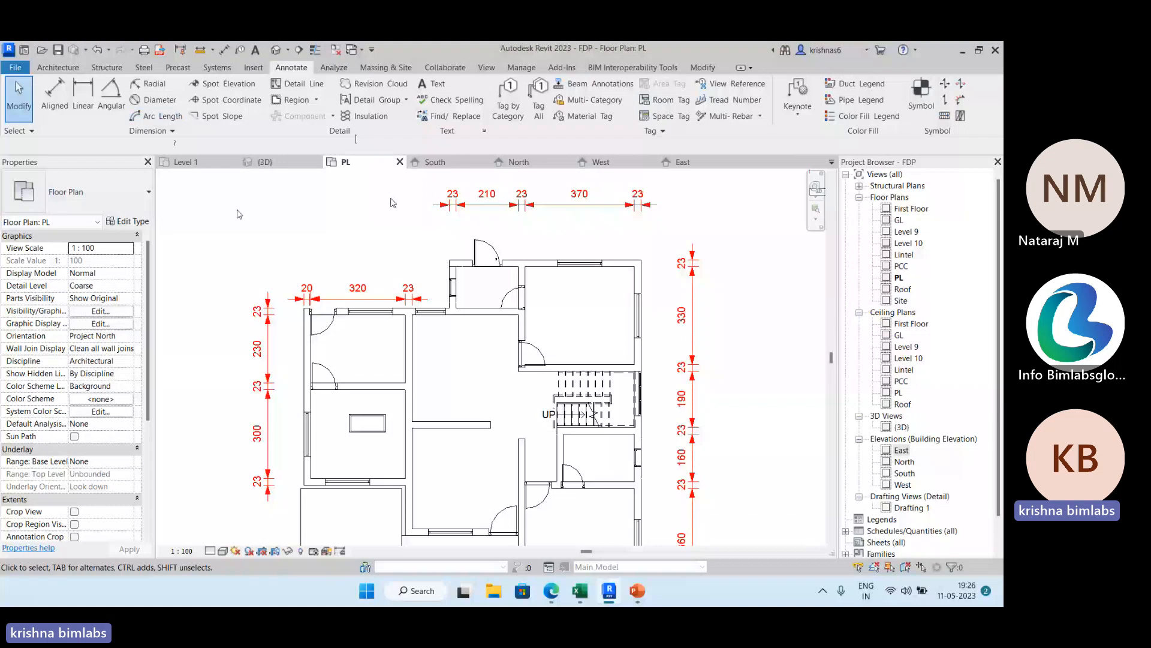
pyautogui.click(433, 84)
pyautogui.moveTo(629, 269); pyautogui.dragTo(424, 266, button='middle')
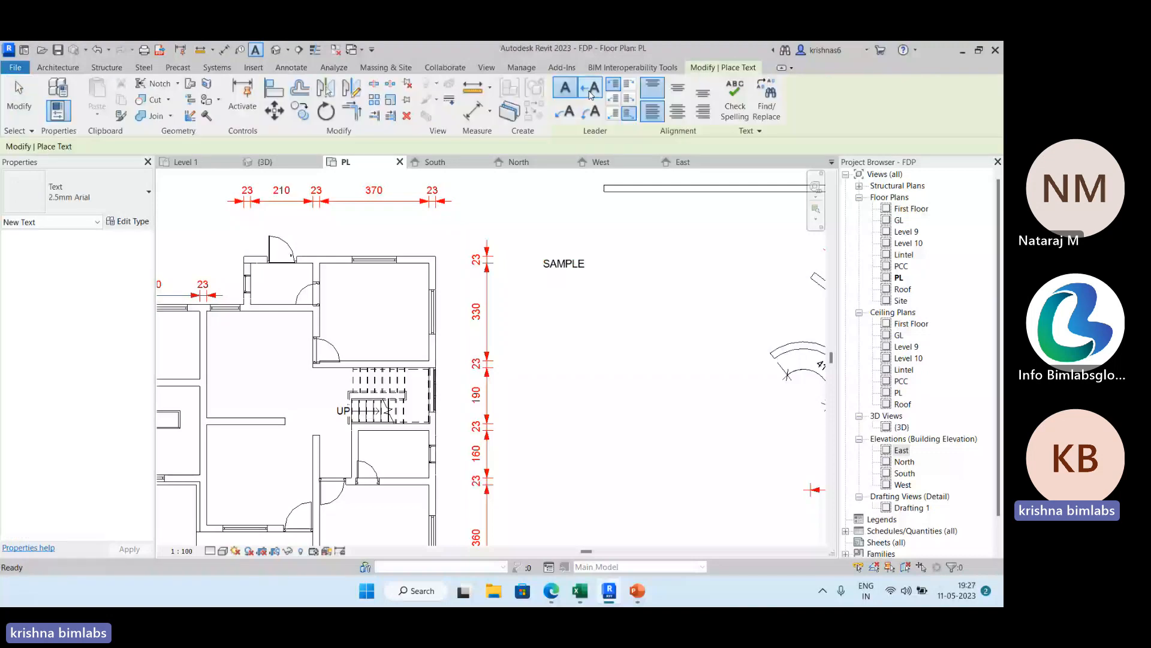
# Add empty text notes with one-segment, two-segment and curved leaders pointing at the building's right exterior wall.
pyautogui.click(591, 91)
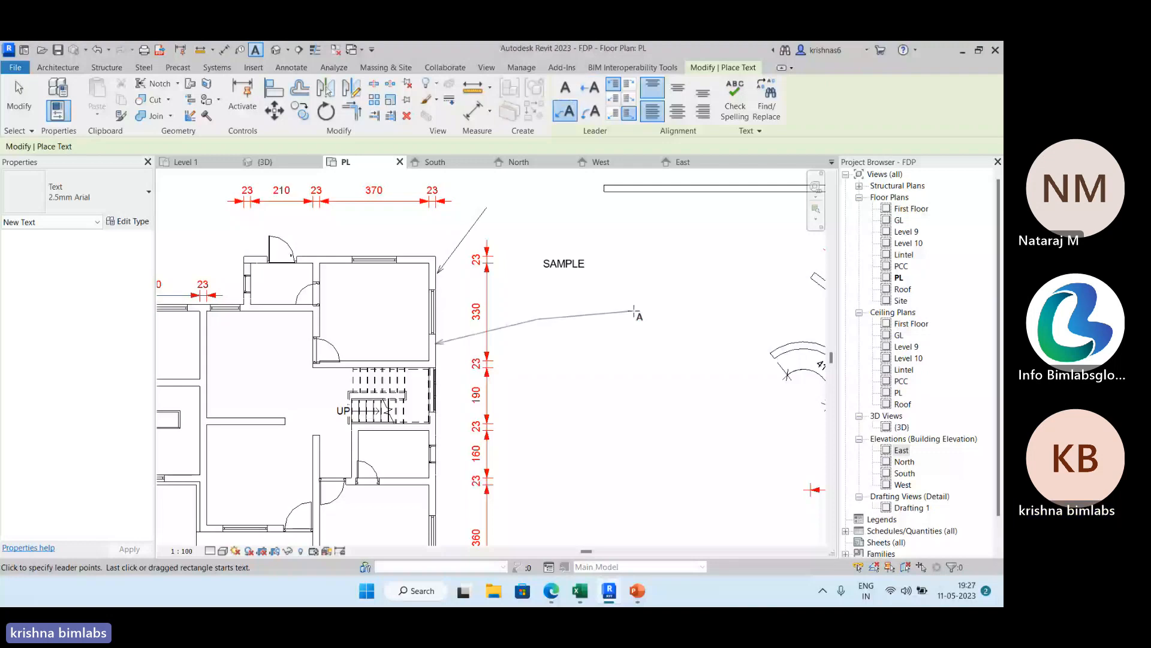
pyautogui.click(633, 311)
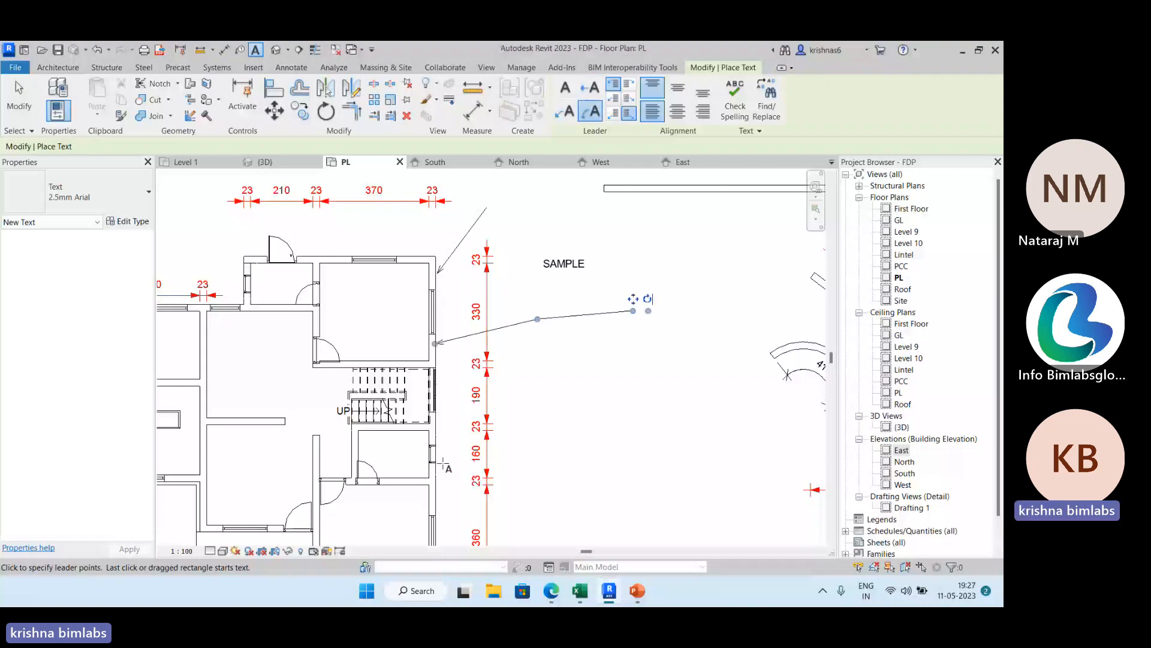
pyautogui.click(435, 491)
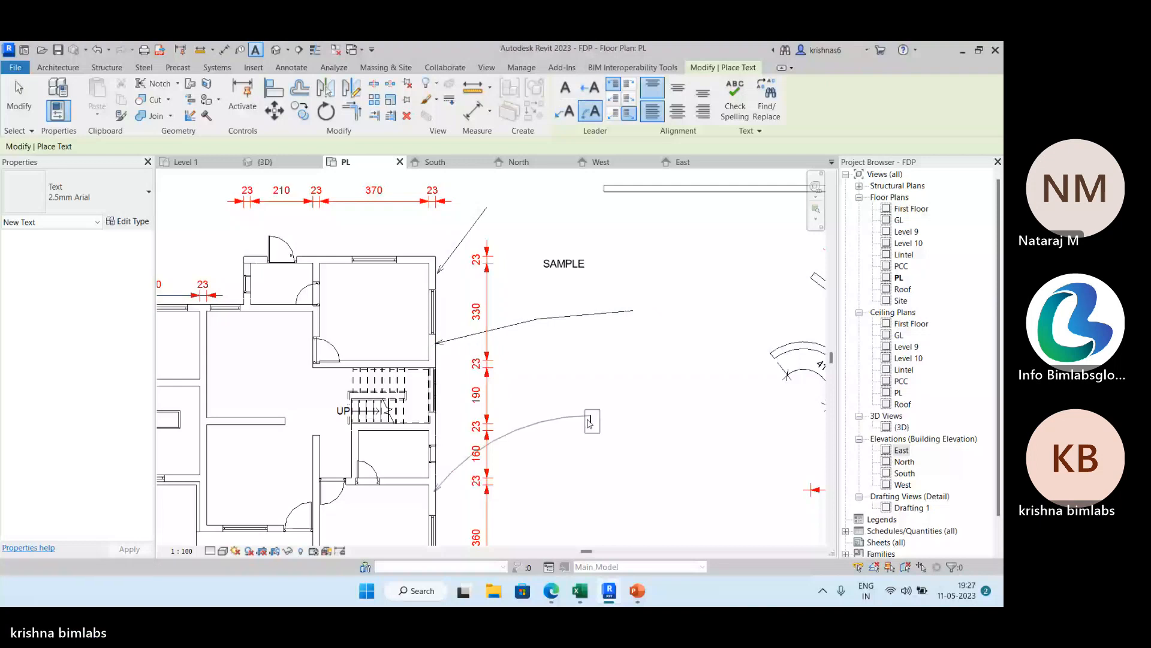
pyautogui.click(589, 422)
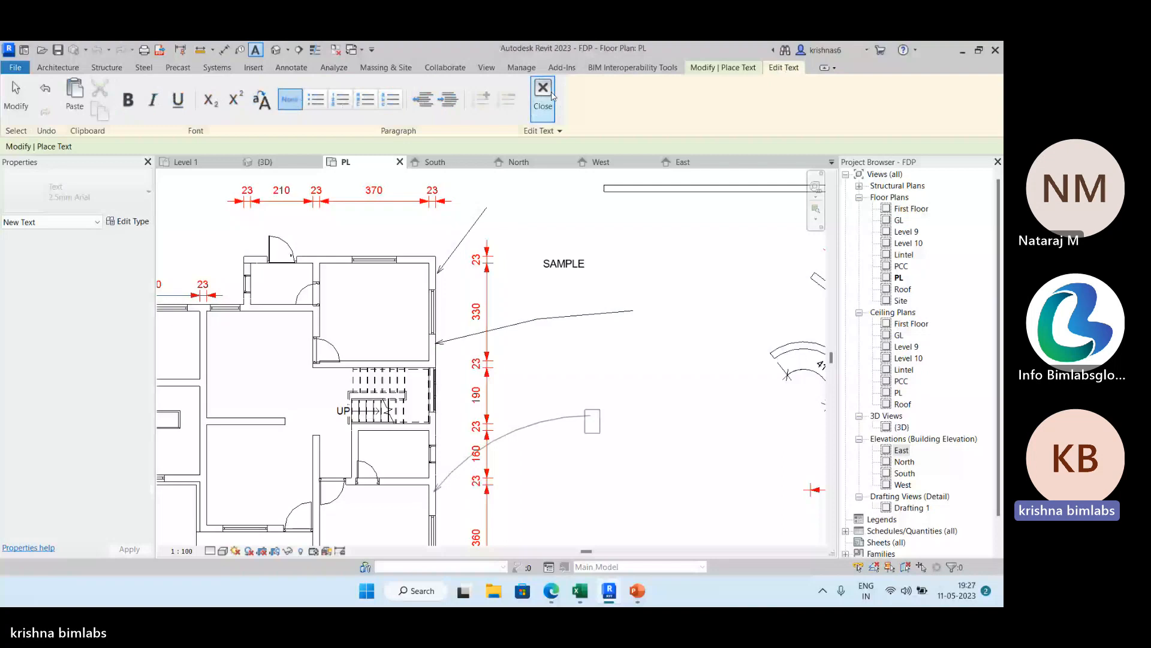
pyautogui.click(551, 96)
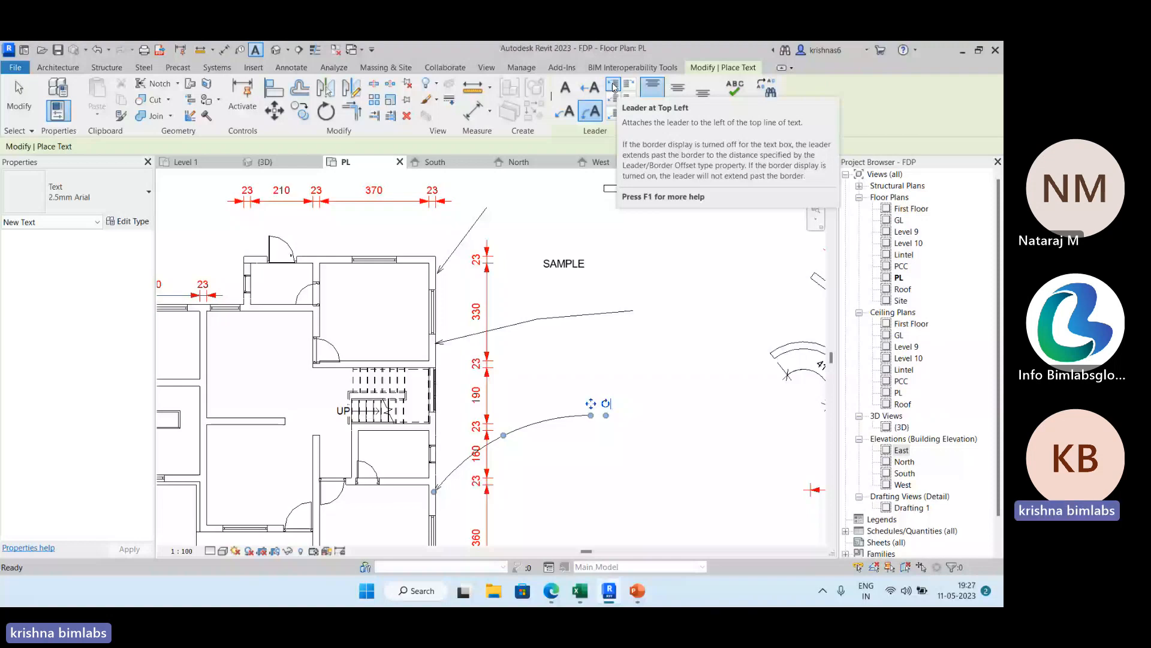
# Add a two-line text note reading JBV and HCH above SAMPLE, with a curved leader attached at top left pointing to the right exterior wall.
pyautogui.click(614, 87)
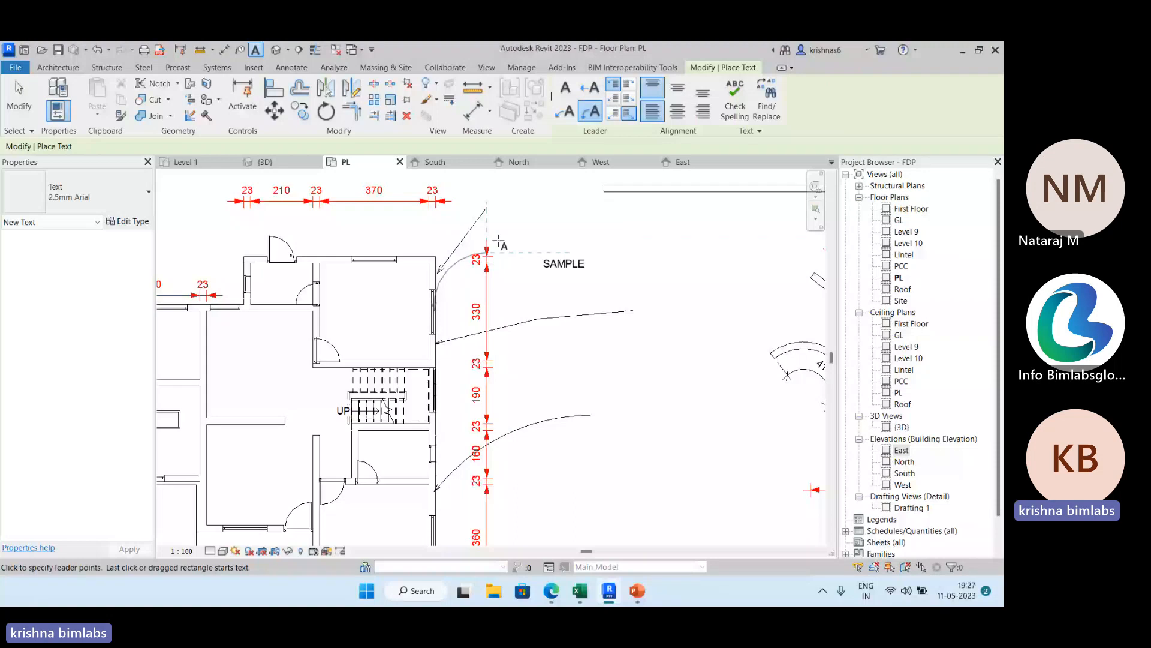
pyautogui.click(496, 238)
pyautogui.click(553, 219)
pyautogui.write('JBV')
pyautogui.press('Return')
pyautogui.write('HCH')
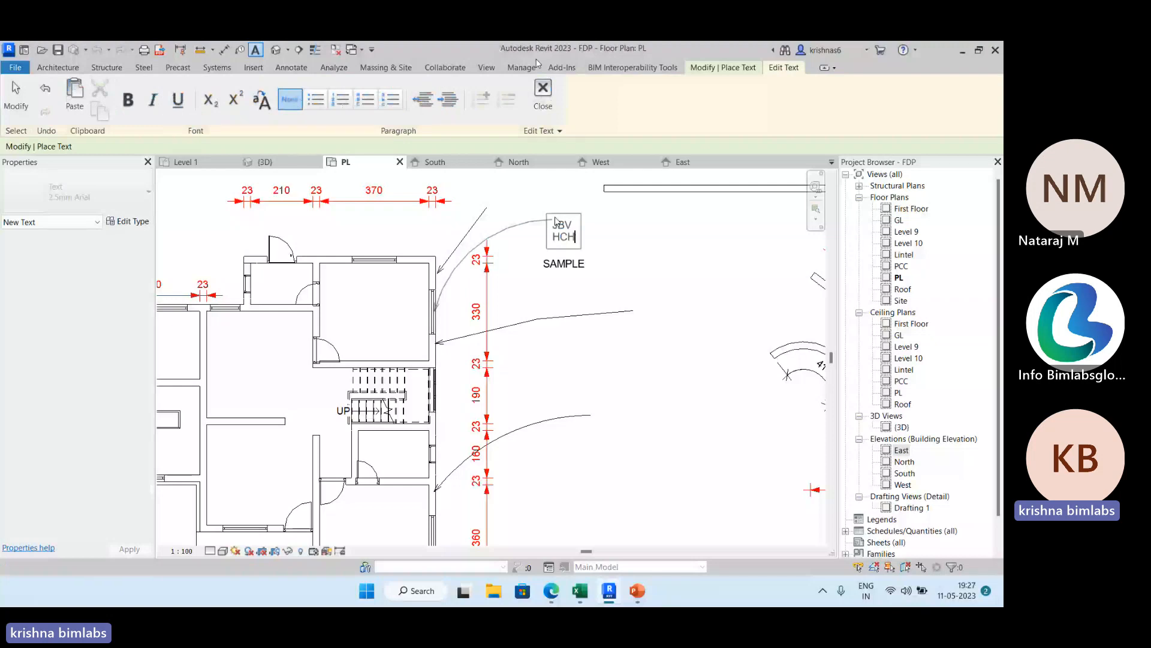
pyautogui.click(542, 93)
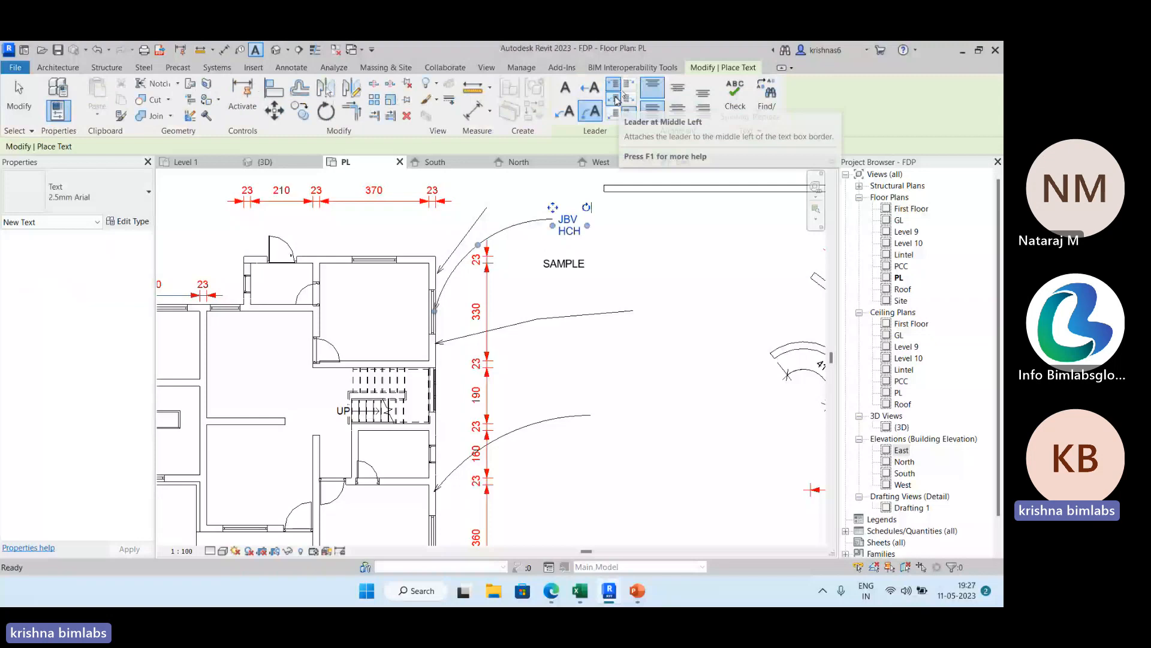
pyautogui.click(25, 114)
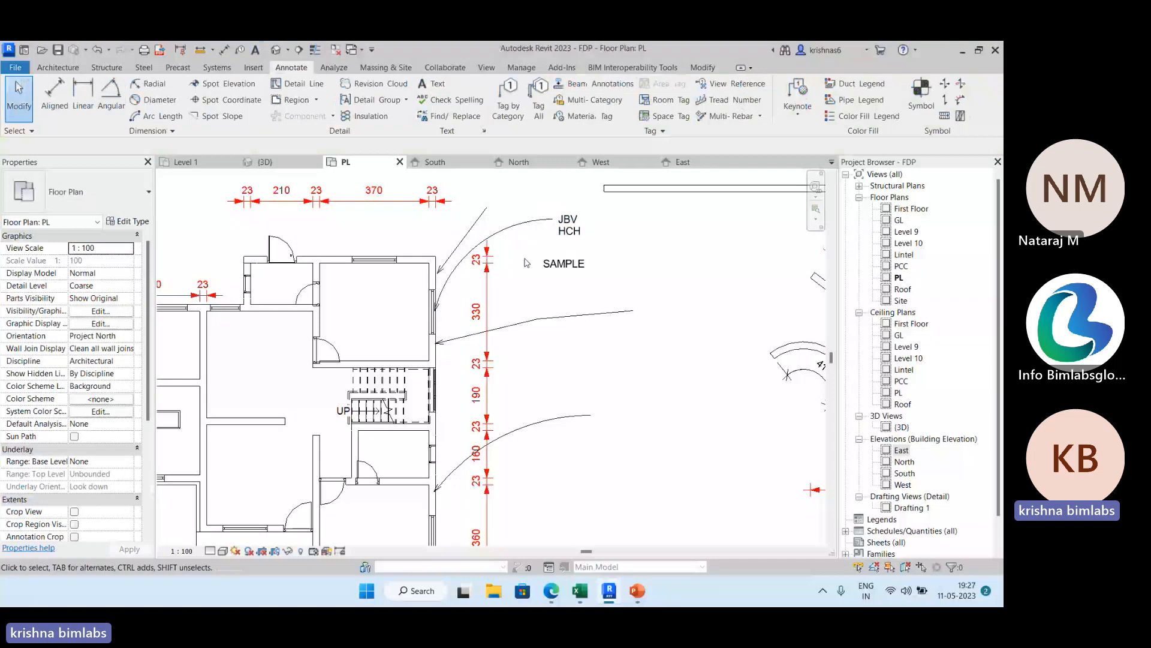
# Find the text HCH in the current view and replace it with BIMLABS.
pyautogui.click(473, 121)
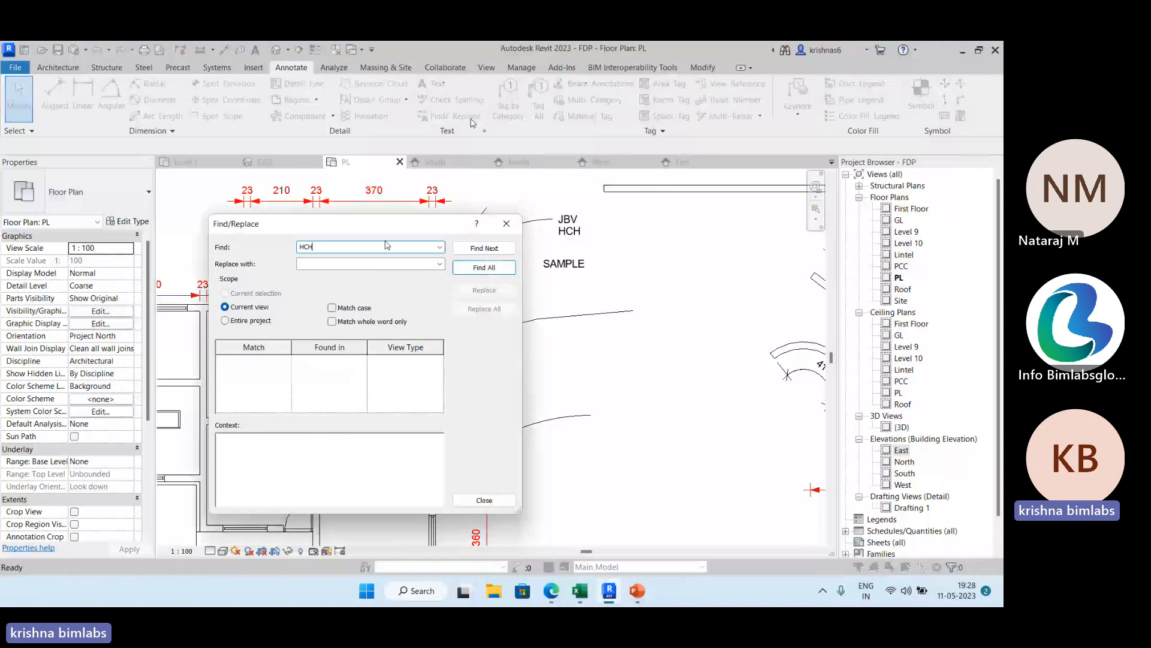
pyautogui.click(344, 265)
pyautogui.write('B')
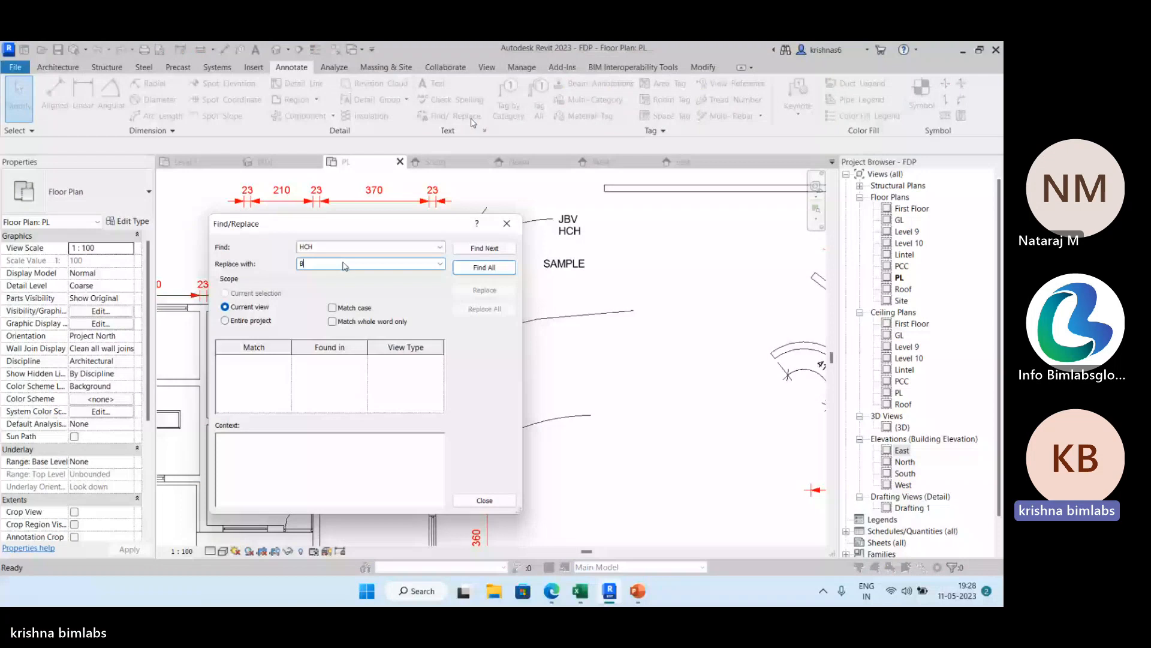
pyautogui.write('I')
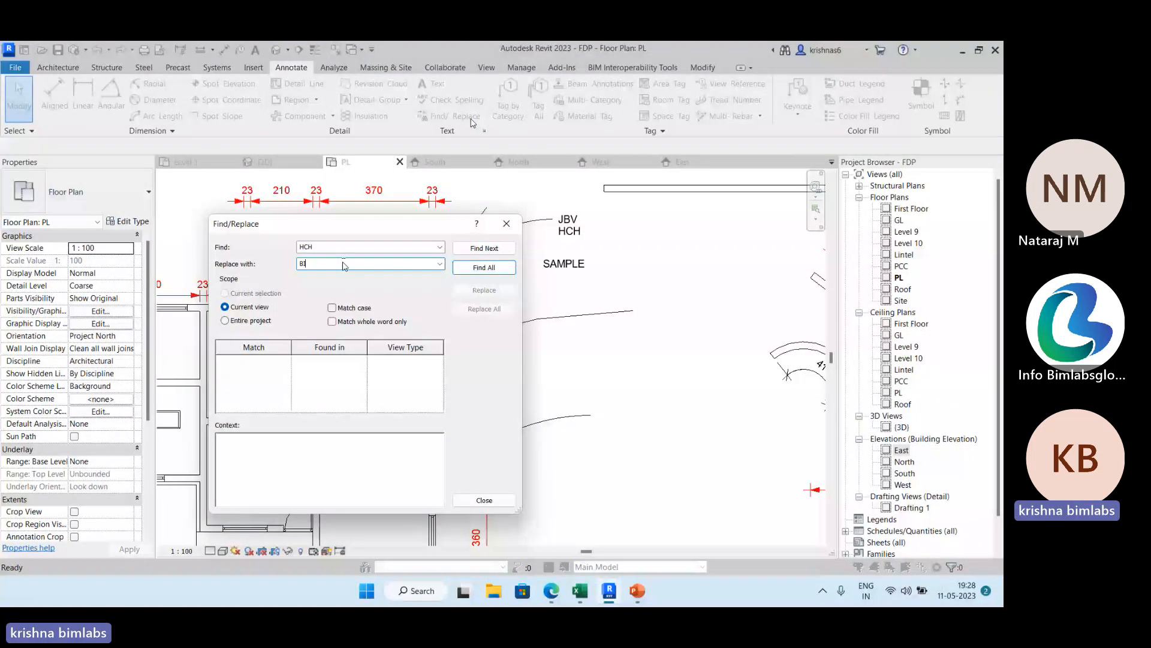
pyautogui.write('MLABS')
pyautogui.press('Return')
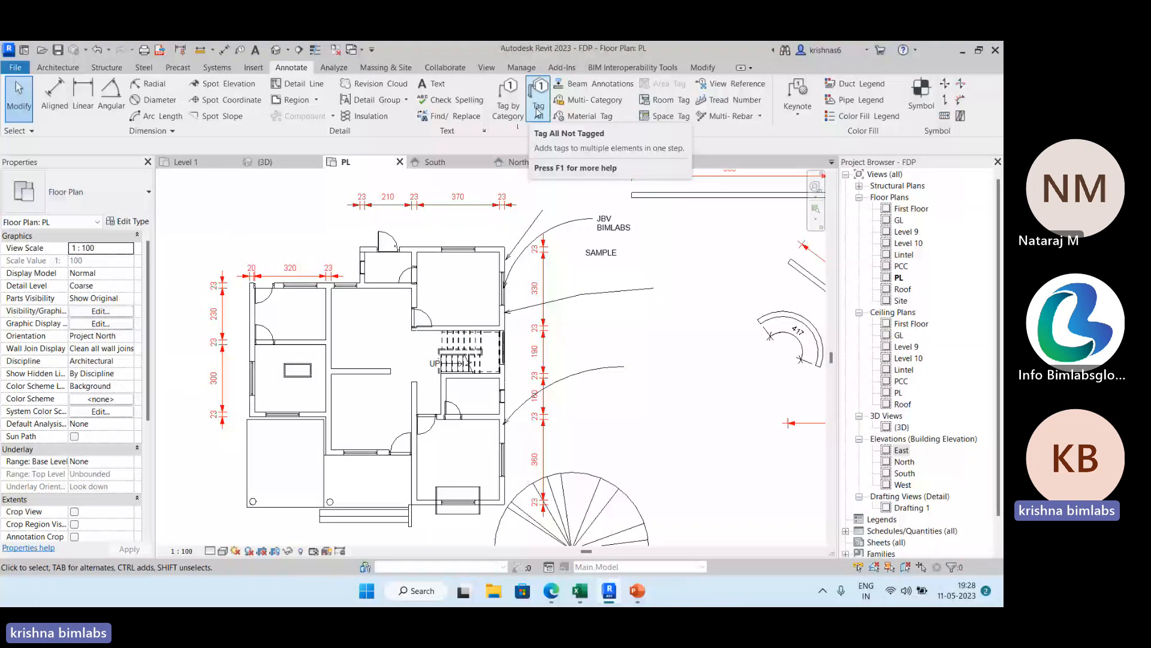
# Tag the upper-right room's top window, the upper entrance door and the interior wall right of the upper-left room by category, with leaders.
pyautogui.click(538, 113)
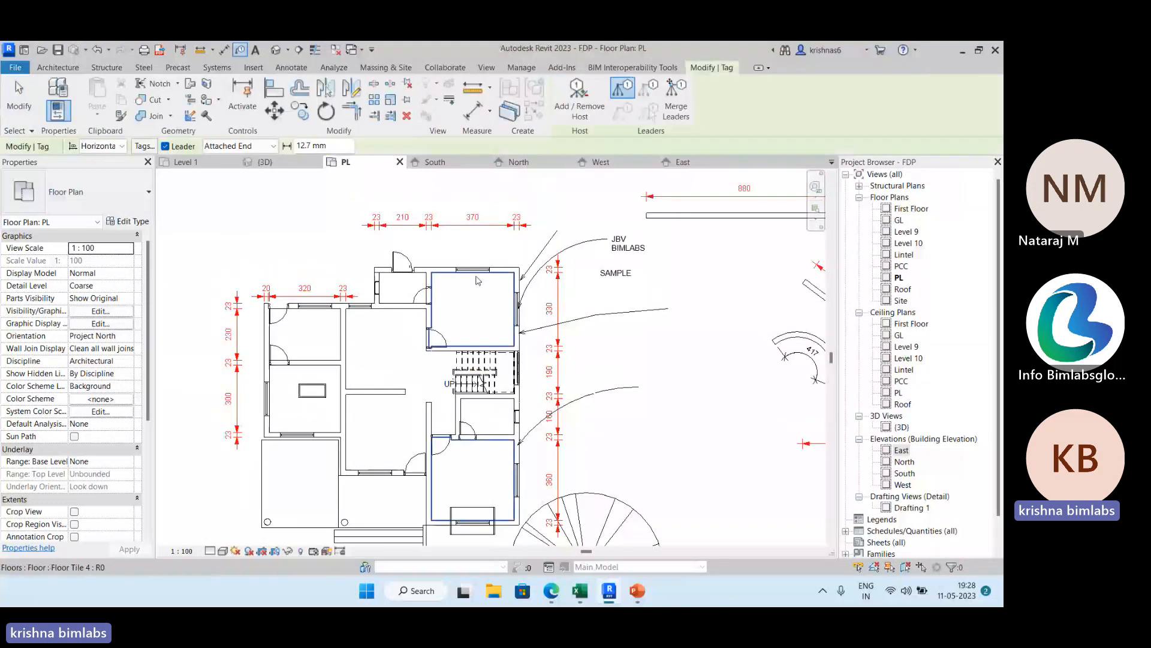
pyautogui.click(465, 270)
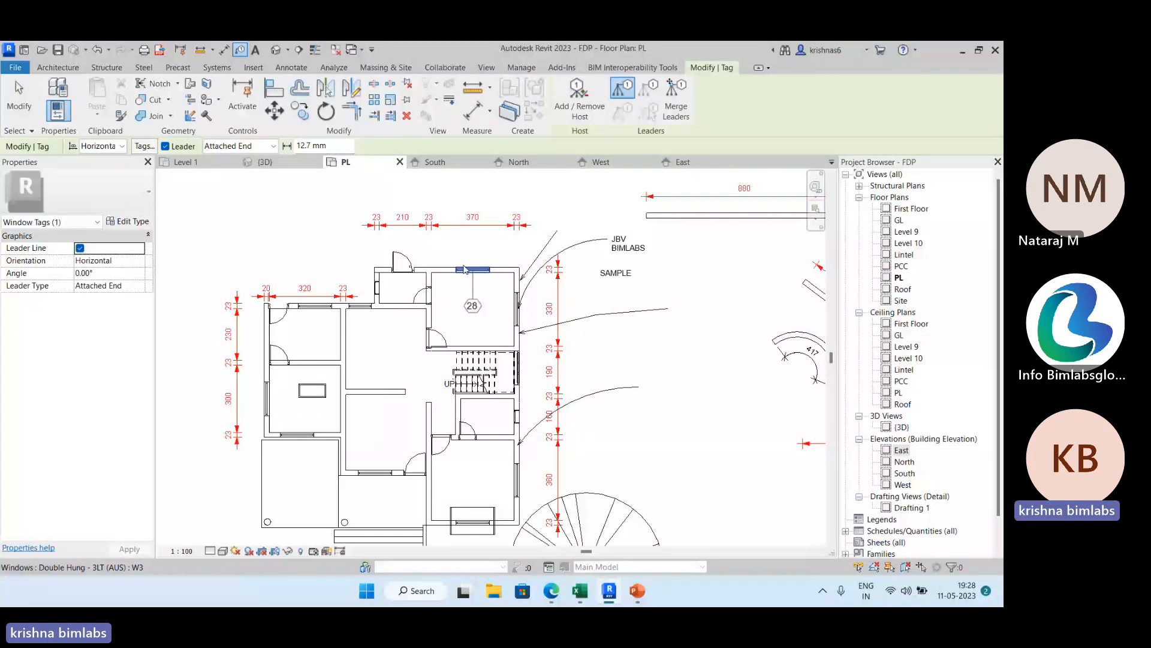
pyautogui.click(401, 261)
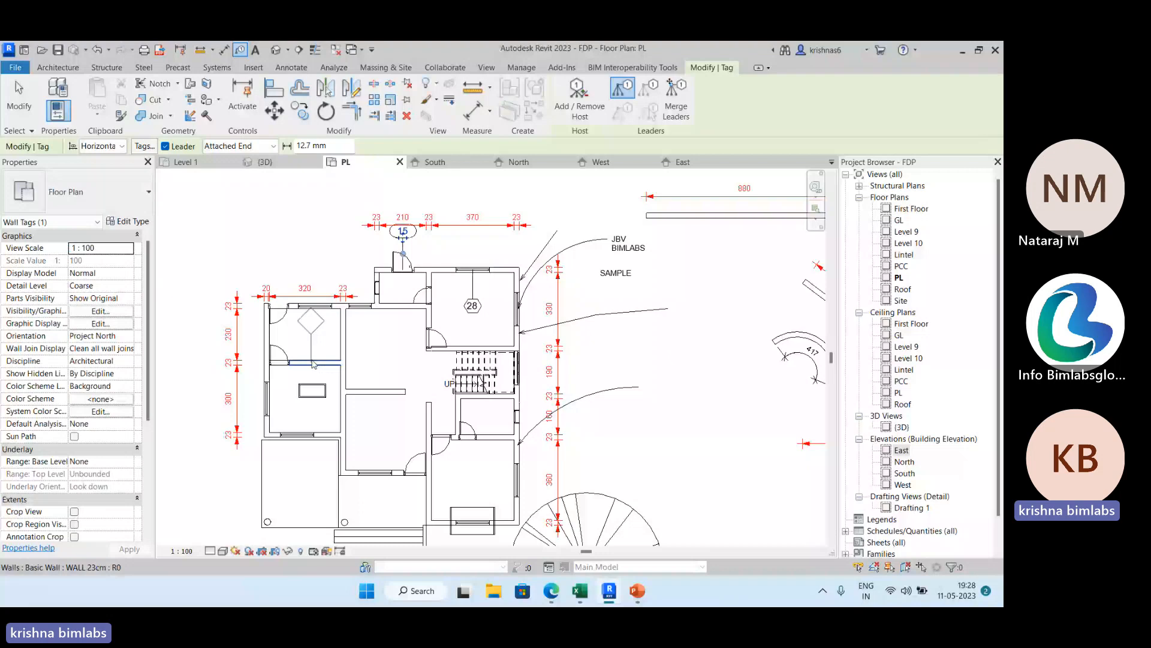
pyautogui.click(343, 348)
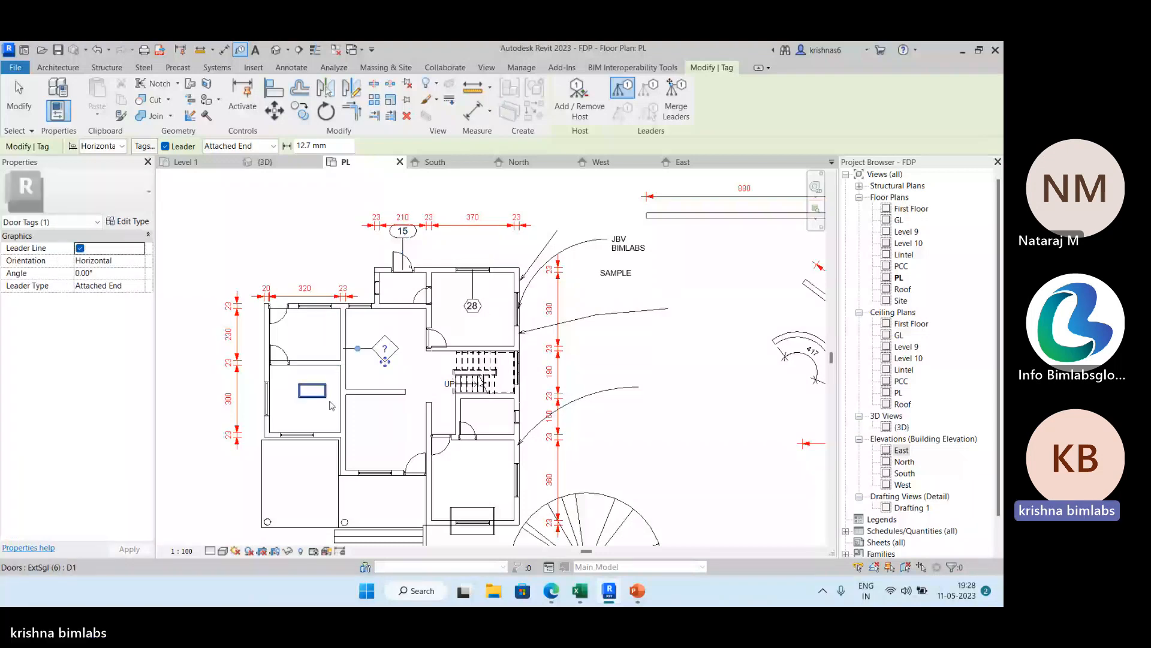
pyautogui.click(291, 68)
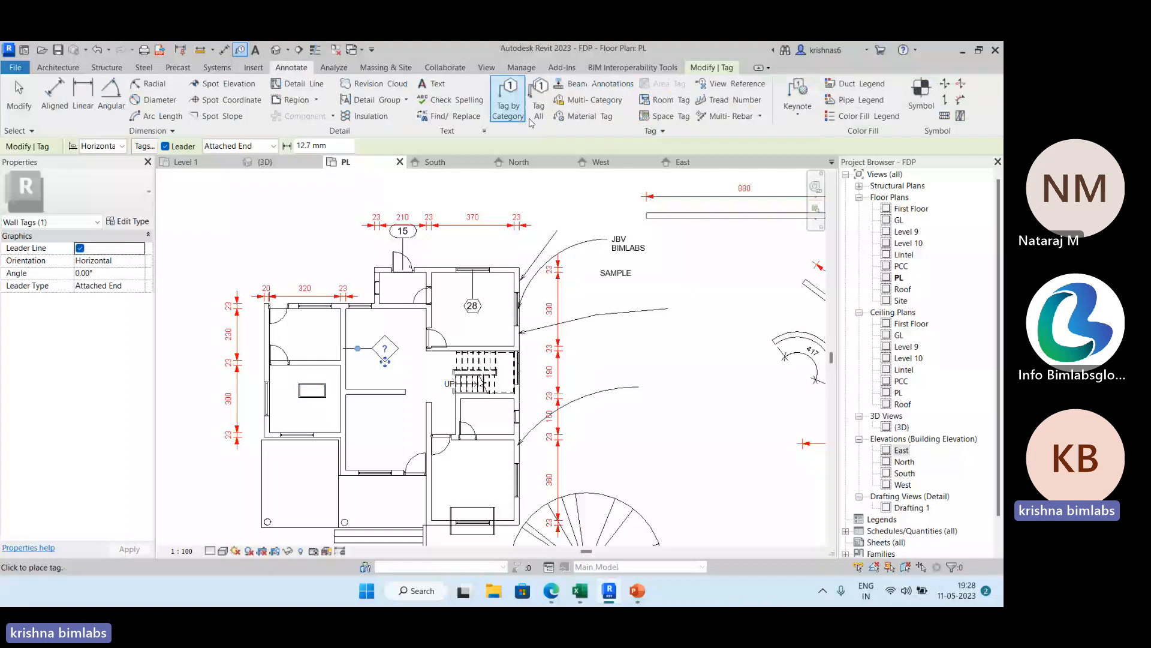
pyautogui.click(538, 109)
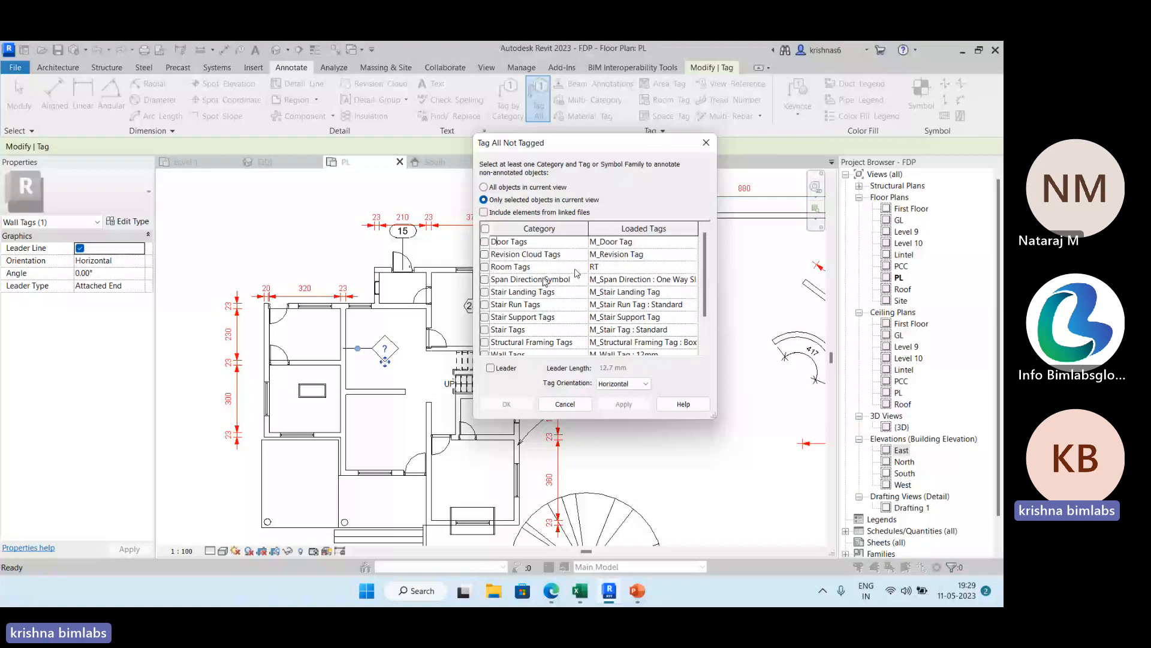
pyautogui.click(486, 242)
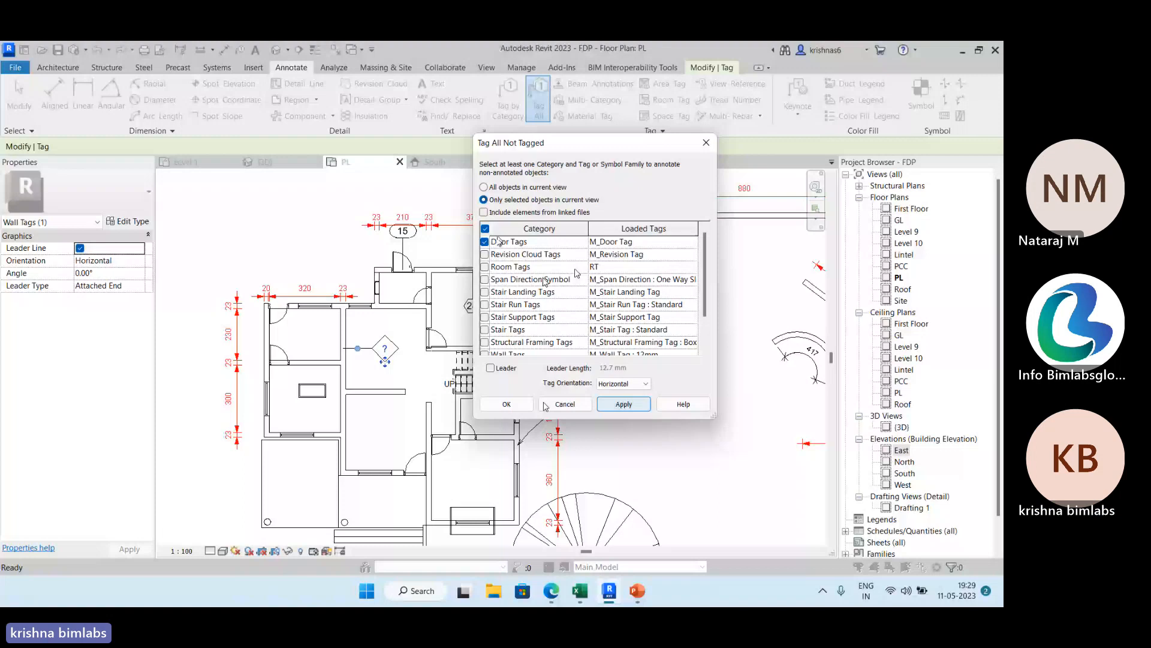
pyautogui.click(546, 404)
pyautogui.scroll(-2, 509, 365)
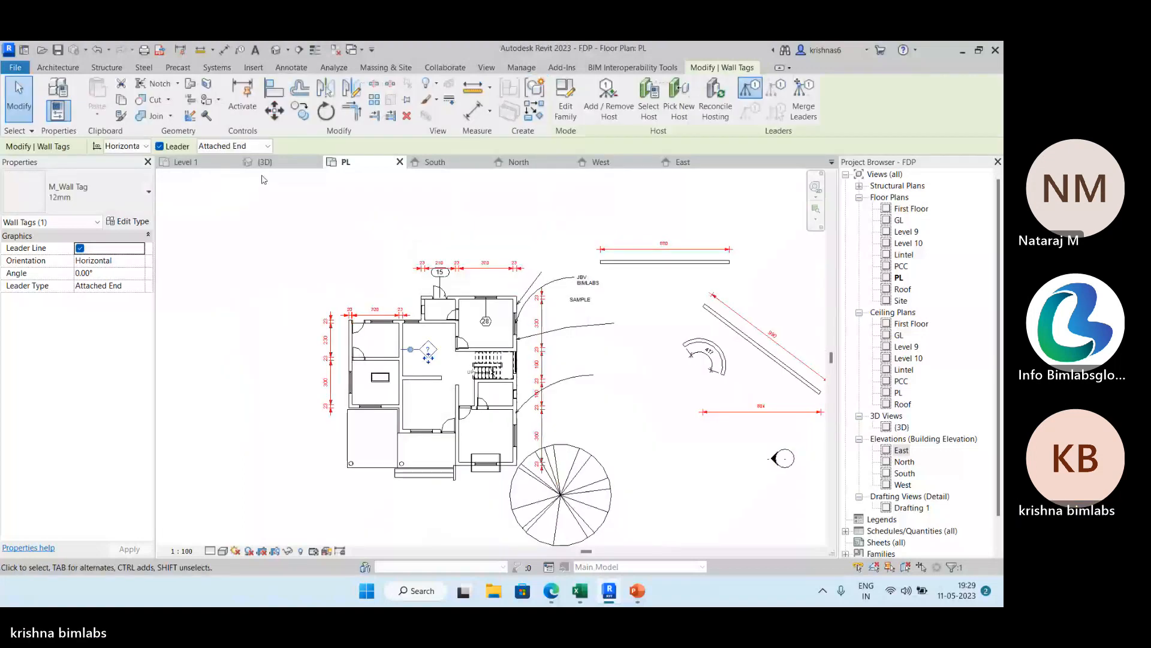
pyautogui.click(291, 68)
pyautogui.click(538, 101)
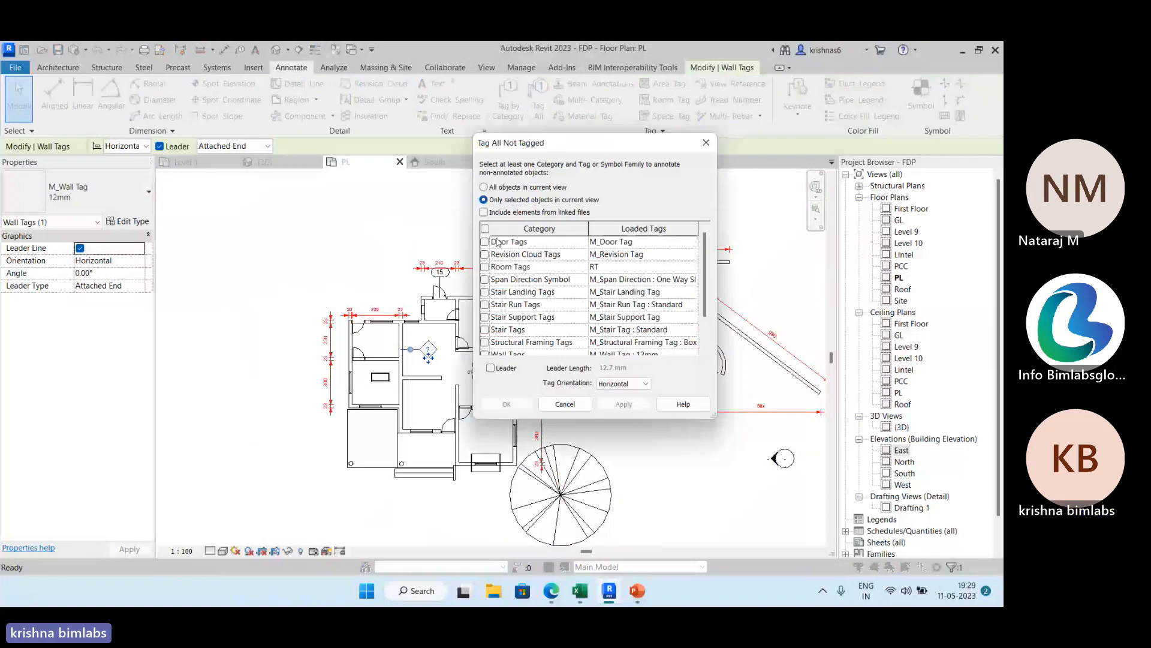
pyautogui.press('Escape')
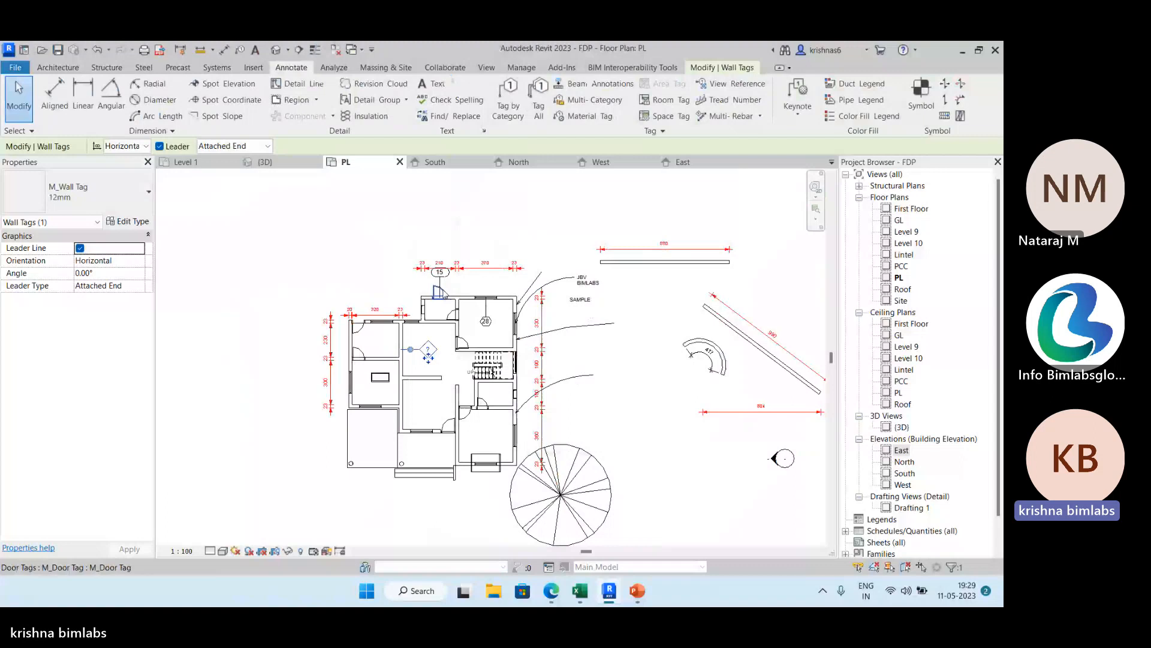
# Tag all untagged doors and windows in the current view using M_Door Tag and M_Window Tag, without leaders.
pyautogui.scroll(1, 441, 294)
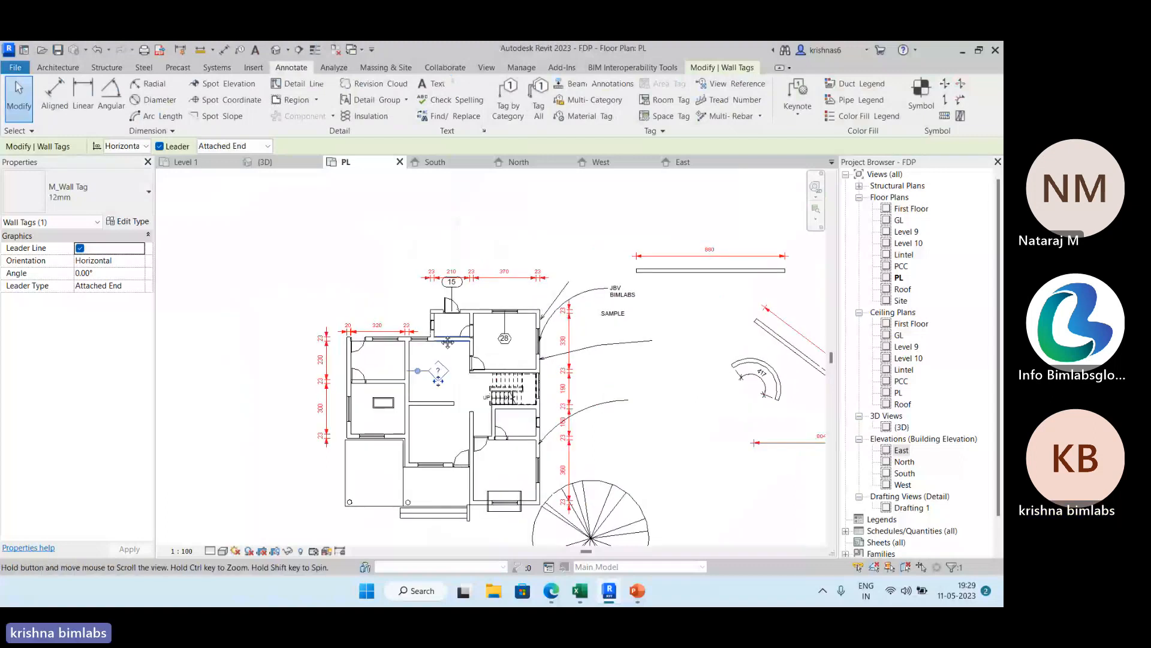
pyautogui.moveTo(447, 342); pyautogui.dragTo(431, 301, button='middle')
pyautogui.click(292, 194)
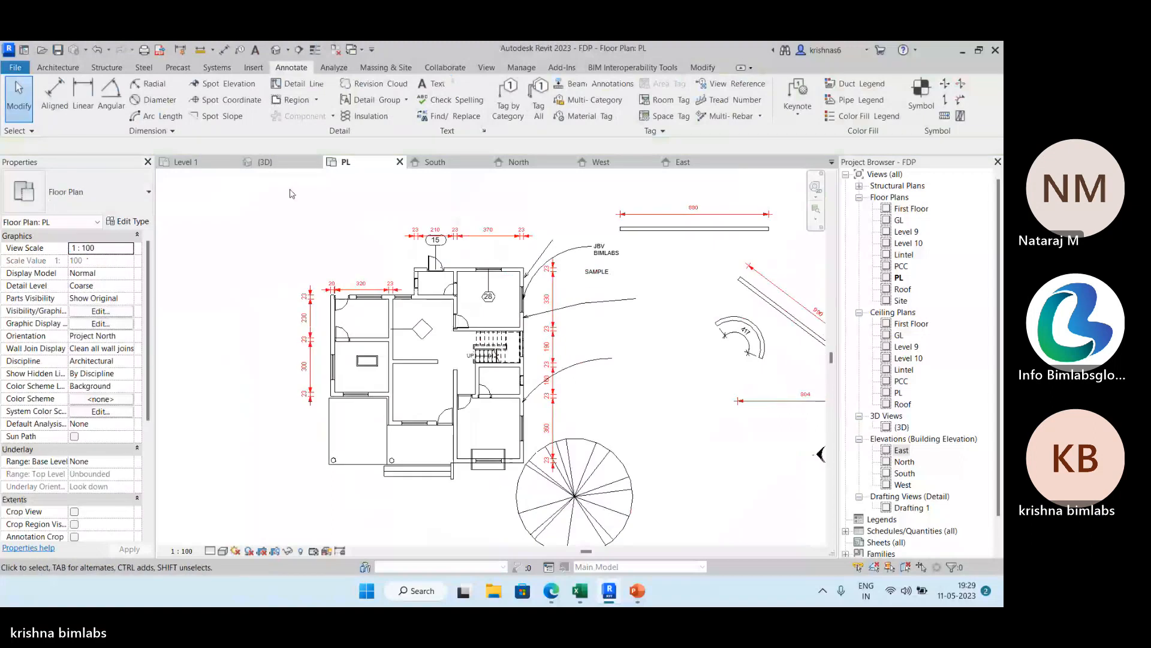
pyautogui.click(538, 111)
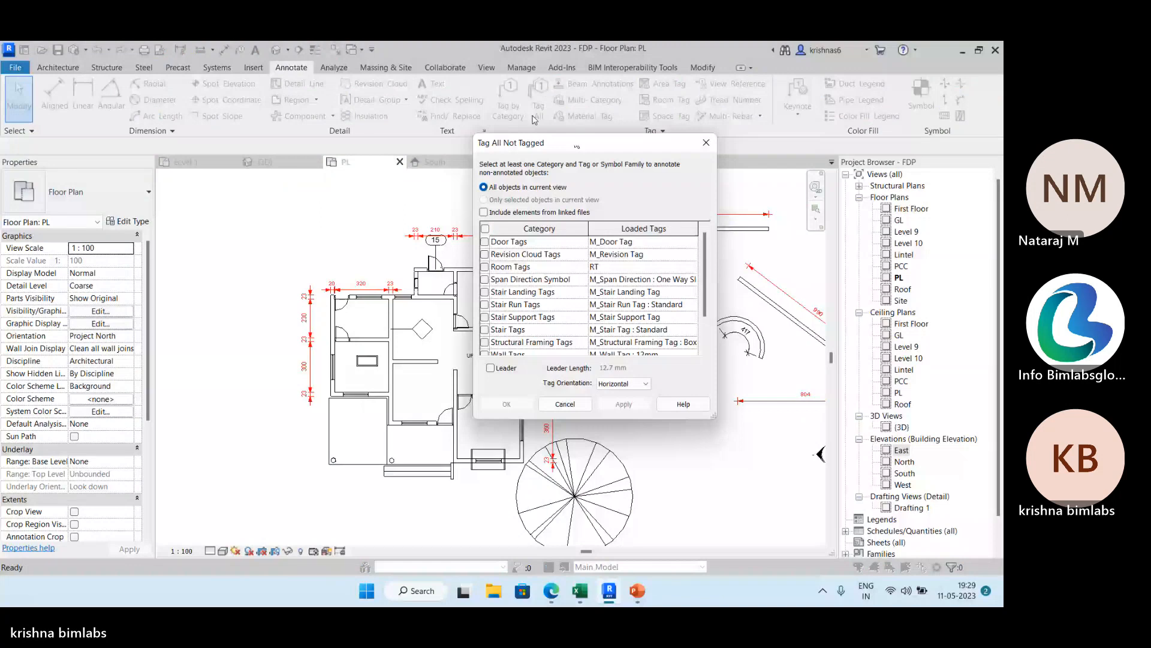
pyautogui.click(691, 241)
pyautogui.click(691, 242)
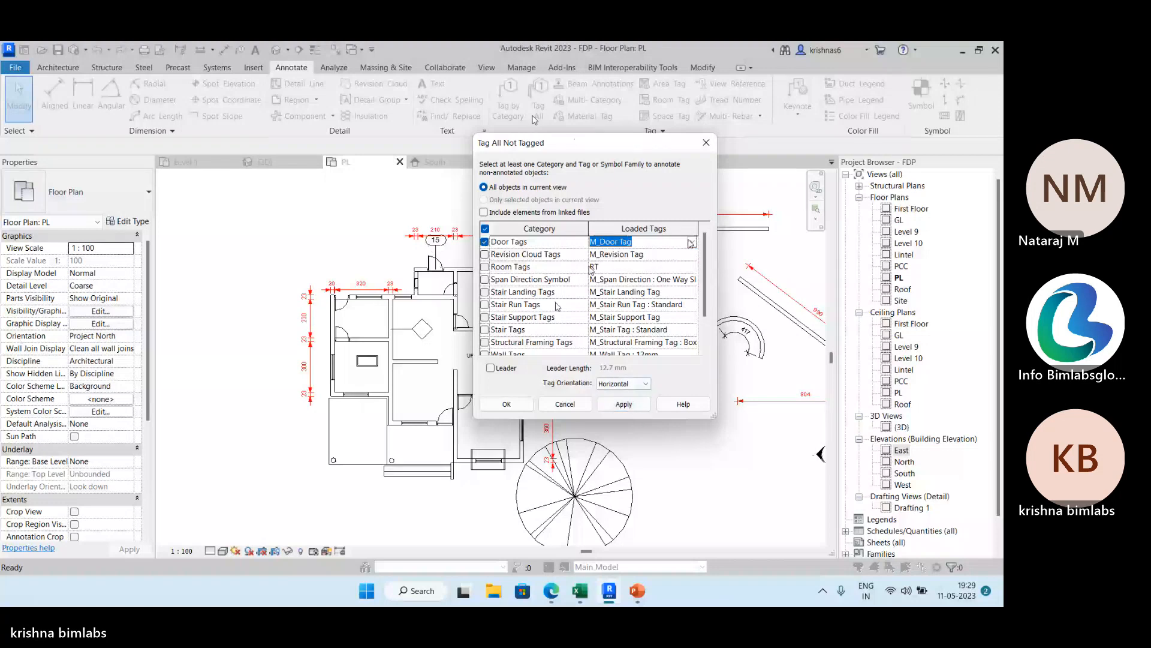
pyautogui.scroll(-1, 558, 306)
pyautogui.click(485, 330)
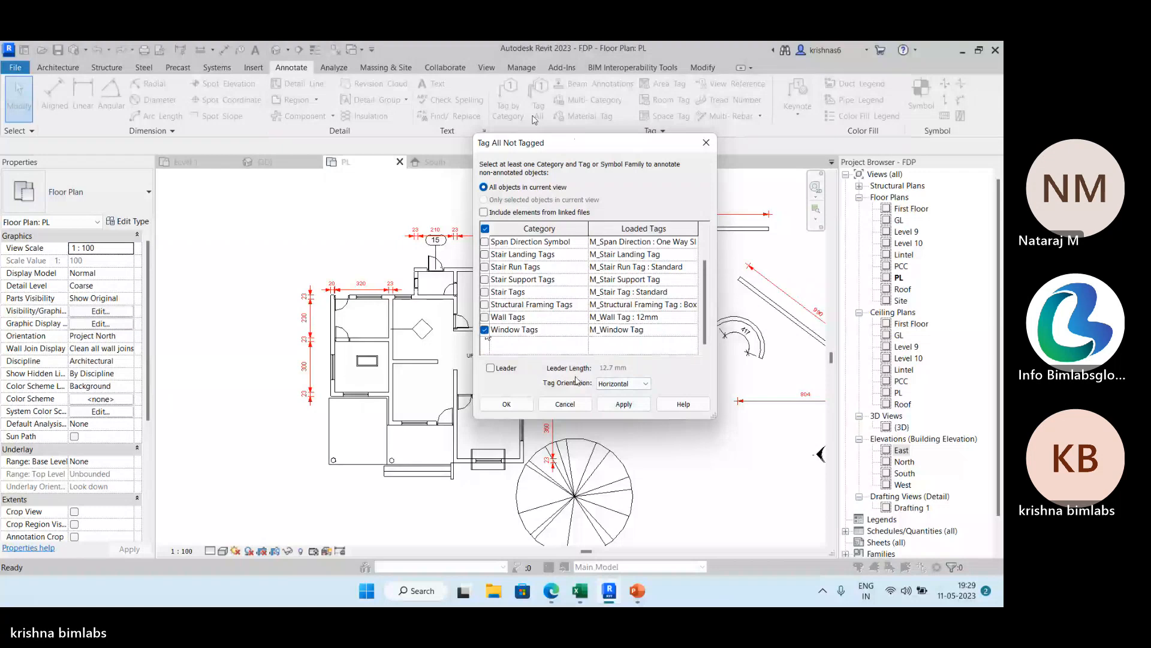
pyautogui.click(624, 404)
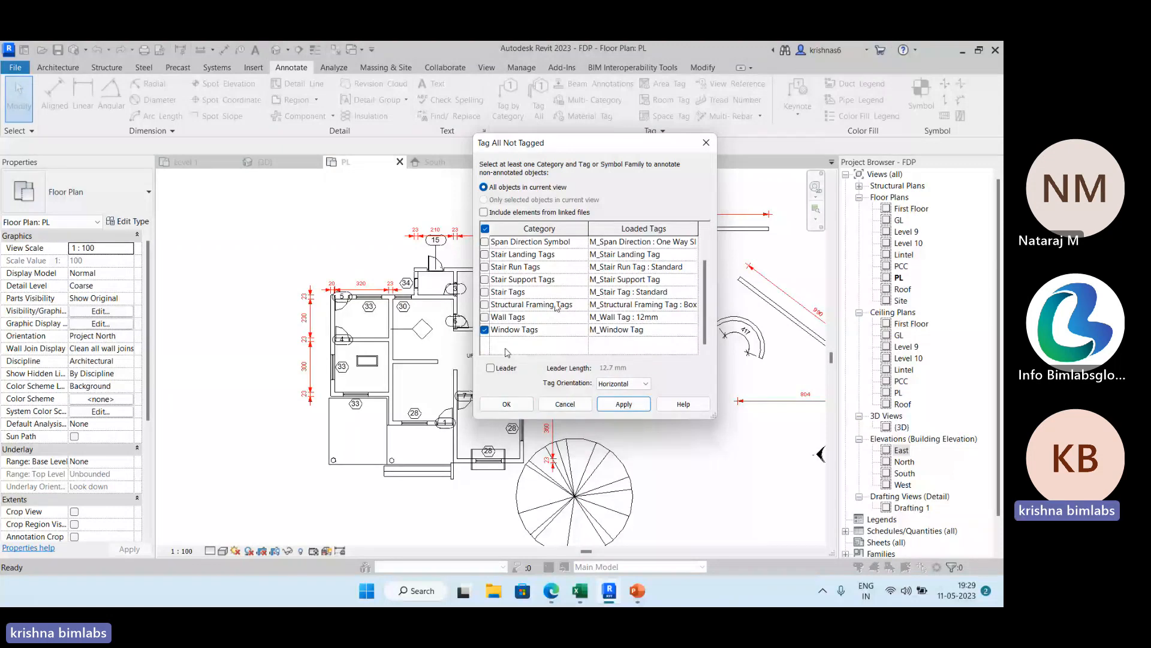
pyautogui.click(507, 403)
# Examine the new door and window tags around the upper-left rooms and the upper-left door's properties, including its Mark.
pyautogui.scroll(2, 340, 342)
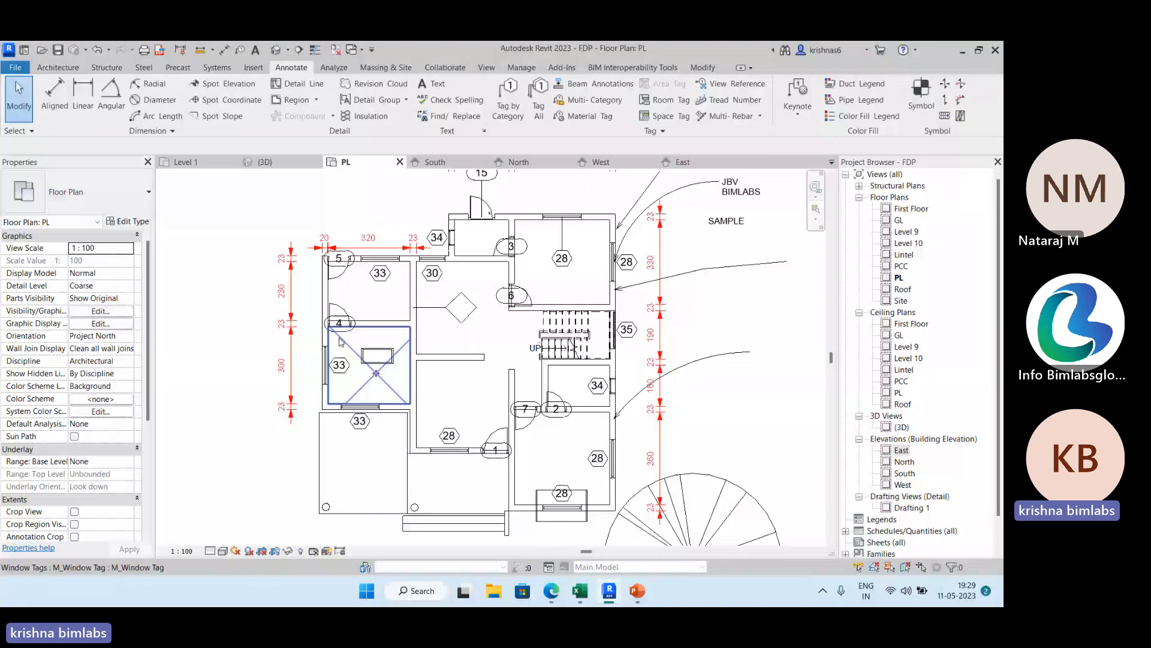
pyautogui.scroll(6, 340, 337)
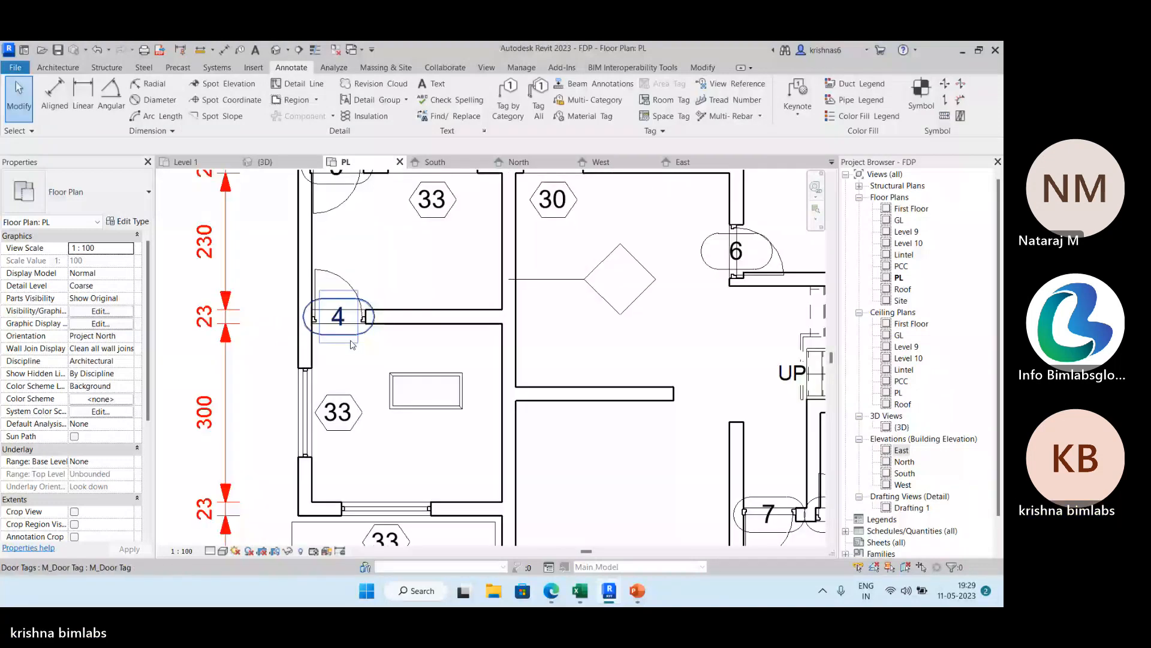
pyautogui.moveTo(347, 206); pyautogui.dragTo(266, 319, button='middle')
pyautogui.scroll(1, 265, 319)
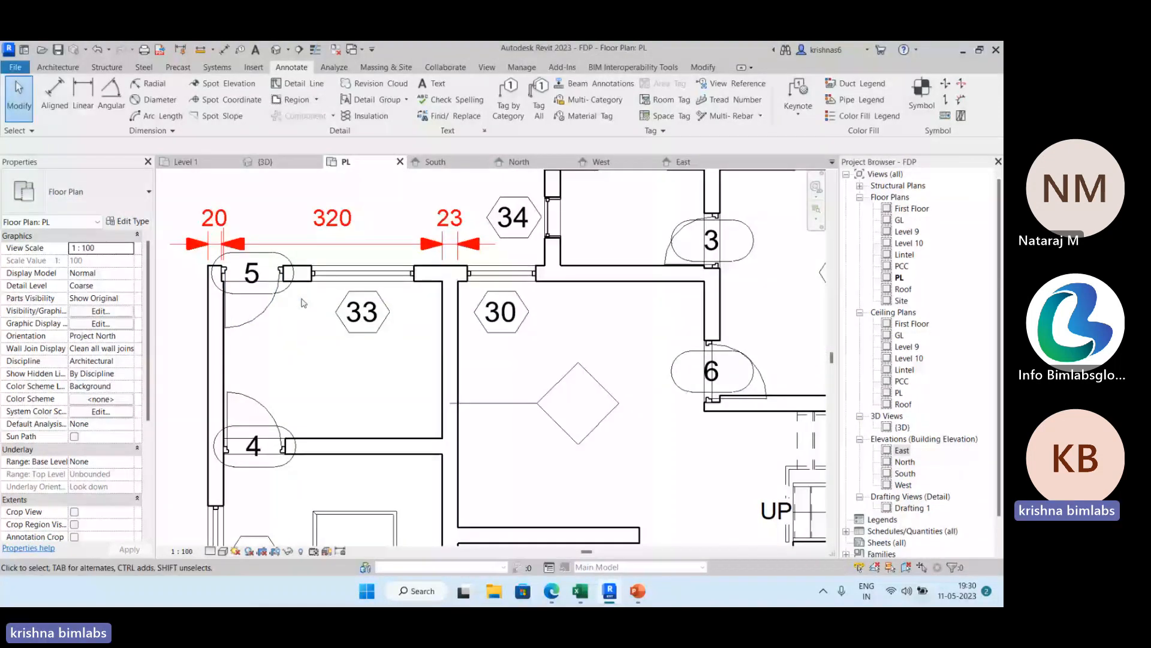
pyautogui.scroll(-3, 304, 303)
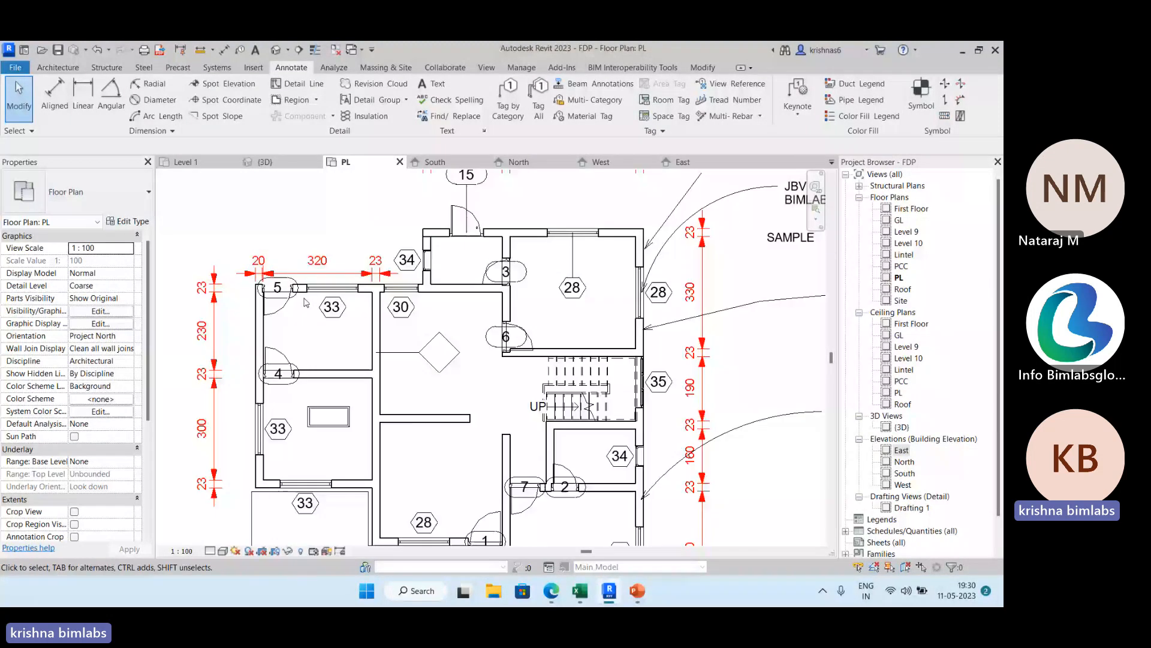
pyautogui.scroll(6, 304, 302)
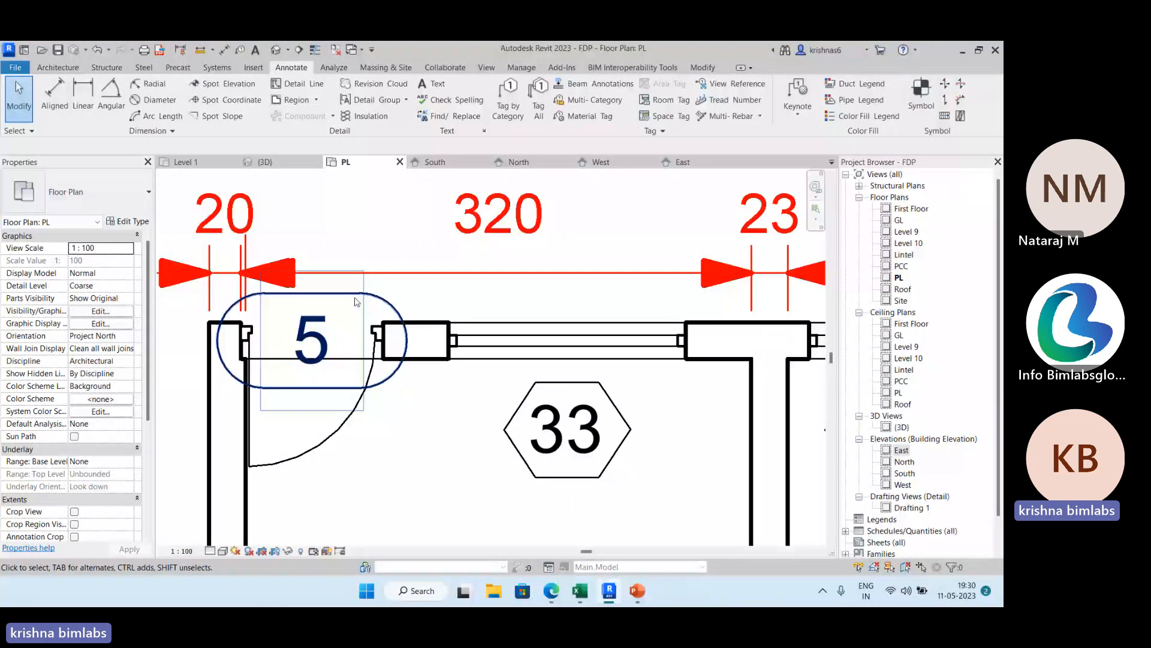
pyautogui.click(357, 301)
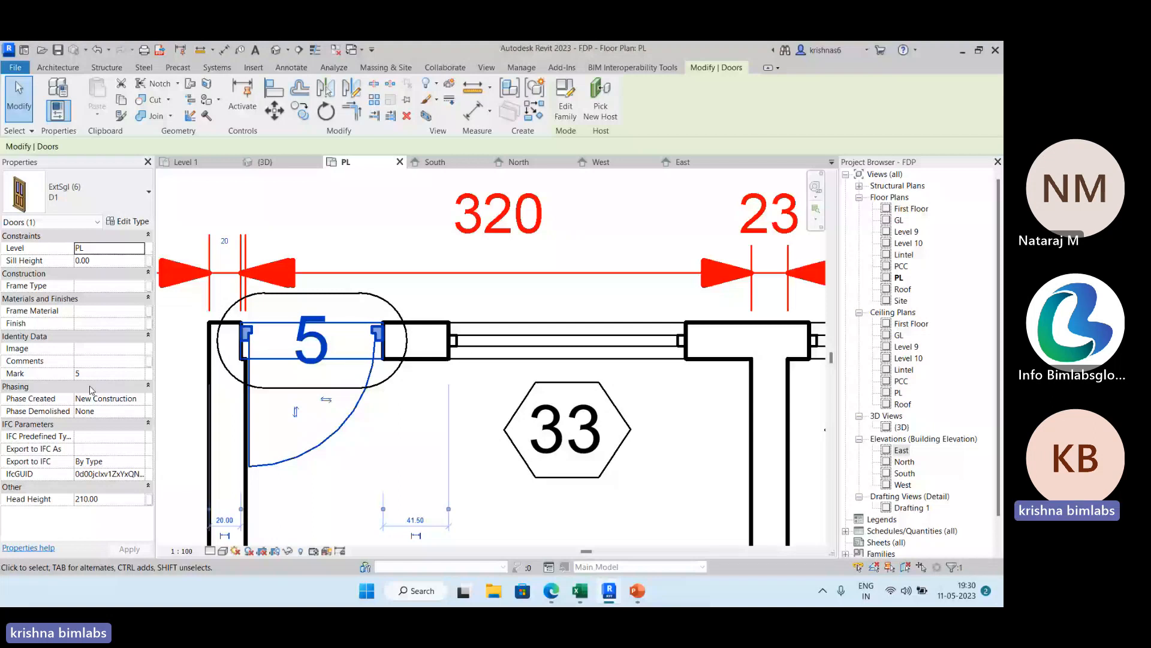
pyautogui.scroll(-2, 337, 386)
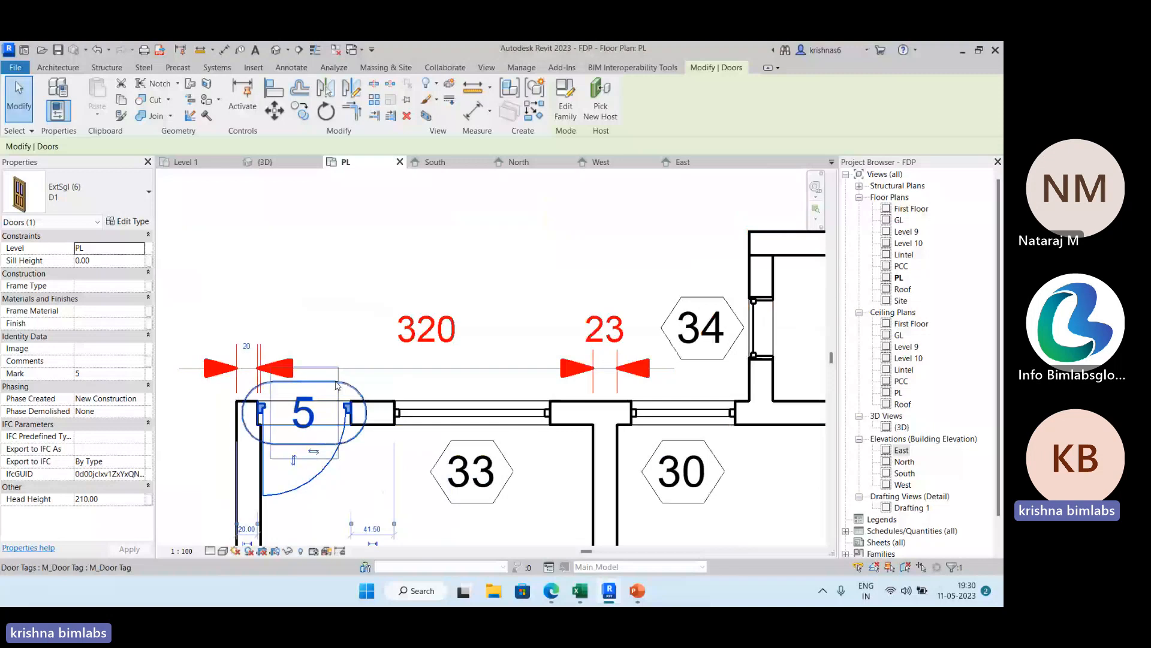
# Open the upper-left door tag's family for editing and place a new 3mm tag label in its sheet view.
pyautogui.click(300, 424)
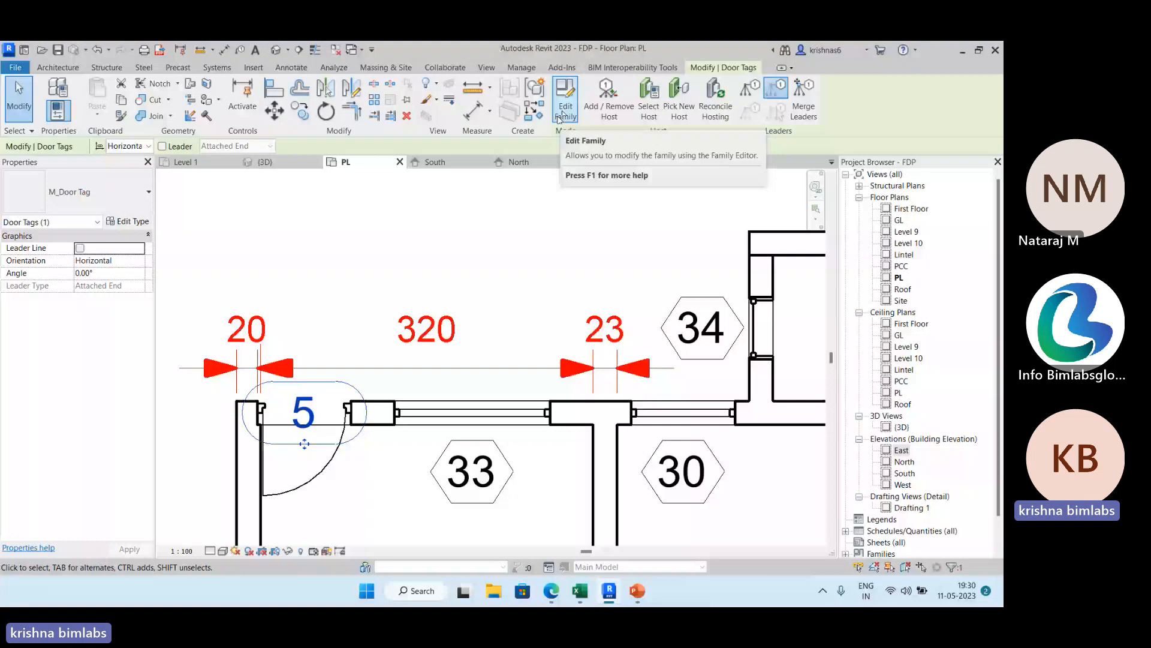
pyautogui.click(564, 111)
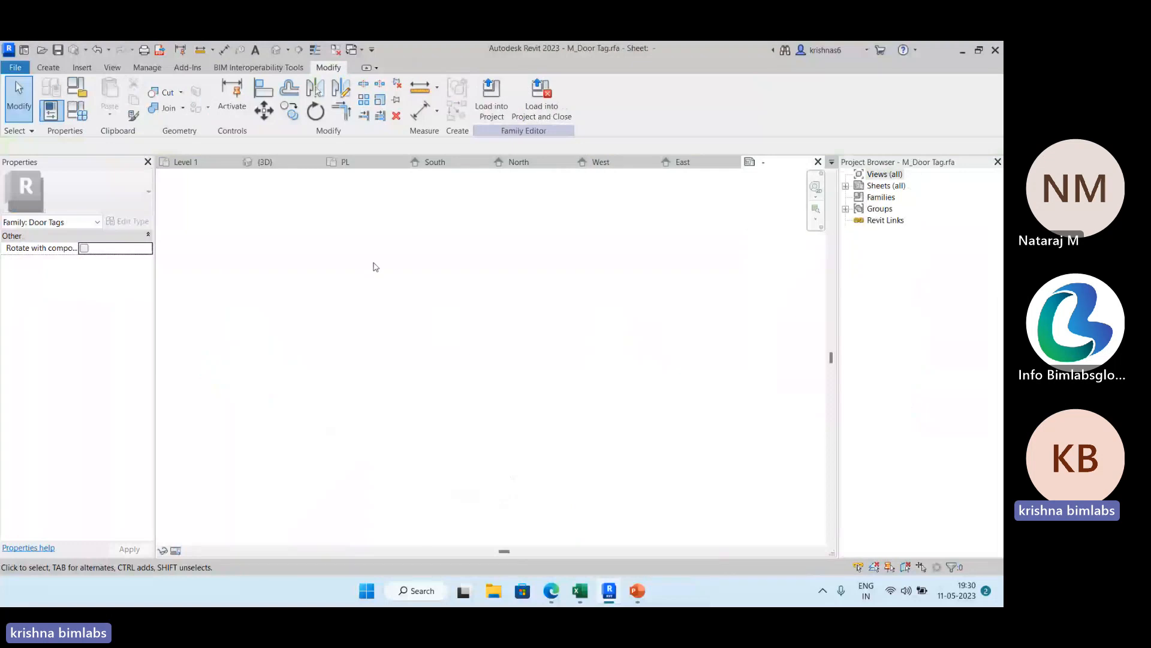
pyautogui.click(48, 68)
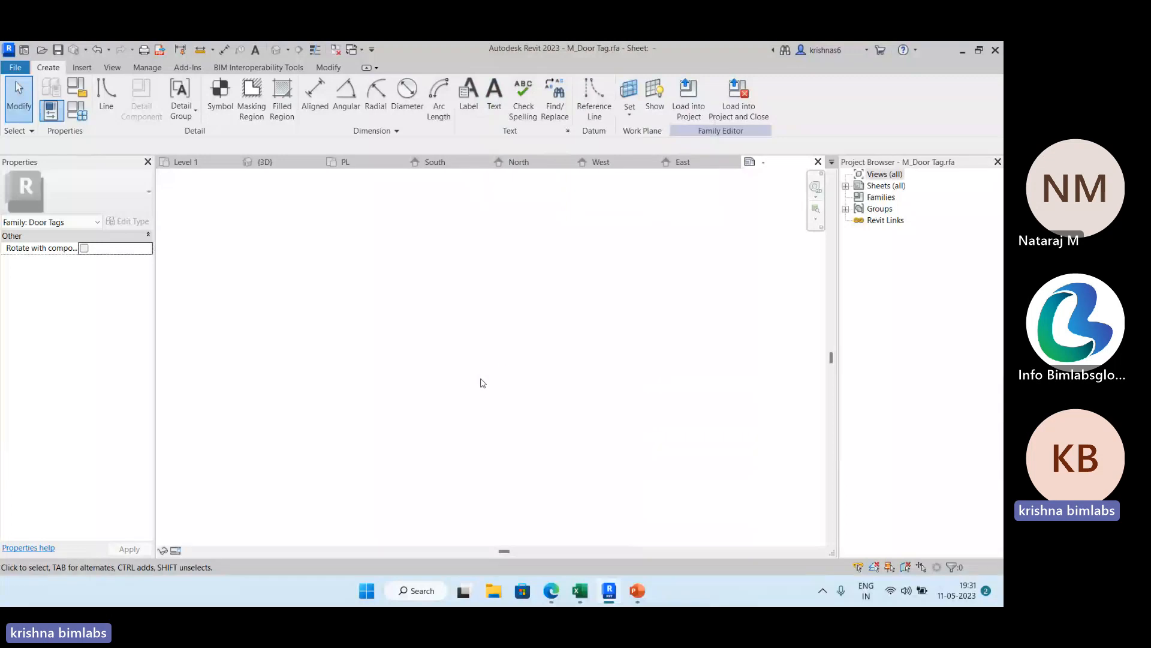
pyautogui.click(468, 96)
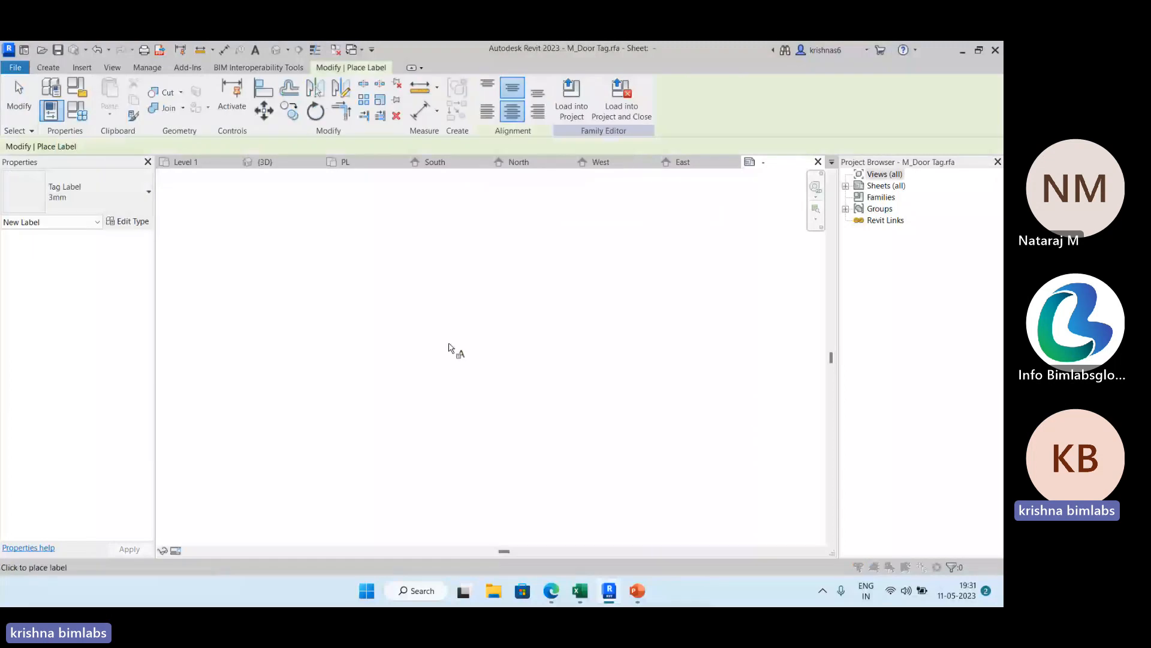
pyautogui.click(449, 348)
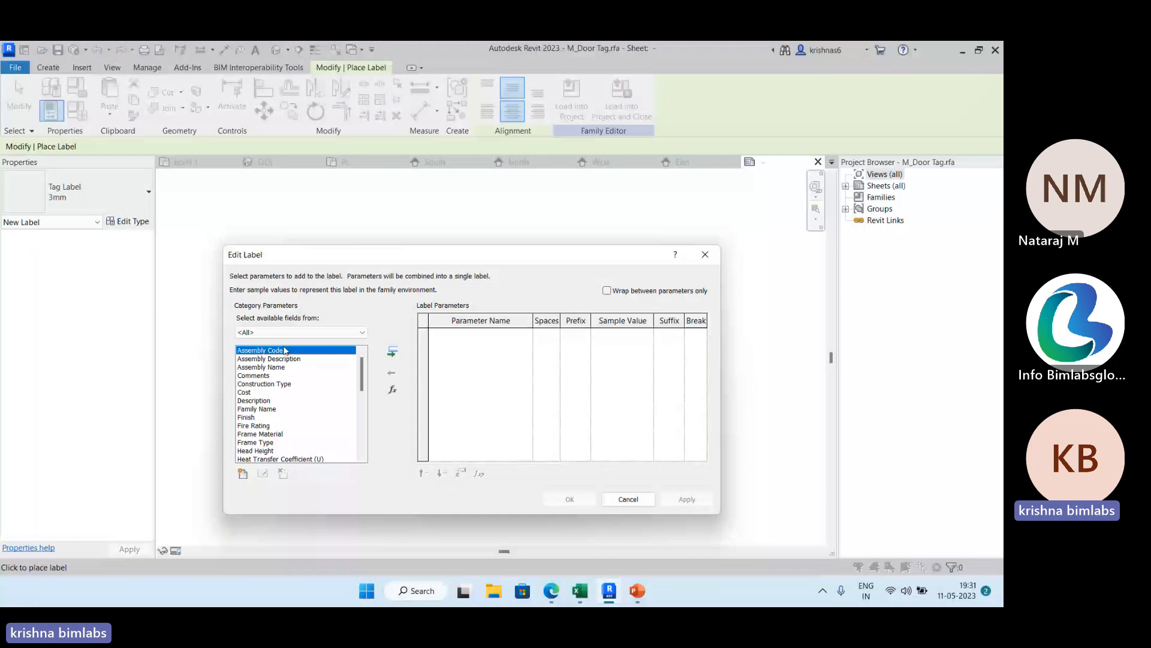
# Add the Type Name category parameter to the new label and accept the label definition.
pyautogui.scroll(-1, 294, 374)
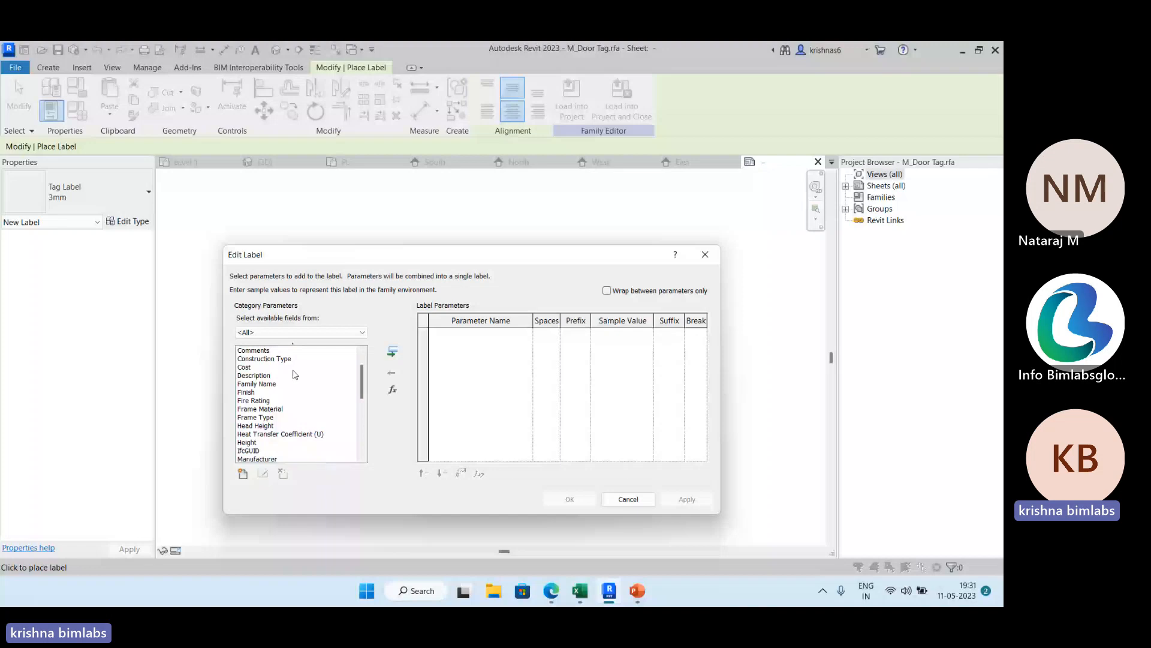
pyautogui.scroll(-1, 278, 417)
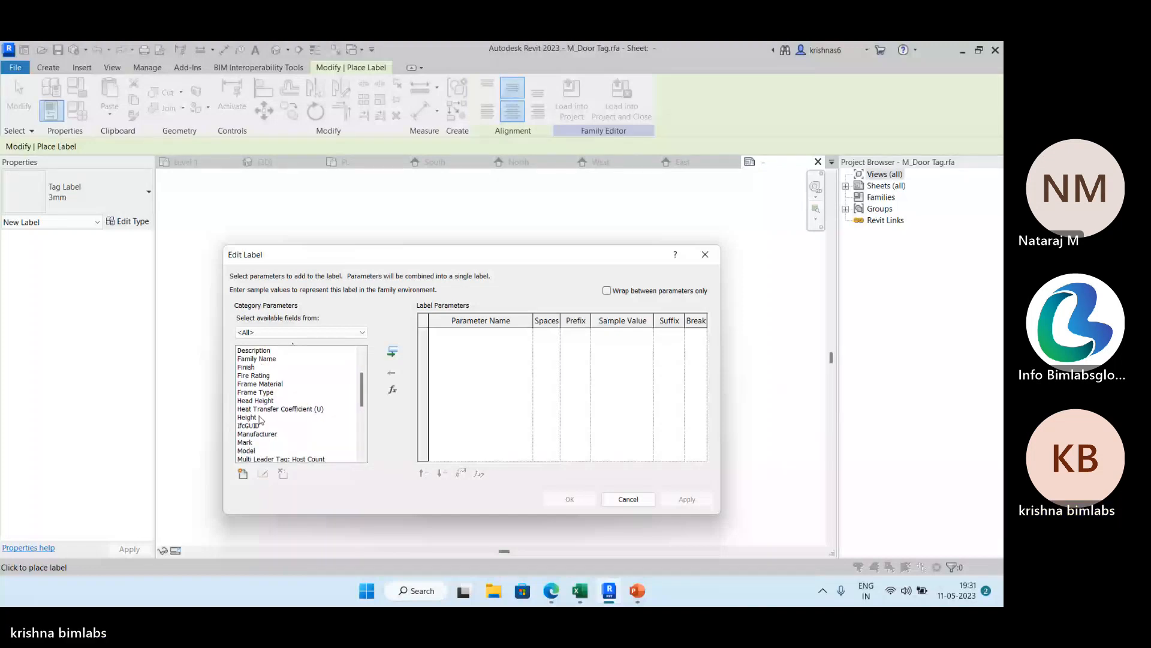
pyautogui.scroll(-4, 269, 424)
pyautogui.scroll(-2, 278, 428)
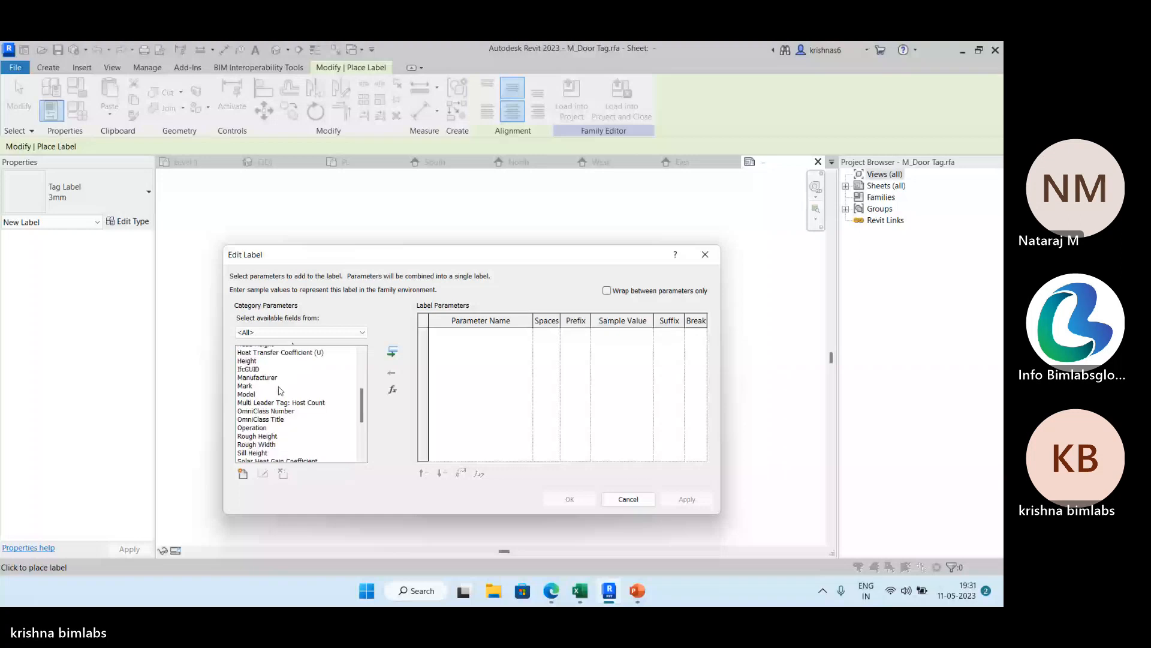
pyautogui.click(271, 426)
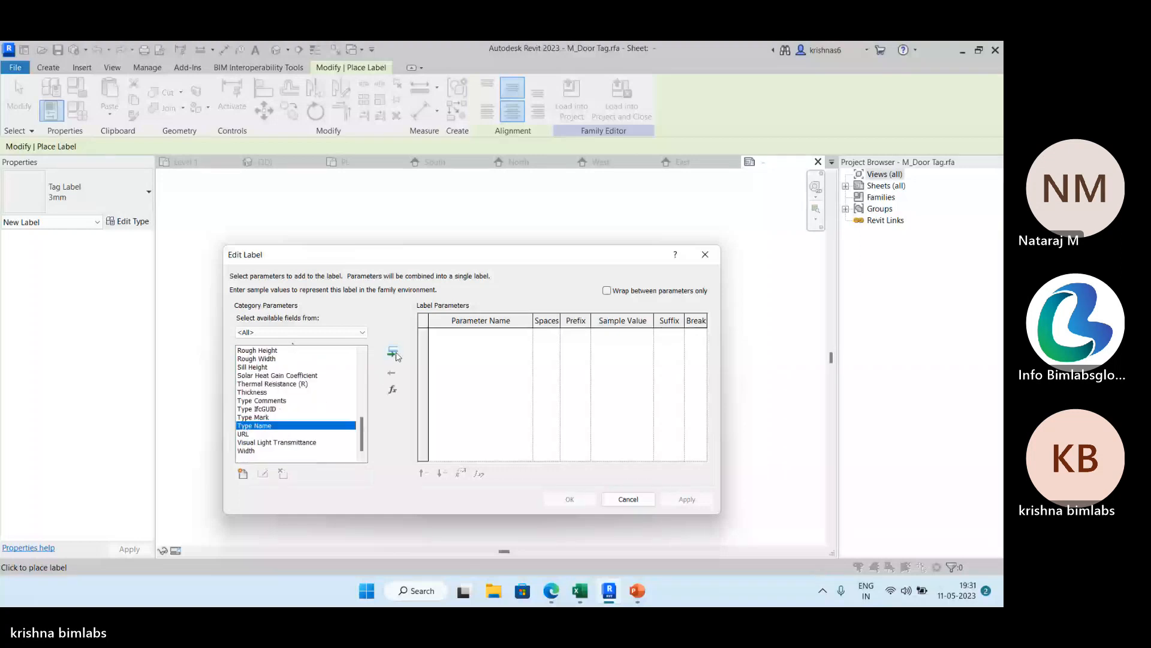
pyautogui.click(392, 351)
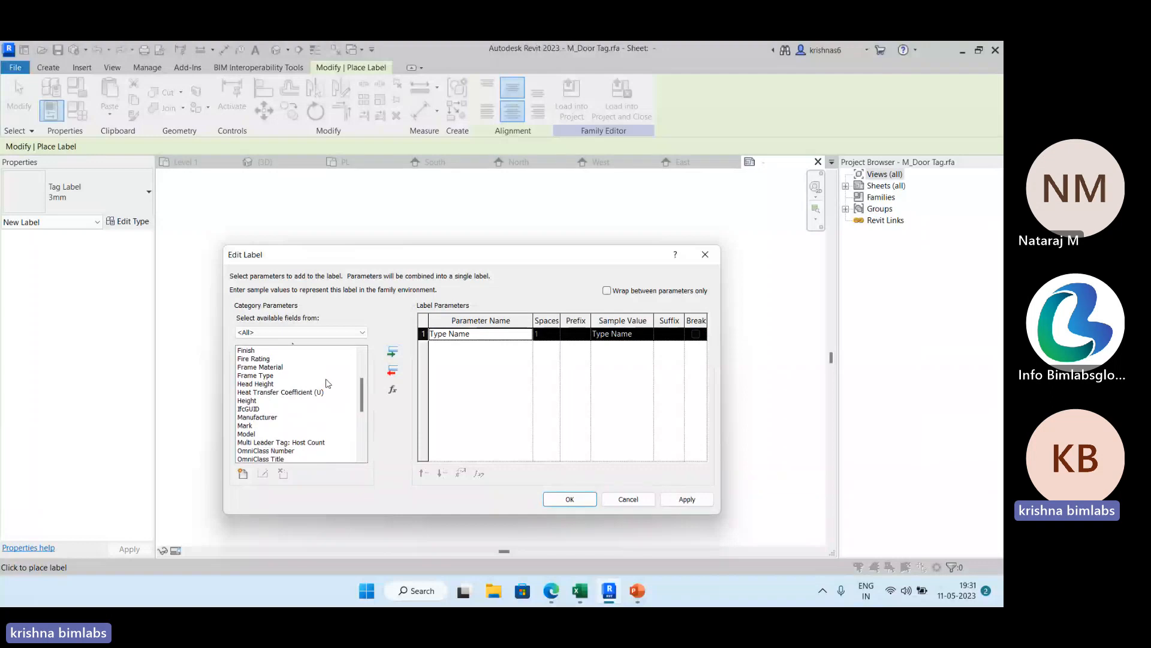
pyautogui.scroll(2, 307, 360)
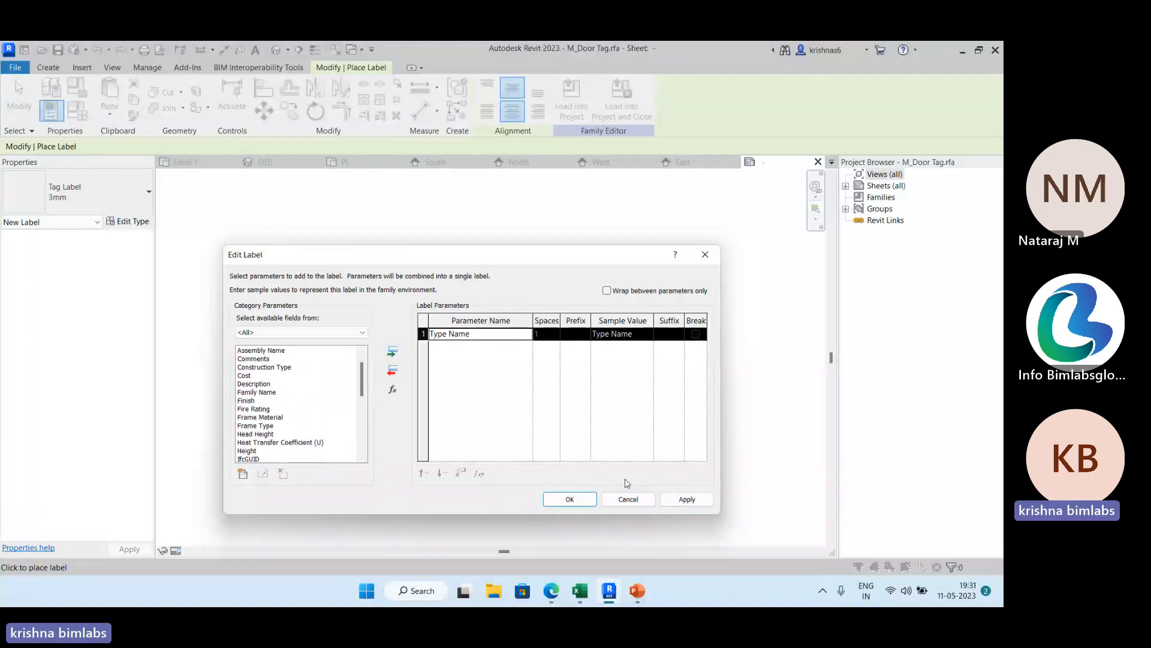
pyautogui.click(687, 498)
pyautogui.click(578, 501)
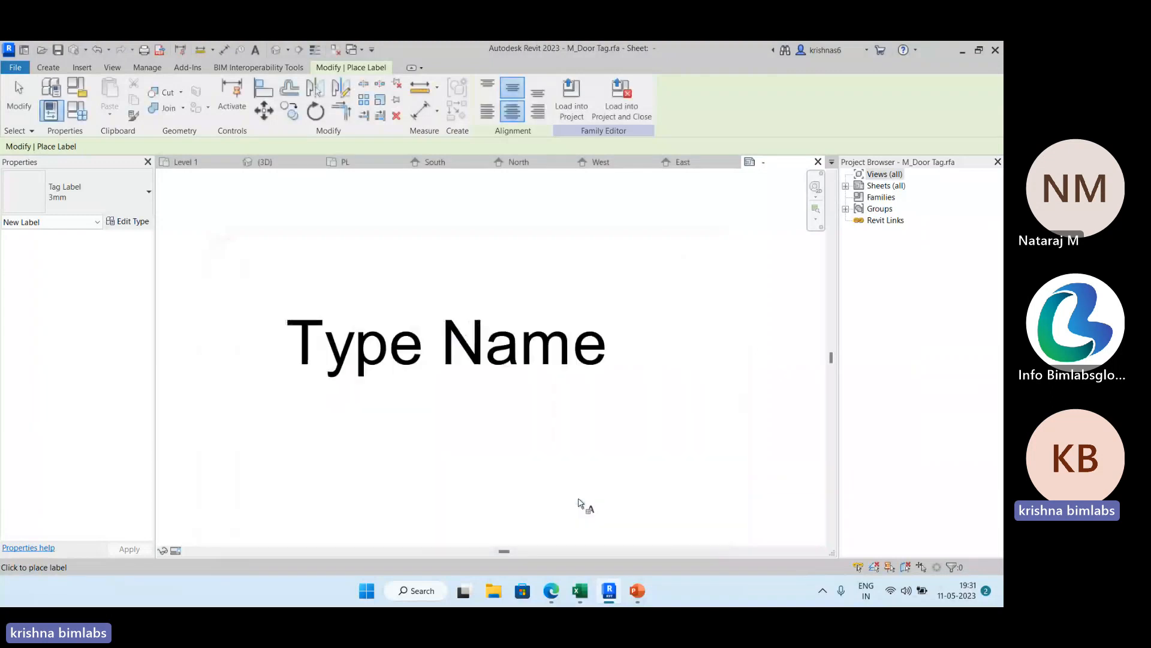
# Load the edited door tag family into FDP.rvt, overwriting the existing version.
pyautogui.click(578, 105)
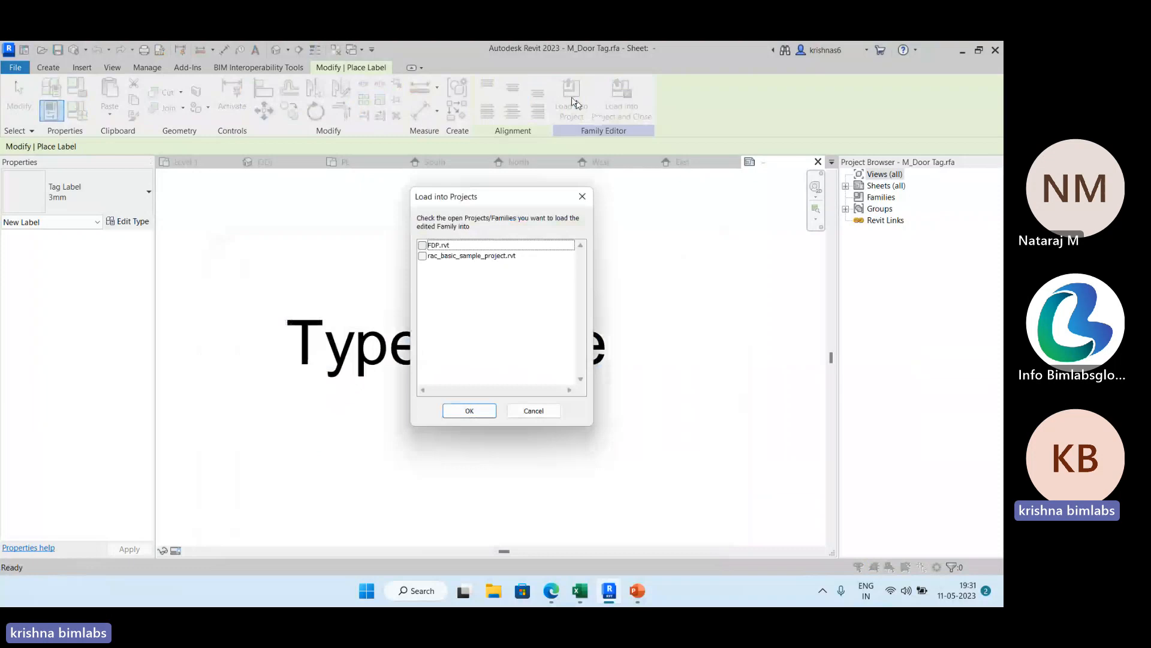
pyautogui.click(423, 245)
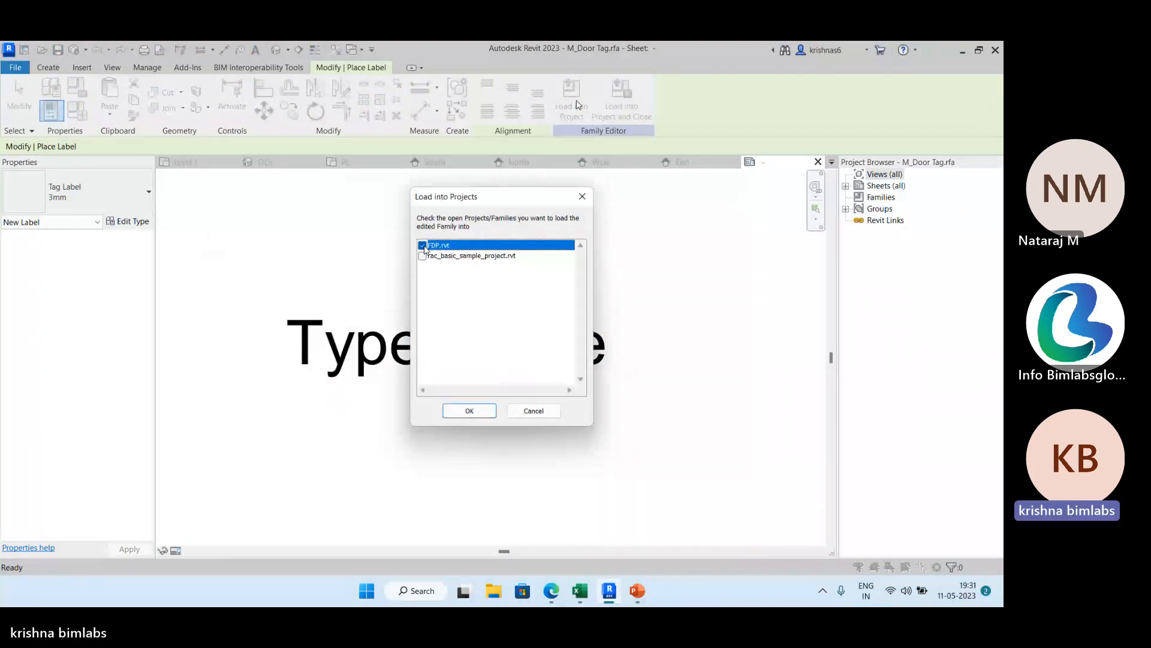
pyautogui.click(470, 410)
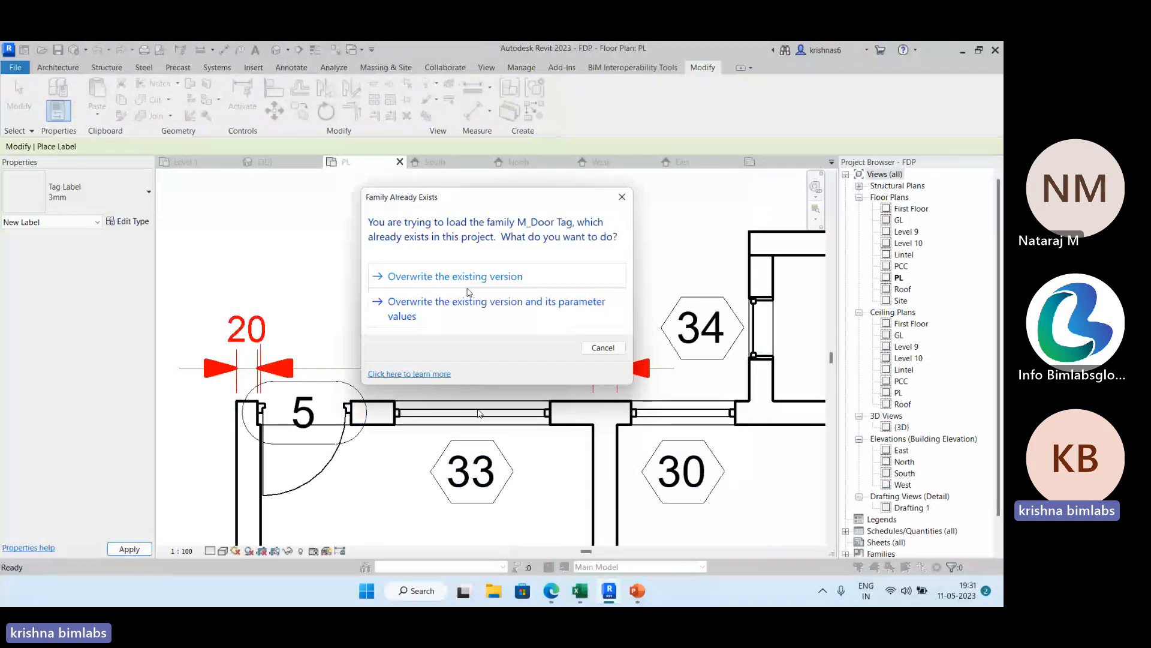
pyautogui.click(456, 277)
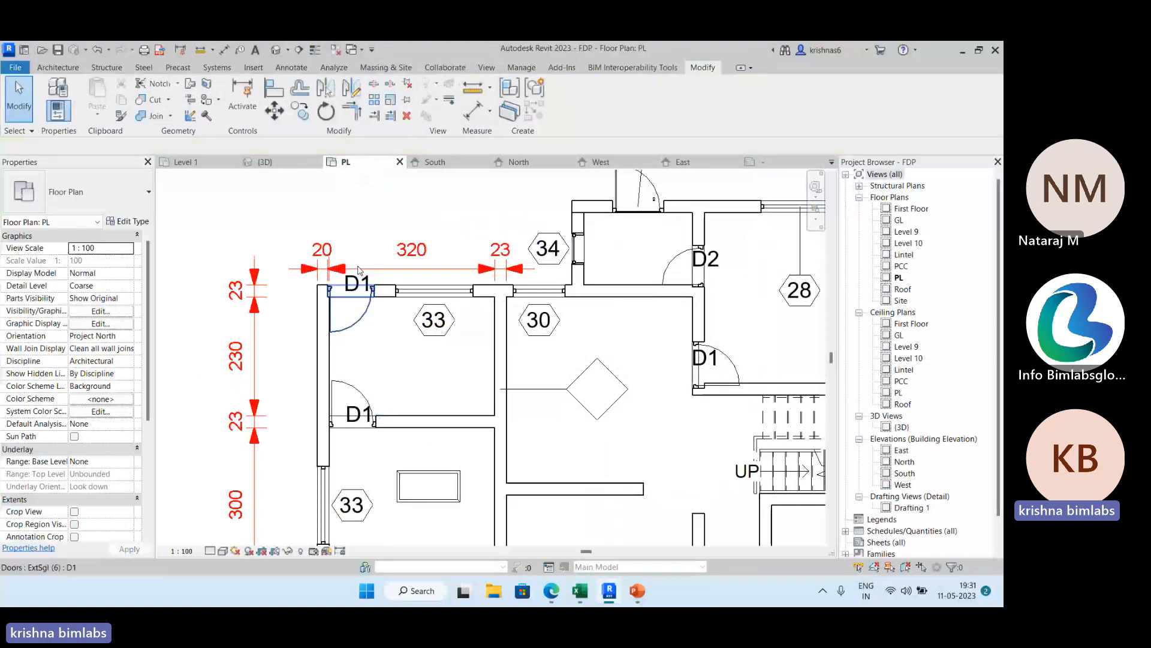
# Move the upper-left door's D1 tag upward, clear of the door opening.
pyautogui.scroll(-1, 358, 270)
pyautogui.click(358, 282)
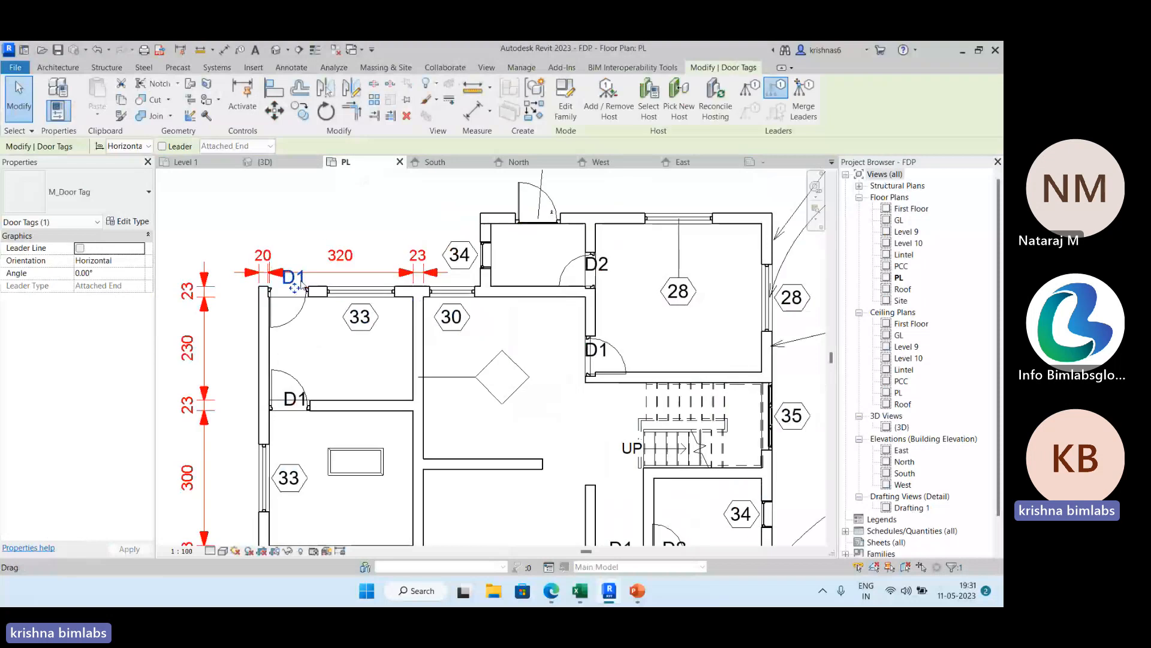
pyautogui.moveTo(295, 287); pyautogui.dragTo(290, 274)
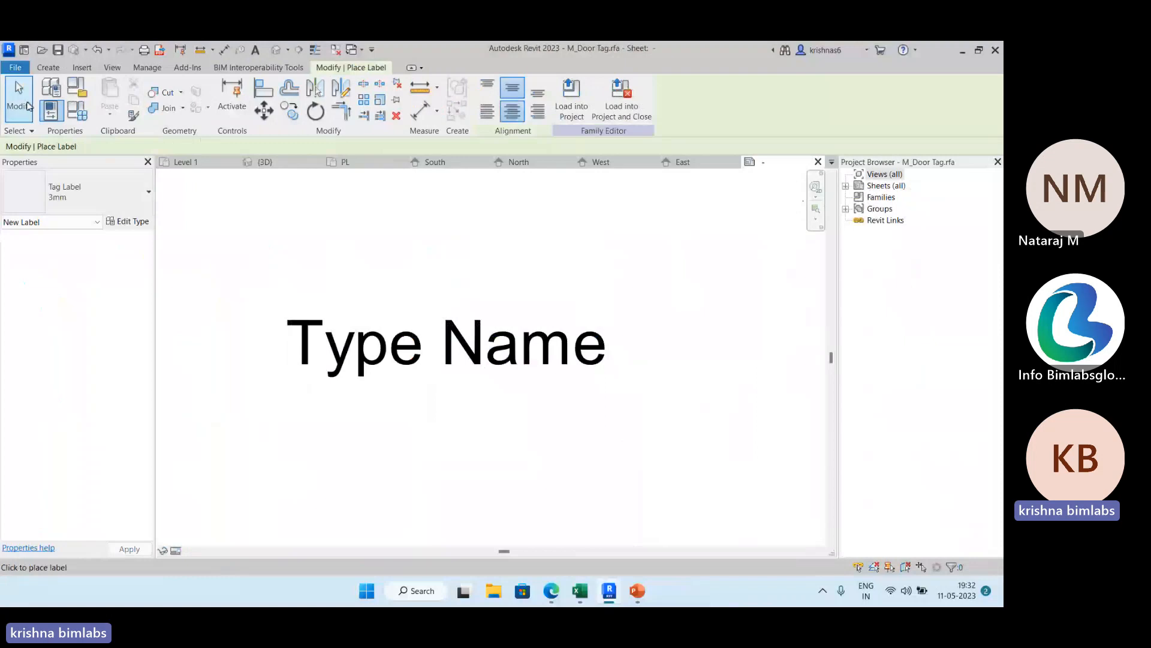
# Examine the door tag label's 3mm type properties and its text color choices in the door tag family.
pyautogui.click(27, 106)
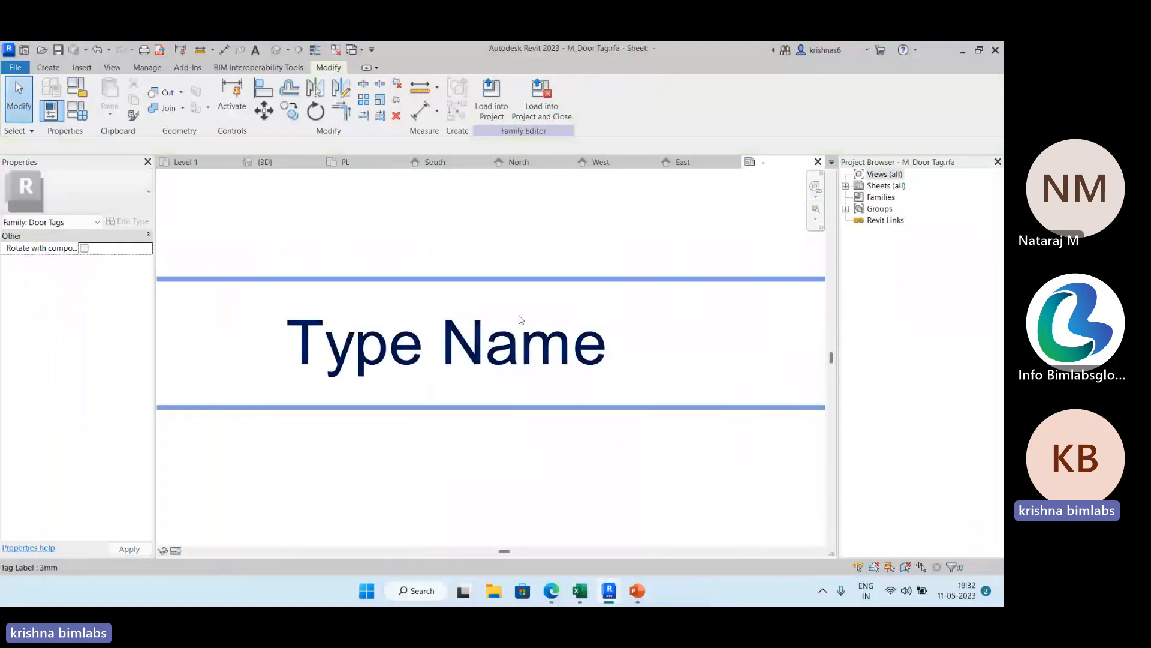
pyautogui.click(521, 320)
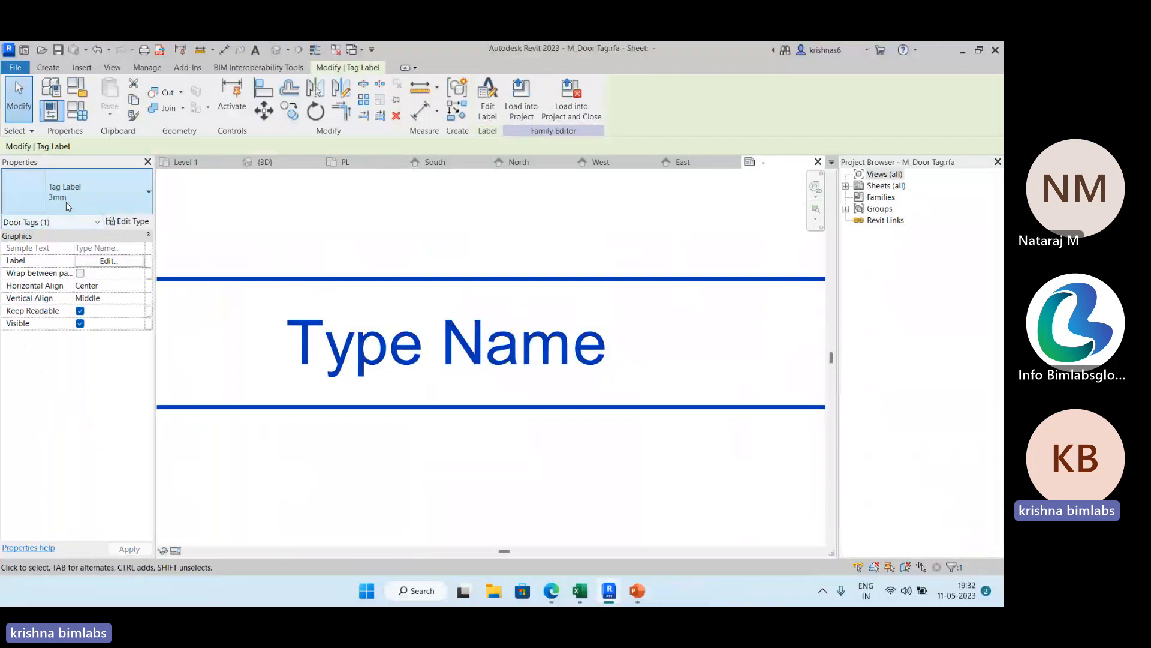
pyautogui.click(129, 222)
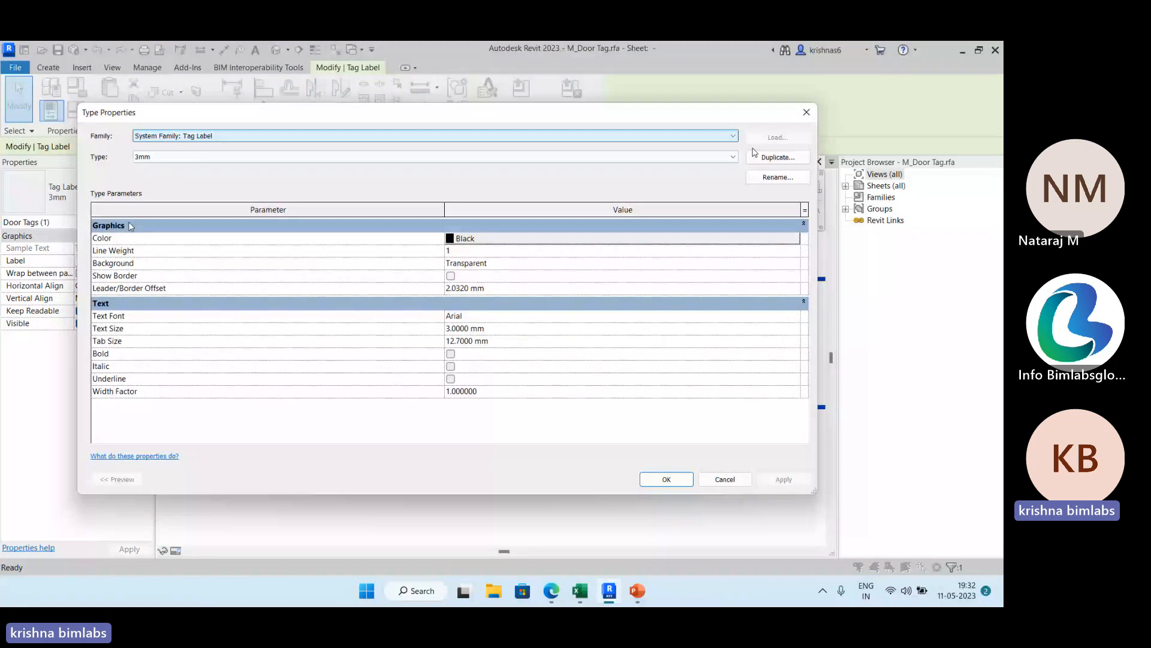
pyautogui.click(775, 159)
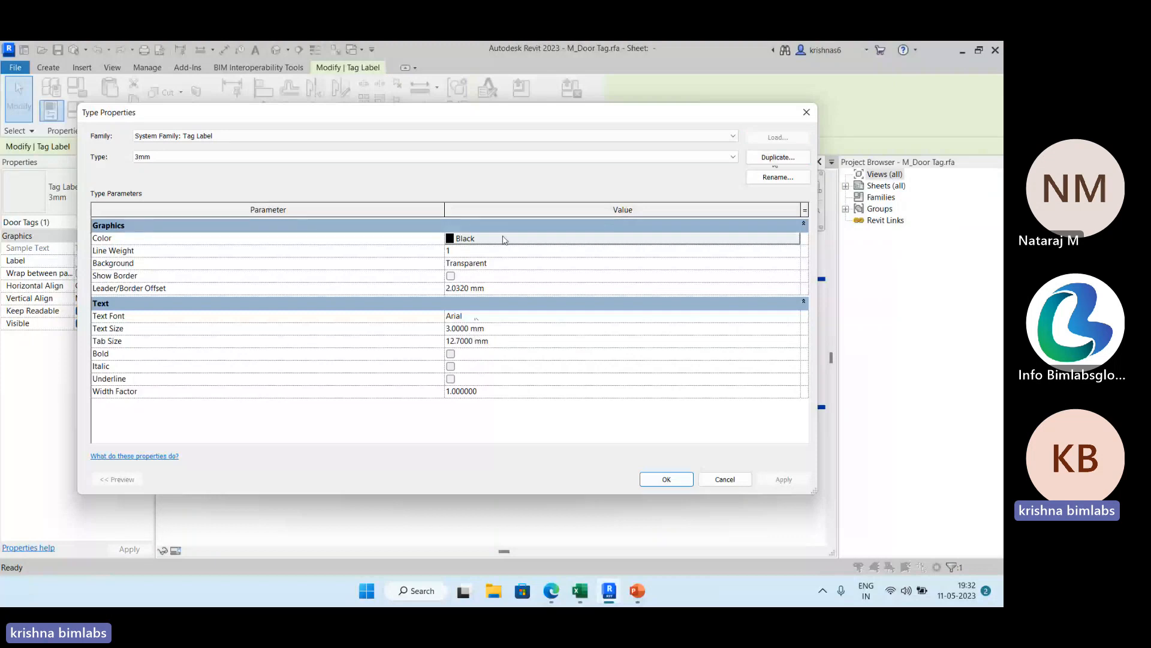
pyautogui.click(504, 239)
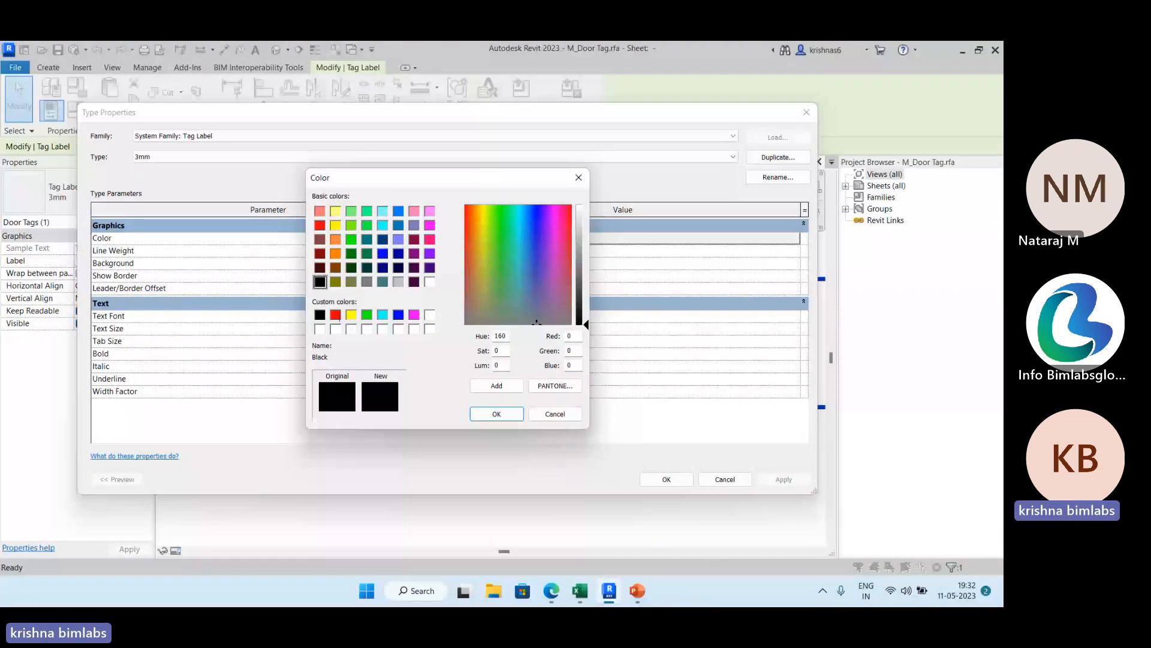
pyautogui.press('Escape')
pyautogui.press('Escape')
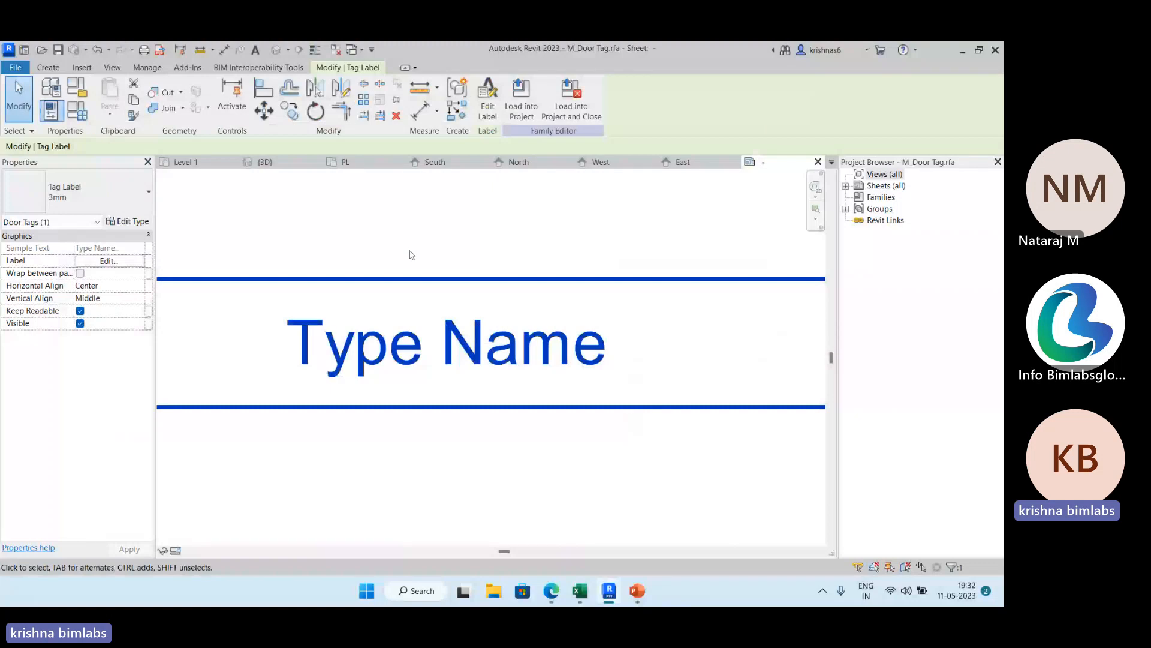
# From floor plan PL, open the left-wall window tag's family for editing and place a new 3mm tag label in its sheet view.
pyautogui.click(346, 162)
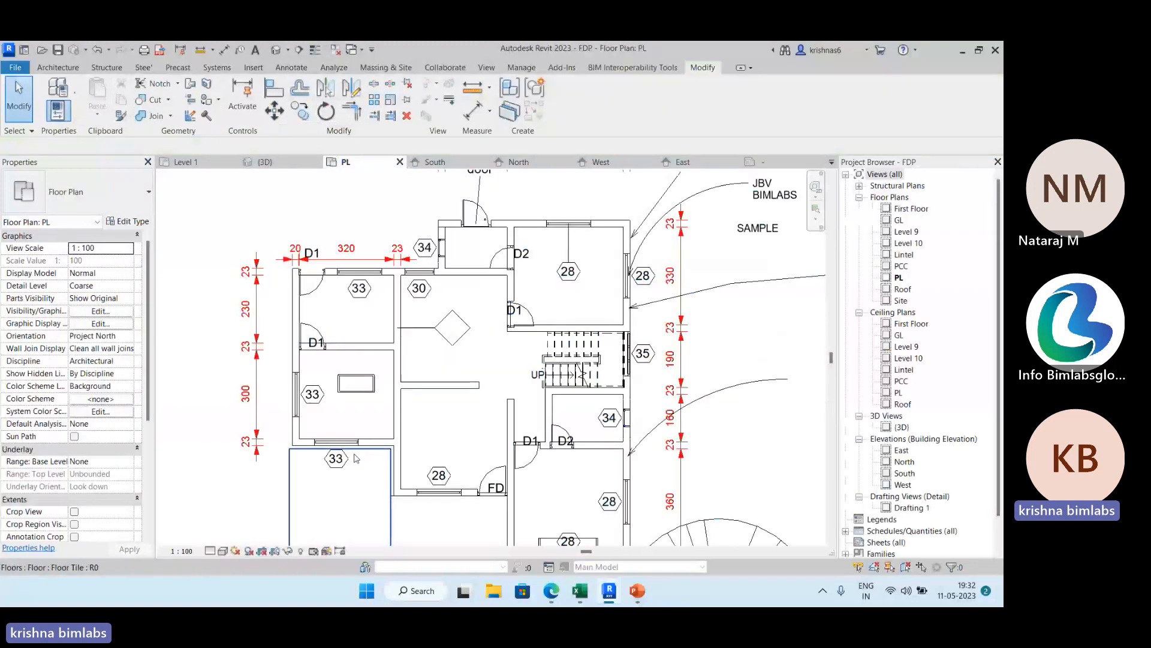
pyautogui.click(356, 458)
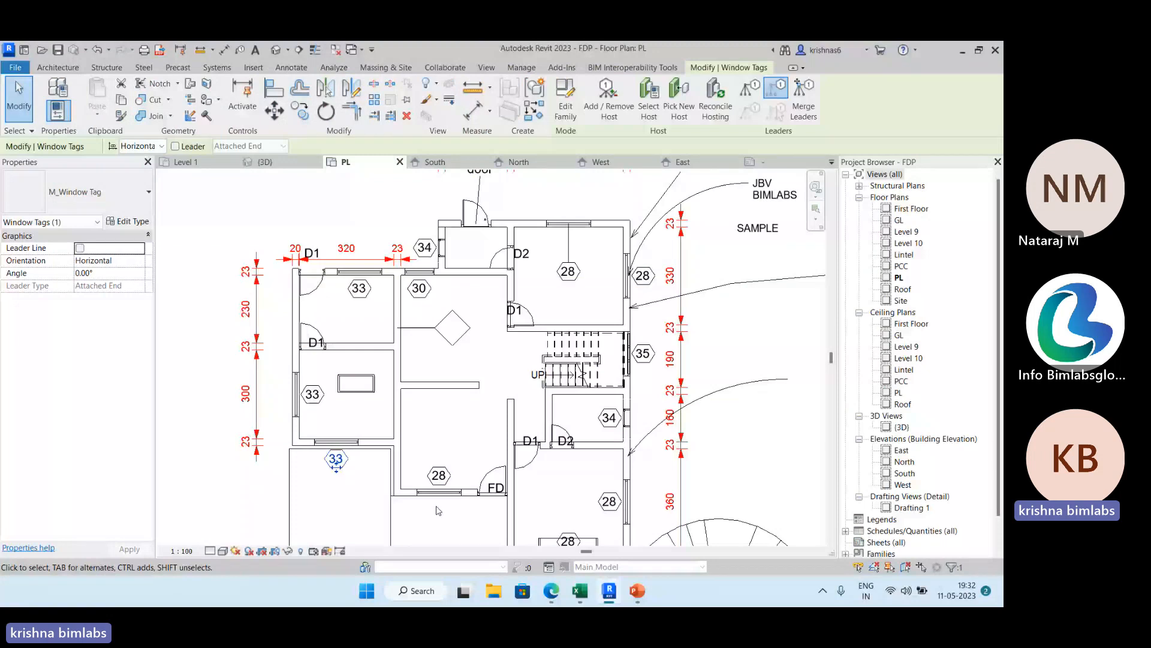
pyautogui.click(649, 101)
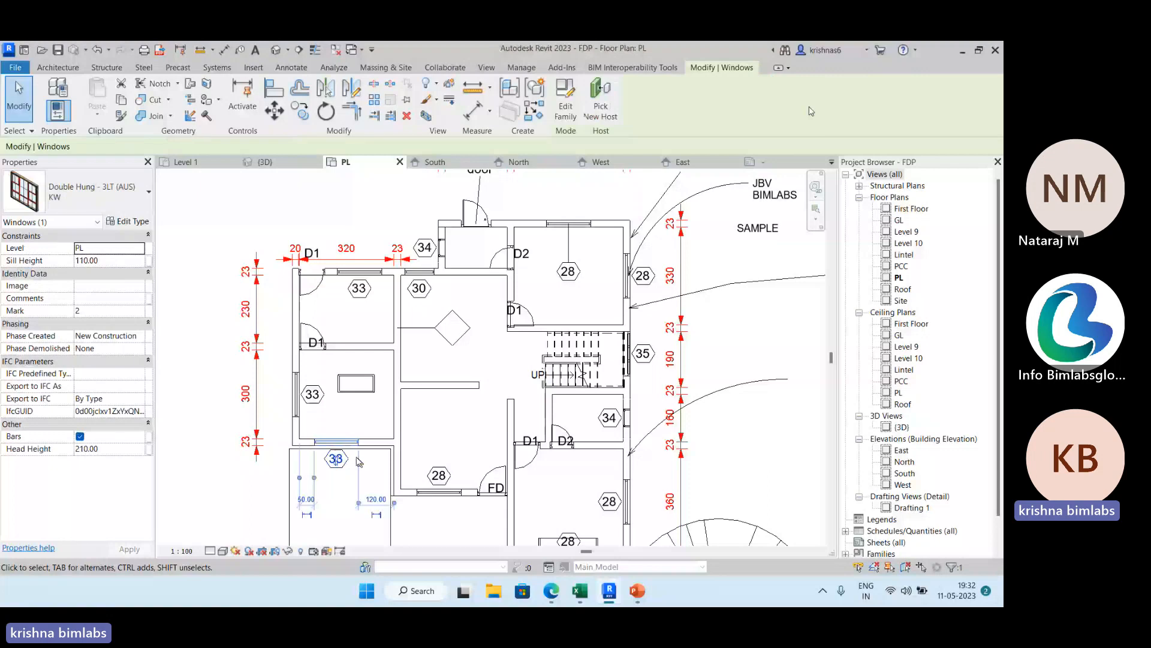
pyautogui.click(312, 397)
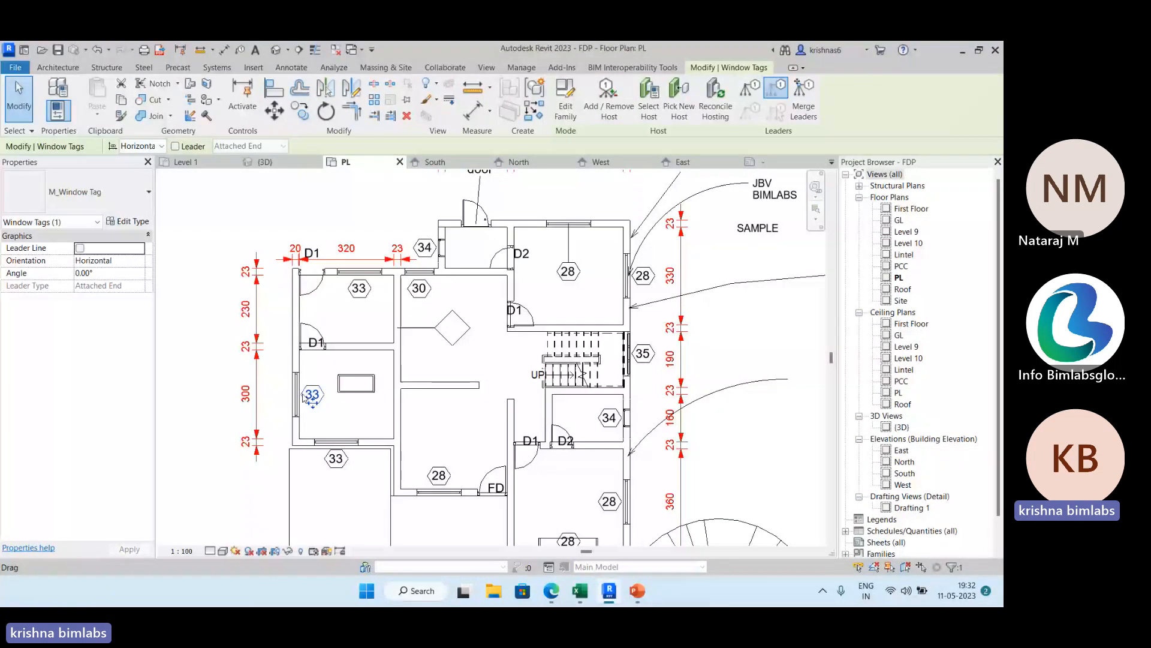
pyautogui.click(566, 108)
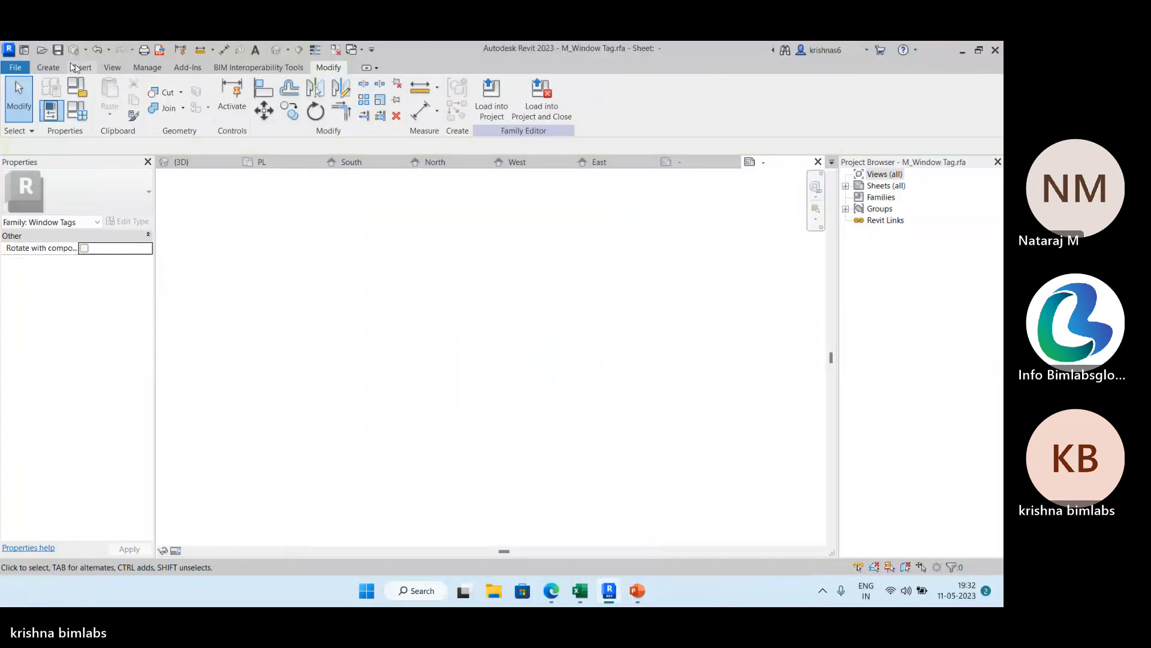
pyautogui.click(53, 68)
pyautogui.click(470, 99)
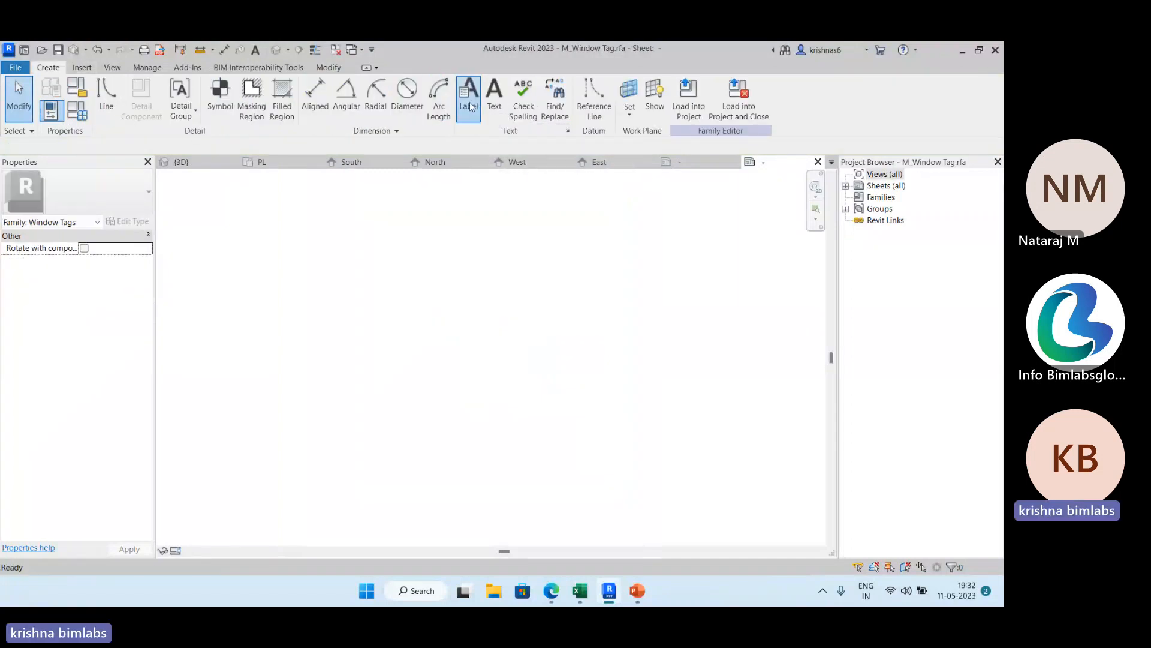
pyautogui.click(488, 367)
# Add the Type Name category parameter to the new window tag label.
pyautogui.scroll(-5, 272, 426)
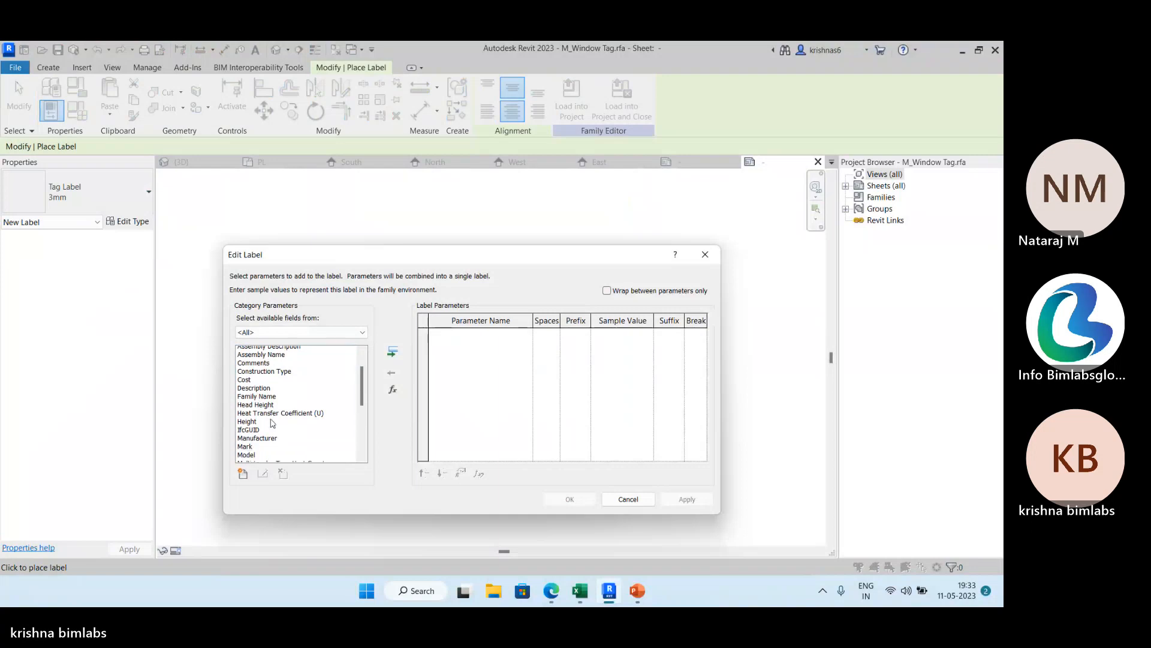
pyautogui.scroll(-3, 272, 427)
pyautogui.click(258, 425)
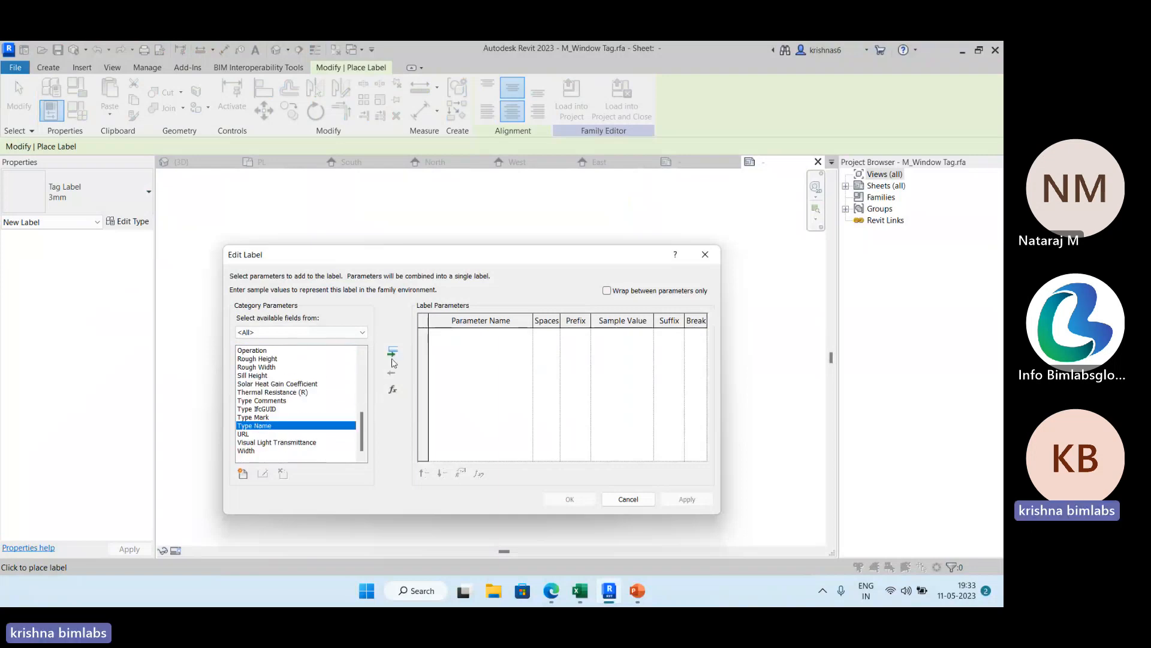
pyautogui.click(393, 352)
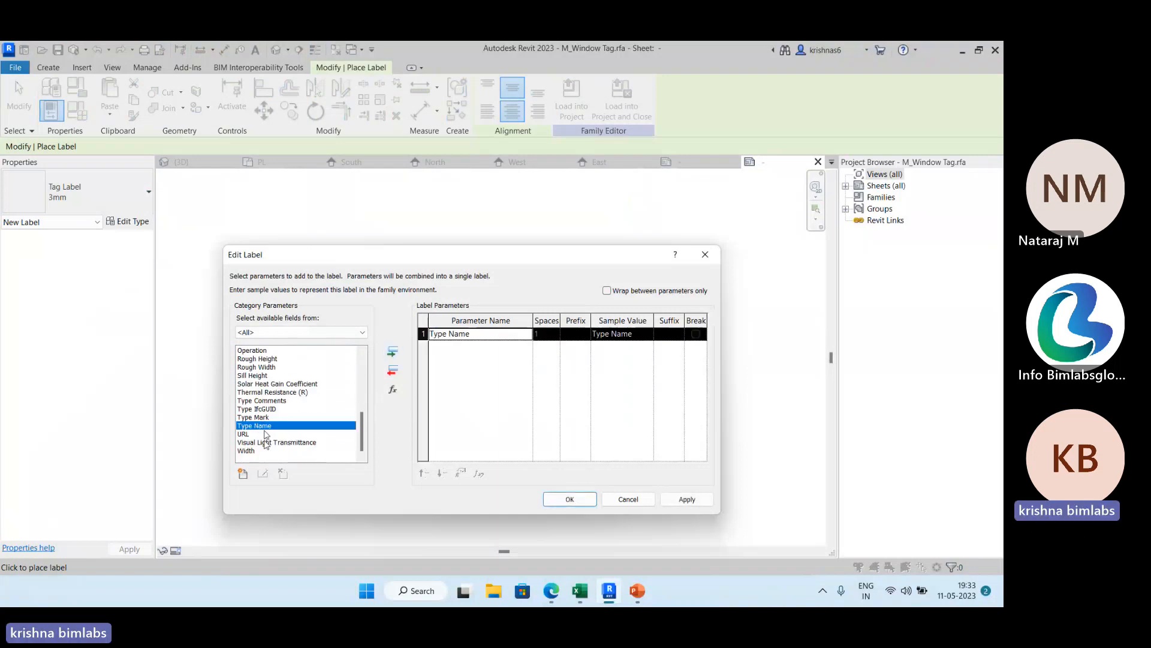
# Add the Height and Width parameters after Type Name and accept the window tag label definition.
pyautogui.scroll(1, 264, 388)
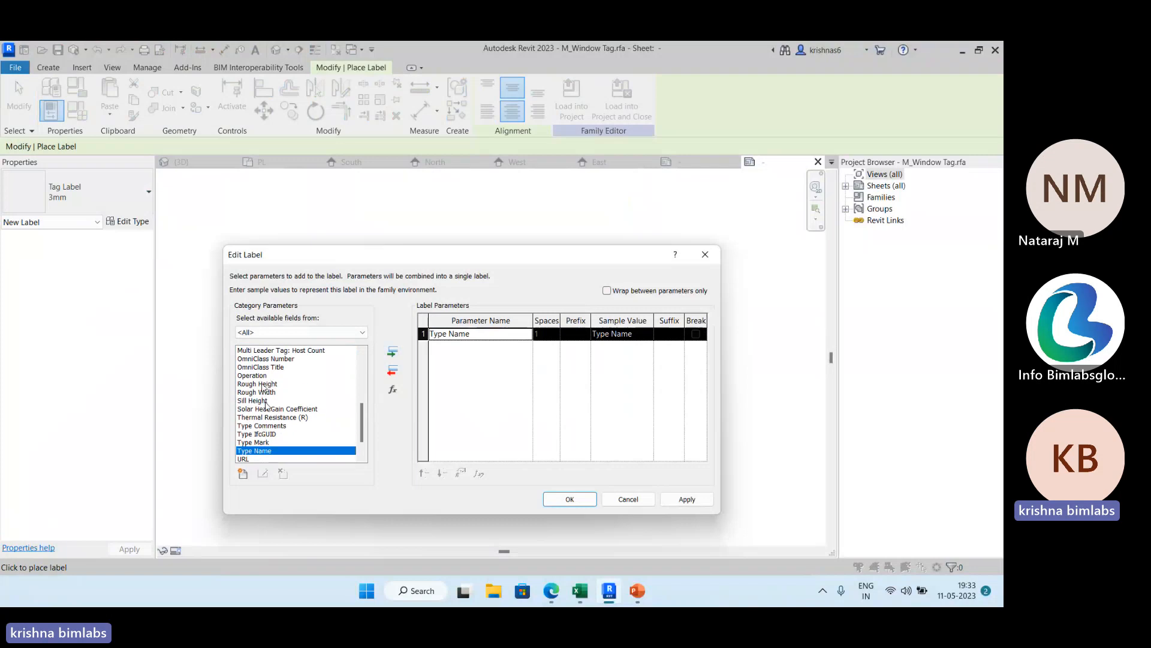
pyautogui.scroll(4, 267, 384)
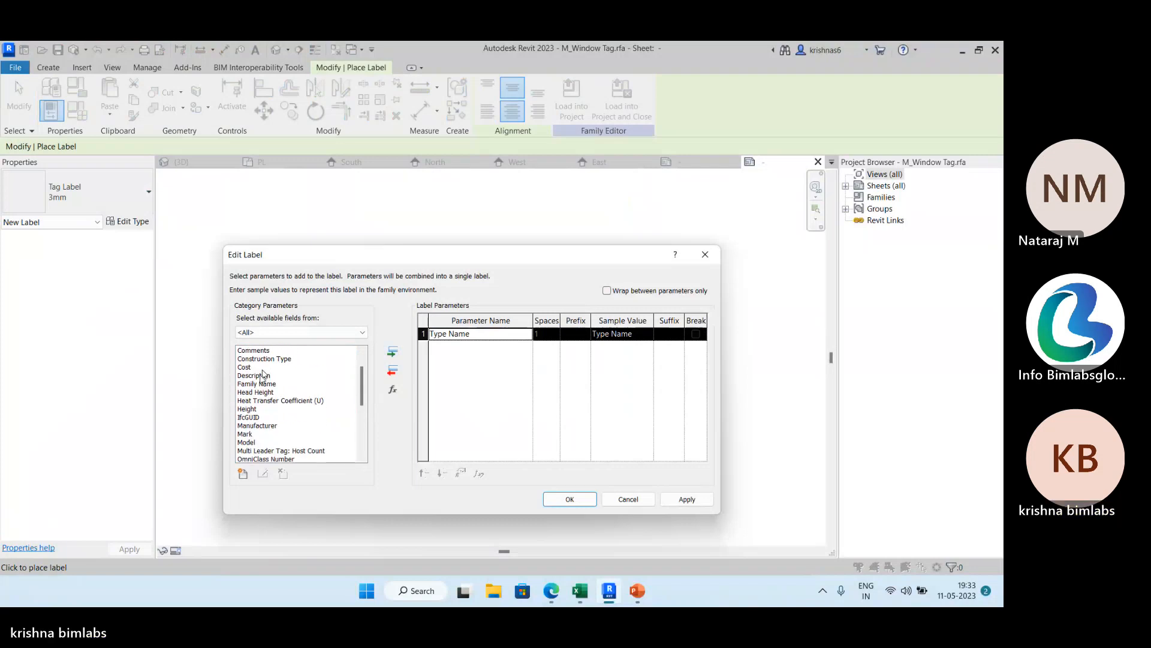
pyautogui.click(257, 410)
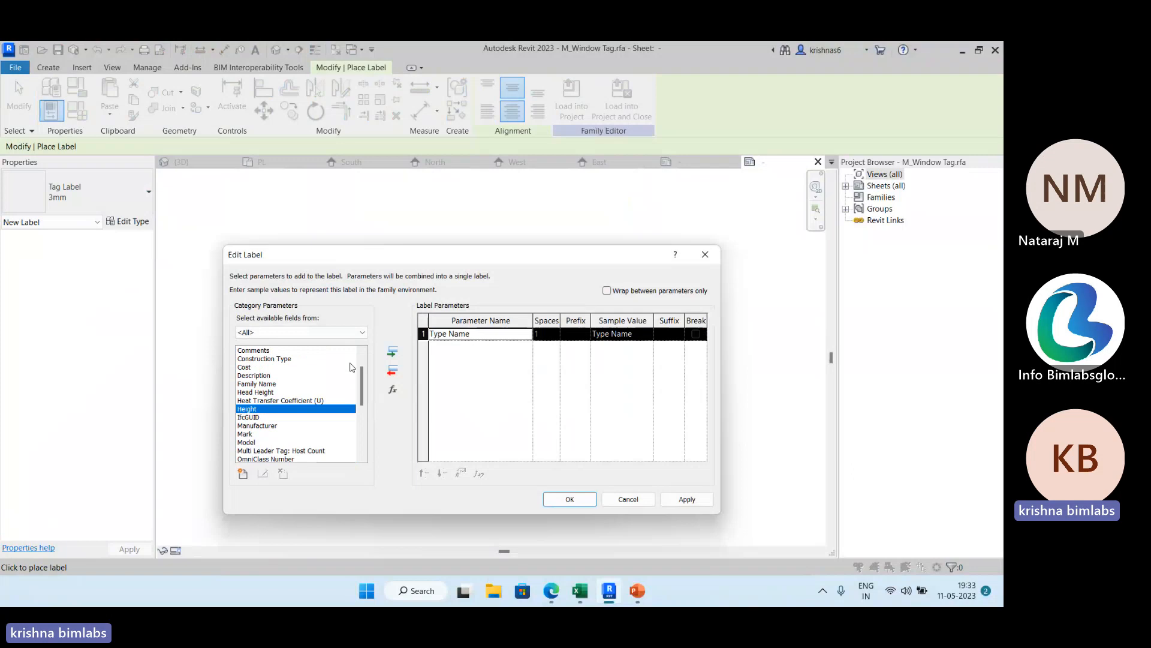
pyautogui.click(392, 351)
pyautogui.scroll(-2, 305, 418)
pyautogui.scroll(-4, 306, 418)
pyautogui.click(259, 450)
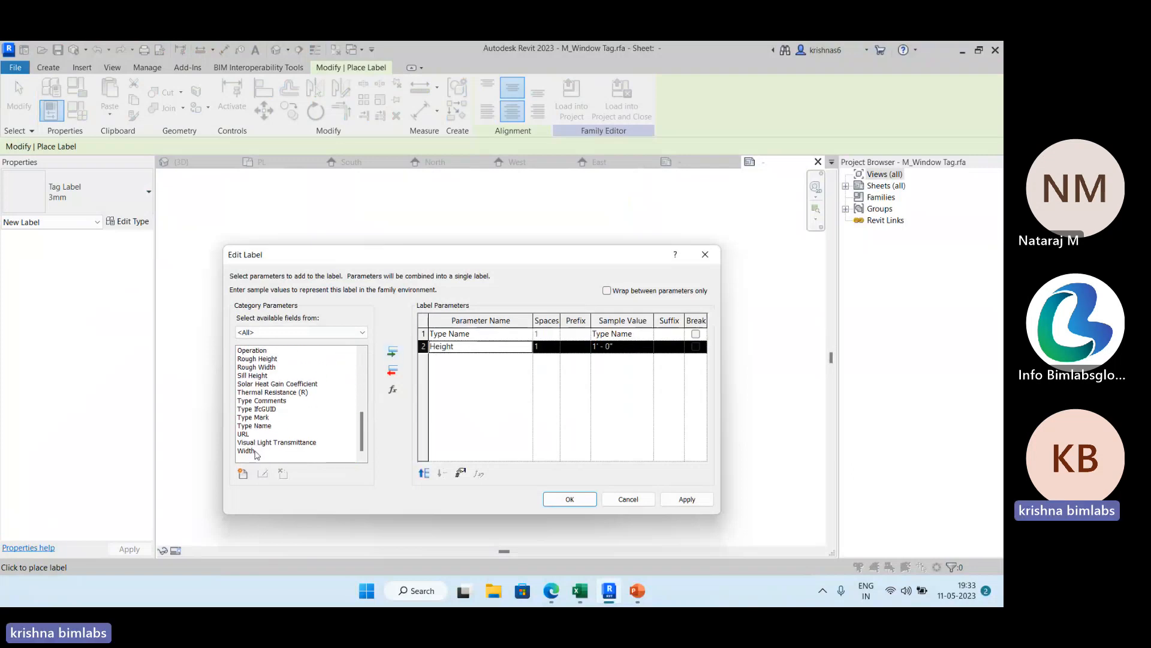
pyautogui.click(397, 352)
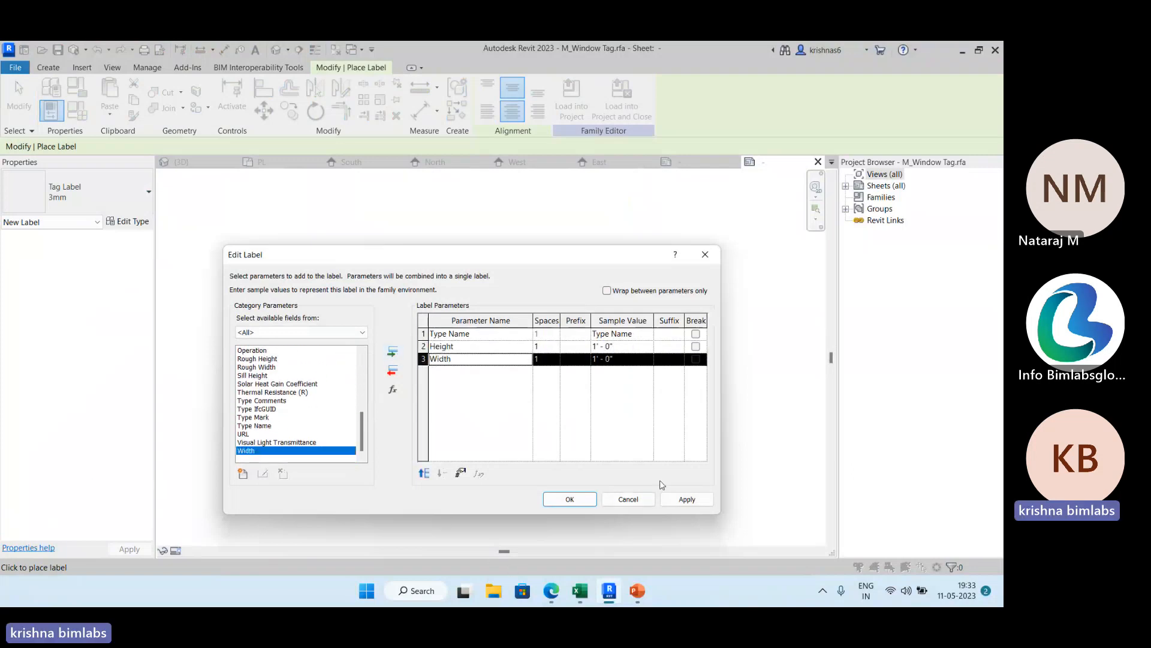
pyautogui.click(676, 500)
pyautogui.click(569, 499)
# Edit the window tag label to break the line after Type Name and give Height the suffix X.
pyautogui.scroll(-4, 547, 442)
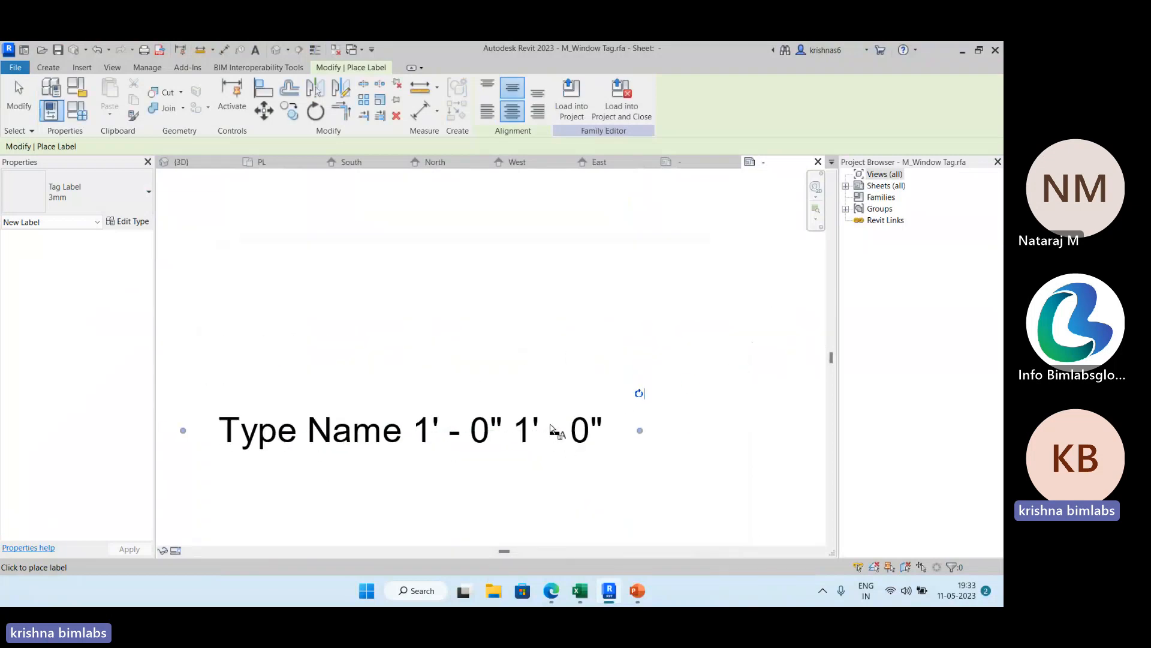
pyautogui.press('Escape')
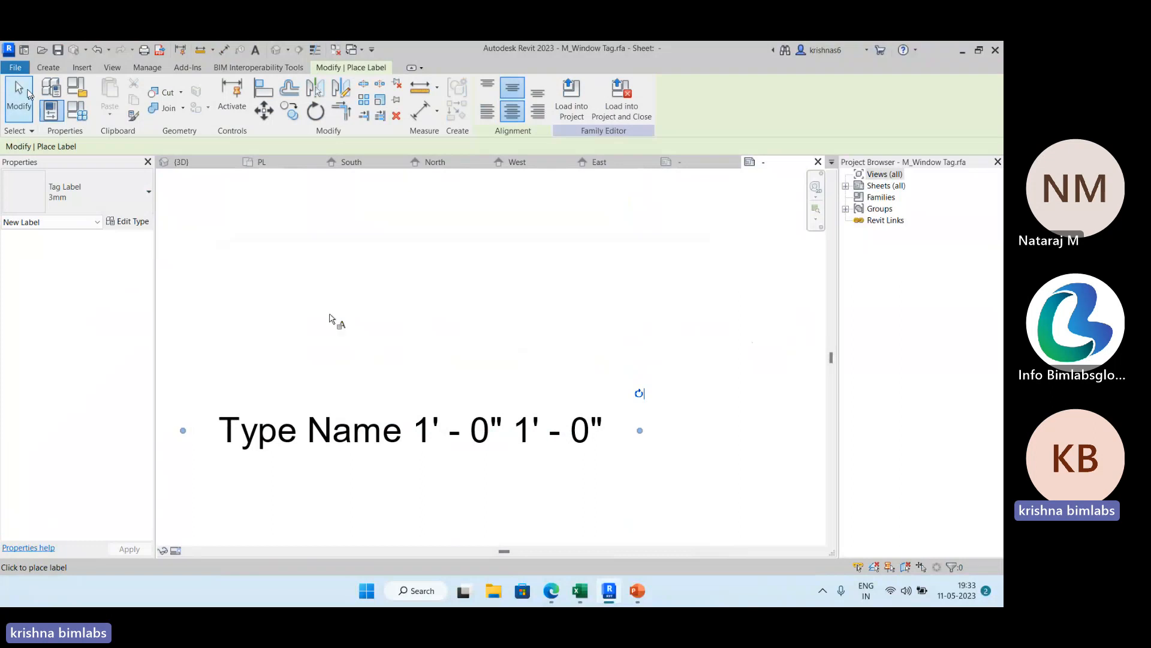
pyautogui.click(487, 96)
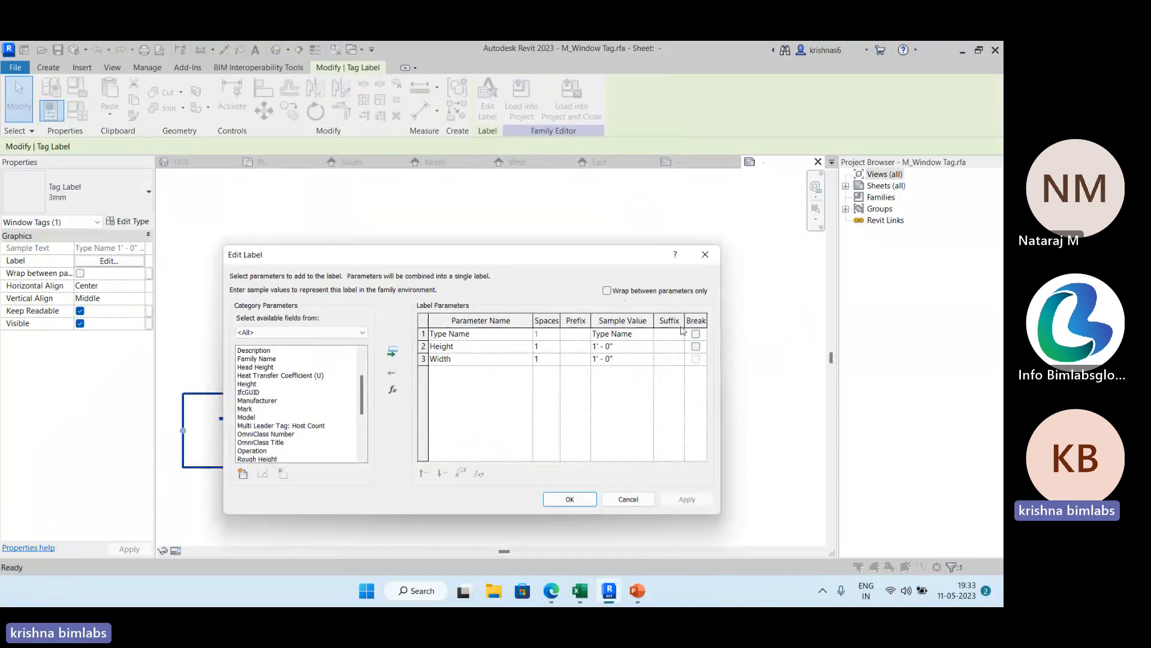
pyautogui.click(695, 334)
pyautogui.click(670, 347)
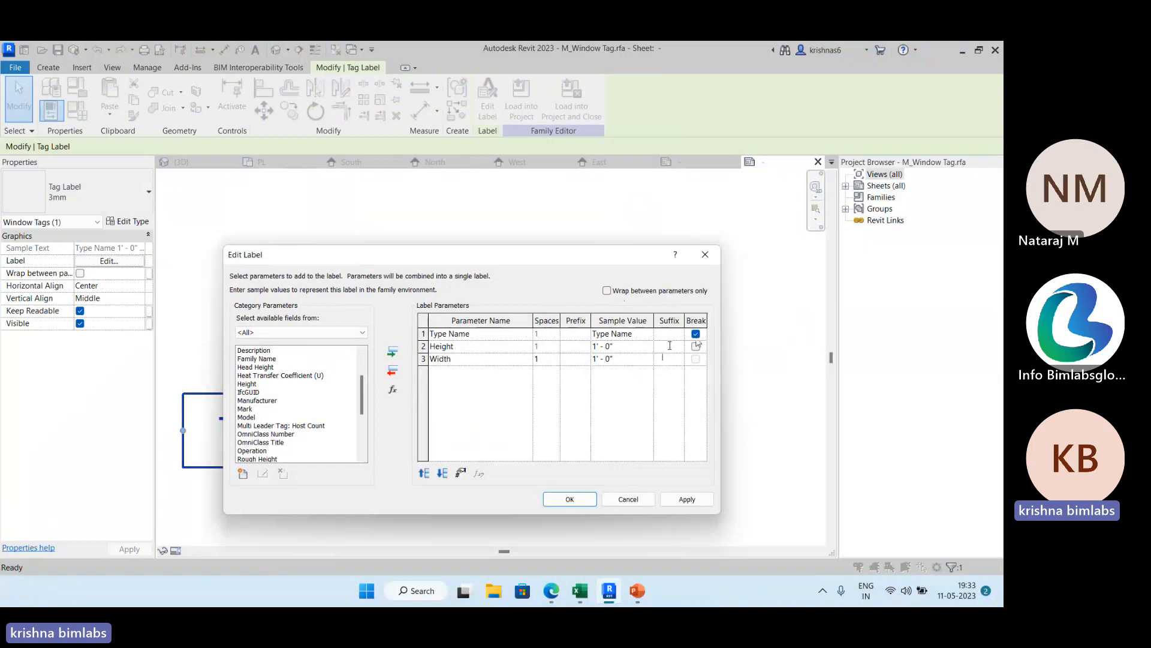
pyautogui.write('X')
pyautogui.click(676, 504)
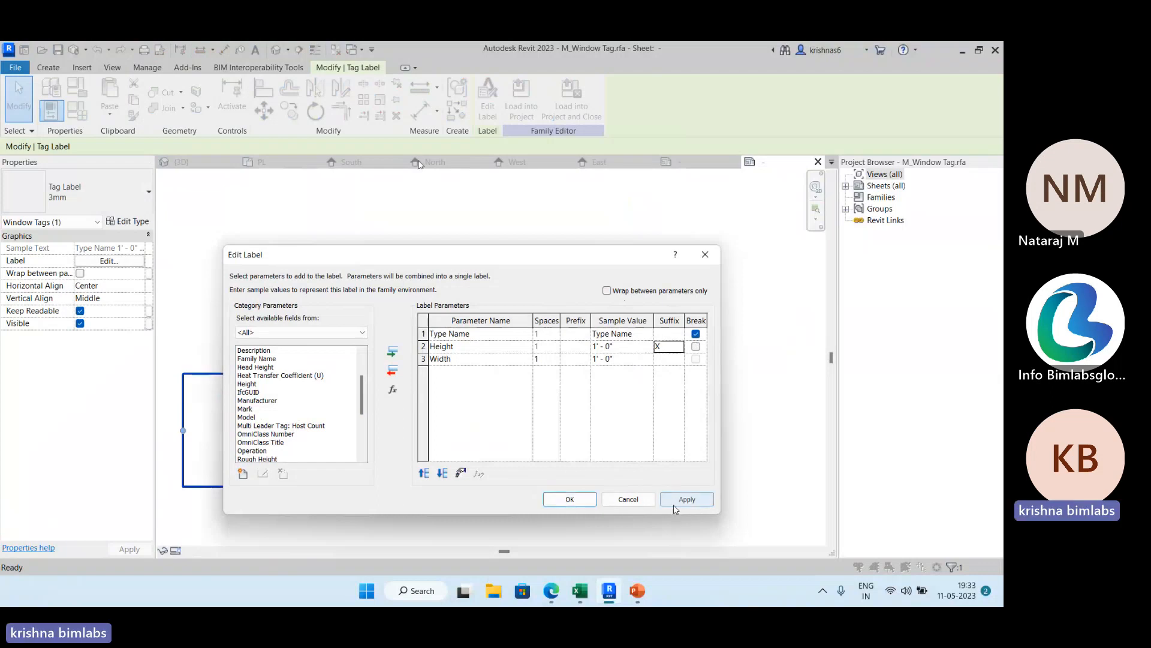
pyautogui.click(581, 500)
pyautogui.click(719, 408)
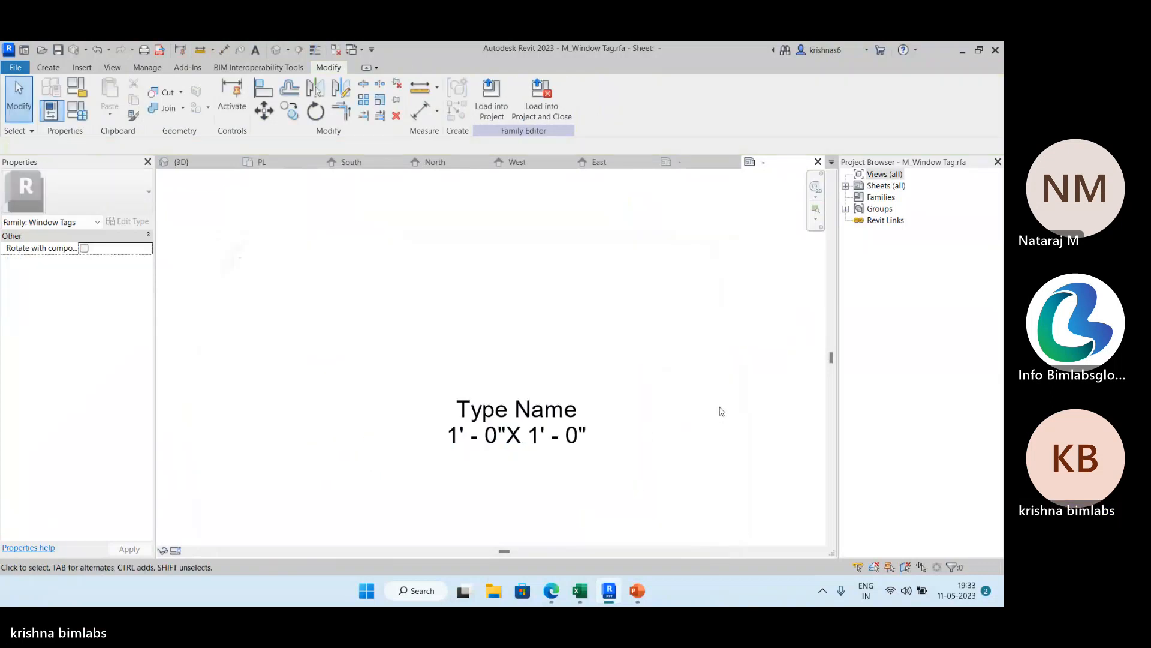
# Review the type properties of the window tag's 3mm label.
pyautogui.scroll(-1, 722, 411)
pyautogui.moveTo(707, 404); pyautogui.dragTo(682, 362, button='middle')
pyautogui.click(538, 393)
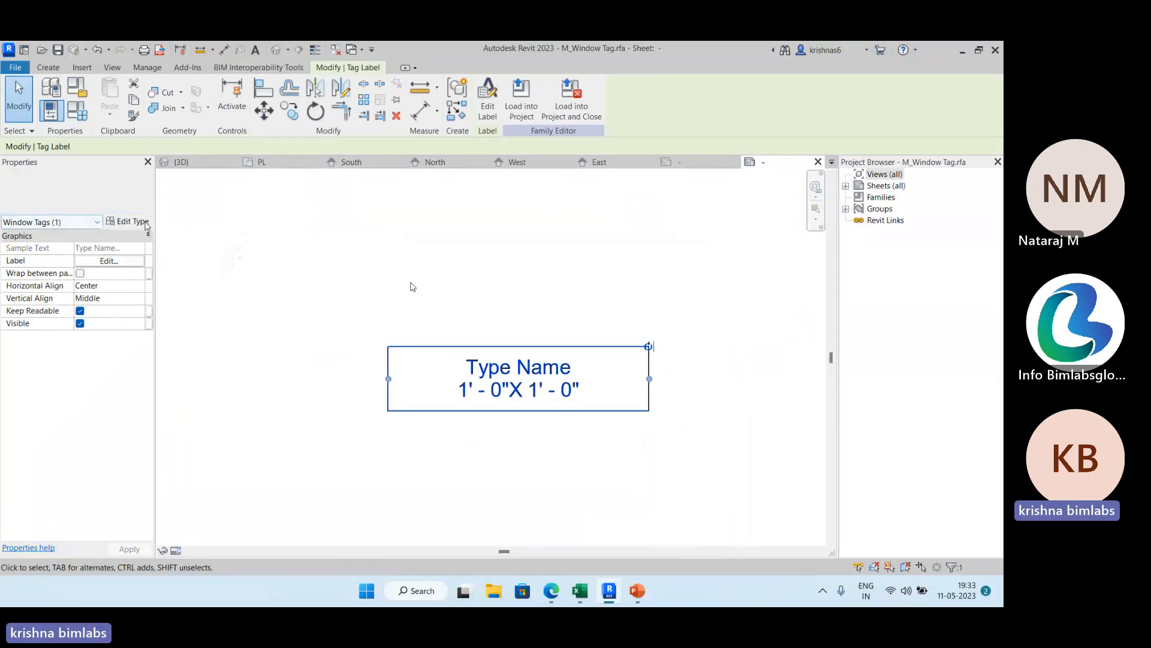
pyautogui.click(144, 223)
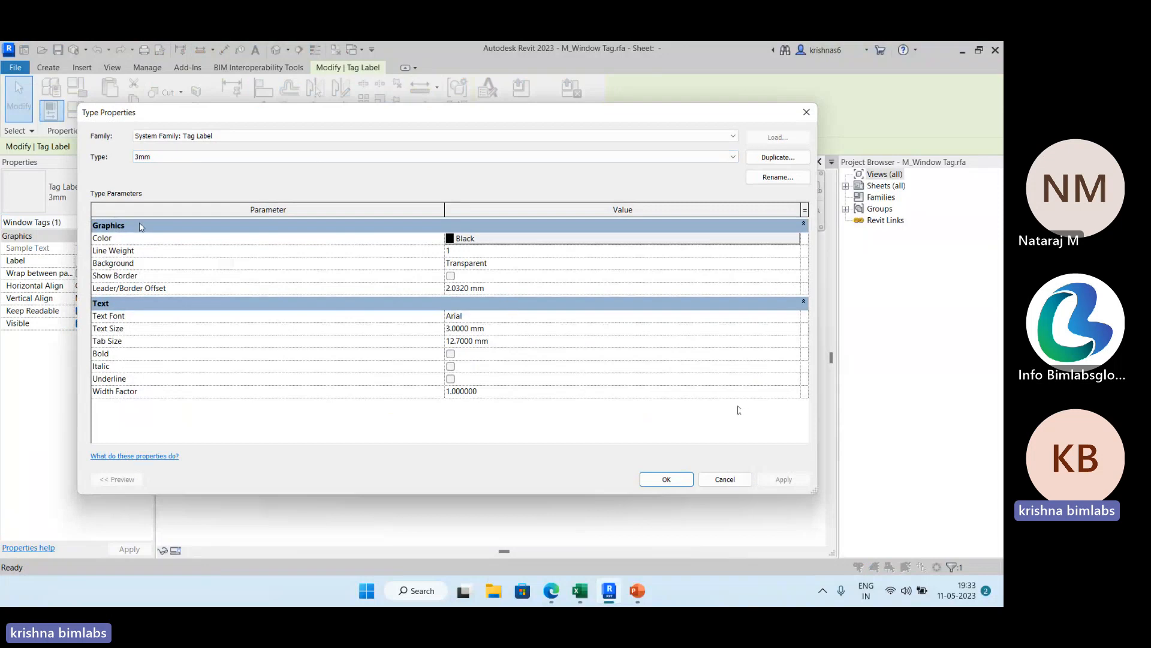
pyautogui.click(670, 478)
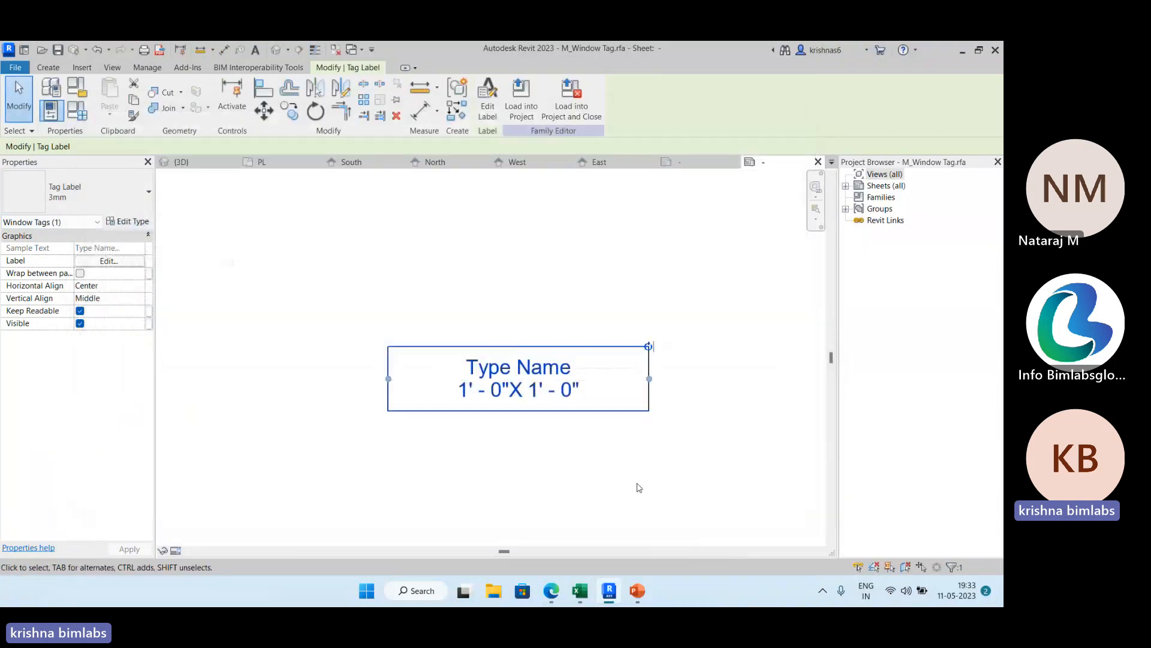
# Load the edited window tag family into FDP.rvt, overwriting the existing version.
pyautogui.click(525, 111)
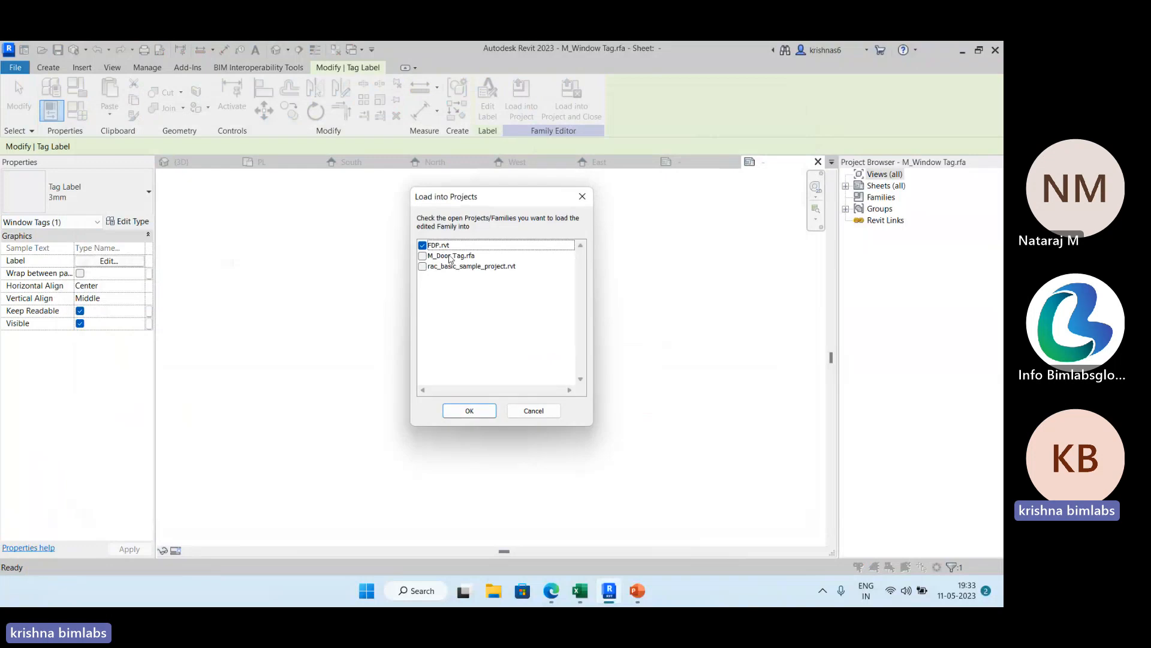
pyautogui.click(470, 410)
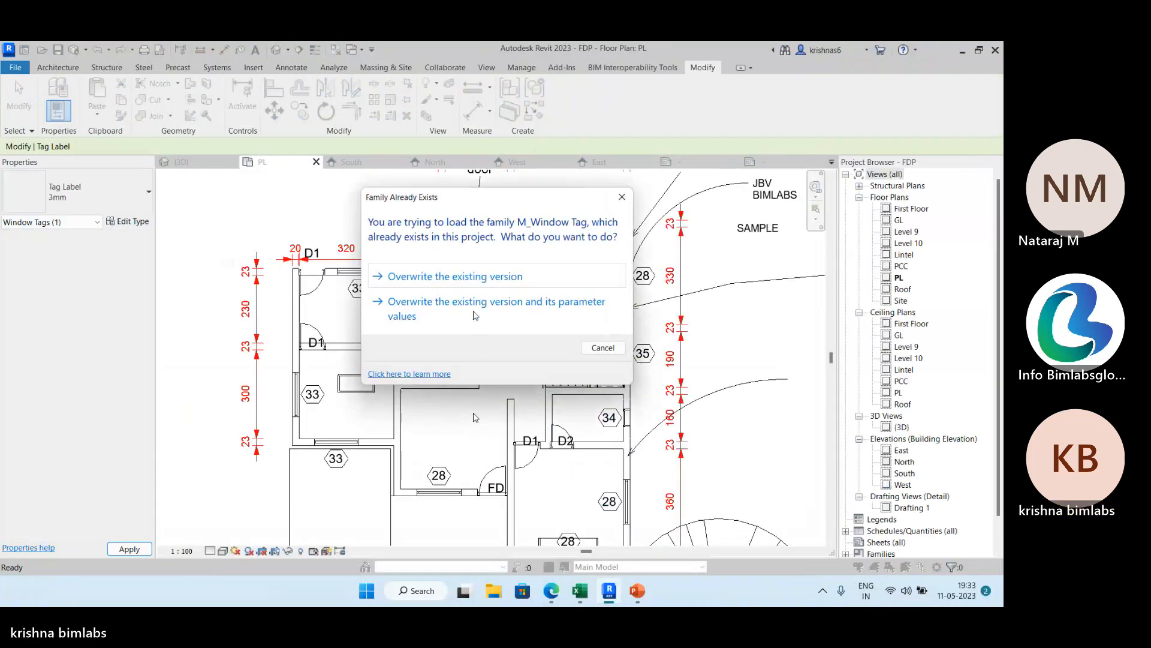
pyautogui.click(474, 280)
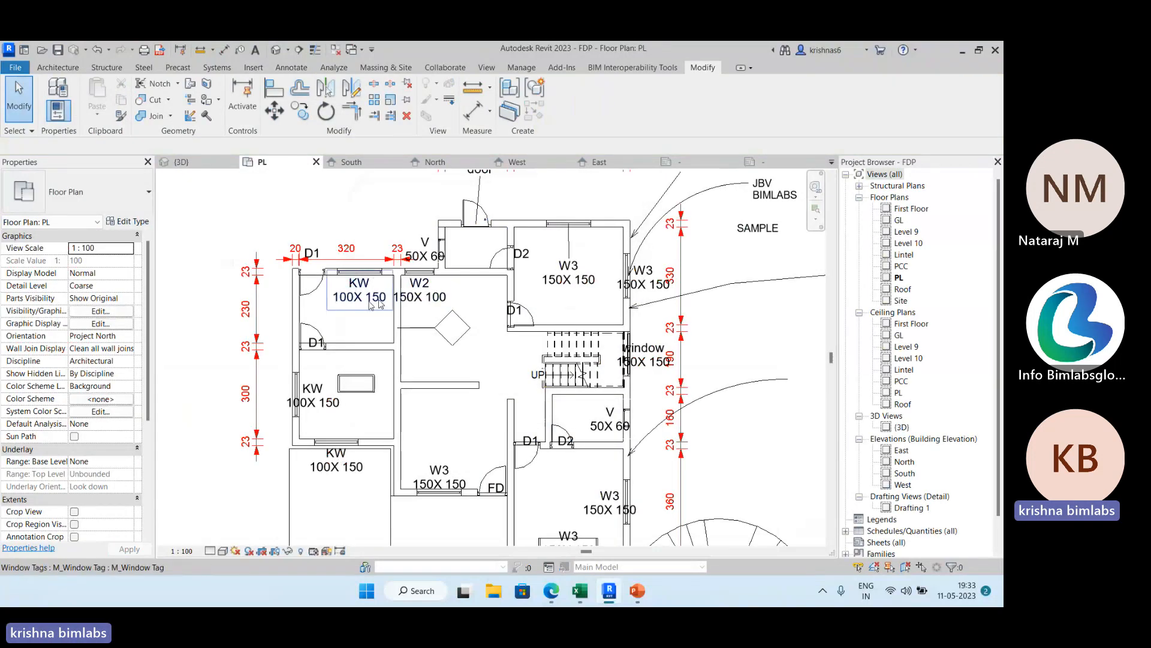
# Move the upper-right room's W3 tag above the top wall and shift the staircase window's tag slightly right, away from the wall.
pyautogui.click(420, 271)
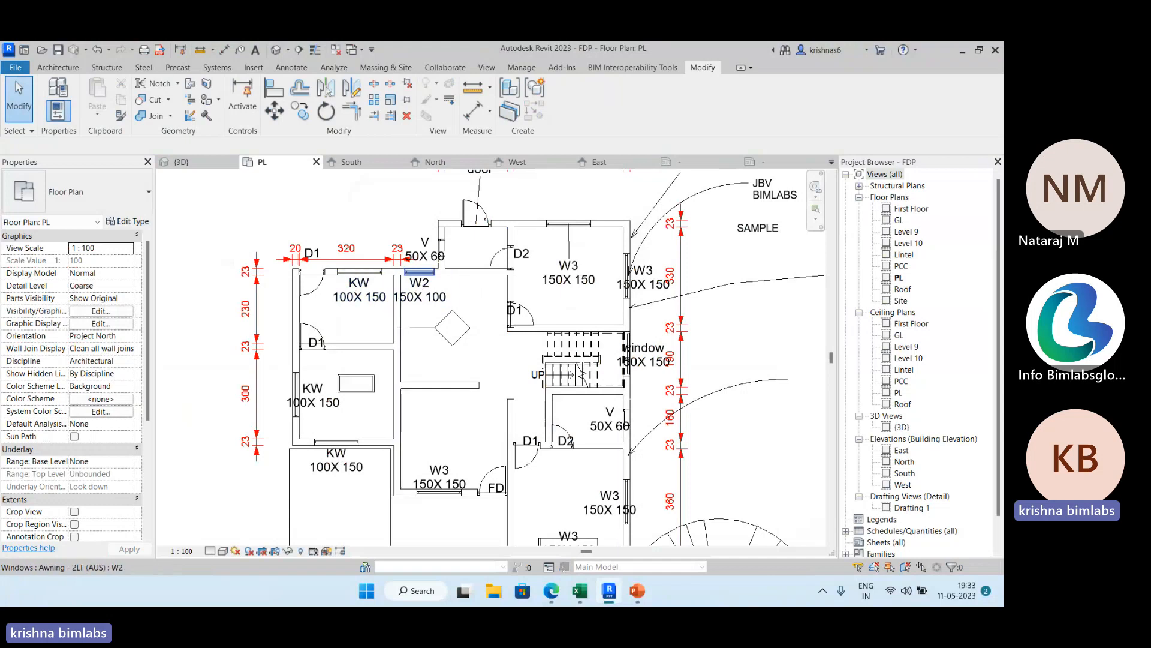
pyautogui.click(570, 276)
pyautogui.moveTo(569, 276); pyautogui.dragTo(571, 203)
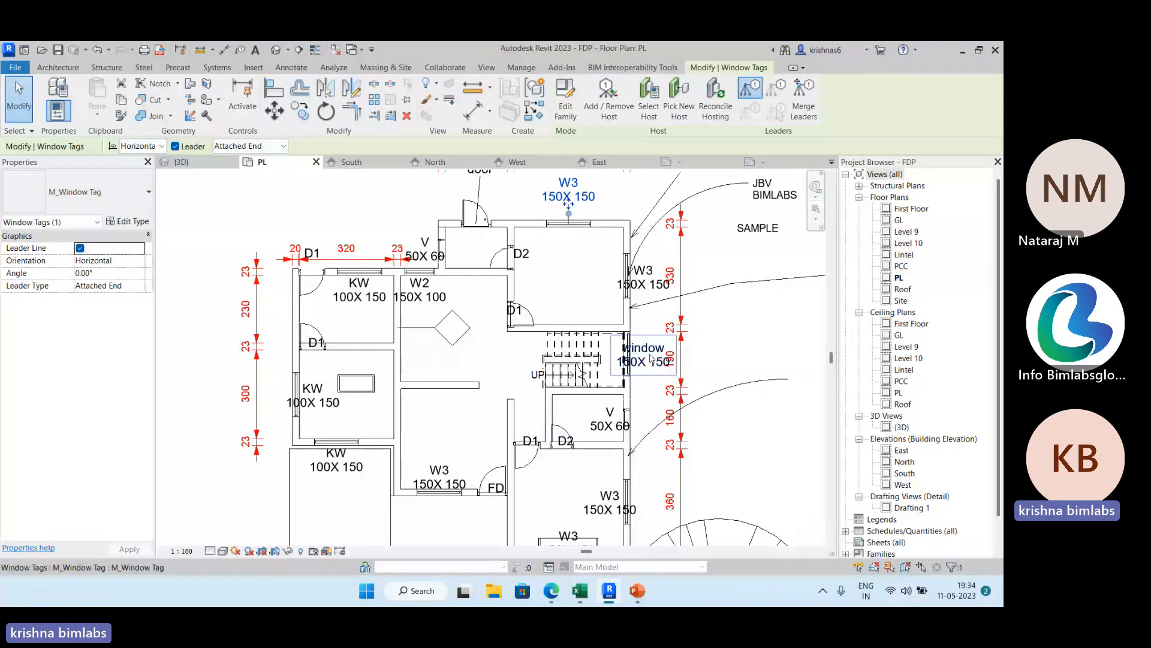
pyautogui.moveTo(651, 358); pyautogui.dragTo(663, 358)
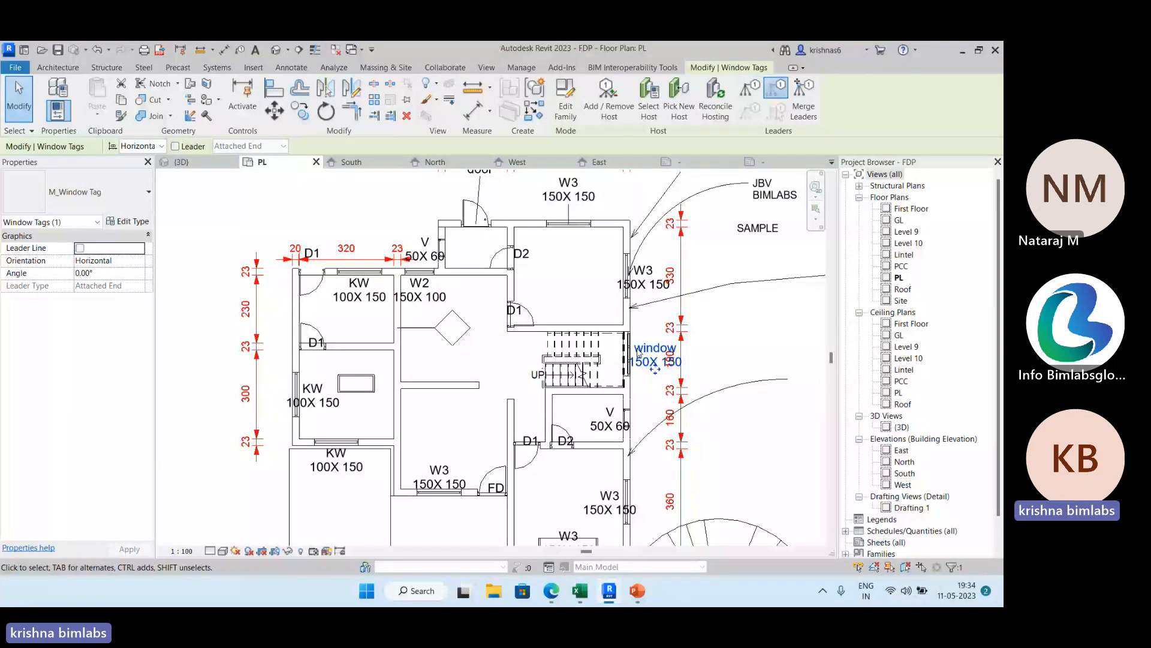
# Move the W3 tag of the upper-right room's east window slightly right, clear of the wall.
pyautogui.moveTo(644, 277); pyautogui.dragTo(652, 277)
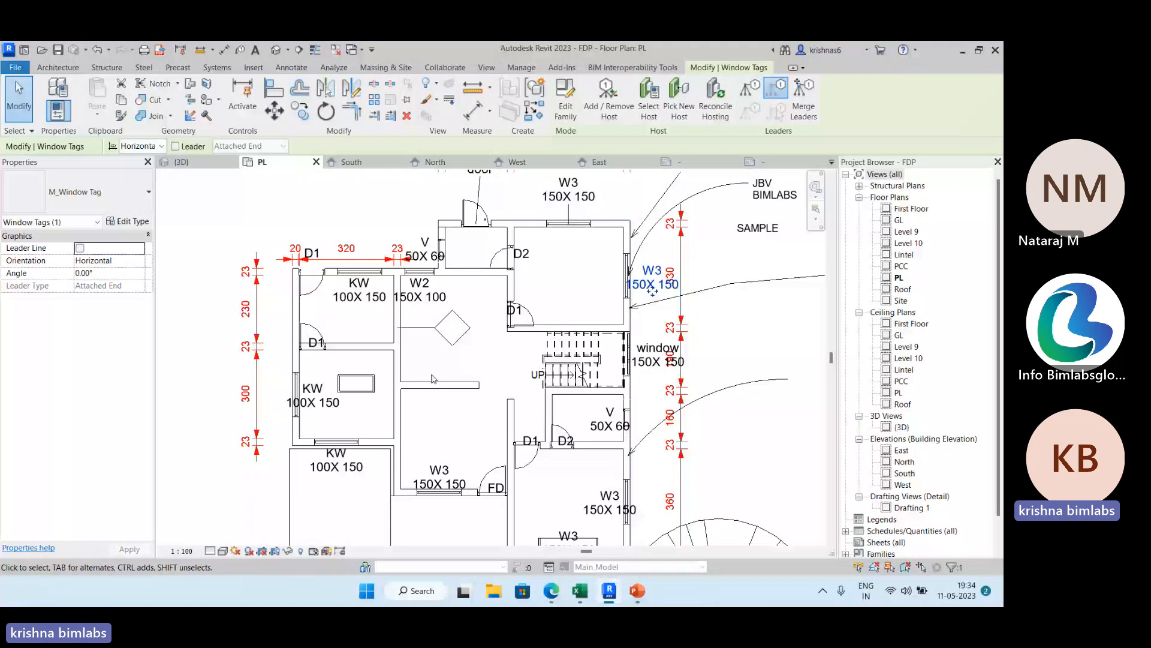
pyautogui.scroll(-2, 433, 379)
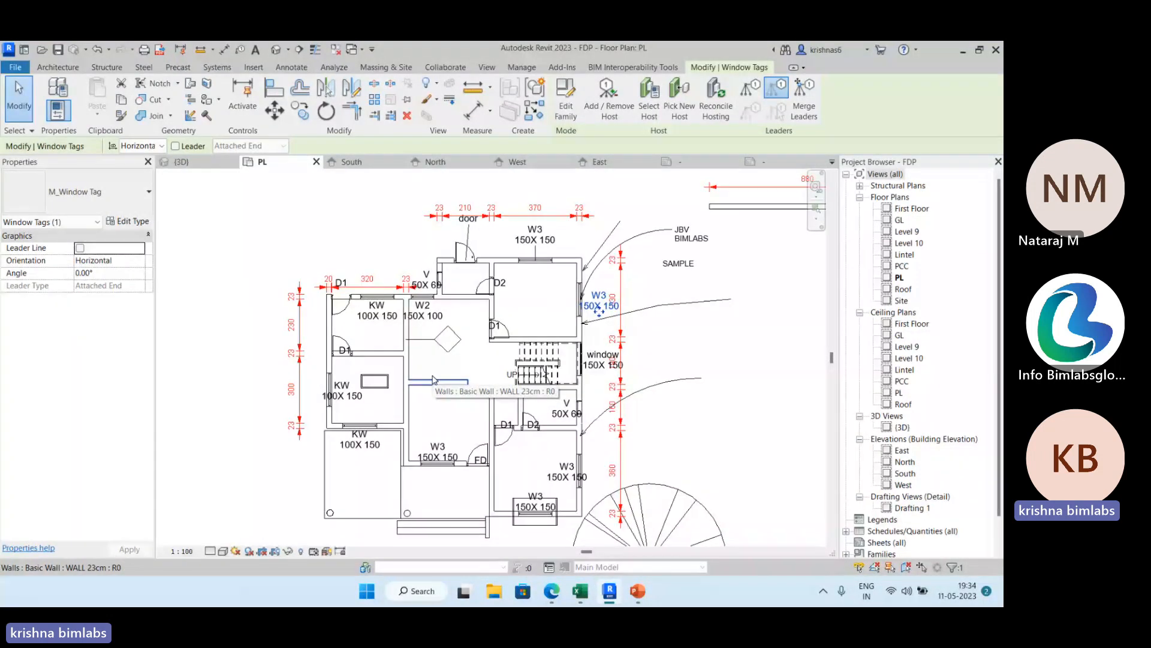
# Create a new family from the Metric Window Tag template in the Annotations template folder.
pyautogui.click(15, 67)
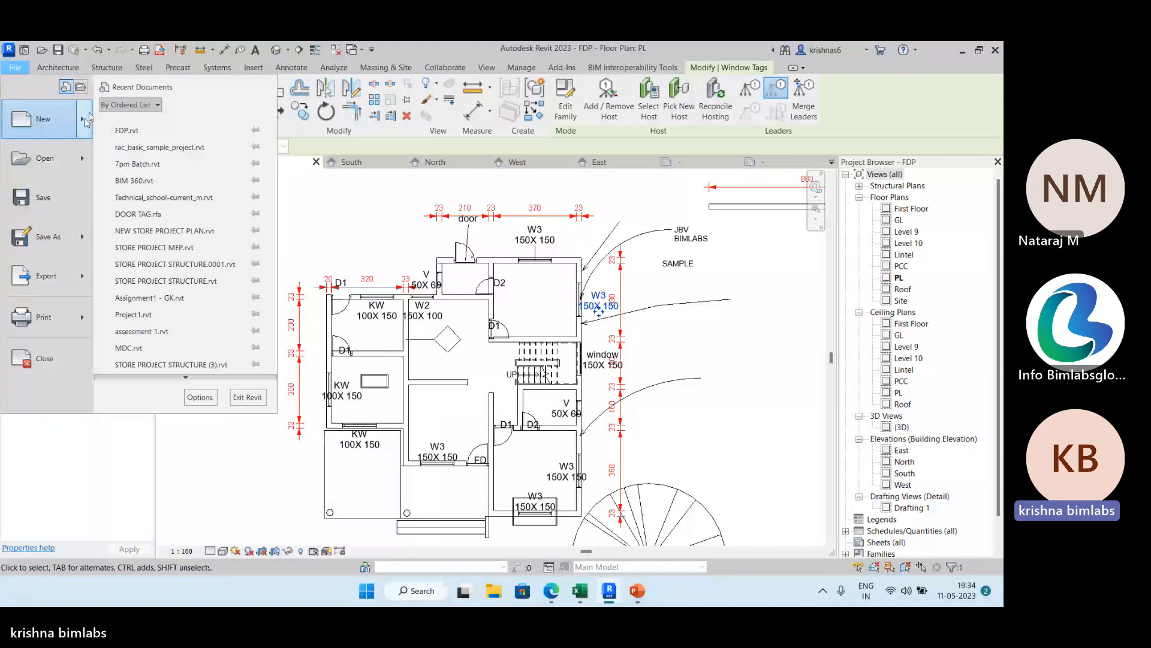
pyautogui.click(150, 166)
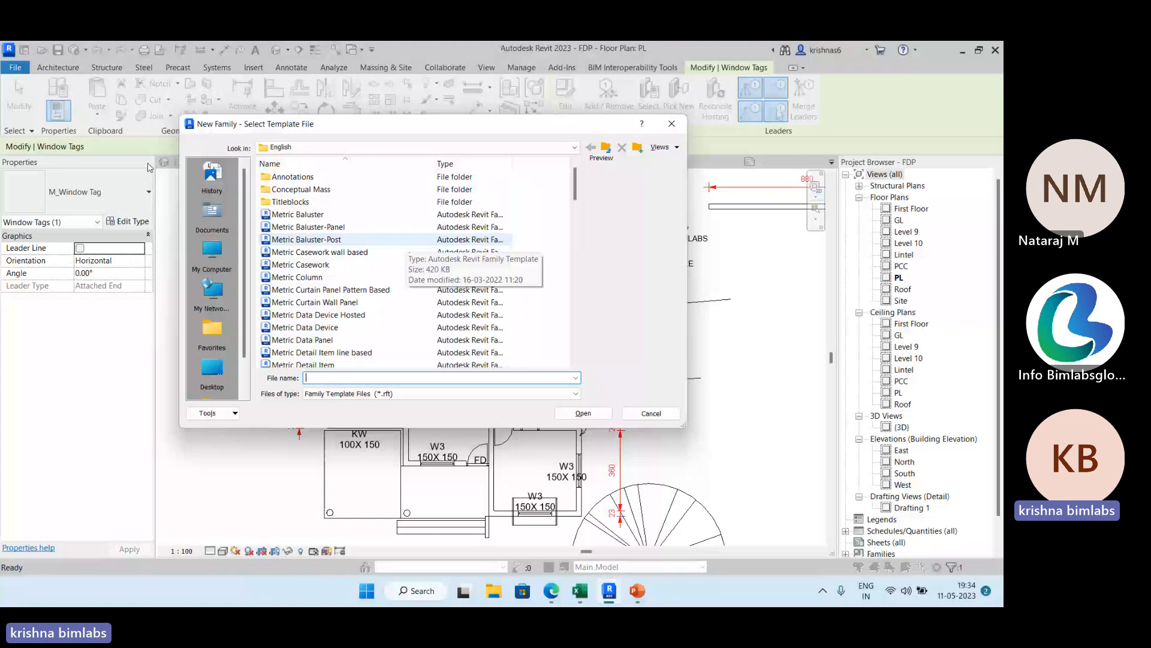
pyautogui.scroll(-1, 380, 176)
pyautogui.scroll(-6, 339, 324)
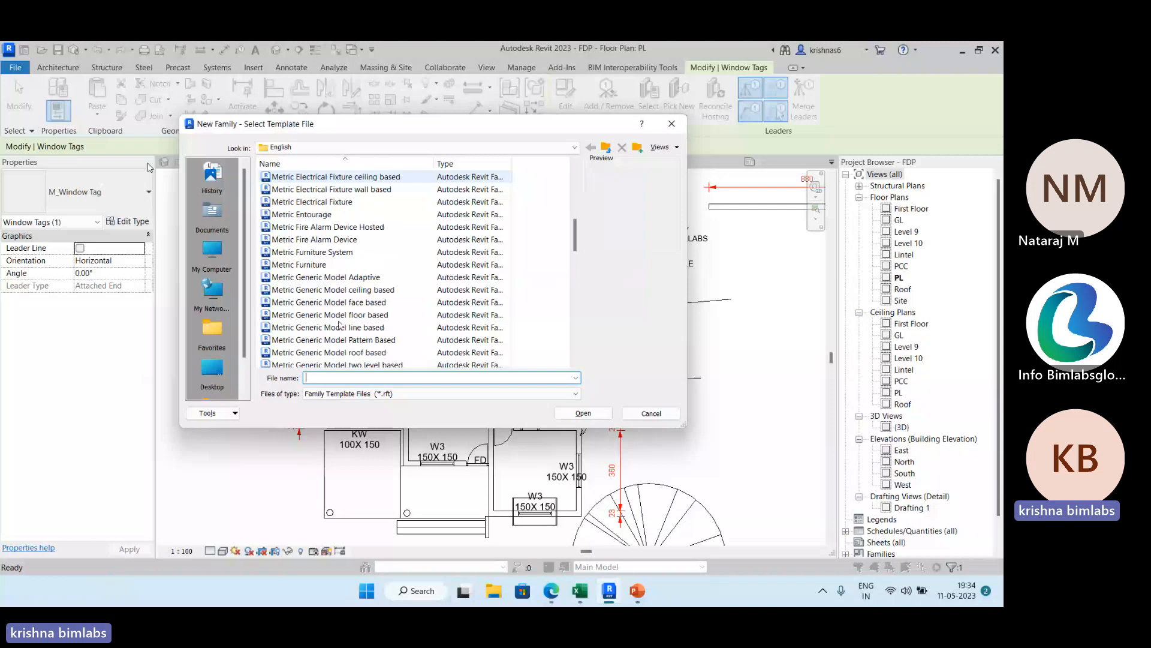
pyautogui.scroll(5, 339, 325)
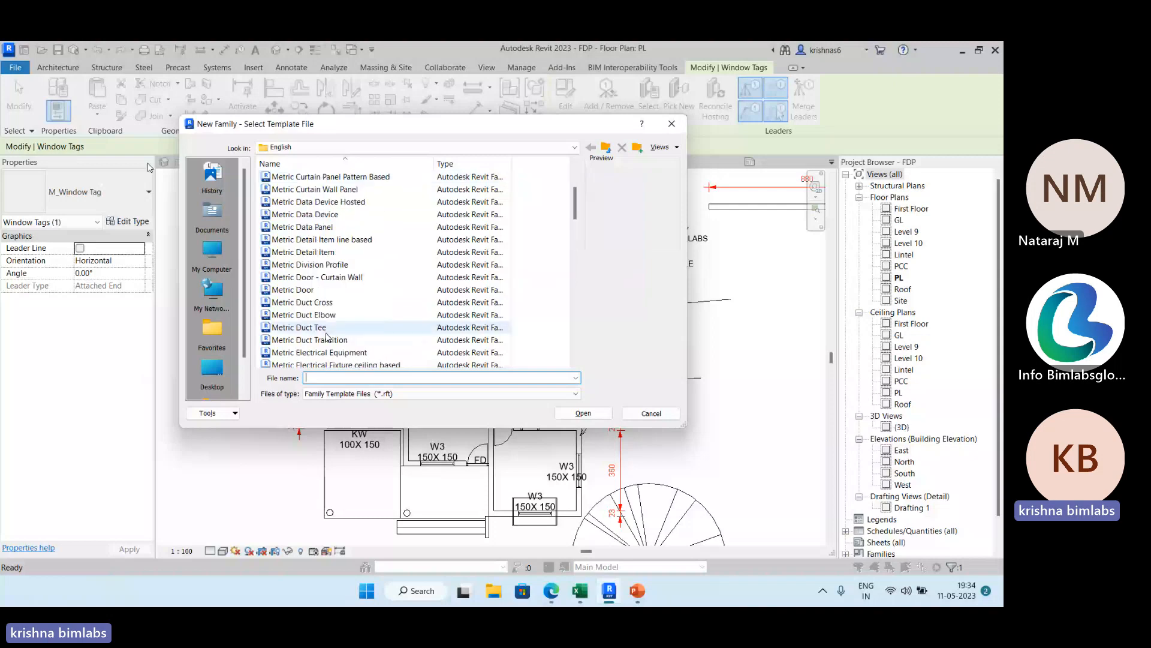
pyautogui.scroll(3, 327, 338)
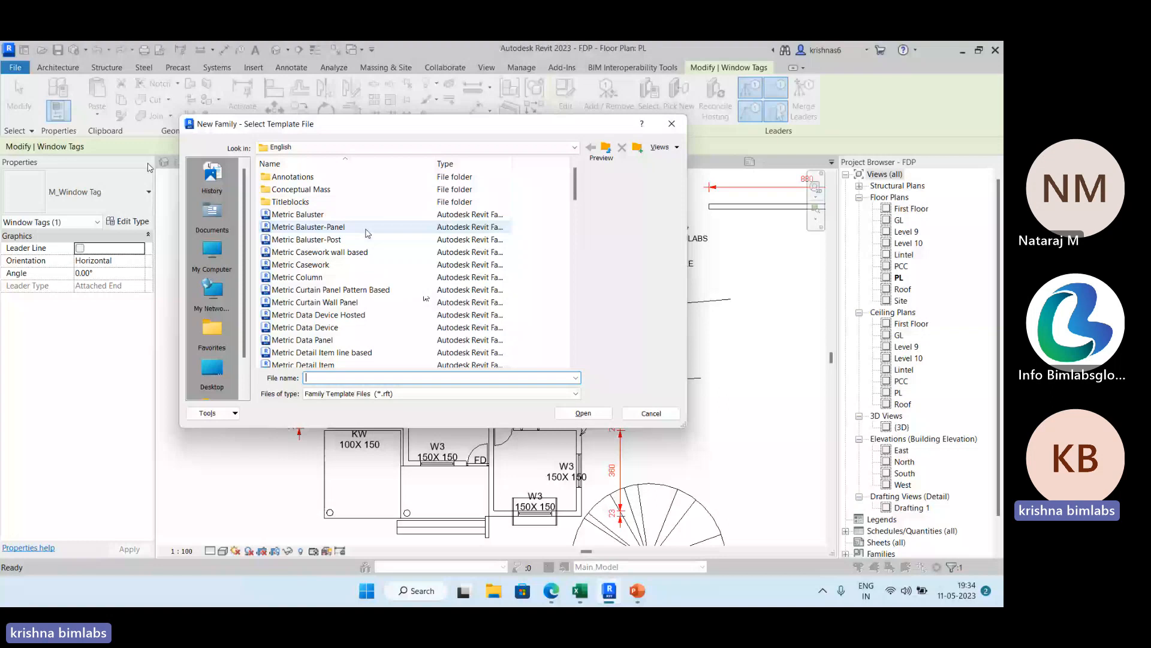
pyautogui.scroll(-10, 366, 219)
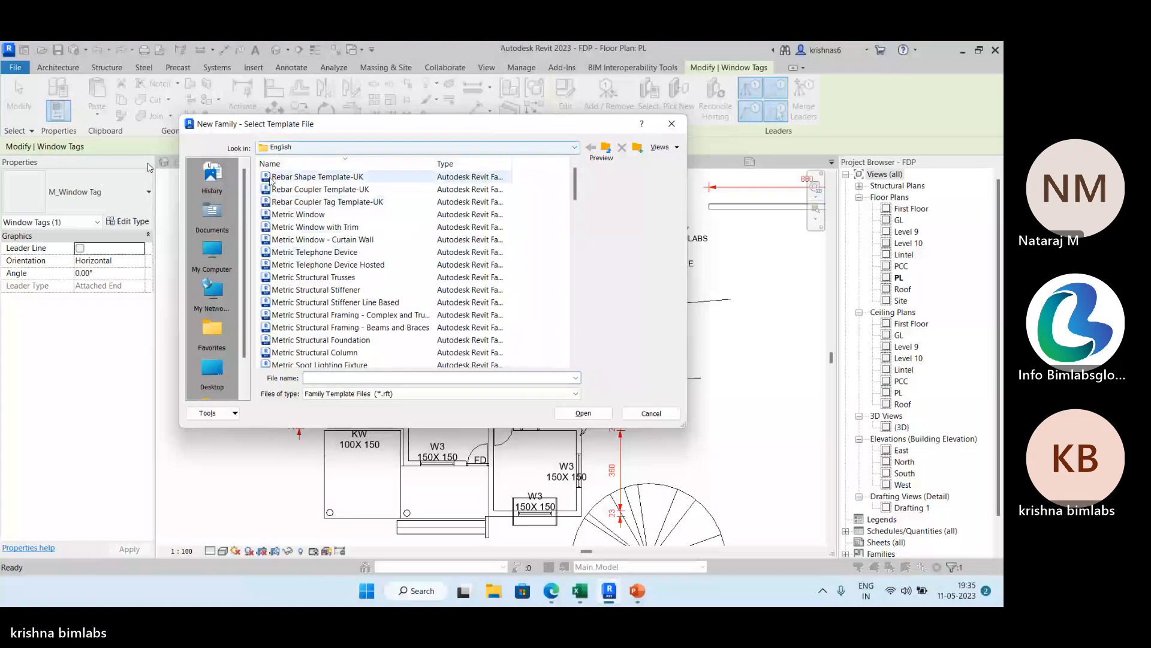
pyautogui.click(489, 148)
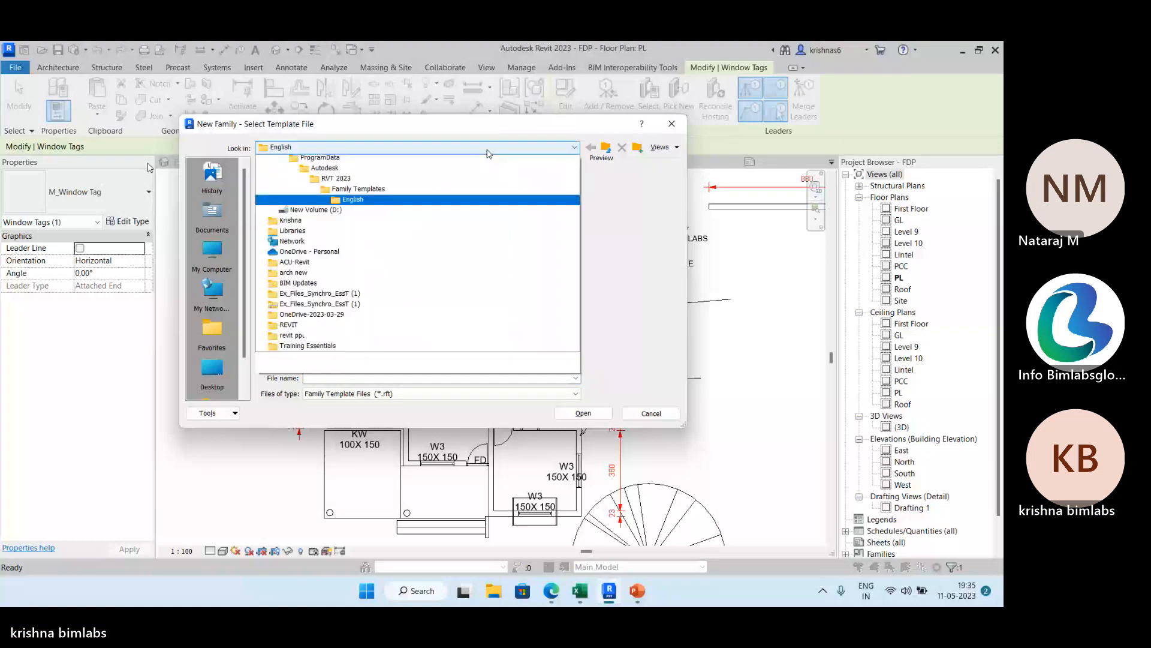
pyautogui.click(488, 153)
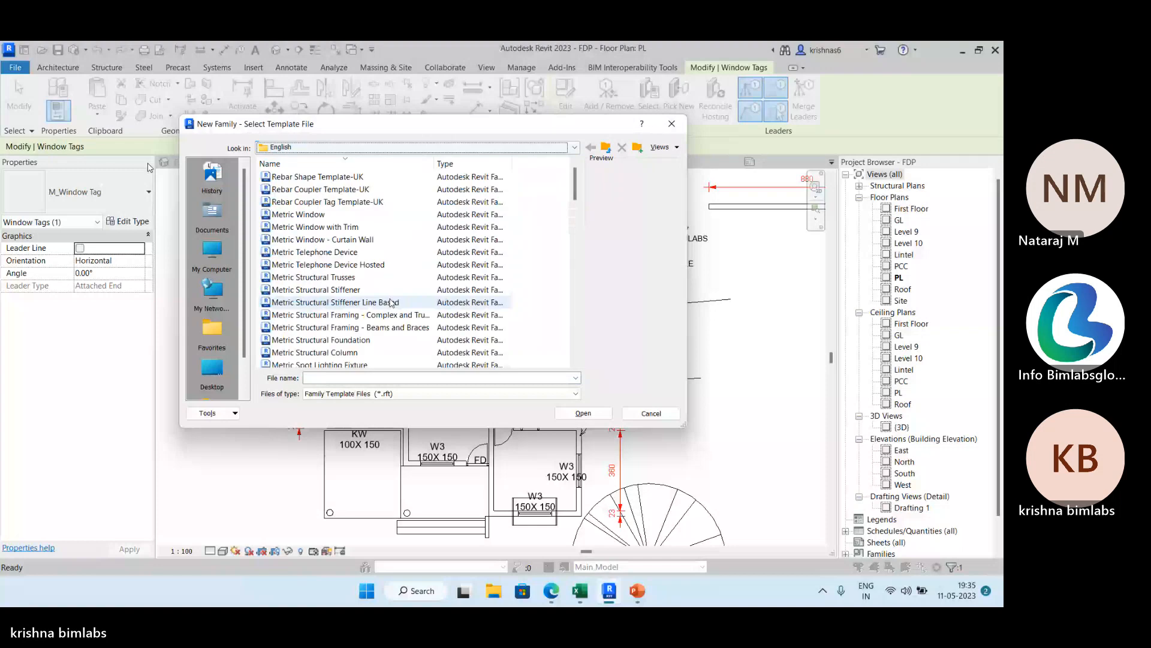
pyautogui.doubleClick(275, 236)
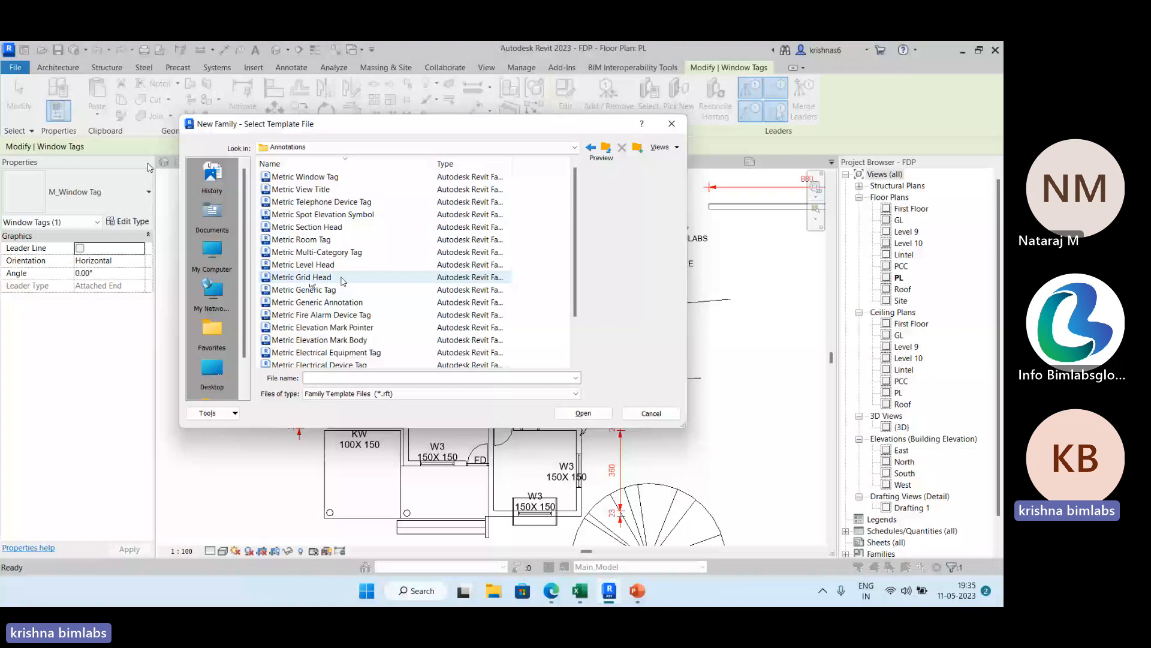
pyautogui.click(305, 176)
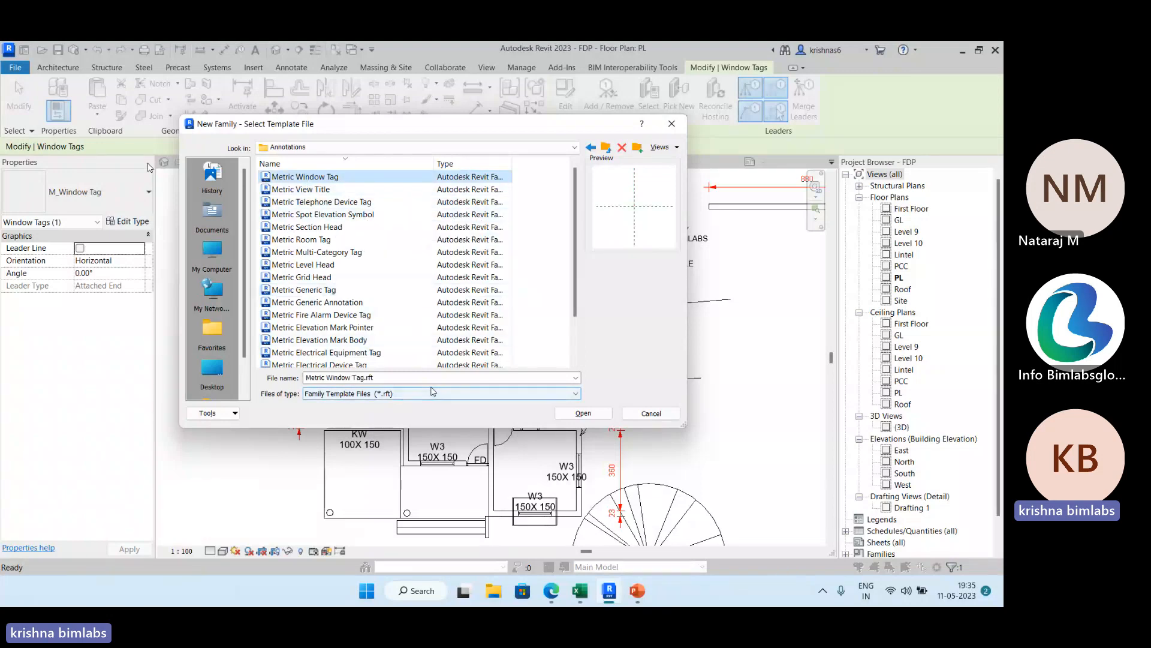
pyautogui.click(586, 414)
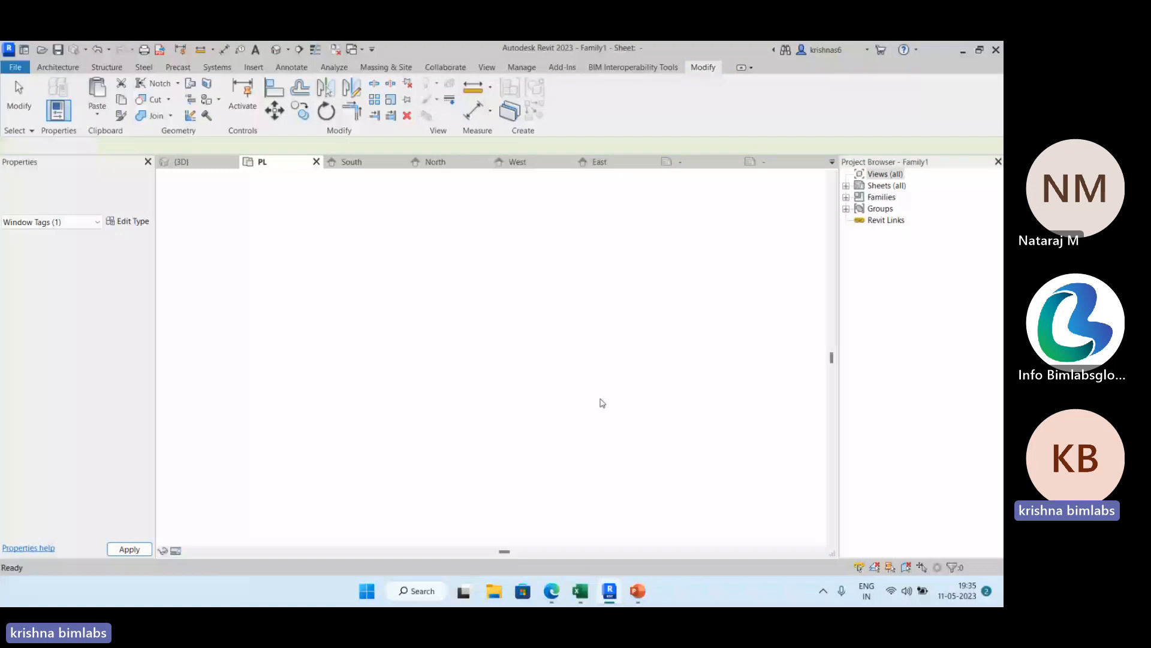
# Start a 3mm tag label near the reference plane intersection and review the category parameters available for it.
pyautogui.moveTo(468, 292); pyautogui.dragTo(402, 299, button='middle')
pyautogui.click(468, 93)
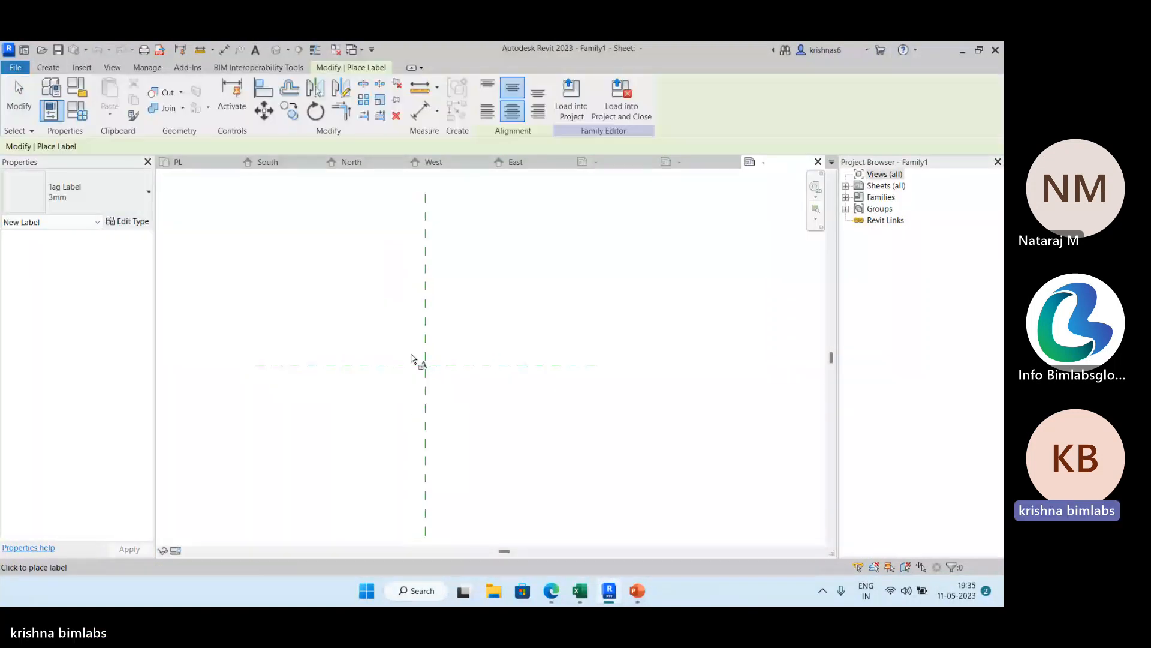
pyautogui.click(411, 358)
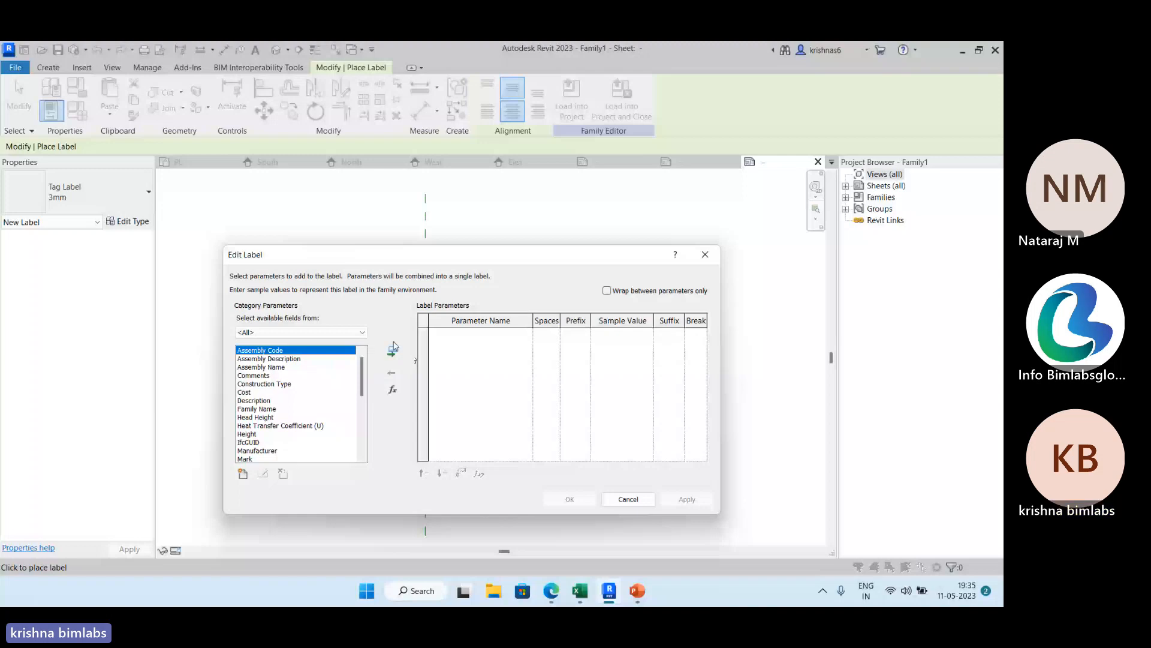
pyautogui.scroll(-11, 324, 395)
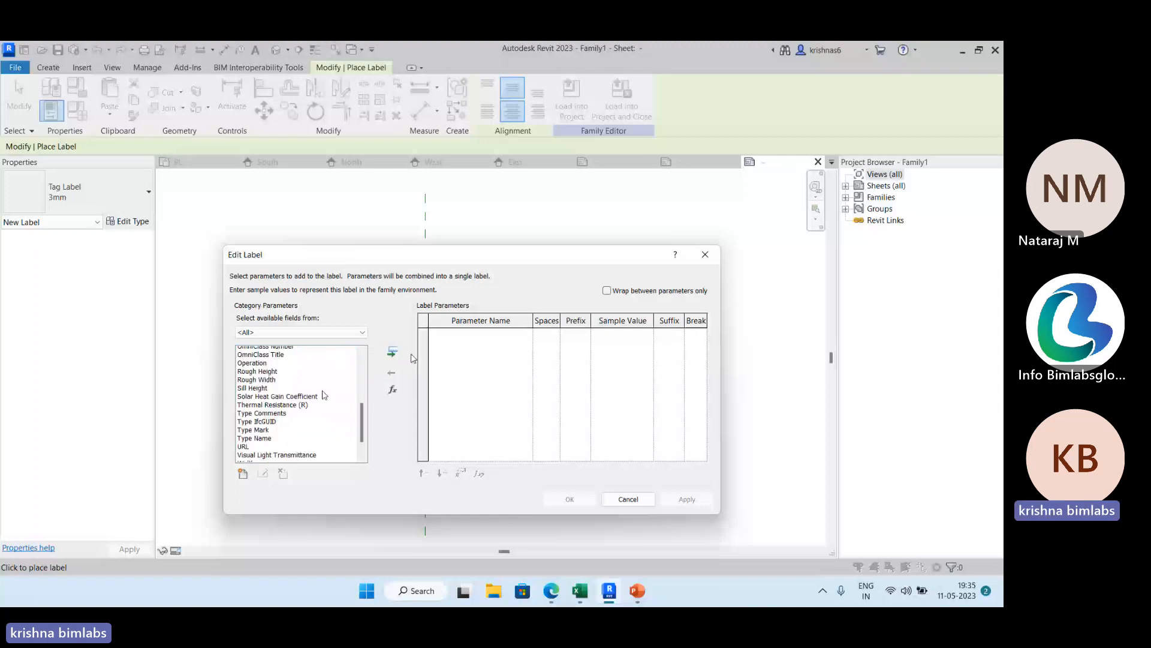
pyautogui.scroll(6, 323, 395)
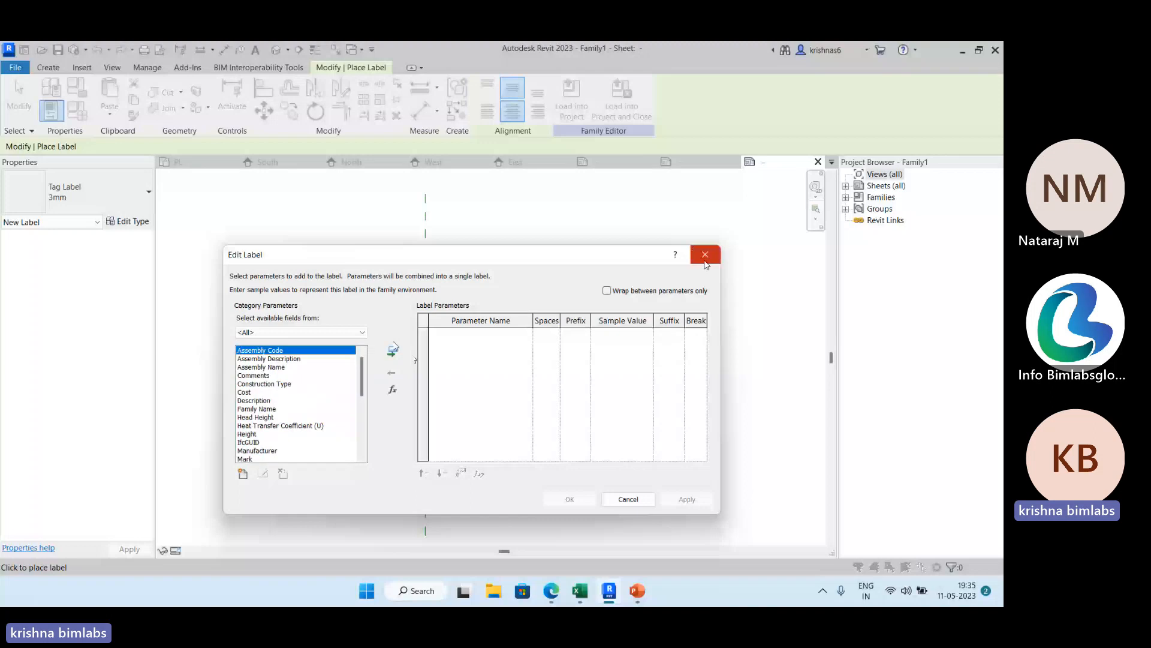
pyautogui.click(705, 254)
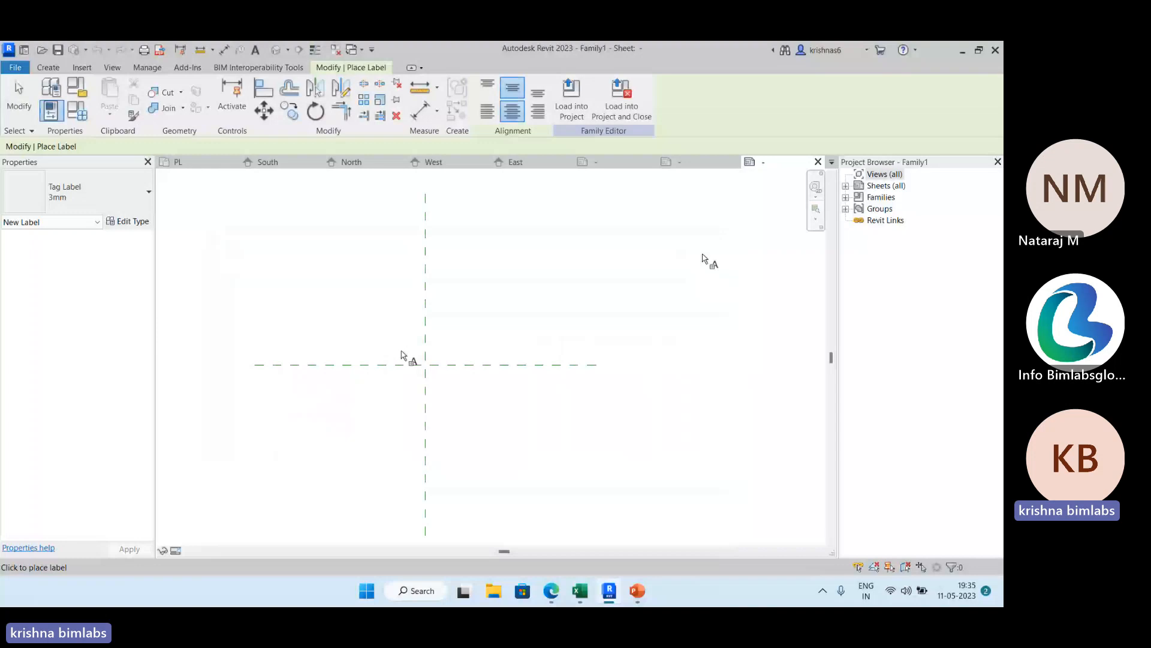
# Return from the new tag family to the PL floor plan of the FDP project.
pyautogui.click(15, 67)
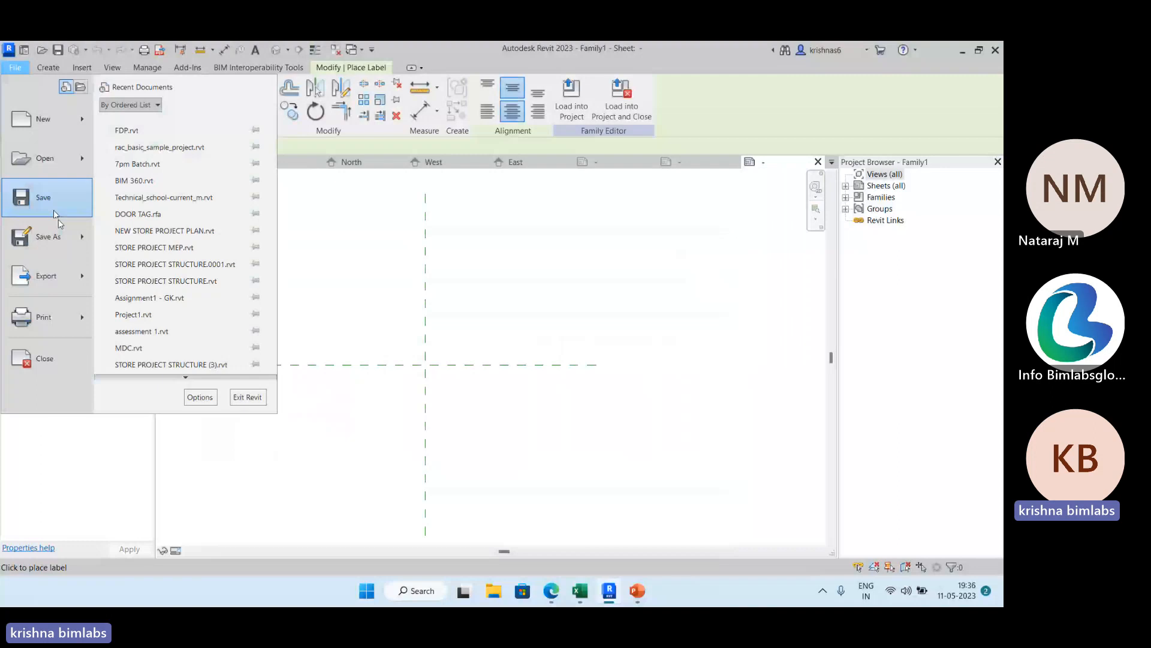
pyautogui.click(568, 119)
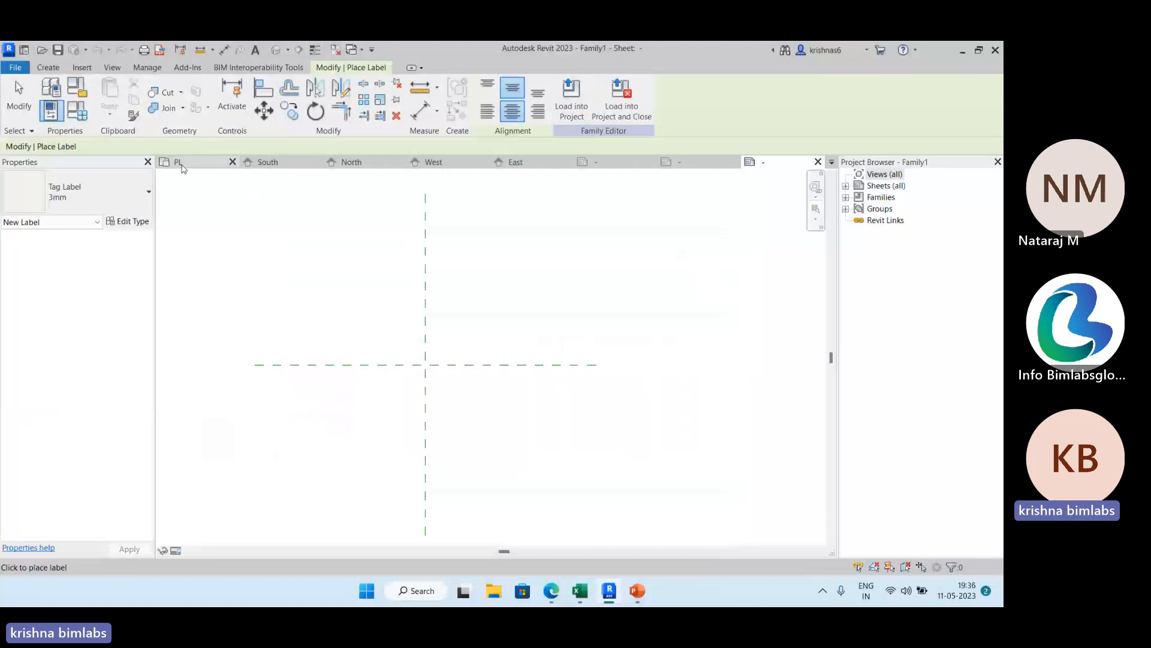
pyautogui.click(182, 163)
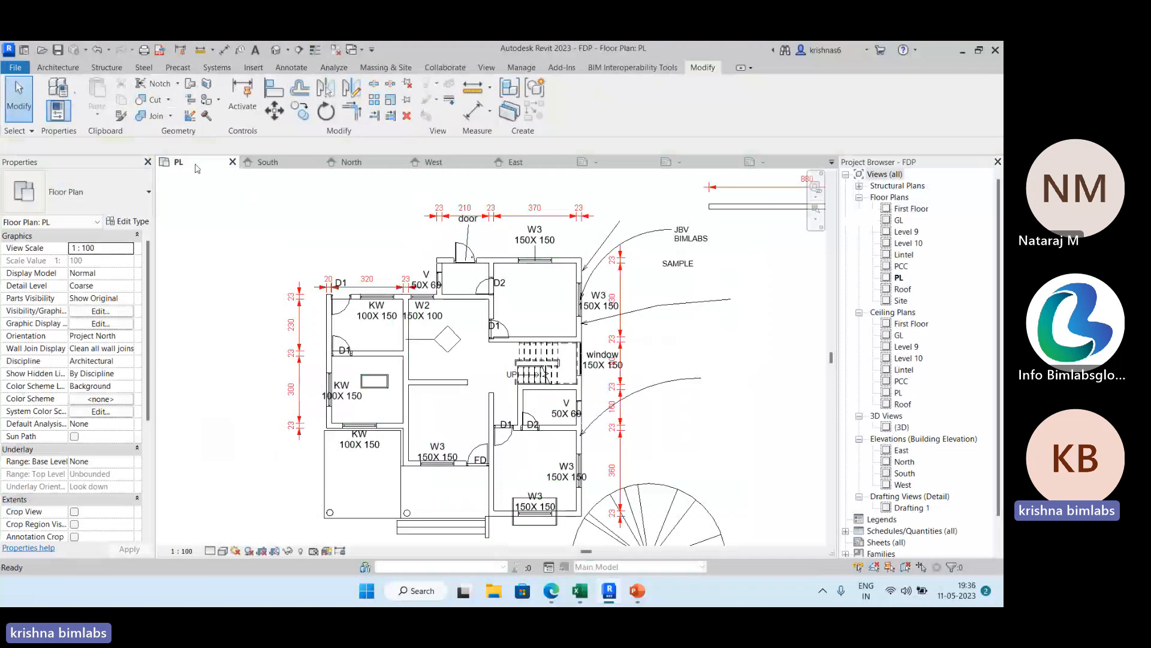
# Duplicate the PL floor plan as an independent view without its annotations.
pyautogui.scroll(-2, 258, 276)
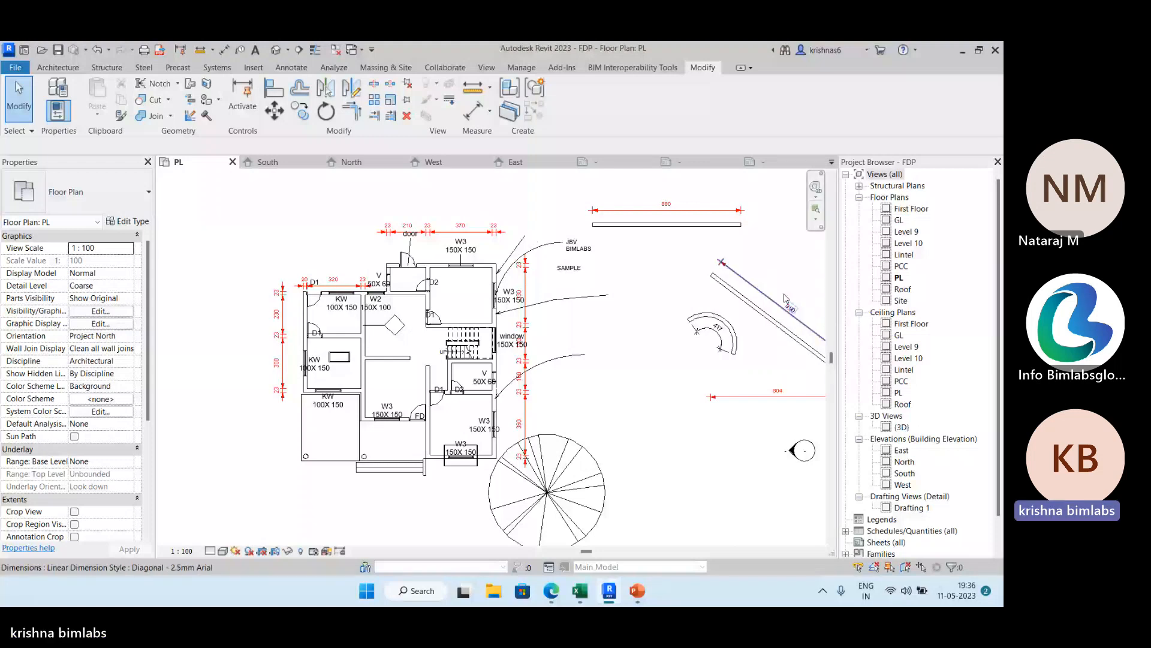
pyautogui.rightClick(899, 277)
pyautogui.click(799, 250)
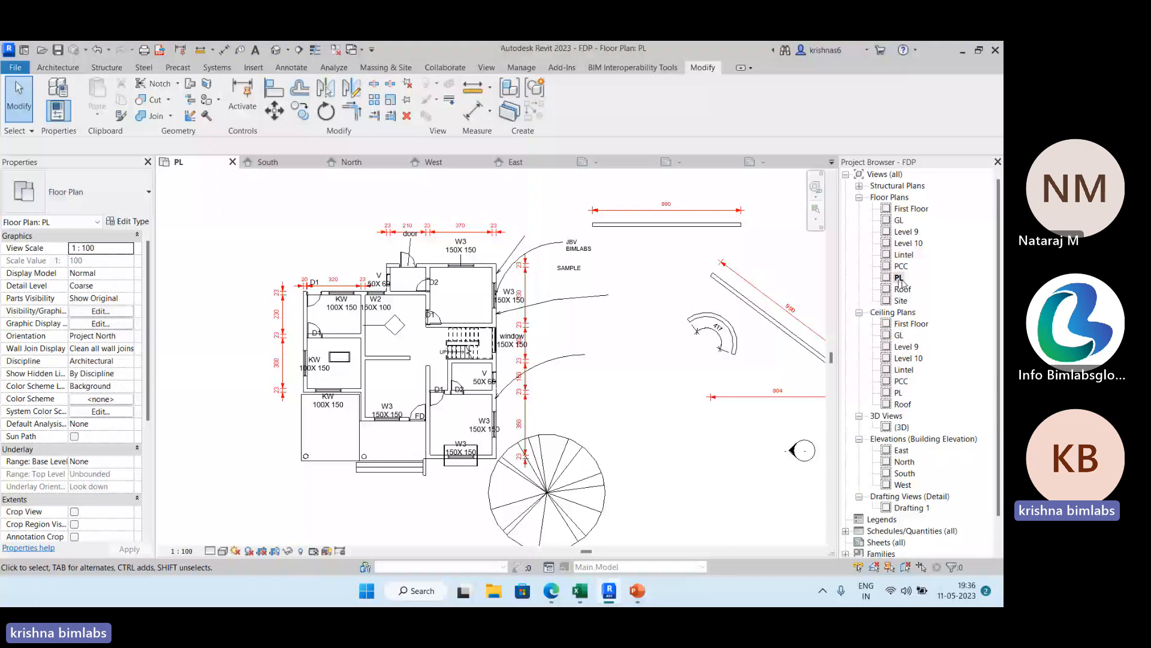
pyautogui.rightClick(900, 280)
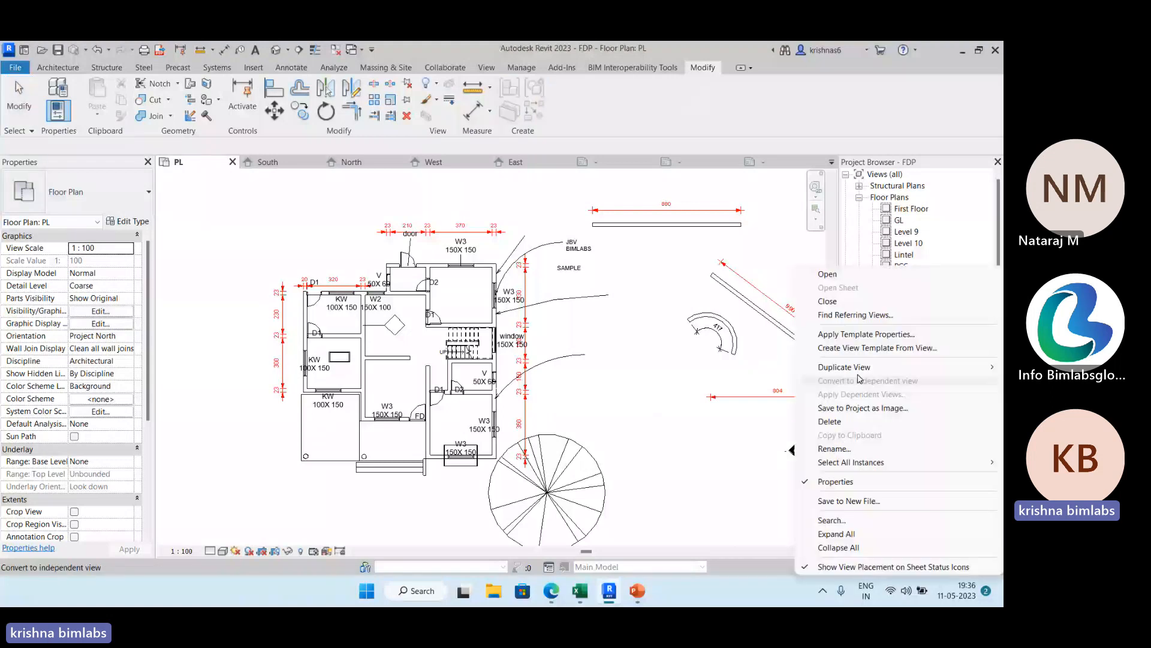
pyautogui.moveTo(858, 370)
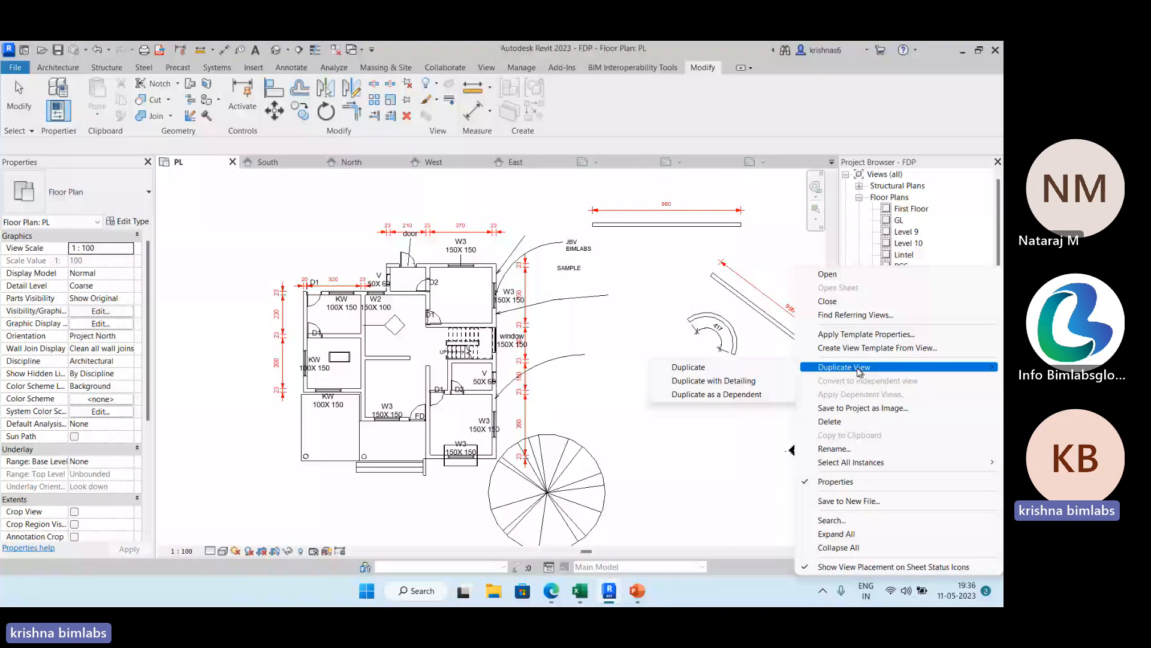
pyautogui.click(684, 370)
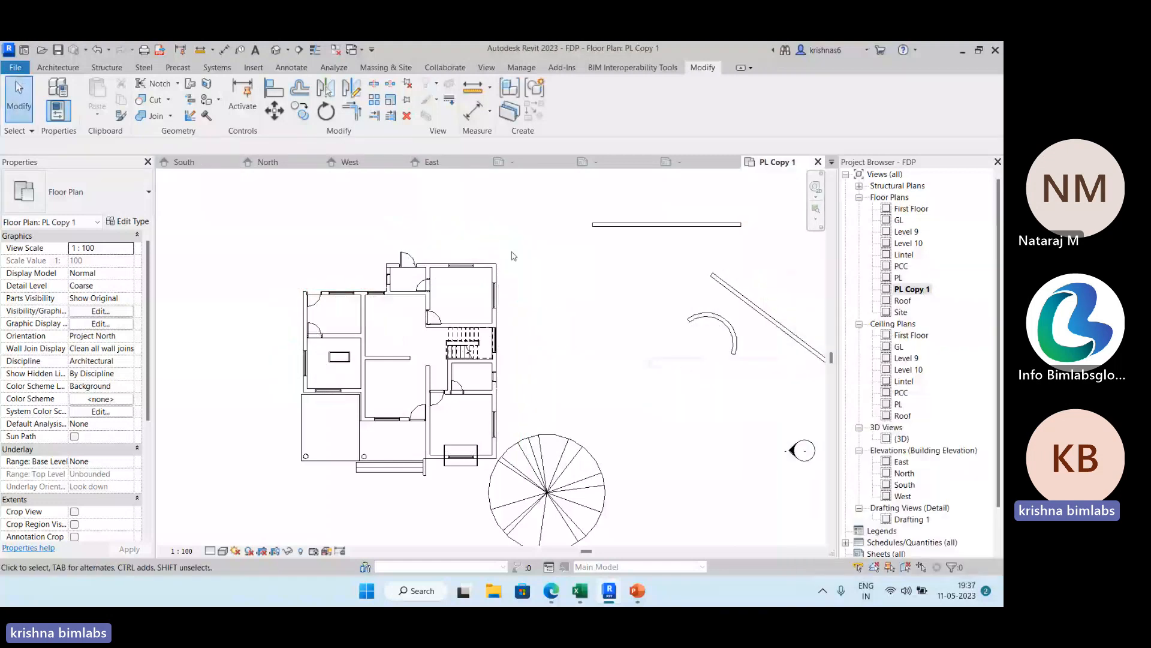
# Close the open elevation views and duplicate the PL floor plan with detailing.
pyautogui.scroll(-2, 521, 315)
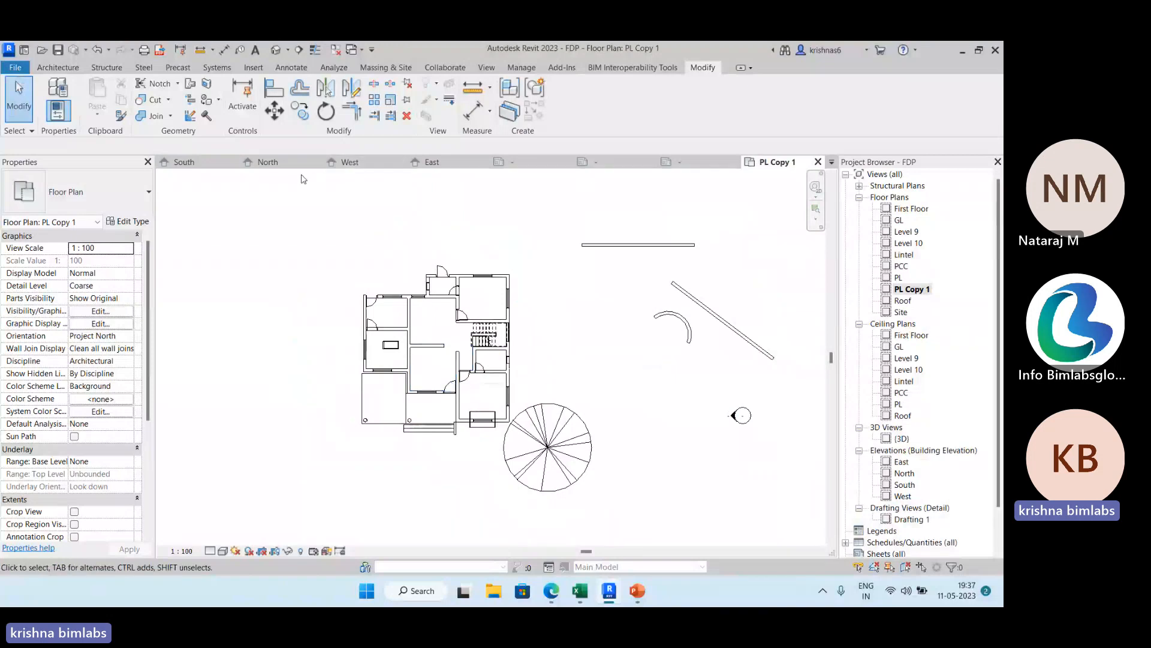
pyautogui.click(316, 162)
pyautogui.click(316, 162)
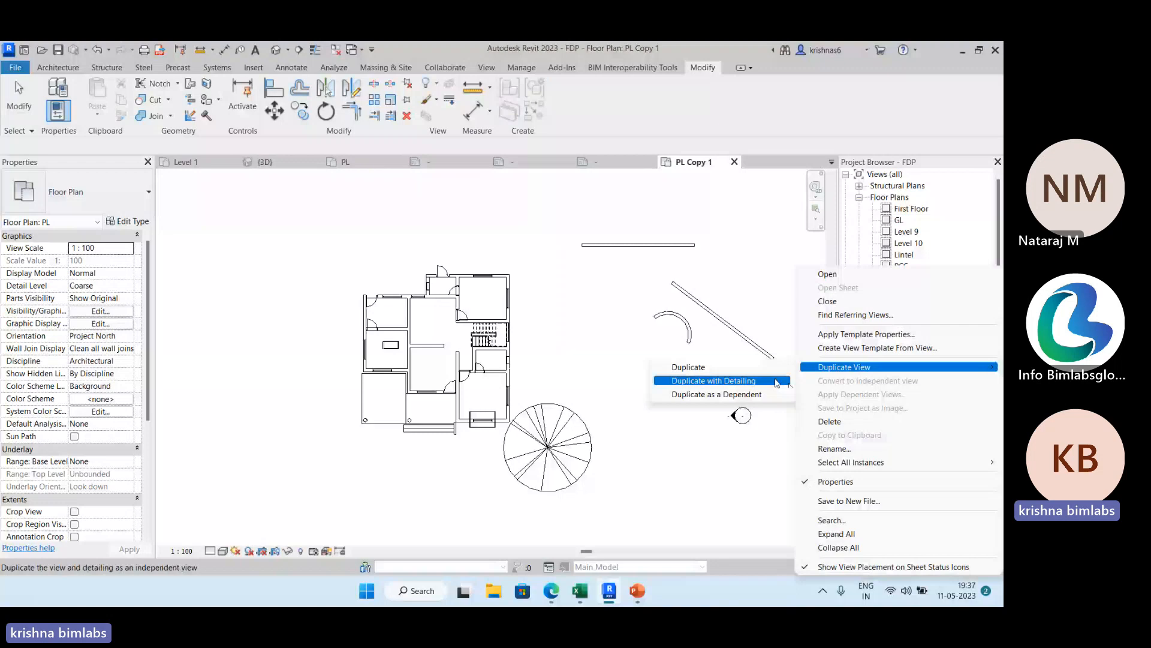
pyautogui.click(776, 382)
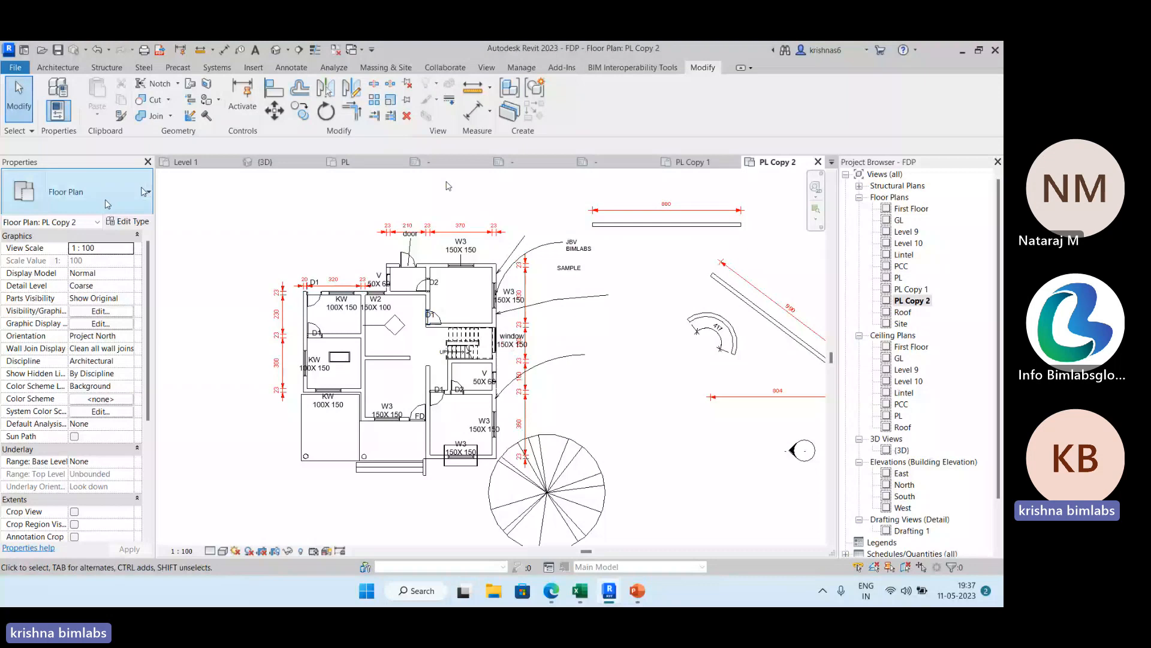
# Compare the original PL floor plan with its detailed duplicate, PL Copy 2.
pyautogui.click(364, 165)
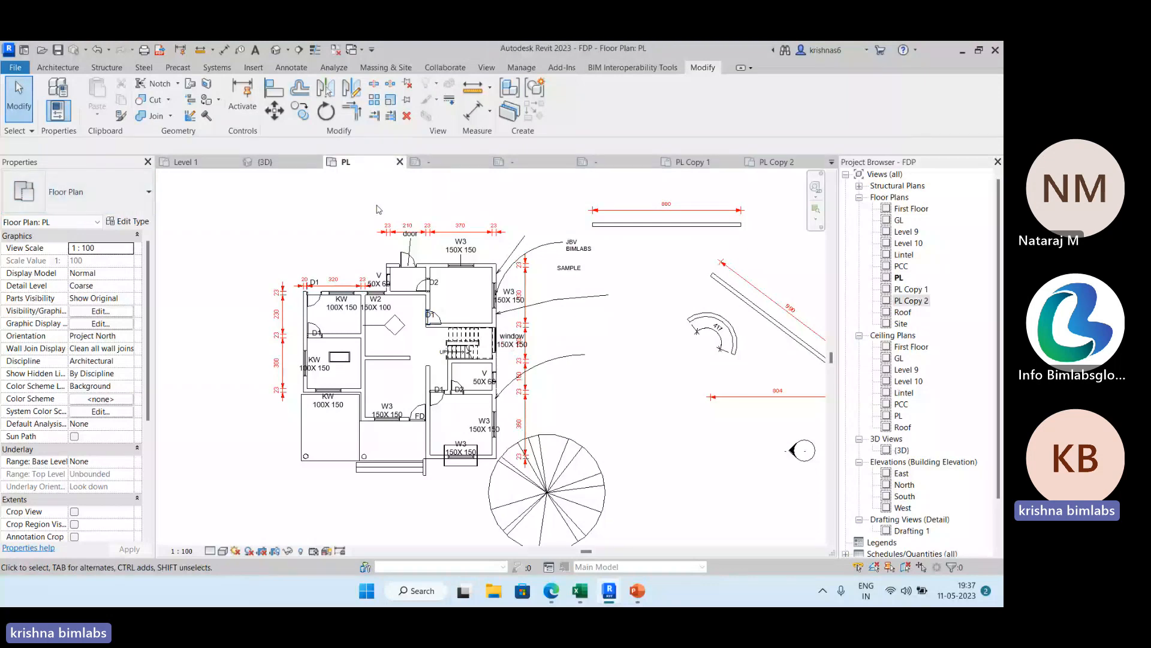
pyautogui.hotkey('ctrl', 'Tab')
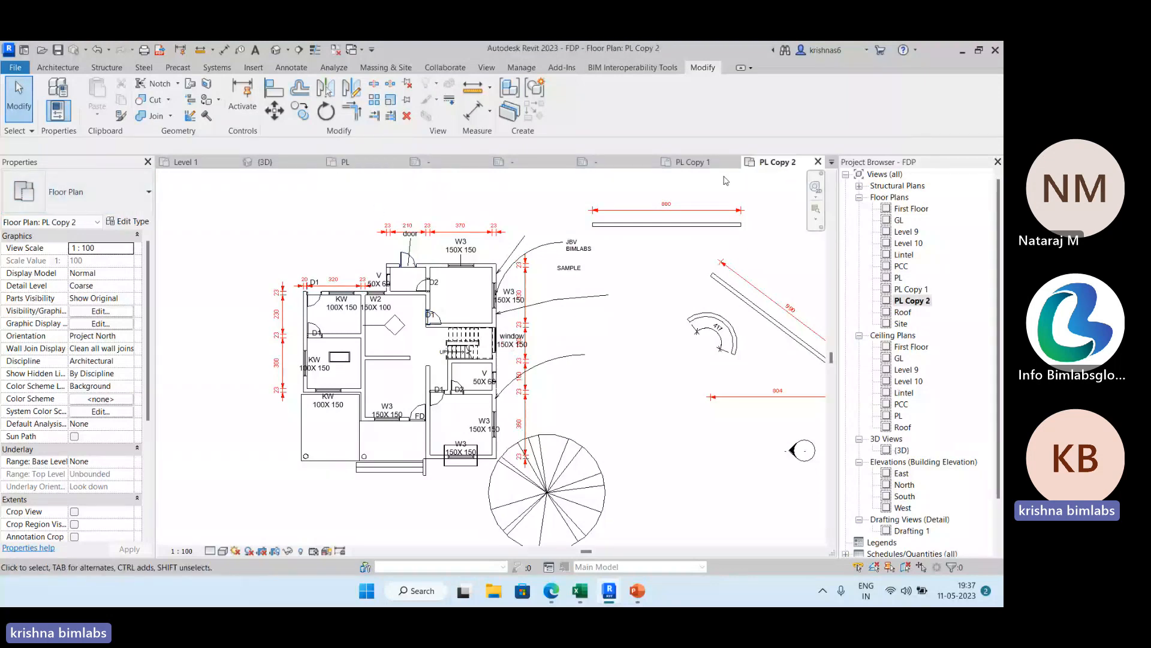
pyautogui.click(363, 167)
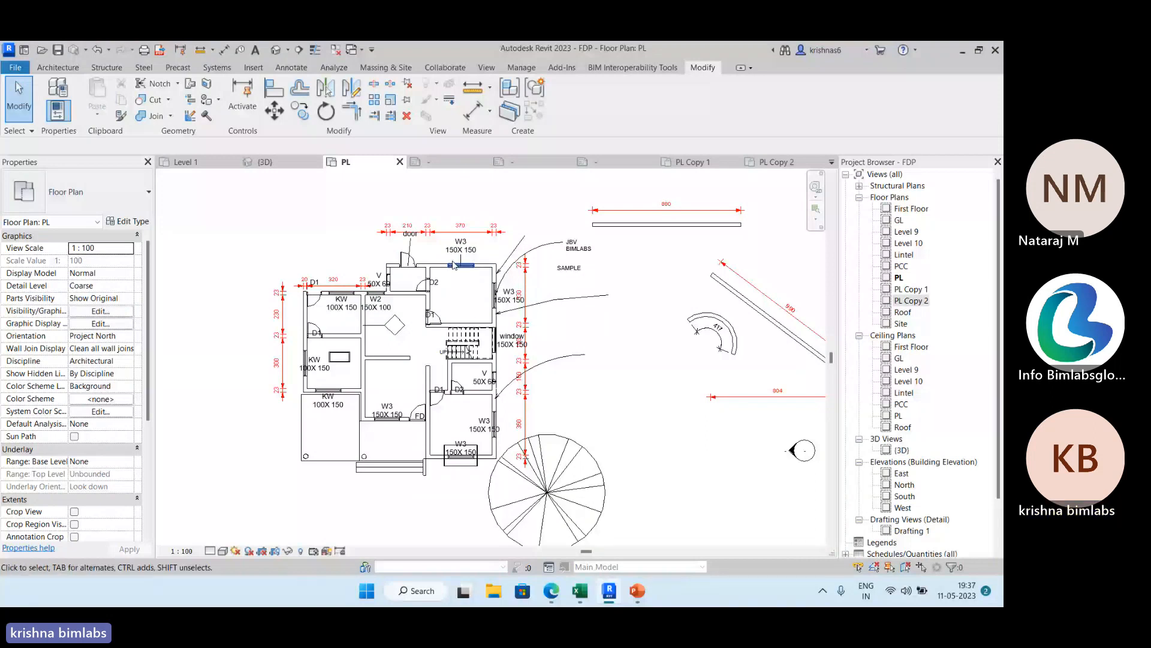
# Dimension the inside depth of the room with the W3 windows in the PL plan, using aligned dimensions with individual references.
pyautogui.click(60, 68)
pyautogui.press('d')
pyautogui.press('i')
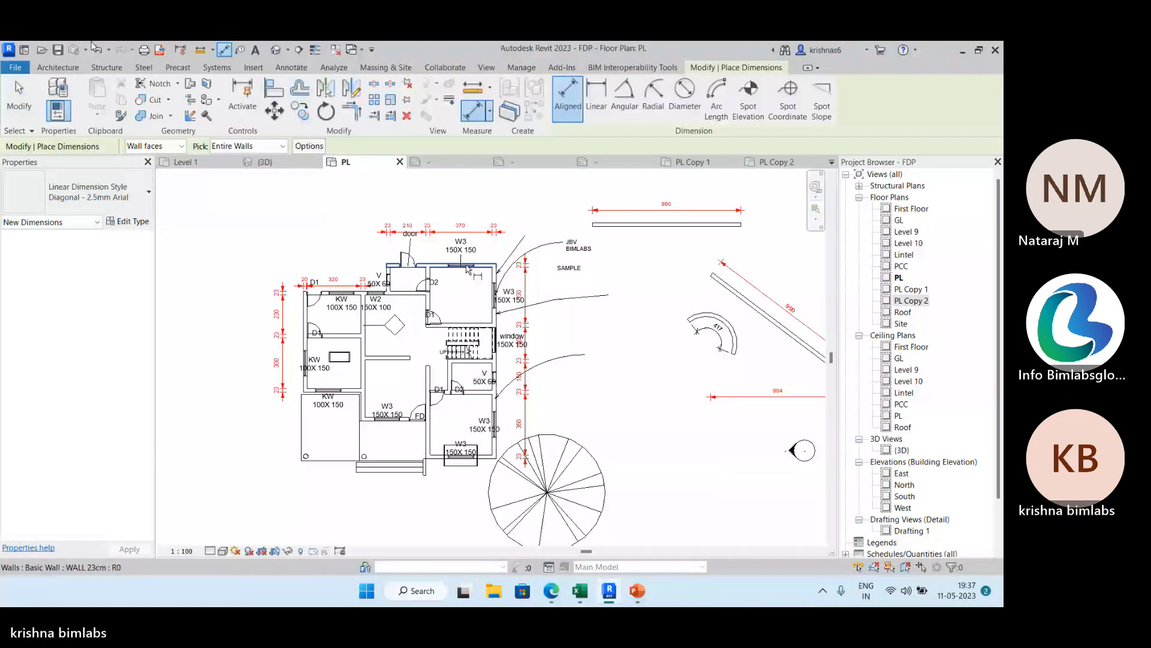
pyautogui.scroll(4, 468, 270)
pyautogui.click(471, 266)
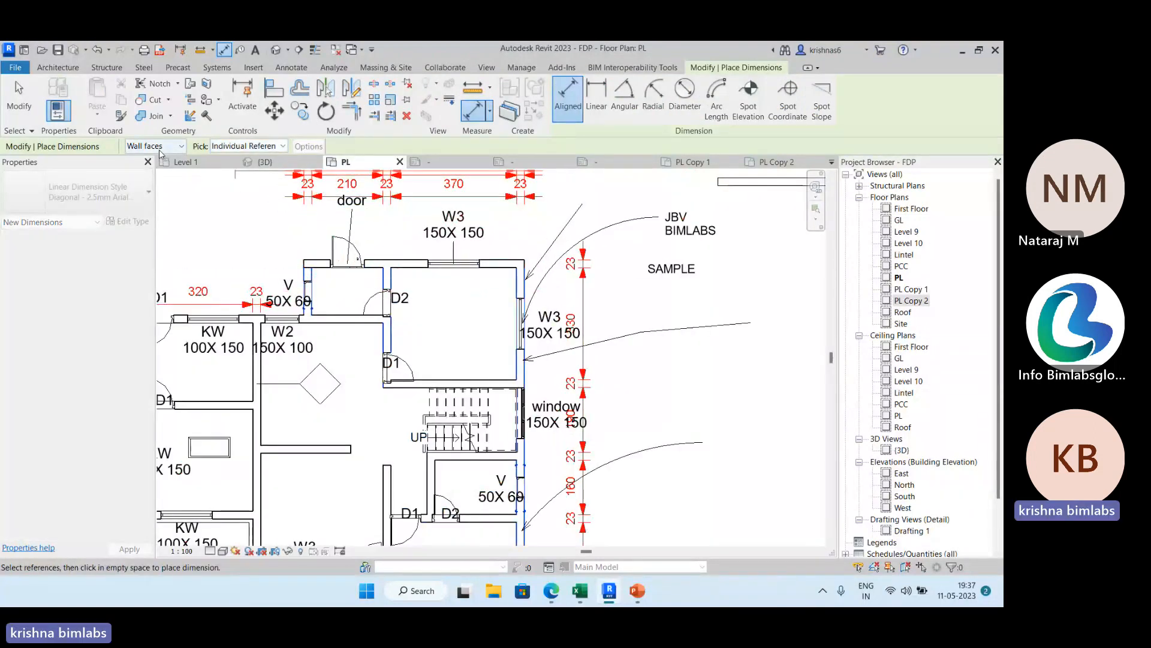
pyautogui.press('Escape')
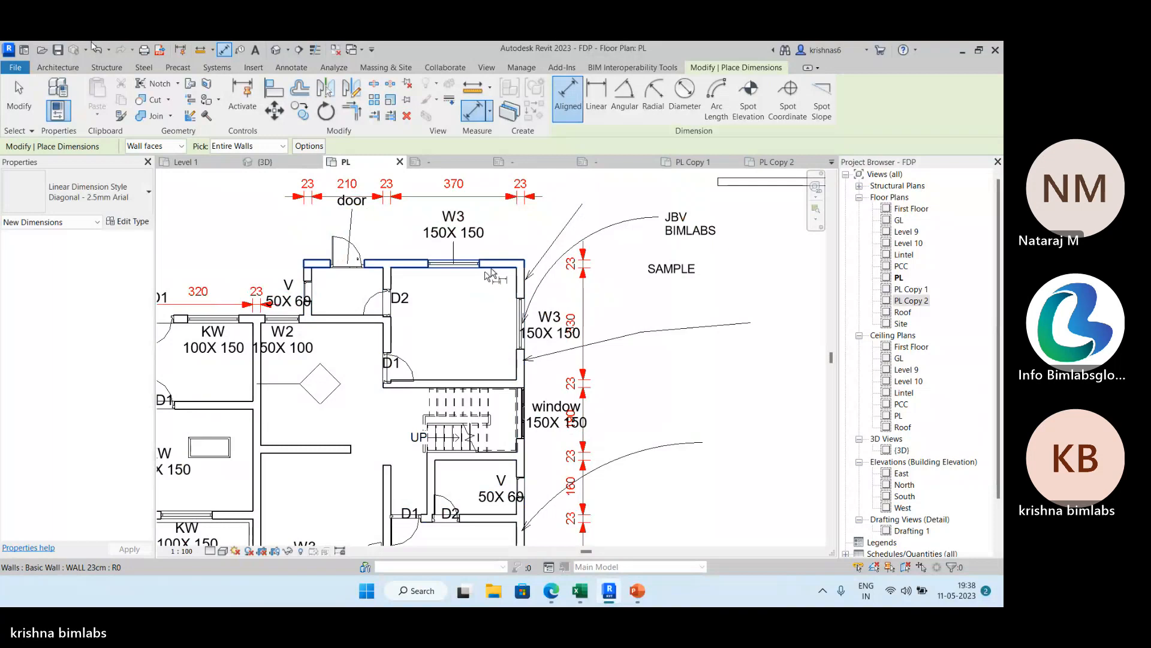
pyautogui.click(488, 269)
pyautogui.press('Escape')
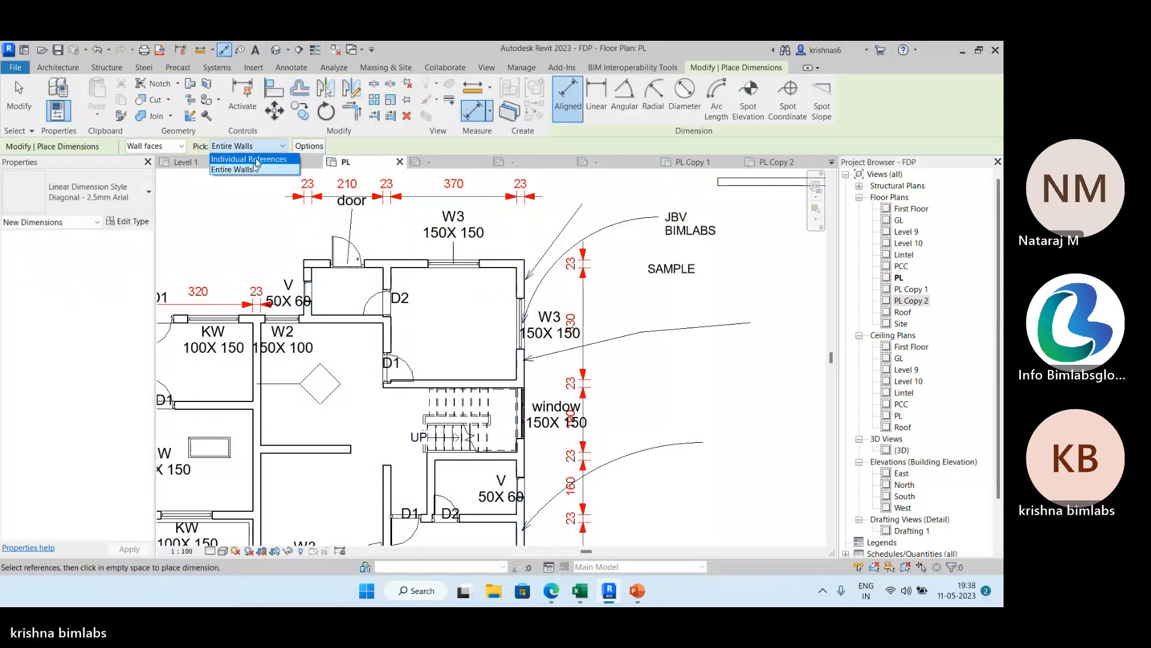
pyautogui.click(488, 269)
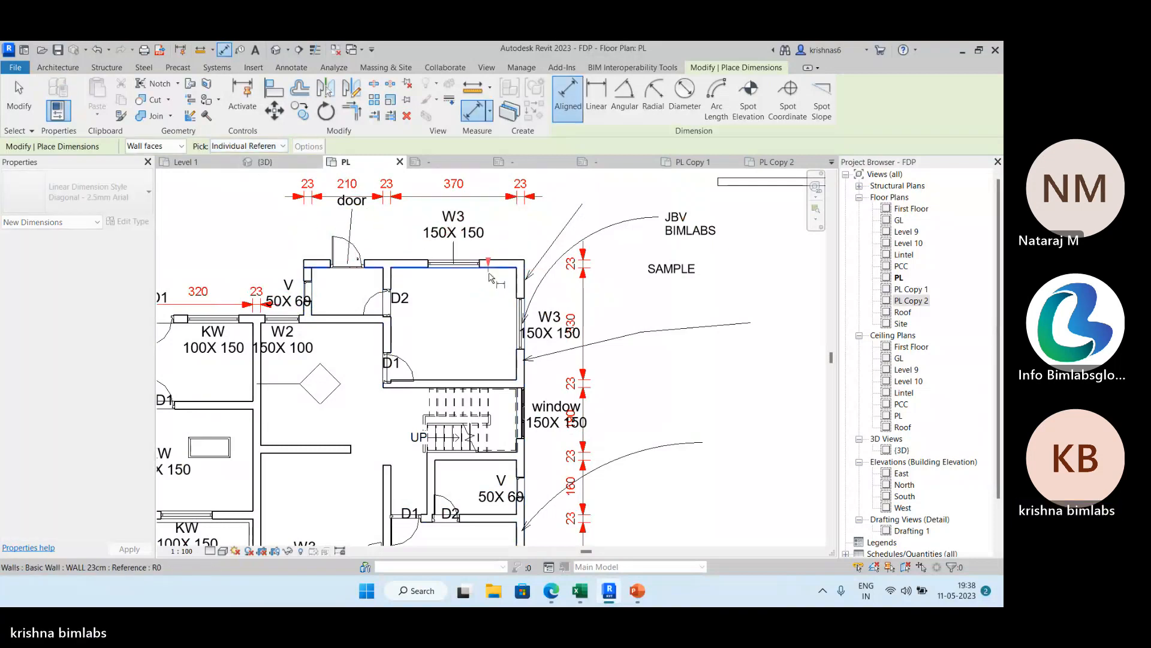
pyautogui.click(488, 379)
pyautogui.click(468, 341)
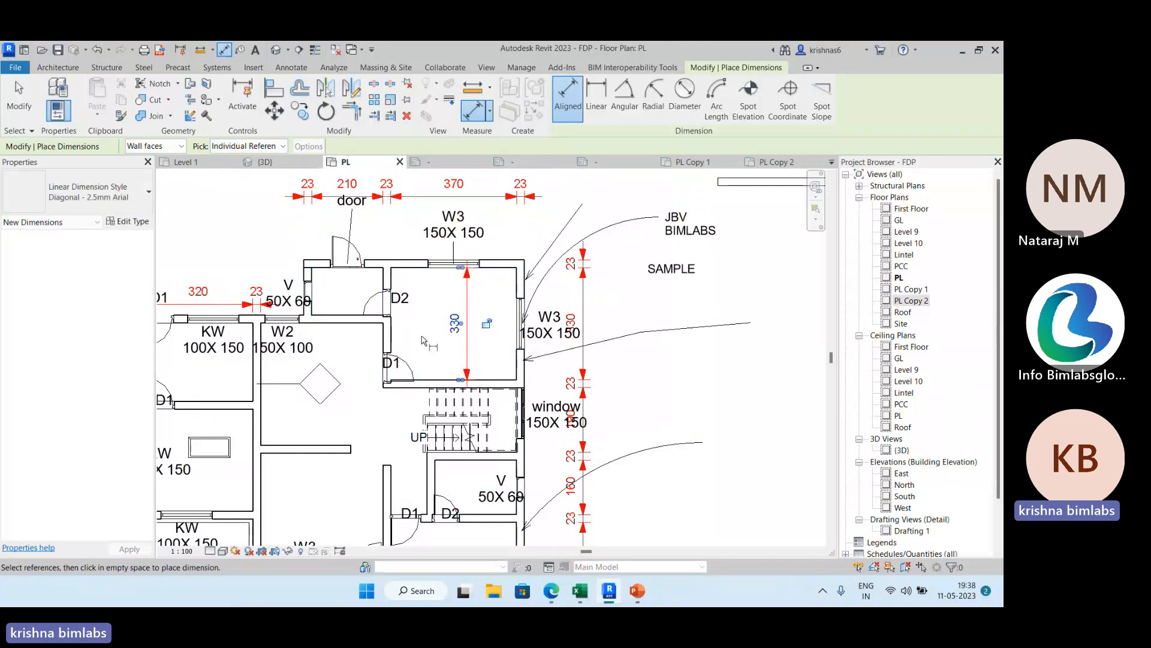
# Dimension the same room's inside width between its side walls and end the dimension command.
pyautogui.click(391, 337)
pyautogui.click(515, 348)
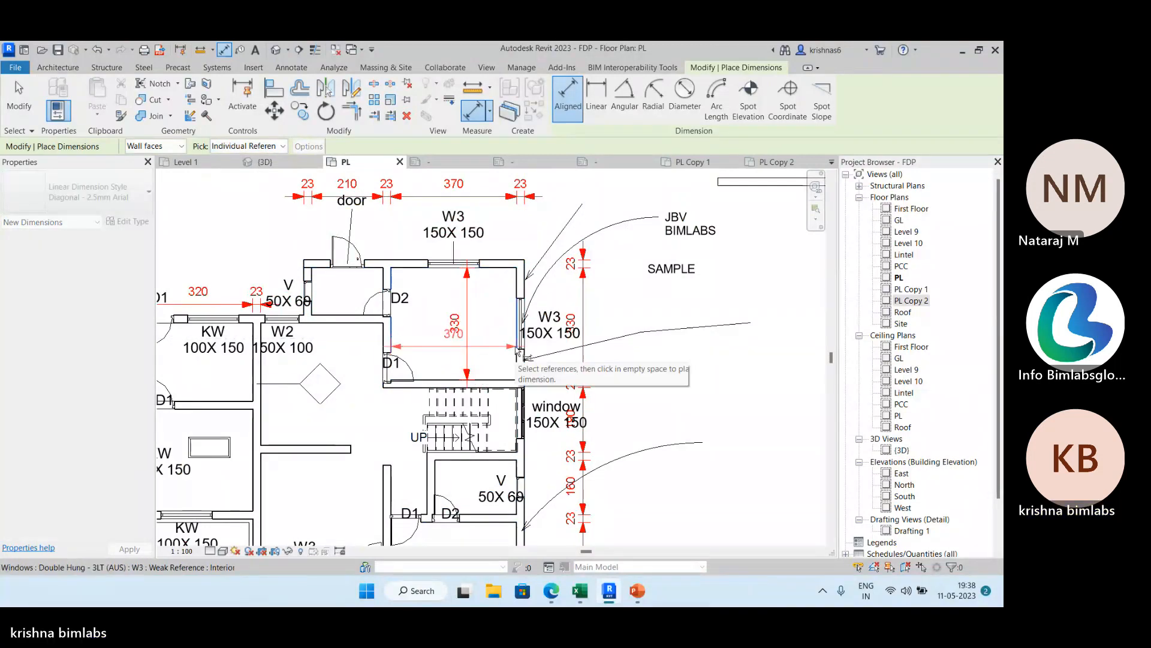
pyautogui.click(506, 362)
pyautogui.press('Escape')
pyautogui.press('Escape')
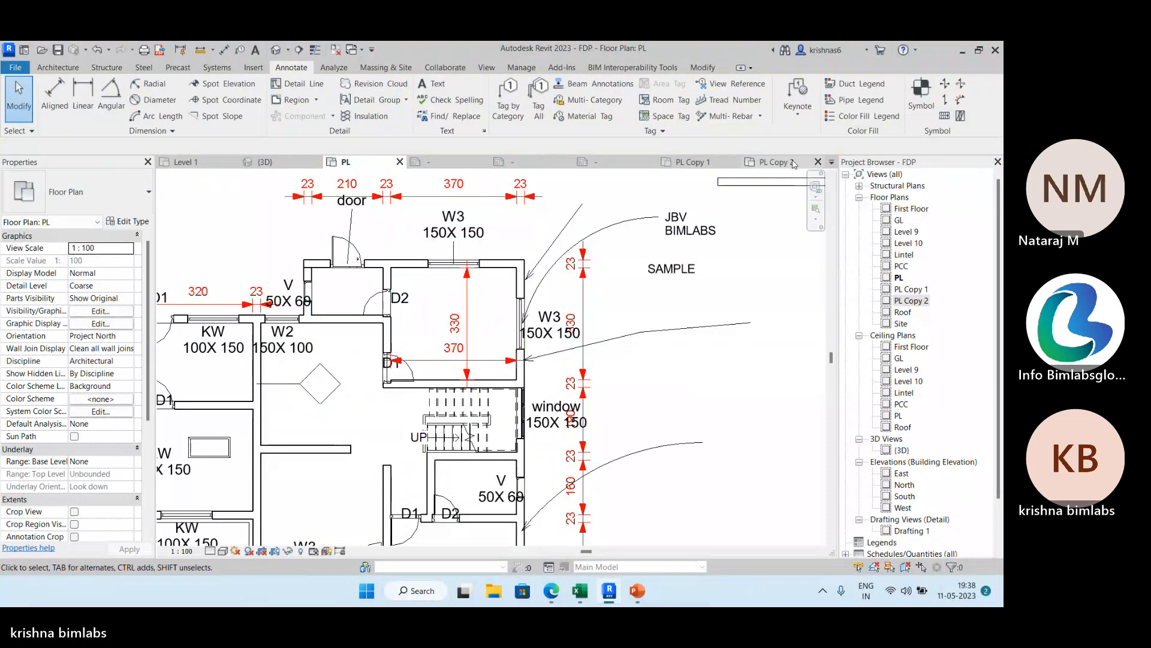
# Check the detailed duplicate PL Copy 2, and duplicate the original PL floor plan as a dependent view.
pyautogui.click(769, 166)
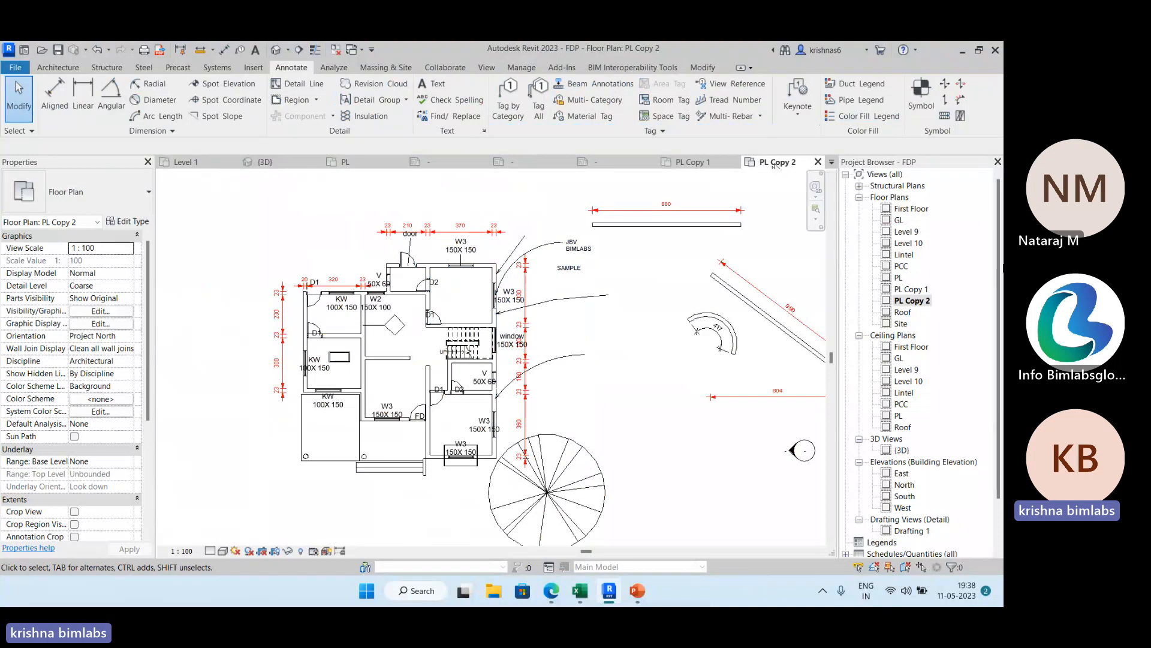
pyautogui.rightClick(898, 278)
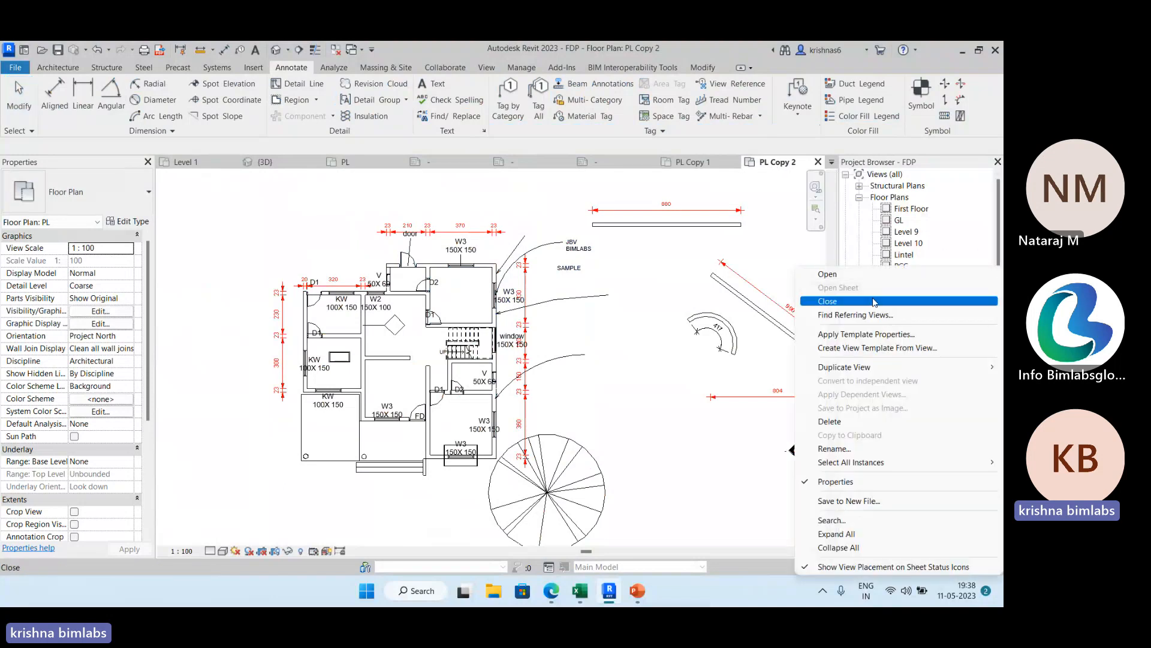
pyautogui.moveTo(840, 367)
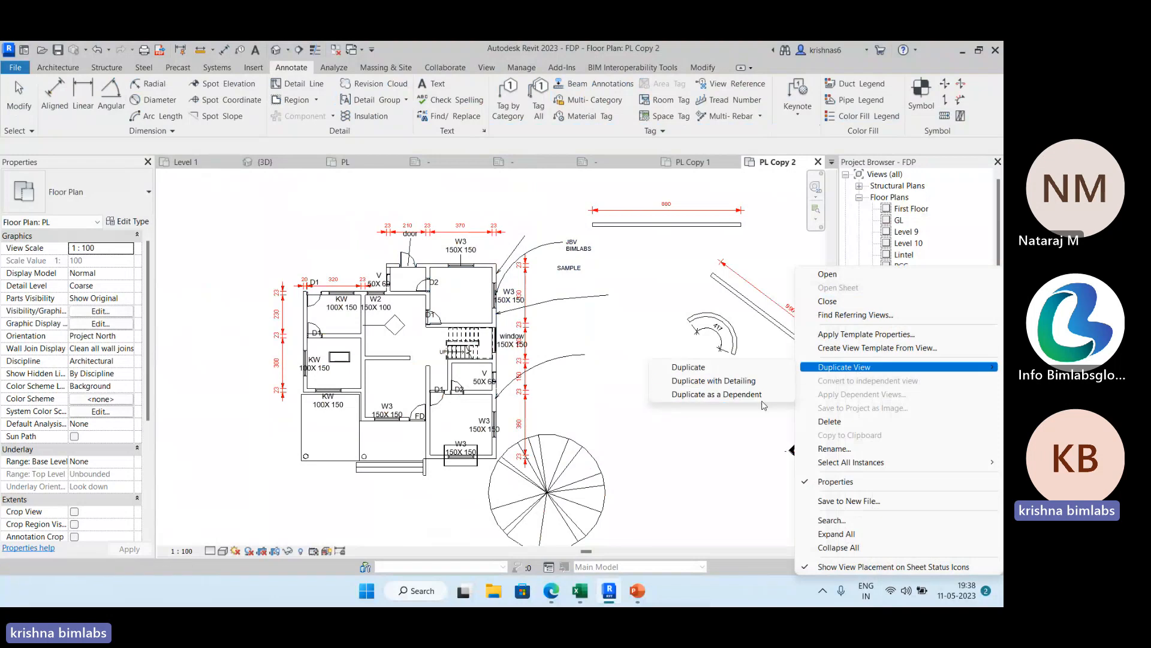
pyautogui.click(767, 394)
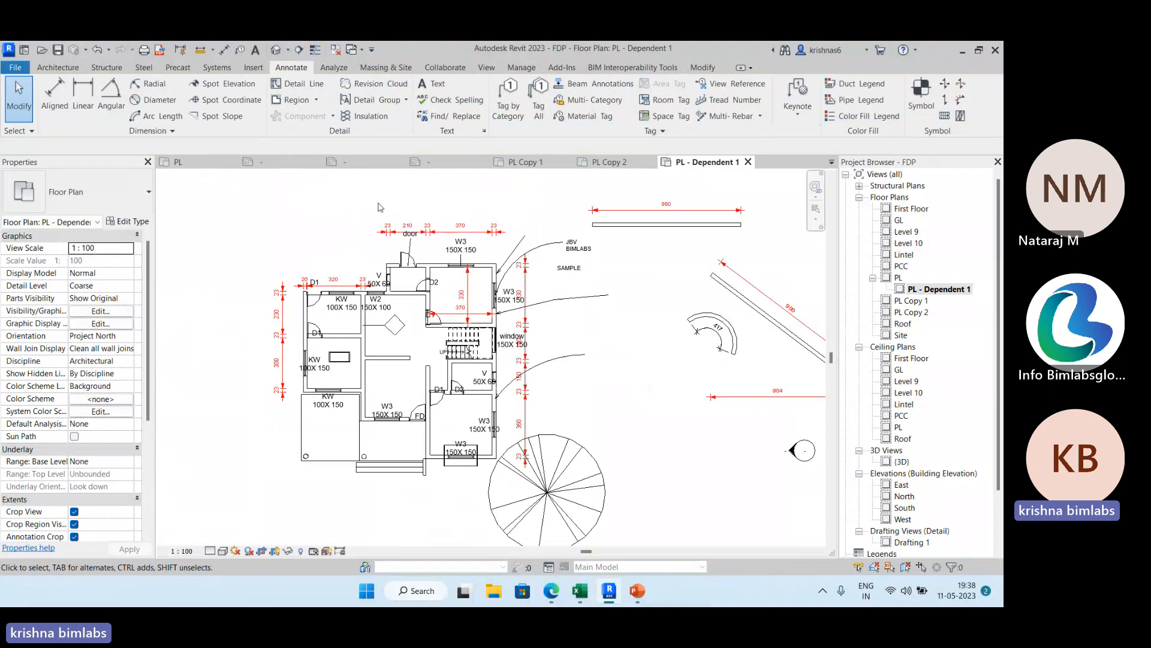
# Dimension the living room's inside width in the original PL floor plan and check the dependent view PL - Dependent 1.
pyautogui.click(190, 168)
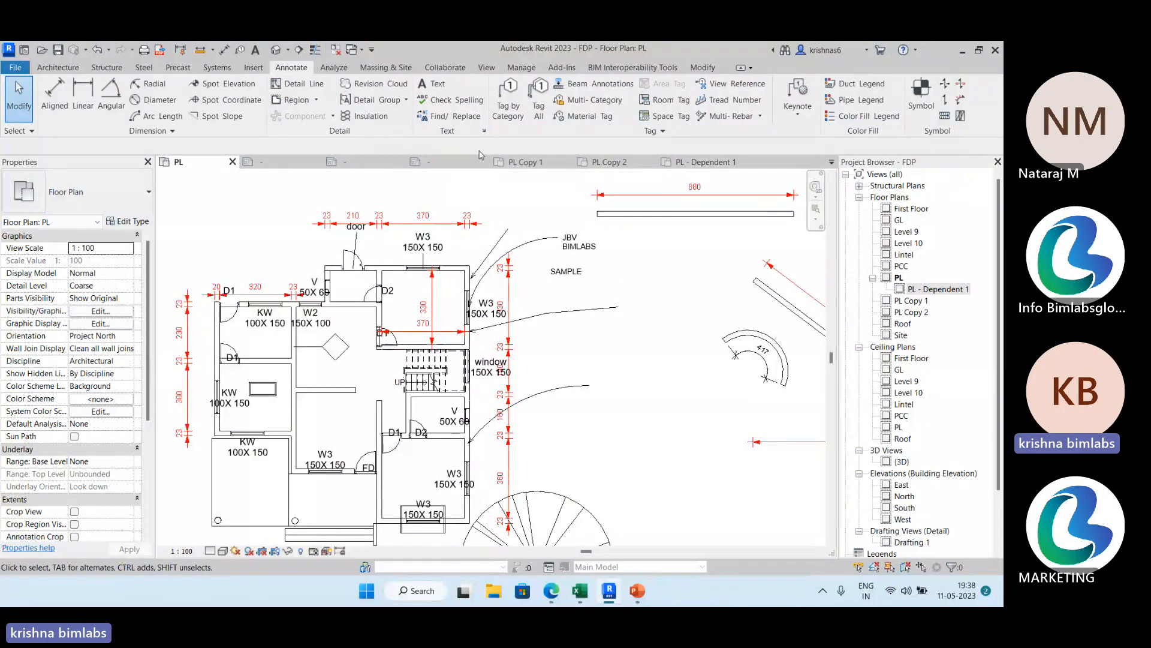
pyautogui.click(54, 96)
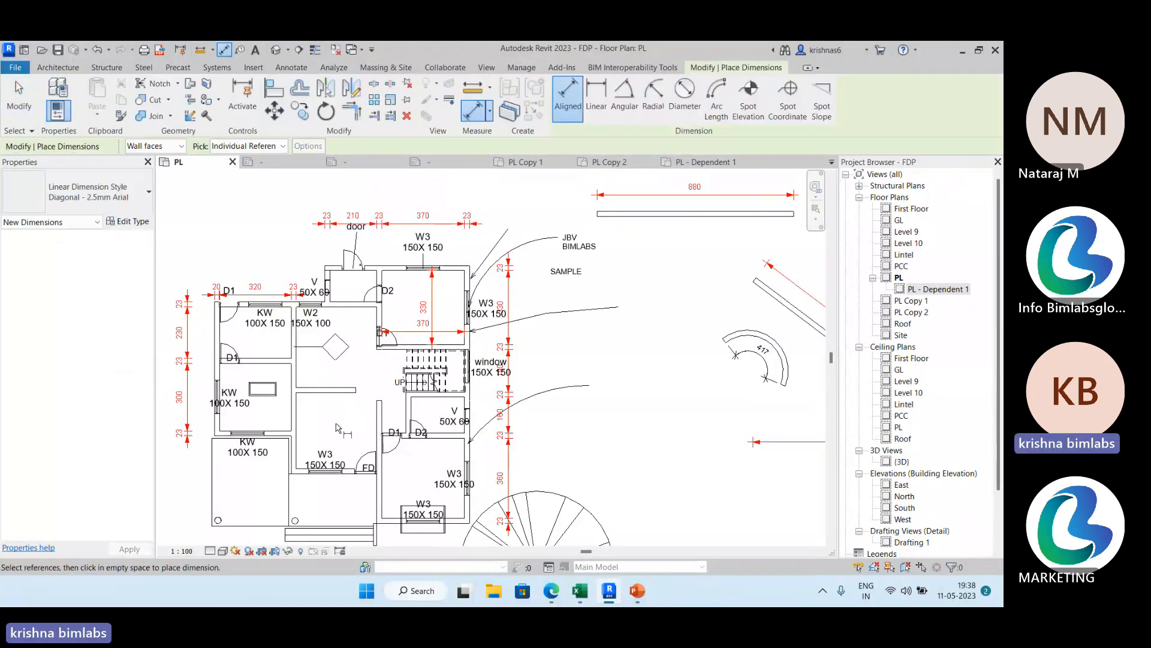
pyautogui.click(297, 423)
pyautogui.click(377, 424)
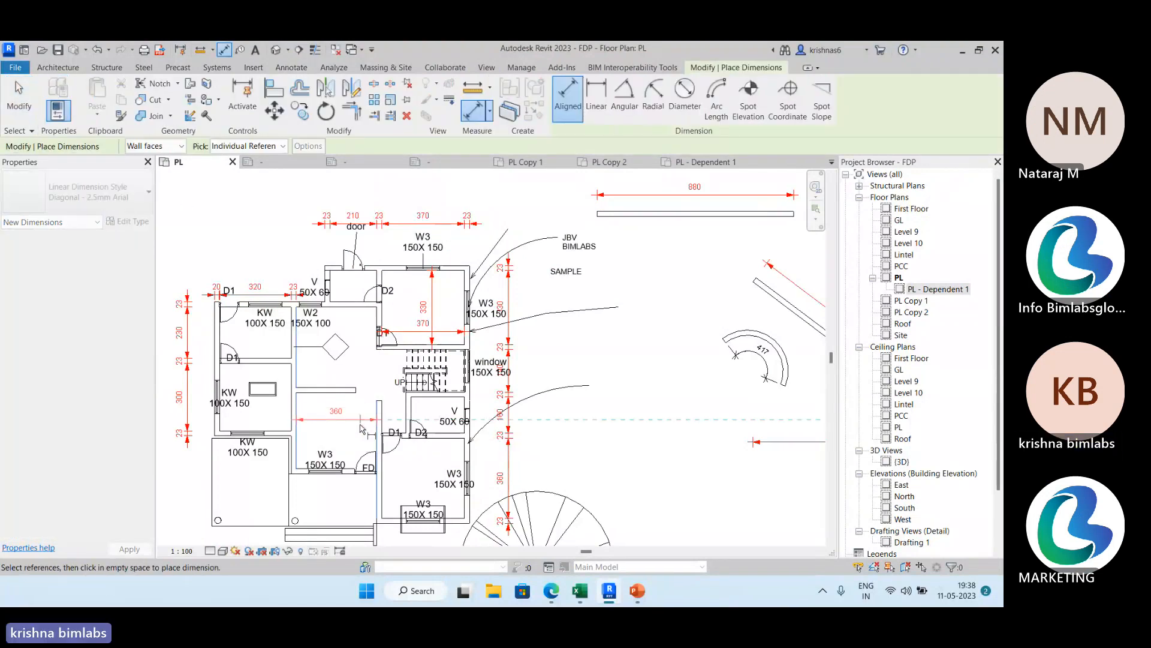
pyautogui.click(366, 420)
pyautogui.click(19, 108)
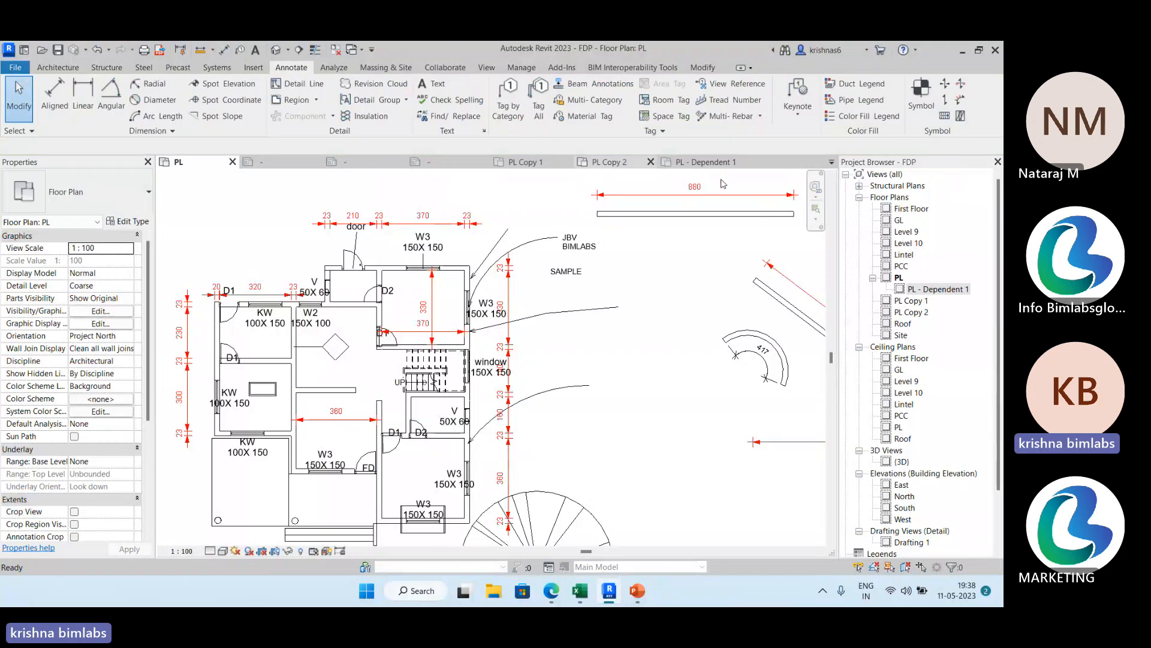
pyautogui.click(711, 162)
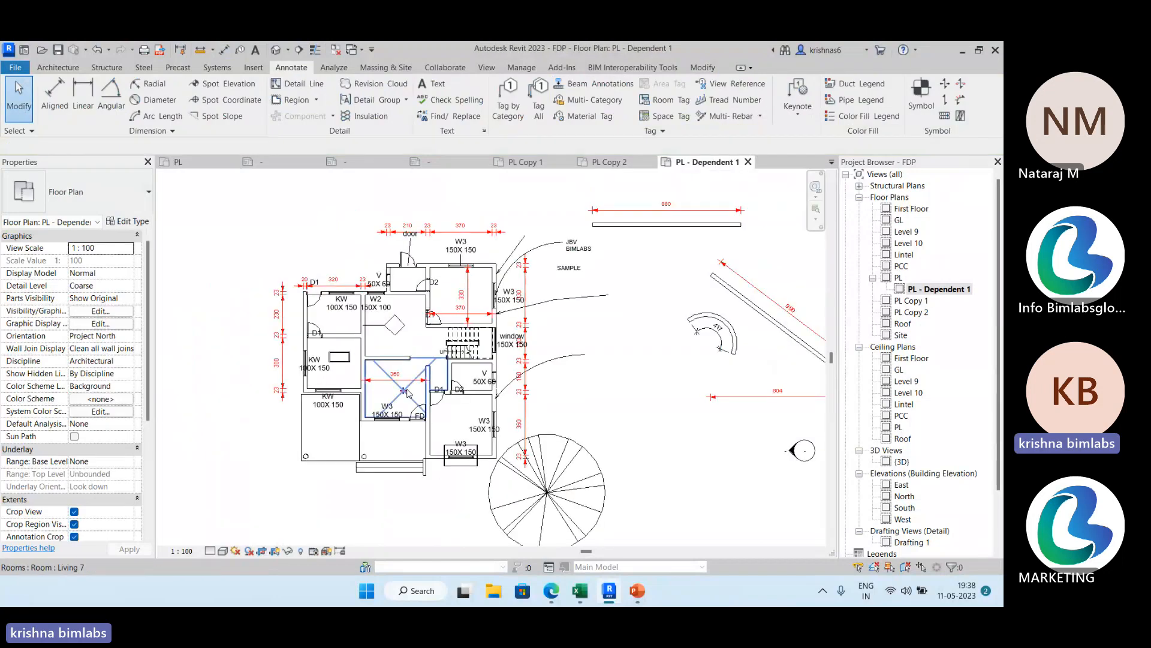
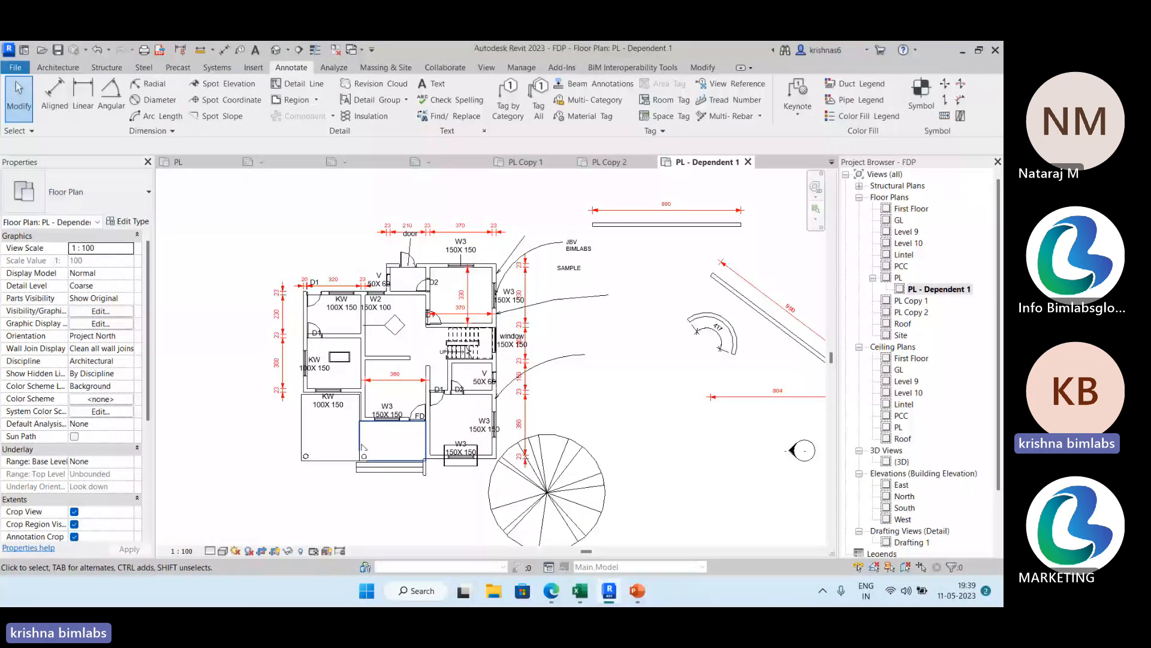
# Return to the original PL floor plan and open its independent duplicate PL Copy 1.
pyautogui.click(178, 162)
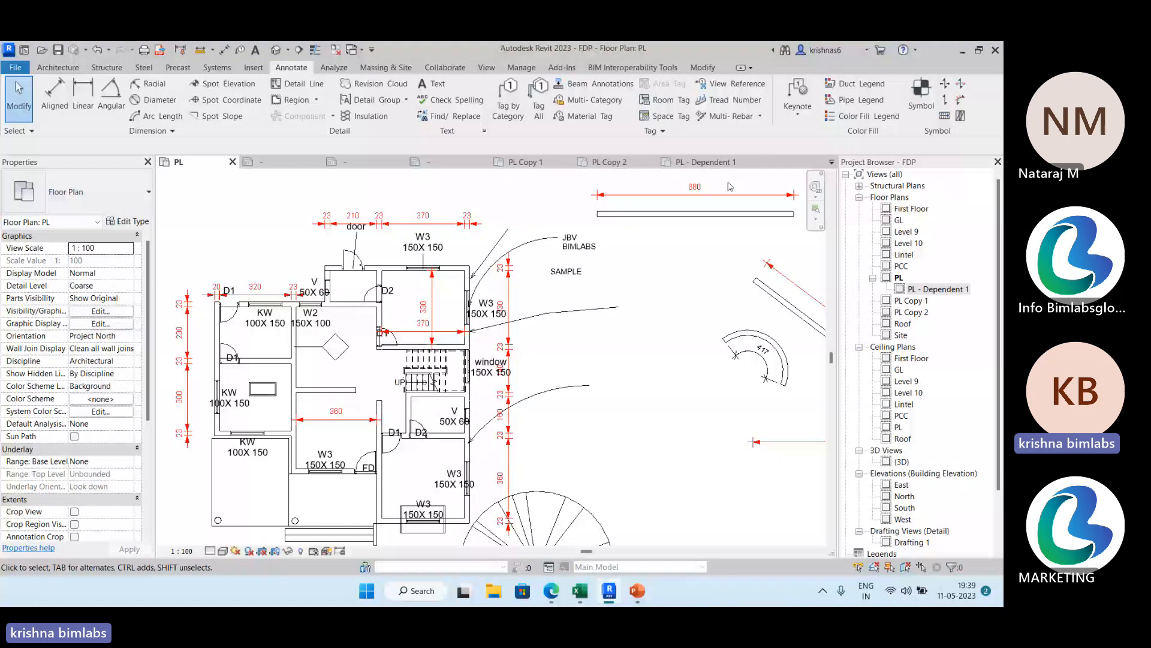
pyautogui.scroll(-1, 922, 289)
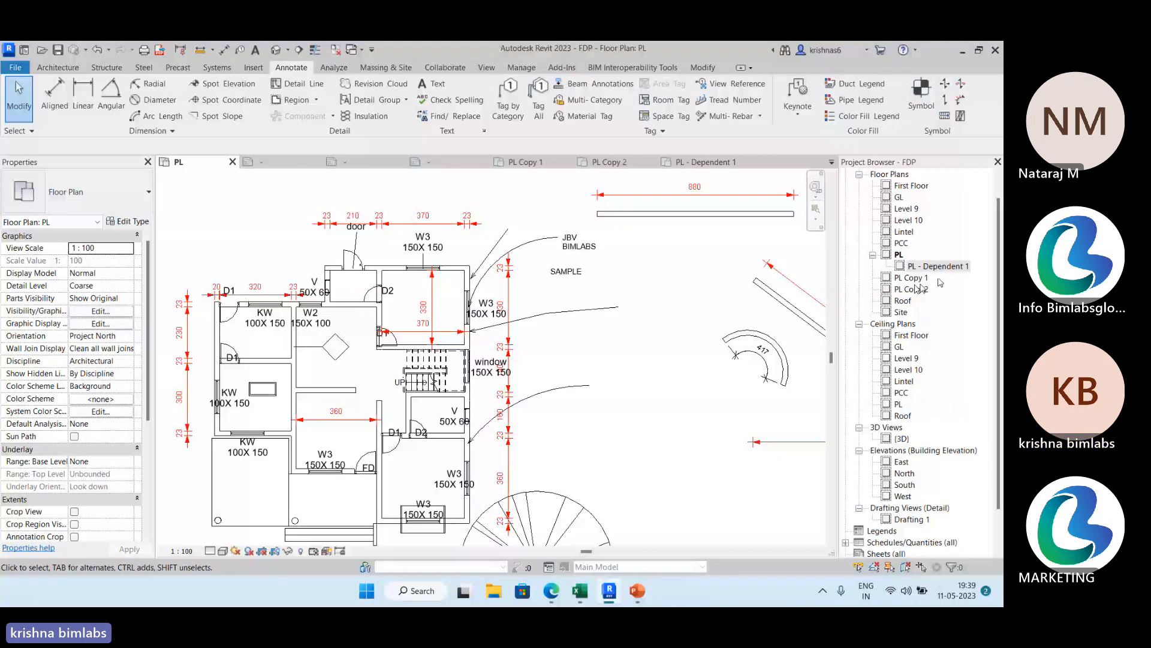
pyautogui.doubleClick(911, 277)
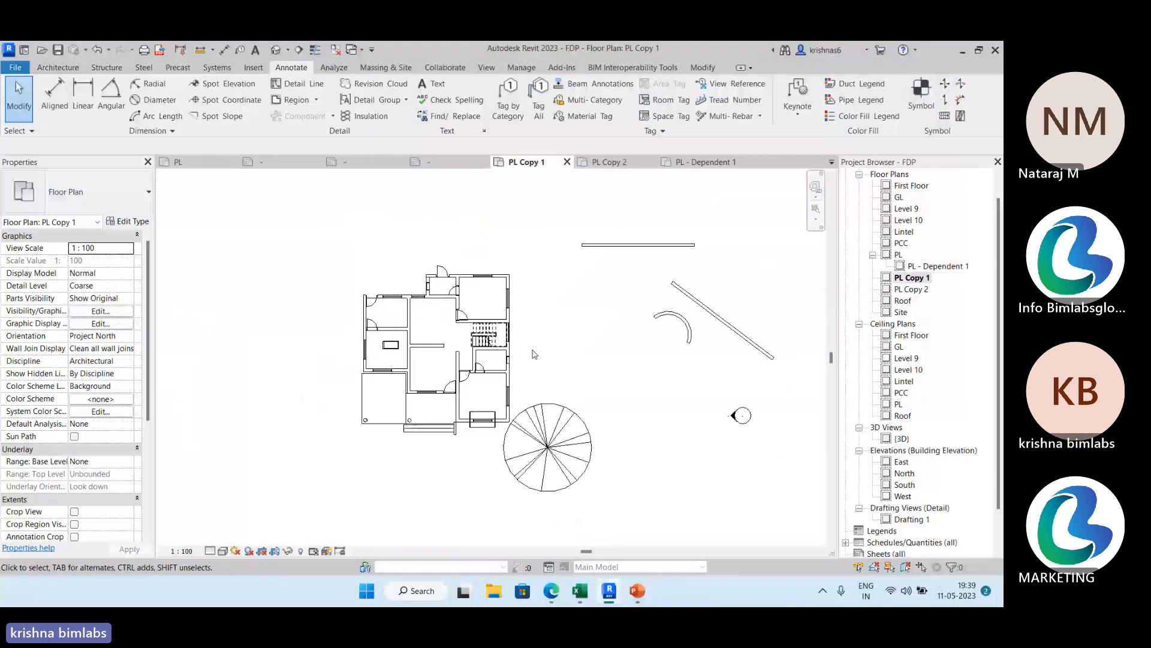
pyautogui.click(57, 67)
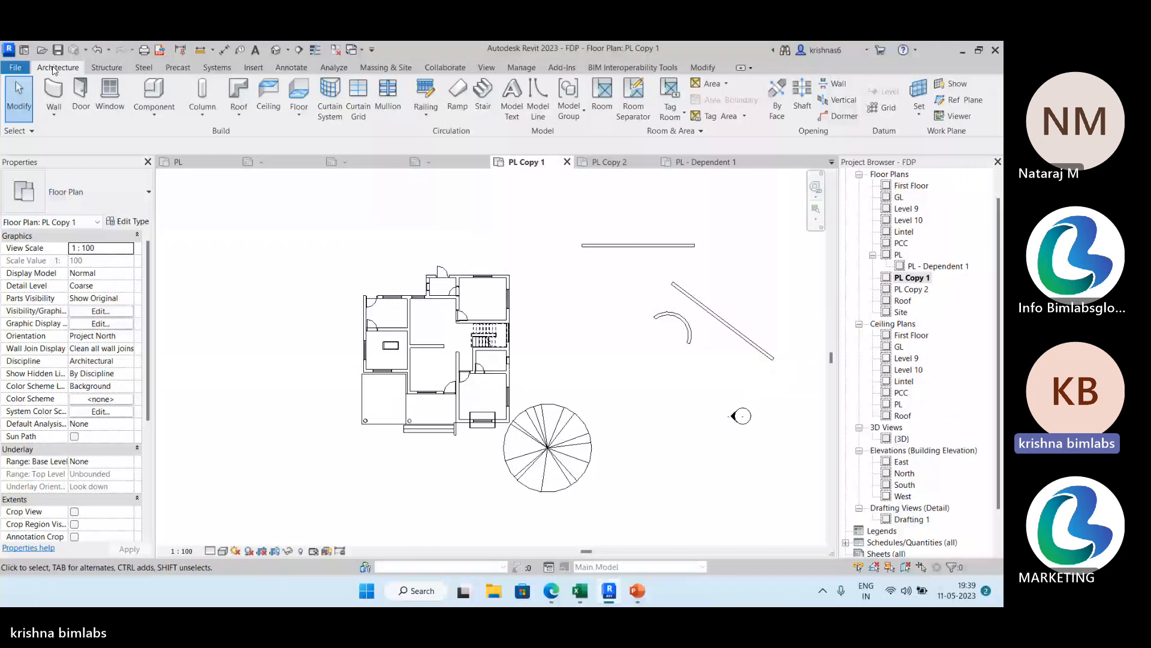
pyautogui.click(600, 95)
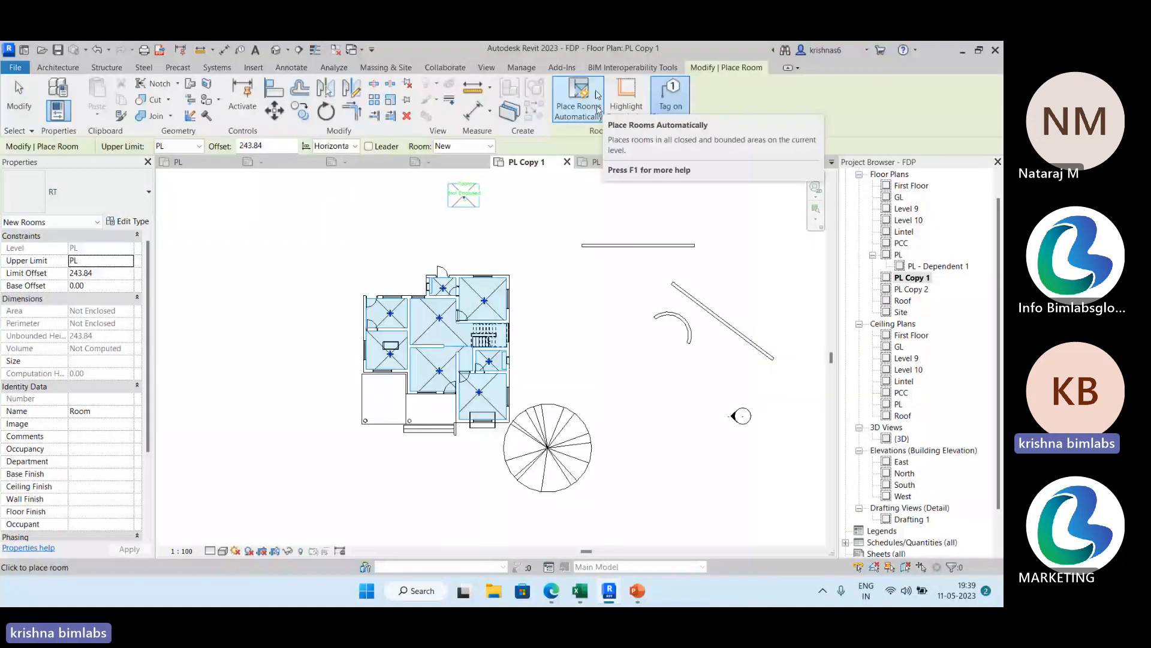
pyautogui.press('Escape')
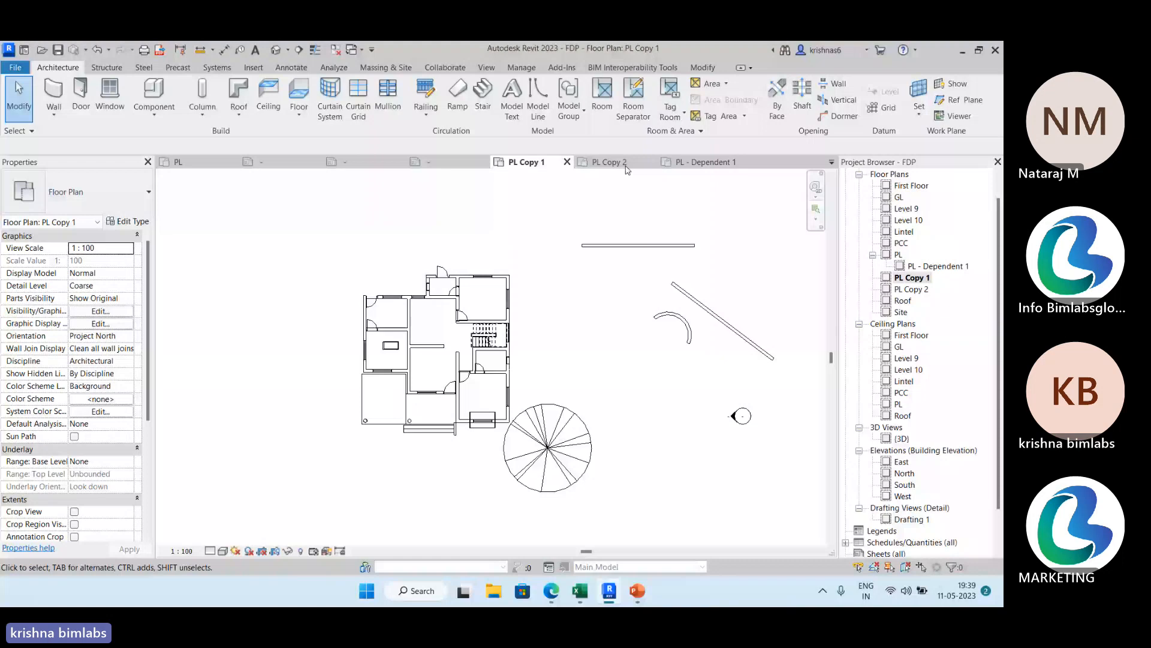
pyautogui.press('r')
pyautogui.press('m')
pyautogui.scroll(3, 438, 336)
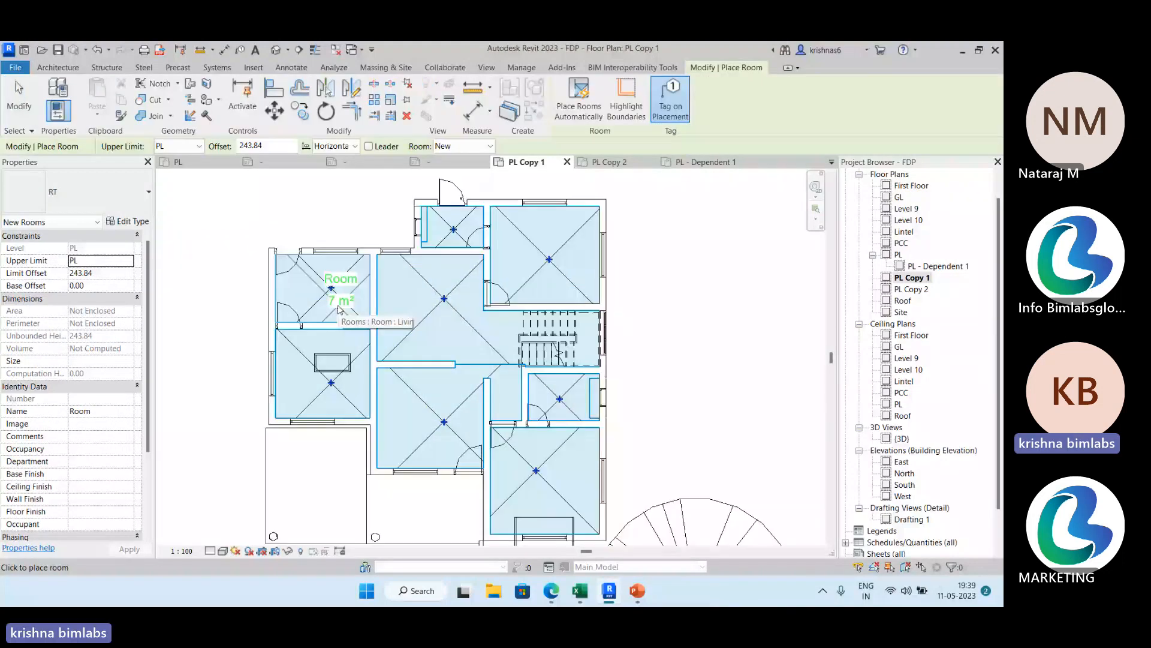
pyautogui.press('Escape')
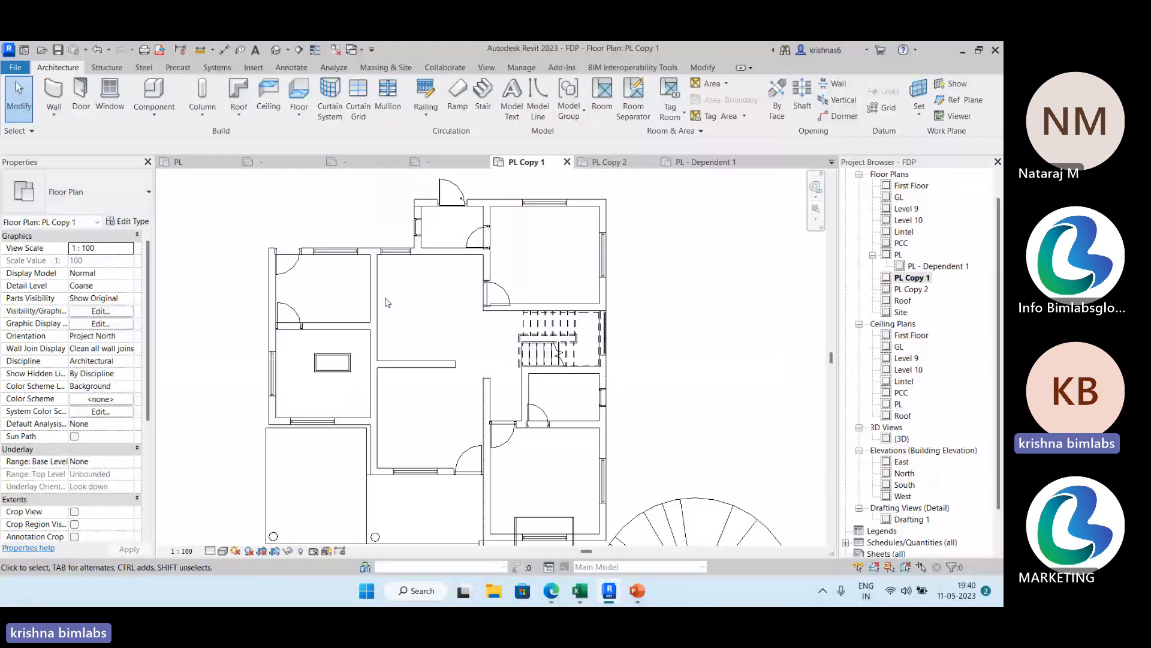
# Tag the dining room in PL Copy 1, and tag all remaining untagged rooms with the RT room tag.
pyautogui.press('r')
pyautogui.press('t')
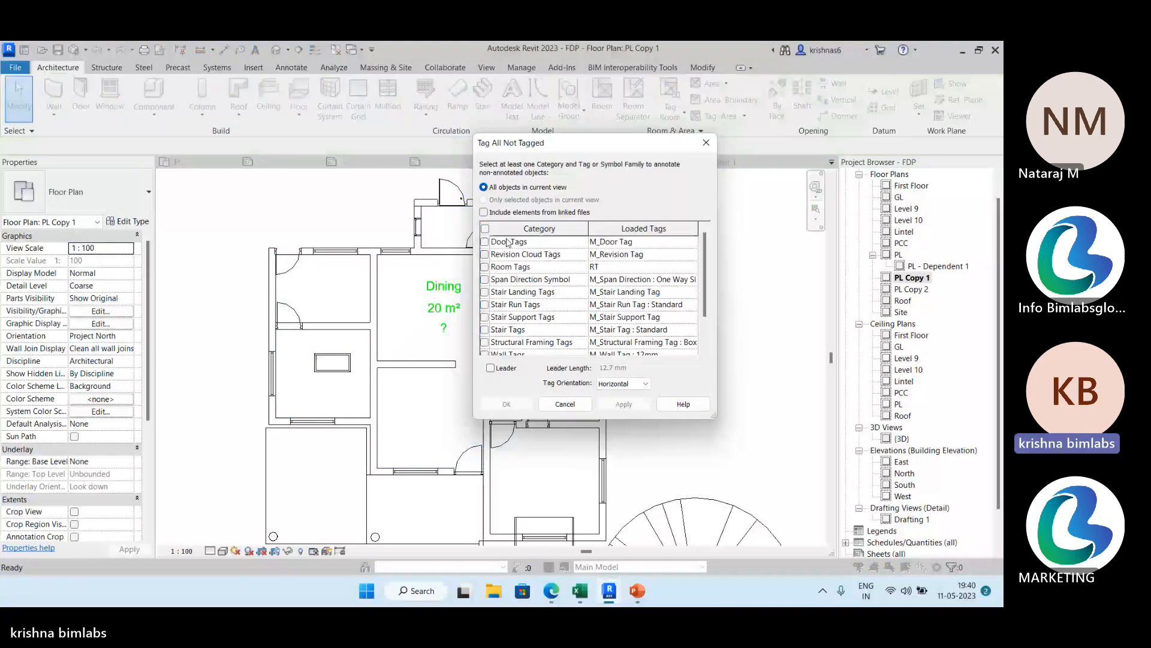
pyautogui.click(485, 267)
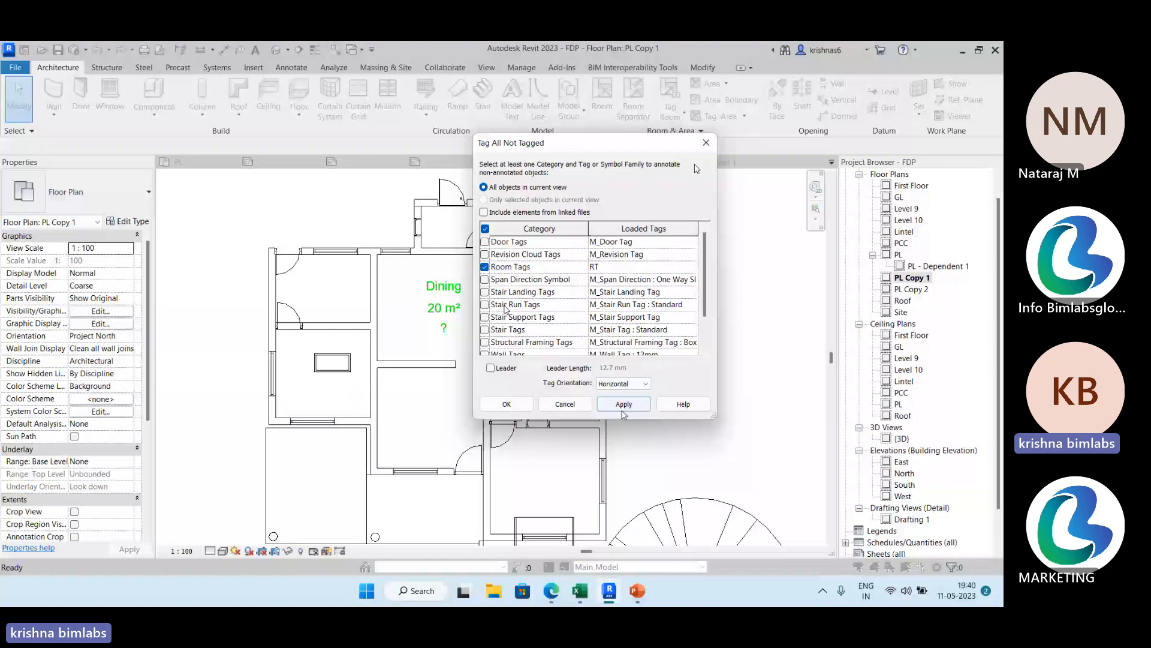
pyautogui.click(624, 407)
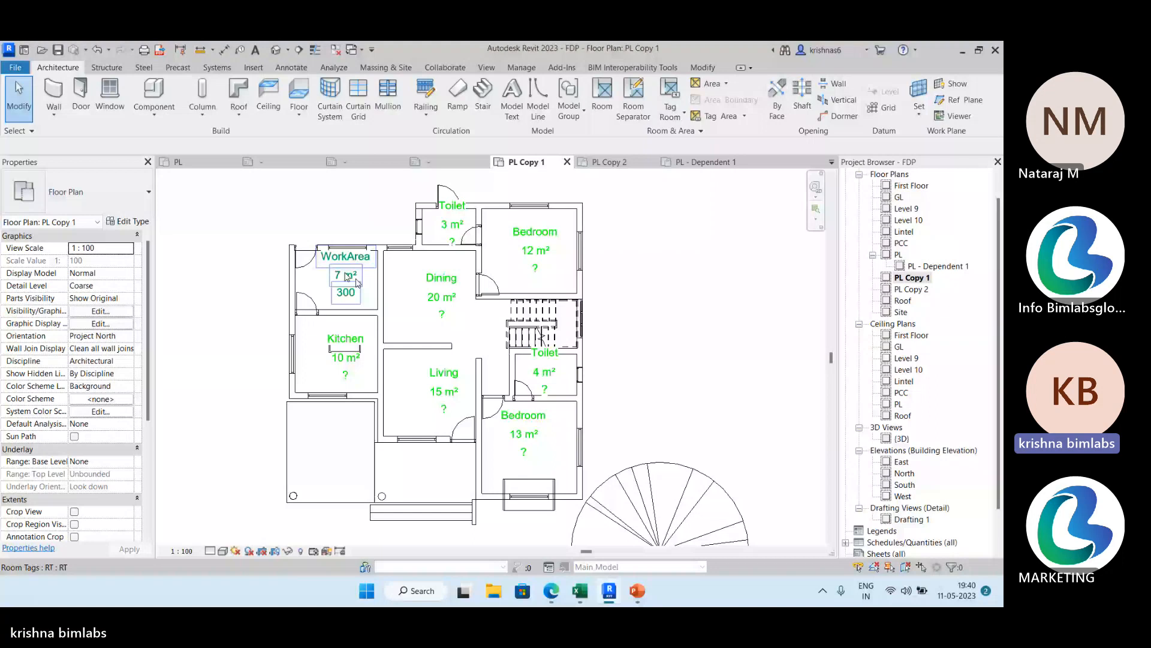
# Examine the WorkArea room tag's contents and its tag type and properties.
pyautogui.scroll(2, 477, 370)
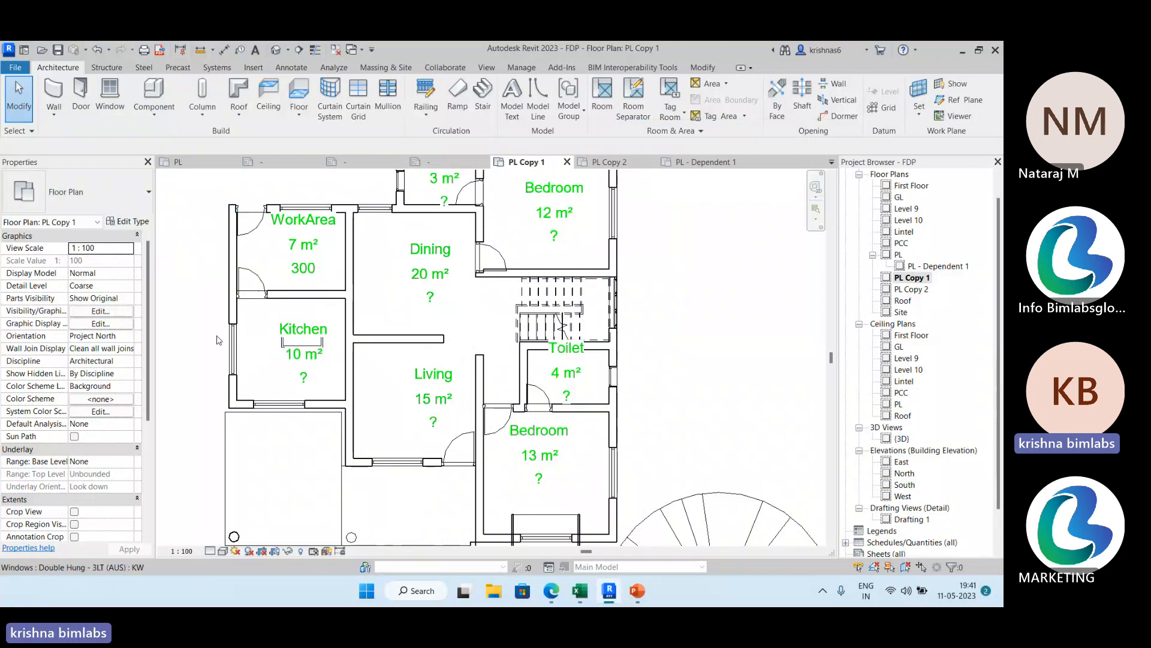
pyautogui.click(311, 252)
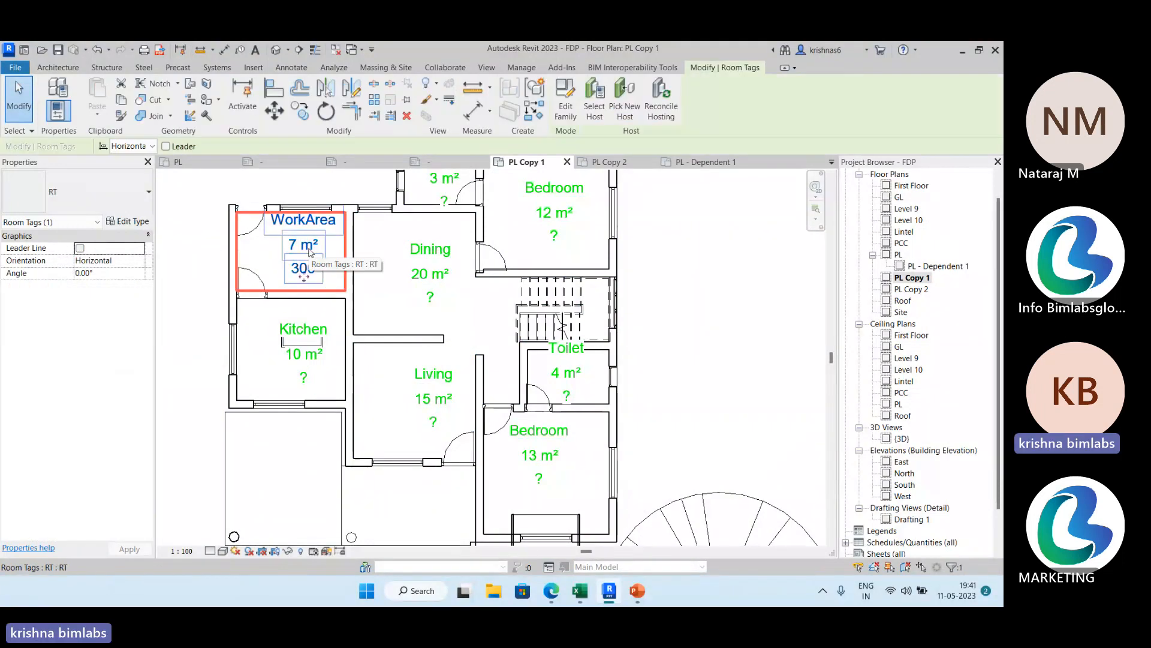
pyautogui.click(209, 208)
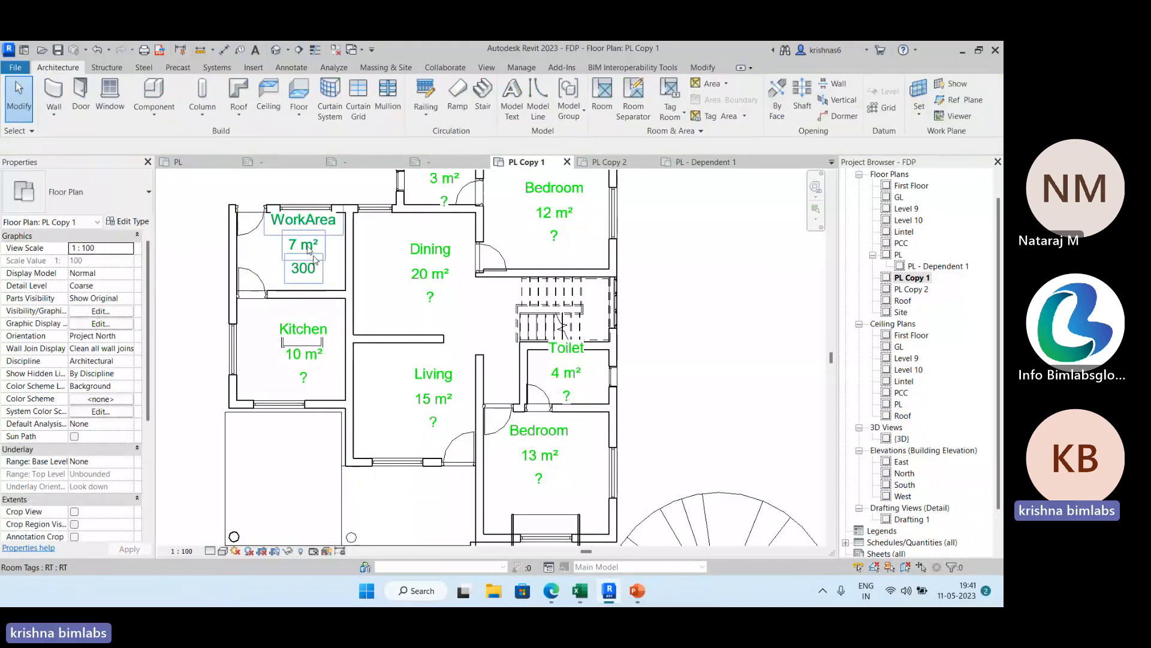
pyautogui.click(315, 260)
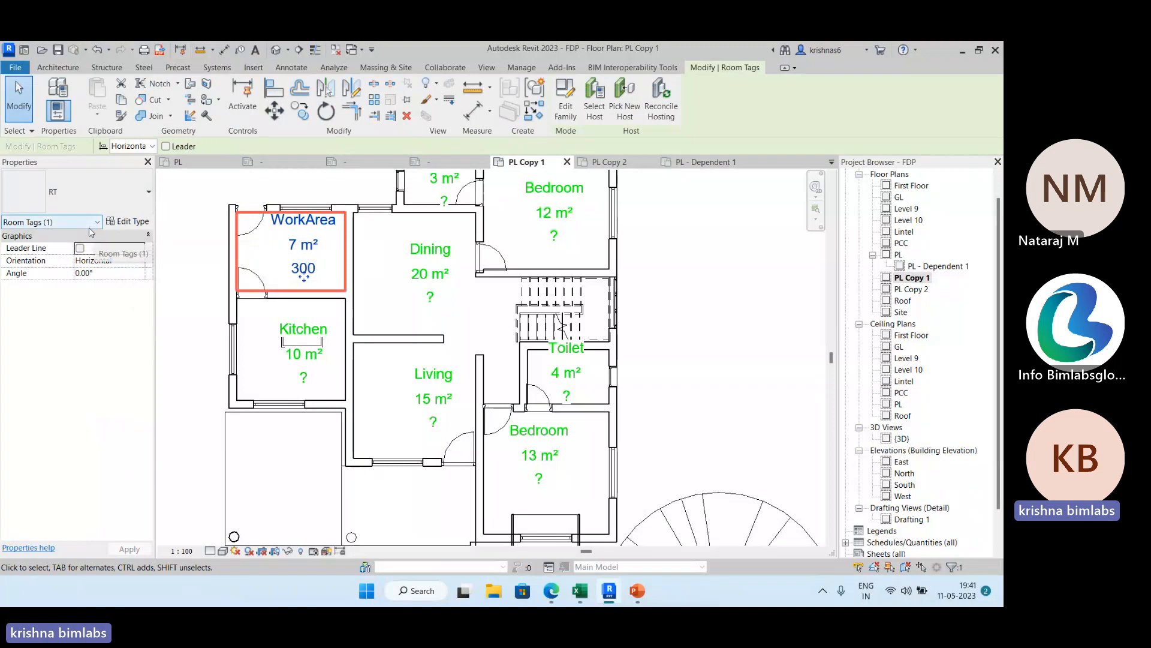
pyautogui.click(209, 225)
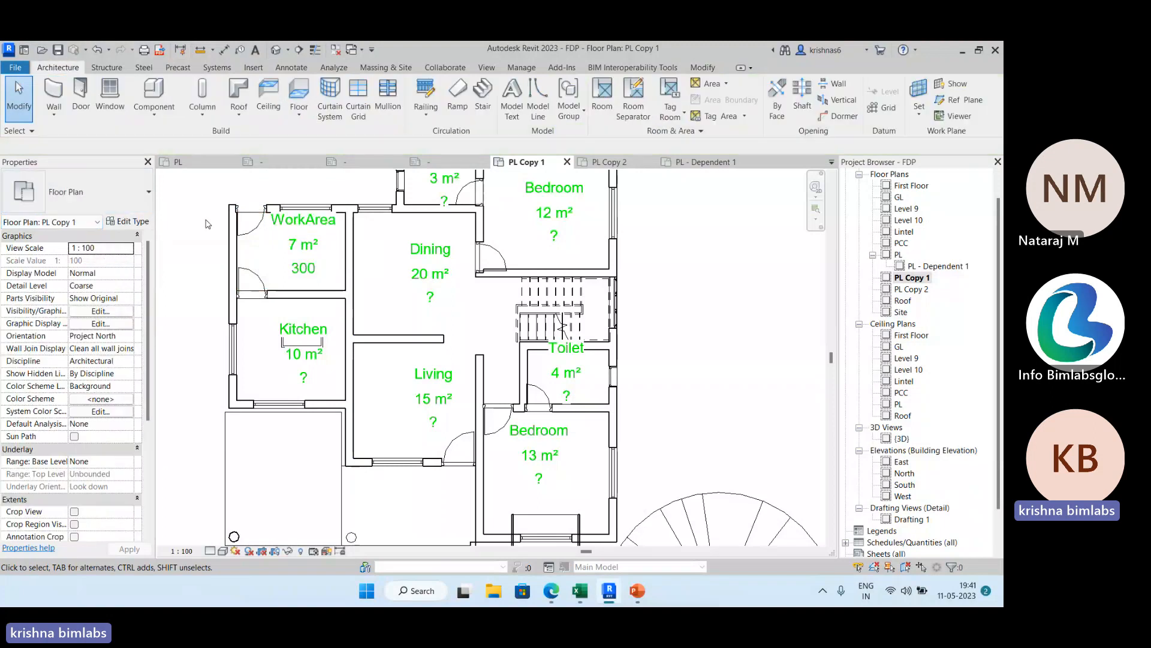
# Locate the Metric Room Tag template in the Annotations folder of the new-family templates, and leave without creating a family.
pyautogui.click(23, 70)
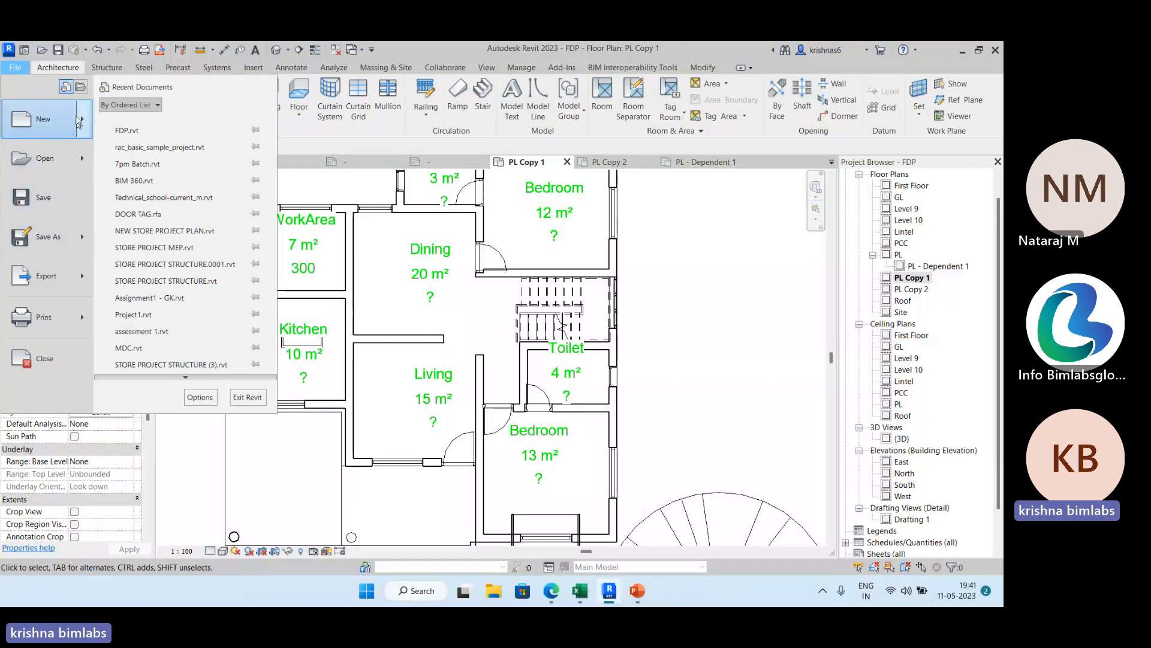
pyautogui.click(80, 120)
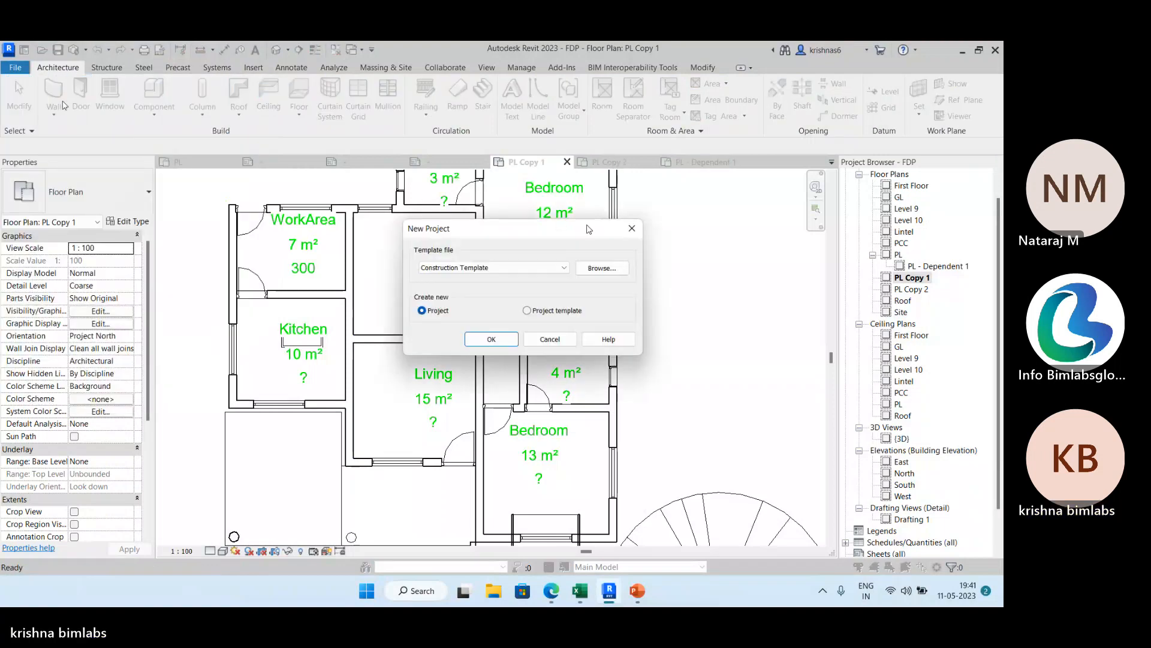
pyautogui.click(632, 229)
pyautogui.click(15, 67)
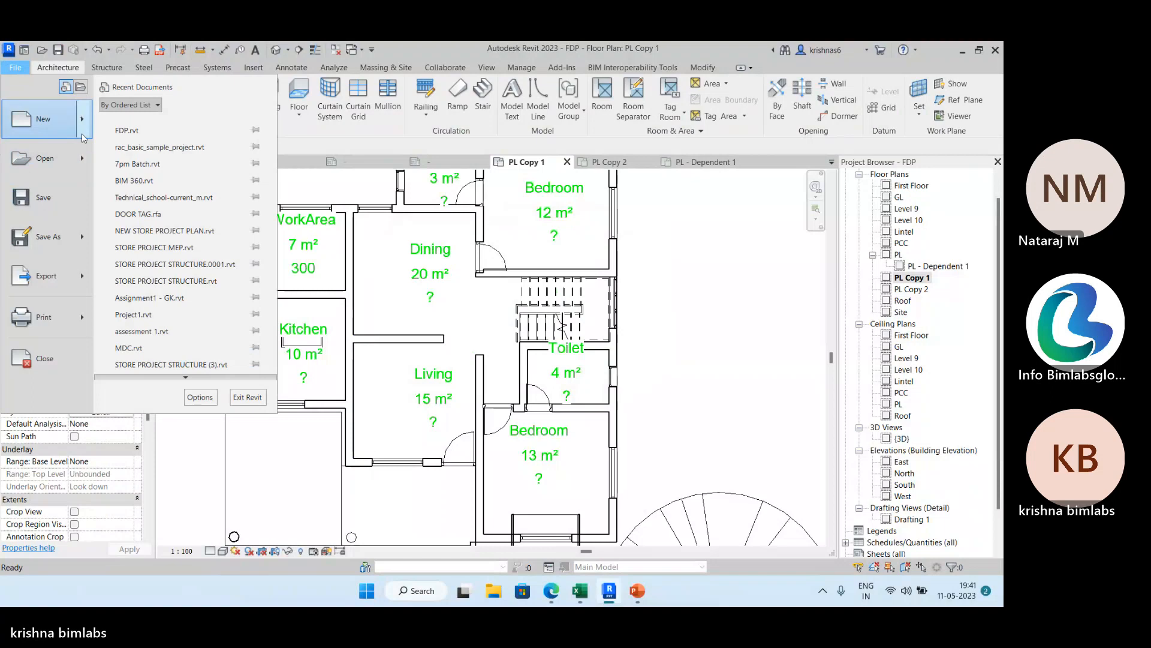
pyautogui.moveTo(81, 119)
pyautogui.click(129, 150)
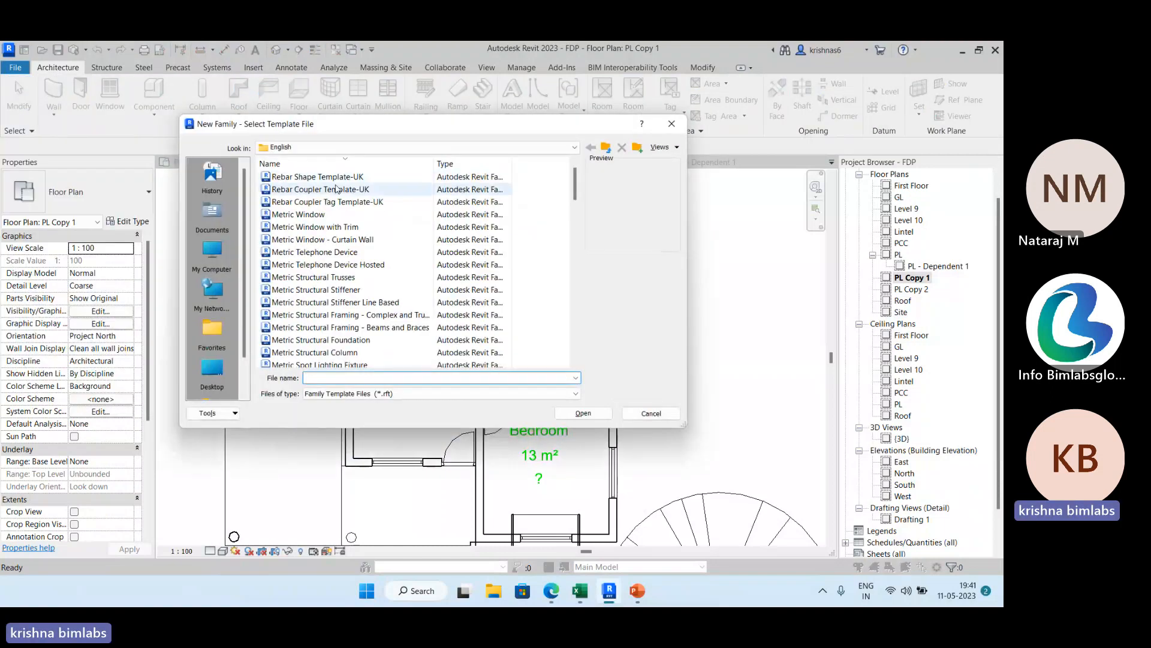
pyautogui.scroll(-20, 443, 275)
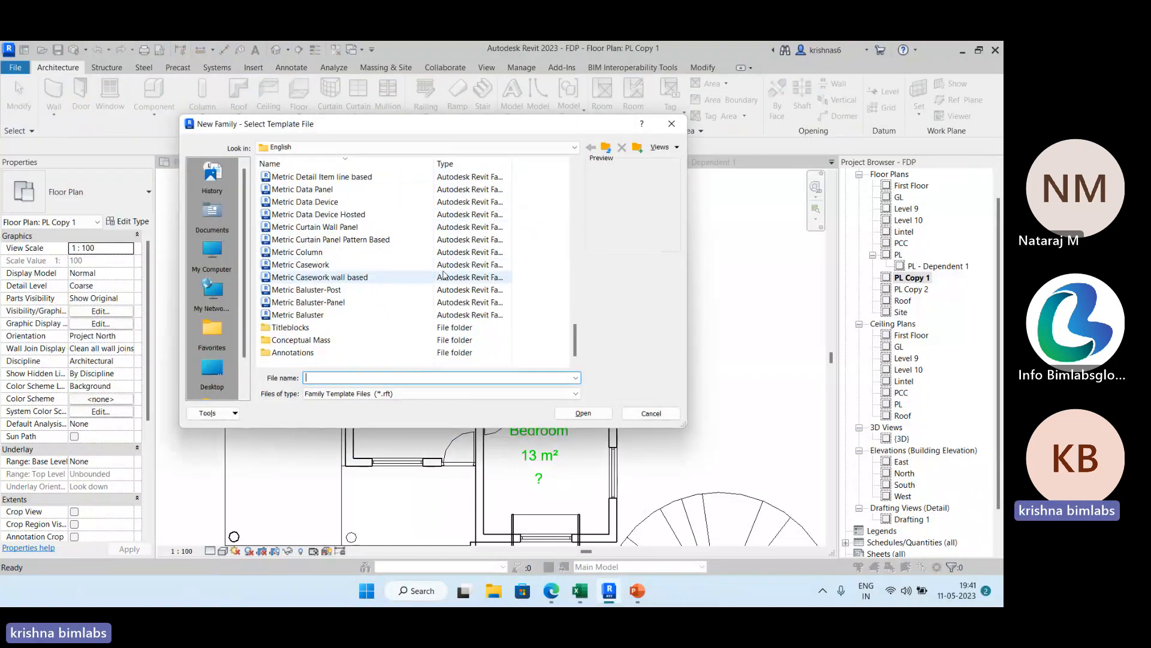
pyautogui.doubleClick(312, 353)
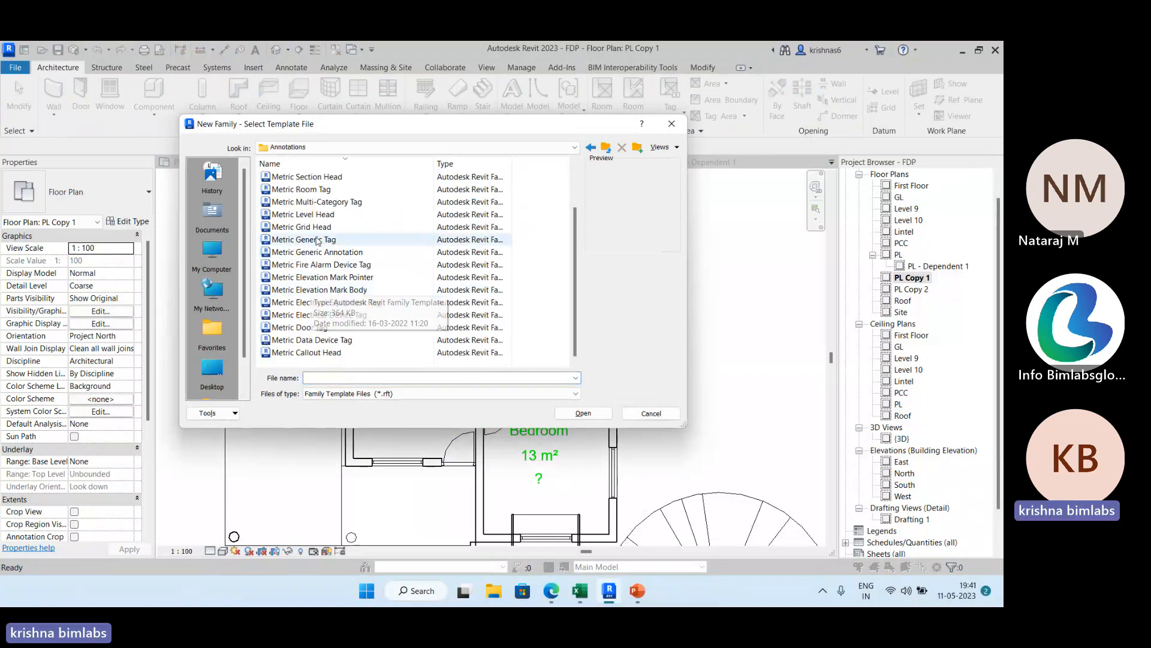
pyautogui.click(324, 191)
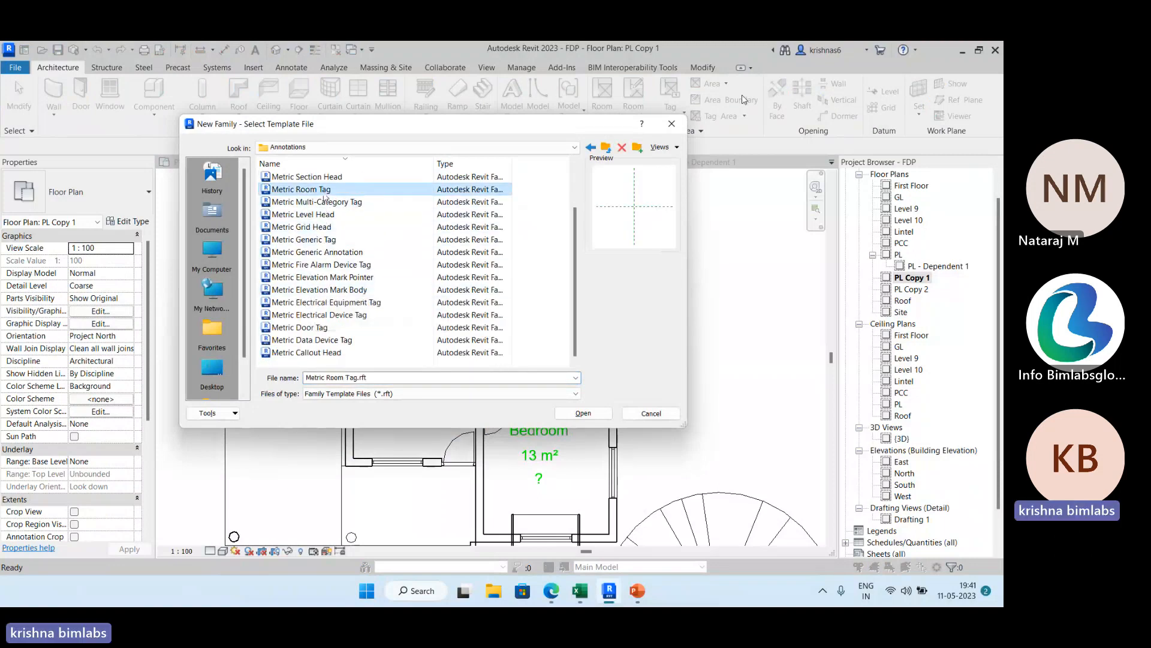
pyautogui.press('Escape')
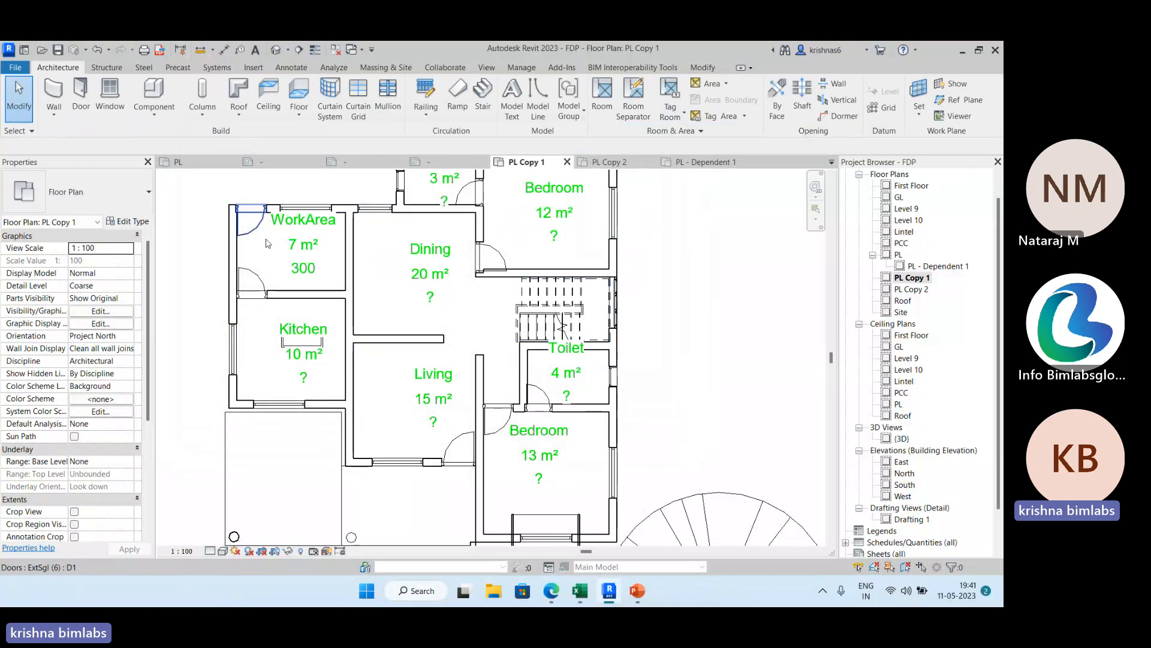
# Open the WorkArea room tag's RT family for editing and delete its Size label.
pyautogui.click(317, 243)
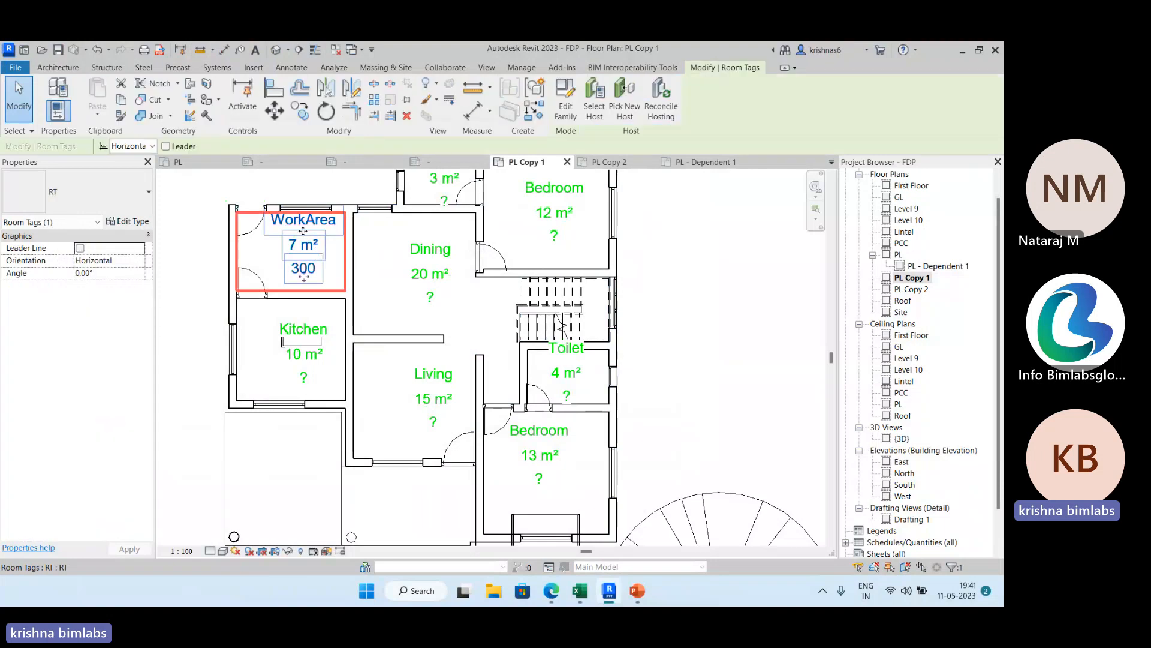
pyautogui.click(565, 99)
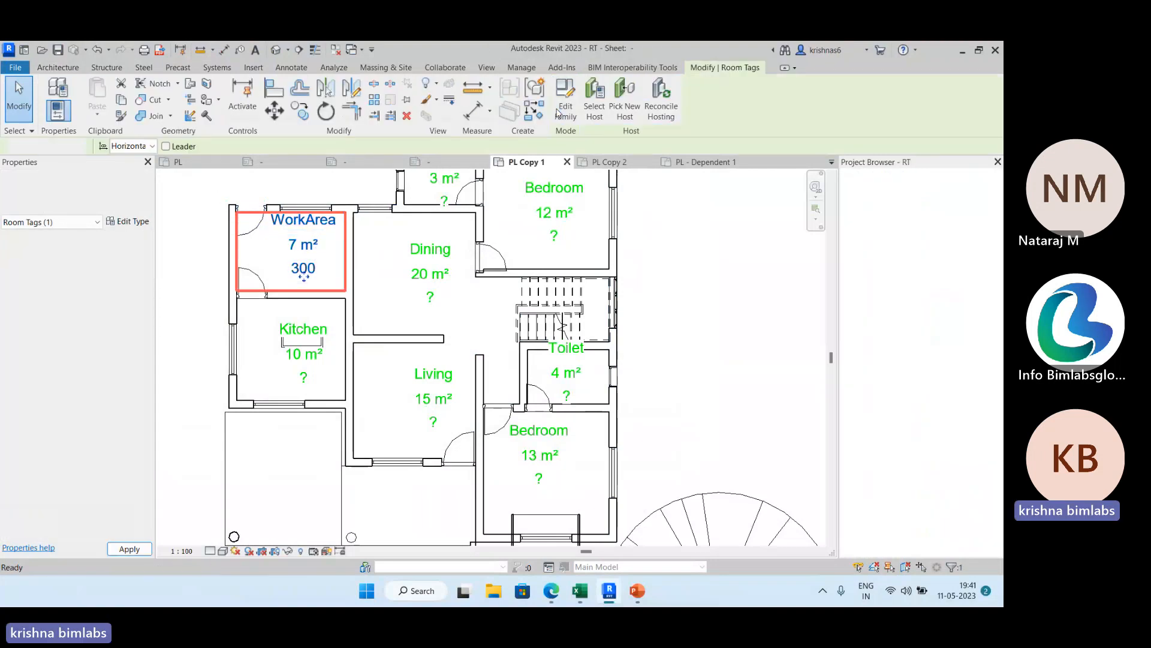
pyautogui.scroll(5, 495, 397)
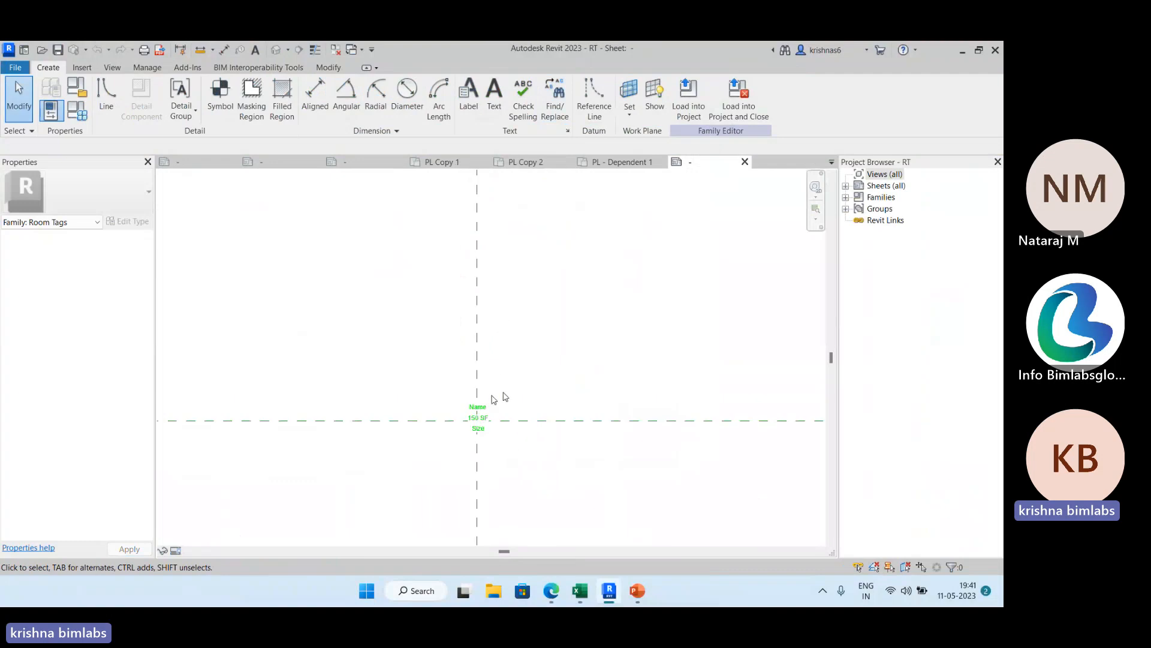
pyautogui.moveTo(472, 393); pyautogui.dragTo(488, 219, button='middle')
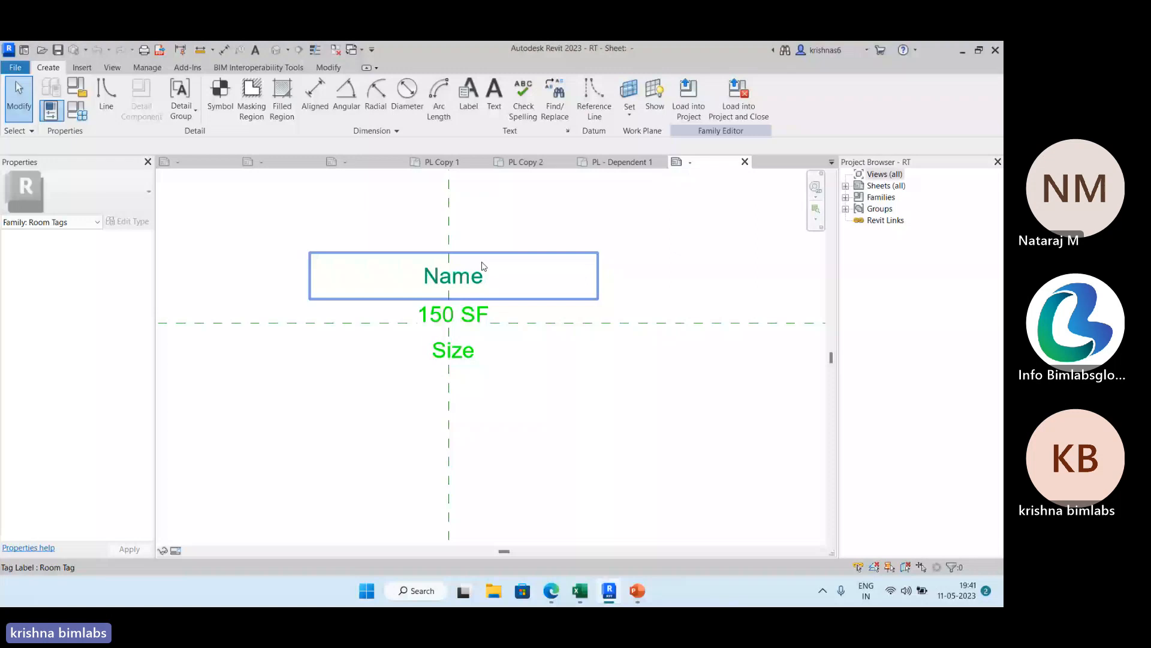
pyautogui.click(488, 226)
pyautogui.scroll(2, 488, 227)
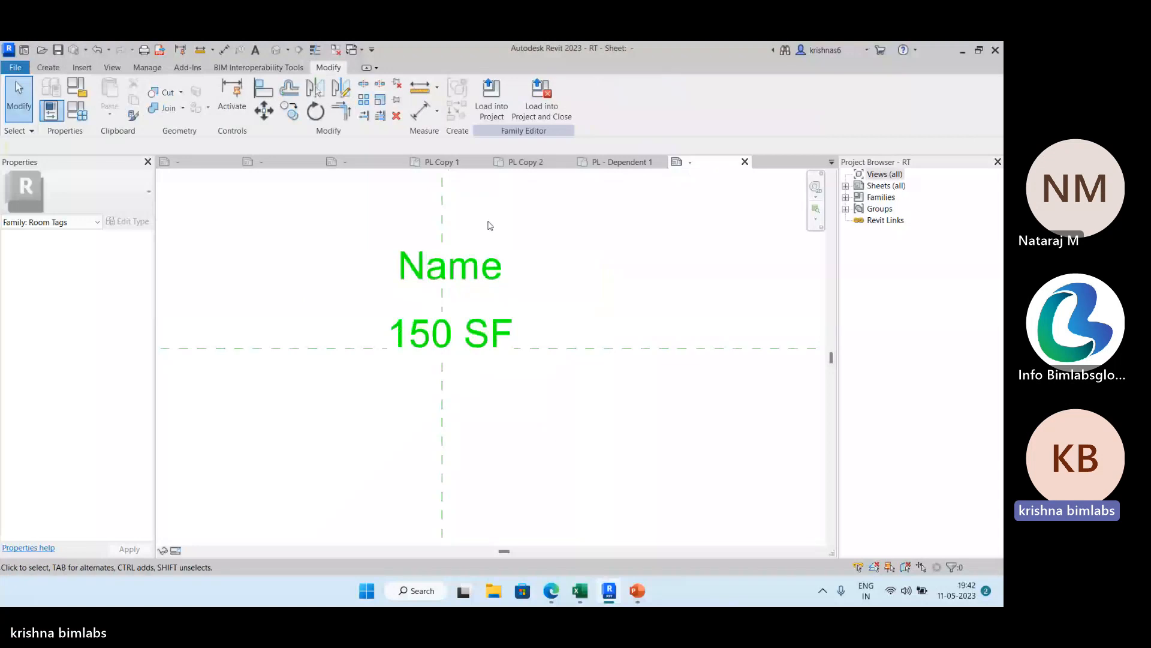
# Place a new 3mm tag label below the area label and look through the available category parameters.
pyautogui.press('l')
pyautogui.press('l')
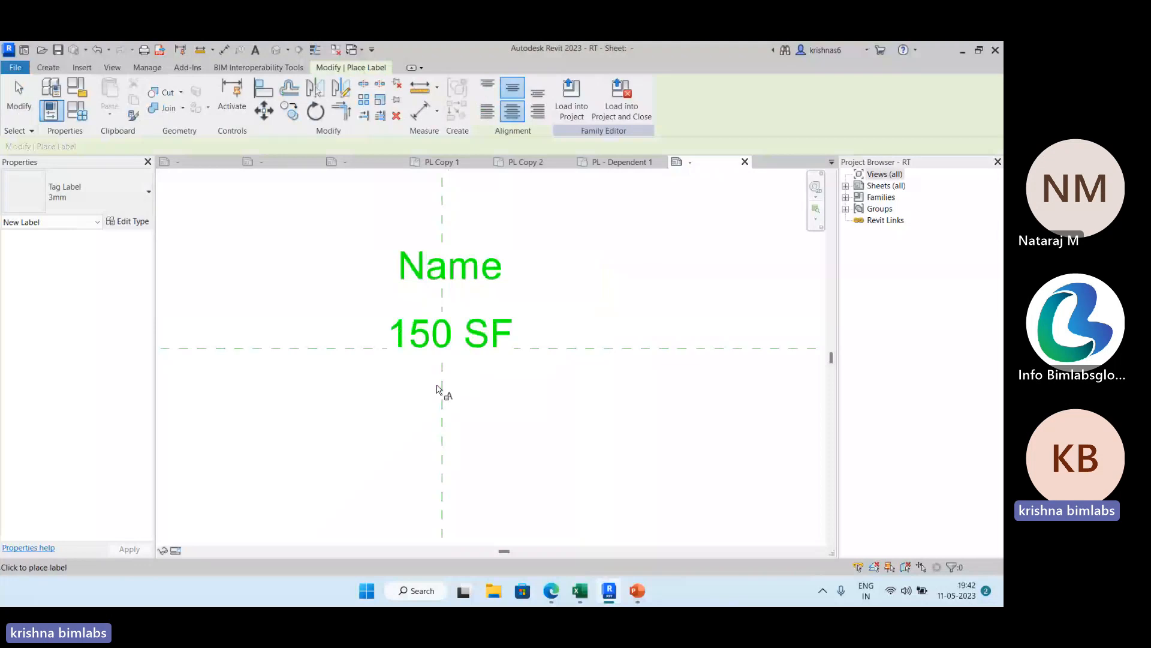
pyautogui.click(437, 390)
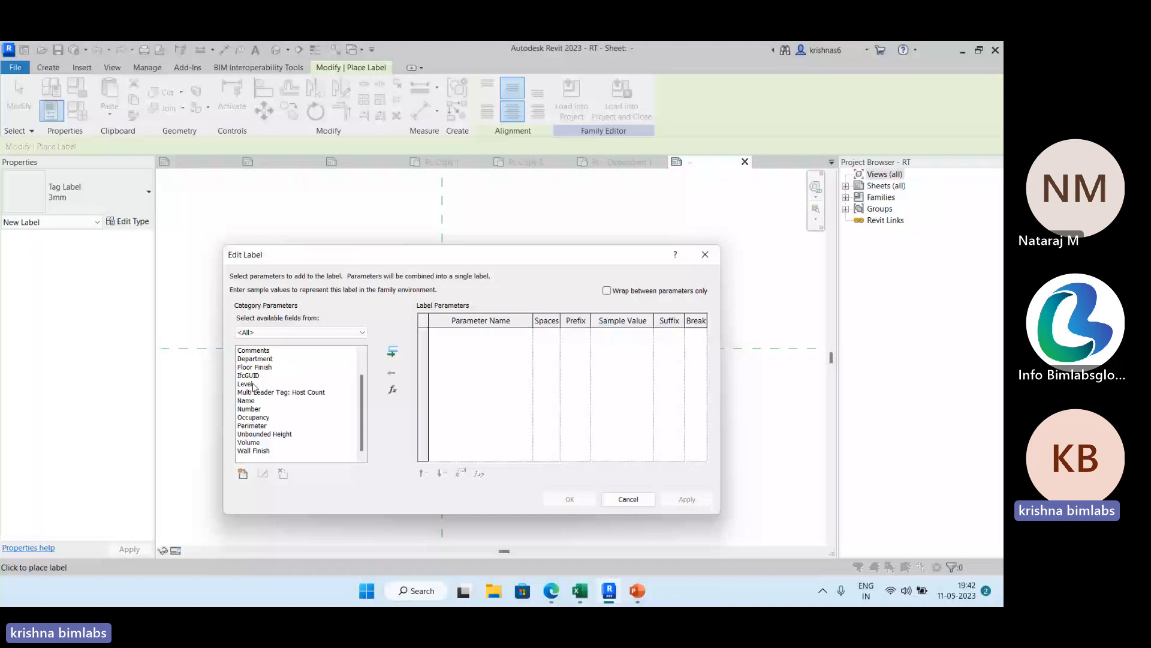
pyautogui.scroll(3, 270, 390)
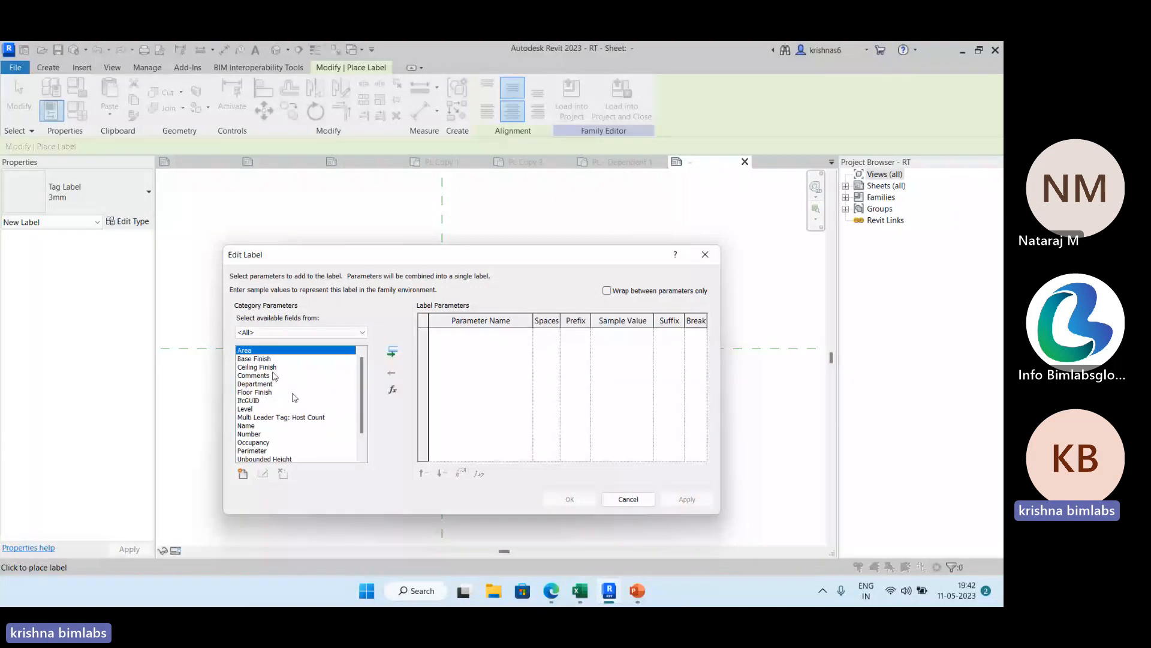
pyautogui.scroll(-1, 274, 376)
pyautogui.scroll(1, 271, 384)
pyautogui.click(253, 351)
pyautogui.scroll(-1, 344, 445)
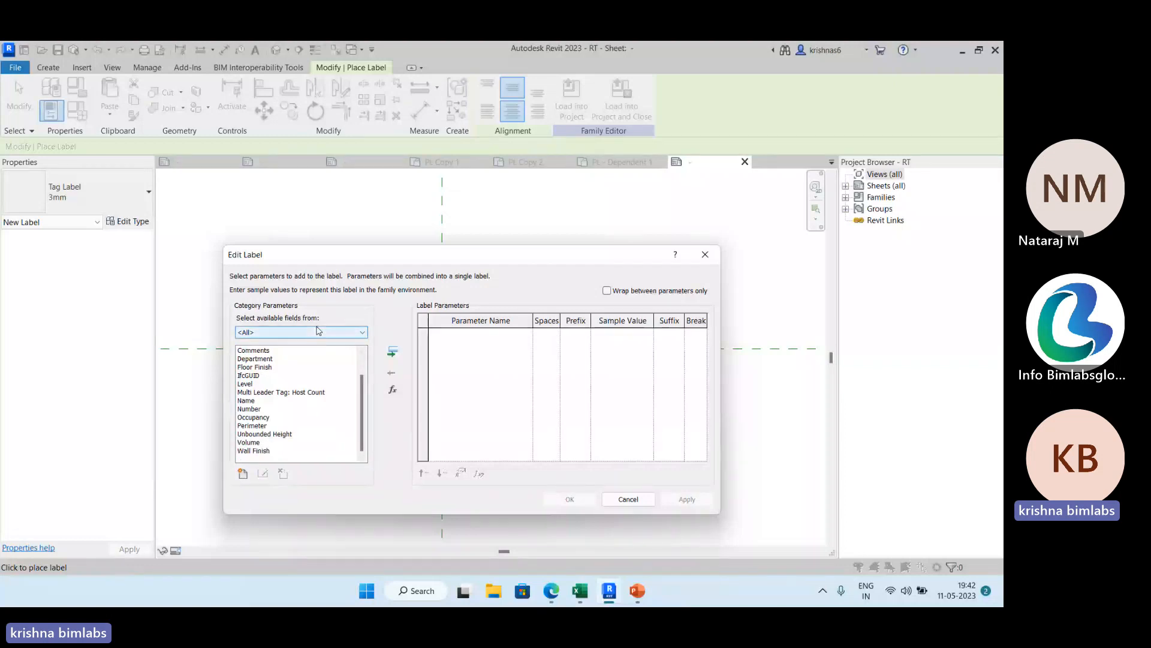
# Start adding a shared parameter to the label's available fields and open the ROOM TAG group for editing in the shared parameter file.
pyautogui.click(244, 474)
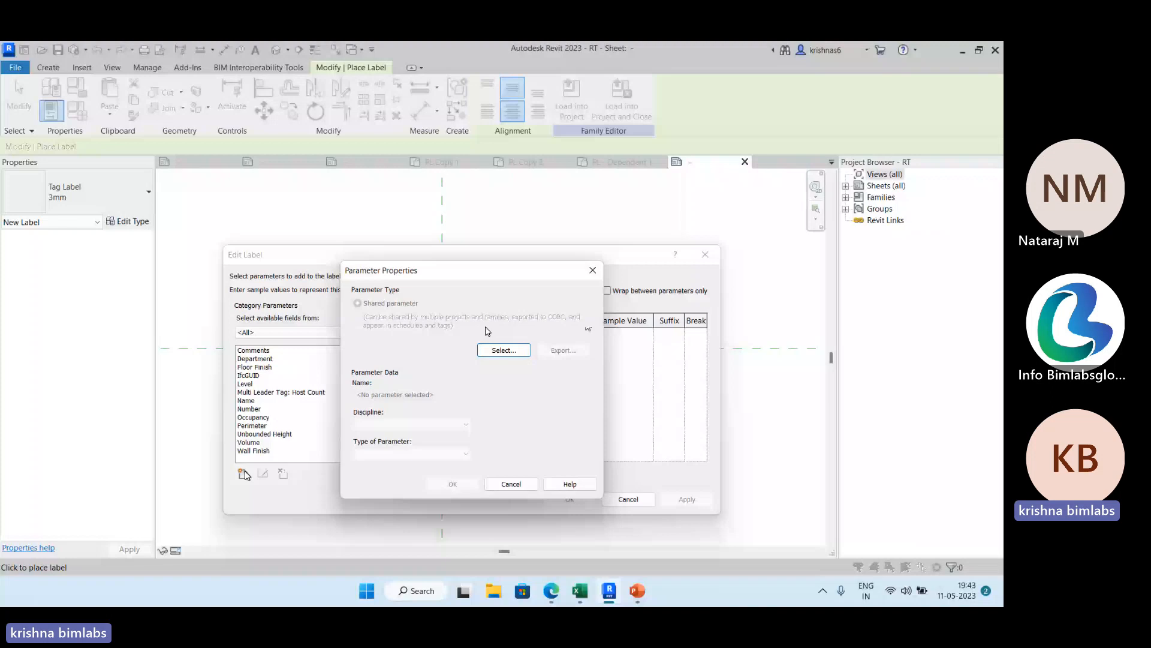
pyautogui.click(503, 350)
pyautogui.click(591, 276)
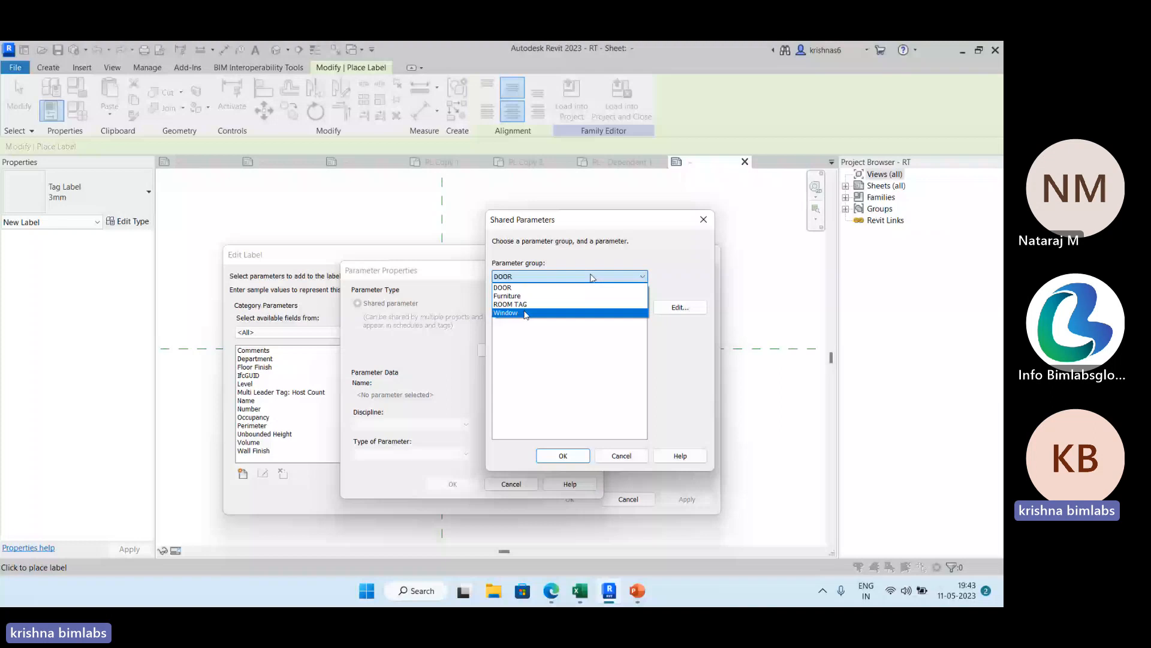
pyautogui.click(680, 308)
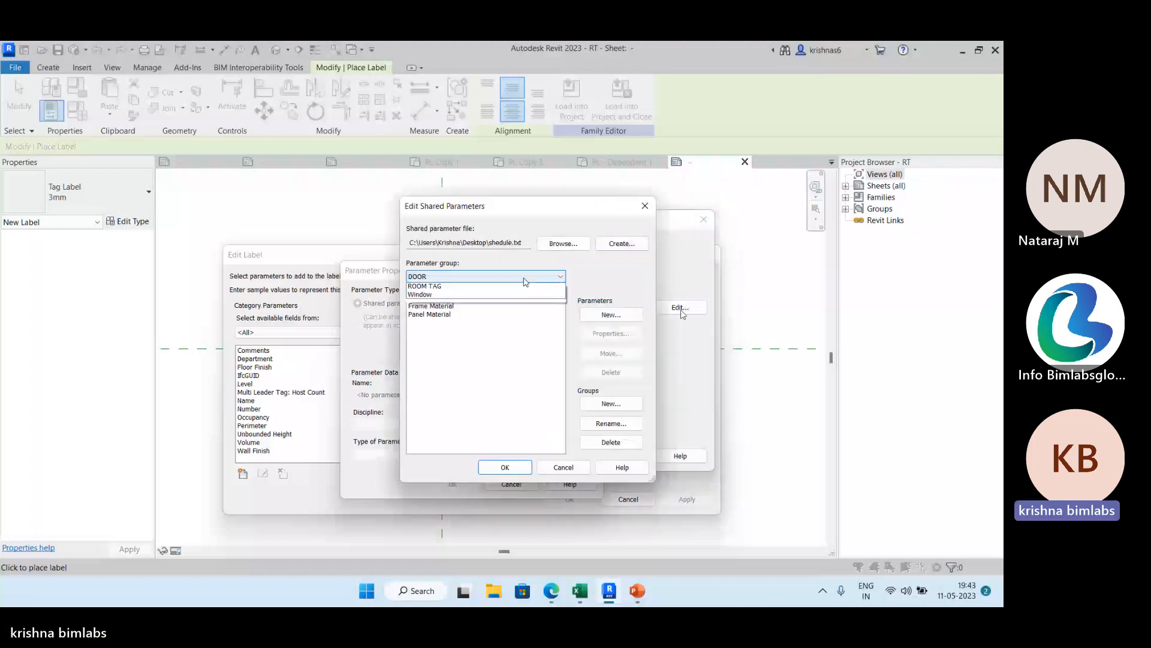
pyautogui.click(513, 287)
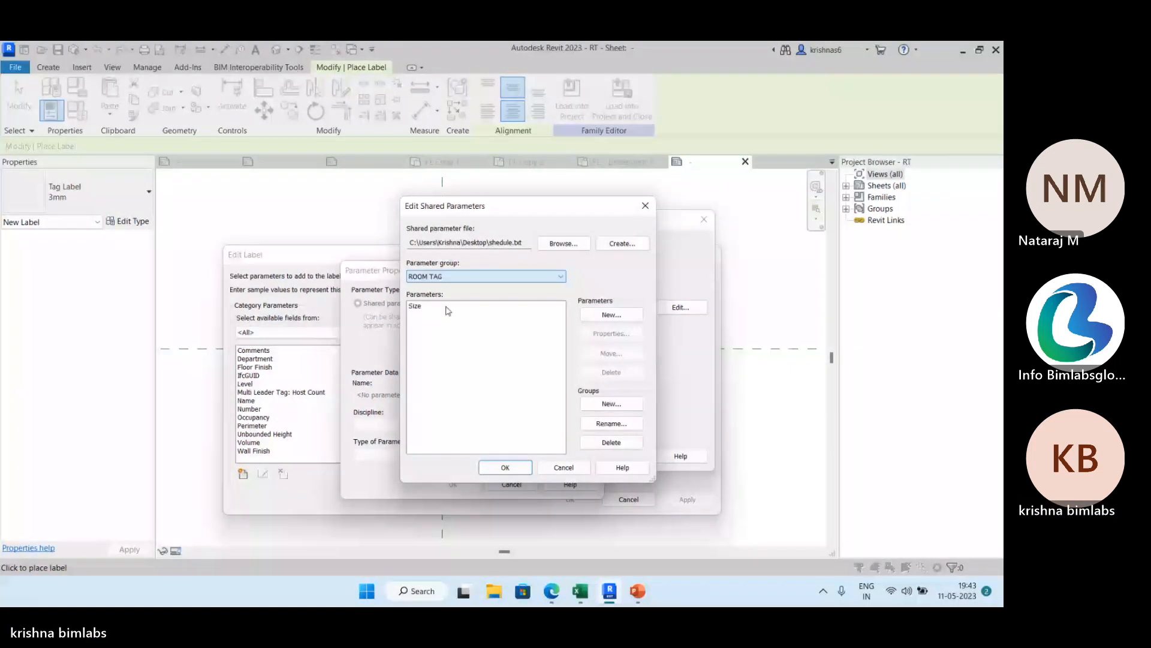
pyautogui.click(541, 324)
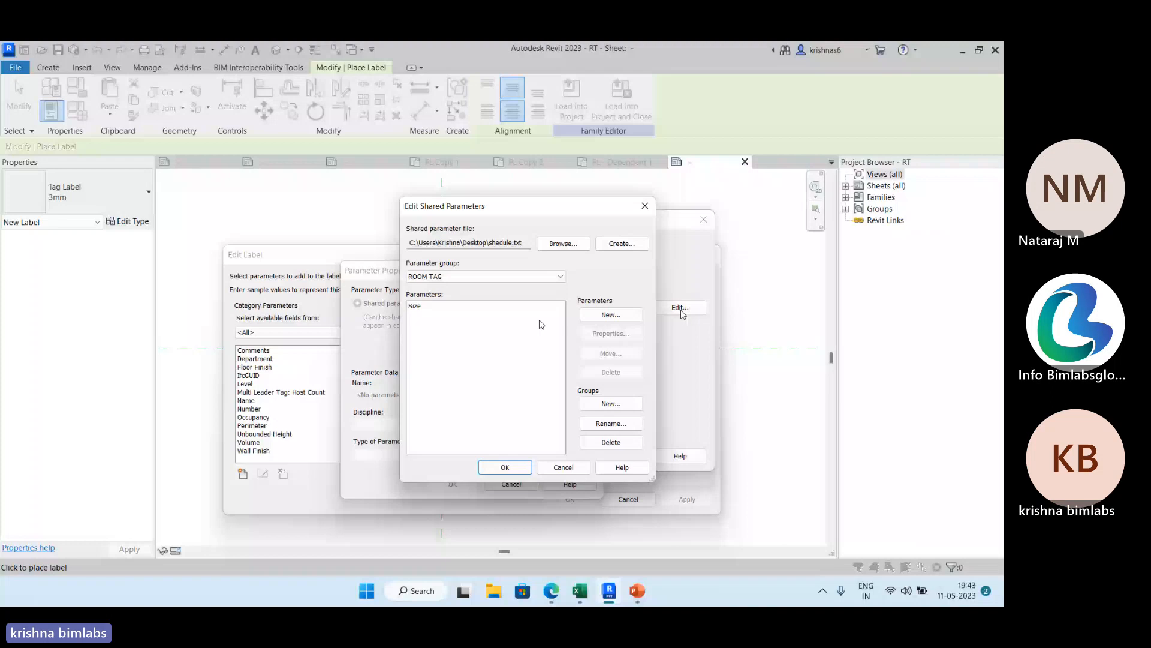
# Create a shared parameter named Dimension in the ROOM TAG group, with Common discipline and Text as its parameter type.
pyautogui.click(626, 316)
pyautogui.write('Di')
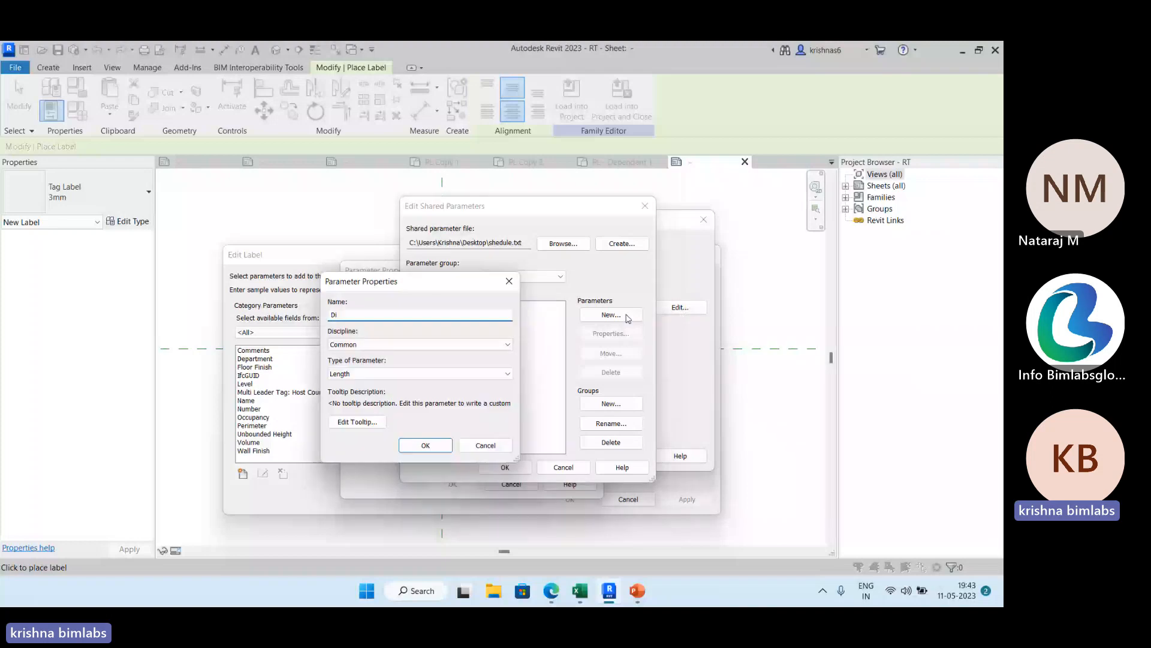
pyautogui.write('mension')
pyautogui.click(454, 374)
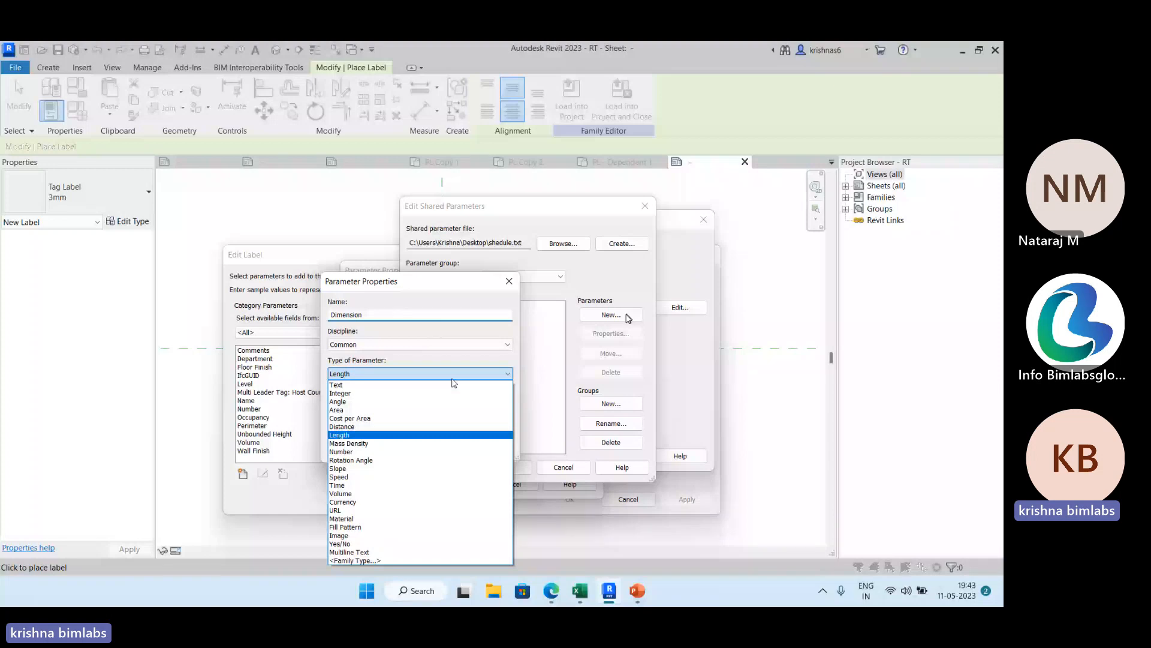
pyautogui.click(453, 379)
pyautogui.click(452, 378)
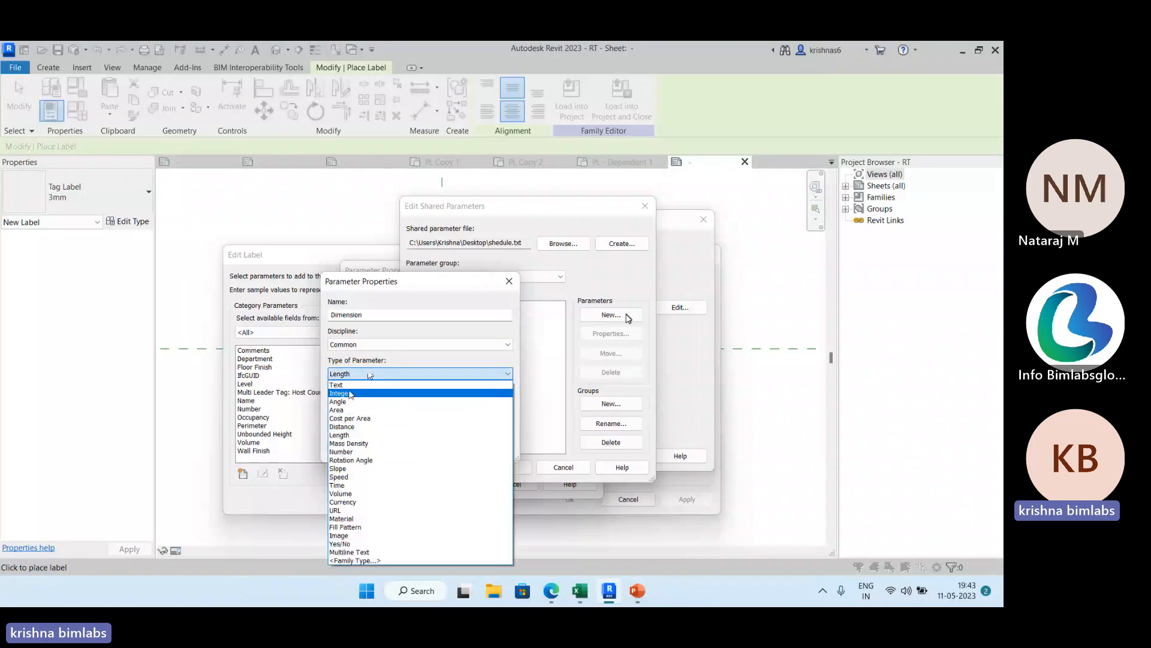
pyautogui.click(350, 388)
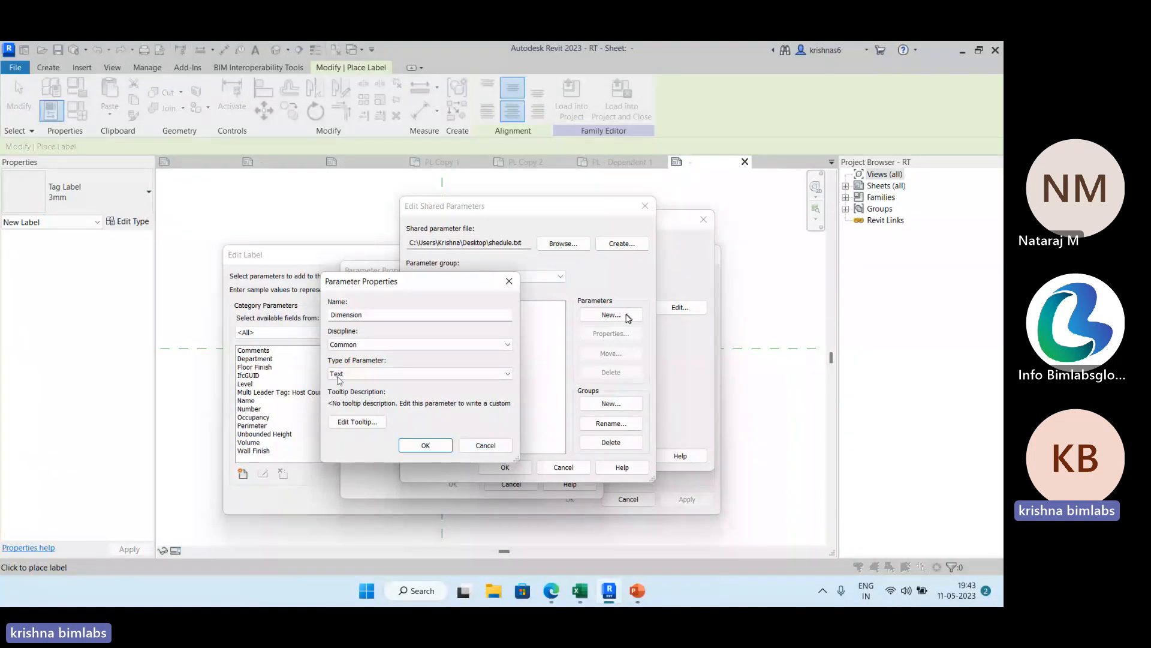
pyautogui.click(491, 375)
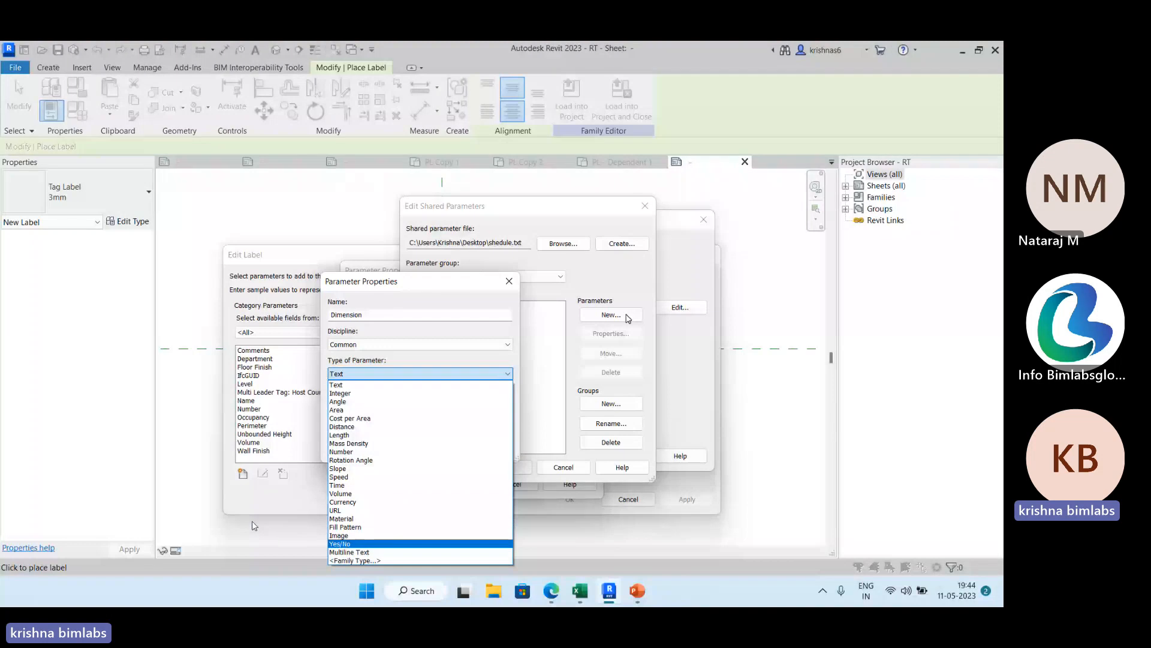
pyautogui.click(350, 385)
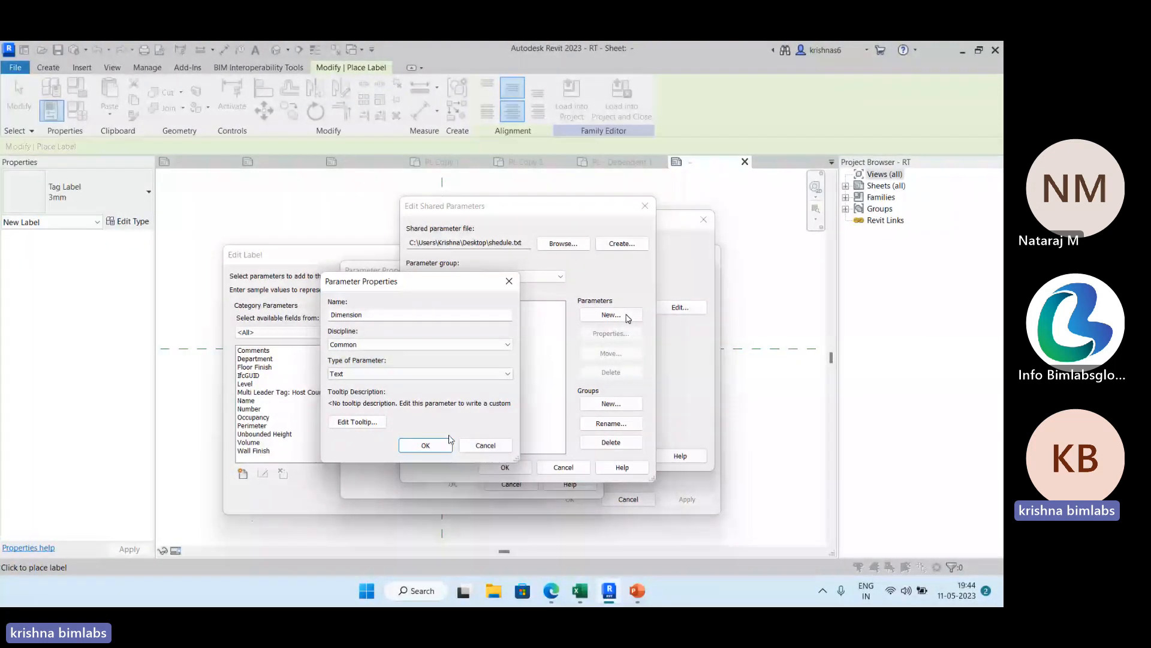
pyautogui.click(442, 445)
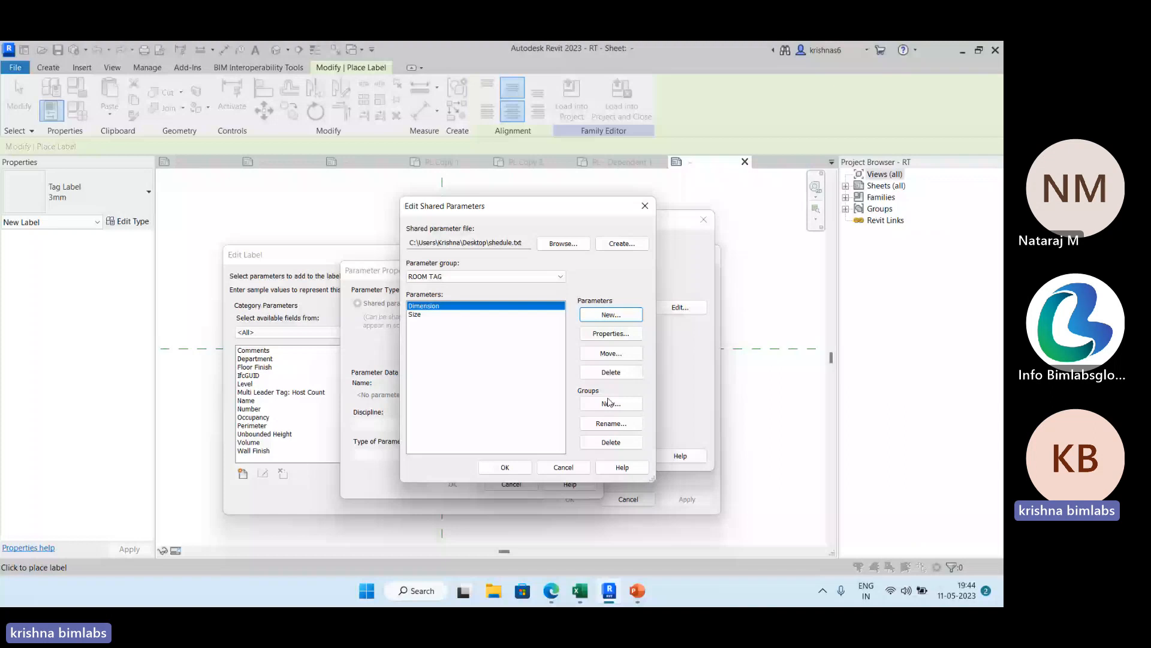
# Choose the shared Dimension parameter for the tag, add it to the new label's parameters, and apply the label.
pyautogui.click(505, 467)
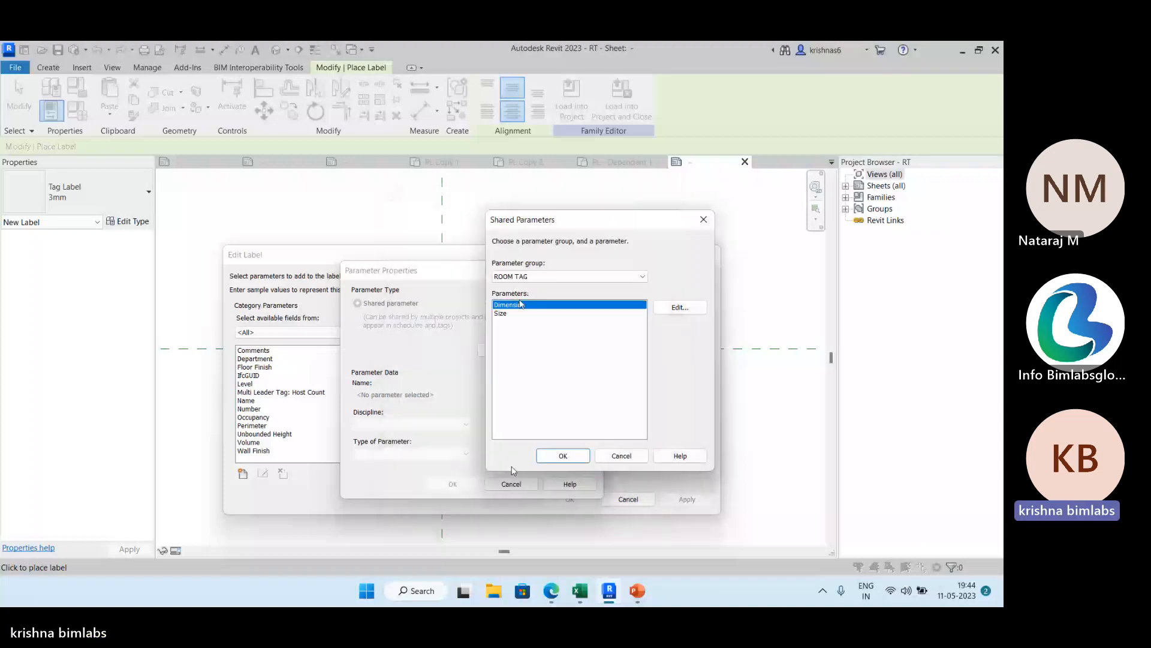
pyautogui.click(563, 457)
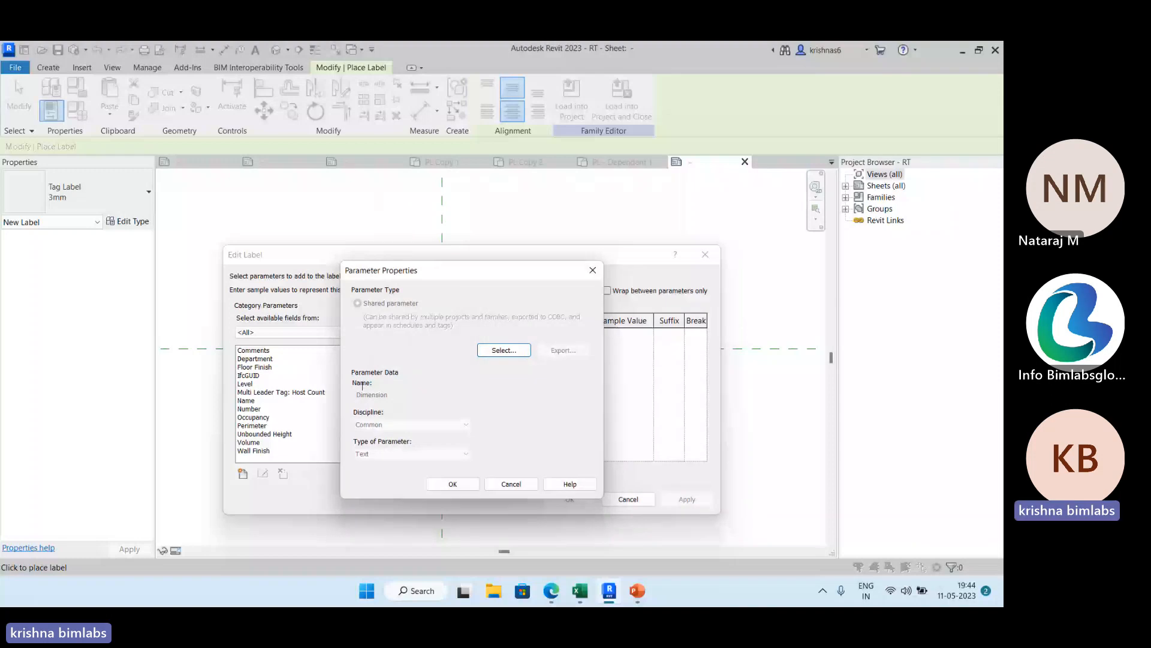
pyautogui.press('Return')
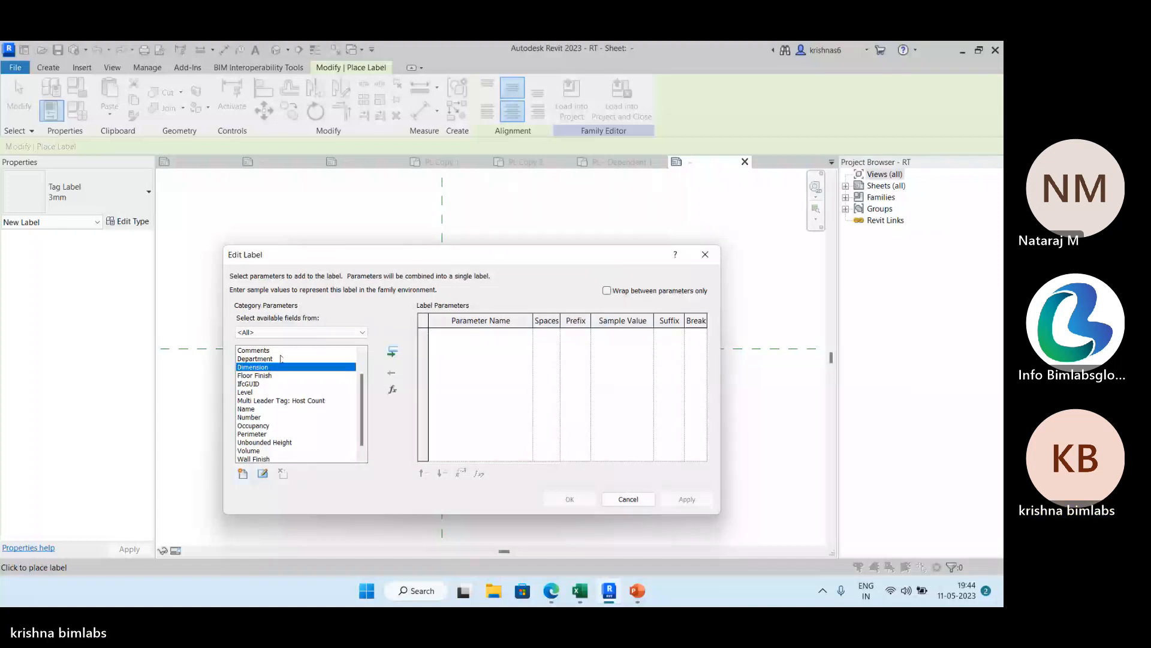
pyautogui.click(393, 352)
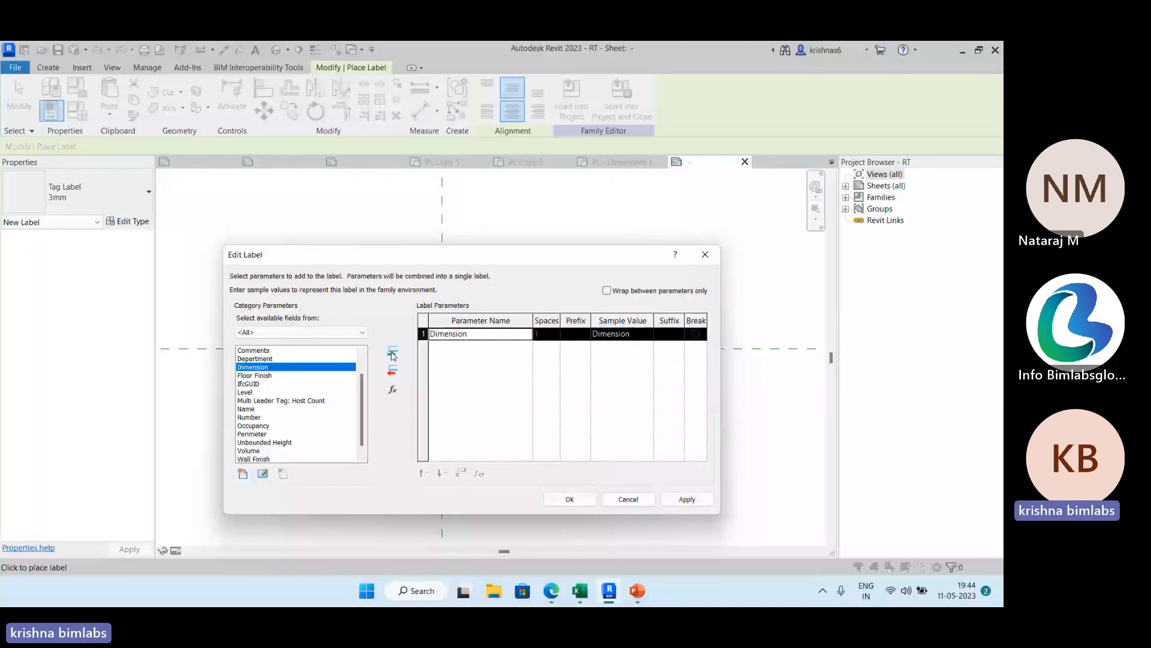
pyautogui.click(687, 499)
pyautogui.click(563, 506)
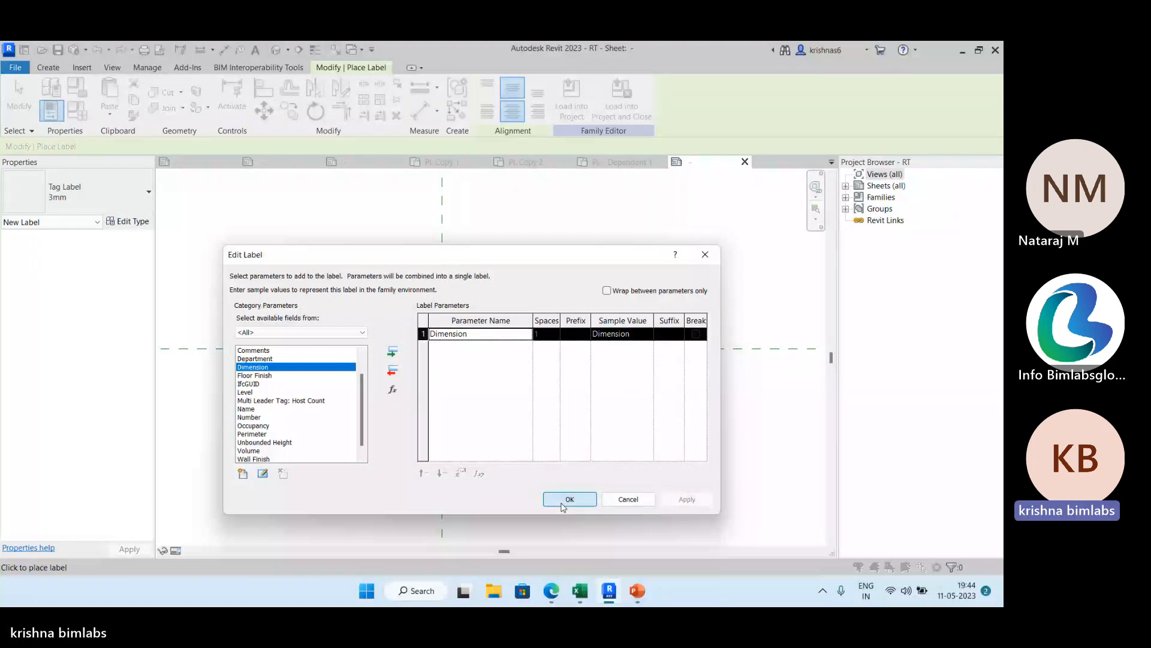
pyautogui.click(564, 506)
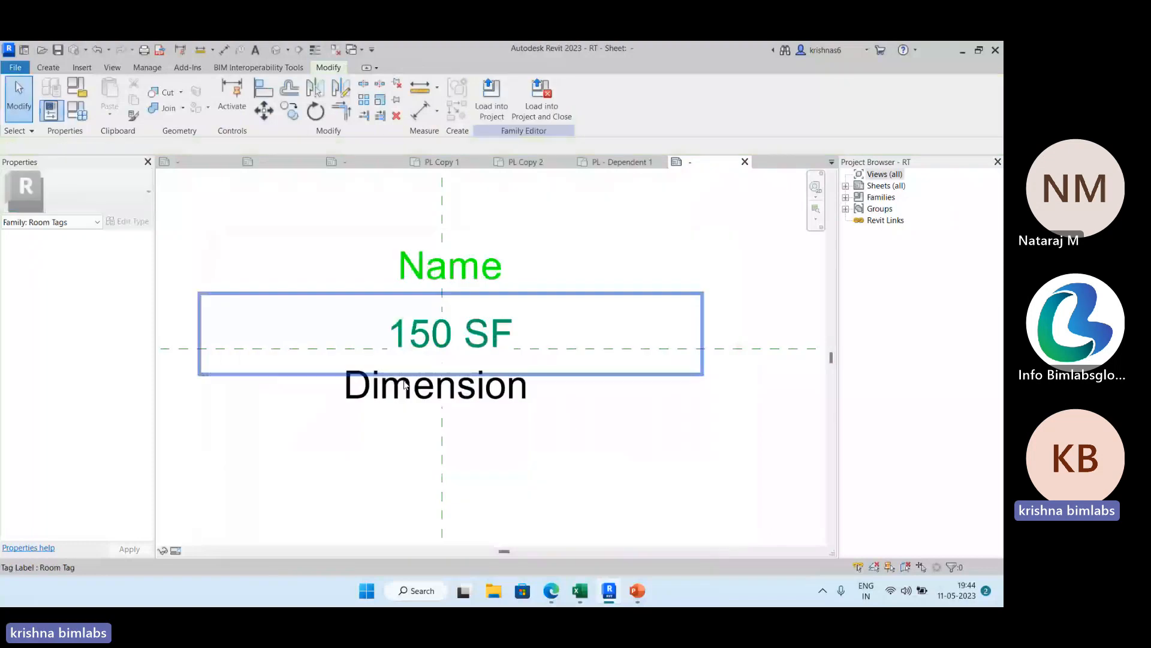
# Change the Dimension label's type to Room Tag to match the Name label, and load the tag family into the FDP.rvt project.
pyautogui.click(404, 386)
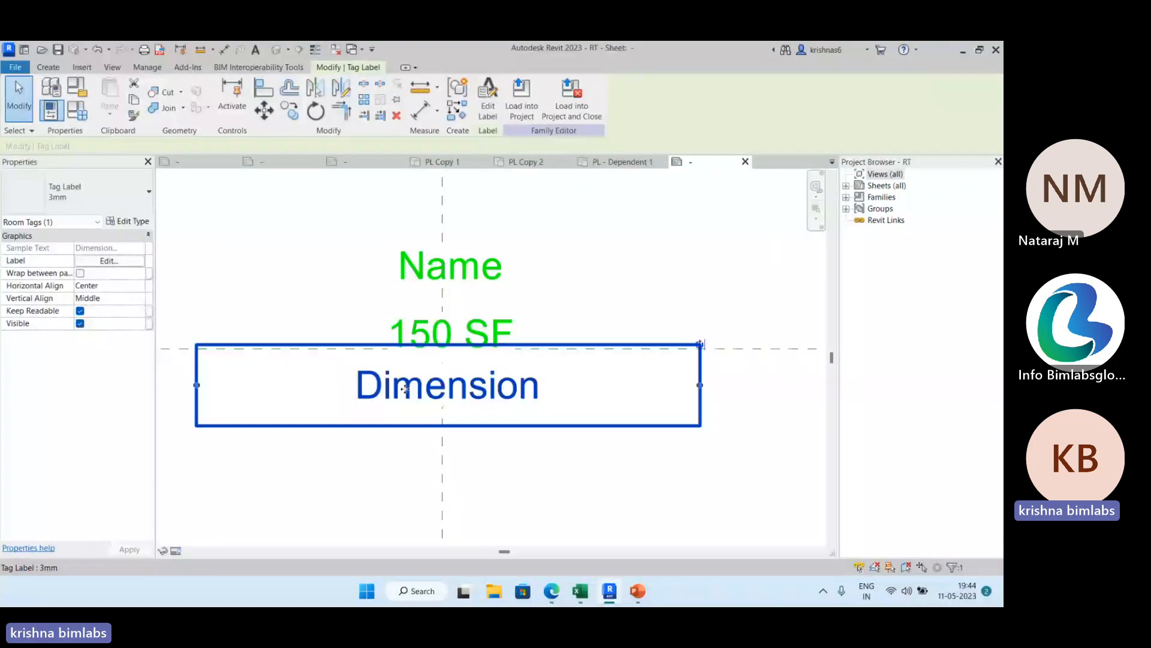
pyautogui.click(455, 270)
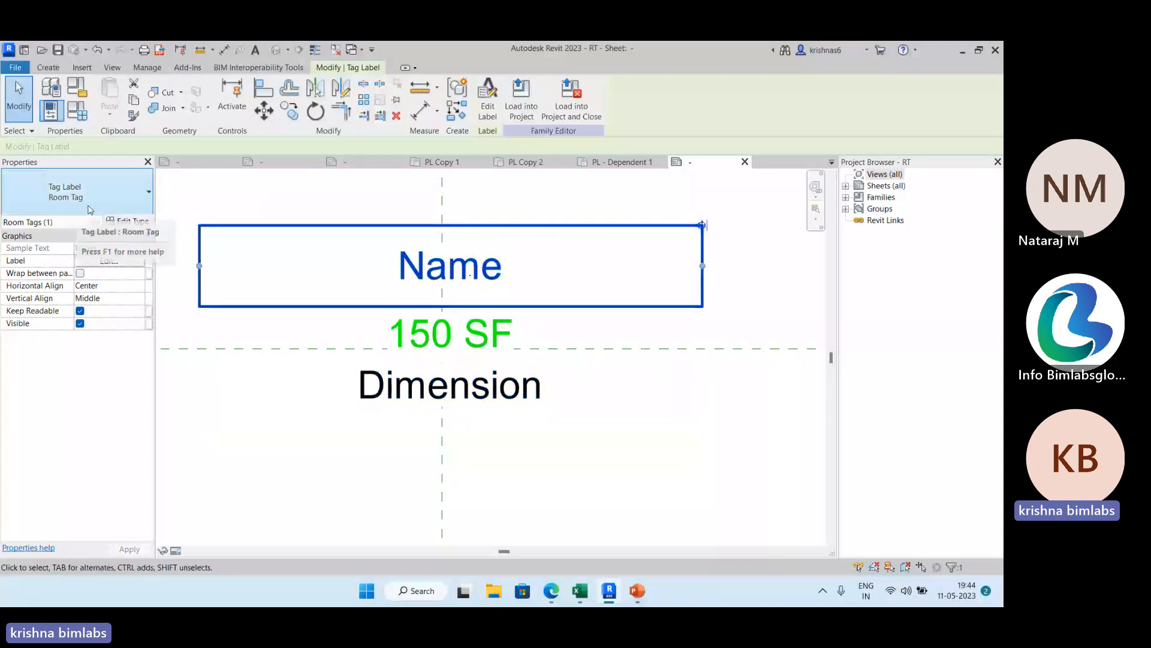
pyautogui.click(390, 390)
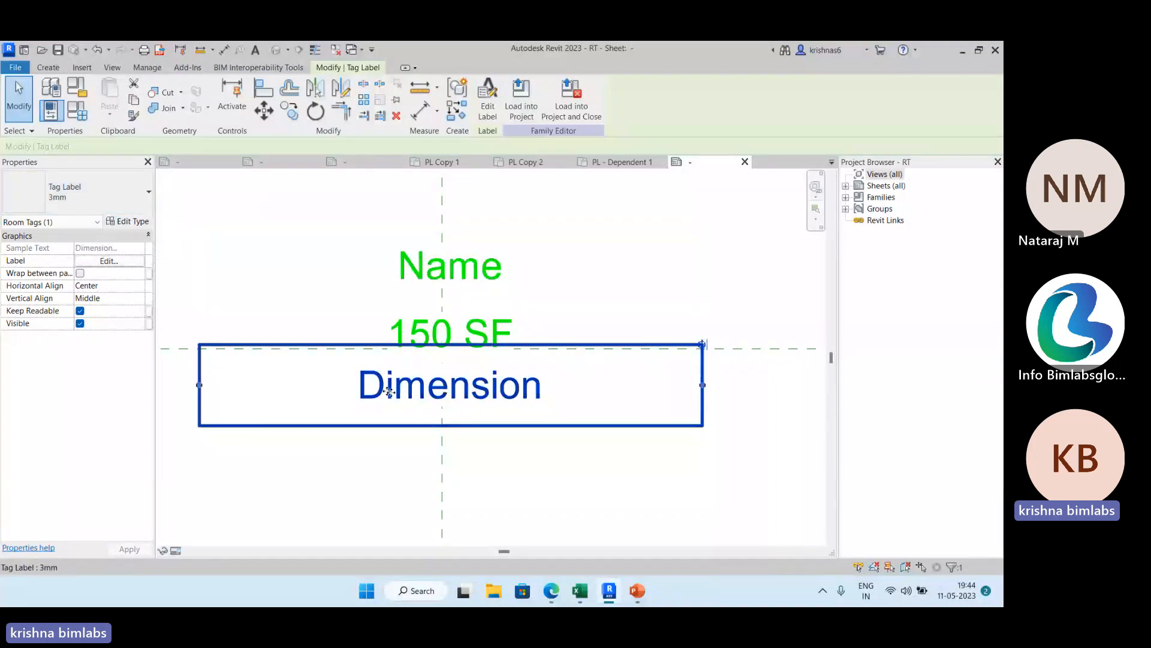
pyautogui.click(138, 198)
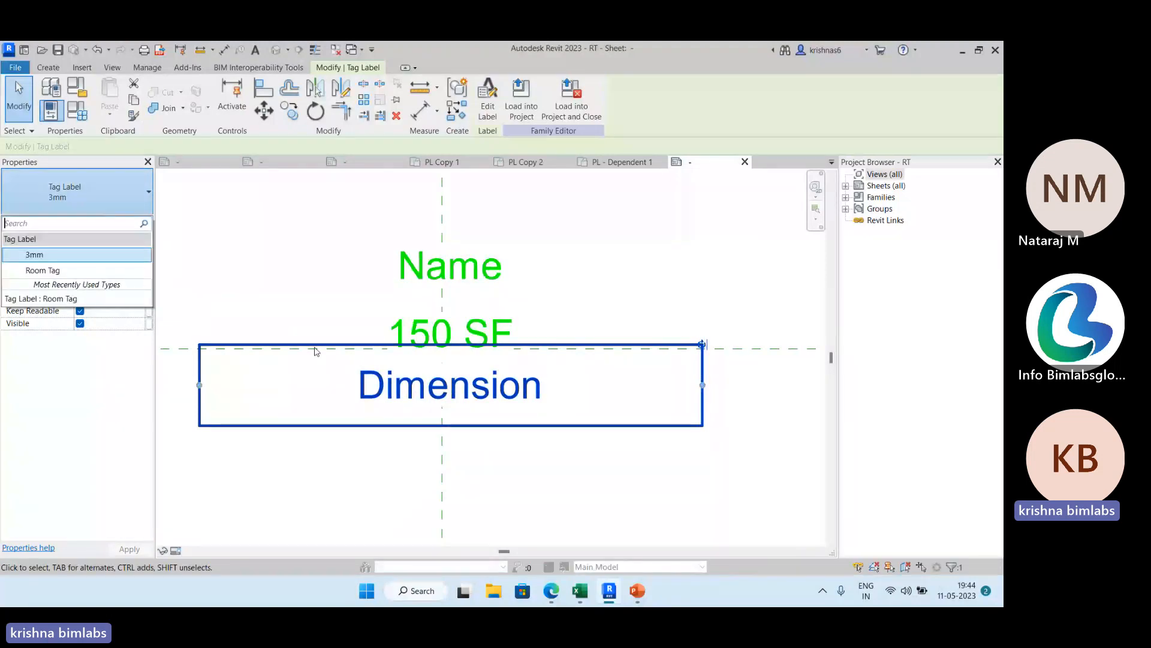
pyautogui.click(62, 271)
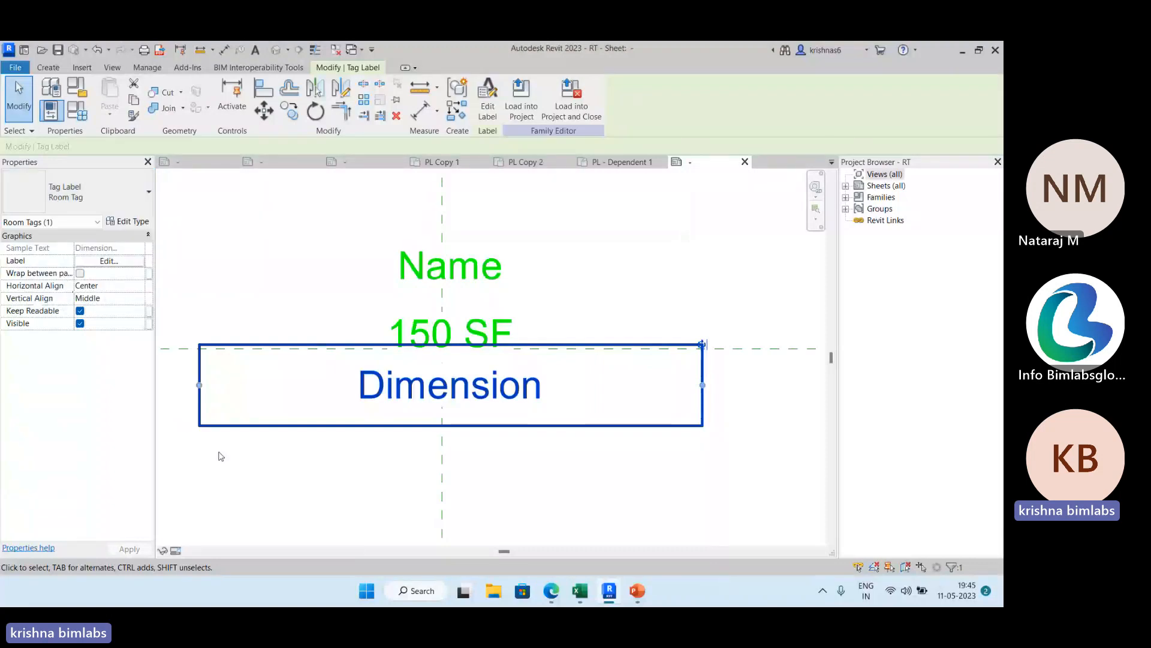
pyautogui.click(250, 466)
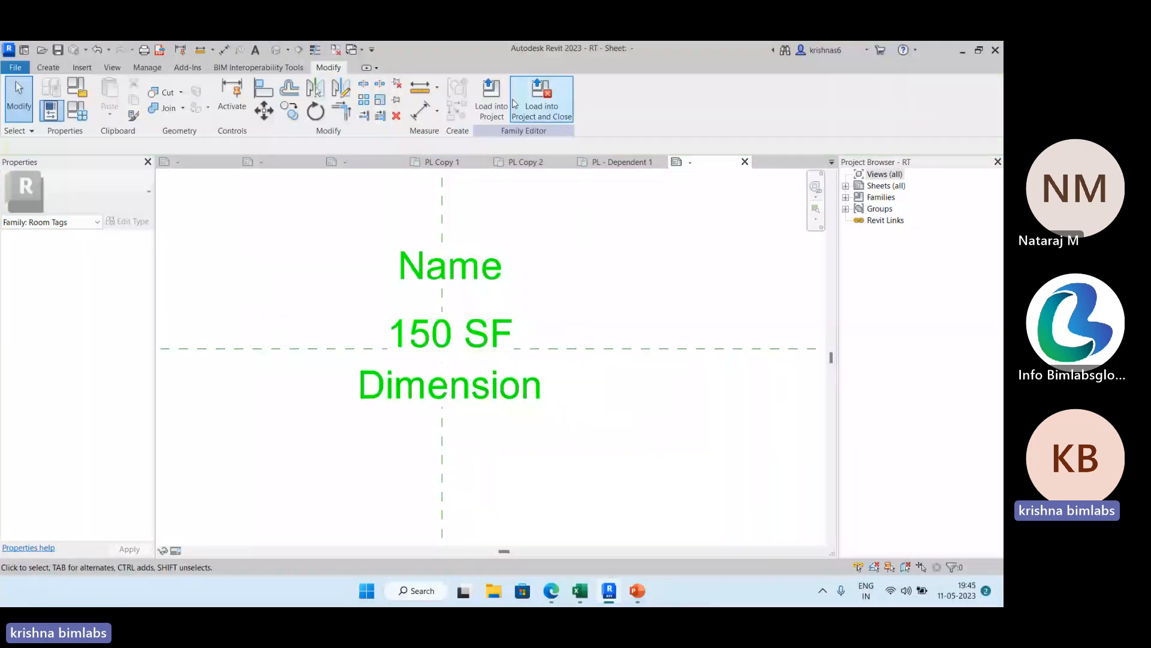
pyautogui.click(491, 96)
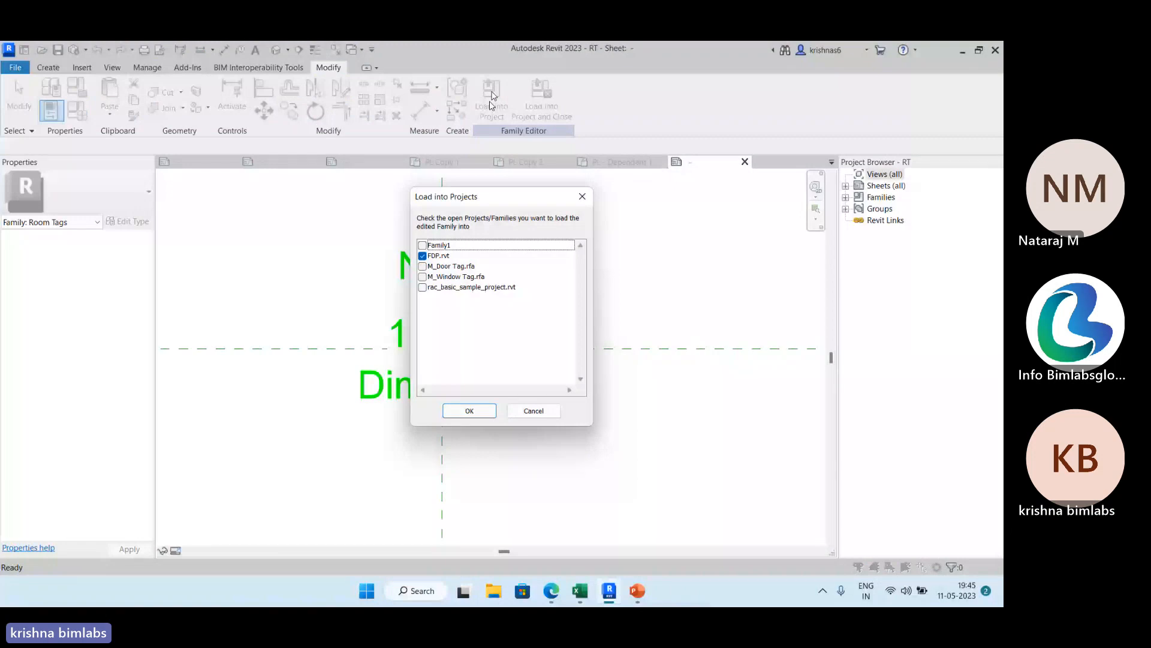
pyautogui.click(485, 413)
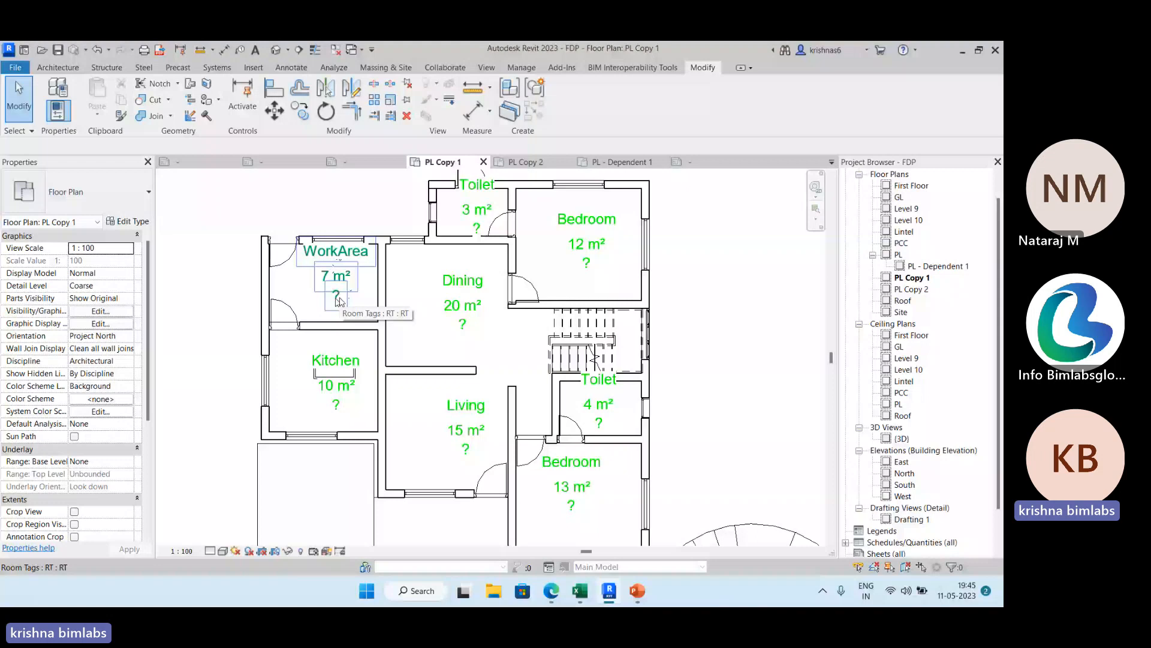
# Start a new project parameter as a shared parameter, using Dimension from the ROOM TAG group.
pyautogui.click(527, 68)
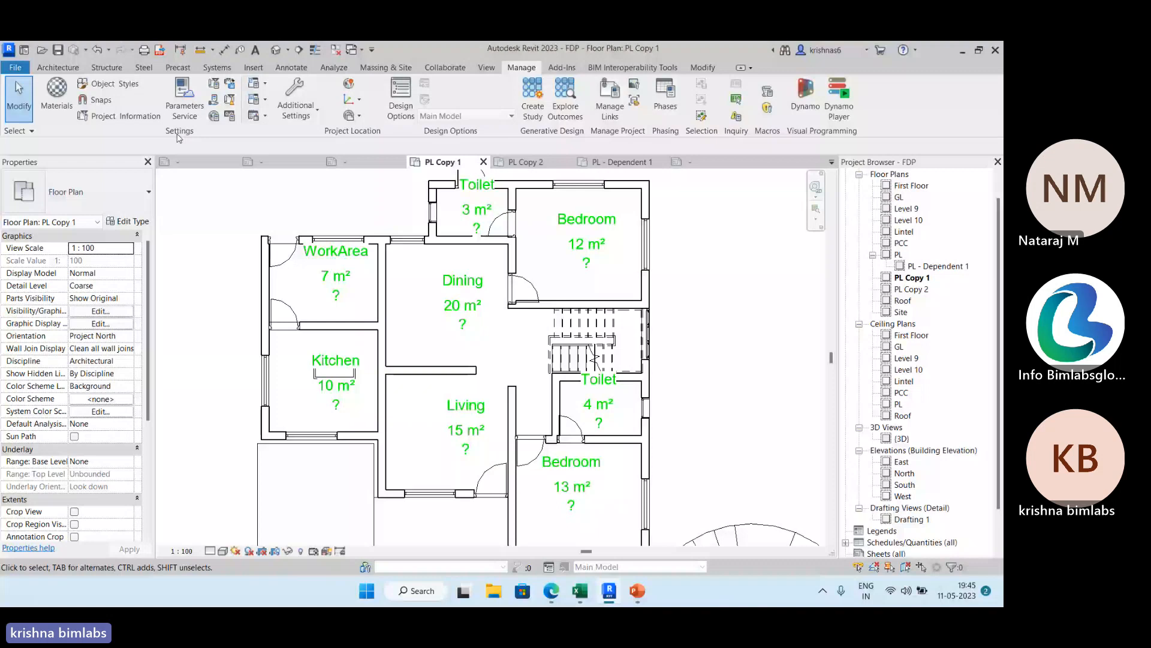
pyautogui.click(214, 84)
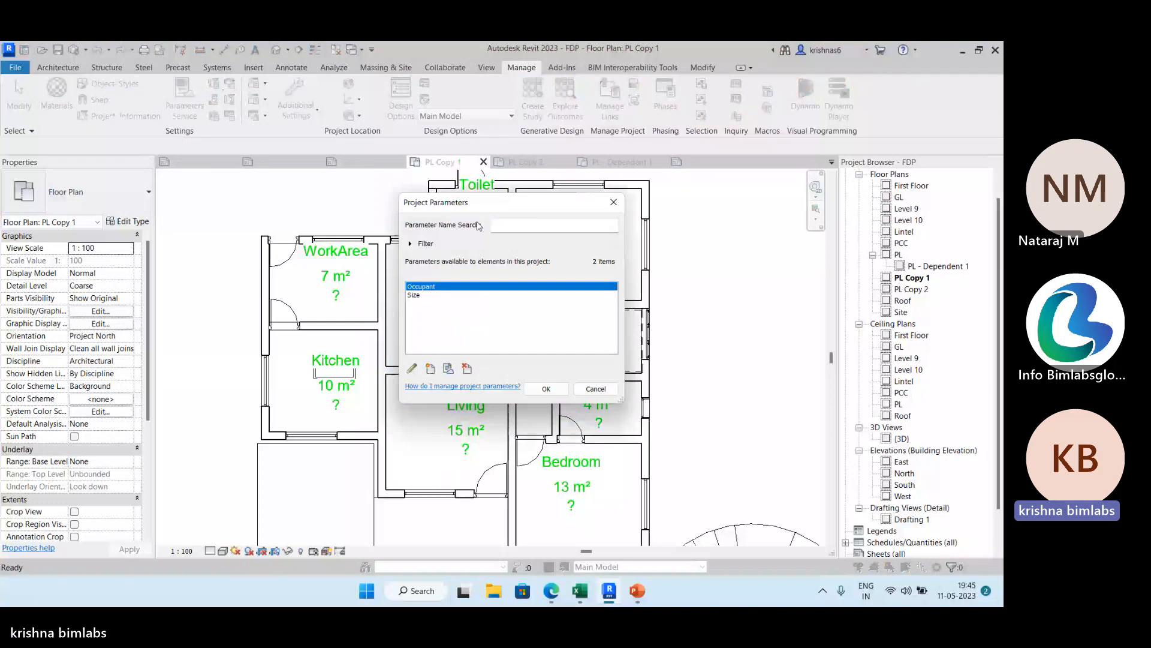
pyautogui.click(431, 368)
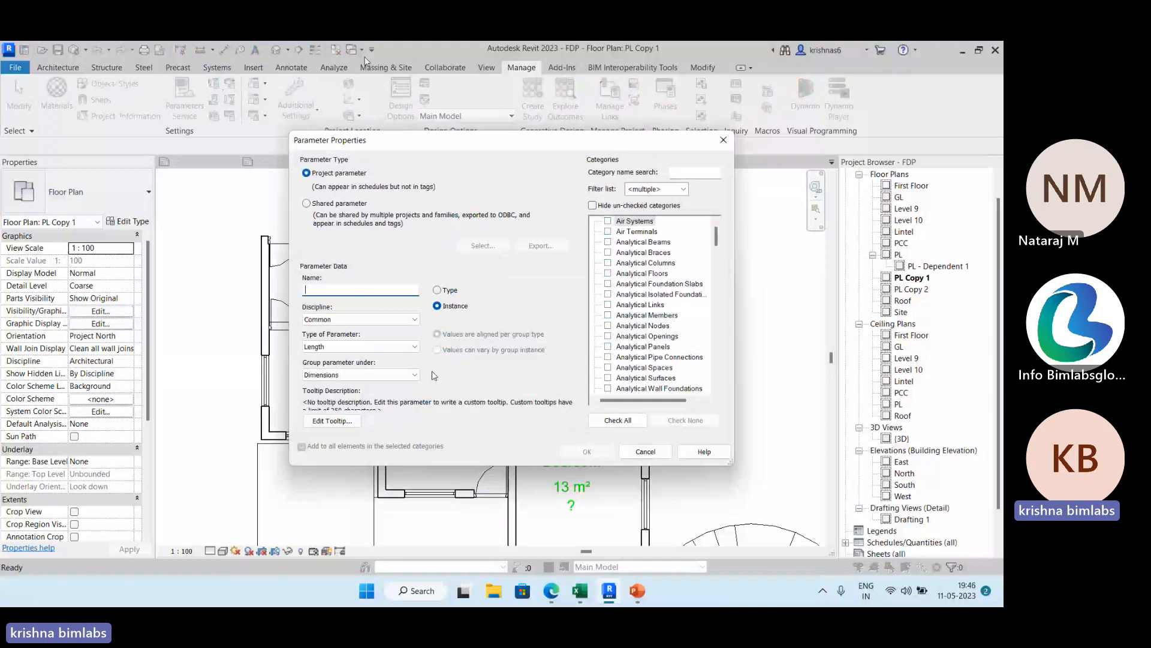
pyautogui.click(318, 203)
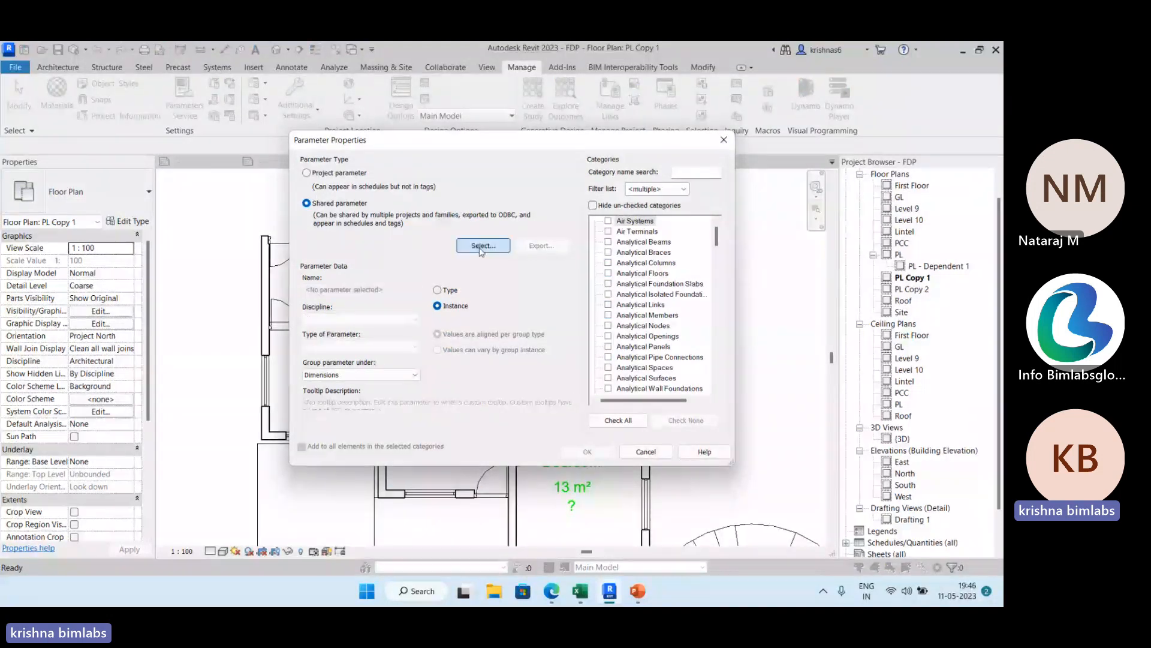
pyautogui.click(481, 247)
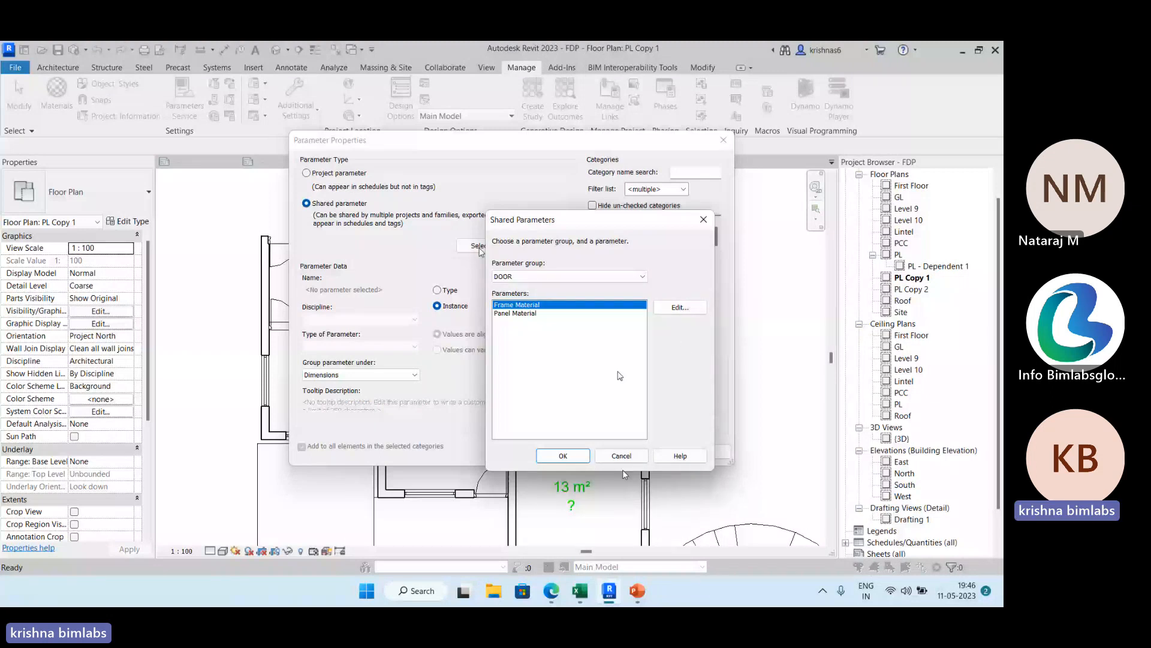
pyautogui.click(643, 276)
pyautogui.click(509, 293)
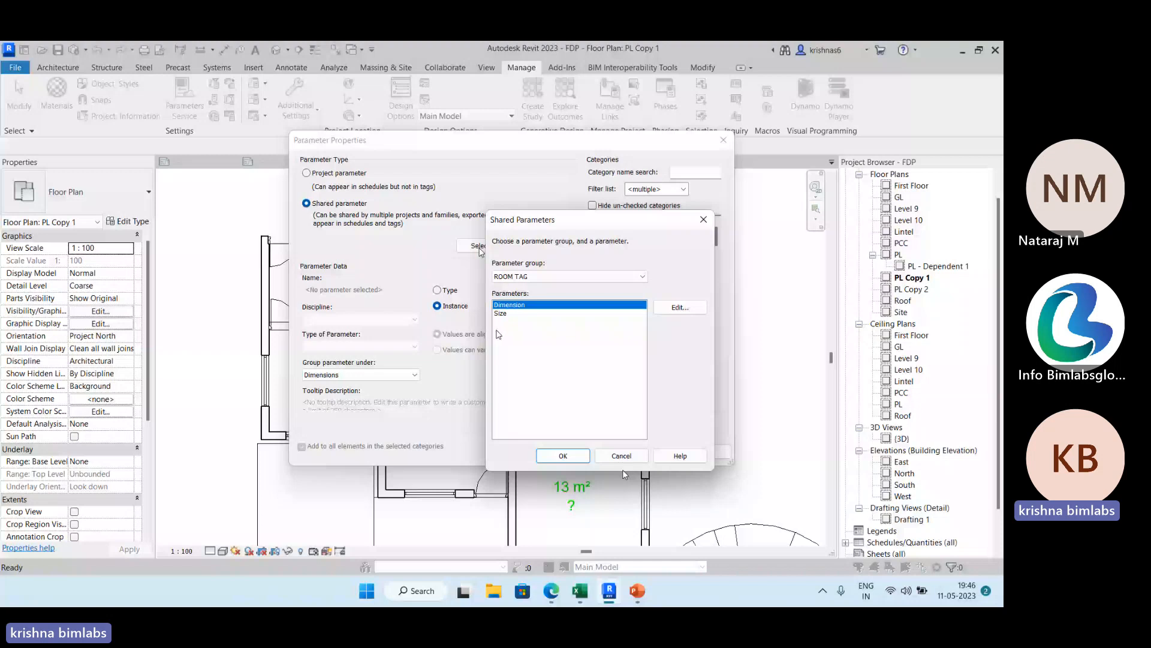
pyautogui.click(553, 457)
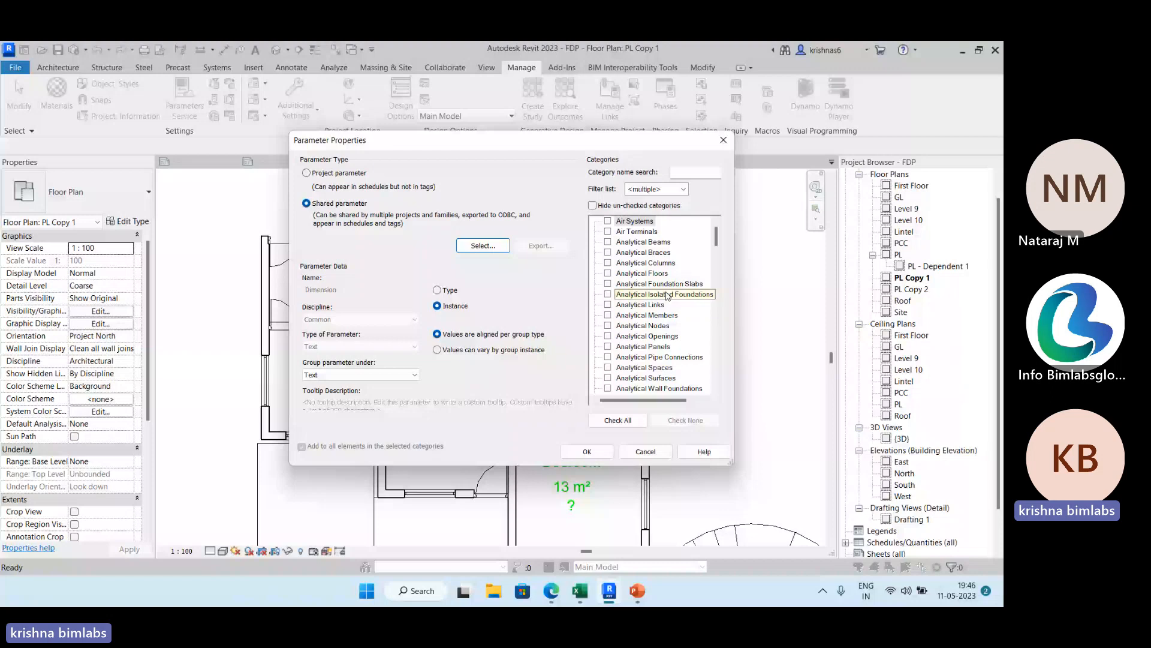
# Assign the Dimension parameter to the Rooms category and add it to the project.
pyautogui.moveTo(716, 240); pyautogui.dragTo(712, 326)
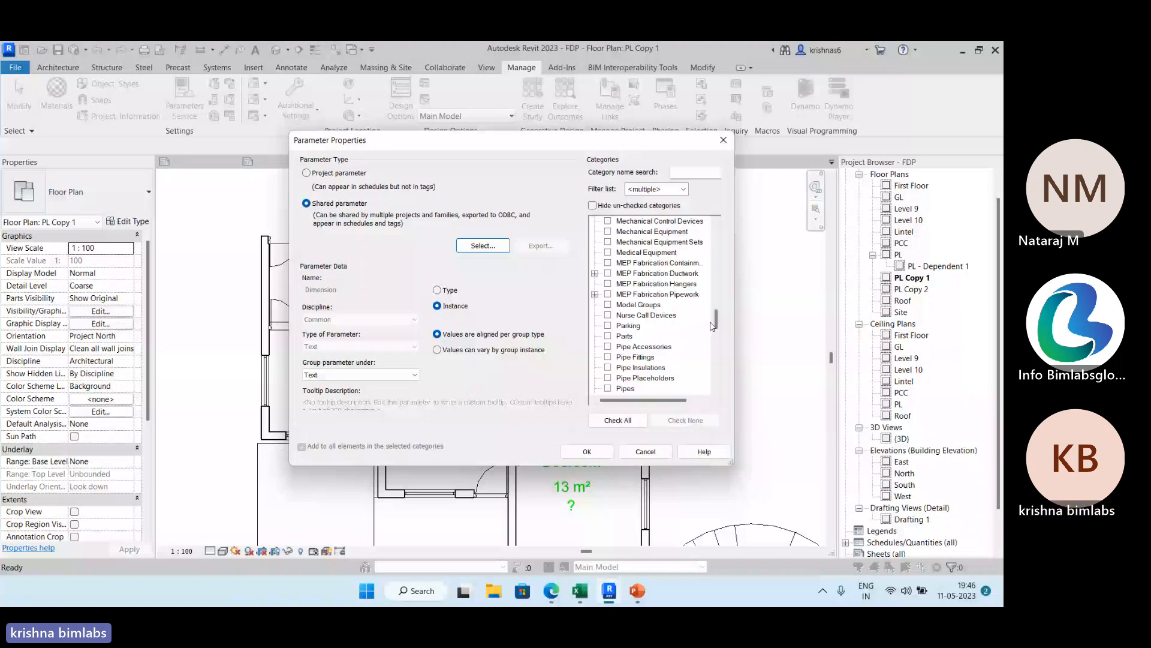
pyautogui.scroll(-8, 648, 336)
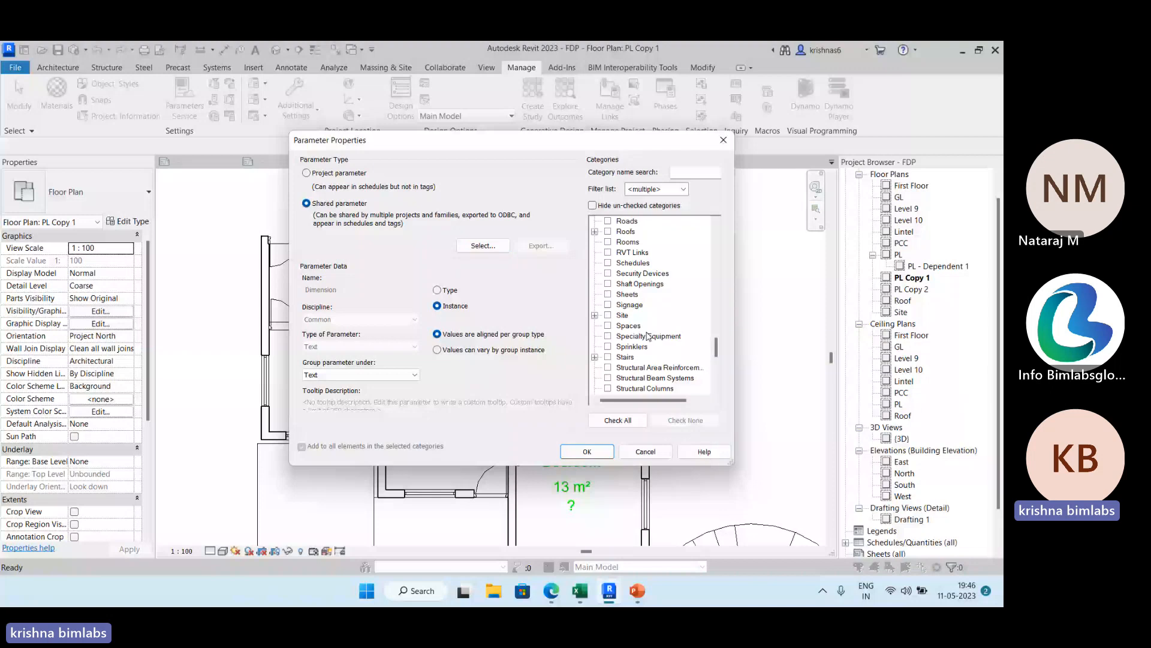
pyautogui.scroll(2, 648, 337)
pyautogui.click(608, 294)
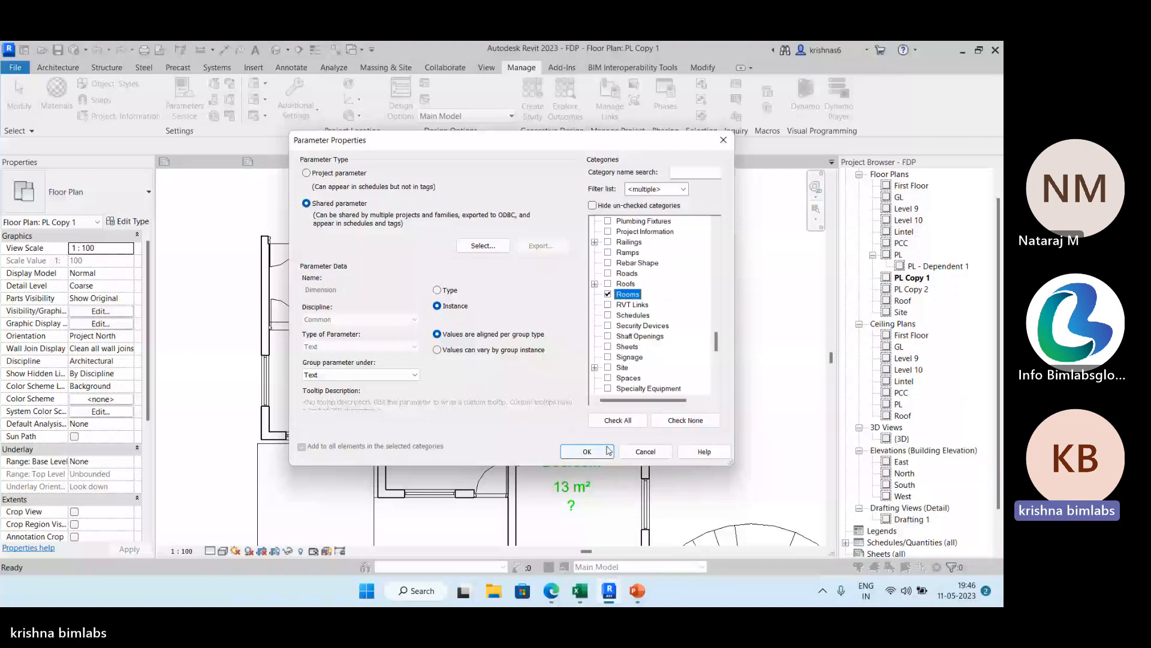
pyautogui.click(608, 450)
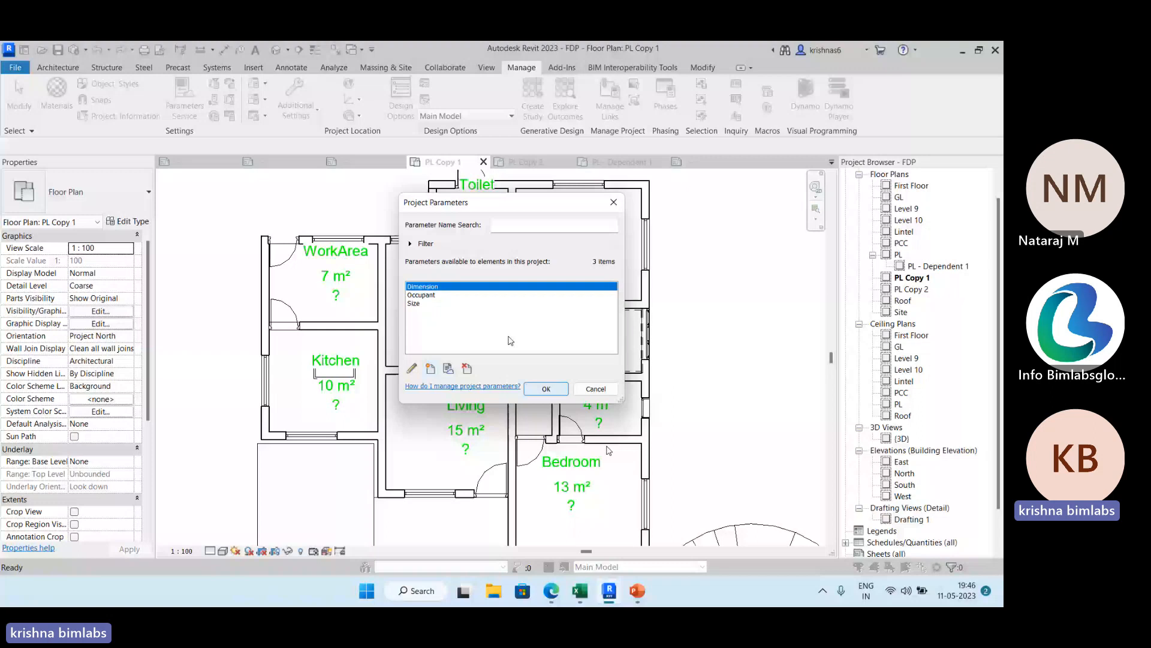
pyautogui.click(546, 389)
# Check the WorkArea room's Dimension property and the labels in its room tag family, then return to the PL Copy 1 view.
pyautogui.click(333, 286)
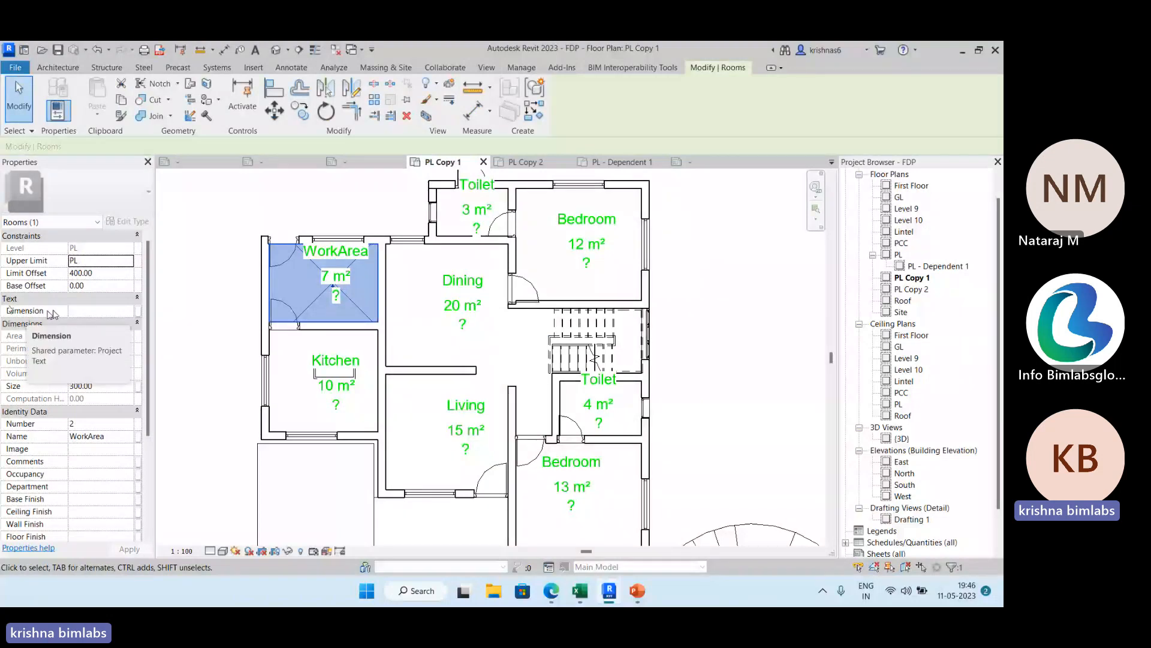
pyautogui.click(338, 304)
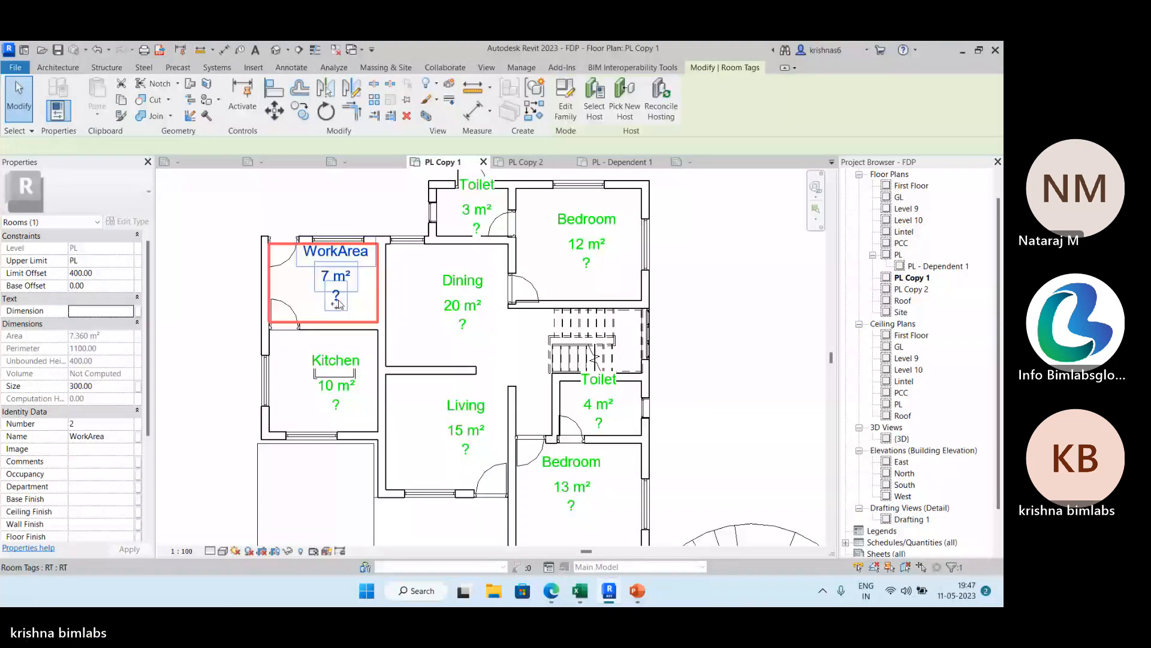
pyautogui.doubleClick(338, 304)
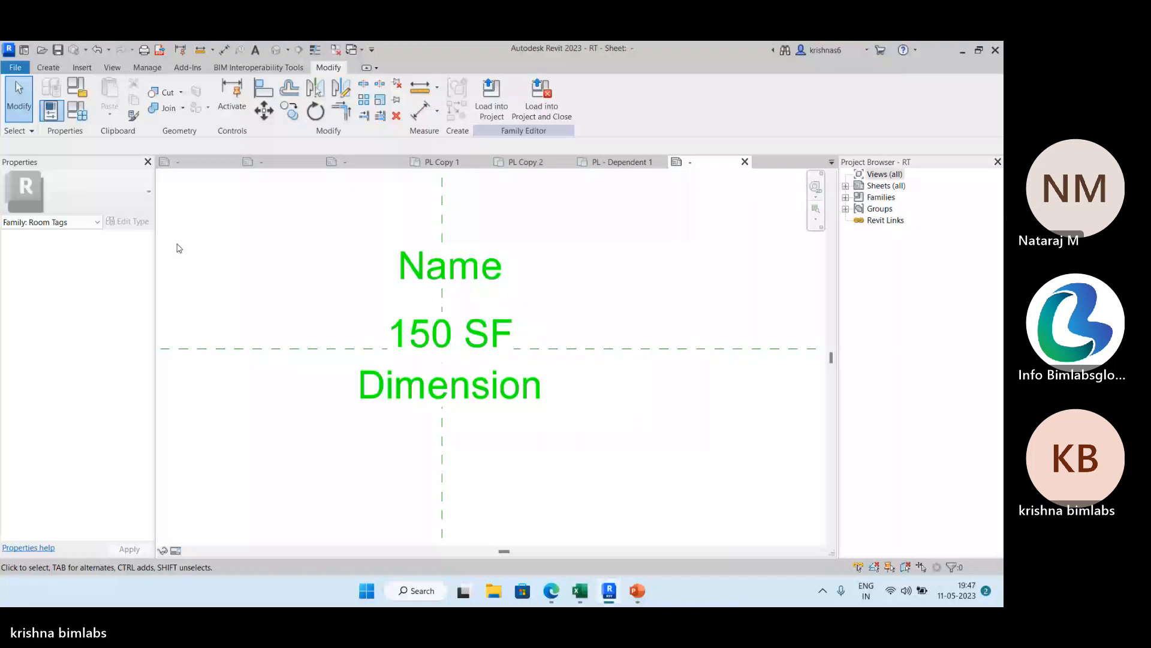
pyautogui.click(442, 161)
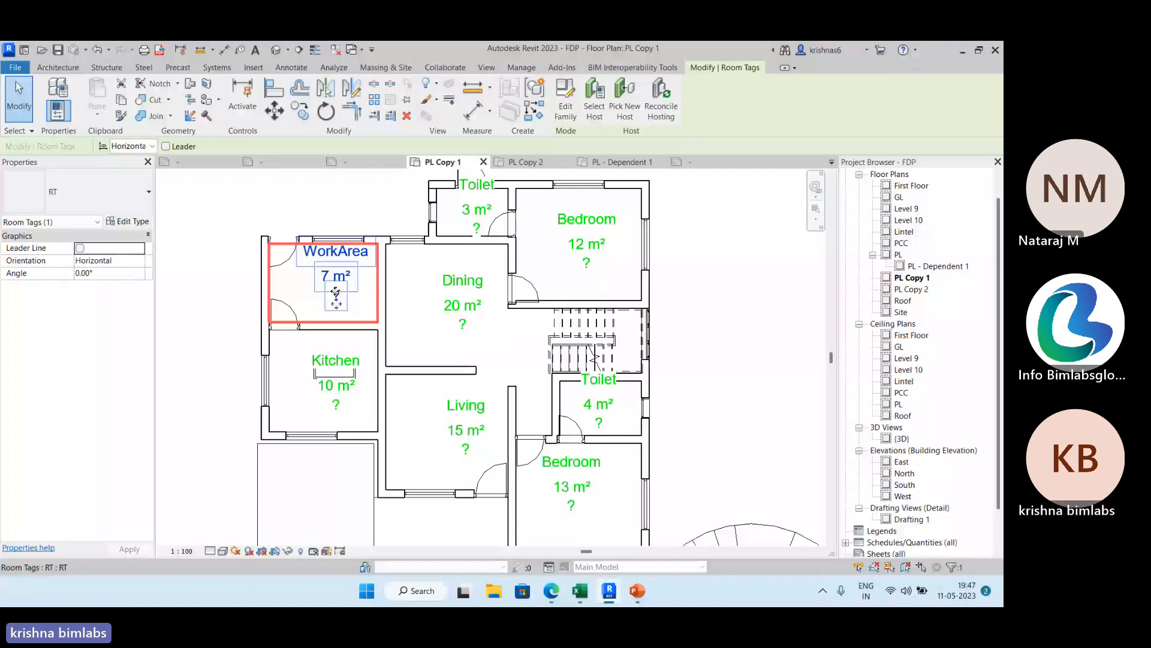
# Set the WorkArea room's Dimension to 300 X 360 and compare its tag with the Kitchen tag.
pyautogui.click(337, 293)
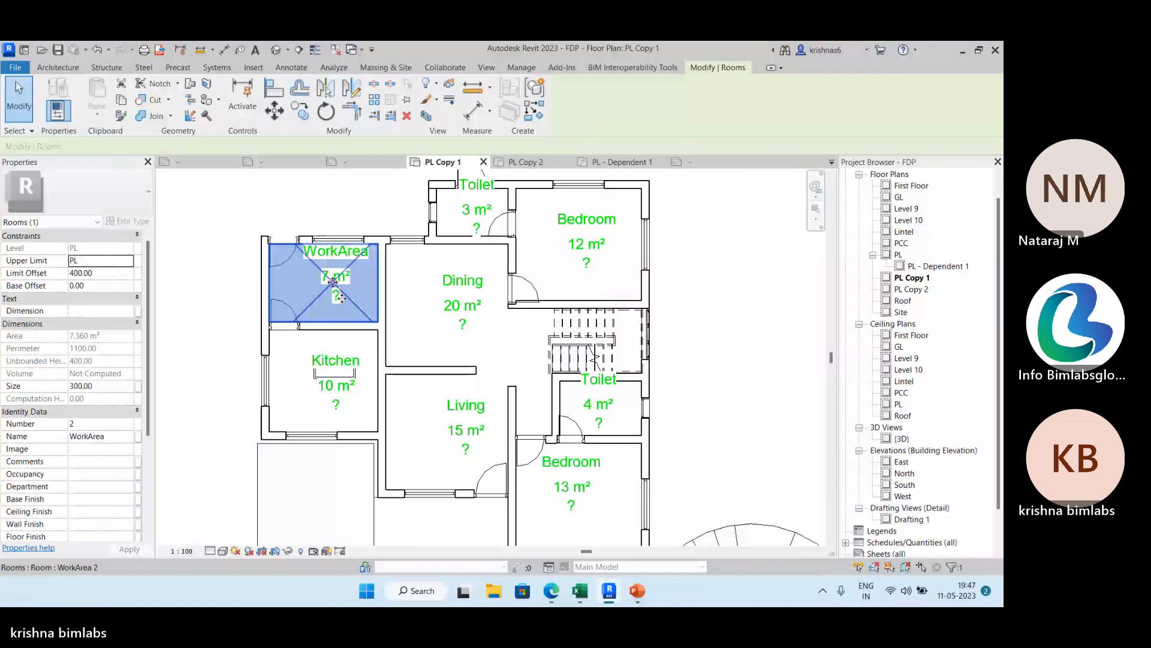
pyautogui.click(100, 310)
pyautogui.write('300')
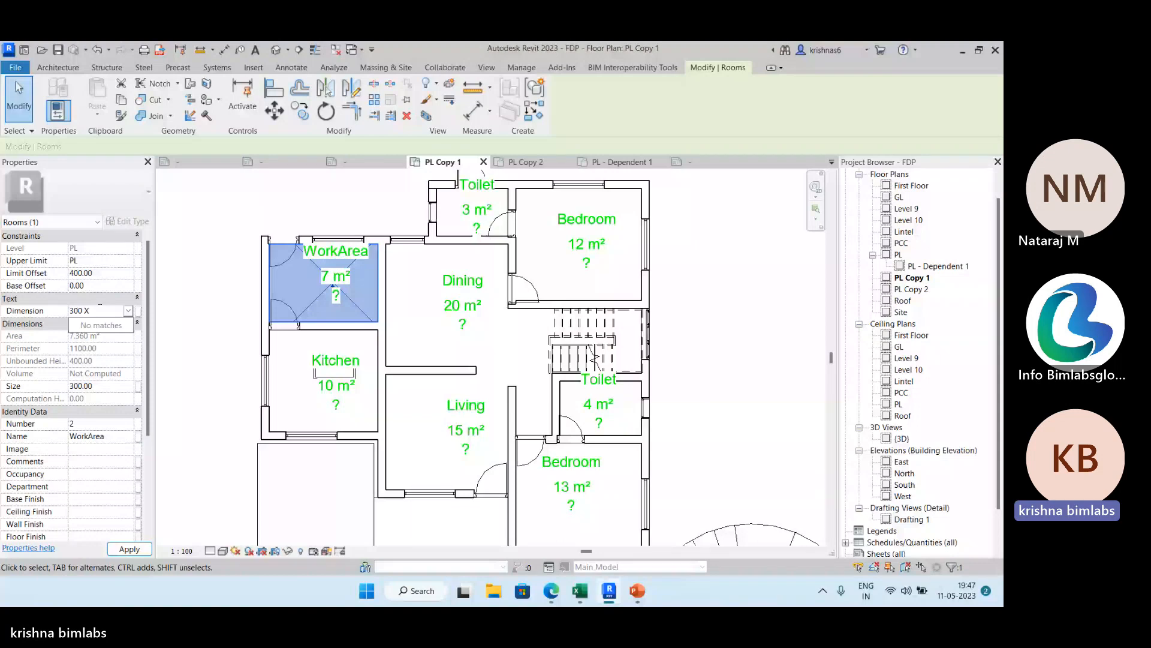
pyautogui.write('X 360')
pyautogui.scroll(6, 341, 420)
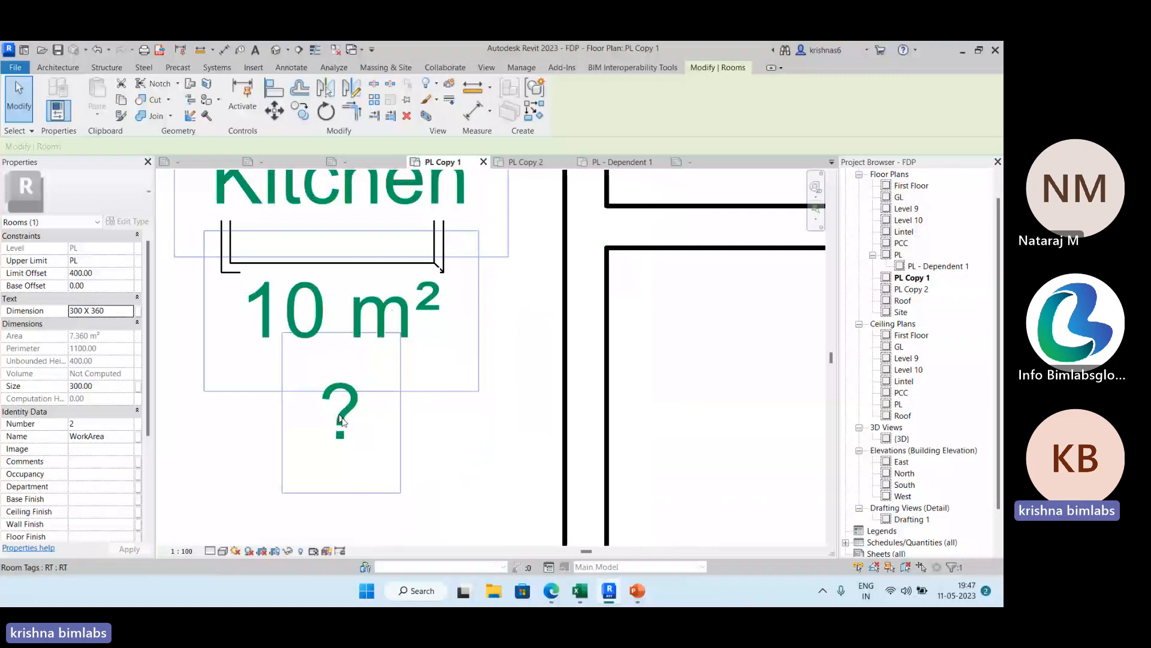
pyautogui.click(349, 400)
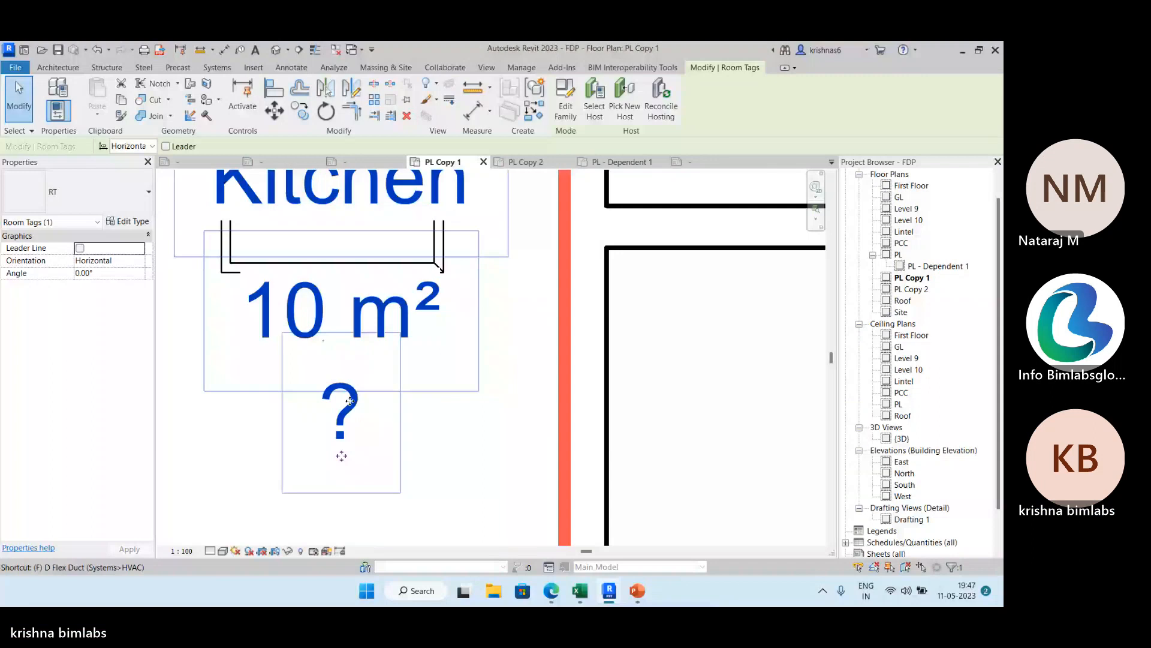
pyautogui.scroll(-3, 350, 400)
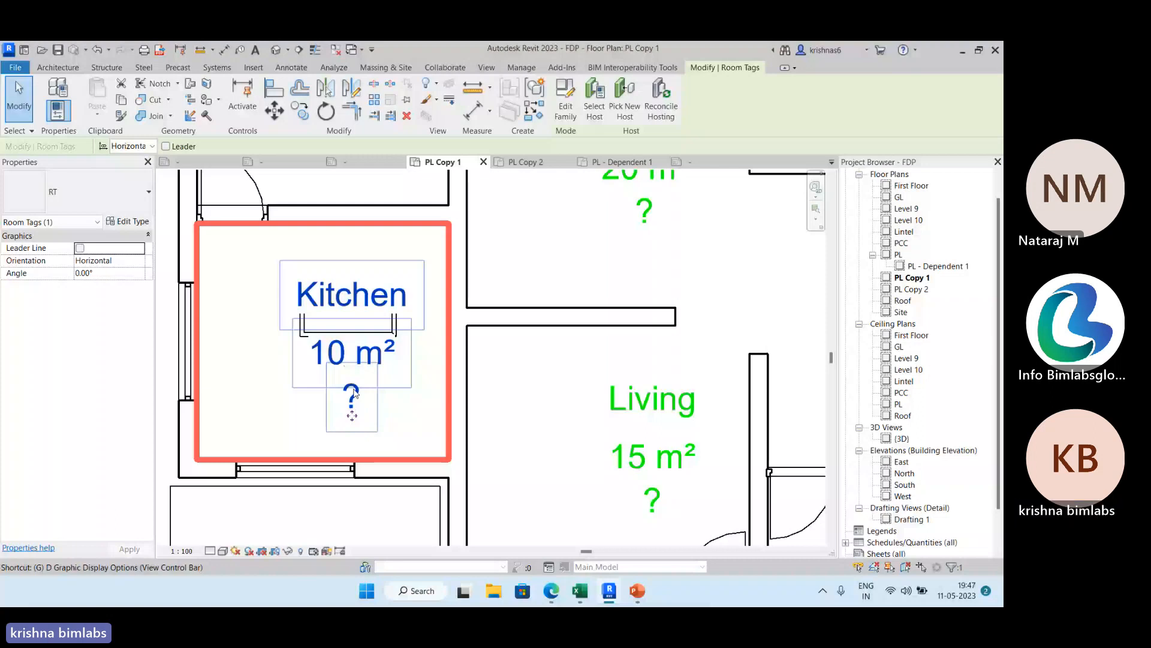
pyautogui.scroll(-3, 355, 393)
pyautogui.click(187, 203)
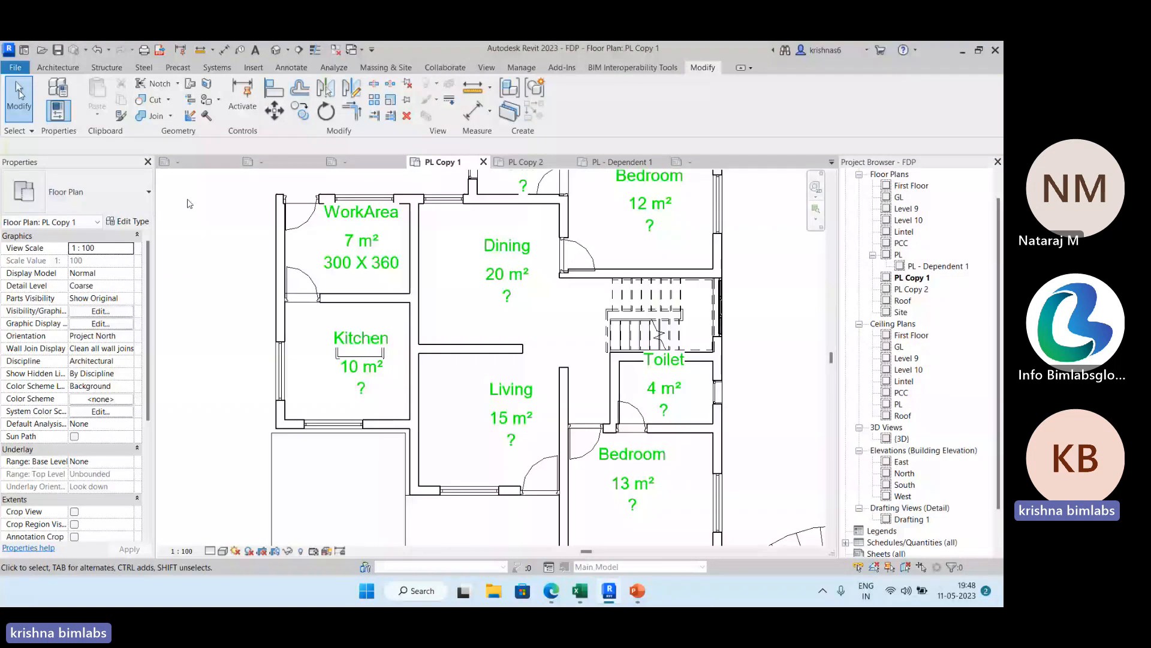
pyautogui.click(361, 337)
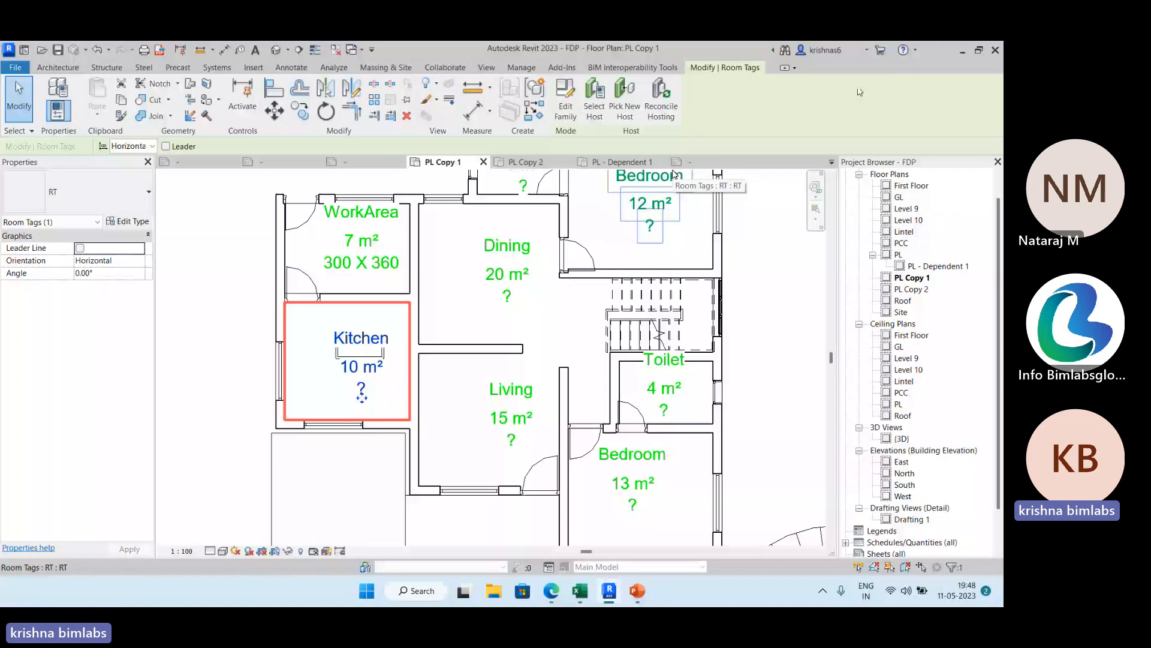
# Duplicate the PL floor plan without detailing and name the copy Area Plan.
pyautogui.scroll(-3, 674, 174)
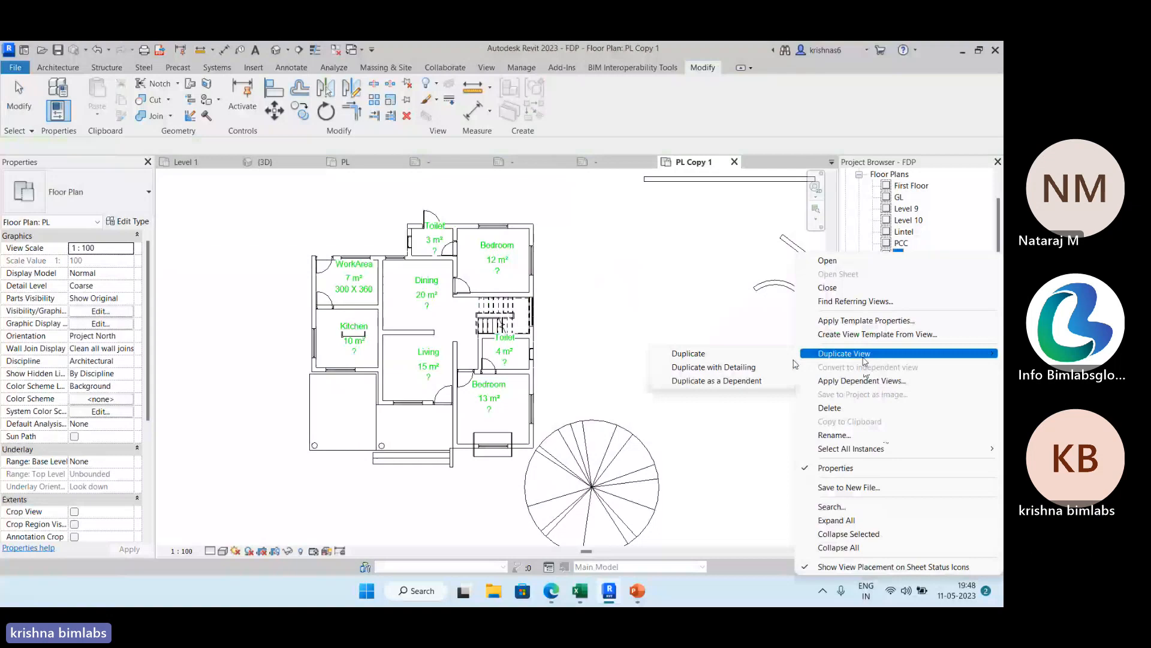
pyautogui.click(688, 353)
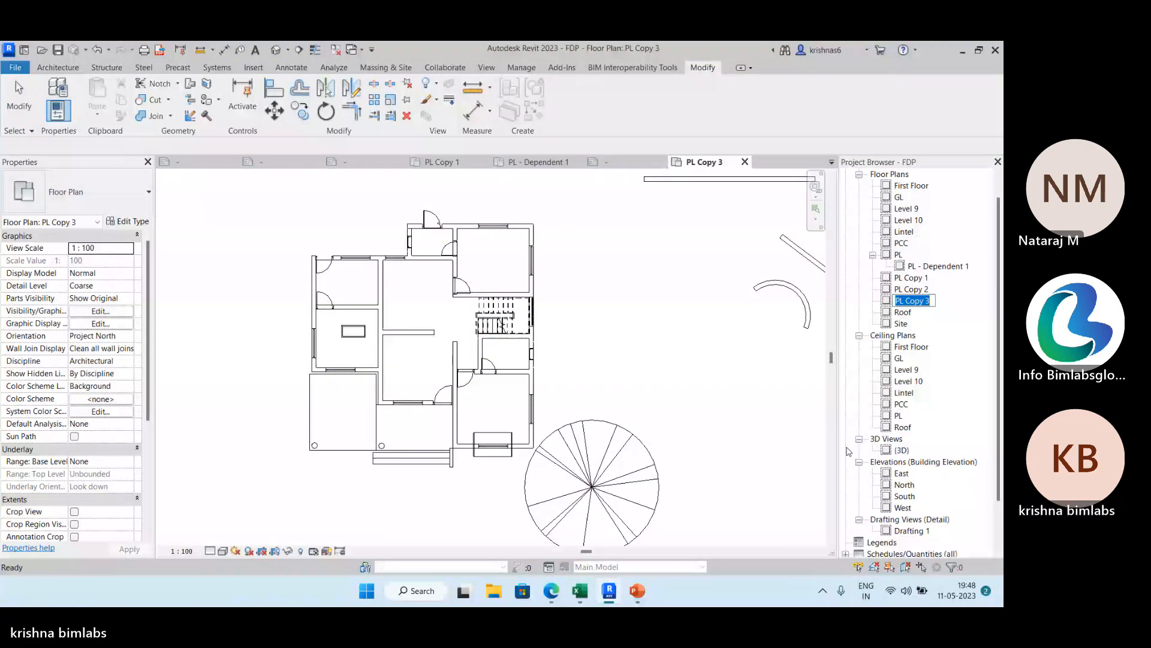
pyautogui.write('Area Plan')
pyautogui.scroll(1, 850, 451)
pyautogui.click(728, 399)
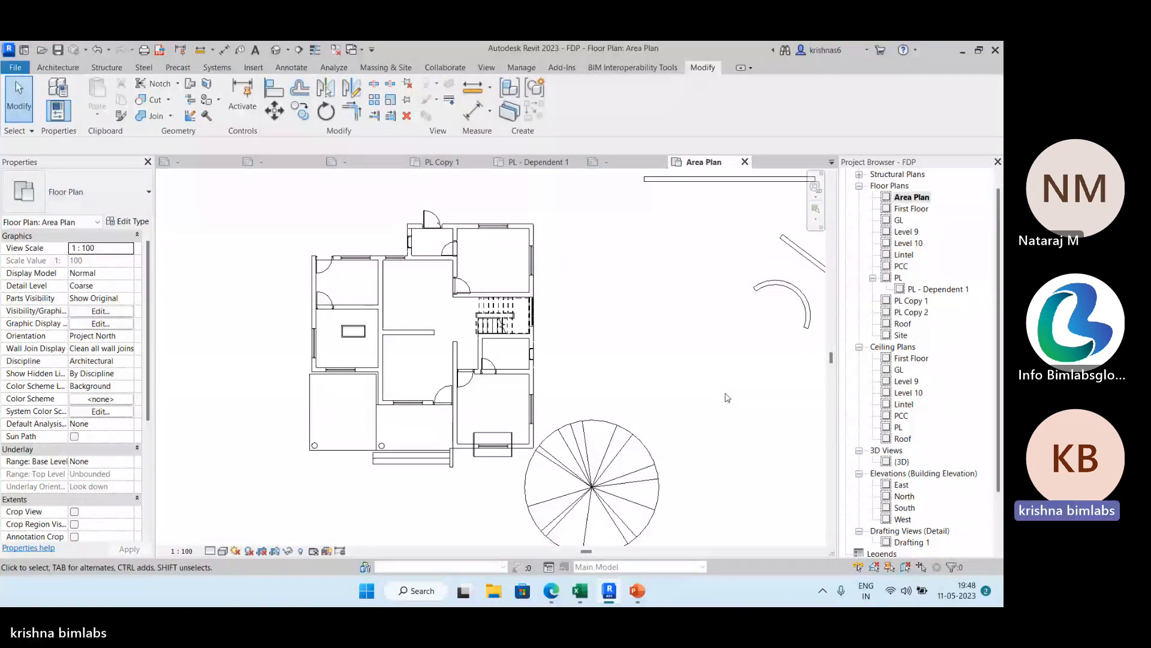
# Review the area schemes in the Area and Volume Computations settings and try adding a new scheme.
pyautogui.scroll(1, 443, 306)
pyautogui.moveTo(444, 307); pyautogui.dragTo(489, 286, button='middle')
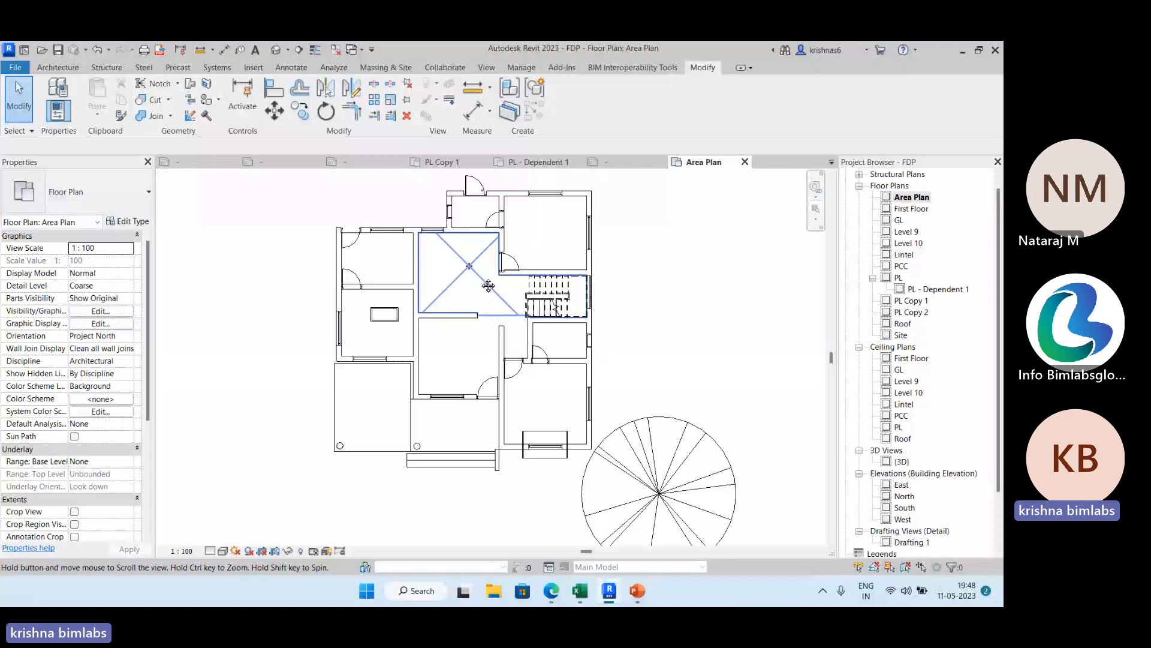
pyautogui.moveTo(489, 285); pyautogui.dragTo(491, 308, button='middle')
pyautogui.click(59, 67)
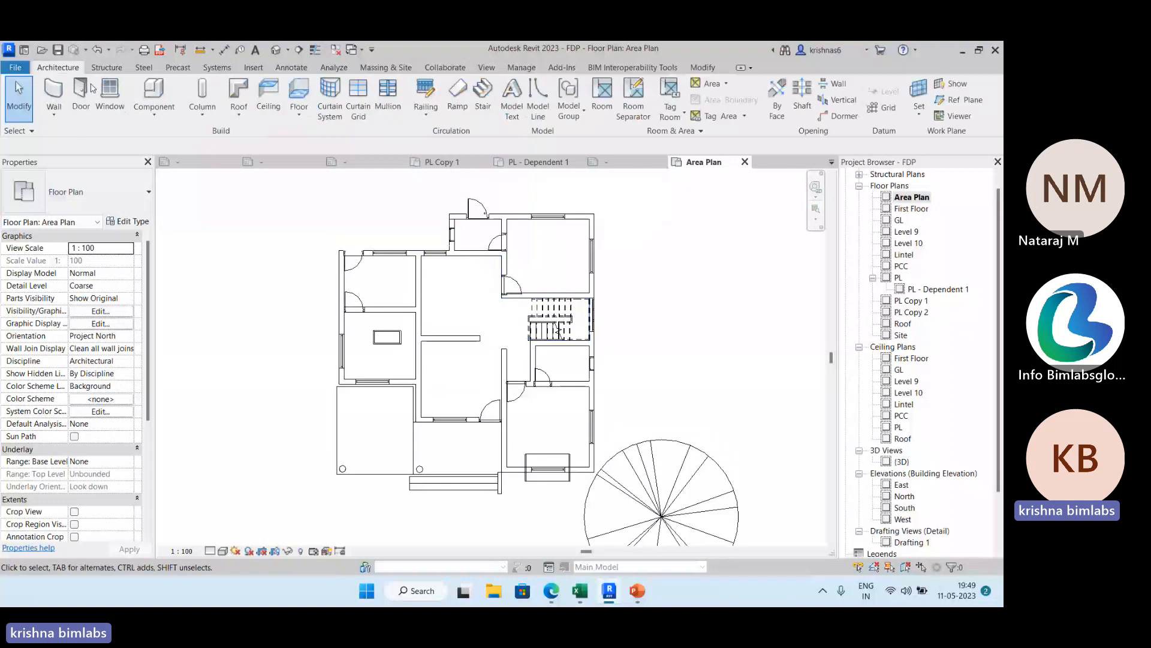
pyautogui.click(700, 131)
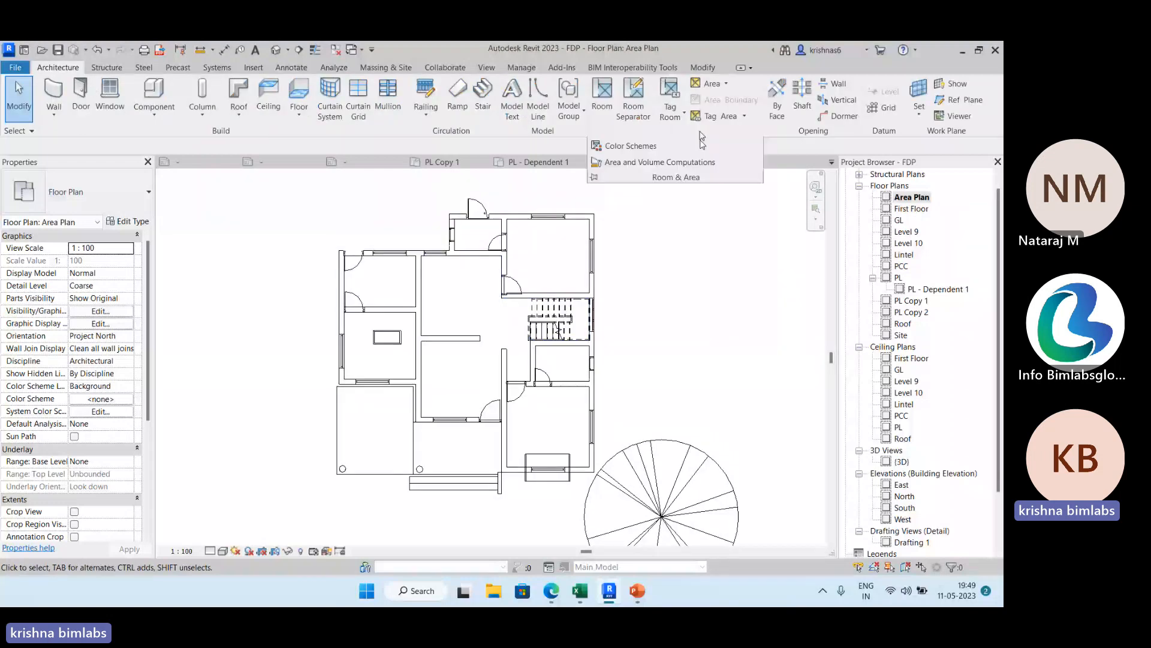
pyautogui.click(679, 166)
pyautogui.click(376, 181)
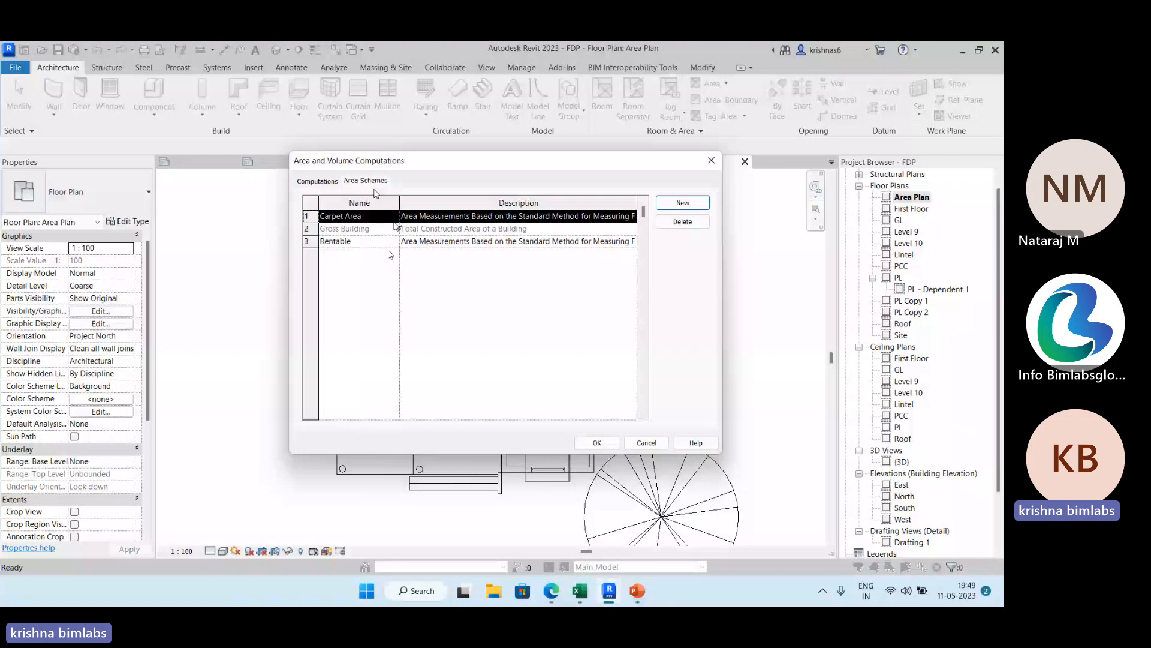
pyautogui.click(394, 243)
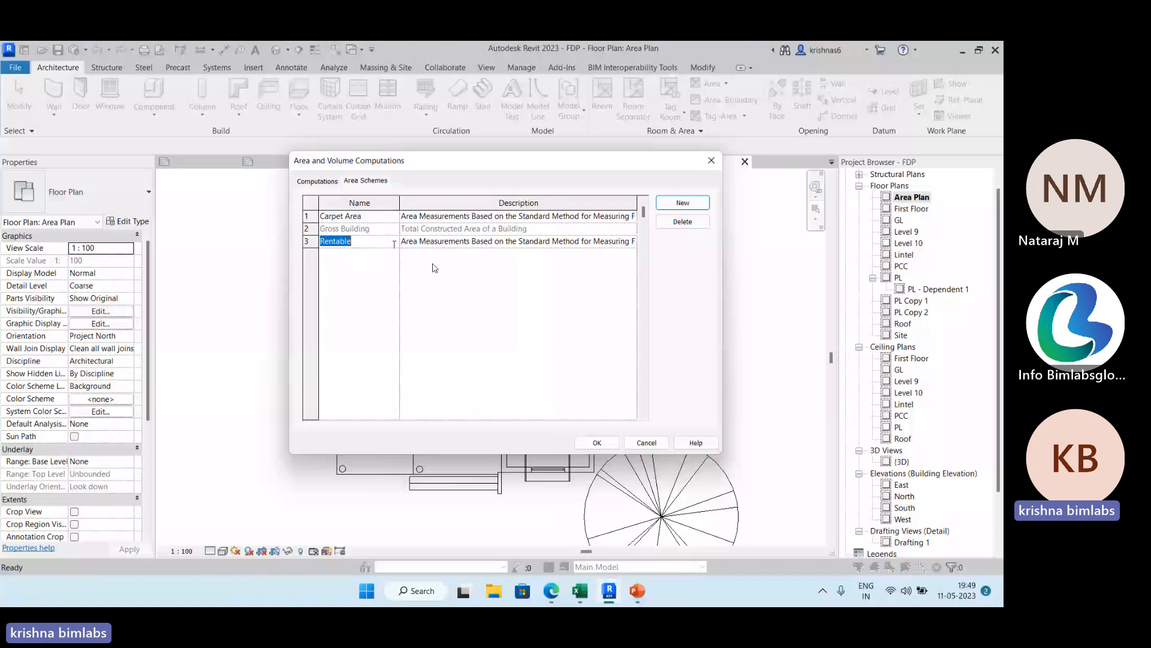
pyautogui.press('Return')
pyautogui.click(683, 203)
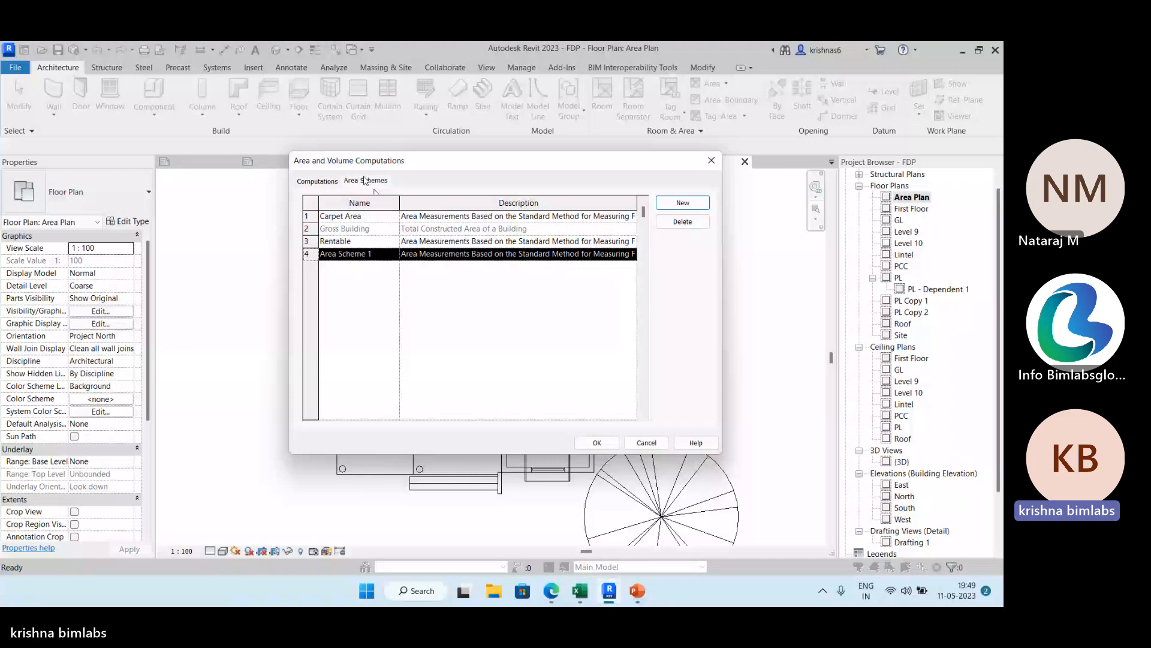
pyautogui.click(597, 443)
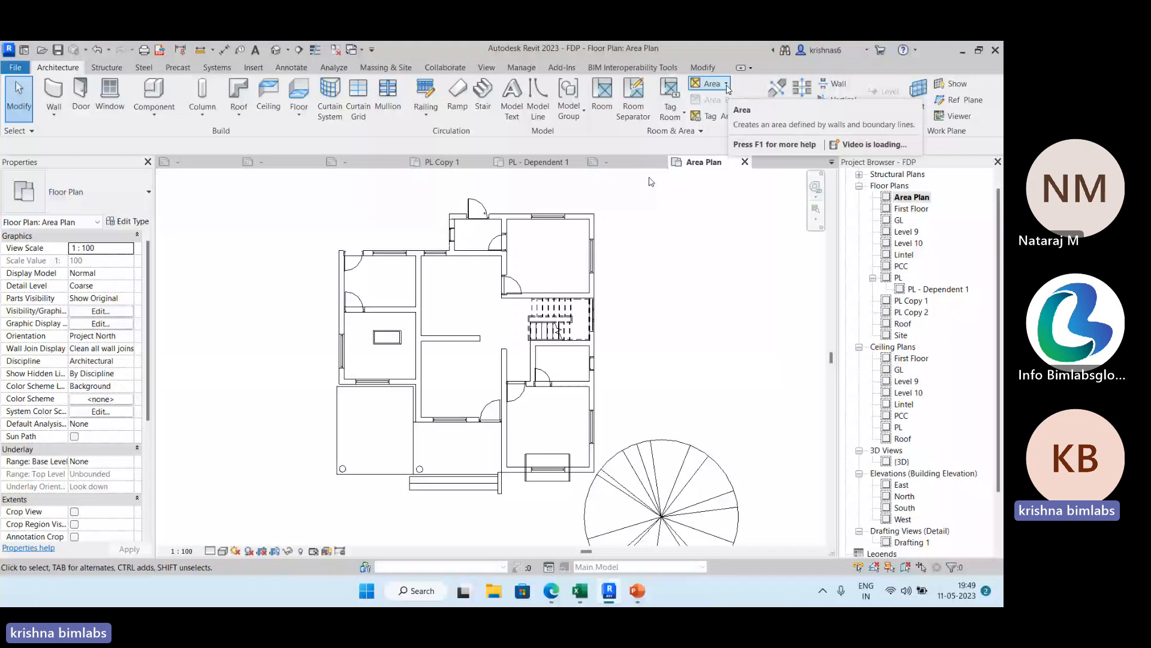
# Create a Gross Building area plan for the PL level with automatic boundary lines along the external walls.
pyautogui.click(727, 85)
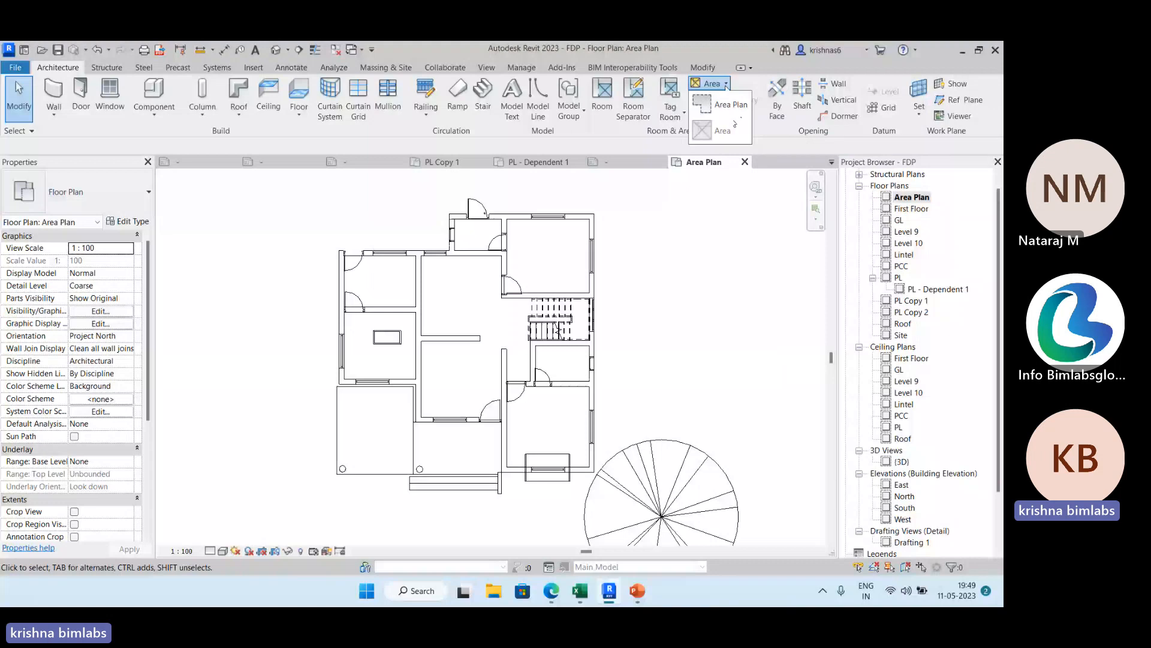
pyautogui.click(729, 106)
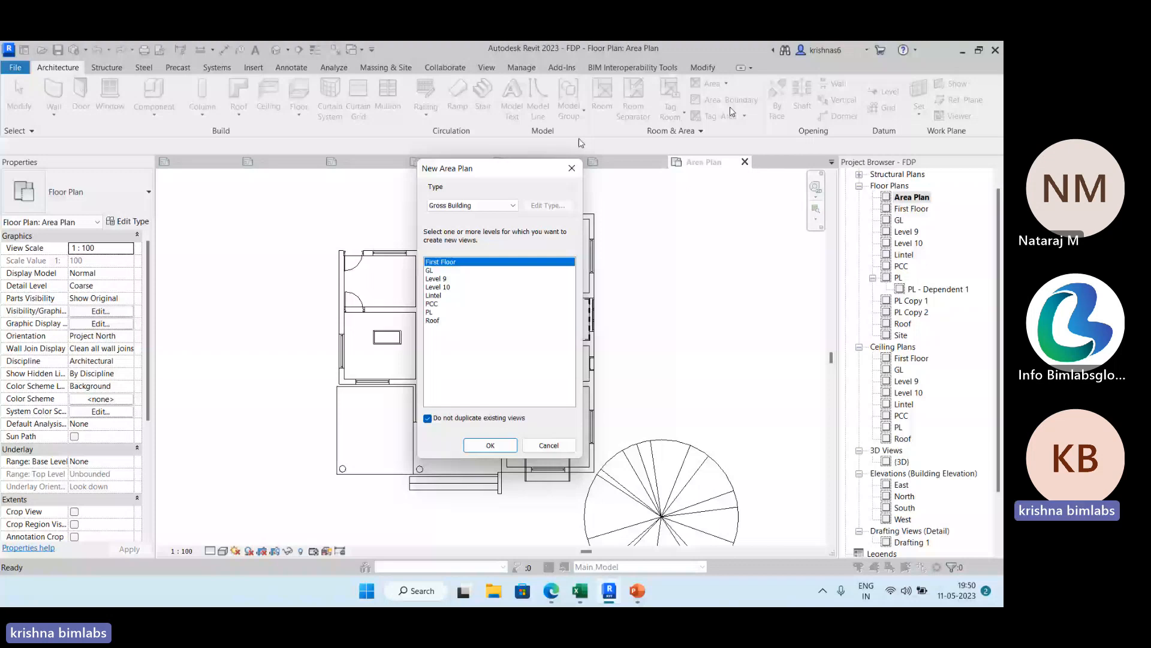
pyautogui.click(498, 205)
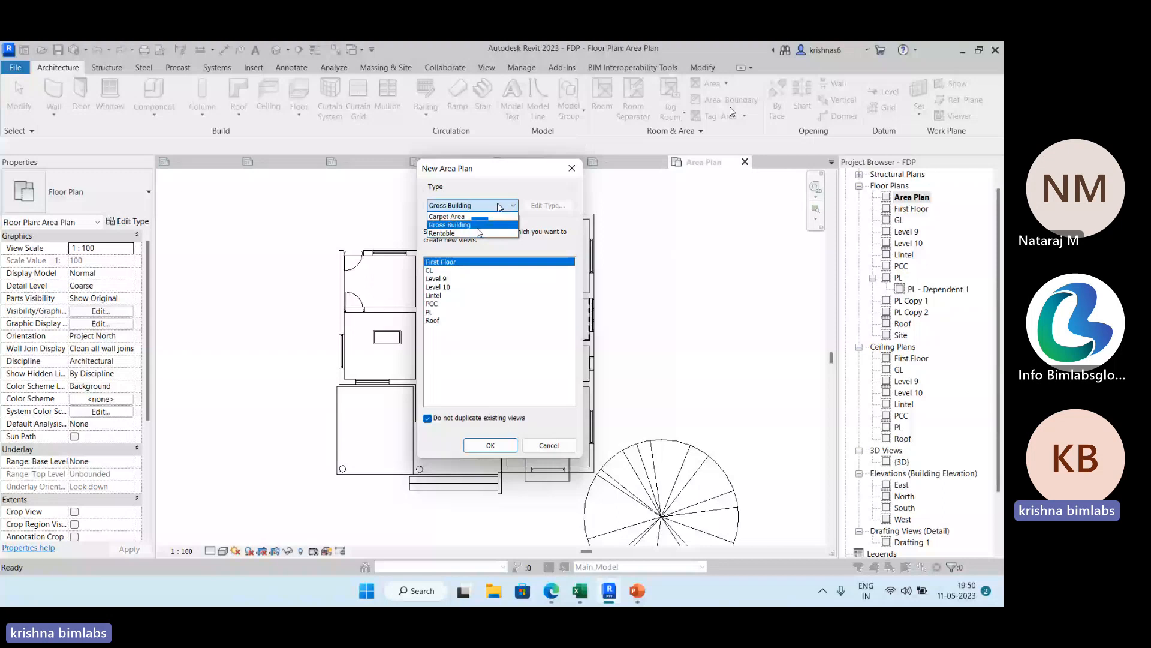
pyautogui.click(477, 224)
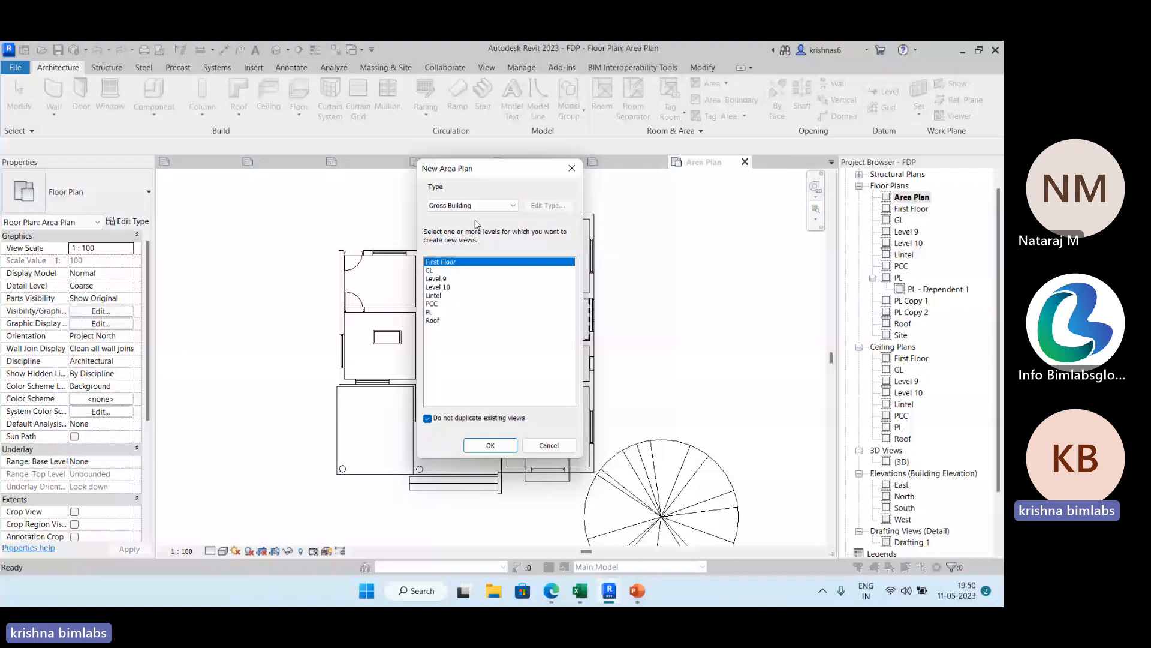
pyautogui.click(444, 312)
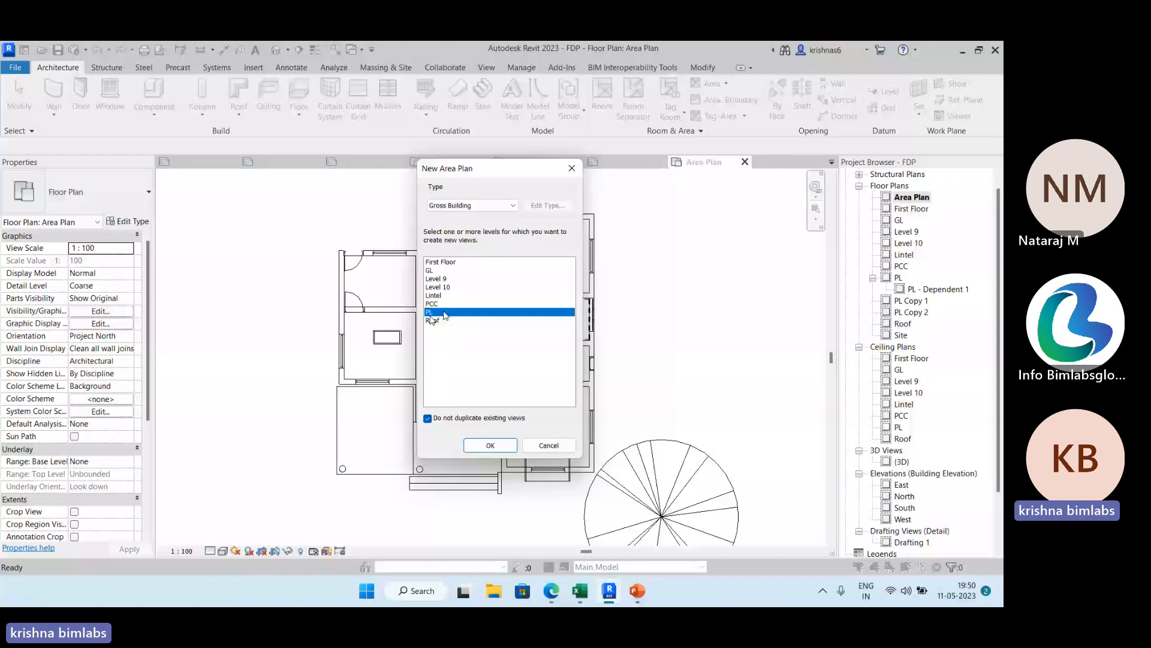
pyautogui.press('Return')
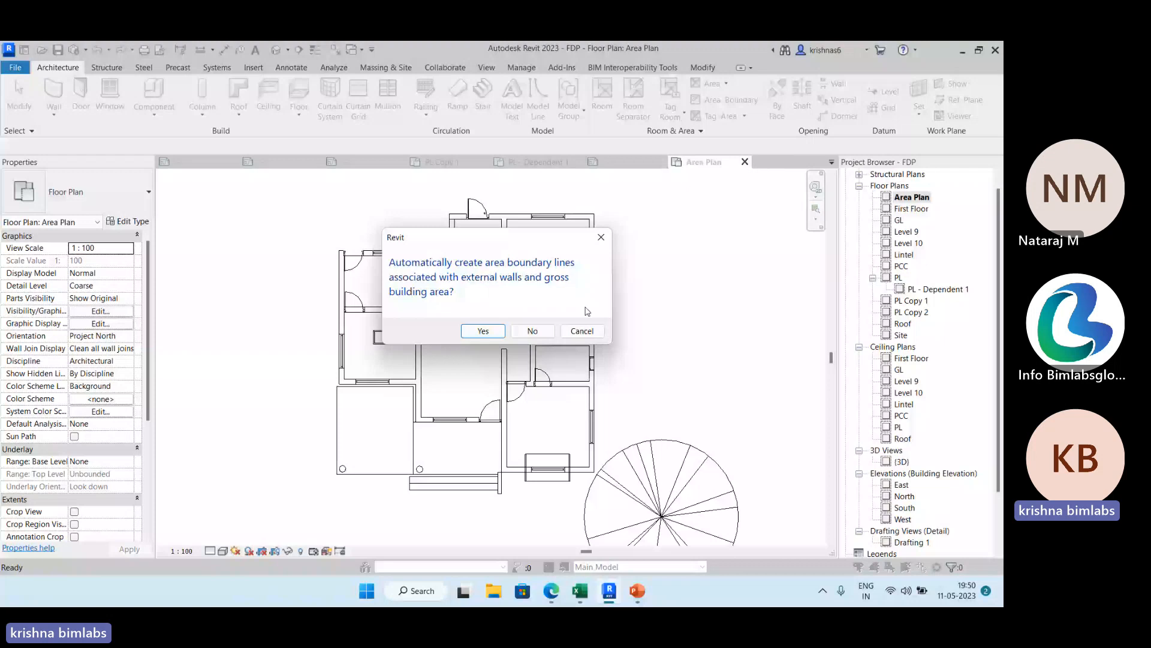
pyautogui.click(484, 331)
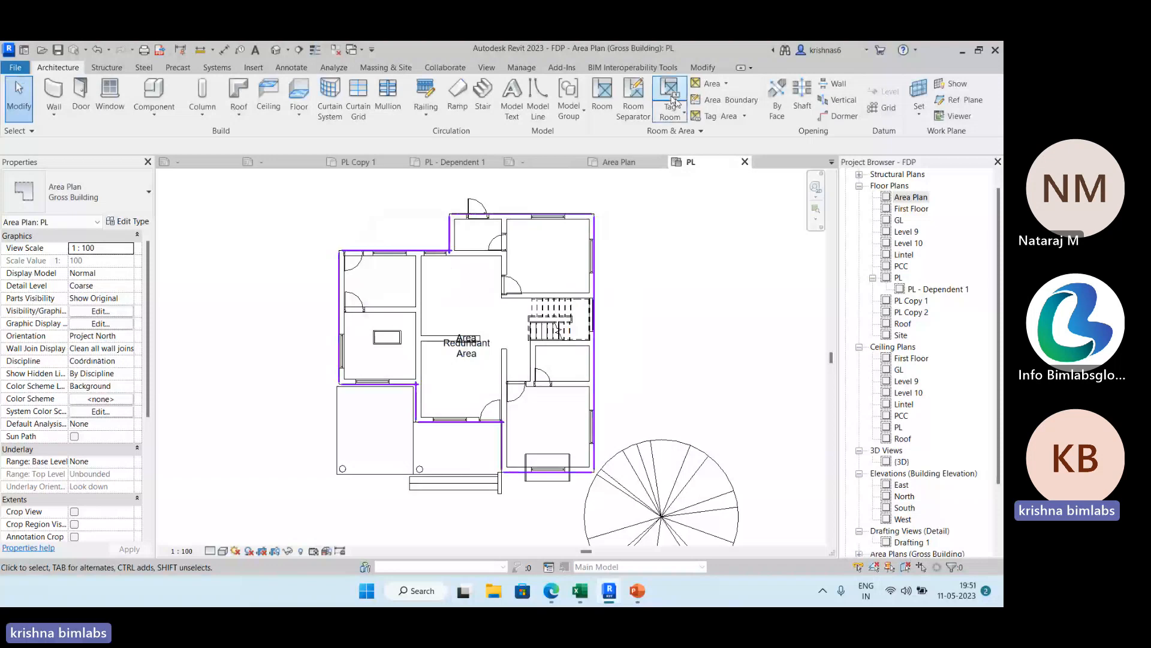
# Place an area inside the gross building boundary and delete the overlapping area tags.
pyautogui.click(725, 84)
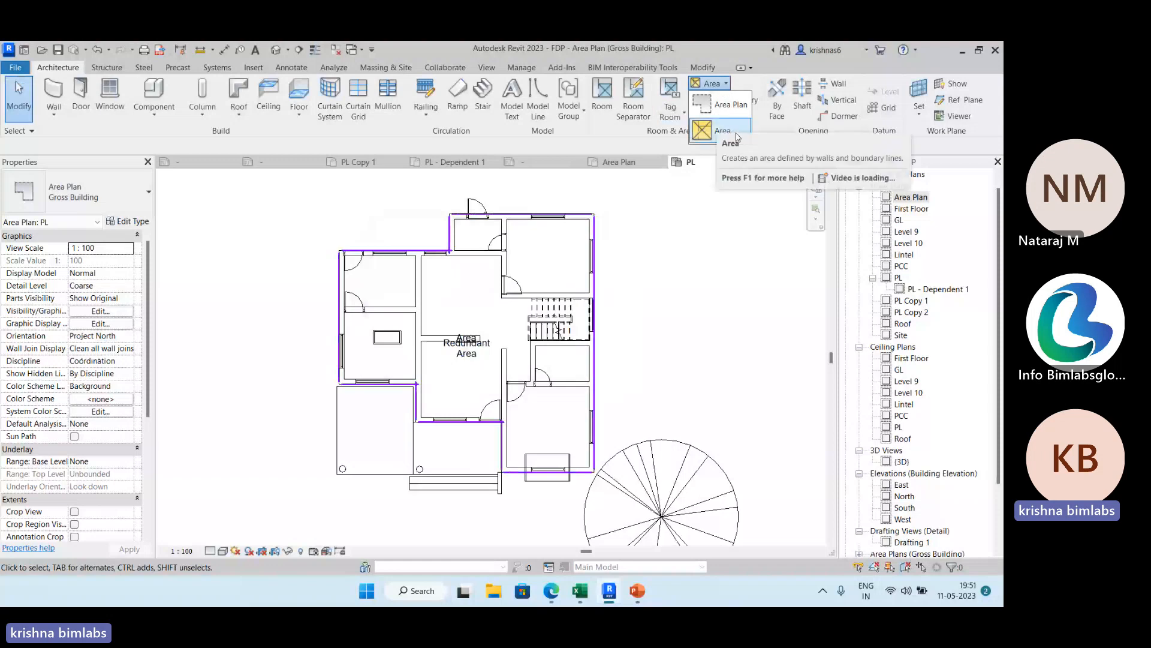
pyautogui.click(706, 133)
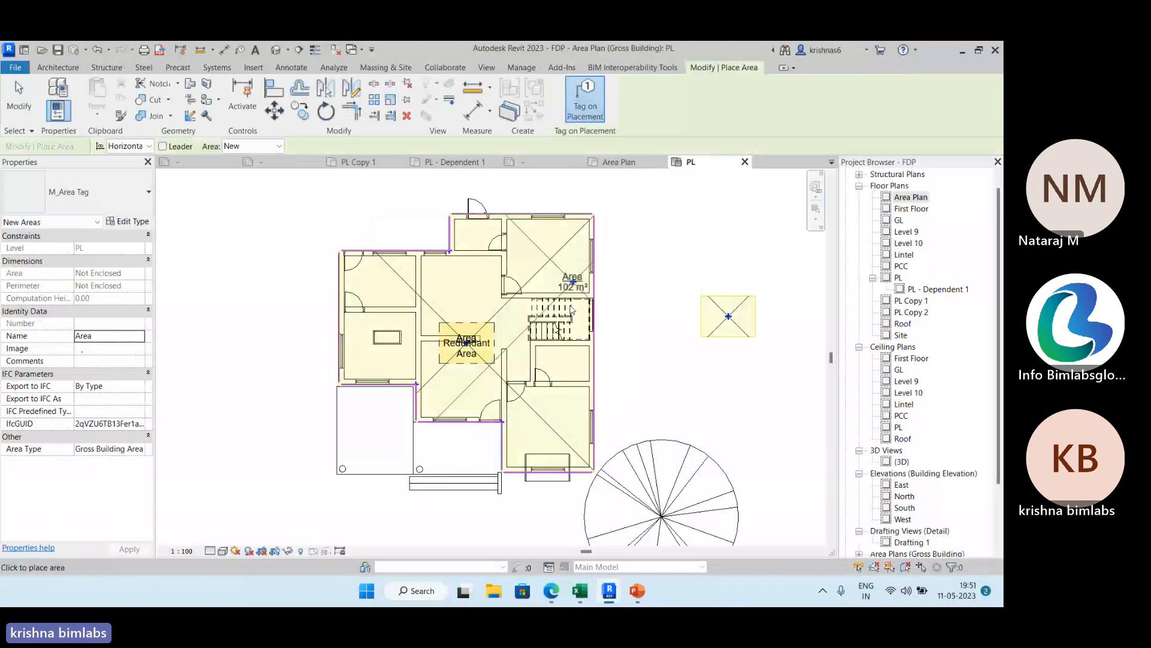
pyautogui.click(474, 348)
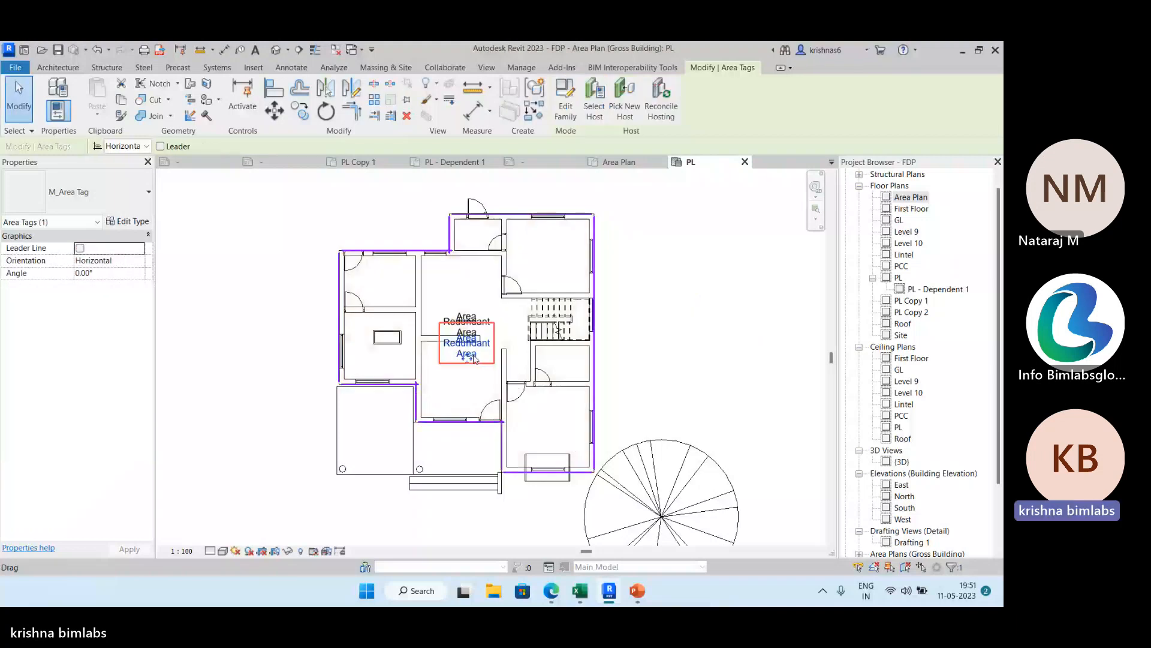
pyautogui.press('Delete')
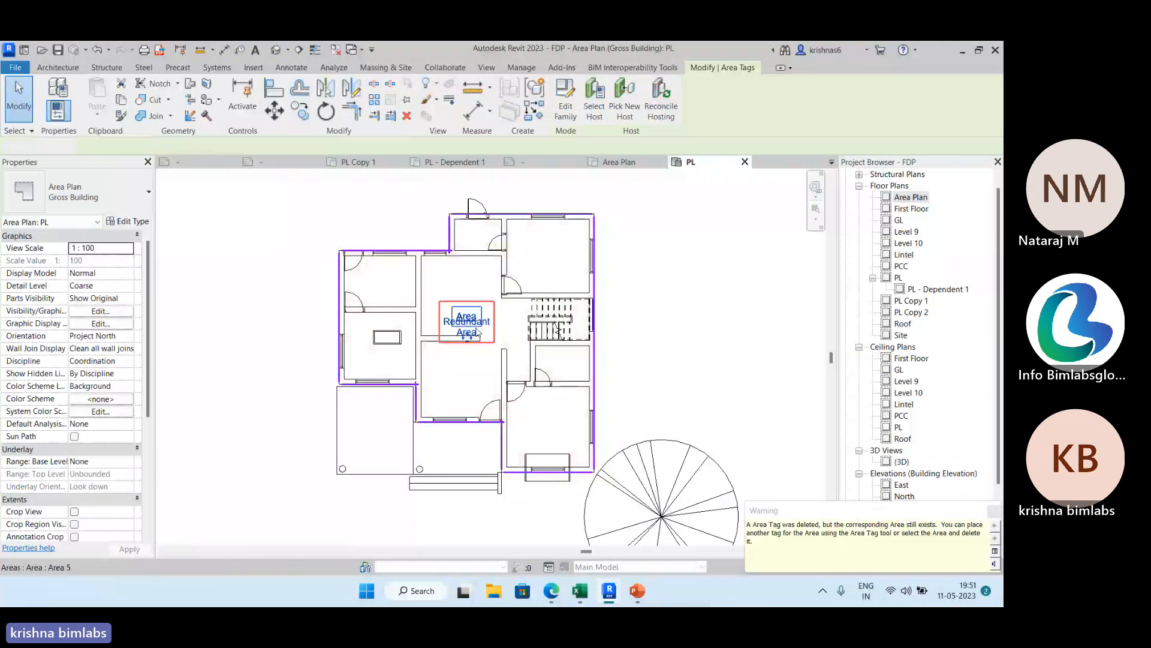
pyautogui.press('Delete')
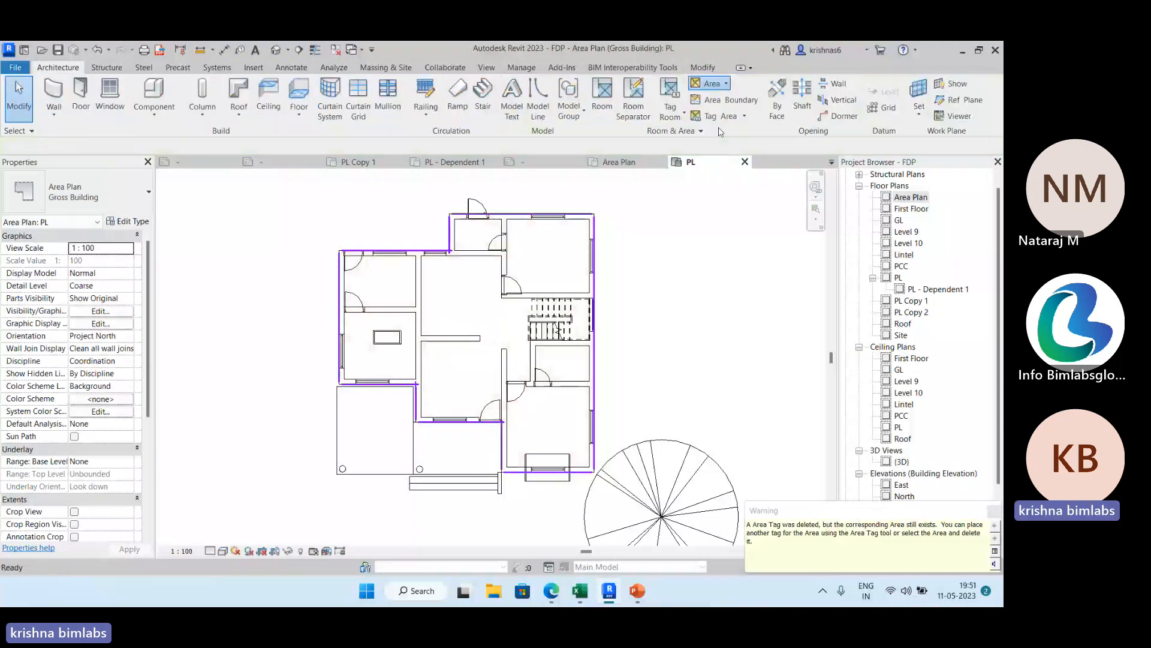
# Place another tagged area in the dining space of the gross building plan.
pyautogui.click(720, 132)
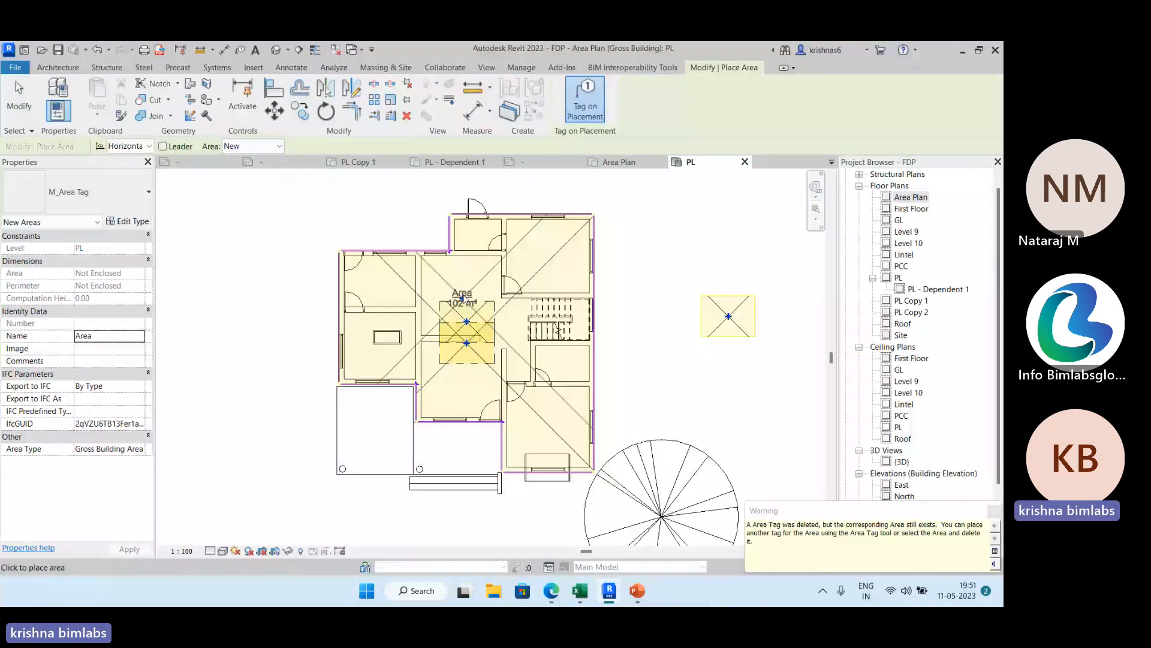
pyautogui.click(471, 284)
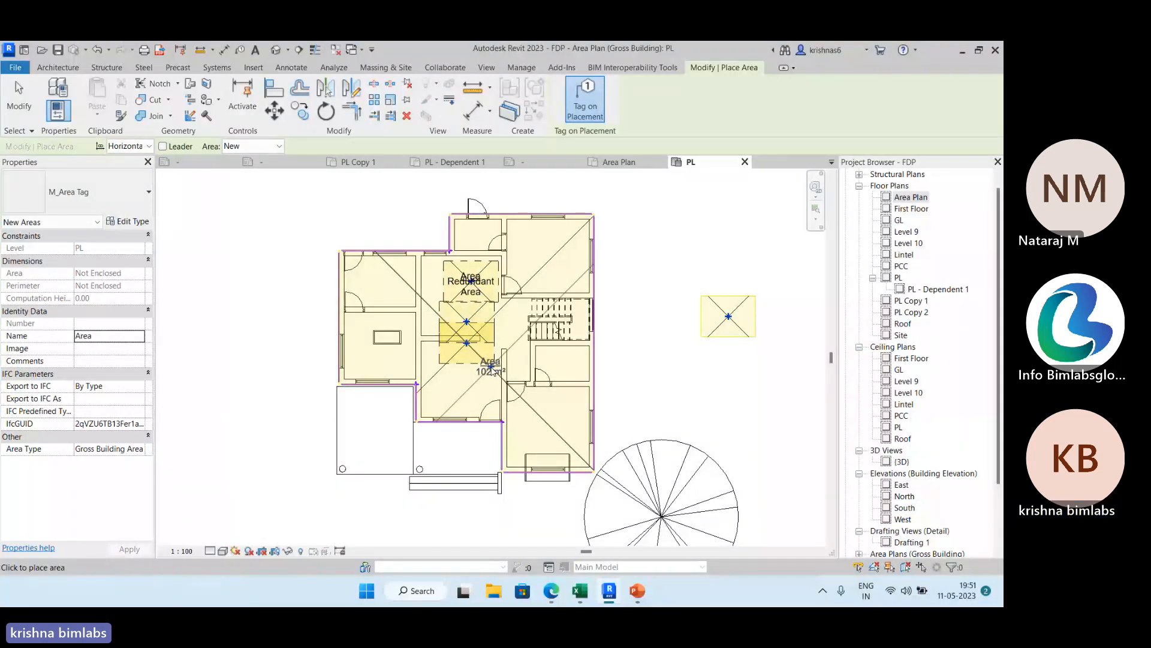
pyautogui.press('Escape')
pyautogui.press('Escape')
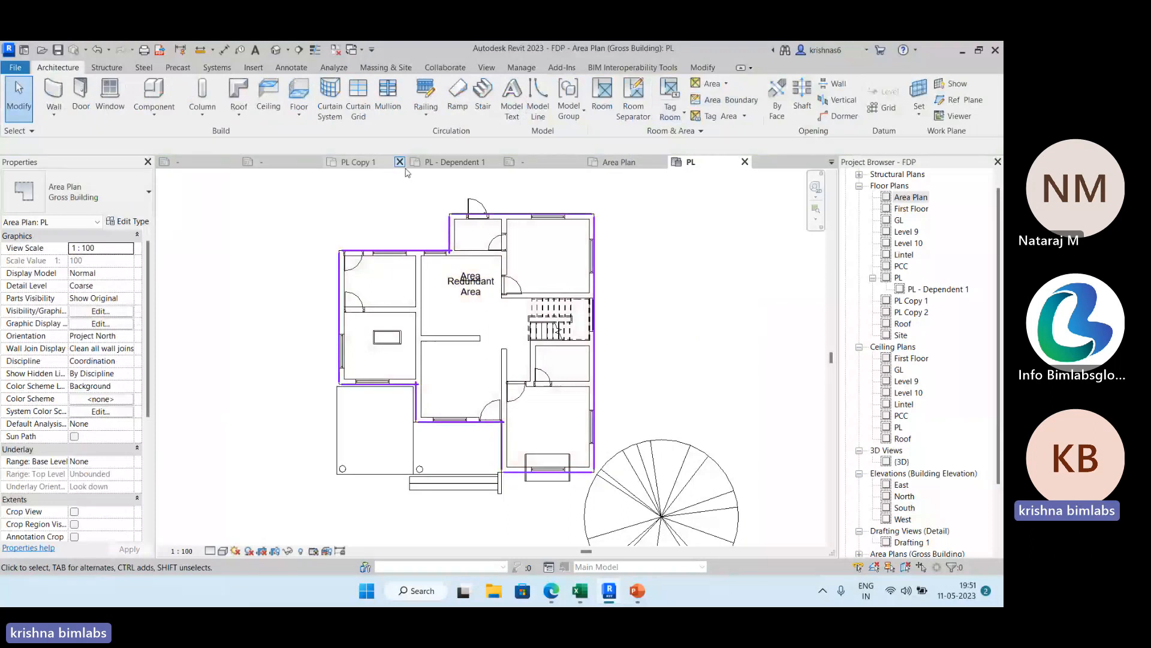
# From the PL Copy 1 view, create a Carpet Area area plan for the PL level.
pyautogui.click(462, 163)
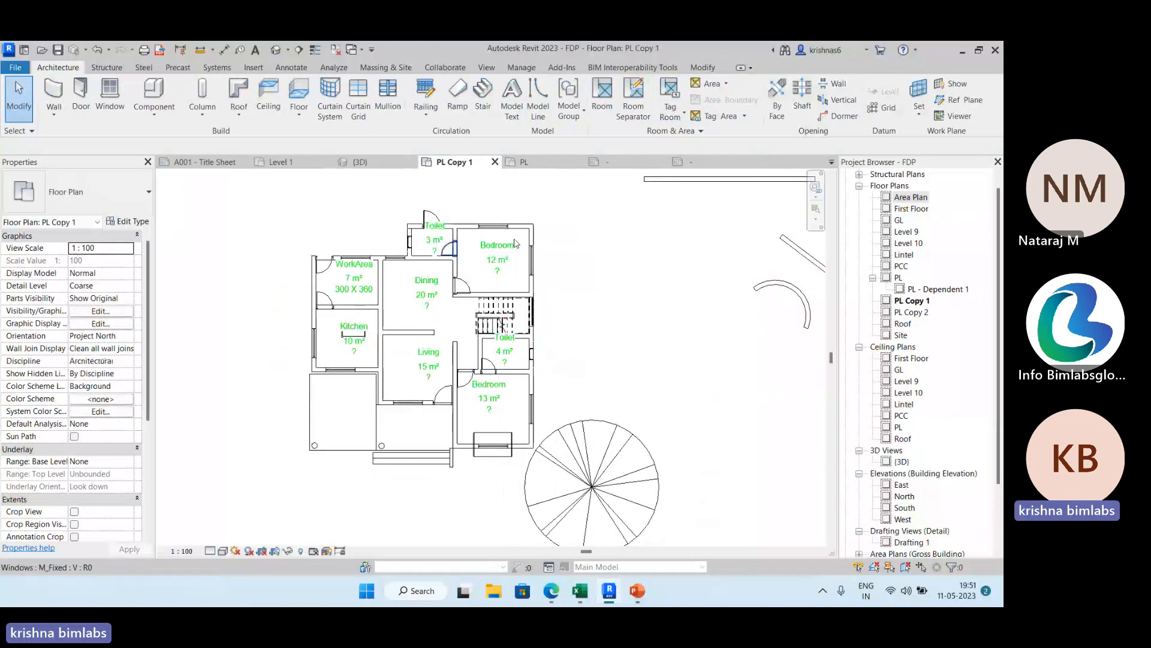
pyautogui.click(726, 84)
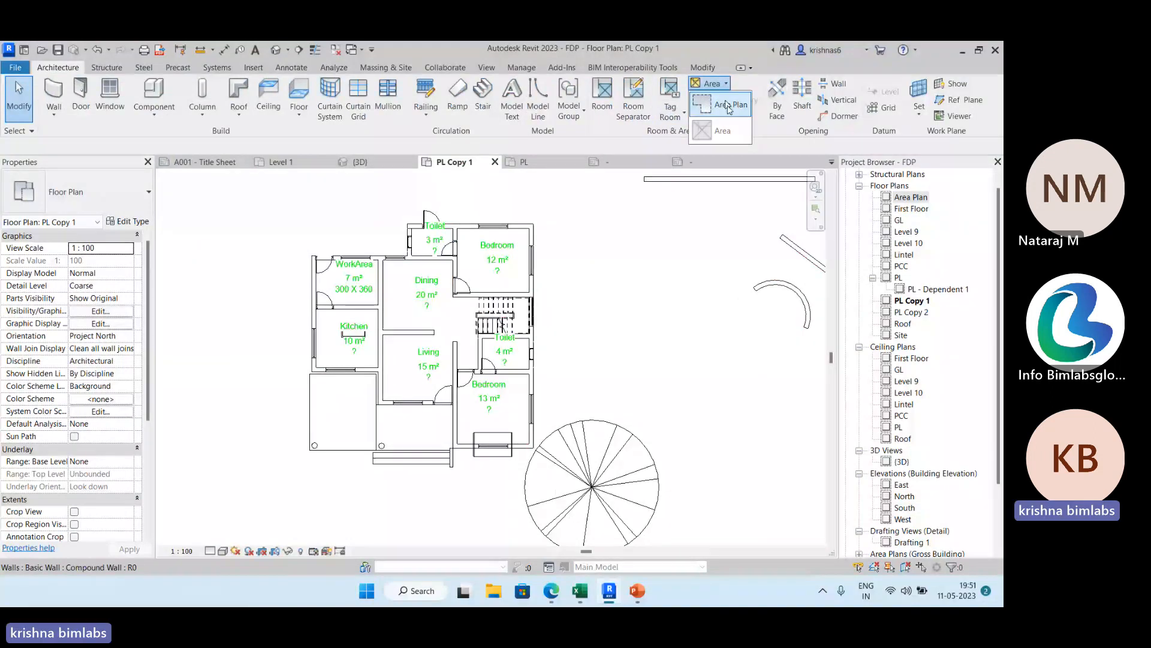
pyautogui.click(729, 107)
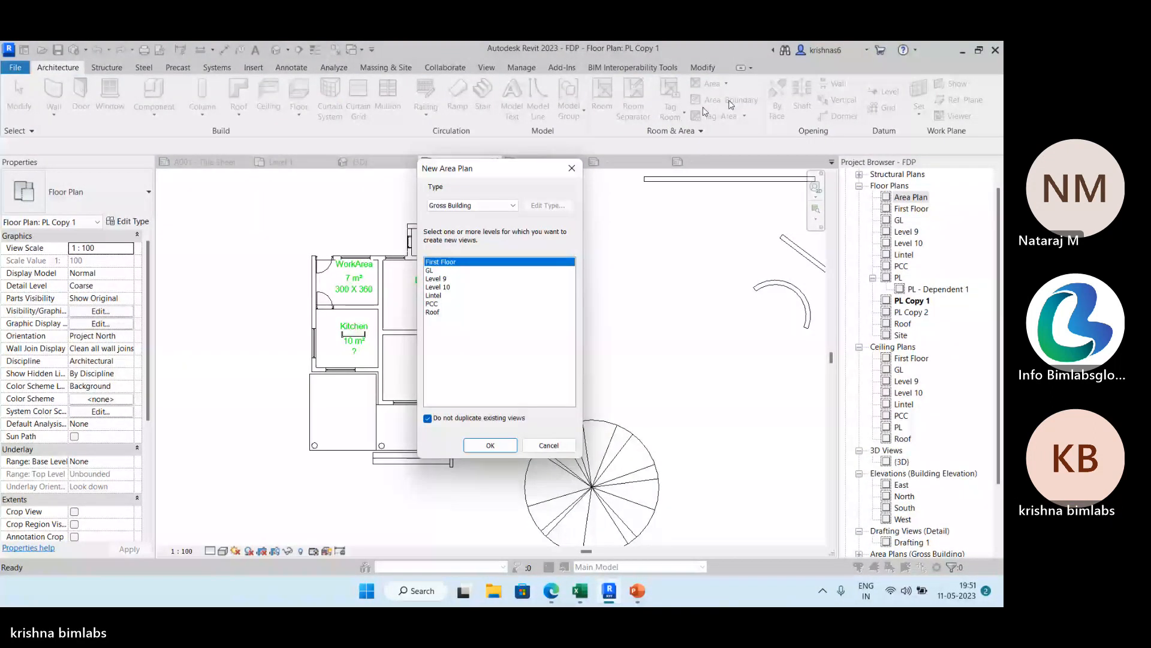
pyautogui.click(472, 205)
pyautogui.click(451, 216)
pyautogui.click(429, 312)
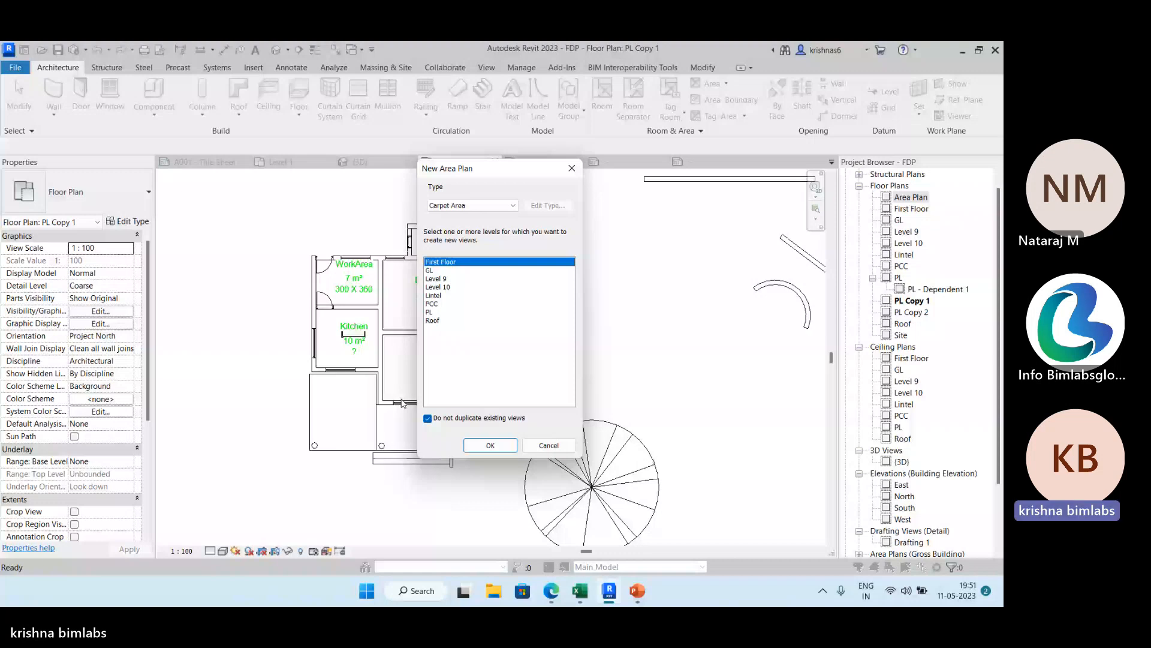
pyautogui.click(490, 445)
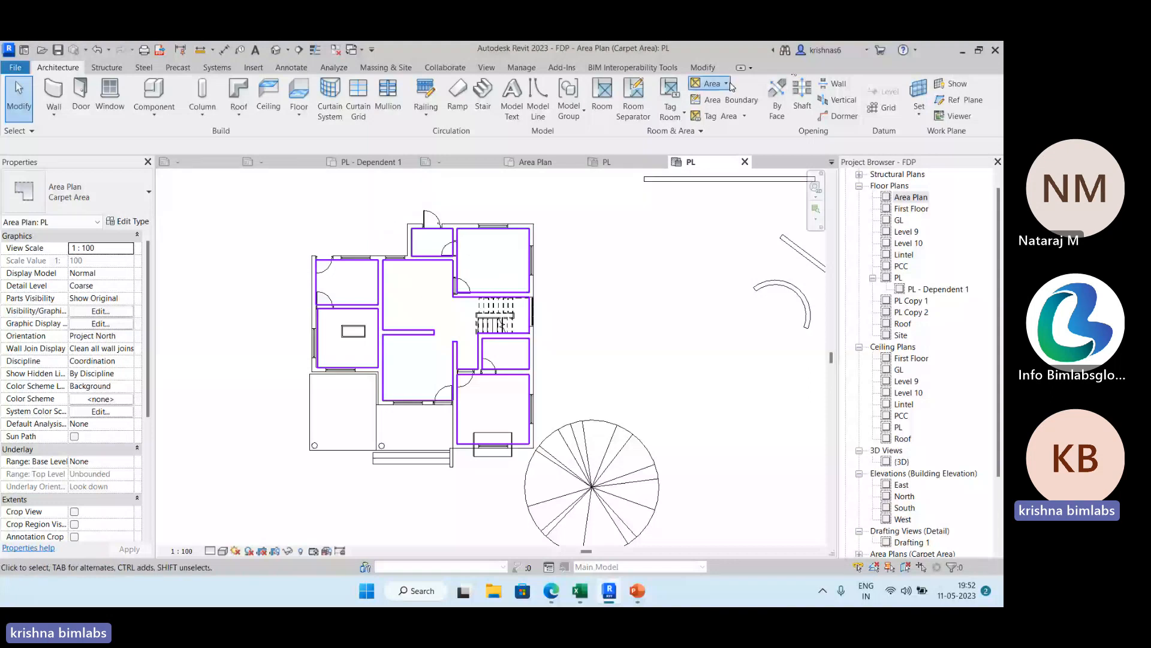
# Try to place another area in the bedroom above the staircase on the carpet area plan.
pyautogui.click(711, 84)
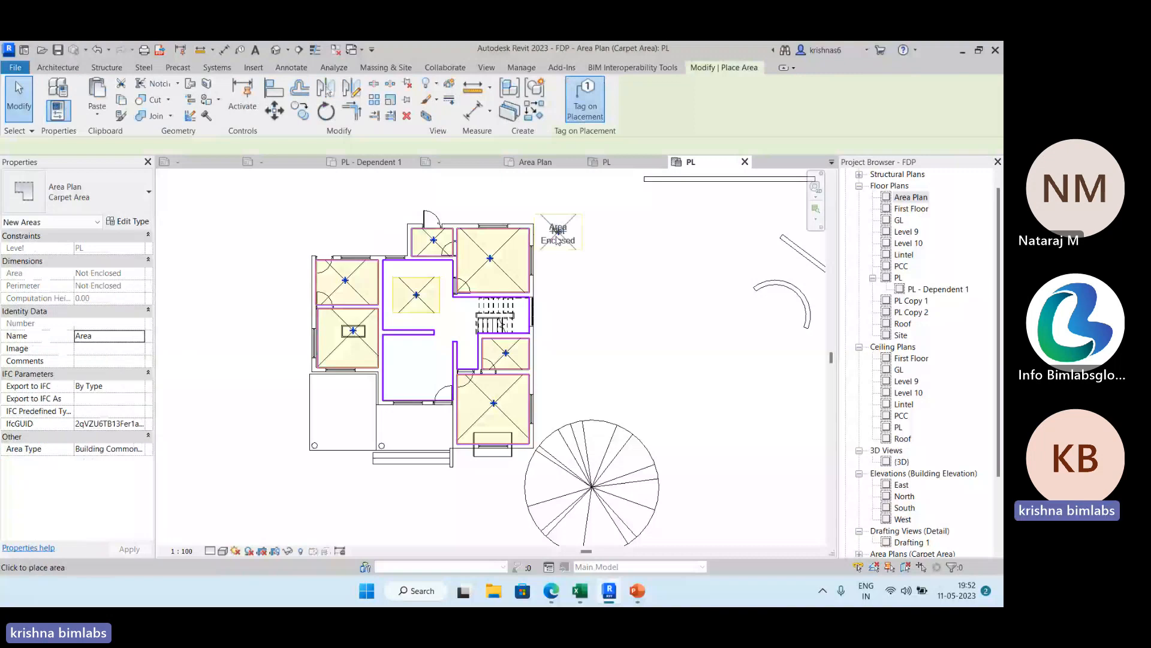
pyautogui.click(488, 258)
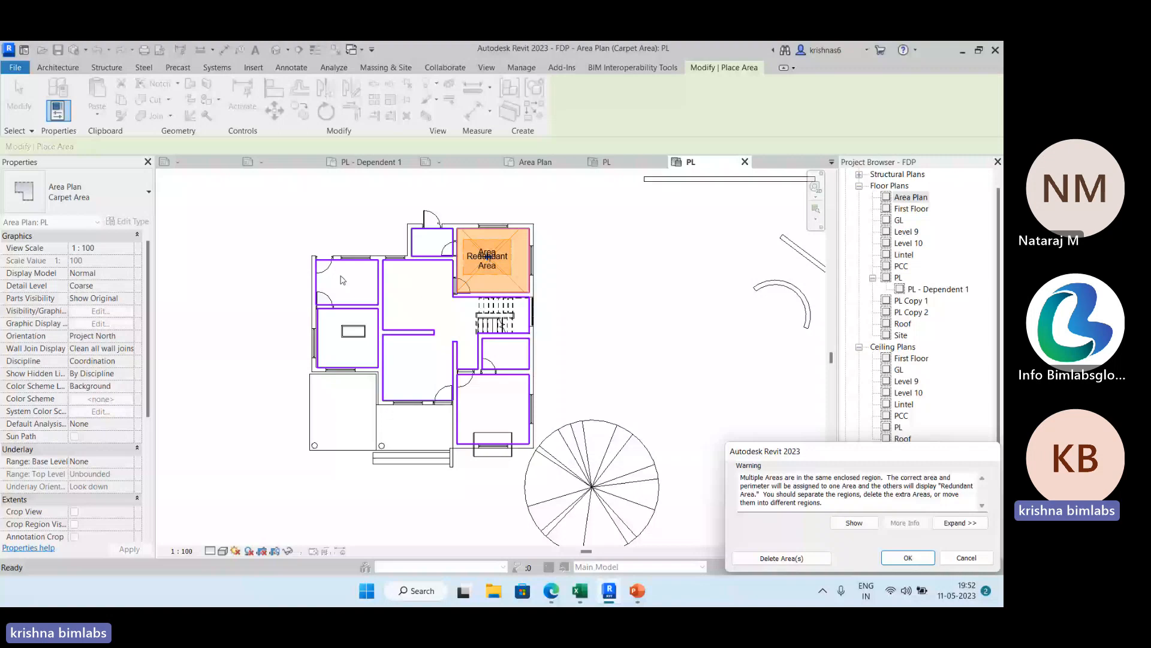
pyautogui.press('Return')
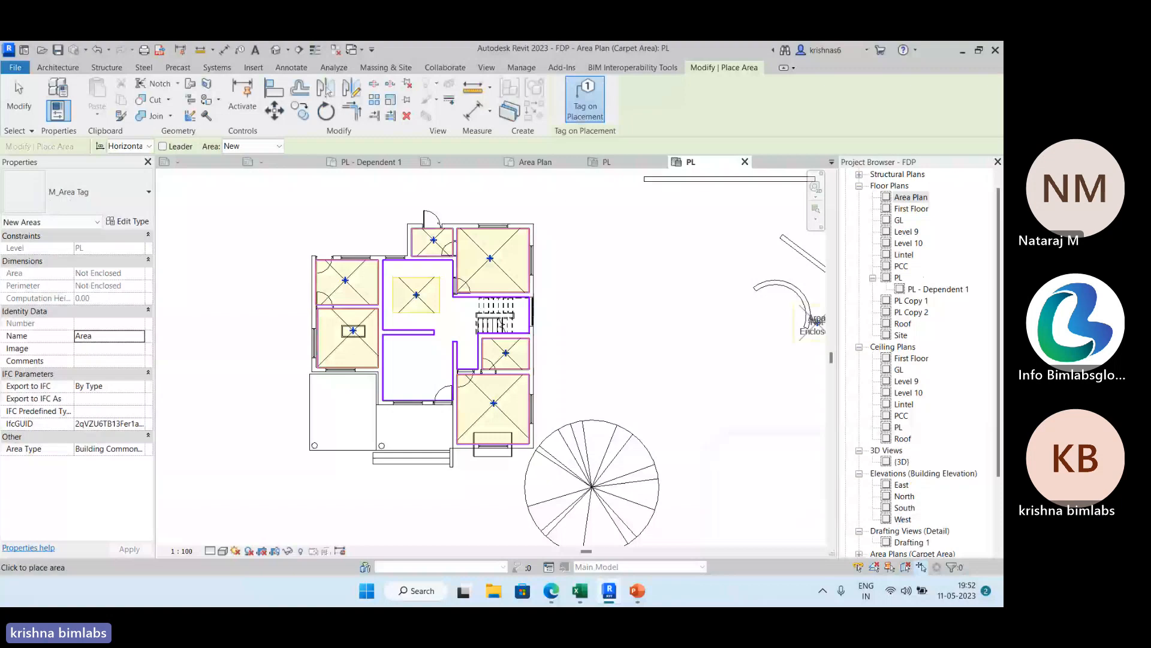
# Create a Rentable area plan for the PL level without automatic area boundary lines.
pyautogui.click(907, 300)
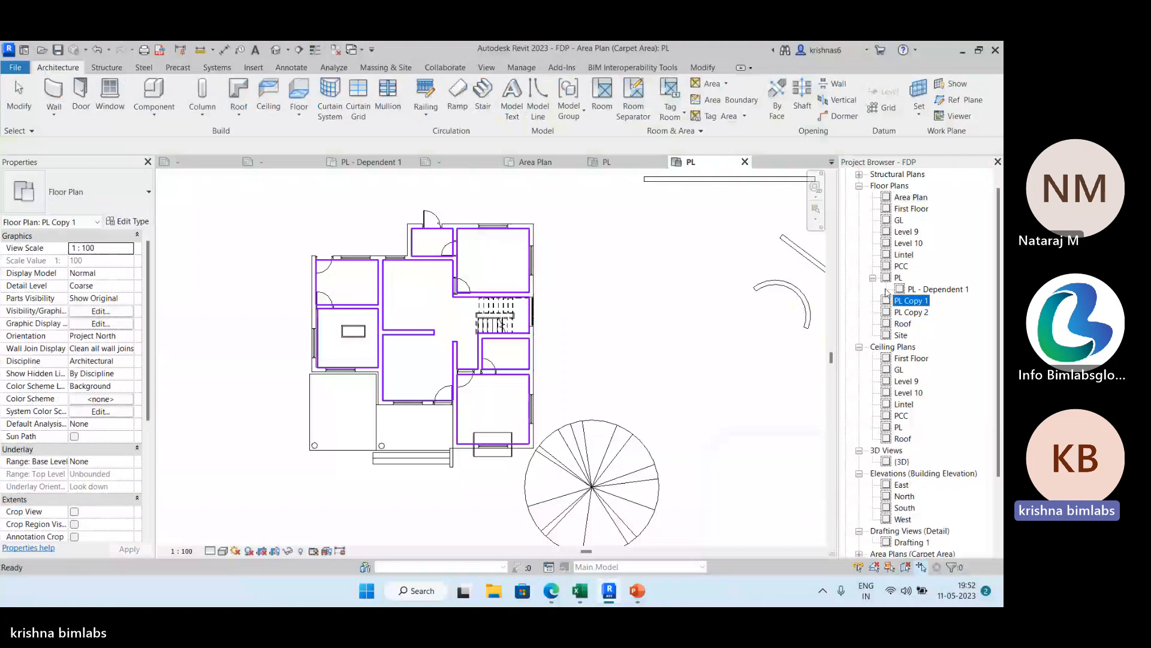
pyautogui.press('Delete')
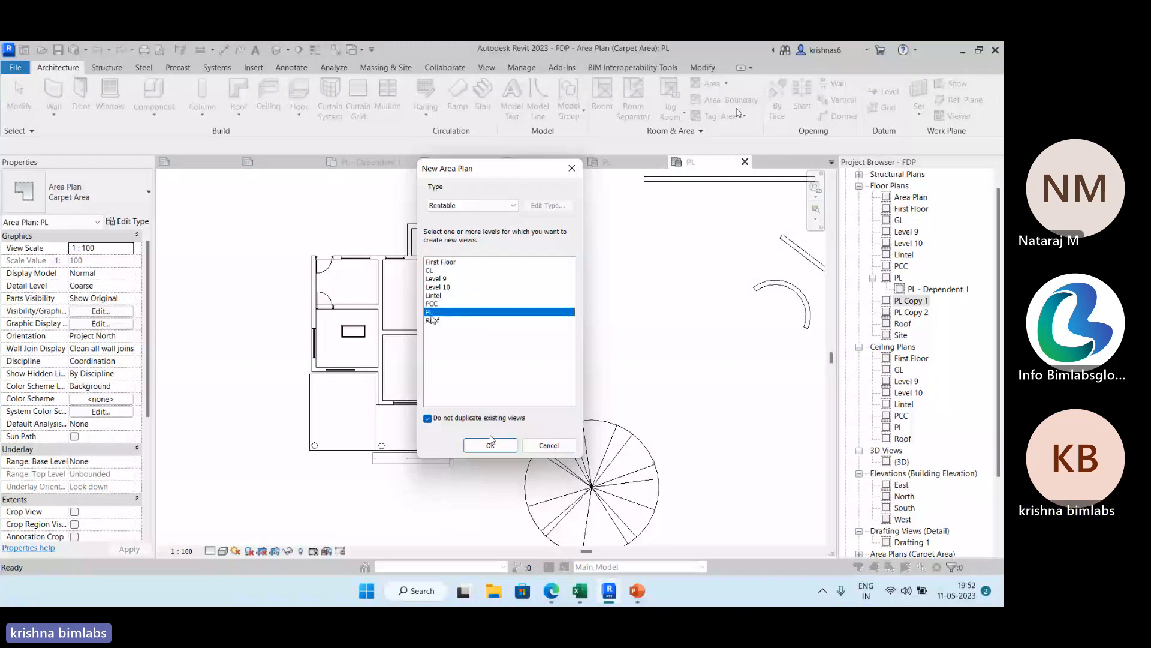
pyautogui.click(498, 447)
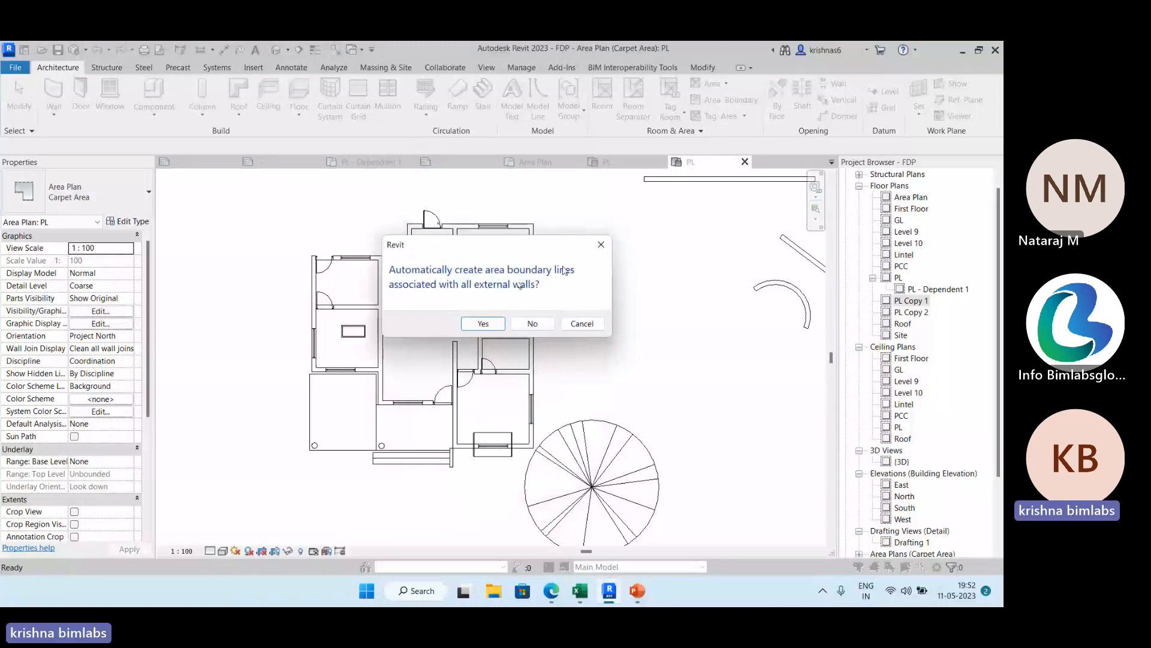
pyautogui.click(533, 324)
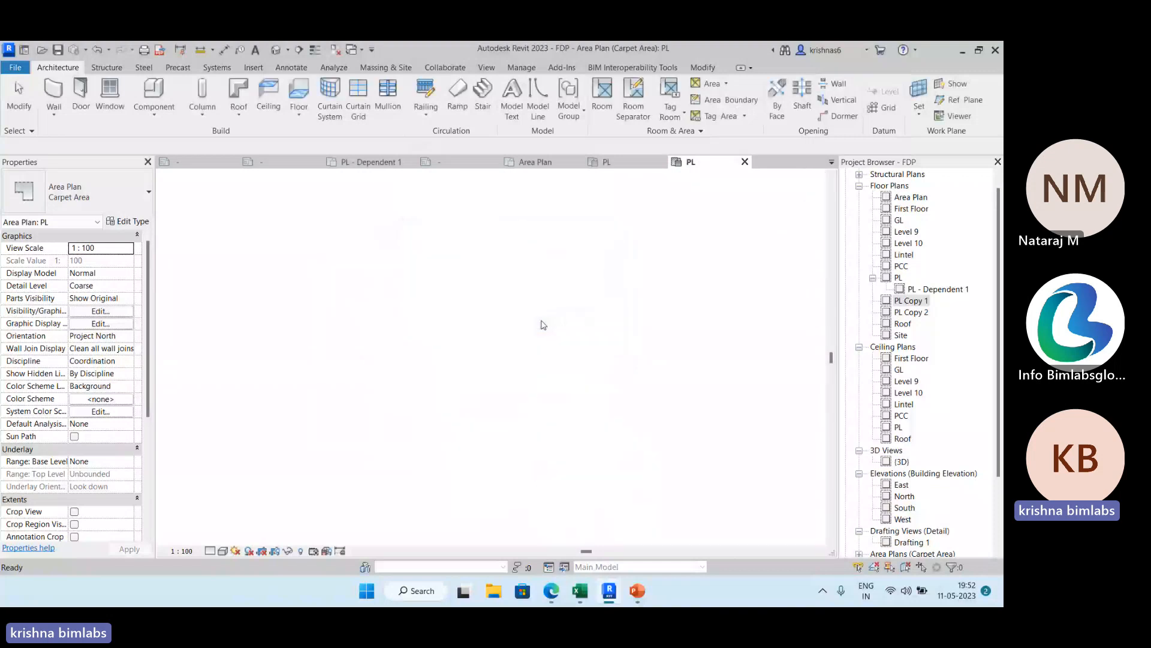
pyautogui.click(713, 84)
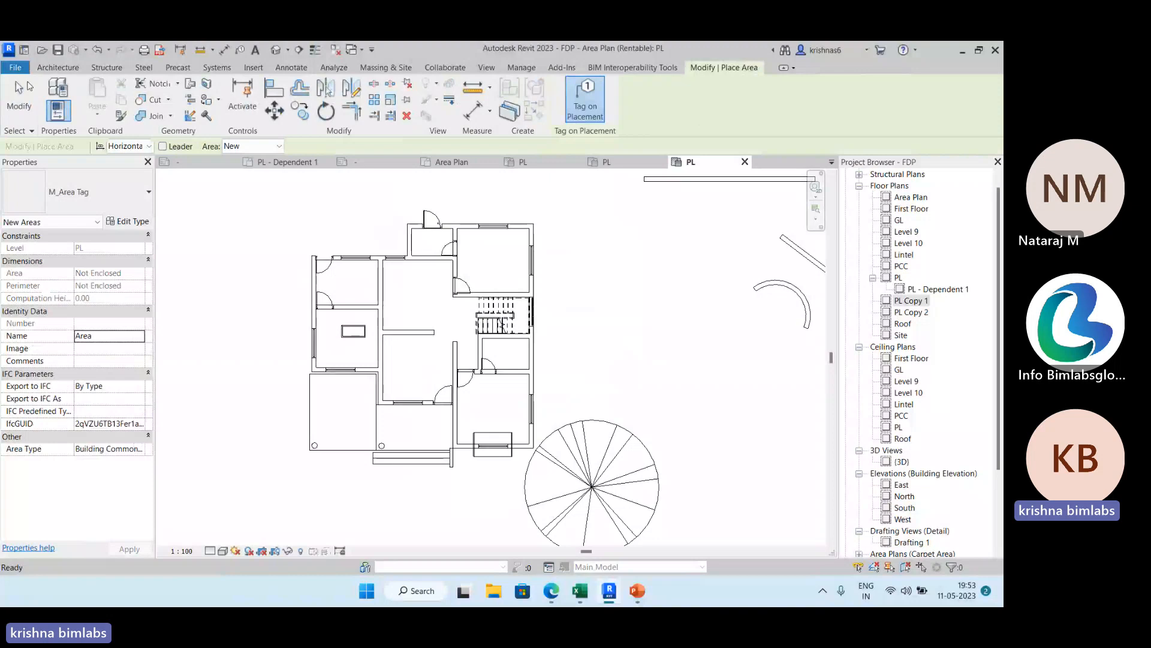
pyautogui.click(303, 66)
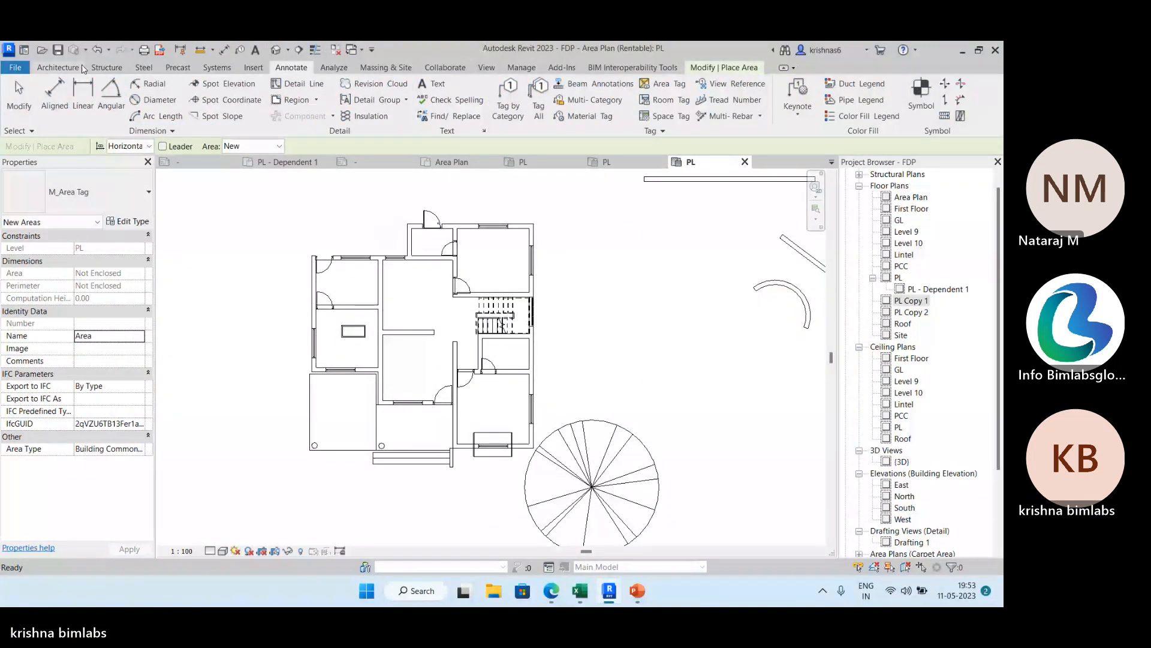
pyautogui.click(60, 68)
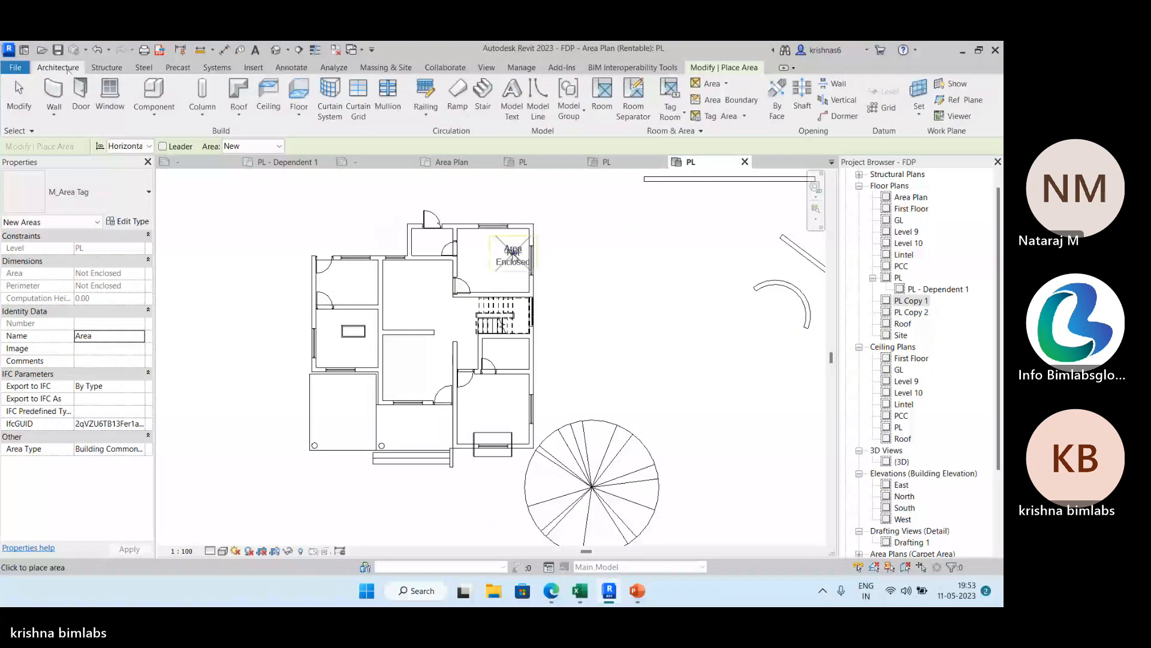
# Draw rectangular area boundaries inside the bedroom above the staircase, the adjoining toilet and the work area without applying area rules.
pyautogui.click(722, 99)
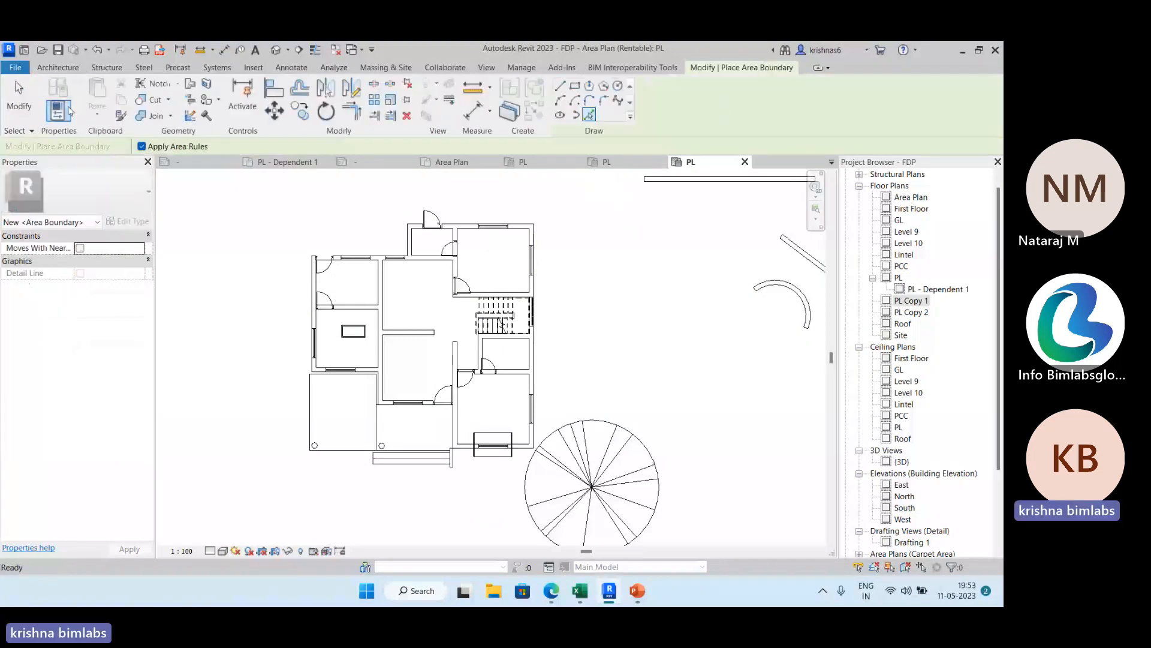
pyautogui.click(58, 68)
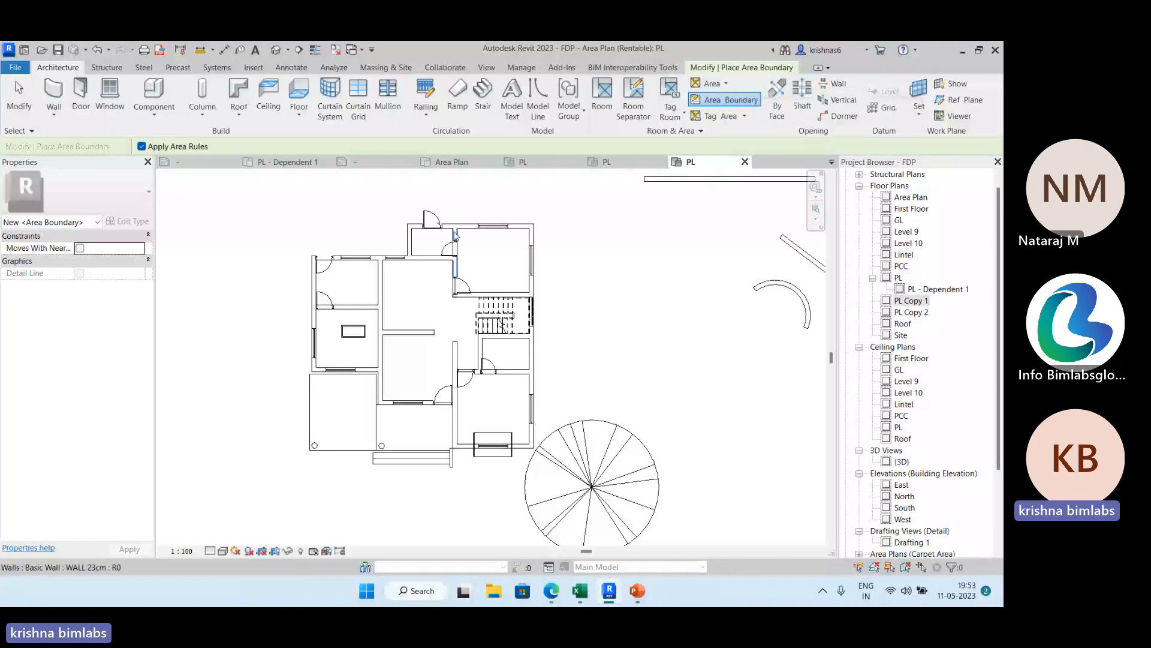
pyautogui.moveTo(456, 236); pyautogui.dragTo(450, 210, button='middle')
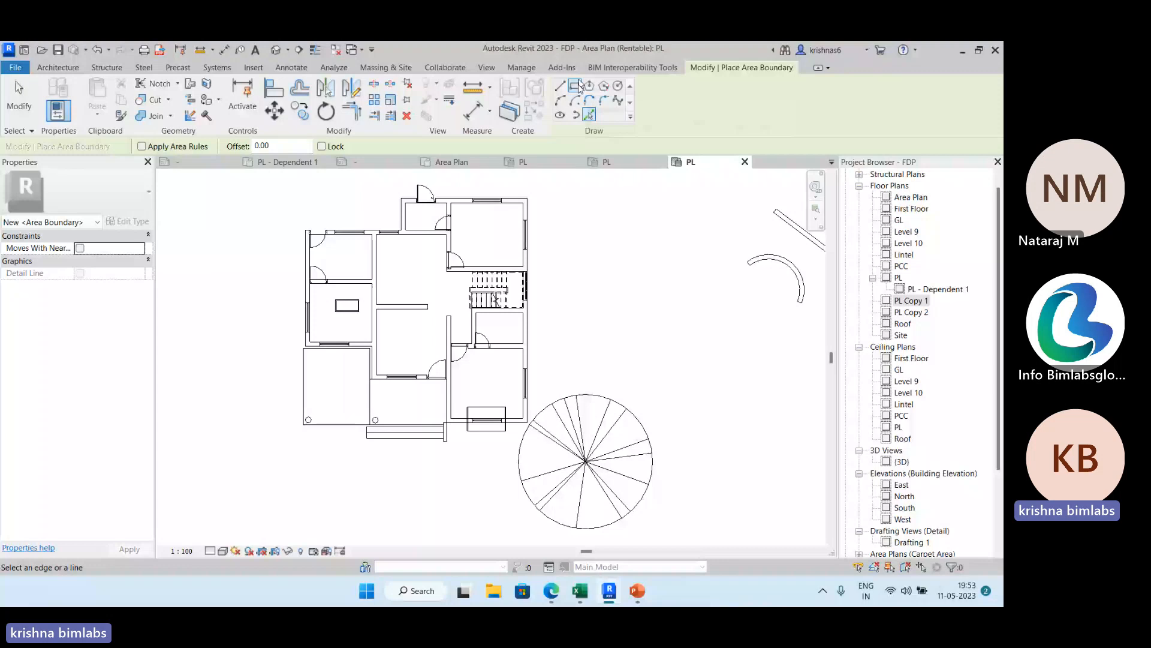
pyautogui.click(579, 86)
pyautogui.click(461, 247)
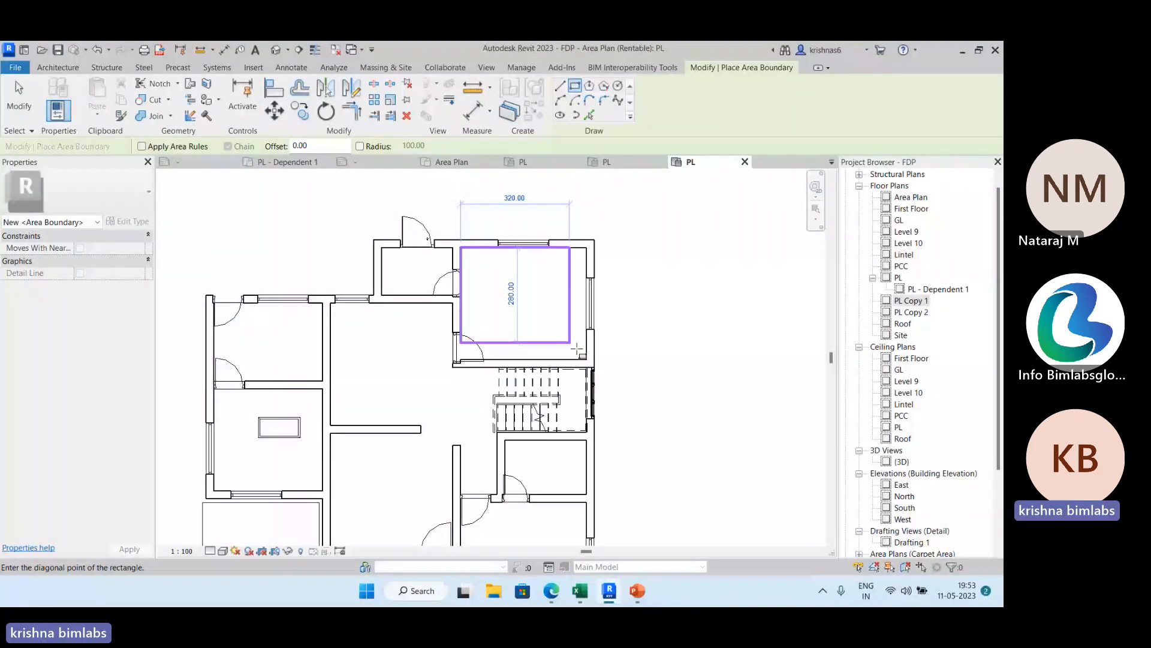
pyautogui.click(586, 360)
pyautogui.click(382, 247)
pyautogui.click(453, 295)
pyautogui.click(211, 301)
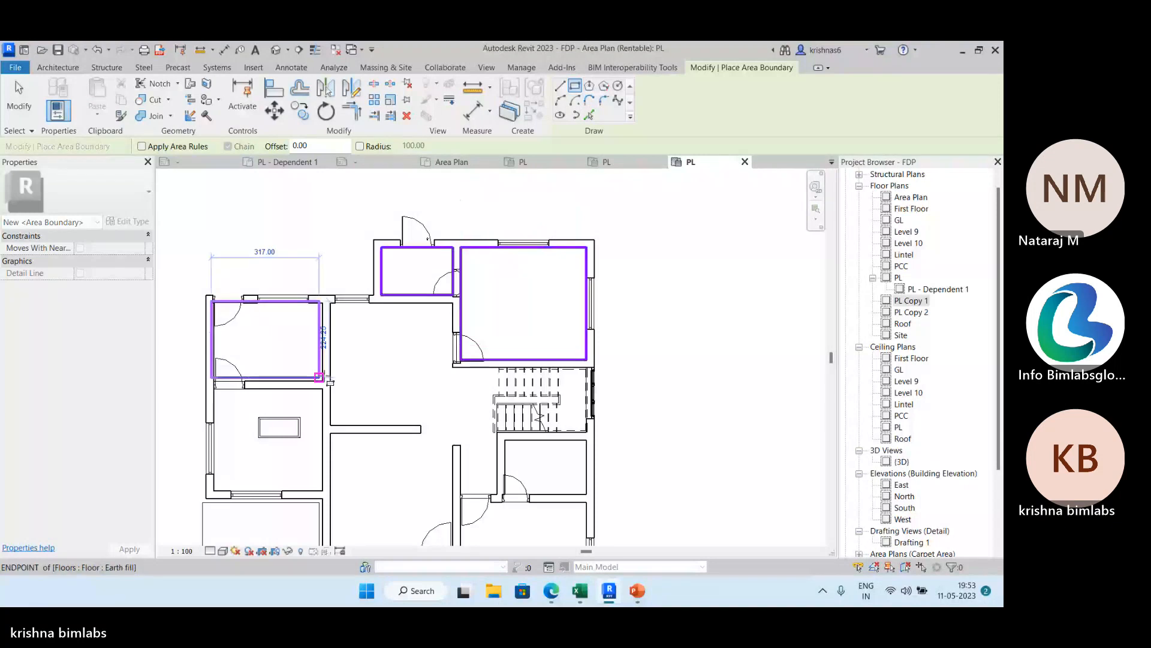
pyautogui.click(323, 381)
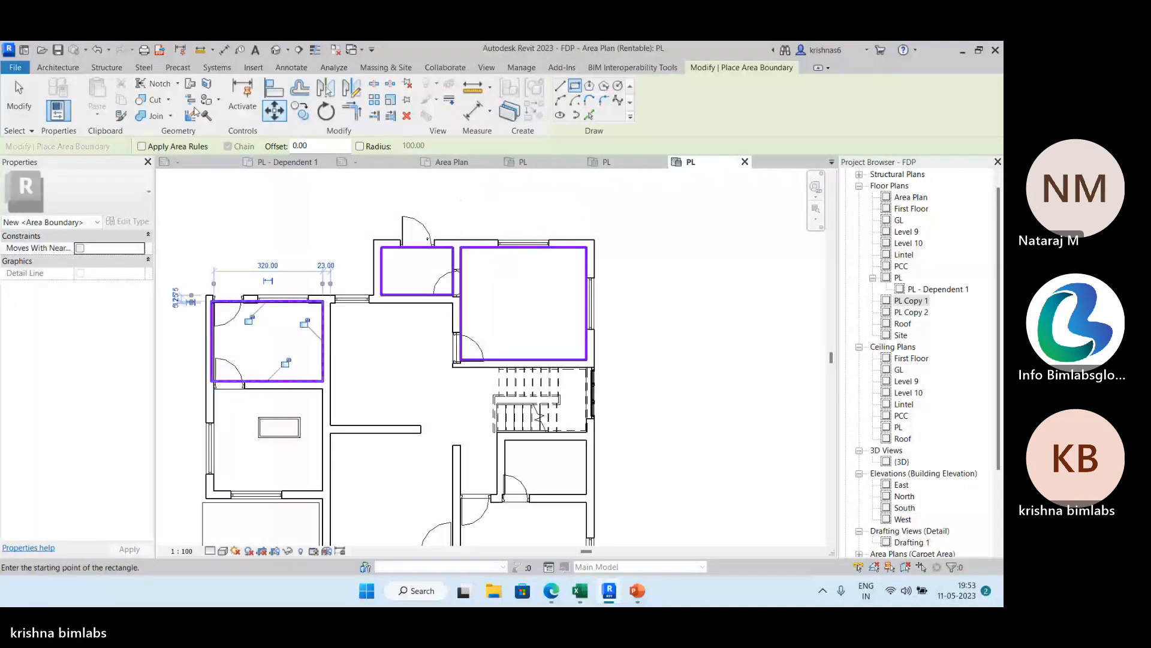
# Place tagged areas in the three bounded rooms: the bedroom above the staircase, the toilet and the work area.
pyautogui.click(57, 68)
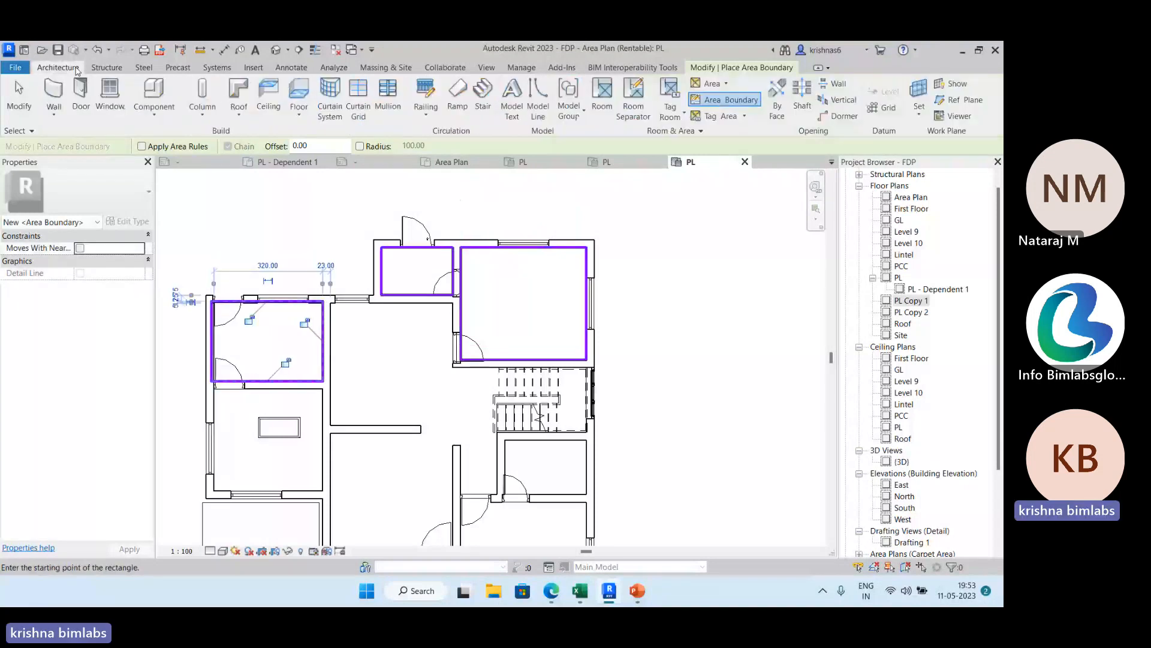
pyautogui.click(718, 92)
pyautogui.click(530, 305)
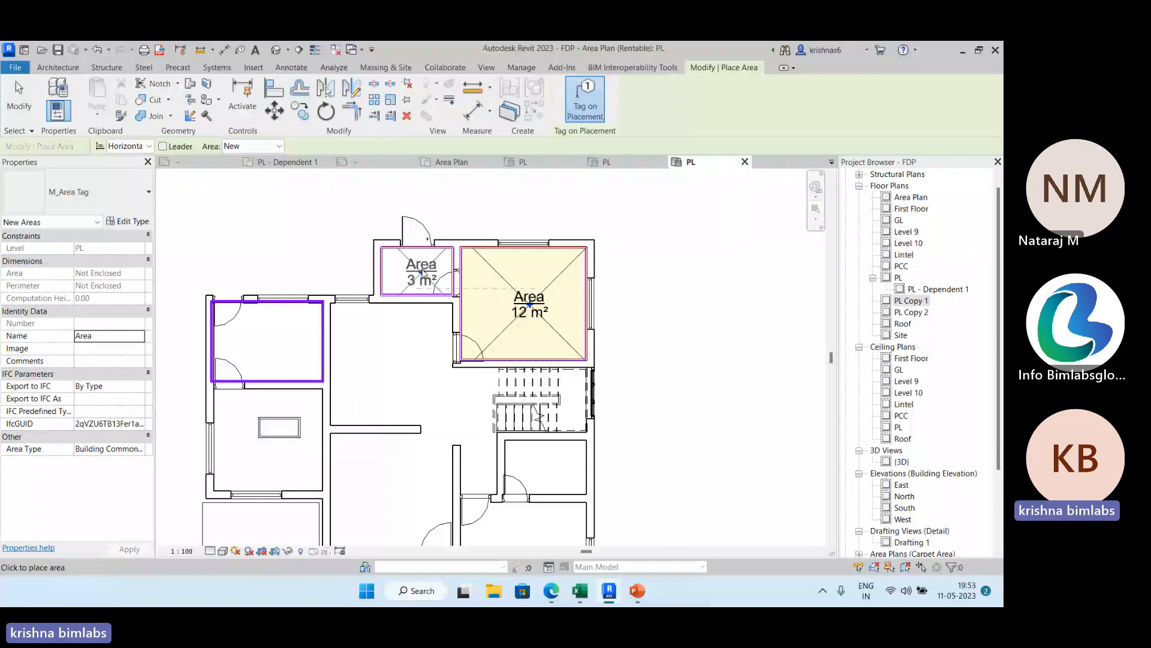
pyautogui.click(421, 273)
pyautogui.click(265, 345)
pyautogui.press('Escape')
pyautogui.press('Escape')
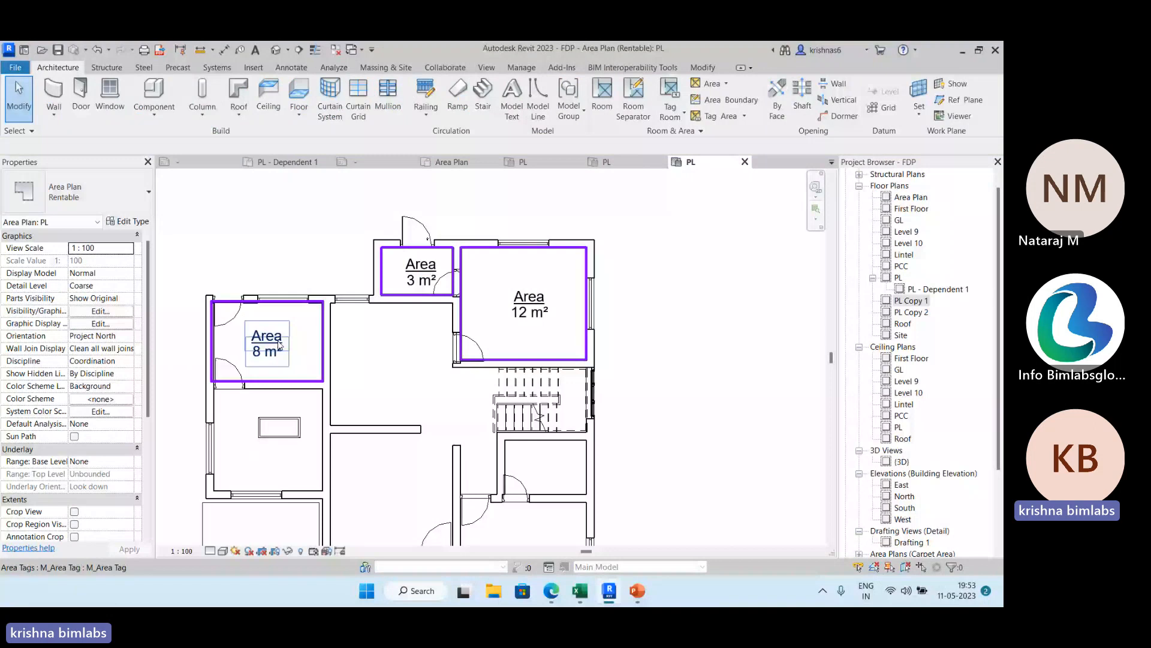
# Name the 8 m² area Workarea.
pyautogui.click(303, 315)
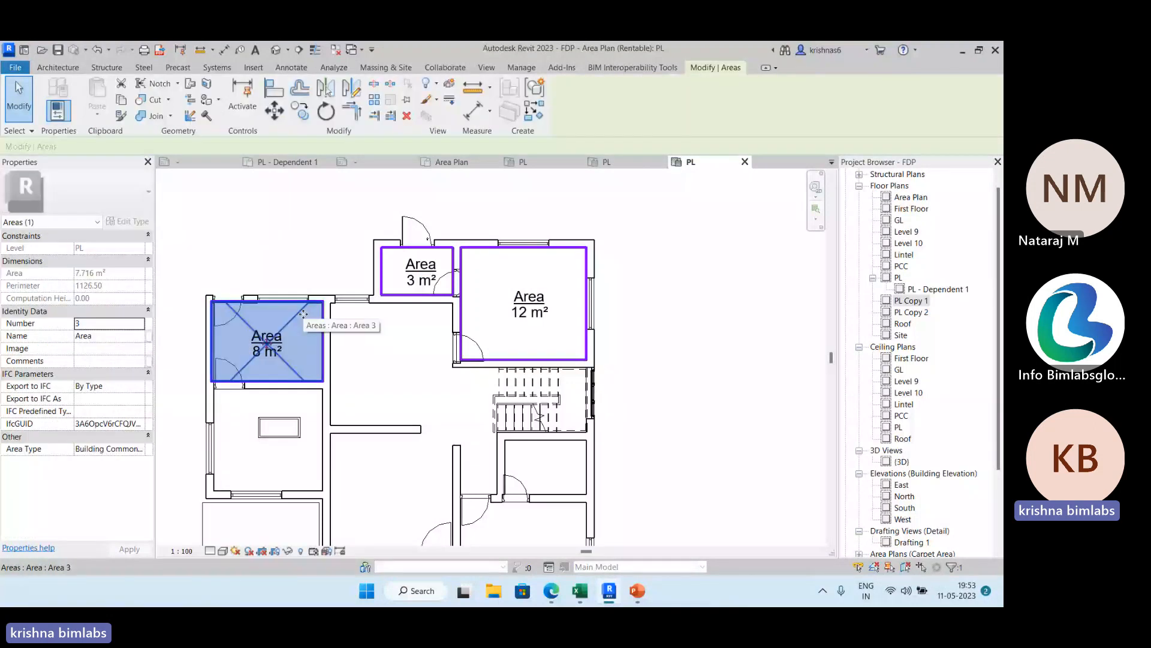
pyautogui.click(105, 336)
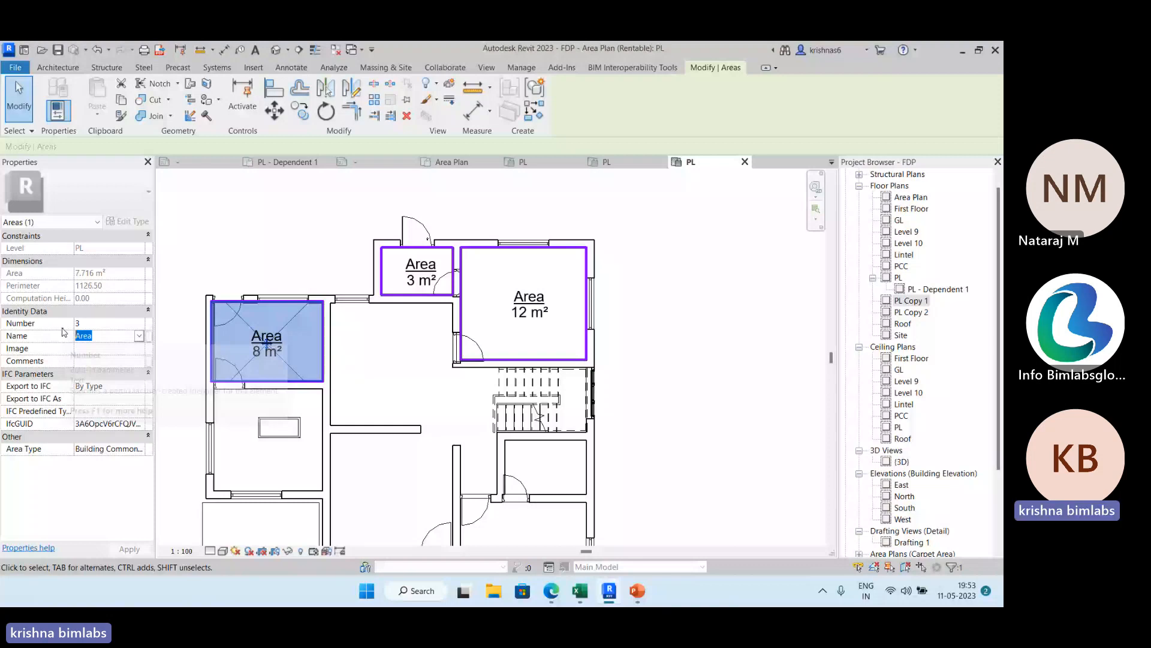
pyautogui.write('Workarea')
pyautogui.press('Escape')
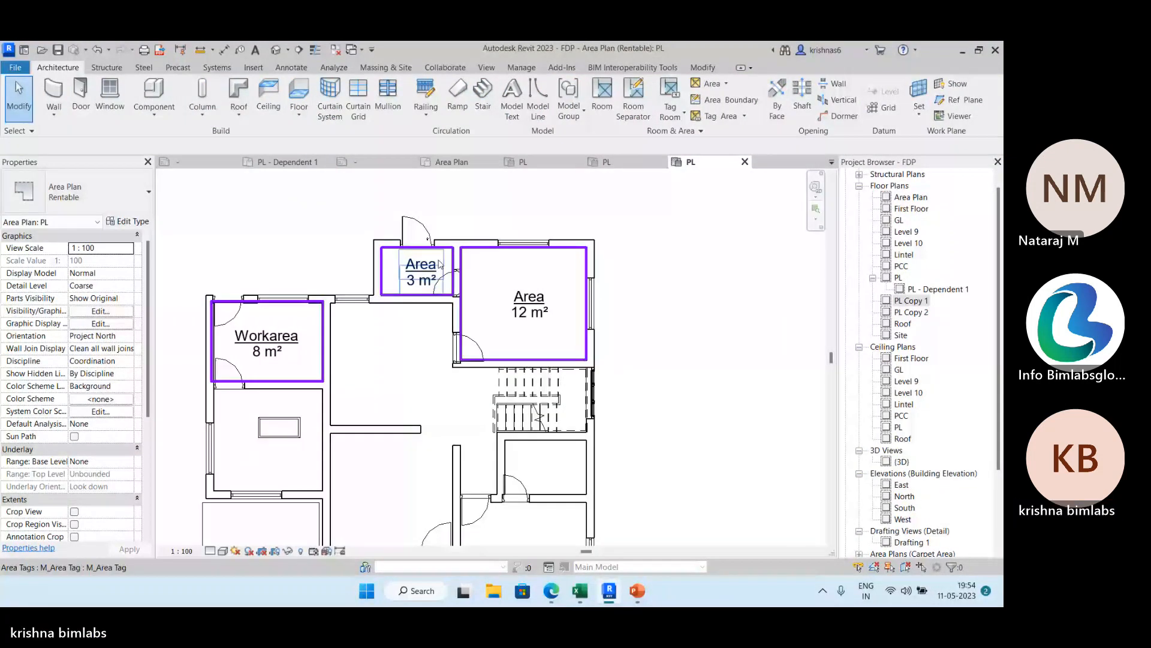
# Rename the 3 m² area as Toilet through its area tag.
pyautogui.click(422, 279)
pyautogui.click(130, 436)
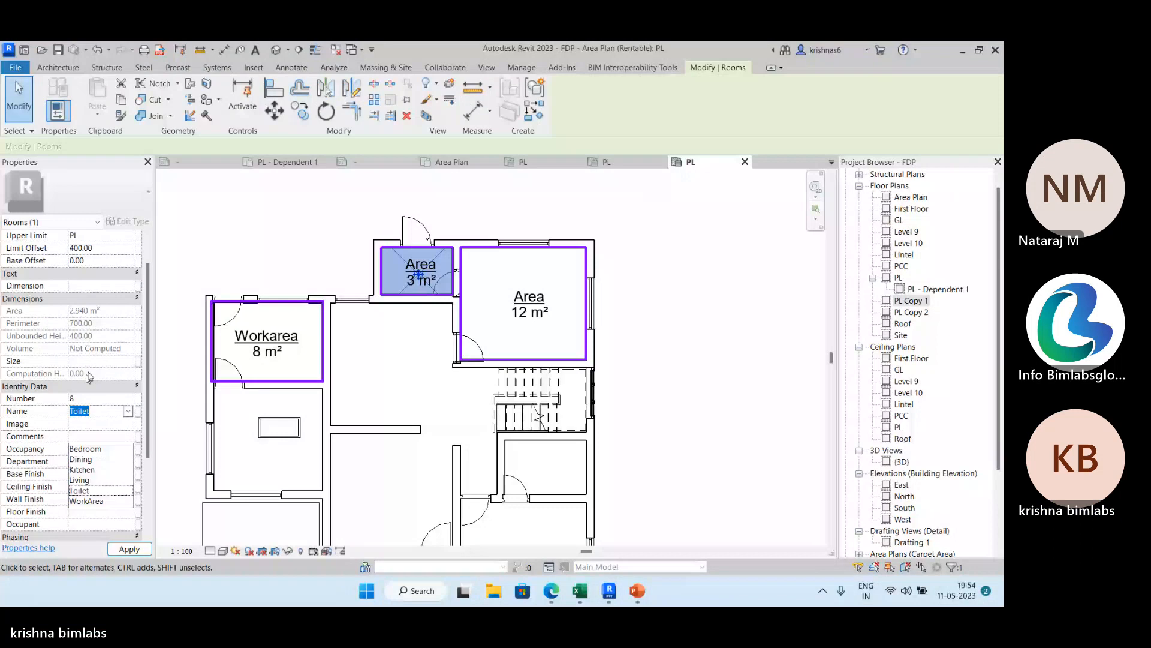
pyautogui.click(88, 377)
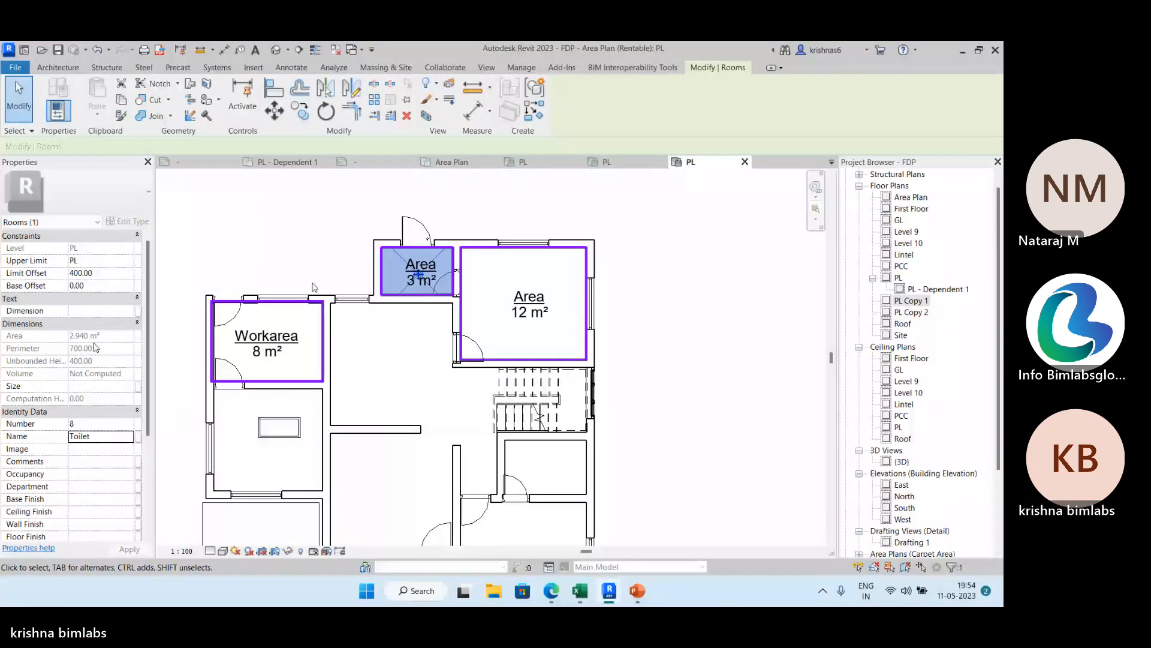
pyautogui.doubleClick(422, 262)
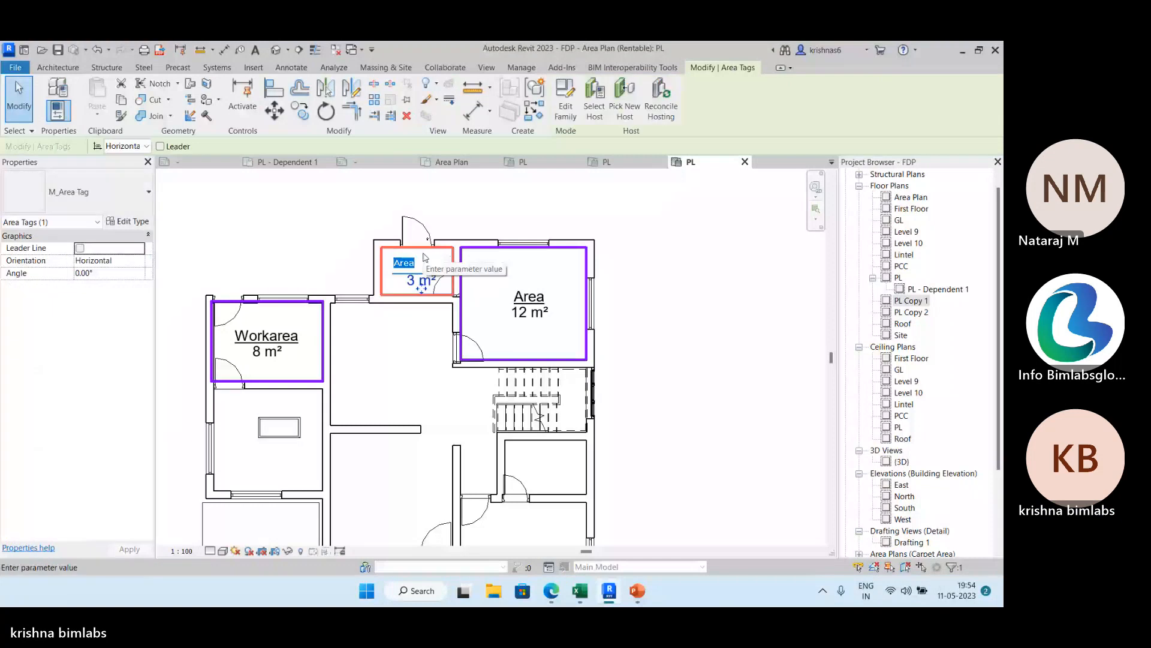
pyautogui.write('Toil')
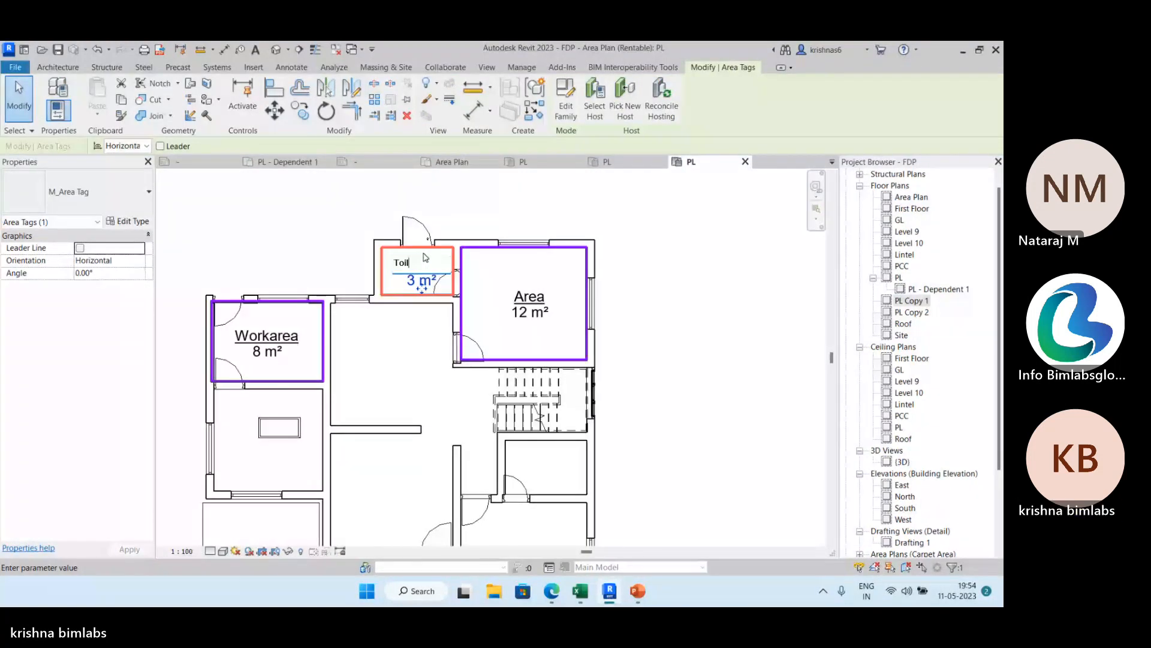
pyautogui.write('et')
pyautogui.press('Return')
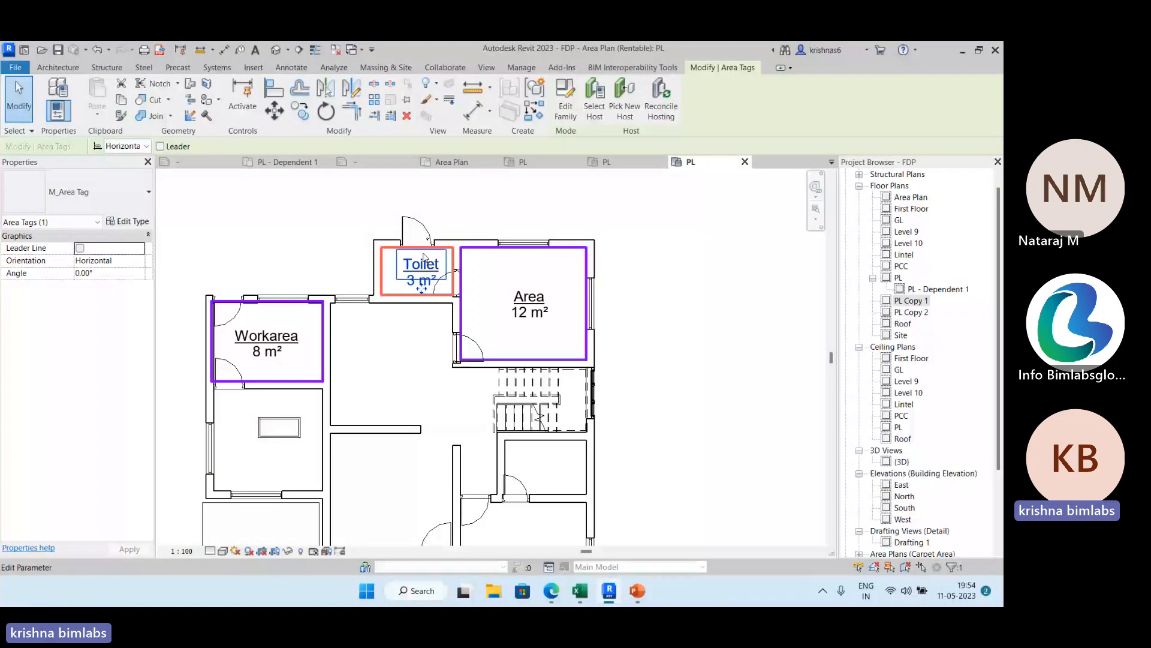
pyautogui.click(463, 382)
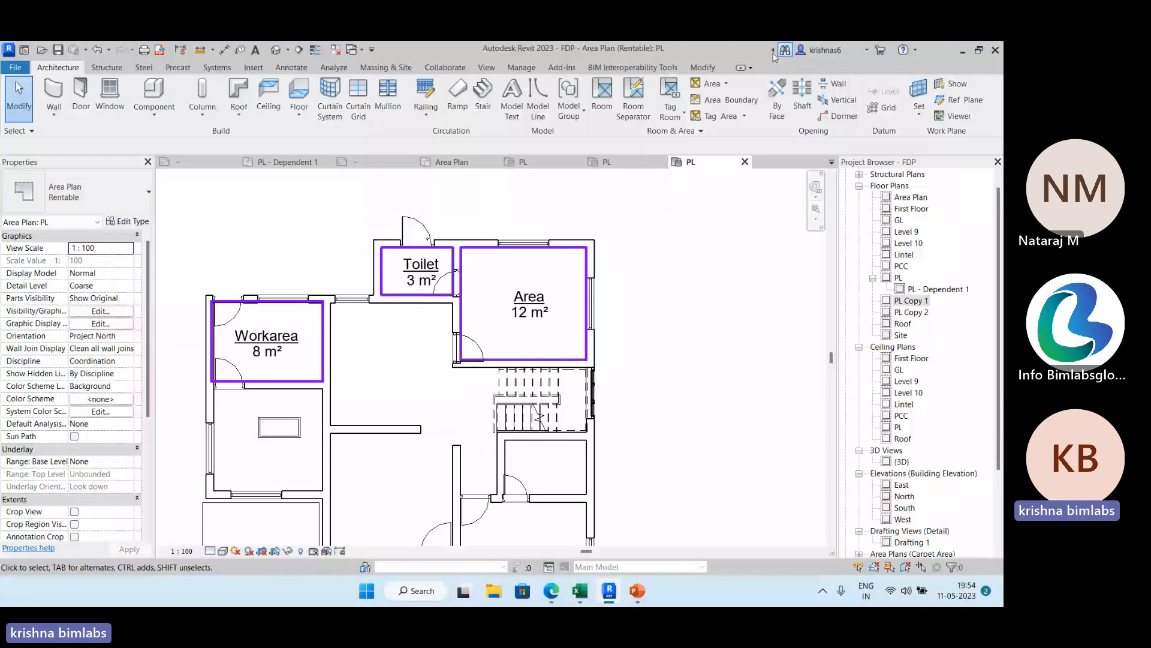
# Place a color fill legend beside the rentable plan, using space type Areas (Rentable) and the Rentable Area color scheme.
pyautogui.scroll(-2, 437, 350)
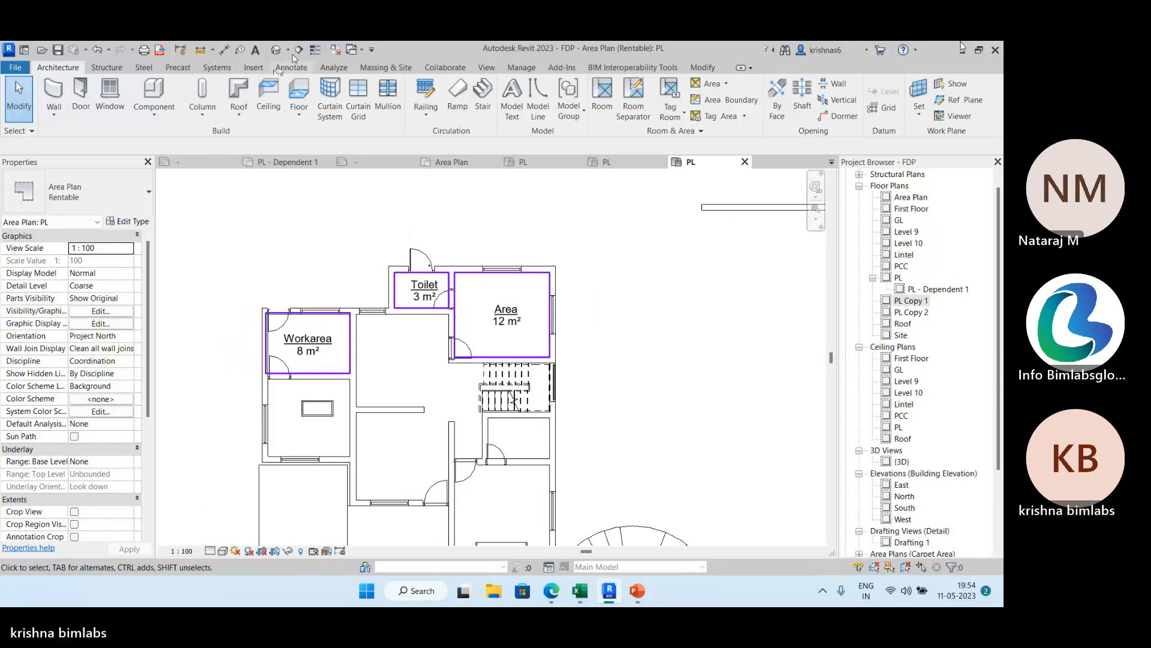
pyautogui.click(298, 71)
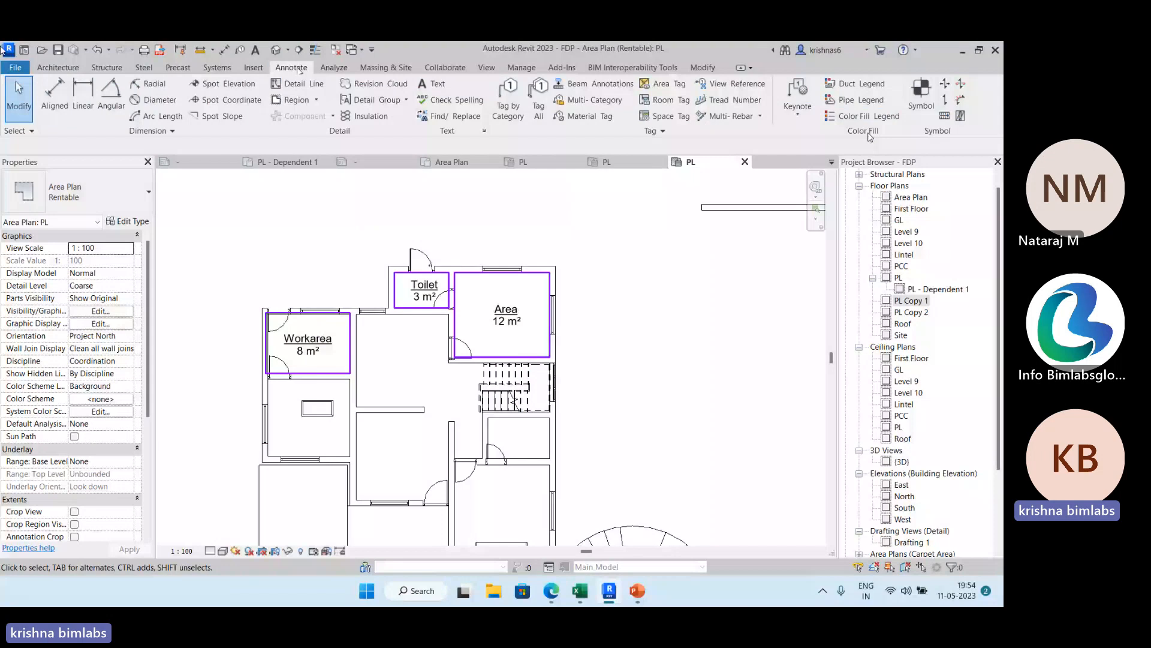
pyautogui.click(862, 116)
pyautogui.moveTo(629, 300); pyautogui.dragTo(562, 253, button='middle')
pyautogui.scroll(-1, 557, 278)
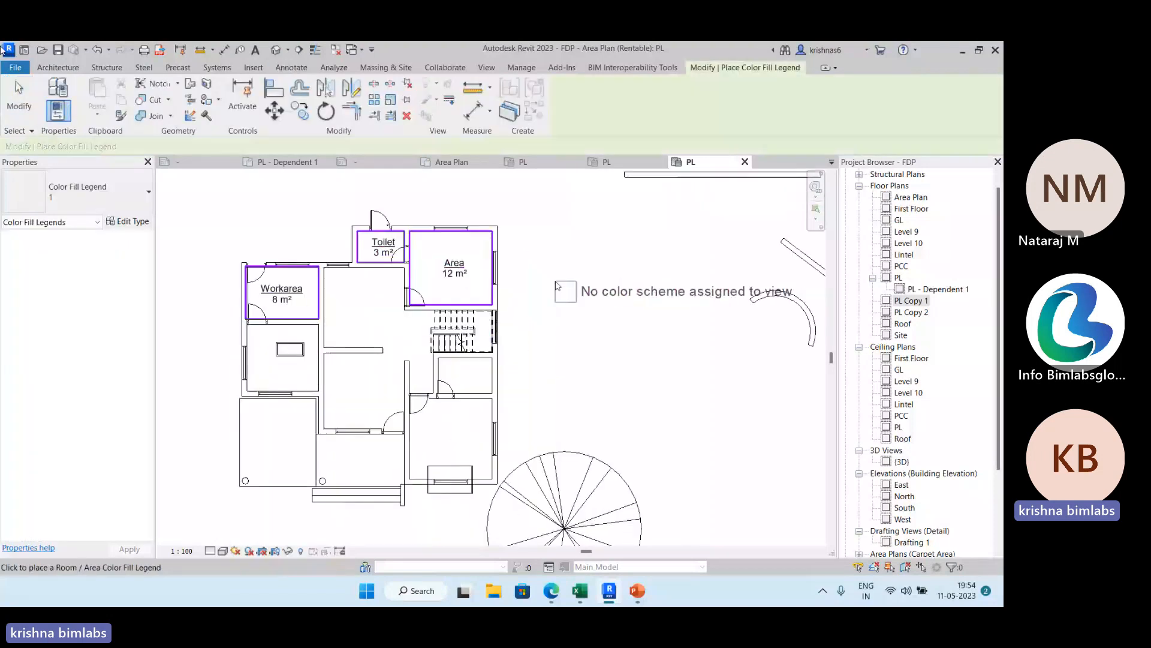
pyautogui.click(547, 280)
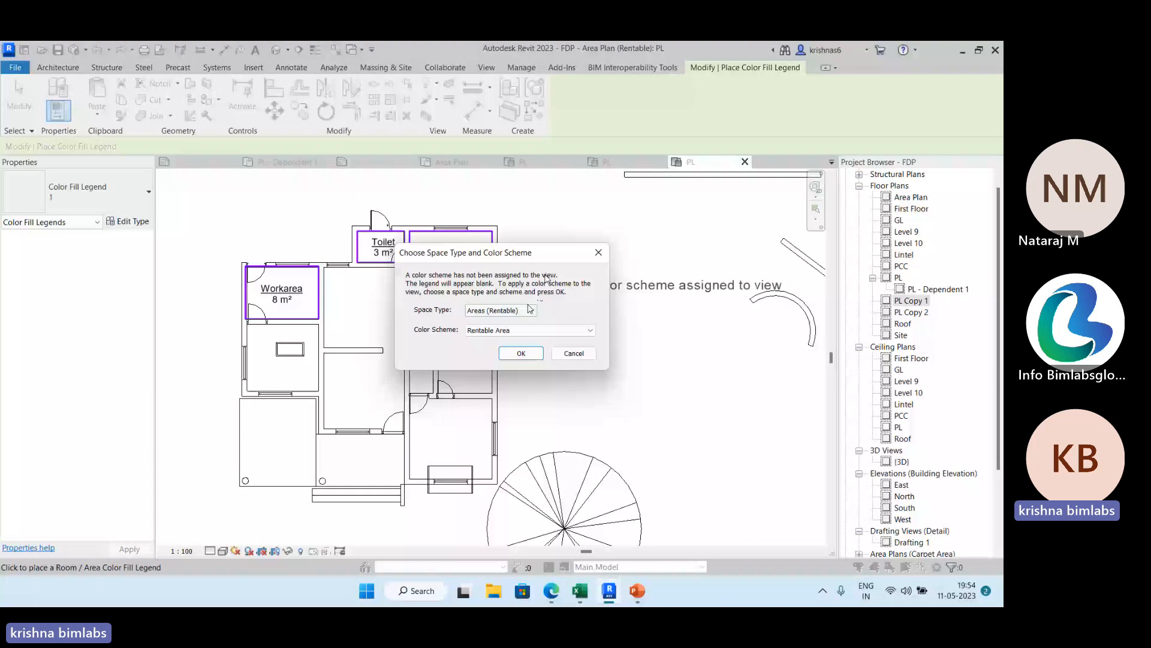
pyautogui.click(530, 309)
pyautogui.click(531, 321)
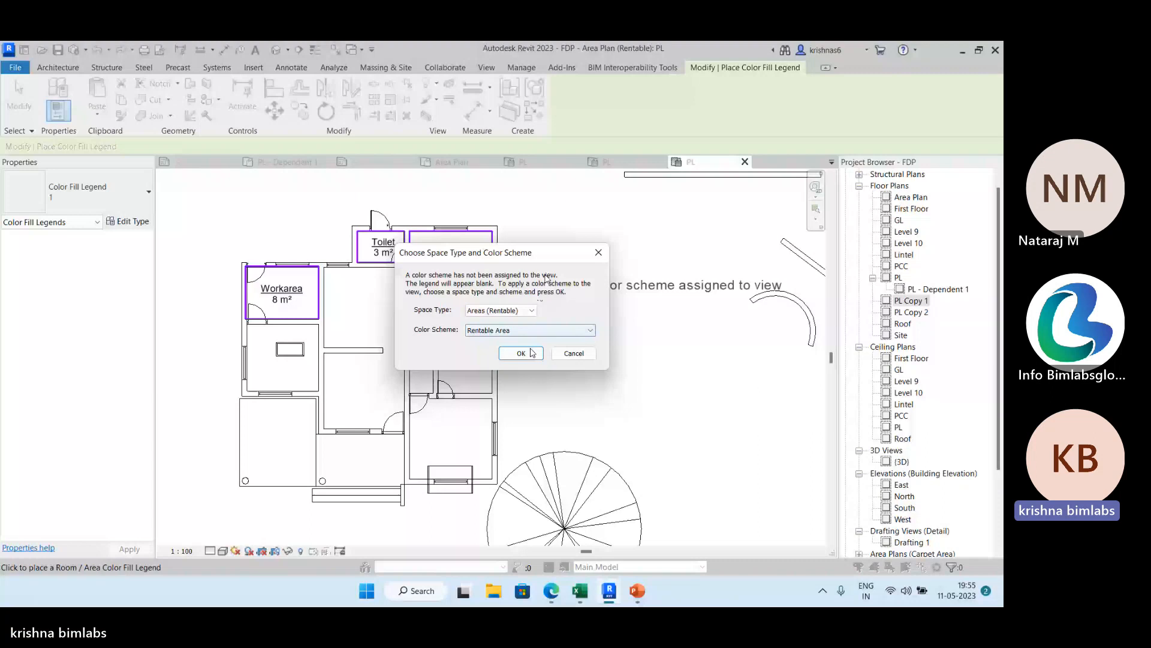
pyautogui.click(521, 353)
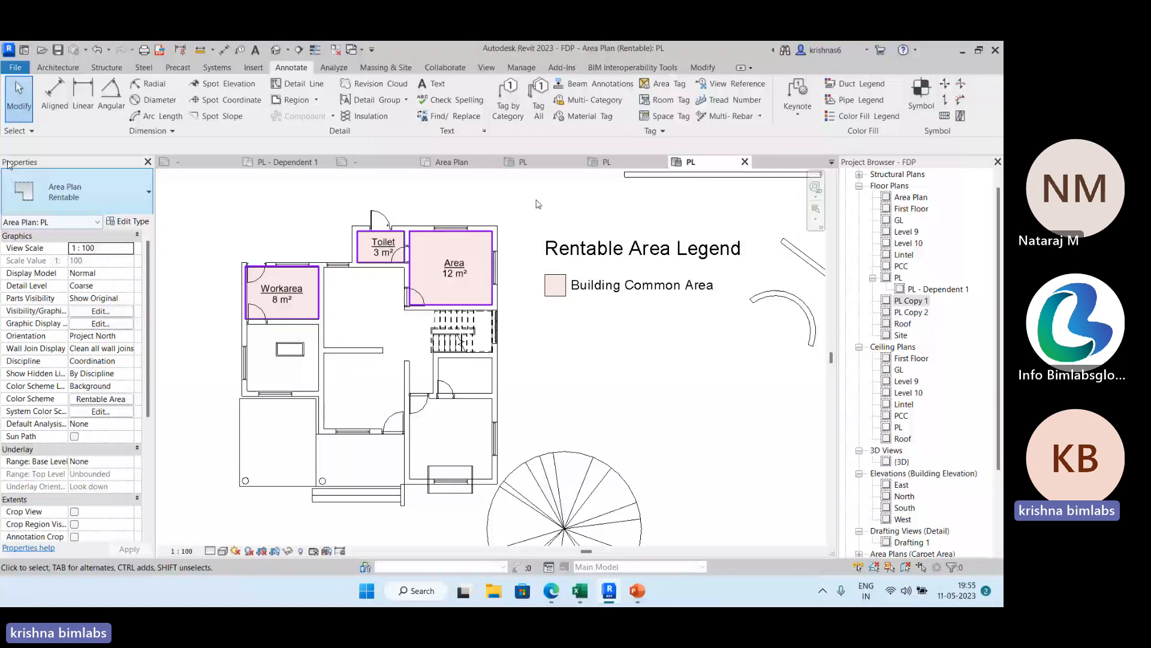
# Change the title of the plan's Rentable Area color scheme to Room Legend.
pyautogui.click(102, 400)
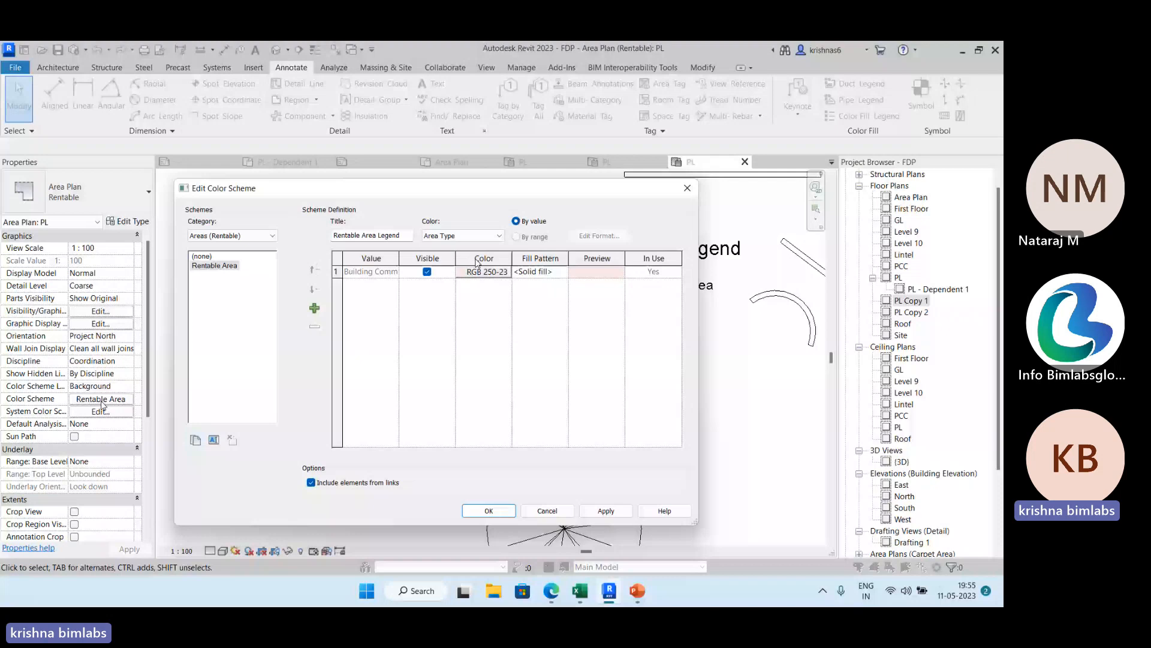
pyautogui.click(378, 232)
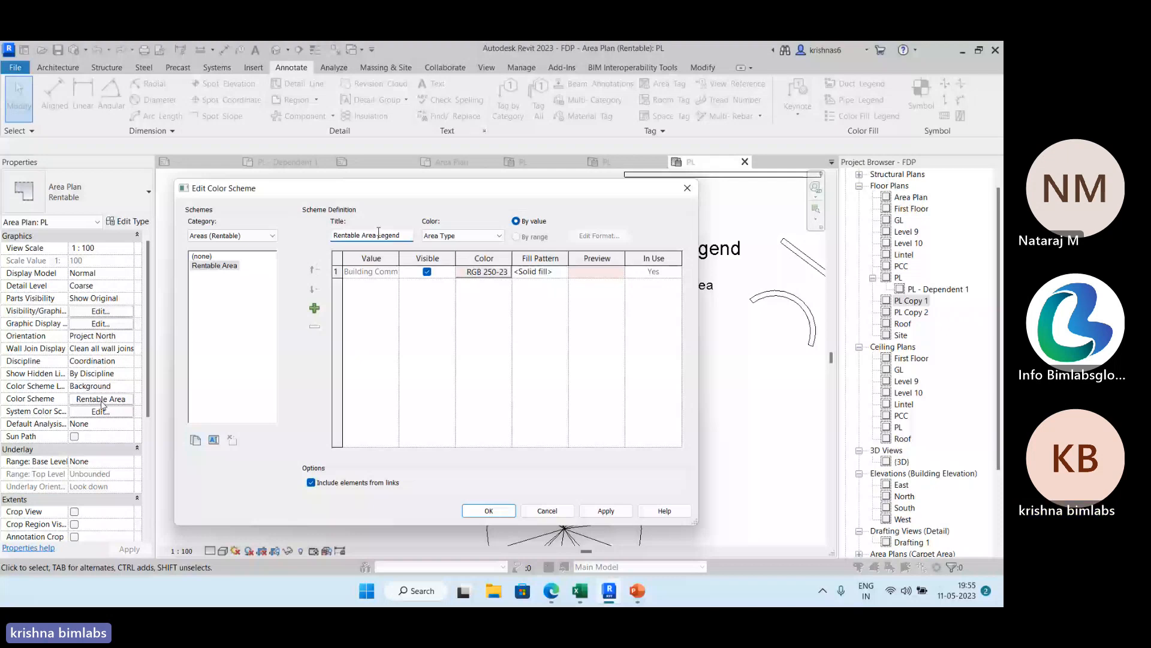
pyautogui.press('BackSpace')
pyautogui.press('BackSpace')
pyautogui.press('BackSpace')
pyautogui.press('BackSpace')
pyautogui.press('BackSpace')
pyautogui.press('BackSpace')
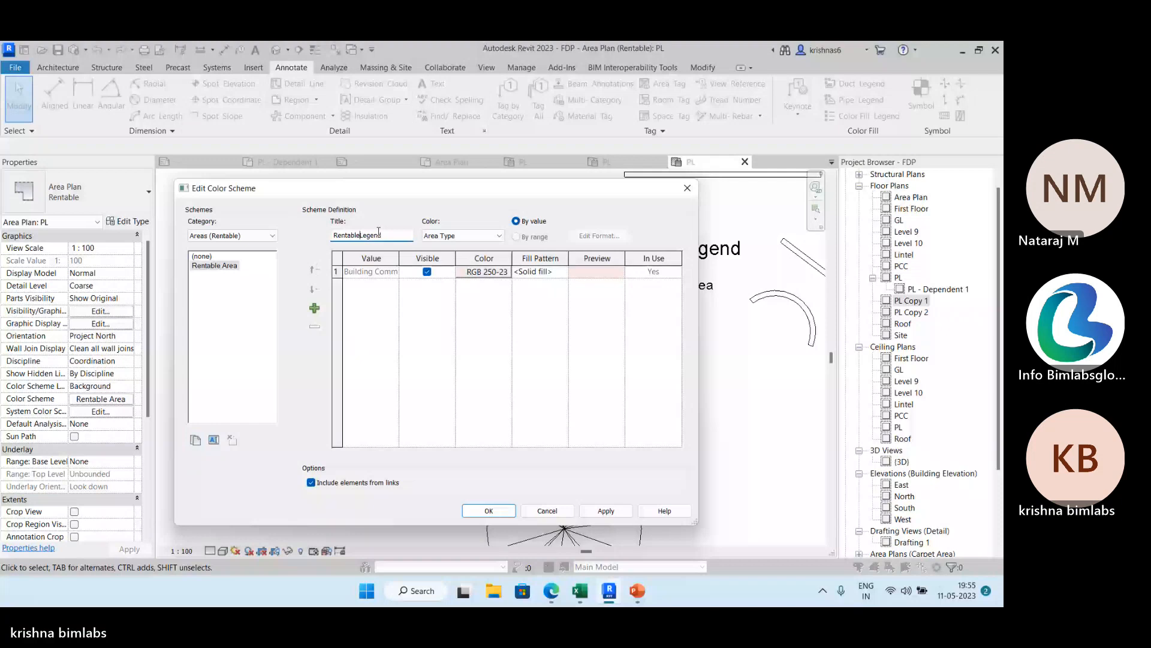
pyautogui.press('BackSpace')
pyautogui.press('BackSpace')
pyautogui.press('BackSpace')
pyautogui.press('BackSpace')
pyautogui.press('BackSpace')
pyautogui.press('BackSpace')
pyautogui.press('BackSpace')
pyautogui.press('BackSpace')
pyautogui.write('Room')
# Set the color scheme to color areas by Name, apply it, and keep the existing color for the Area entry.
pyautogui.click(482, 237)
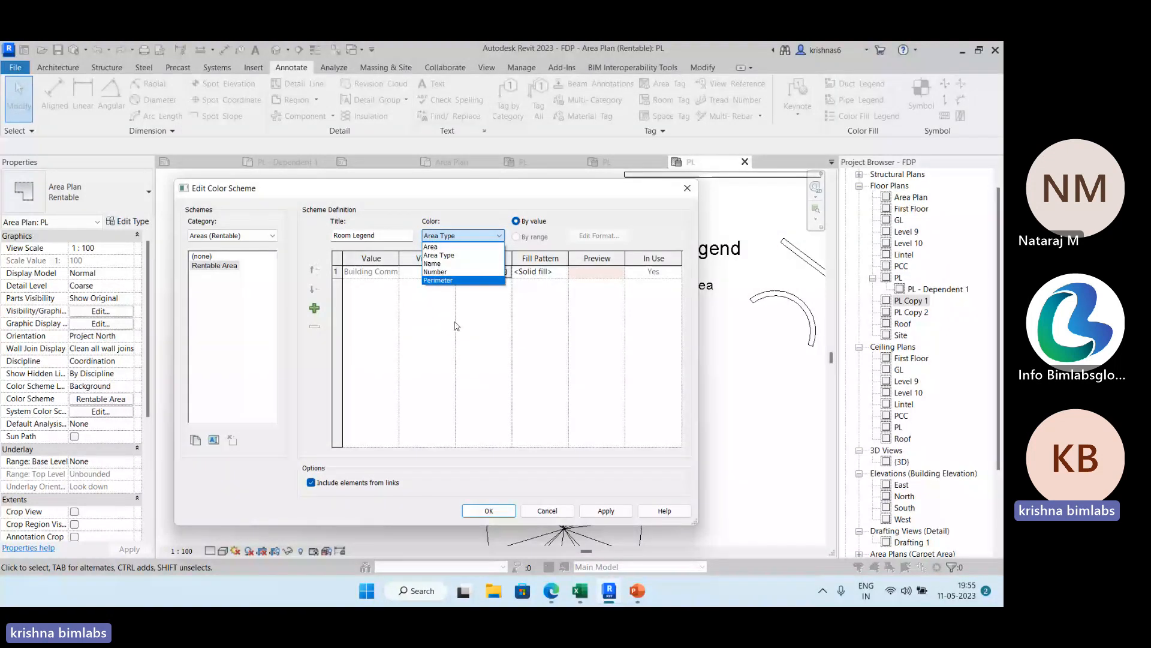
pyautogui.click(453, 263)
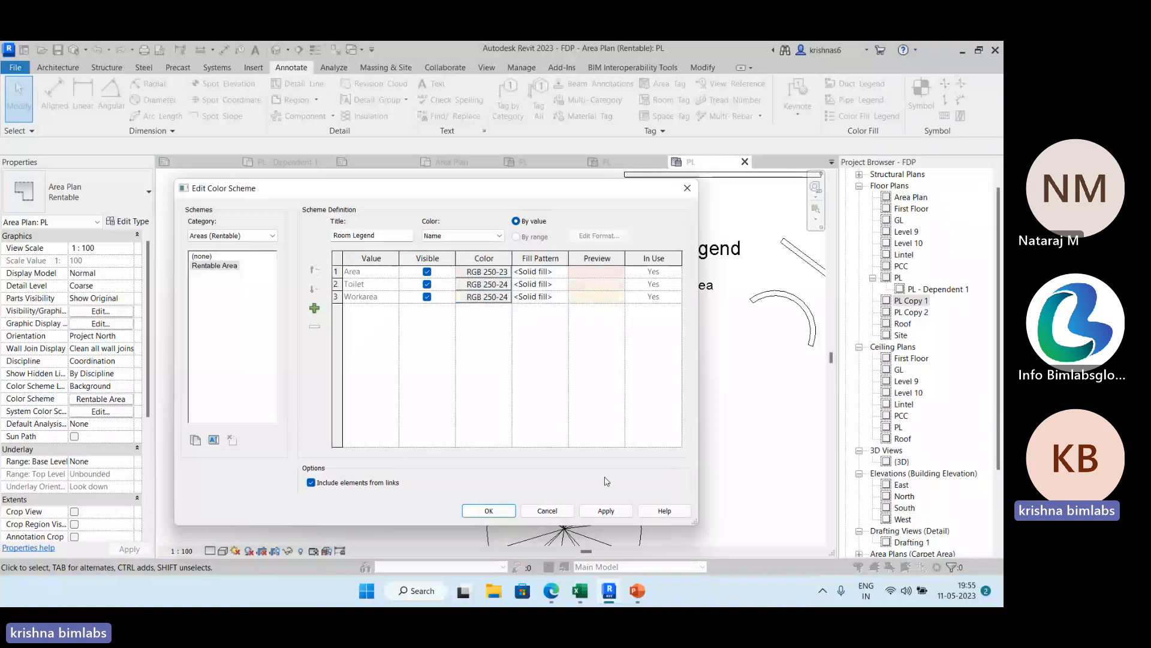
pyautogui.click(606, 511)
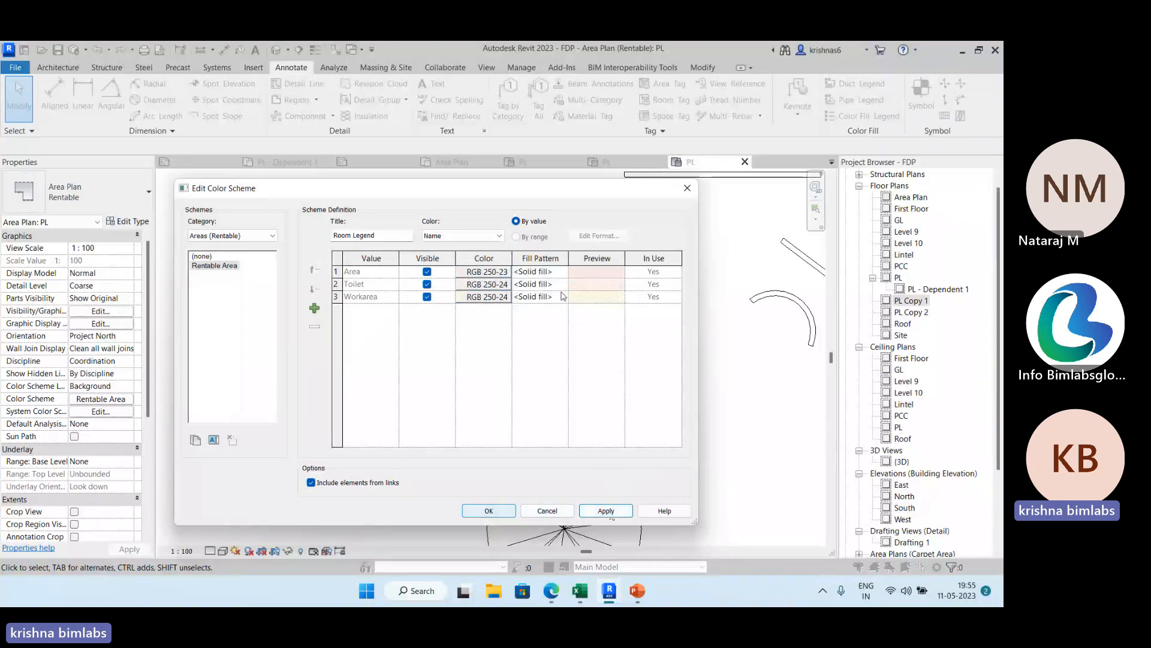
pyautogui.click(501, 272)
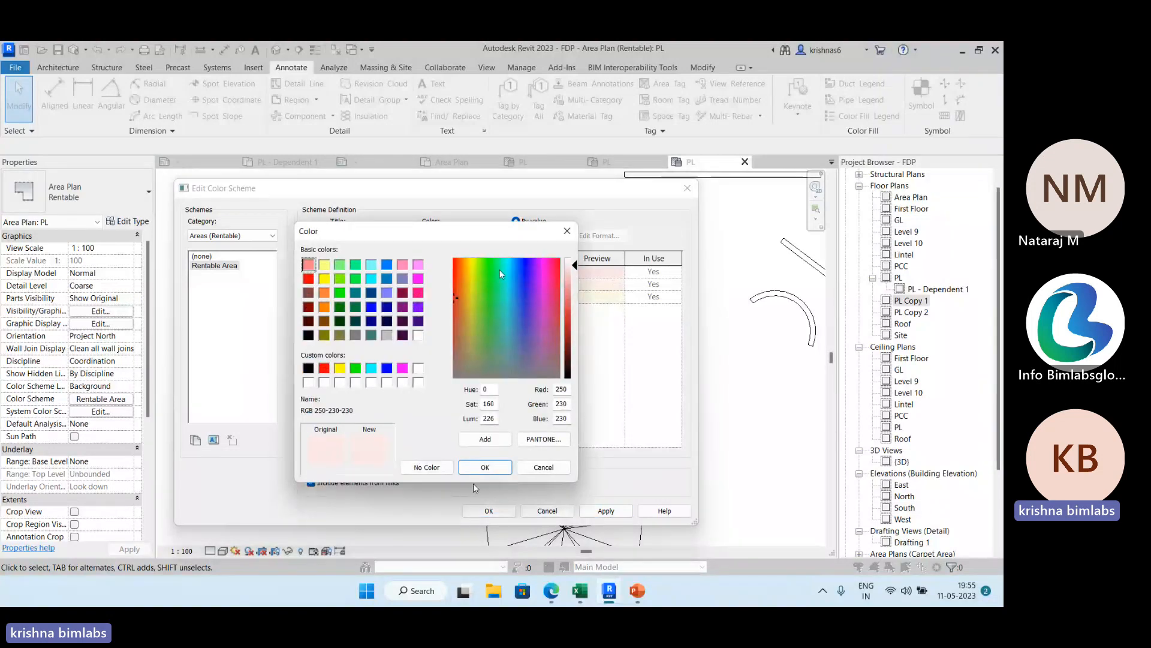
pyautogui.click(485, 468)
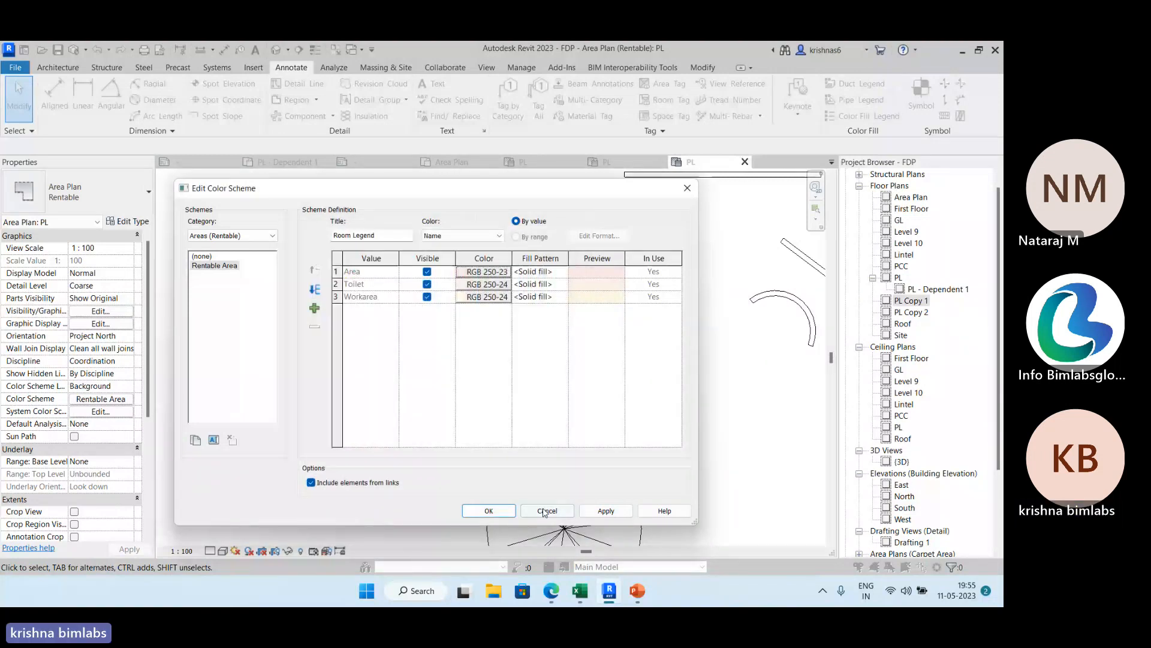
pyautogui.click(545, 512)
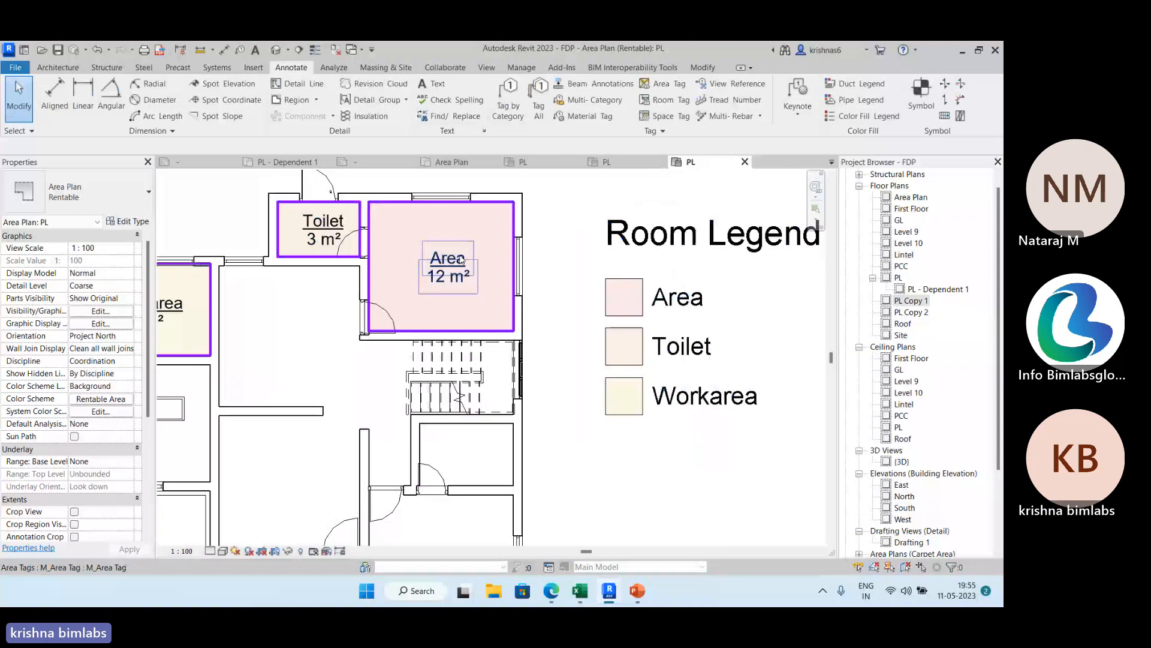
# Rename the 12 m² area as Bedroom through its area tag.
pyautogui.doubleClick(462, 257)
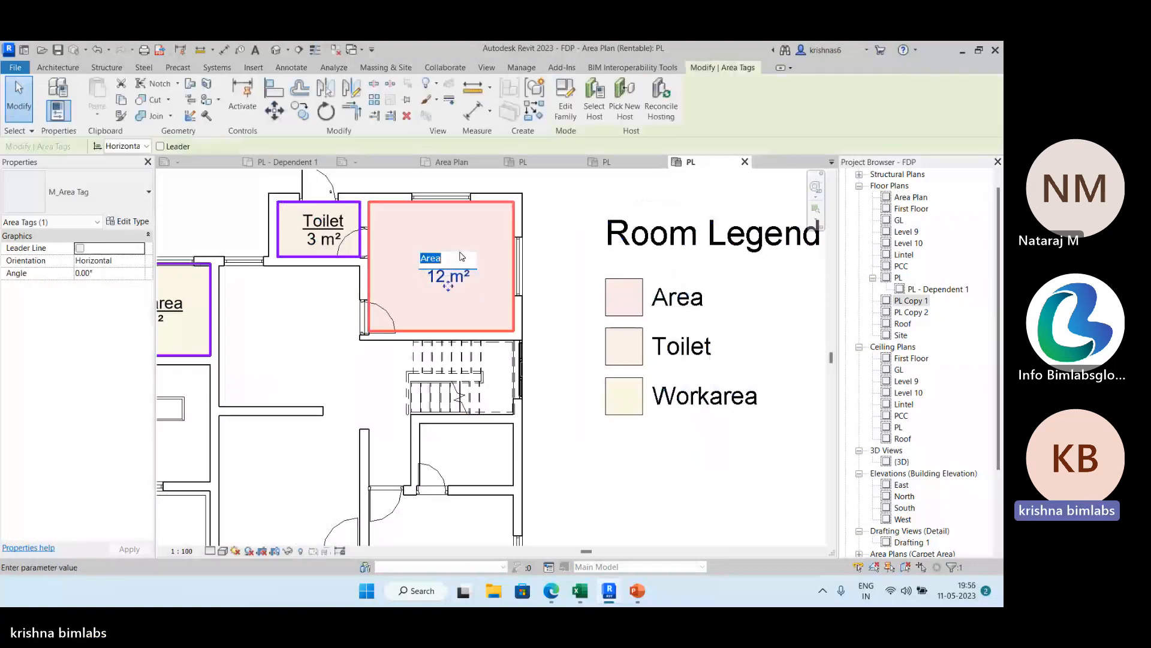
pyautogui.write('Bedro')
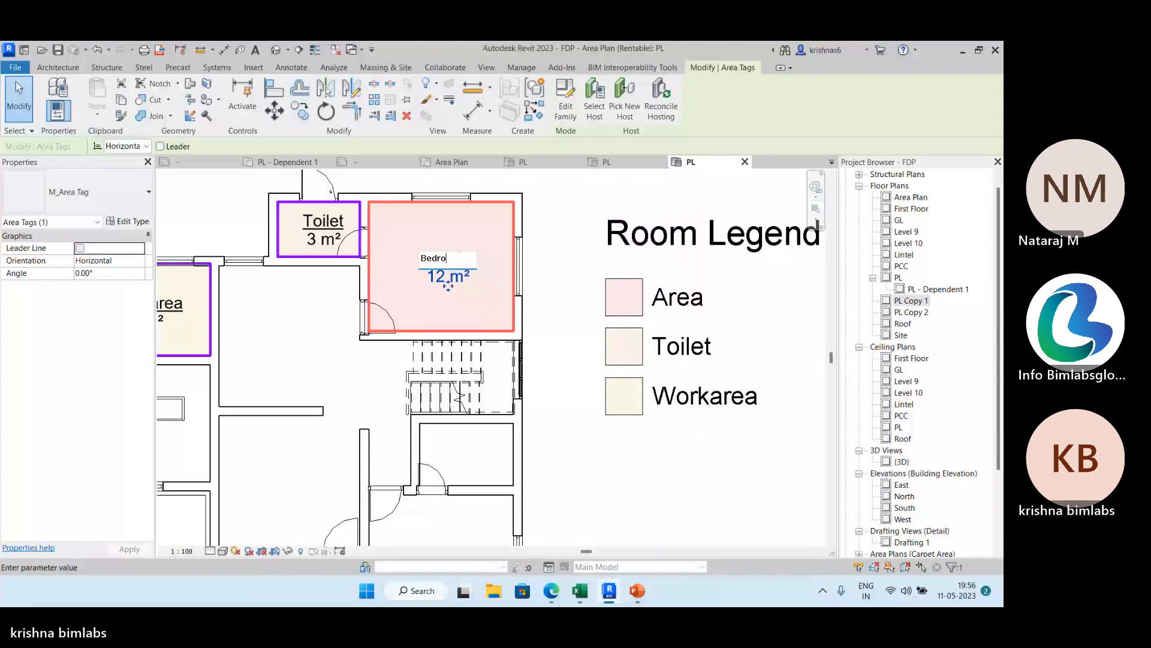
pyautogui.write('om')
pyautogui.press('Return')
# Select the central Dining room and look through the room names offered for it, leaving its name as is.
pyautogui.scroll(-3, 479, 311)
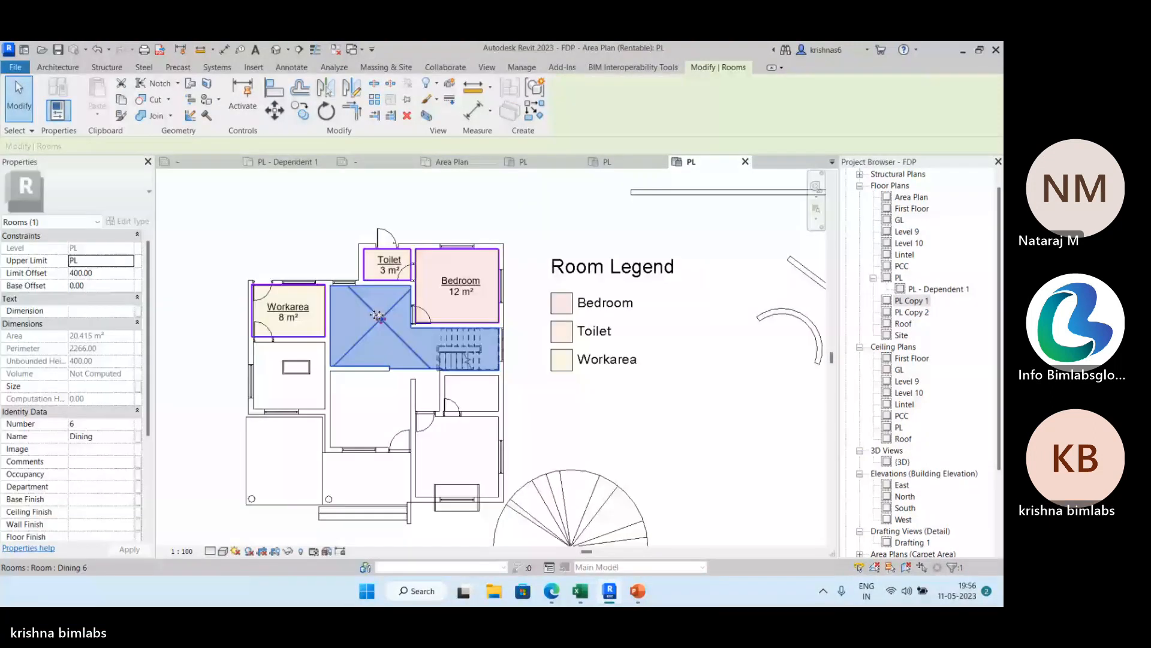
pyautogui.click(373, 298)
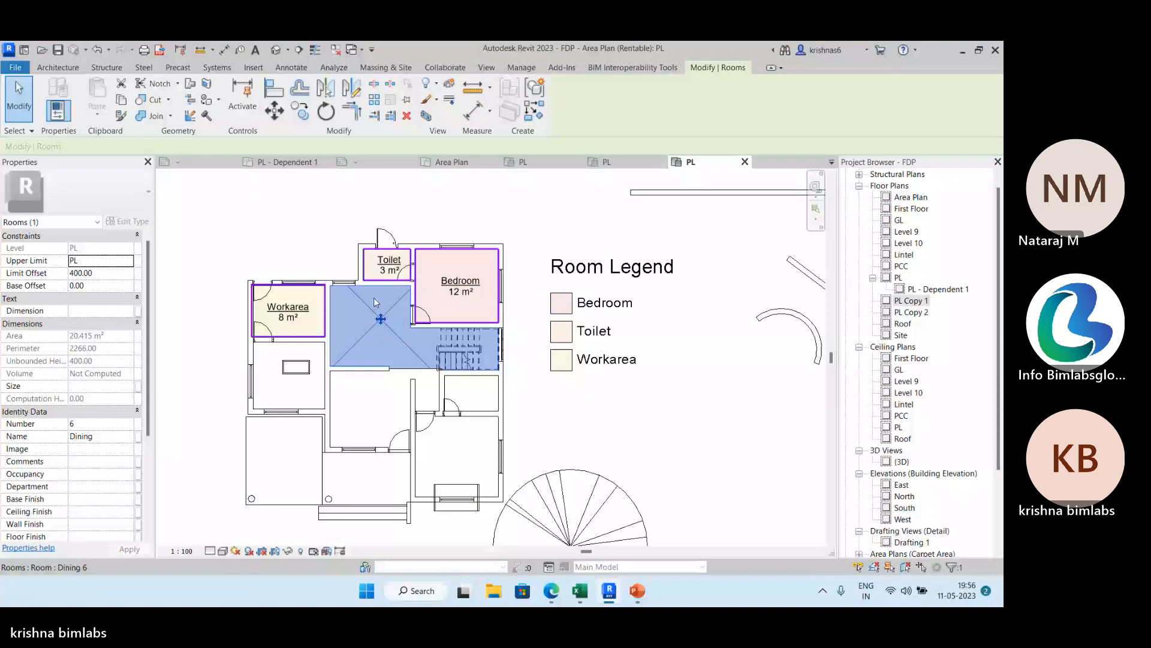
pyautogui.click(129, 437)
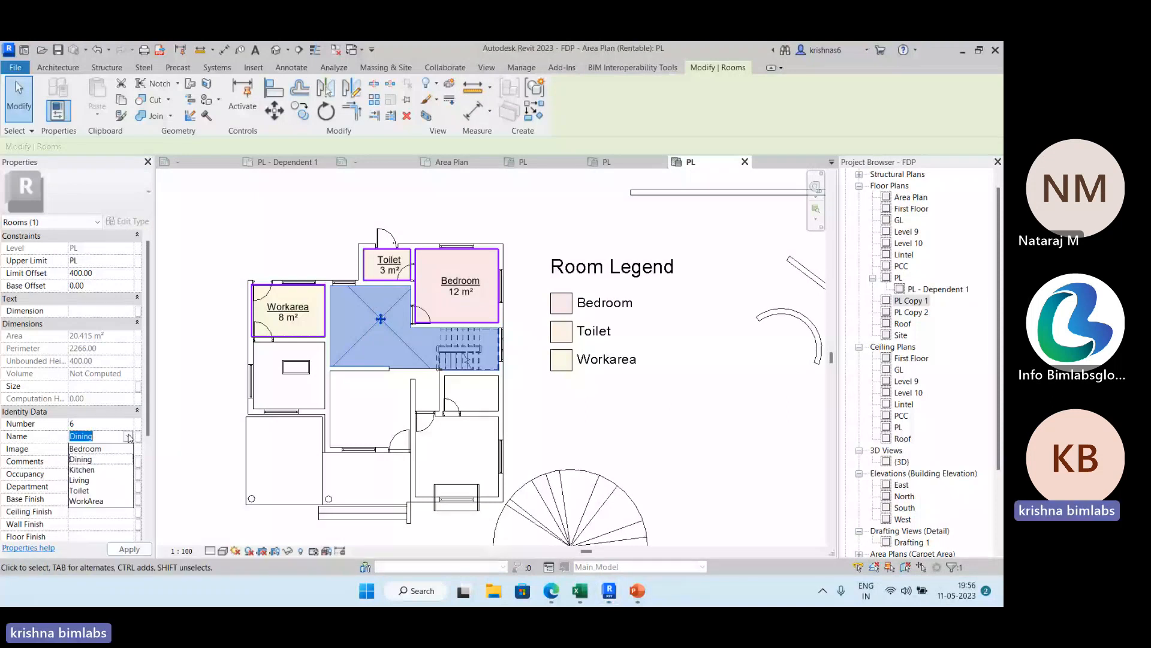
pyautogui.click(543, 320)
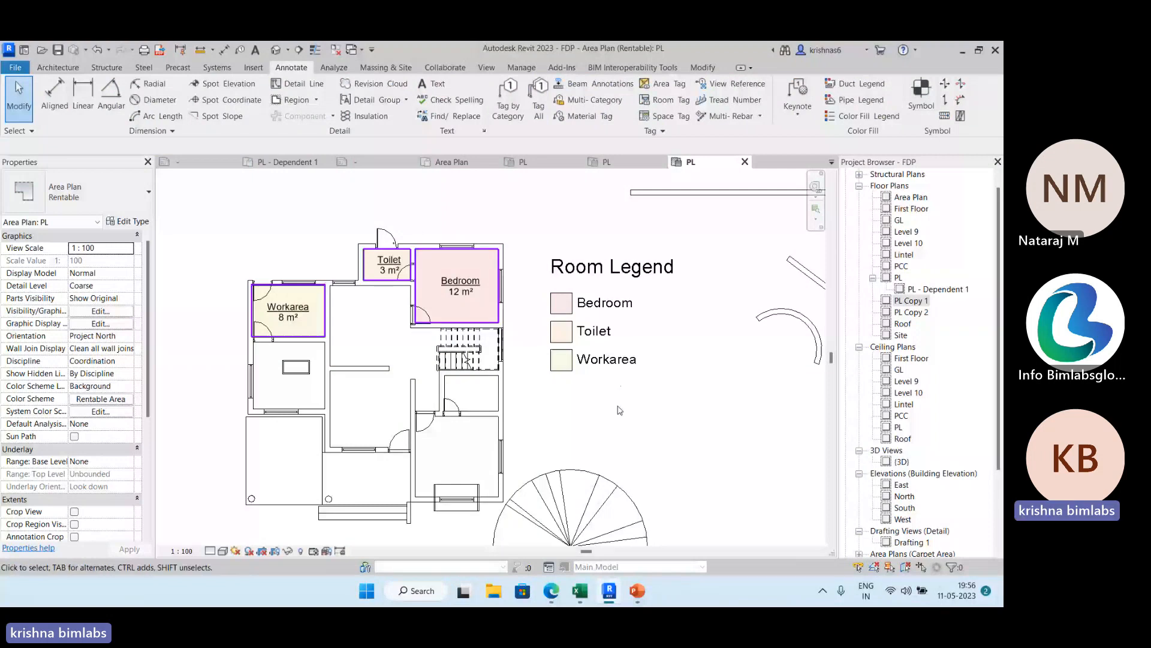
pyautogui.scroll(-1, 618, 386)
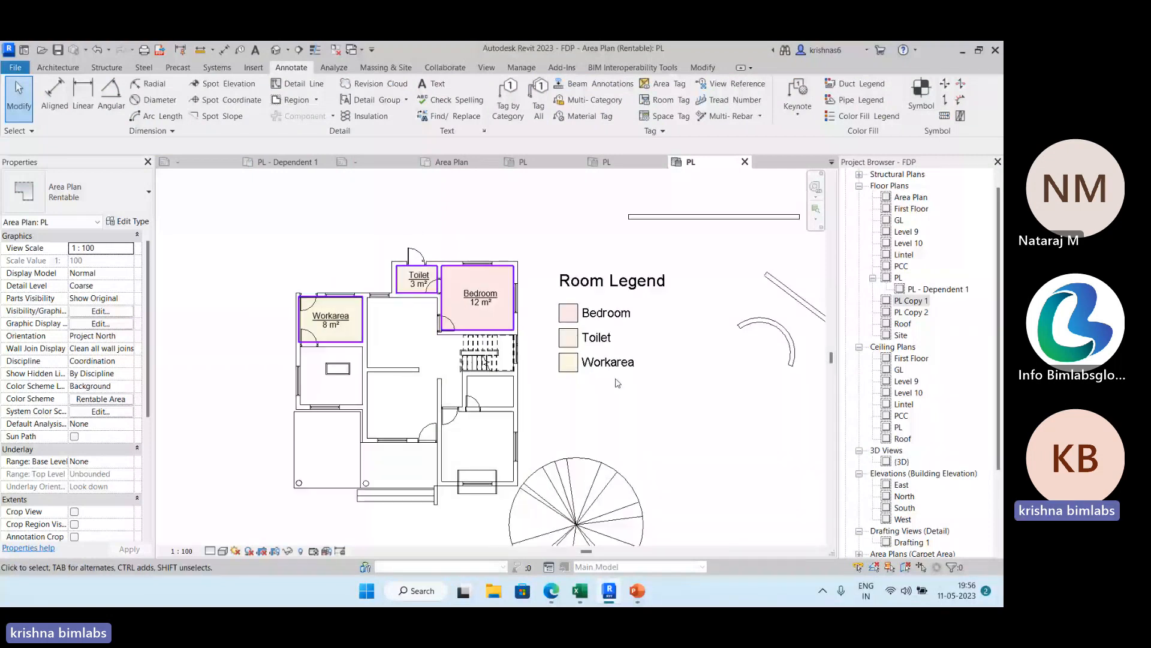
pyautogui.moveTo(682, 337); pyautogui.dragTo(662, 295, button='middle')
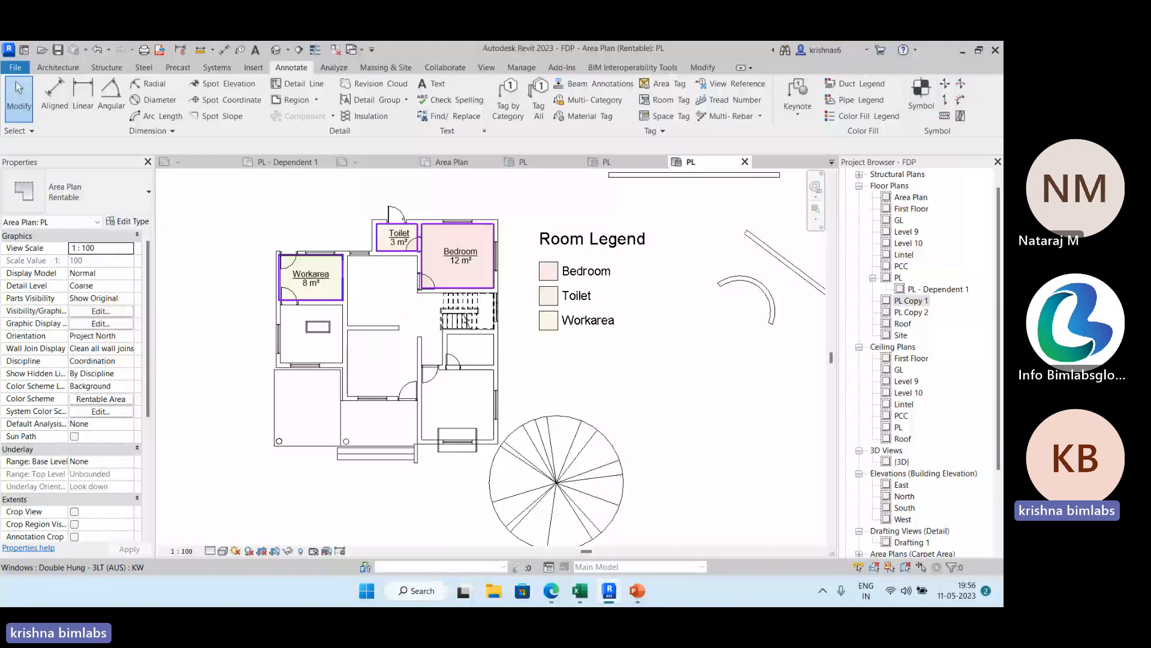
# Switch to the Level 1 floor plan of rac_basic_sample_project and view its color-coded rooms and Room Legend.
pyautogui.click(15, 67)
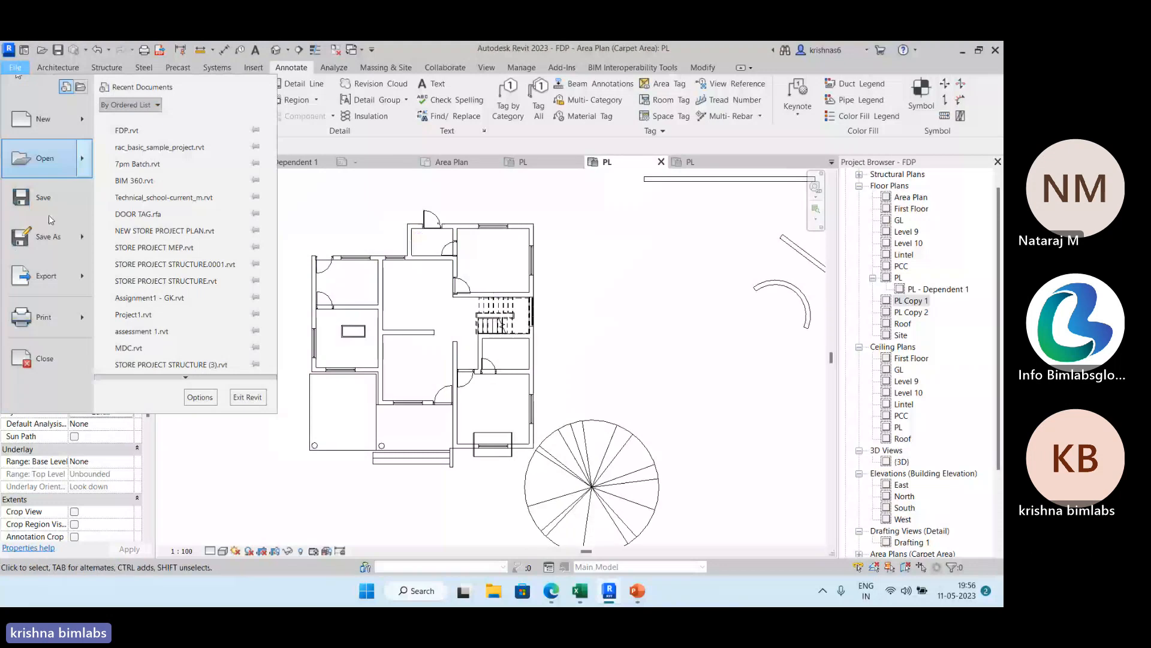
pyautogui.press('Escape')
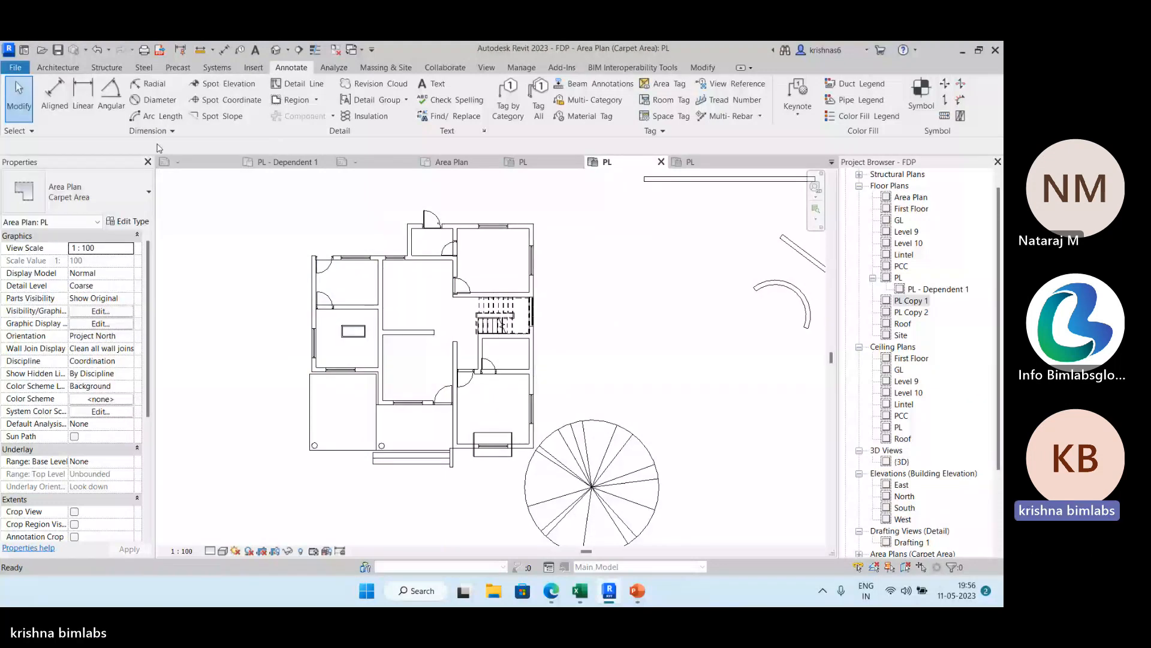
pyautogui.hotkey('ctrl', 'Tab')
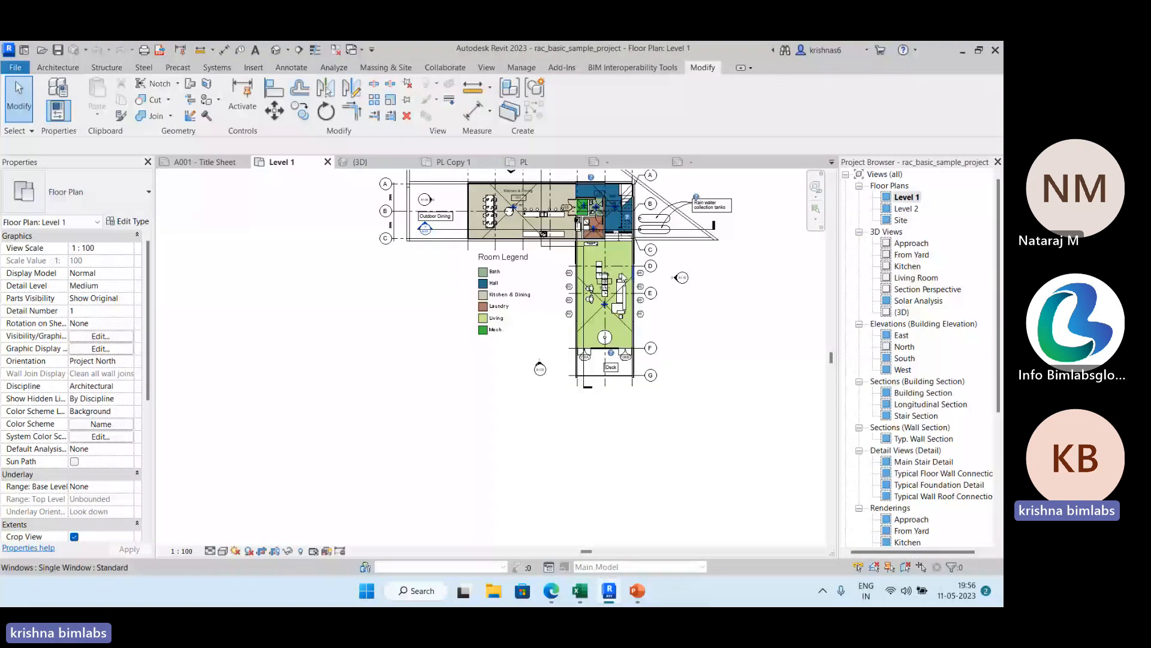
pyautogui.moveTo(622, 274); pyautogui.dragTo(575, 373, button='middle')
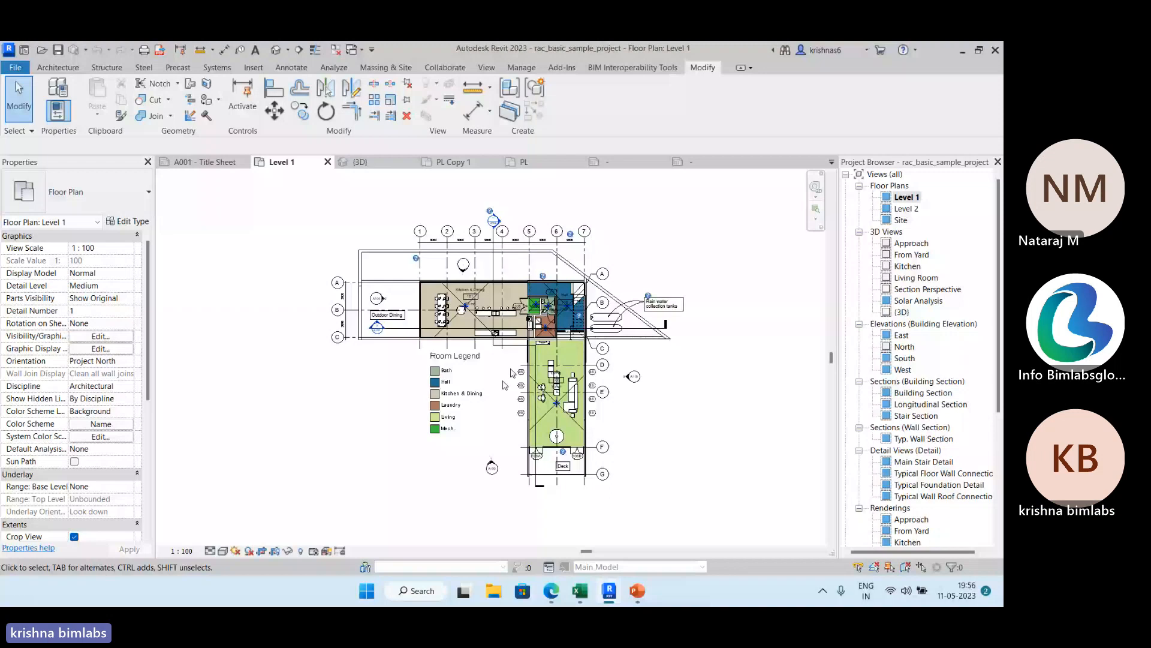
pyautogui.scroll(1, 511, 372)
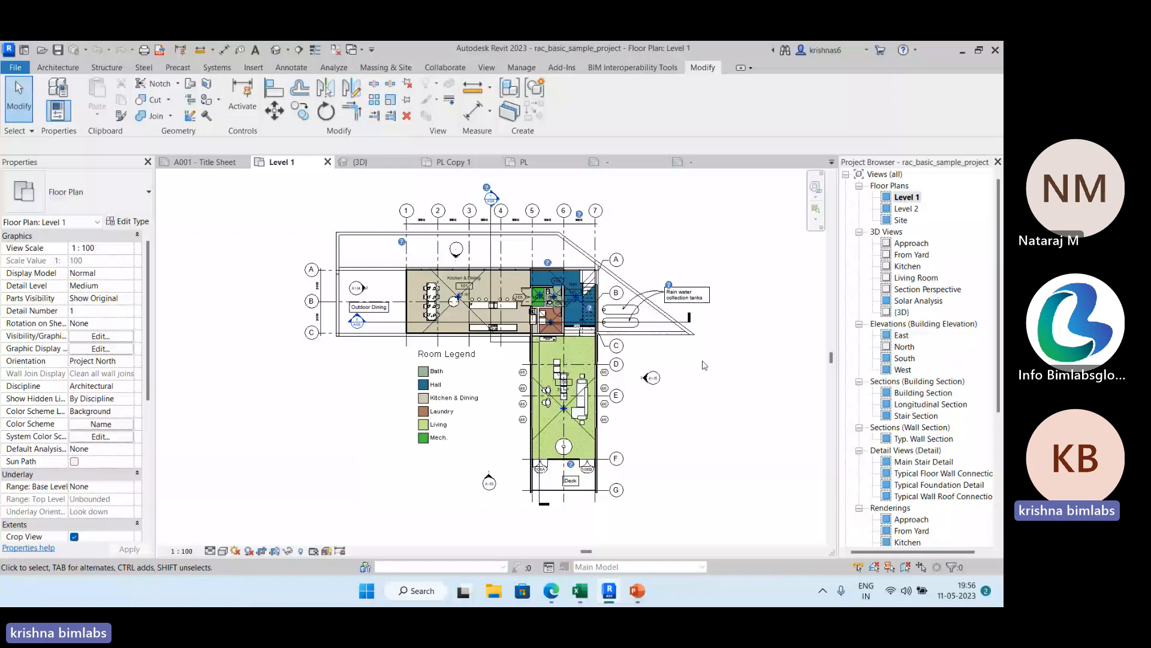
pyautogui.moveTo(703, 365); pyautogui.dragTo(676, 366, button='middle')
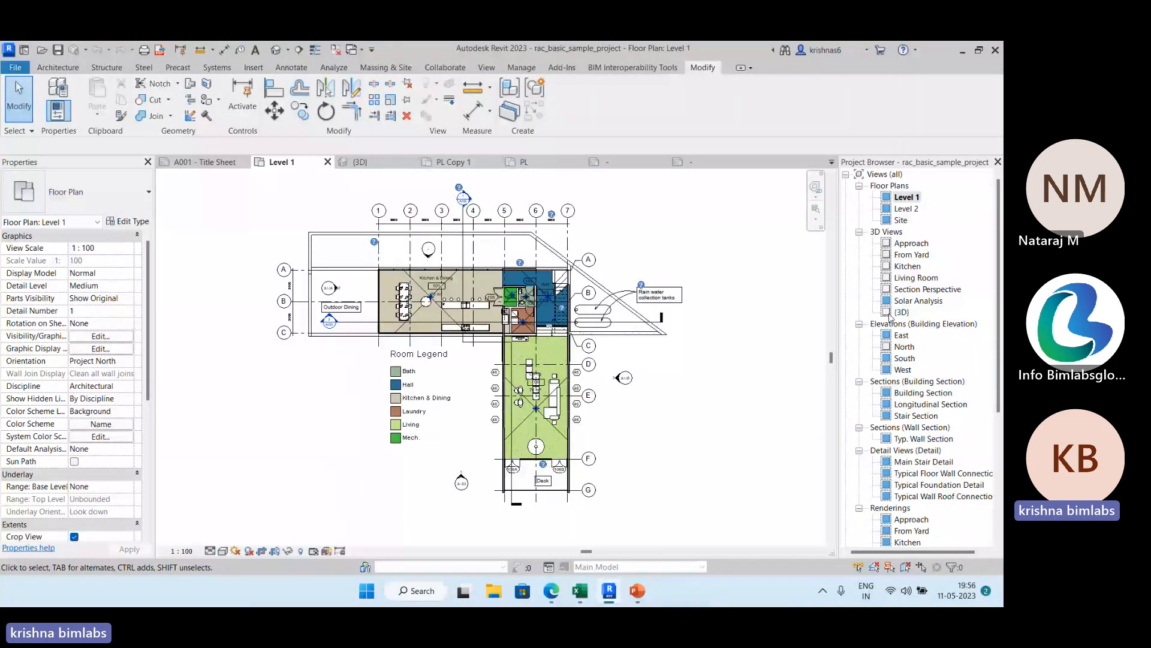
# Duplicate the Level 1 floor plan twice as dependent views.
pyautogui.rightClick(907, 200)
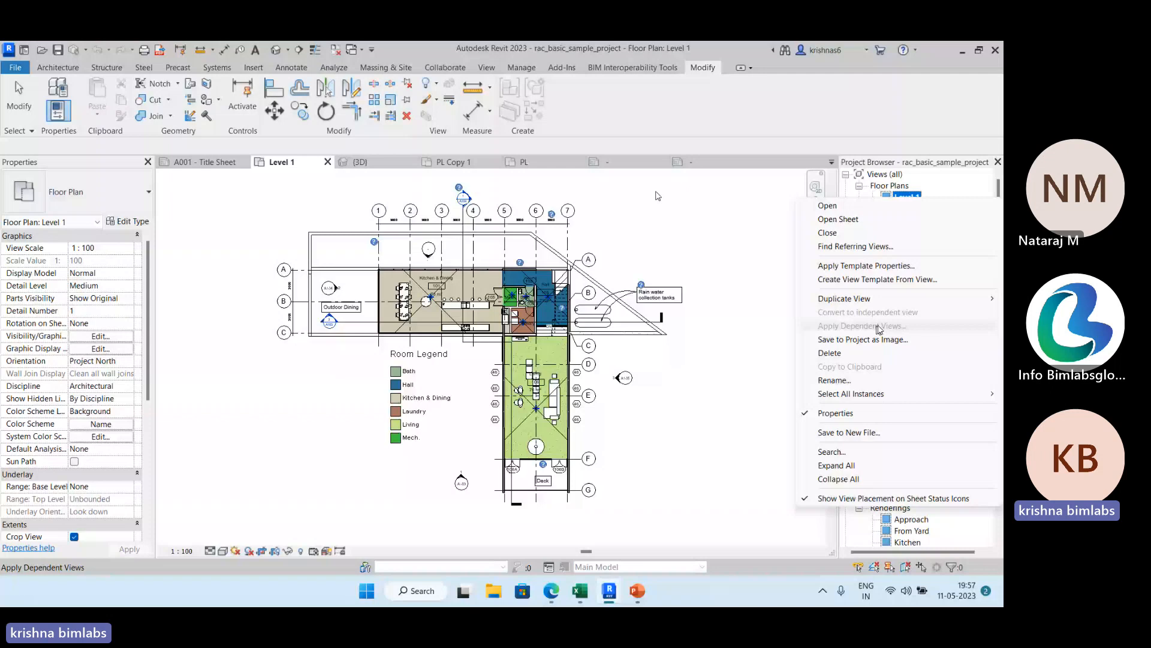
pyautogui.click(758, 319)
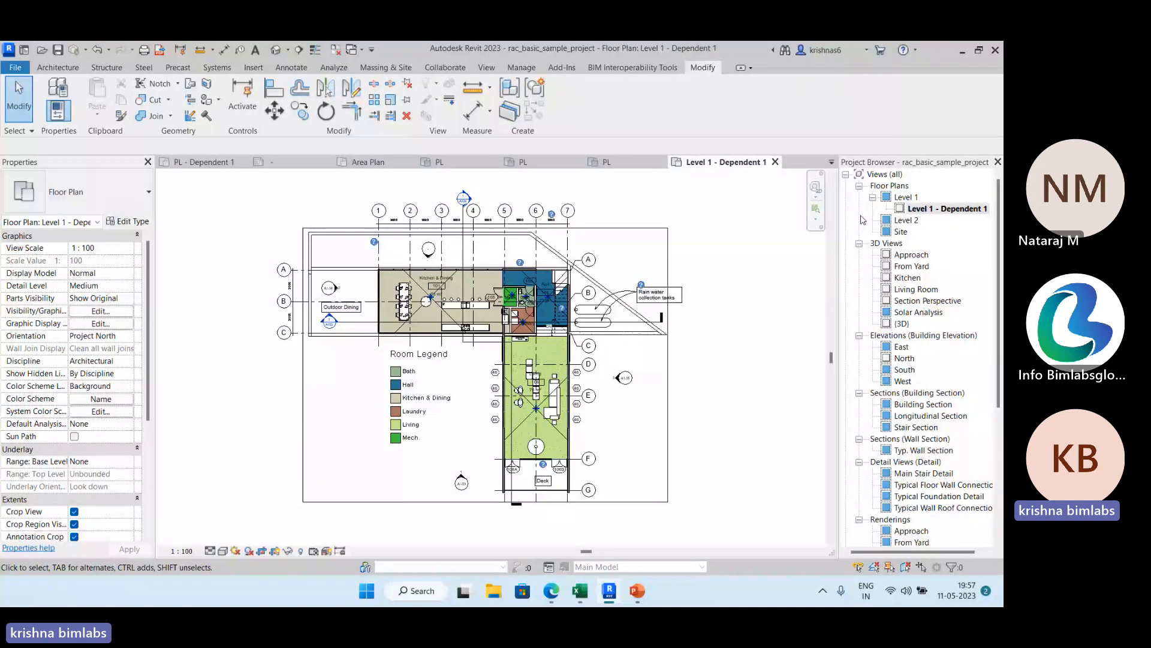
pyautogui.rightClick(903, 196)
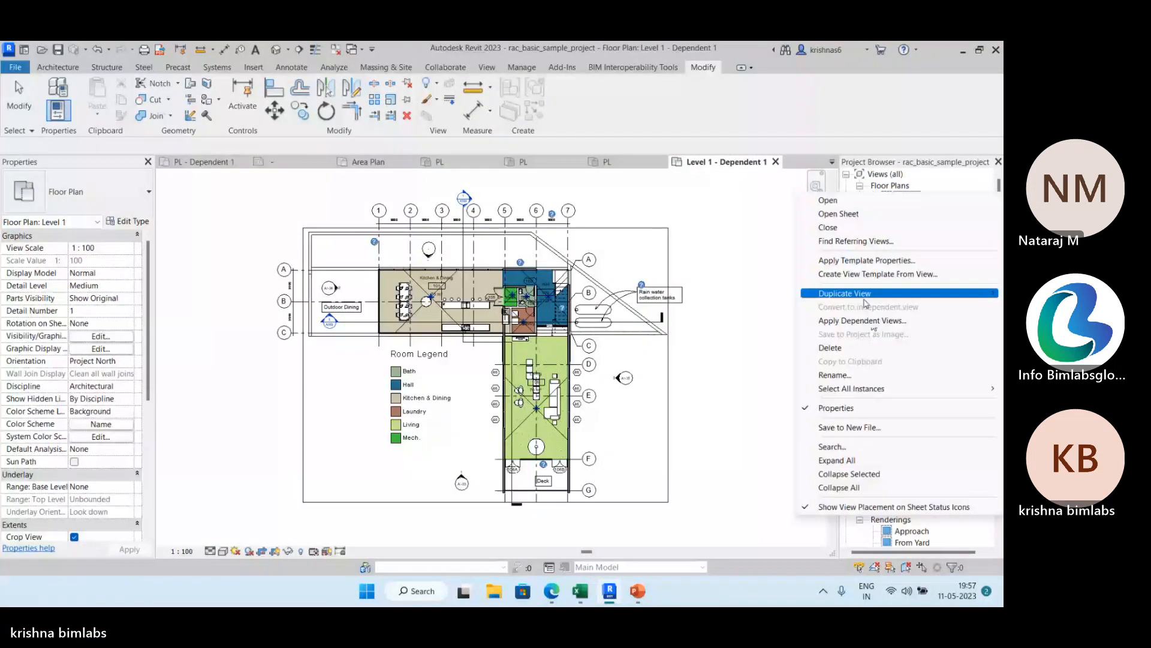
pyautogui.moveTo(866, 300)
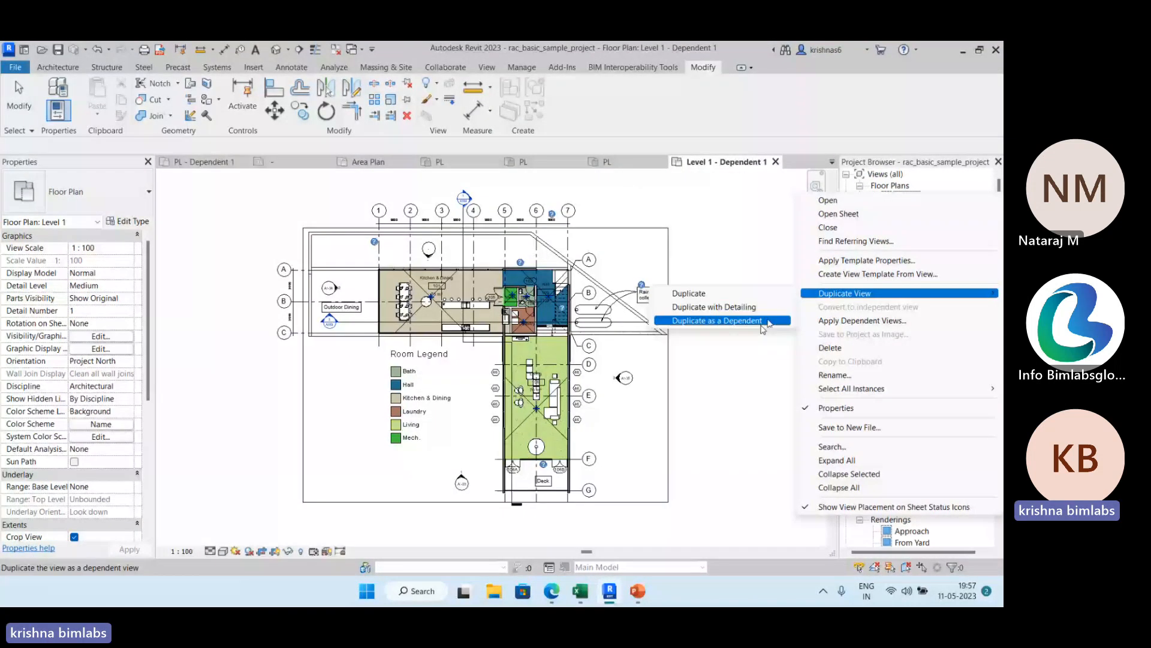
pyautogui.click(763, 327)
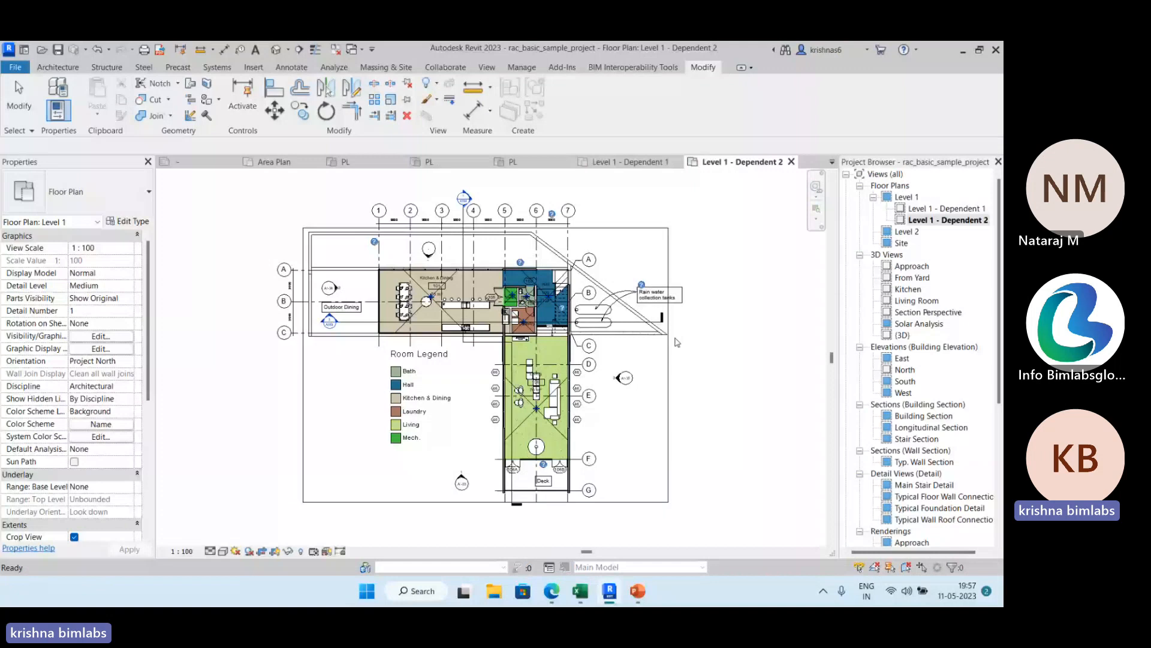
# Rename the first dependent view of Level 1 as scope box1.
pyautogui.click(944, 208)
pyautogui.rightClick(945, 208)
pyautogui.click(868, 400)
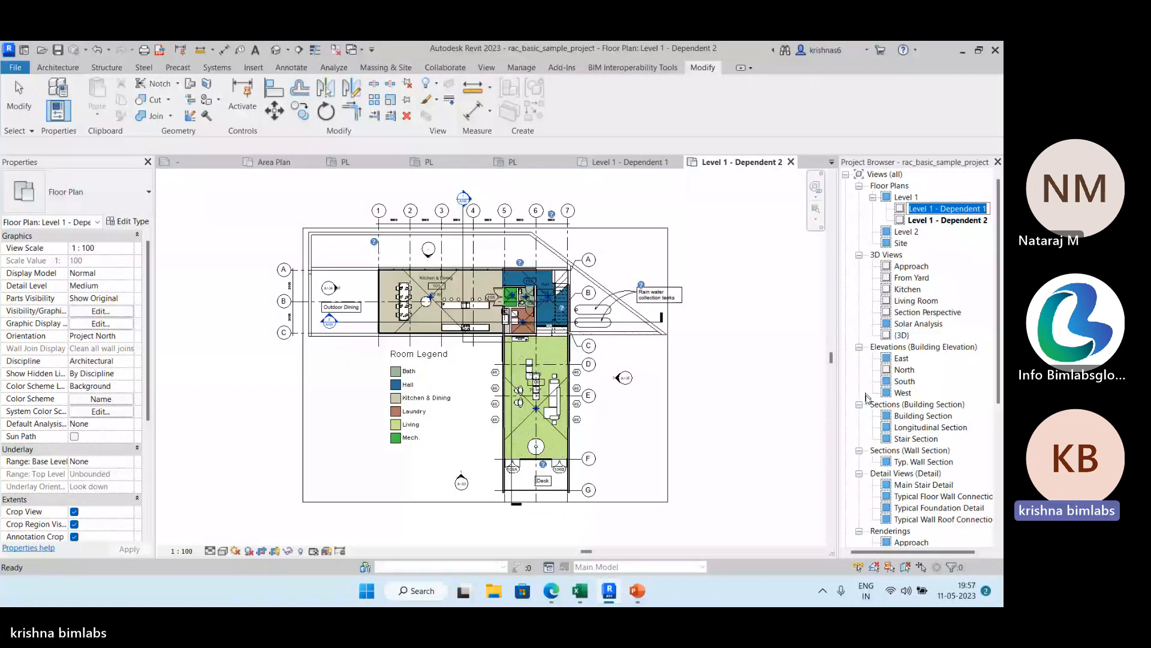
pyautogui.write('scope')
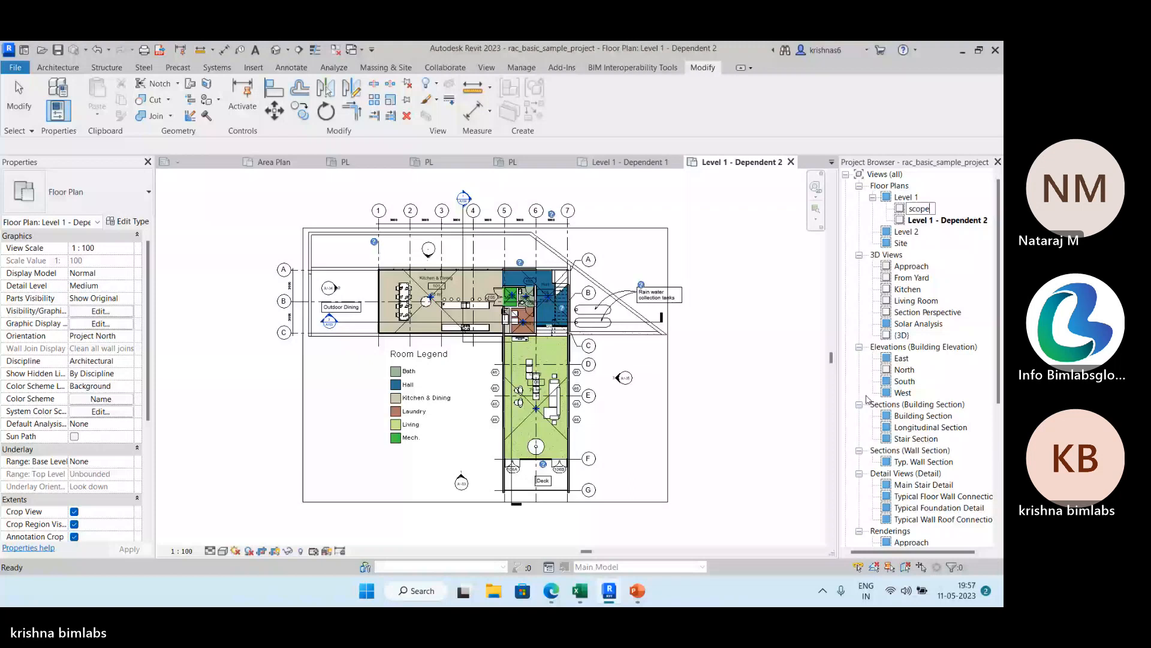
pyautogui.write('box1')
pyautogui.press('Return')
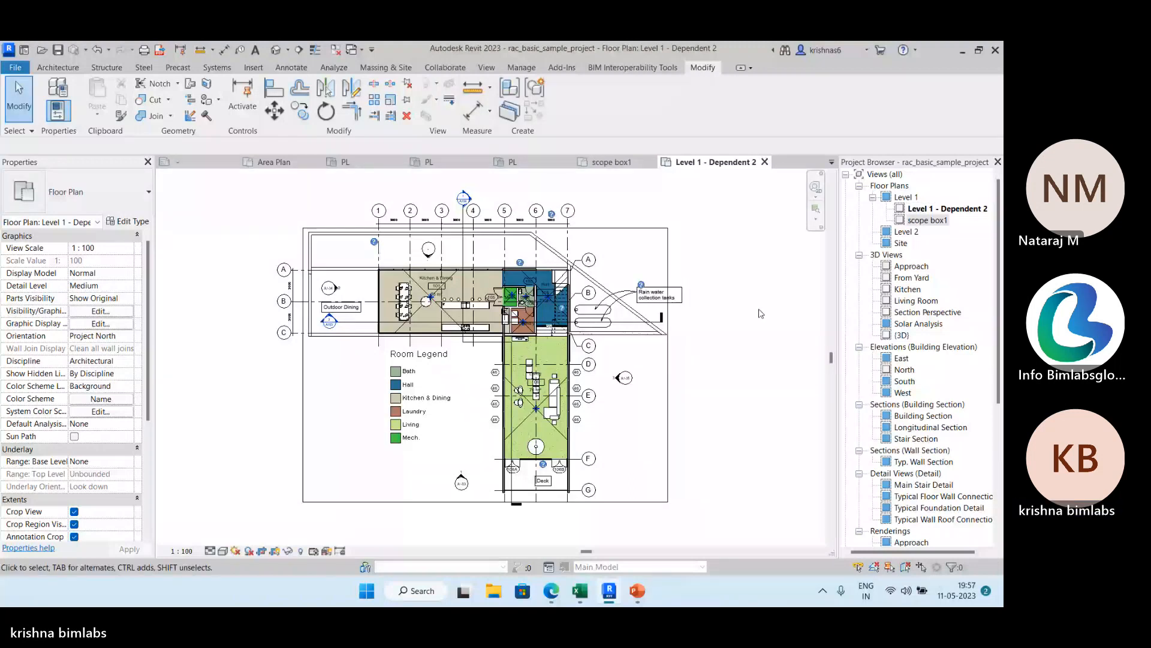
# Rename the second dependent view of Level 1 as scope box 2.
pyautogui.rightClick(948, 209)
pyautogui.click(864, 394)
pyautogui.write('scop')
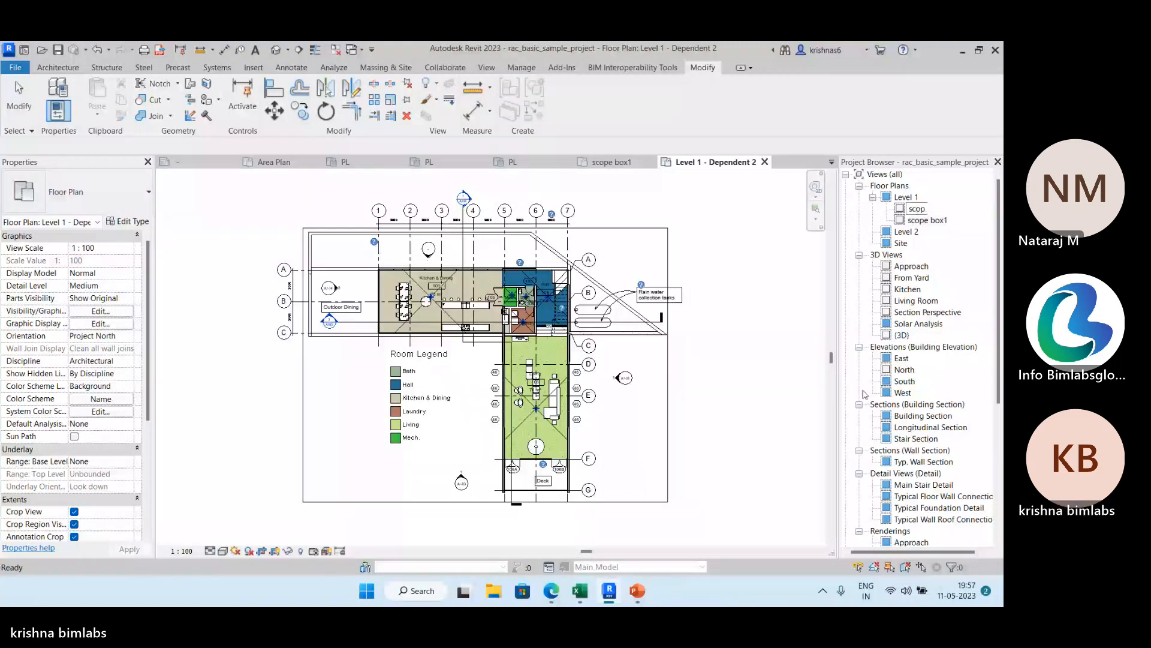
pyautogui.write('e box 2')
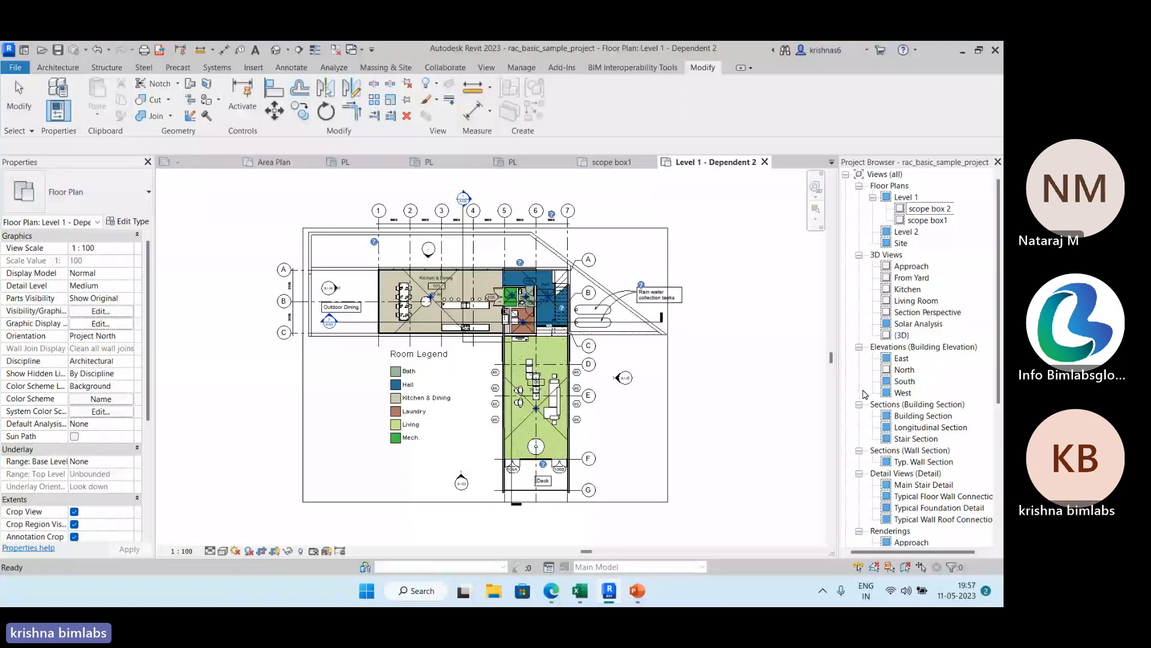
pyautogui.click(732, 396)
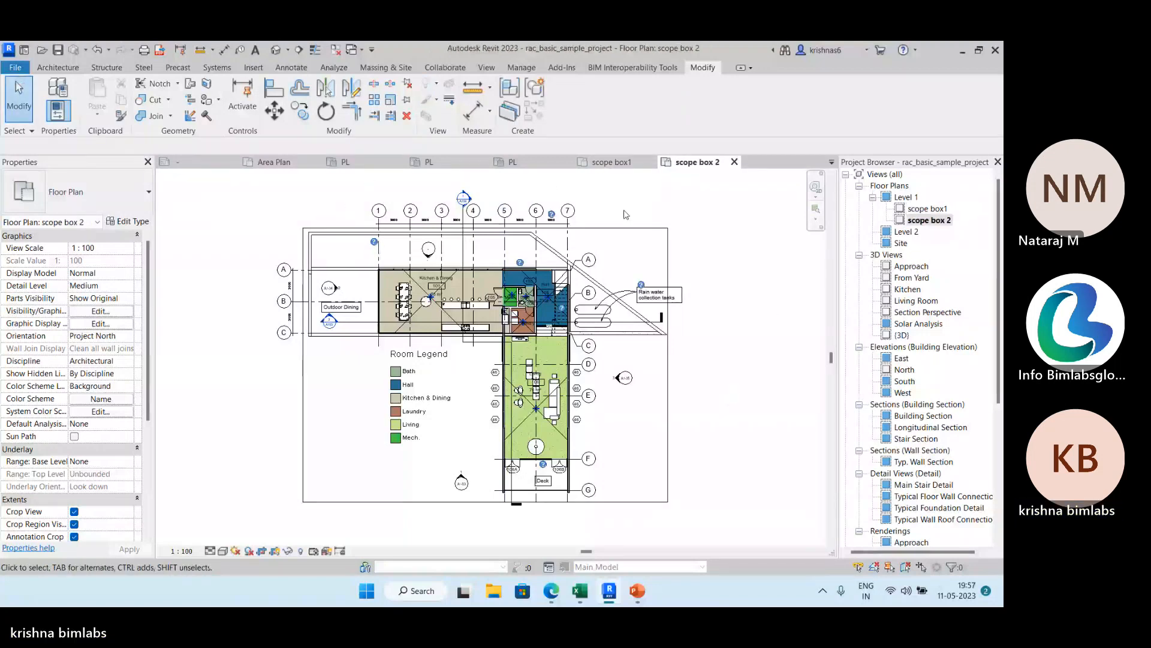
# Return to the parent Level 1 floor plan and draw Scope Box 1 from the plan's upper-left corner, with a height of 12192.0.
pyautogui.click(527, 166)
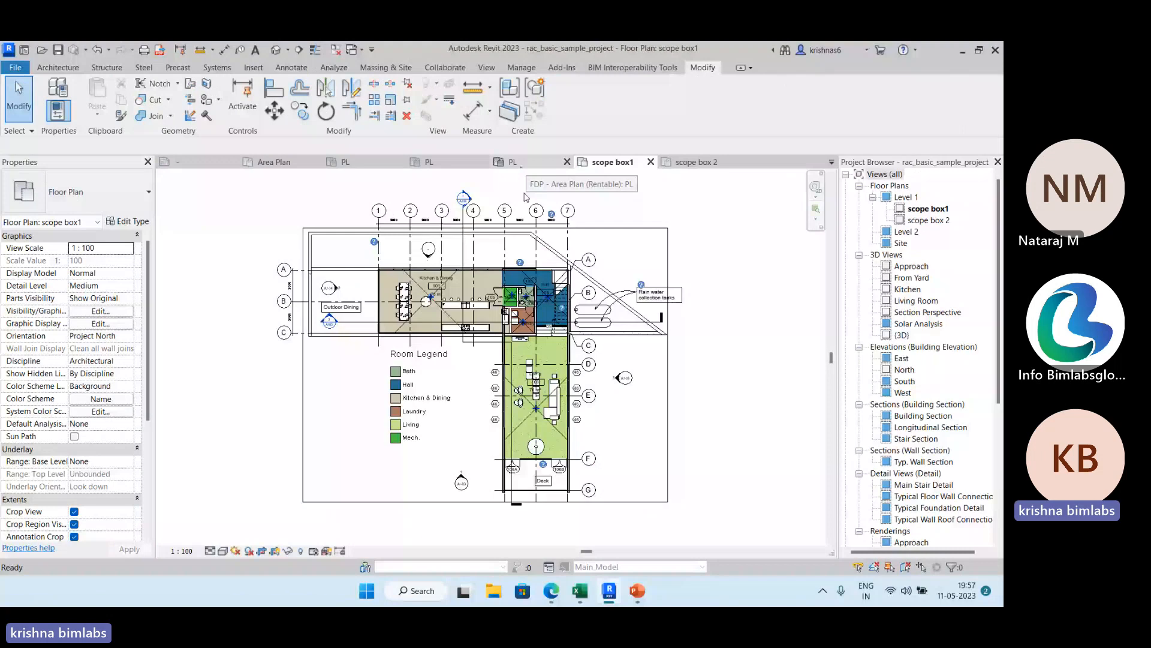
pyautogui.doubleClick(906, 197)
pyautogui.click(487, 68)
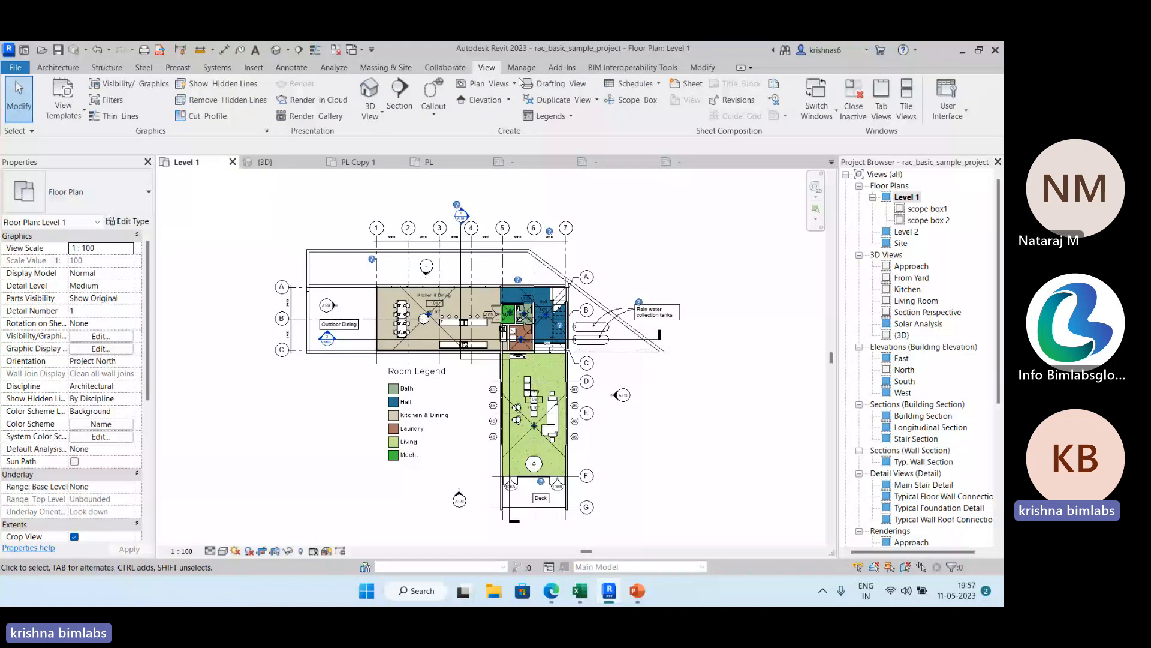
pyautogui.click(630, 100)
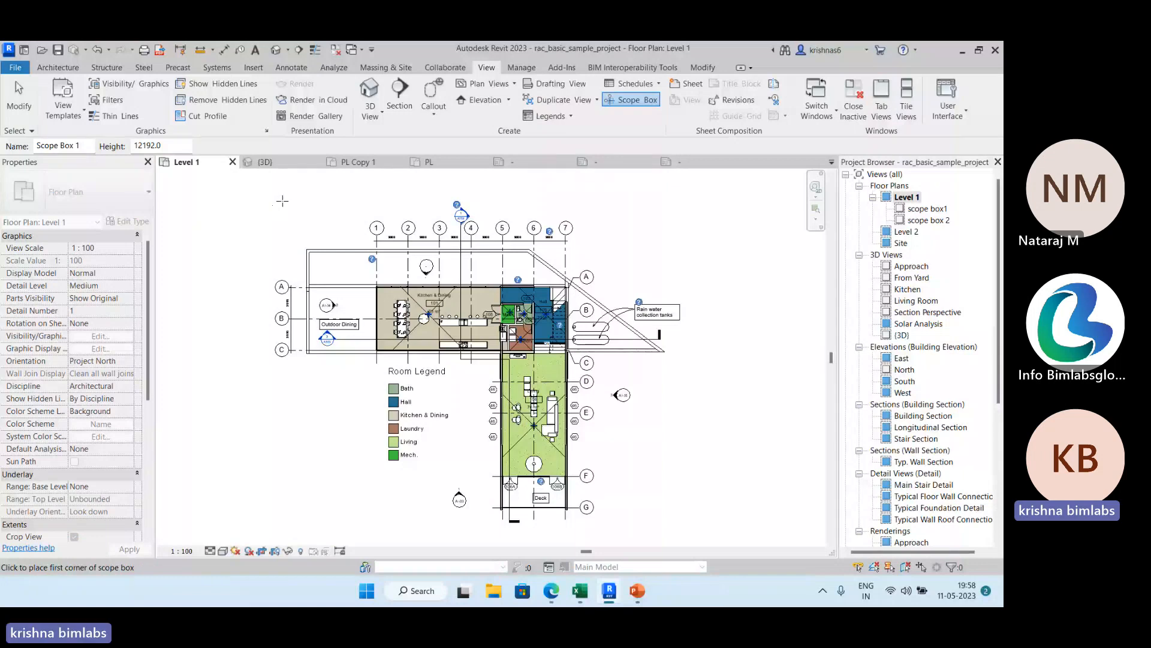
pyautogui.click(286, 218)
pyautogui.click(364, 264)
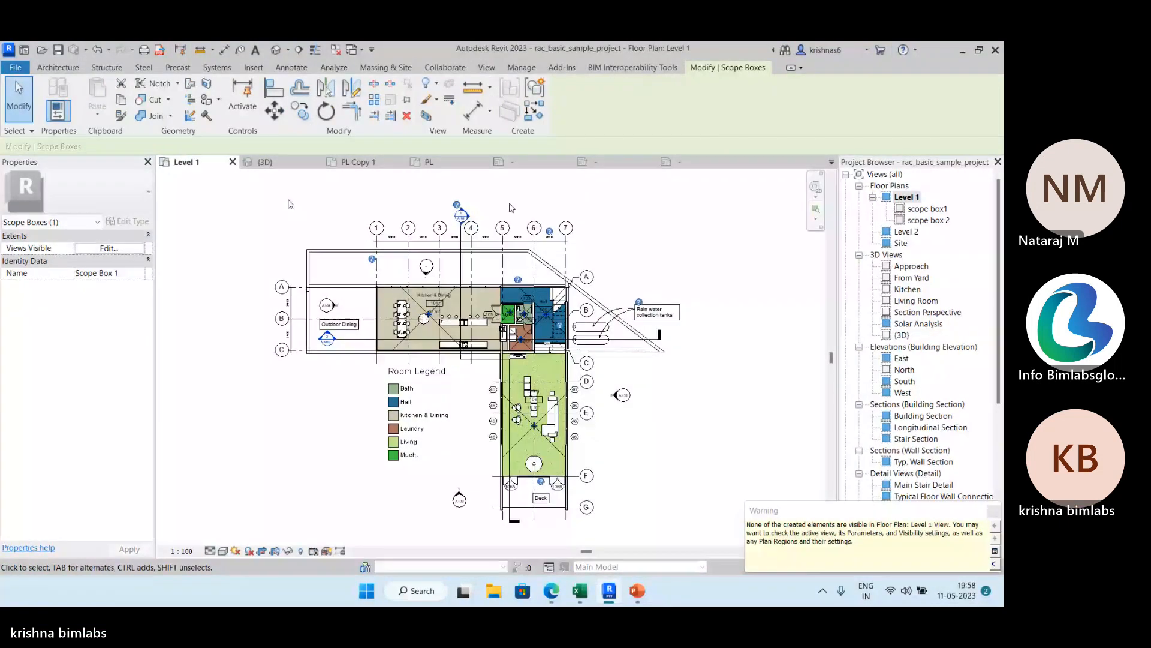
# Try to draw Scope Box 2 around the horizontal Kitchen & Dining wing of the Level 1 plan.
pyautogui.click(486, 68)
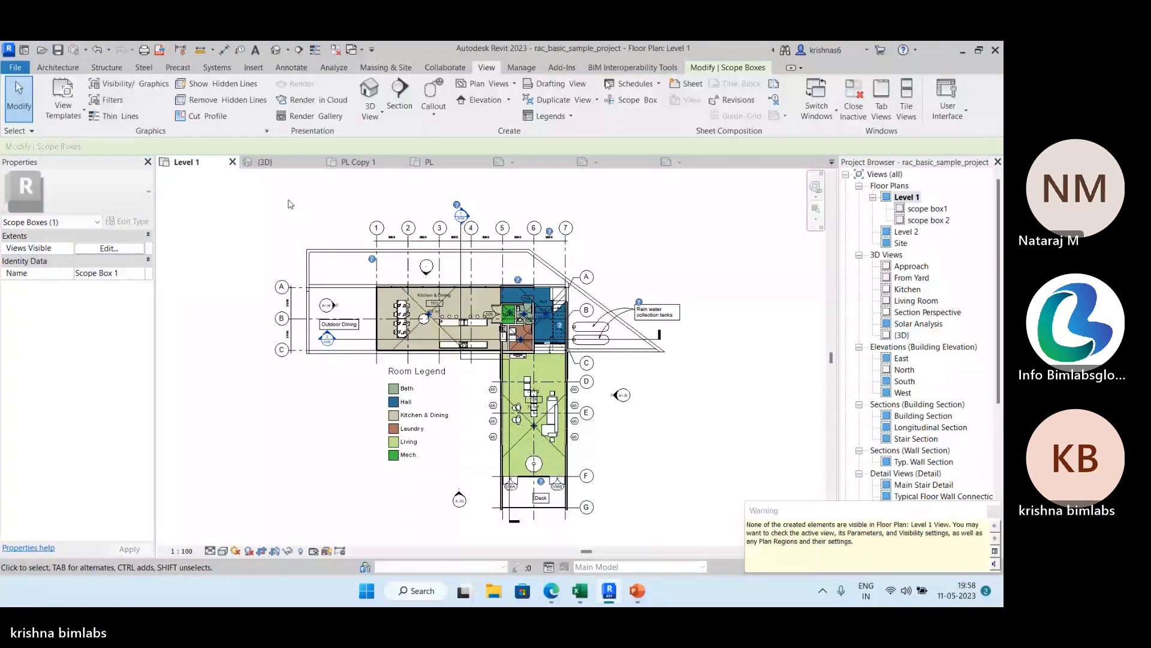
pyautogui.click(645, 103)
pyautogui.click(301, 244)
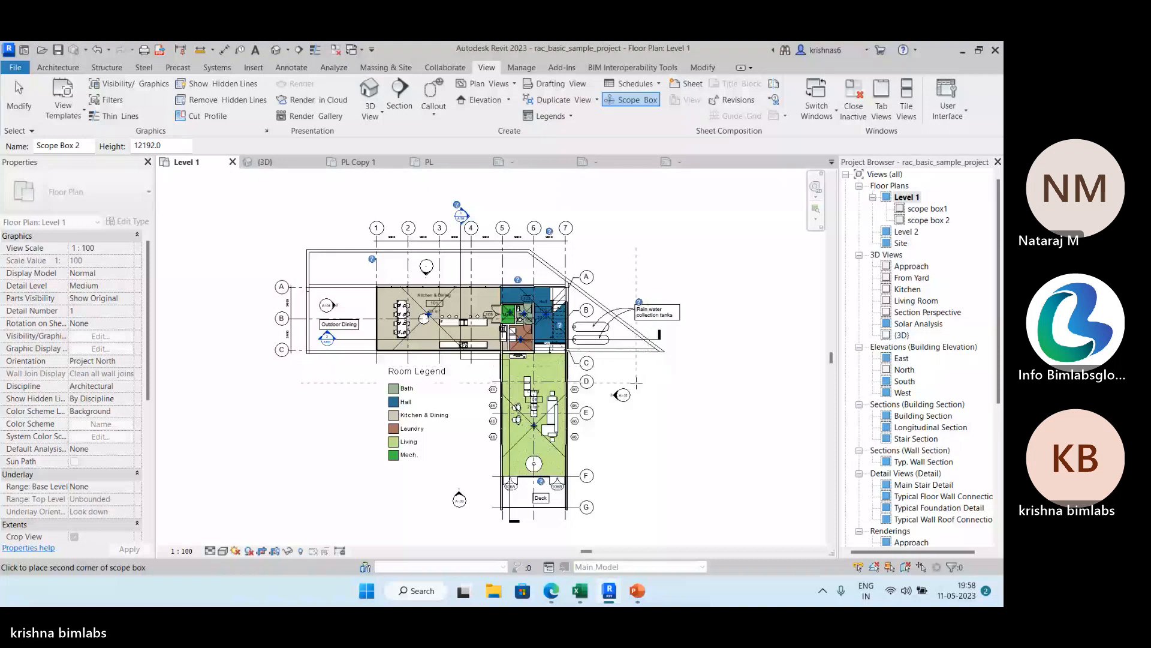
pyautogui.click(637, 382)
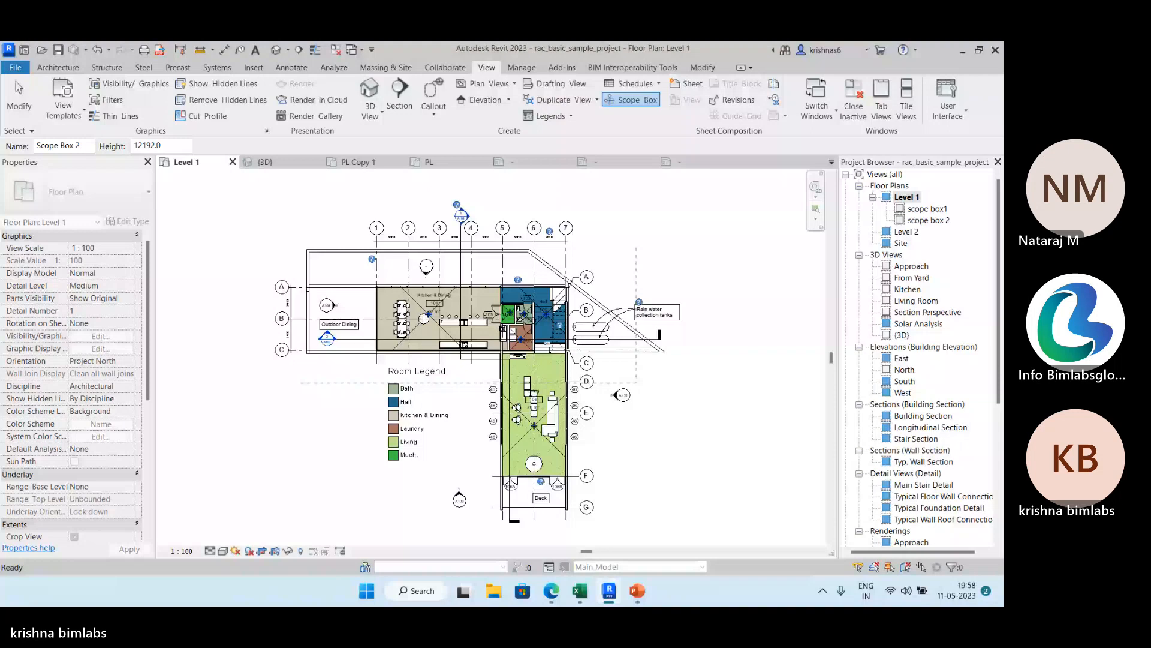
pyautogui.press('Escape')
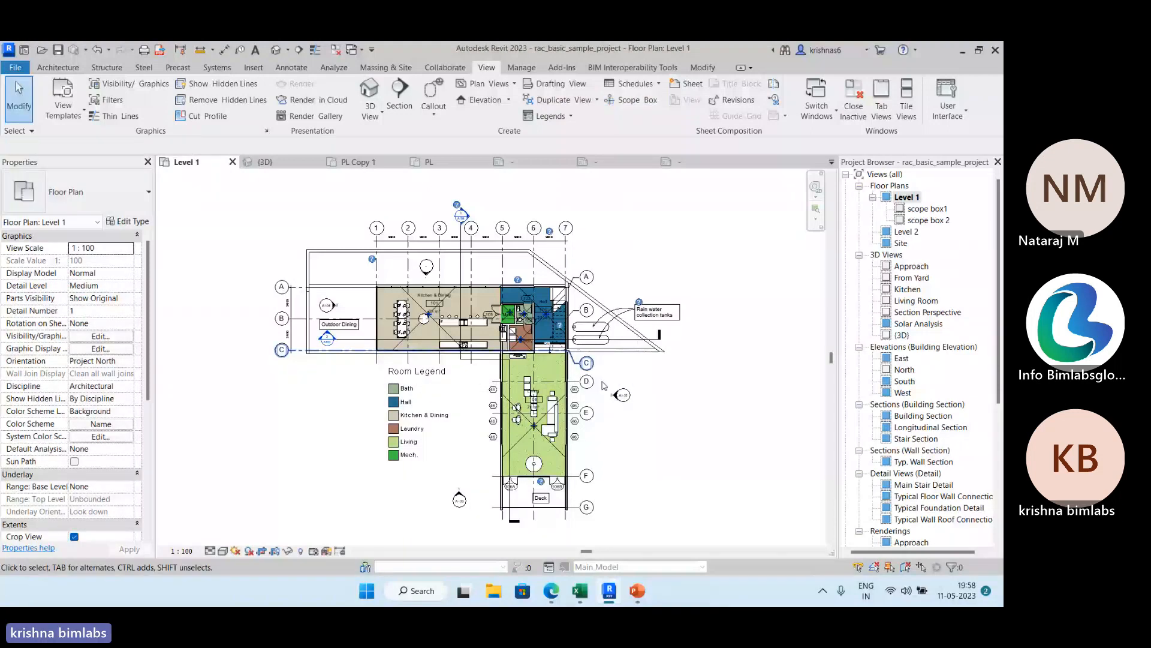
# Draw Scope Box 2 around the vertical Living wing of the Level 1 plan, with a height of 12192.0.
pyautogui.press('s')
pyautogui.press('b')
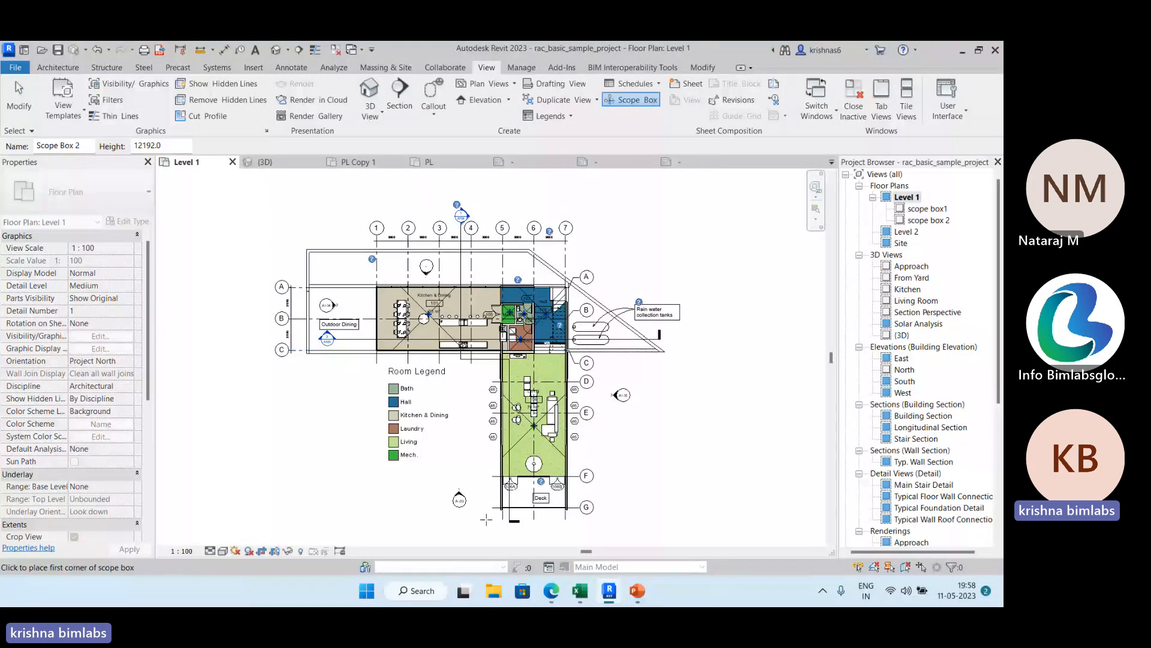
pyautogui.click(485, 518)
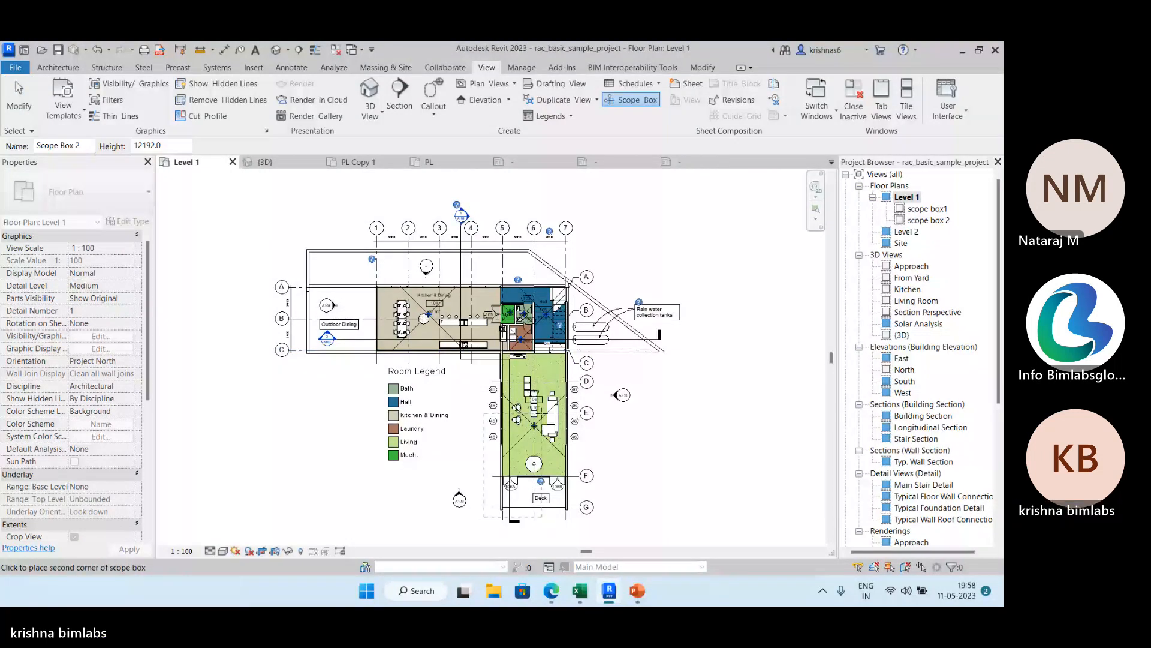
pyautogui.click(604, 341)
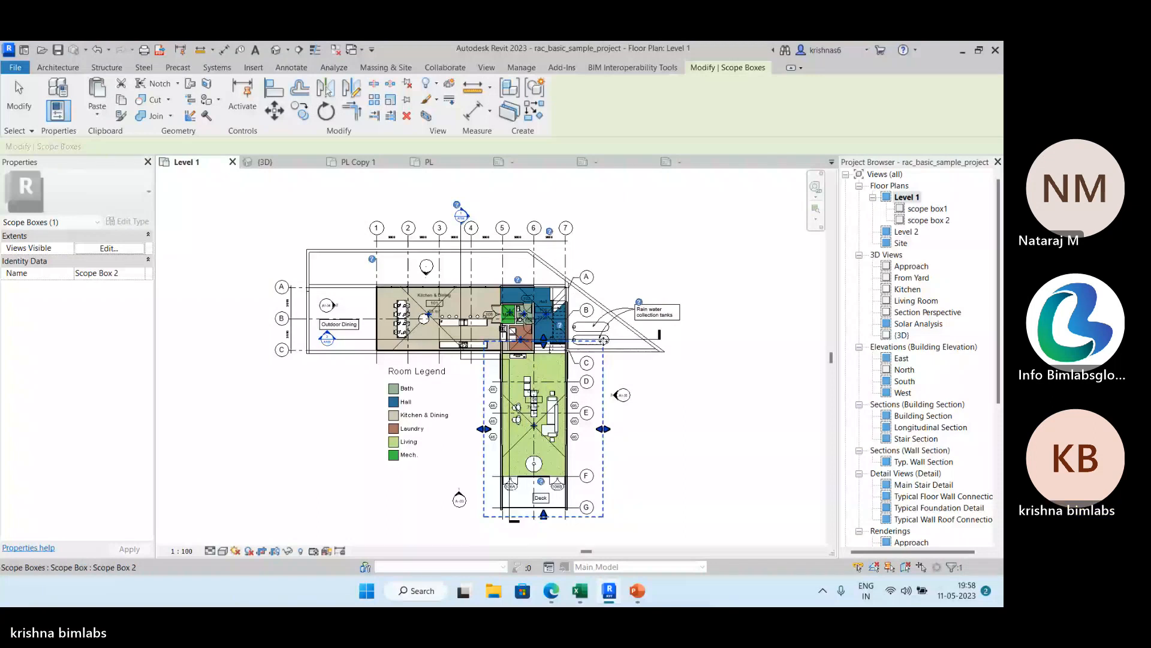
pyautogui.press('Escape')
# Draw Scope Box 3 around the horizontal Kitchen & Dining wing of the Level 1 plan, with a height of 12192.0.
pyautogui.click(486, 67)
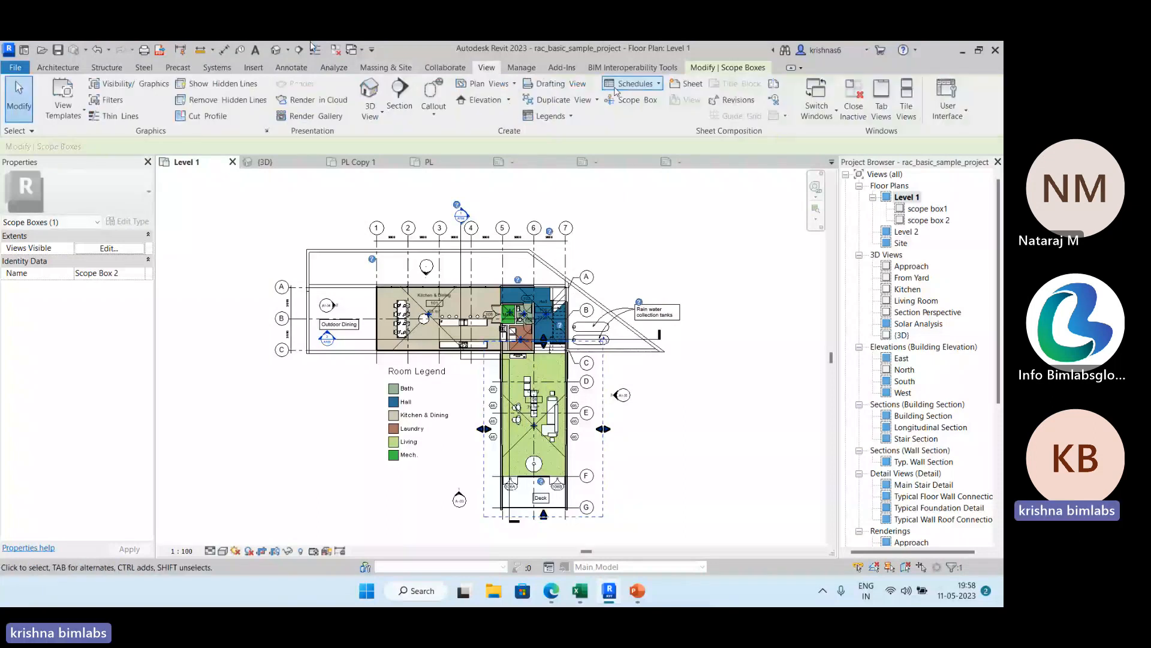
pyautogui.click(631, 100)
pyautogui.click(339, 366)
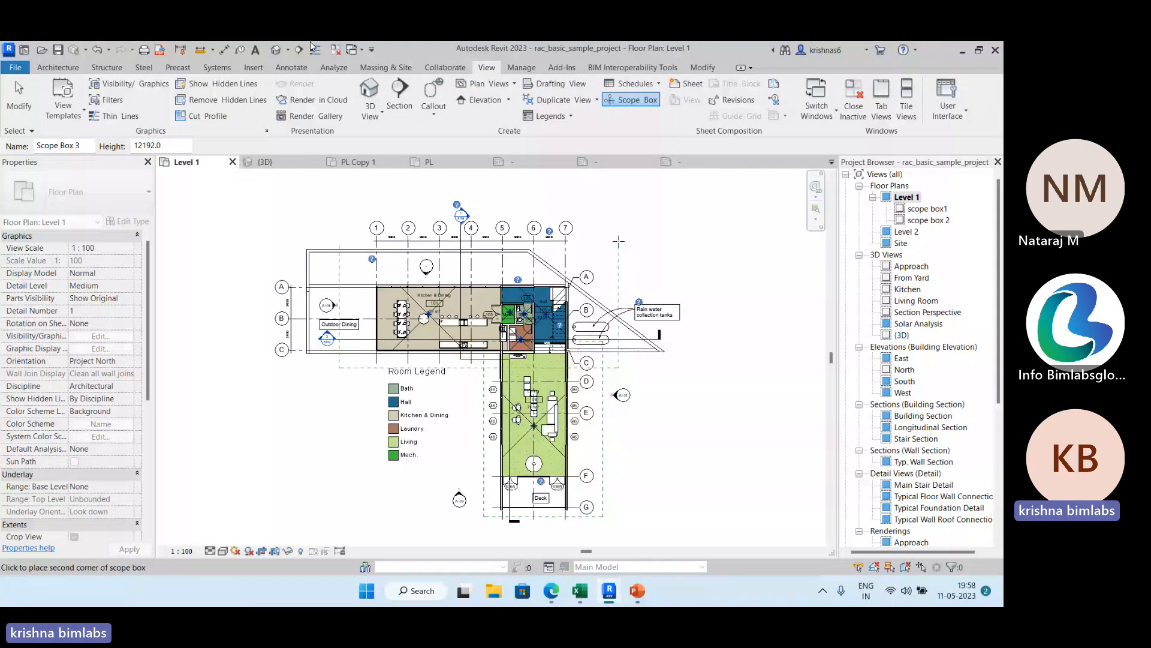
pyautogui.click(618, 240)
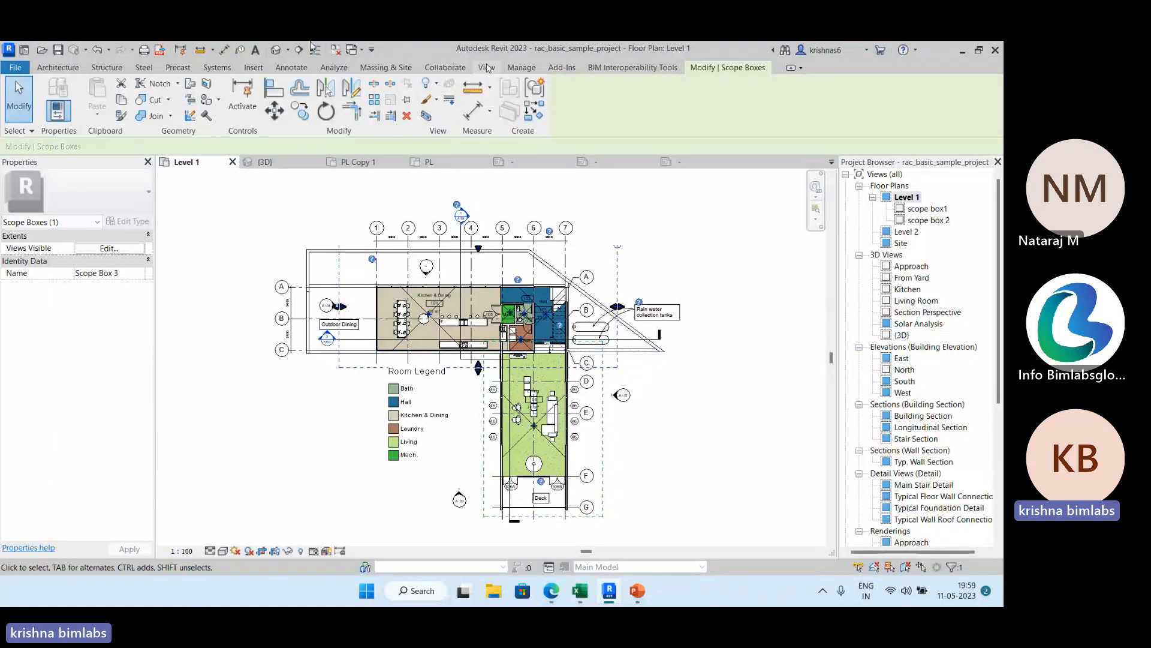
pyautogui.click(486, 67)
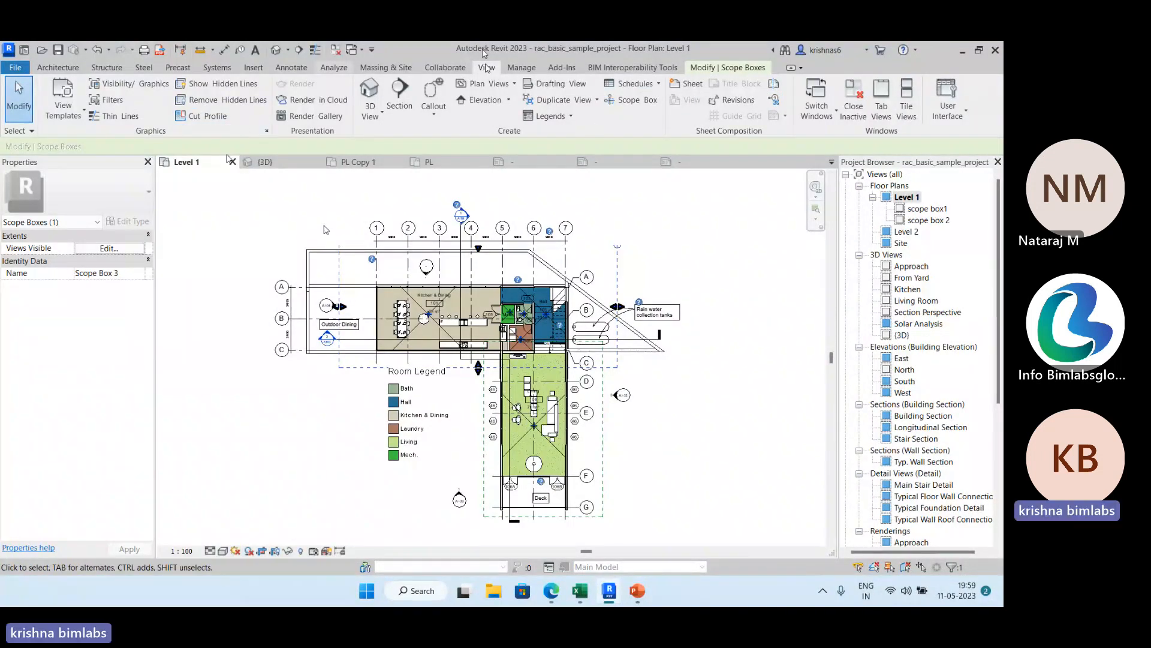
pyautogui.click(517, 68)
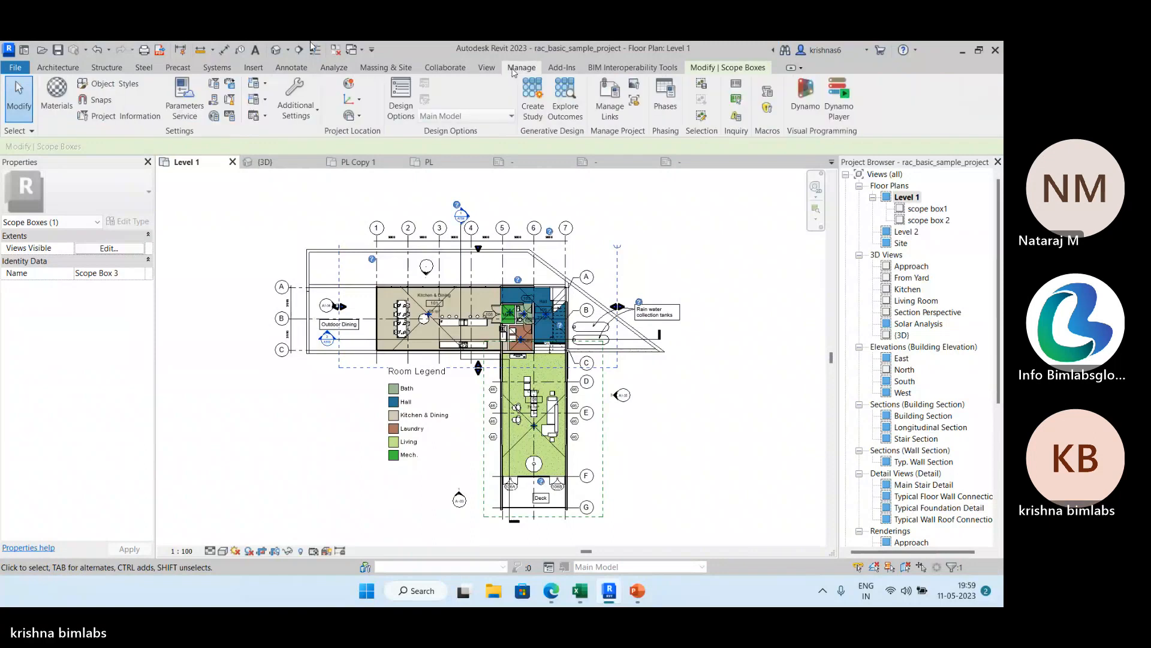
pyautogui.click(742, 67)
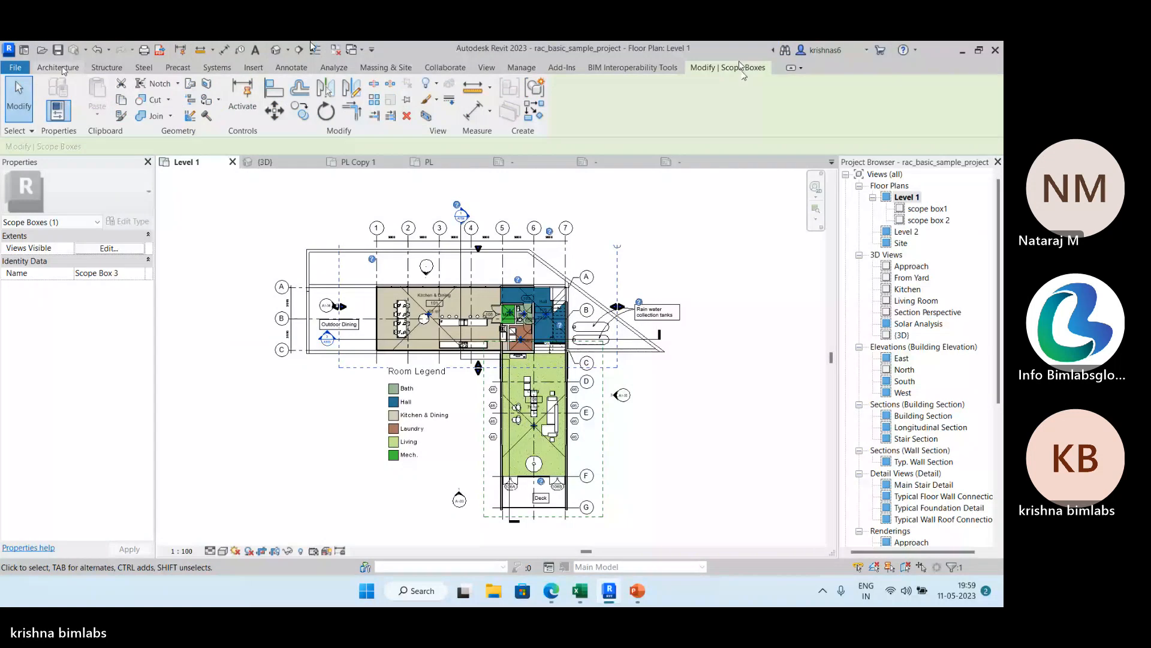
pyautogui.click(487, 67)
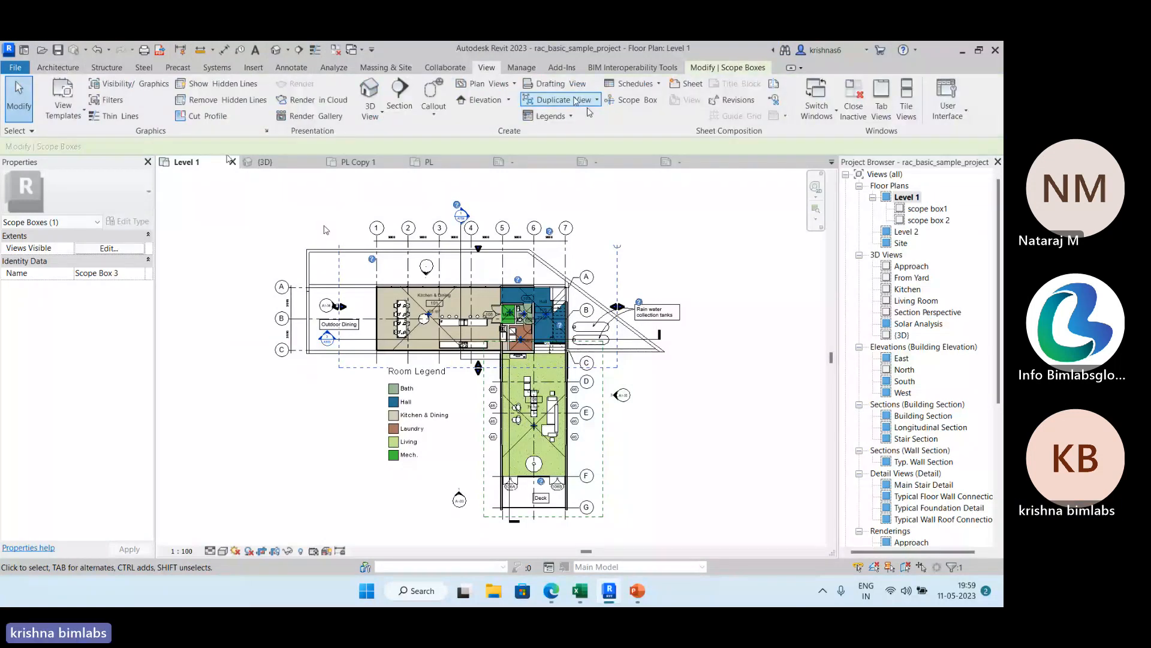
pyautogui.click(615, 100)
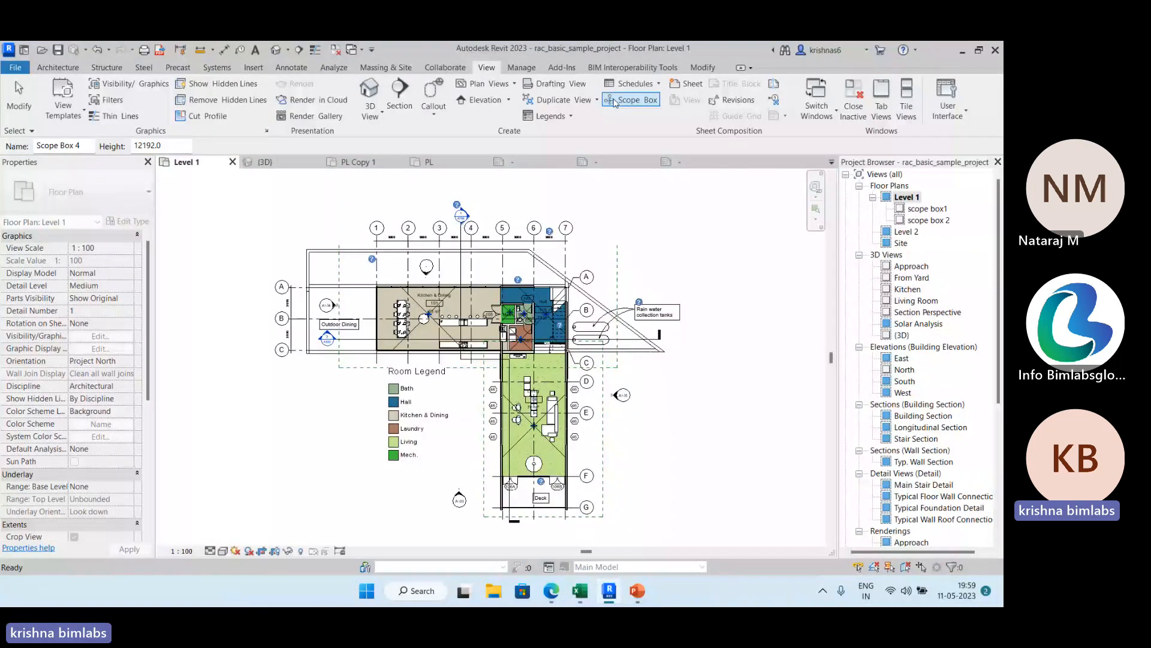
# Sketch a horizontal matchline from the lower end of grid 3 across the junction of the two wings, with unlimited top and bottom constraints.
pyautogui.click(773, 87)
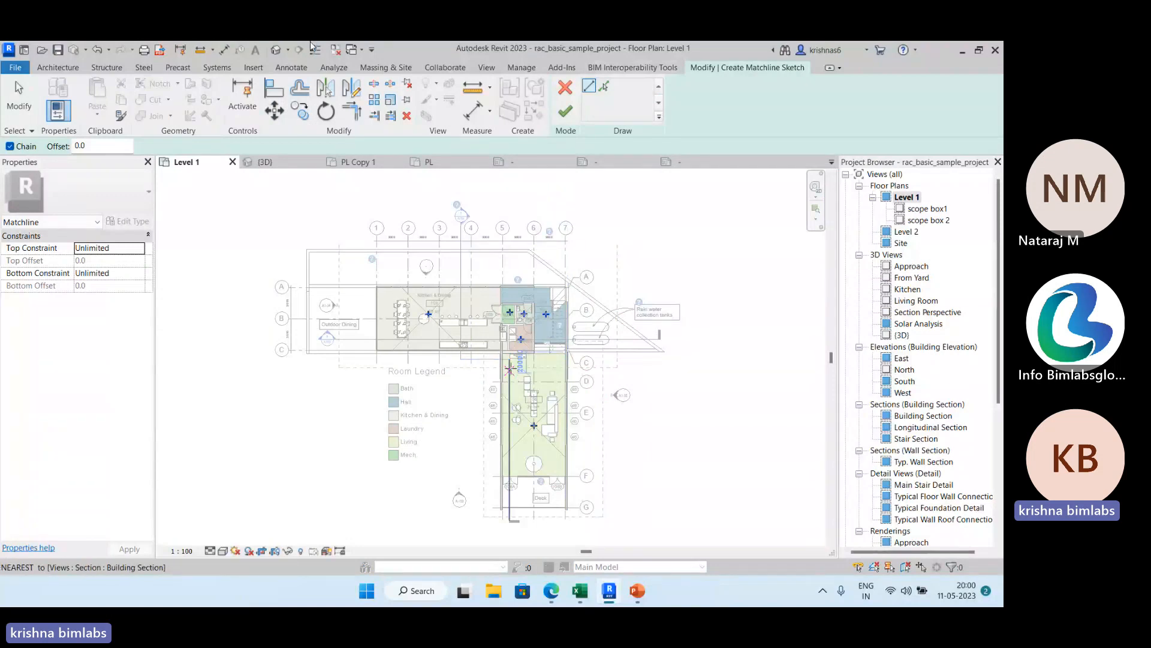
pyautogui.click(441, 363)
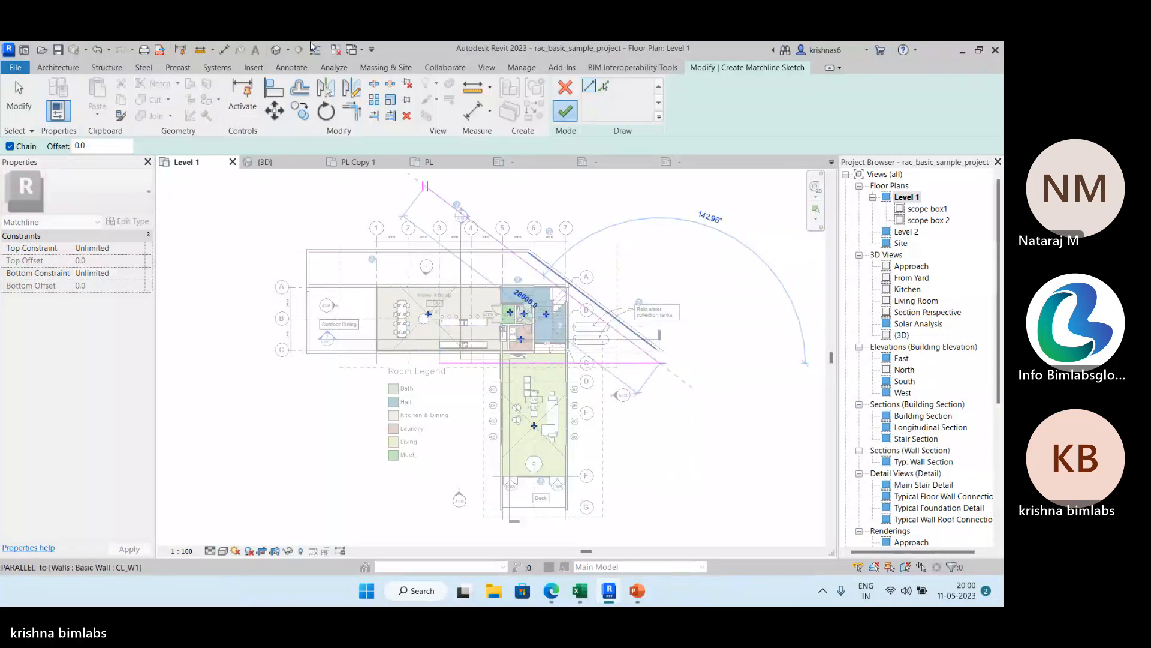
pyautogui.click(565, 111)
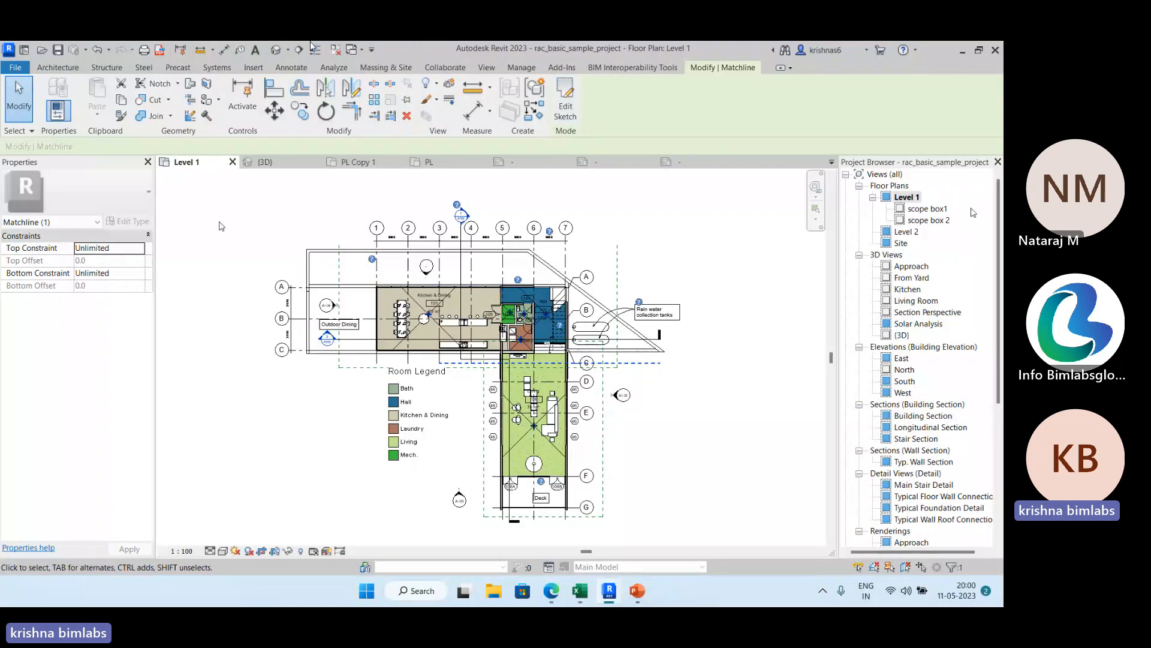
# Open the scope box1 dependent view and examine the name and view visibility settings of the scope box around the Kitchen & Dining wing.
pyautogui.doubleClick(939, 210)
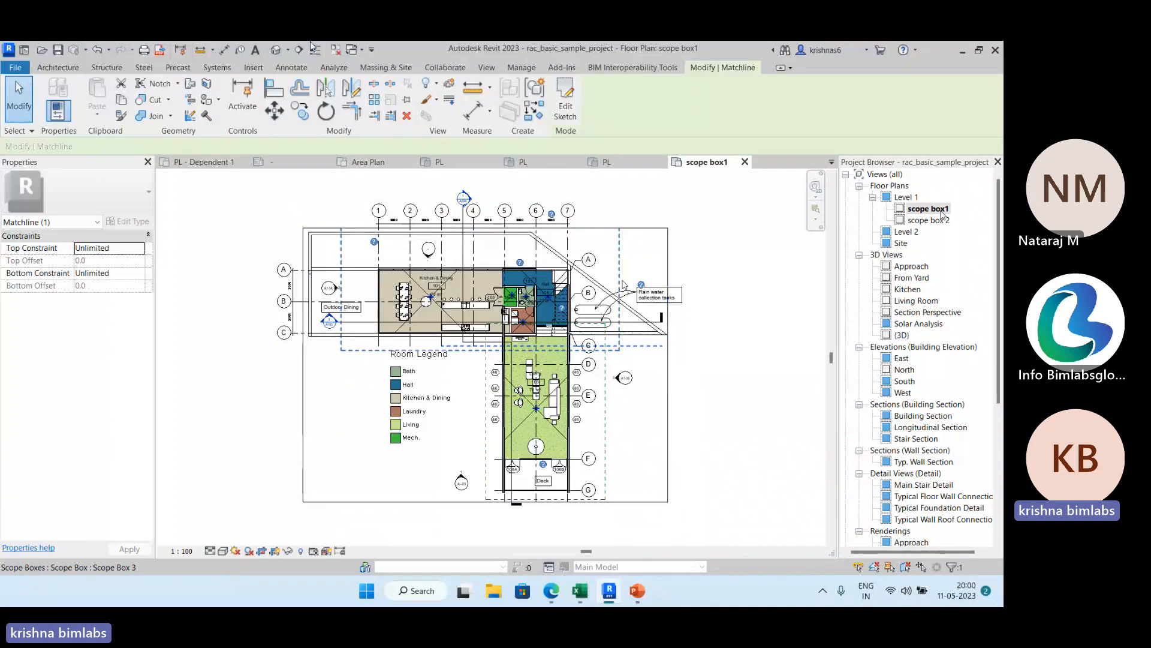
pyautogui.click(620, 248)
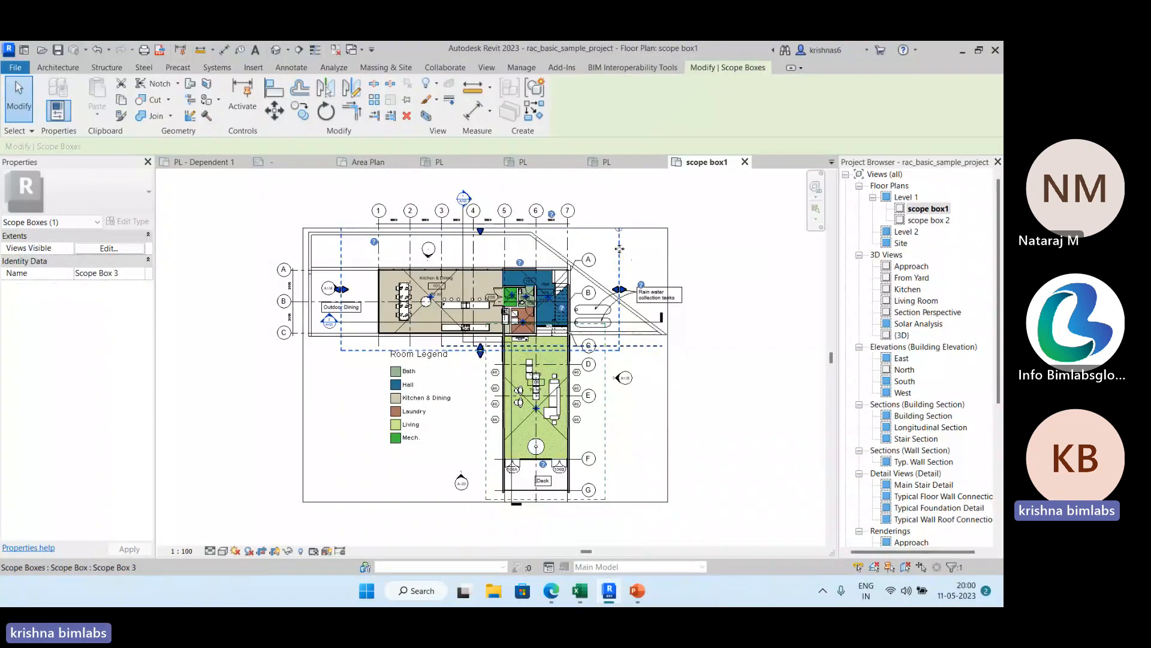
pyautogui.click(140, 273)
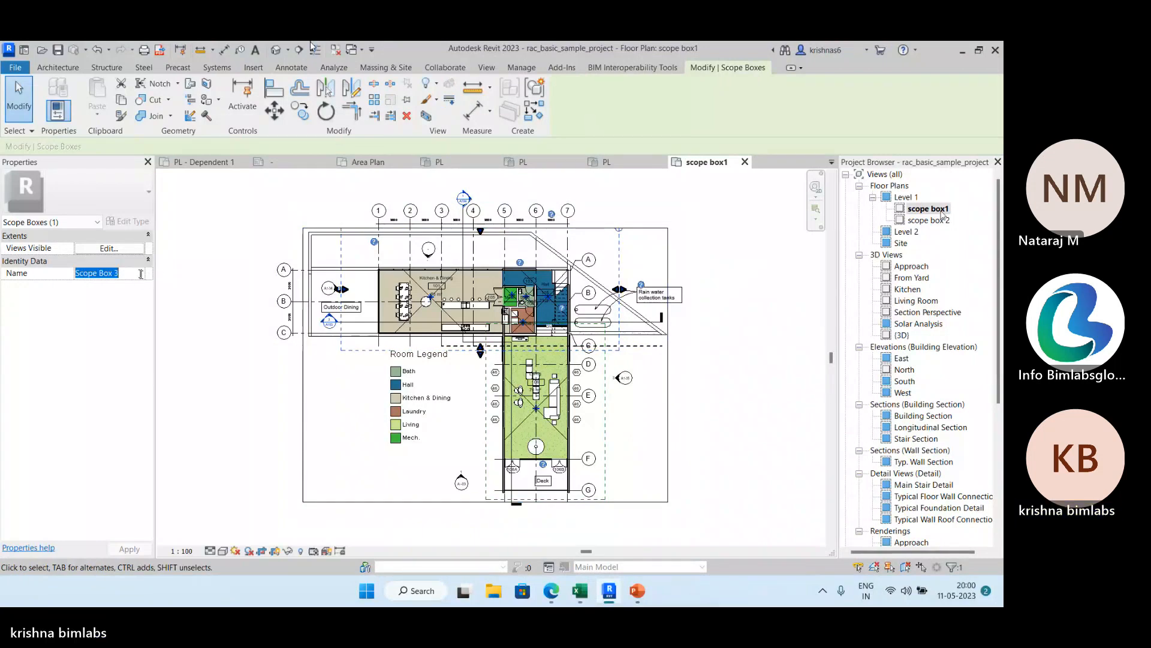
pyautogui.click(142, 306)
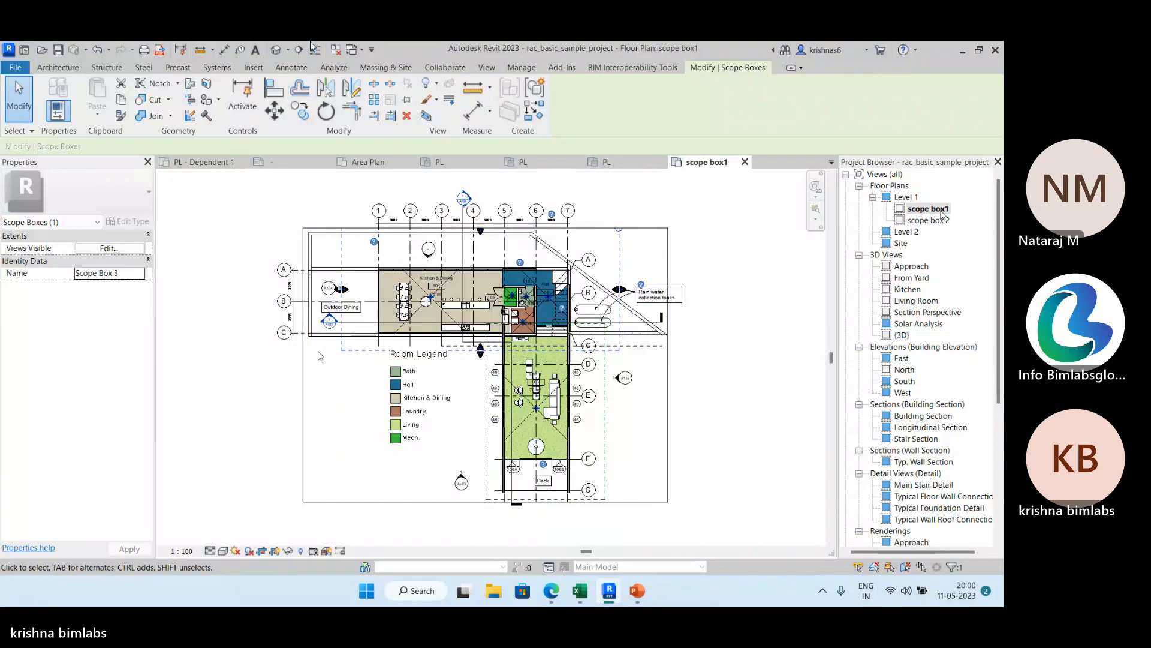
pyautogui.click(119, 248)
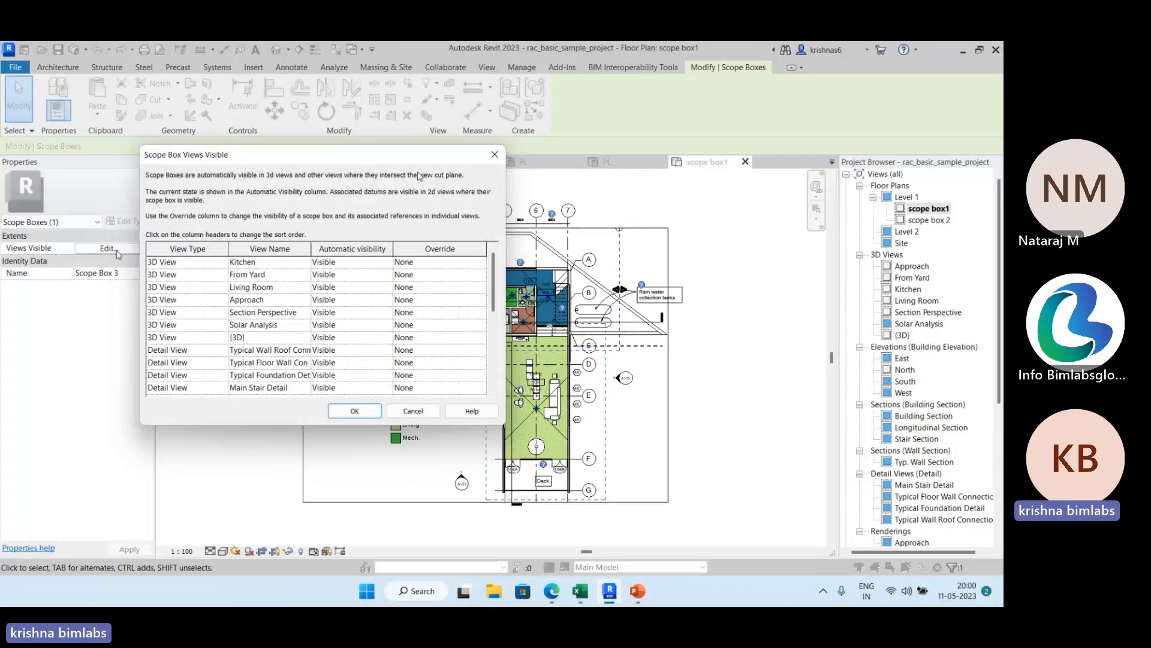
pyautogui.click(495, 155)
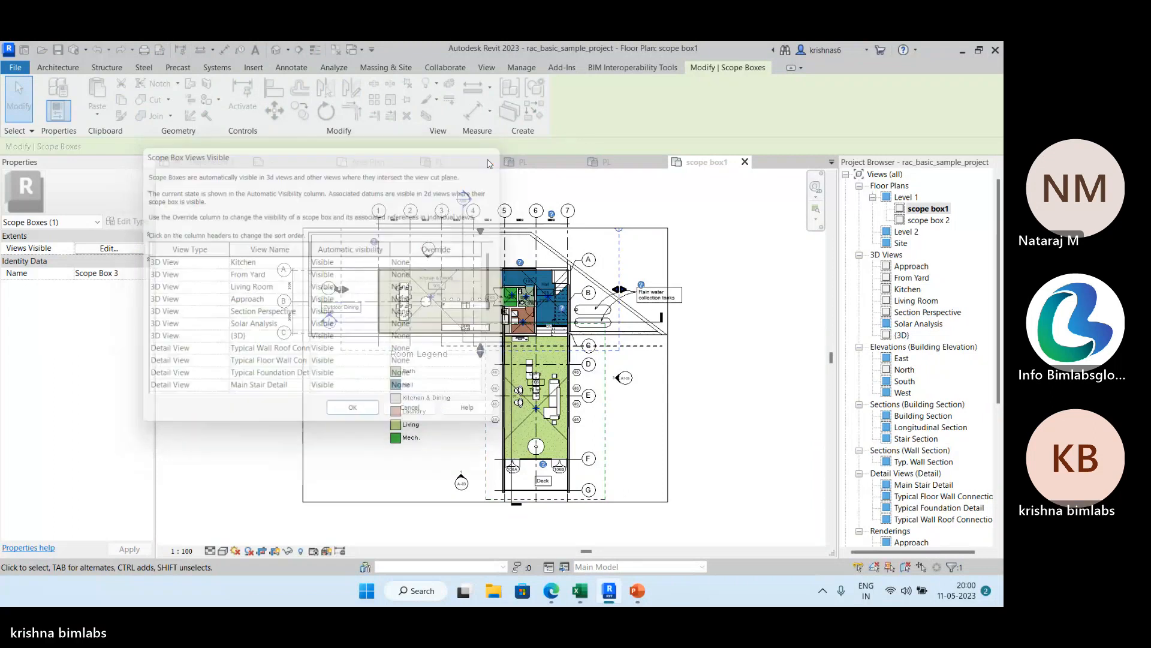
# Open the scope box 2 dependent view and examine the name property of the scope box around the Kitchen & Dining wing.
pyautogui.doubleClick(930, 221)
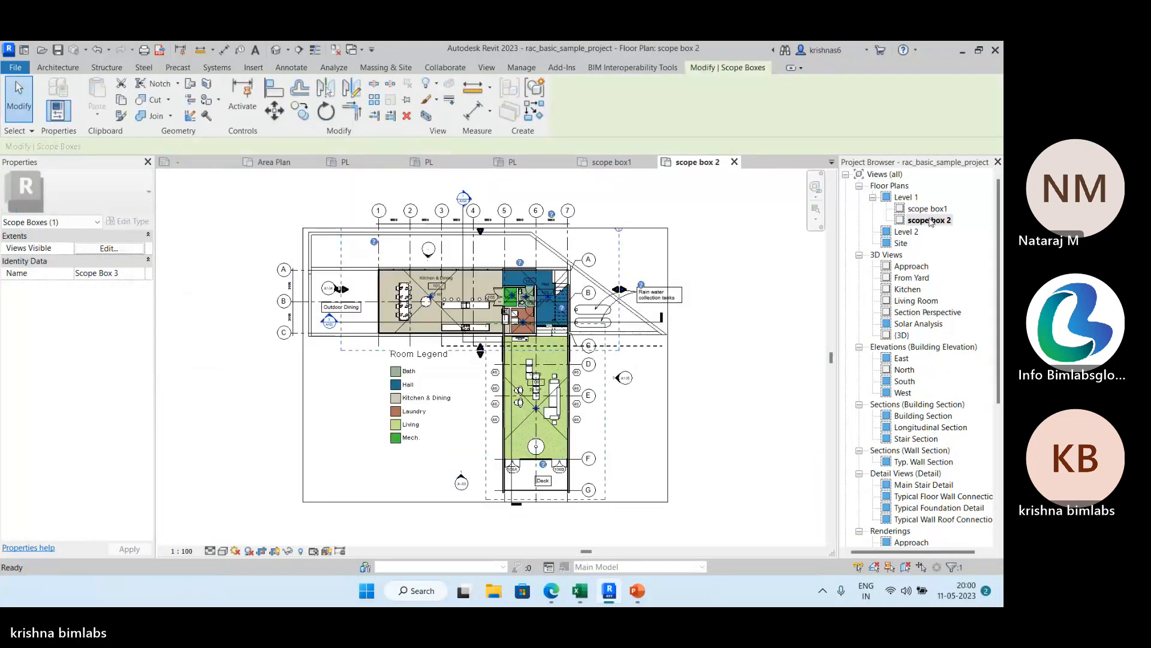
pyautogui.click(144, 274)
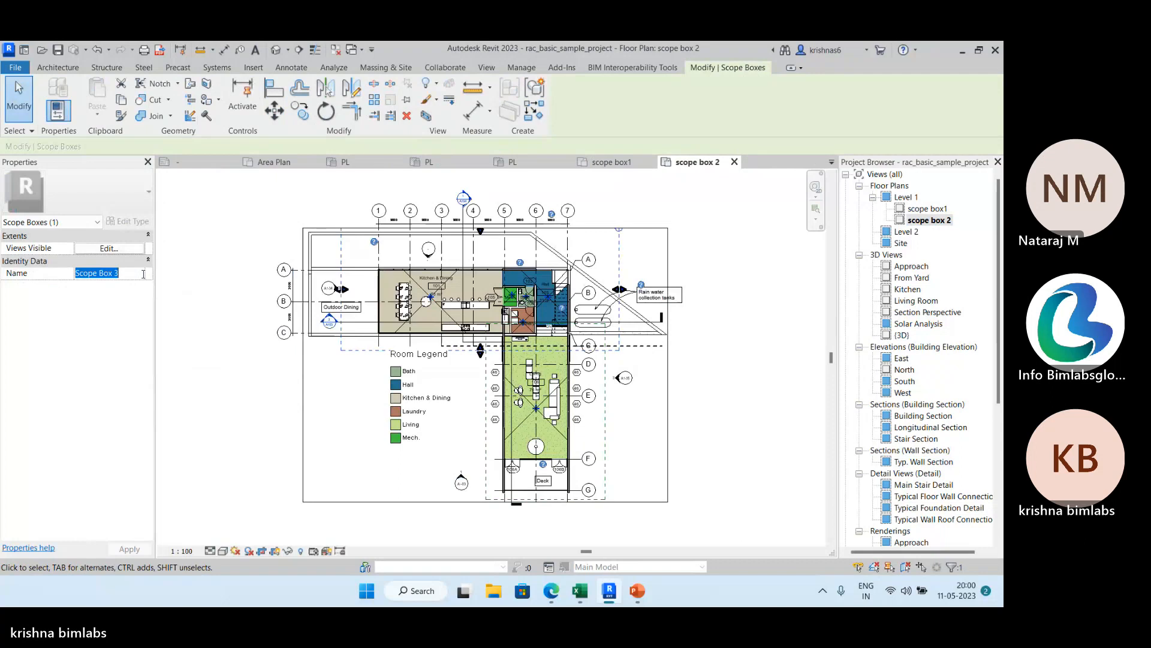
pyautogui.scroll(3, 226, 314)
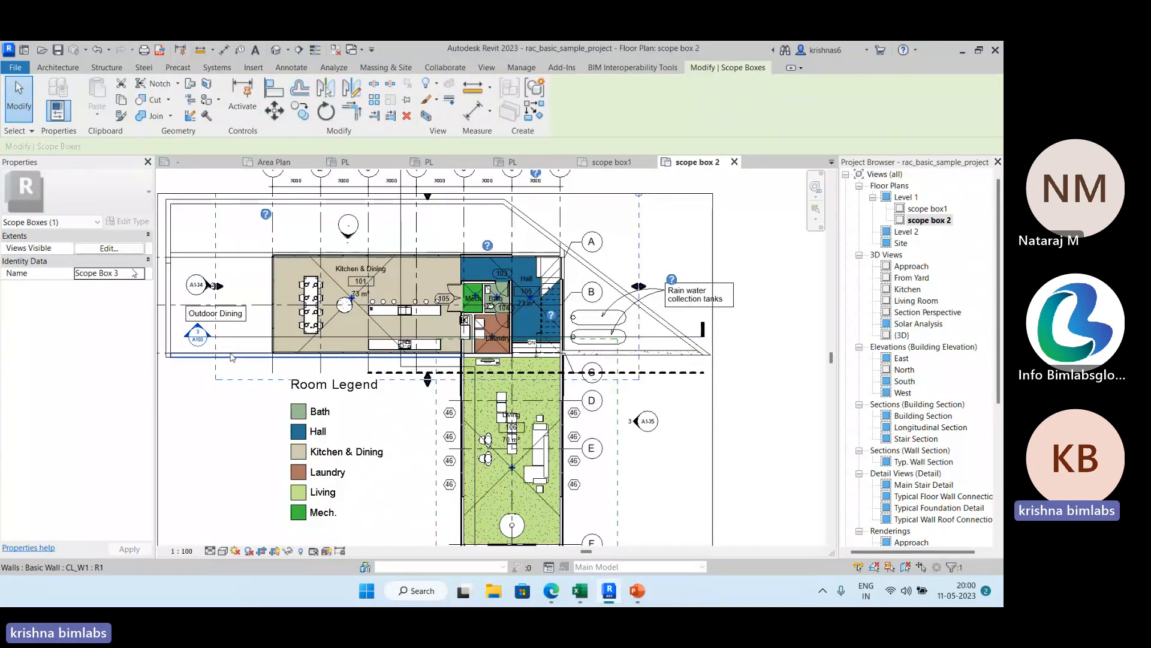
pyautogui.scroll(-2, 233, 358)
pyautogui.scroll(-2, 604, 326)
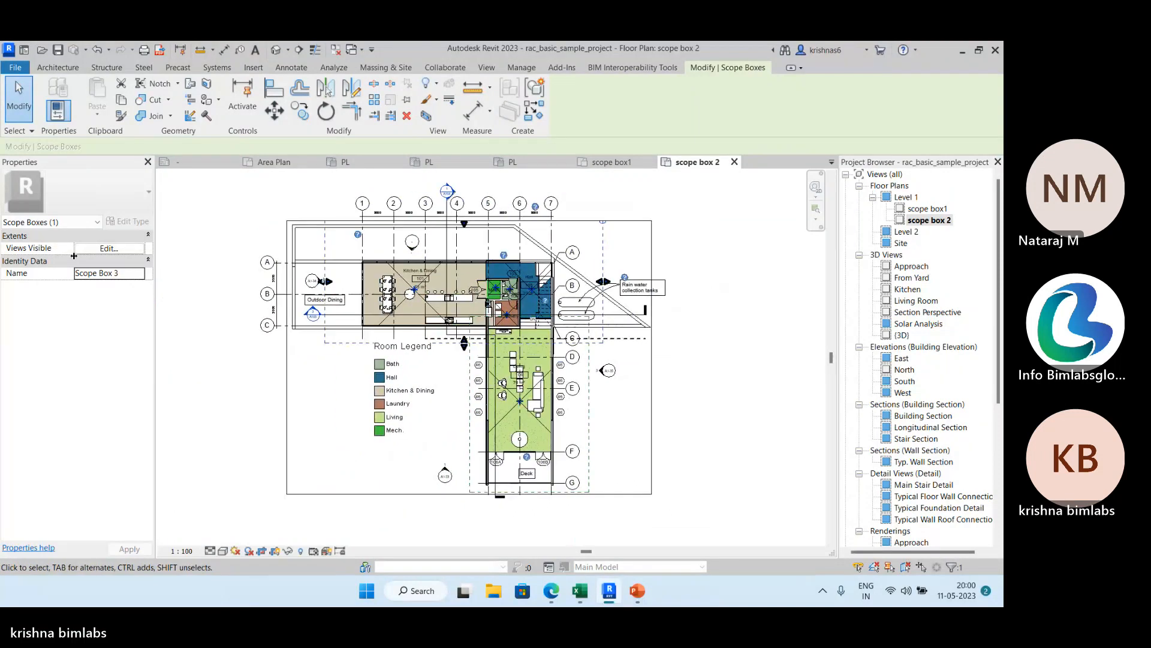
pyautogui.click(144, 274)
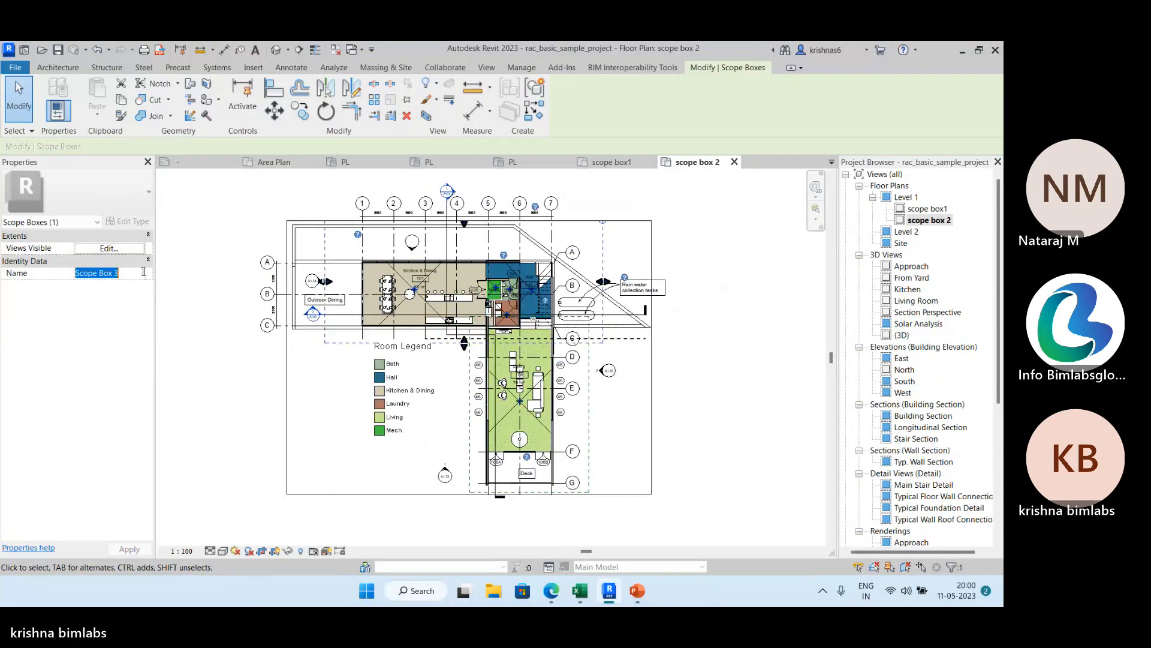
pyautogui.click(206, 235)
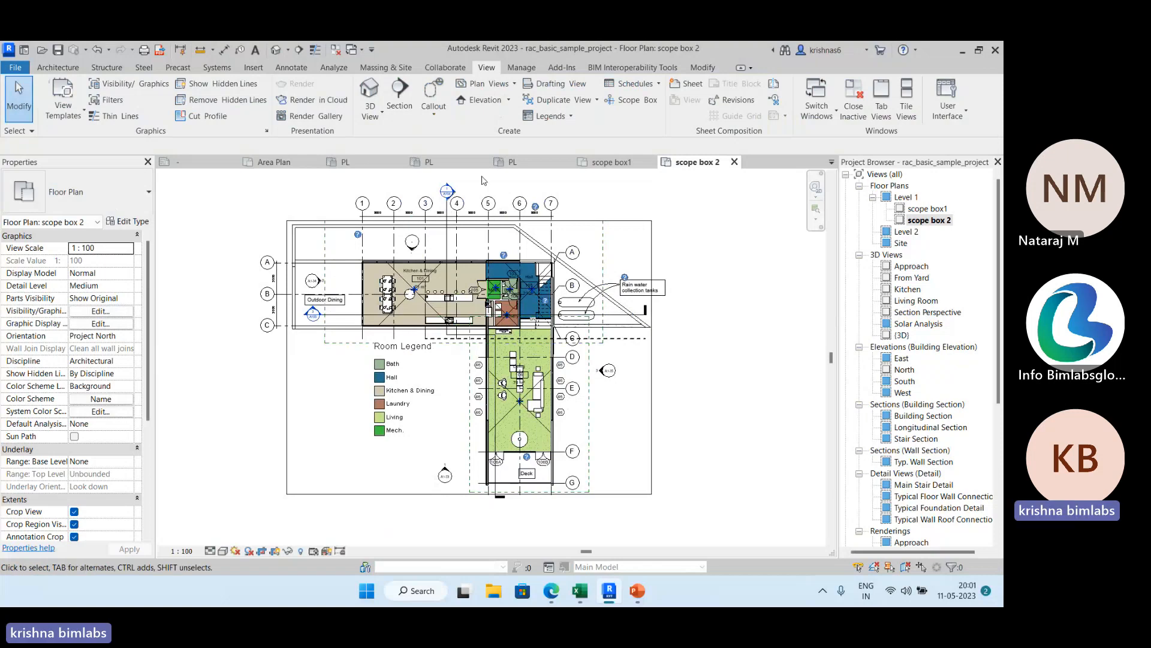
# Return to the parent Level 1 floor plan and reopen its scope box1 dependent view.
pyautogui.doubleClick(904, 197)
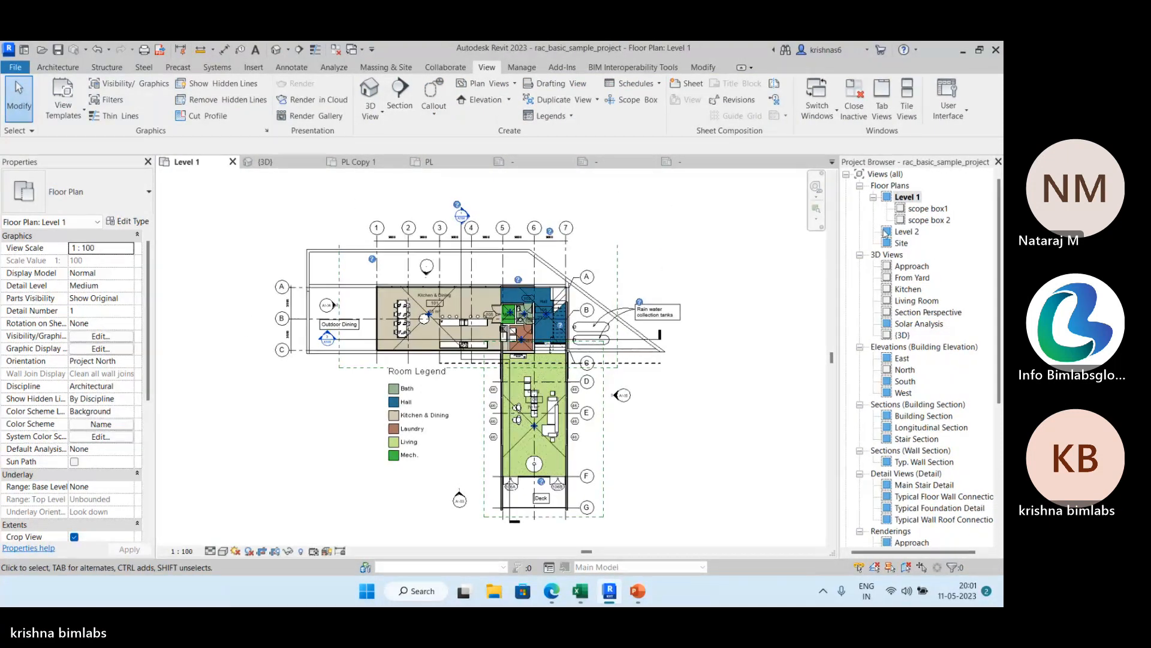
pyautogui.click(938, 209)
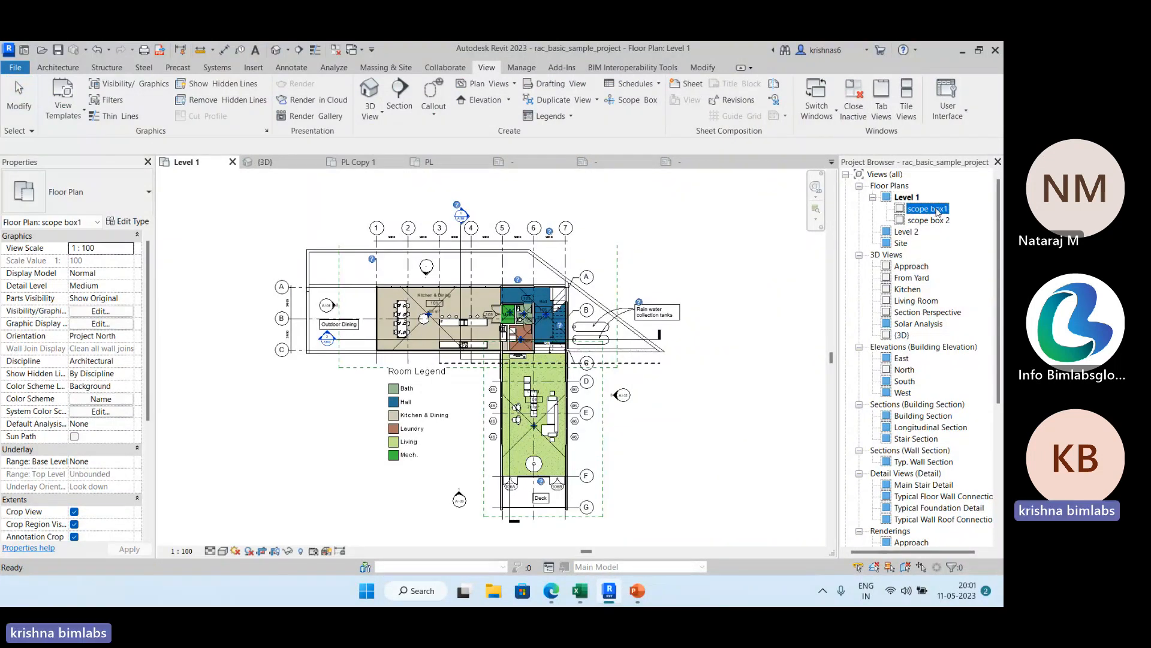
pyautogui.doubleClick(934, 210)
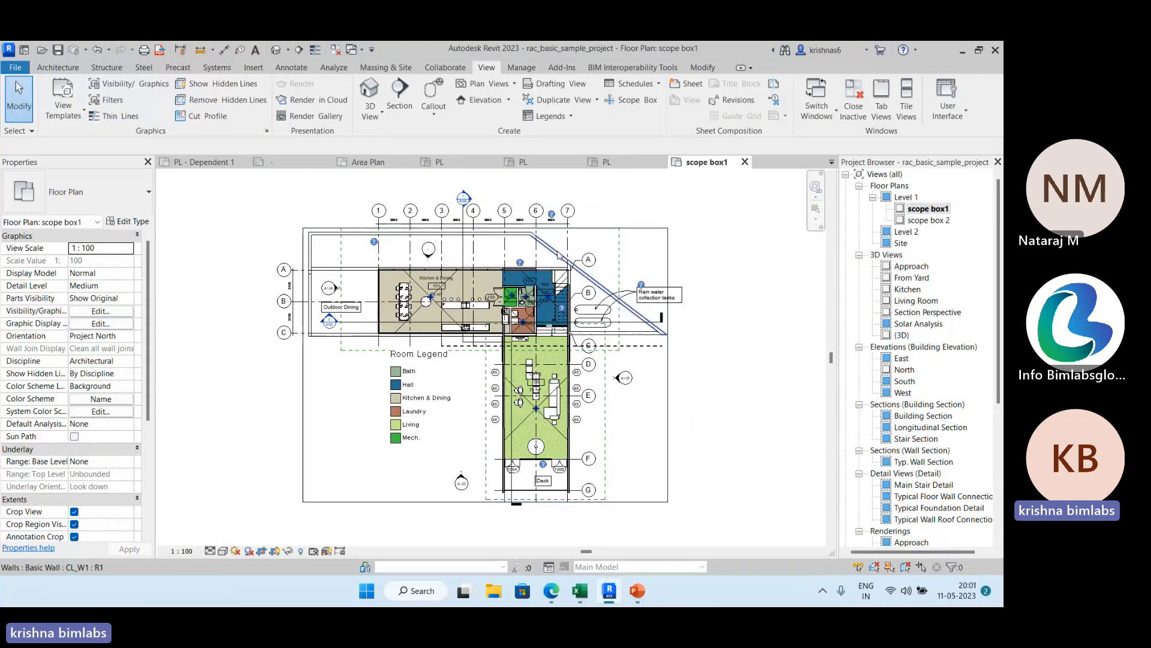
# Try to rename the scope box around the Kitchen & Dining wing as Scope Box 1.
pyautogui.click(618, 245)
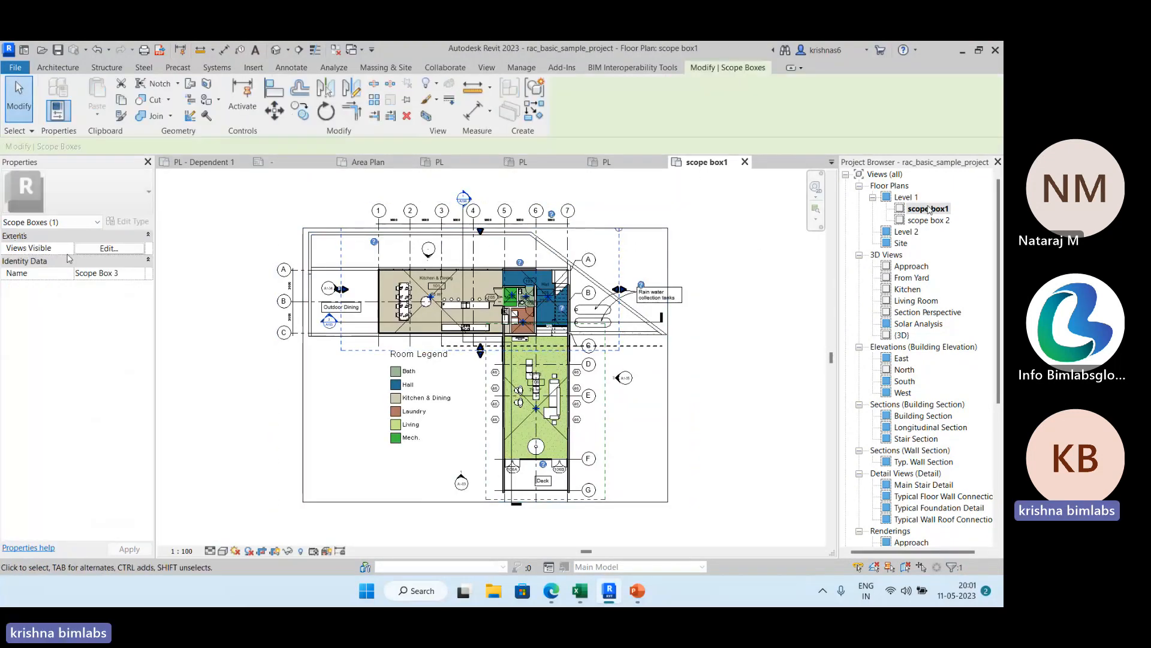
pyautogui.click(126, 273)
pyautogui.press('BackSpace')
pyautogui.write('1')
pyautogui.press('Return')
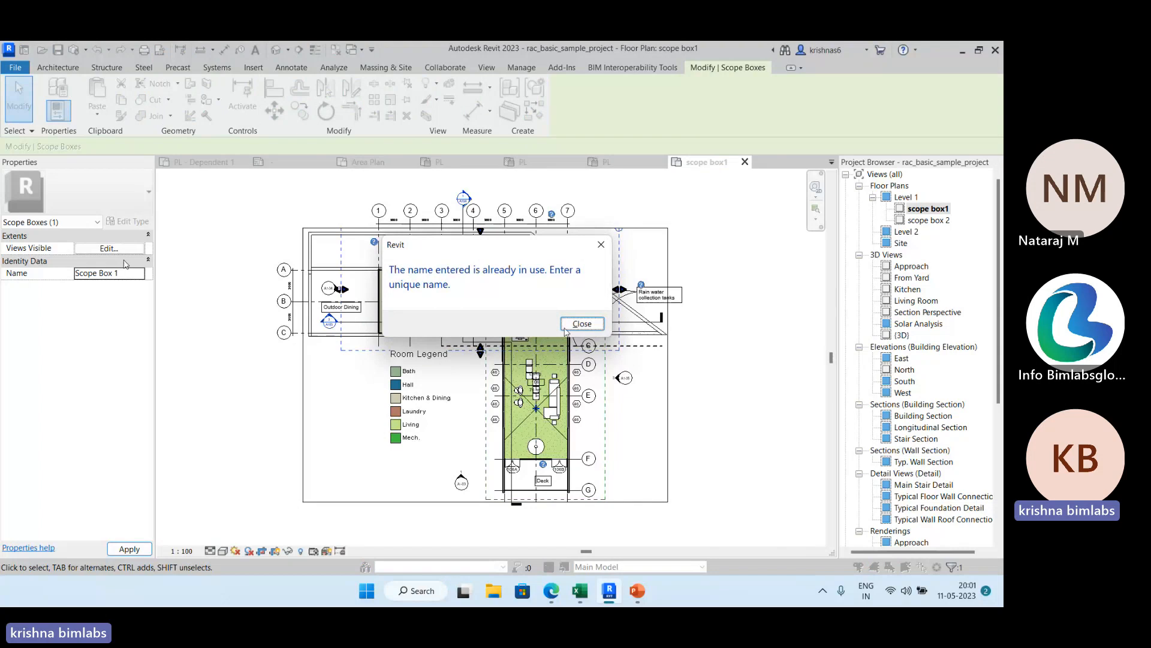
pyautogui.click(601, 245)
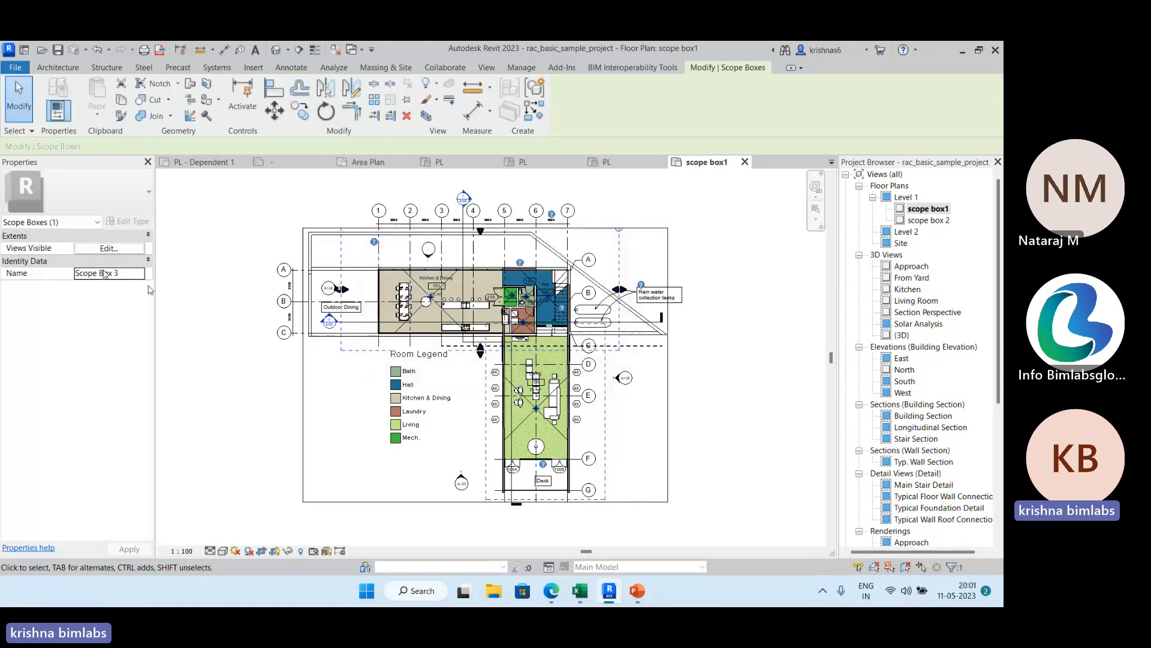
pyautogui.click(190, 265)
# Check the name of the scope box around the Living wing and assign Scope Box 2 to the scope box1 view.
pyautogui.click(603, 431)
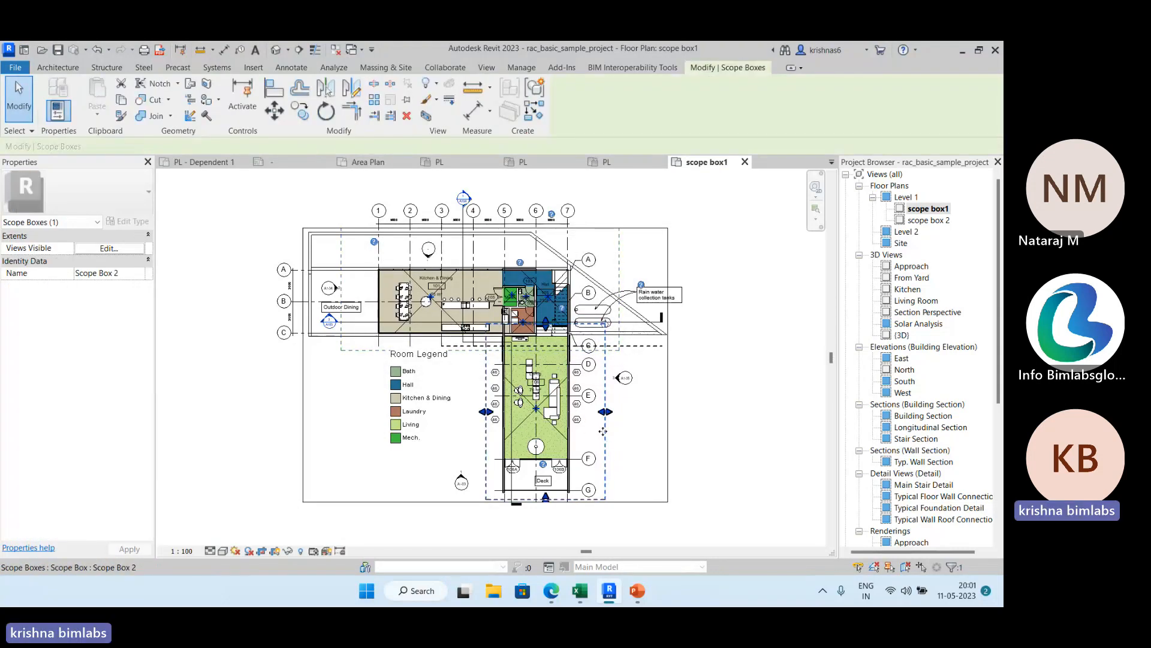
pyautogui.click(752, 292)
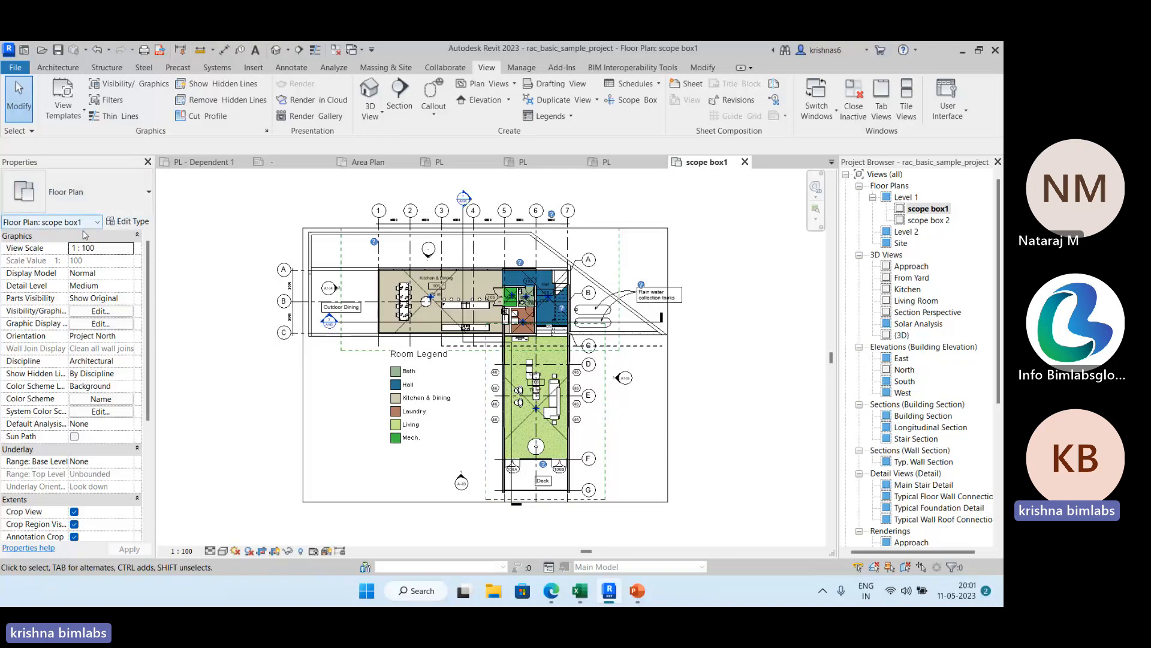
pyautogui.scroll(-2, 85, 300)
pyautogui.scroll(-2, 85, 300)
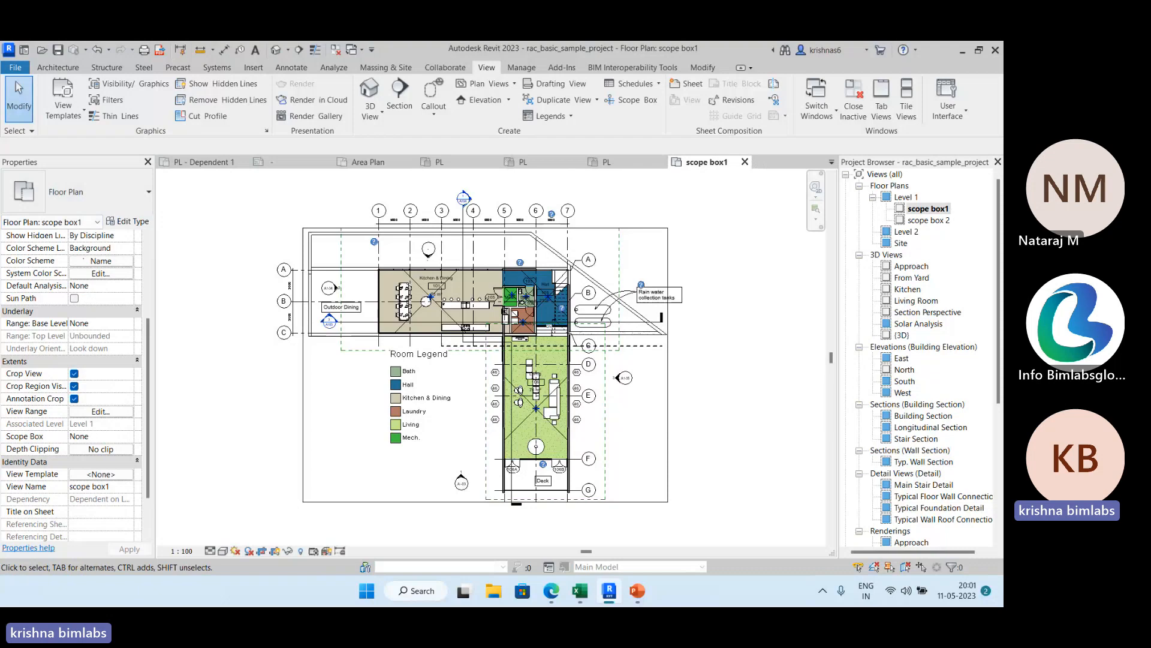
pyautogui.click(127, 436)
pyautogui.click(128, 437)
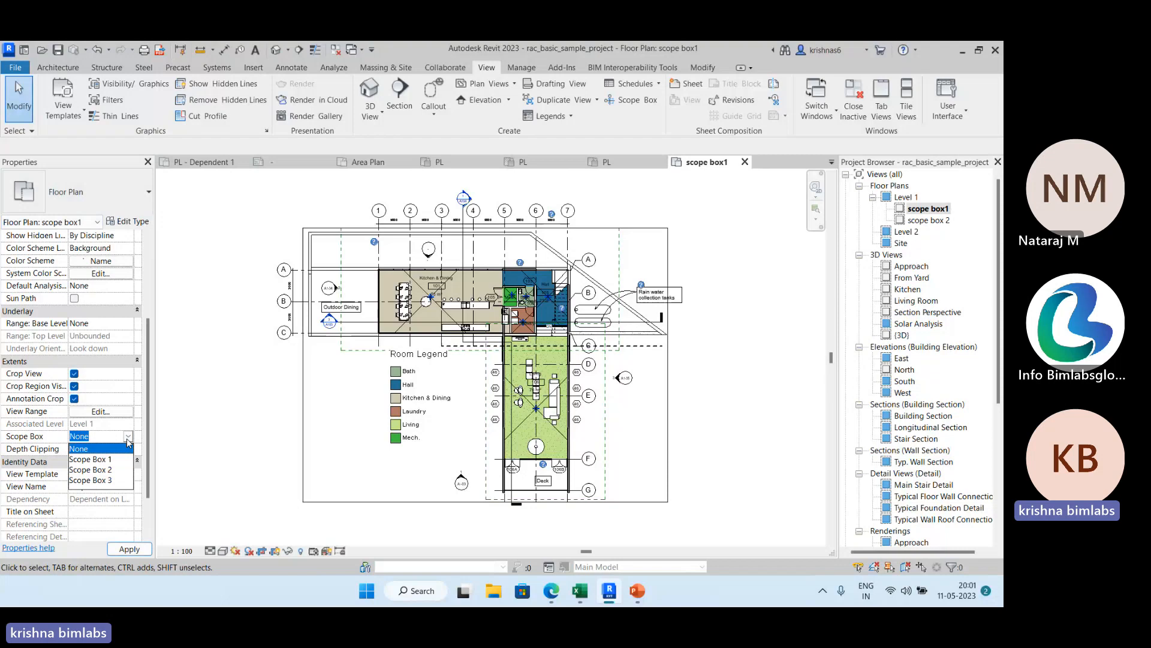
pyautogui.click(110, 470)
pyautogui.click(127, 548)
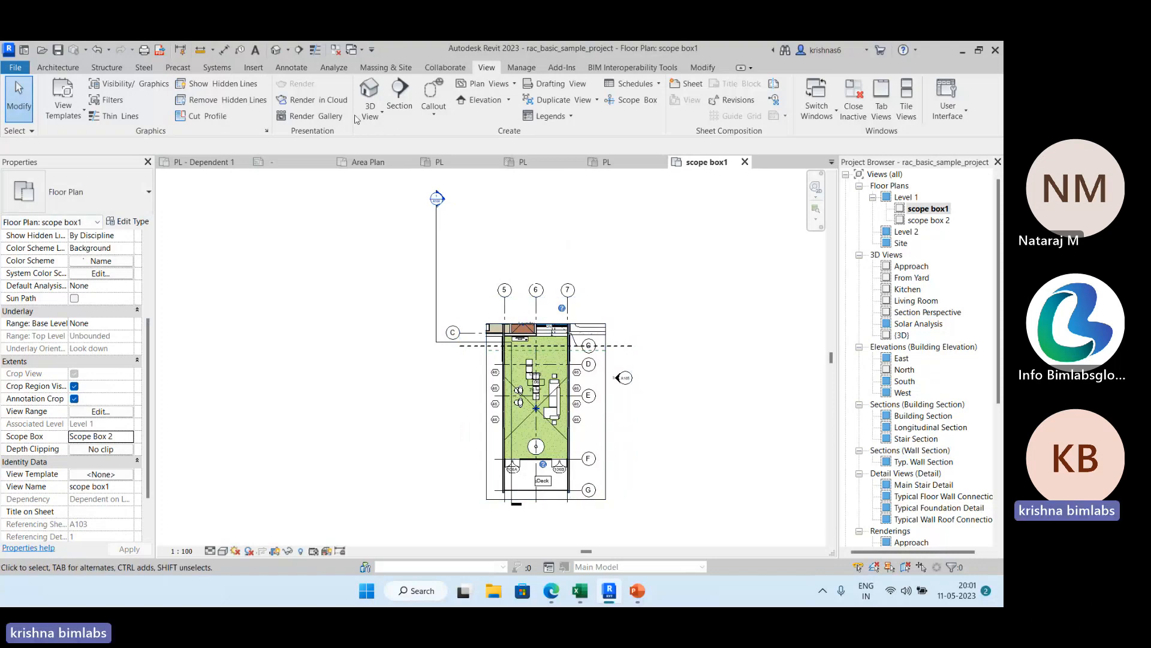
# Open the scope box 2 dependent view and assign Scope Box 3 to it.
pyautogui.doubleClick(928, 220)
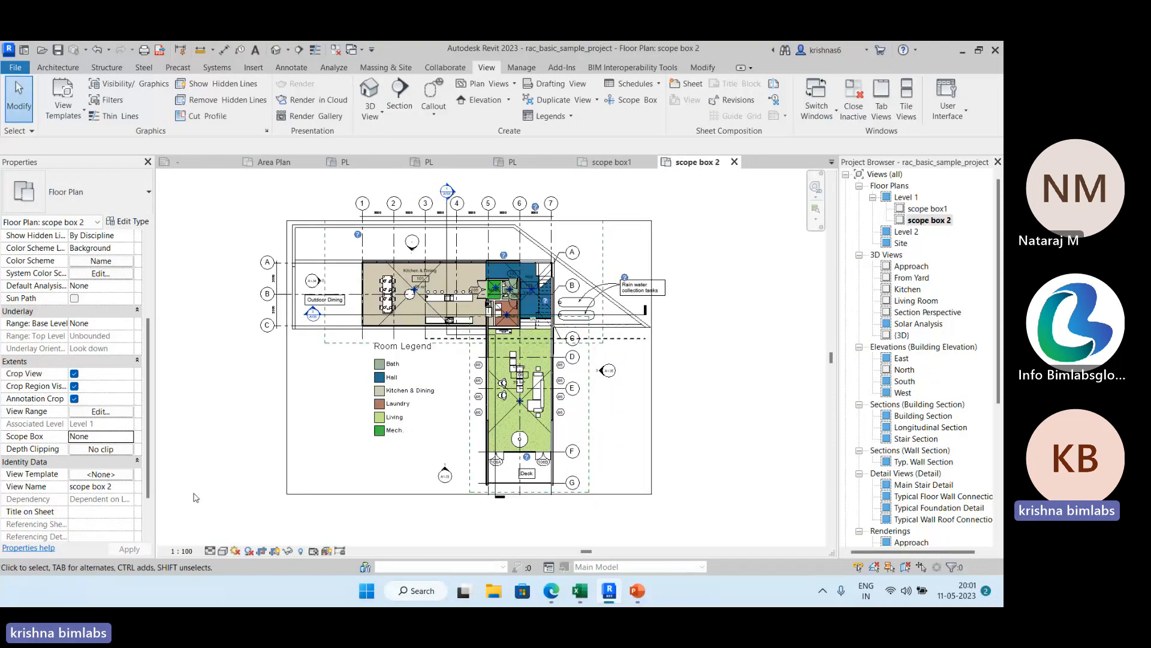
pyautogui.click(129, 487)
pyautogui.click(131, 487)
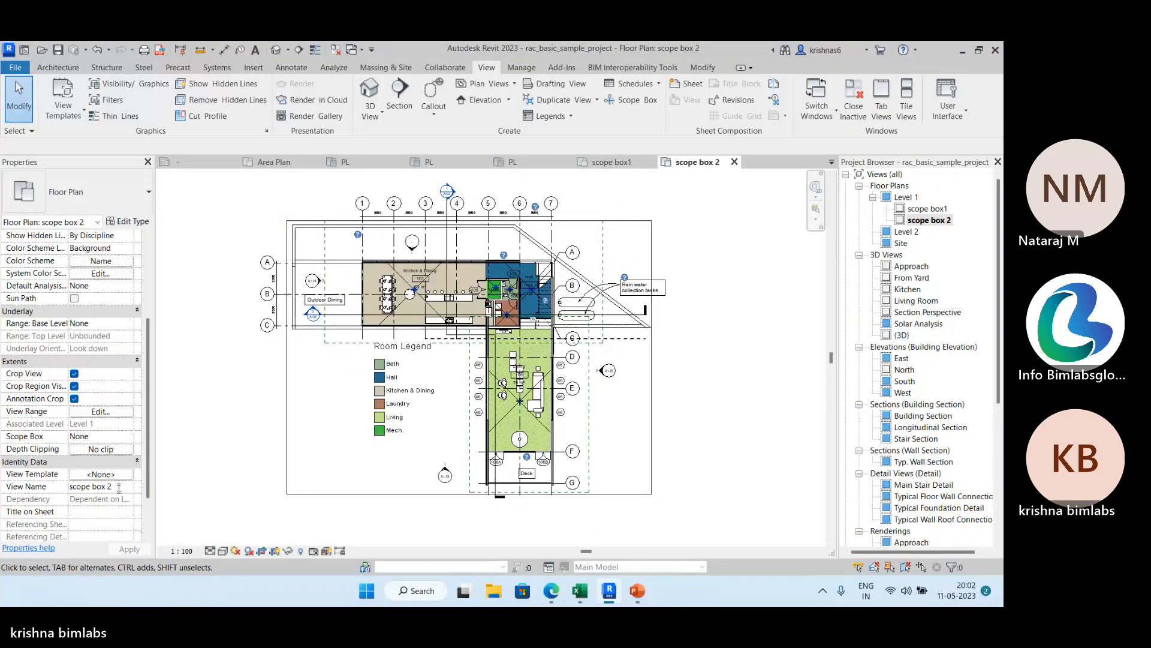
pyautogui.click(123, 436)
pyautogui.click(117, 480)
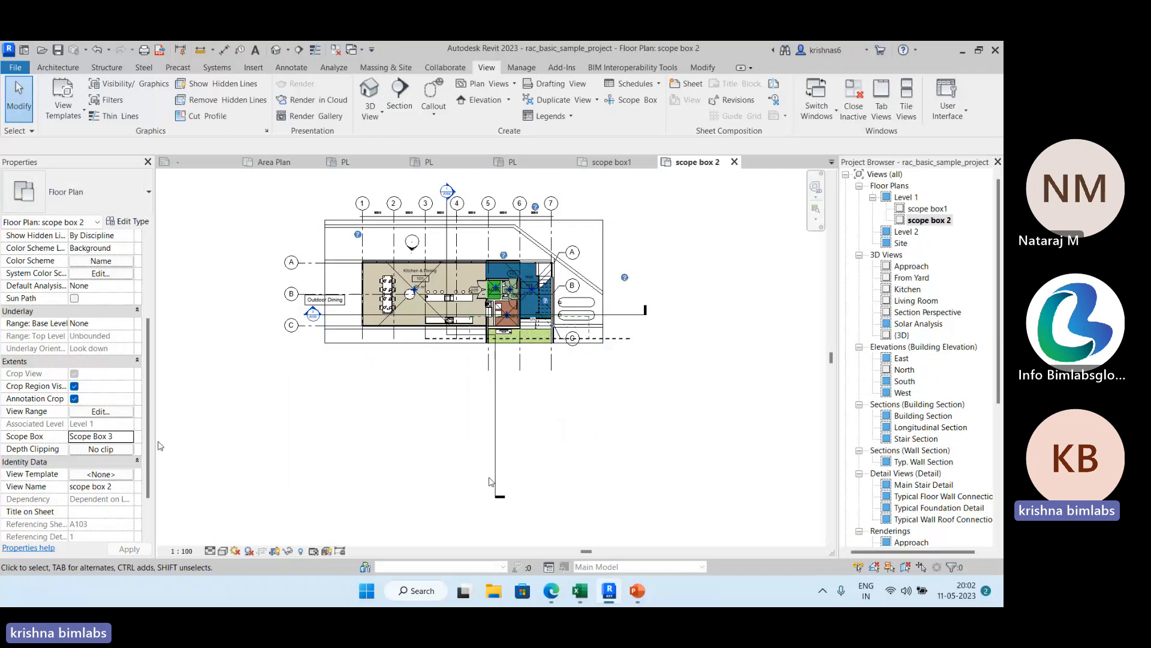
# Examine the crop region and annotation crop of the scope box 2 view around the Kitchen & Dining wing.
pyautogui.moveTo(226, 385); pyautogui.dragTo(253, 467, button='middle')
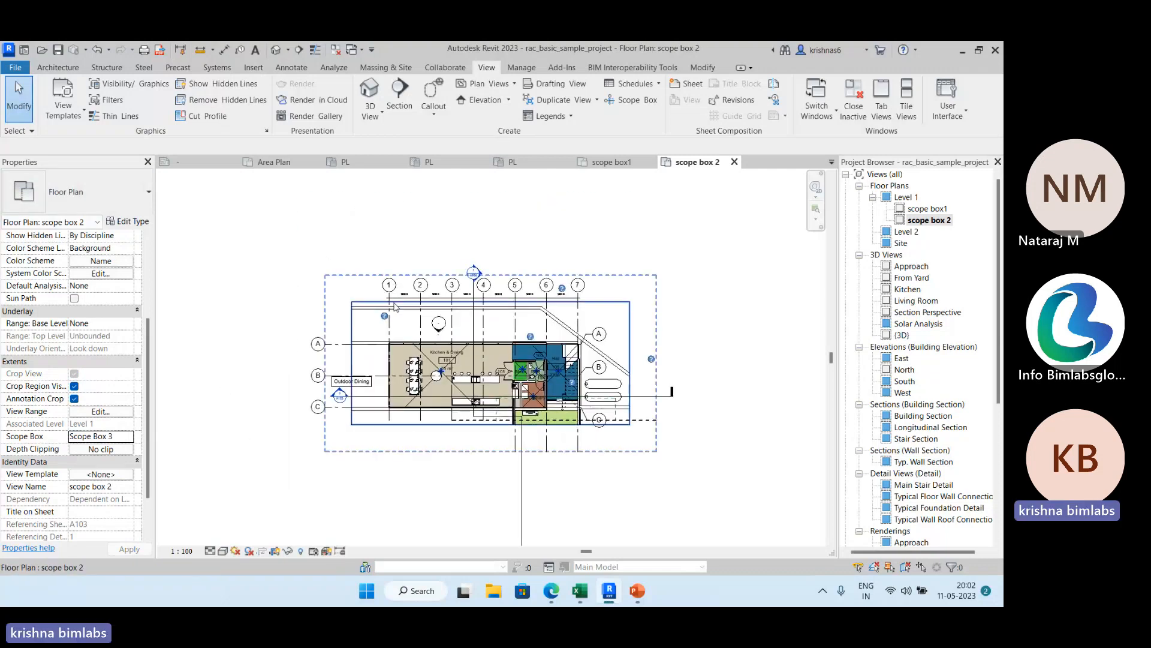
pyautogui.click(356, 308)
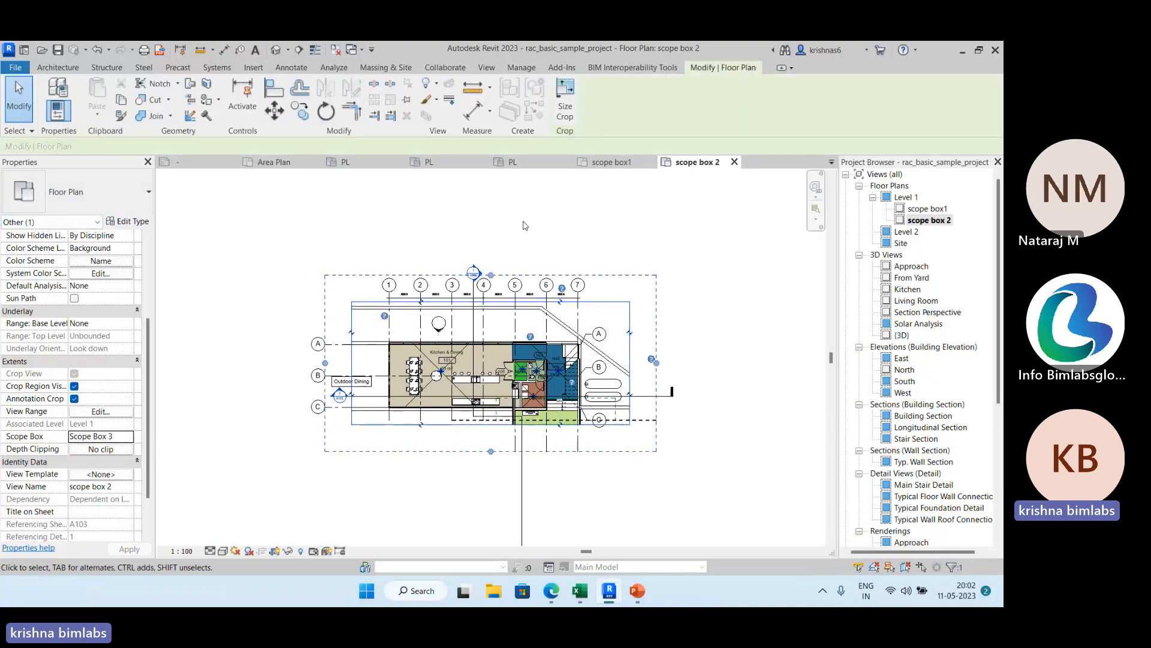
pyautogui.click(599, 270)
pyautogui.click(631, 325)
pyautogui.click(647, 274)
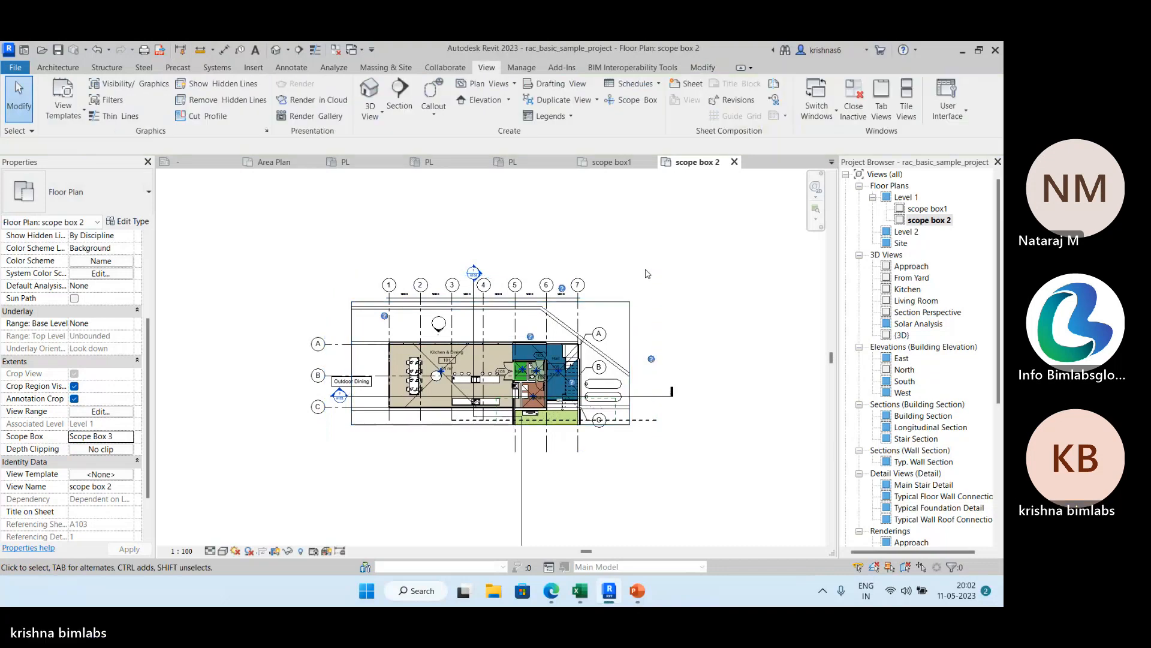
# Return to the Level 1 floor plan and review the visible views list of the scope box around the Living wing.
pyautogui.doubleClick(906, 198)
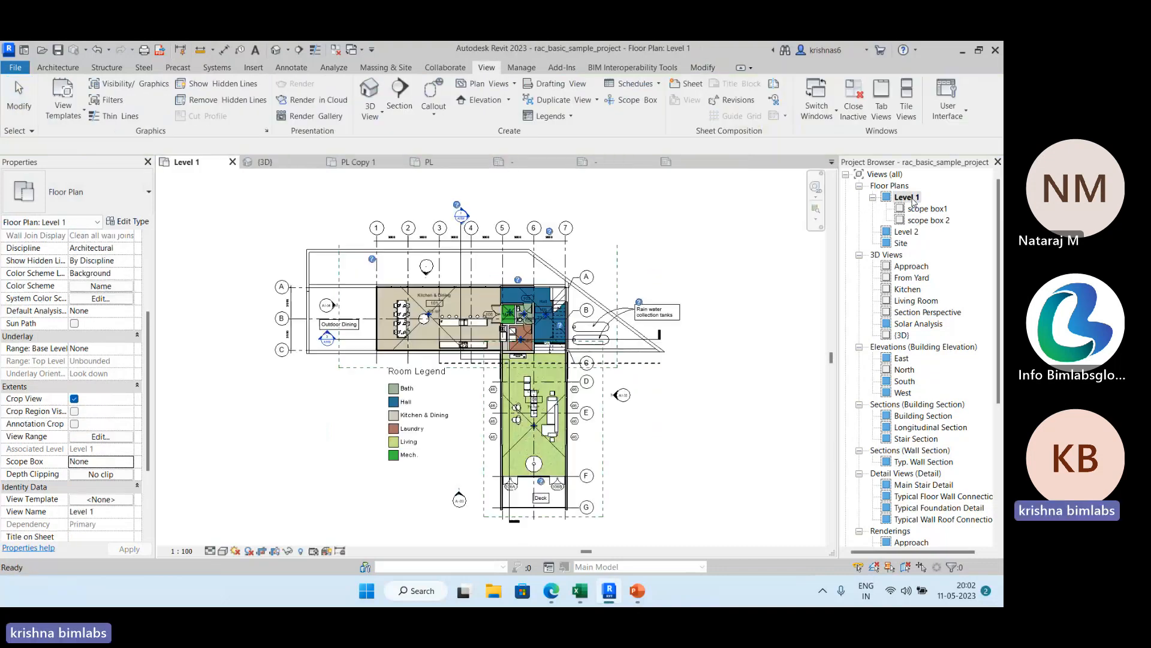
pyautogui.click(605, 430)
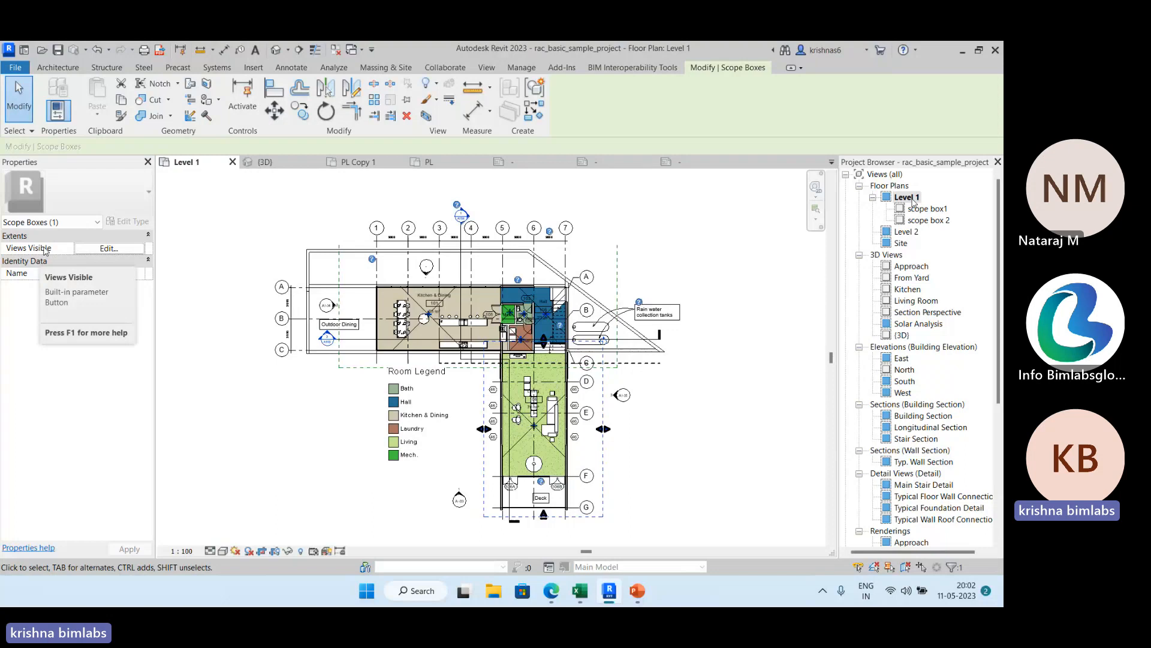
pyautogui.click(105, 249)
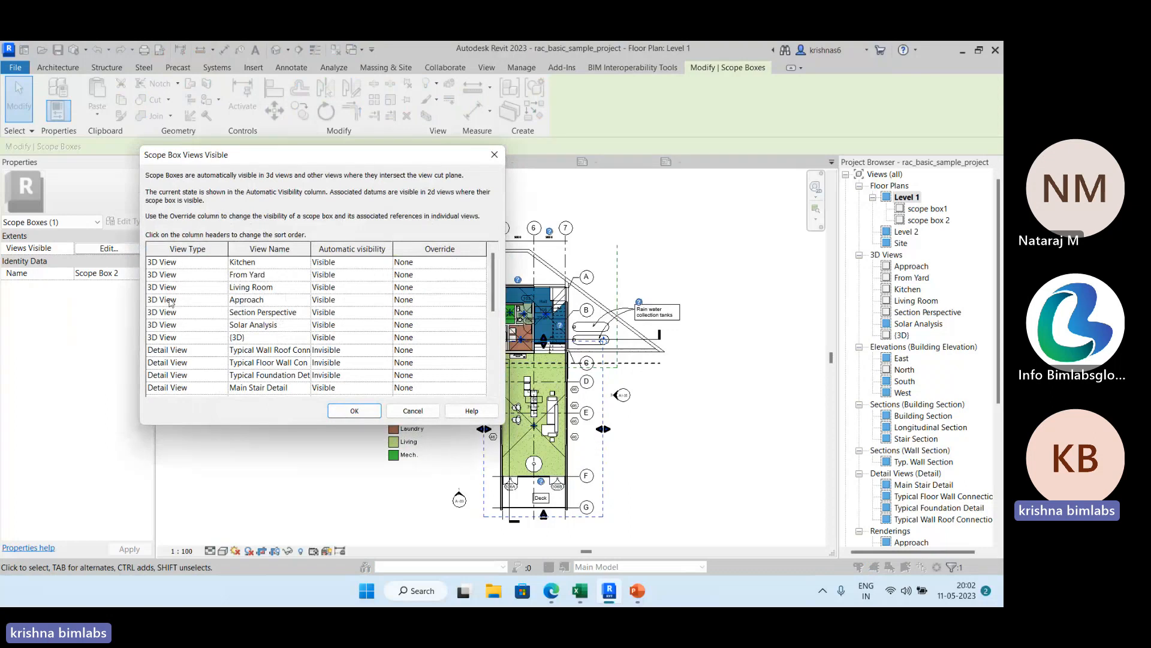
pyautogui.scroll(-1, 174, 312)
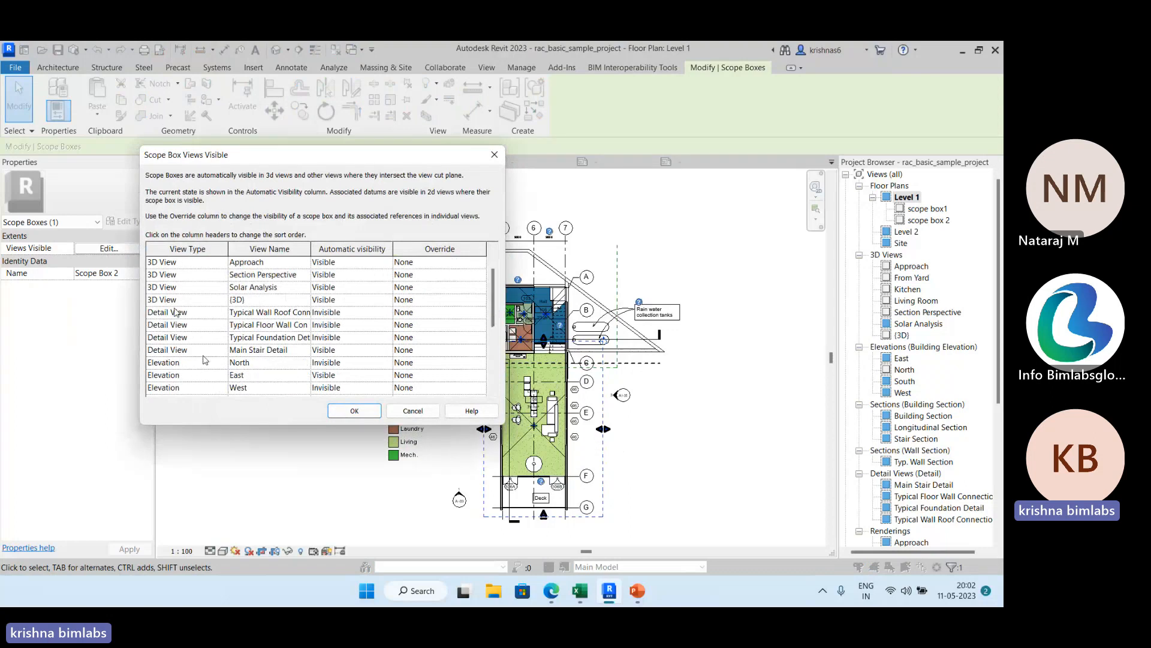
pyautogui.scroll(-2, 205, 359)
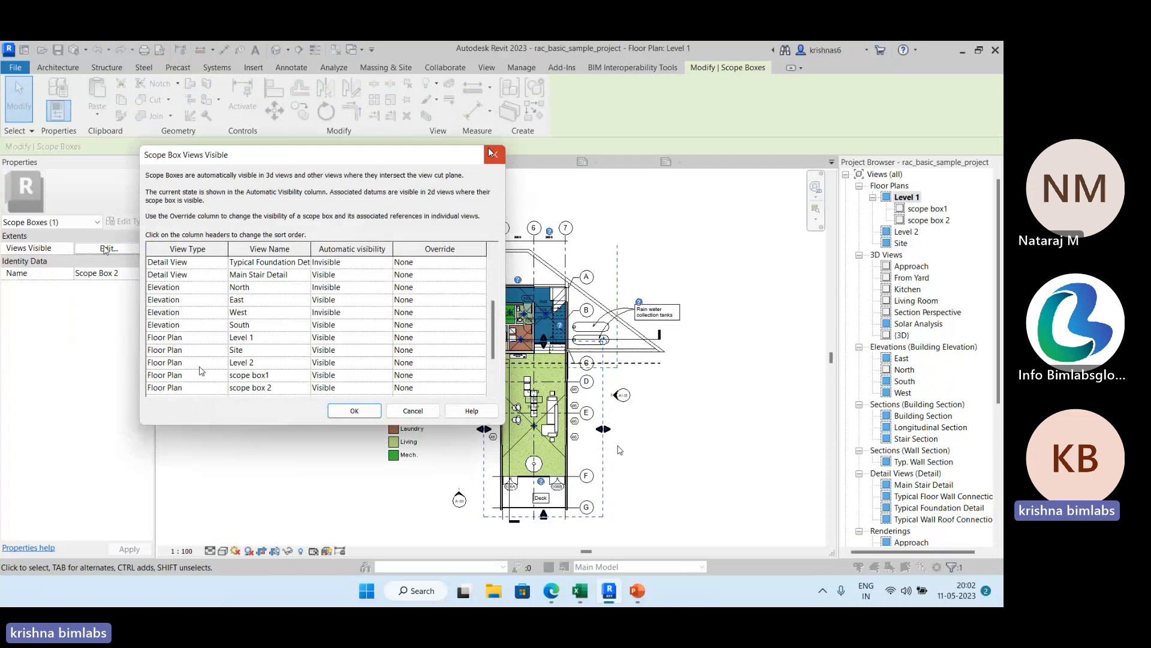
pyautogui.click(492, 154)
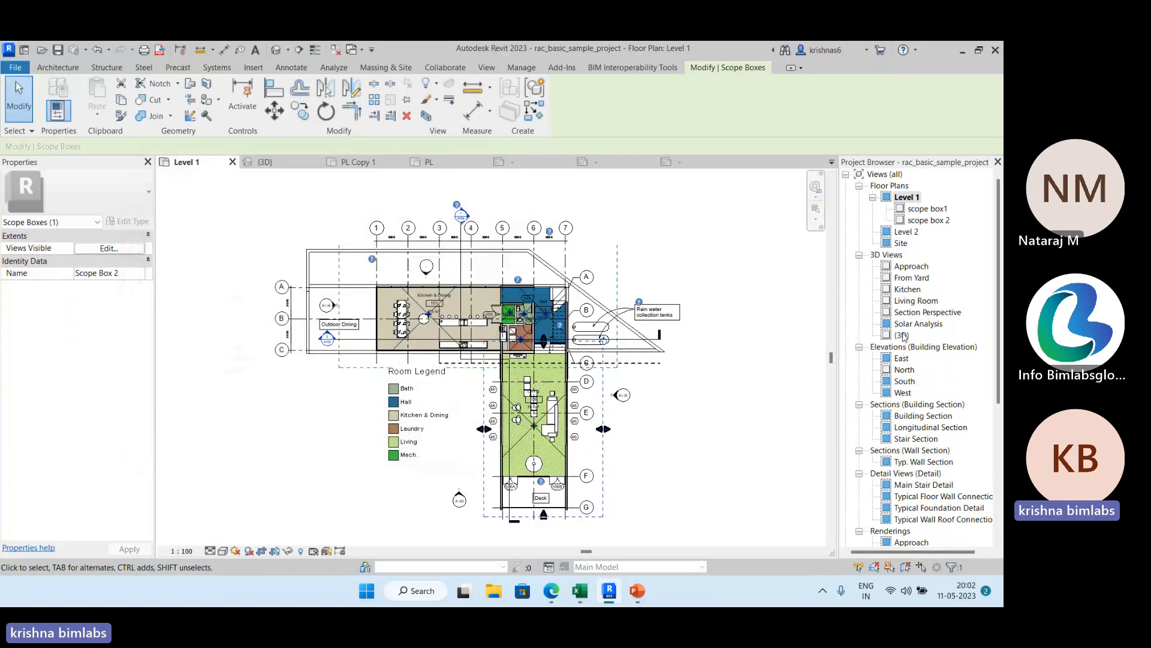
# Look at the scope boxes in the {3D} view, check the scope box1 view, and return to Level 1.
pyautogui.doubleClick(902, 335)
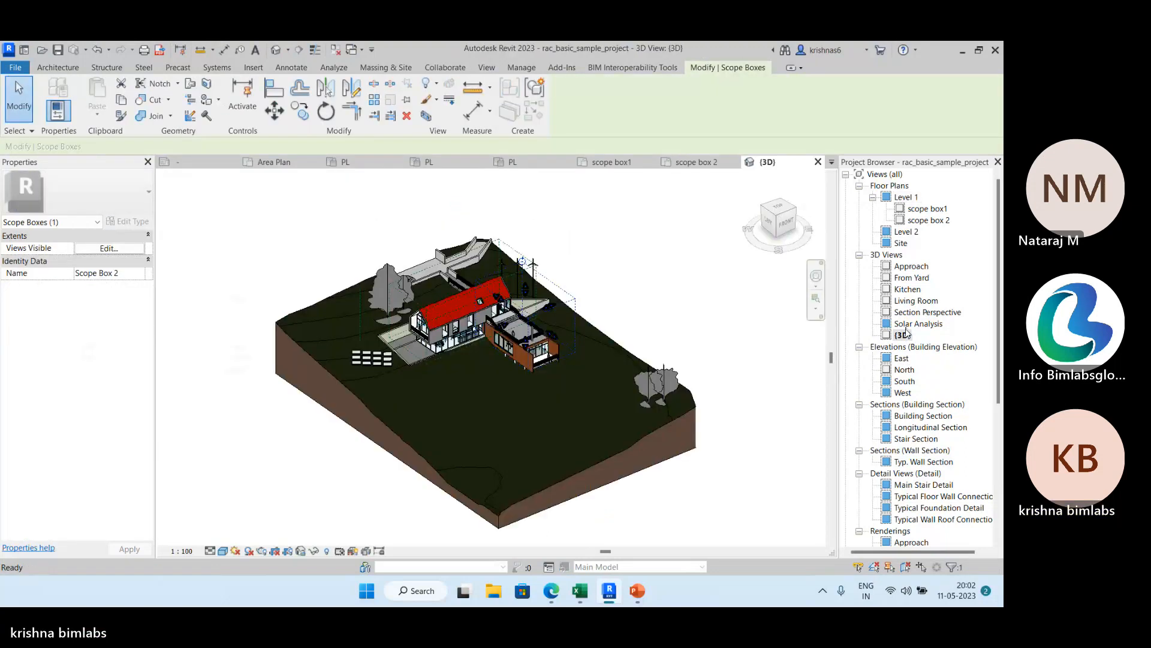
pyautogui.scroll(2, 591, 298)
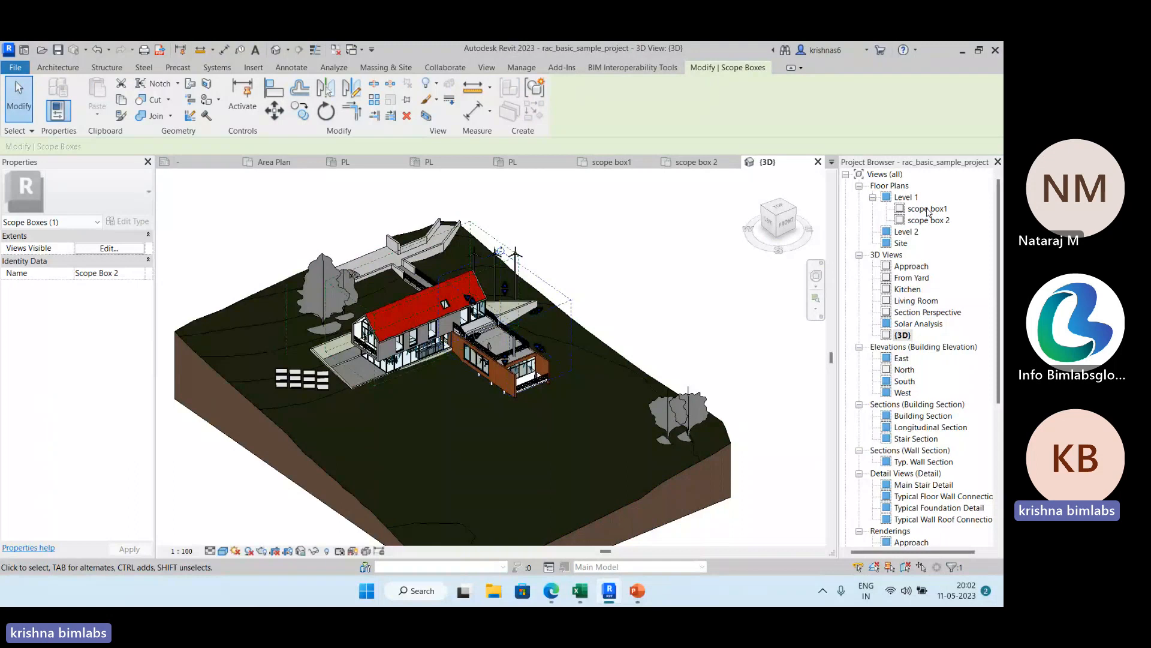
pyautogui.click(636, 167)
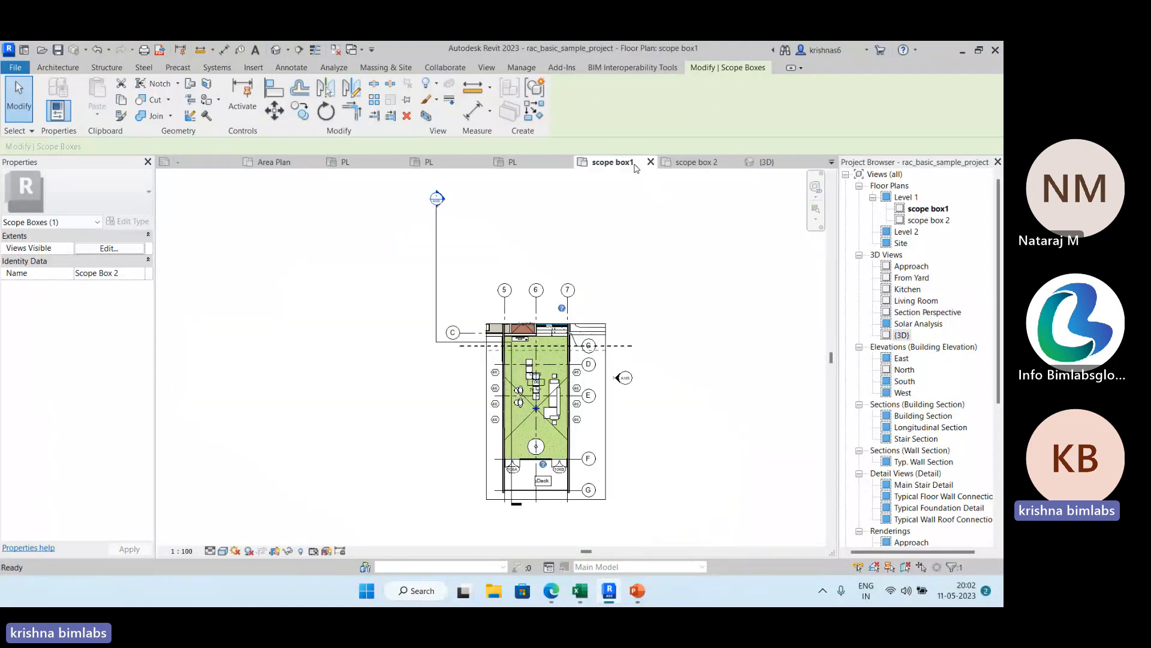
pyautogui.doubleClick(907, 197)
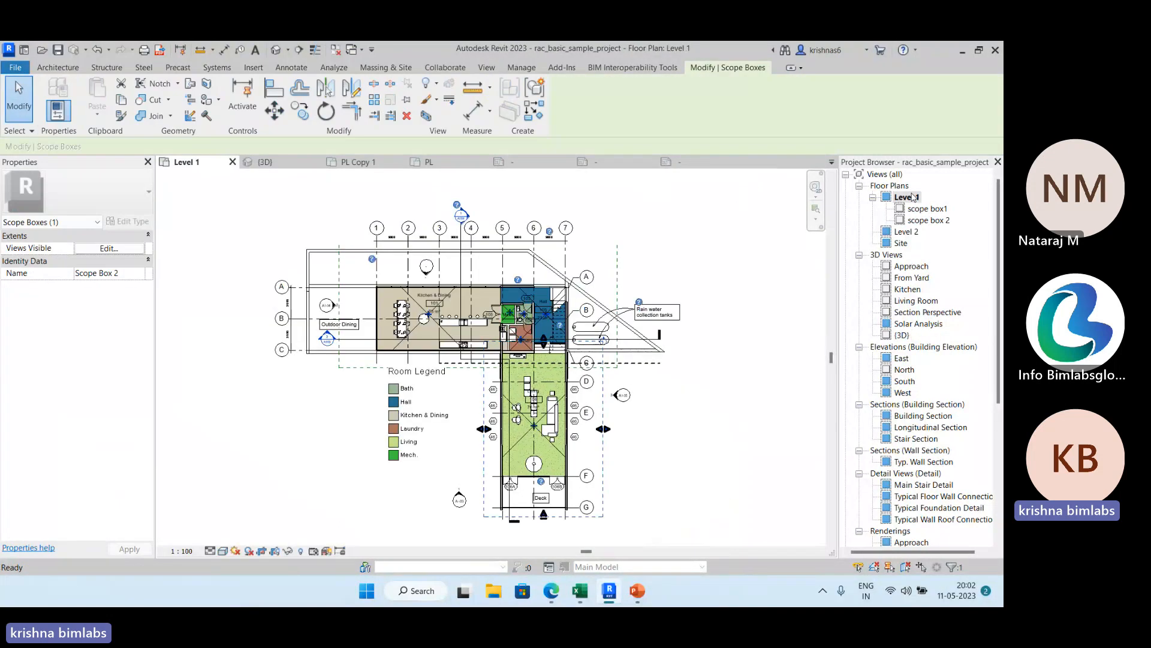
# Try to override the visibility of the Living wing's scope box in the {3D} view to Visible.
pyautogui.click(709, 437)
pyautogui.click(602, 464)
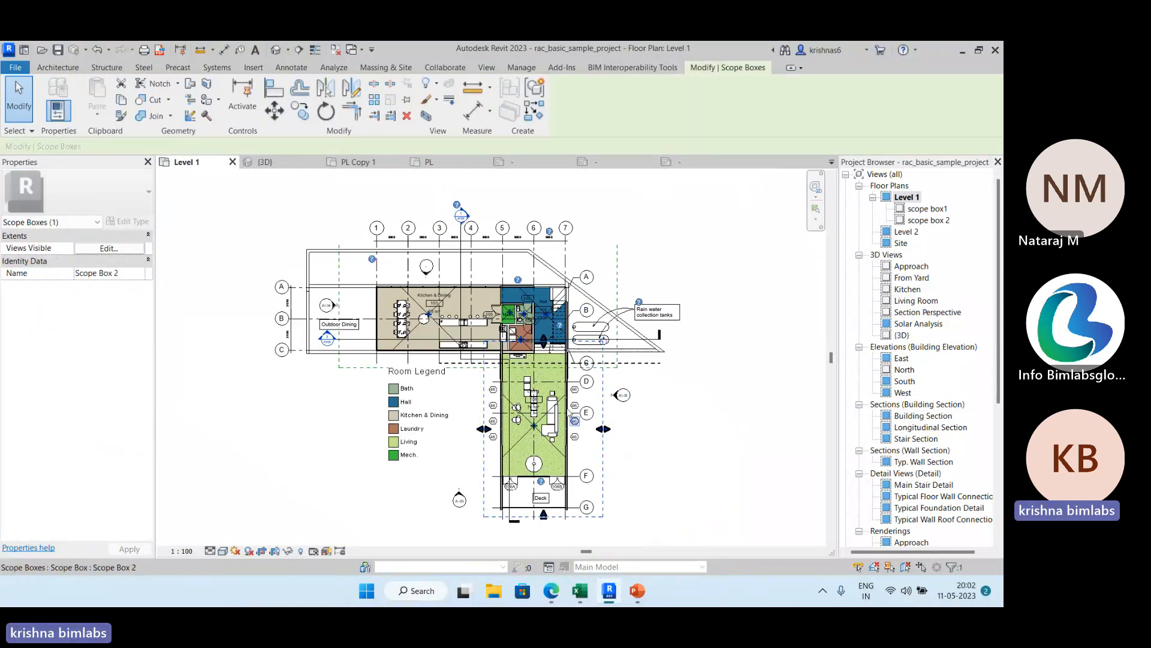
pyautogui.click(109, 250)
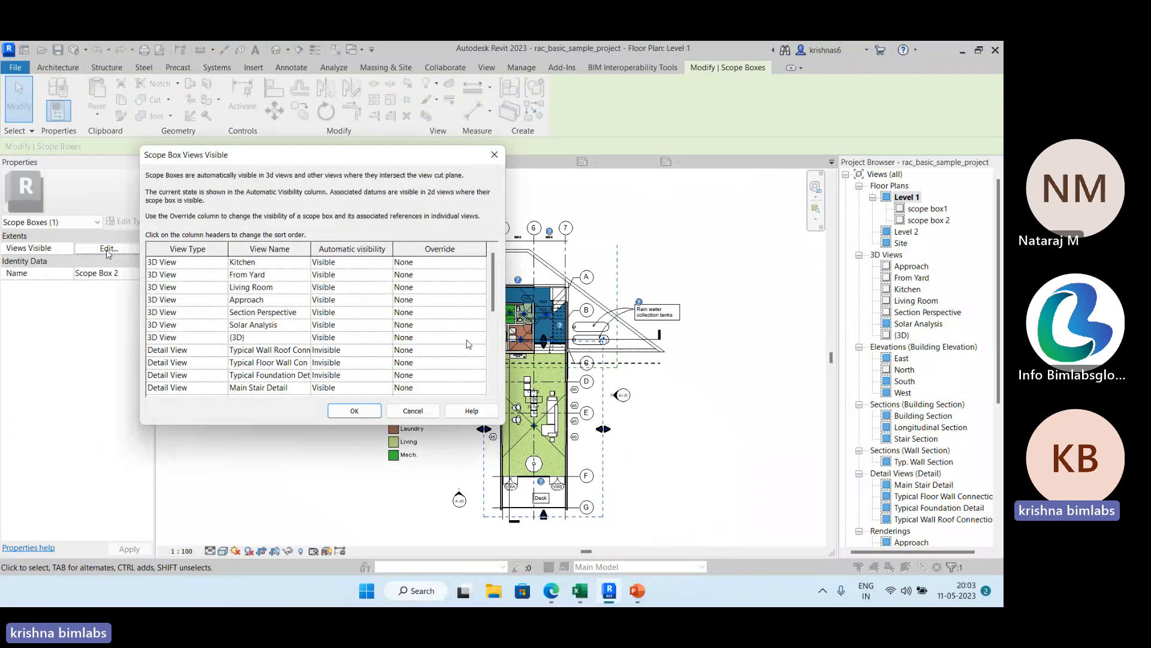
pyautogui.click(483, 339)
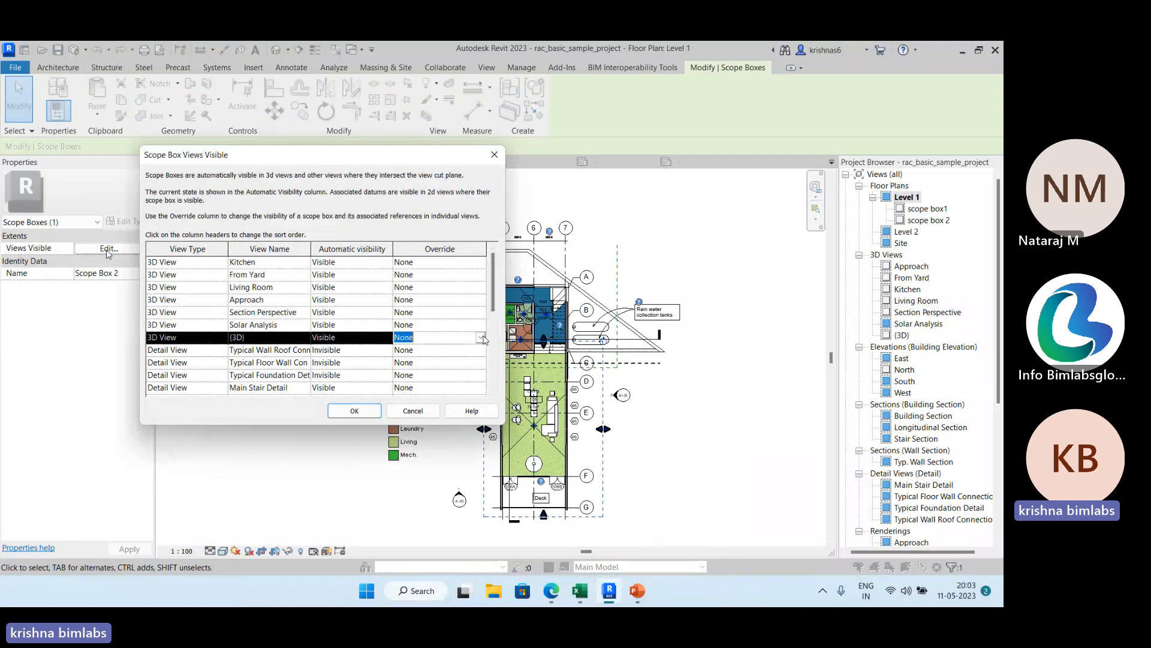
pyautogui.click(480, 339)
pyautogui.click(401, 377)
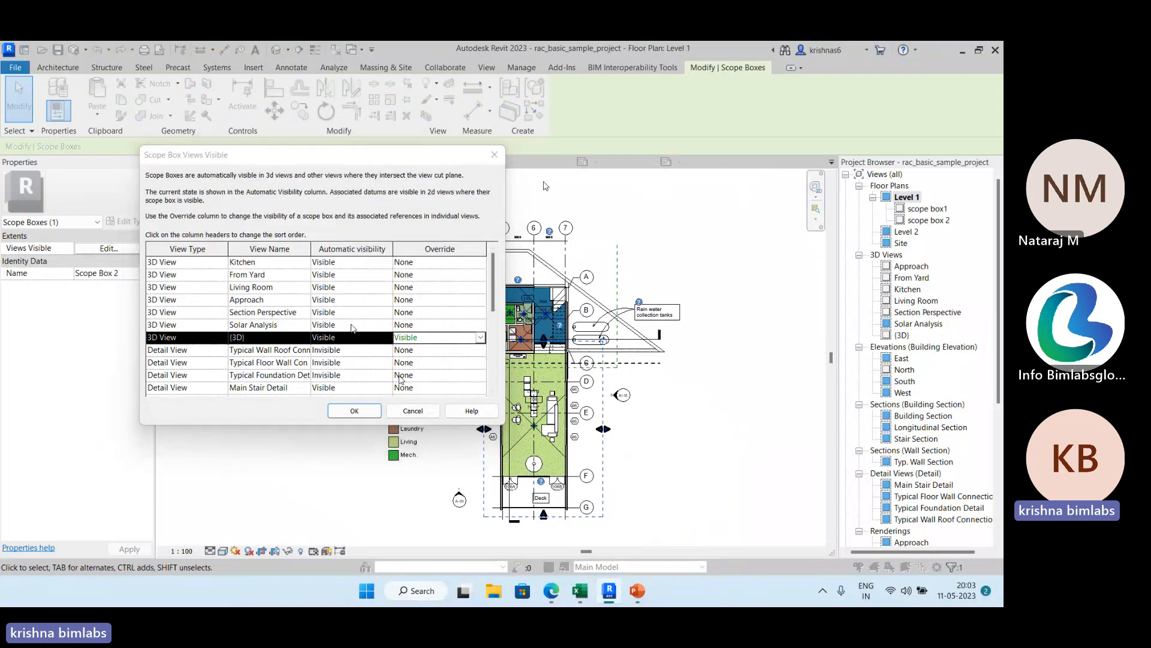
pyautogui.click(396, 412)
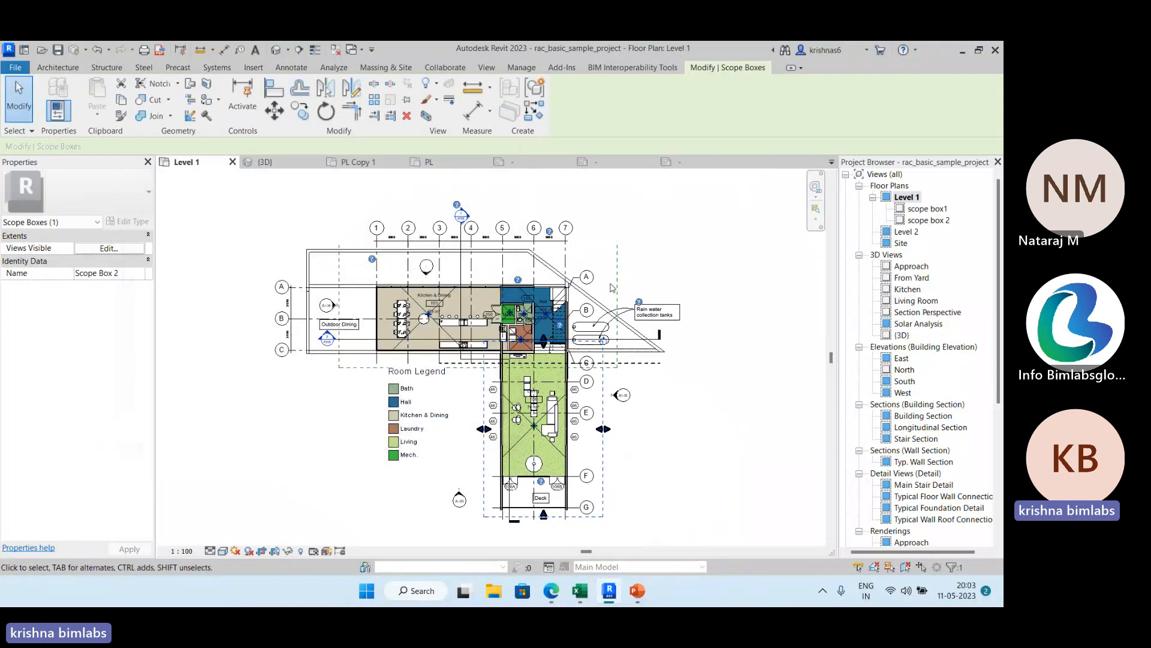
# Review the visible views list of the scope box around the Kitchen & Dining wing and clear the selection.
pyautogui.click(616, 290)
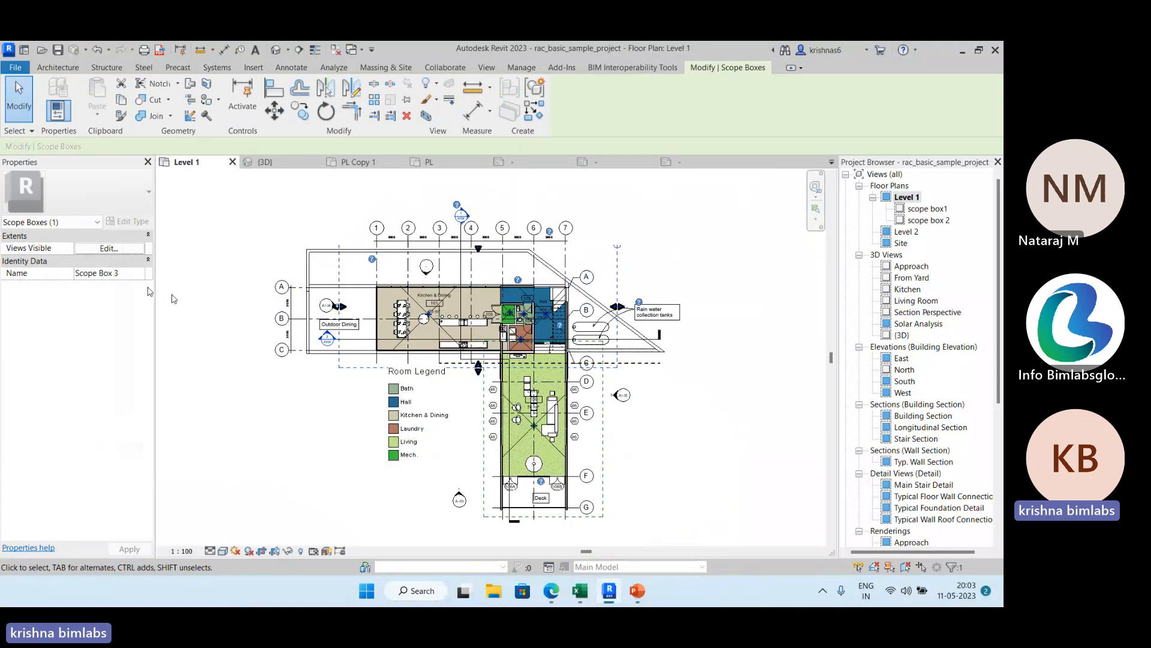
pyautogui.click(127, 249)
pyautogui.scroll(-5, 414, 335)
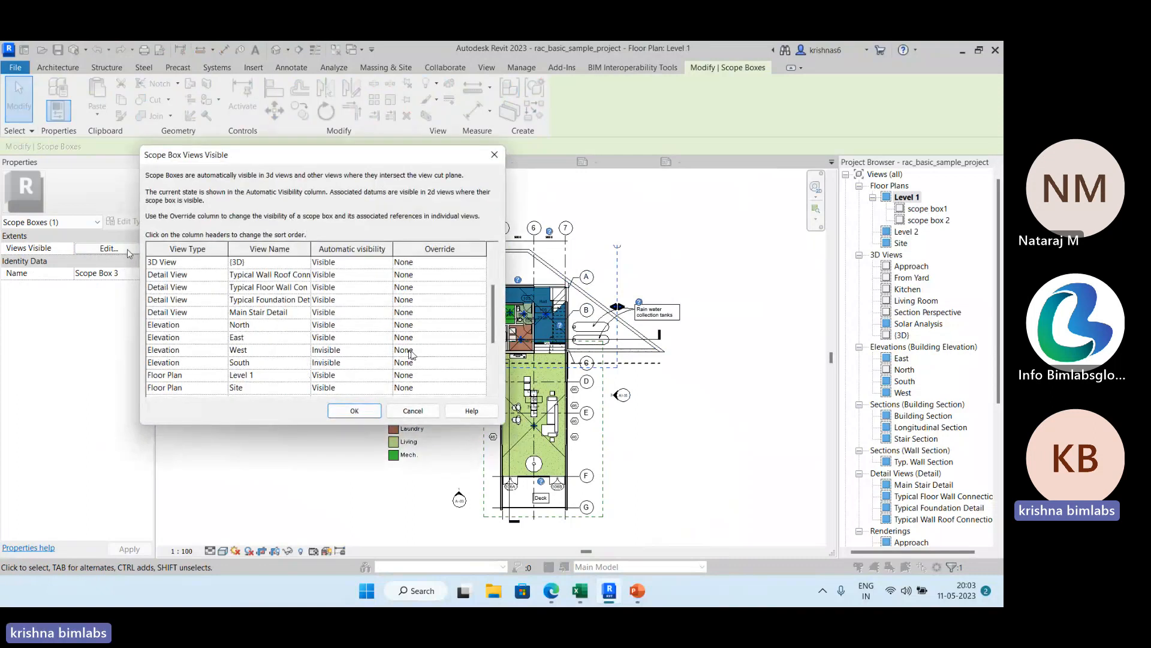
pyautogui.click(494, 155)
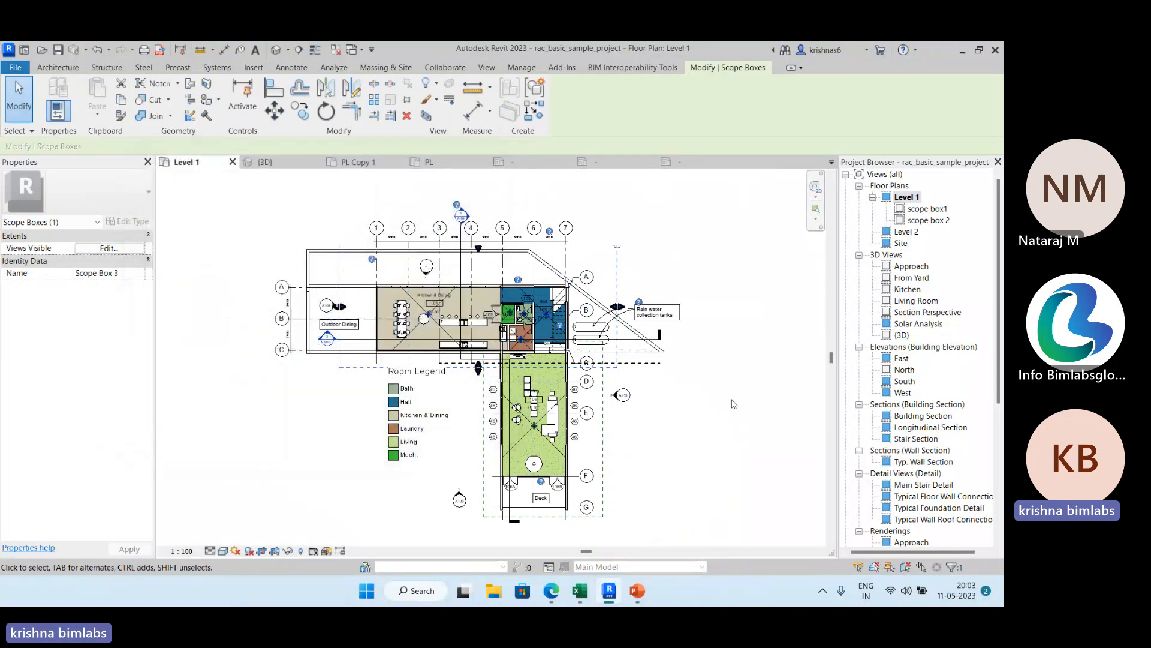
pyautogui.click(721, 391)
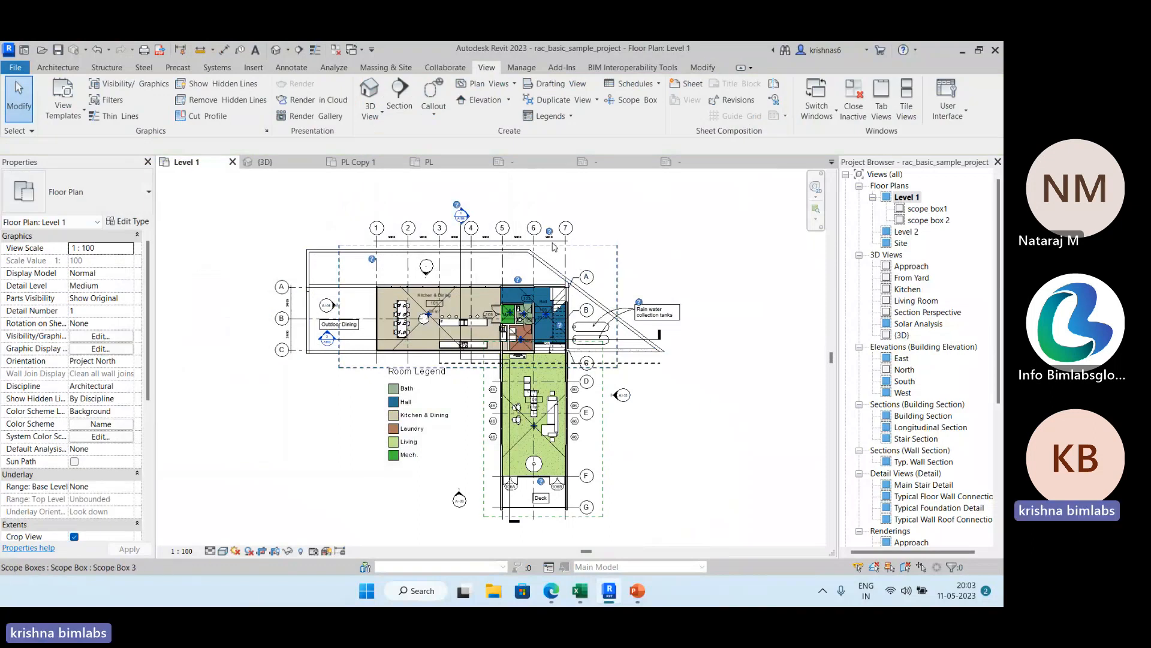
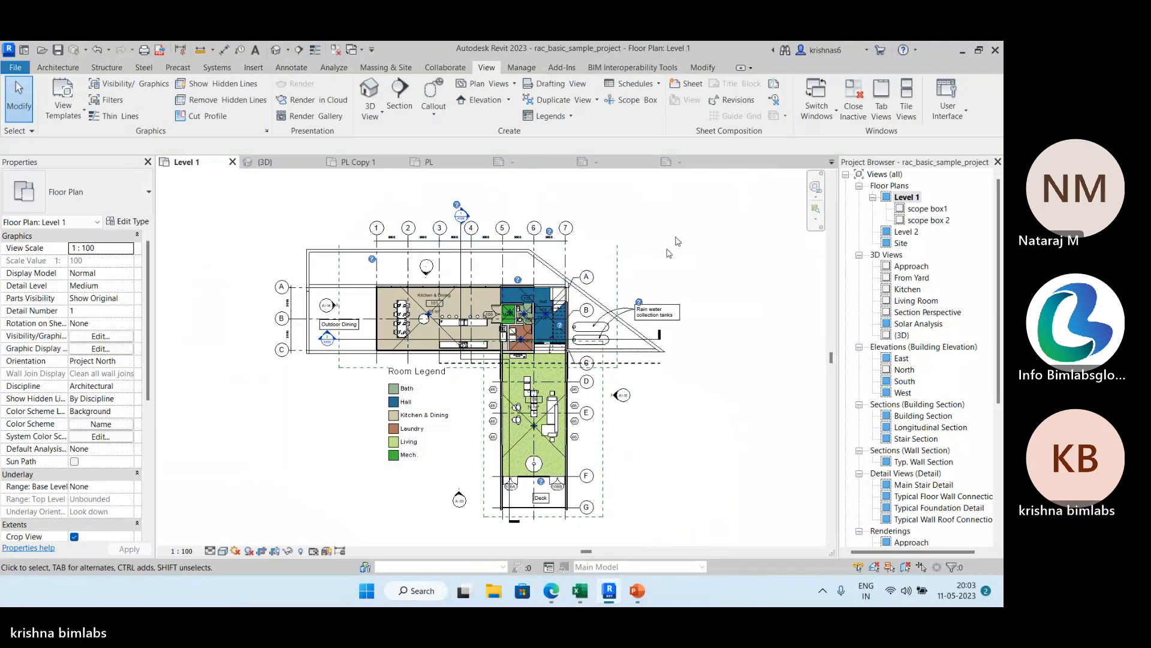
# Open the scope box1 dependent view and assign grid 7 to Scope Box 2.
pyautogui.moveTo(681, 240); pyautogui.dragTo(683, 280, button='middle')
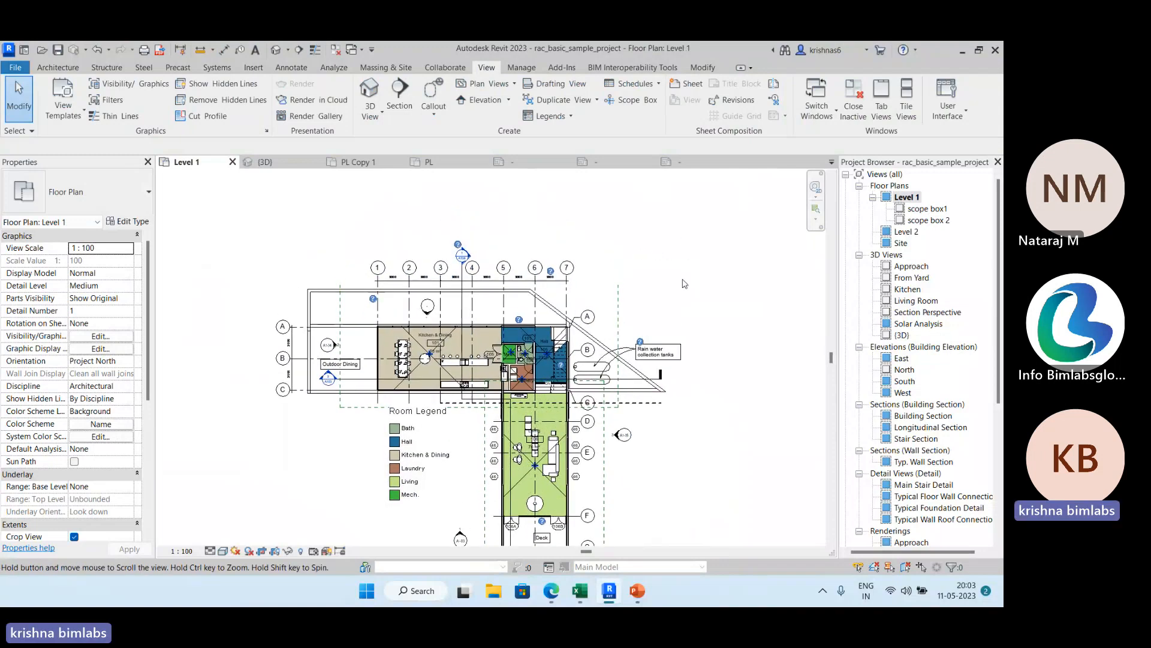
pyautogui.doubleClick(927, 208)
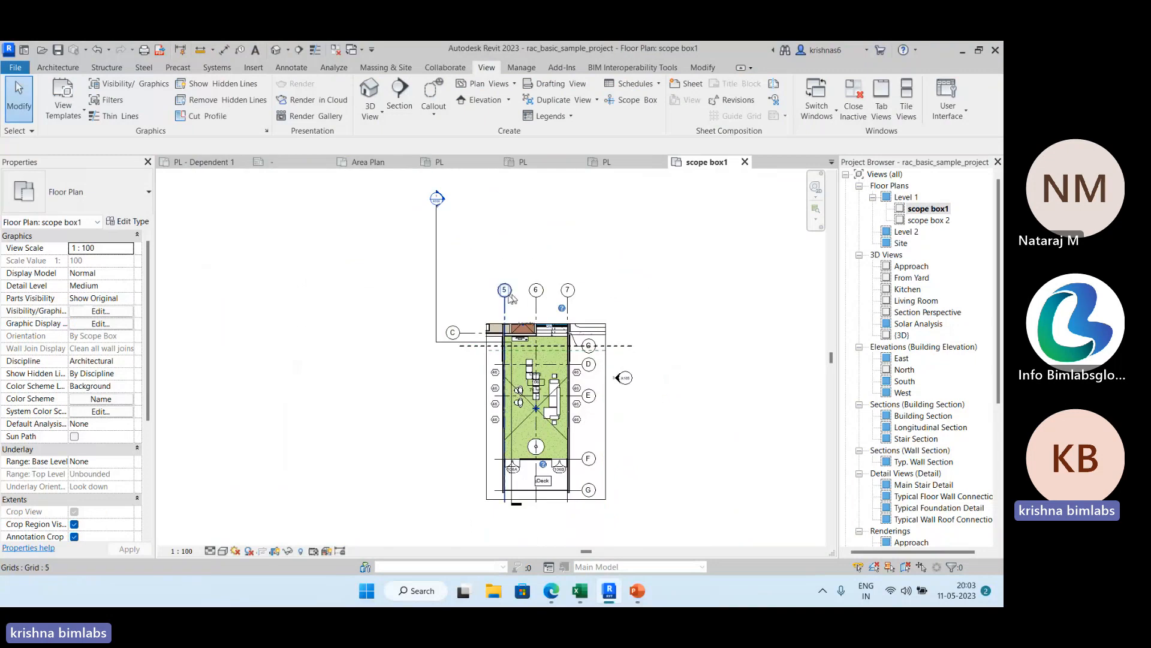
pyautogui.click(575, 291)
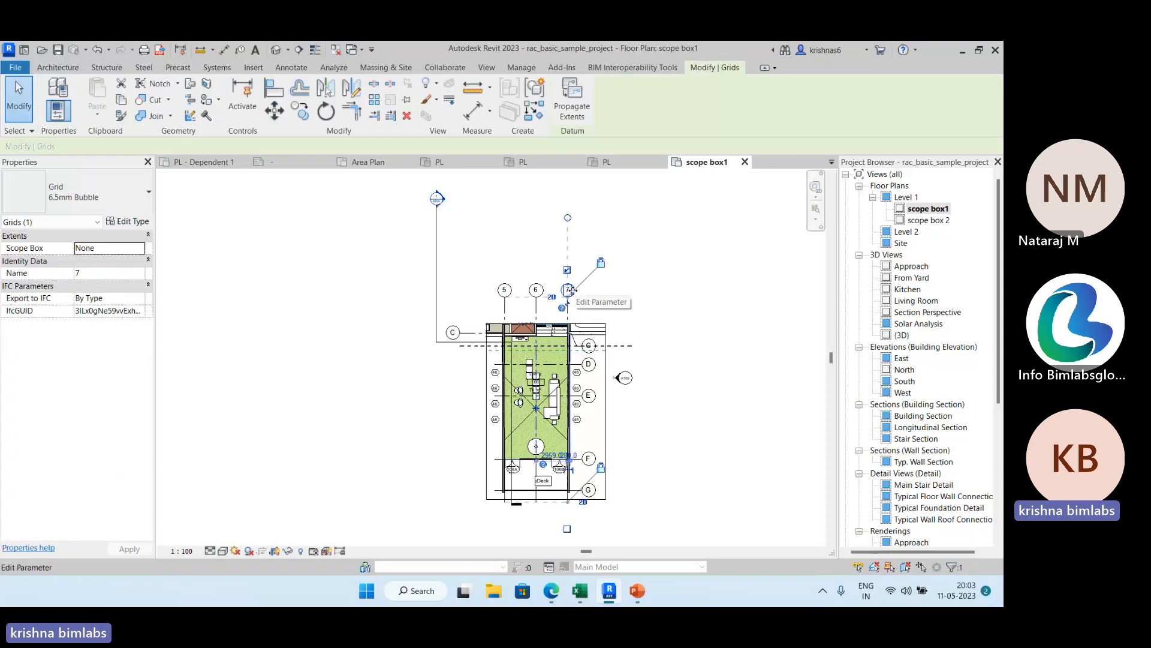
pyautogui.click(141, 252)
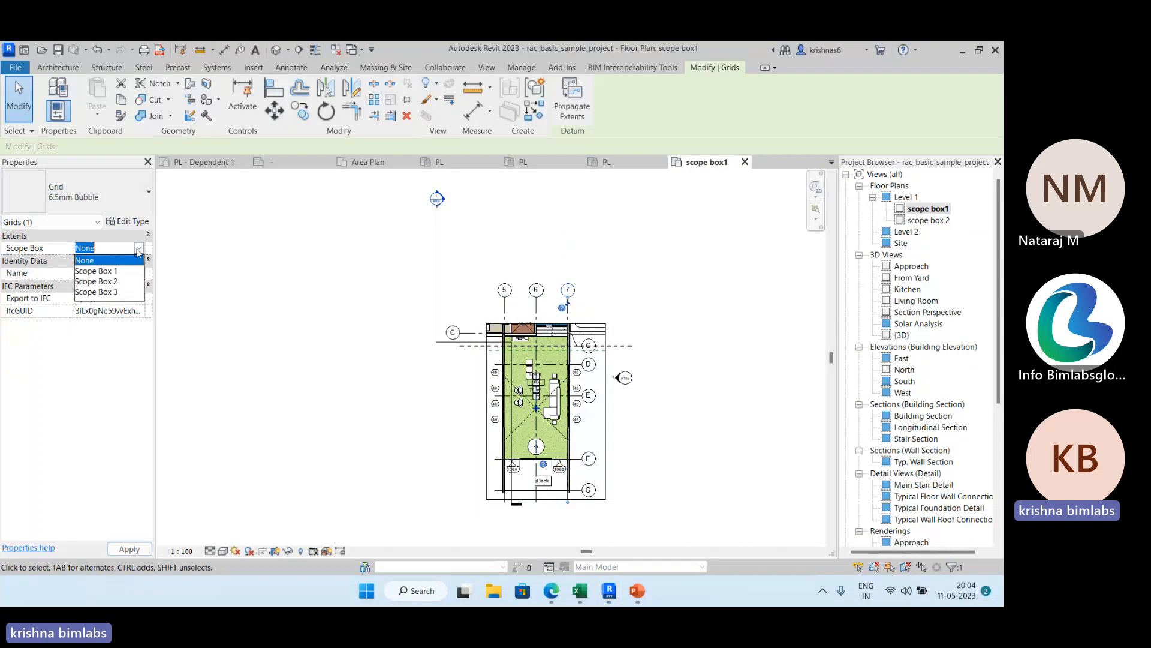
pyautogui.click(118, 284)
pyautogui.click(227, 277)
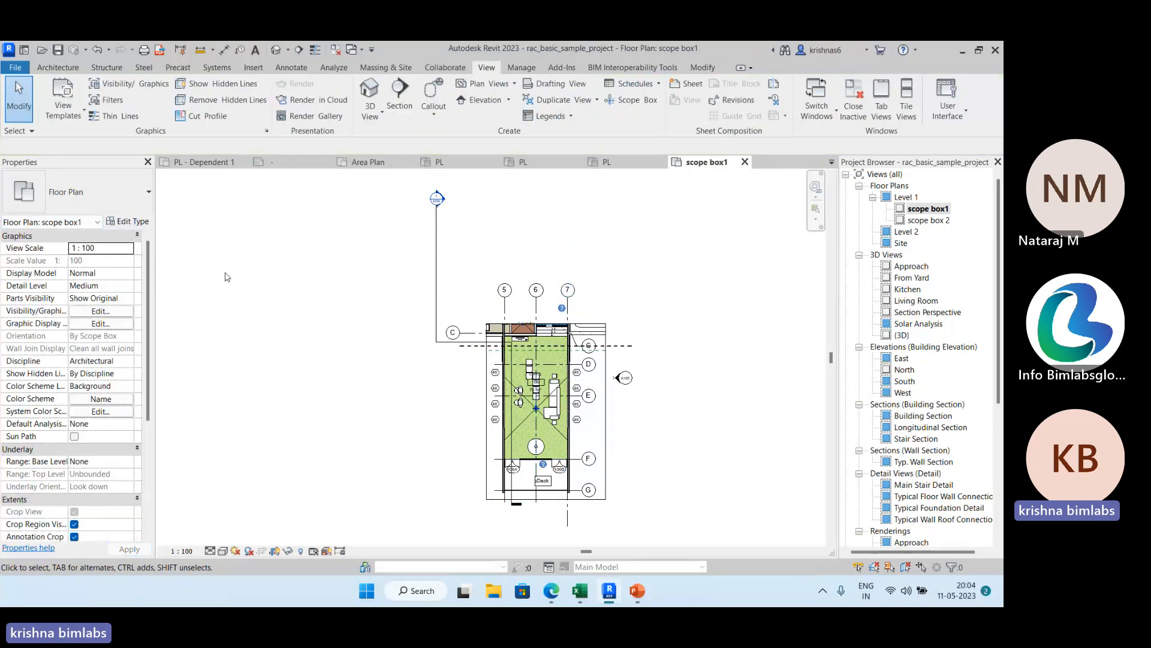
# Assign grid 6 to Scope Box 2 and extend the aligned bubbles of grids 6 and 7 further above the Living wing.
pyautogui.click(536, 298)
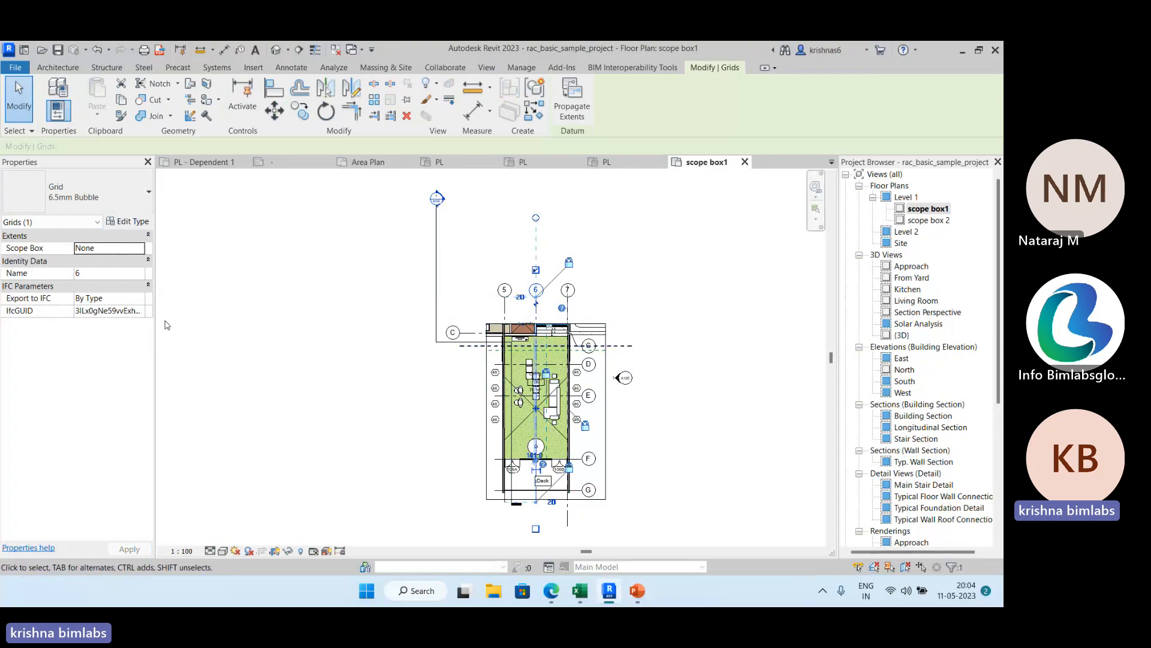
pyautogui.click(142, 247)
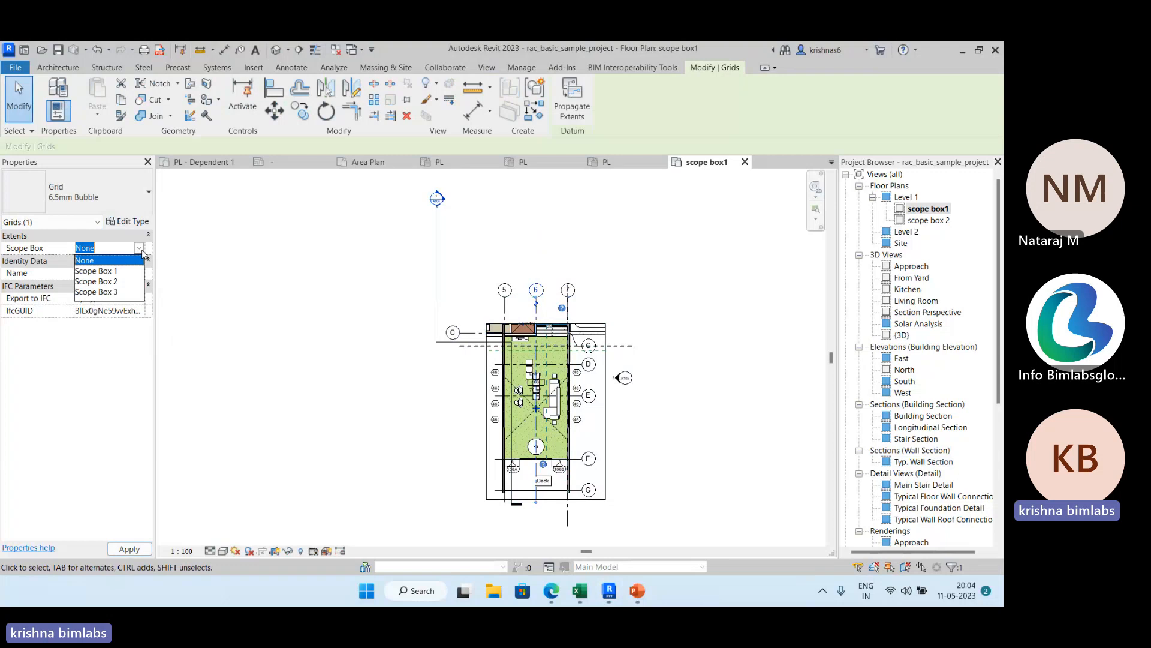
pyautogui.click(113, 272)
pyautogui.click(243, 308)
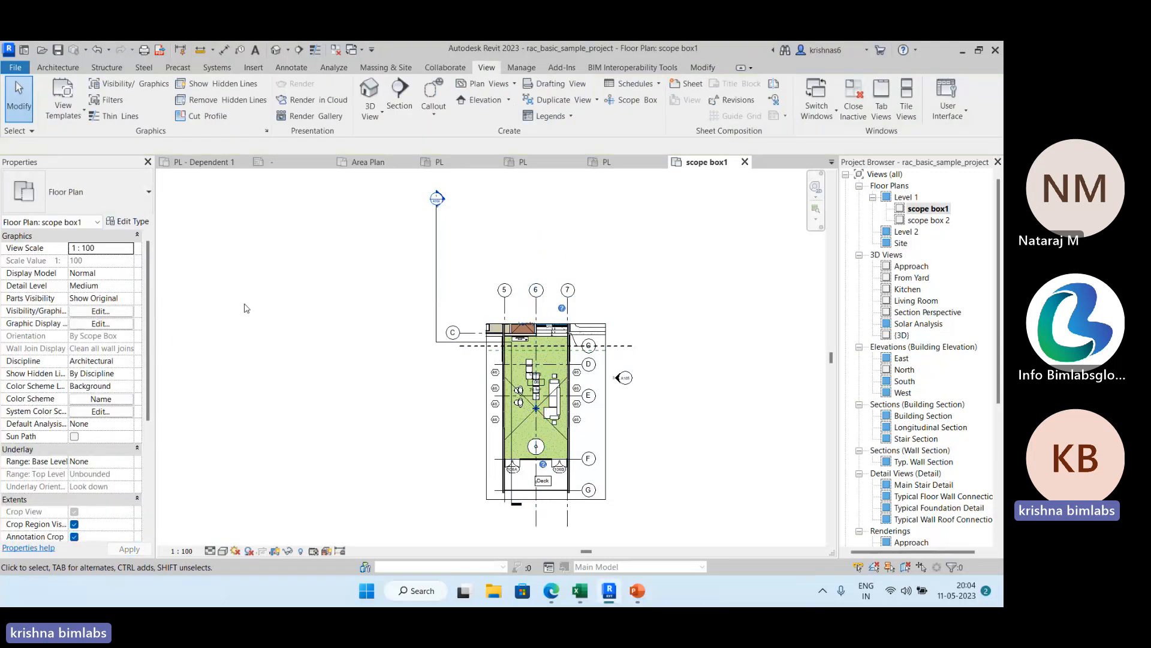
pyautogui.click(543, 296)
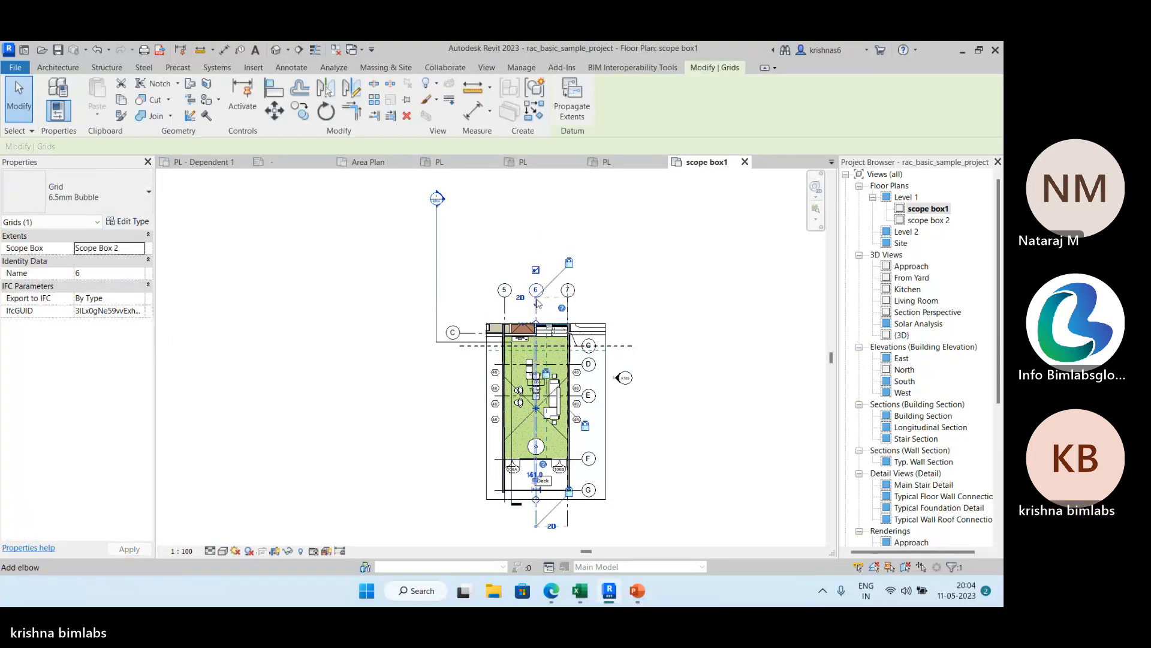
pyautogui.moveTo(539, 298); pyautogui.dragTo(542, 274)
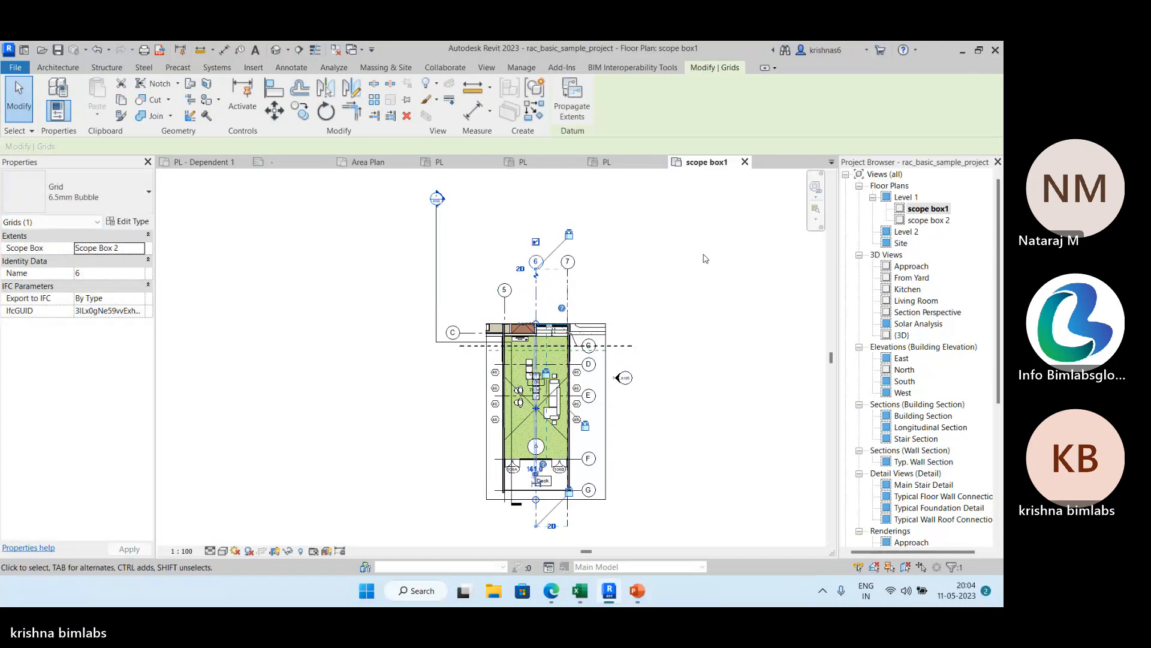
# In the Level 1 plan, check the scope box setting of grids 5 and 4 and extend the east-side lettered grid bubbles away from the Living wing.
pyautogui.doubleClick(905, 197)
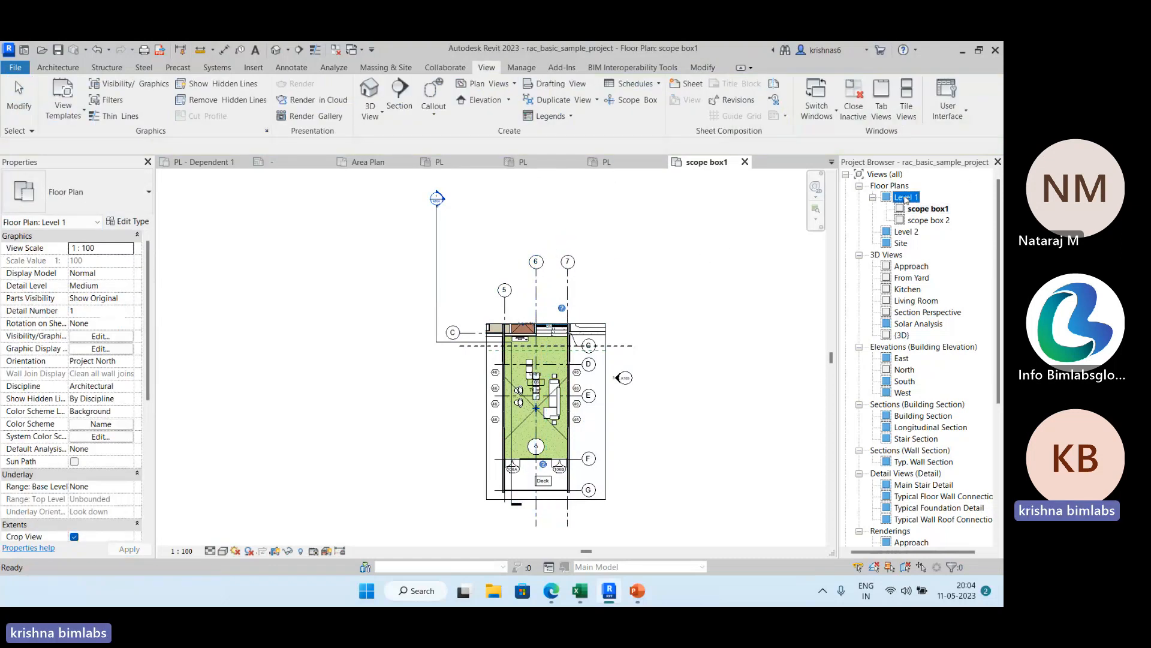
pyautogui.click(501, 274)
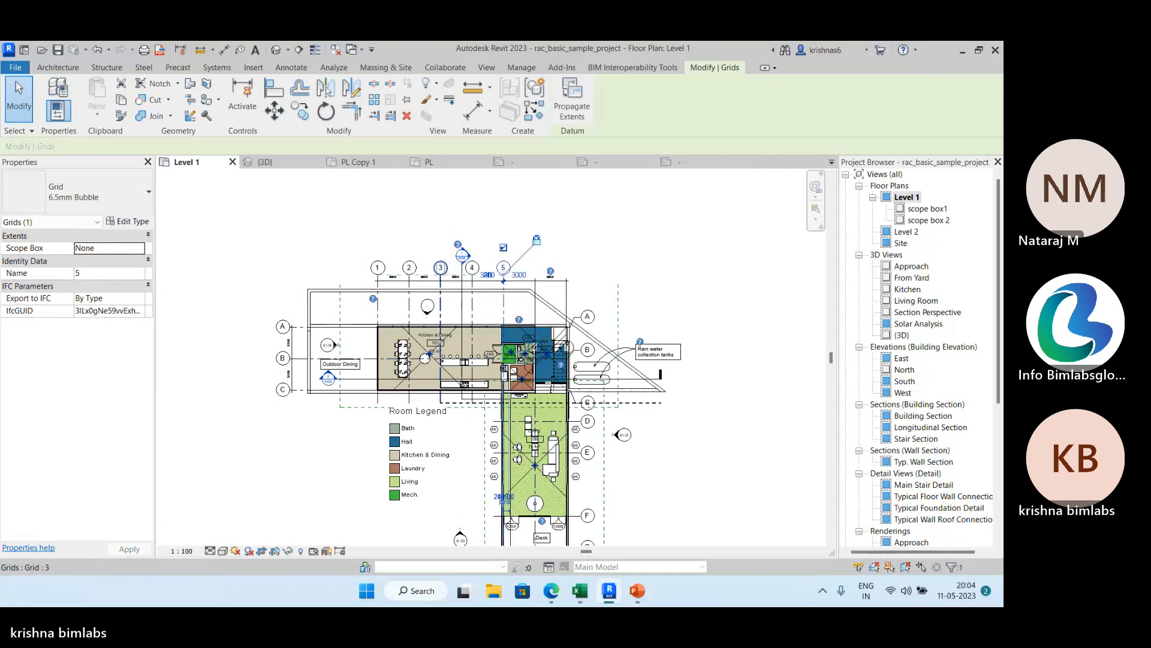
pyautogui.click(472, 269)
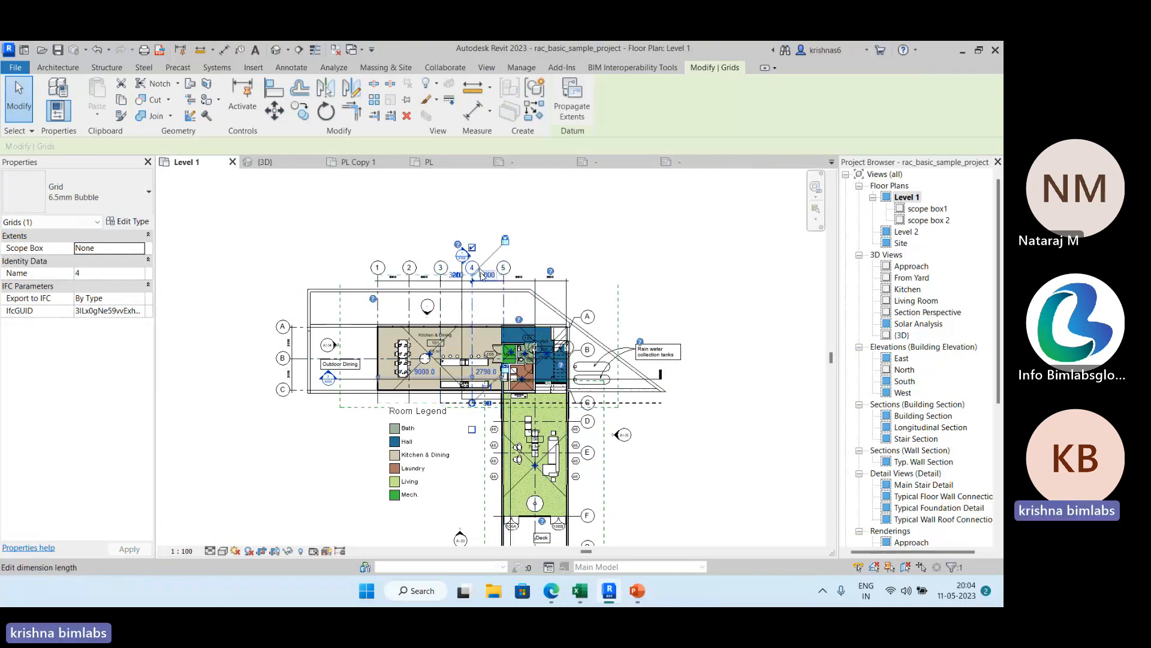
pyautogui.moveTo(652, 435); pyautogui.dragTo(617, 372, button='middle')
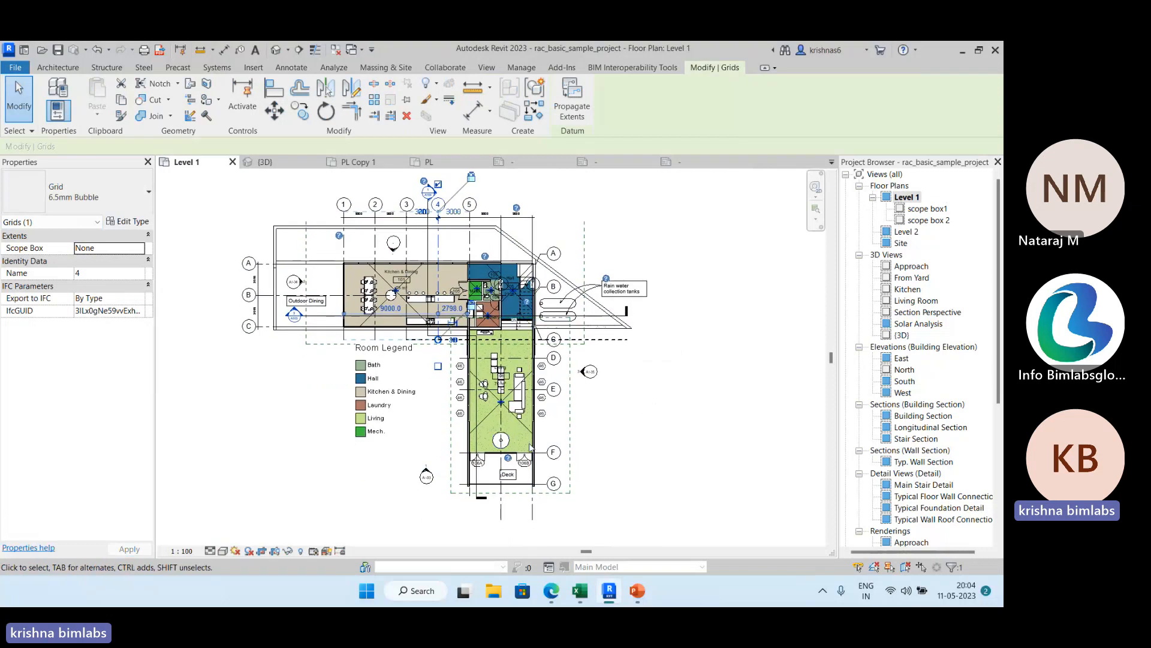
pyautogui.click(530, 451)
pyautogui.moveTo(545, 452); pyautogui.dragTo(645, 429)
pyautogui.click(513, 427)
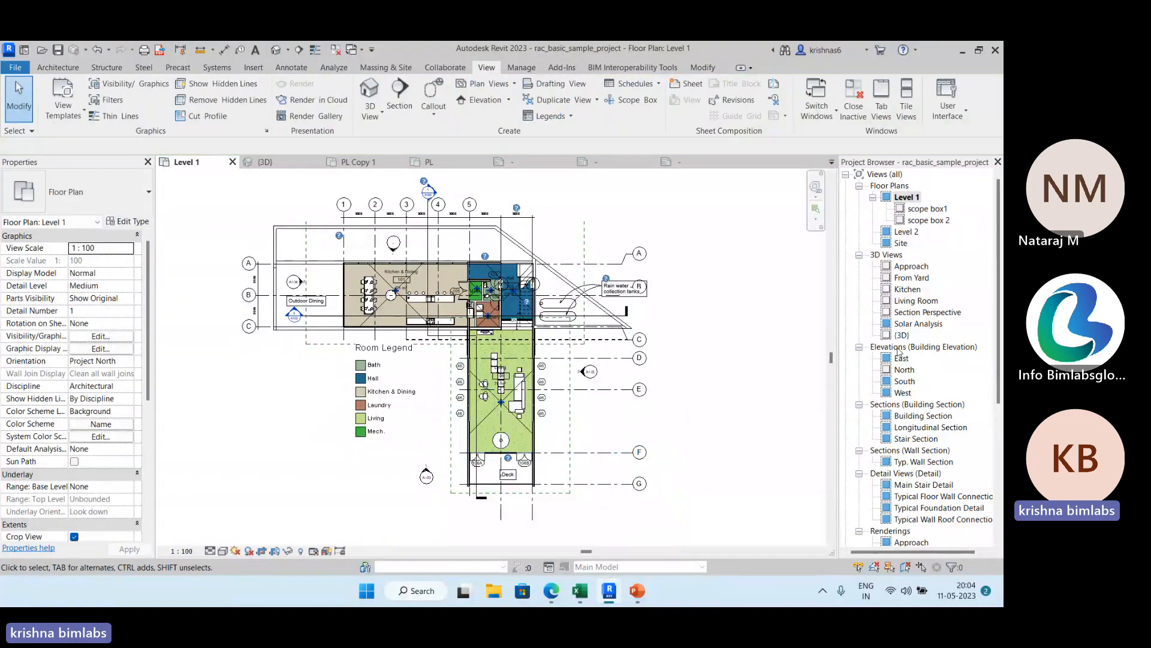
# Compare the grids in the {3D}, Level 2, South and North views and check the scope box setting of grid 1 in North.
pyautogui.doubleClick(899, 335)
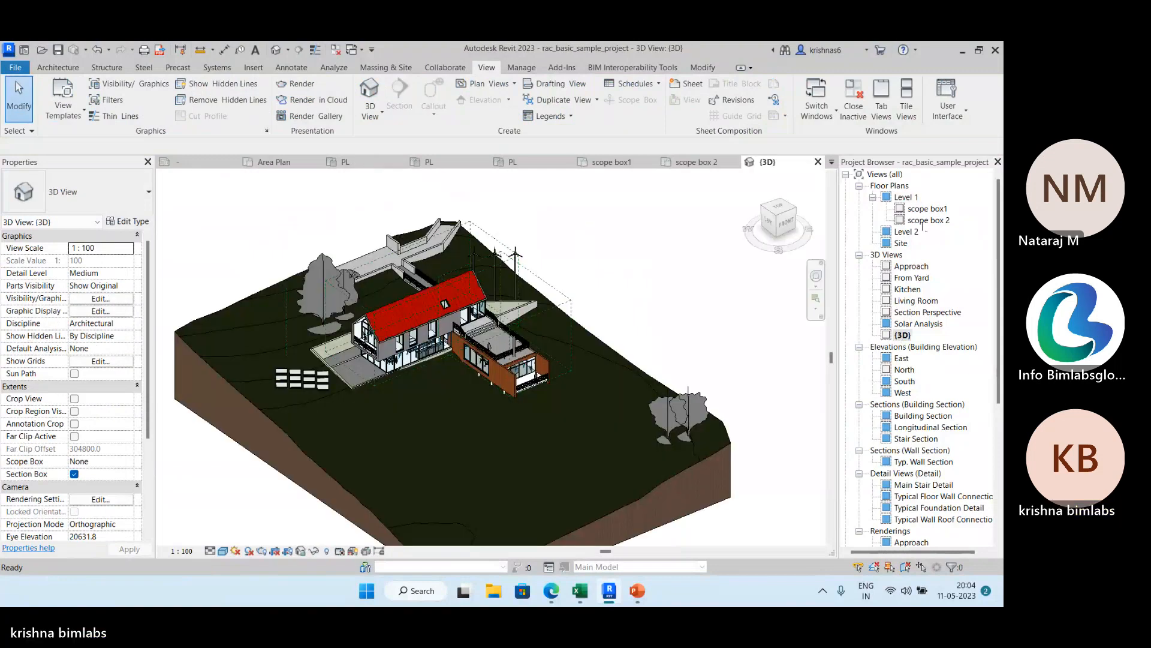
pyautogui.doubleClick(908, 233)
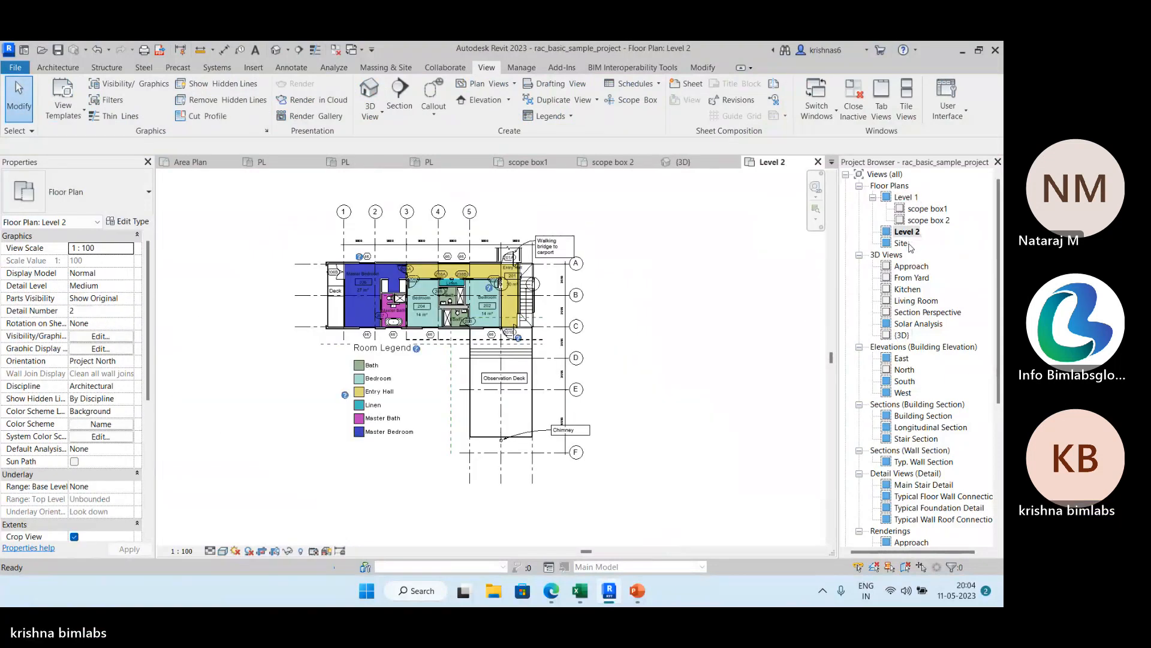
pyautogui.doubleClick(906, 381)
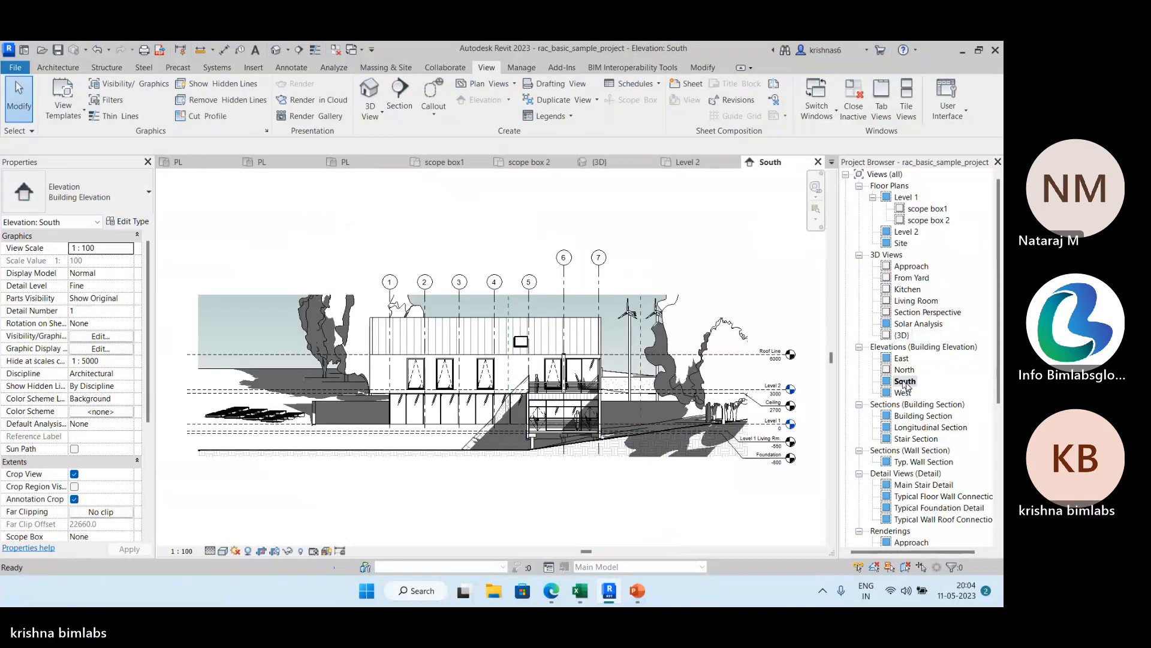
pyautogui.doubleClick(906, 370)
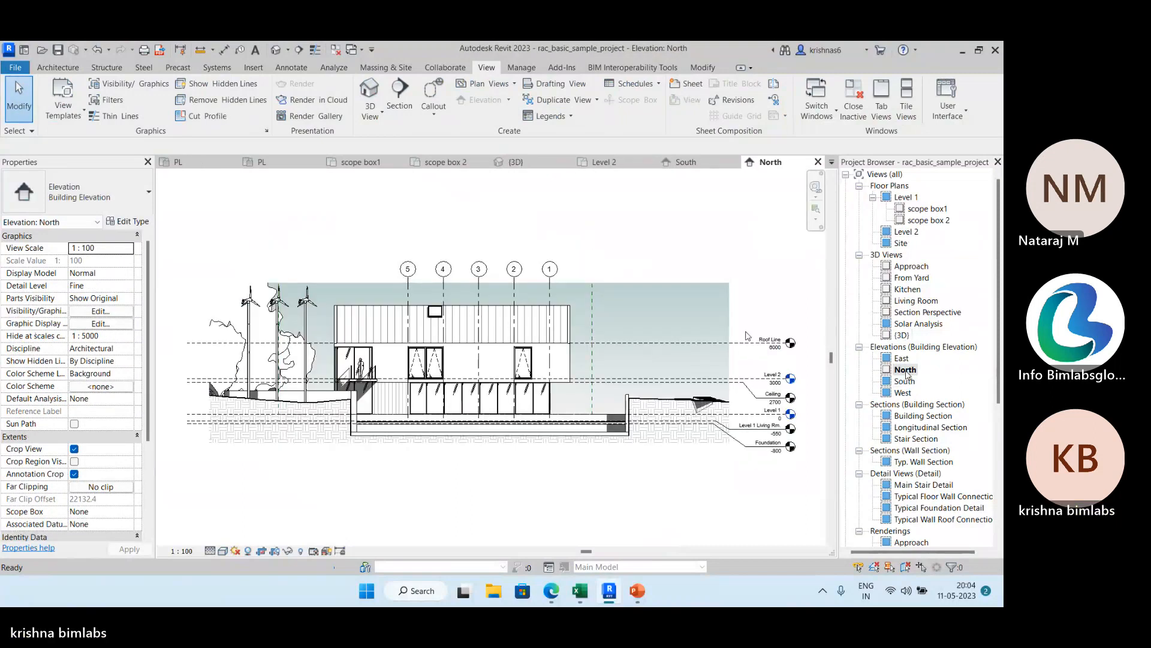
pyautogui.click(707, 166)
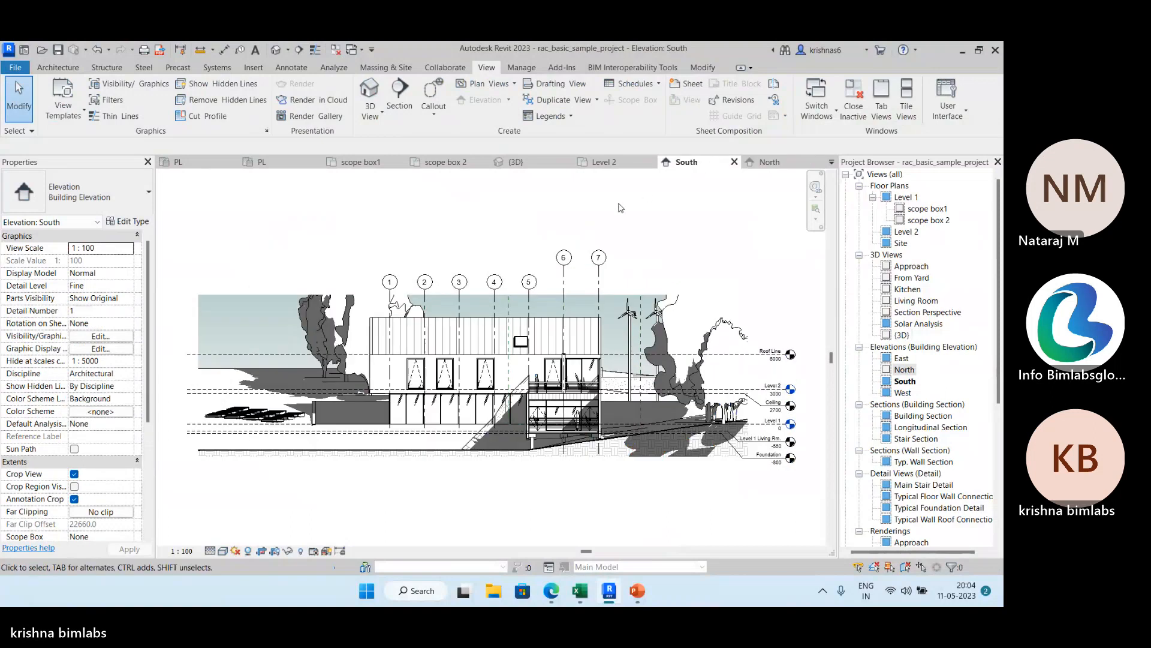
pyautogui.click(769, 163)
pyautogui.click(552, 283)
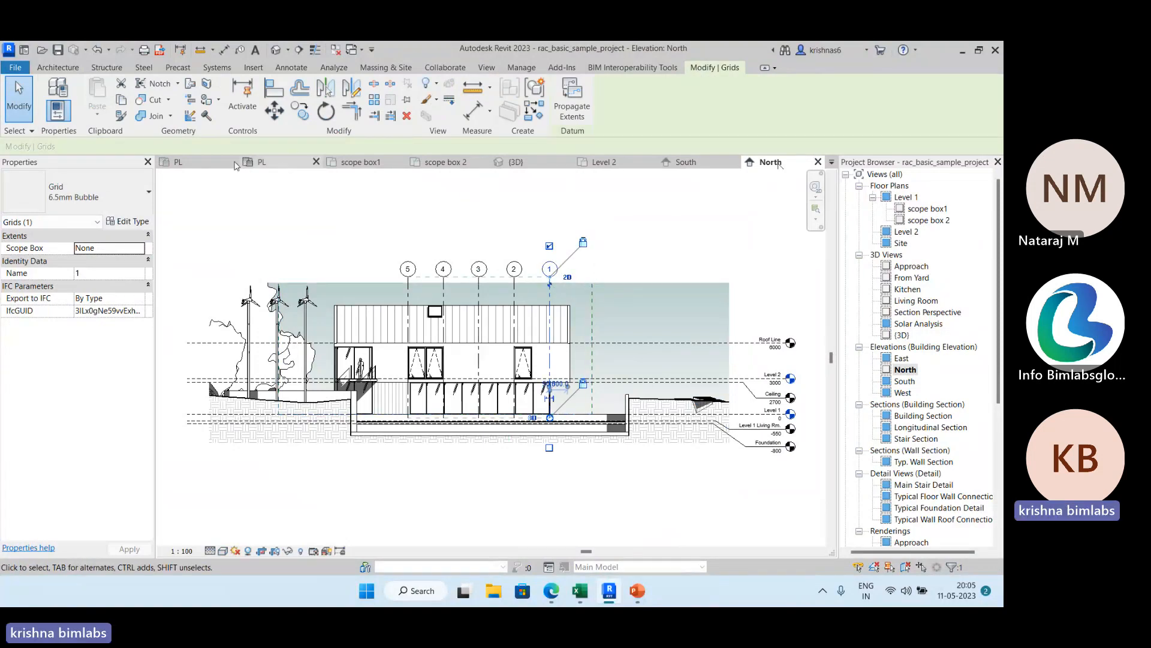
# Look at the FDP project's PL area plans and South elevation, and return to the sample project's South elevation.
pyautogui.click(207, 163)
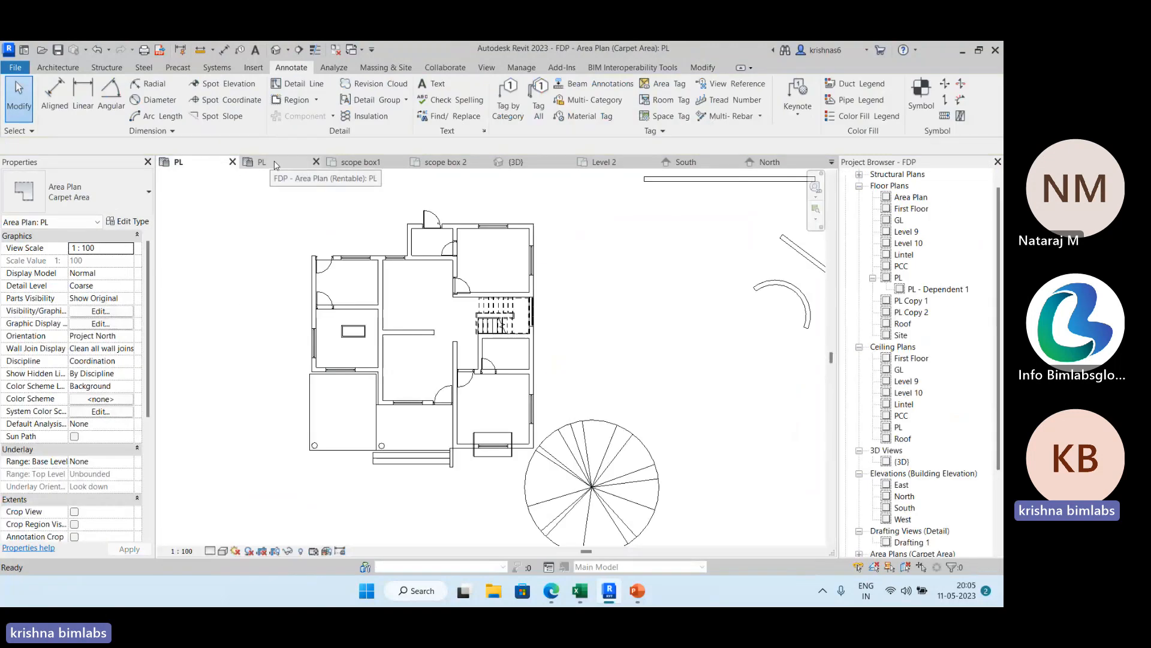
pyautogui.scroll(-2, 494, 422)
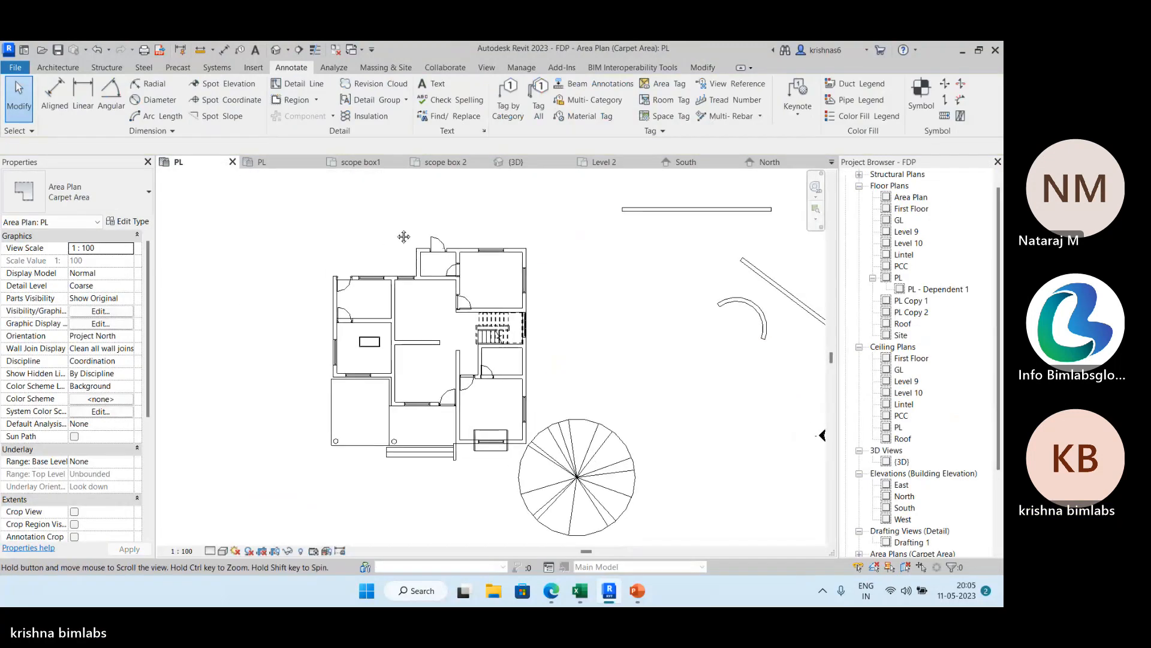
pyautogui.doubleClick(907, 509)
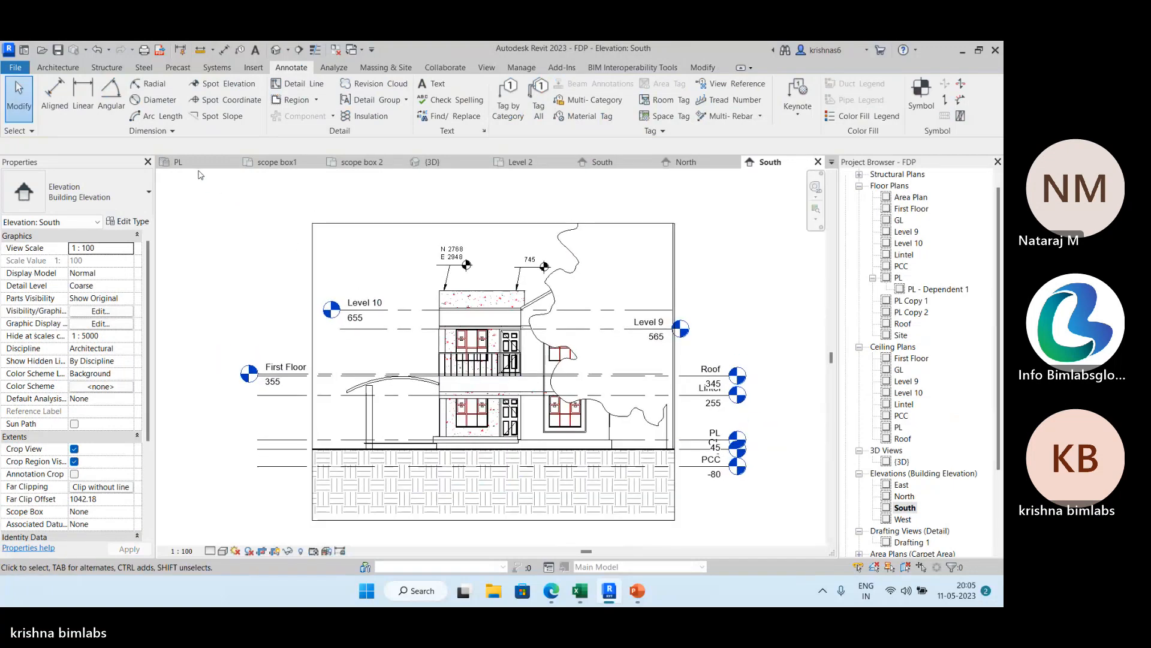
pyautogui.click(179, 162)
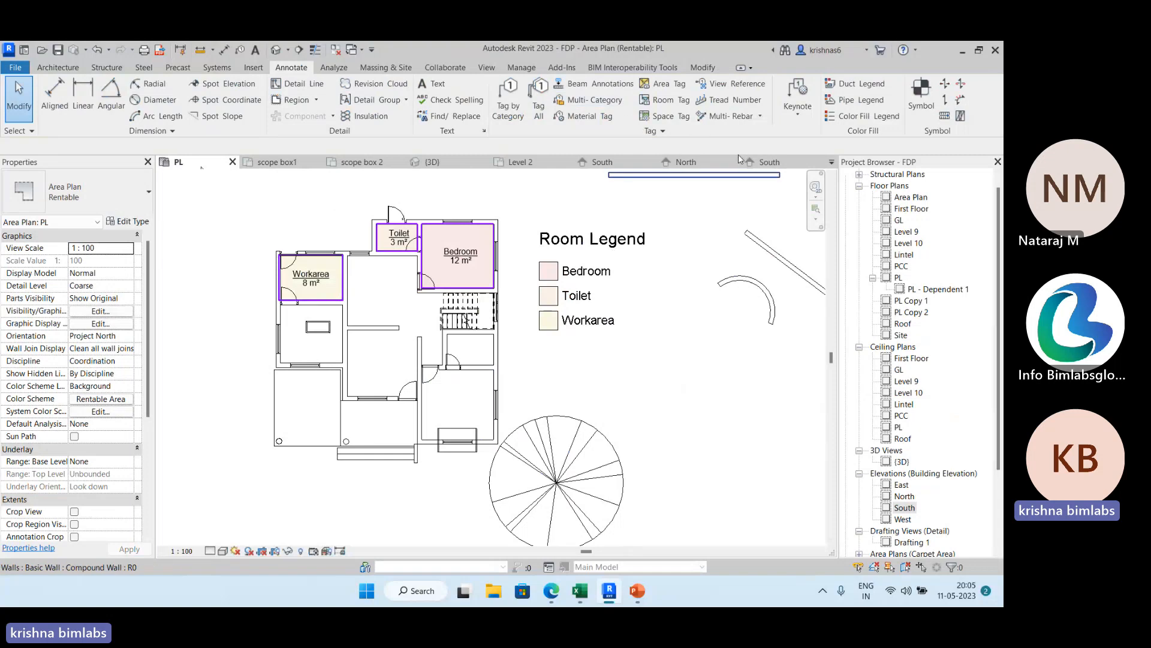
pyautogui.click(774, 162)
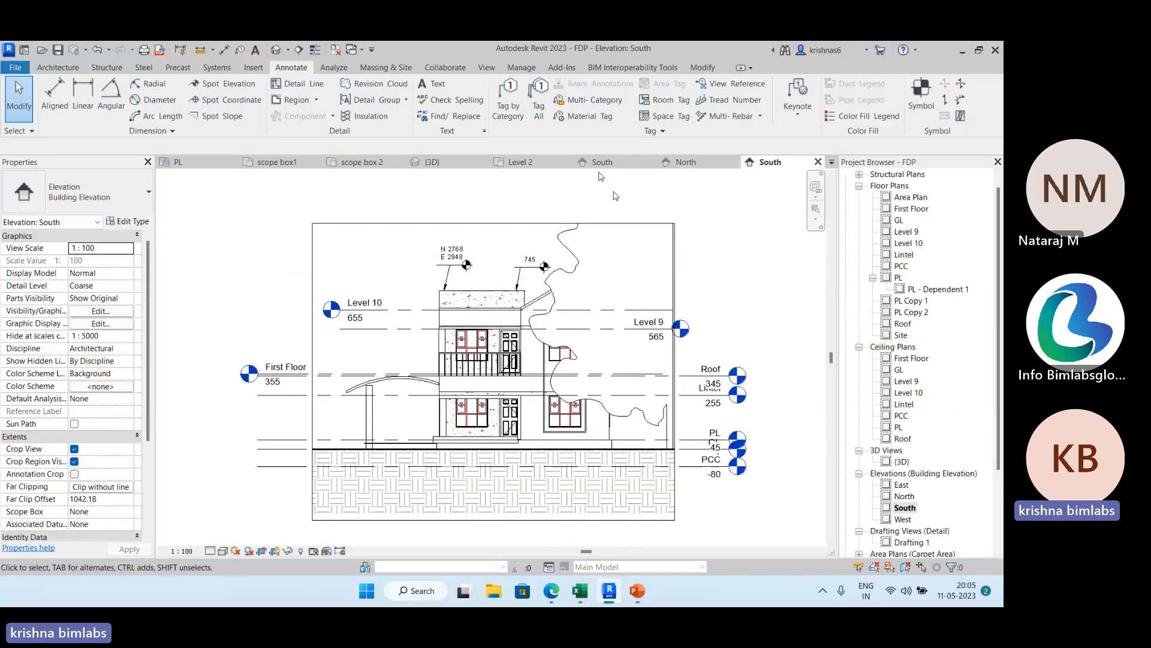
pyautogui.click(599, 169)
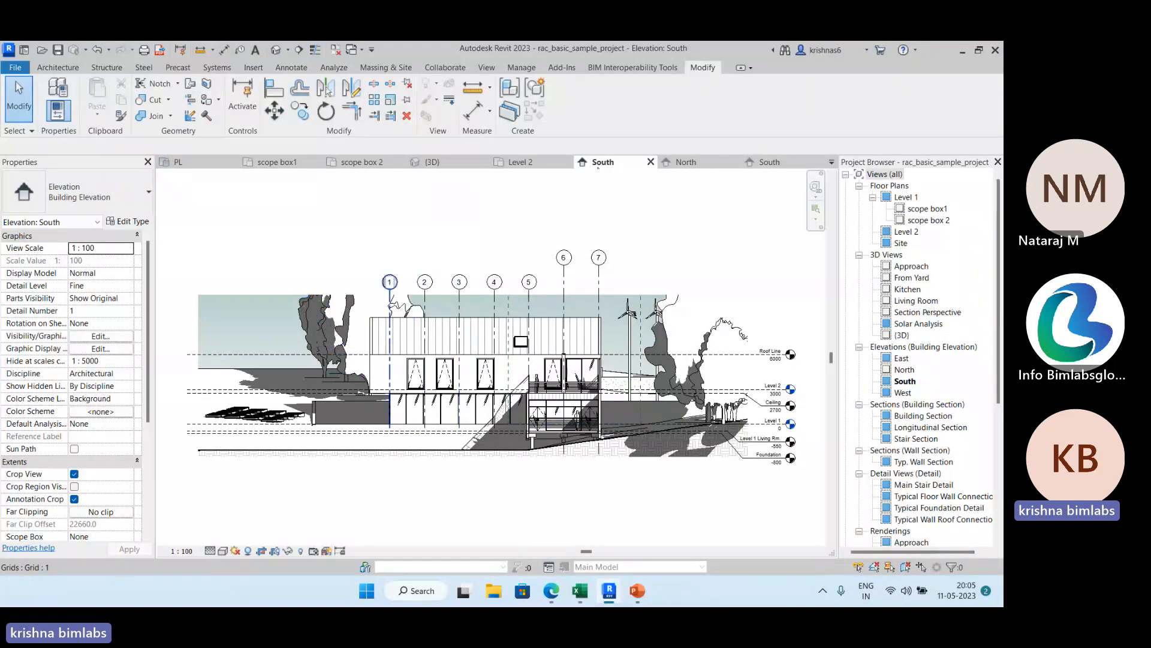
# In the North elevation, raise the 2D upper ends of grids 1 to 5 higher above the roof and compare with the South elevation.
pyautogui.click(688, 162)
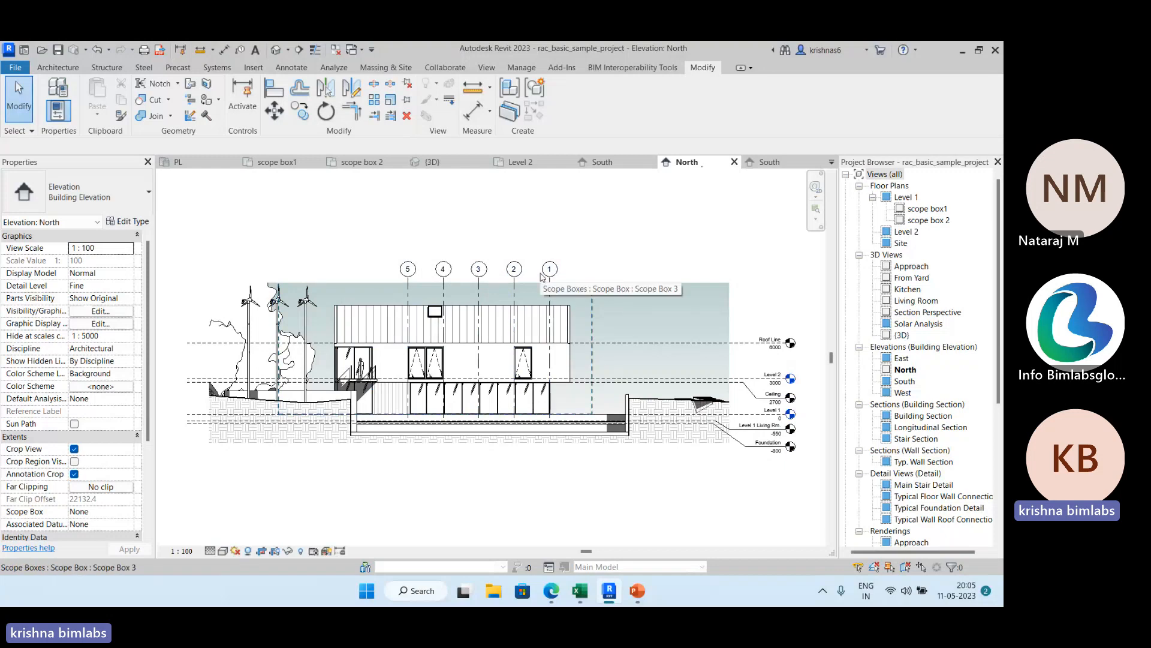
pyautogui.click(543, 276)
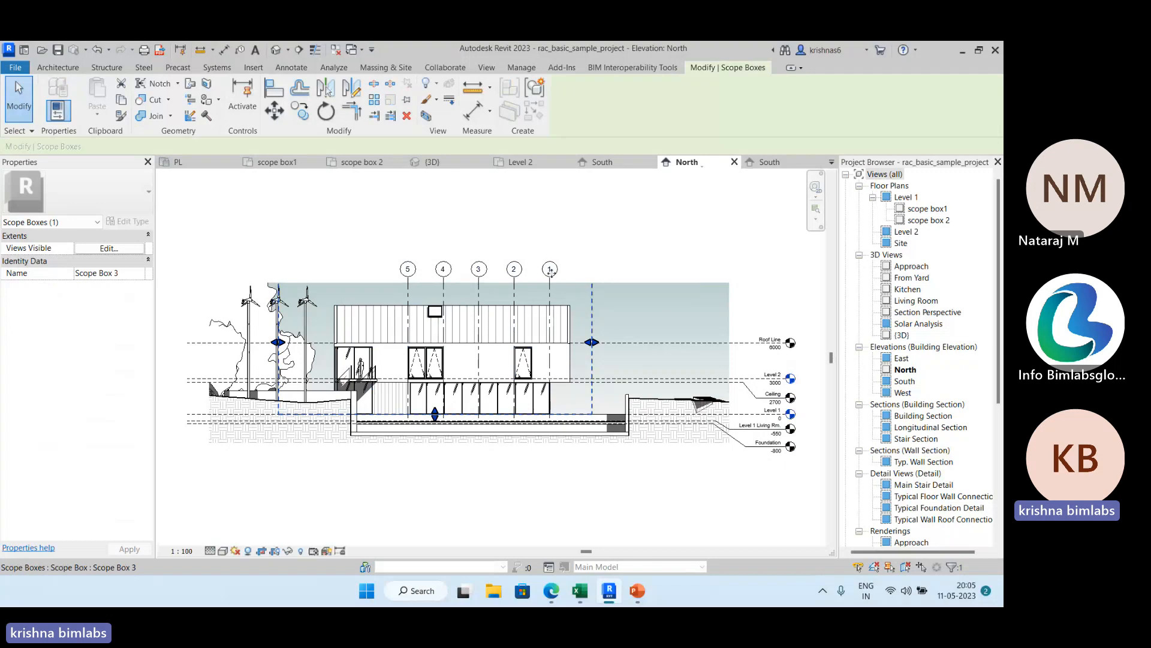
pyautogui.click(515, 208)
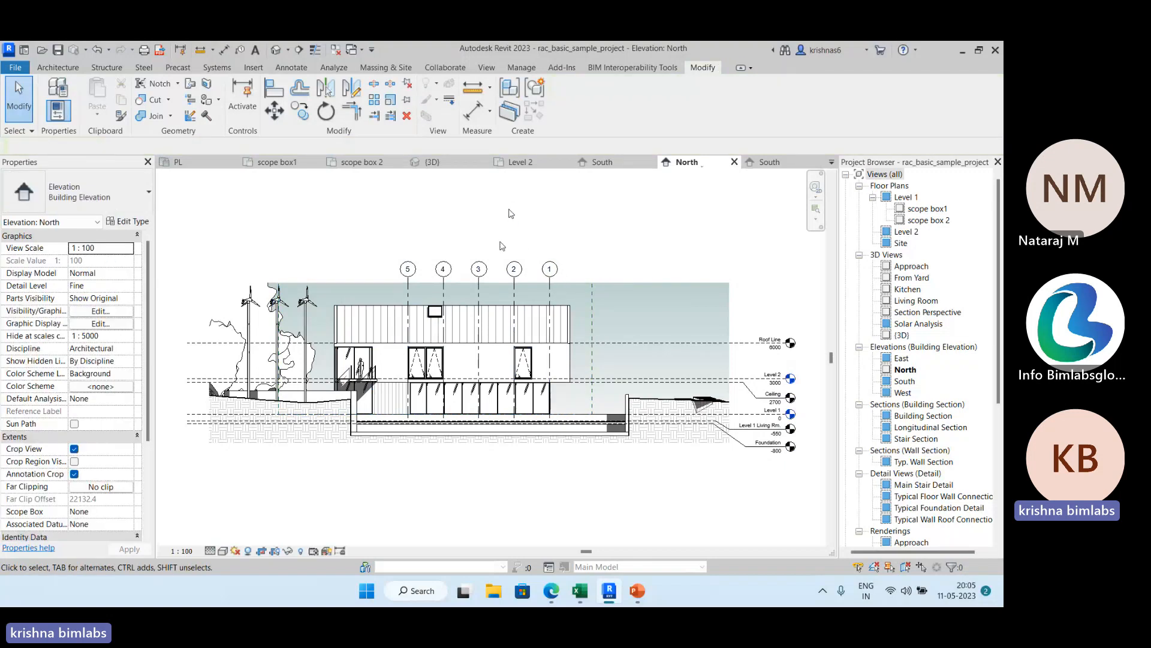
pyautogui.click(514, 273)
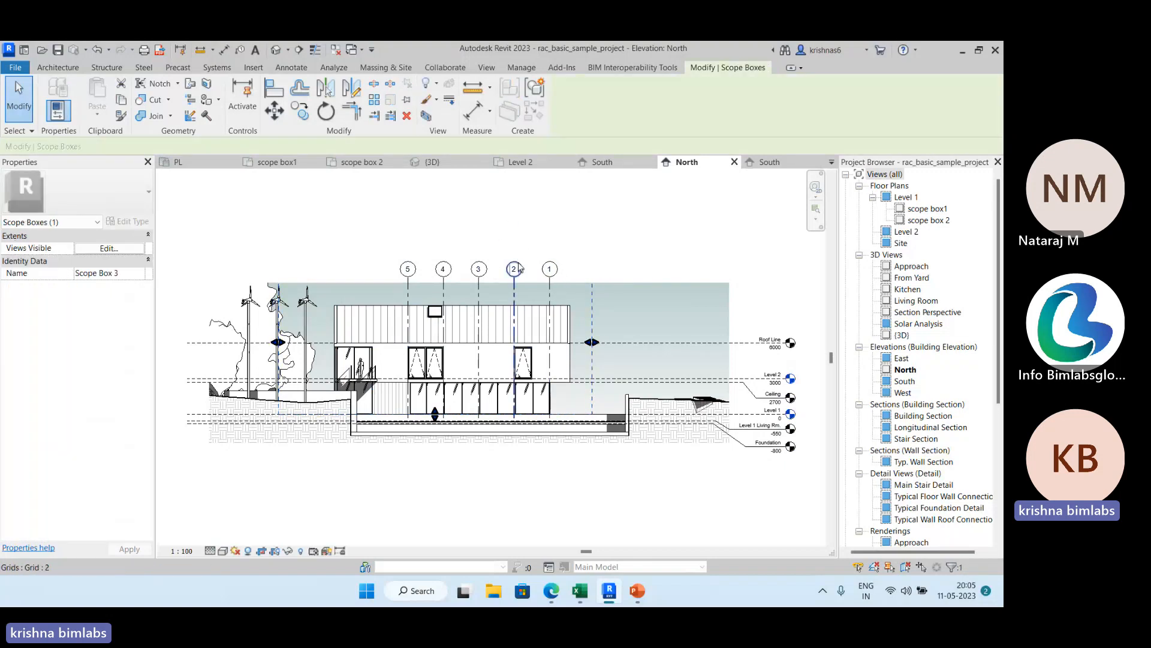
pyautogui.click(519, 276)
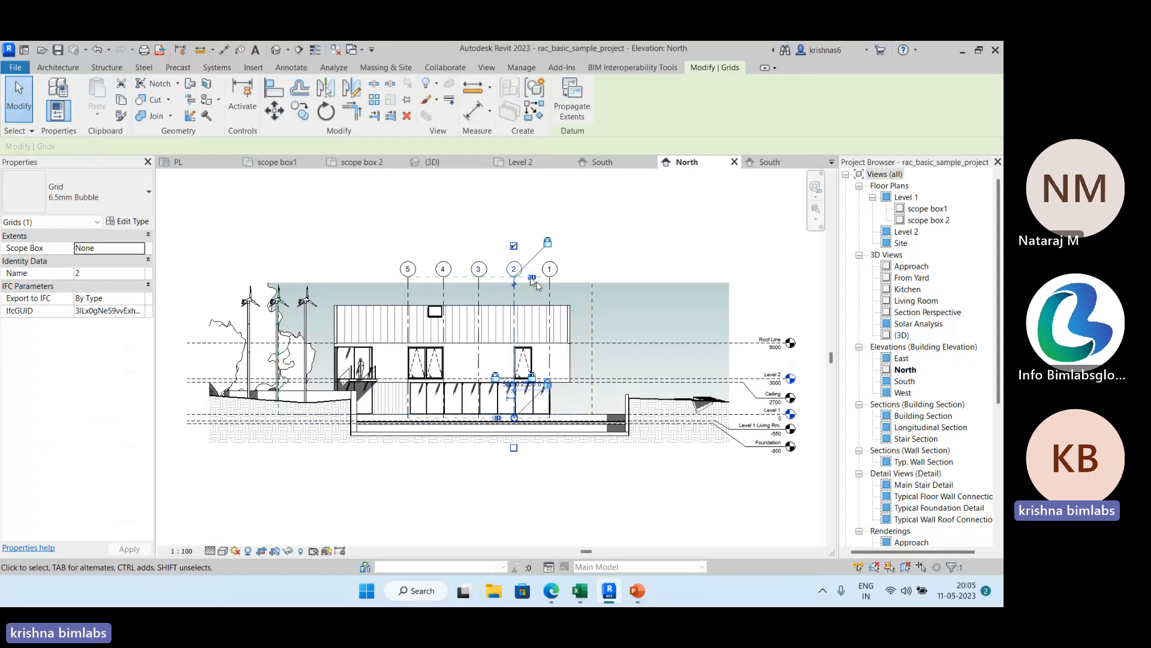
pyautogui.click(532, 278)
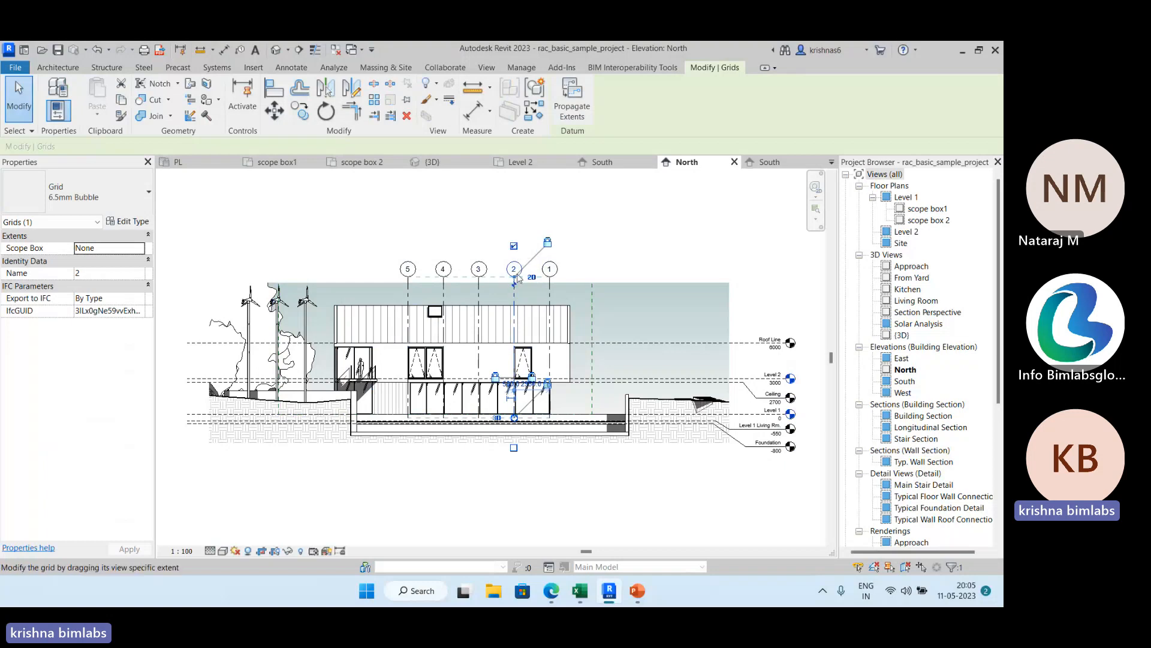
pyautogui.moveTo(515, 277); pyautogui.dragTo(513, 250)
pyautogui.click(599, 230)
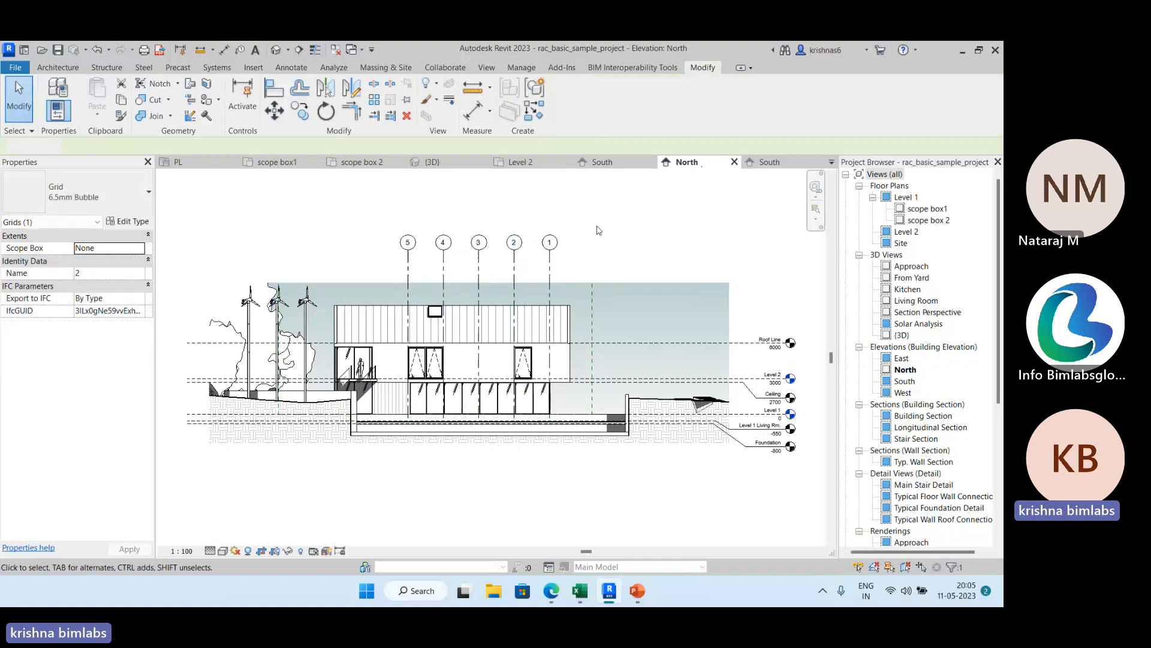
pyautogui.click(604, 162)
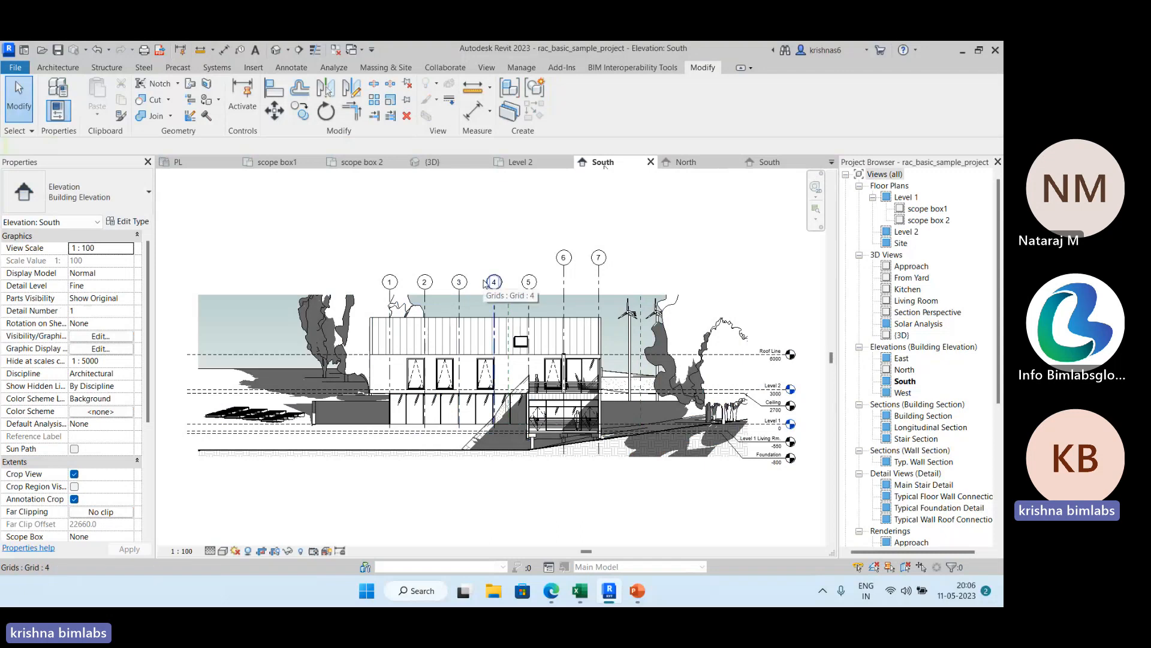
# In the sample project's North elevation, check whether the upper end of grid 2 uses 2D or 3D extents.
pyautogui.click(699, 161)
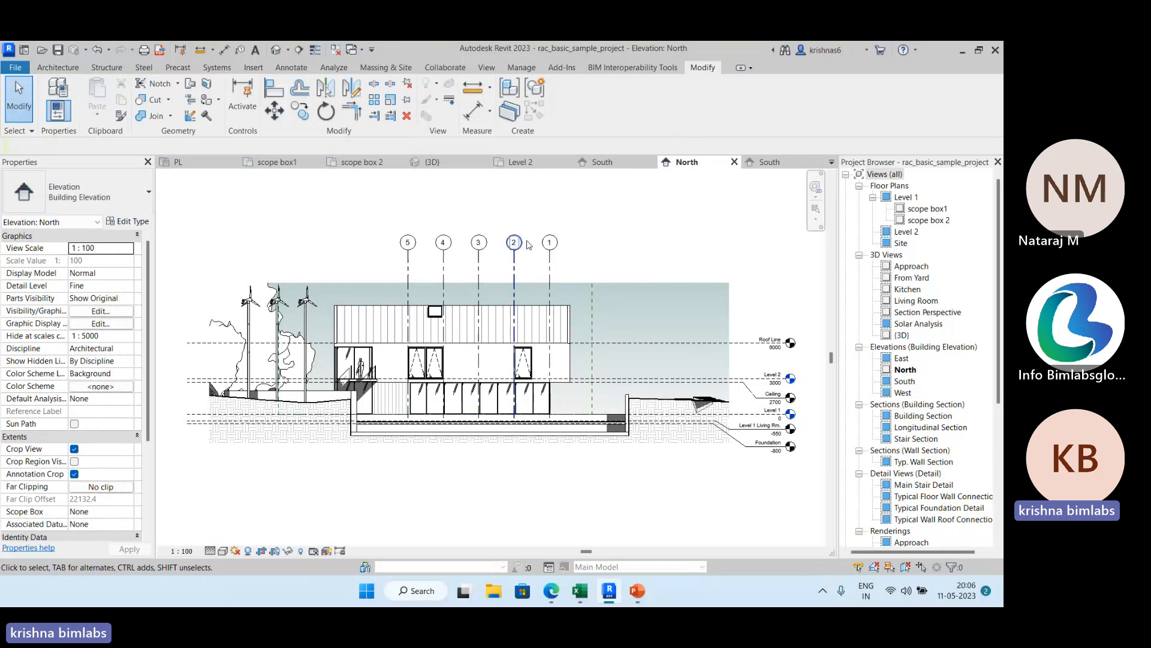
pyautogui.click(516, 255)
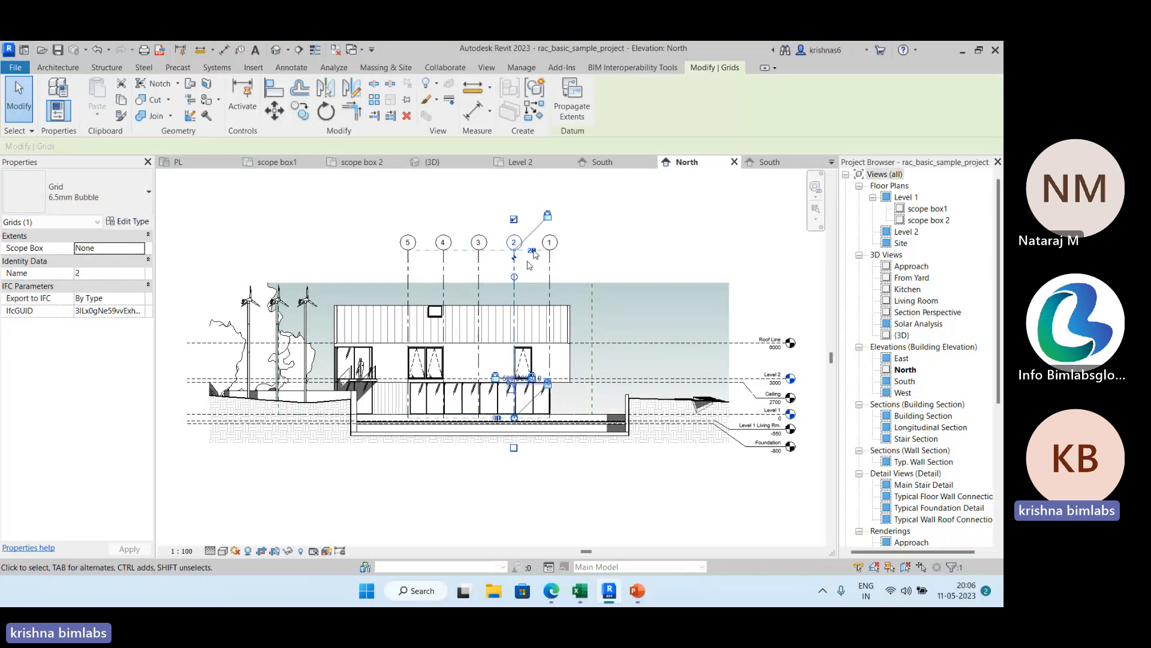
# Close the Rentable PL area plan and the sample project's scope box1, scope box 2, South, North and Level 2 views.
pyautogui.click(177, 162)
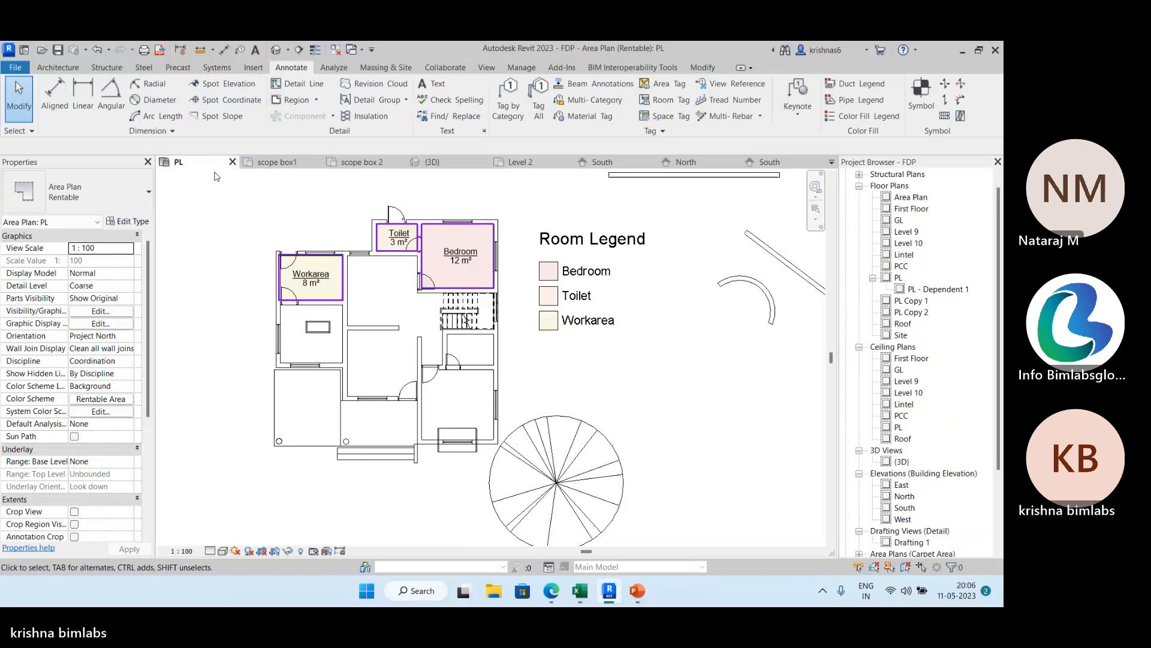
pyautogui.click(233, 162)
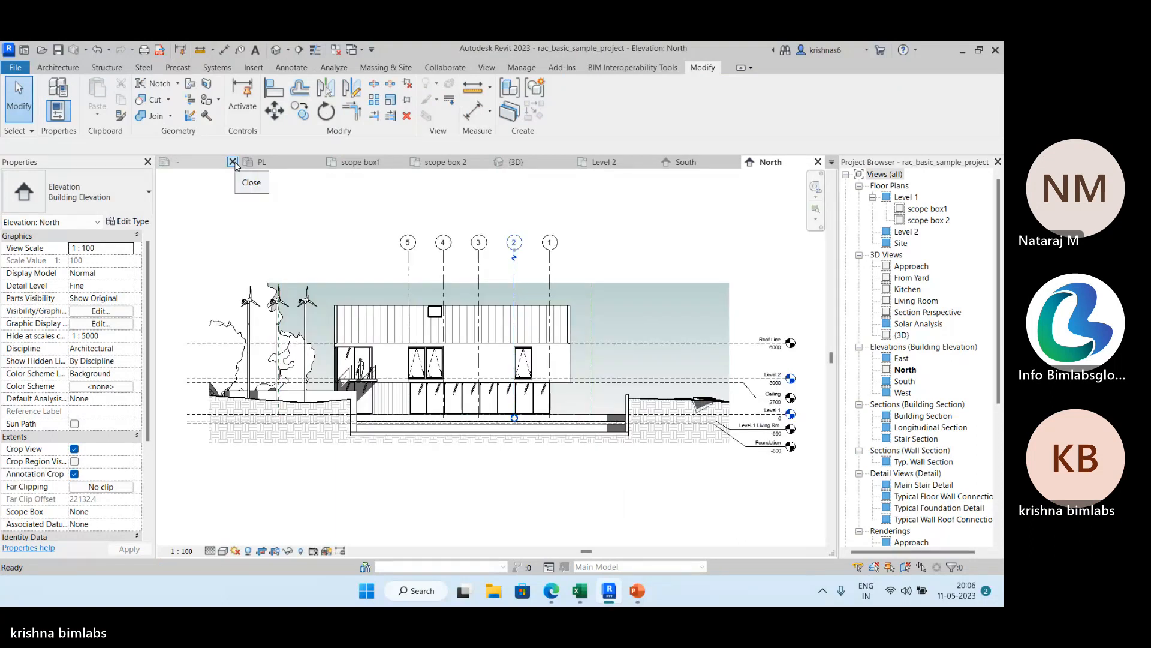
pyautogui.click(393, 163)
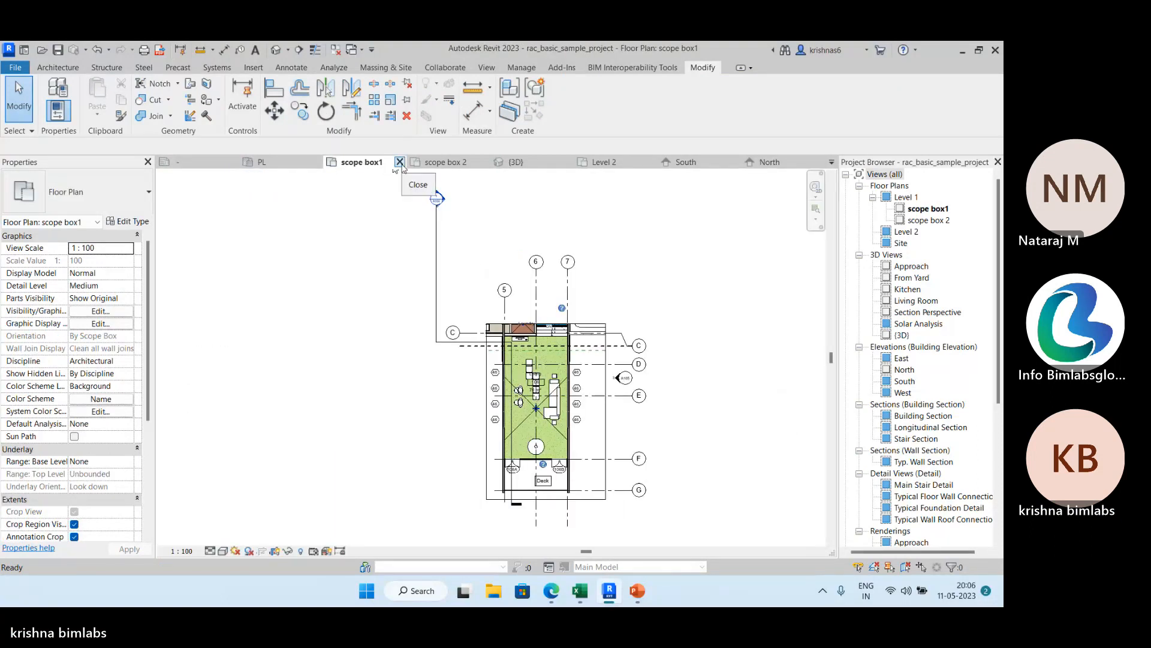
pyautogui.click(400, 162)
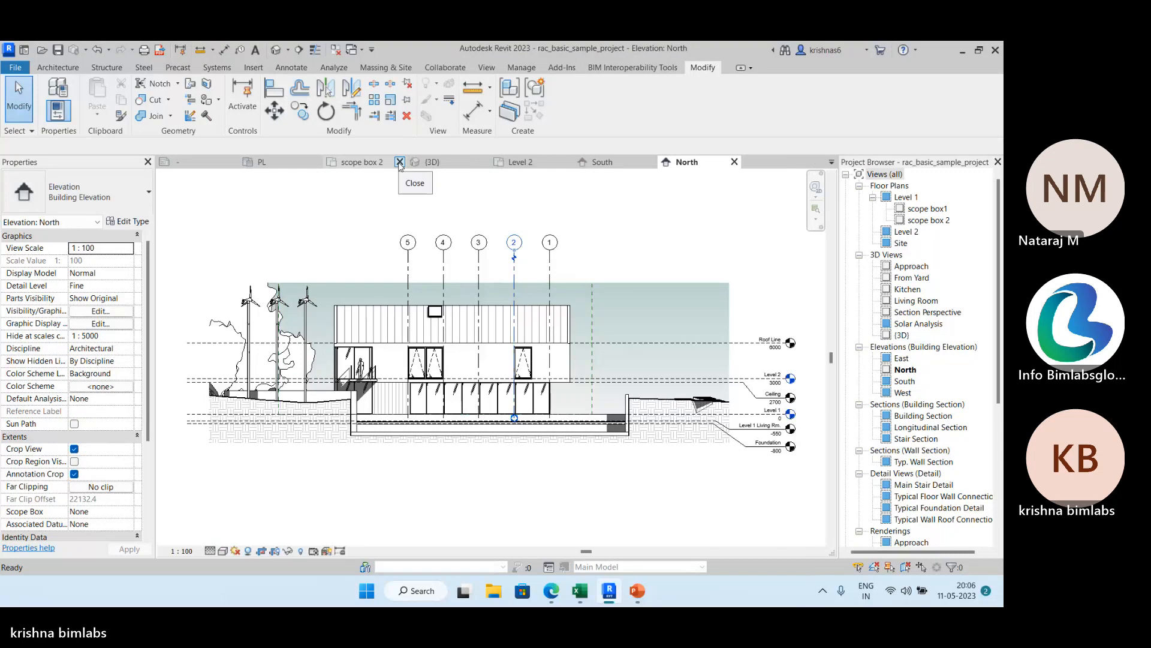
pyautogui.click(400, 162)
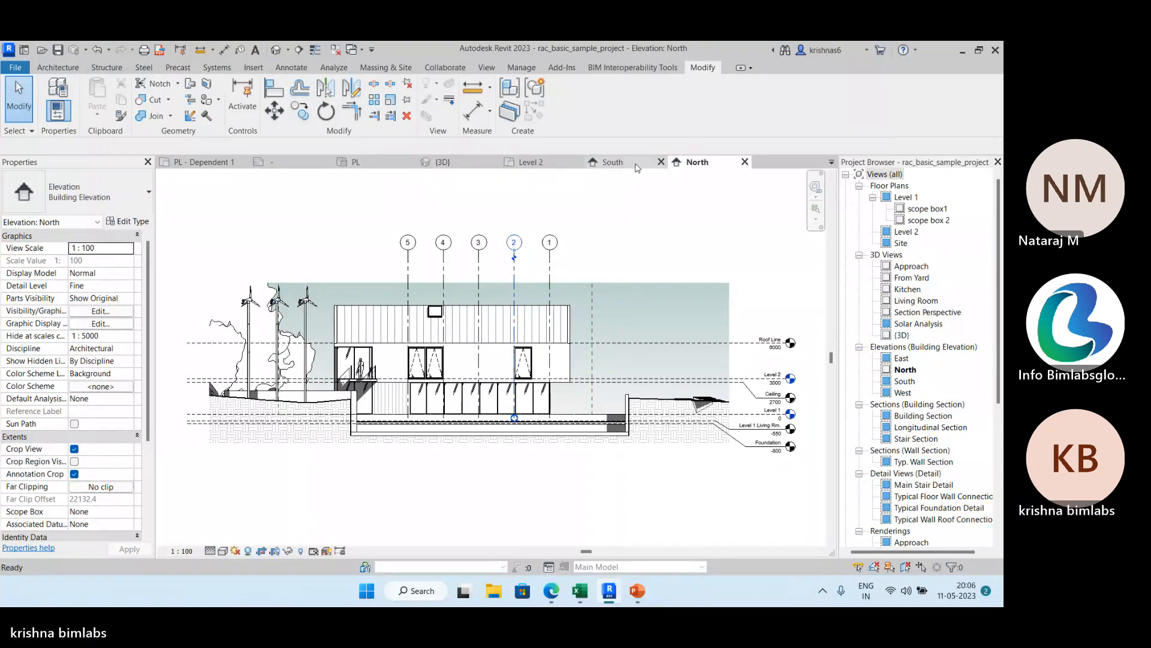
pyautogui.click(637, 167)
pyautogui.click(660, 162)
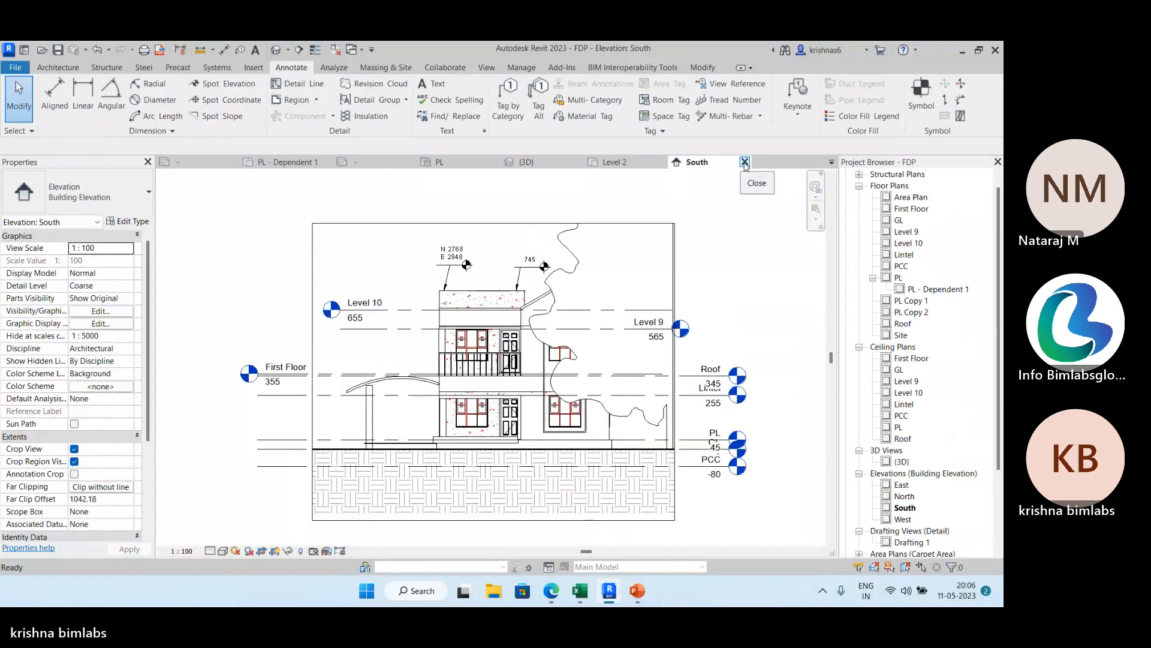
pyautogui.click(606, 163)
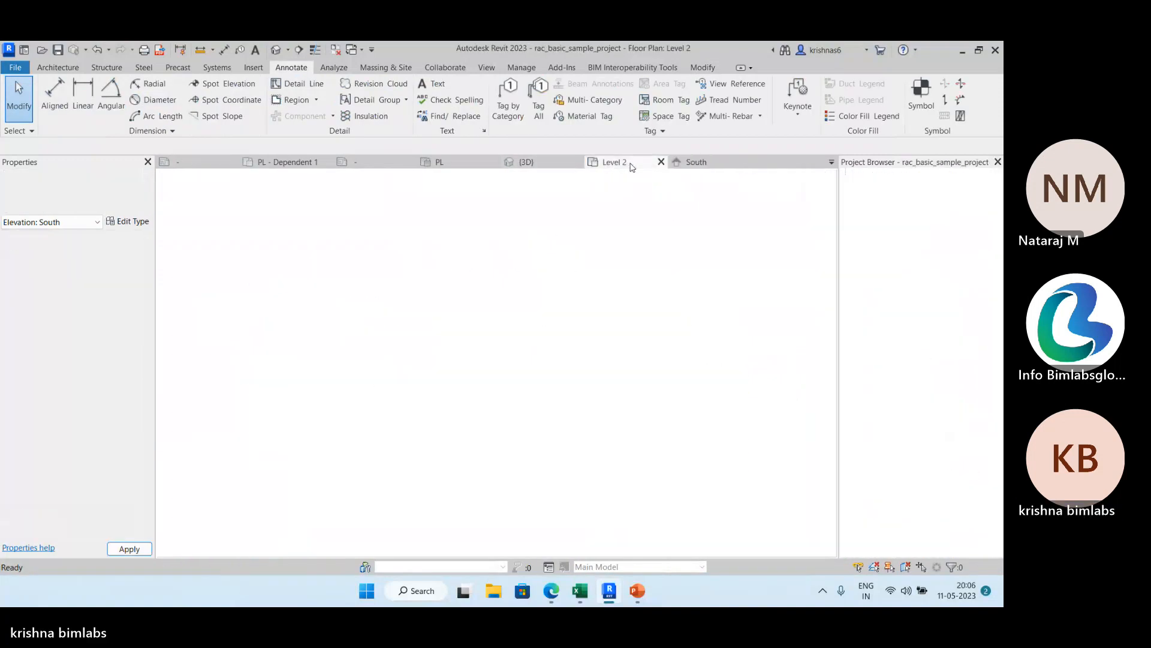
pyautogui.click(660, 162)
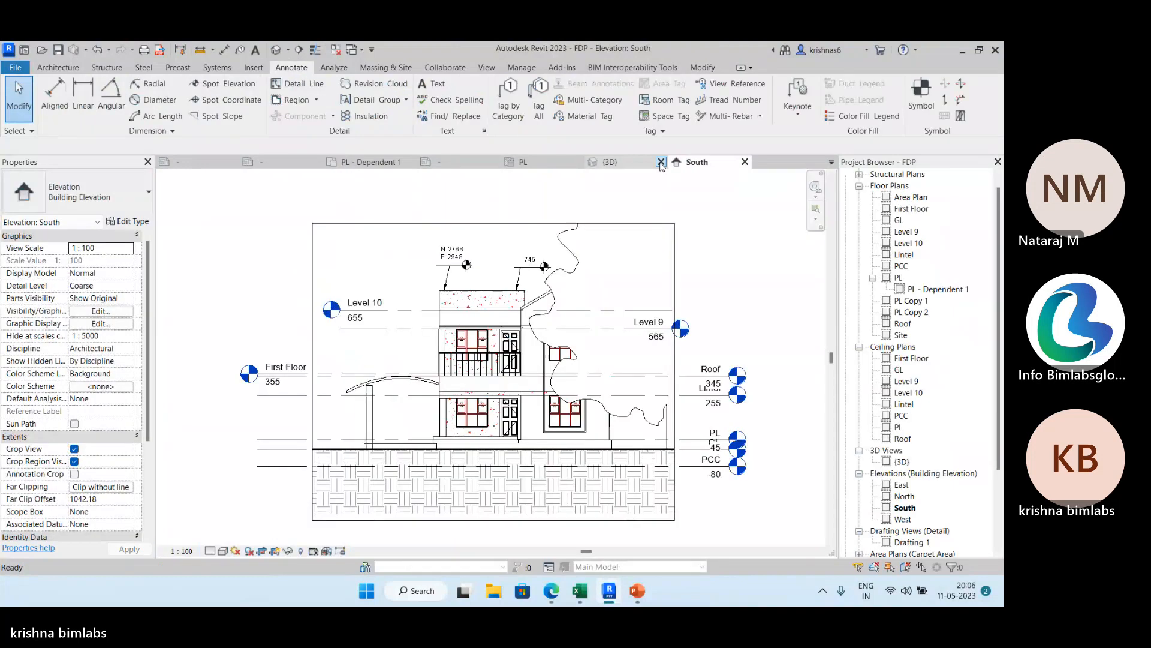
# In FDP's Carpet Area PL plan, place grids with Pick Lines along the centrelines of the west exterior wall and the next parallel interior wall.
pyautogui.click(546, 165)
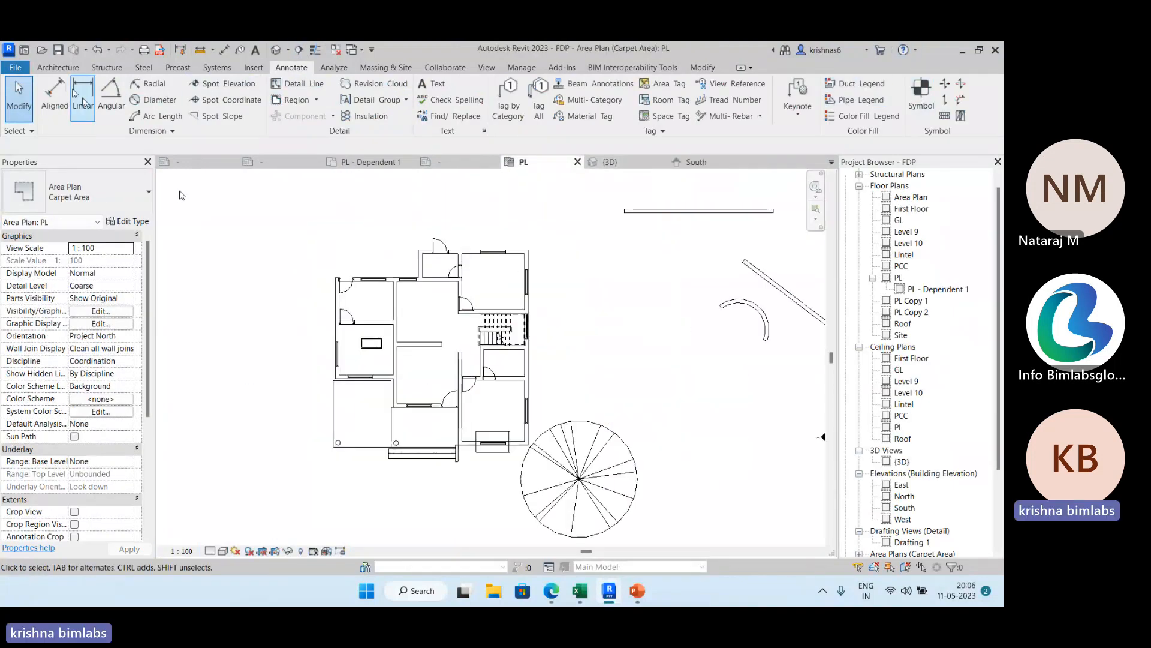
pyautogui.click(70, 69)
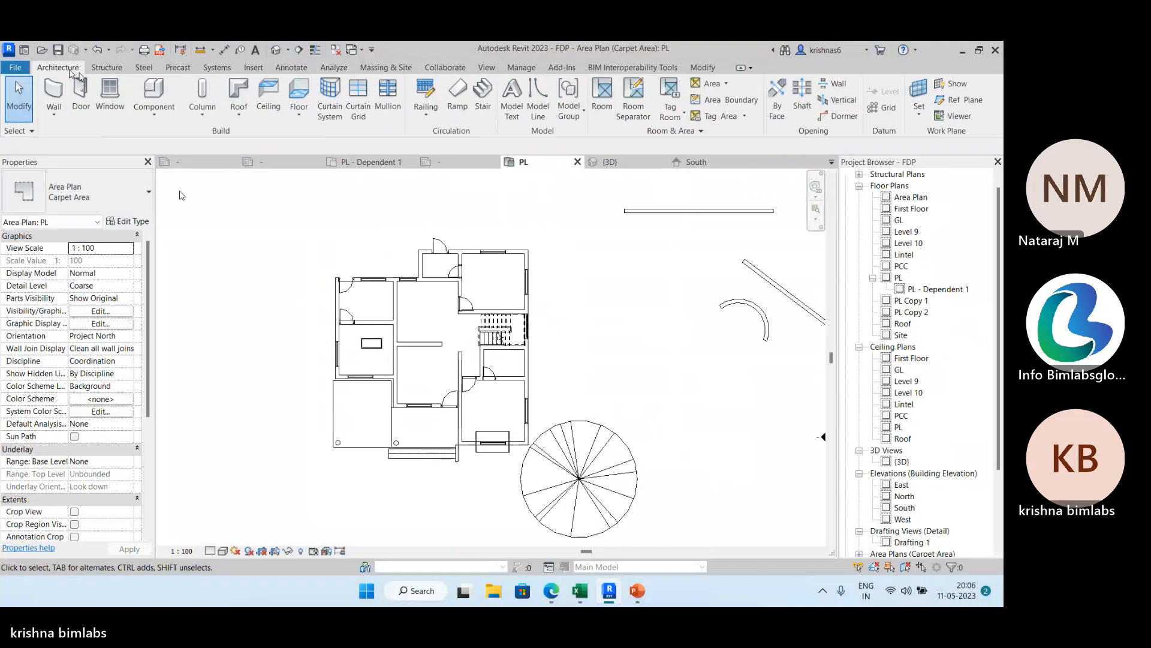
pyautogui.click(881, 108)
pyautogui.click(604, 88)
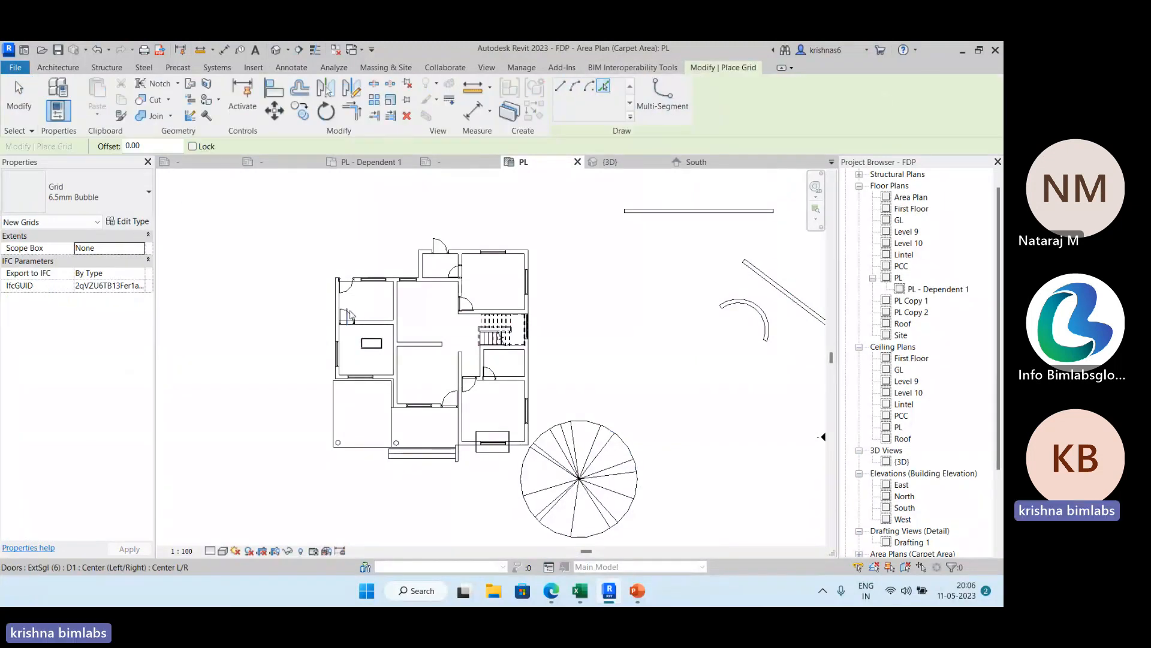
pyautogui.scroll(5, 341, 307)
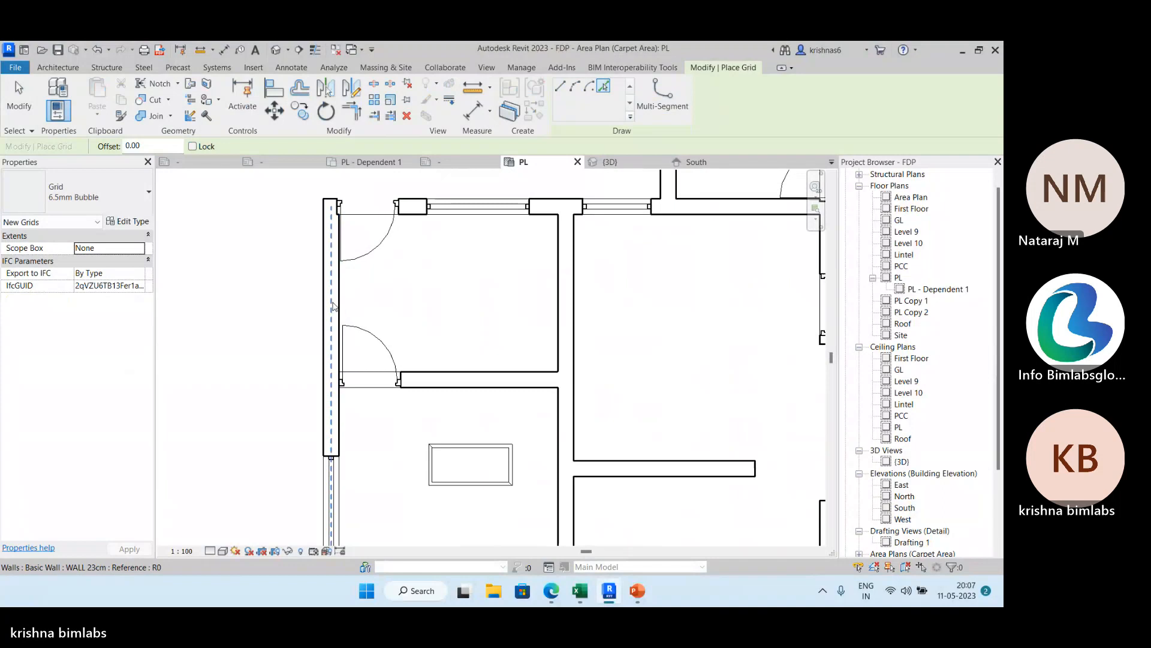
pyautogui.click(340, 307)
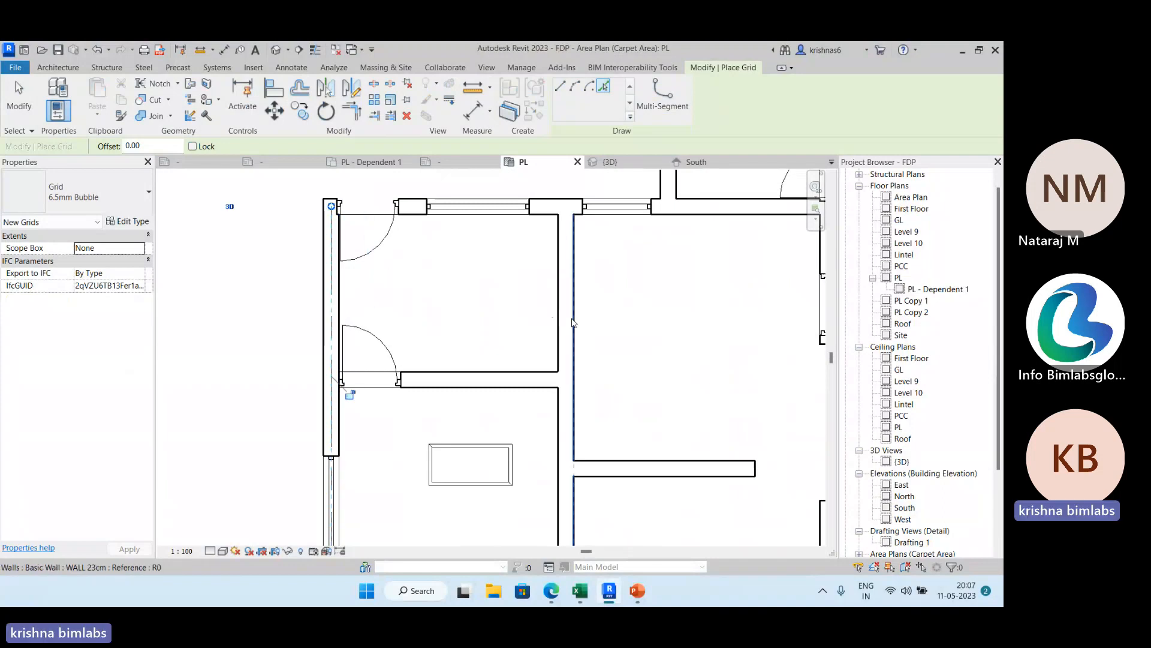
pyautogui.click(570, 317)
# Place grids along the partition west of the southeast room and the east exterior wall, and extend their lower bubbles below the building.
pyautogui.scroll(-2, 600, 288)
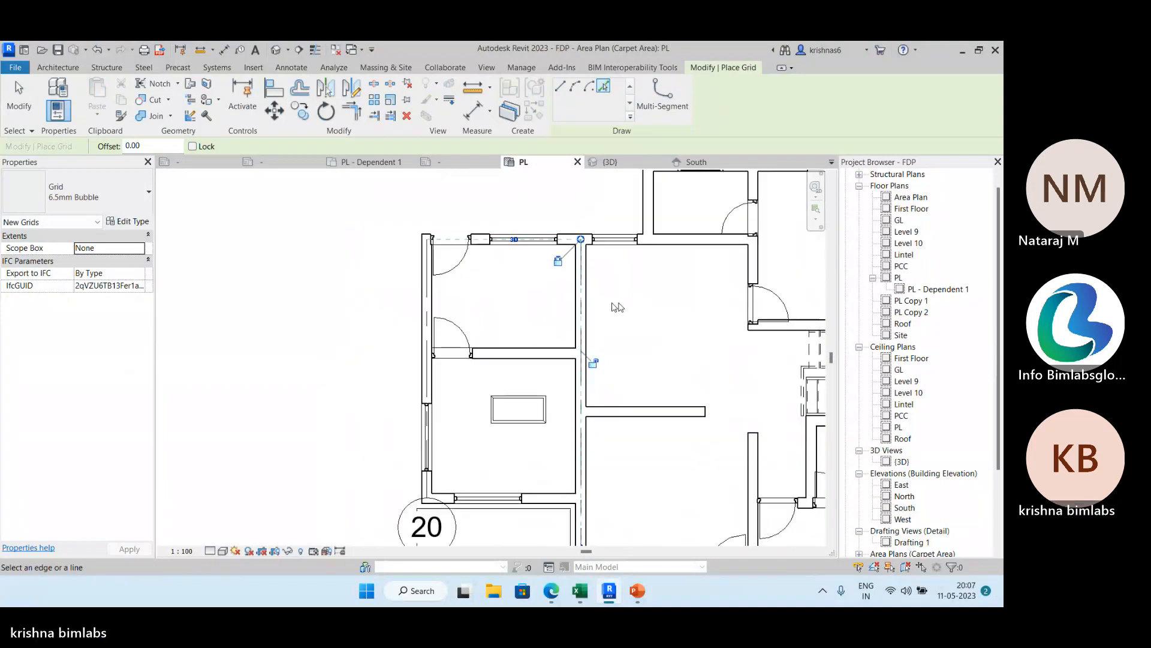
pyautogui.moveTo(617, 303); pyautogui.dragTo(465, 212, button='middle')
pyautogui.scroll(4, 597, 376)
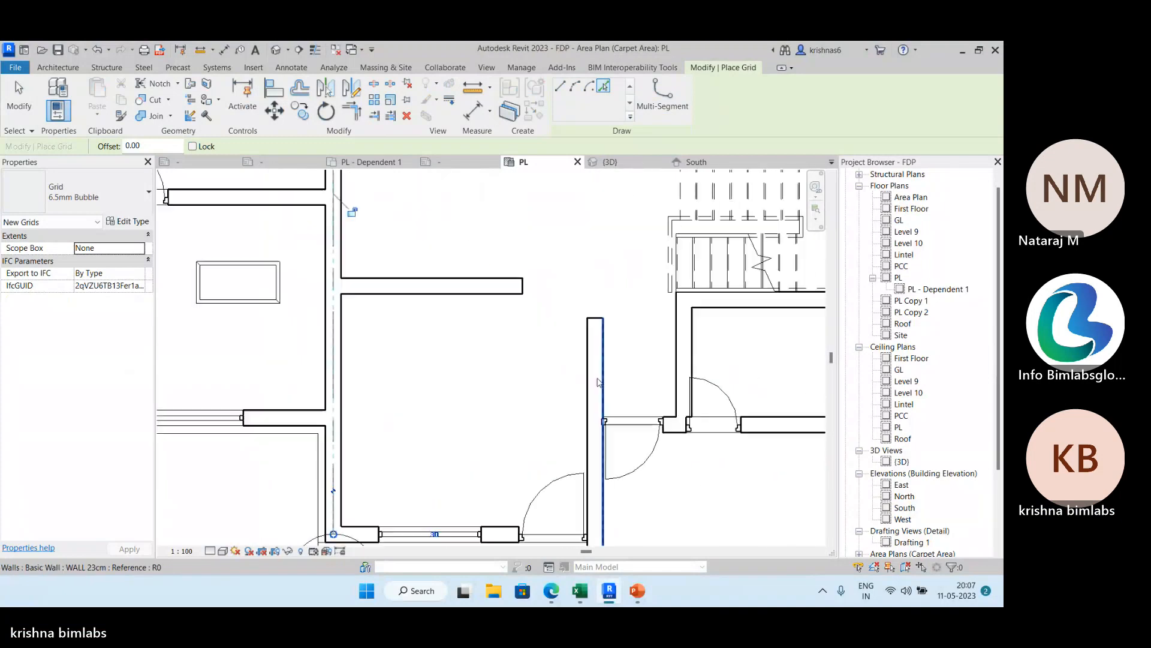
pyautogui.click(593, 380)
pyautogui.scroll(-4, 610, 364)
pyautogui.moveTo(620, 336); pyautogui.dragTo(530, 180, button='middle')
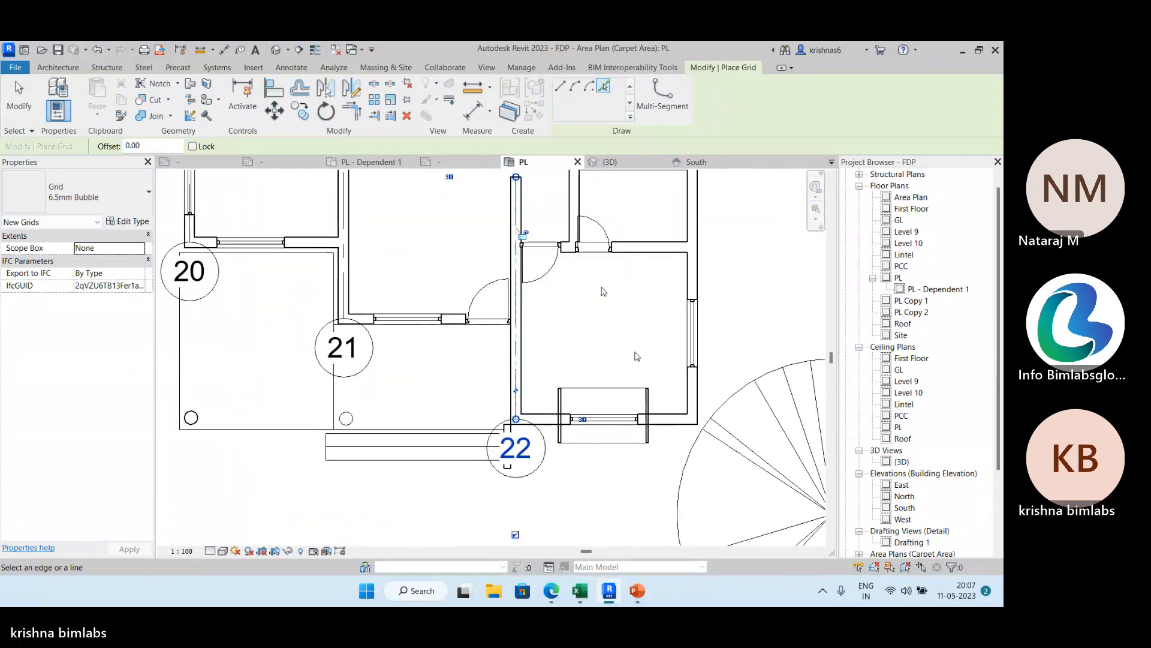
pyautogui.scroll(4, 714, 426)
pyautogui.click(714, 426)
pyautogui.scroll(-4, 714, 426)
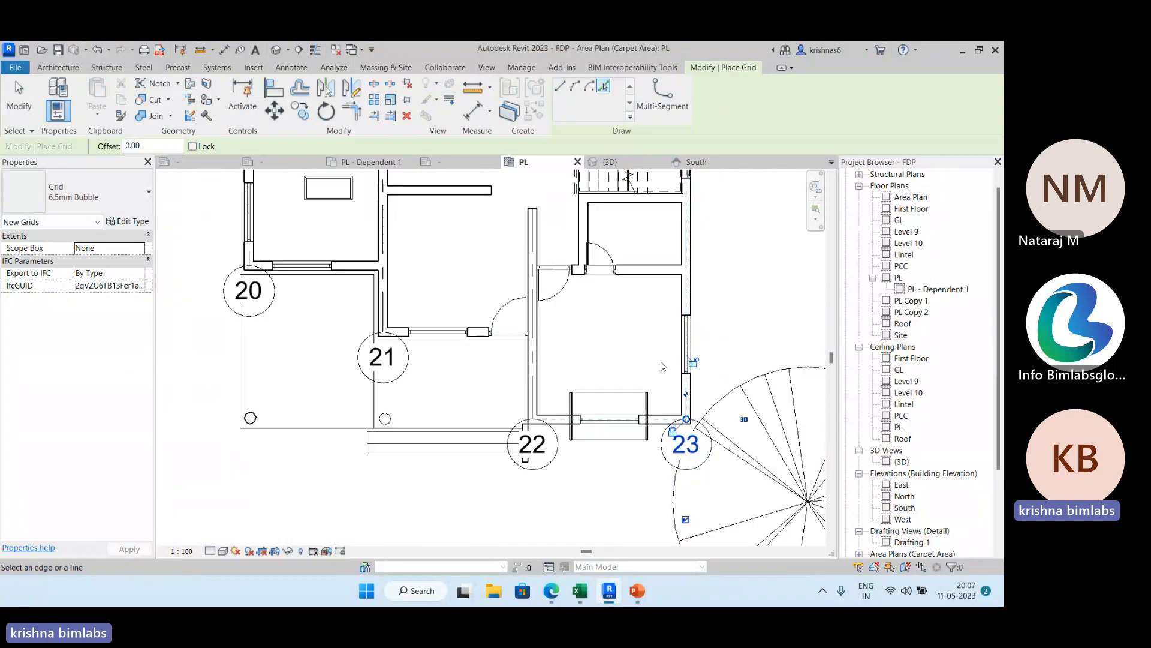
pyautogui.moveTo(686, 454); pyautogui.dragTo(686, 503)
# Place a grid along the west exterior wall's lower segment and extend its bubble well below the porch.
pyautogui.scroll(-2, 478, 397)
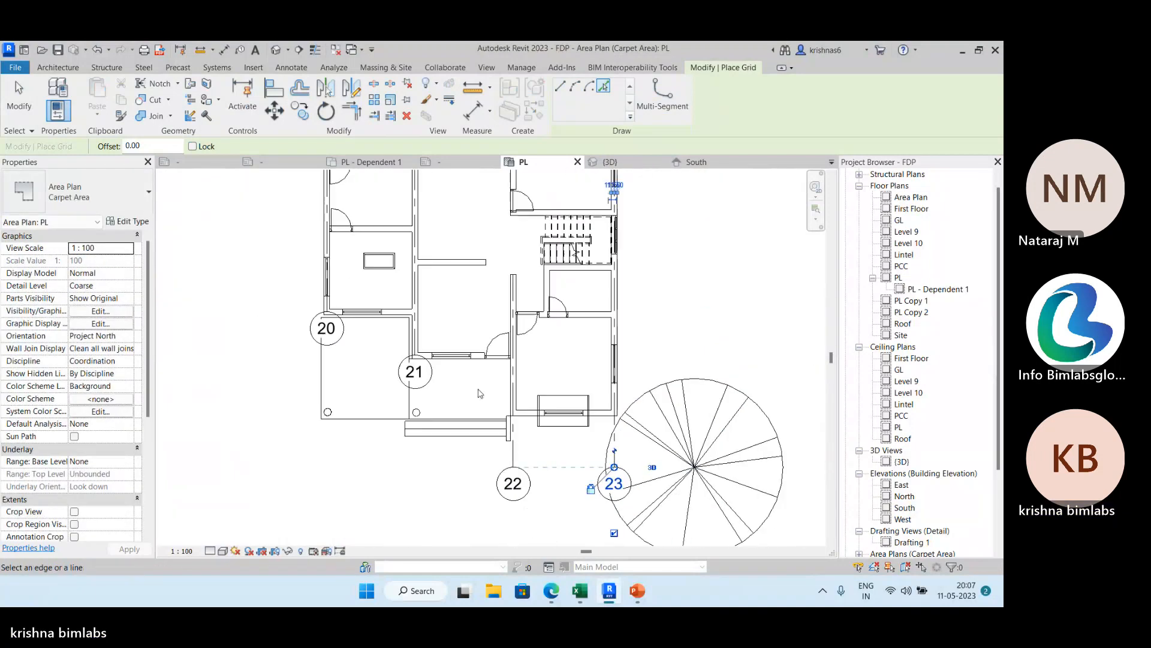
pyautogui.scroll(5, 335, 300)
pyautogui.click(312, 305)
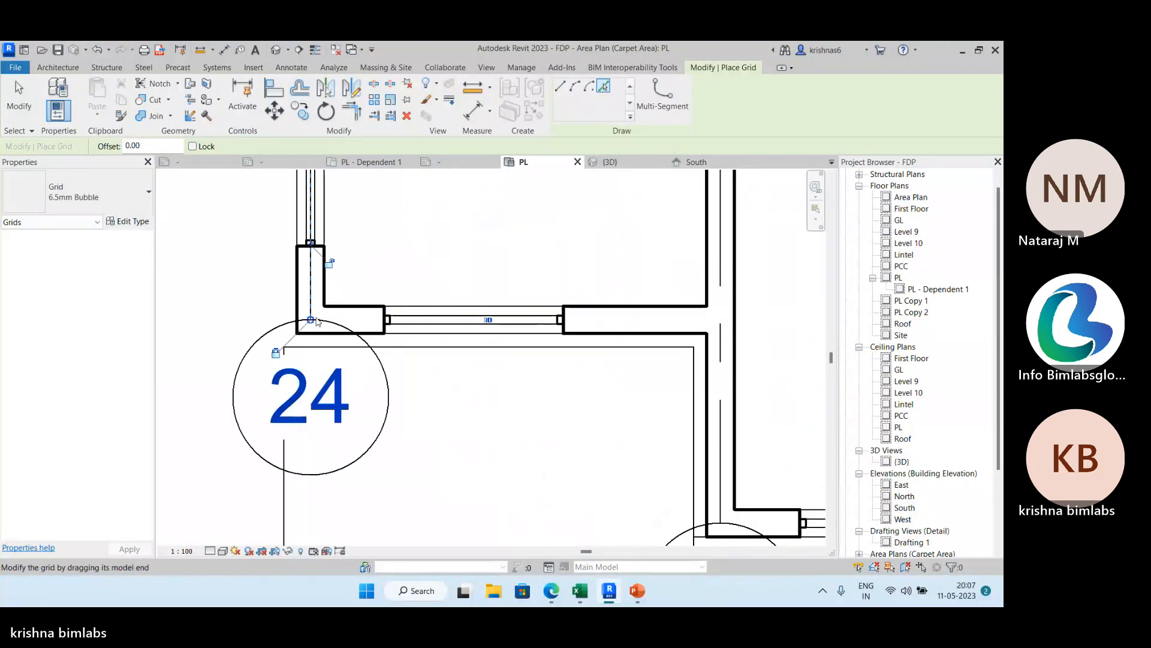
pyautogui.moveTo(312, 320); pyautogui.dragTo(311, 468)
pyautogui.scroll(-2, 336, 430)
pyautogui.moveTo(352, 411); pyautogui.dragTo(365, 257, button='middle')
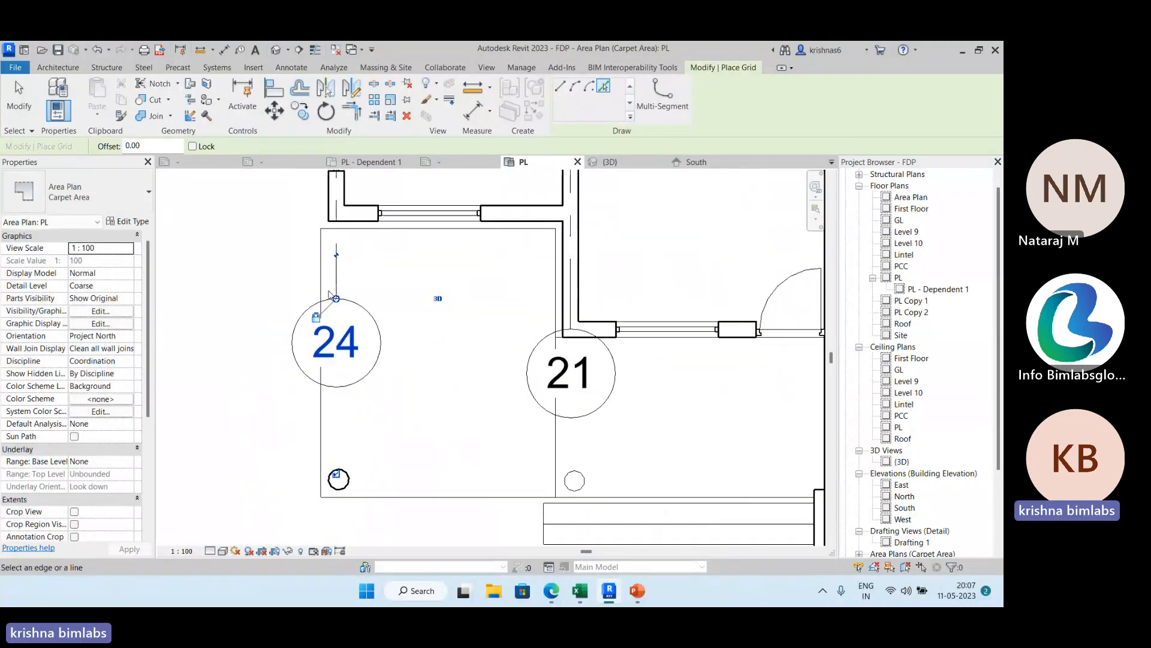
pyautogui.moveTo(337, 299); pyautogui.dragTo(388, 424)
pyautogui.scroll(-1, 388, 424)
pyautogui.scroll(-1, 388, 424)
pyautogui.moveTo(388, 424); pyautogui.dragTo(375, 313, button='middle')
pyautogui.moveTo(388, 424); pyautogui.dragTo(397, 471)
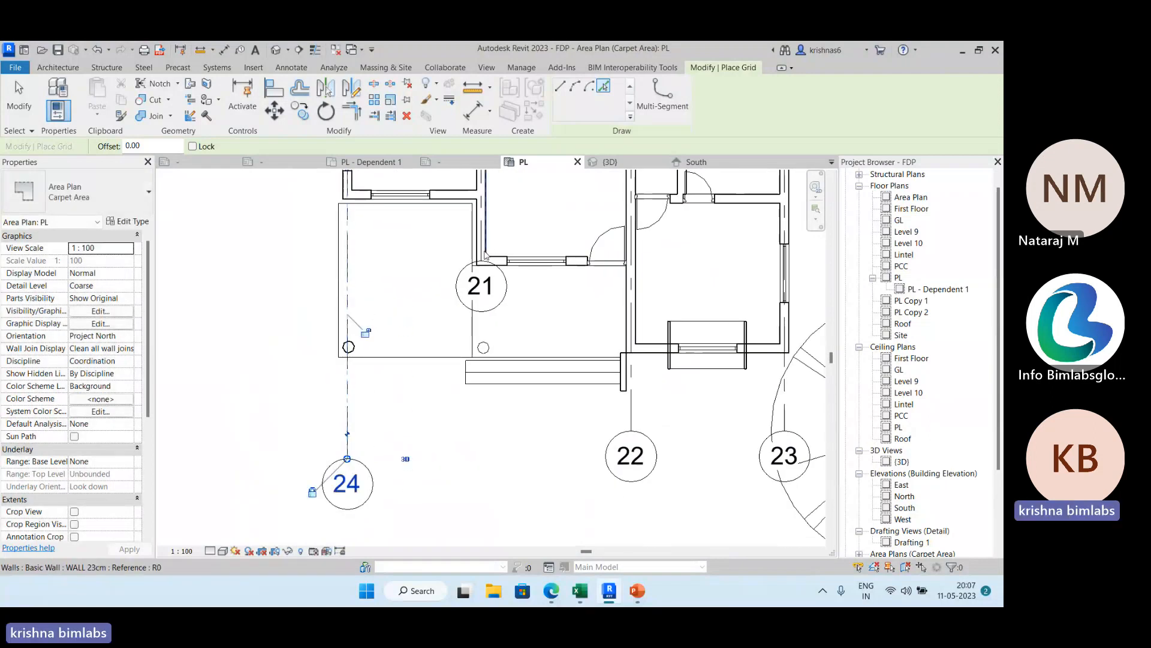
# Place a grid along the west face of the interior wall at grid 21, extend its bubble below the entrance steps, and finish placing grids.
pyautogui.click(477, 243)
pyautogui.moveTo(478, 266); pyautogui.dragTo(478, 444)
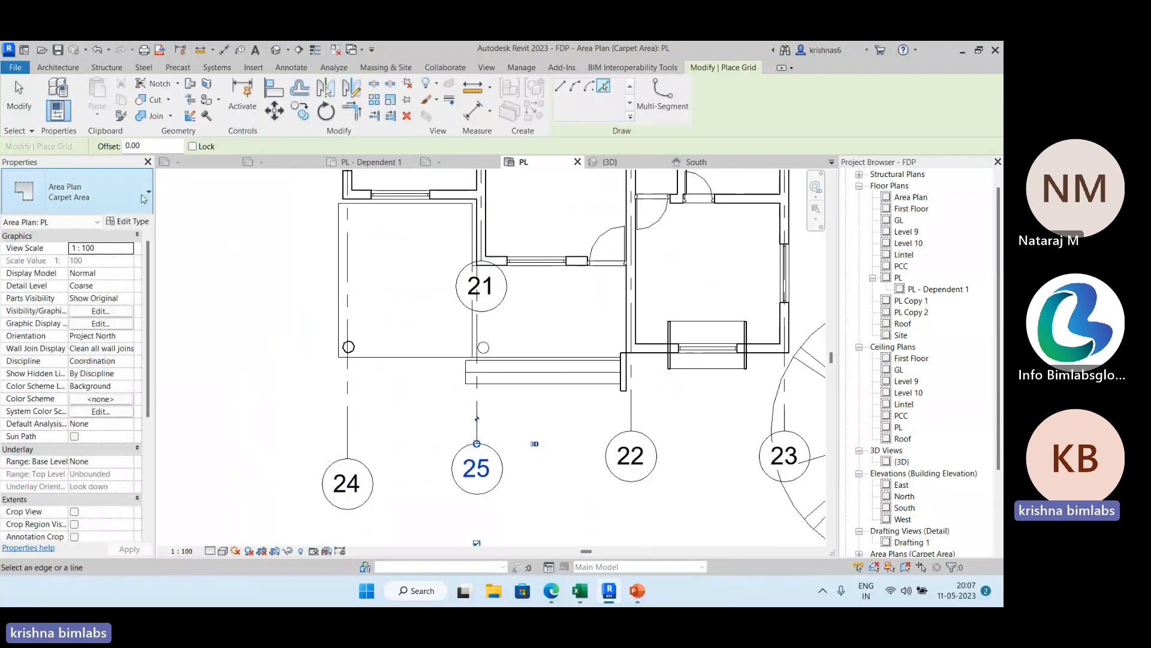
pyautogui.click(22, 112)
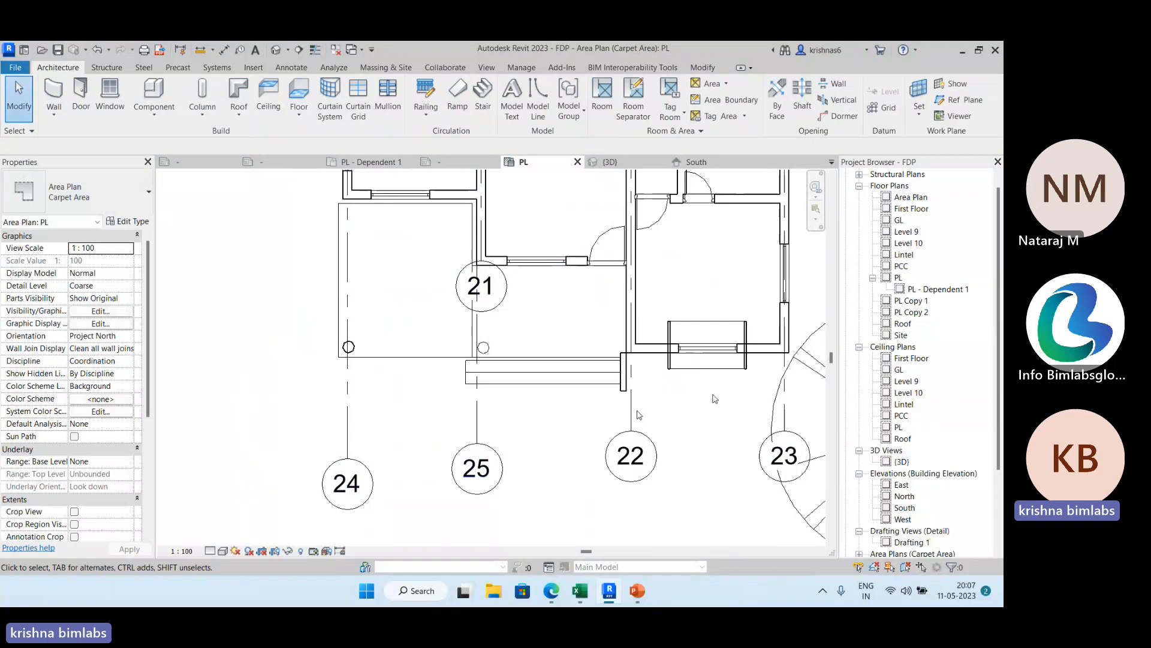
# View the new grids in FDP's South elevation, and raise their shared upper ends higher above the roof in the North elevation.
pyautogui.click(716, 163)
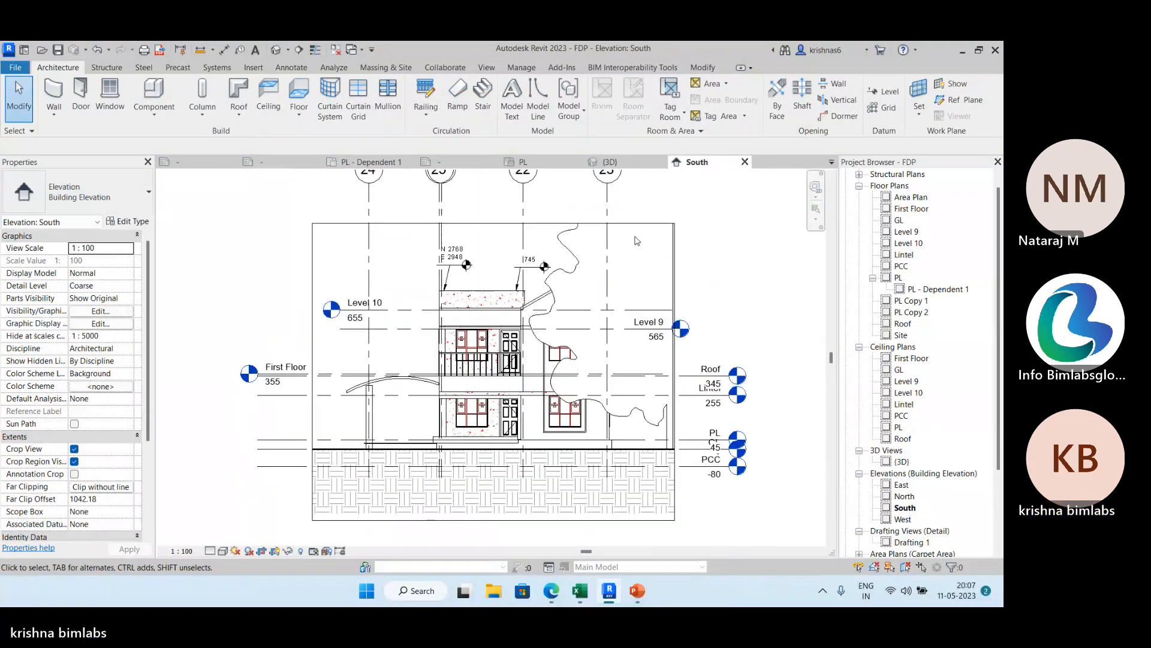
pyautogui.moveTo(636, 241); pyautogui.dragTo(621, 325, button='middle')
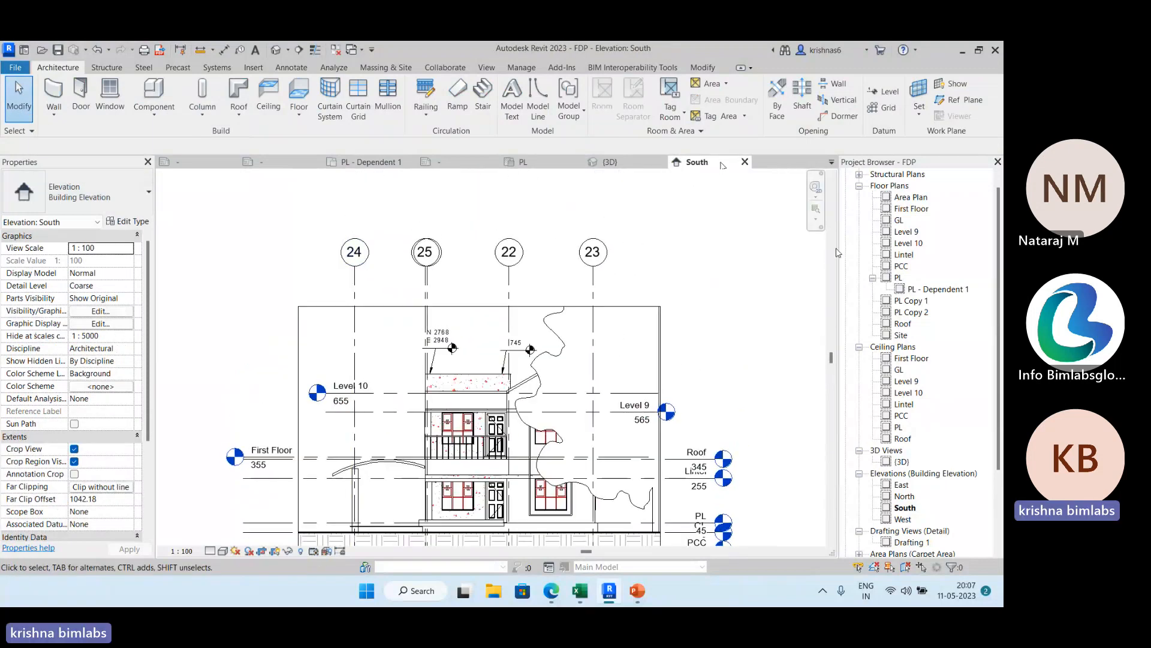
pyautogui.doubleClick(905, 497)
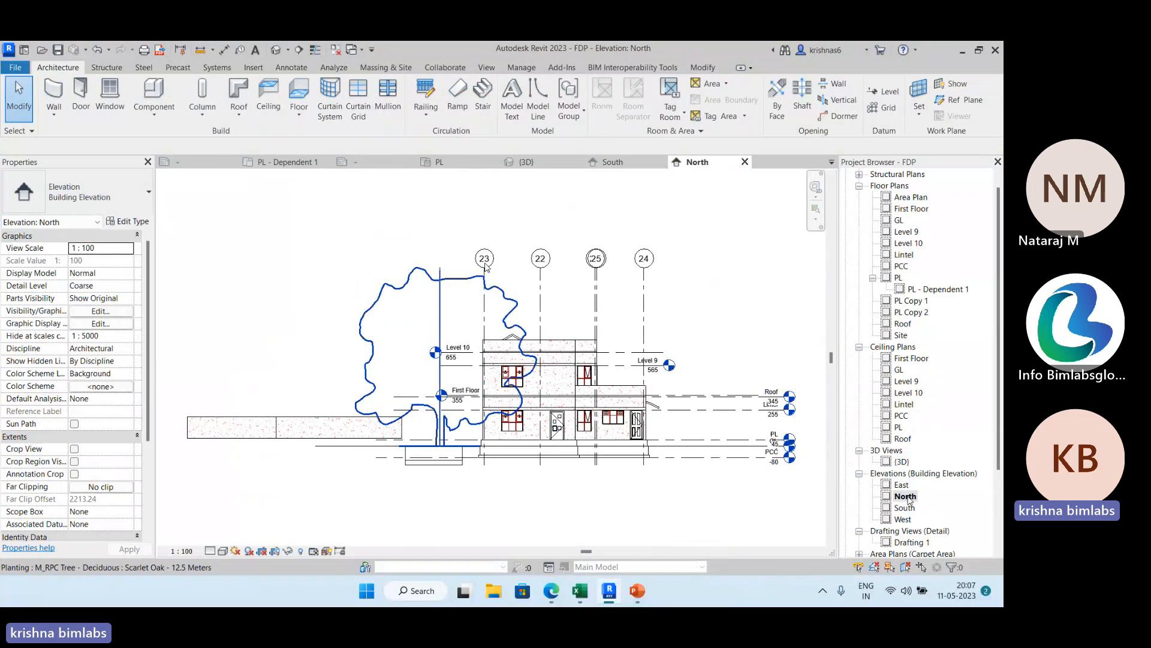
pyautogui.click(485, 282)
pyautogui.moveTo(485, 269); pyautogui.dragTo(495, 206)
pyautogui.click(445, 216)
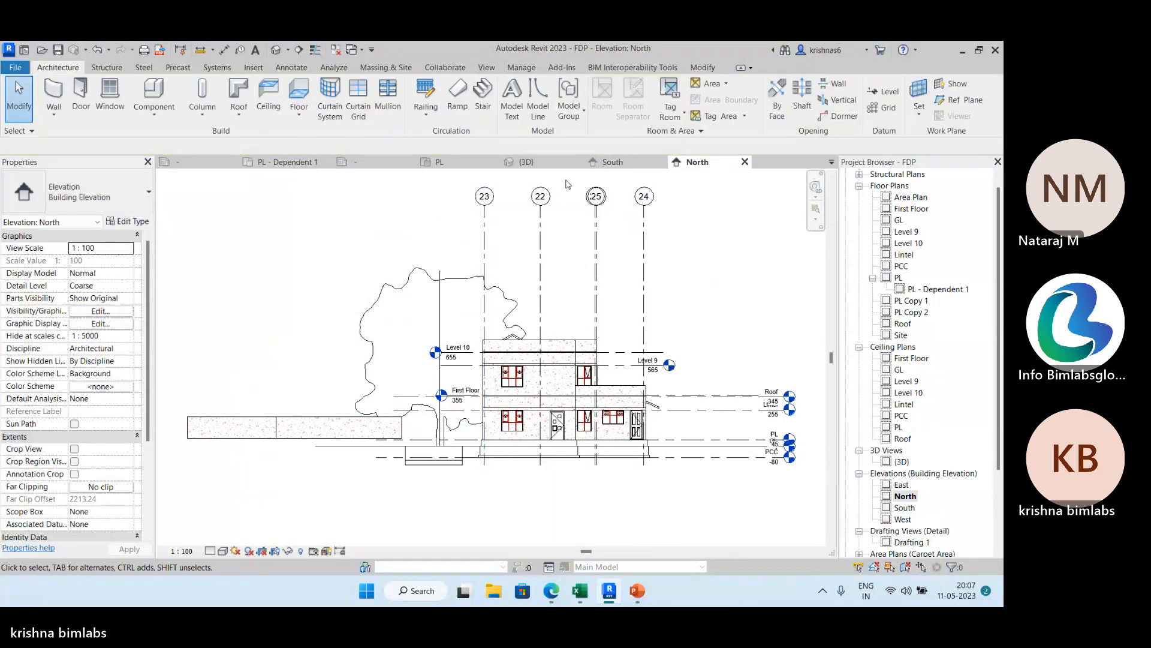
# Check grid 23's extent type in the South elevation, and switch its upper end from 3D to 2D extents in North.
pyautogui.click(611, 162)
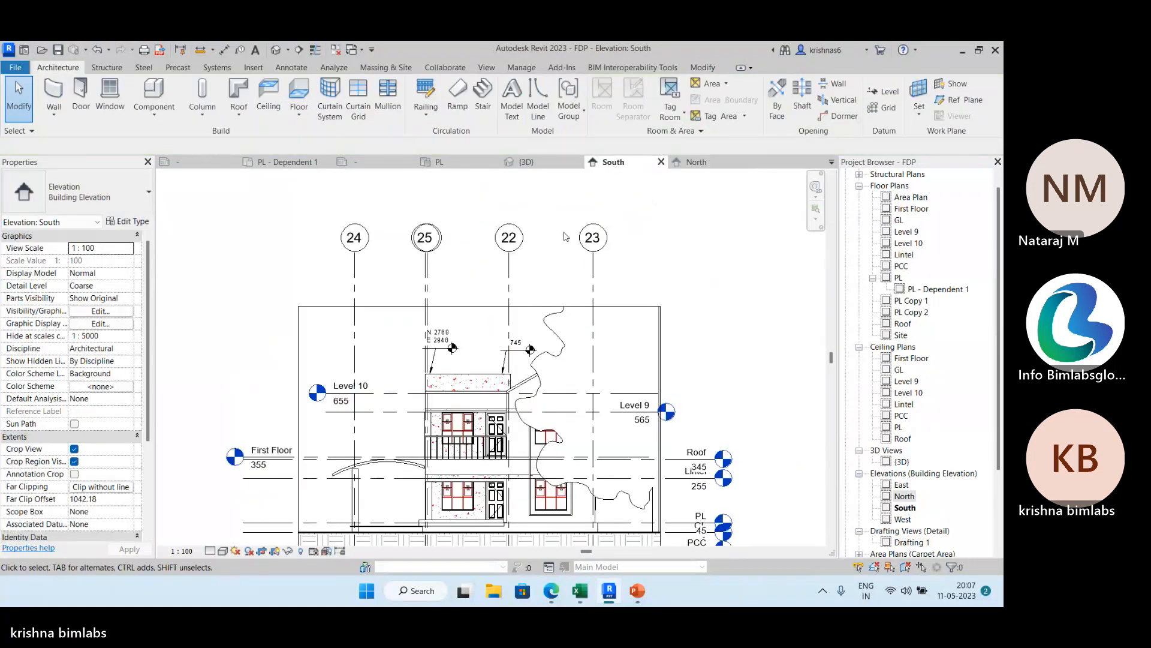
pyautogui.click(594, 258)
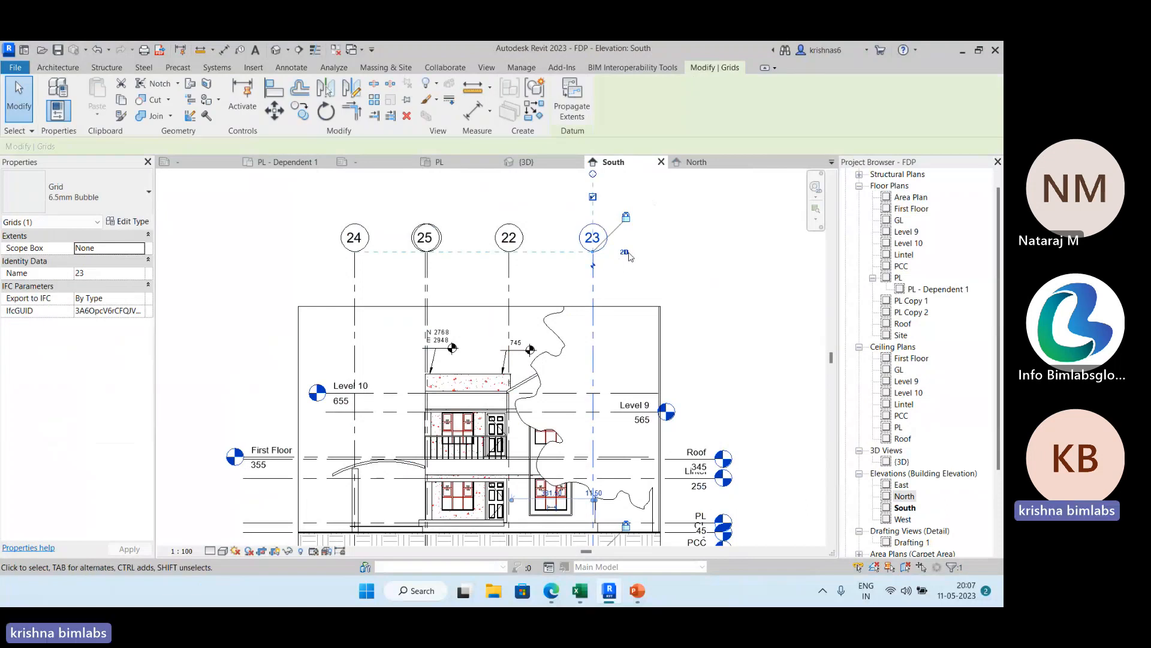
pyautogui.click(717, 162)
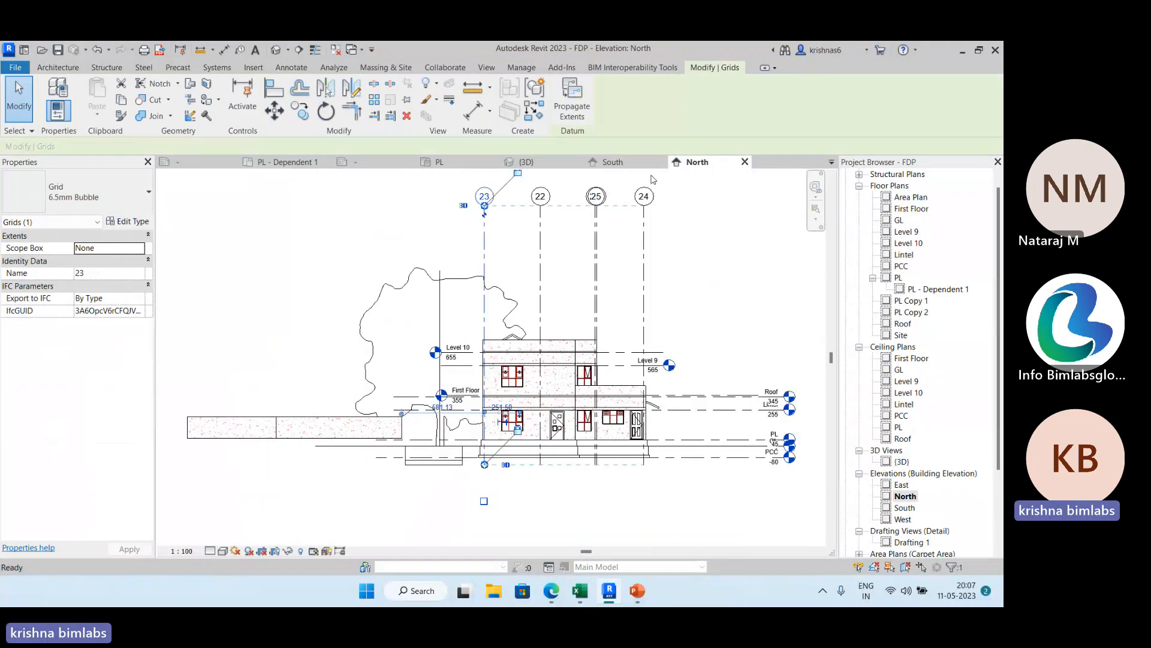
pyautogui.click(464, 206)
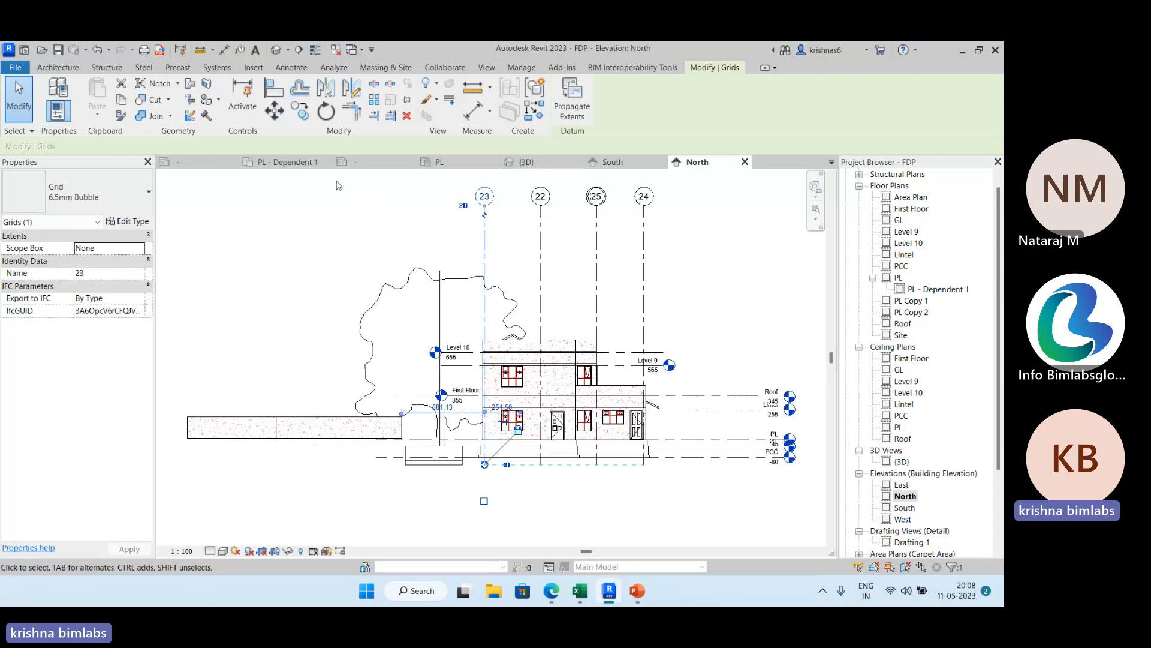
# Return to the PL carpet area plan and bring the whole house into view for sectioning.
pyautogui.click(442, 163)
pyautogui.moveTo(385, 226); pyautogui.dragTo(303, 434, button='middle')
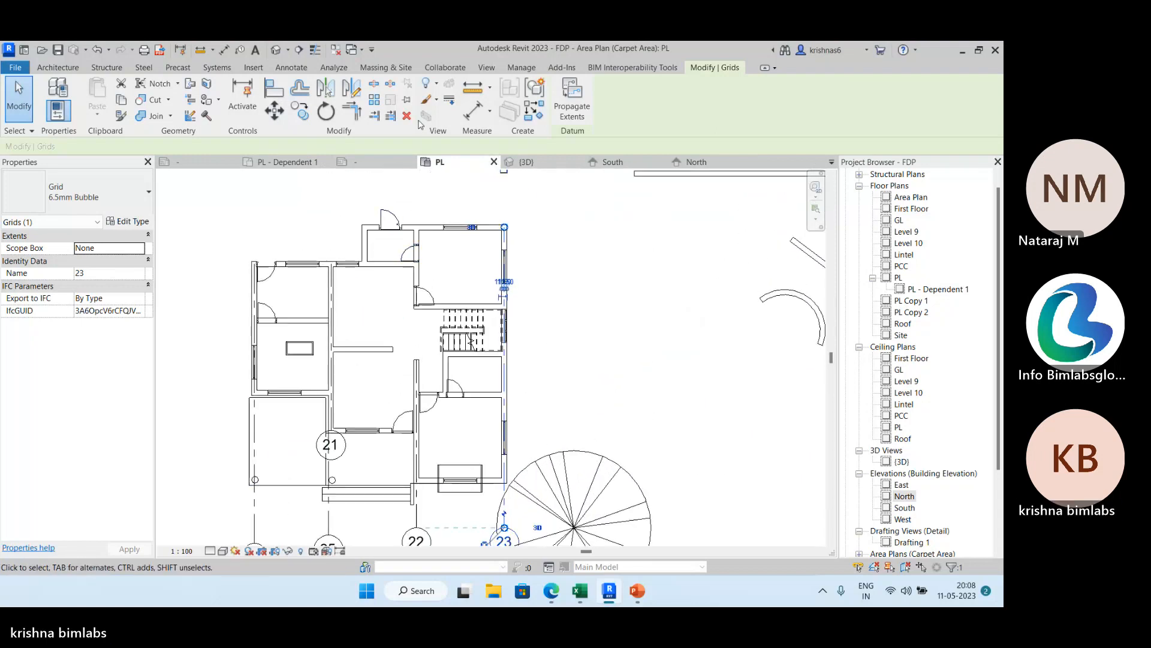
pyautogui.click(486, 67)
pyautogui.moveTo(603, 233); pyautogui.dragTo(681, 235, button='middle')
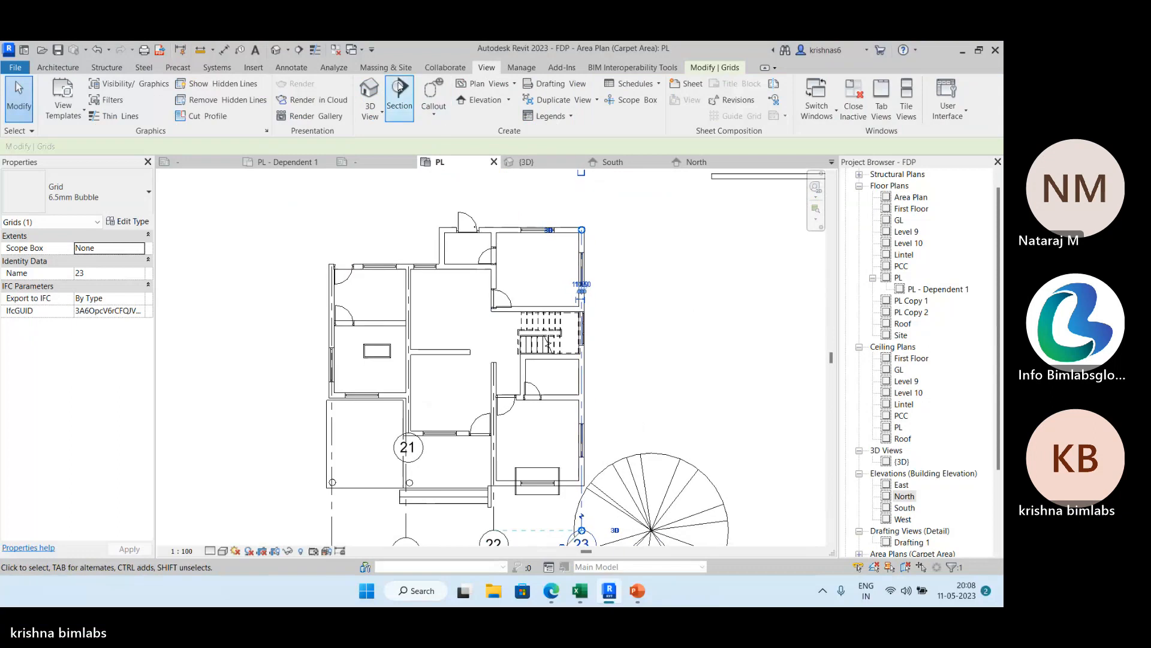
pyautogui.click(400, 90)
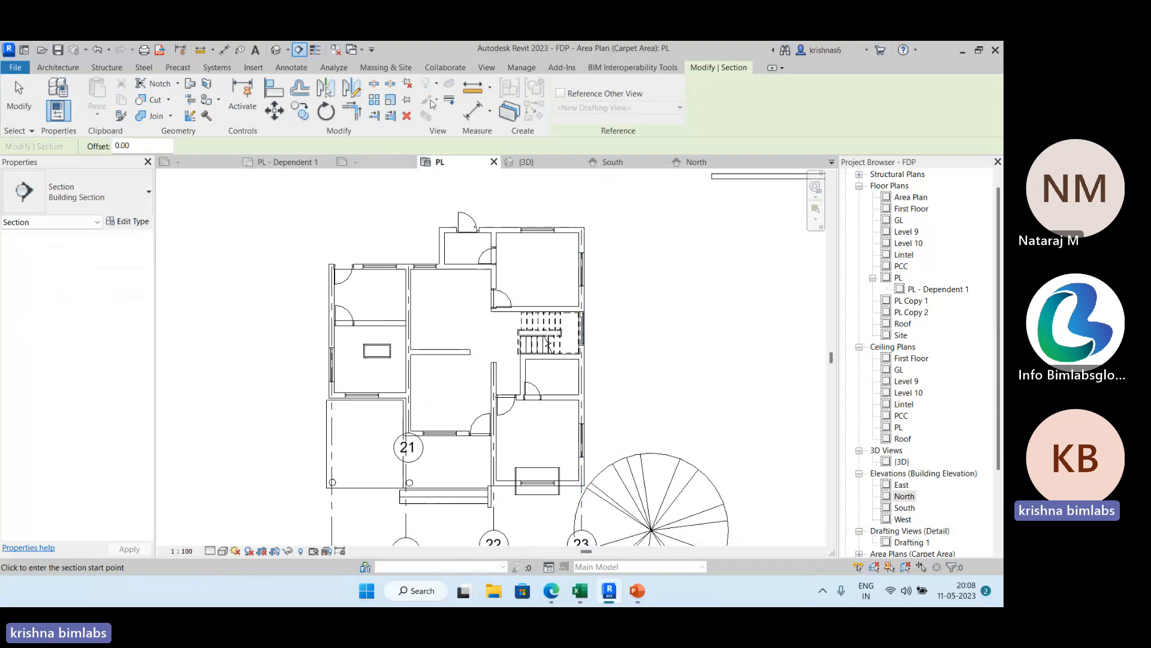
pyautogui.click(486, 67)
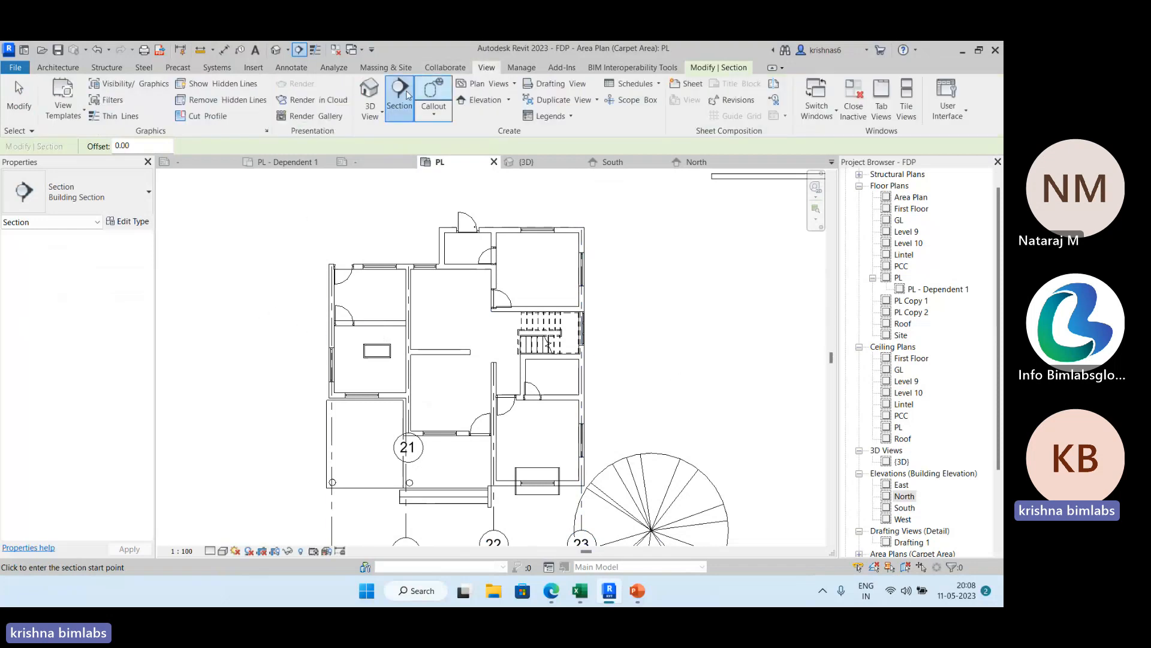
pyautogui.click(228, 334)
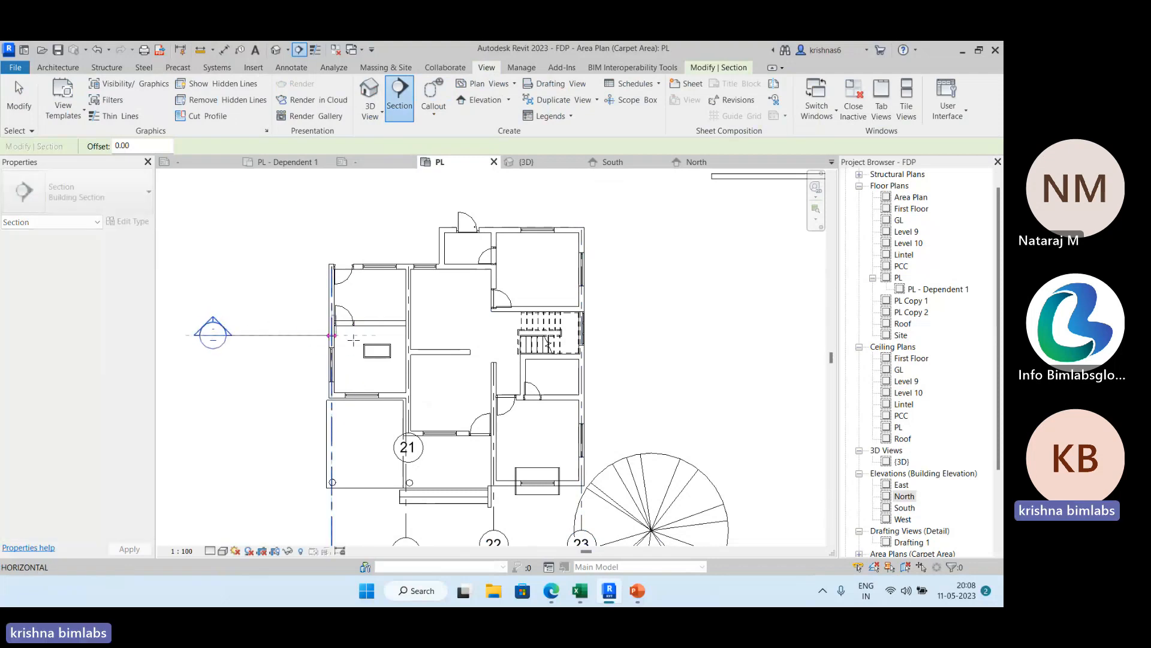
pyautogui.click(710, 327)
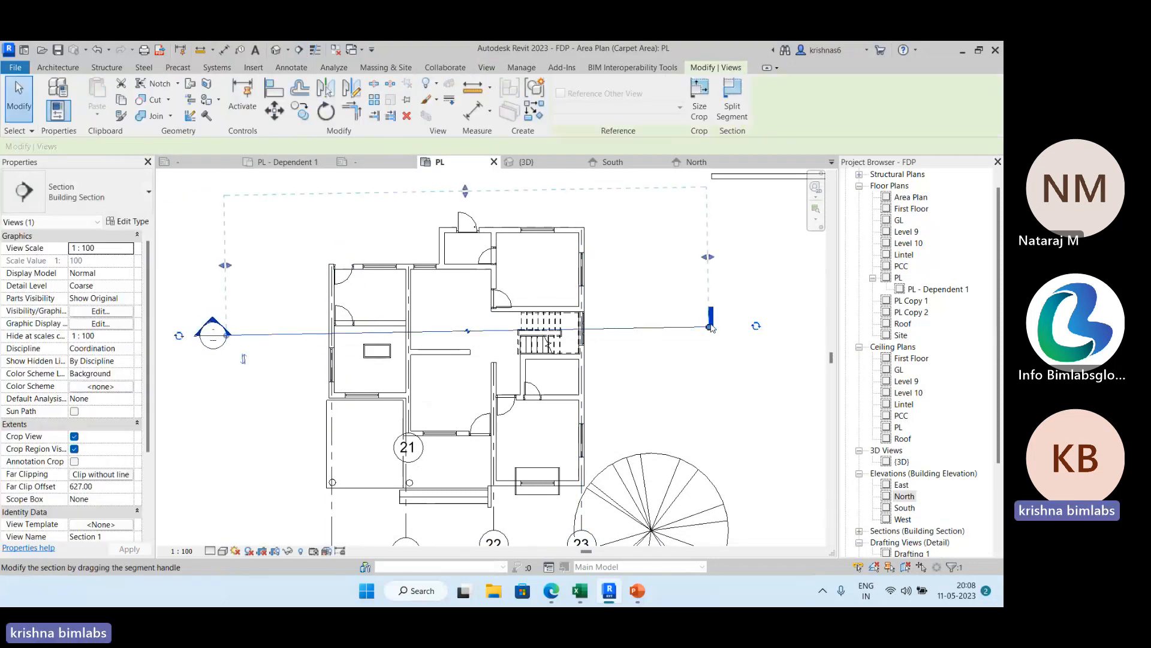
pyautogui.click(96, 50)
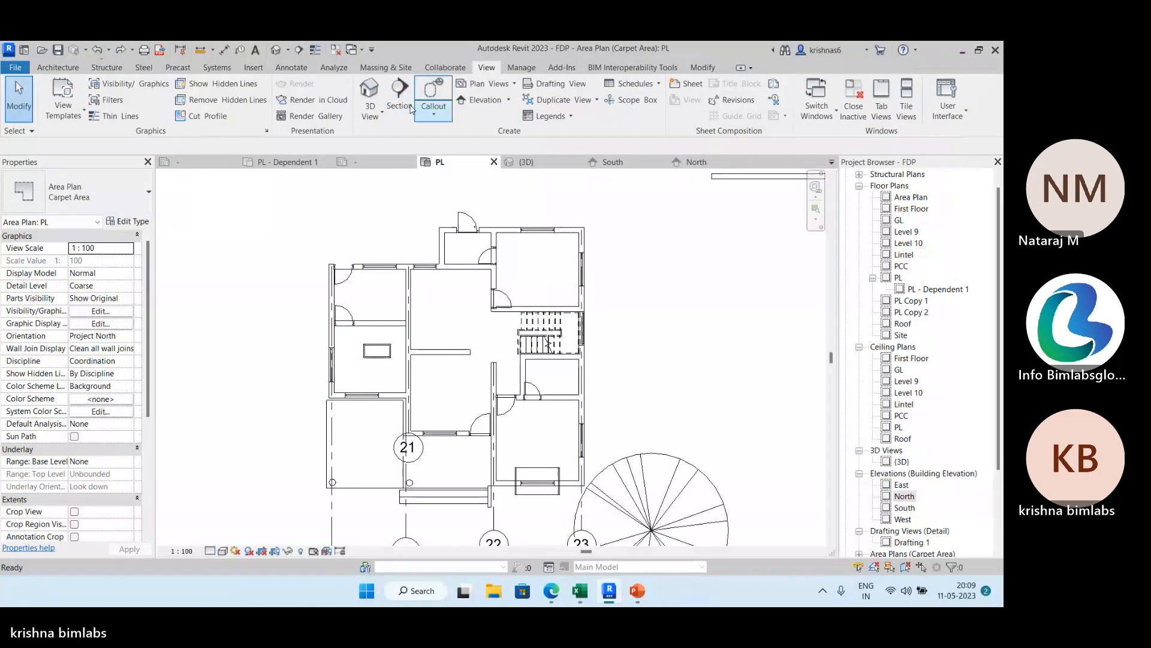
# Draw a horizontal building section across the full width of the house, passing through the staircase.
pyautogui.click(400, 99)
pyautogui.click(226, 334)
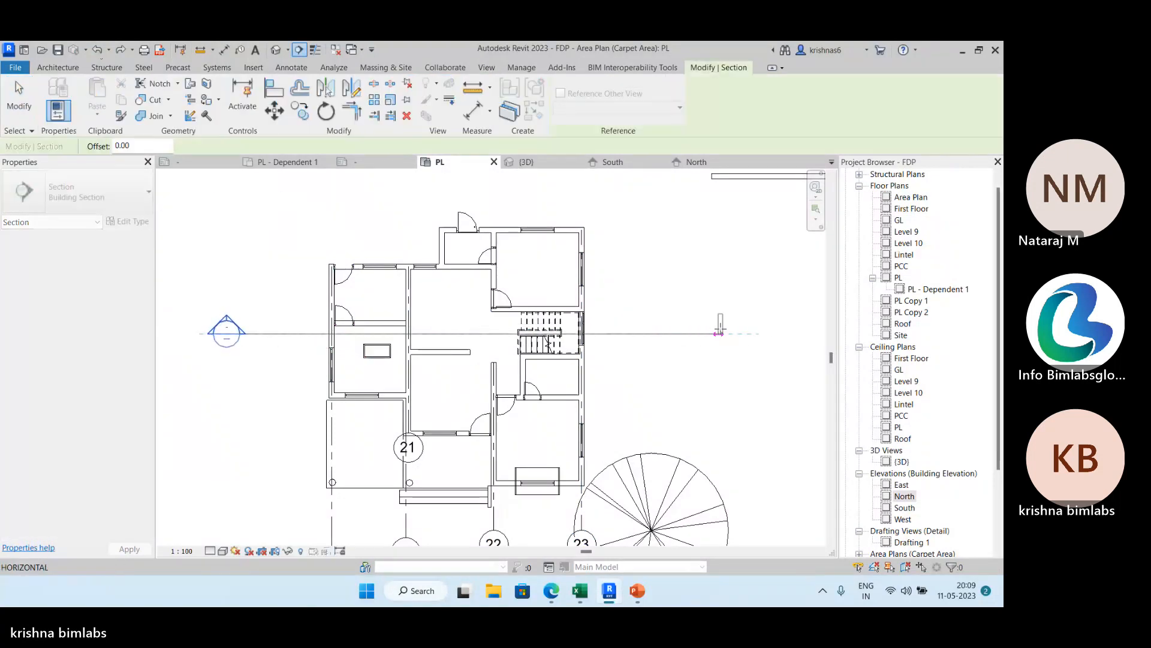
pyautogui.click(734, 333)
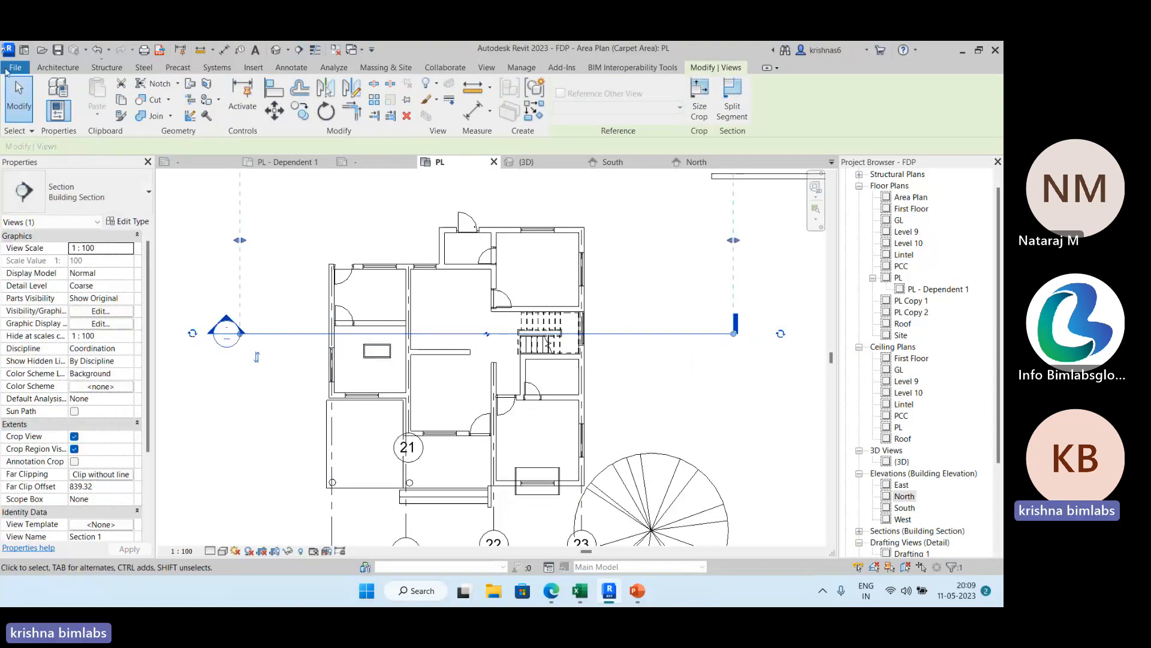
pyautogui.click(19, 96)
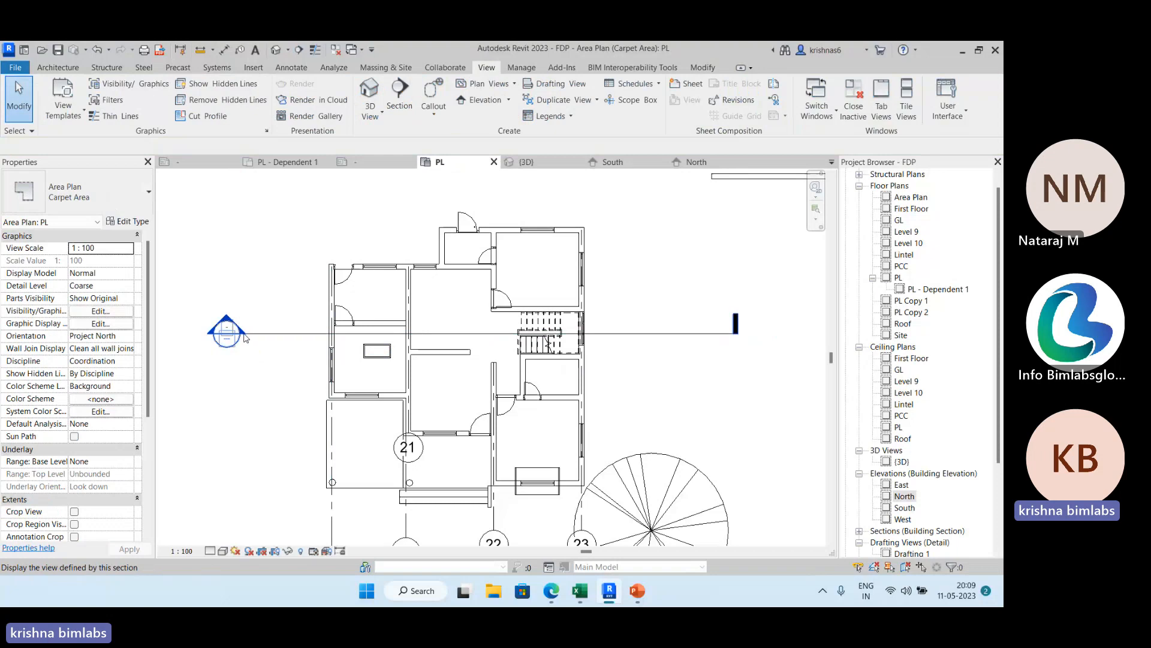
# Flip the section's viewing direction and flip it back.
pyautogui.click(268, 333)
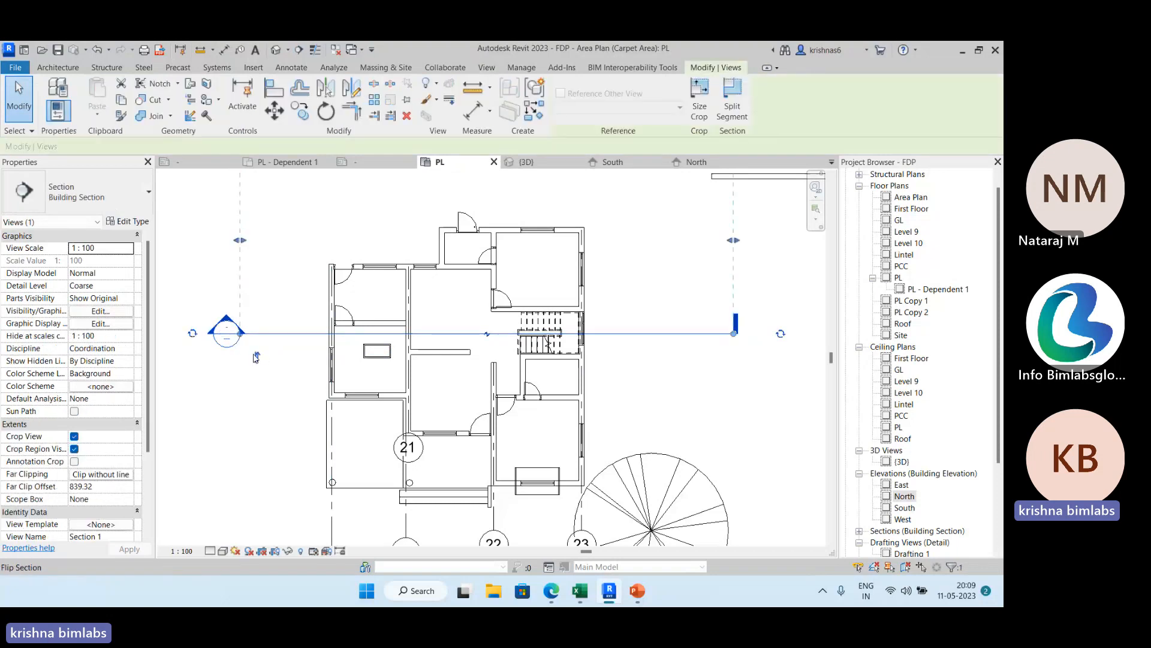
pyautogui.click(257, 357)
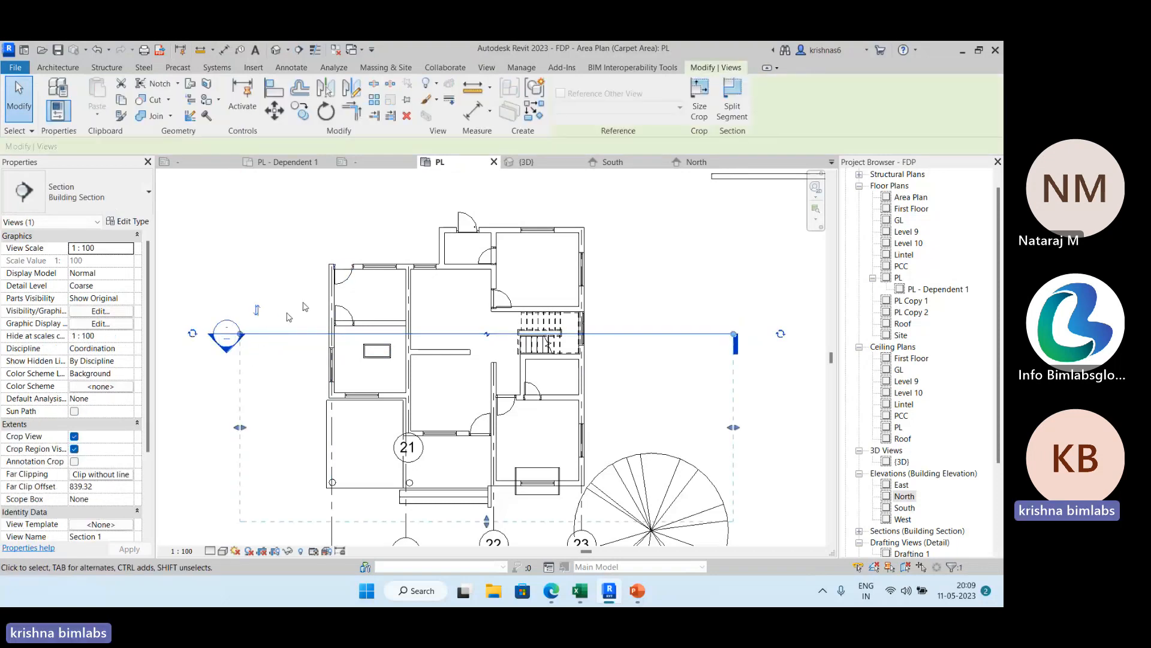
pyautogui.click(257, 310)
# Locate the new building section in the project browser and open its view from the section line in the plan.
pyautogui.scroll(-1, 690, 330)
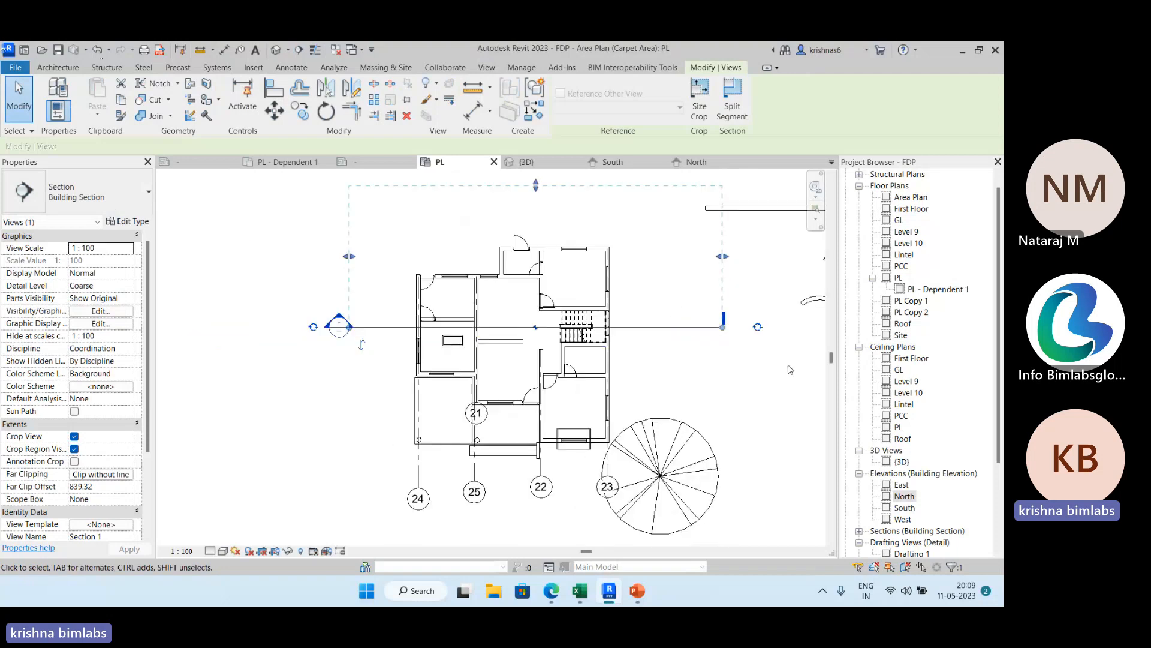
pyautogui.scroll(-1, 859, 372)
pyautogui.click(859, 497)
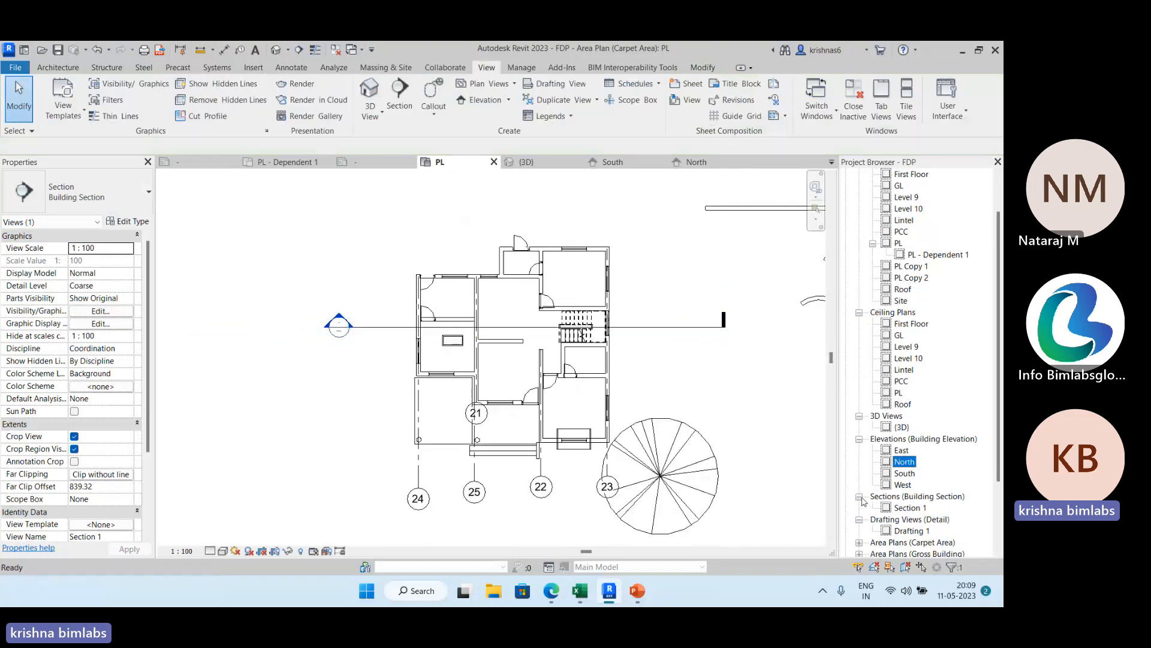
pyautogui.click(365, 328)
pyautogui.rightClick(366, 329)
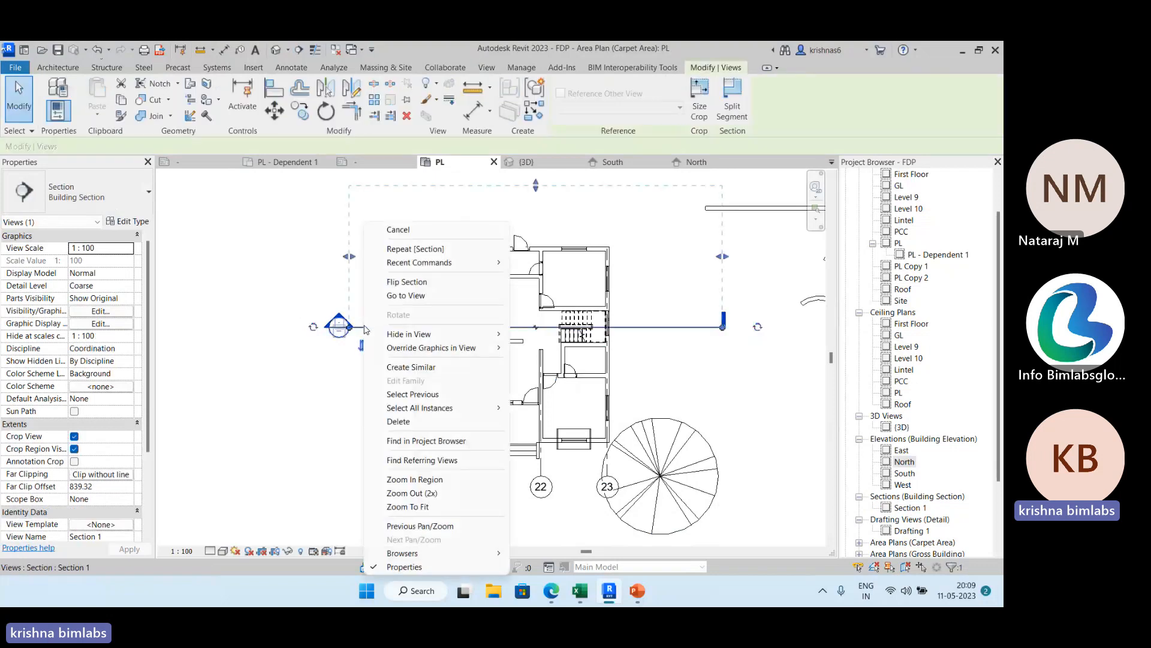
pyautogui.click(428, 297)
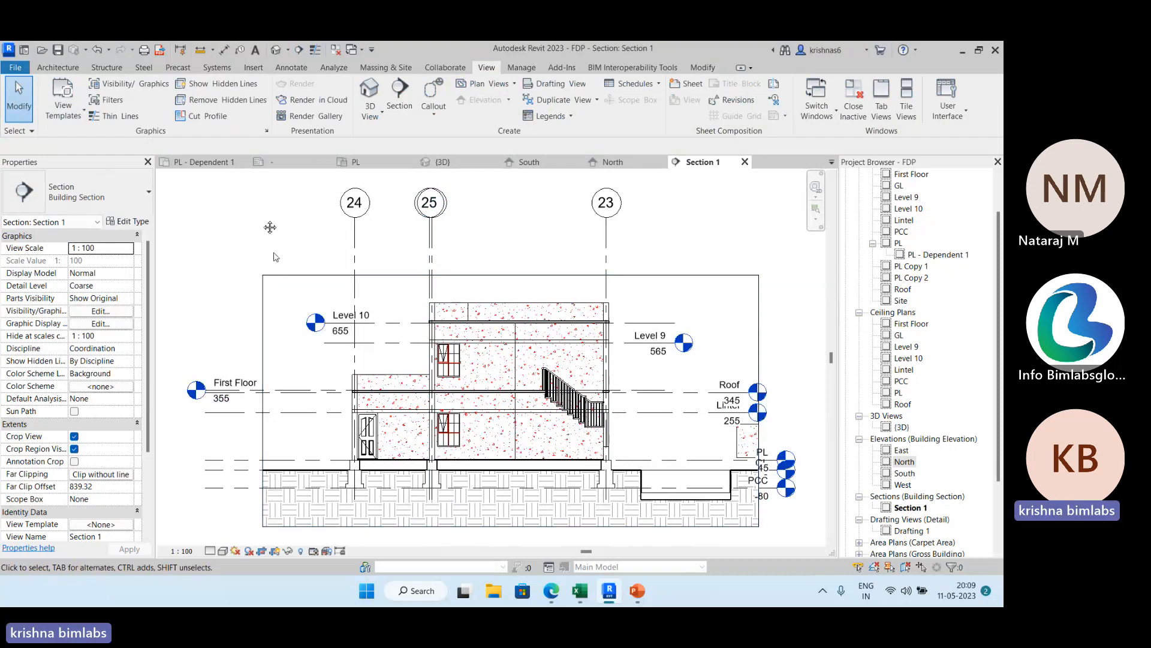
pyautogui.moveTo(270, 227); pyautogui.dragTo(252, 202, button='middle')
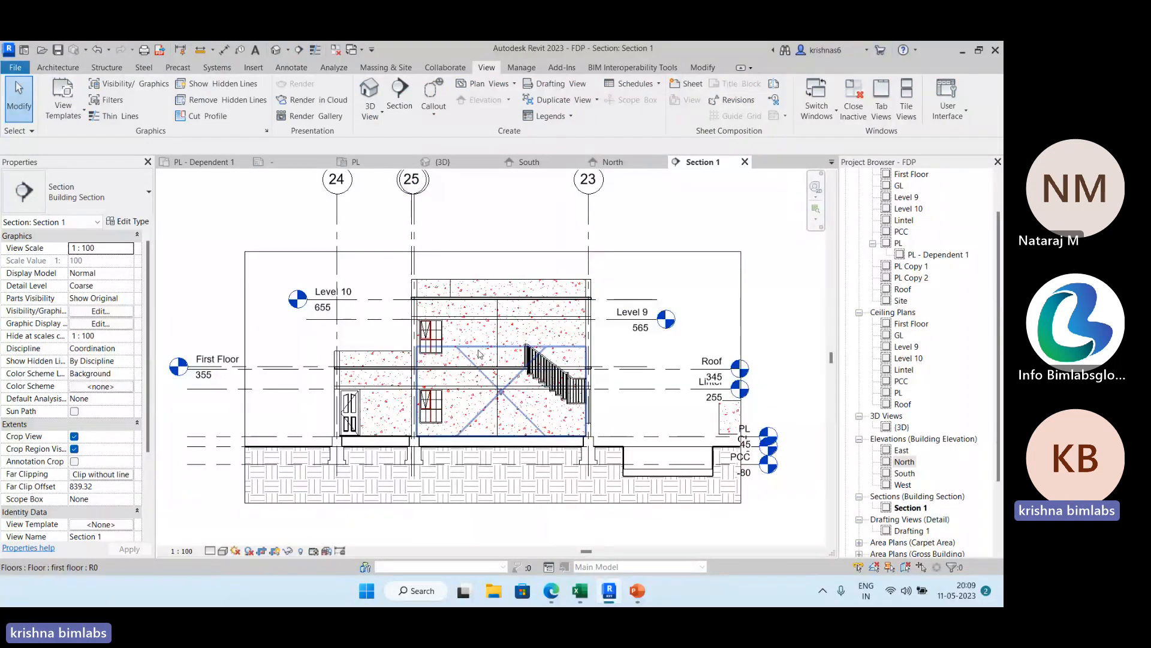
pyautogui.scroll(2, 447, 422)
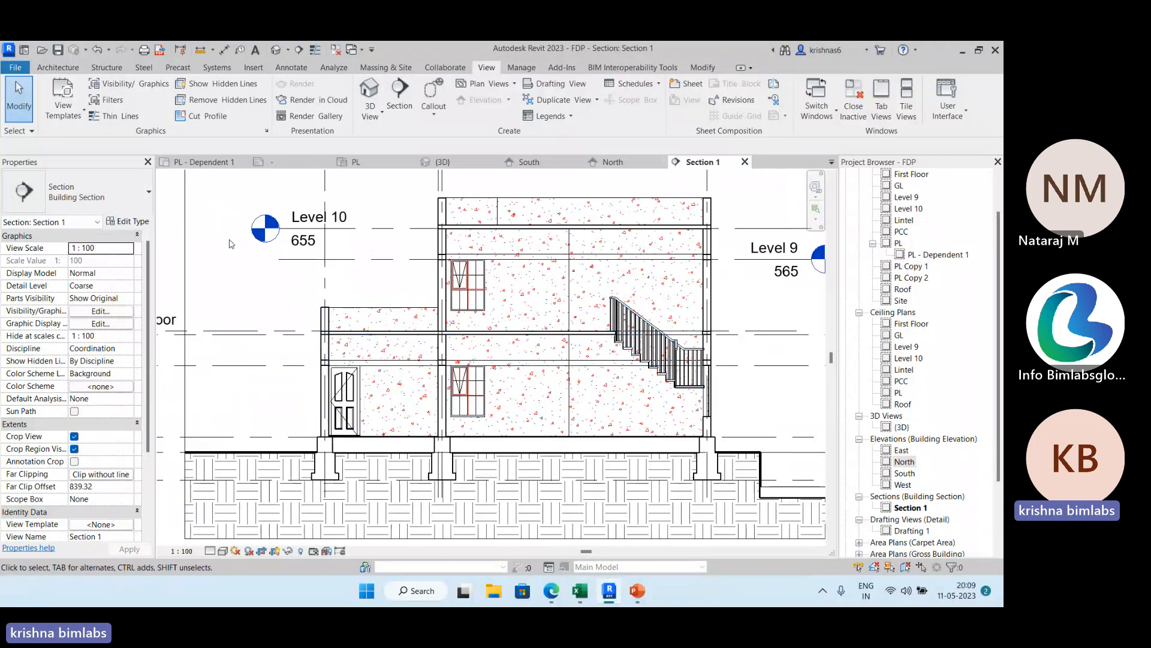
pyautogui.moveTo(257, 278)
pyautogui.mouseDown(button='middle')
pyautogui.moveTo(253, 208)
pyautogui.moveTo(250, 262)
pyautogui.mouseUp(button='middle')
pyautogui.scroll(1, 248, 262)
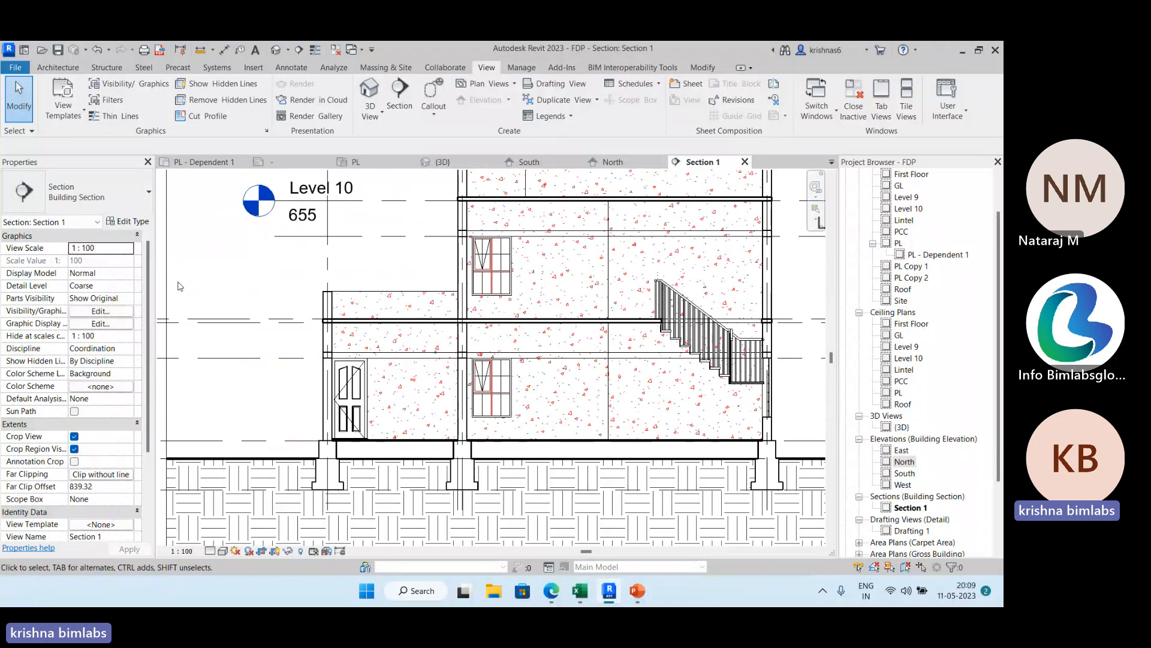
# Override the Walls cut pattern in Section 1's visibility/graphic overrides with the Brickwork foreground pattern.
pyautogui.click(101, 312)
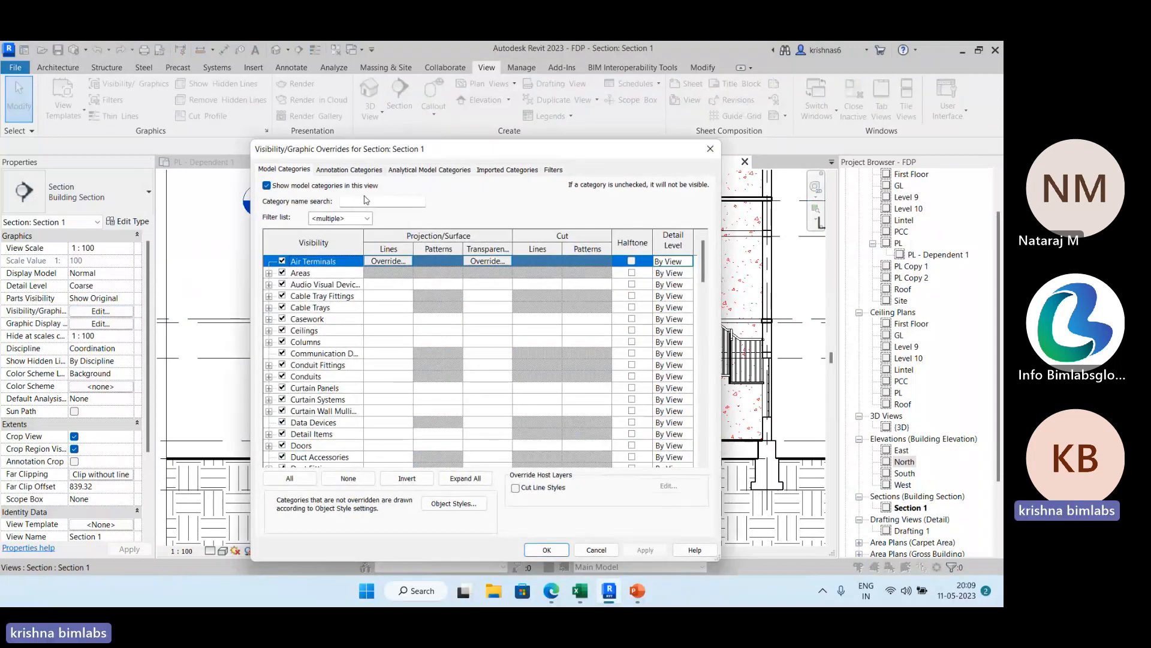
pyautogui.scroll(-6, 445, 338)
pyautogui.scroll(-16, 445, 337)
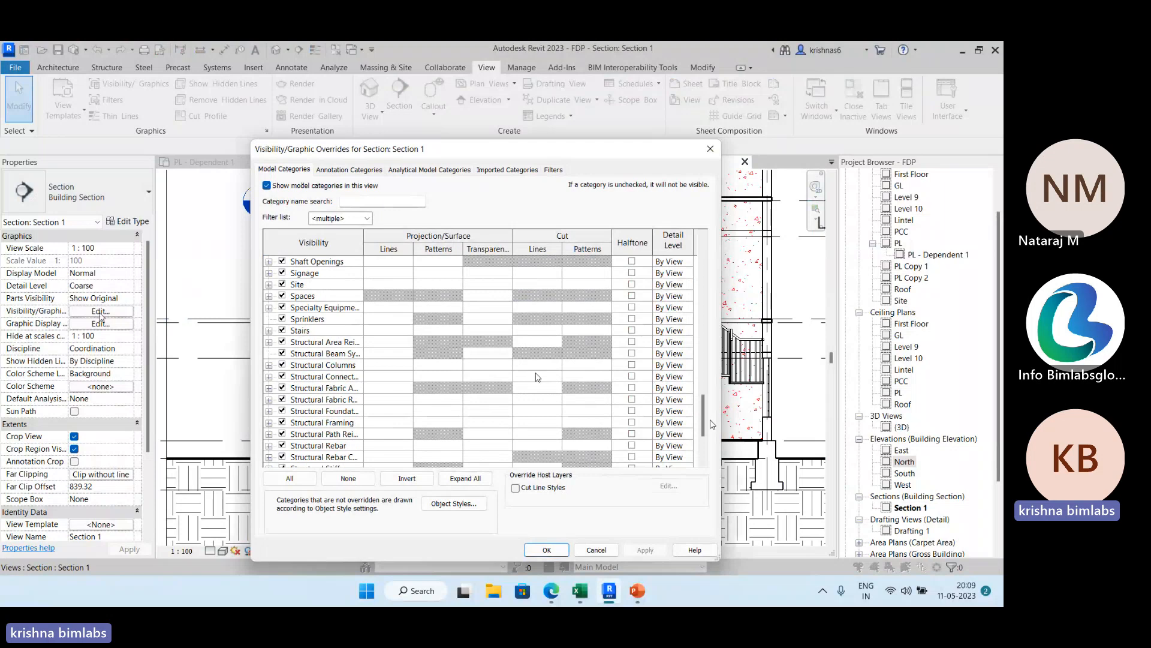
pyautogui.scroll(-3, 702, 414)
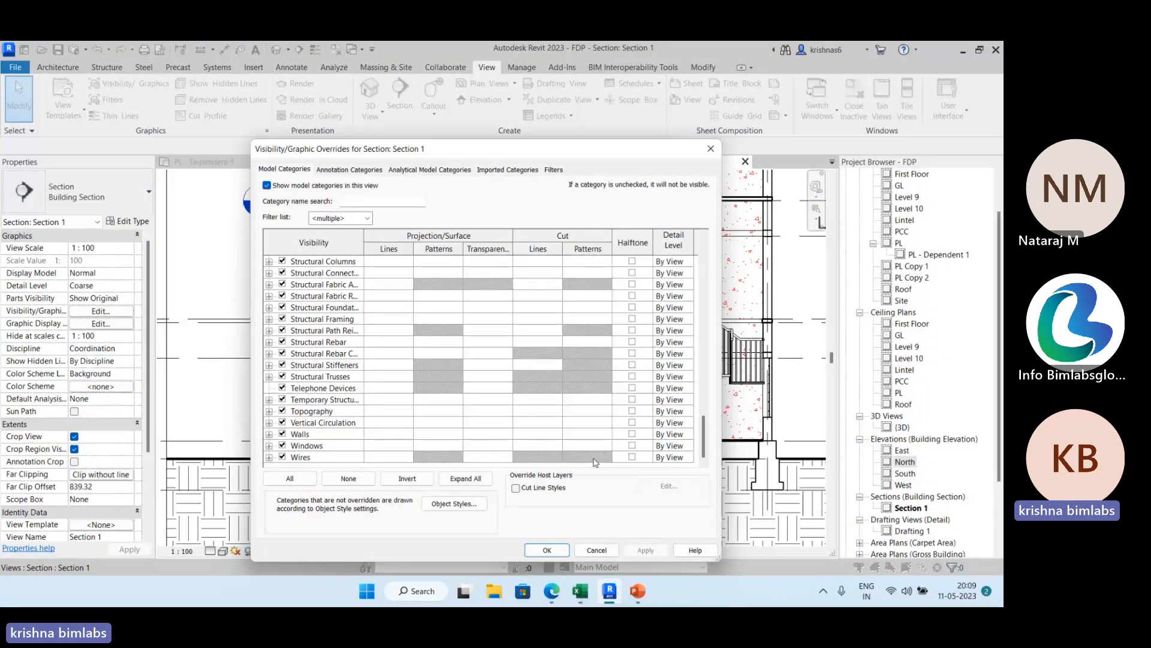
pyautogui.click(597, 434)
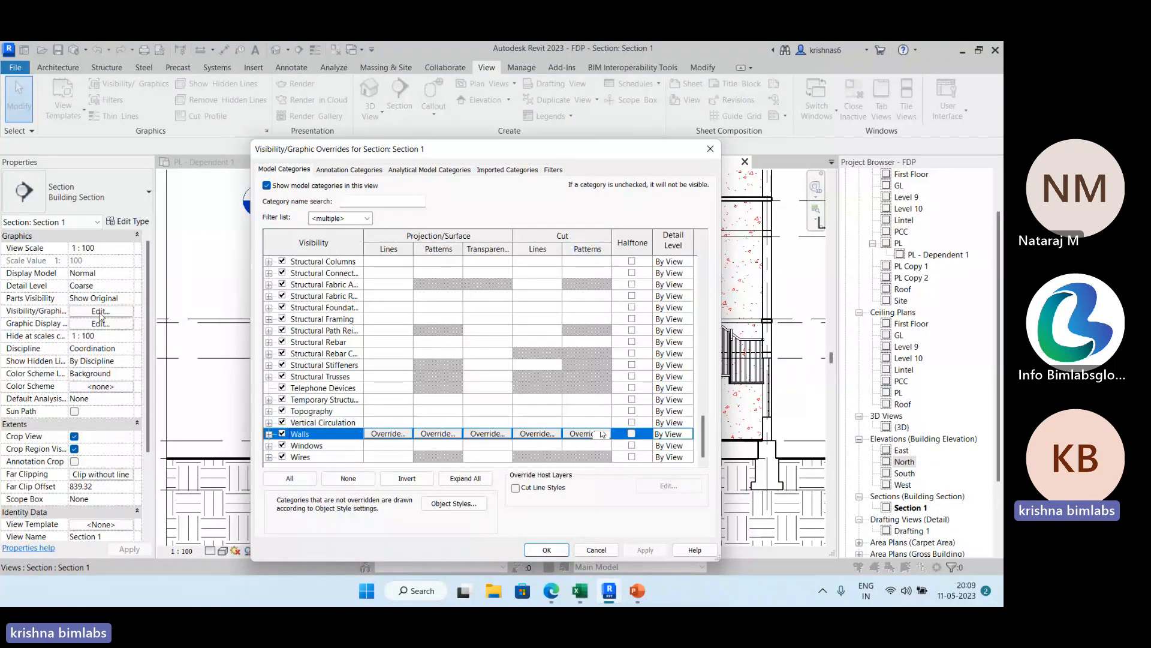
pyautogui.click(606, 433)
pyautogui.click(490, 318)
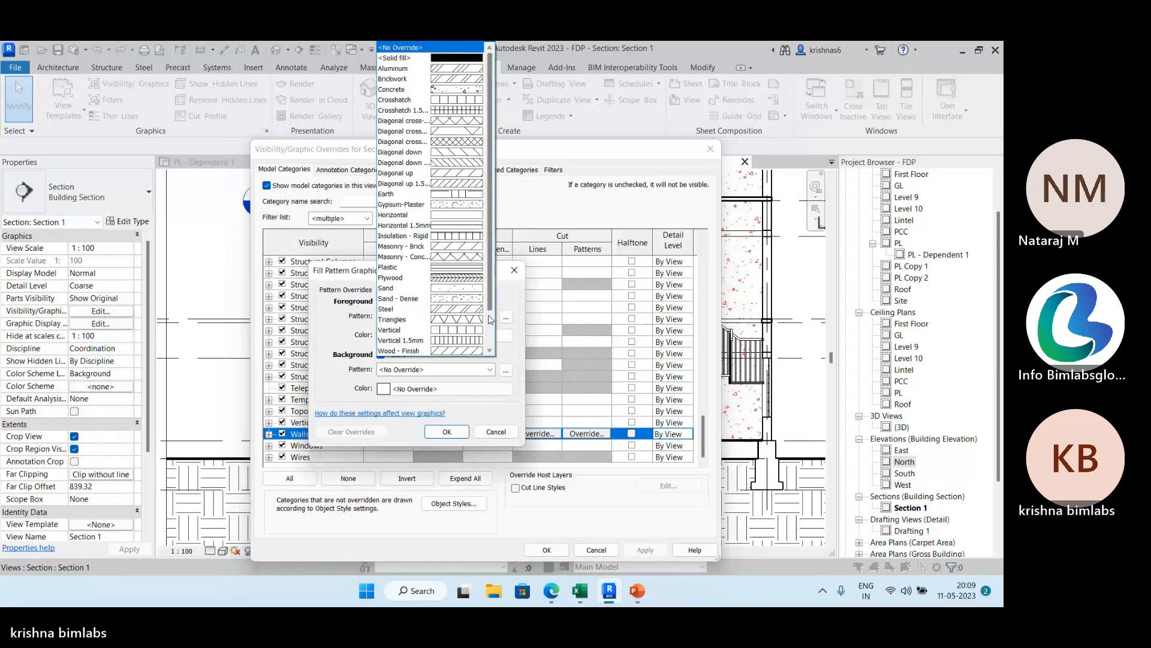
pyautogui.click(472, 79)
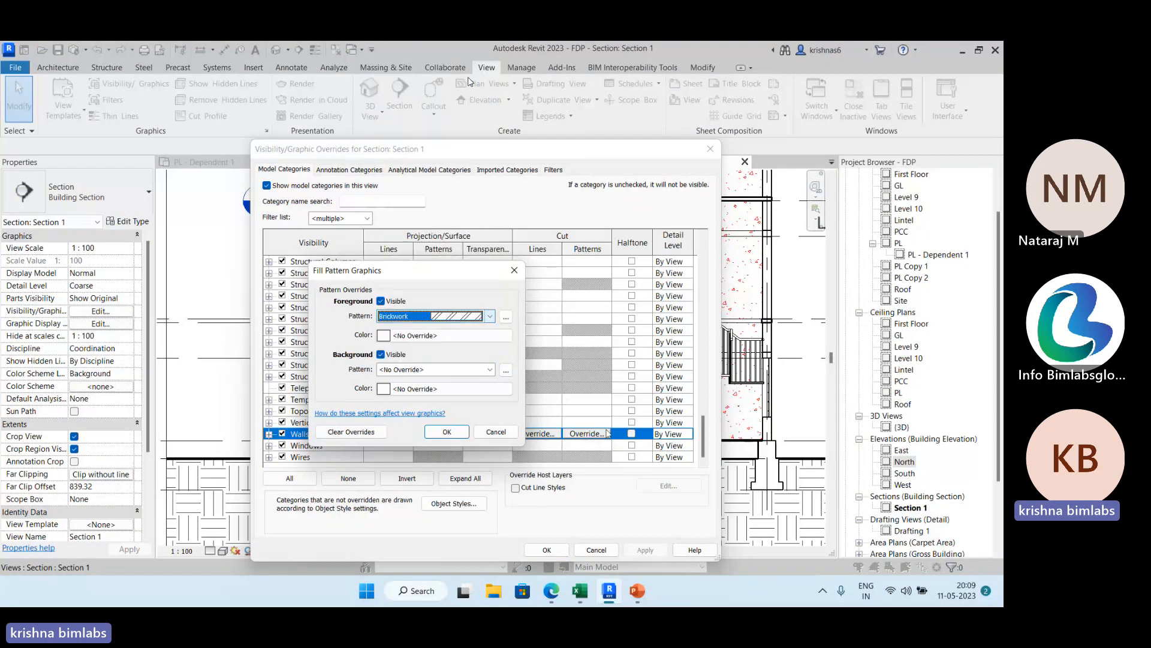
pyautogui.click(444, 432)
pyautogui.click(645, 550)
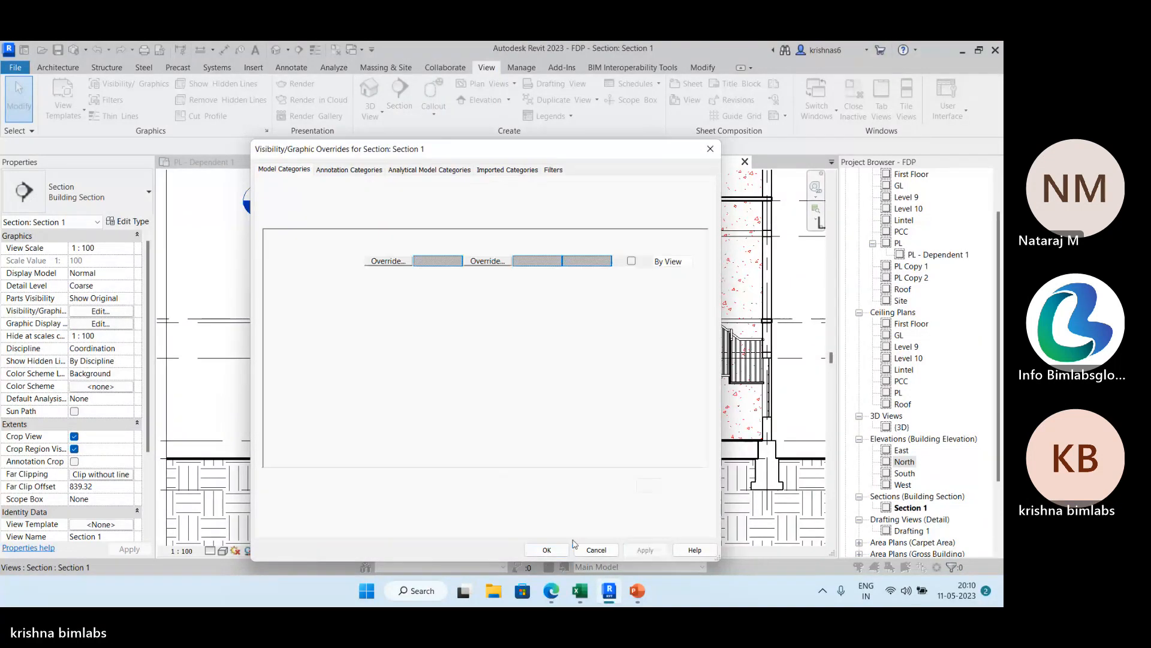
pyautogui.click(547, 550)
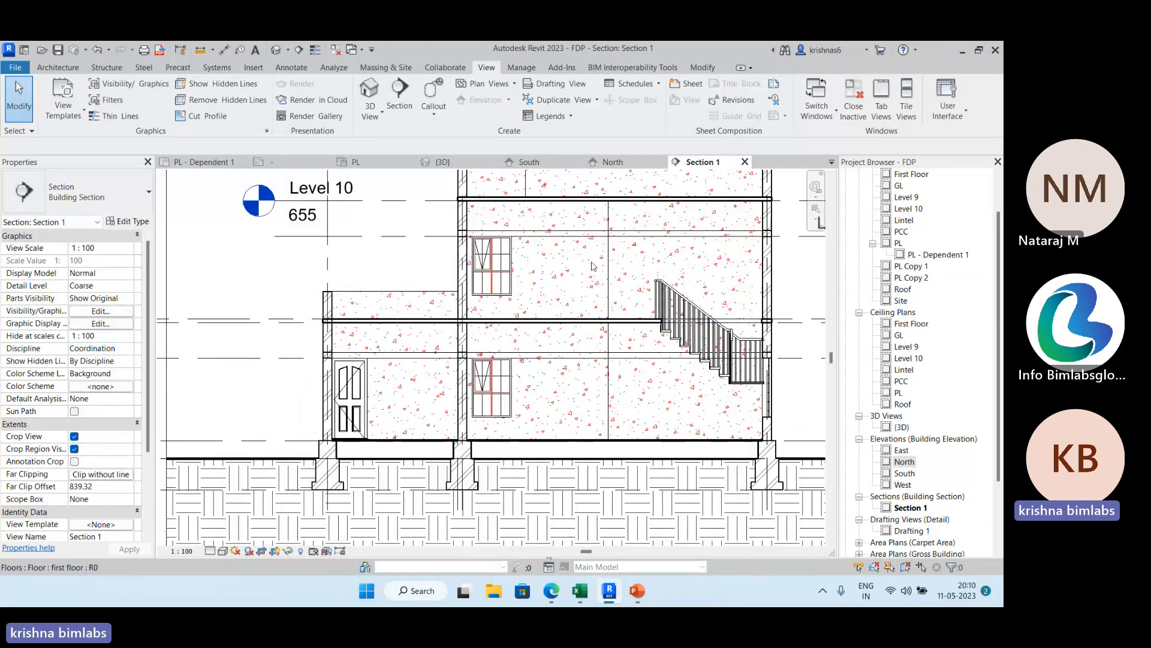
# Start a filled region in Section 1 and trace the top and stepped inner side of the footing below the door down to its base.
pyautogui.moveTo(263, 396); pyautogui.dragTo(256, 340, button='middle')
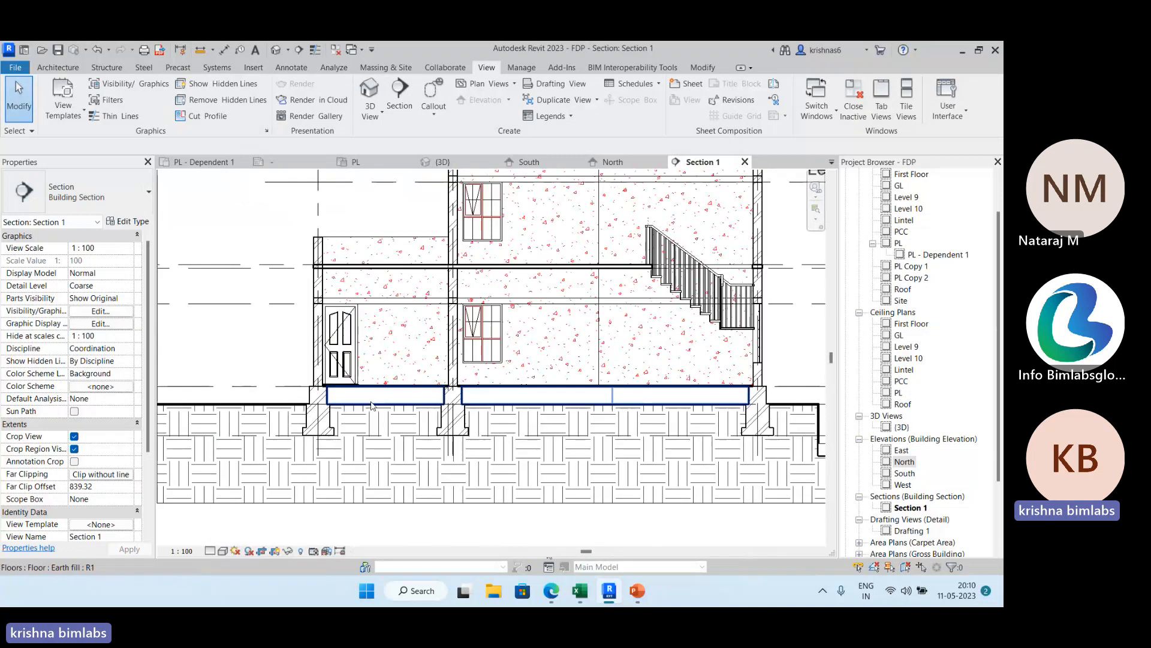
pyautogui.scroll(3, 333, 406)
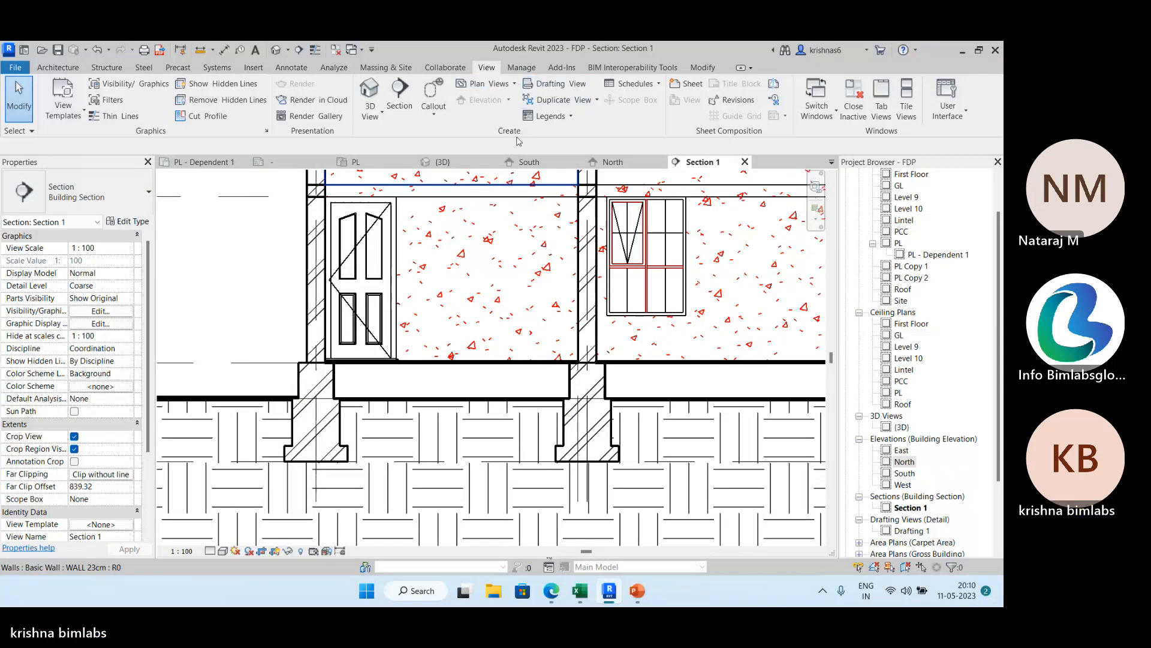
pyautogui.click(294, 67)
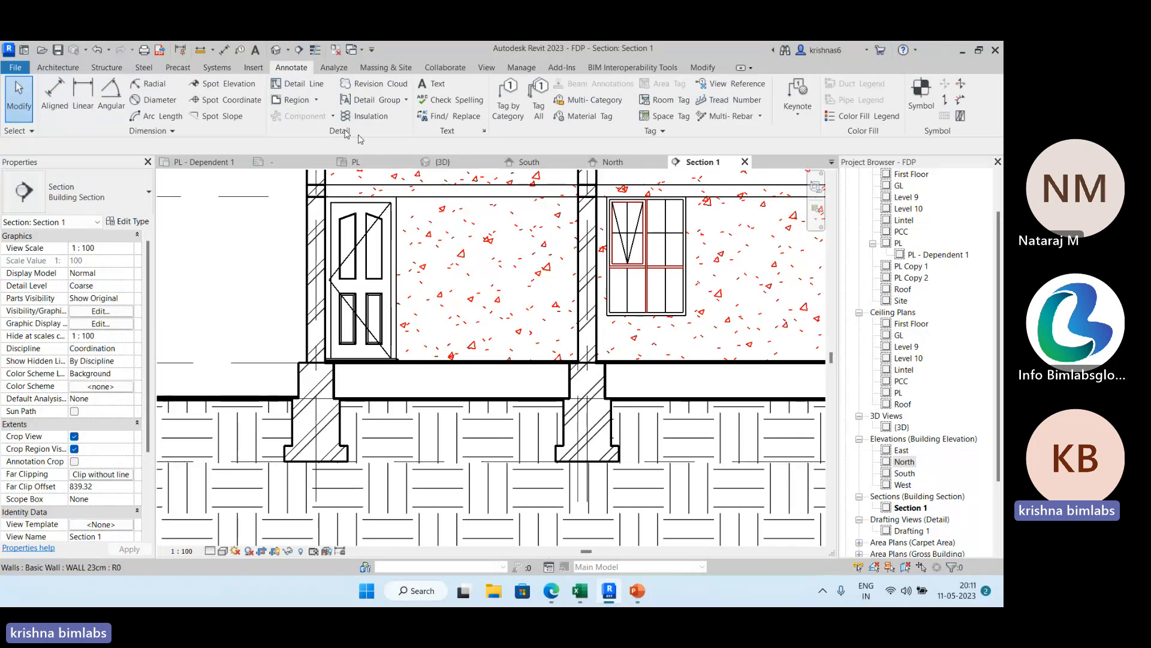
pyautogui.click(317, 100)
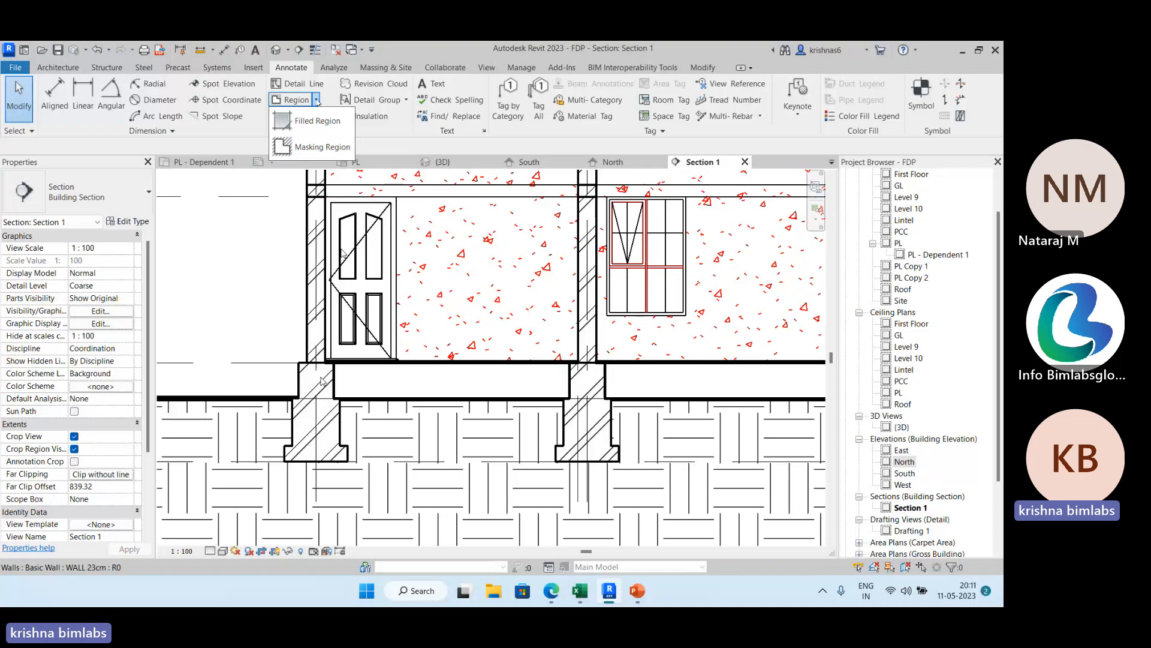
pyautogui.click(318, 122)
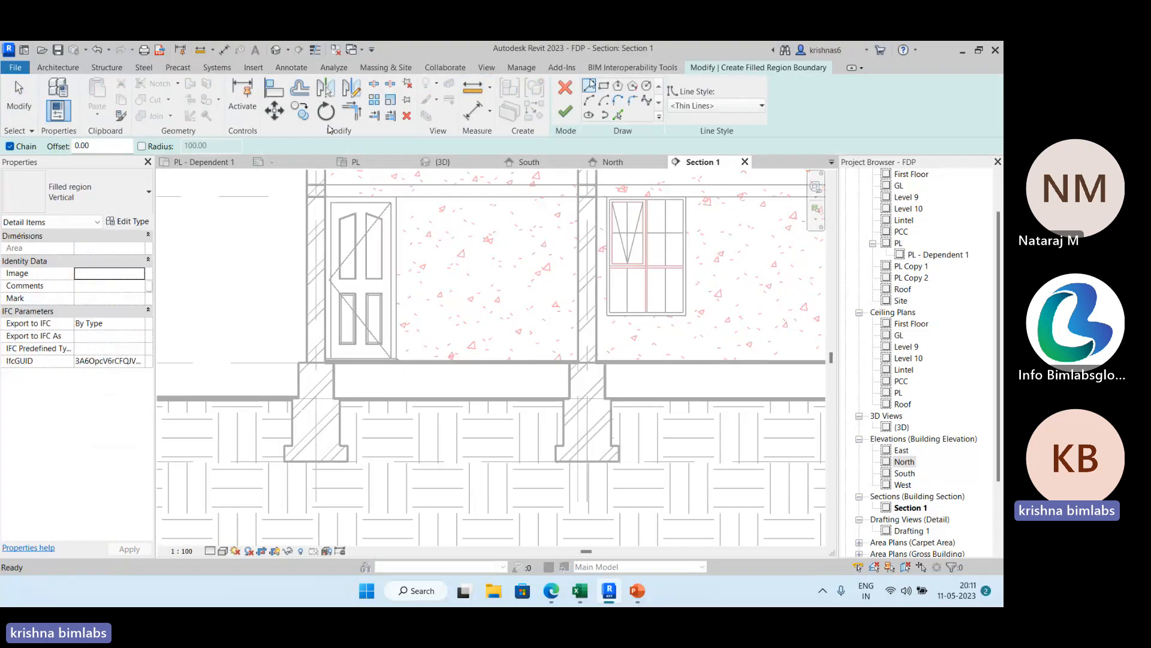
pyautogui.click(298, 362)
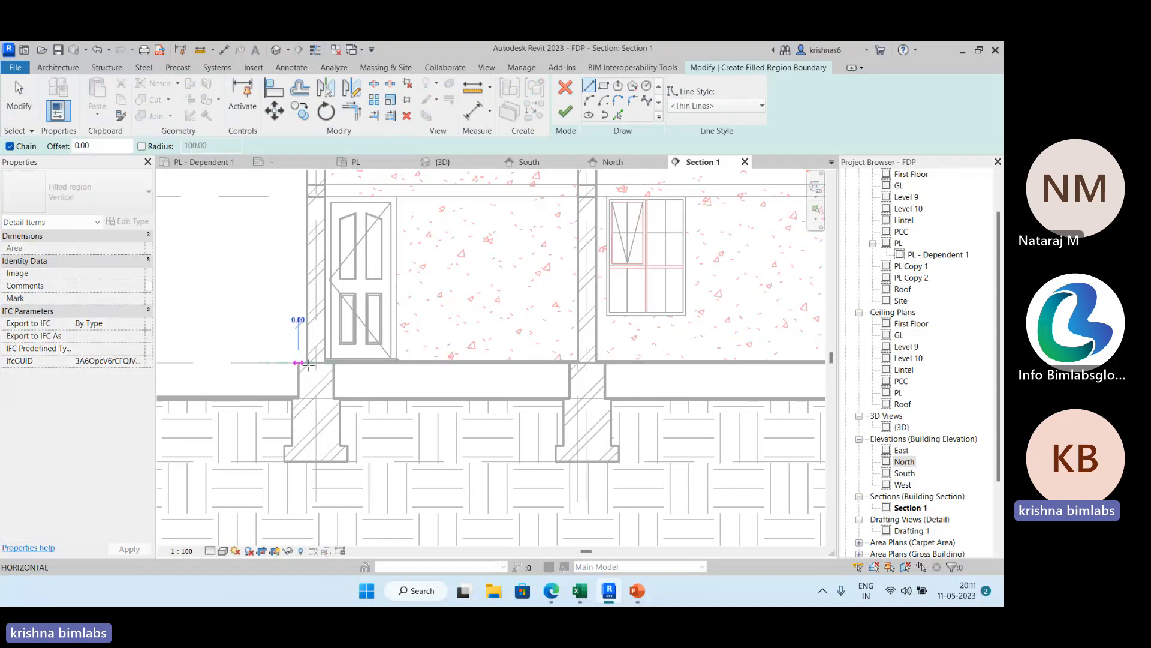
pyautogui.click(334, 363)
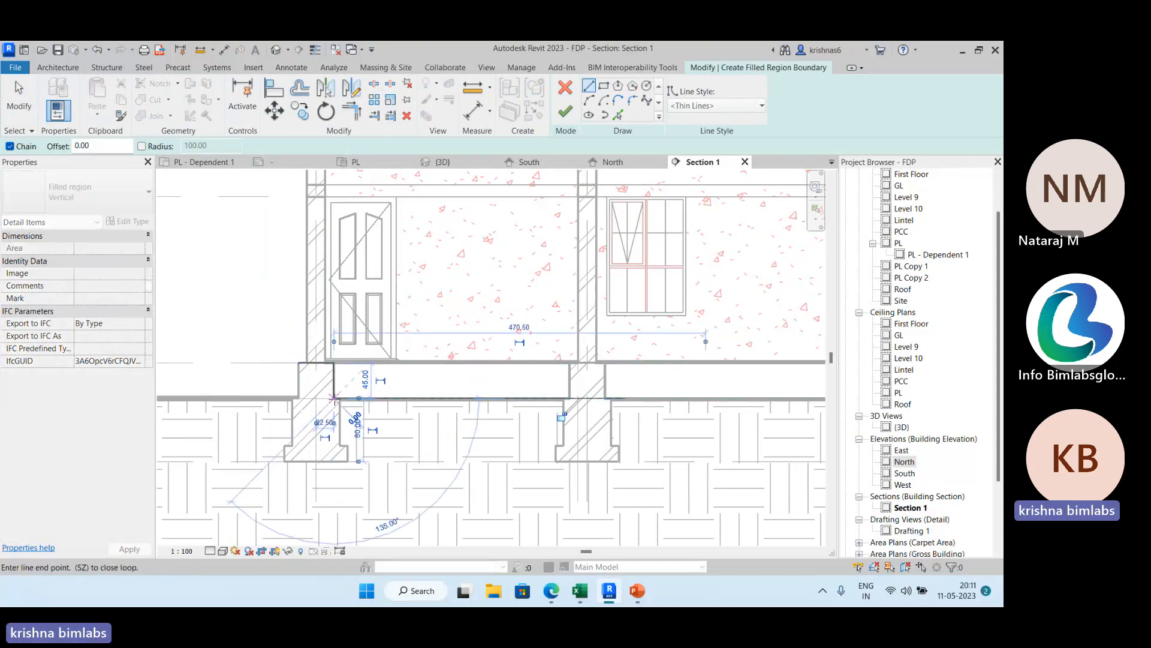
pyautogui.click(334, 398)
pyautogui.click(340, 398)
pyautogui.click(340, 446)
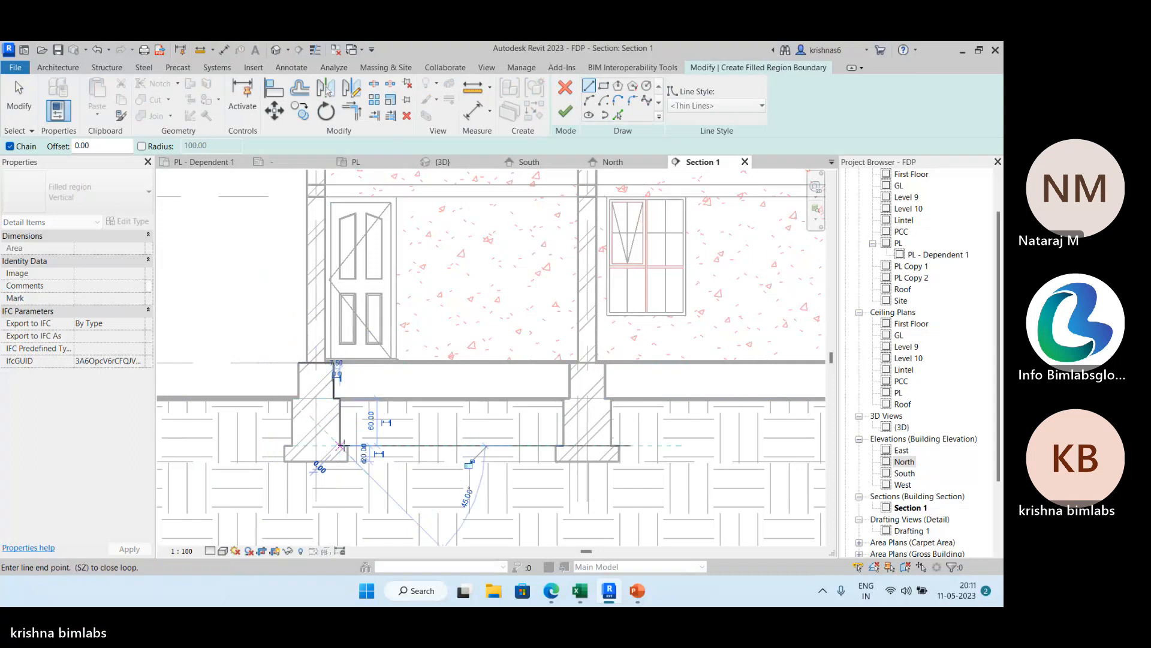
pyautogui.click(347, 446)
pyautogui.click(348, 461)
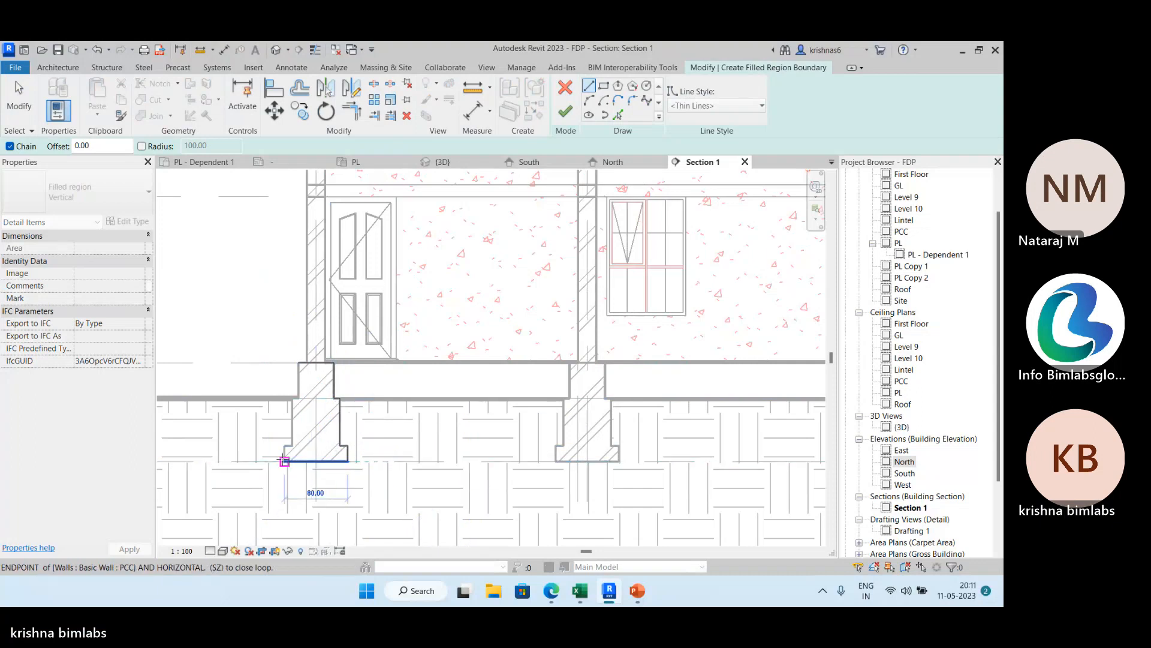
# Trace that footing's base and stepped outer side back to the starting corner, and finish the filled region.
pyautogui.click(285, 461)
pyautogui.click(285, 445)
pyautogui.click(292, 445)
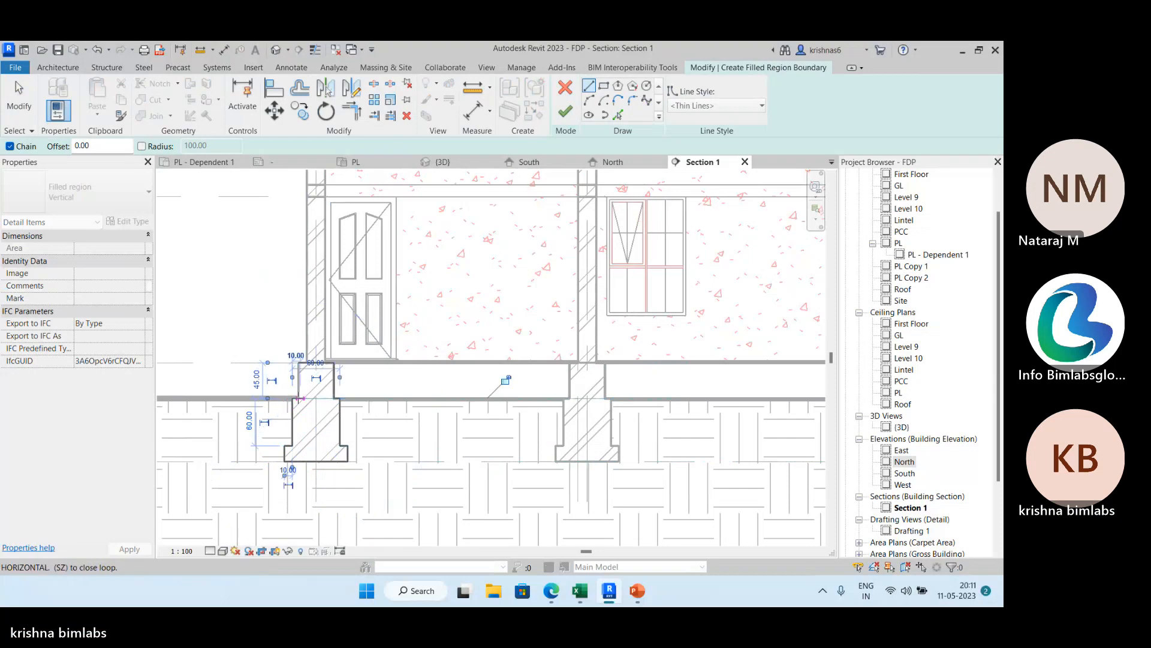
pyautogui.scroll(3, 294, 398)
pyautogui.scroll(1, 300, 399)
pyautogui.click(299, 399)
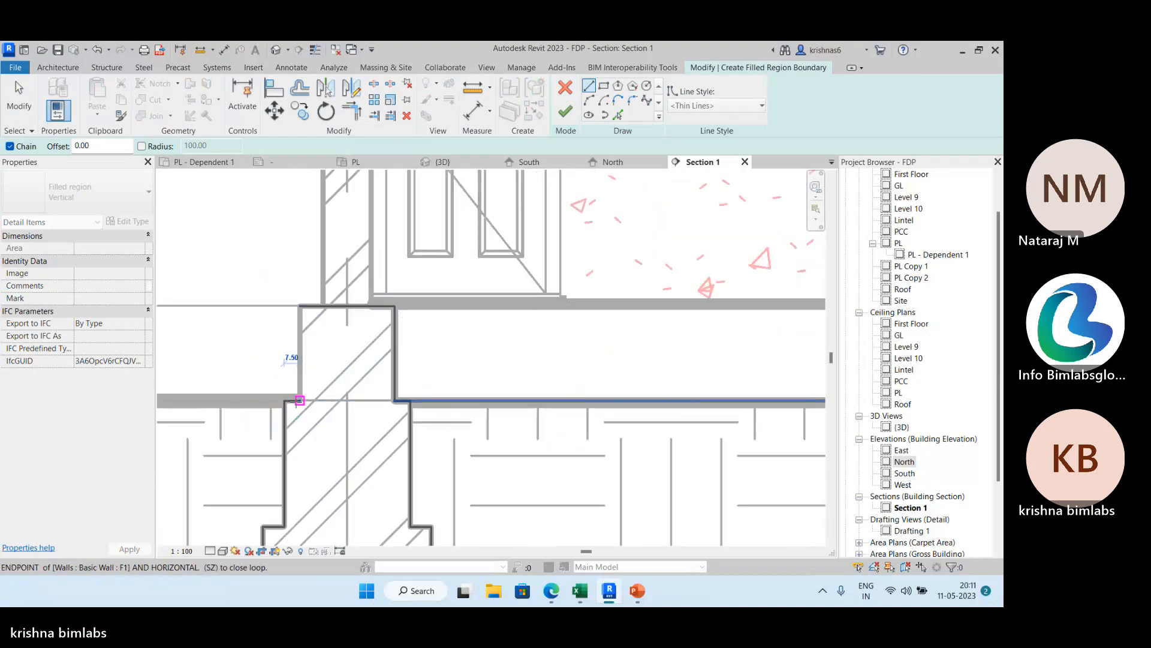
pyautogui.click(300, 311)
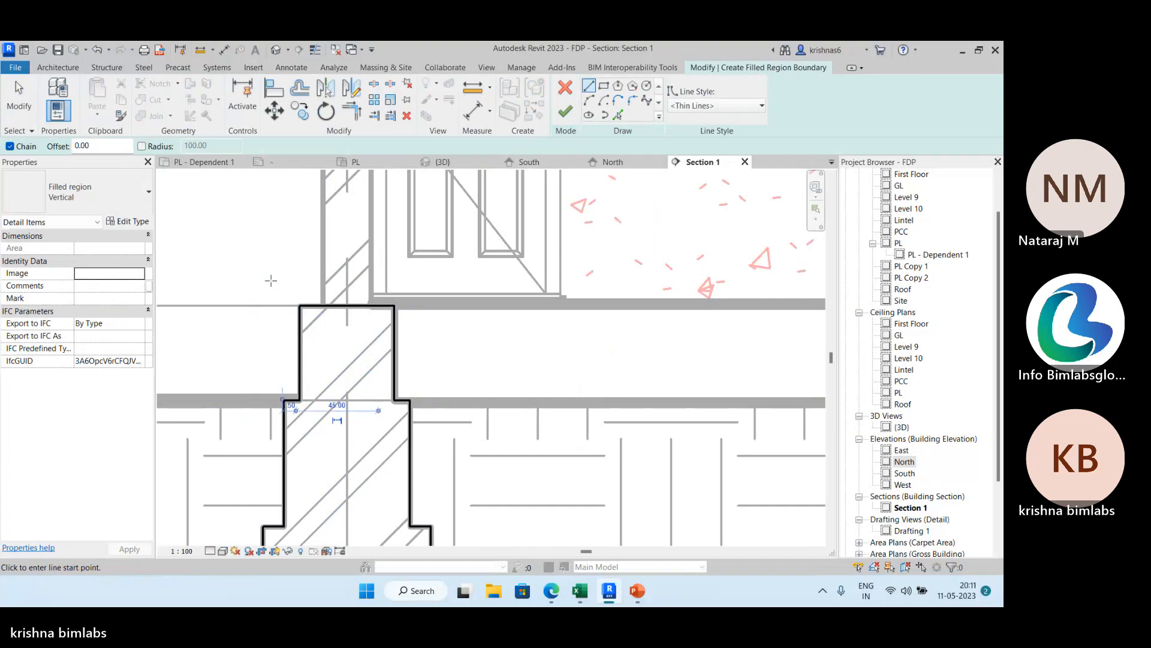
pyautogui.scroll(-2, 268, 280)
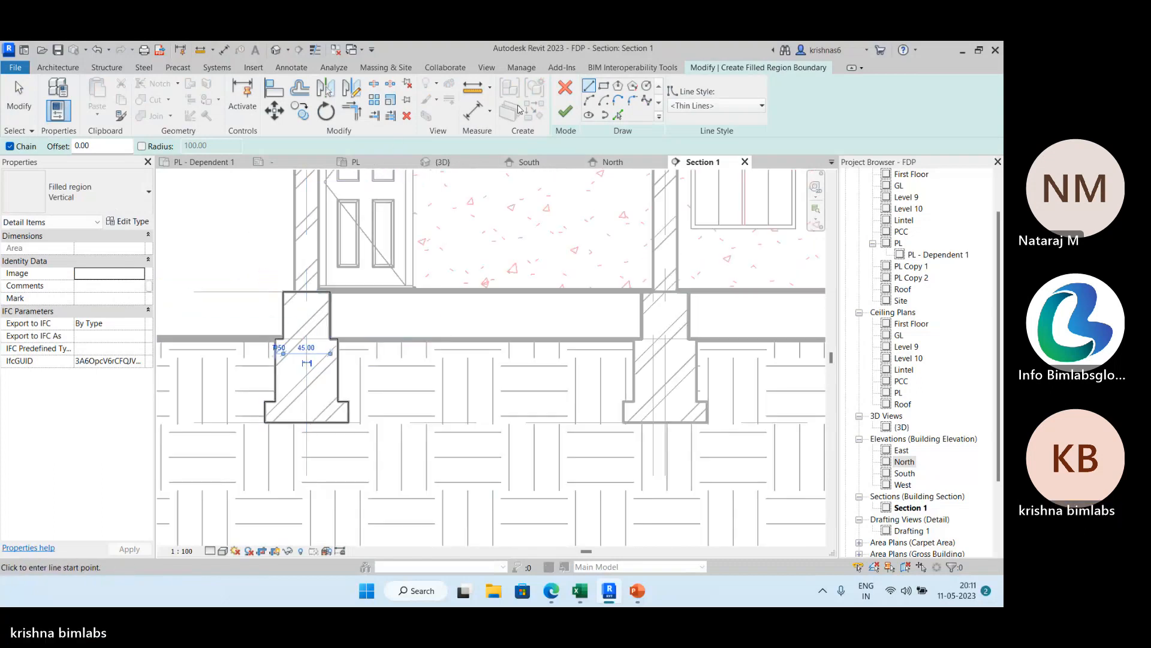
pyautogui.click(564, 111)
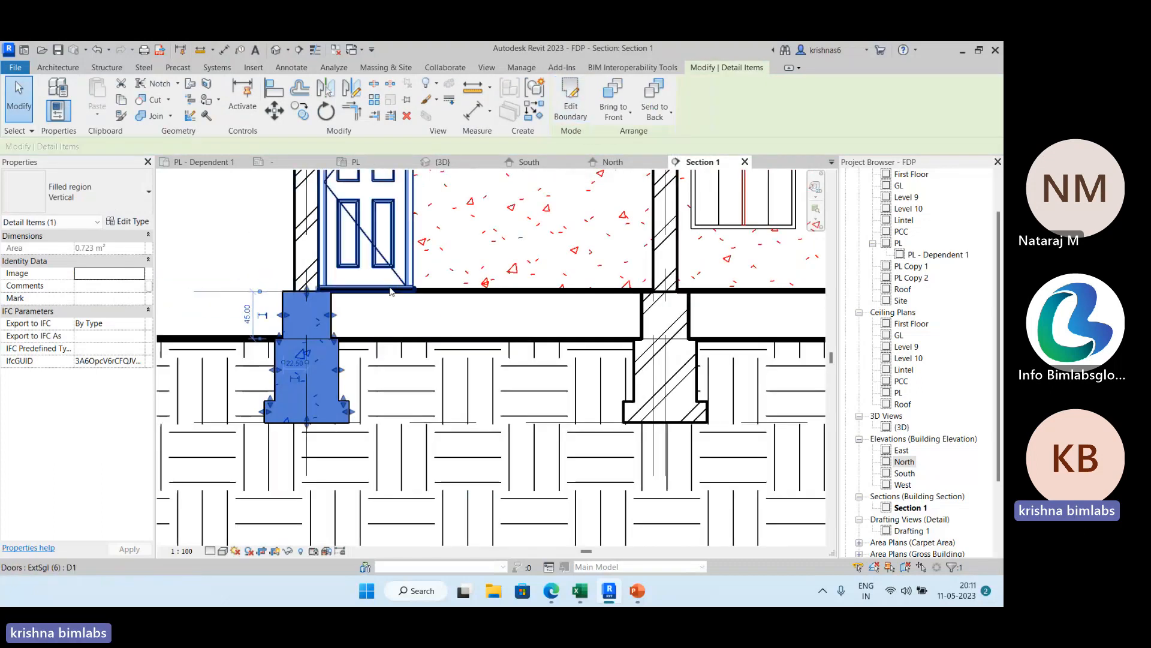
# Review the foreground fill pattern in the footing region's type properties and keep the Concrete drafting pattern.
pyautogui.click(135, 223)
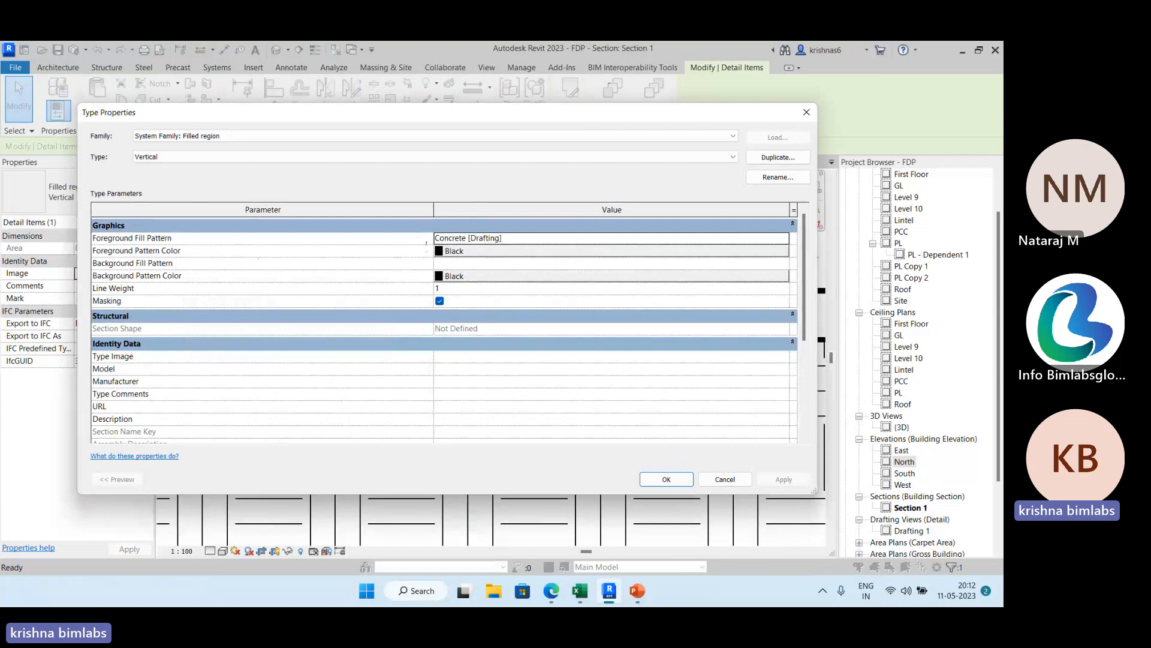
pyautogui.click(783, 238)
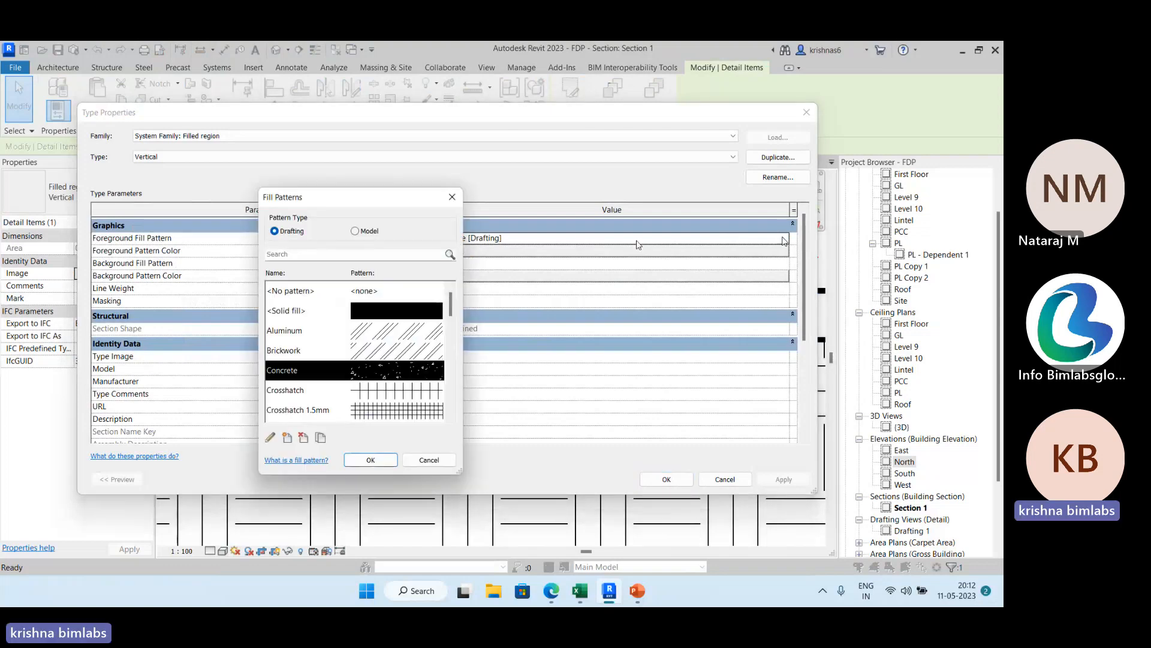
pyautogui.scroll(-5, 369, 339)
pyautogui.scroll(8, 369, 339)
pyautogui.click(371, 460)
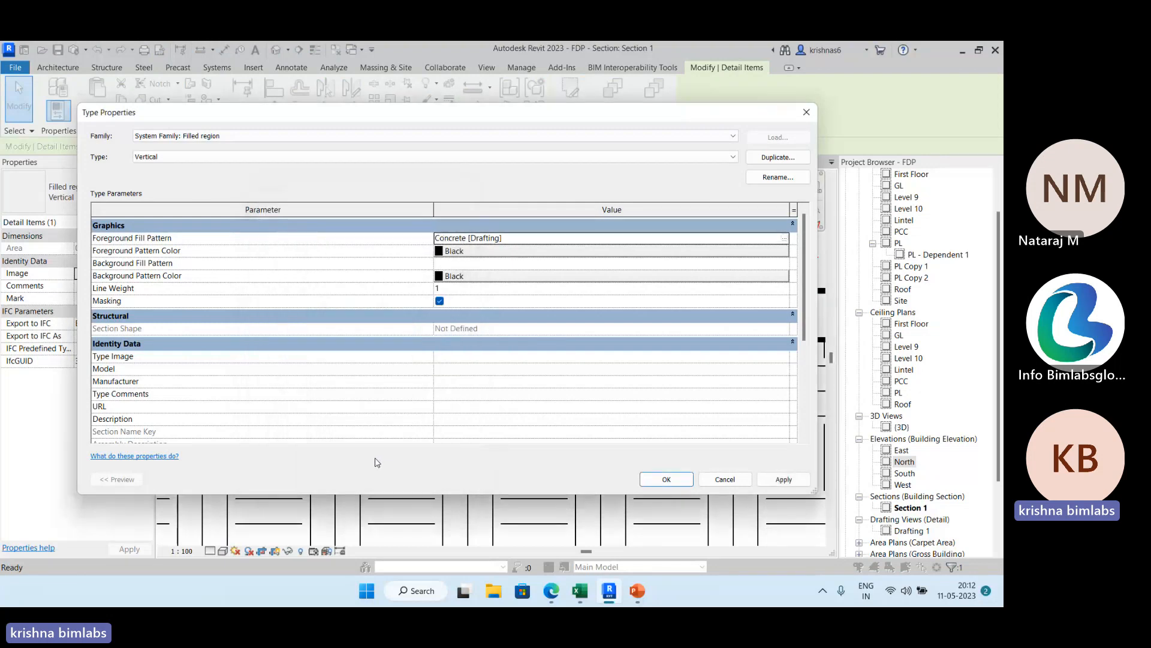
pyautogui.click(667, 479)
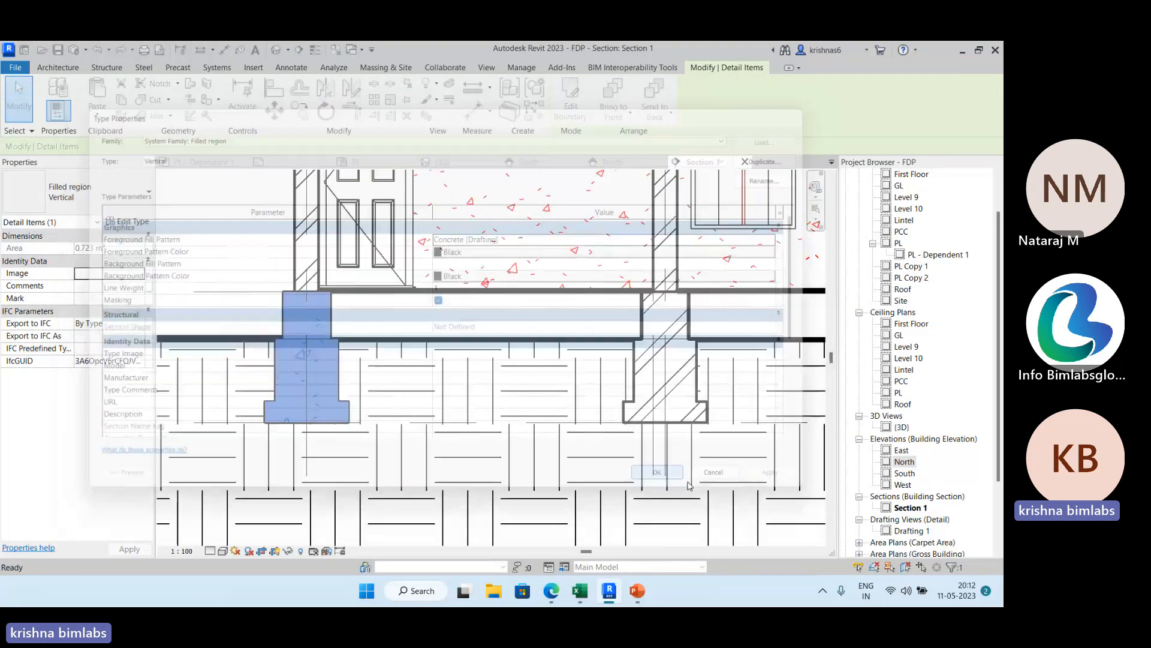
pyautogui.click(200, 239)
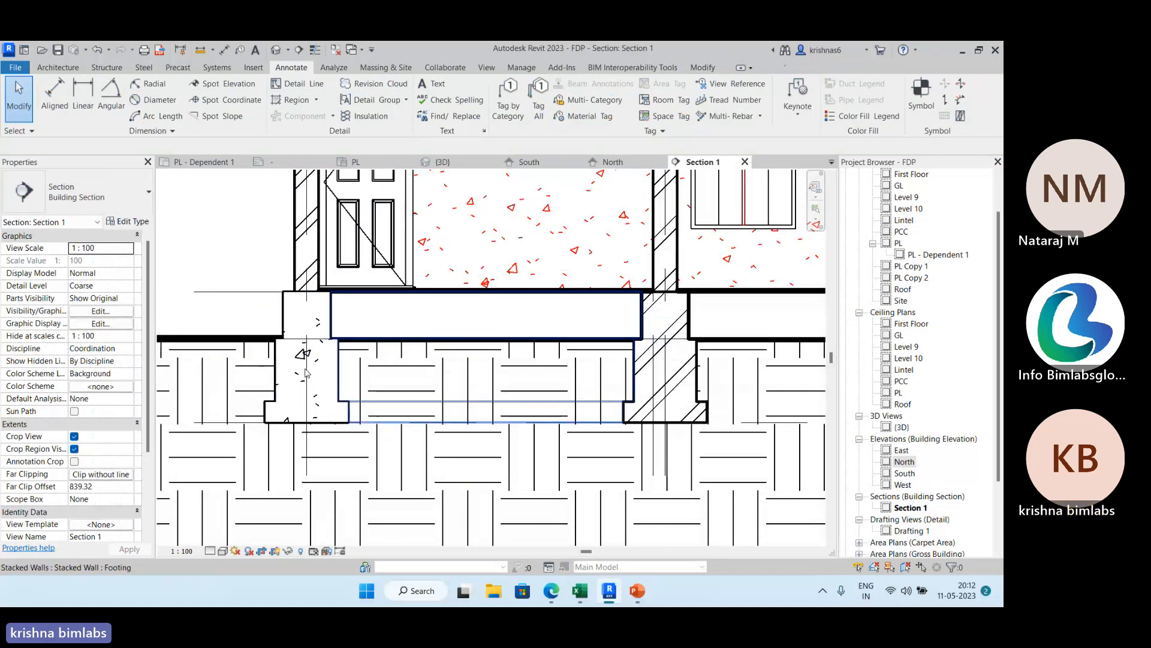
# Copy the concrete filled region from its upper outer corner onto the middle footing, with multiple copies enabled.
pyautogui.scroll(-2, 340, 341)
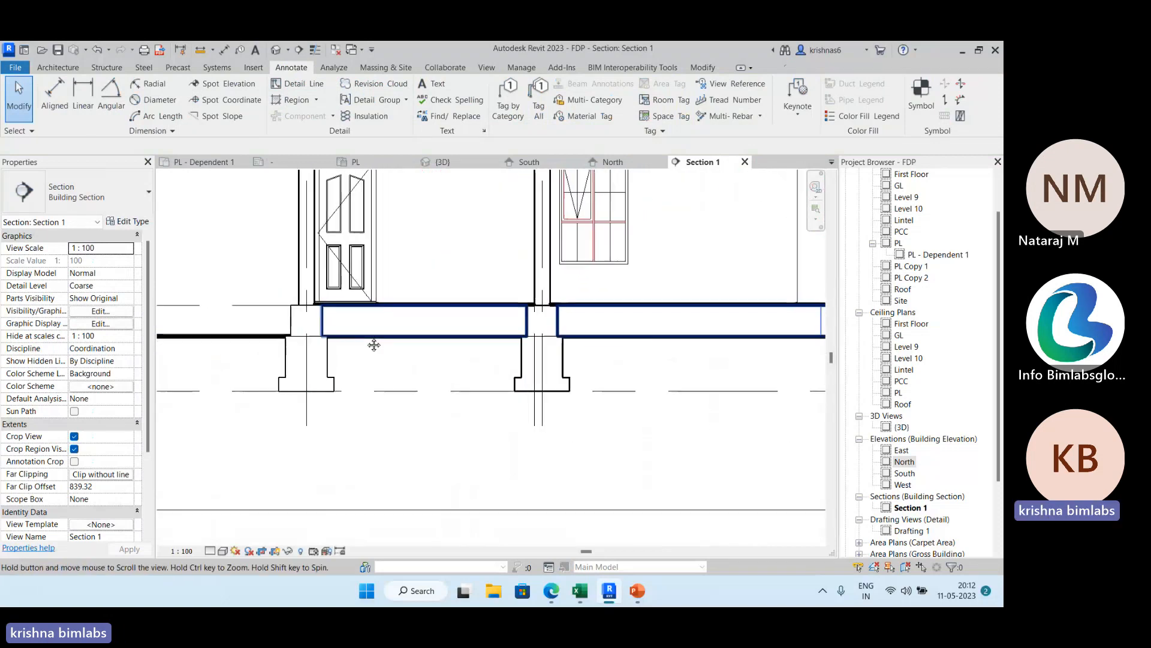
pyautogui.moveTo(373, 341); pyautogui.dragTo(322, 349, button='middle')
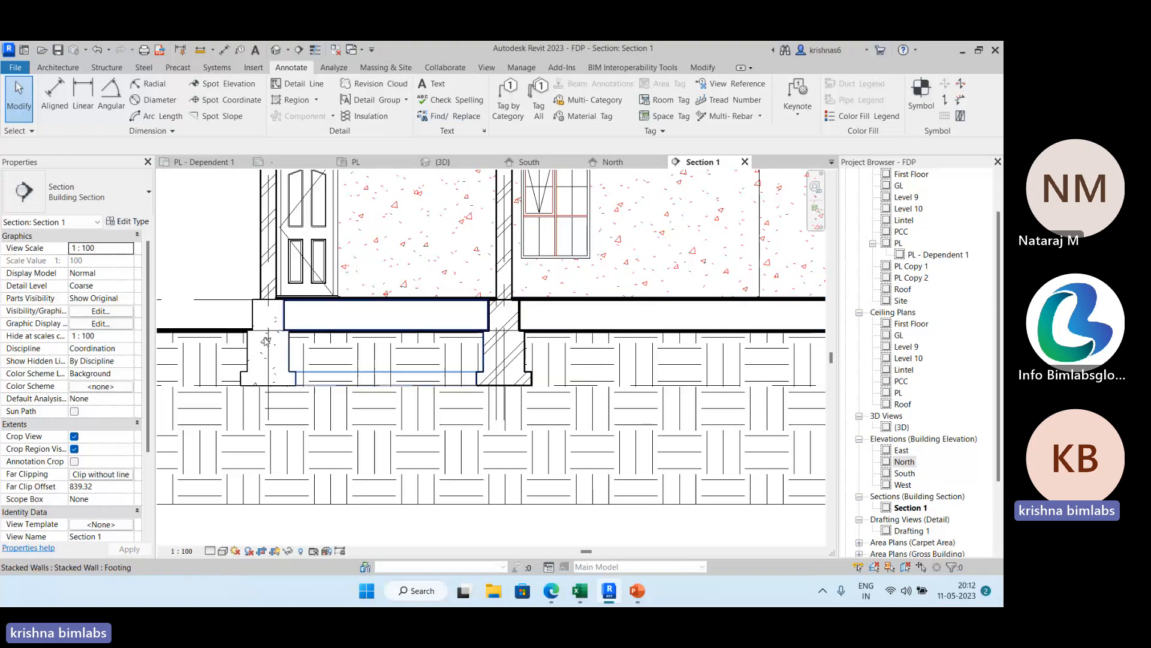
pyautogui.scroll(3, 276, 304)
pyautogui.click(277, 302)
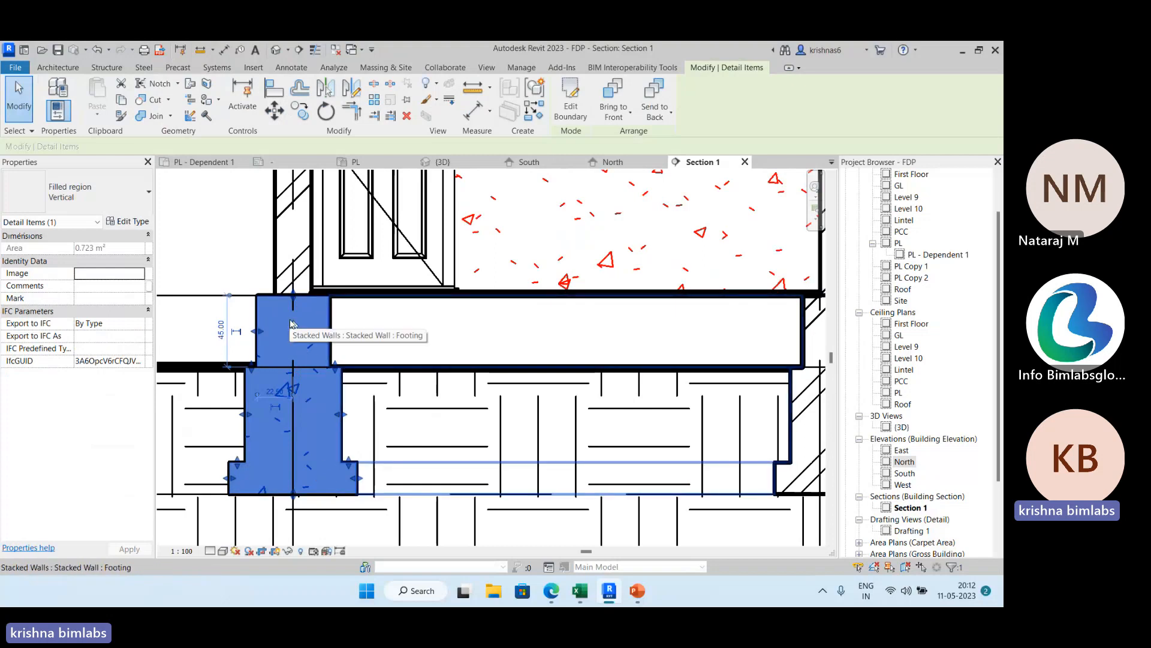
pyautogui.click(306, 114)
pyautogui.click(257, 295)
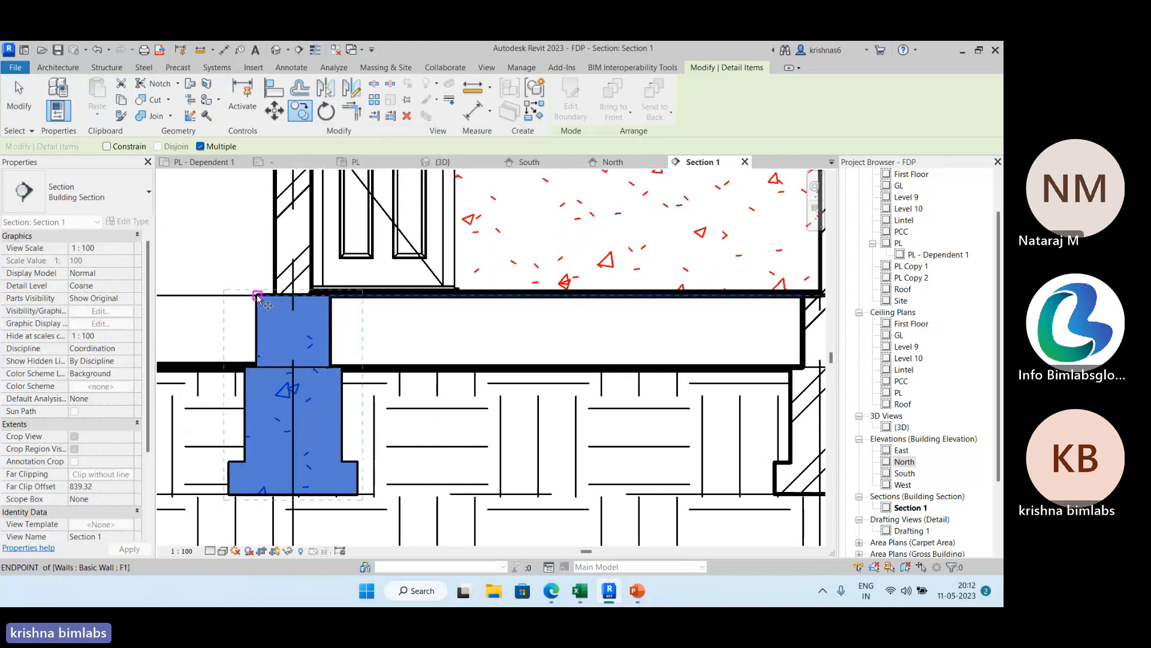
pyautogui.scroll(-1, 537, 309)
pyautogui.moveTo(533, 316); pyautogui.dragTo(248, 312, button='middle')
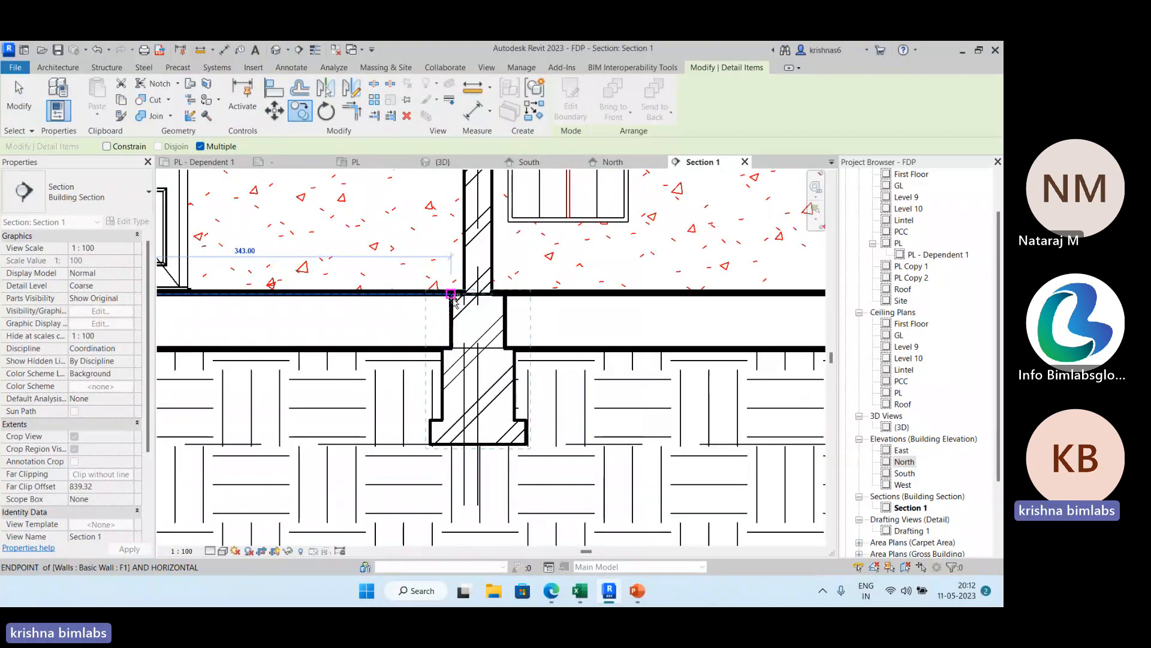
pyautogui.click(451, 294)
# Place another copy of the concrete filled region on the footing below the staircase end wall and end copying.
pyautogui.scroll(-2, 558, 326)
pyautogui.moveTo(558, 326); pyautogui.dragTo(174, 372, button='middle')
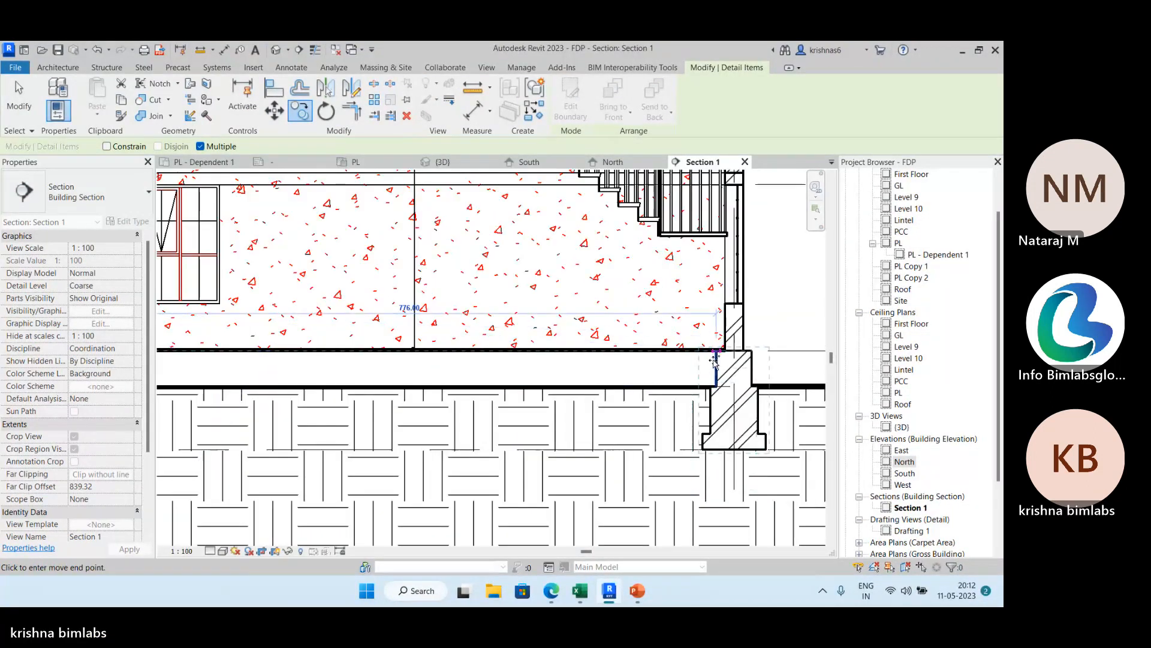
pyautogui.click(718, 353)
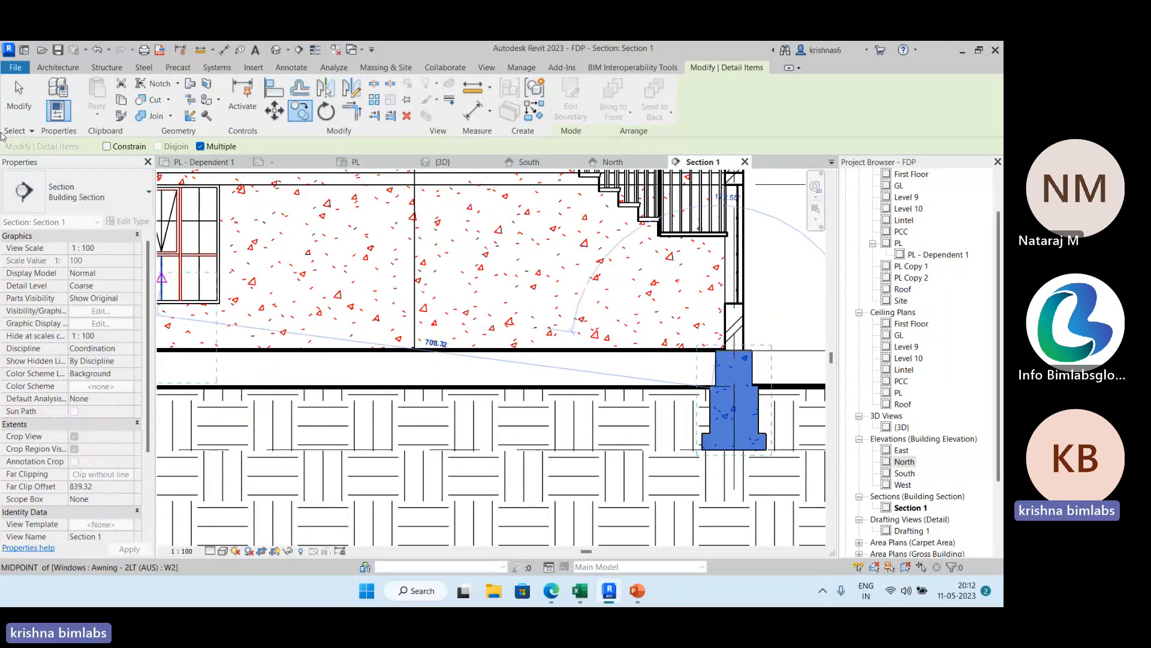
pyautogui.press('Escape')
pyautogui.press('Escape')
# Examine the filled footings, the walls and the staircase across the building section.
pyautogui.scroll(-2, 564, 253)
pyautogui.moveTo(472, 298); pyautogui.dragTo(617, 270, button='middle')
pyautogui.scroll(2, 346, 304)
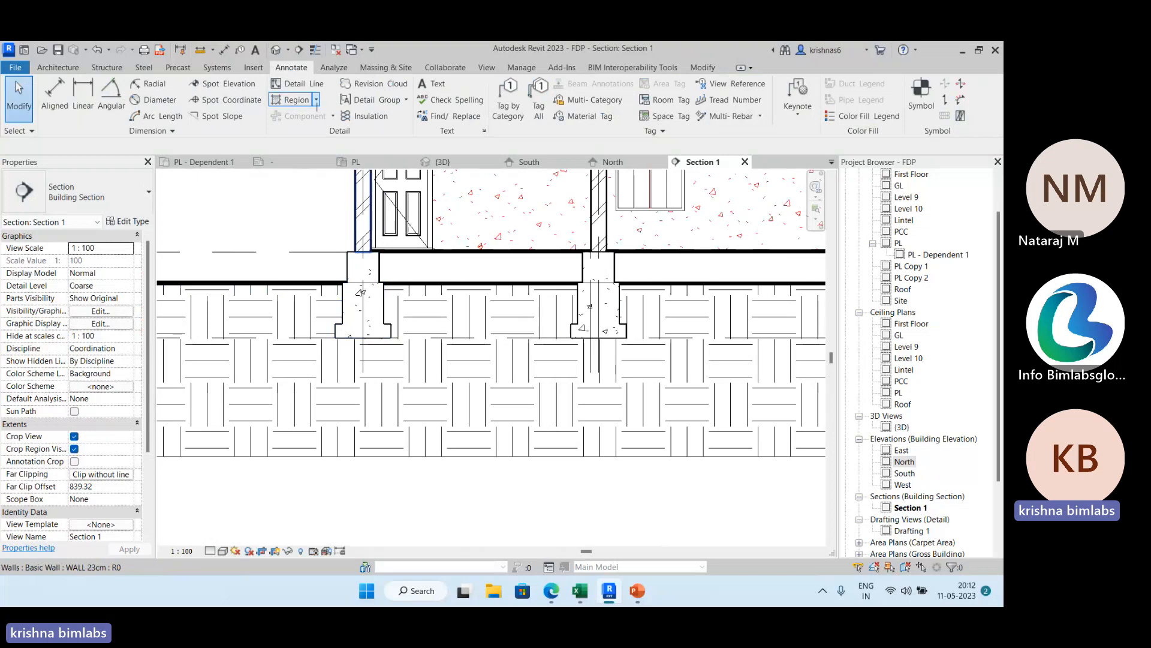
pyautogui.moveTo(342, 226); pyautogui.dragTo(259, 393, button='middle')
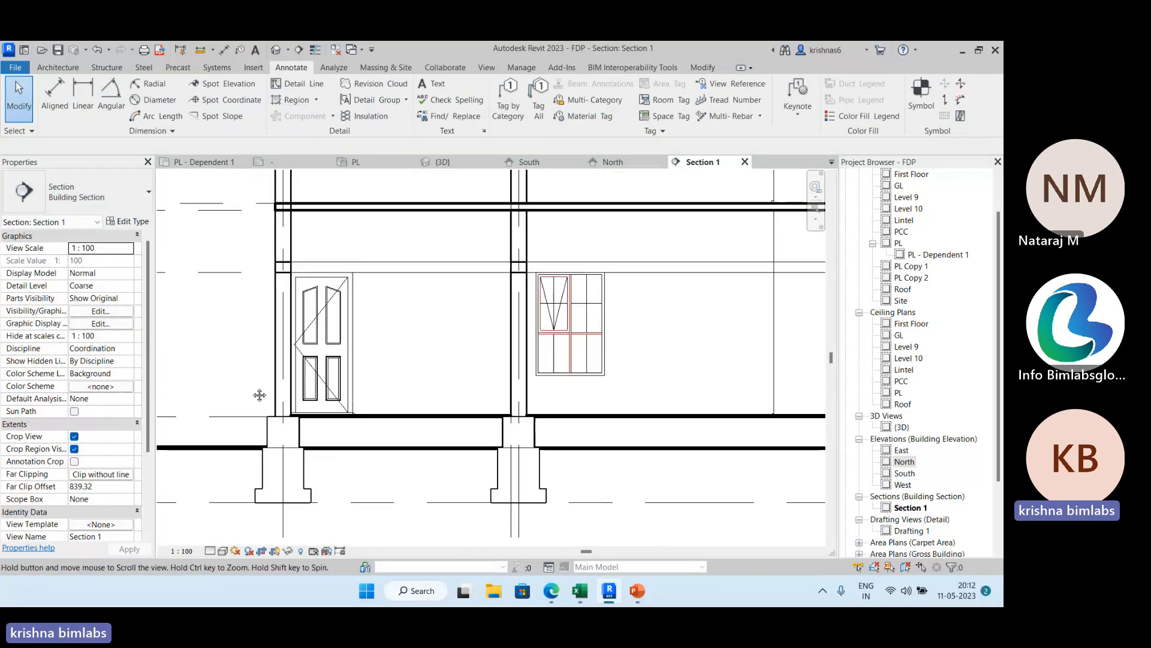
pyautogui.scroll(-2, 402, 326)
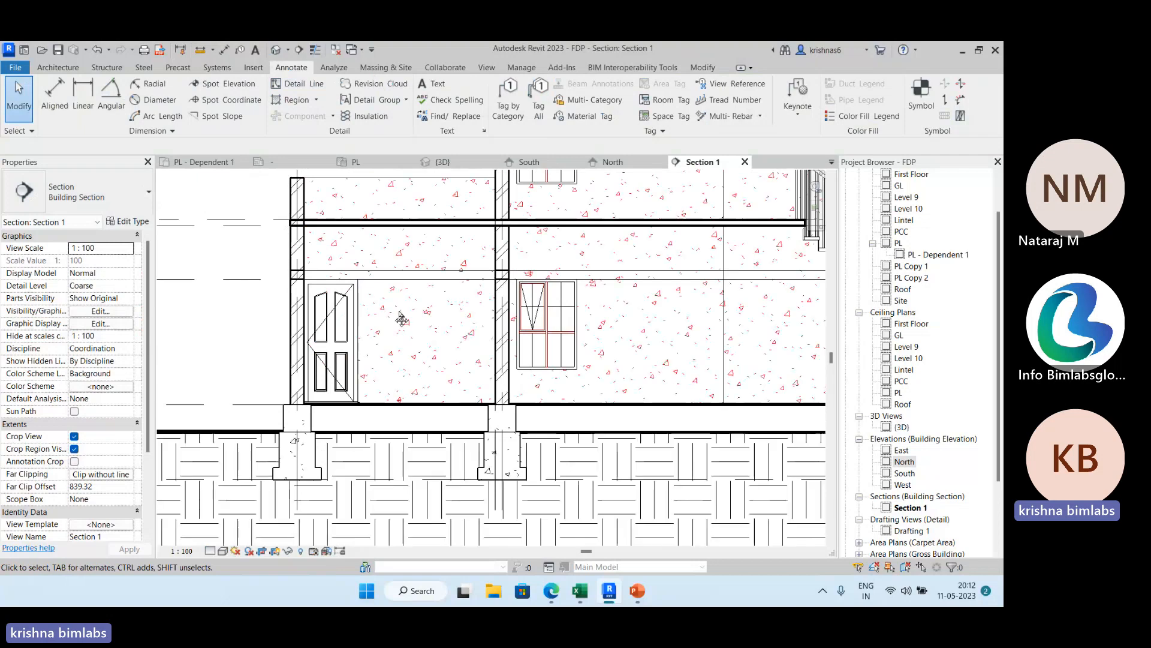
pyautogui.moveTo(402, 318); pyautogui.dragTo(320, 392, button='middle')
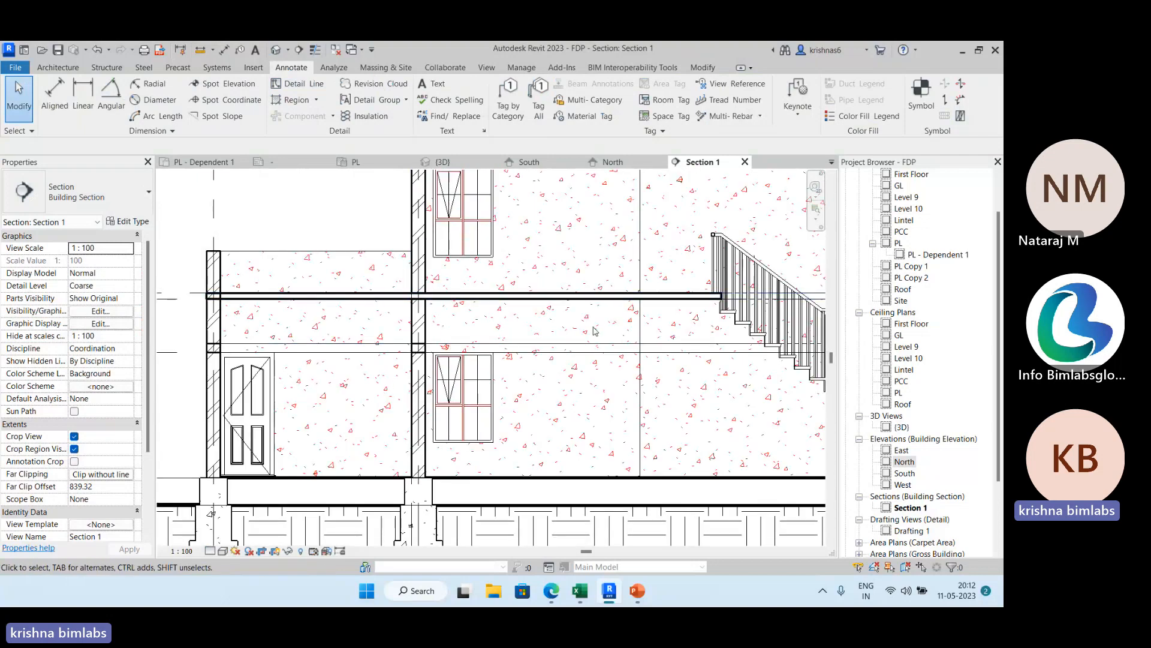
pyautogui.moveTo(588, 332); pyautogui.dragTo(433, 313, button='middle')
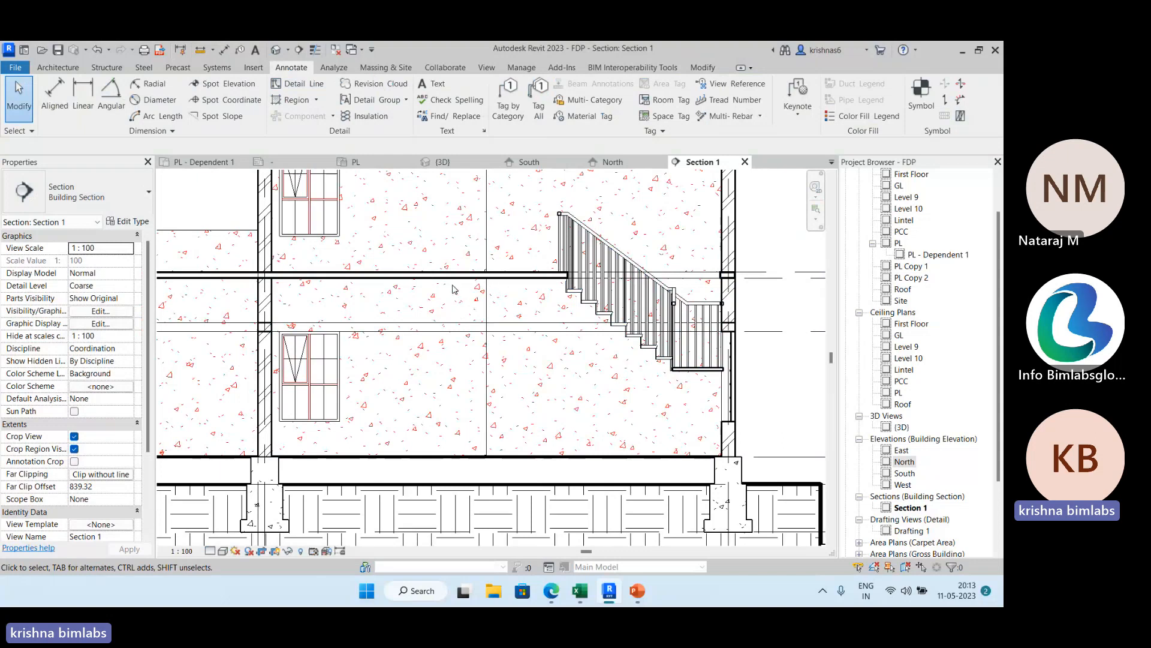
pyautogui.moveTo(453, 289); pyautogui.dragTo(525, 262, button='middle')
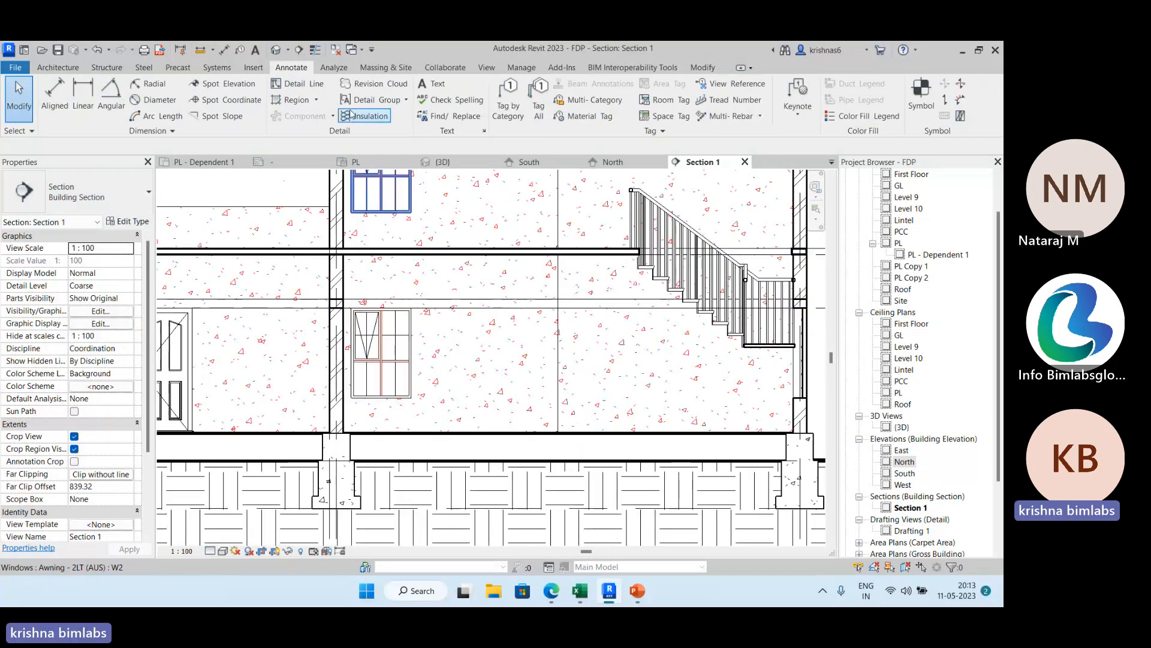
# Cover the ground-floor window in the section with a rectangular masking region of 98 by 148, drawn along the window's outer frame.
pyautogui.click(316, 100)
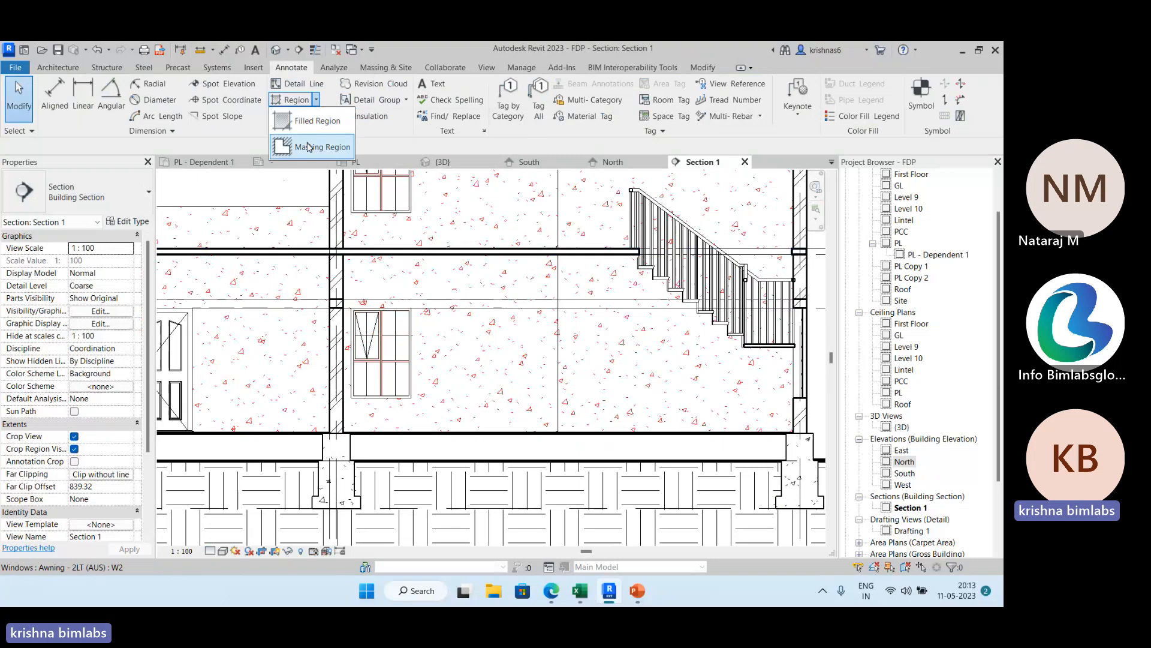
pyautogui.click(308, 145)
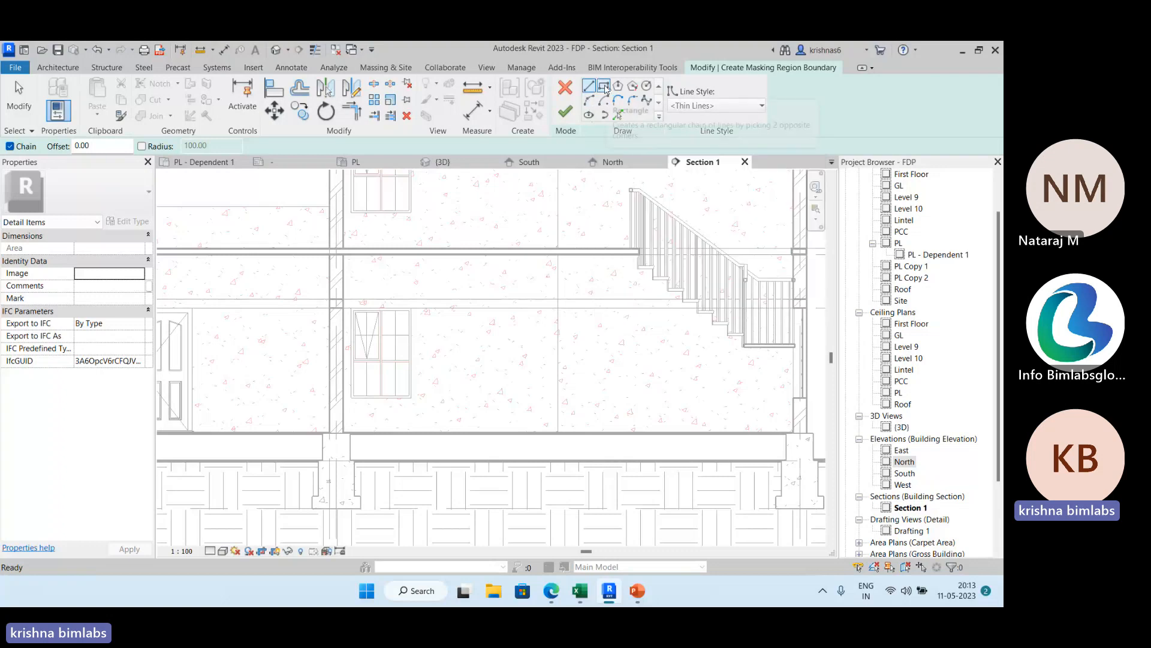
pyautogui.click(604, 86)
pyautogui.scroll(4, 352, 311)
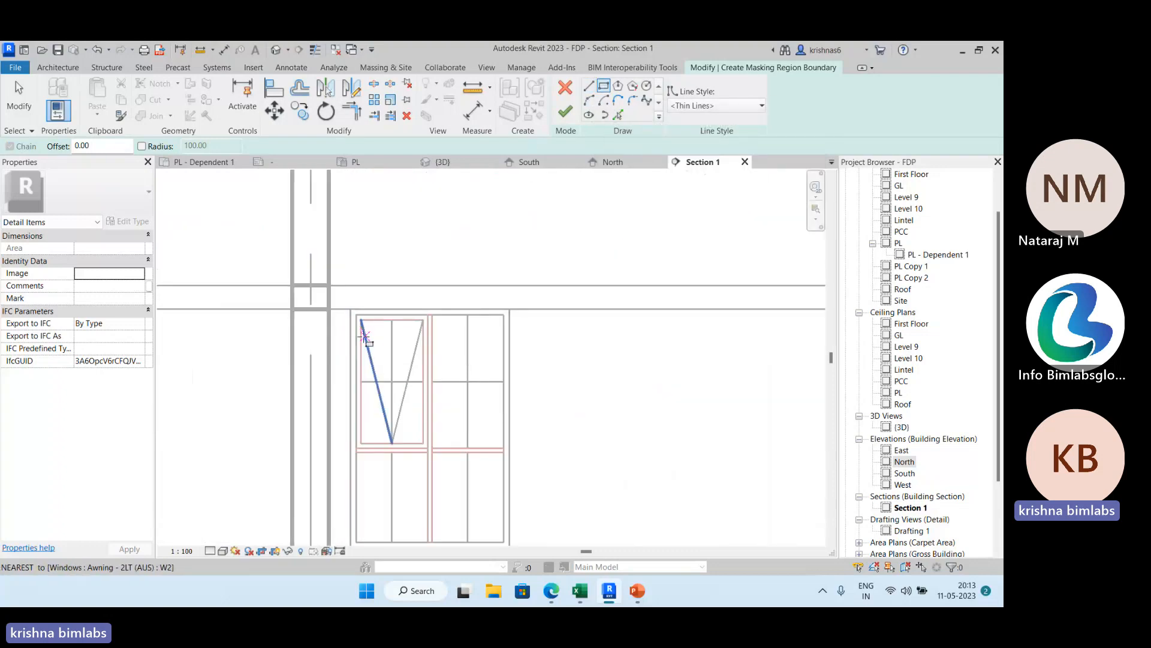
pyautogui.click(350, 310)
pyautogui.scroll(-2, 429, 367)
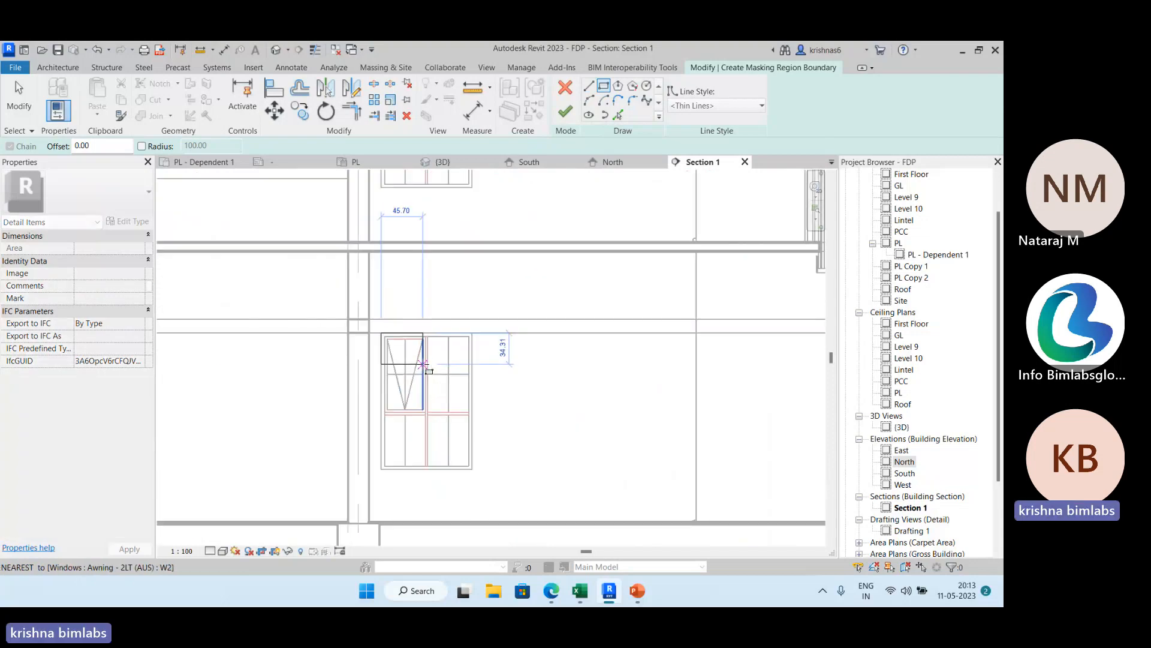
pyautogui.click(471, 466)
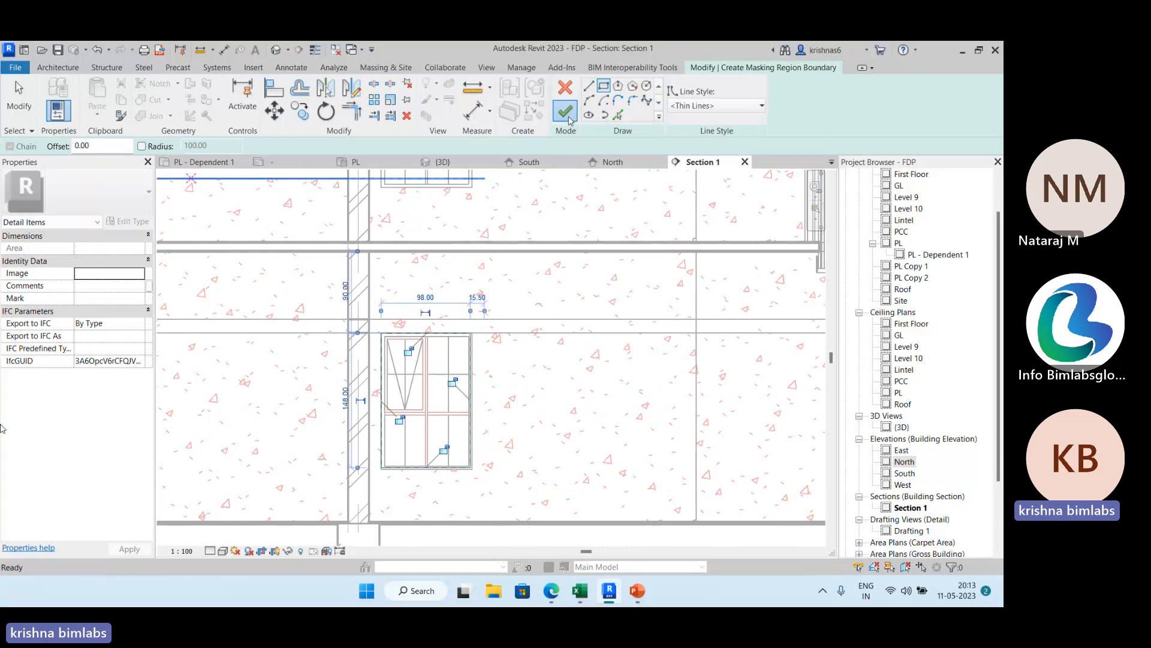
pyautogui.click(565, 112)
pyautogui.click(19, 102)
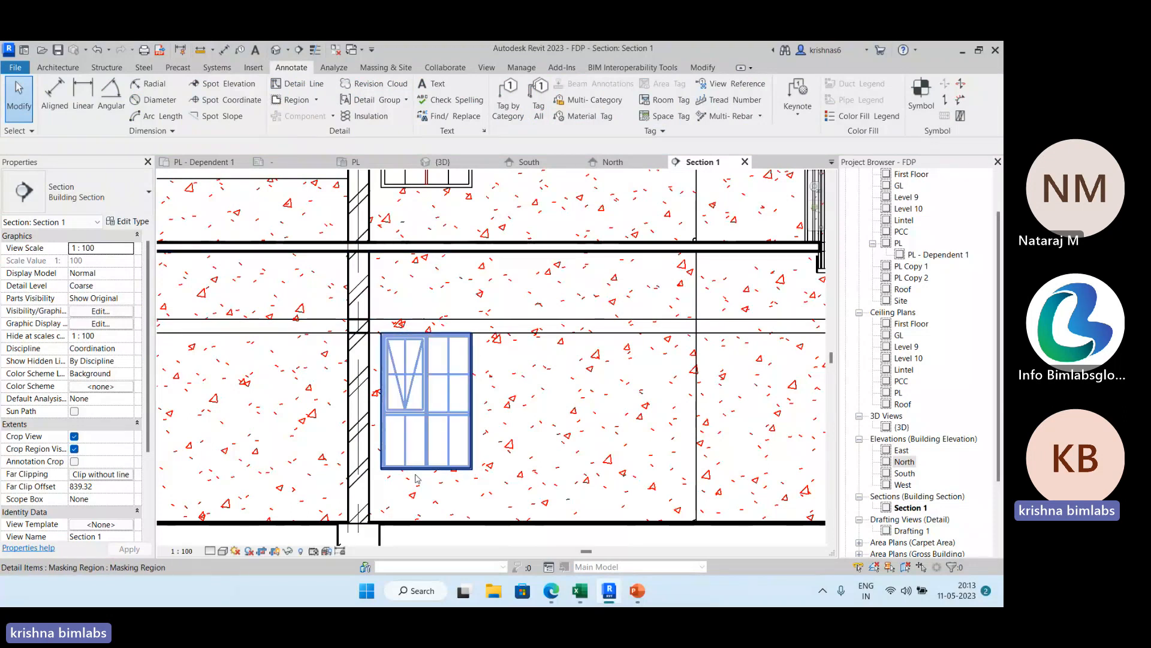
# Select the masking region over the ground-floor window to inspect it, deselect it and review the whole section.
pyautogui.scroll(-2, 478, 397)
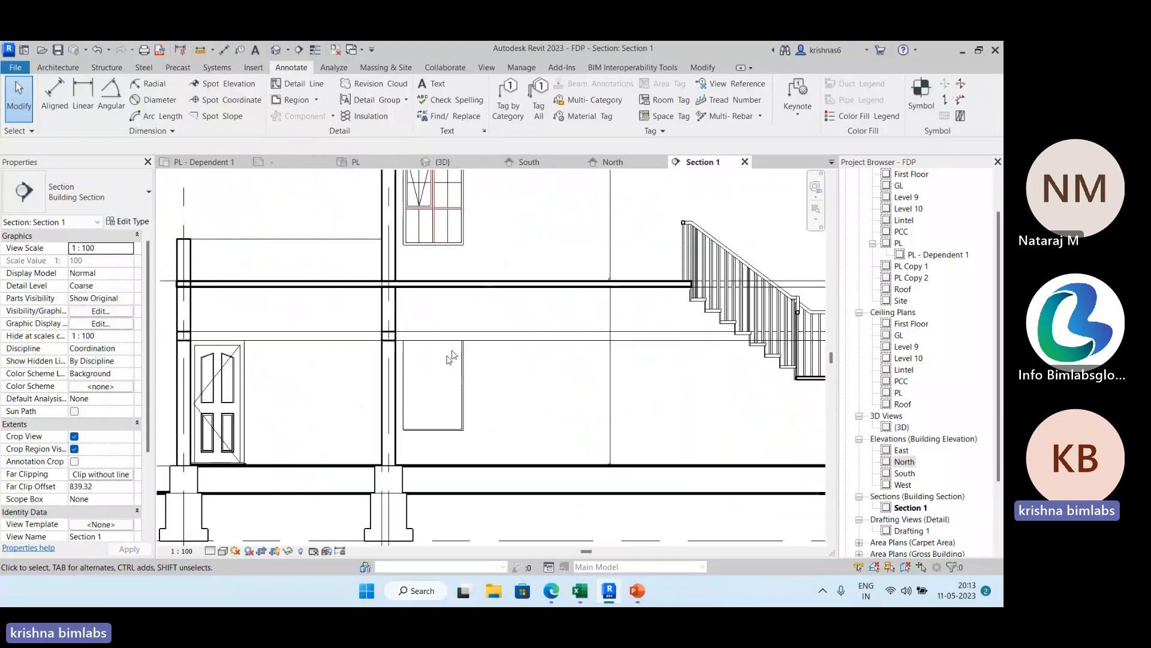
pyautogui.click(462, 370)
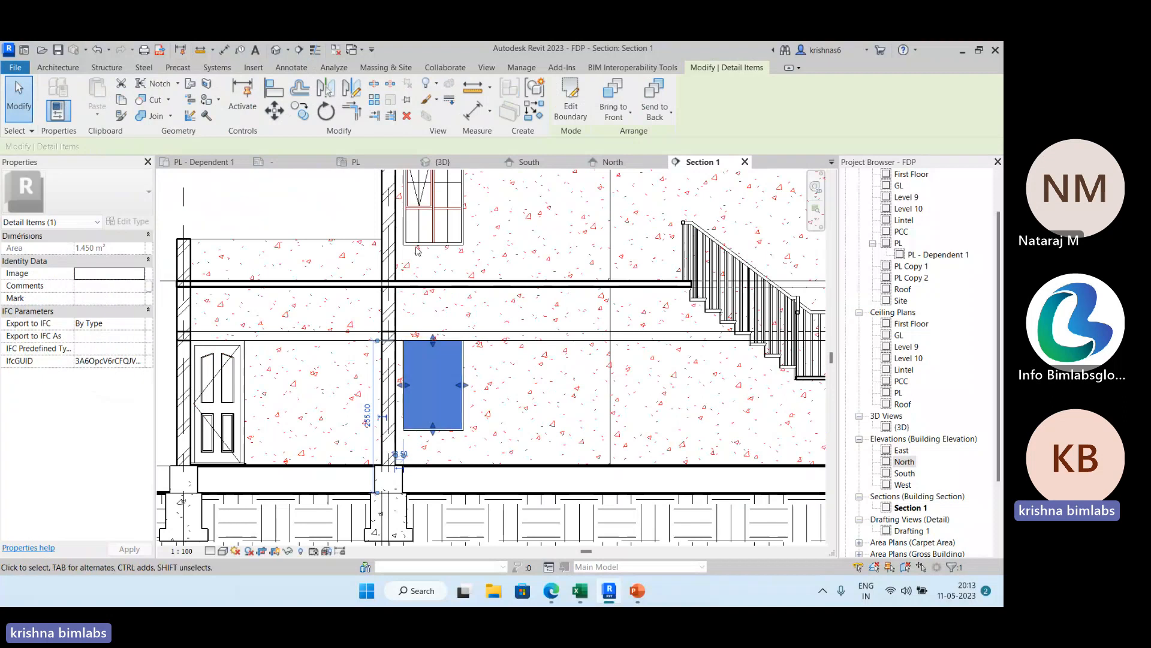
pyautogui.click(285, 192)
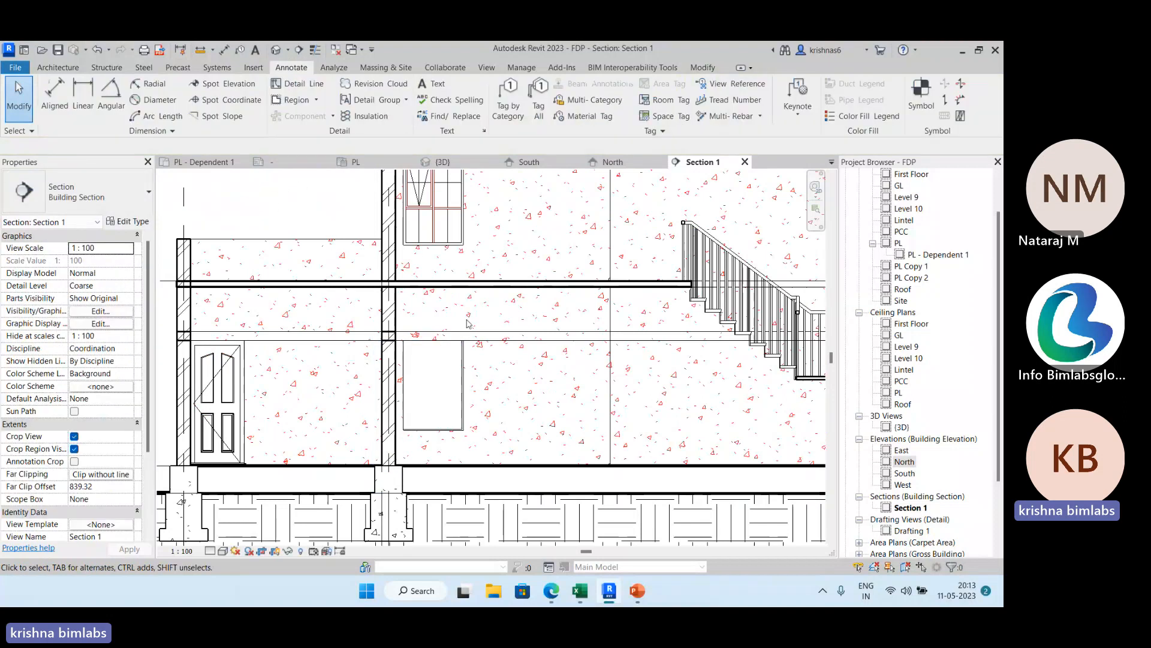
pyautogui.scroll(-3, 522, 364)
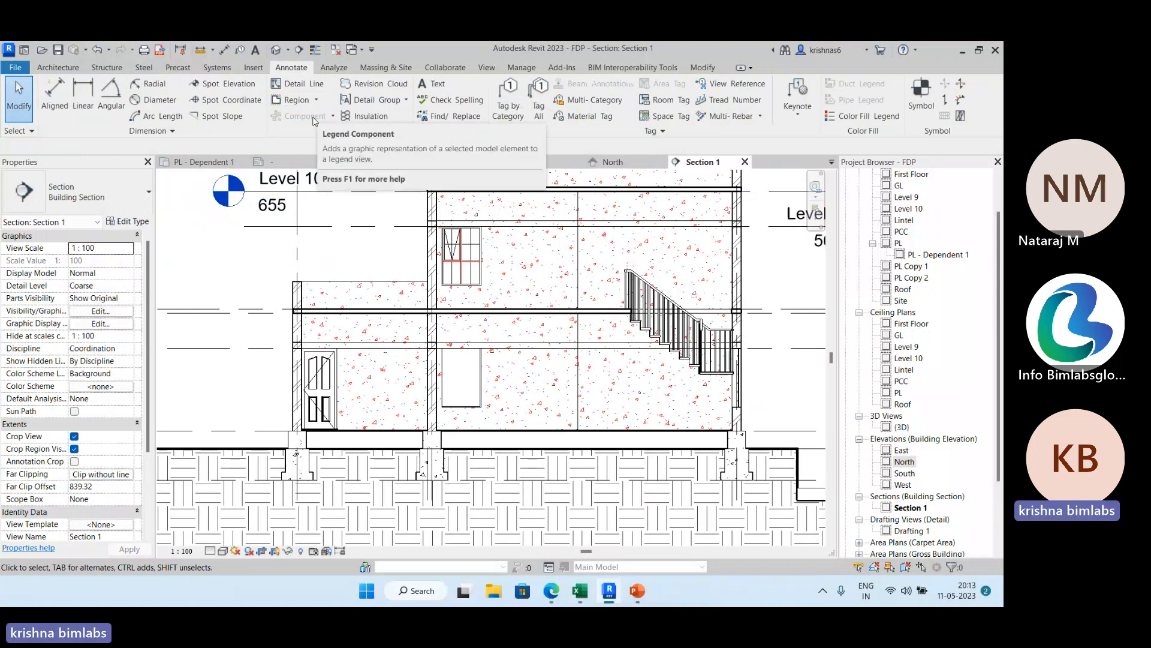
pyautogui.scroll(-4, 247, 264)
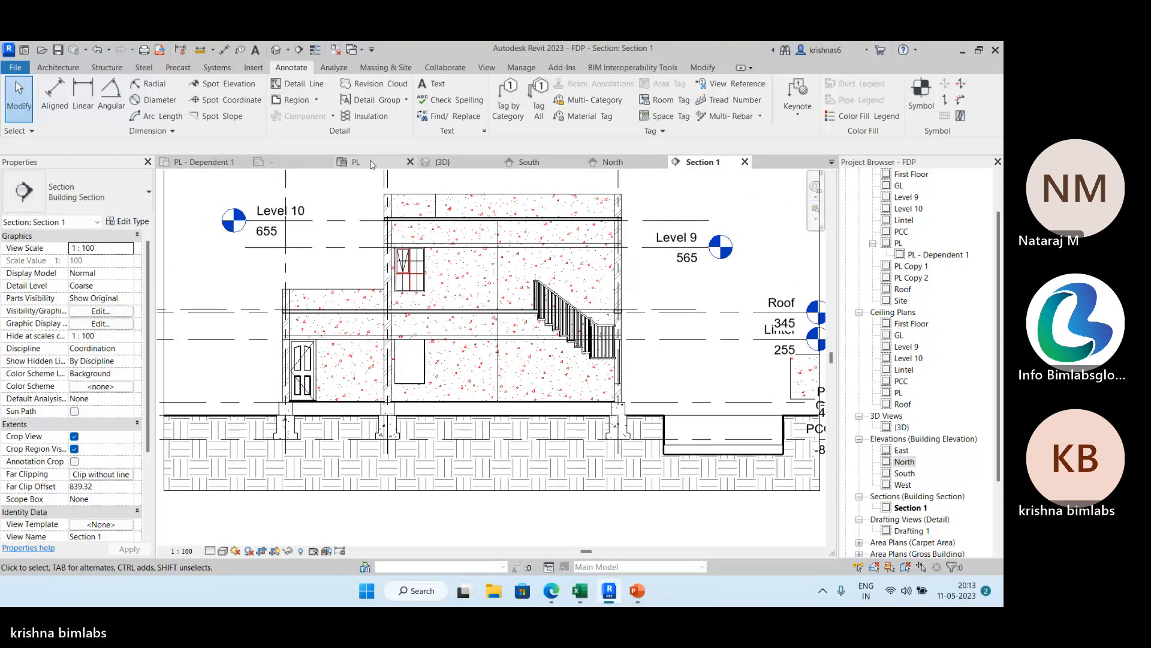
# In the PL area plan, split the Section 1 line inside the room with the small table and shift its section-head segment through that room.
pyautogui.click(371, 164)
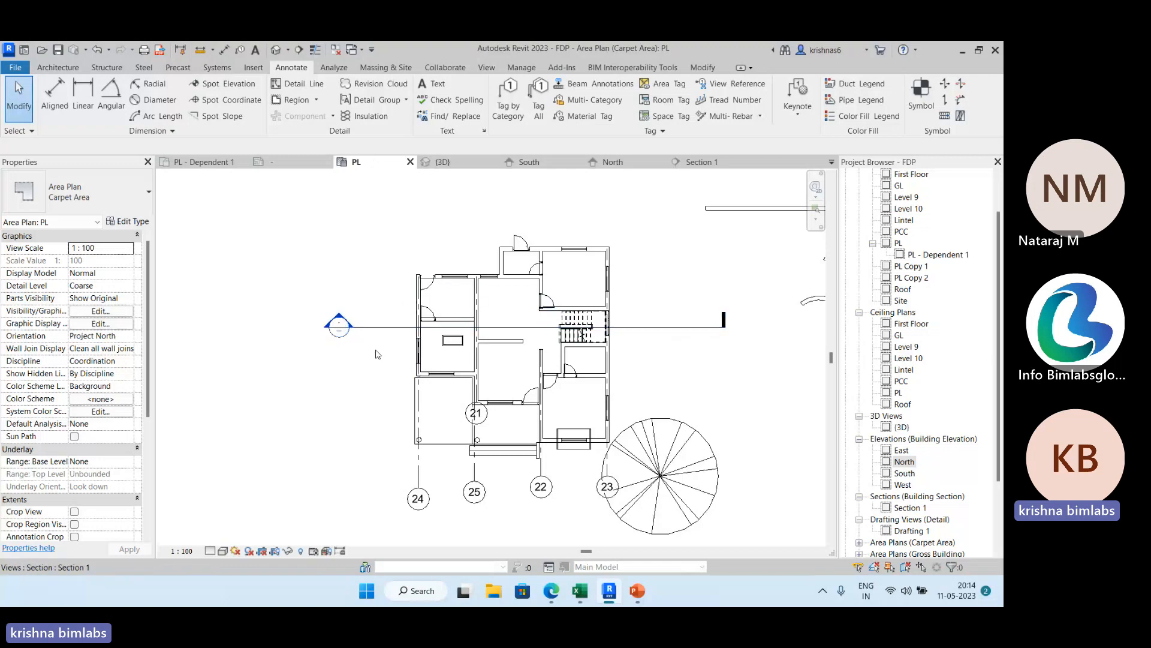
pyautogui.click(672, 327)
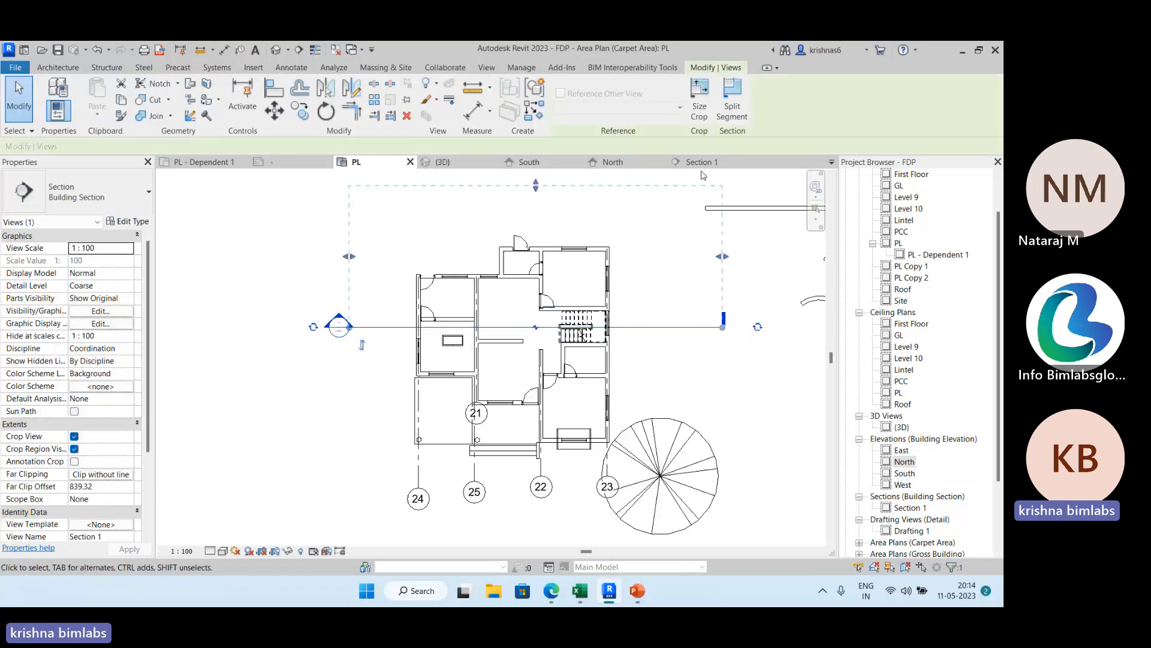
pyautogui.click(730, 120)
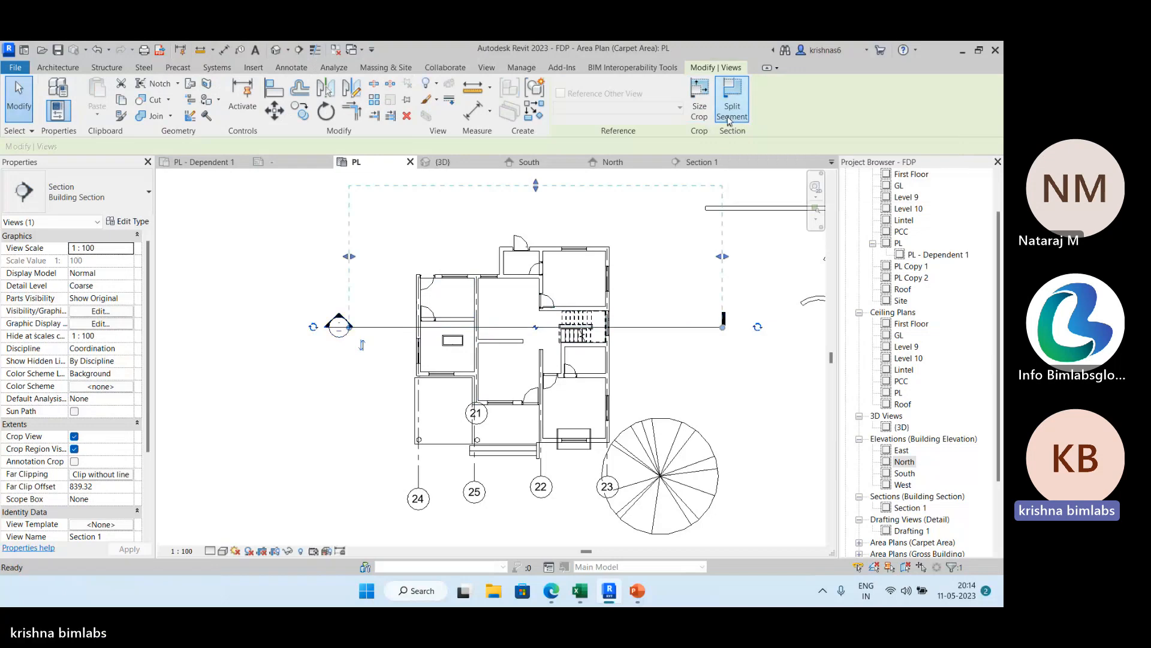
pyautogui.click(453, 327)
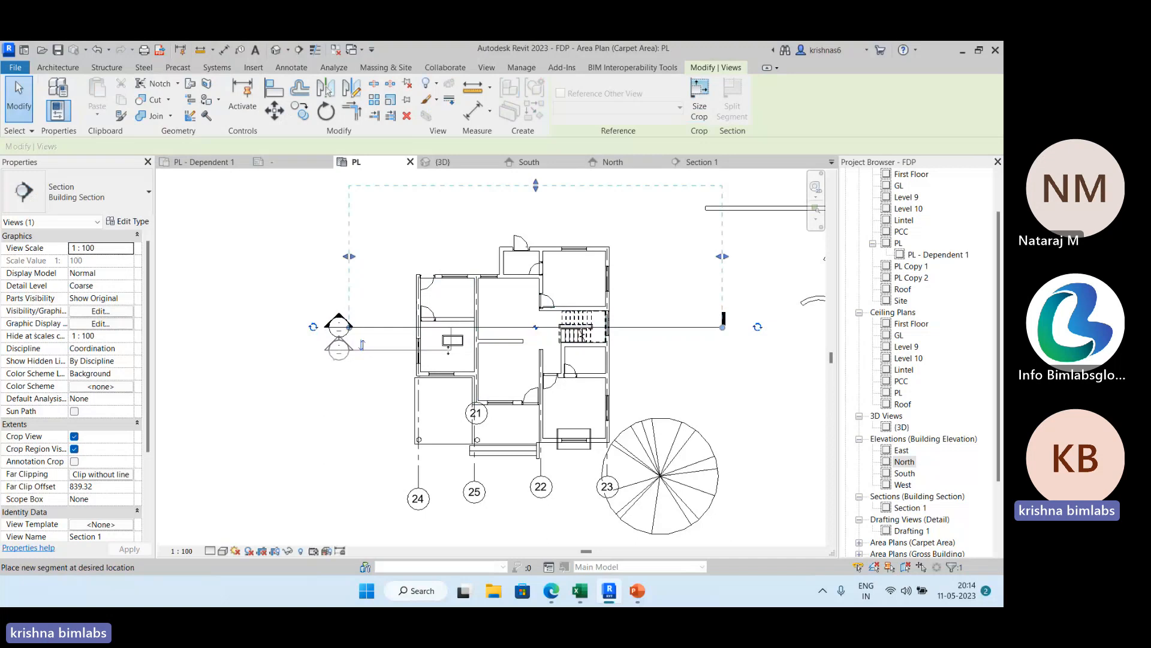
pyautogui.click(448, 349)
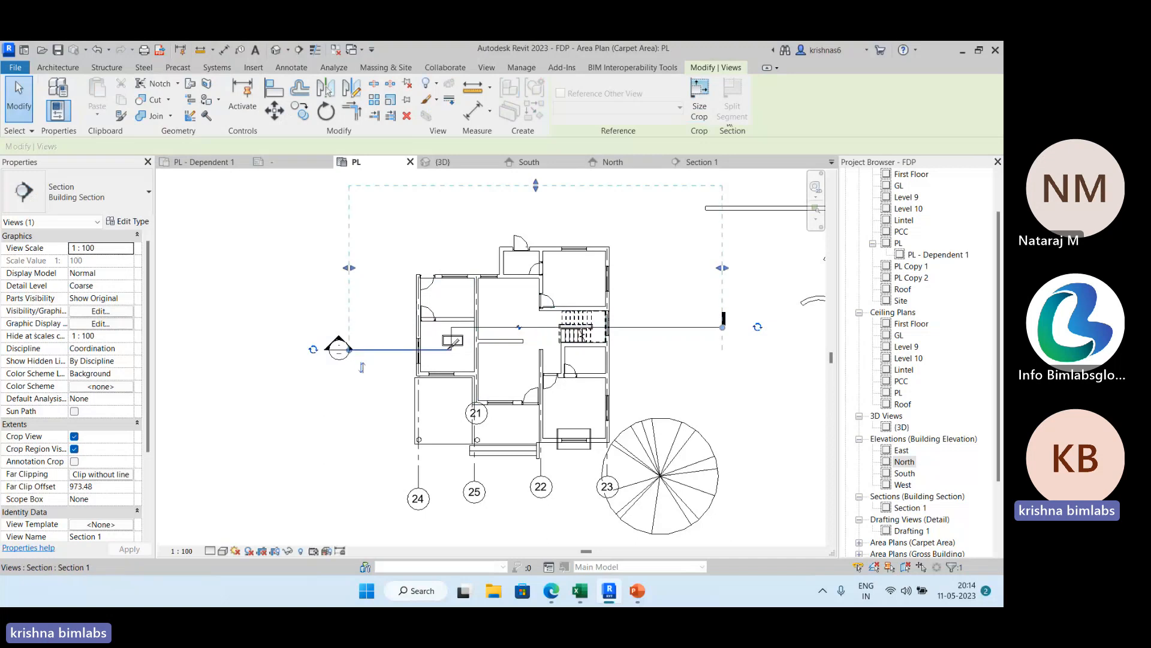
pyautogui.click(28, 110)
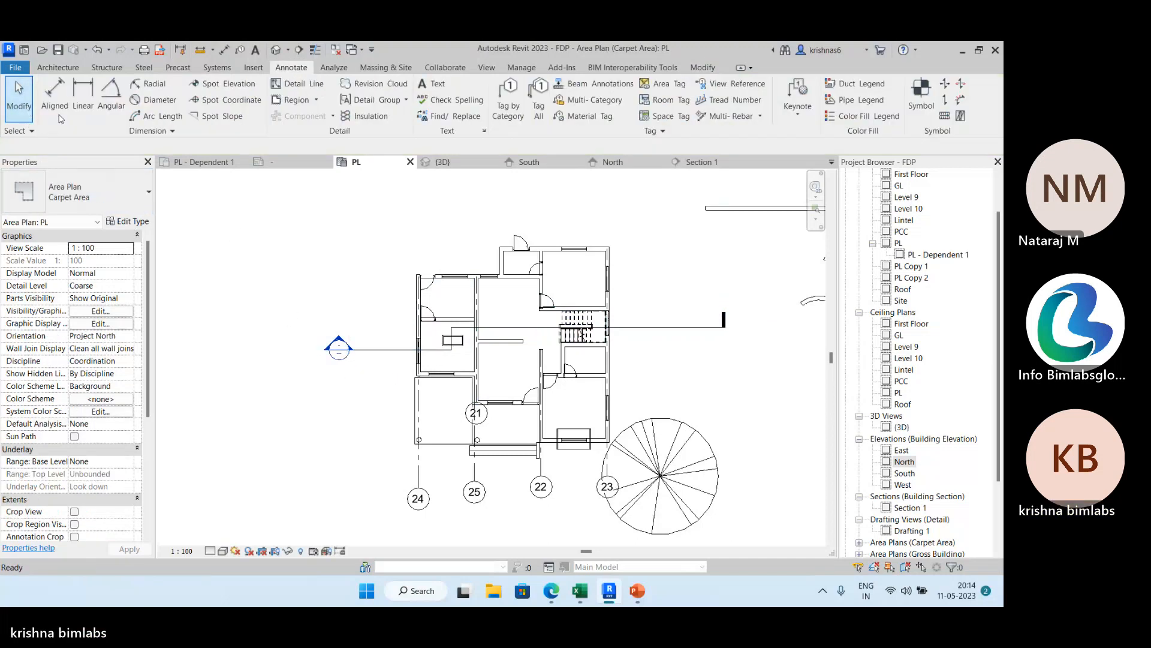
# Review how the split section line changes Section 1 around the ground-floor door and side window.
pyautogui.click(699, 163)
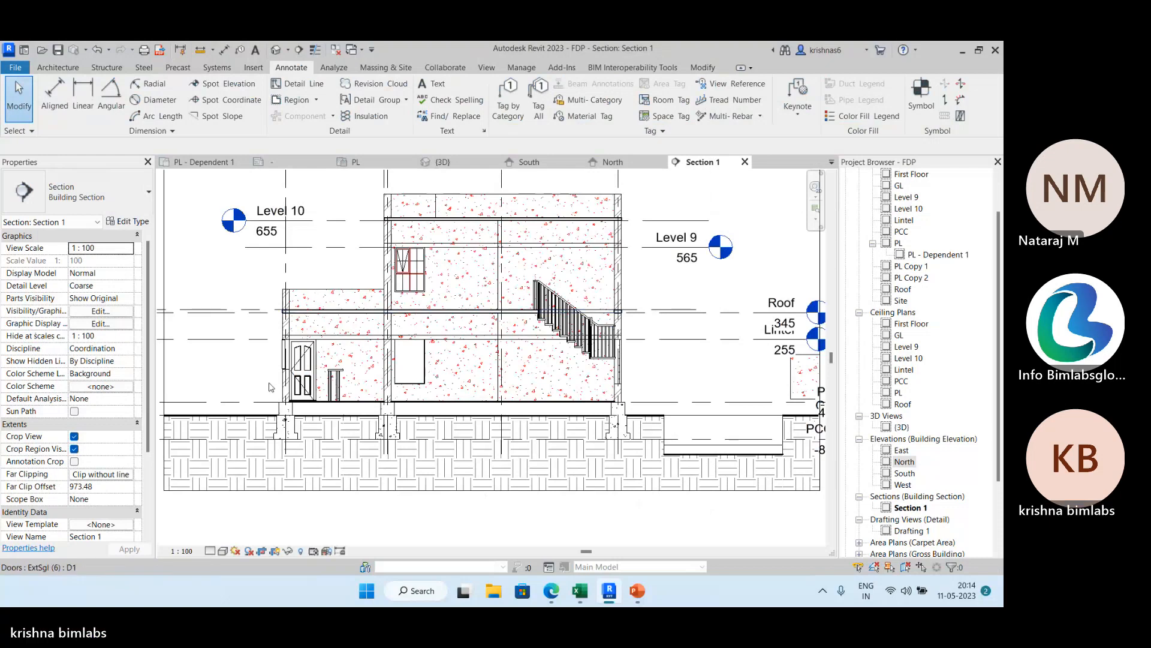
pyautogui.scroll(3, 282, 357)
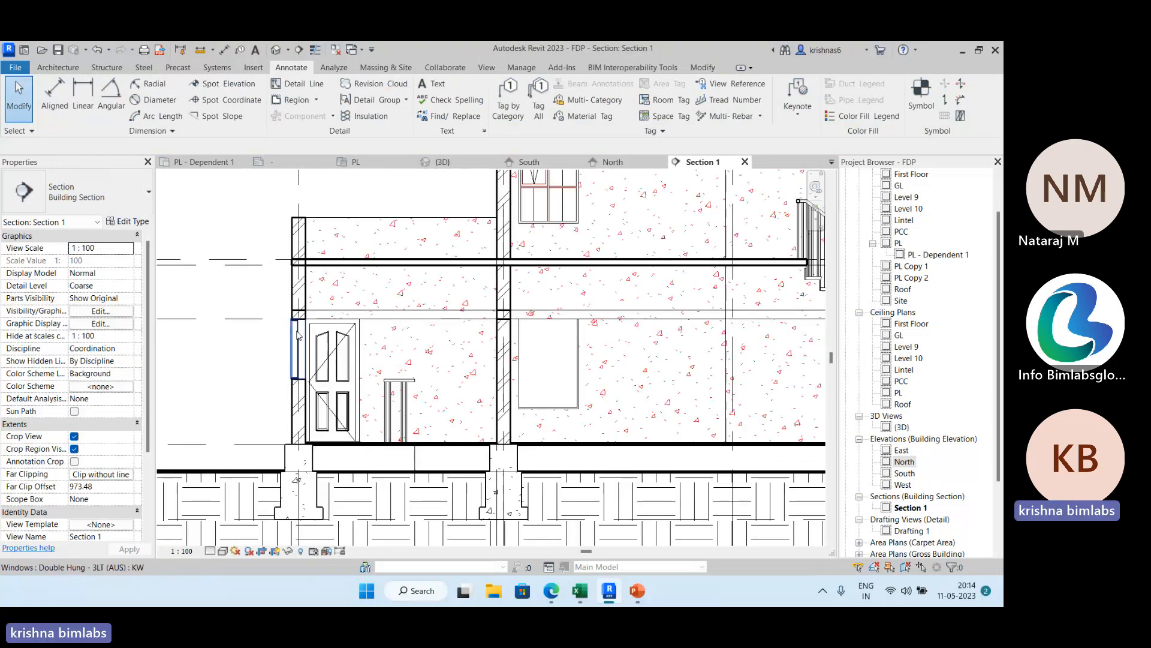
pyautogui.scroll(-3, 298, 360)
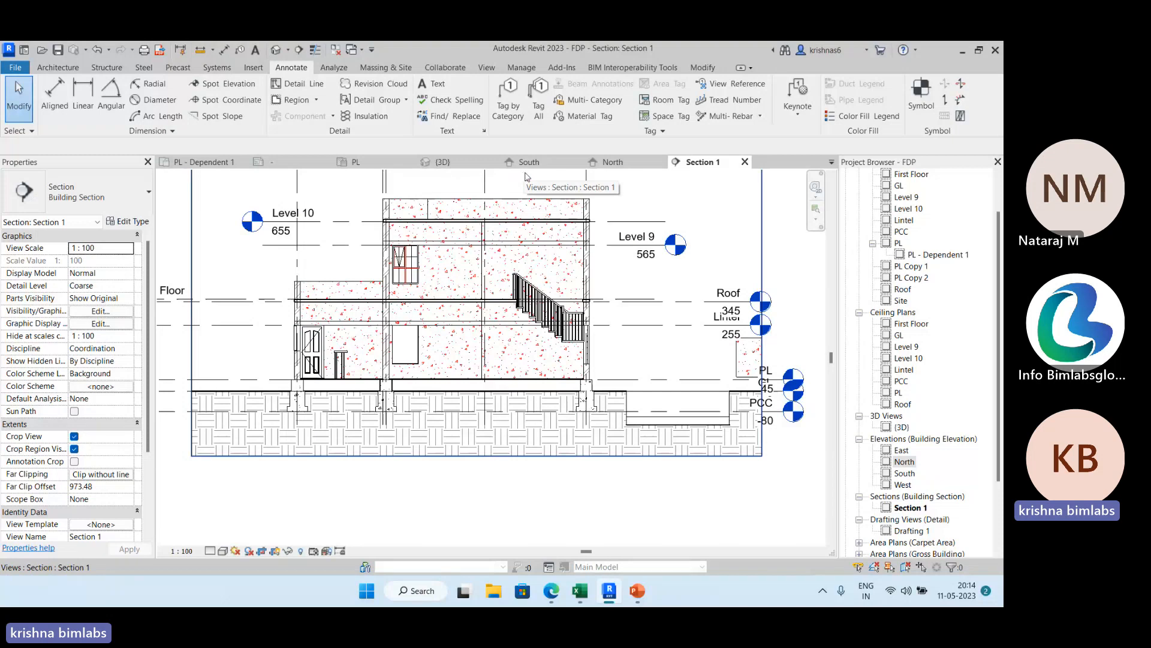
# Close the sample project's 3D view, open the FDP building's default 3D view and orbit to a front corner.
pyautogui.click(471, 167)
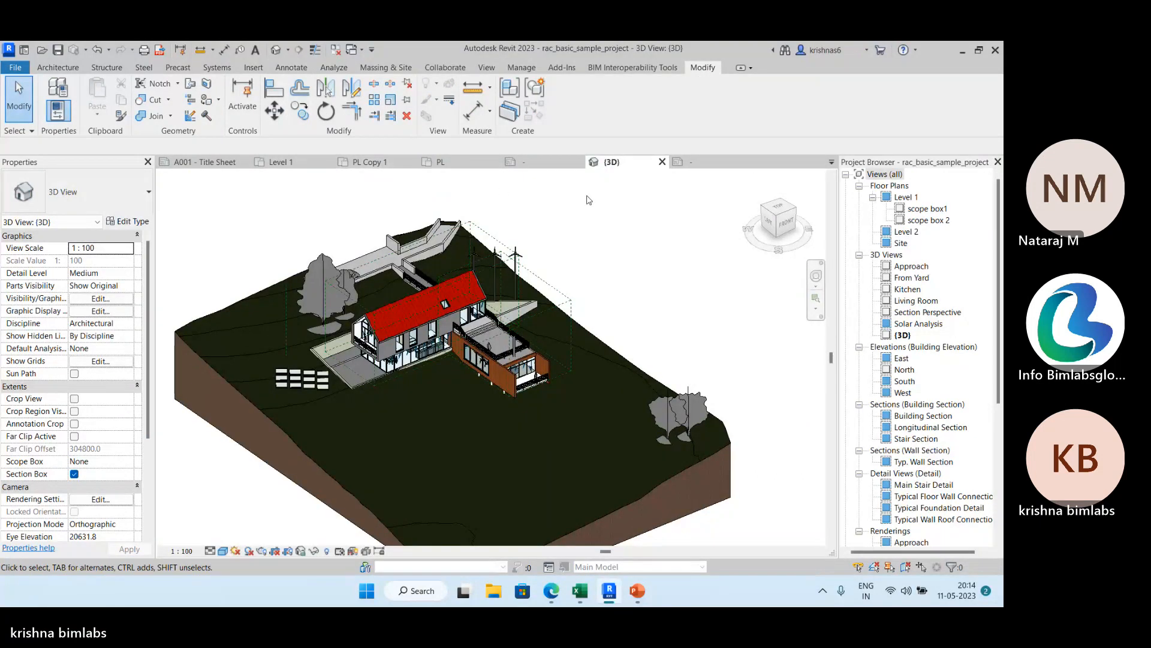
pyautogui.click(662, 164)
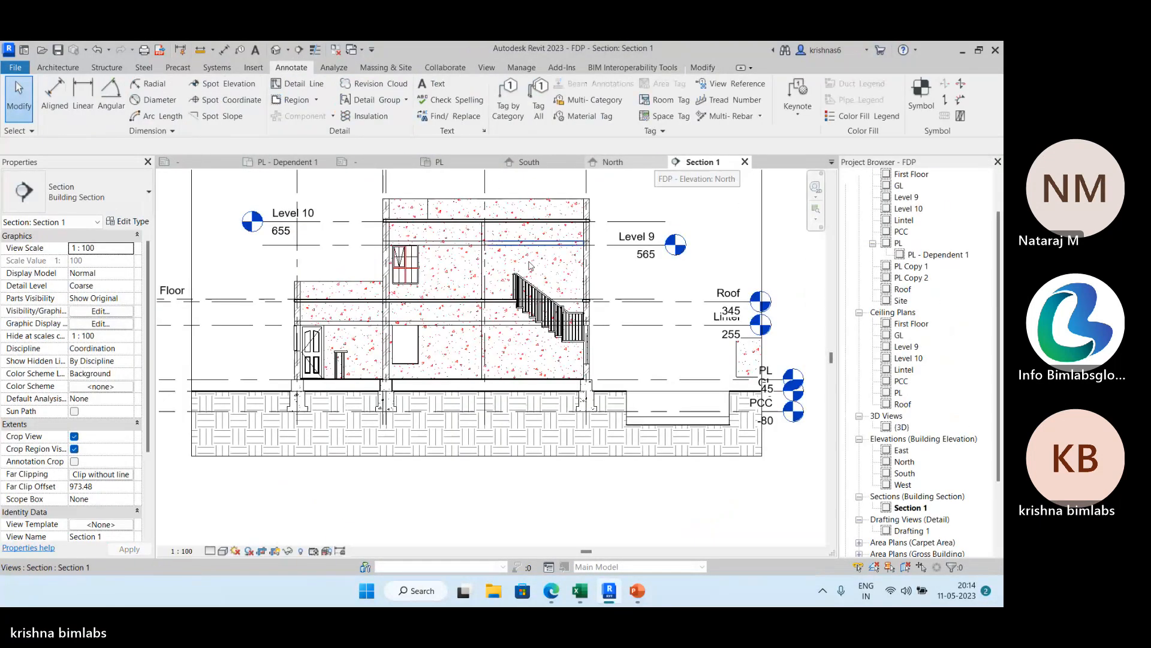
pyautogui.click(899, 426)
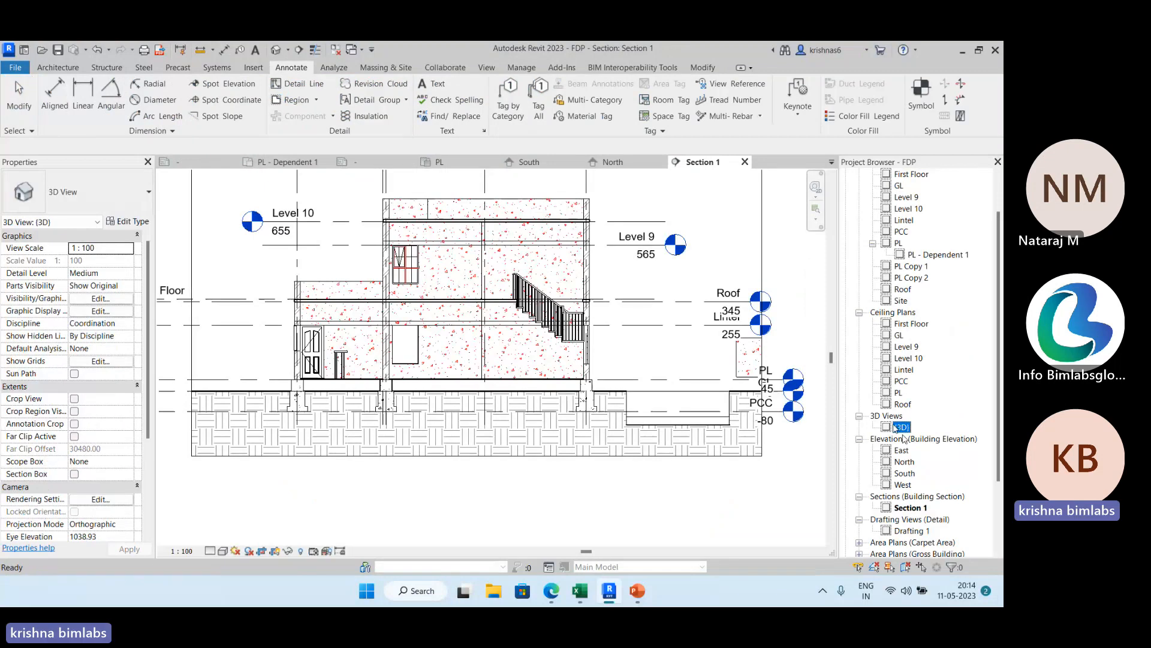
pyautogui.doubleClick(902, 427)
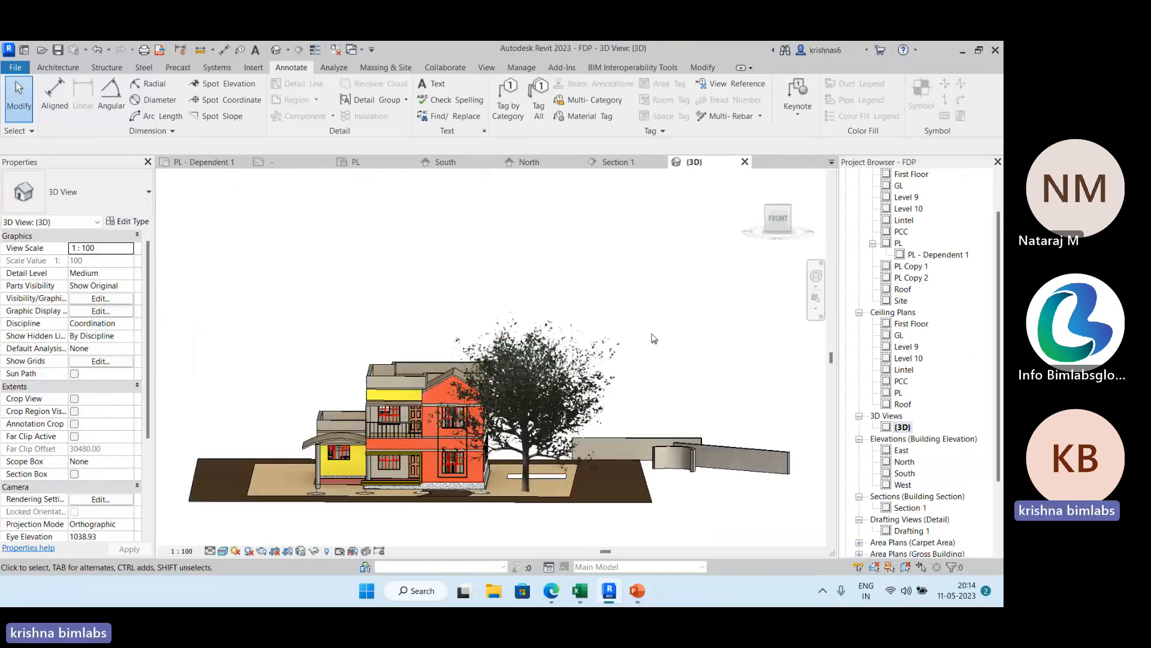
pyautogui.moveTo(446, 294); pyautogui.dragTo(508, 204, button='middle')
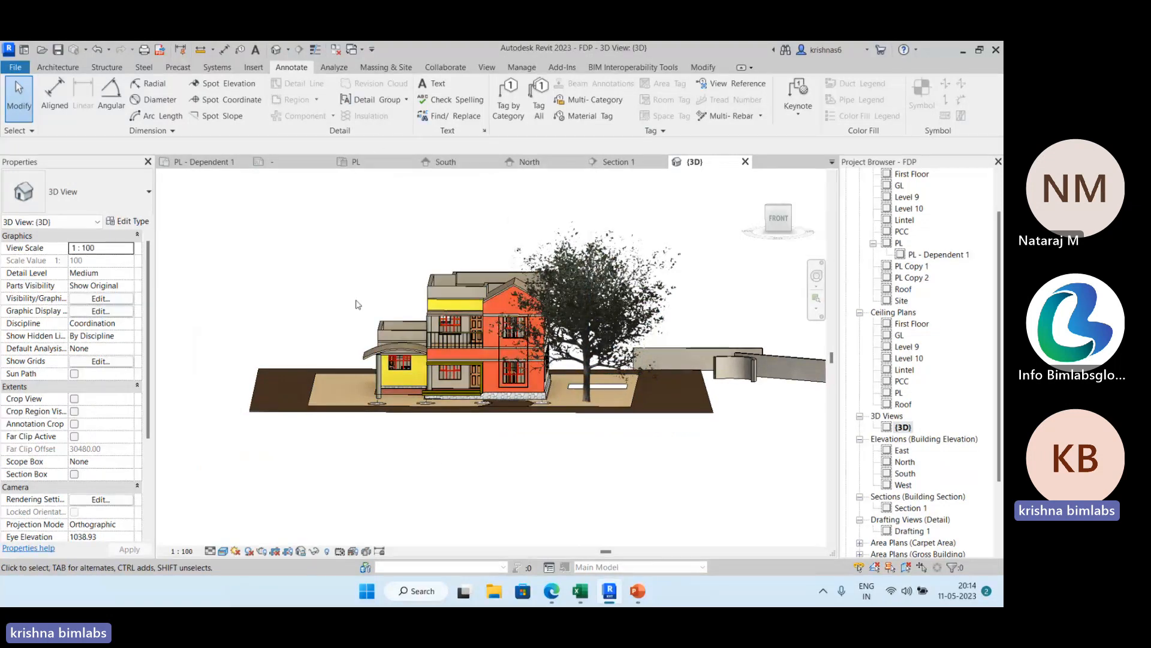
pyautogui.keyDown('shift'); pyautogui.moveTo(399, 392); pyautogui.dragTo(545, 451, button='middle'); pyautogui.keyUp('shift')
# Check Section 1, return to the 3D view and orient it to Section: Section 1.
pyautogui.click(615, 162)
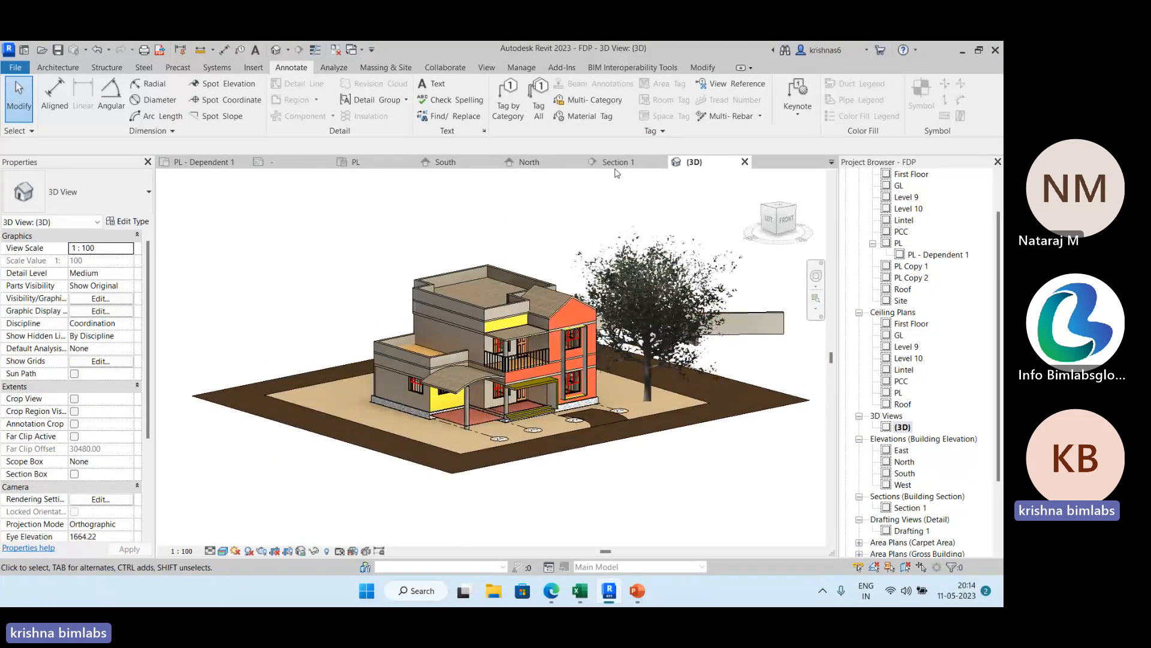
pyautogui.moveTo(352, 254); pyautogui.dragTo(354, 304, button='middle')
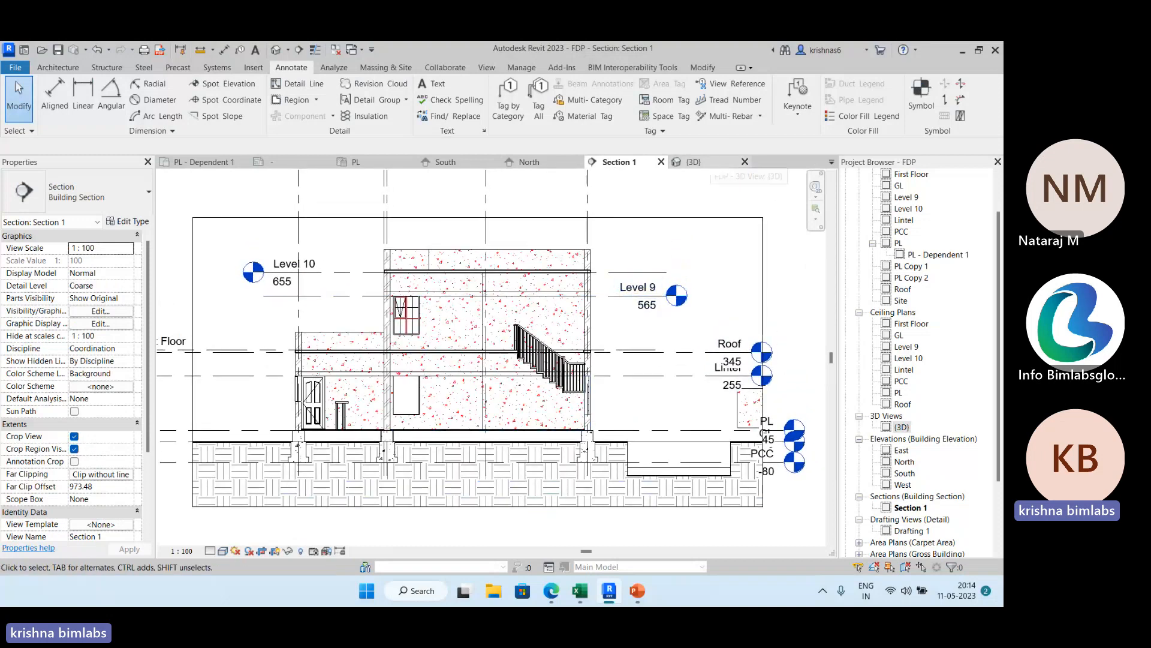
pyautogui.click(687, 162)
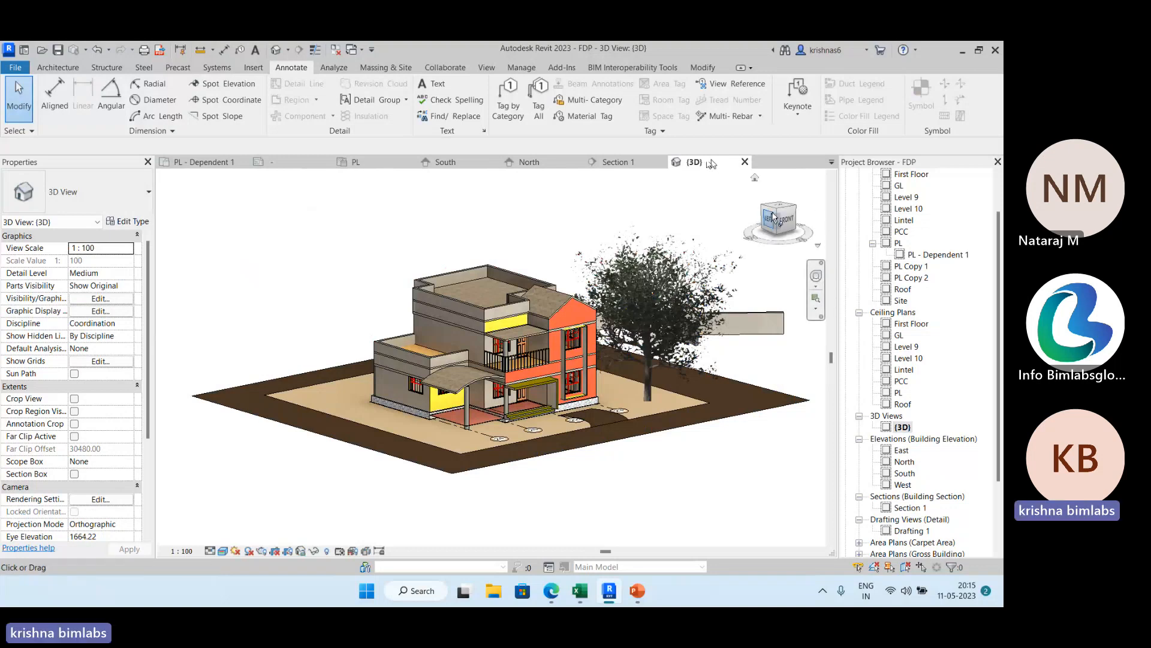
pyautogui.rightClick(780, 215)
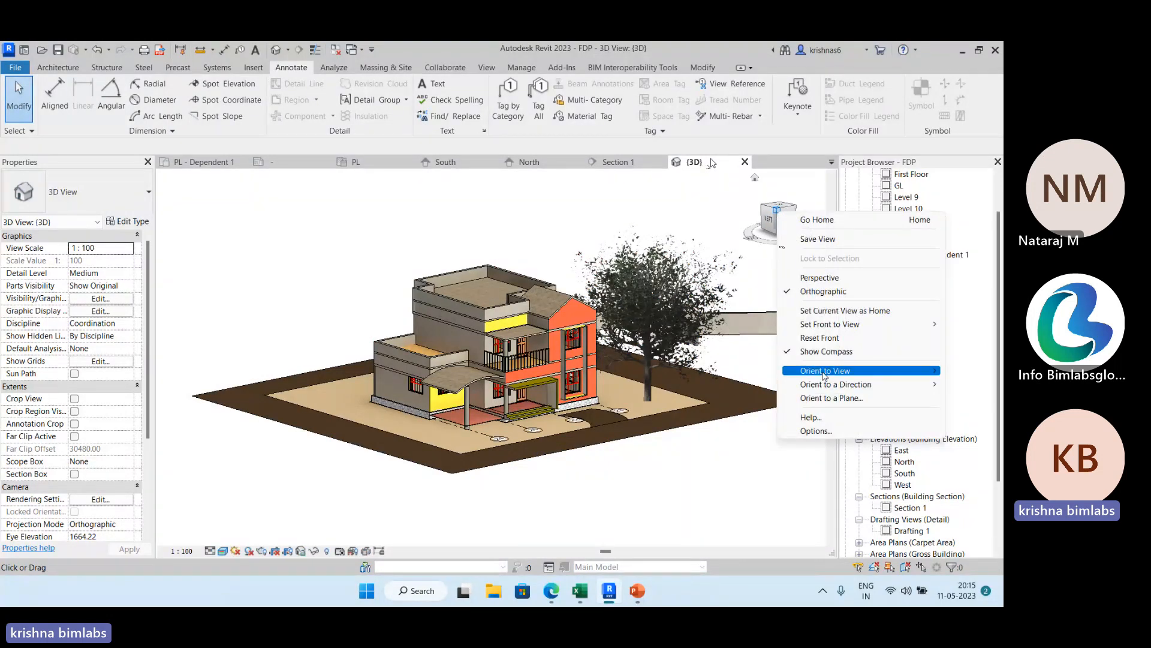
pyautogui.moveTo(824, 373)
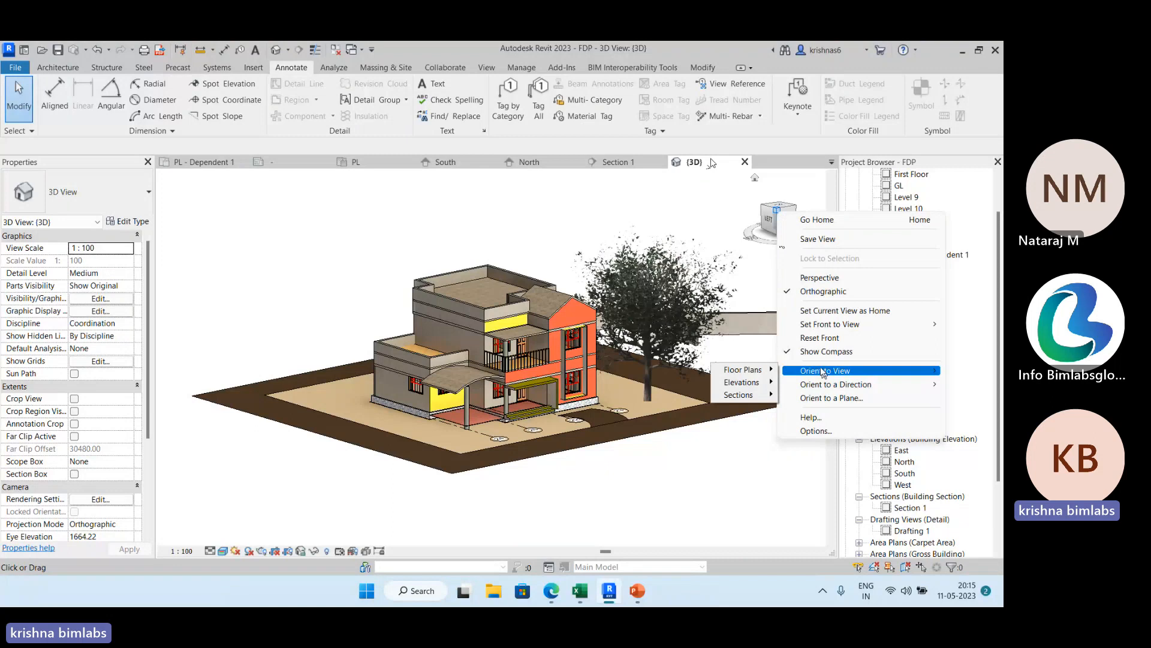
pyautogui.moveTo(764, 396)
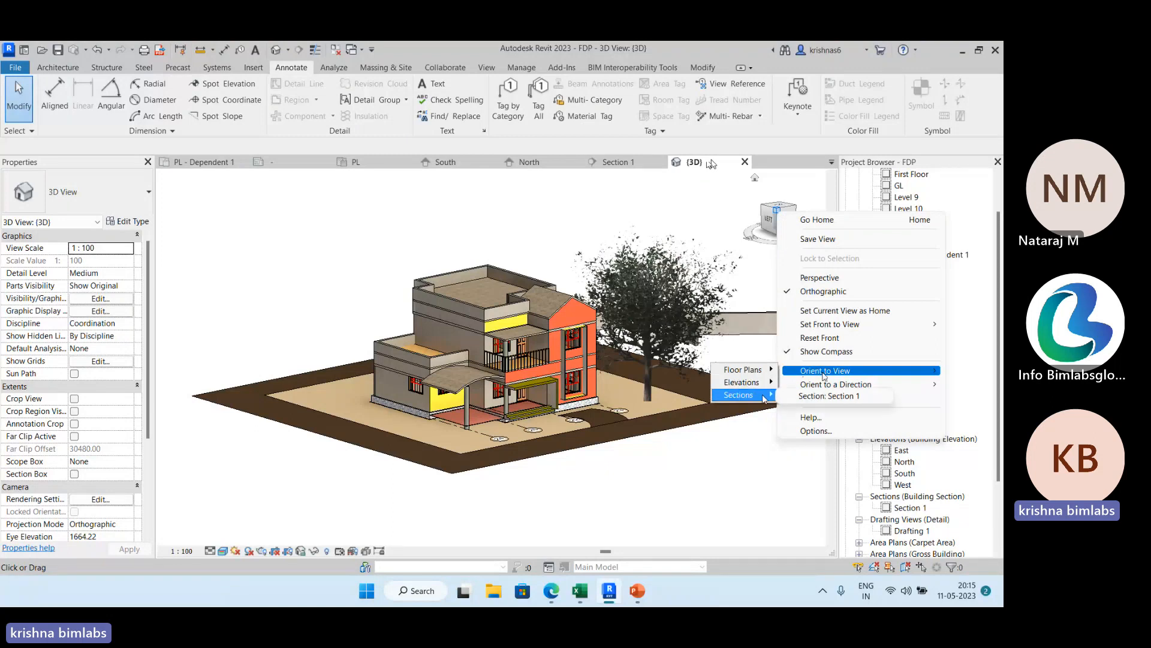
pyautogui.click(829, 396)
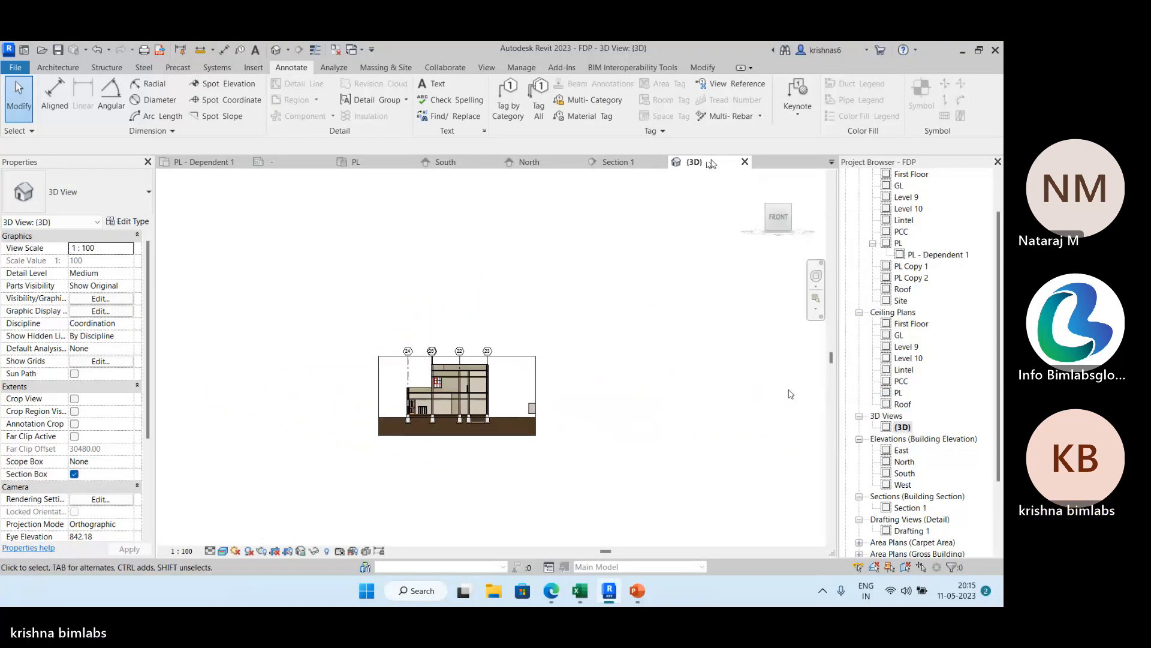
# Examine the building cut along Section 1 from the front and side corners, checking its section box extents.
pyautogui.keyDown('shift'); pyautogui.moveTo(646, 390); pyautogui.dragTo(336, 456, button='middle'); pyautogui.keyUp('shift')
pyautogui.scroll(5, 503, 382)
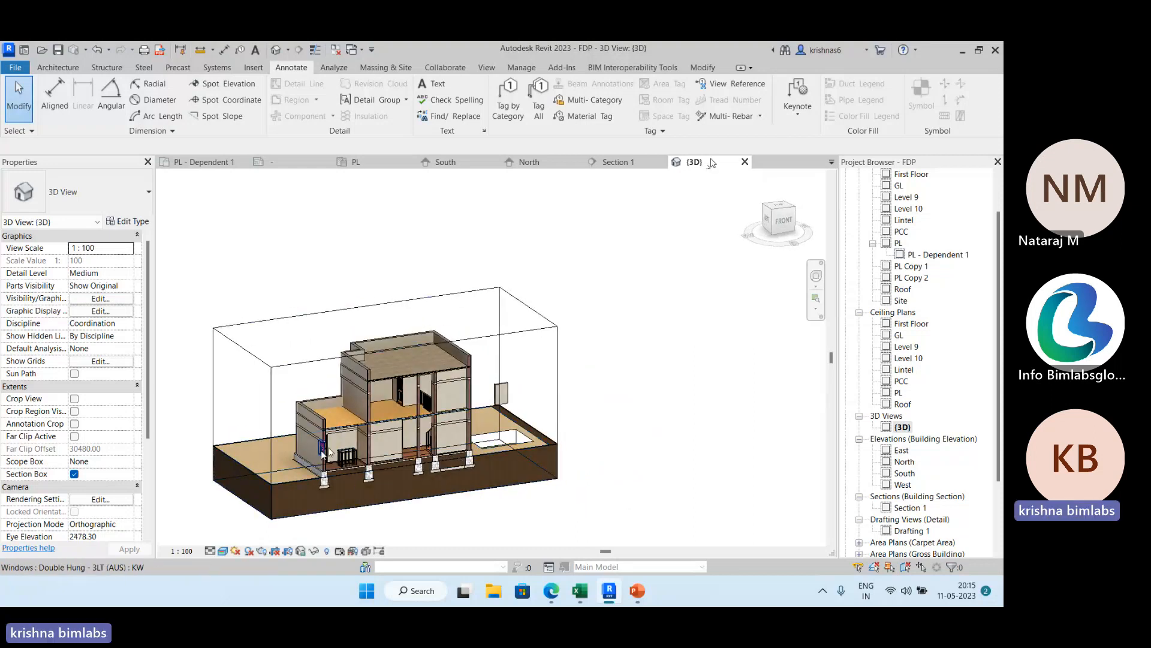
pyautogui.keyDown('shift'); pyautogui.moveTo(397, 507); pyautogui.dragTo(526, 393, button='middle'); pyautogui.keyUp('shift')
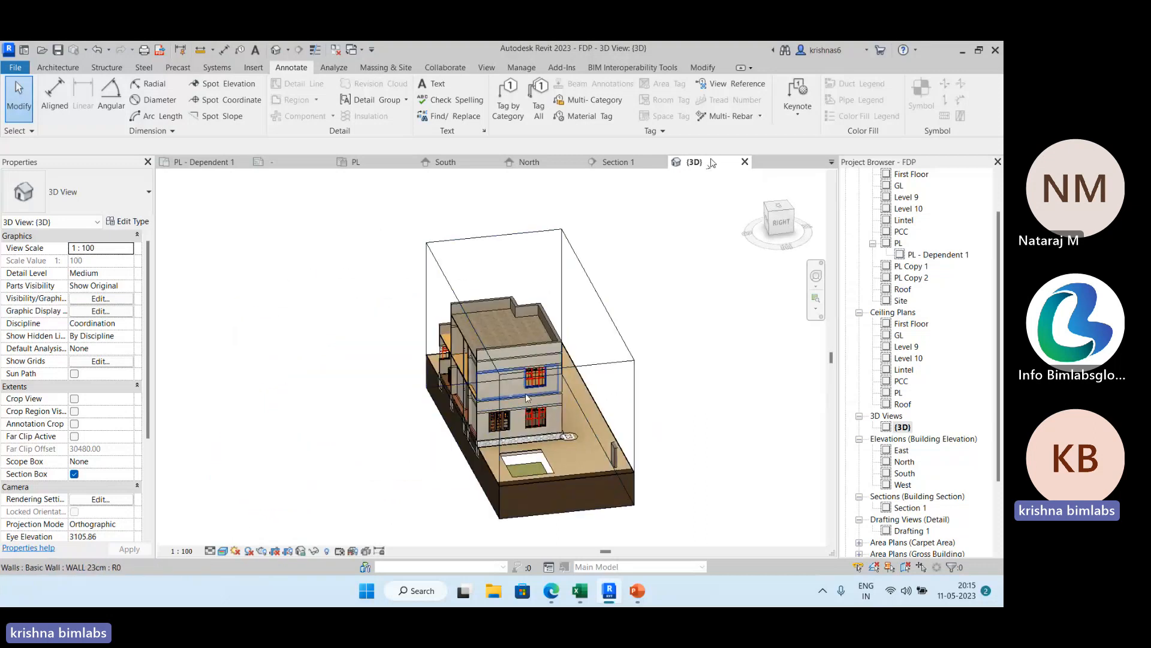
pyautogui.click(582, 372)
pyautogui.moveTo(464, 369)
pyautogui.mouseDown()
pyautogui.moveTo(400, 404)
pyautogui.moveTo(466, 385)
pyautogui.mouseUp()
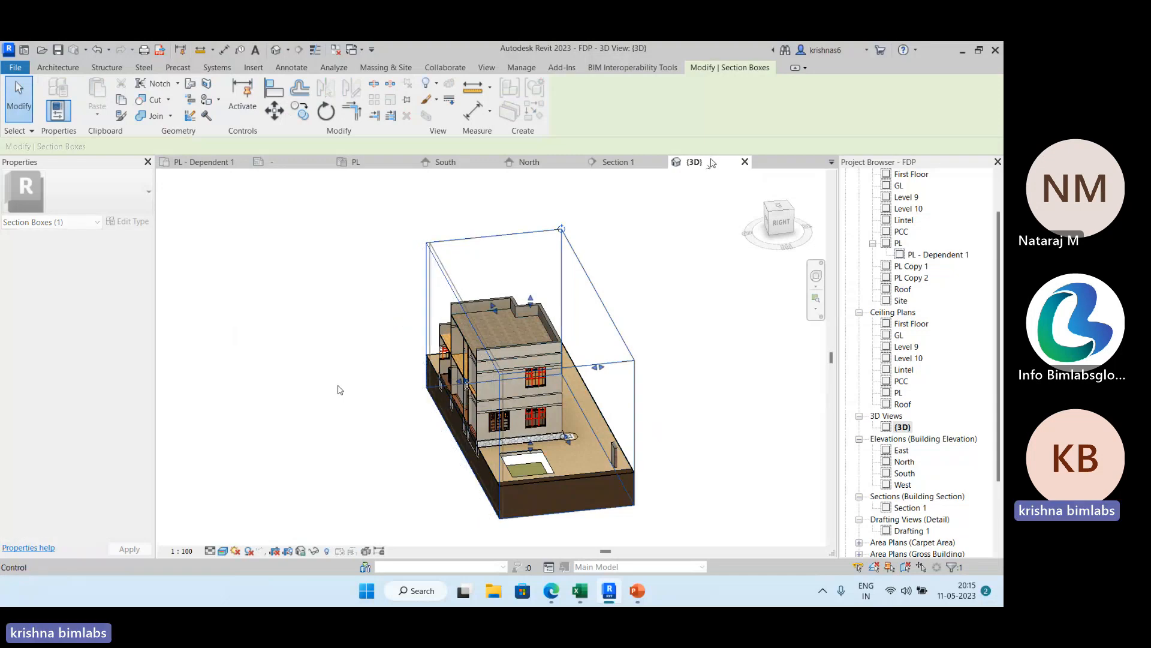
pyautogui.click(339, 412)
pyautogui.moveTo(357, 422)
pyautogui.keyDown('shift'); pyautogui.mouseDown(button='middle')
pyautogui.moveTo(427, 443)
pyautogui.moveTo(451, 405)
pyautogui.mouseUp(button='middle'); pyautogui.keyUp('shift')
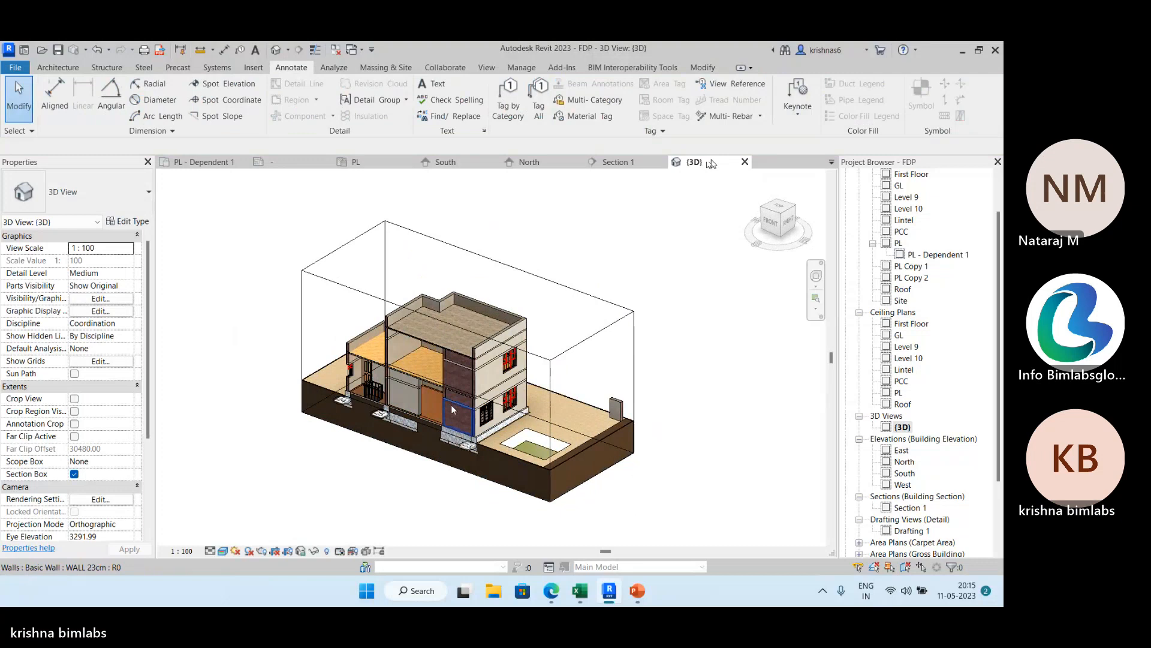
# Turn off the section box in the {3D} view and duplicate the view with detailing.
pyautogui.click(74, 473)
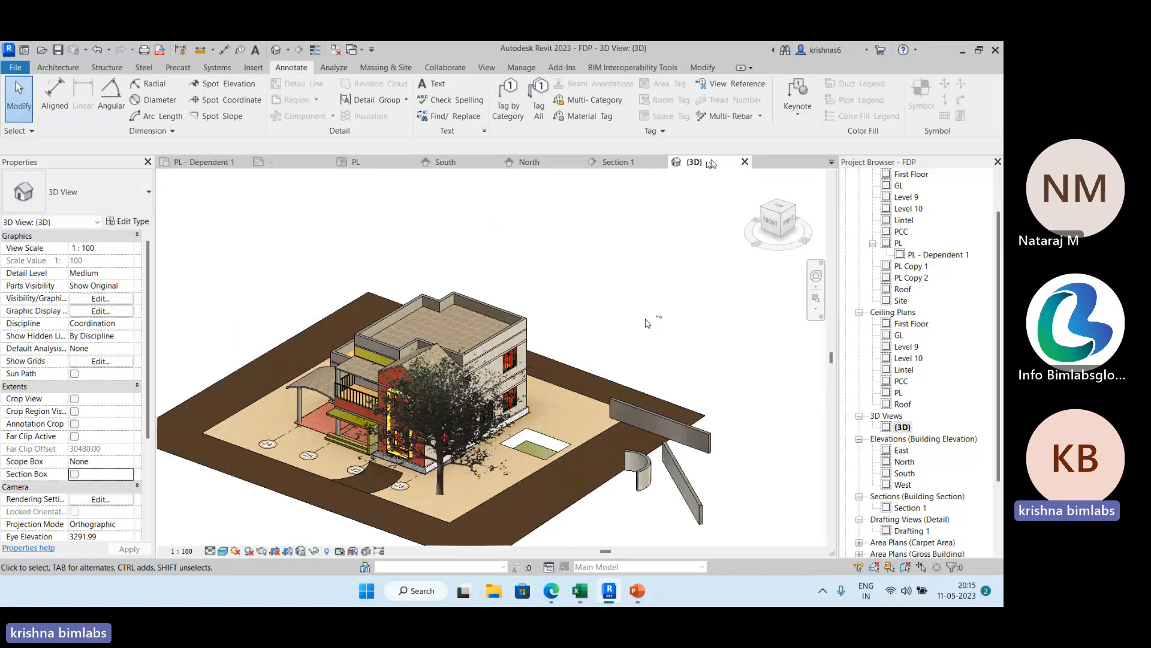
pyautogui.rightClick(904, 427)
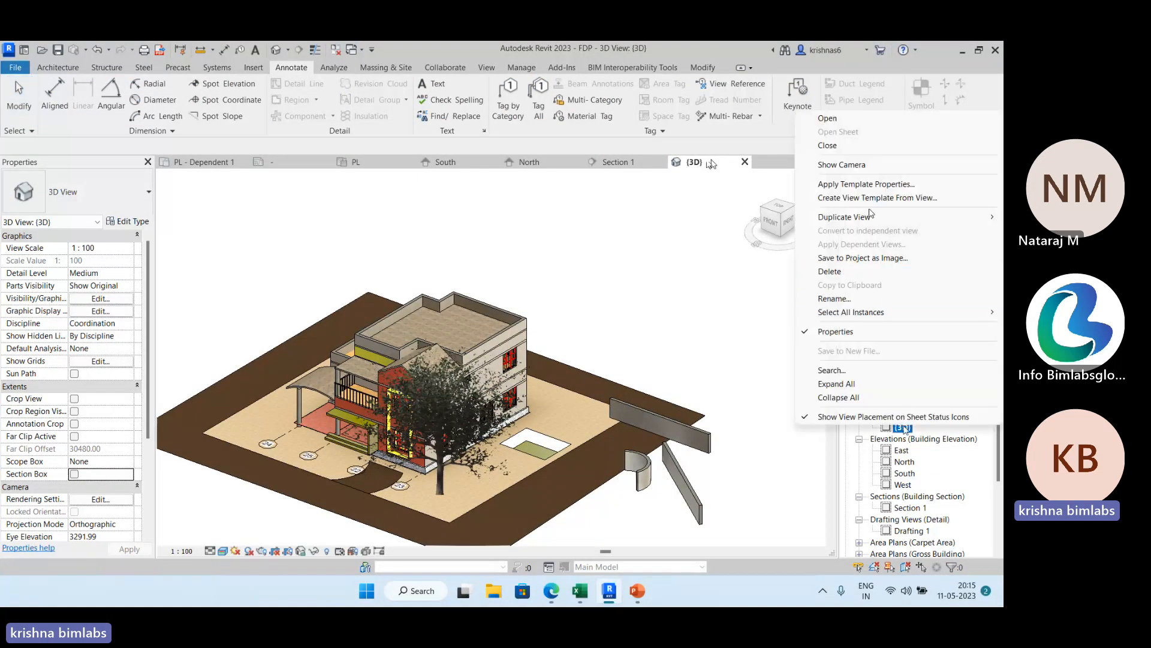
pyautogui.moveTo(881, 217)
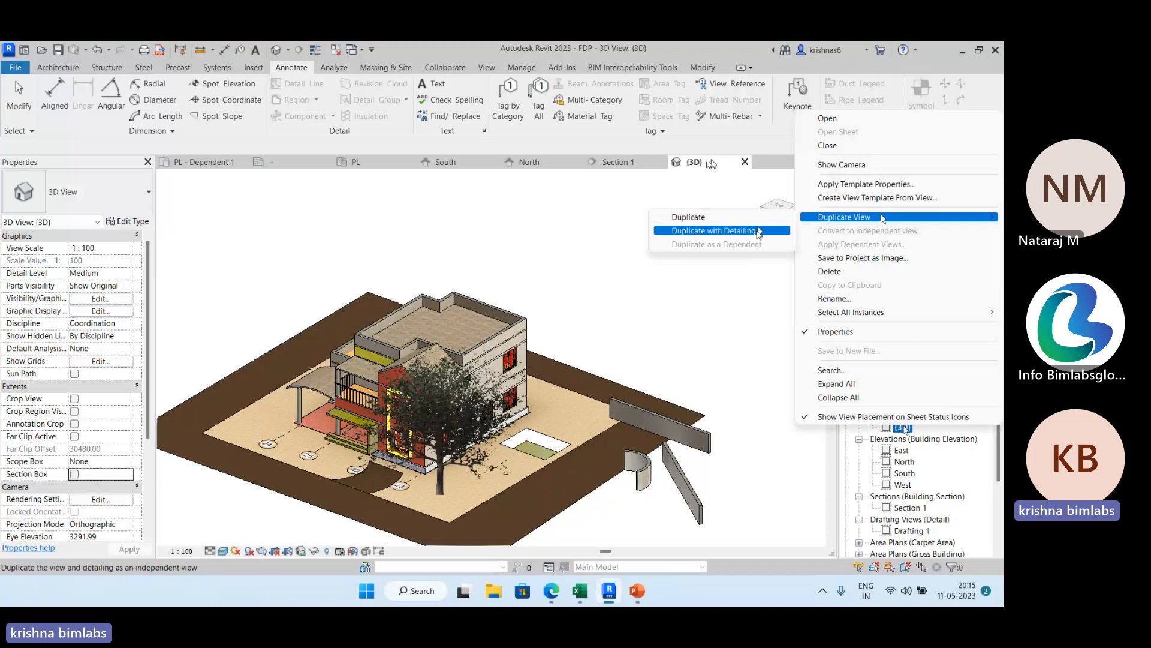
pyautogui.click(760, 234)
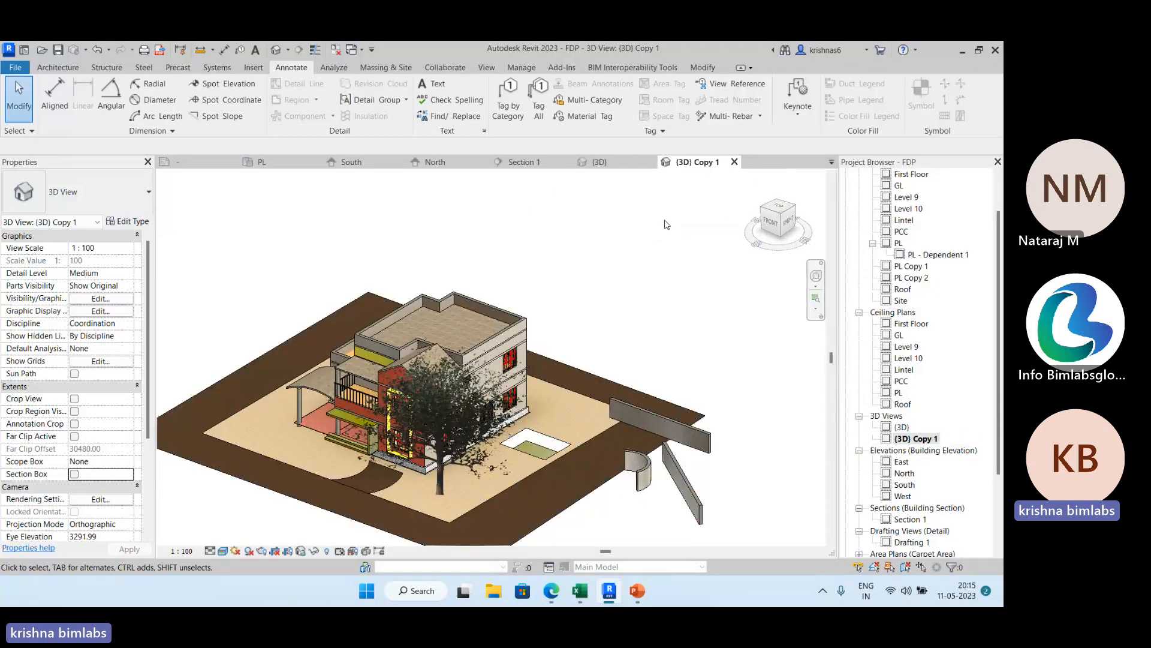
# Orient the duplicated 3D view to Section: Section 1, orbit to its cut corner and compare it with the original {3D} view.
pyautogui.rightClick(770, 222)
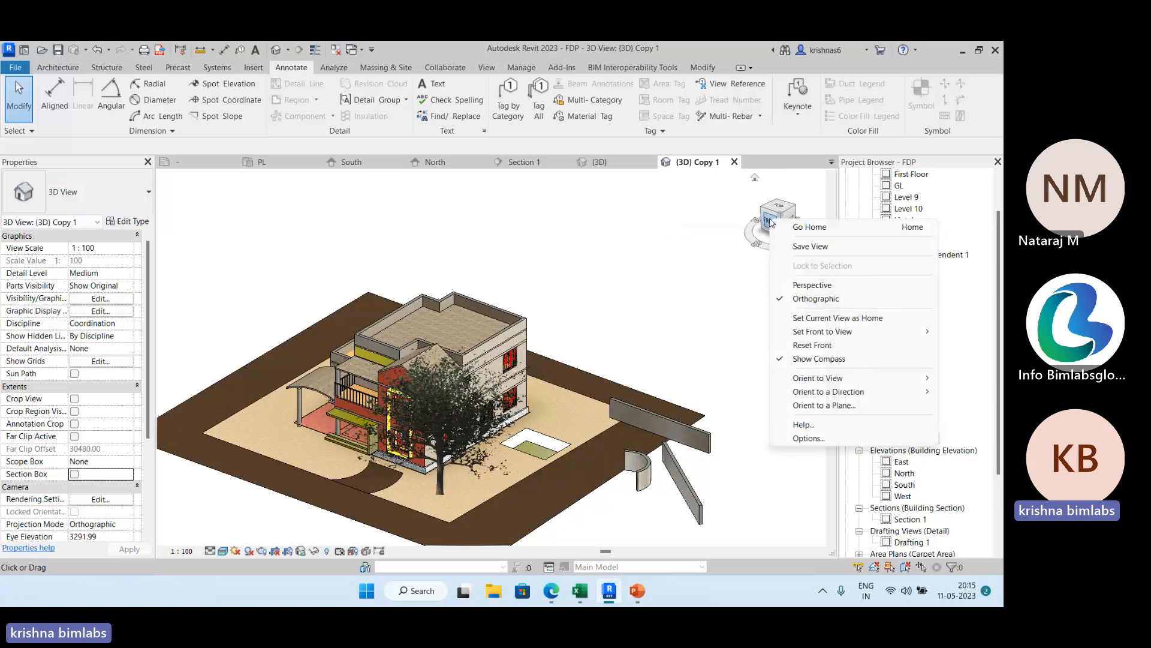
pyautogui.moveTo(811, 379)
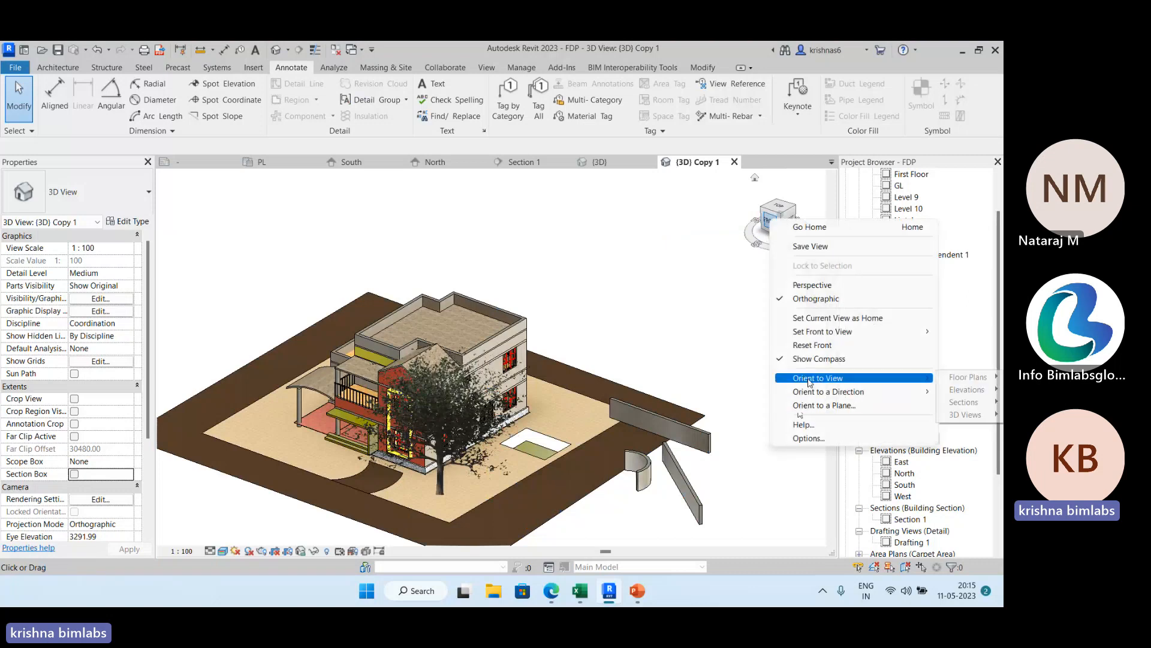
pyautogui.moveTo(962, 403)
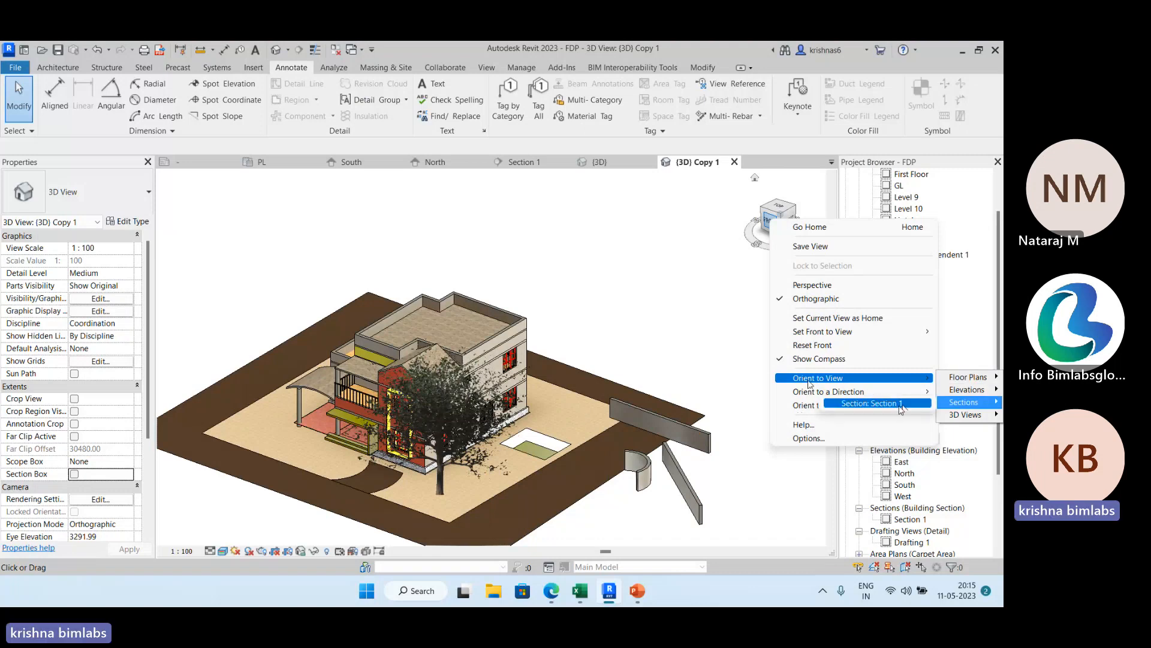
pyautogui.click(898, 407)
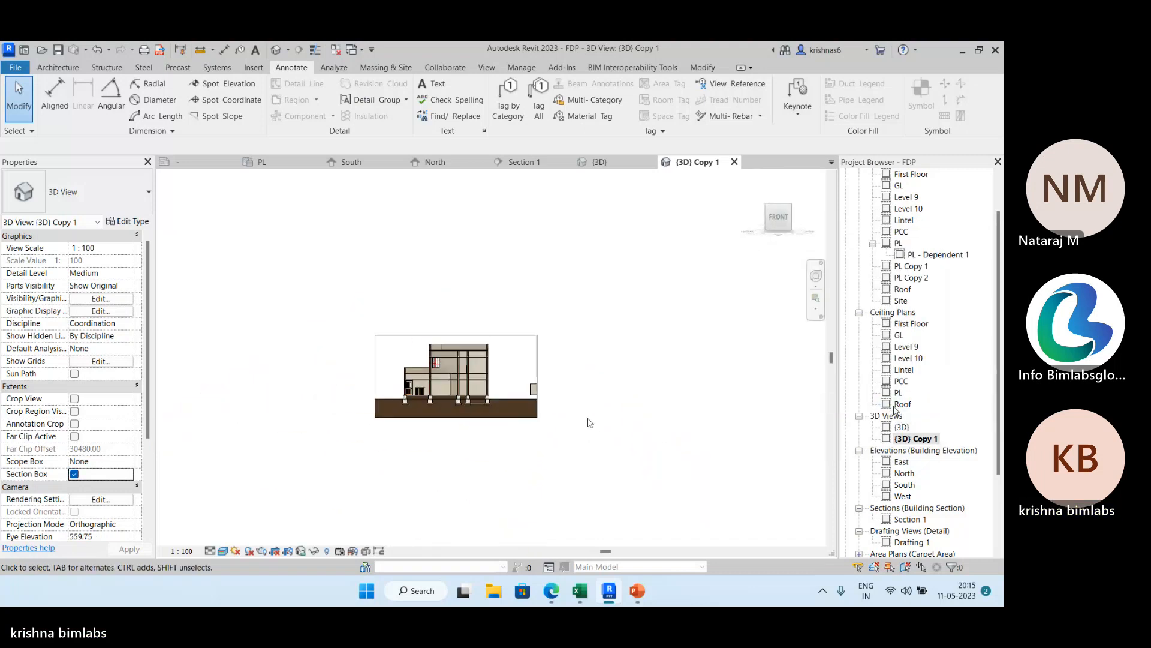
pyautogui.keyDown('shift'); pyautogui.moveTo(537, 440); pyautogui.dragTo(431, 483, button='middle'); pyautogui.keyUp('shift')
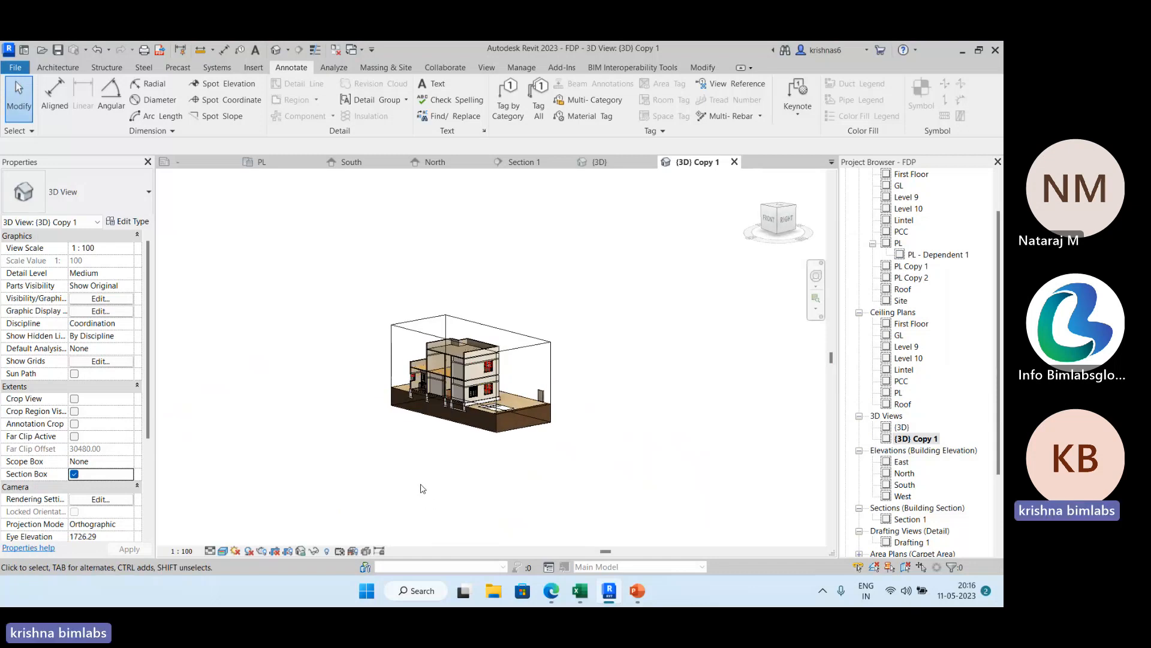
pyautogui.click(625, 166)
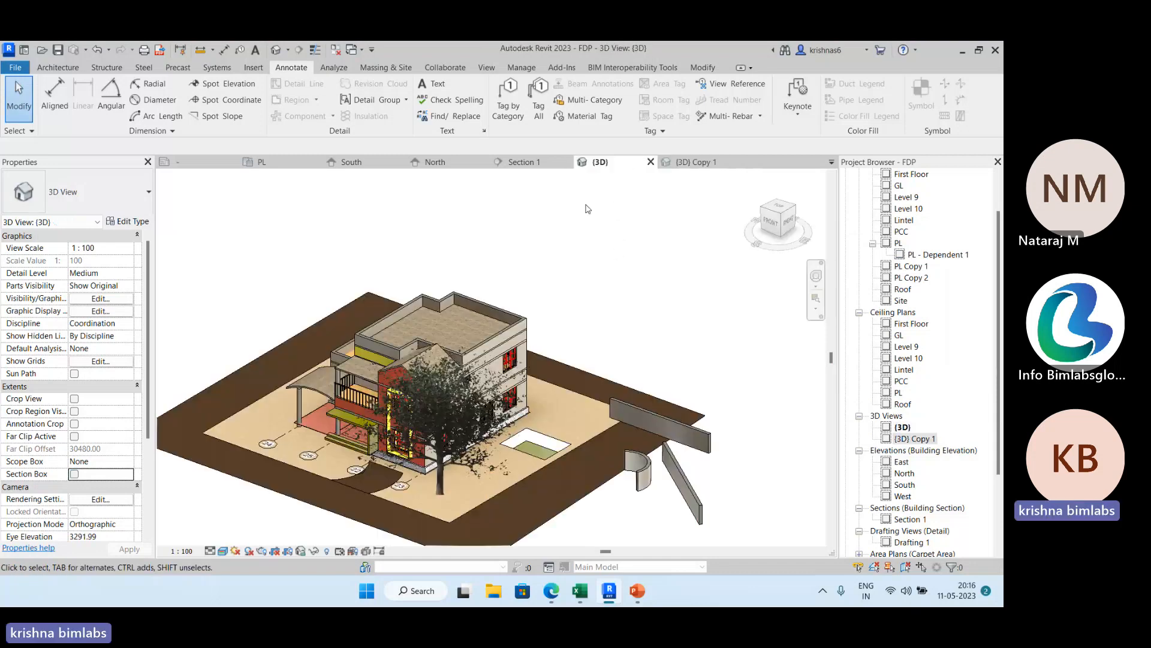
pyautogui.click(702, 163)
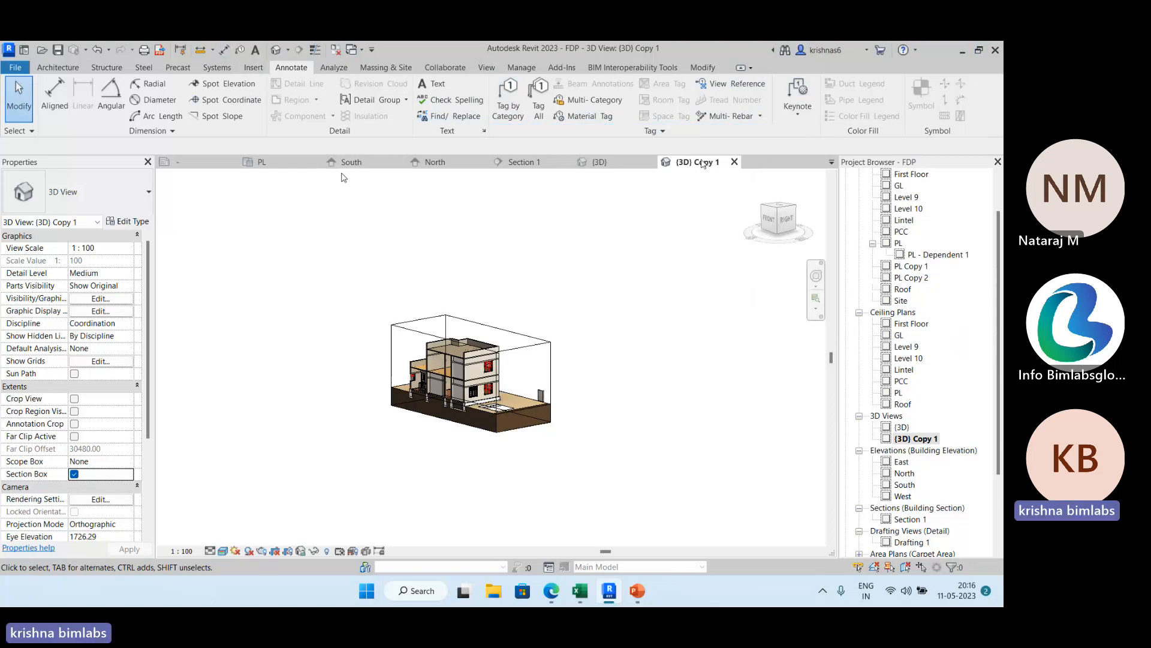
# Open the PL carpet area plan and check which detail and legend component options are available there.
pyautogui.click(292, 163)
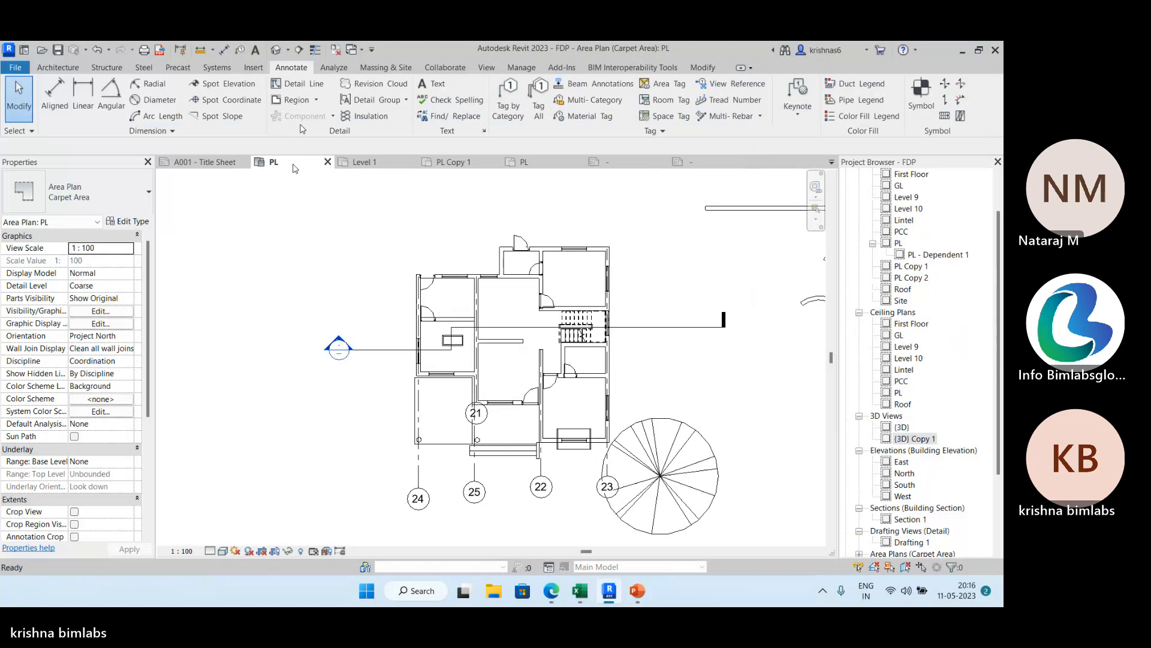
pyautogui.click(495, 68)
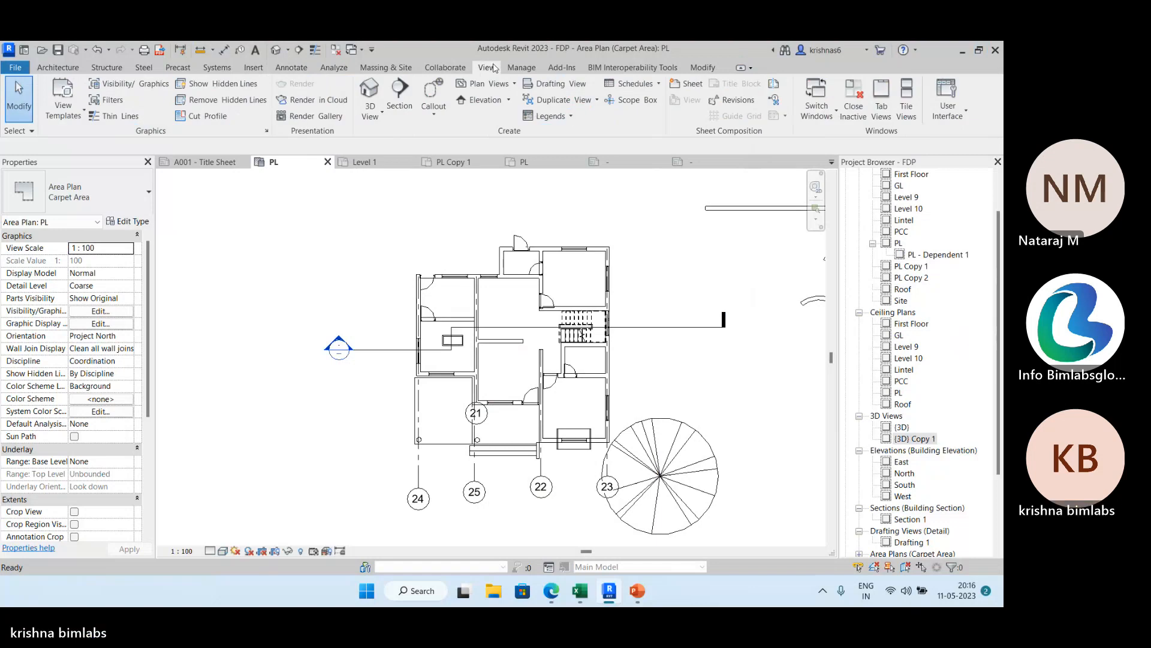
pyautogui.click(292, 68)
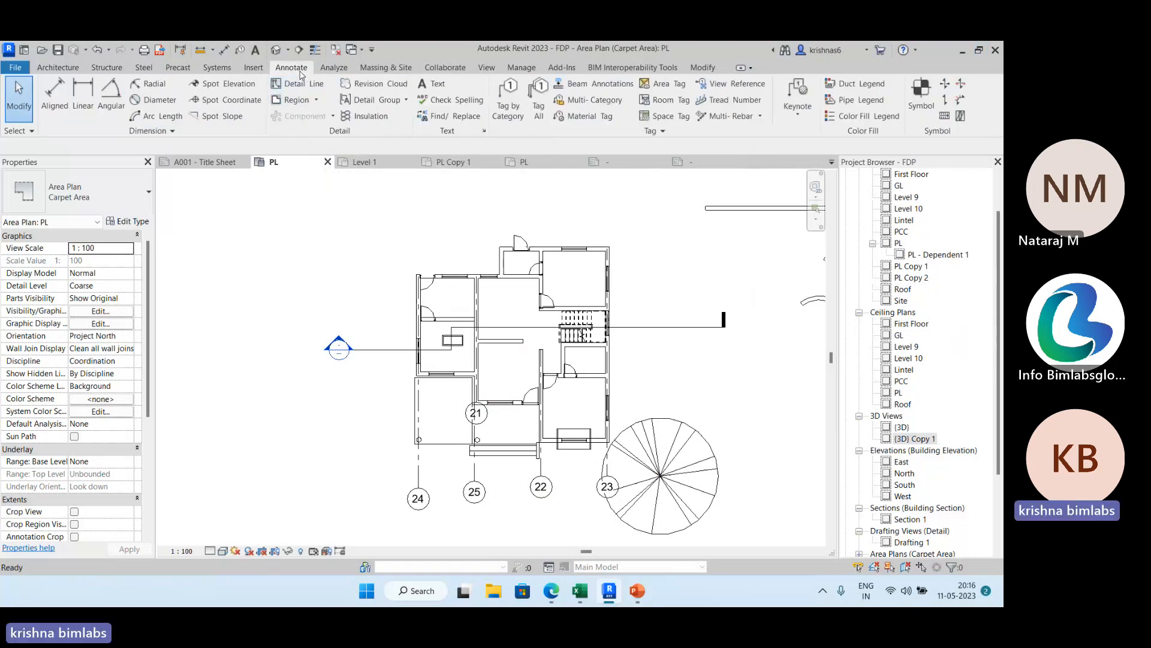
pyautogui.click(332, 116)
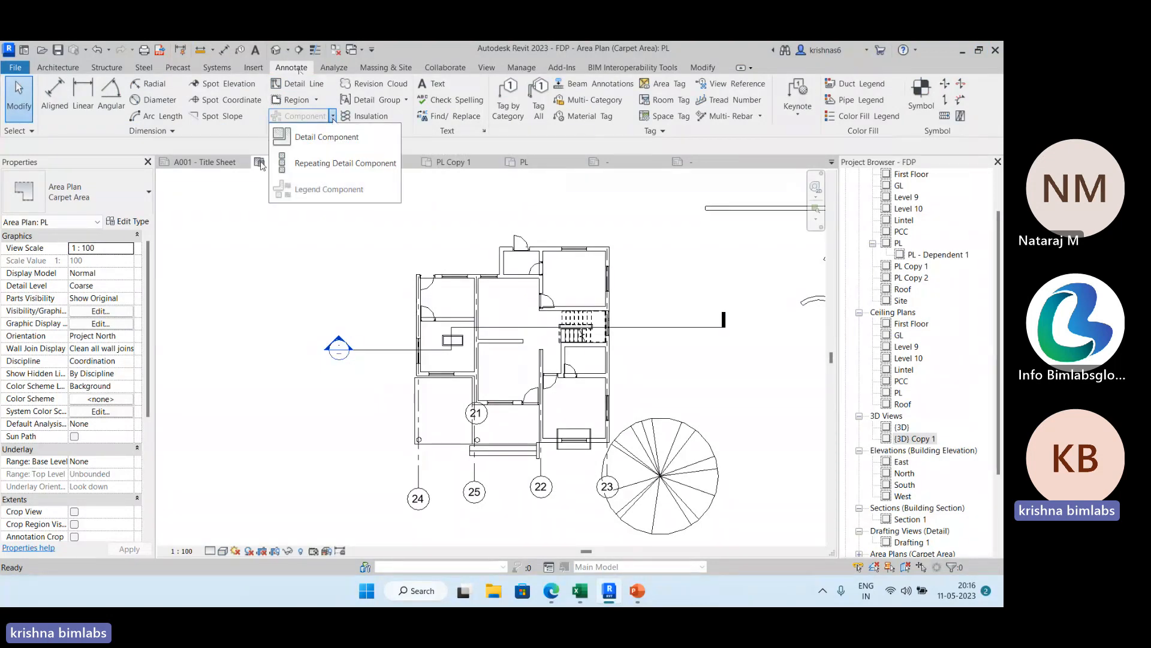
pyautogui.click(237, 190)
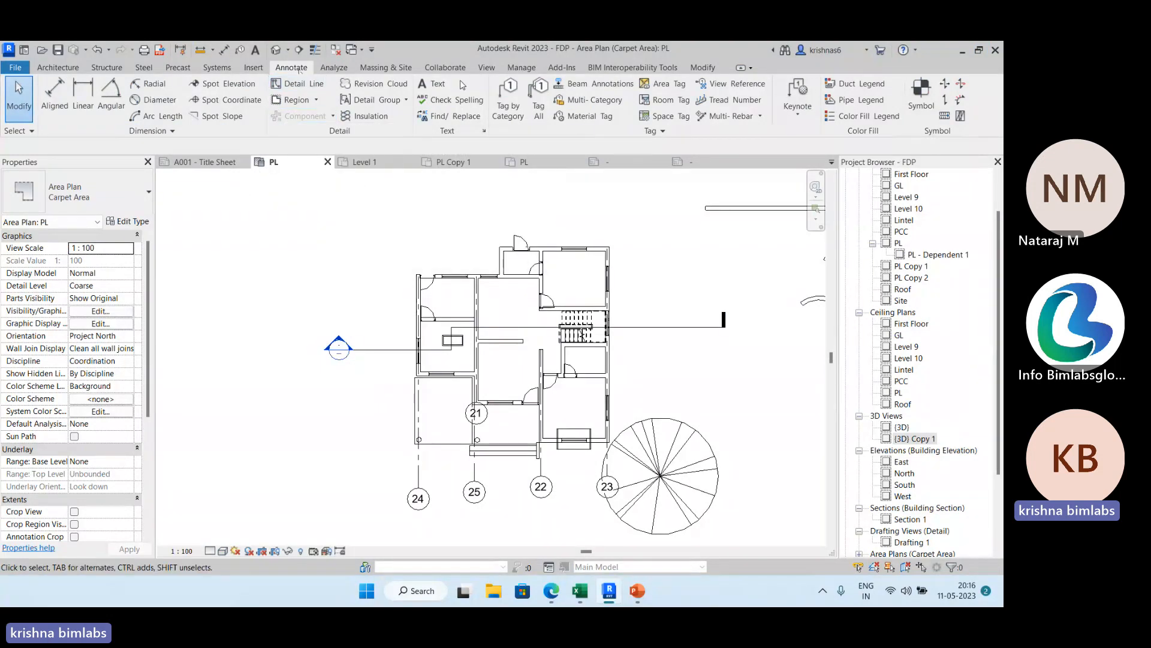
# Create a new legend view named Door Legend at a scale of 1 : 50.
pyautogui.click(486, 70)
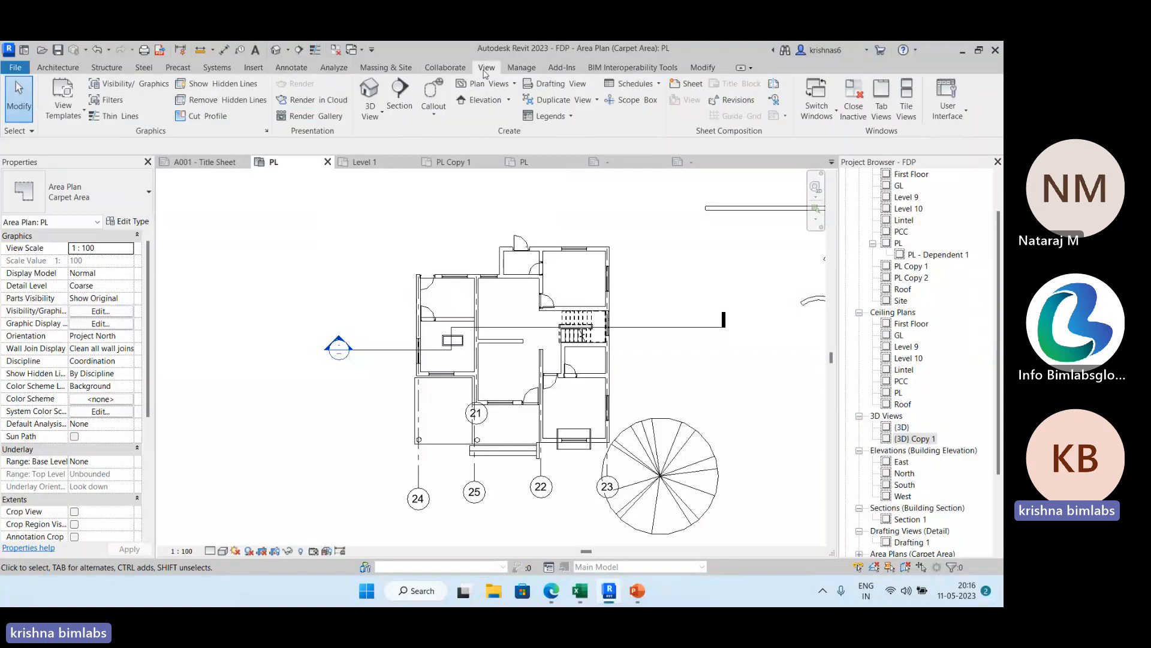
pyautogui.click(563, 116)
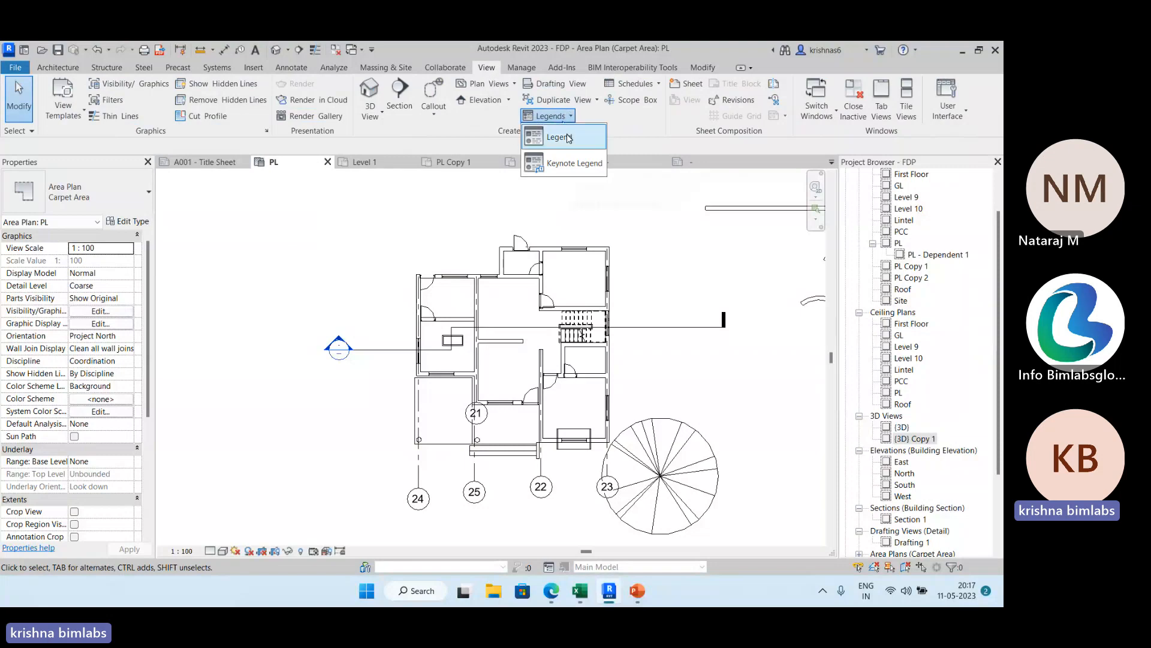
pyautogui.click(565, 139)
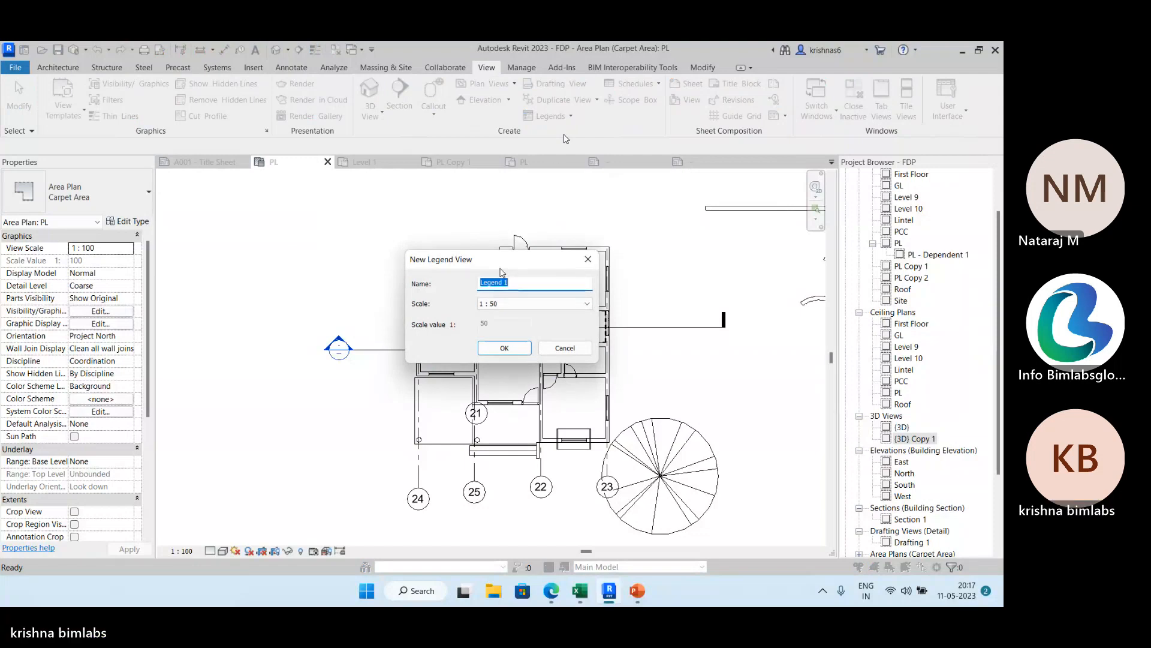
pyautogui.write('Door')
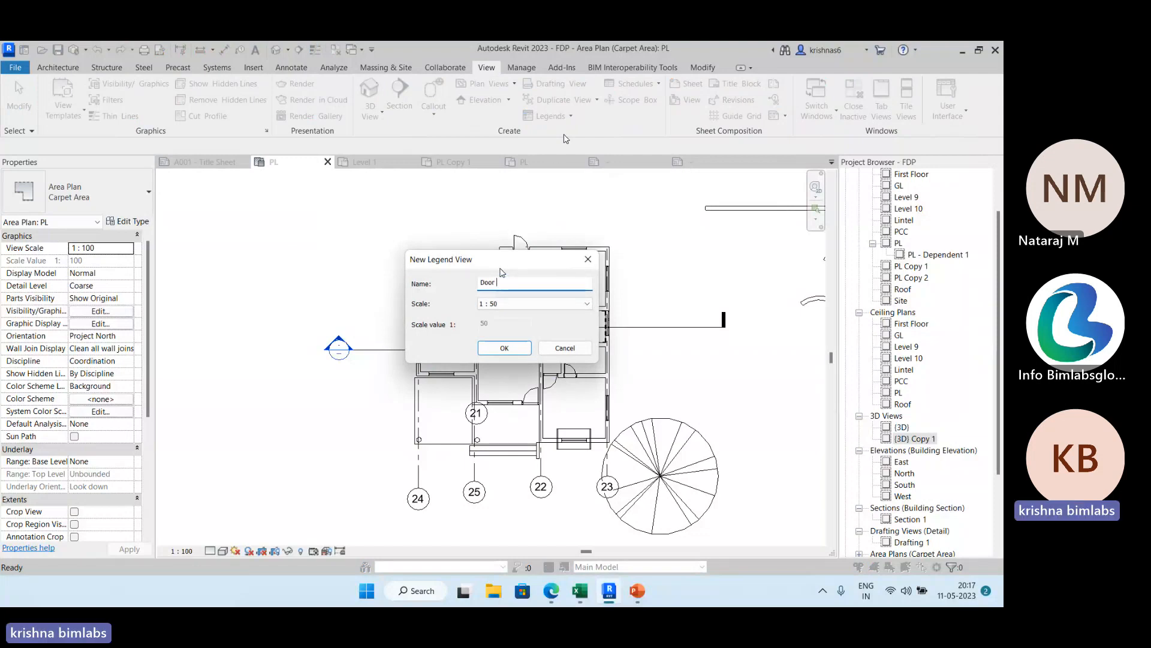
pyautogui.write(' Legend')
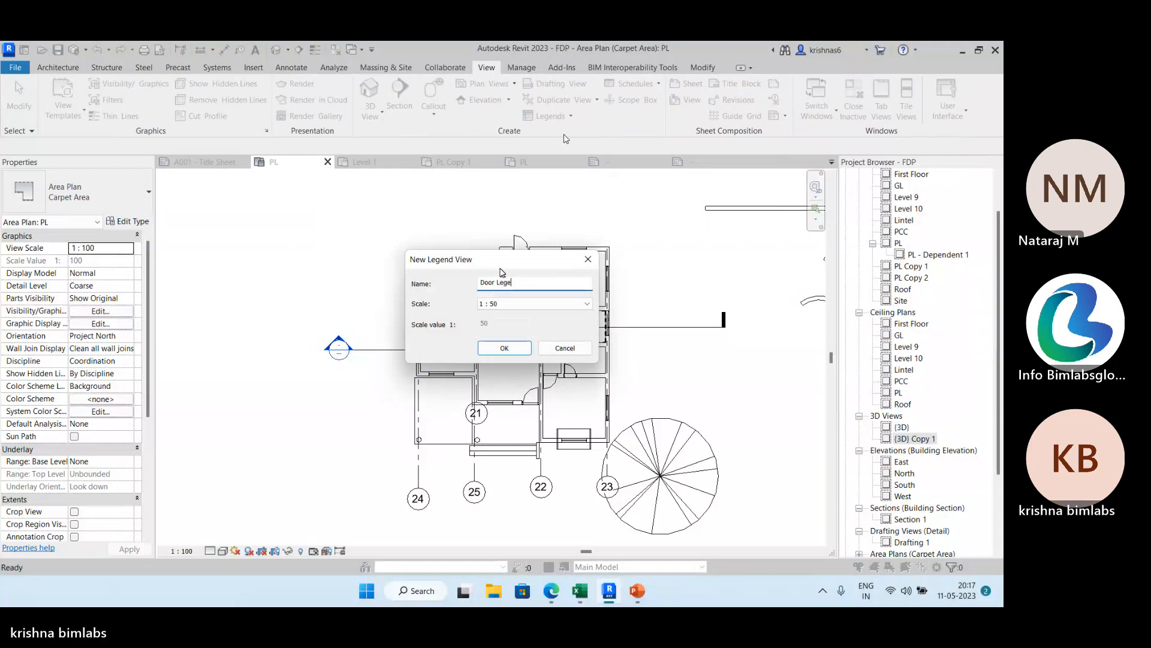
pyautogui.click(517, 353)
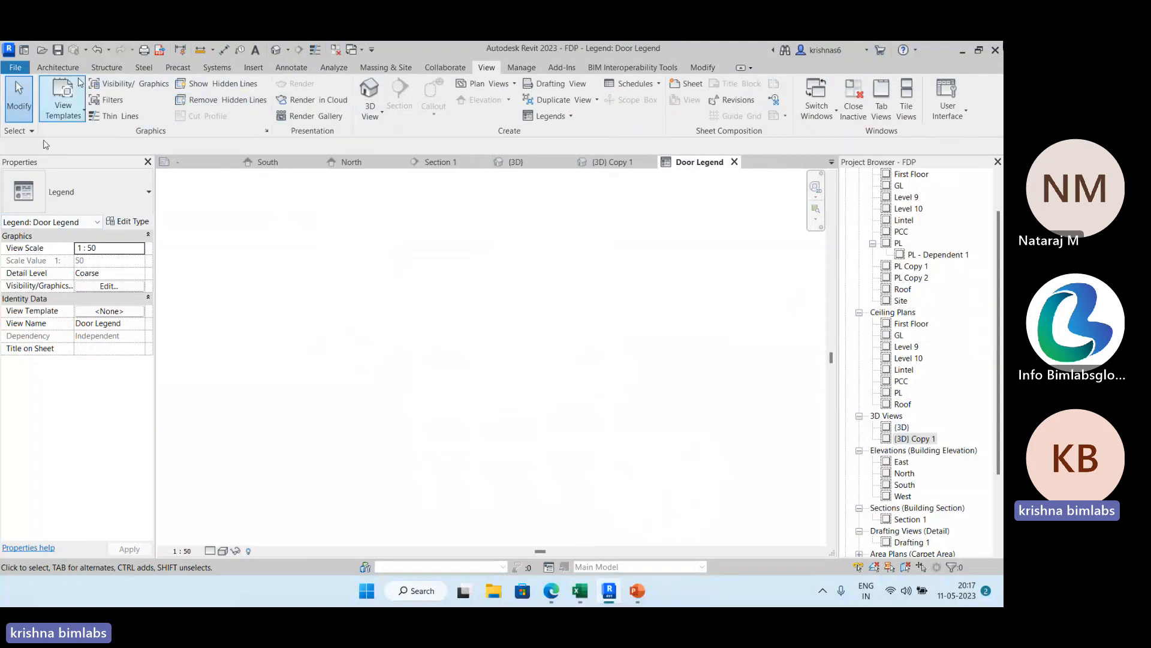
# Place a floor plan legend component of the door type ExtSgl (6) : D1 in the Door Legend view.
pyautogui.click(293, 62)
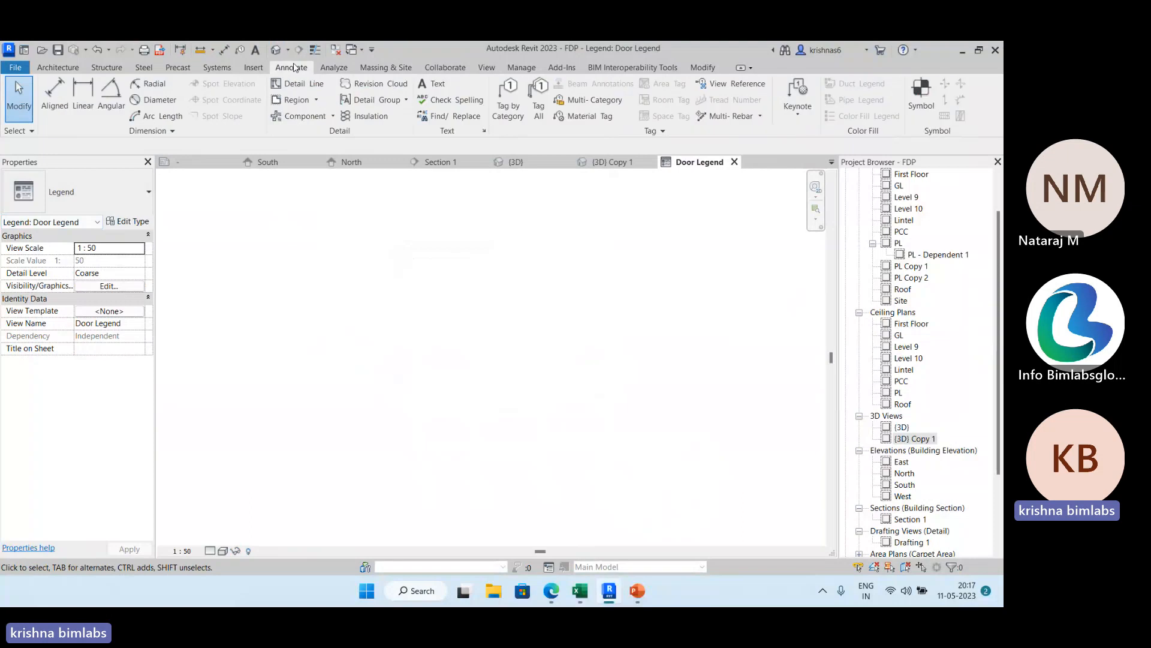
pyautogui.click(321, 88)
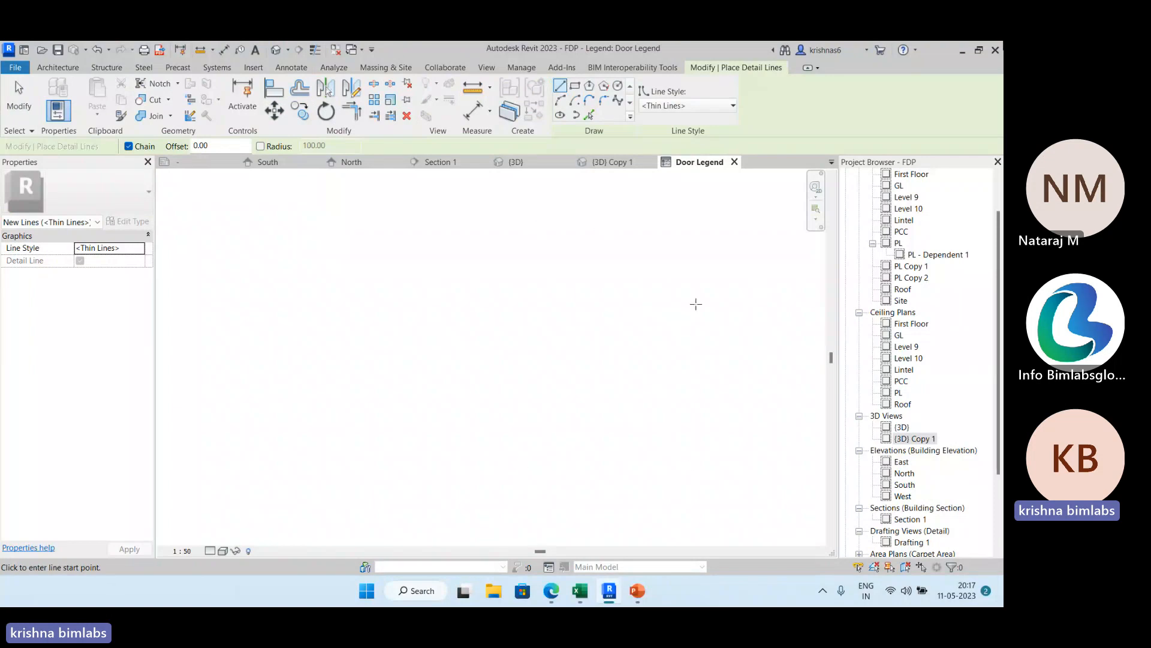
pyautogui.click(292, 65)
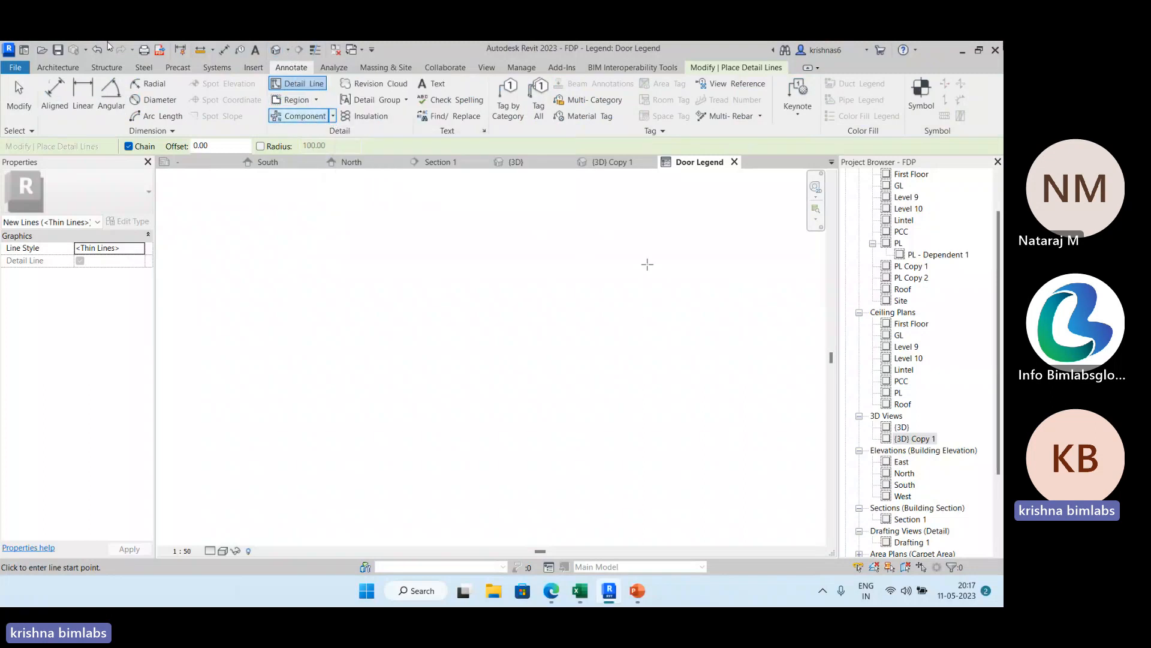
pyautogui.click(332, 116)
pyautogui.click(337, 191)
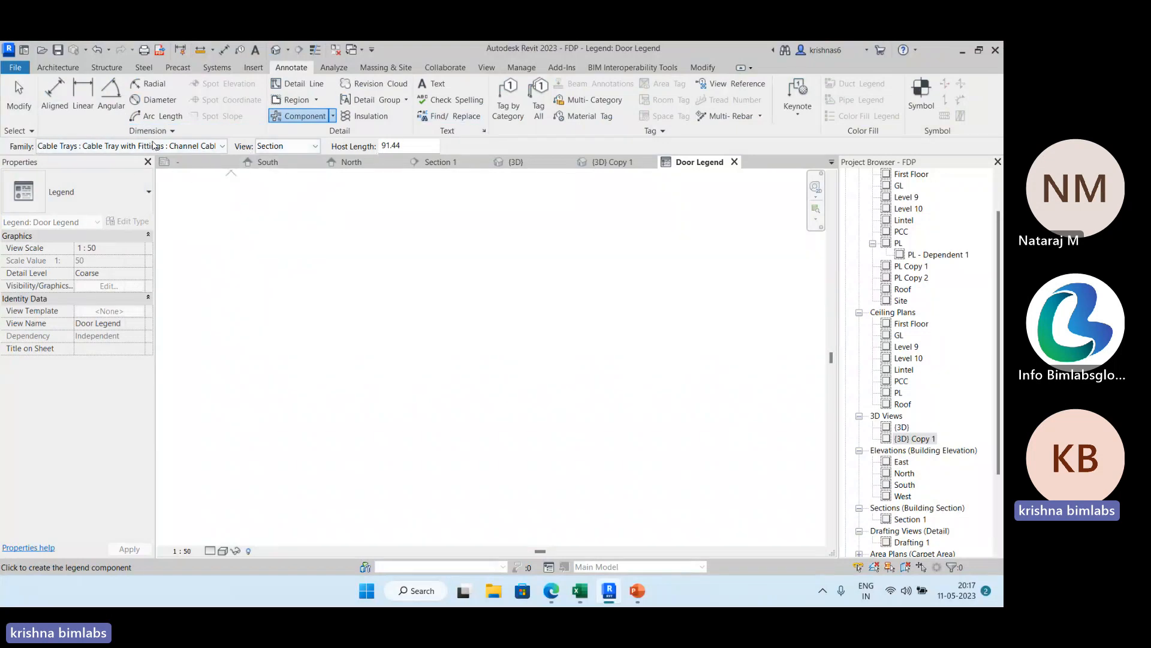
pyautogui.click(223, 147)
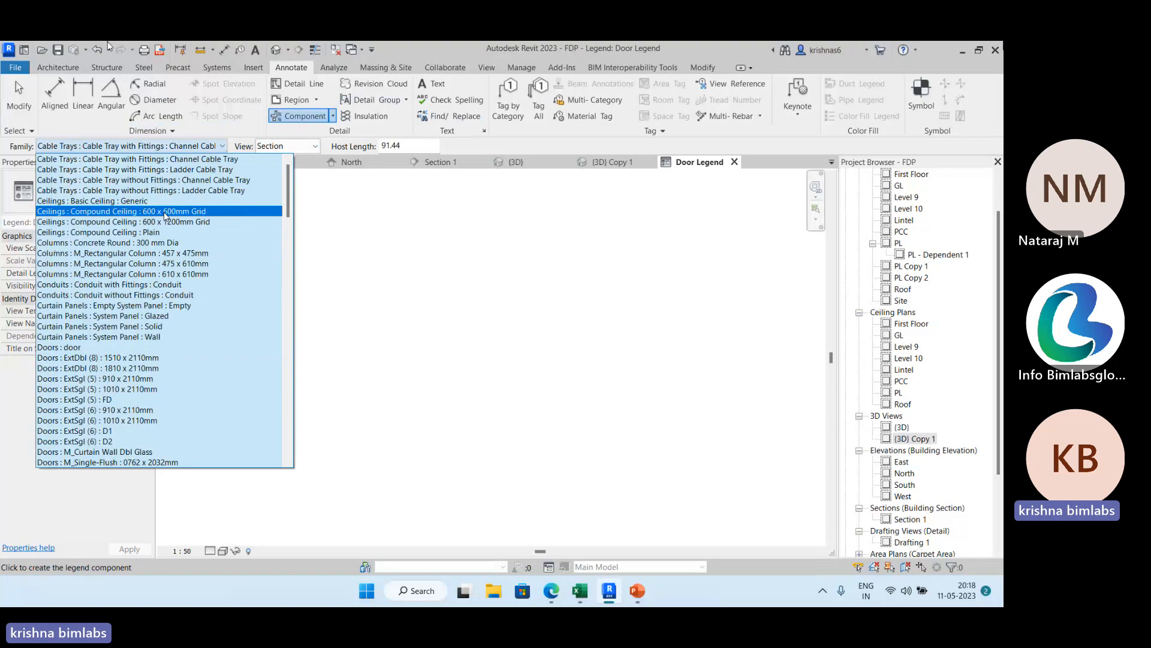
pyautogui.scroll(-15, 165, 216)
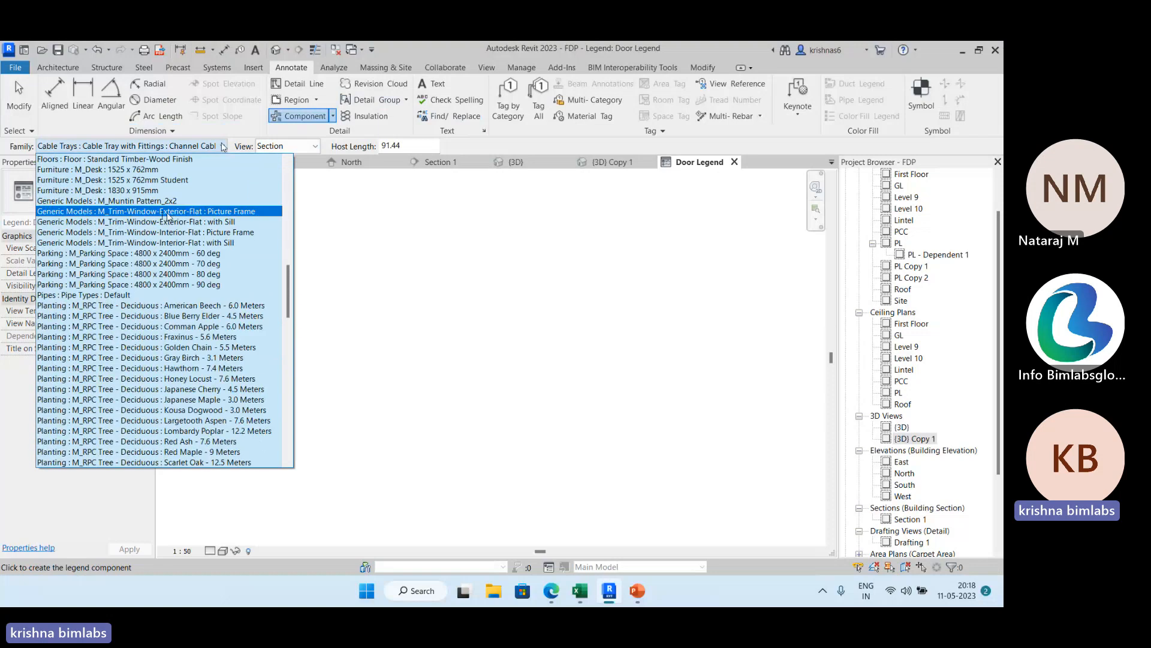
pyautogui.scroll(8, 168, 217)
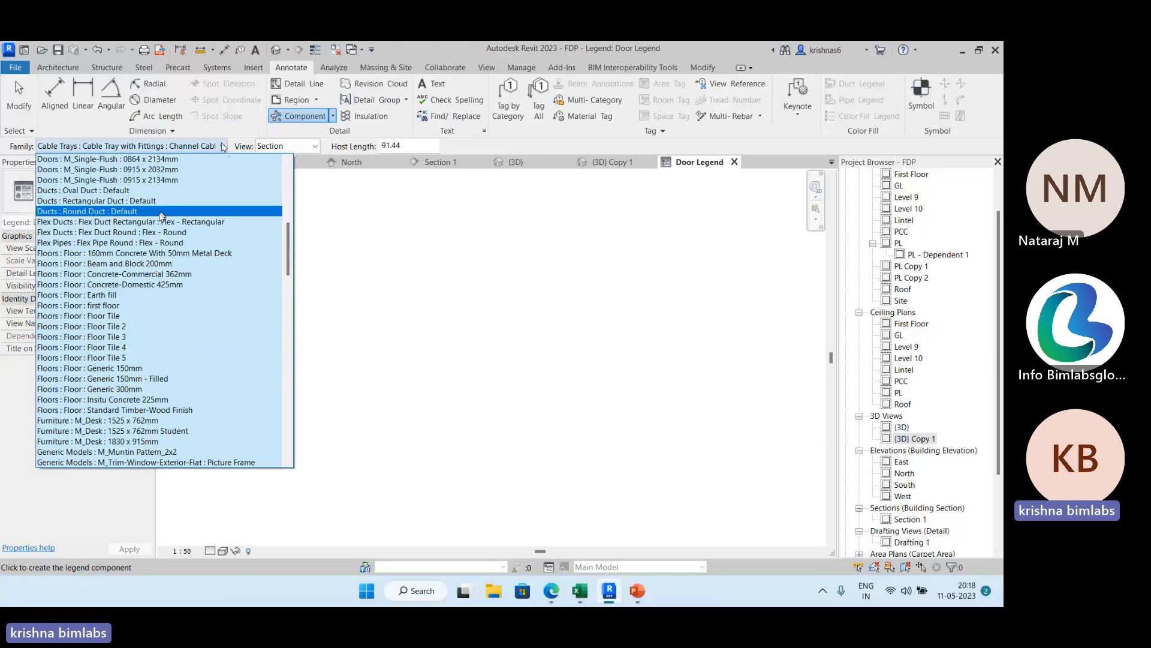
pyautogui.scroll(3, 161, 222)
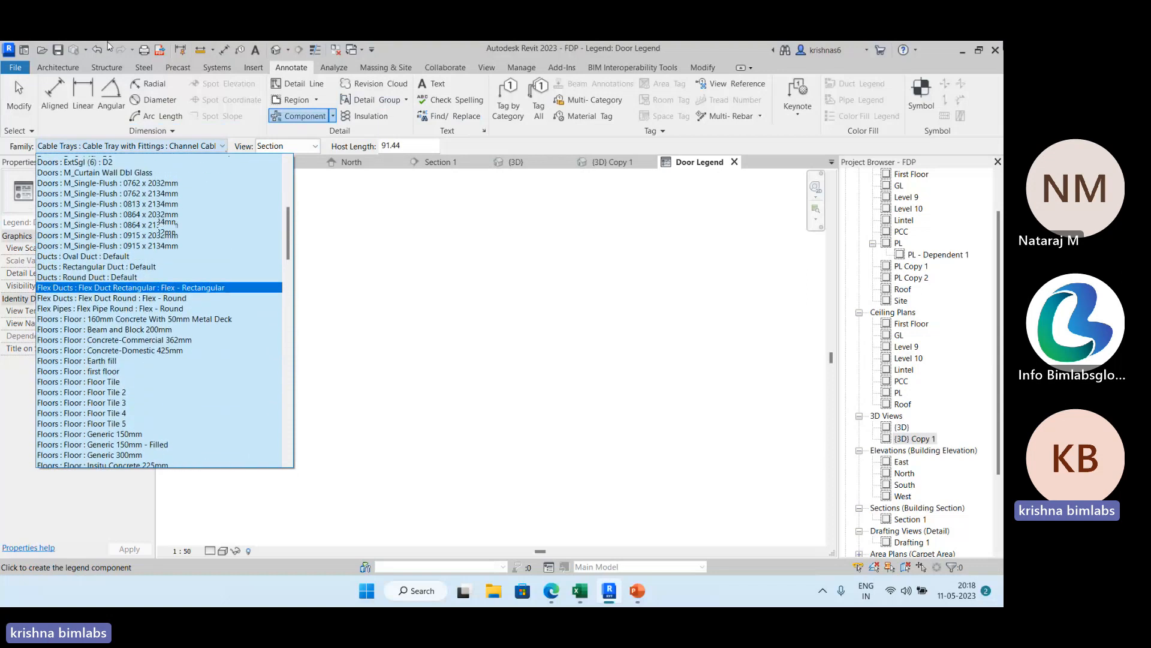
pyautogui.scroll(2, 160, 223)
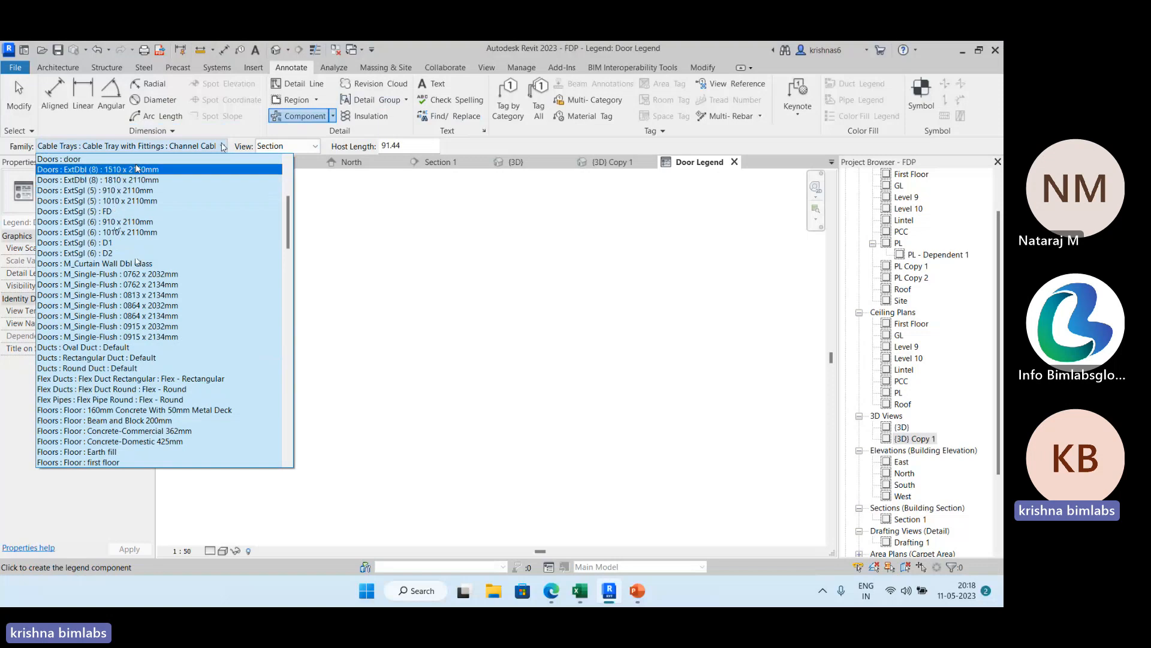
pyautogui.click(127, 243)
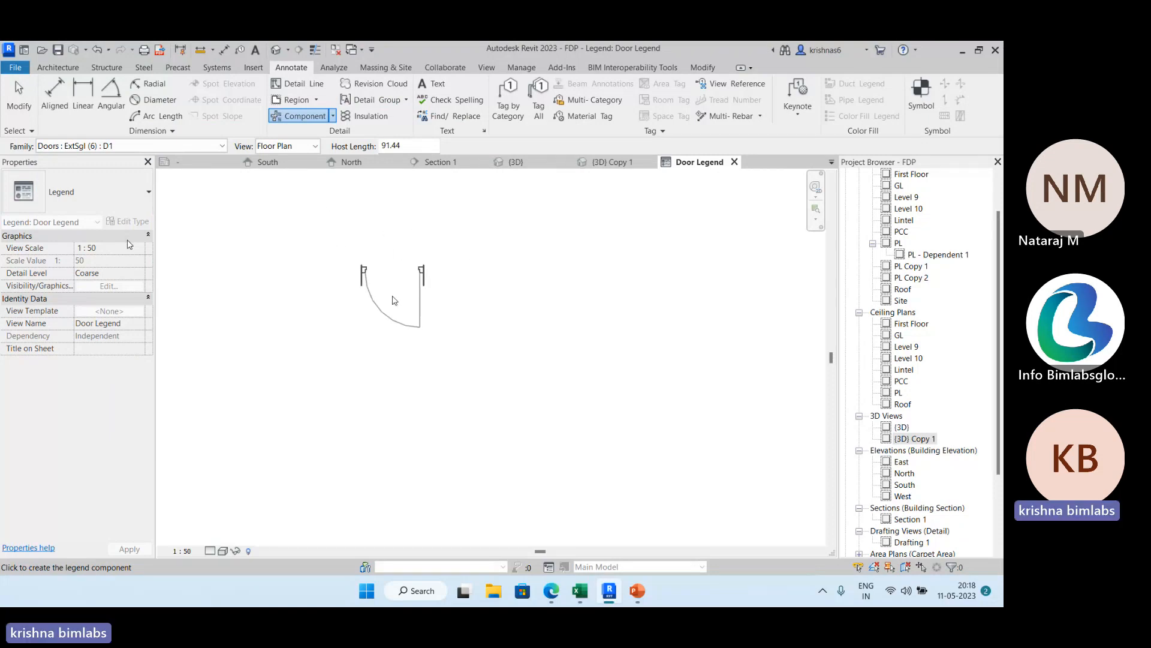
pyautogui.click(470, 295)
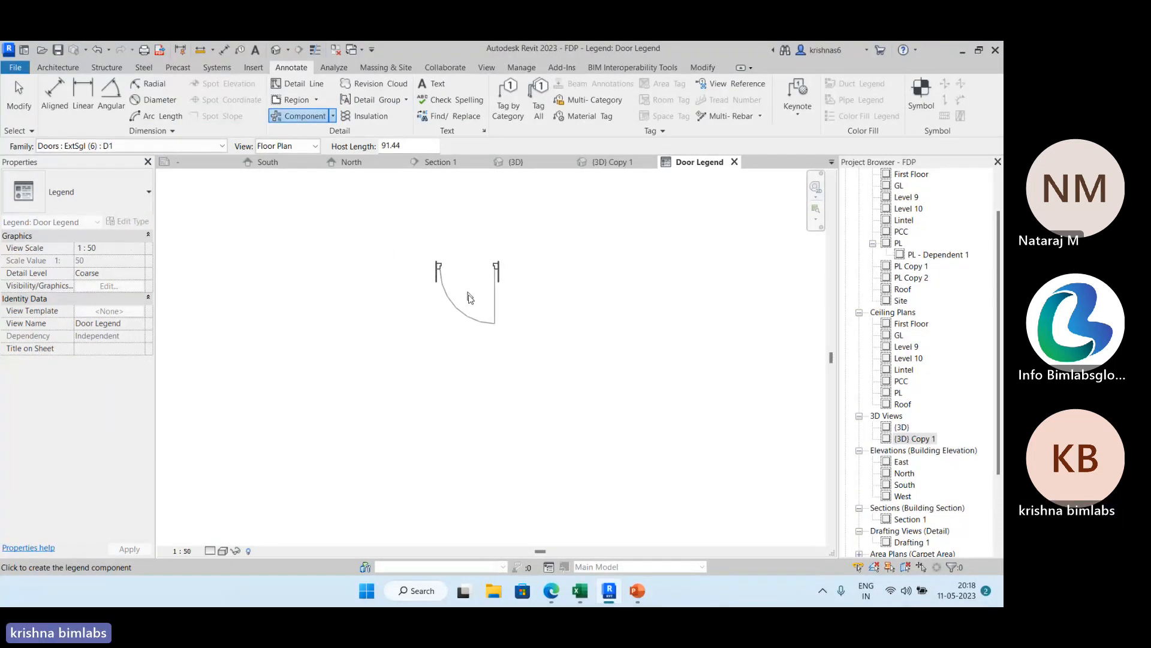
# Place a front elevation legend component of the same D1 door beside its floor plan symbol.
pyautogui.click(315, 146)
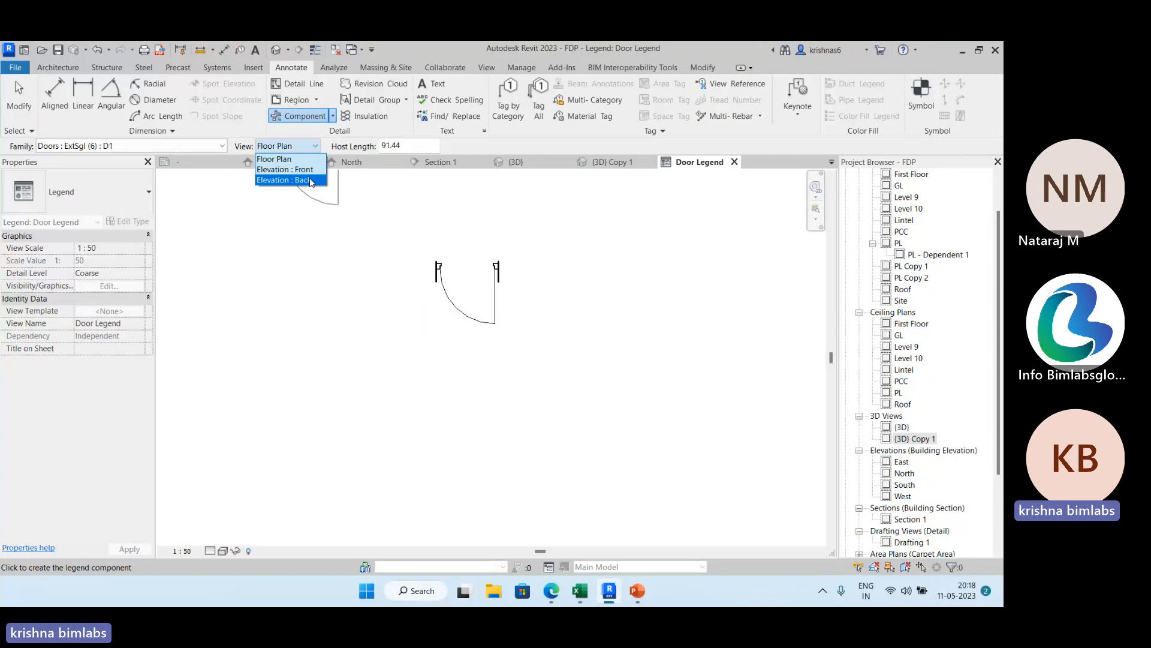
pyautogui.click(282, 168)
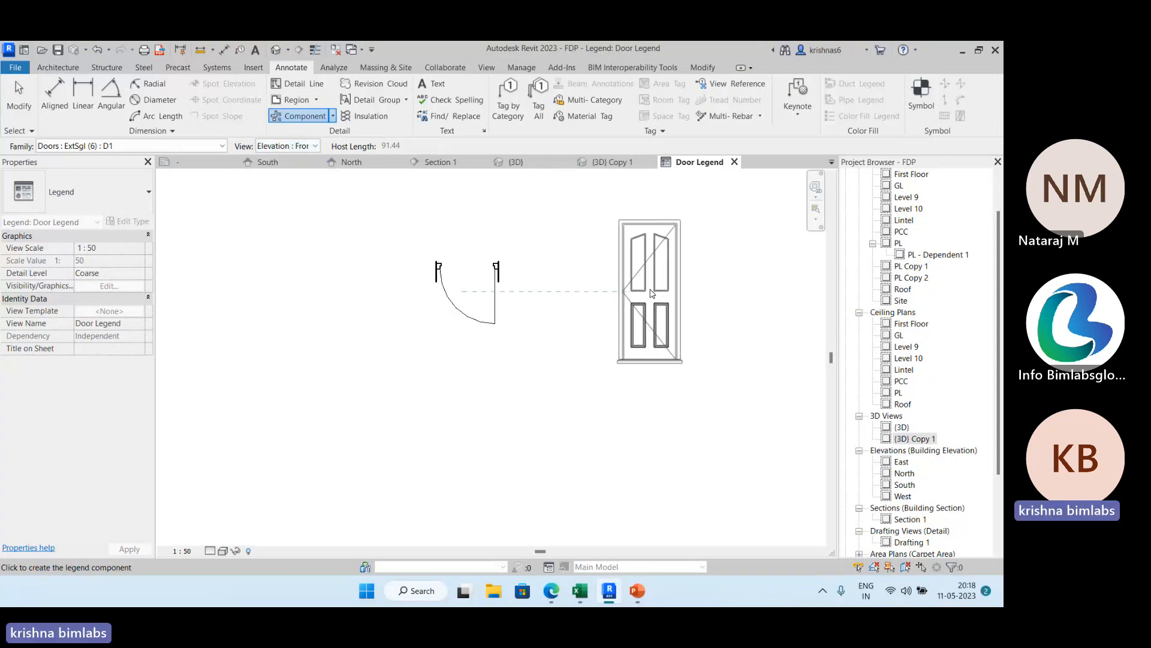
pyautogui.click(652, 293)
pyautogui.press('Escape')
pyautogui.press('Escape')
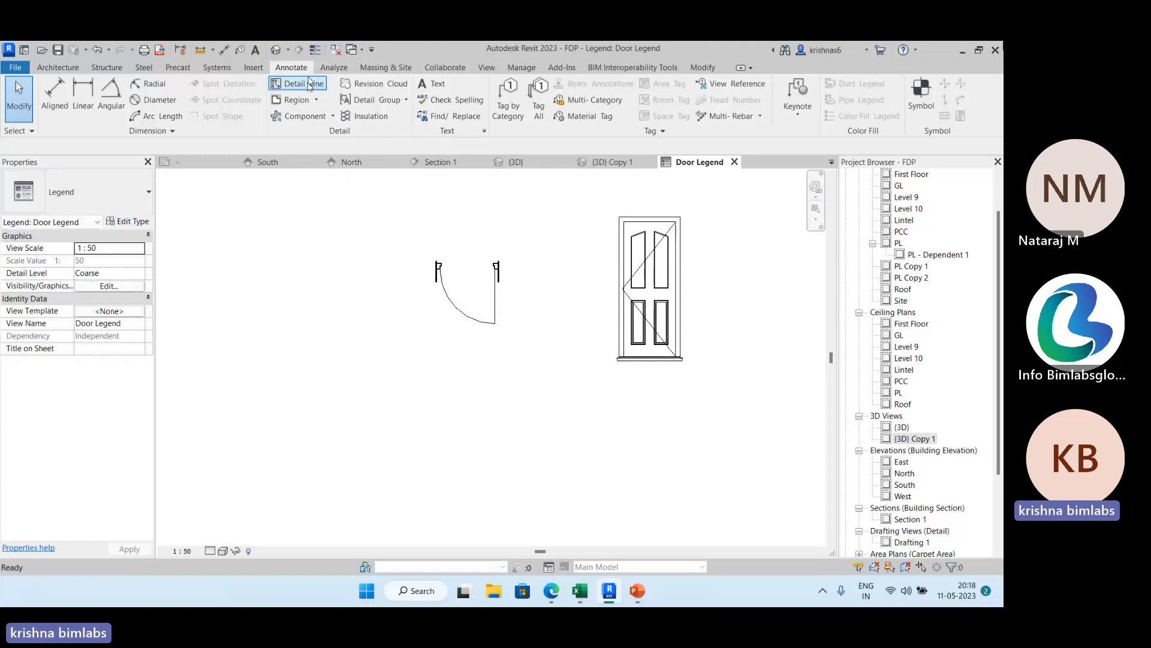
# Draw a detail line rectangle about 600 wide by 850 high around both door symbols as the legend table frame.
pyautogui.moveTo(344, 216); pyautogui.dragTo(265, 247, button='middle')
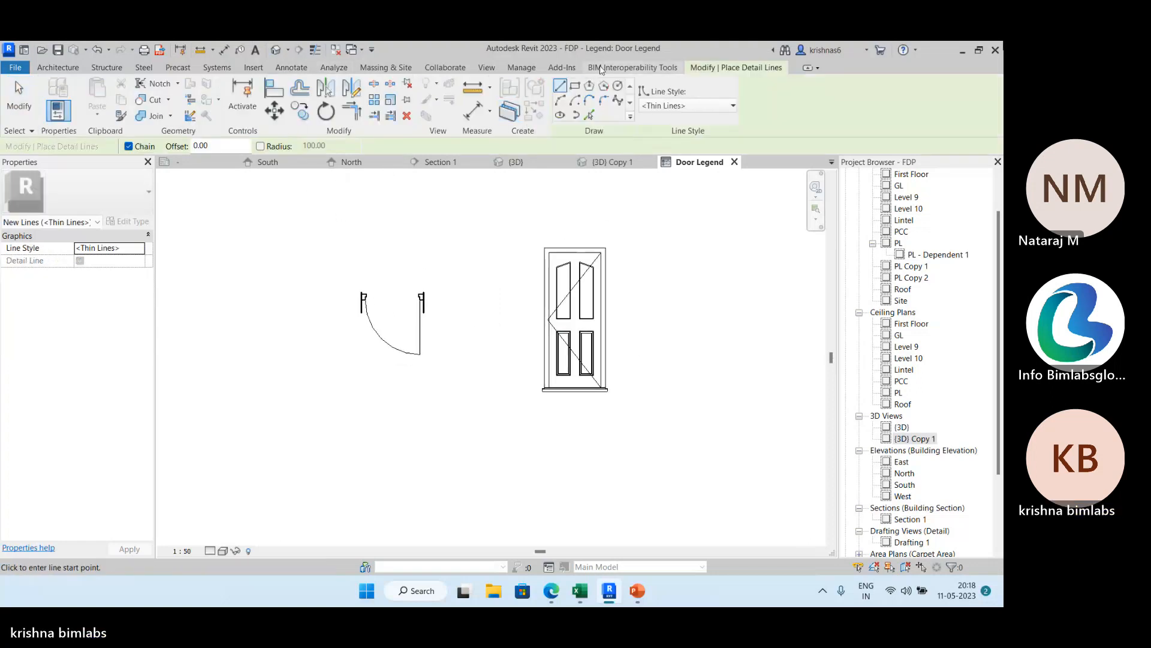
pyautogui.click(575, 87)
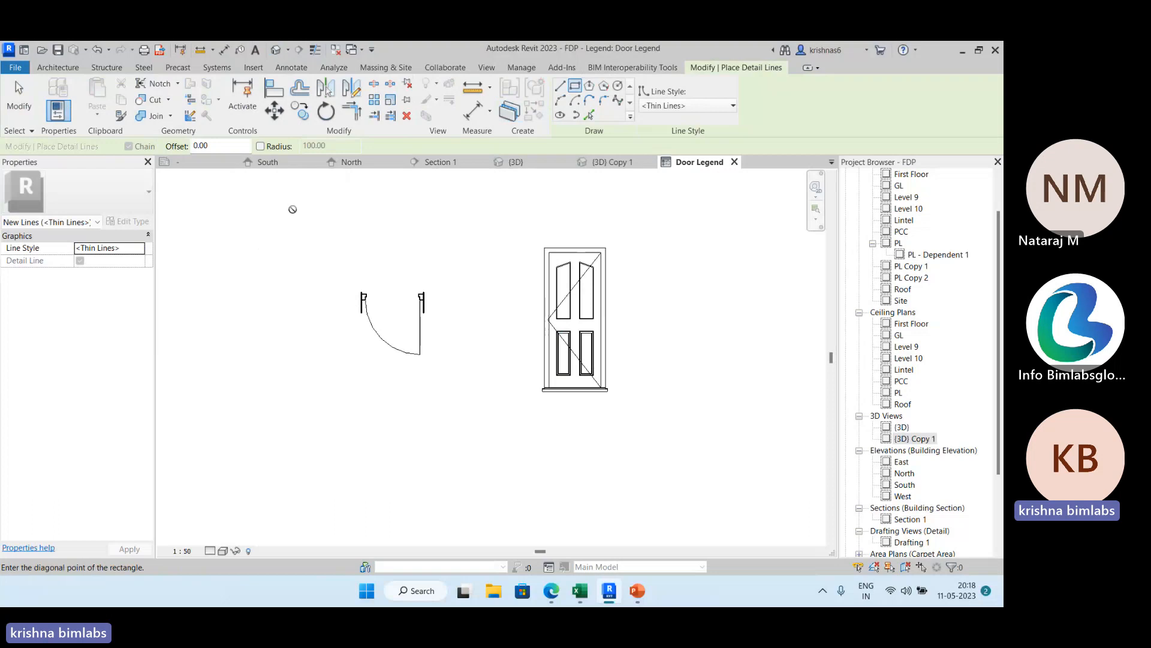
pyautogui.scroll(-2, 600, 391)
pyautogui.moveTo(625, 481); pyautogui.dragTo(618, 528, button='middle')
pyautogui.scroll(-2, 609, 450)
pyautogui.moveTo(609, 449); pyautogui.dragTo(576, 345, button='middle')
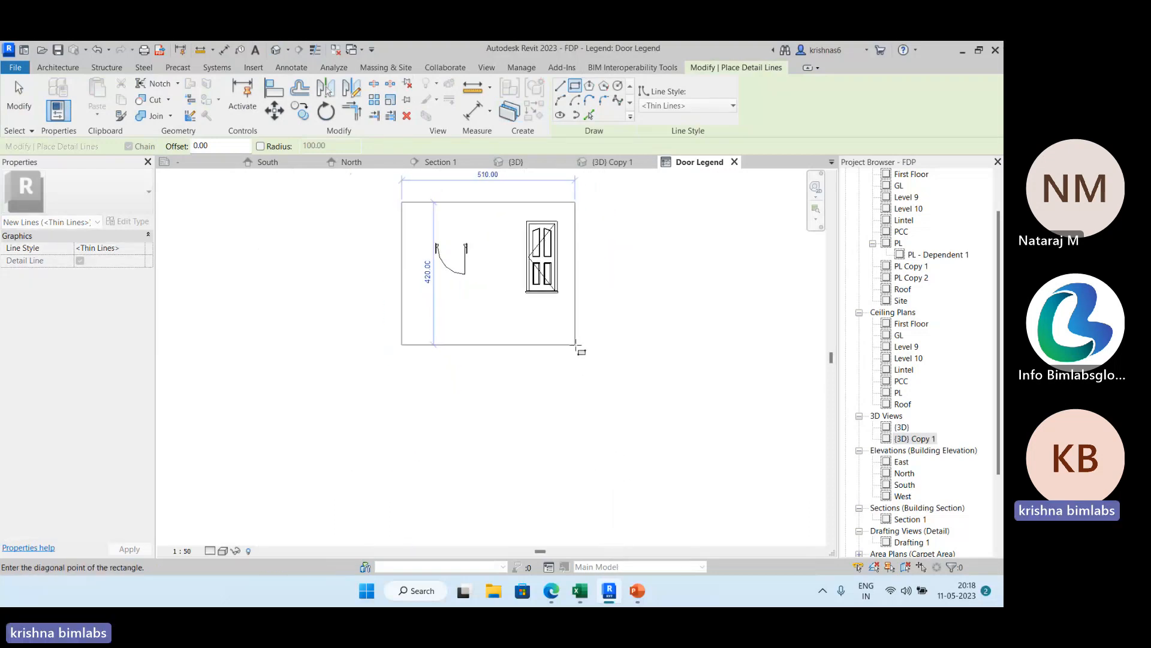
pyautogui.scroll(-1, 576, 345)
pyautogui.click(595, 441)
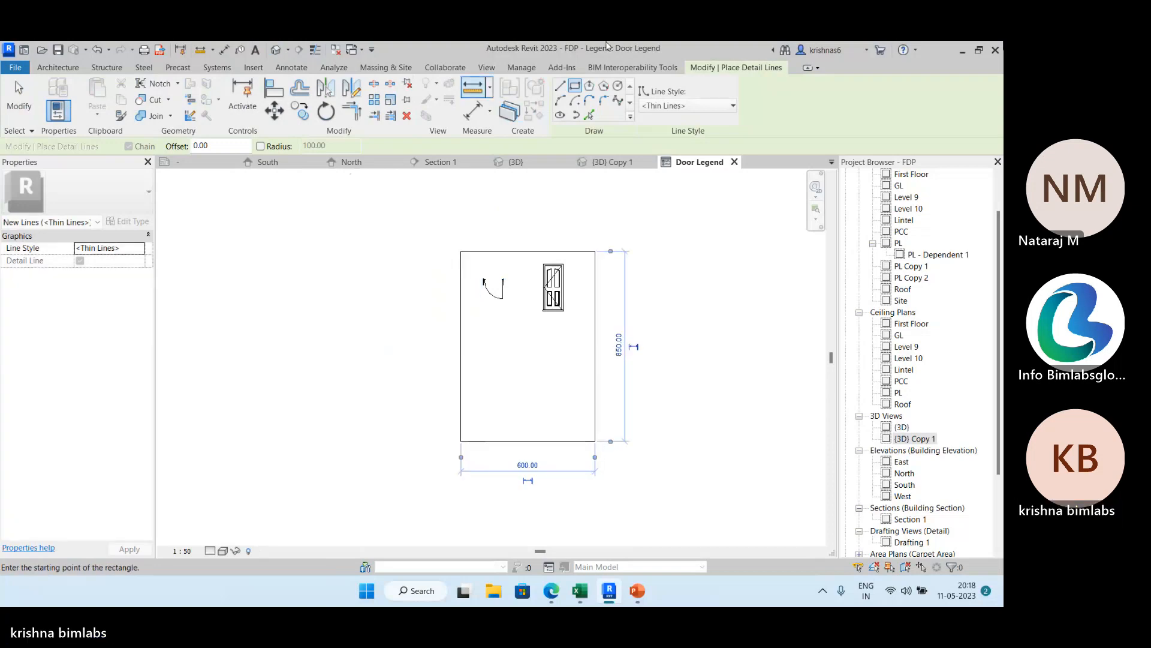
# Draw a horizontal detail line across the frame about 40 below its upper edge to form a header row.
pyautogui.click(560, 85)
pyautogui.scroll(2, 548, 192)
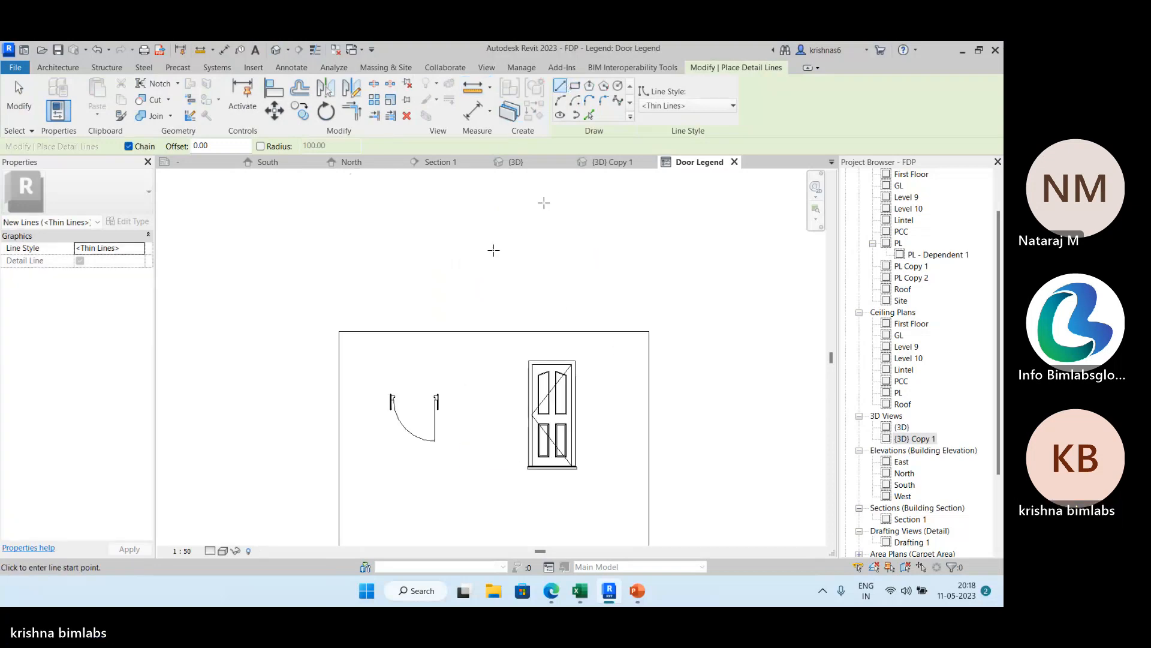
pyautogui.click(340, 367)
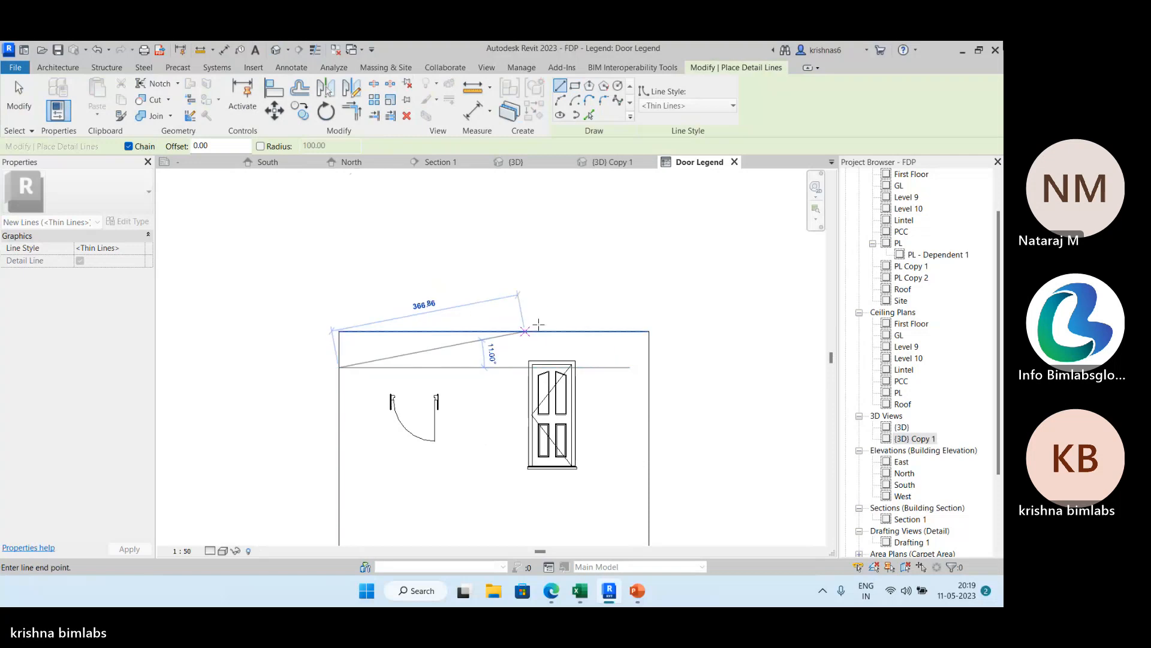
pyautogui.press('Escape')
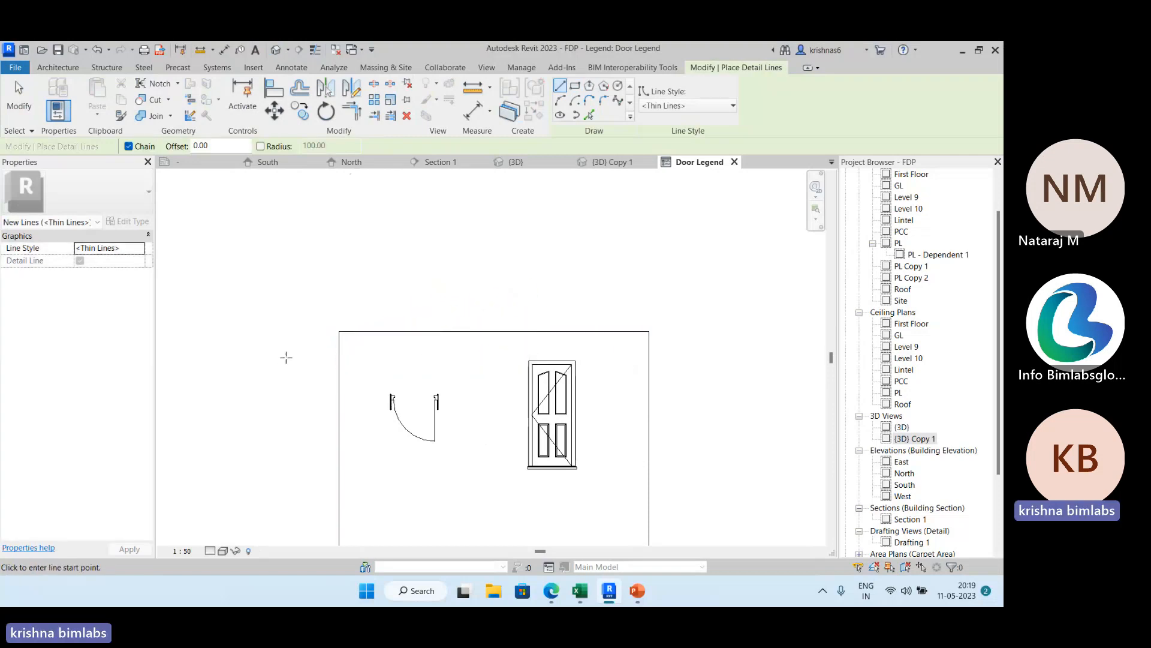
pyautogui.click(339, 352)
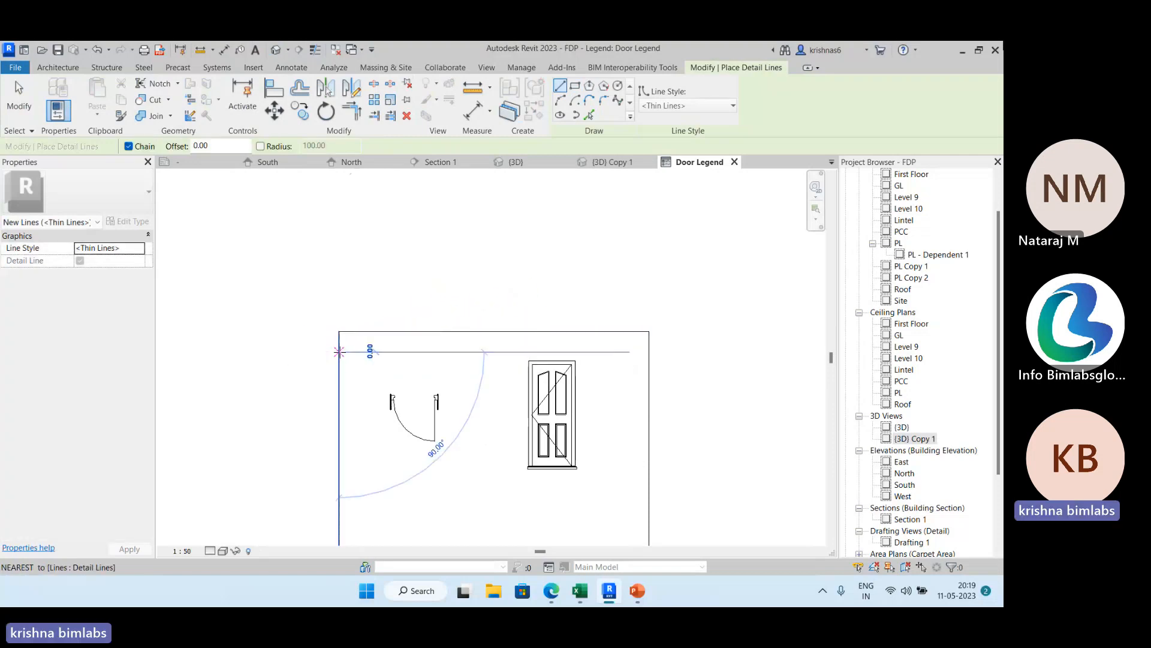
pyautogui.click(648, 353)
pyautogui.press('Escape')
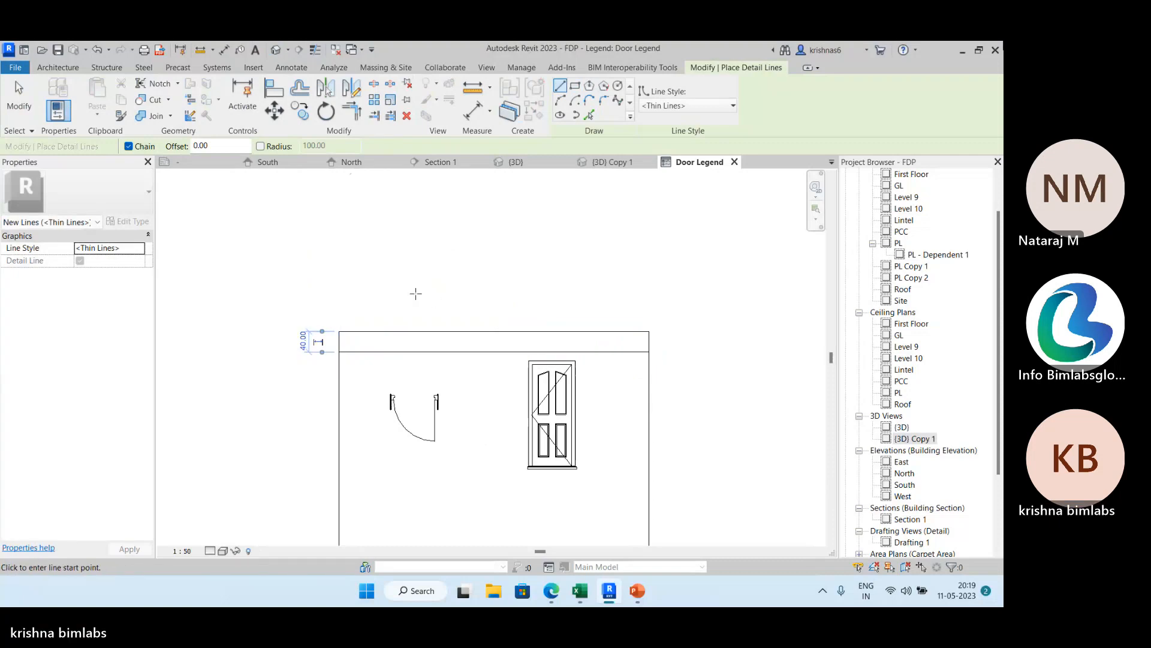
# Draw a full-height vertical detail line between the frame's outer edge and the door plan symbol to form a narrow first column.
pyautogui.moveTo(416, 293); pyautogui.dragTo(394, 177, button='middle')
pyautogui.click(350, 214)
pyautogui.scroll(-2, 345, 387)
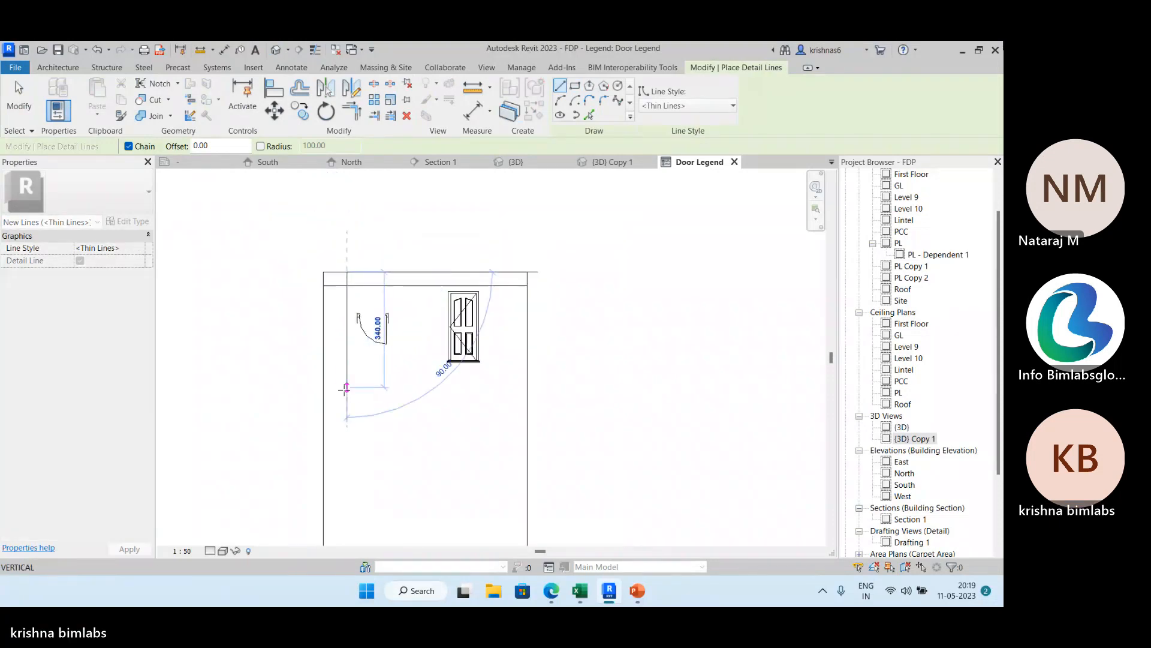
pyautogui.moveTo(358, 407)
pyautogui.mouseDown(button='middle')
pyautogui.moveTo(377, 312)
pyautogui.moveTo(399, 430)
pyautogui.mouseUp(button='middle')
pyautogui.click(369, 371)
pyautogui.press('Escape')
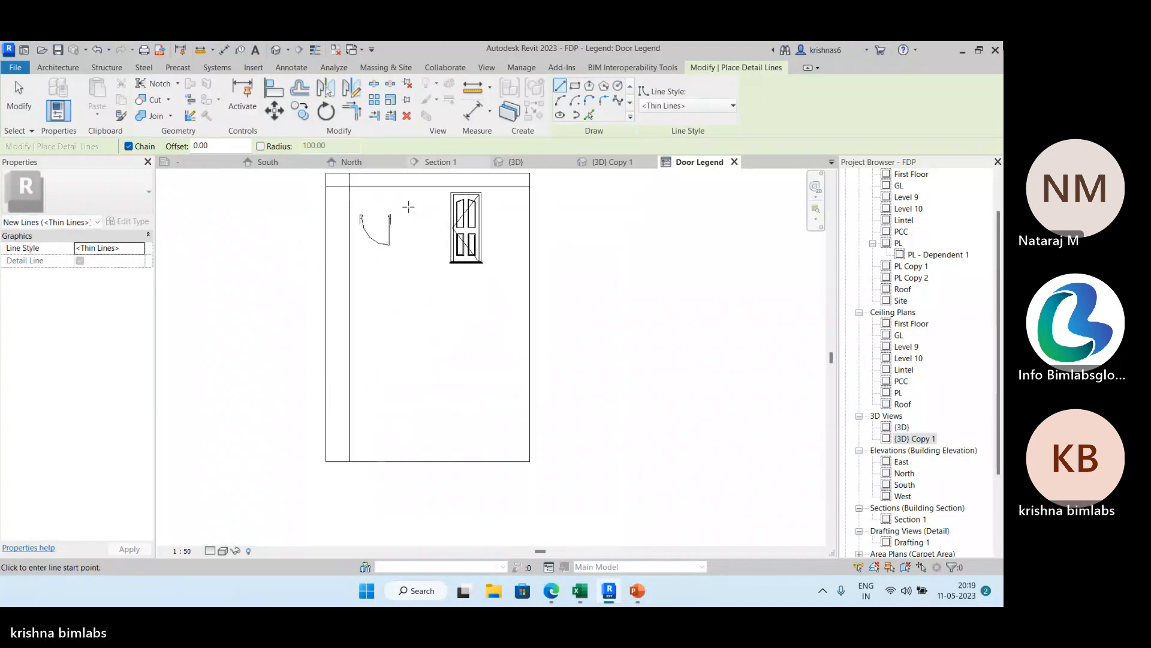
# Draw a full-height vertical detail line separating the door plan symbol from the door elevation.
pyautogui.moveTo(374, 215); pyautogui.dragTo(381, 234, button='middle')
pyautogui.click(428, 192)
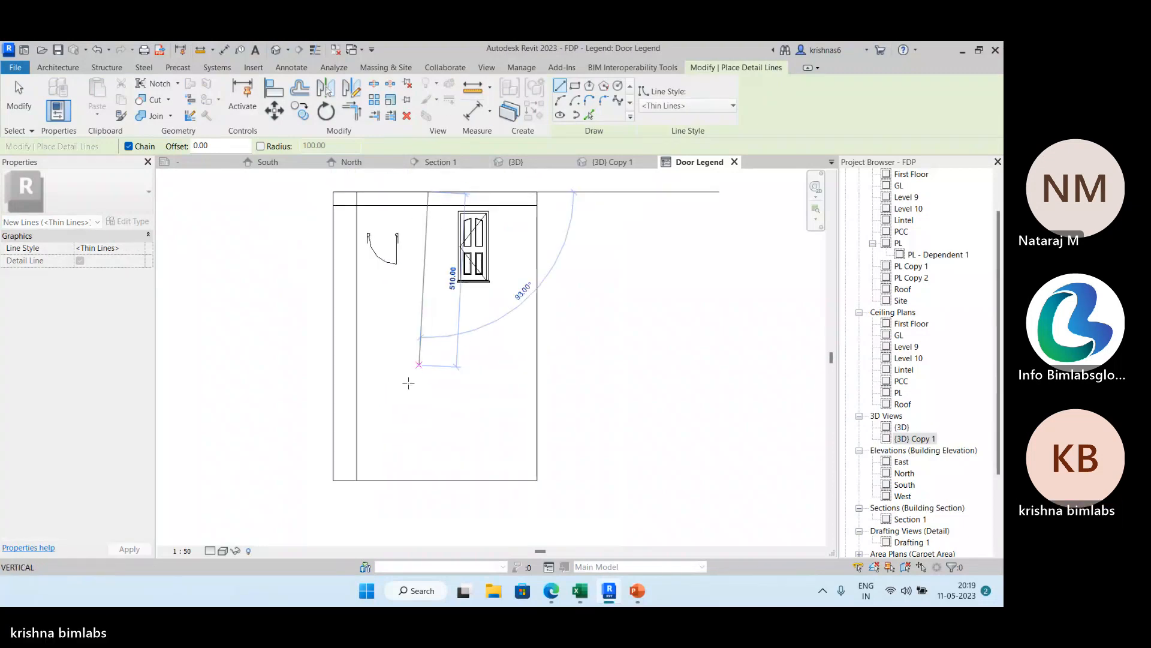
pyautogui.click(429, 480)
pyautogui.press('Escape')
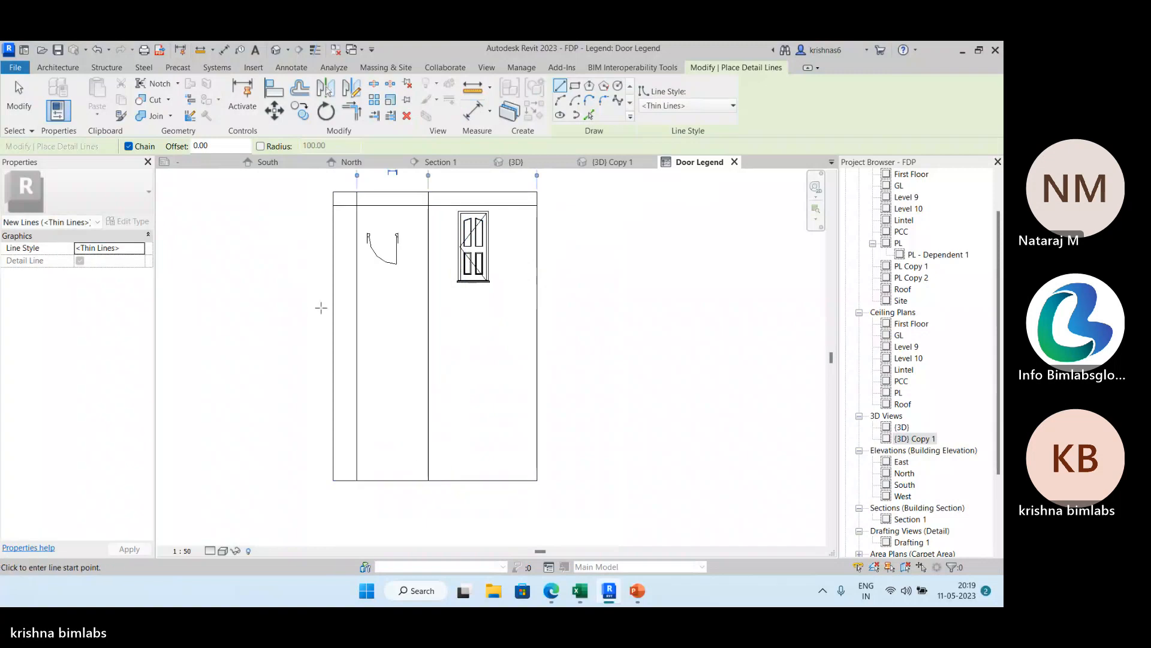
# Draw a horizontal row line across the table about 280 below the header line and dismiss the save reminder.
pyautogui.click(334, 300)
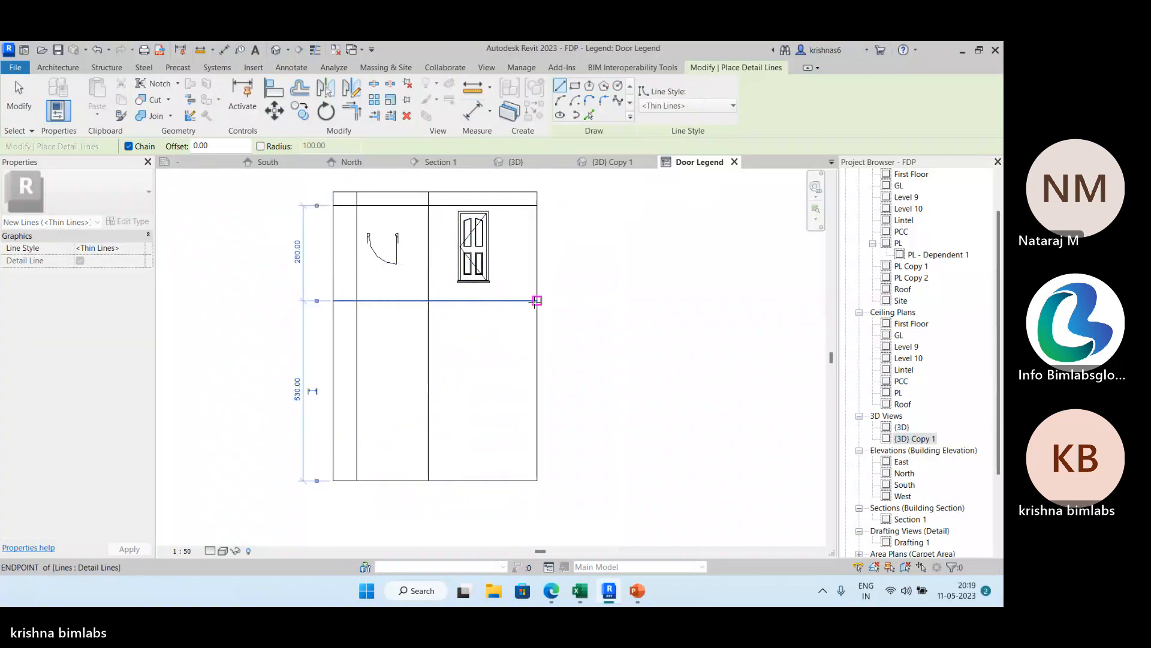
pyautogui.click(504, 301)
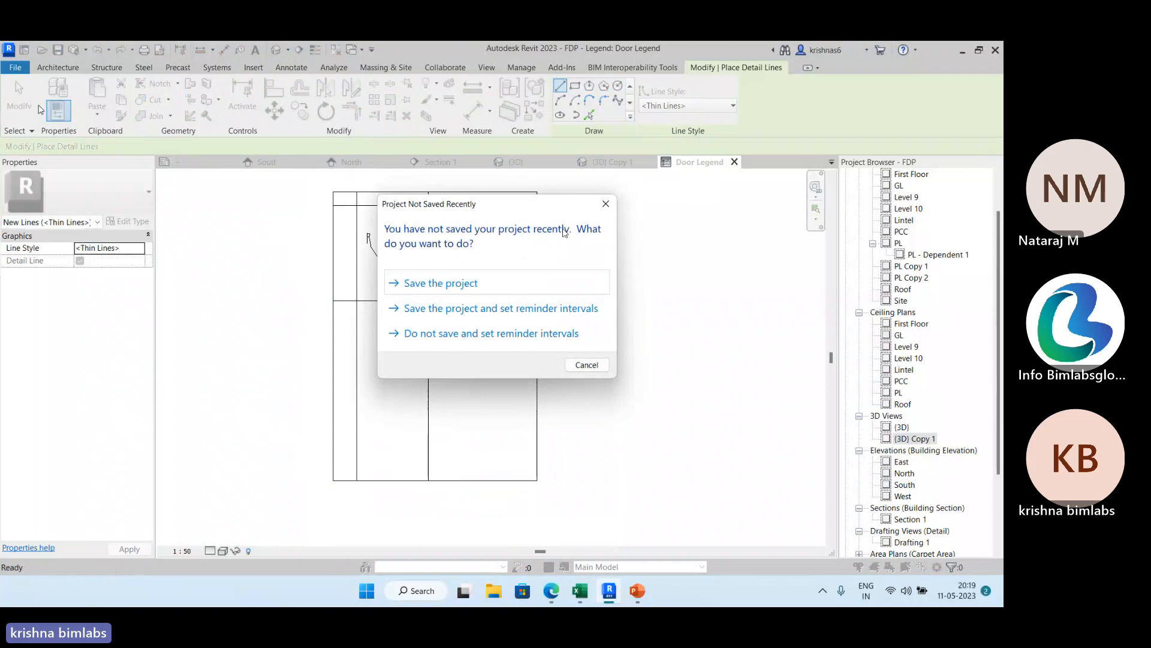
pyautogui.click(607, 203)
pyautogui.press('Escape')
pyautogui.press('Escape')
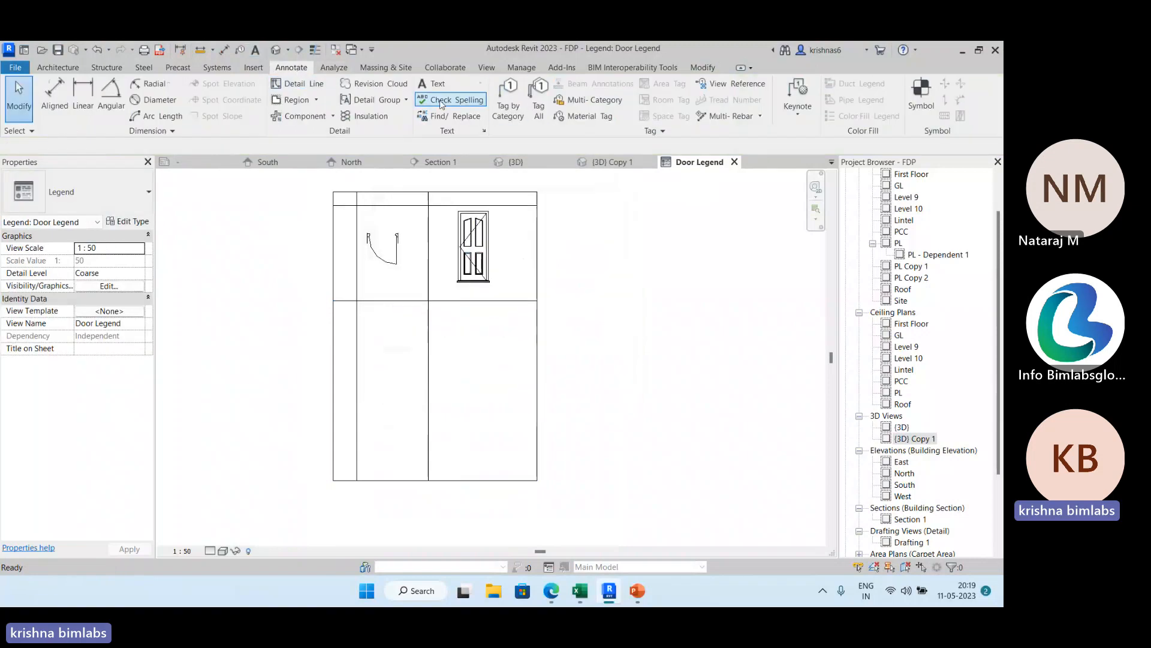
# Add the text "Type name" without a leader in the header cell of the narrow first column.
pyautogui.click(437, 84)
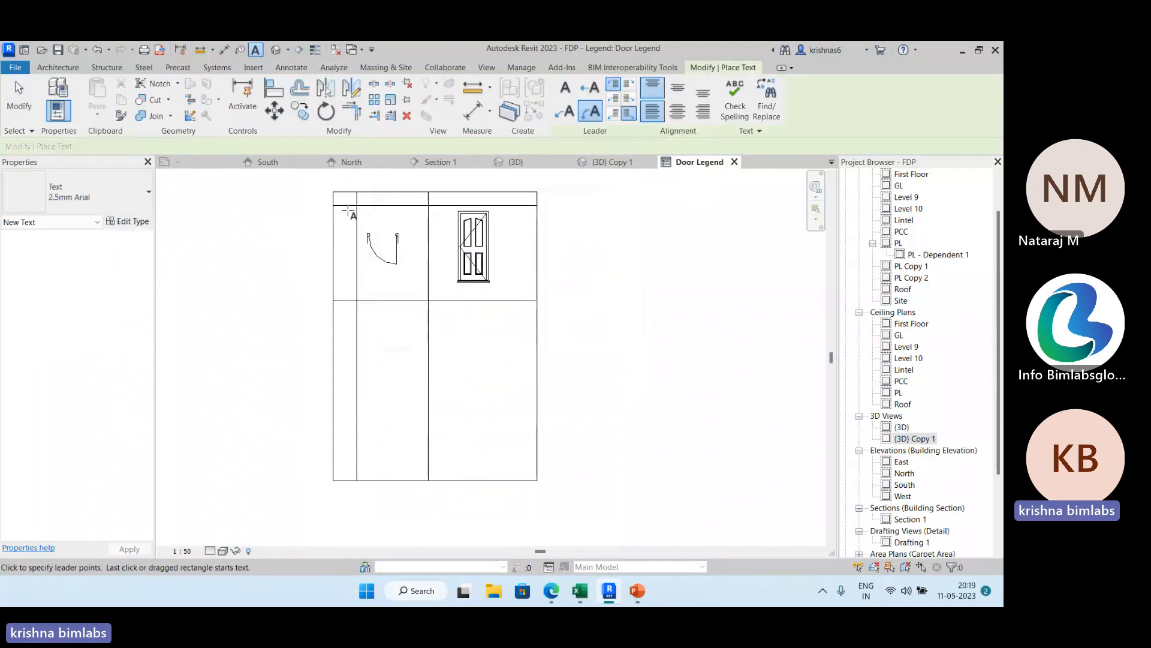
pyautogui.scroll(3, 348, 210)
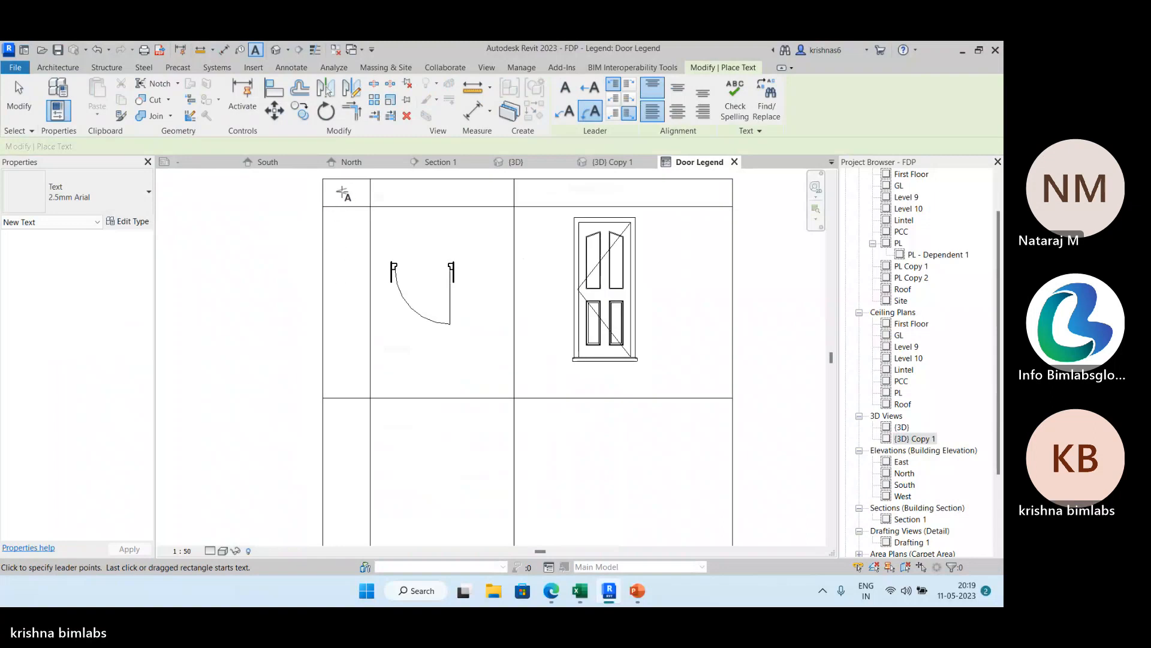
pyautogui.press('Escape')
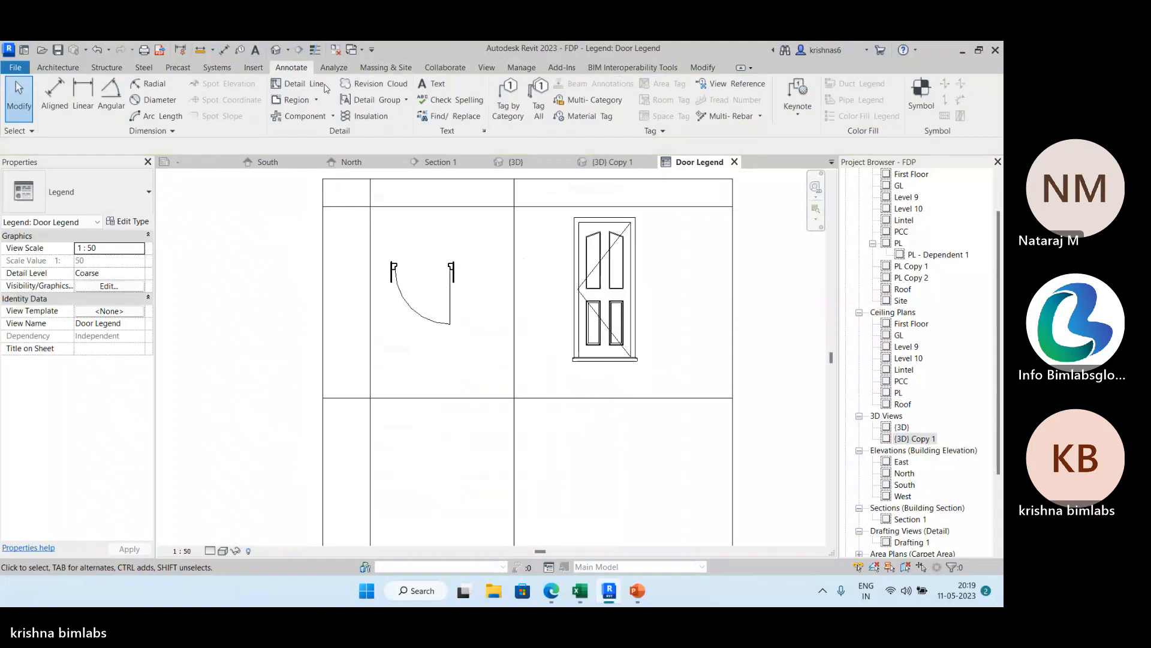
pyautogui.click(433, 84)
pyautogui.click(562, 90)
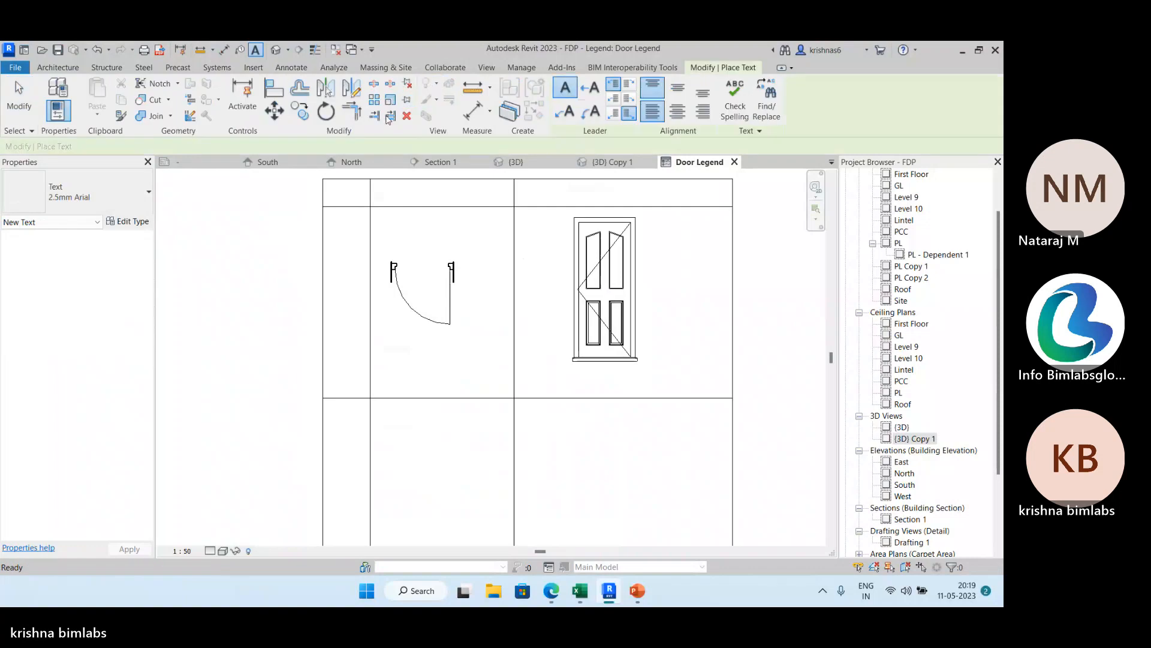
pyautogui.click(336, 200)
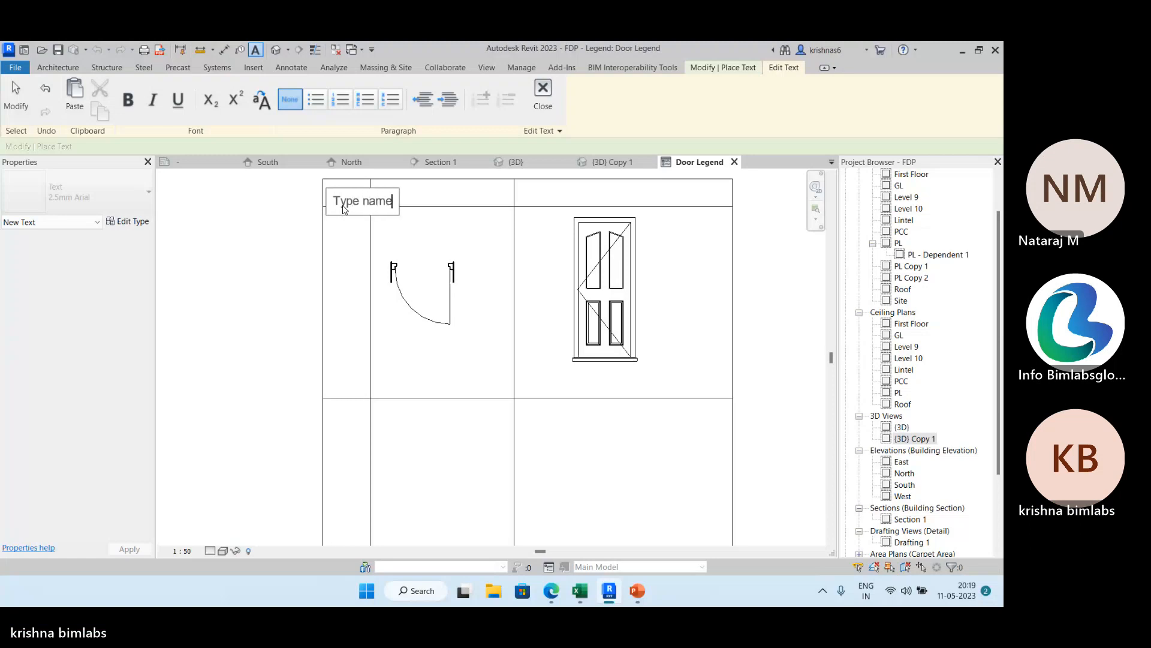
pyautogui.click(444, 192)
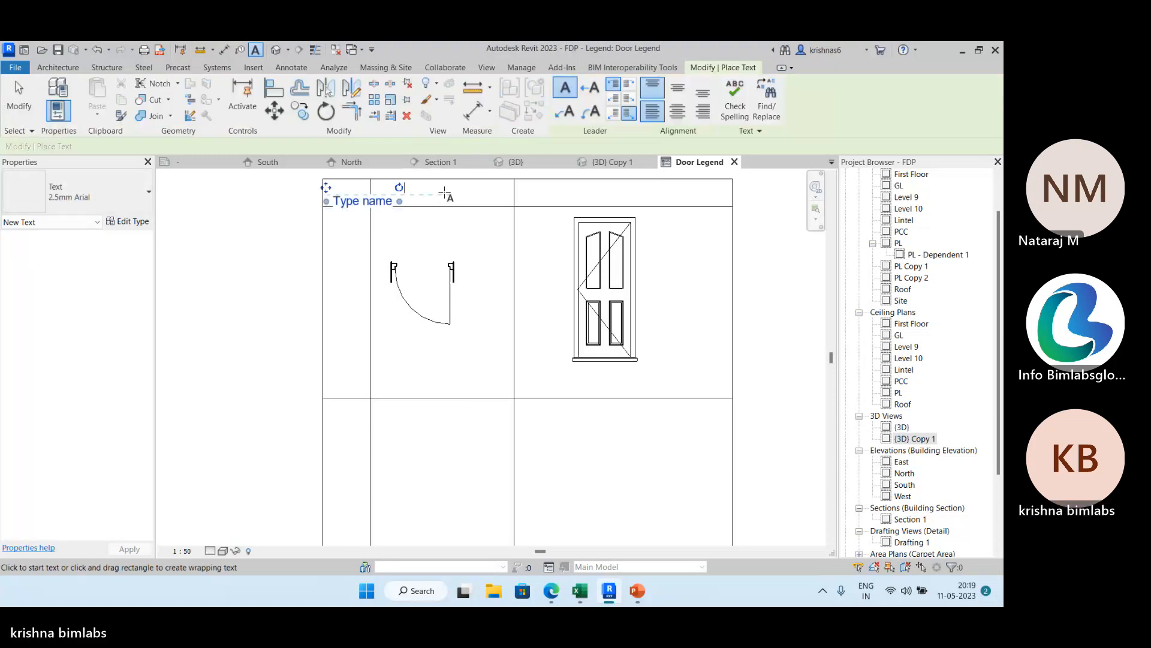
# Add the header text "Plan view" above the door plan symbol.
pyautogui.click(428, 198)
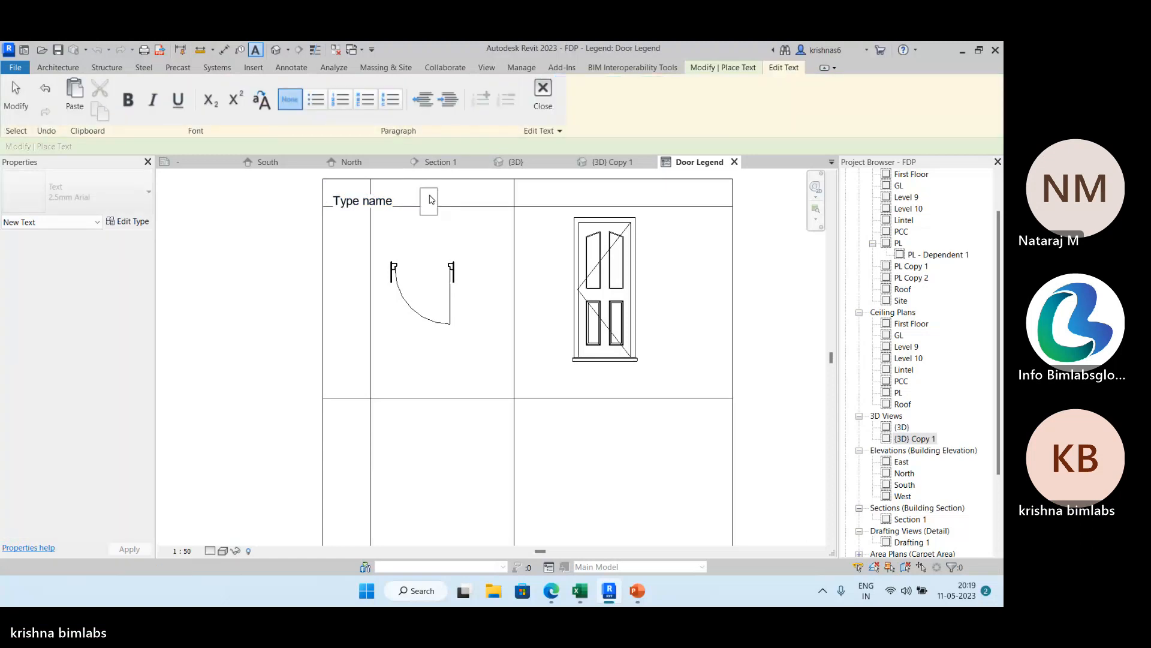
pyautogui.write('Plan view')
pyautogui.click(616, 190)
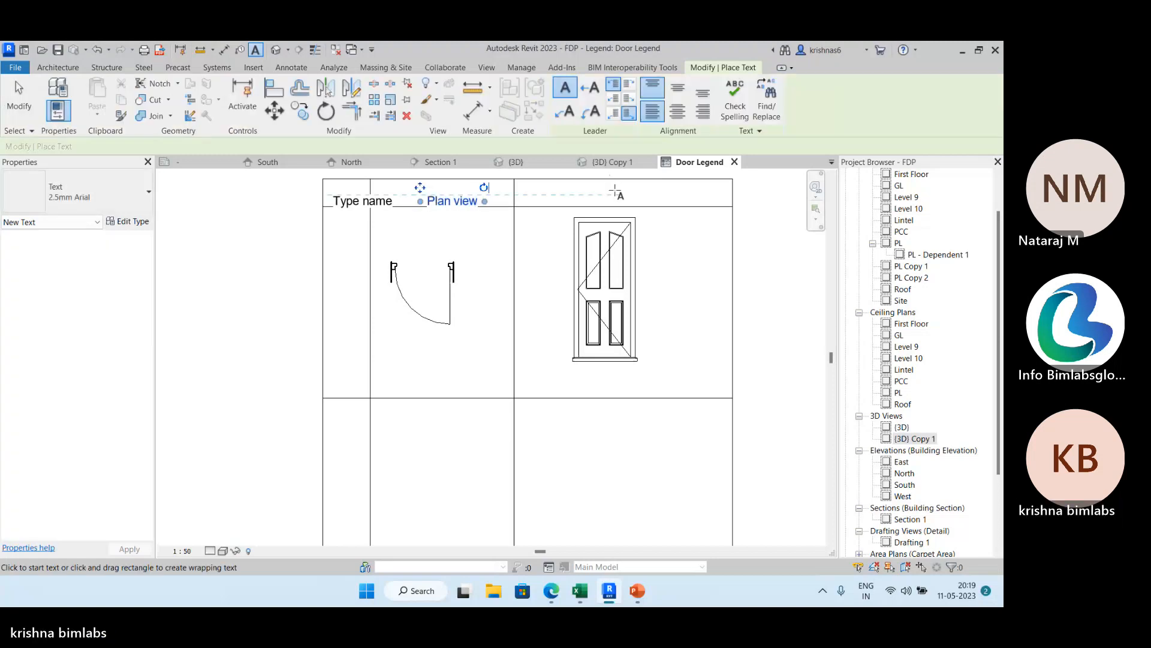
pyautogui.press('Escape')
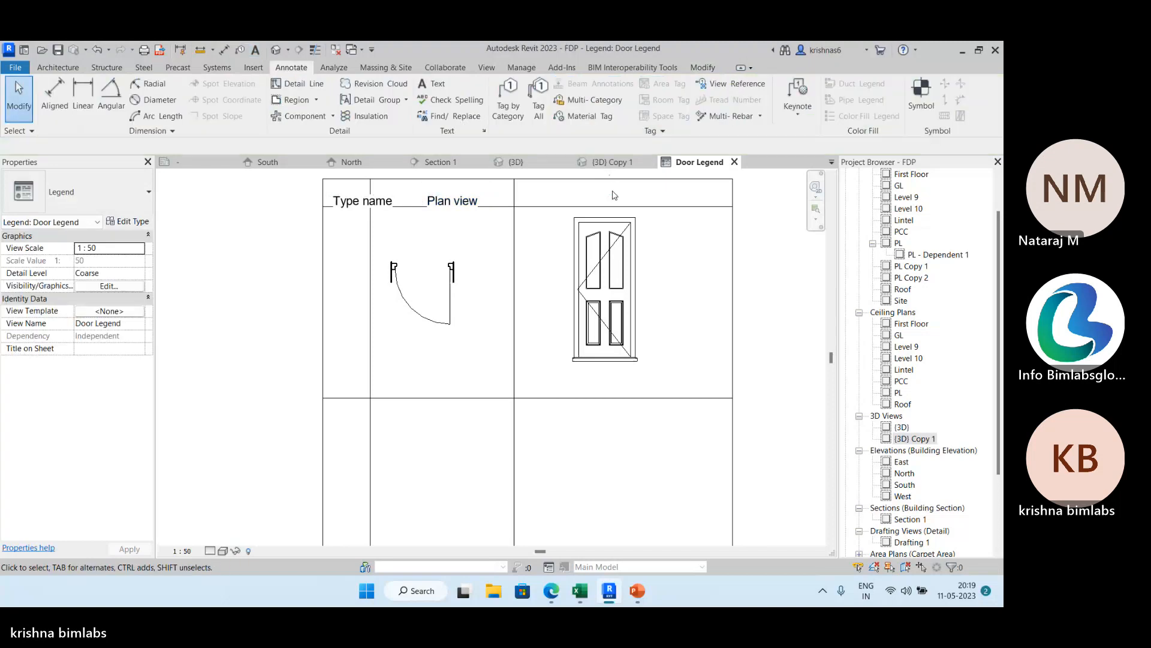
# Add the header text "Elevation" above the door elevation.
pyautogui.click(436, 87)
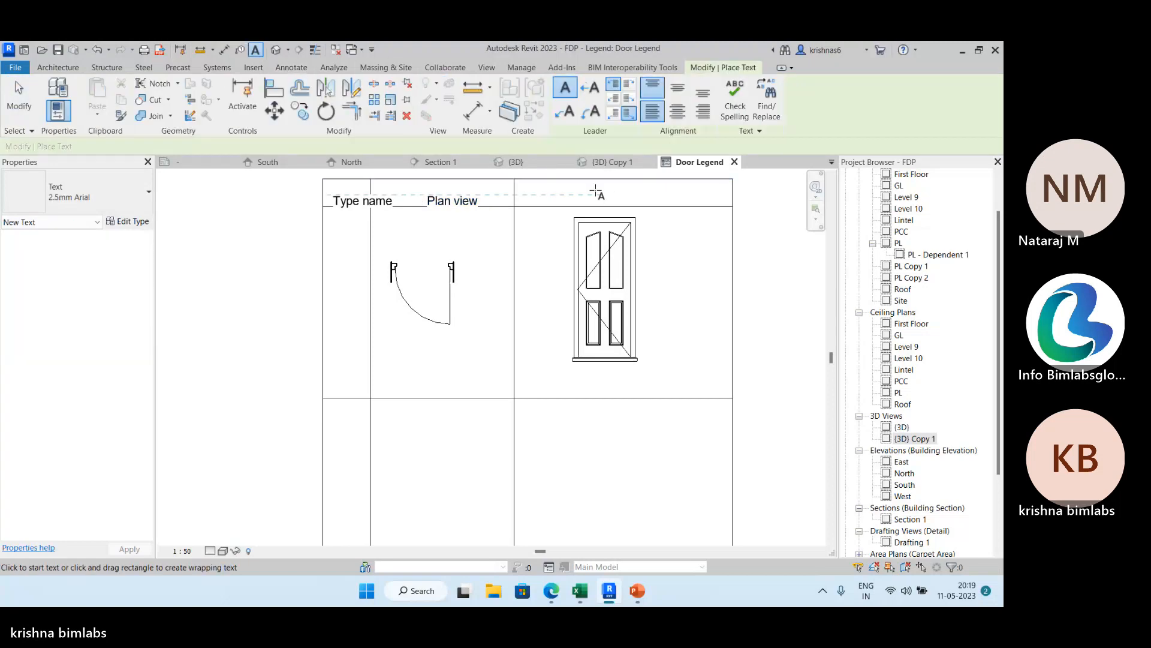
pyautogui.click(590, 191)
pyautogui.write('E')
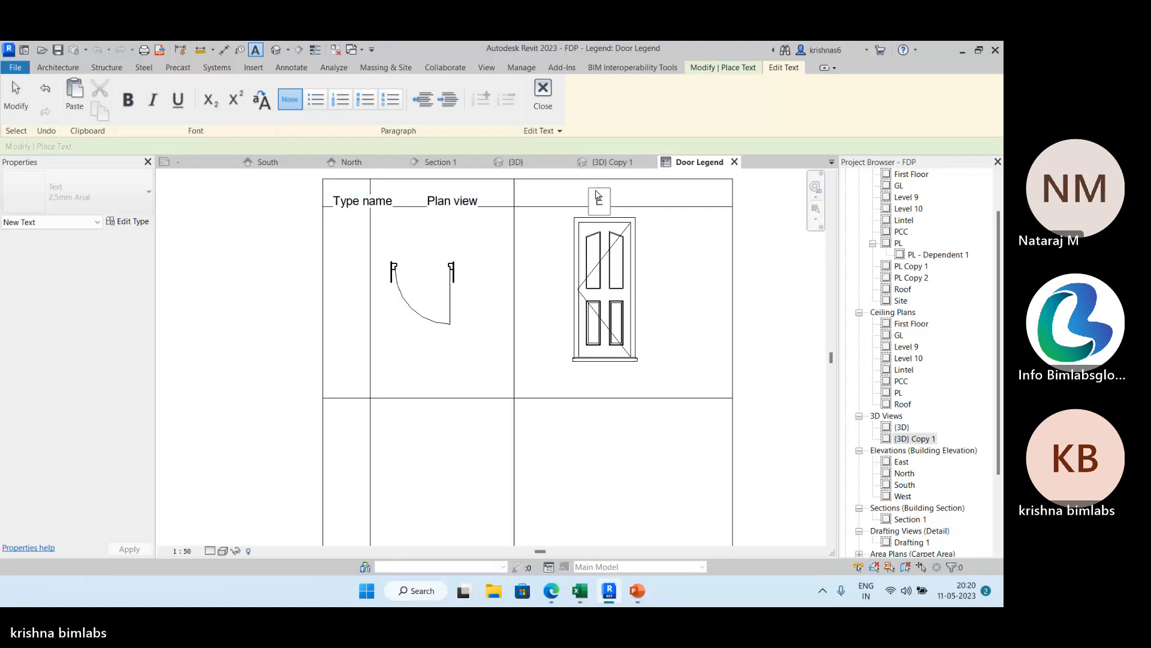
pyautogui.write('levation')
pyautogui.press('Escape')
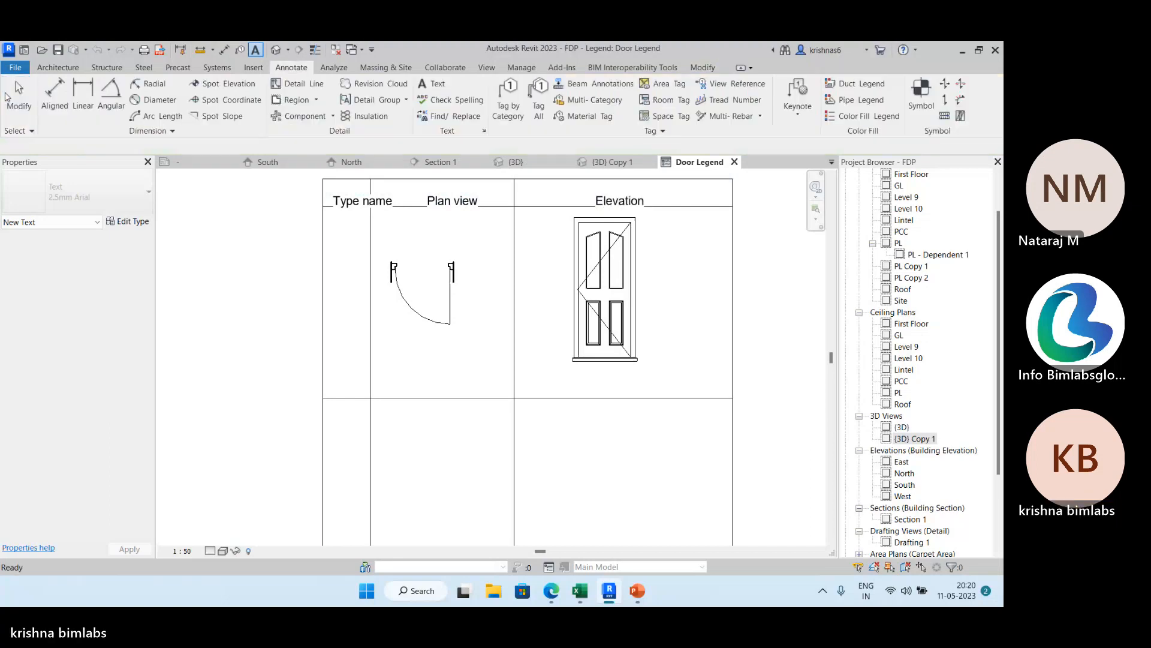
# Nudge the Elevation, Plan view and Type name texts upward so they sit inside the header row.
pyautogui.click(637, 201)
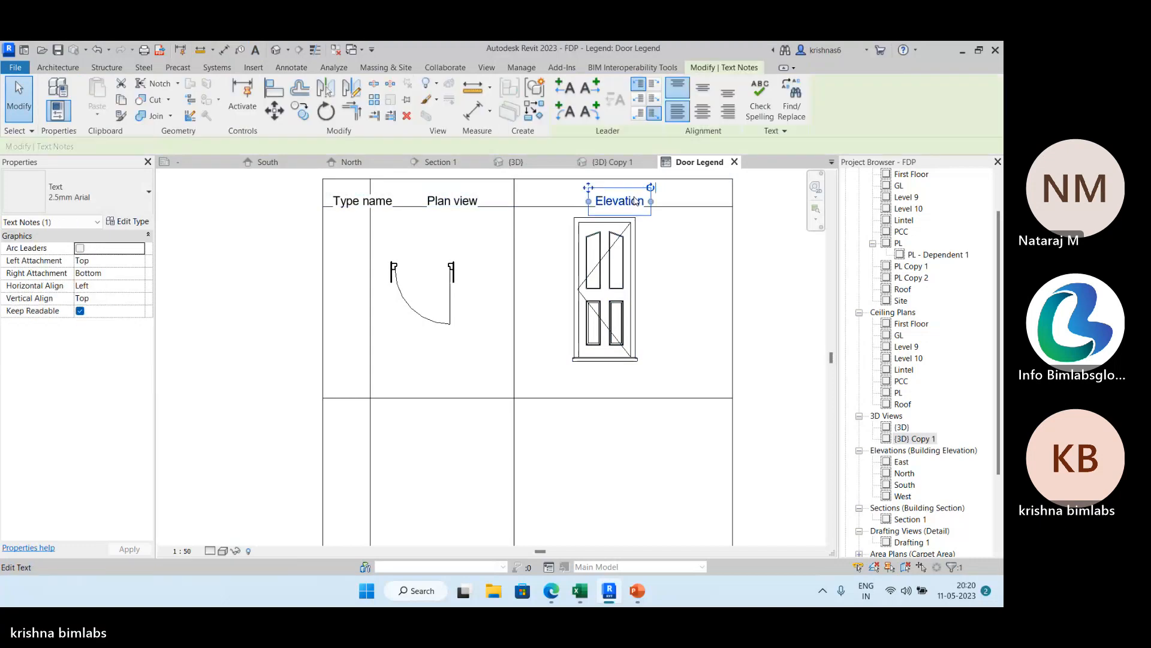
pyautogui.press('Up')
pyautogui.press('Up')
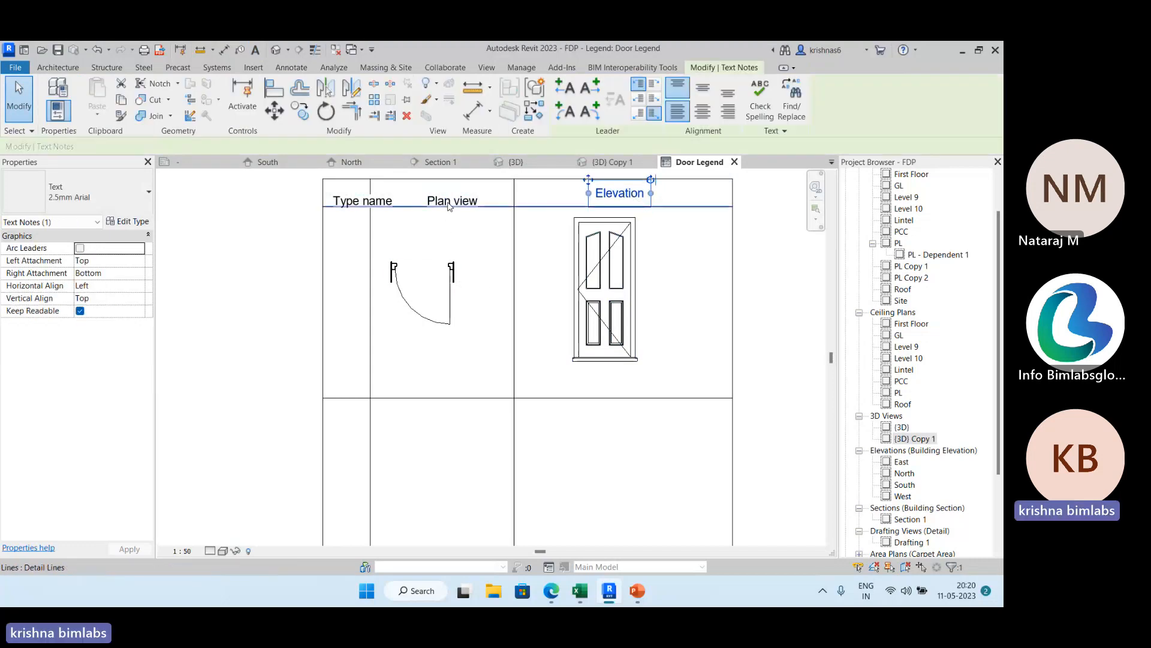
pyautogui.click(463, 200)
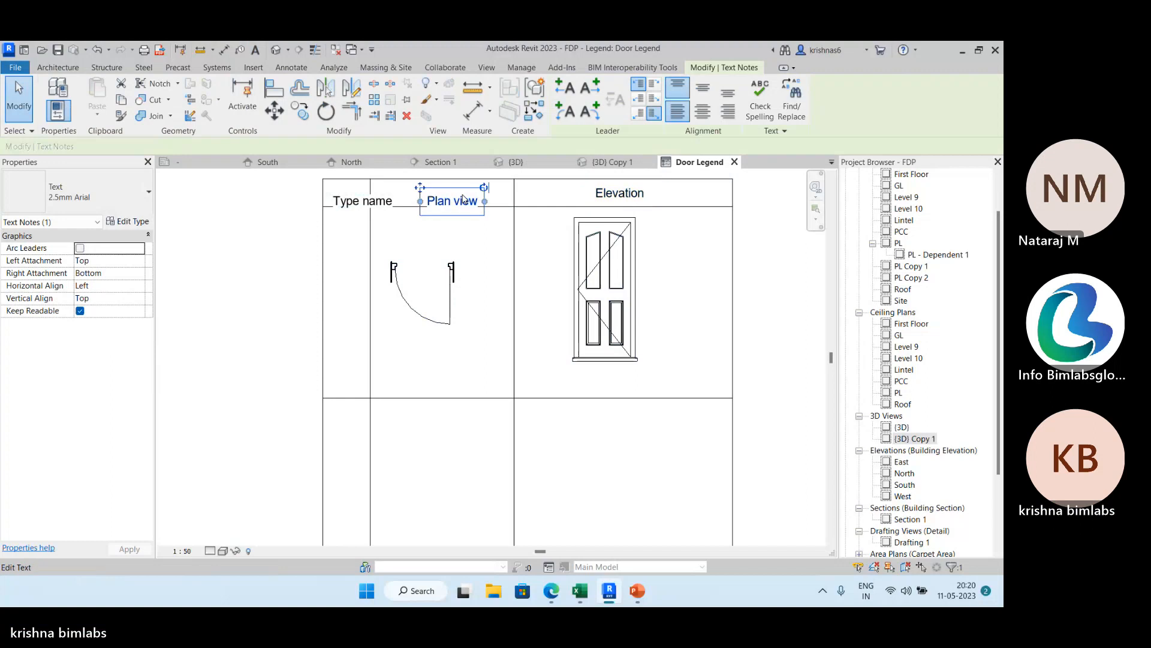
pyautogui.press('Up')
pyautogui.press('Up')
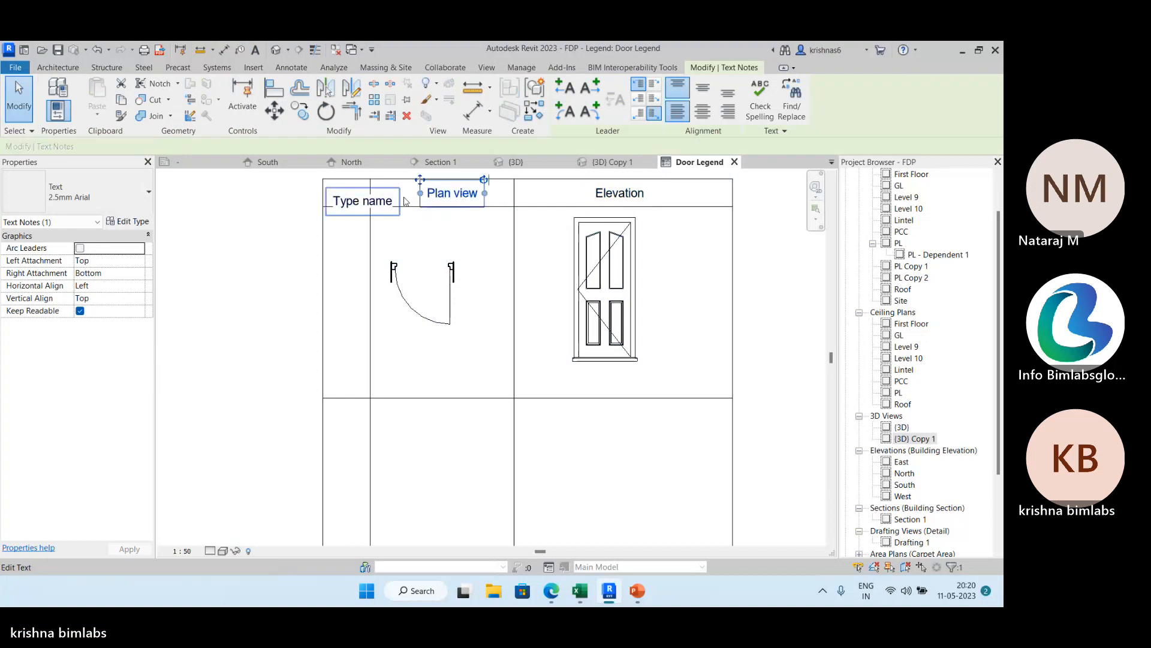
pyautogui.click(363, 201)
pyautogui.click(362, 202)
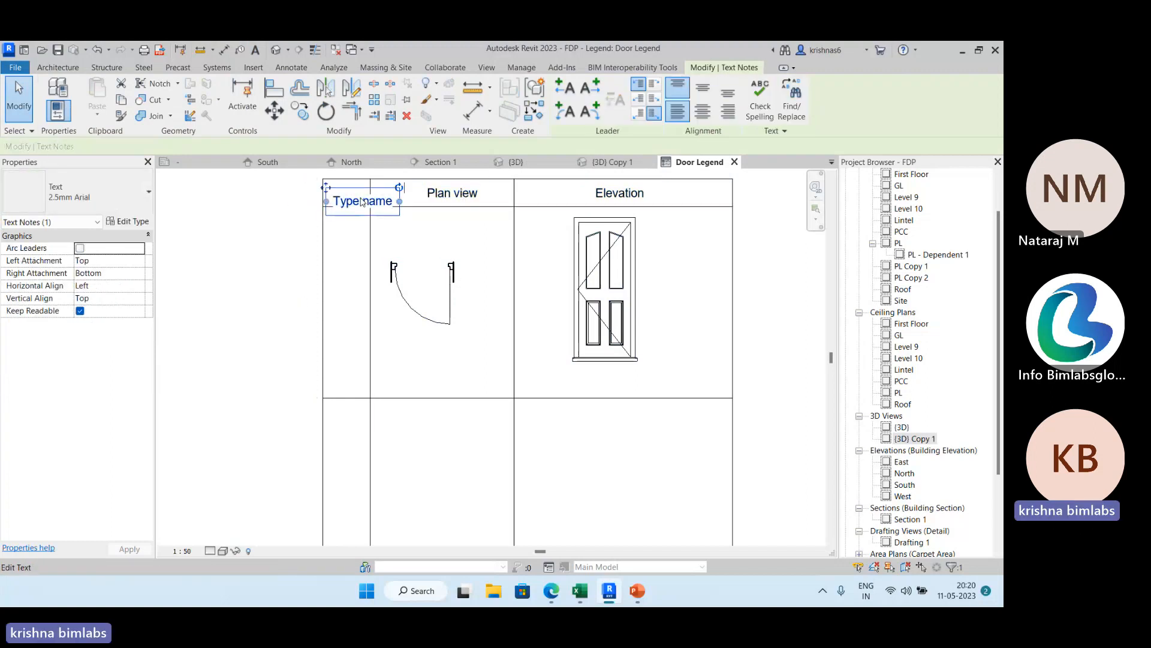
pyautogui.press('Up')
pyautogui.press('Up')
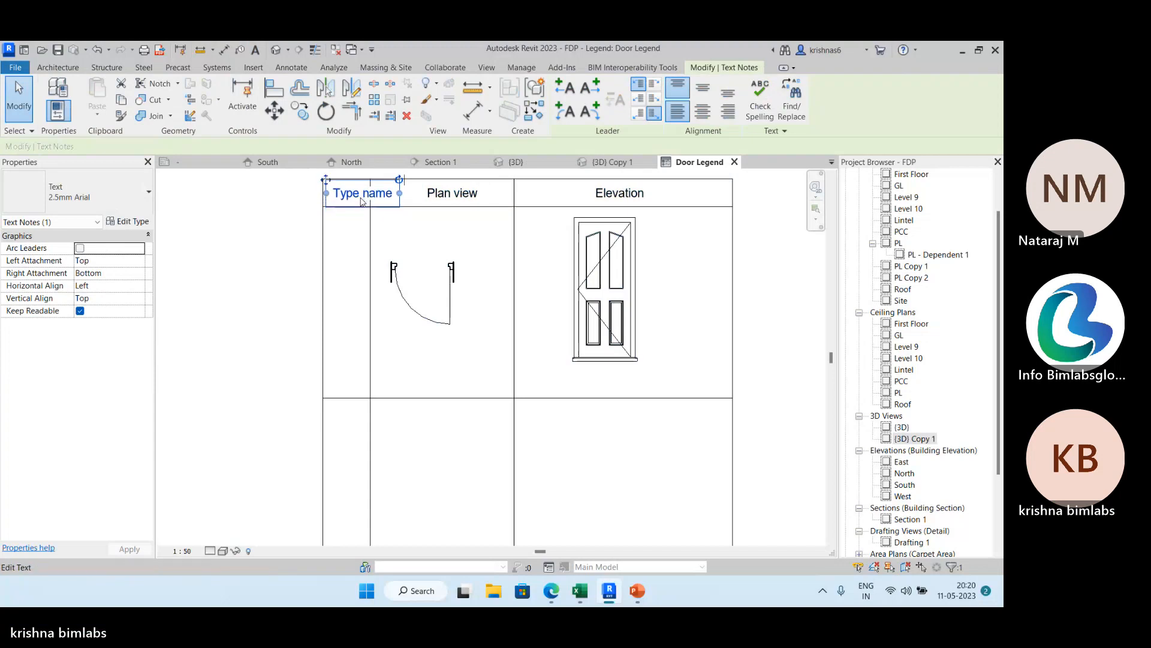
pyautogui.click(293, 226)
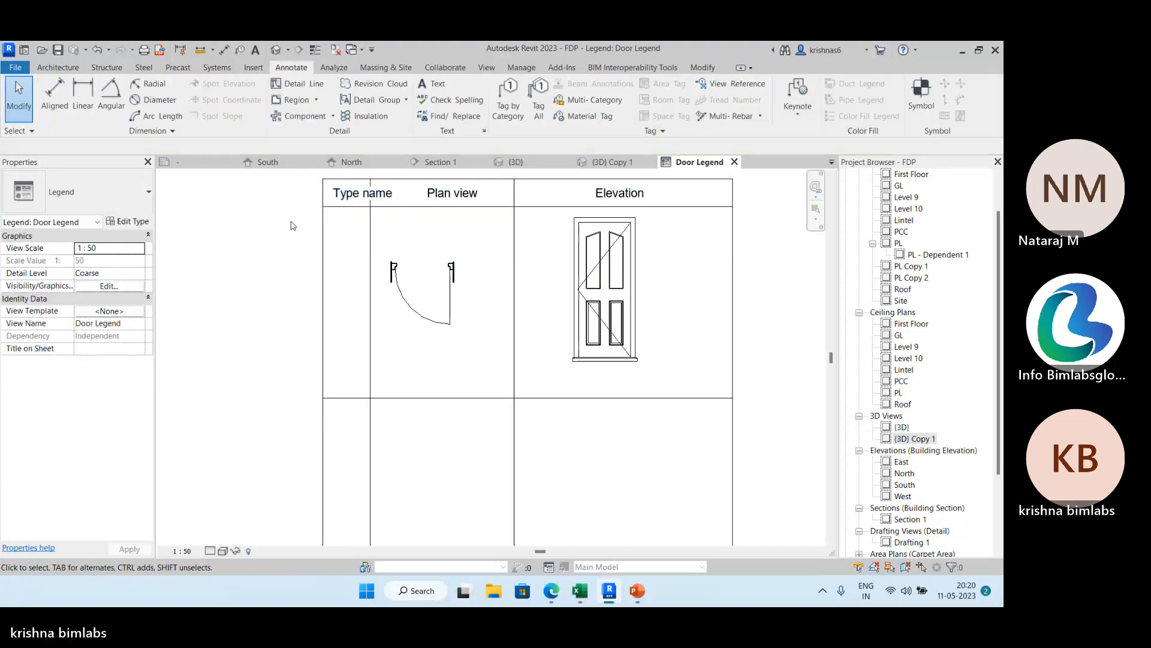
# Break the "Type name" header text into two lines to fit the narrow column.
pyautogui.doubleClick(363, 194)
pyautogui.press('Return')
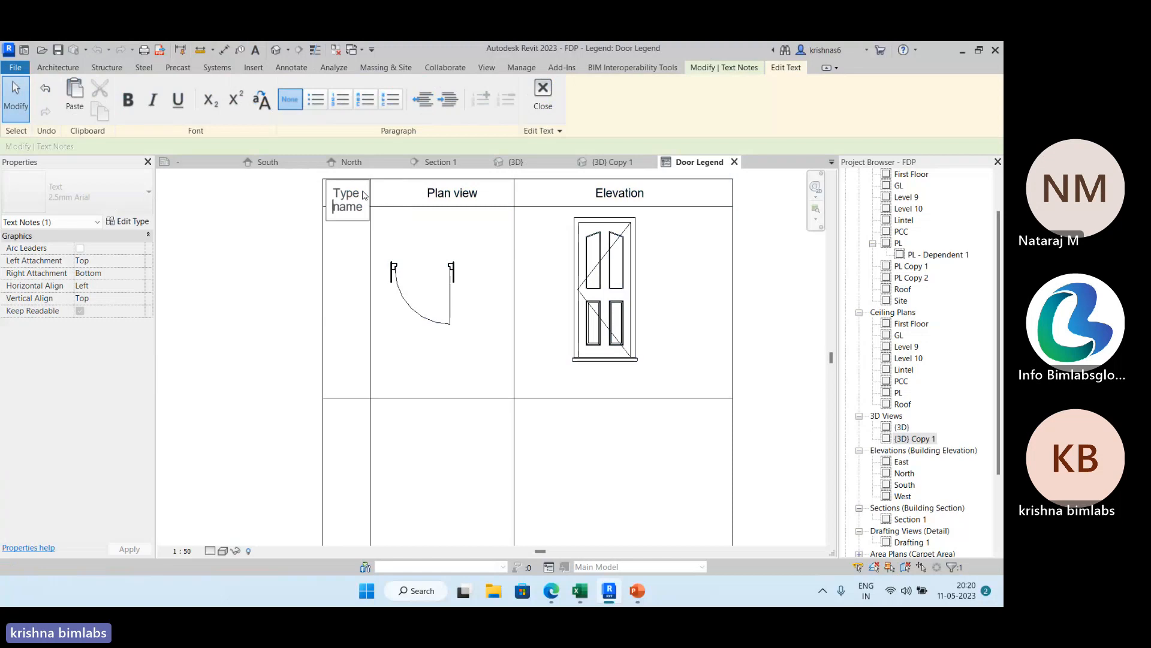
pyautogui.click(302, 204)
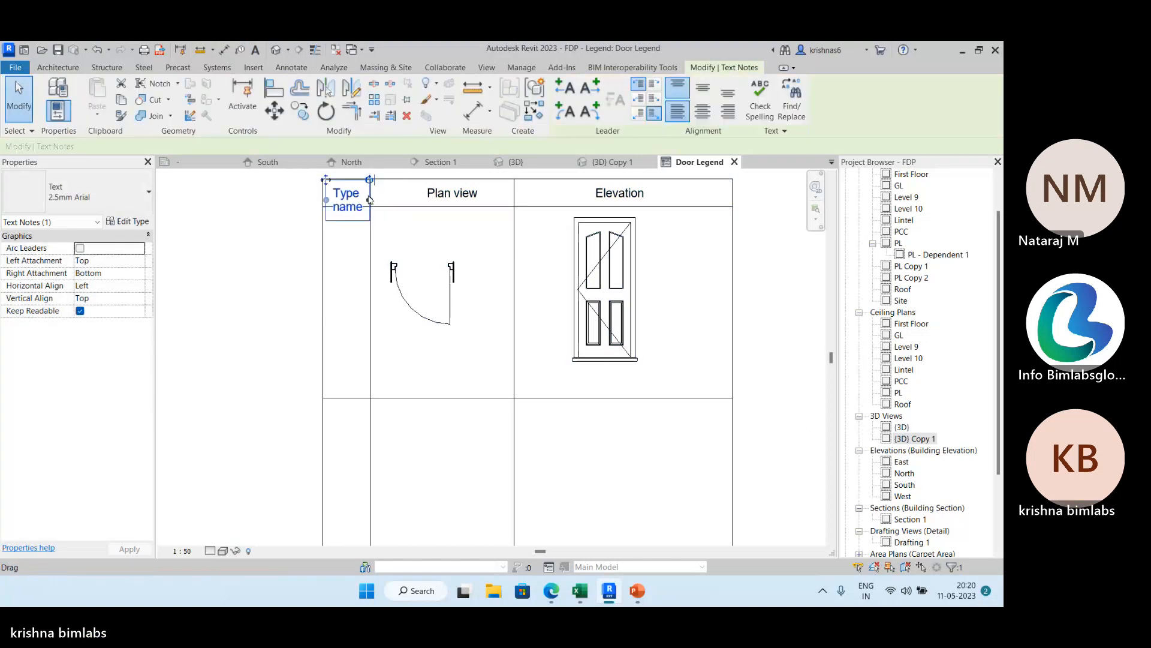
pyautogui.click(262, 190)
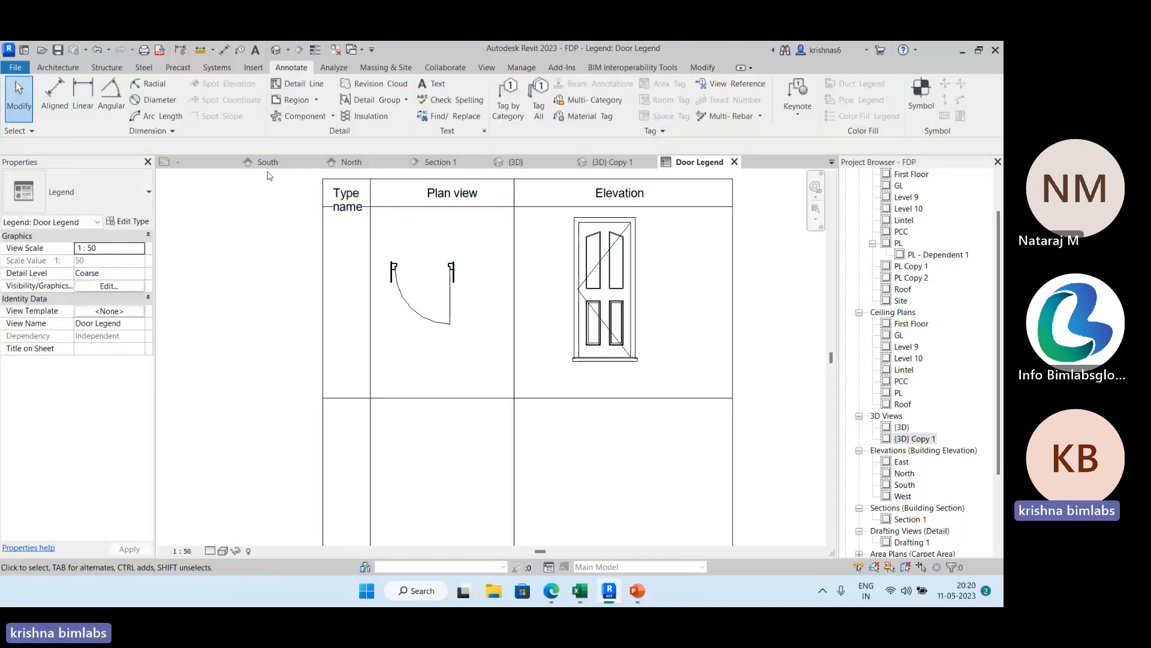
# Add the text label "D1" in the first column beside the upper door plan symbol.
pyautogui.click(436, 84)
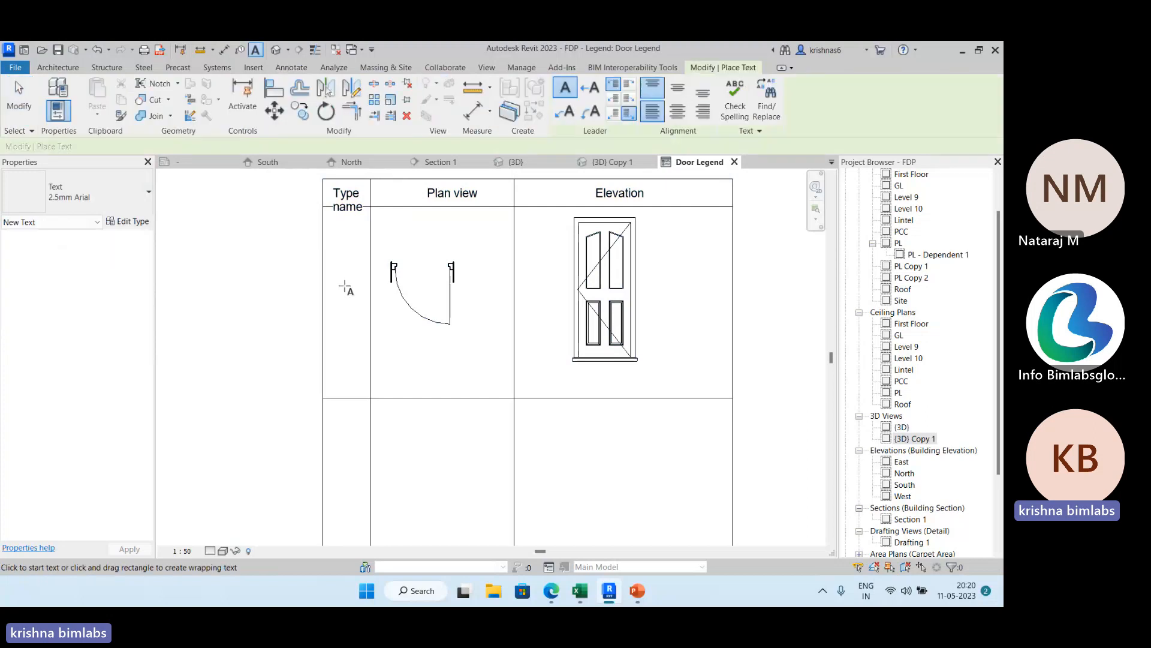
pyautogui.click(343, 287)
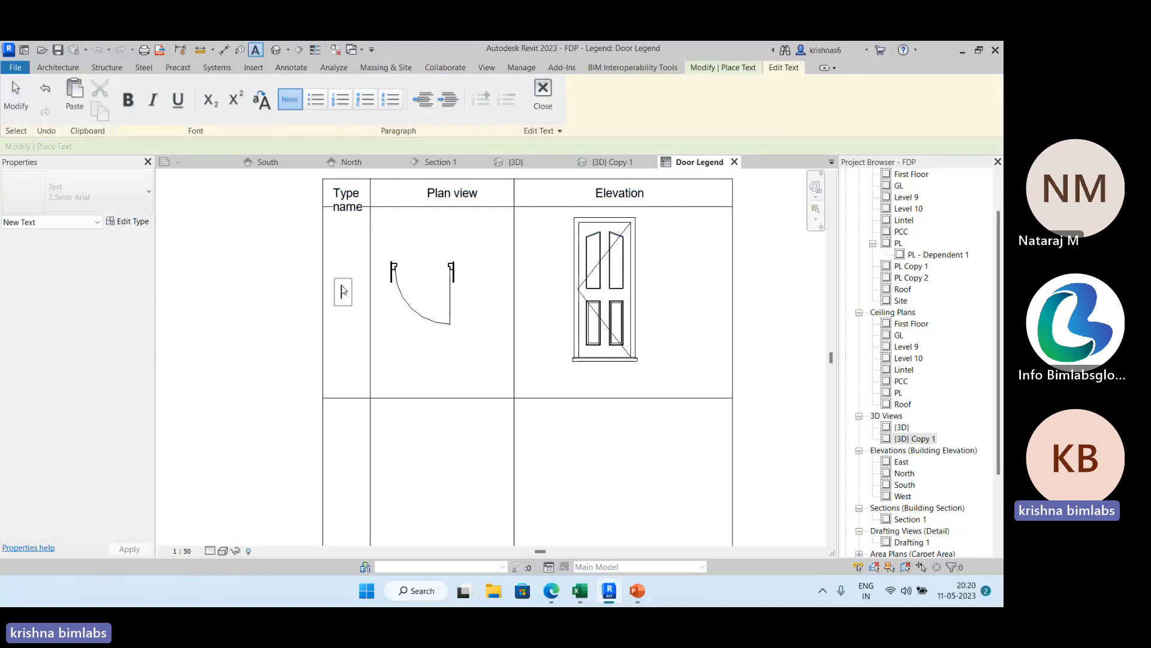
pyautogui.write('D1')
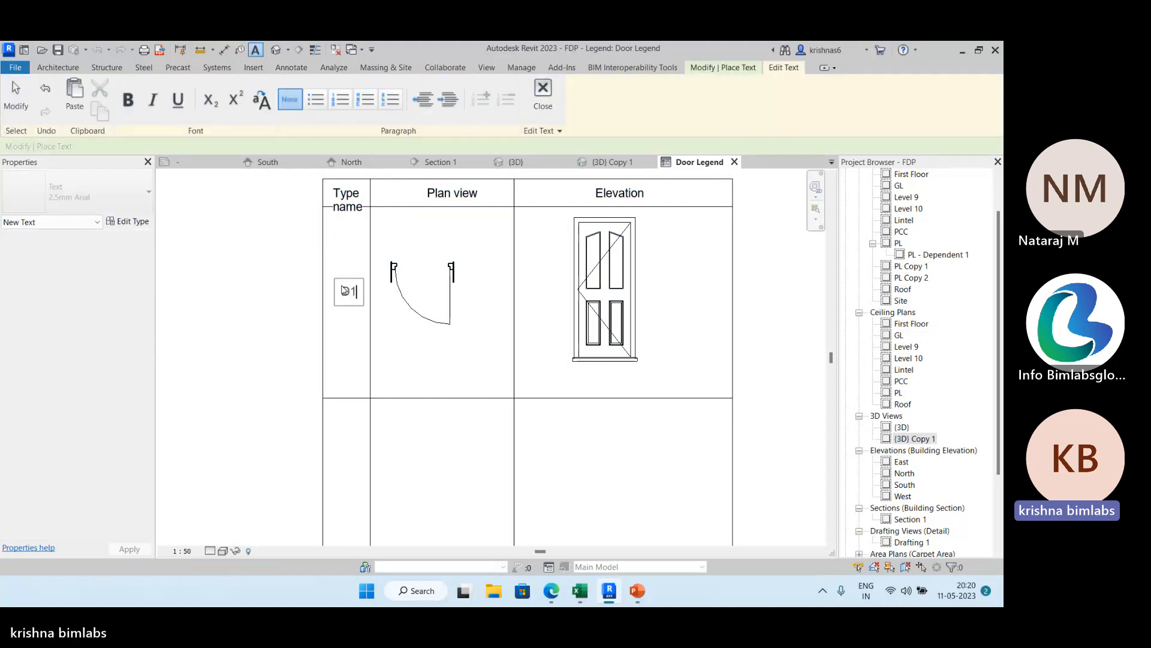
pyautogui.click(18, 102)
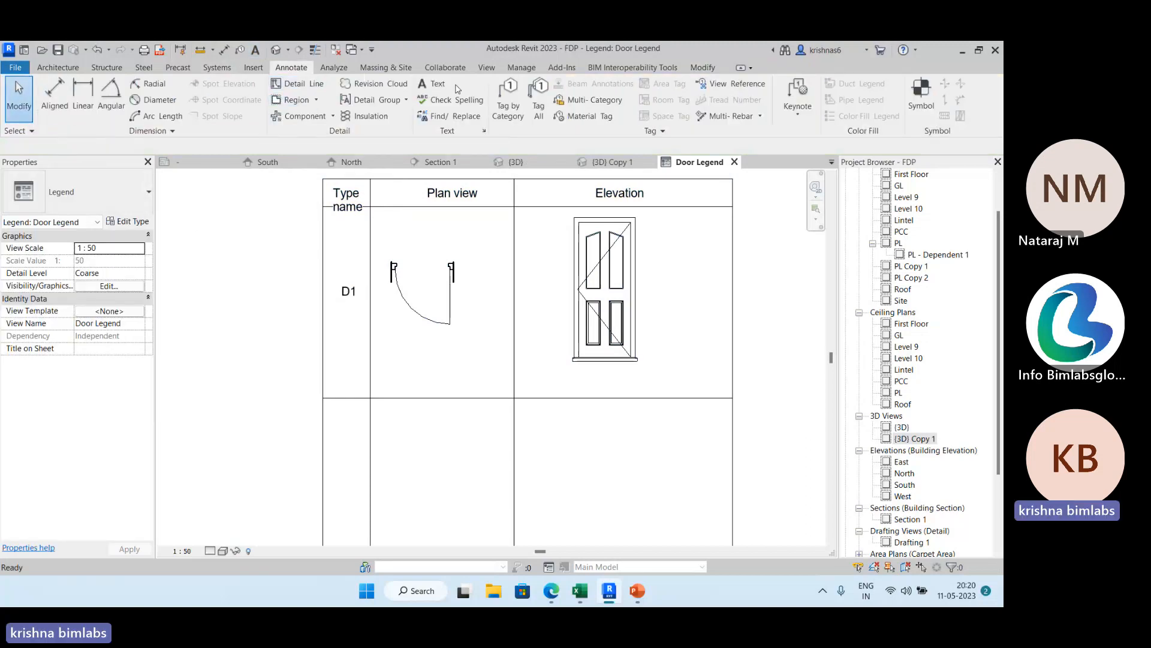
# Place a front-elevation legend component of door ExtSgl (6) : D2 in the second row's Elevation column.
pyautogui.click(333, 117)
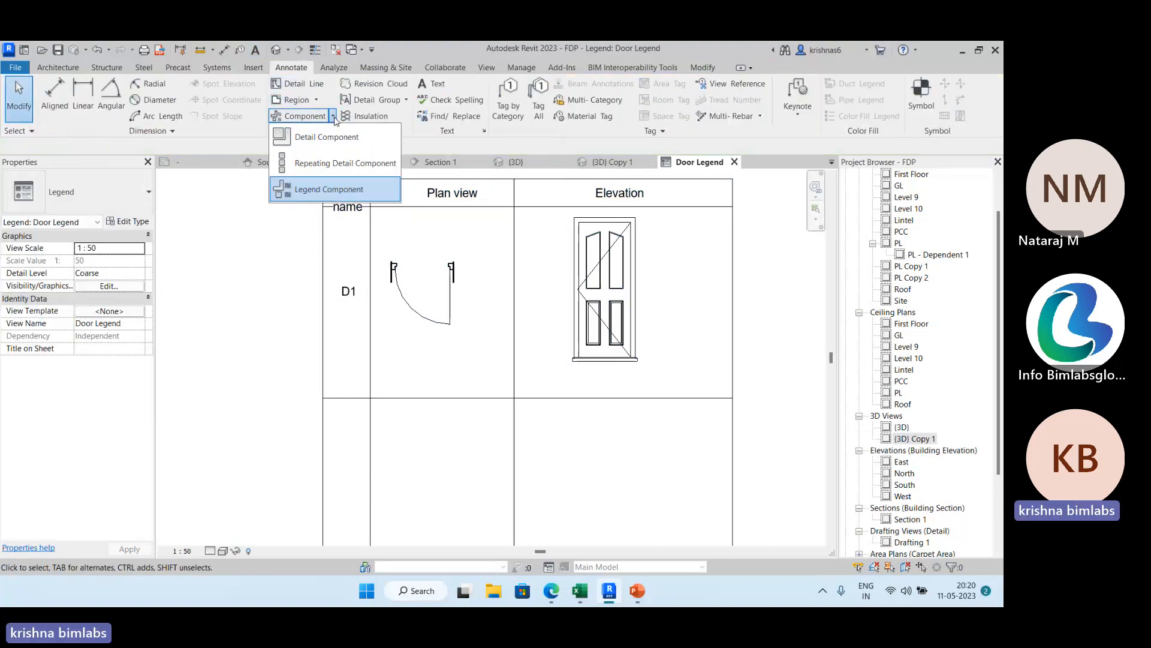
pyautogui.click(328, 189)
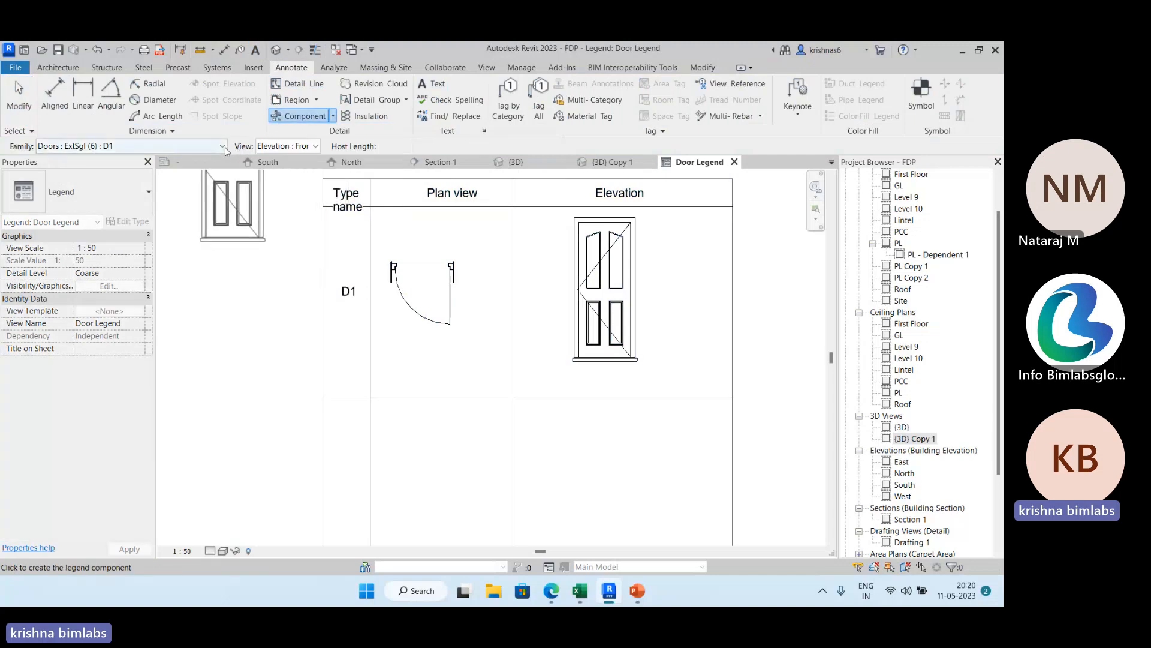
pyautogui.click(222, 145)
pyautogui.click(174, 173)
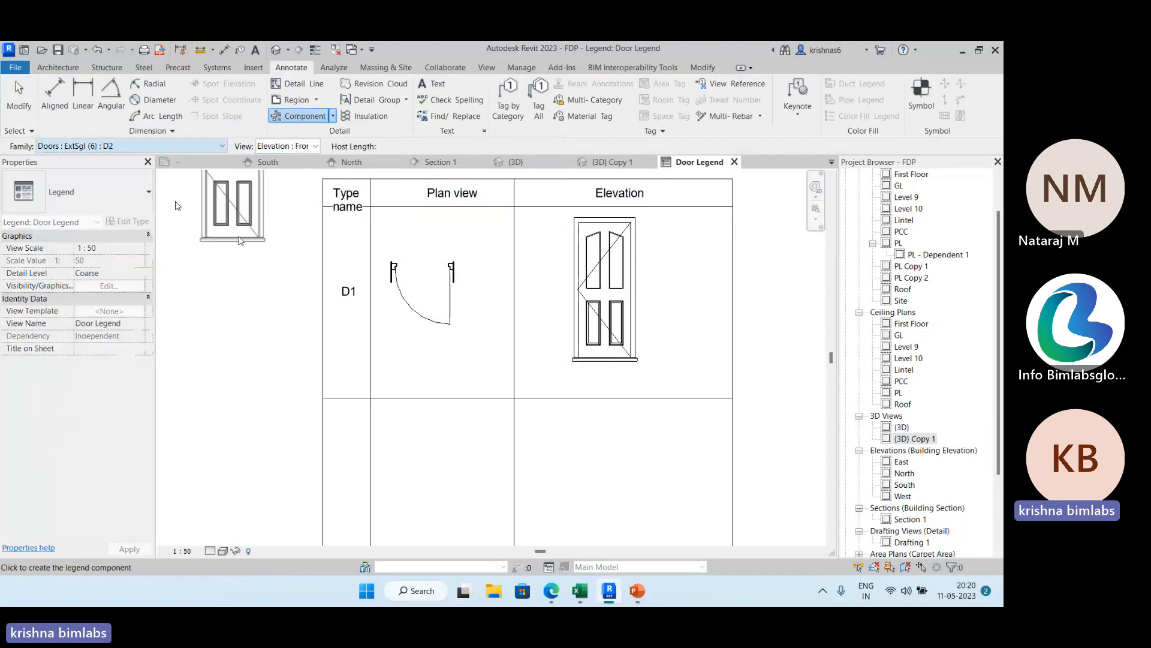
pyautogui.scroll(-1, 255, 245)
pyautogui.moveTo(280, 365); pyautogui.dragTo(235, 248, button='middle')
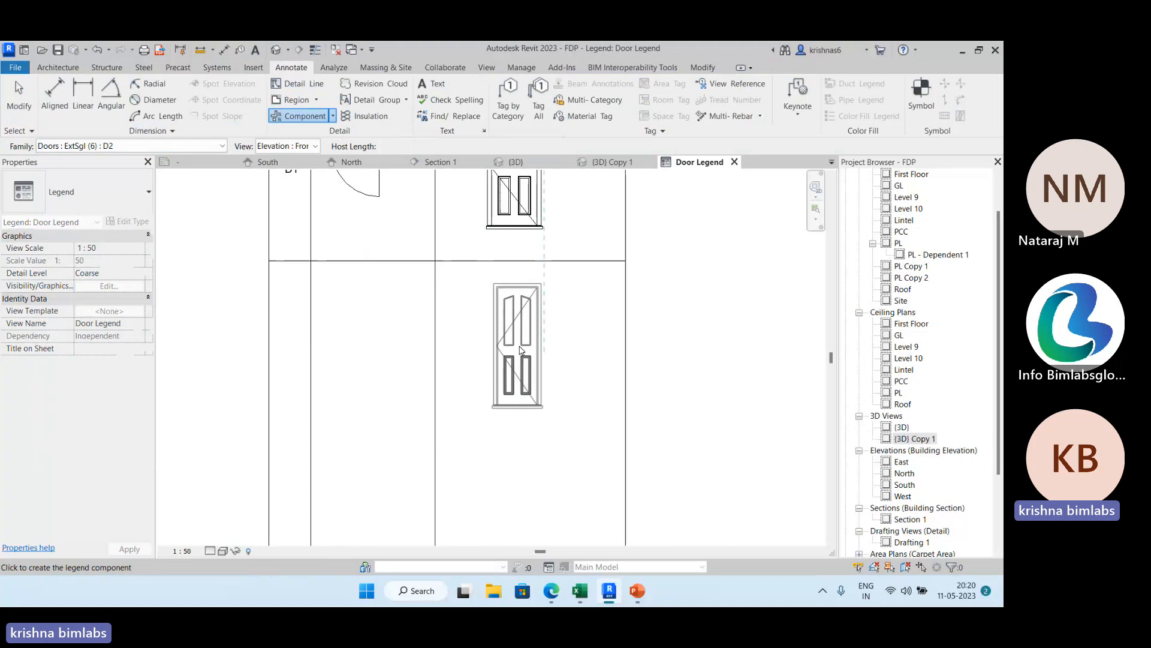
pyautogui.click(523, 351)
# Place a Floor Plan legend component of door D2 in the second row's Plan view column.
pyautogui.click(315, 146)
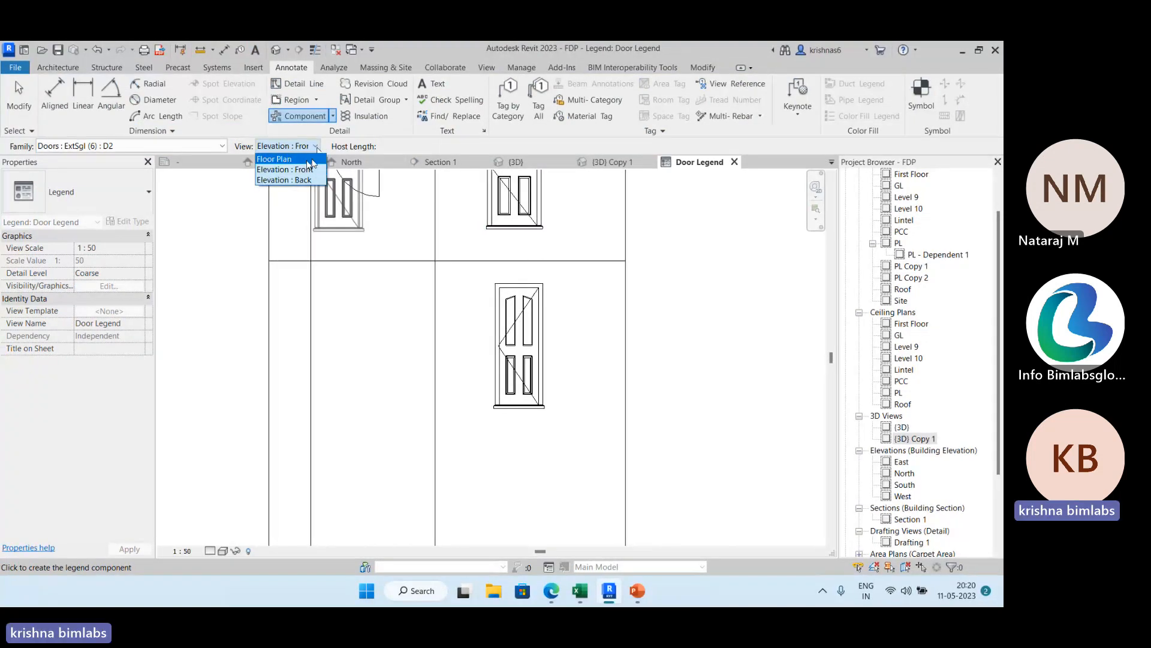
pyautogui.click(307, 160)
pyautogui.click(367, 353)
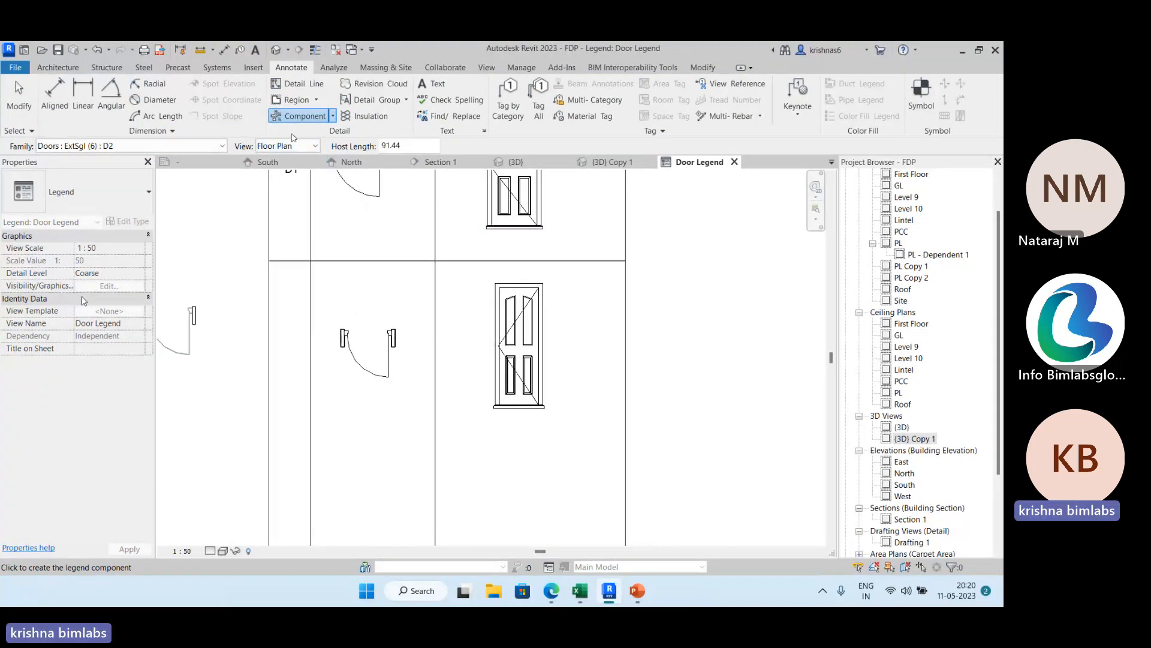
# Place a Floor Plan legend component of door ExtSgl (5) : FD in the Plan view column below the D2 plan symbol.
pyautogui.click(223, 145)
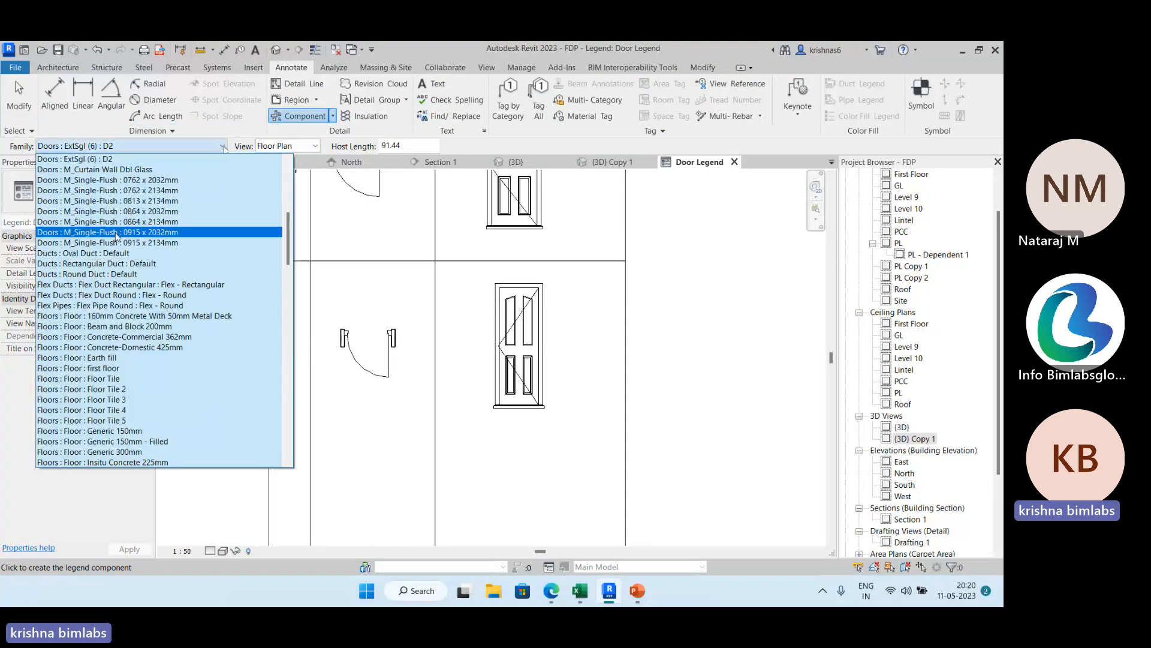
pyautogui.scroll(2, 117, 216)
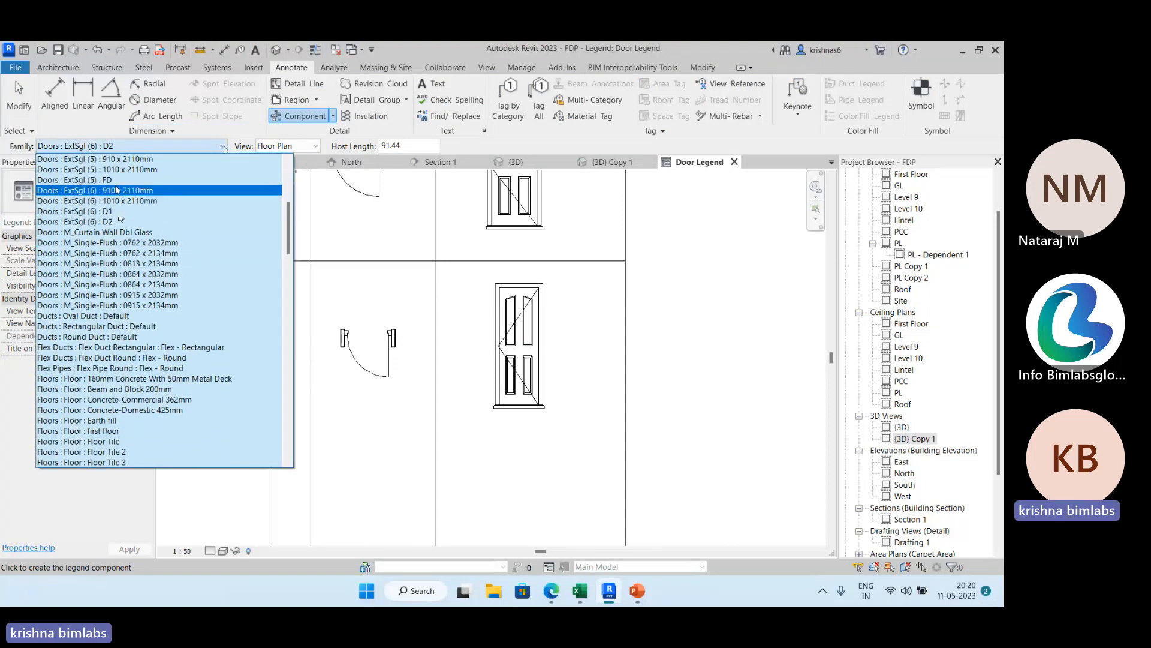
pyautogui.click(117, 180)
pyautogui.scroll(-2, 252, 239)
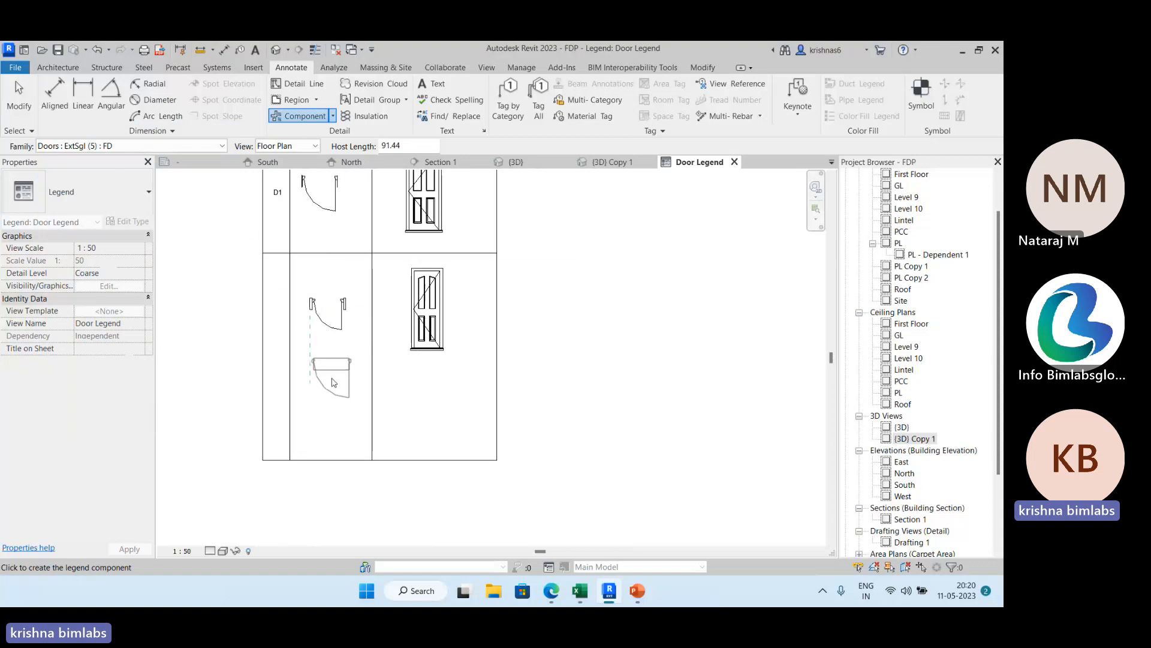
pyautogui.click(333, 403)
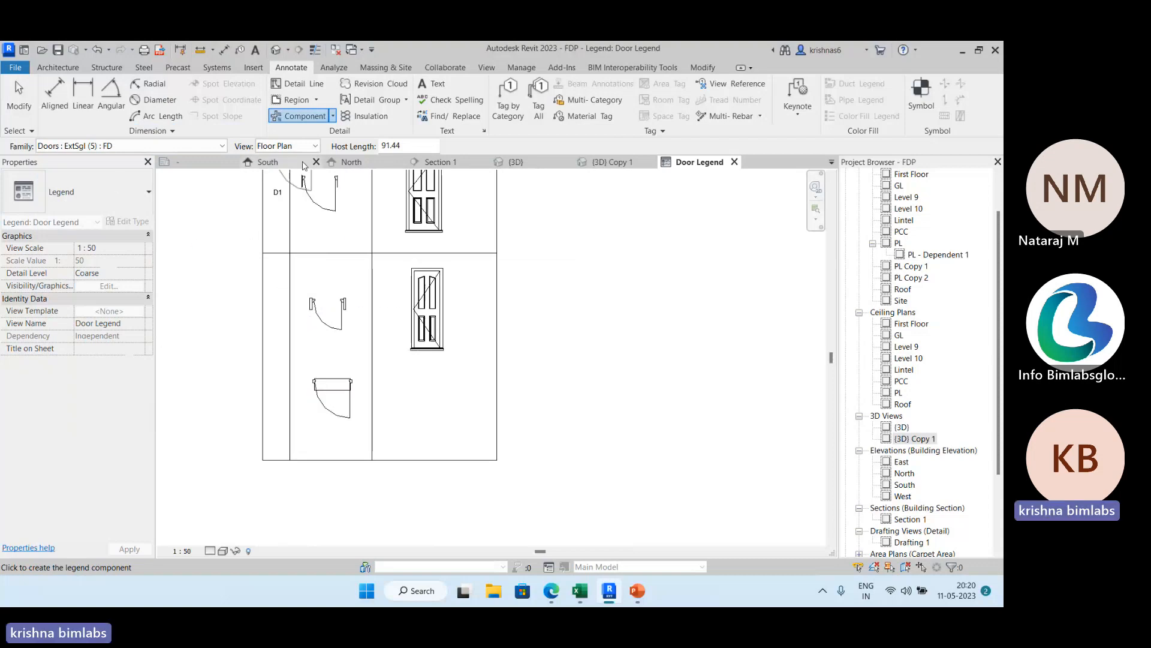
# Place a front-elevation legend component of door ExtSgl (5) : FD in the Elevation column below the D2 elevation.
pyautogui.click(314, 149)
pyautogui.click(285, 172)
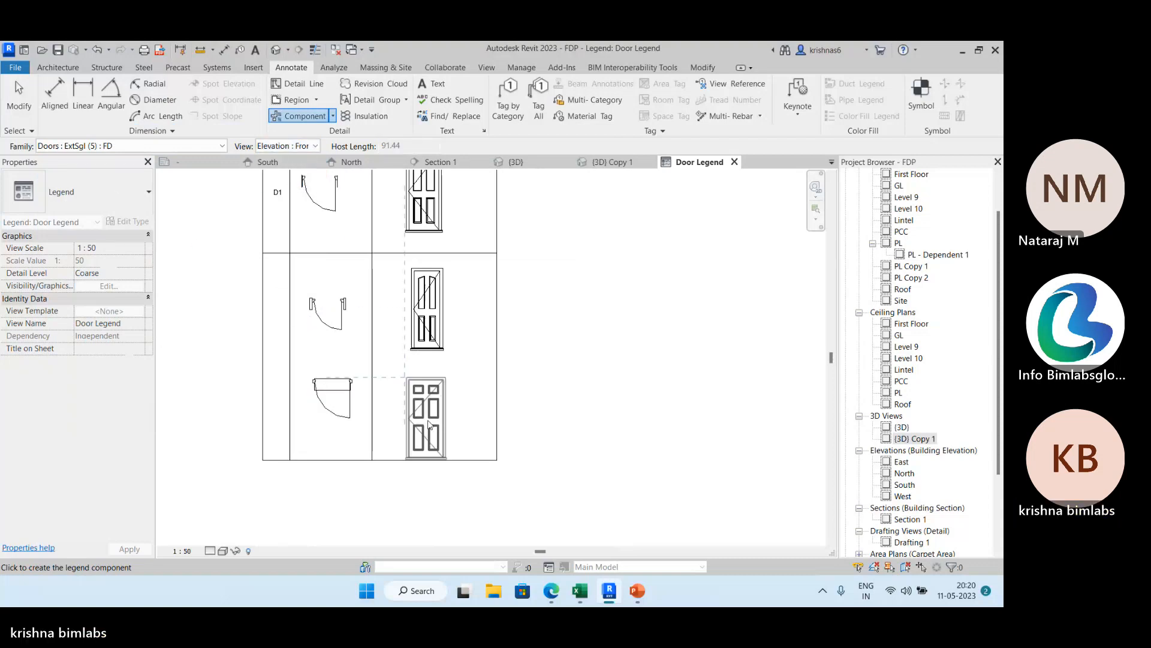
pyautogui.click(435, 409)
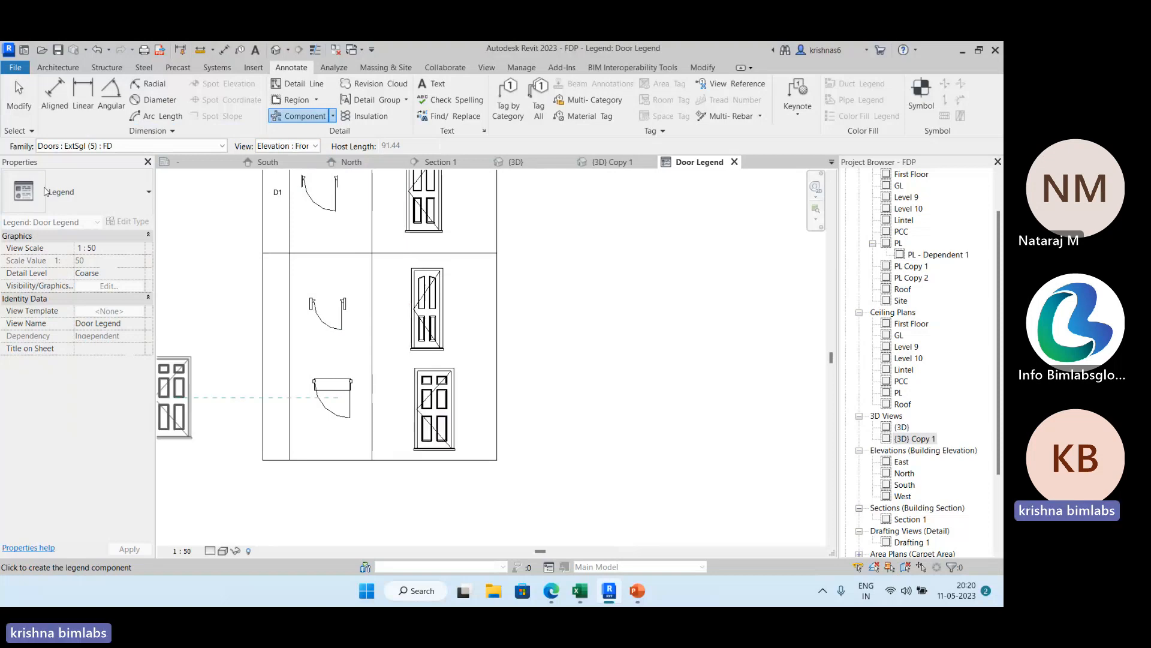
pyautogui.click(18, 93)
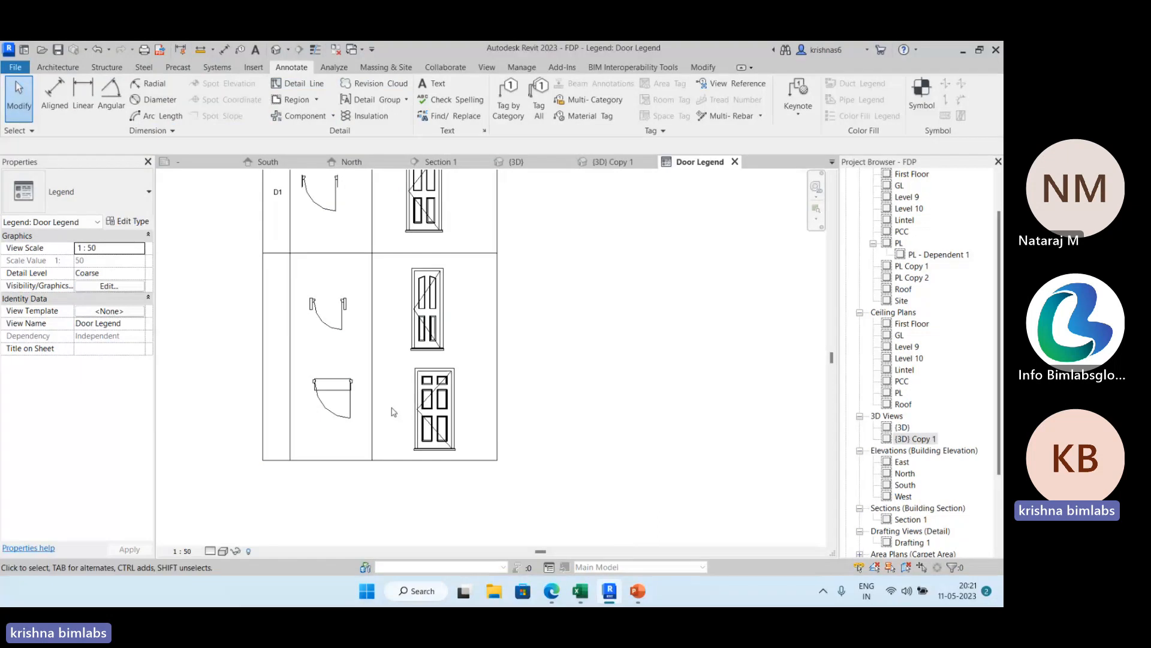
pyautogui.moveTo(343, 263); pyautogui.dragTo(336, 324, button='middle')
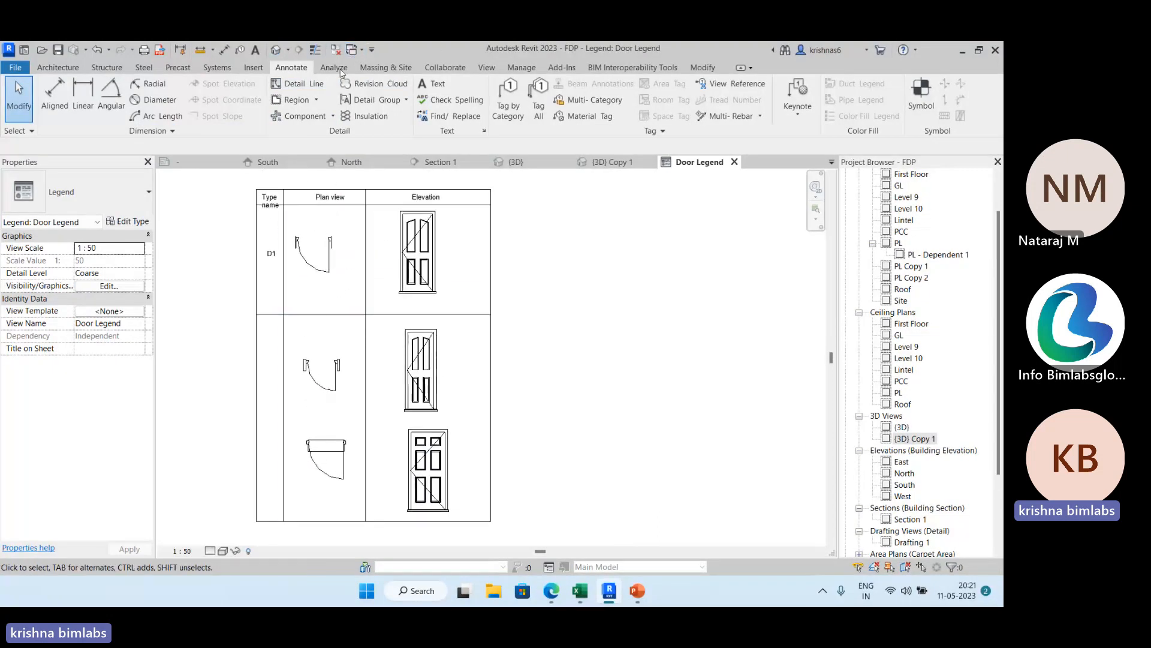
# Examine the wall and window types offered for legend components and the available legend and component commands, without placing anything.
pyautogui.click(333, 116)
pyautogui.click(313, 196)
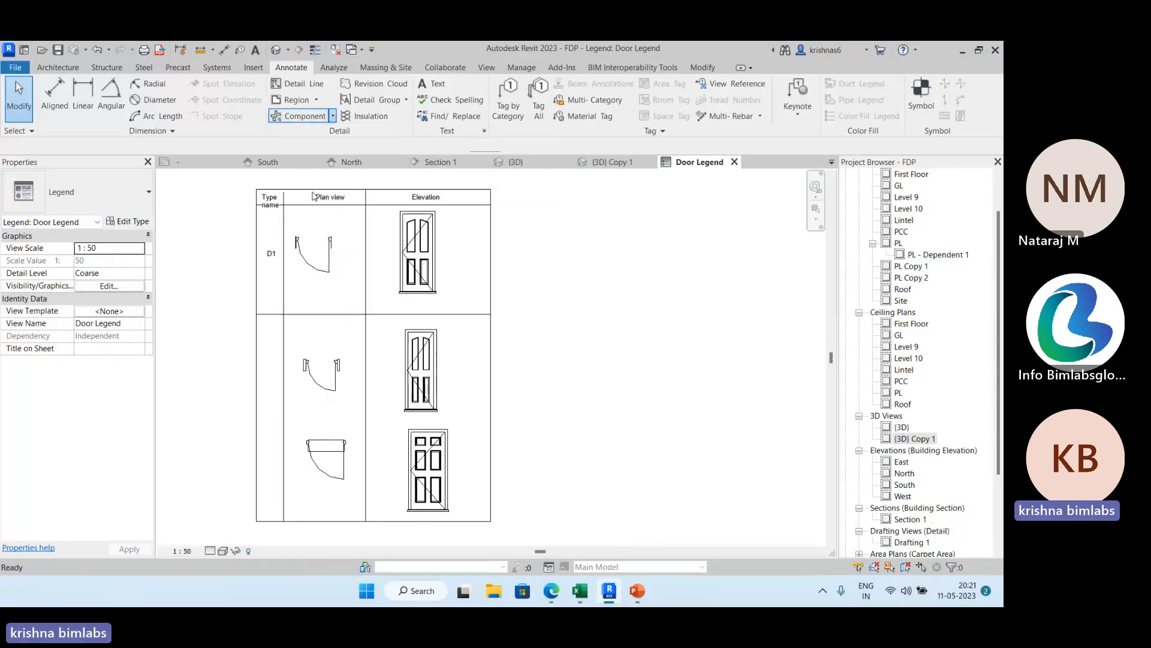
pyautogui.click(222, 146)
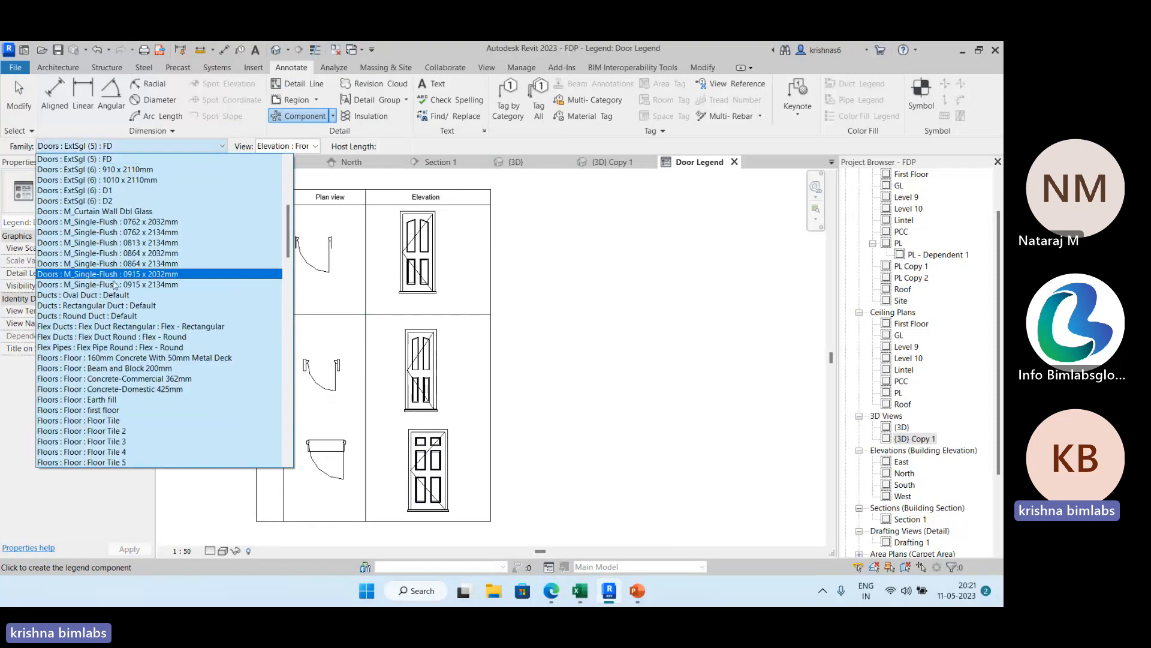
pyautogui.scroll(-20, 115, 285)
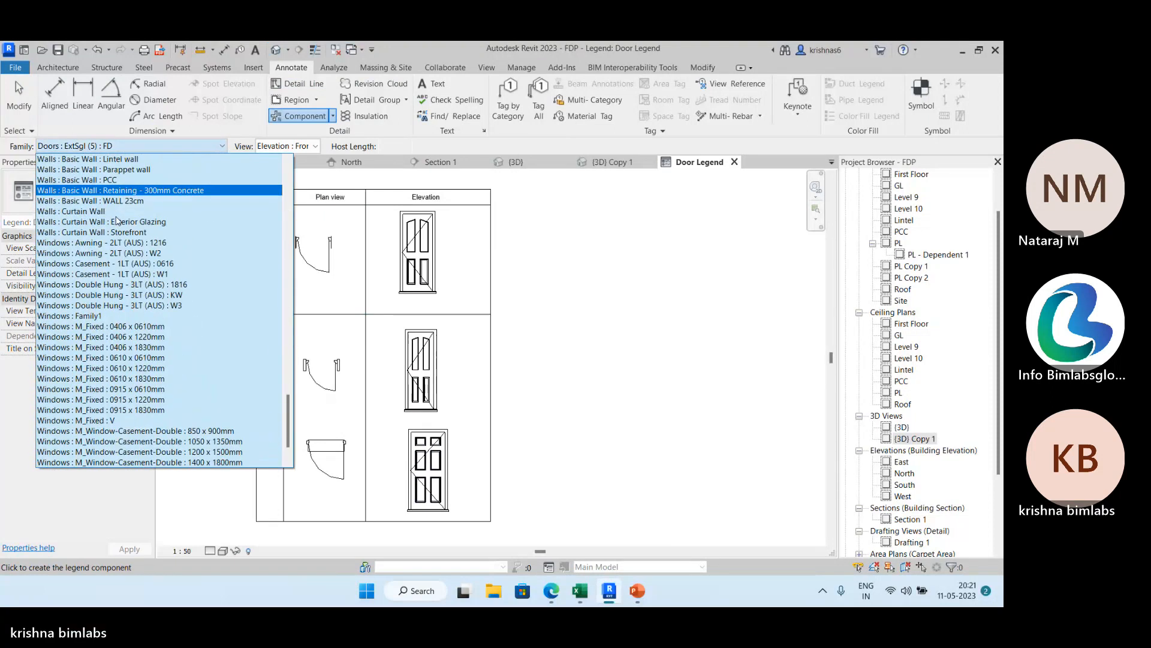
pyautogui.scroll(-2, 183, 297)
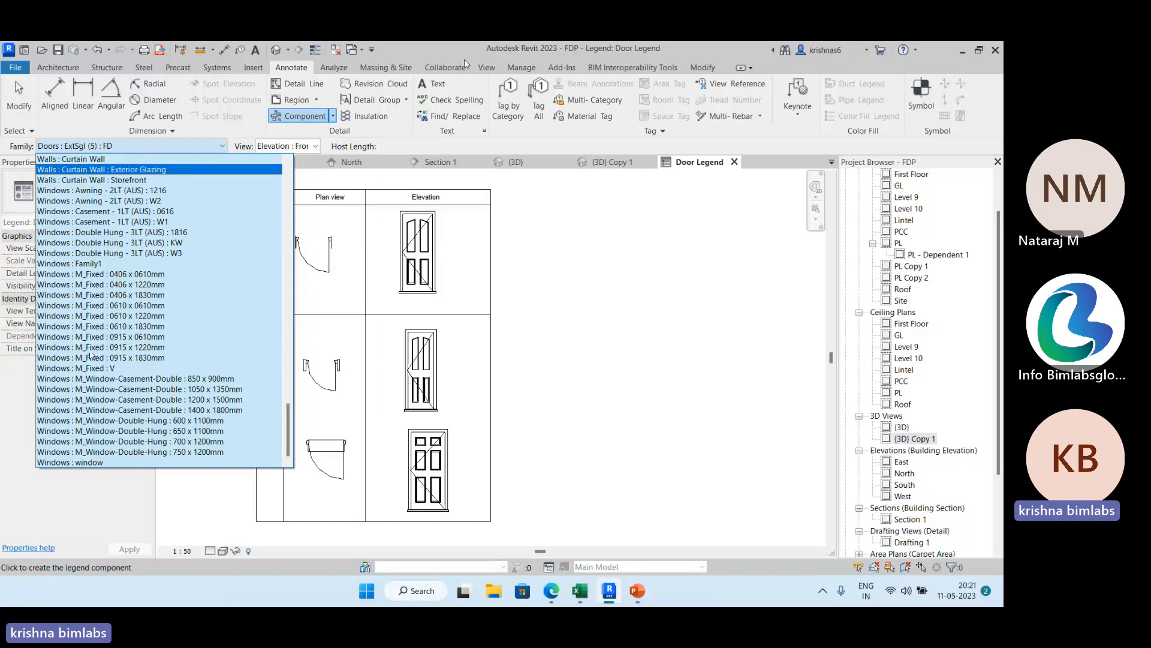
pyautogui.click(479, 71)
pyautogui.click(487, 70)
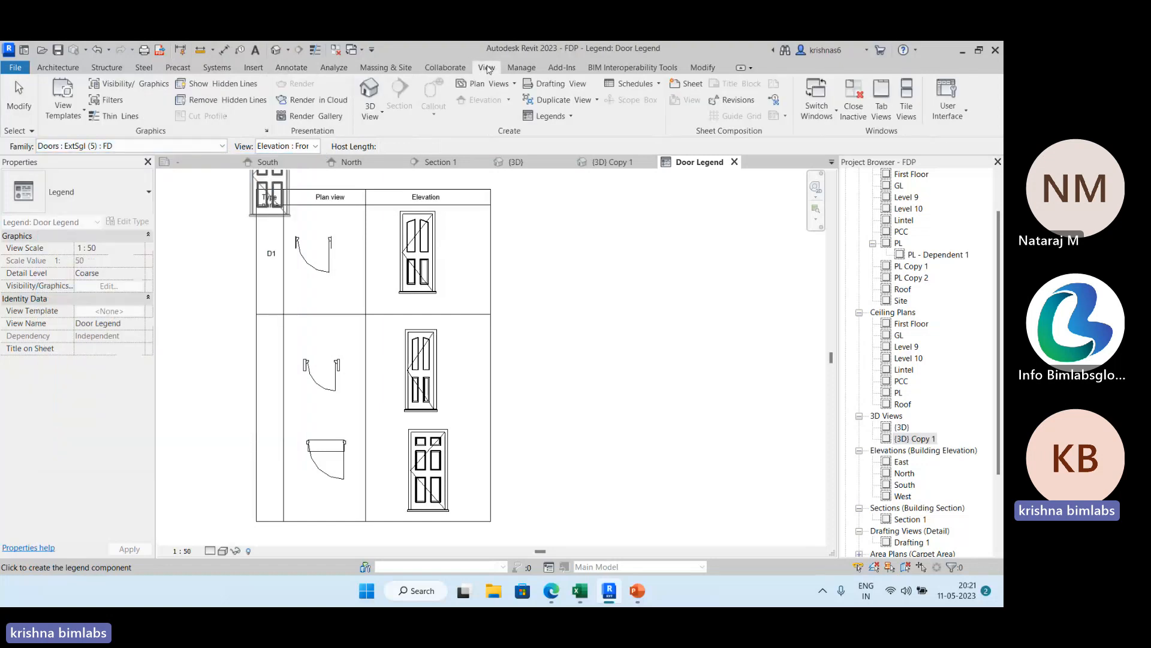
pyautogui.click(567, 117)
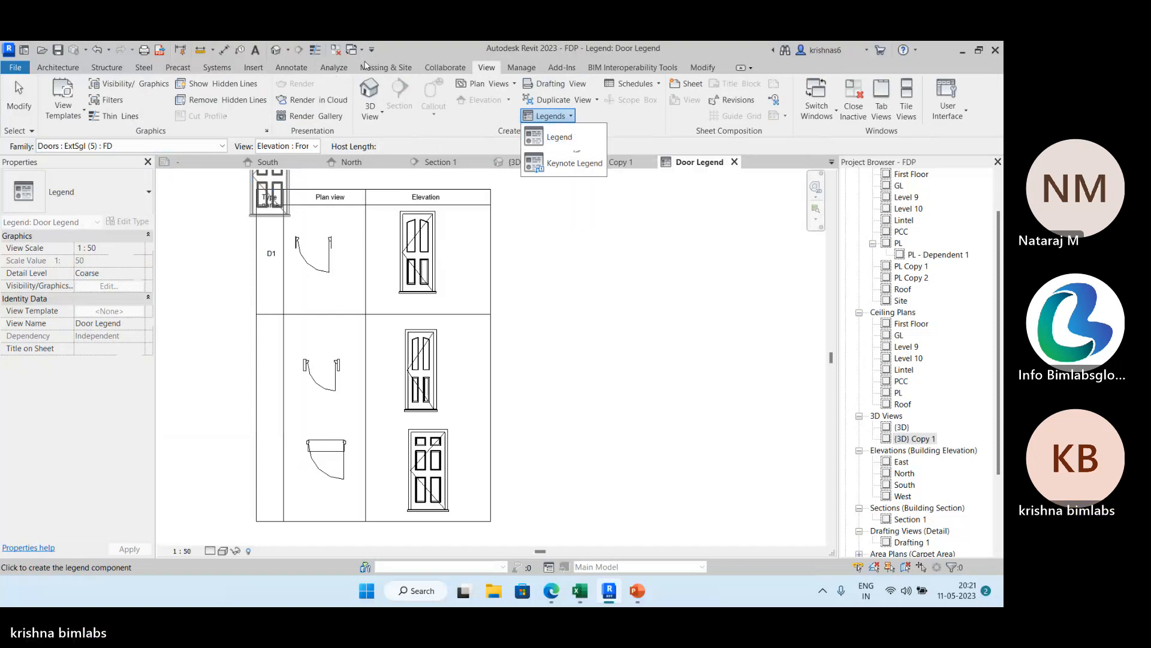
pyautogui.click(296, 69)
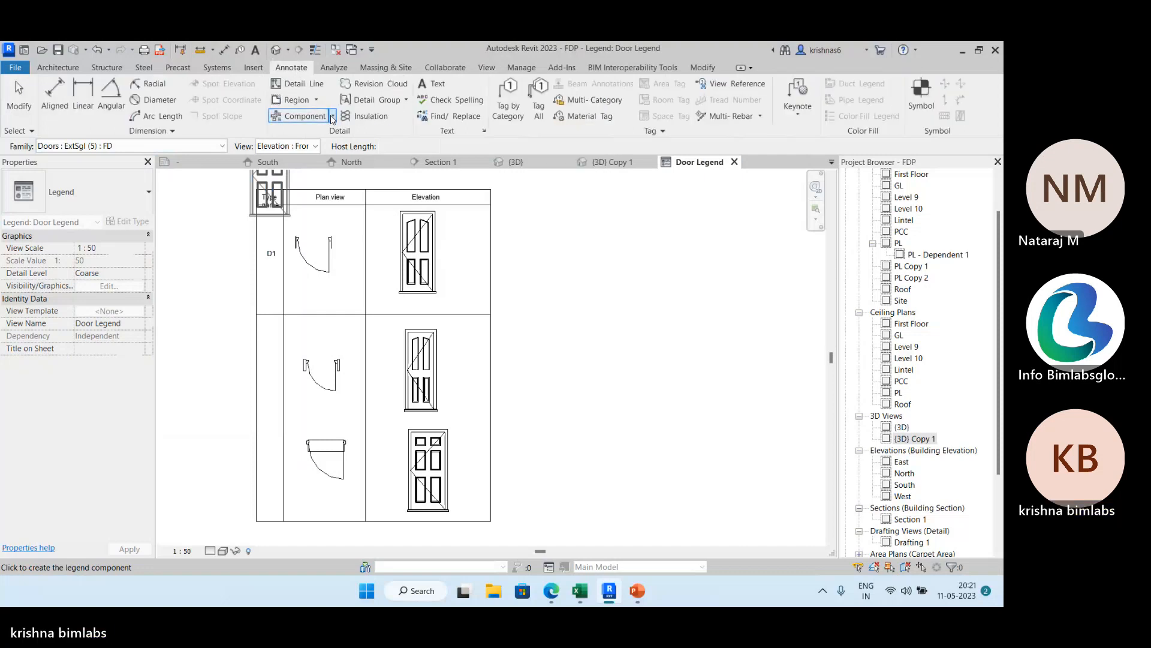
pyautogui.click(331, 117)
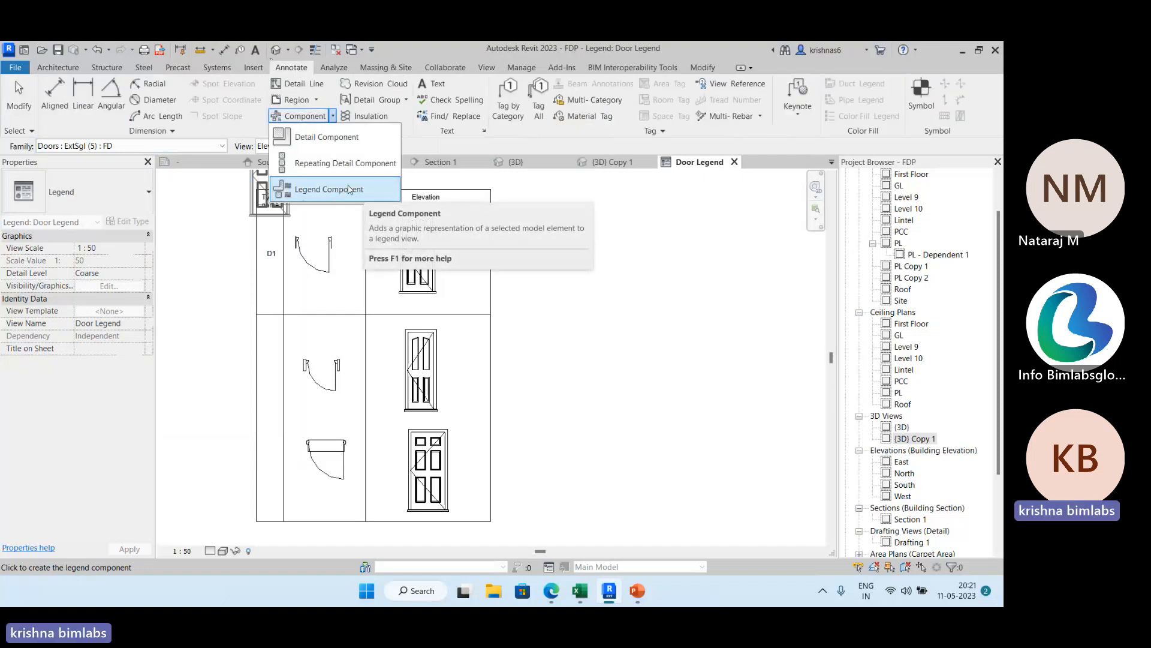
pyautogui.click(20, 91)
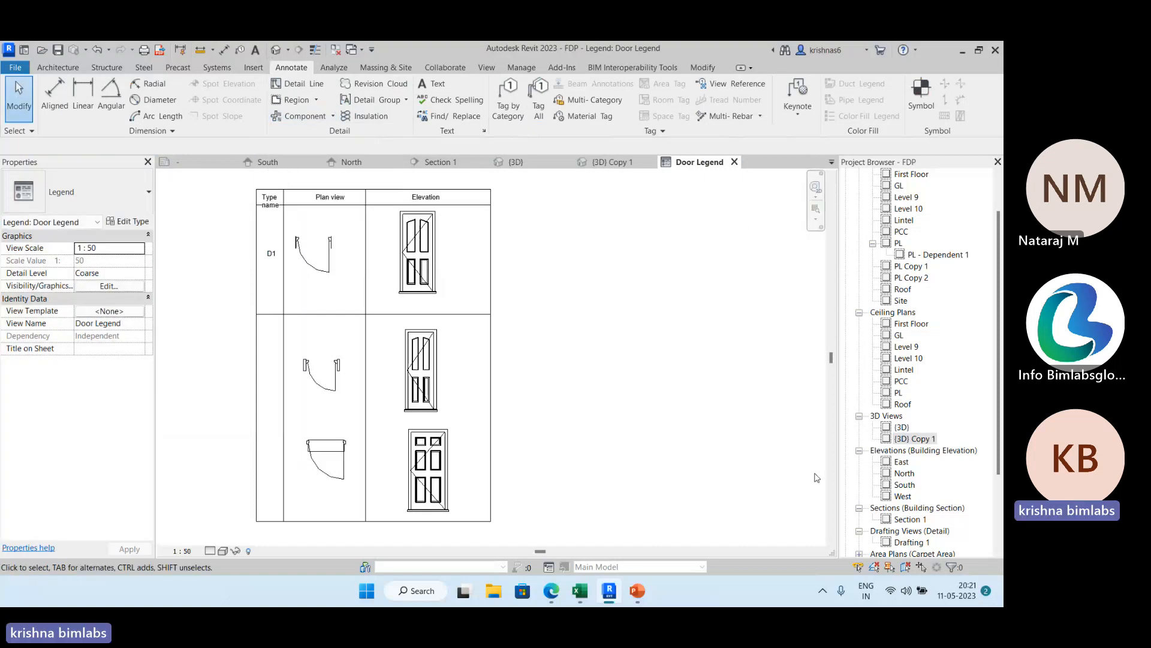
# Locate the Door Legend view among the project's legends.
pyautogui.scroll(-2, 912, 522)
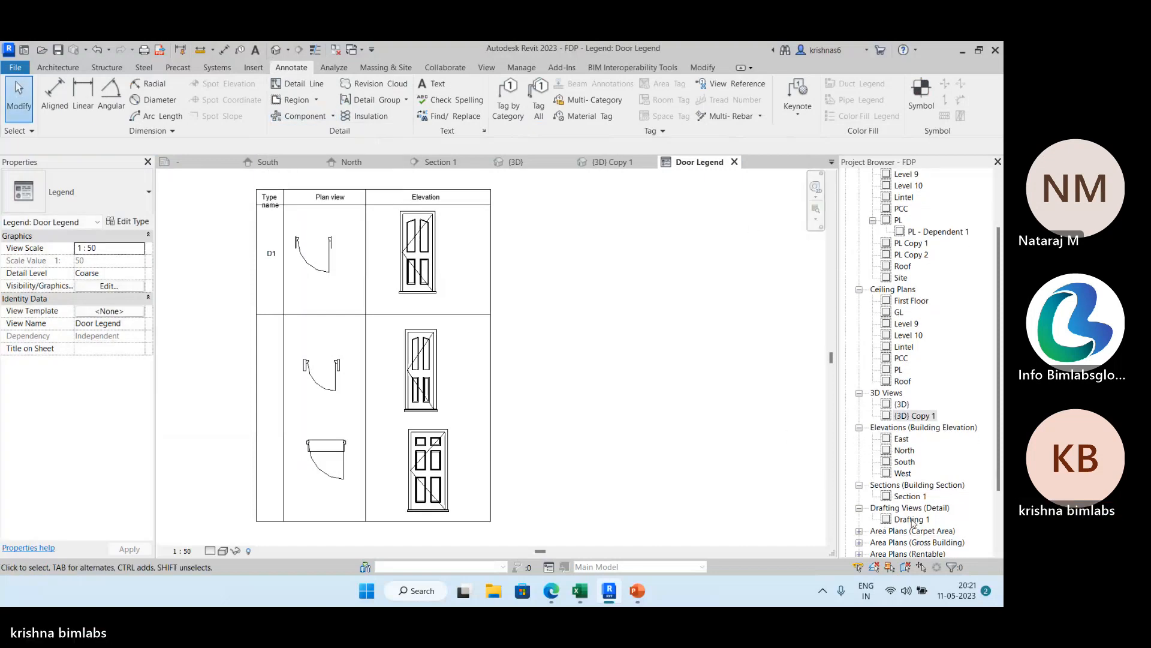
pyautogui.scroll(-4, 913, 465)
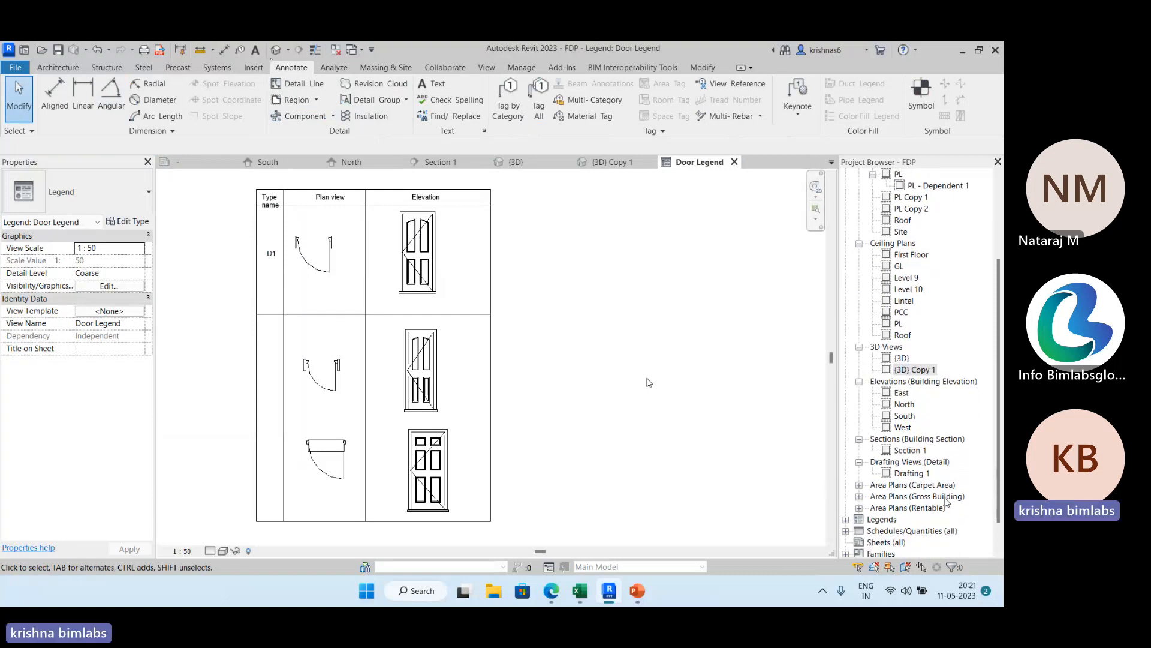
pyautogui.scroll(-3, 931, 498)
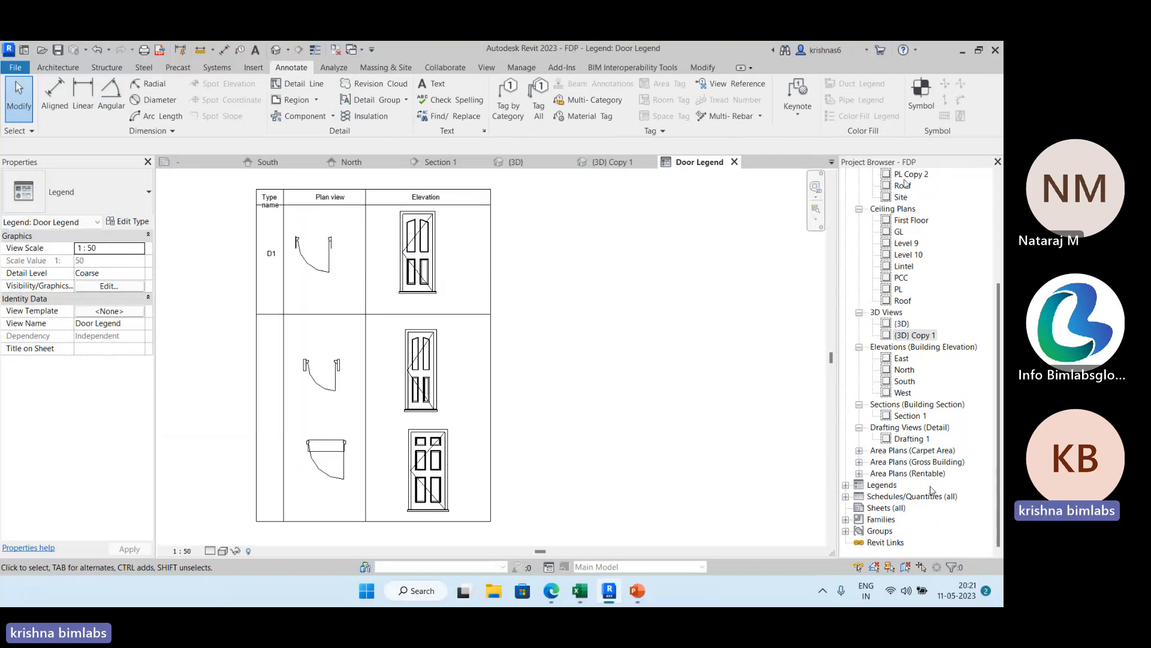
pyautogui.click(846, 485)
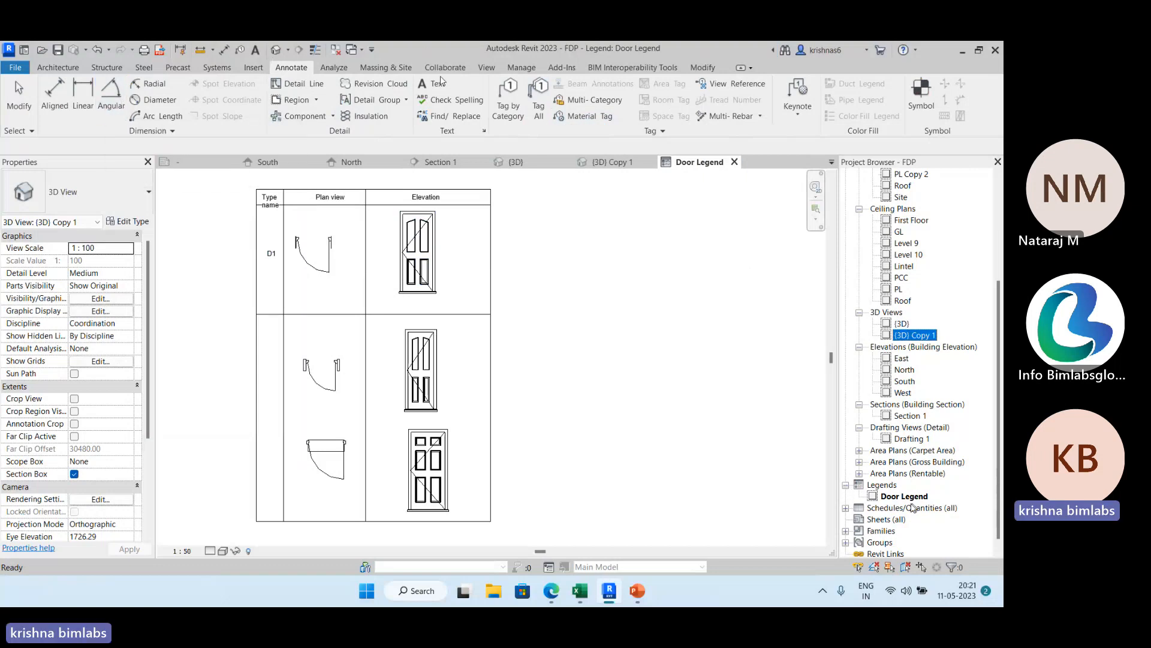
# Create a new sheet with the A1 metric title block.
pyautogui.click(476, 65)
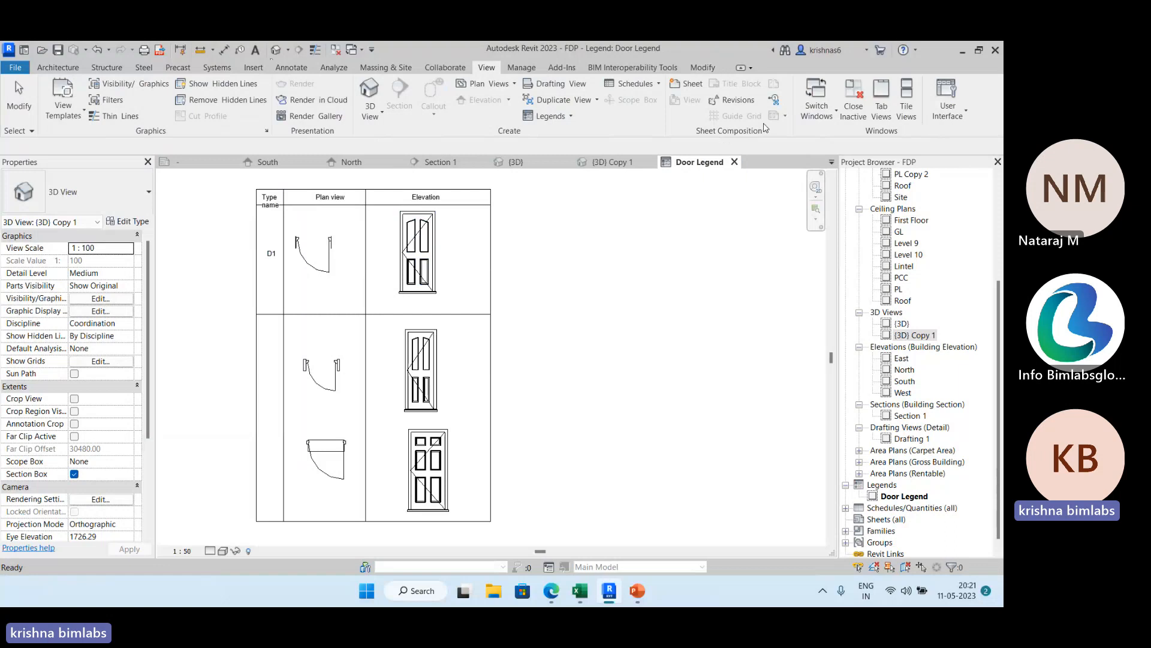
pyautogui.click(705, 84)
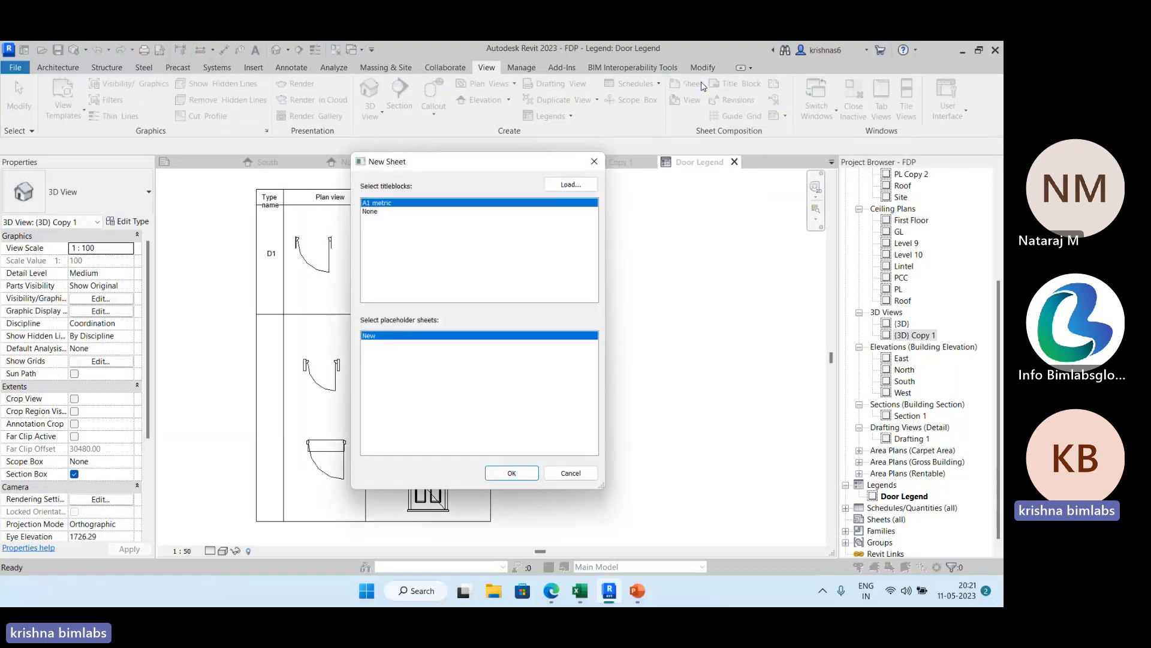
pyautogui.click(511, 474)
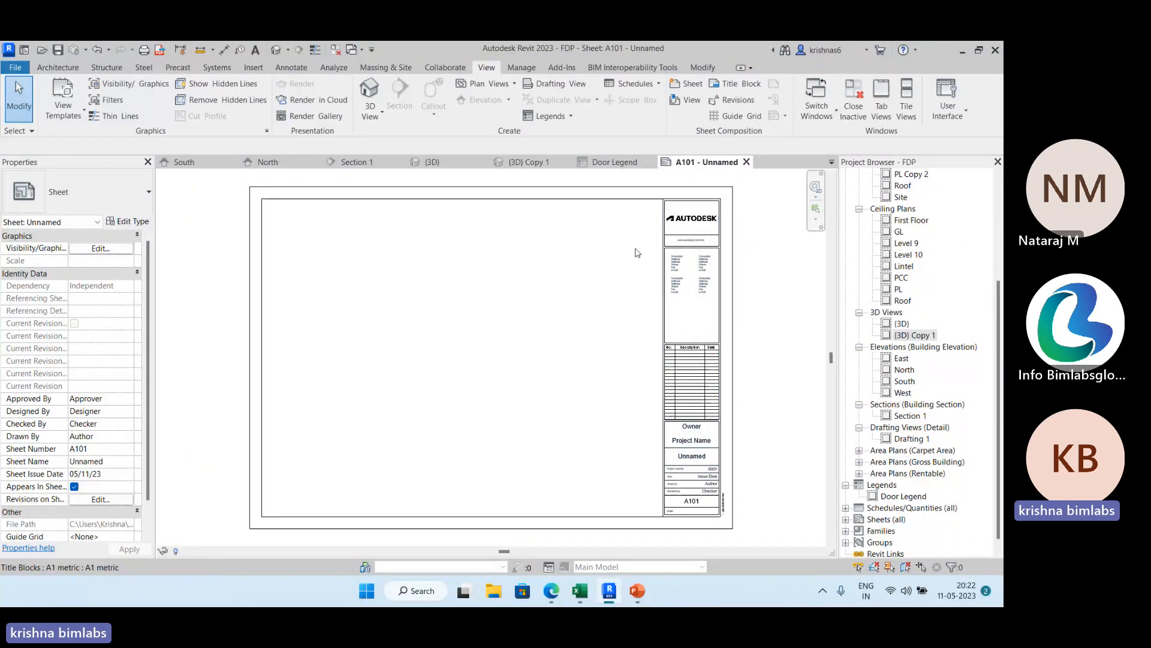
# Open the A1 metric title block family, examine its logo, revision table and project labels, and return to sheet A101.
pyautogui.scroll(3, 712, 251)
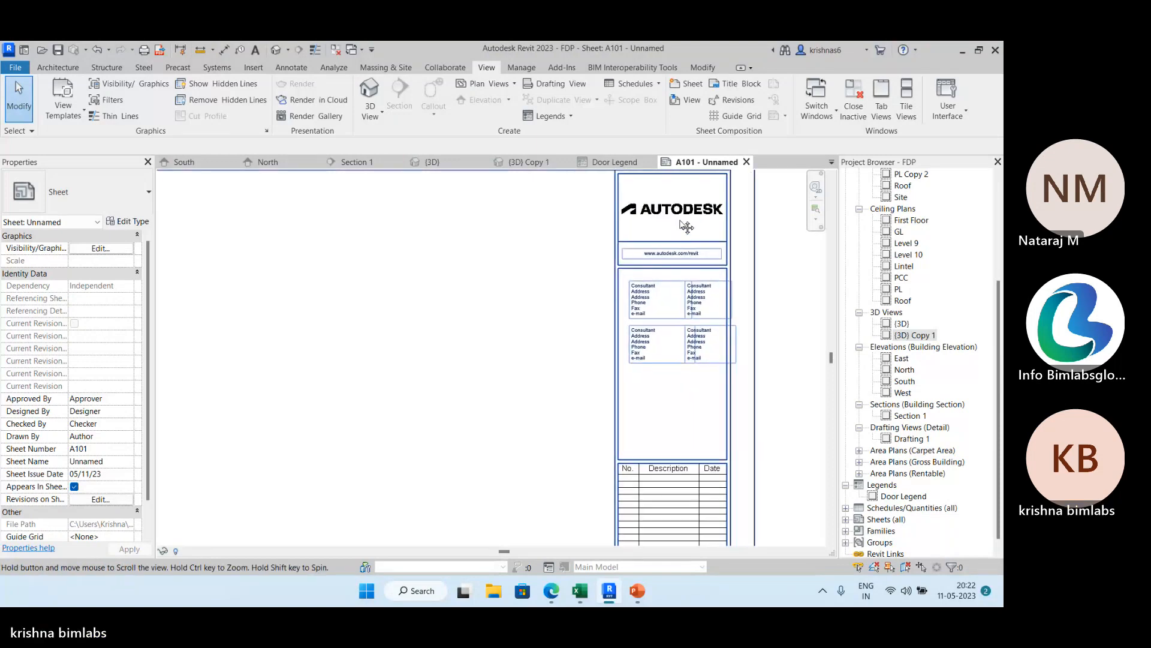
pyautogui.scroll(-3, 522, 266)
pyautogui.moveTo(409, 316); pyautogui.dragTo(521, 295, button='middle')
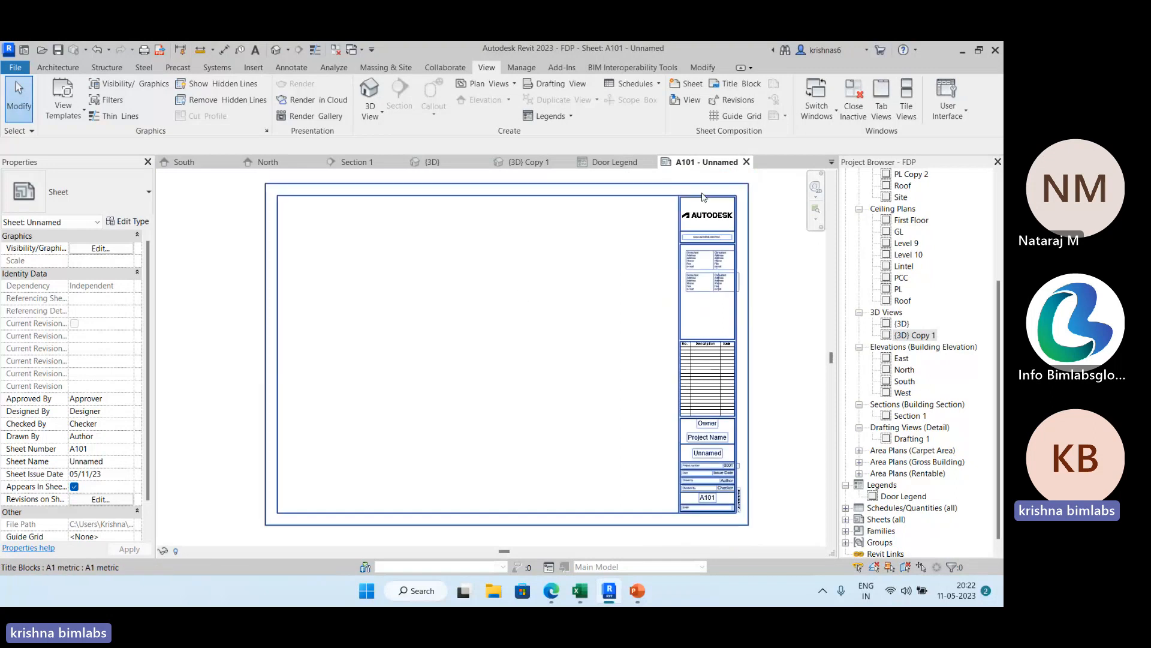
pyautogui.click(687, 231)
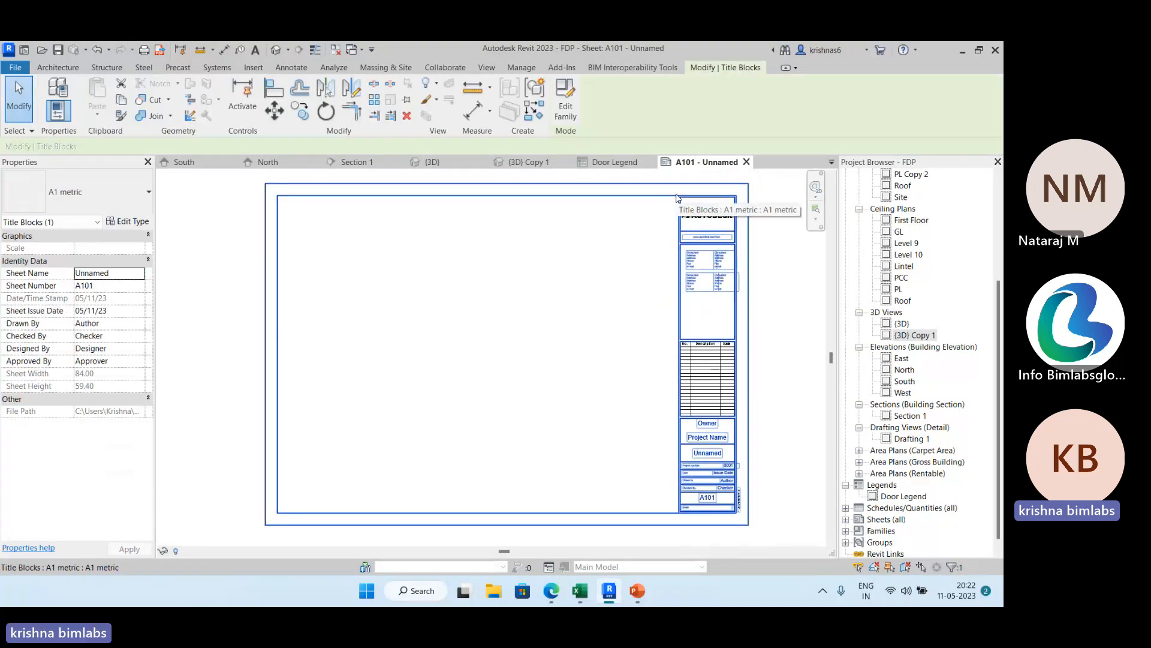
pyautogui.click(566, 111)
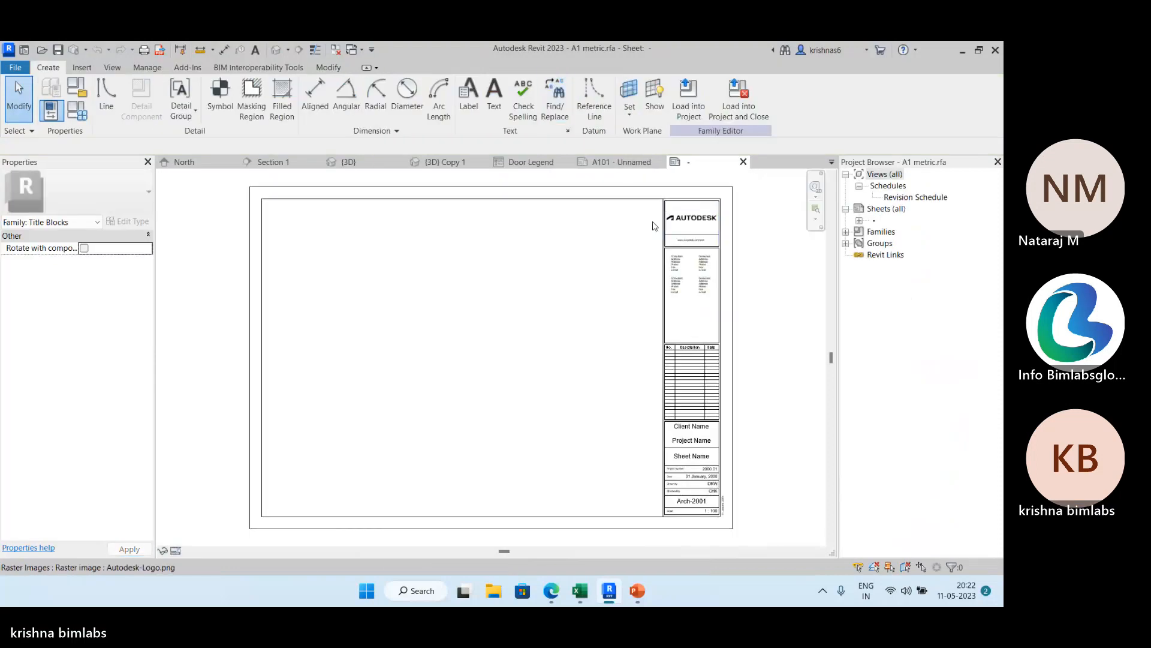
pyautogui.moveTo(589, 240); pyautogui.dragTo(542, 243, button='middle')
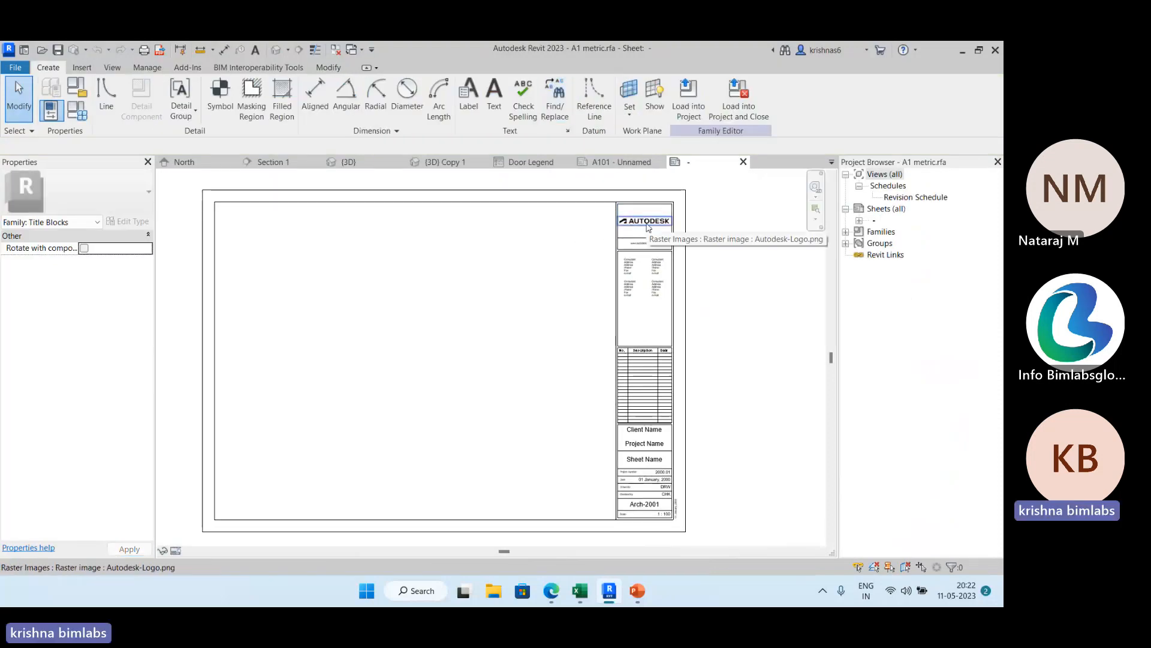
pyautogui.moveTo(655, 298); pyautogui.dragTo(634, 244, button='middle')
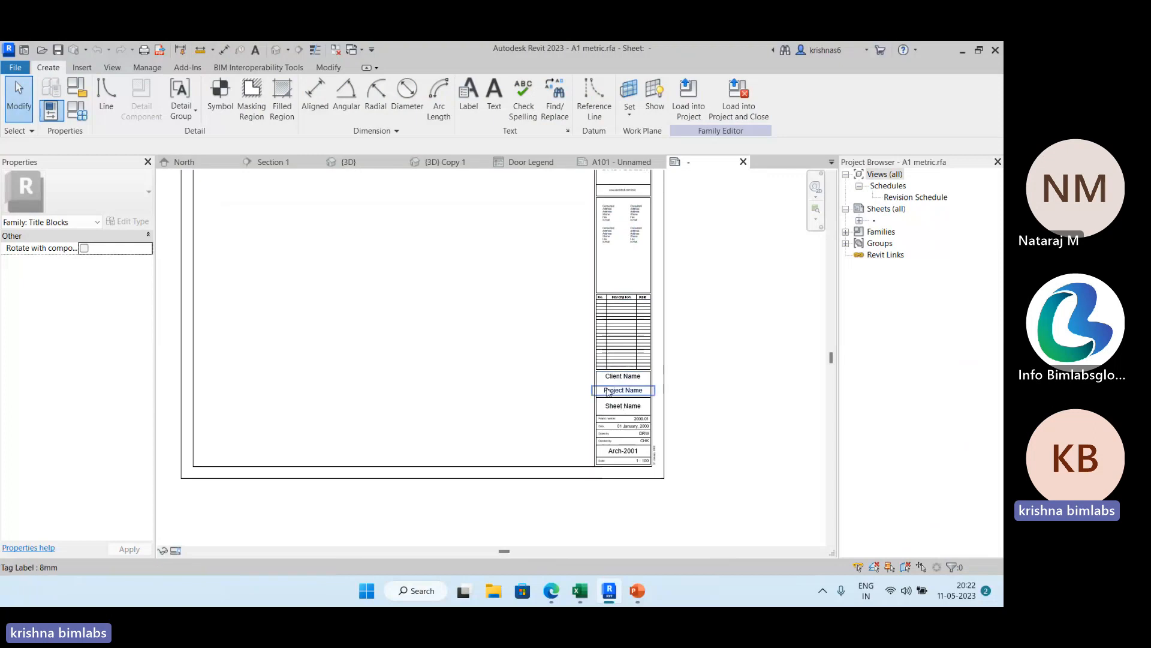
pyautogui.scroll(3, 608, 393)
pyautogui.scroll(-1, 646, 371)
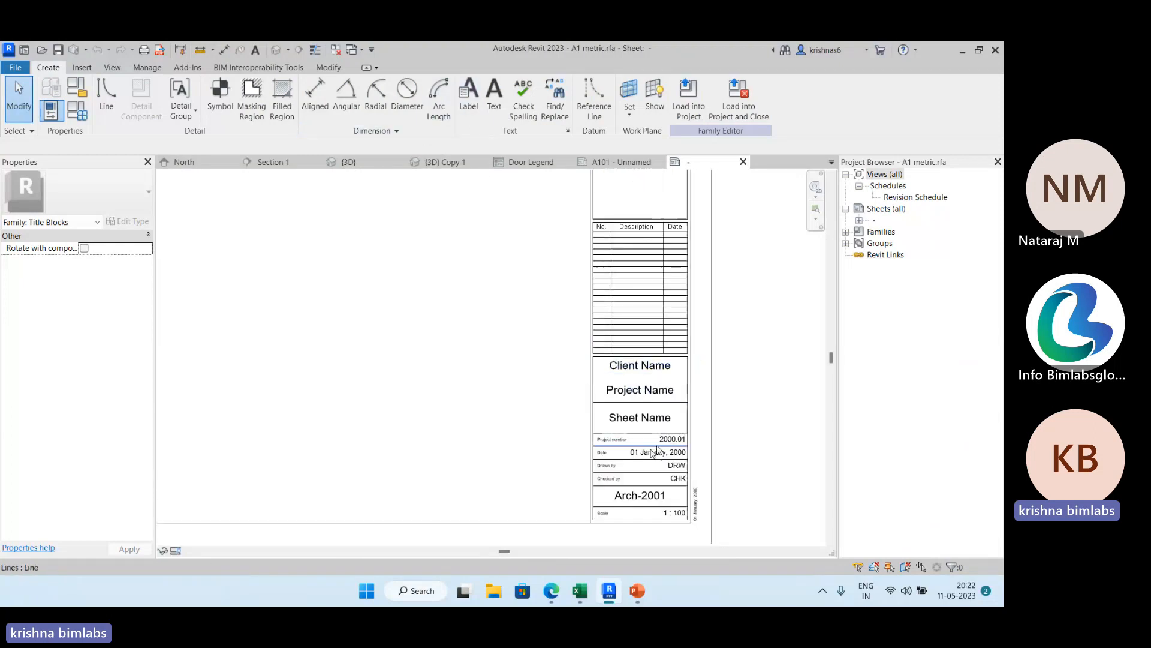
pyautogui.scroll(-2, 419, 252)
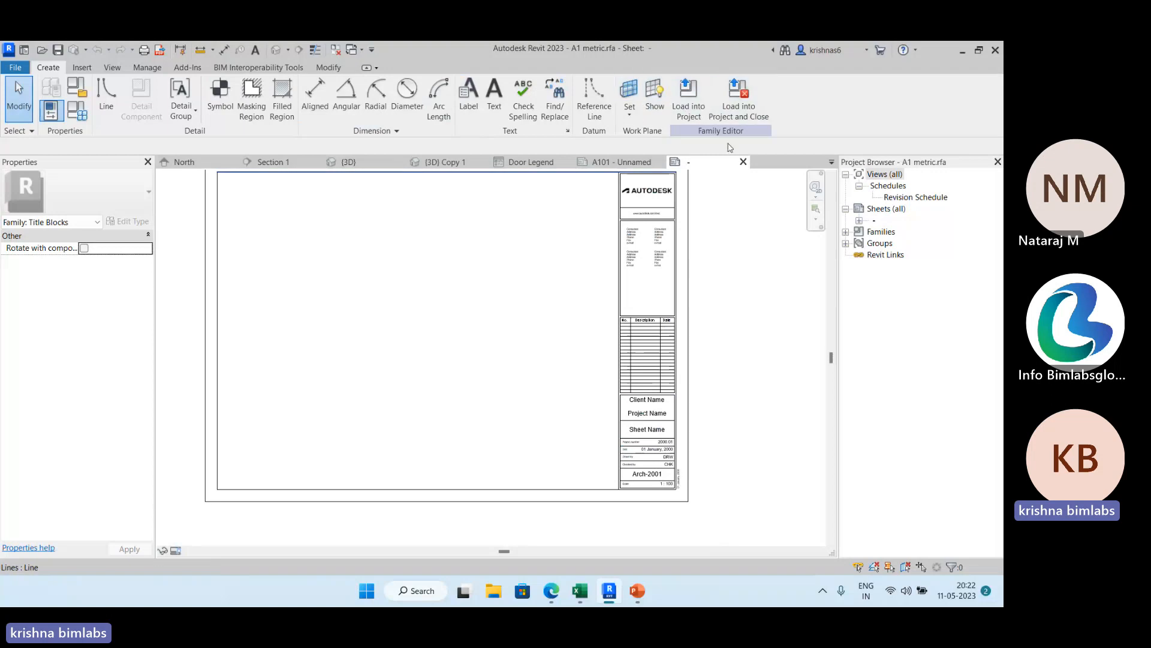
pyautogui.click(617, 162)
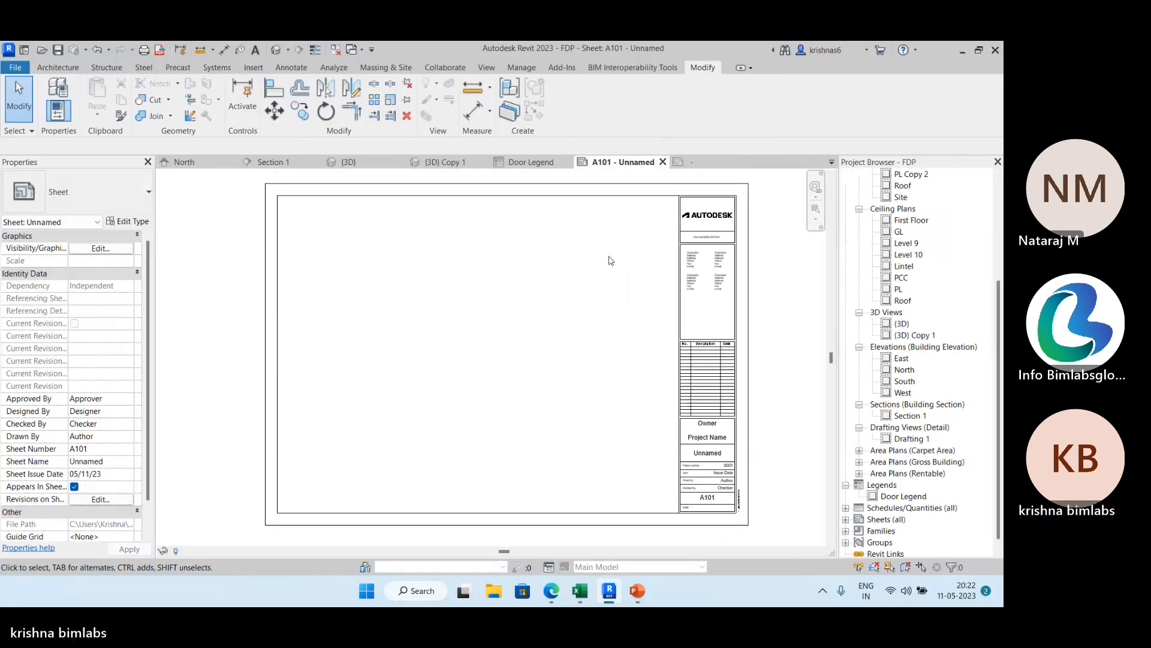
# Place the PL floor plan view on sheet A101, centred in the drawing area beside the title block.
pyautogui.moveTo(611, 261); pyautogui.dragTo(590, 264, button='middle')
pyautogui.scroll(5, 908, 220)
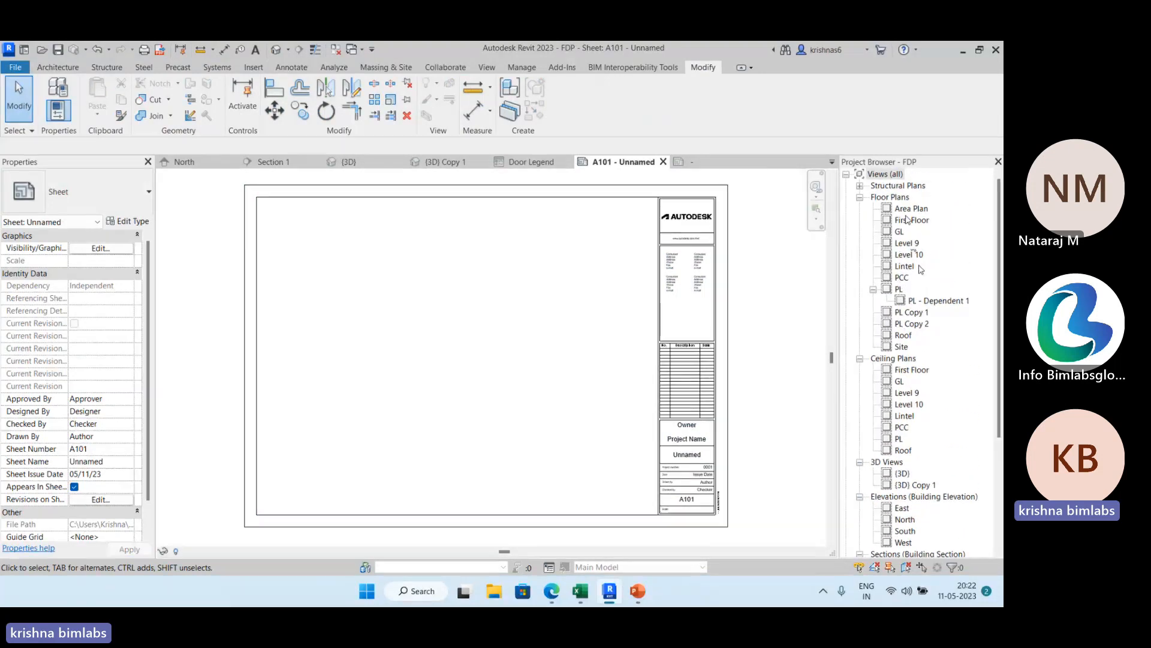
pyautogui.moveTo(898, 290); pyautogui.dragTo(442, 296)
pyautogui.moveTo(454, 335); pyautogui.dragTo(450, 330)
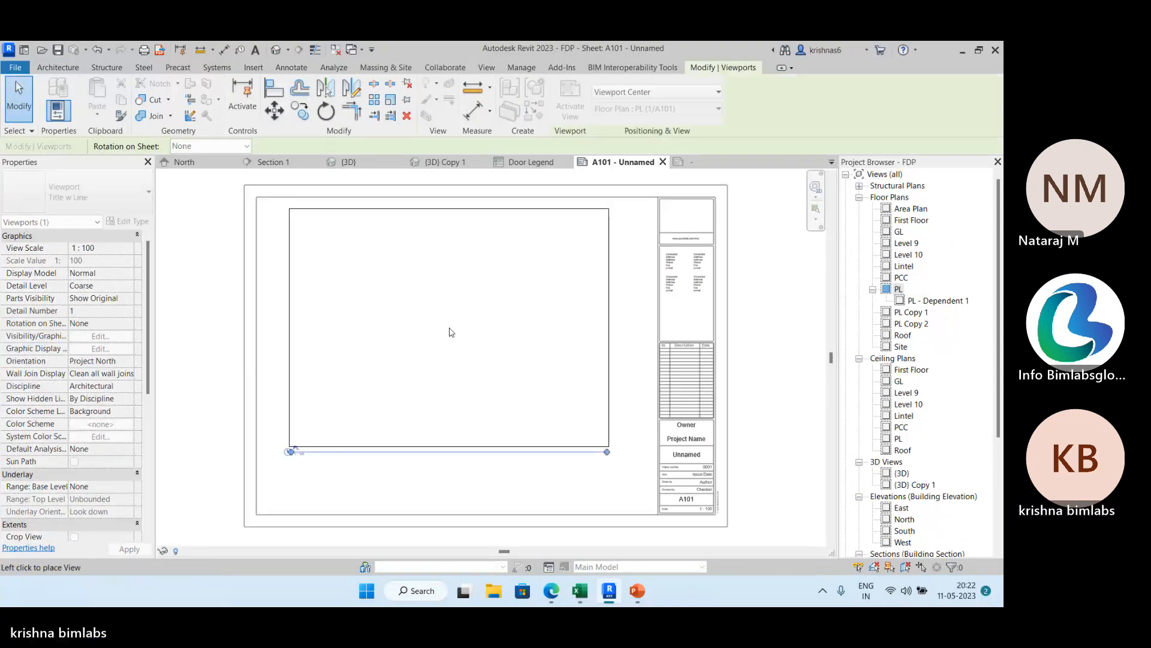
pyautogui.click(442, 339)
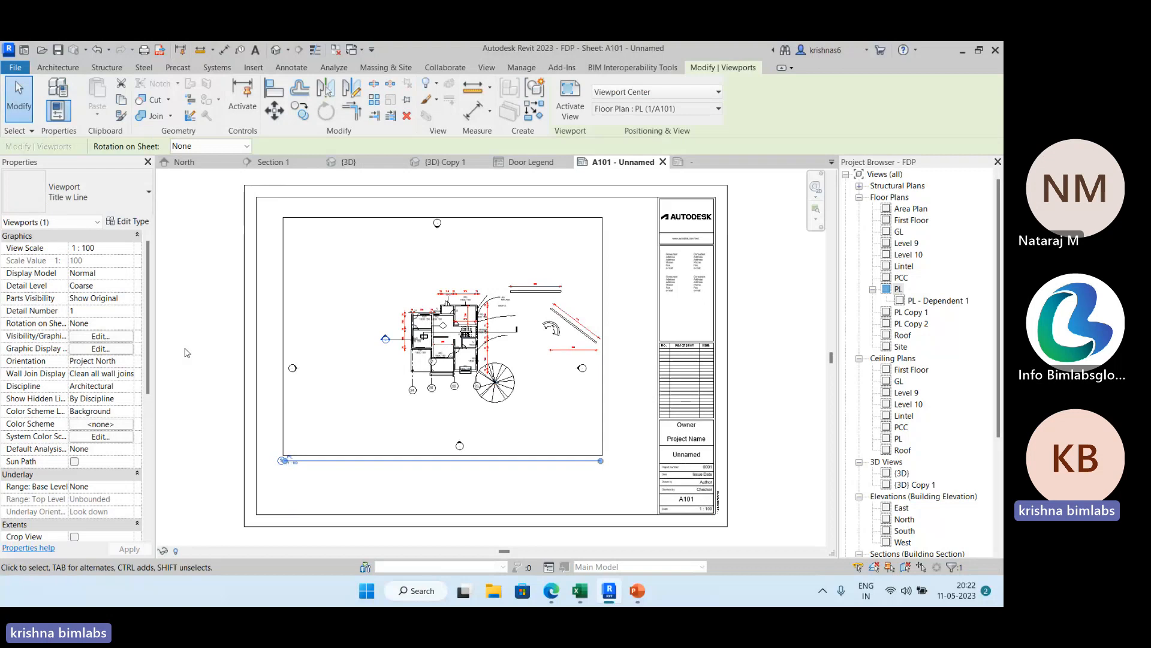
pyautogui.click(186, 350)
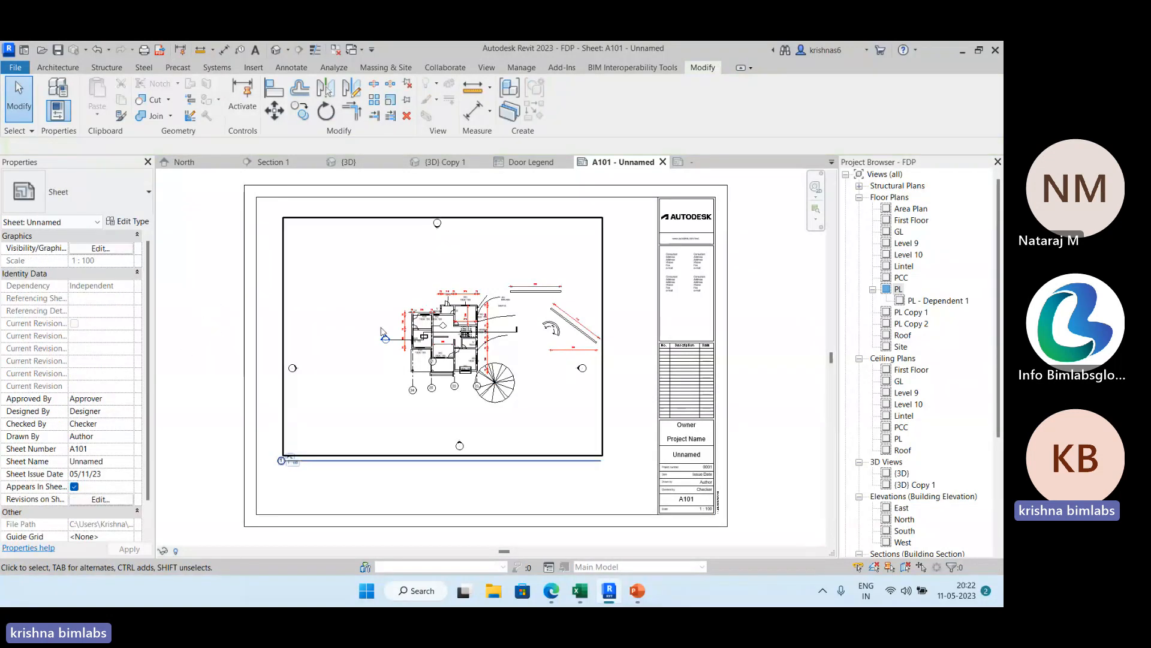
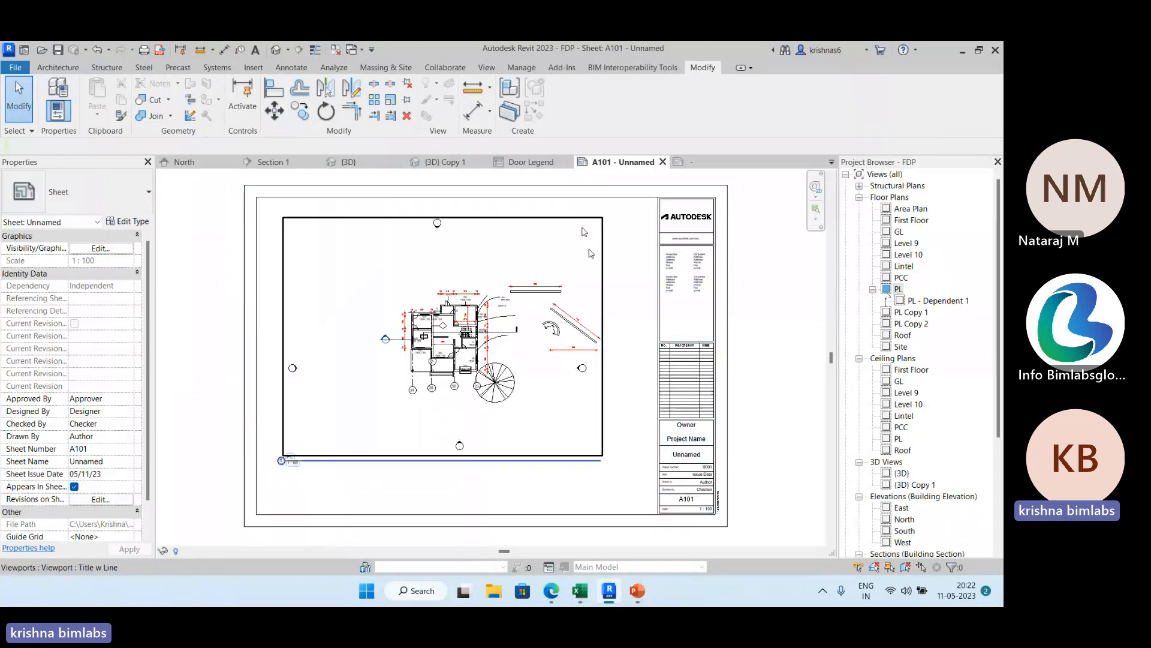
# Open the PL floor plan and enable both its Crop View and Crop Region Visible options.
pyautogui.doubleClick(899, 289)
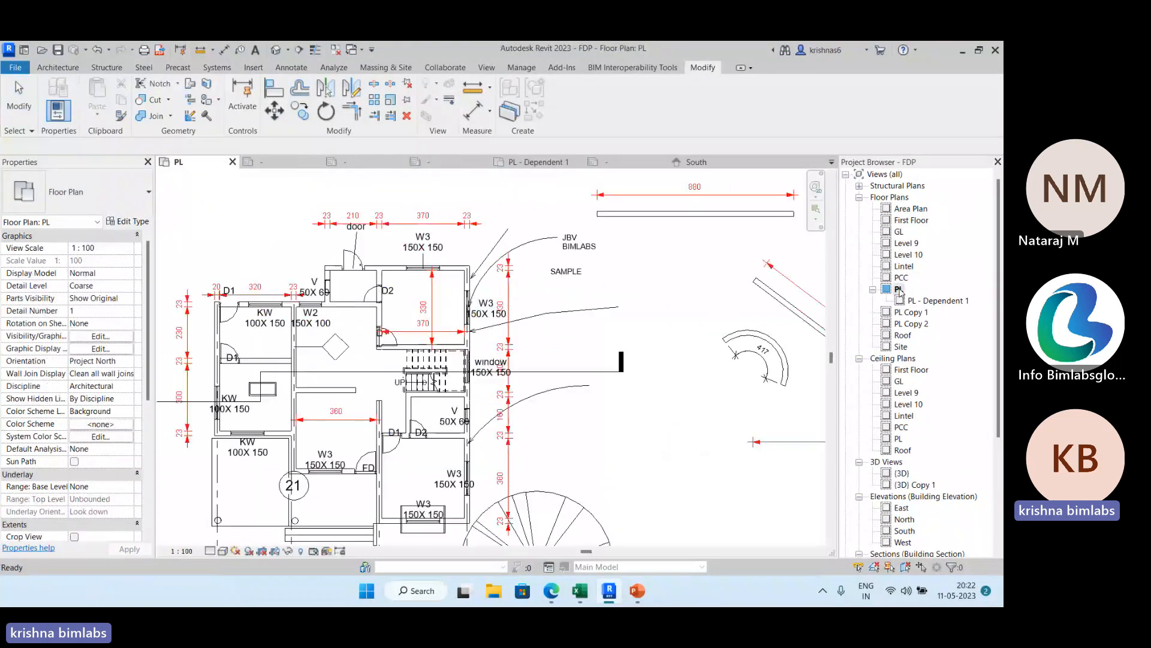
pyautogui.scroll(-5, 498, 275)
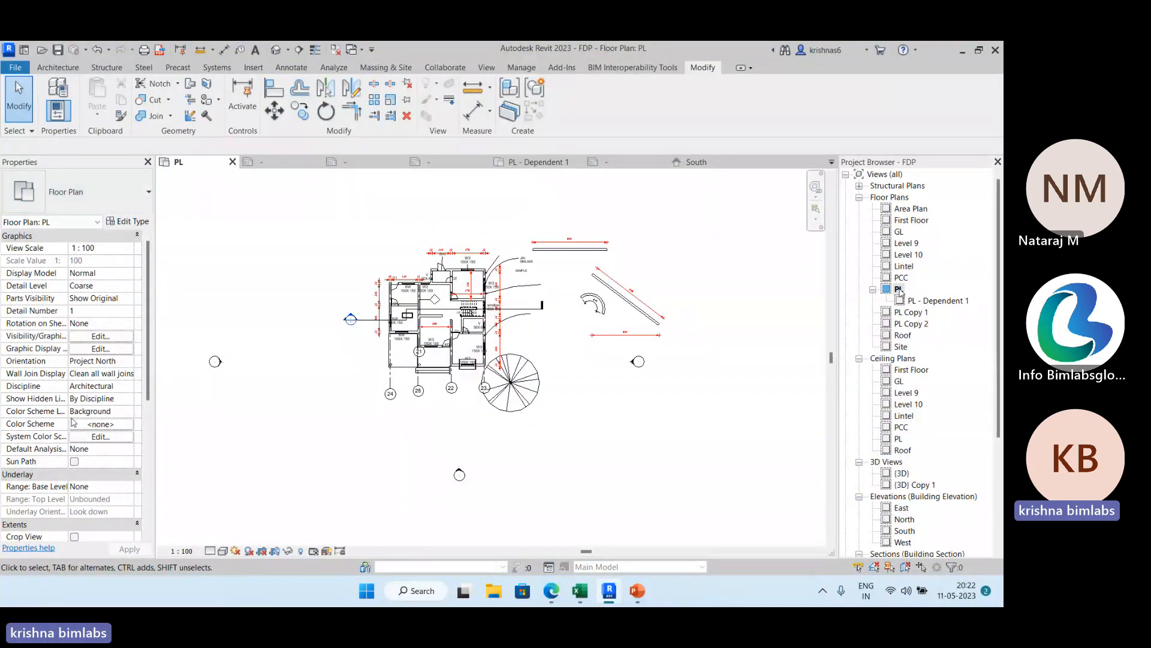
pyautogui.scroll(-4, 73, 422)
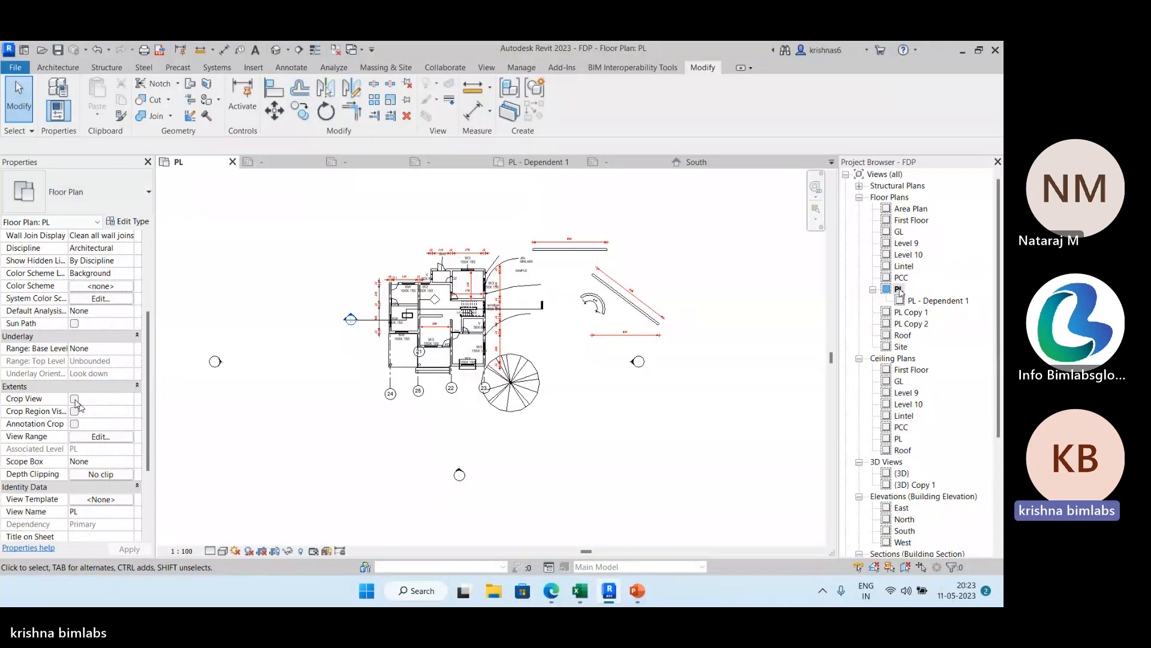
pyautogui.click(74, 399)
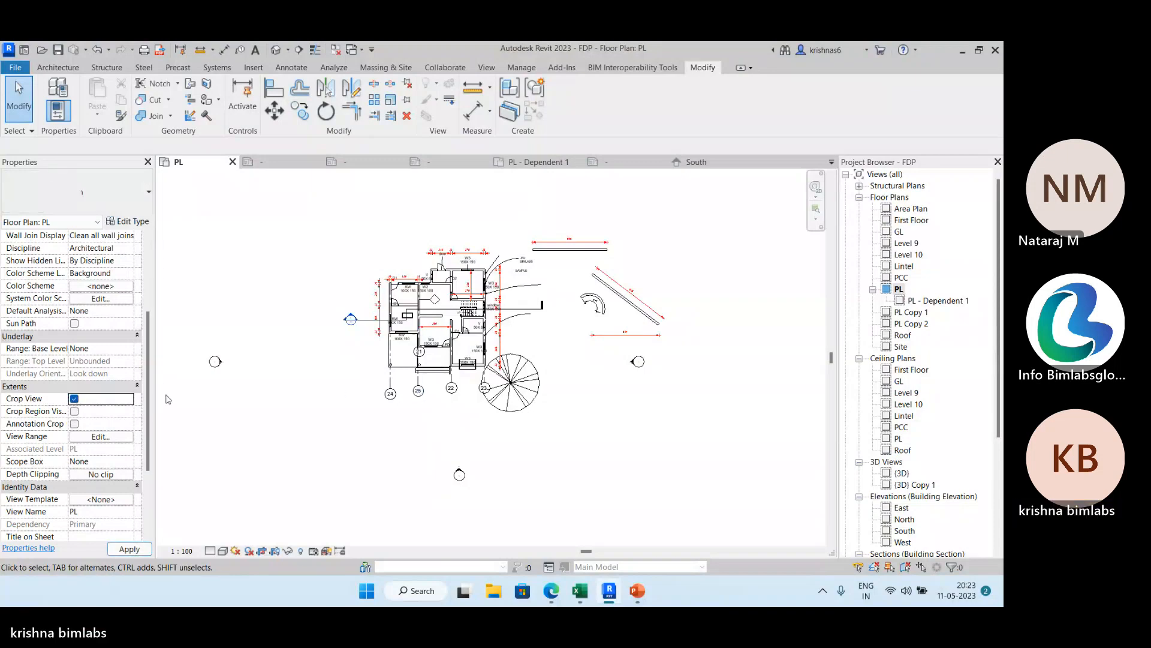
pyautogui.click(74, 412)
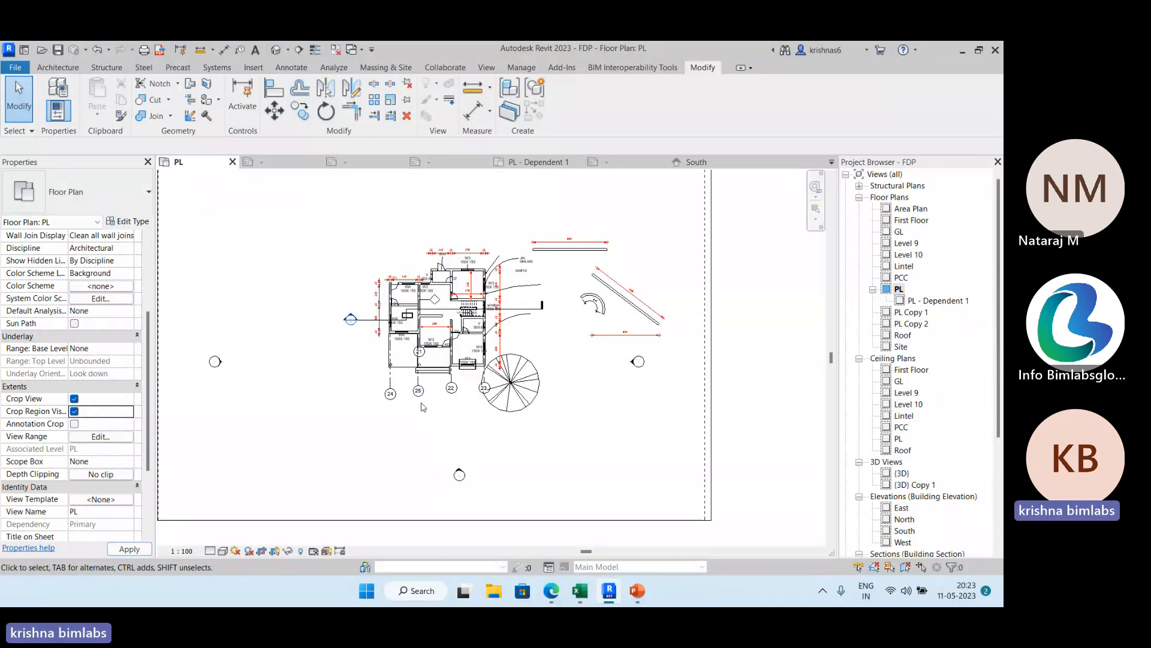
# Shrink the PL plan's crop region on all four sides so it closely frames the building and spiral stair.
pyautogui.scroll(-3, 384, 384)
pyautogui.click(269, 336)
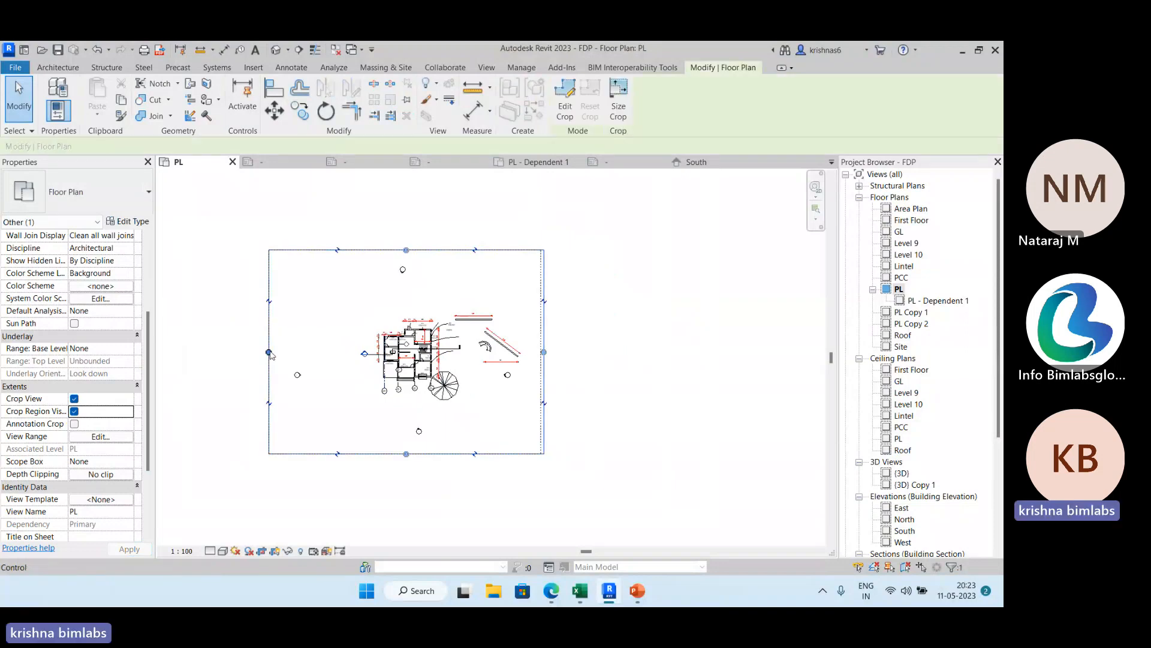
pyautogui.moveTo(269, 352); pyautogui.dragTo(352, 358)
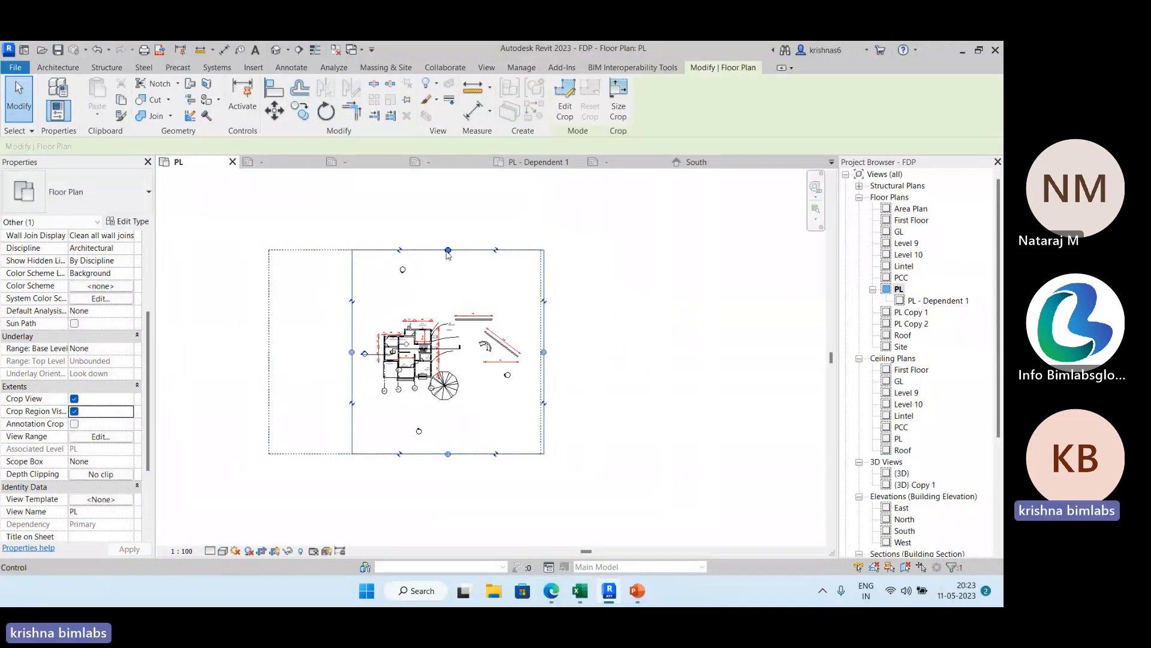
pyautogui.moveTo(448, 251); pyautogui.dragTo(450, 310)
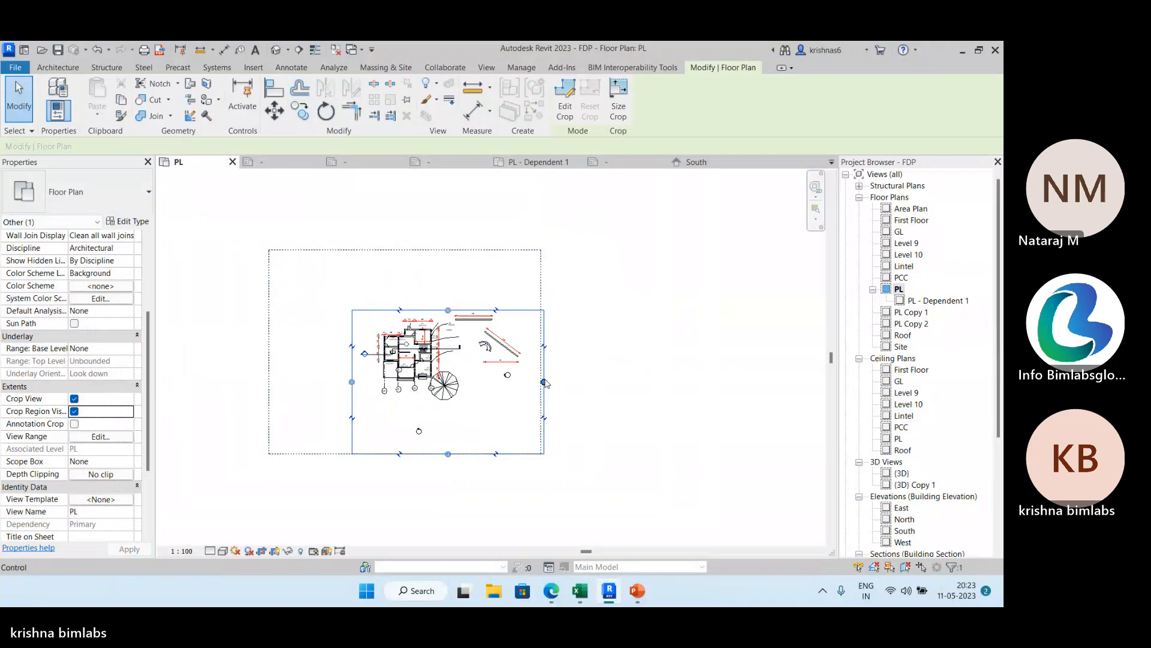
pyautogui.moveTo(543, 382); pyautogui.dragTo(463, 369)
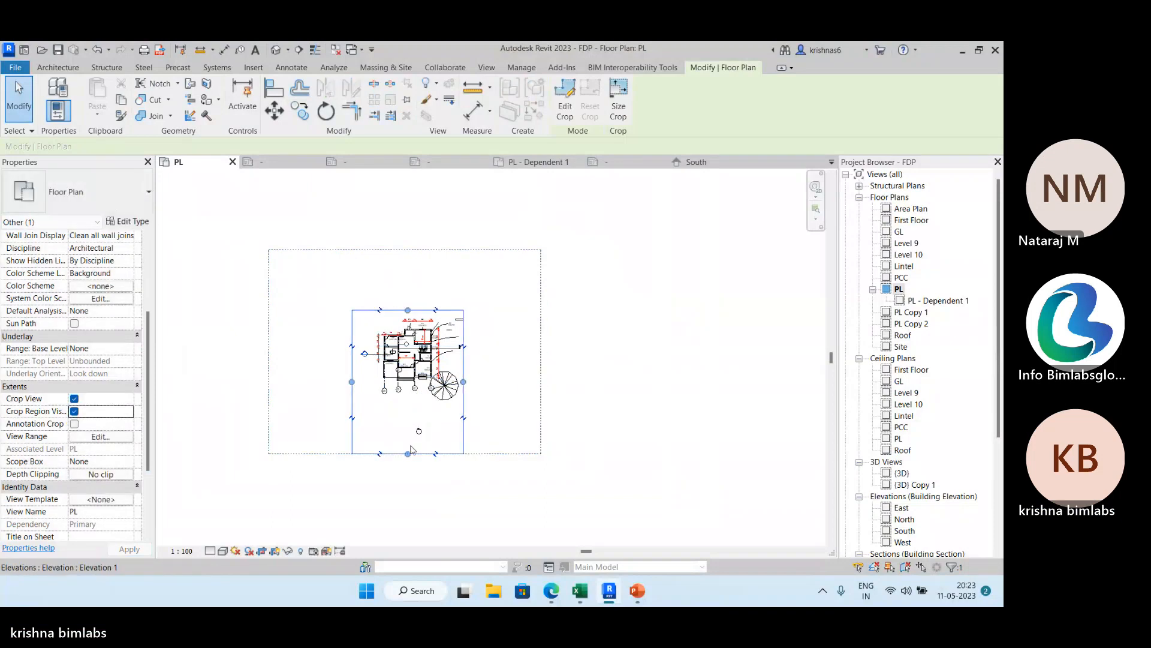
pyautogui.moveTo(407, 455); pyautogui.dragTo(408, 413)
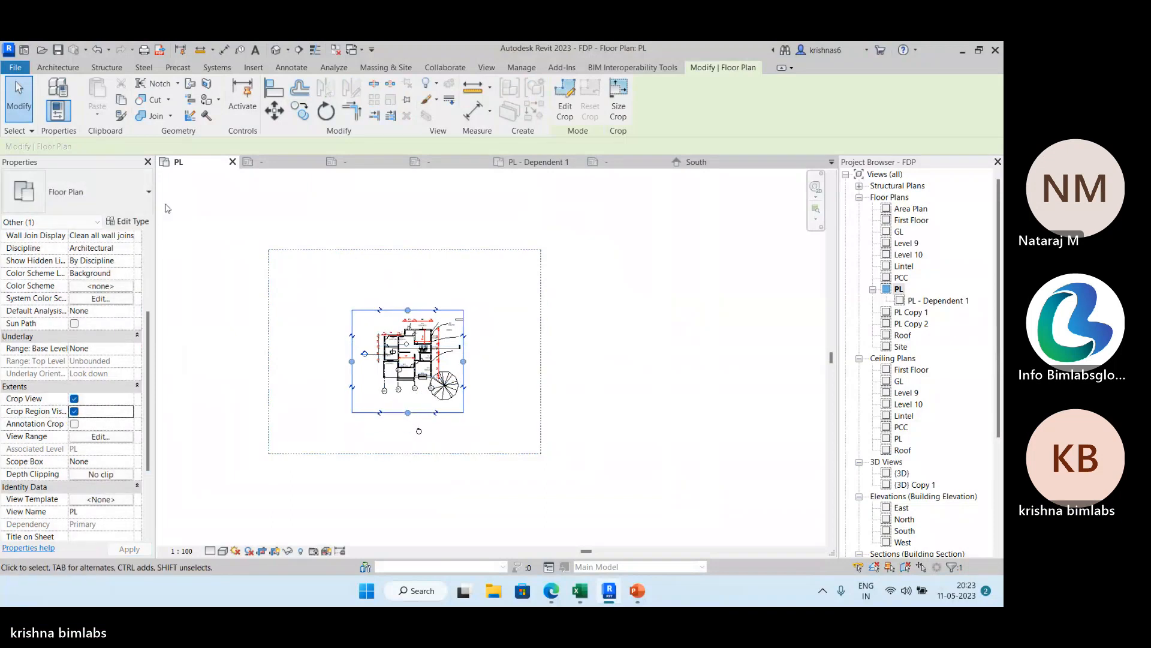
pyautogui.click(9, 106)
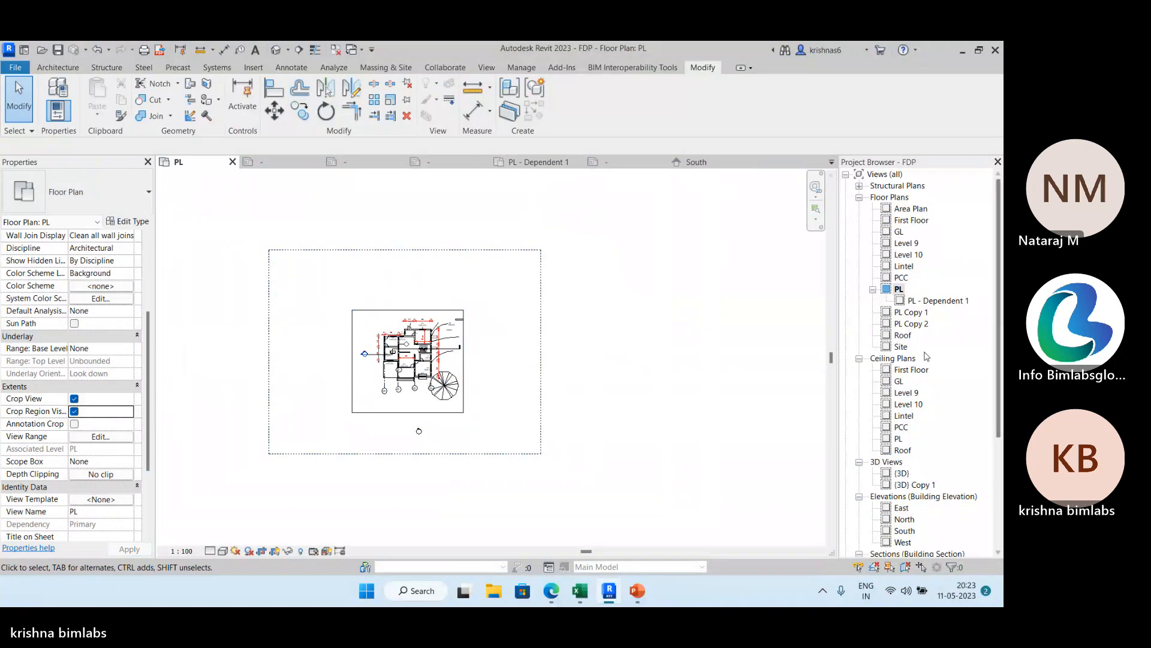
# Reopen sheet A101 from the project's list of sheets.
pyautogui.scroll(-3, 927, 356)
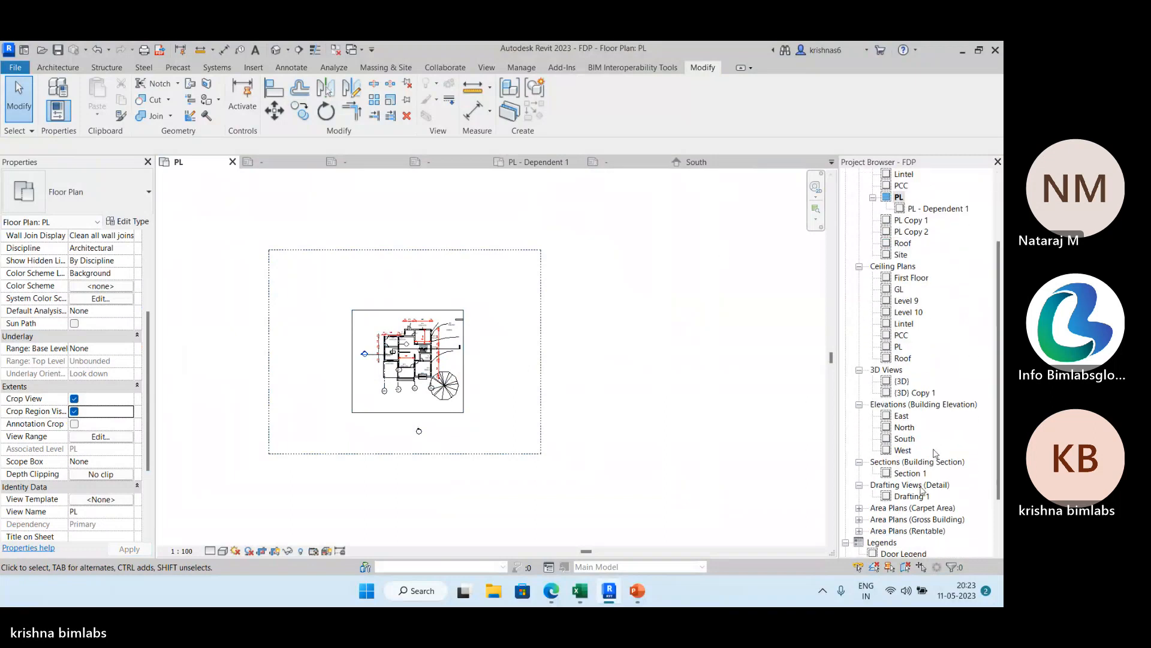
pyautogui.scroll(-3, 927, 474)
pyautogui.click(846, 508)
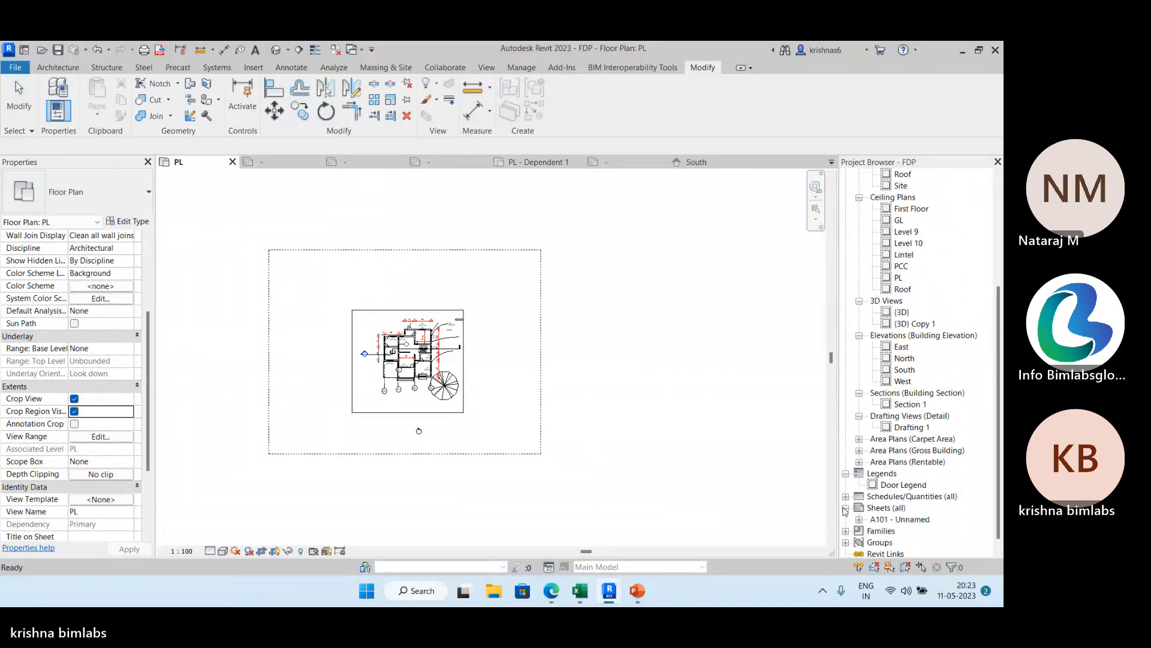
pyautogui.doubleClick(892, 521)
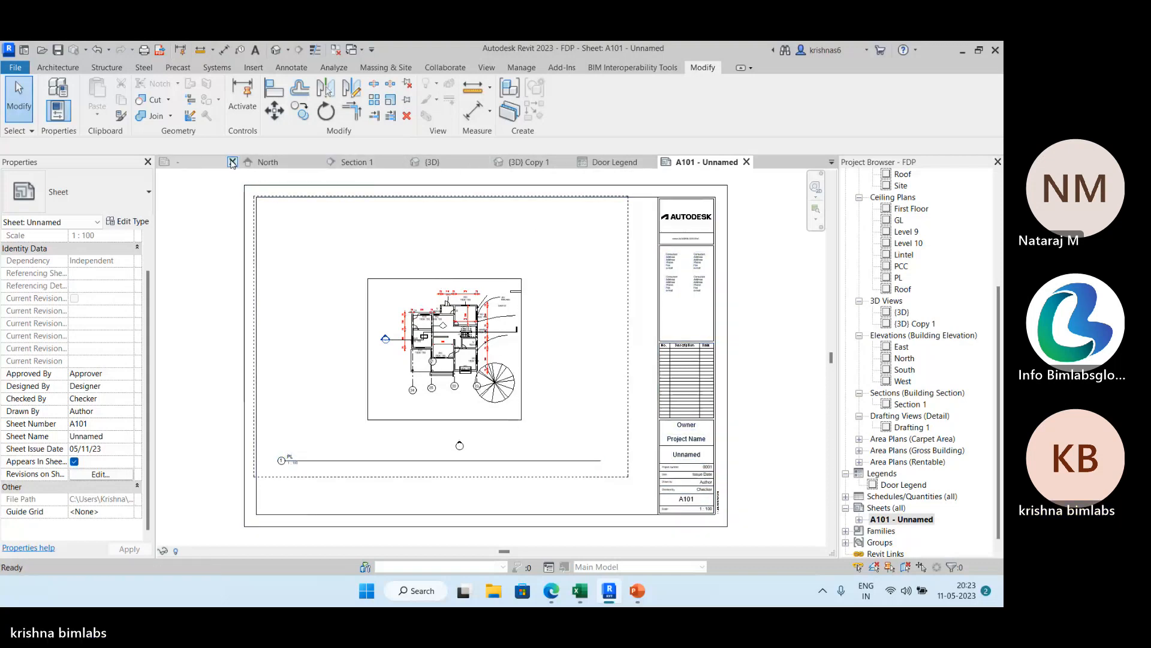
# Close the RT file without saving, along with the unneeded Section 1, North, PL - Dependent 1 and 3D views.
pyautogui.click(232, 161)
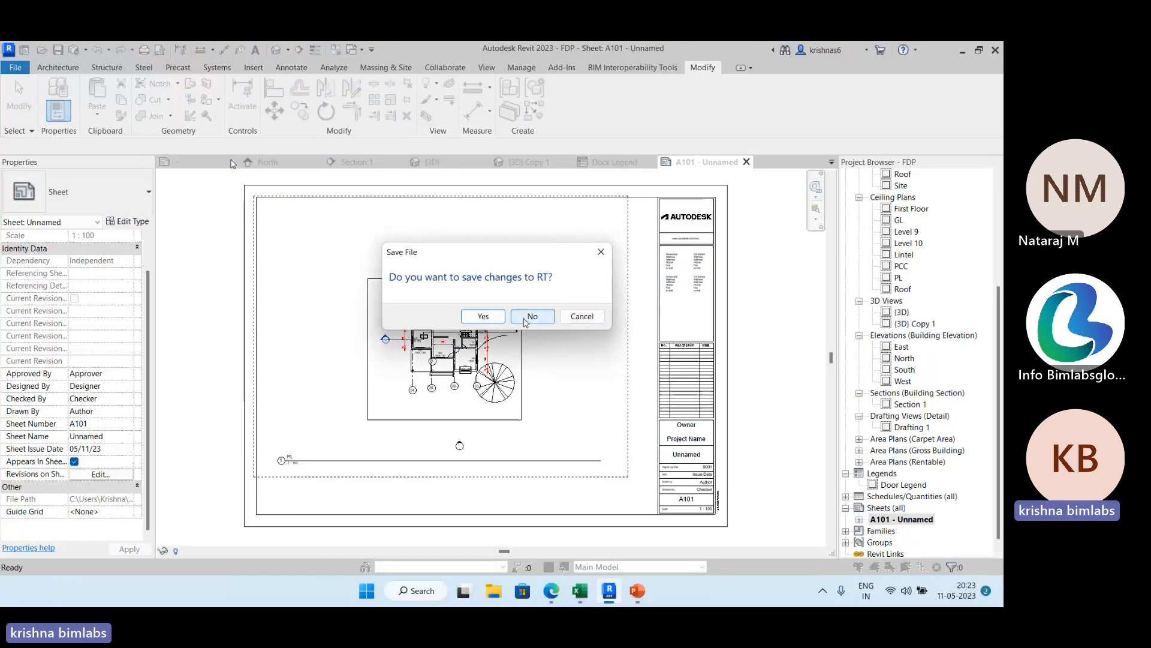
pyautogui.click(531, 317)
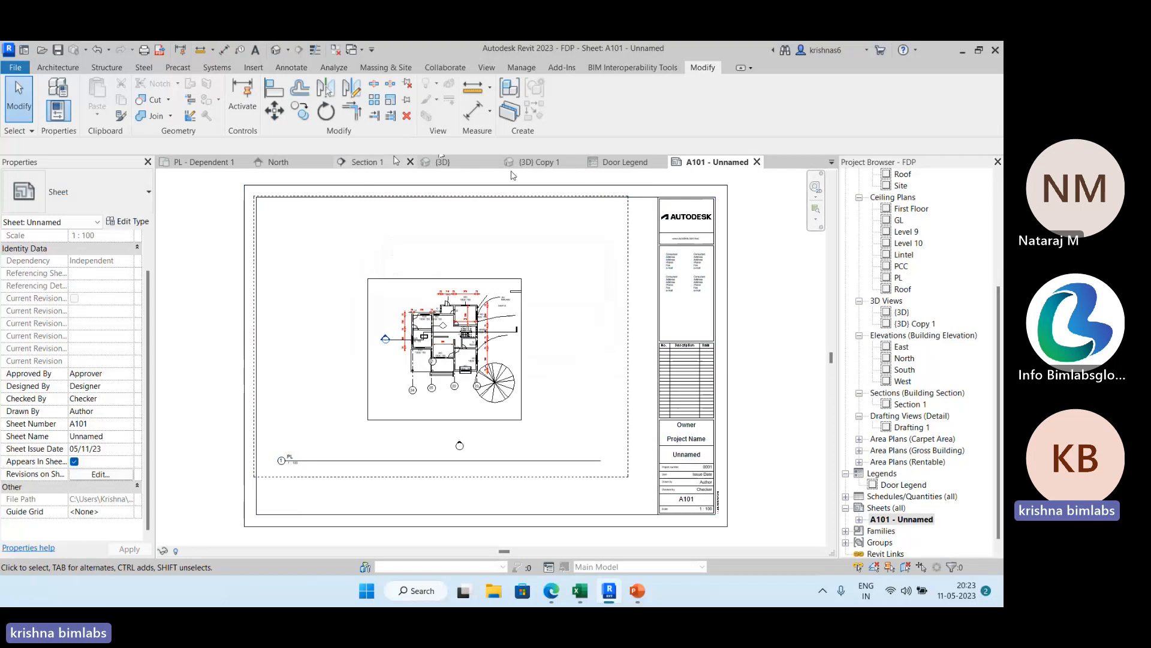
pyautogui.click(411, 162)
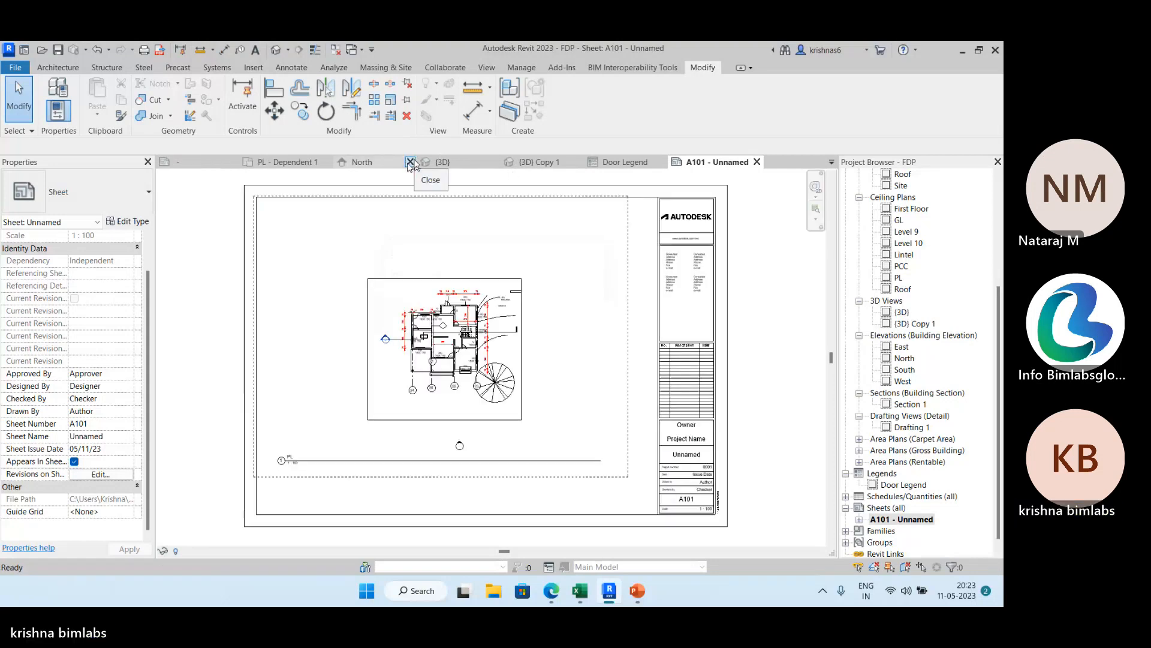
pyautogui.click(410, 162)
pyautogui.click(410, 162)
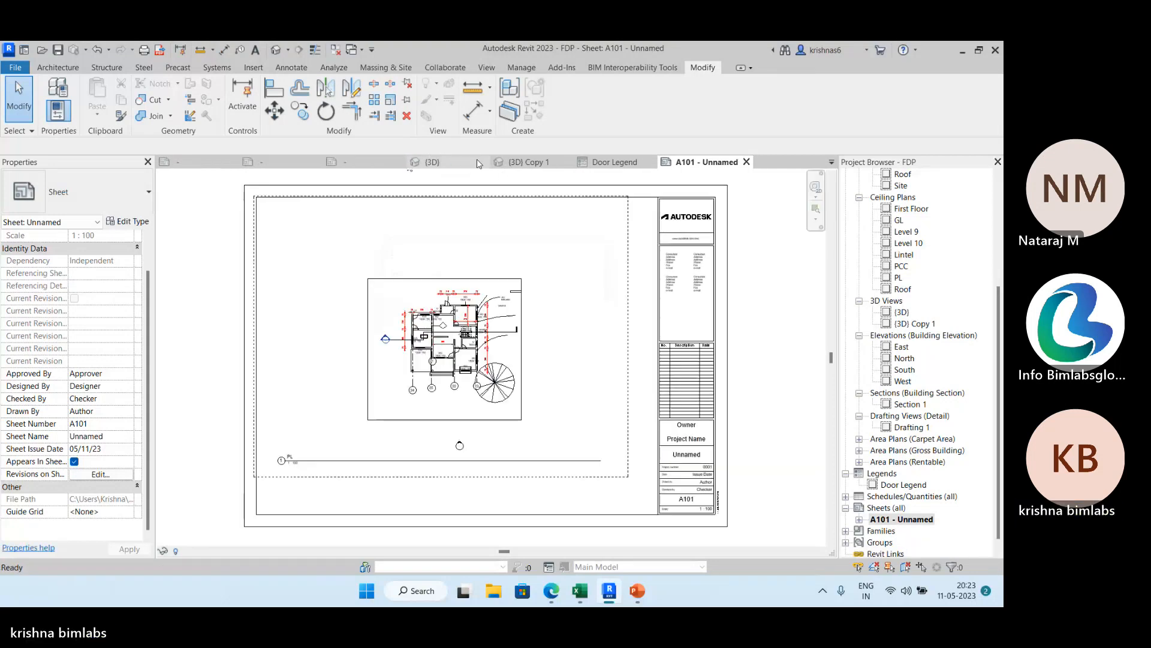
pyautogui.click(567, 162)
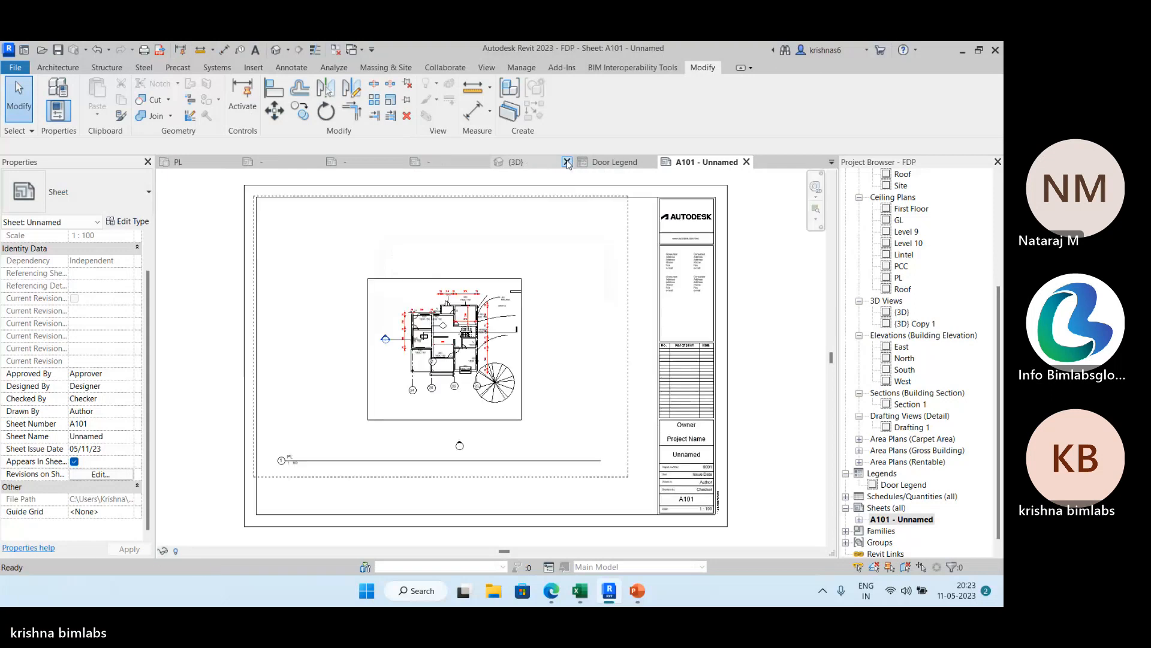
pyautogui.click(567, 162)
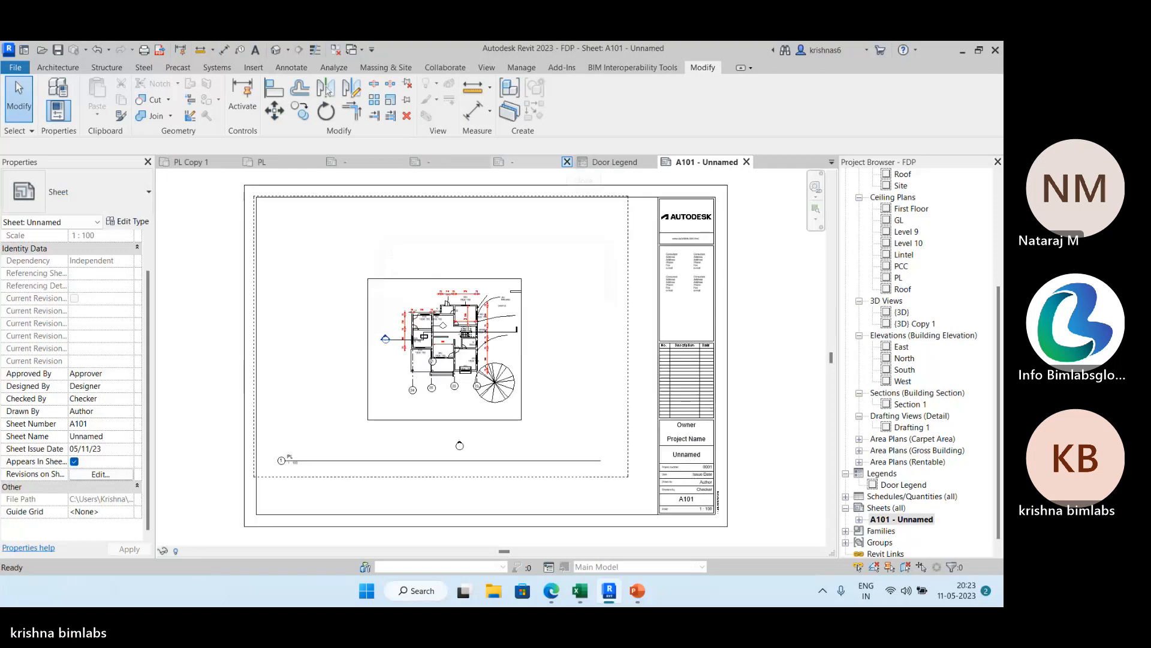
pyautogui.click(567, 162)
pyautogui.press('Tab')
pyautogui.press('Return')
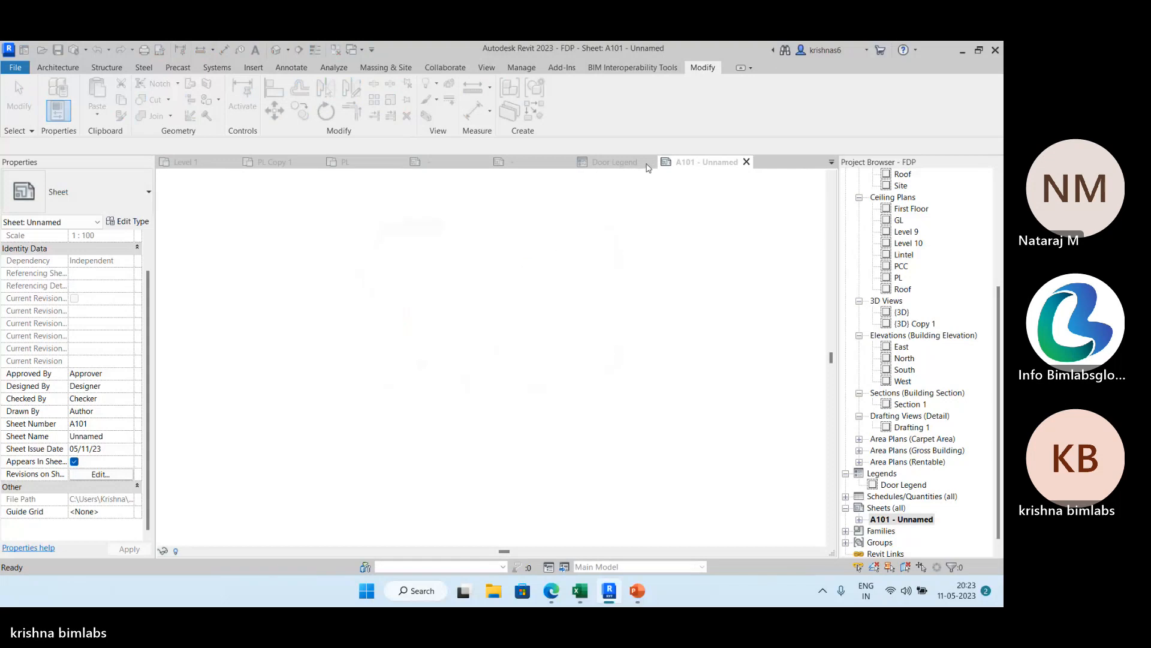
# Turn off Crop Region Visible in the PL floor plan and return to sheet A101.
pyautogui.click(441, 167)
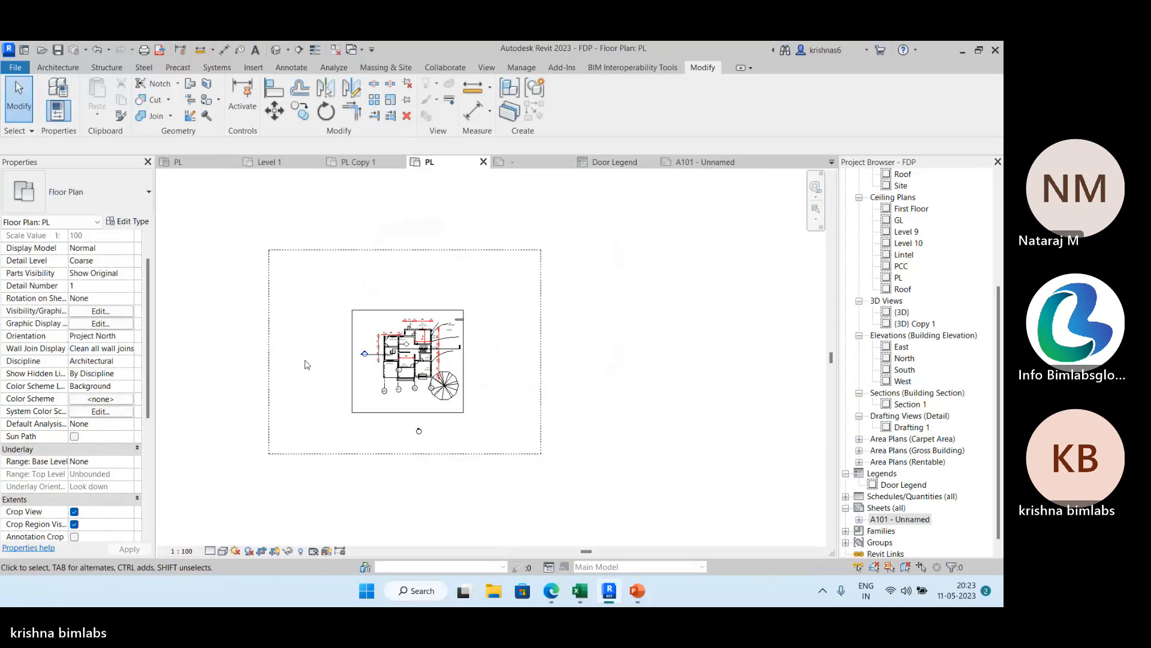
pyautogui.click(73, 525)
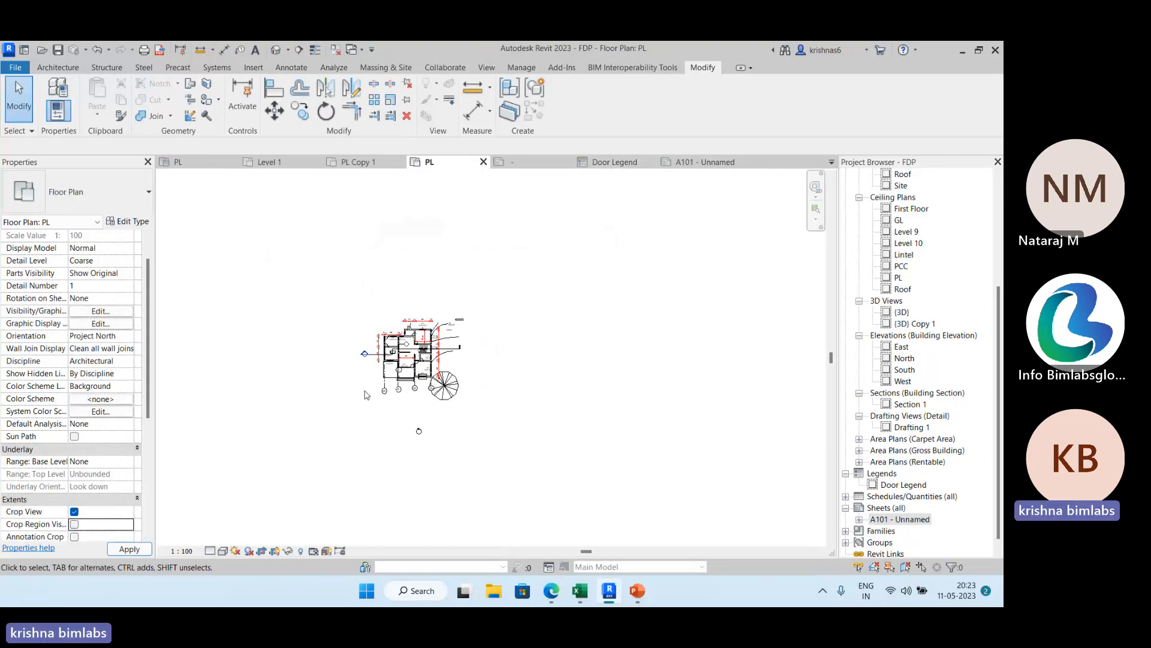
pyautogui.click(699, 162)
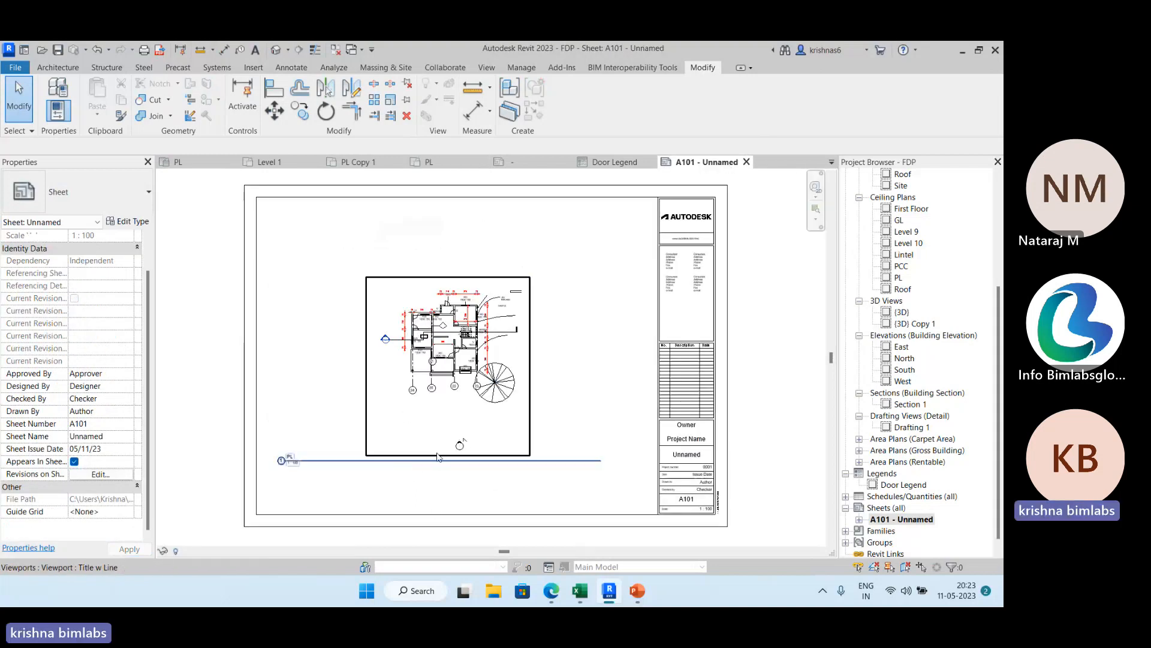
# Move the PL viewport's title up and inward so it sits just below the floor plan.
pyautogui.click(292, 458)
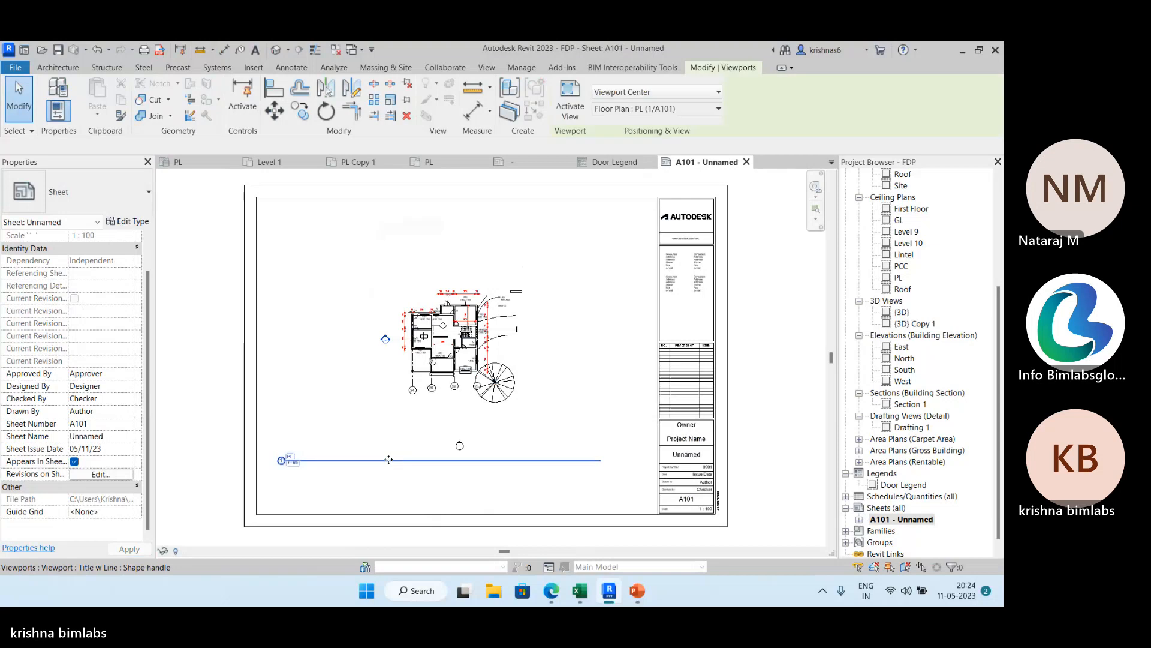
pyautogui.moveTo(292, 458); pyautogui.dragTo(390, 407)
pyautogui.click(235, 359)
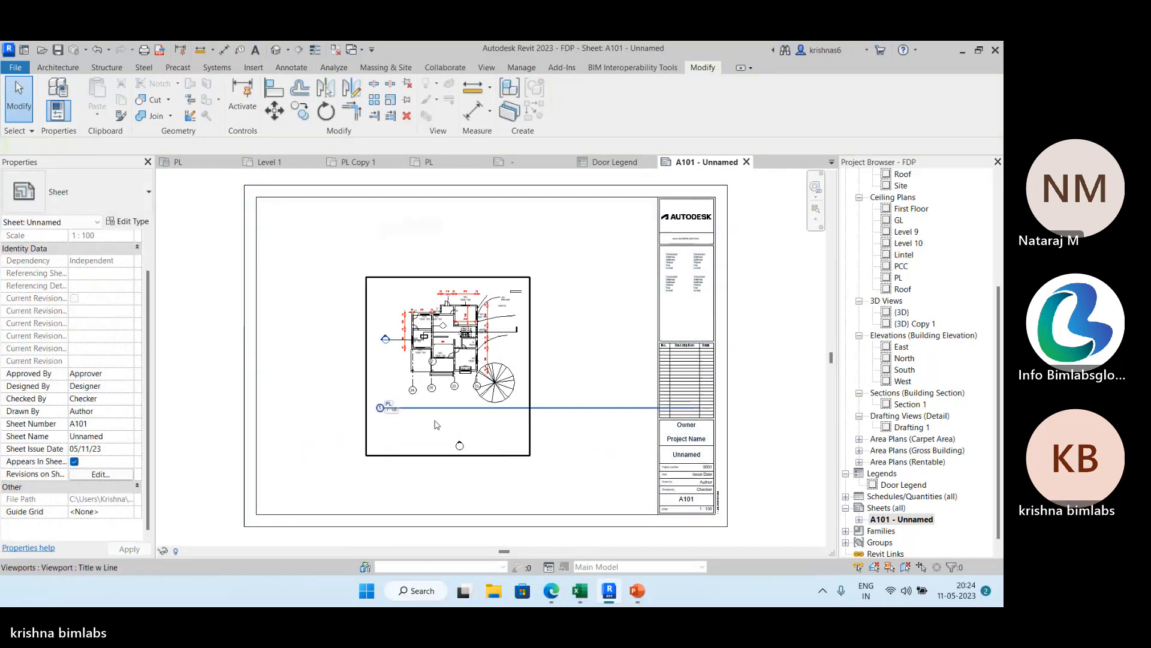
# Change the PL viewport on sheet A101 to the Title No Line type.
pyautogui.scroll(3, 435, 420)
pyautogui.click(370, 397)
pyautogui.scroll(-3, 478, 409)
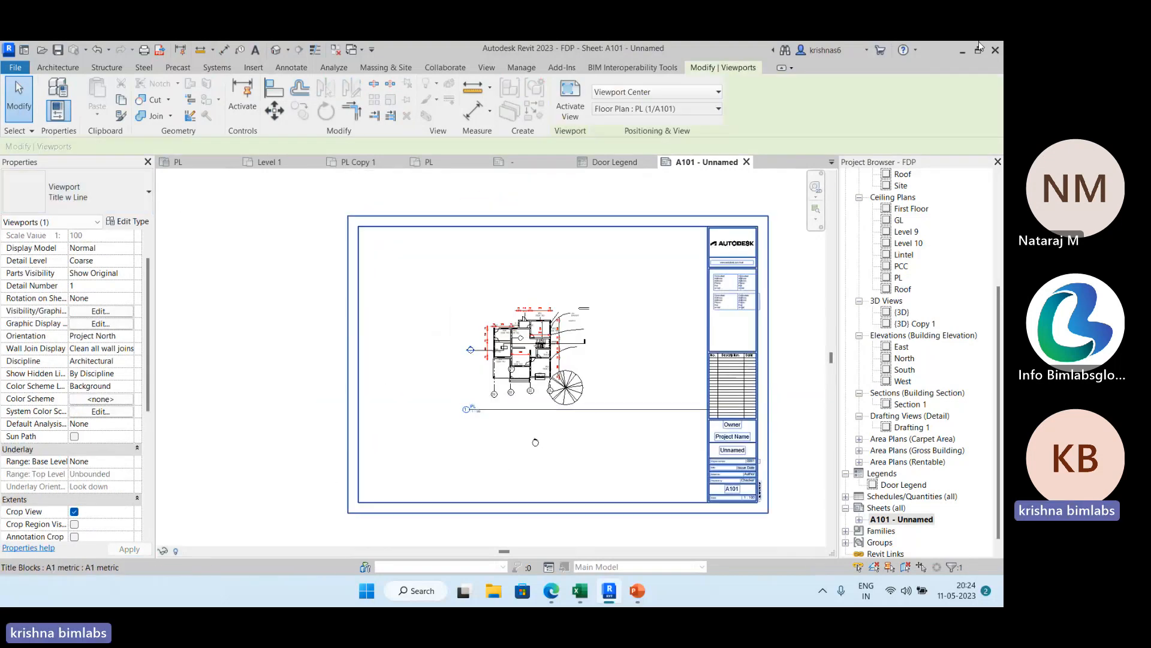
pyautogui.click(122, 199)
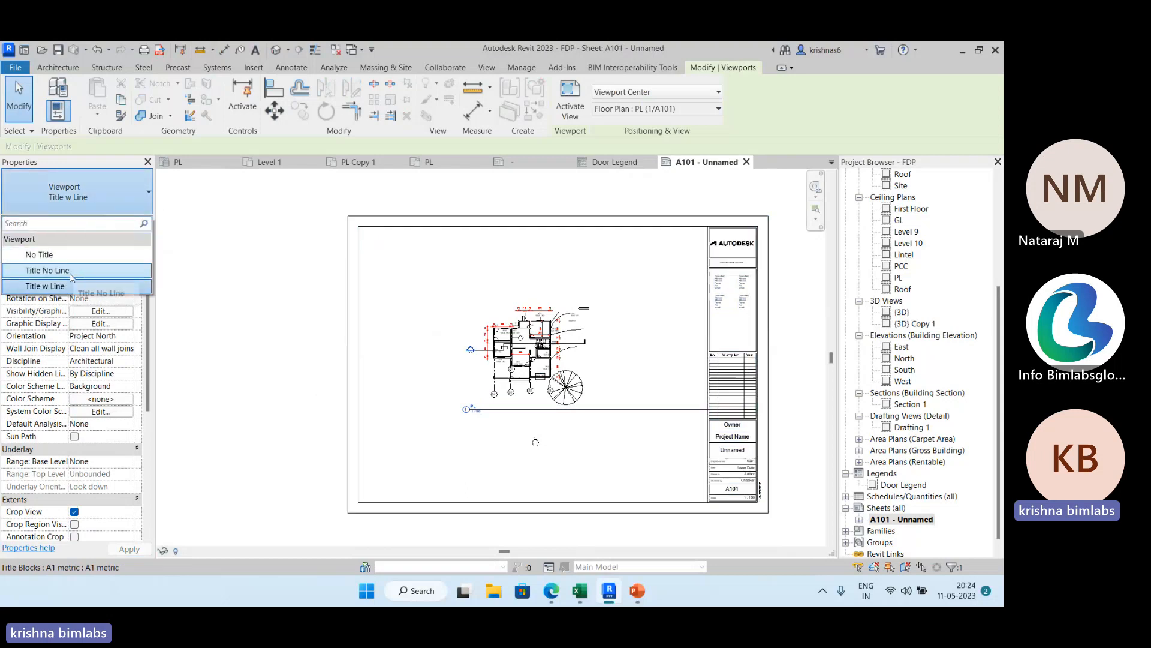
pyautogui.click(48, 270)
pyautogui.scroll(2, 476, 415)
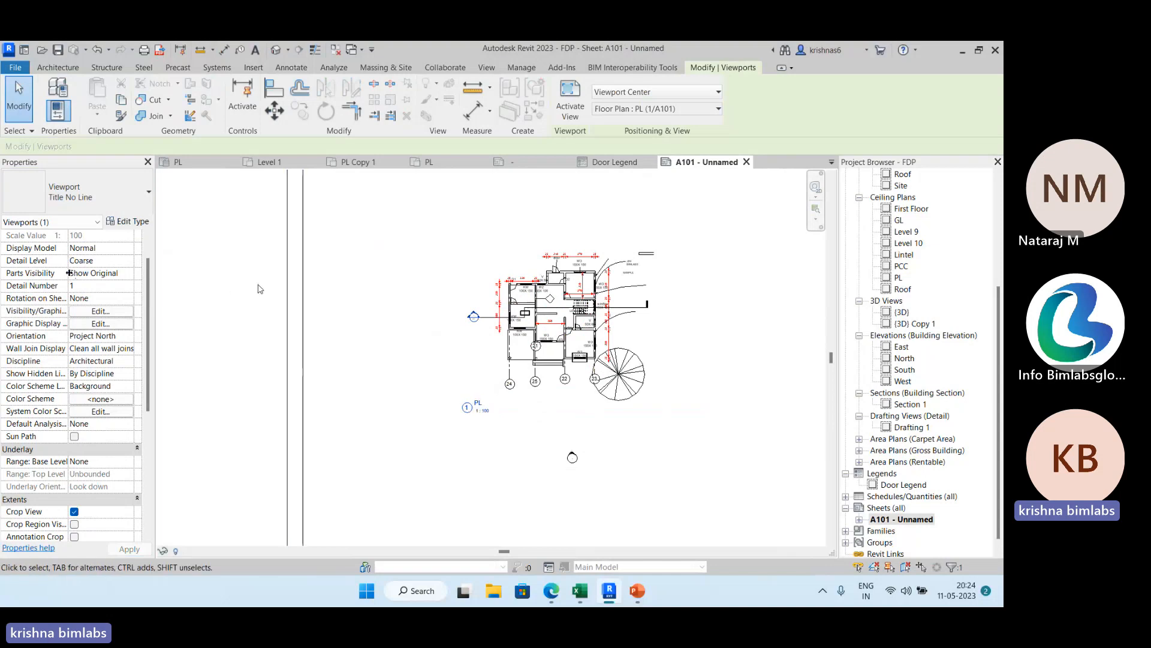
pyautogui.click(500, 414)
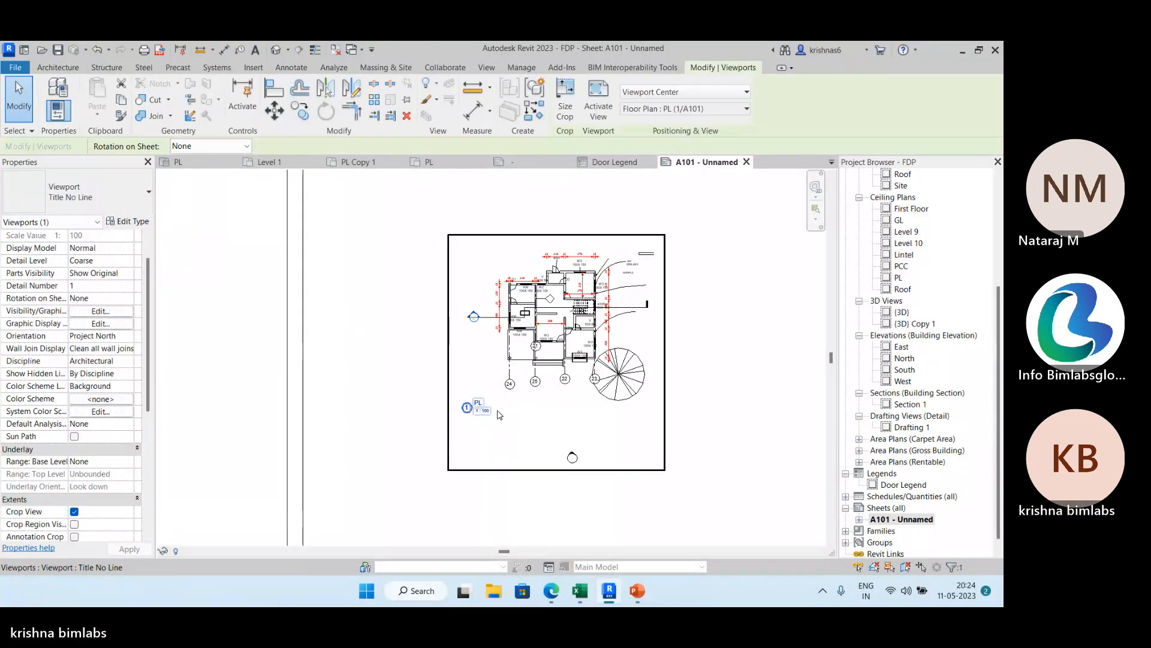
pyautogui.click(486, 412)
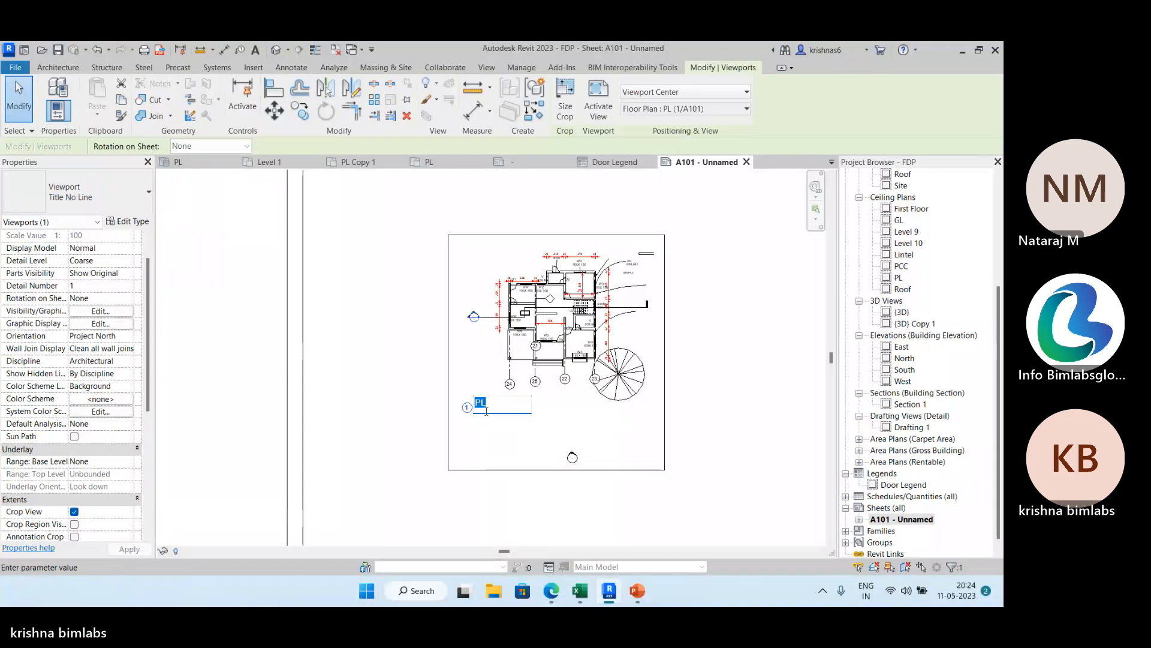
pyautogui.click(481, 371)
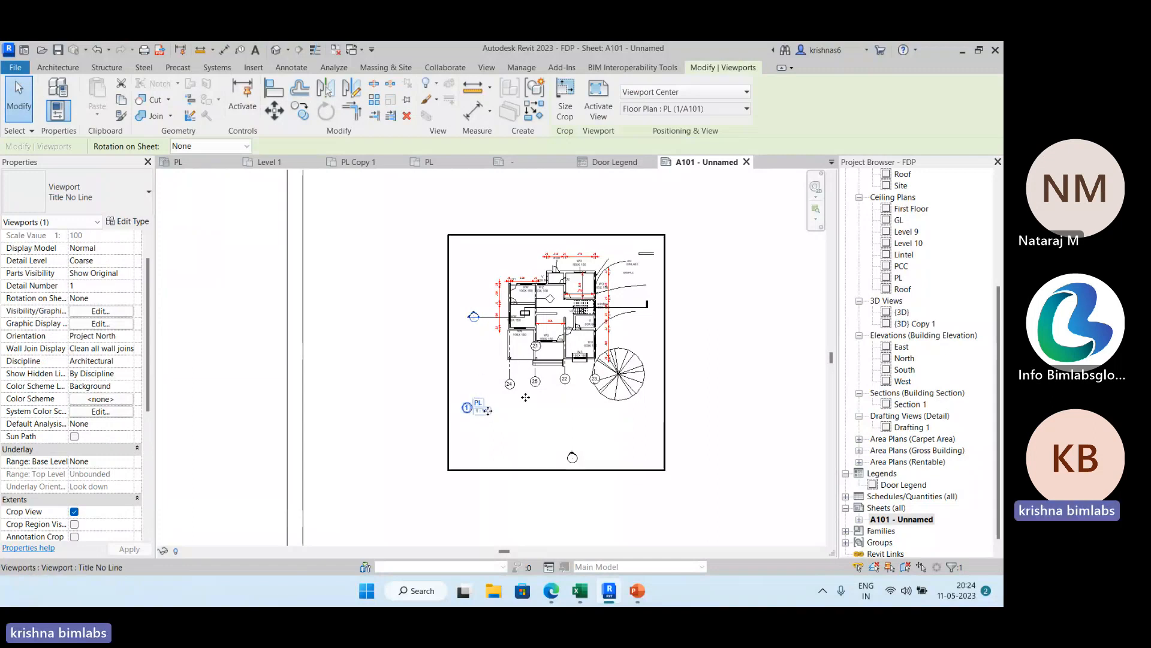
pyautogui.click(429, 162)
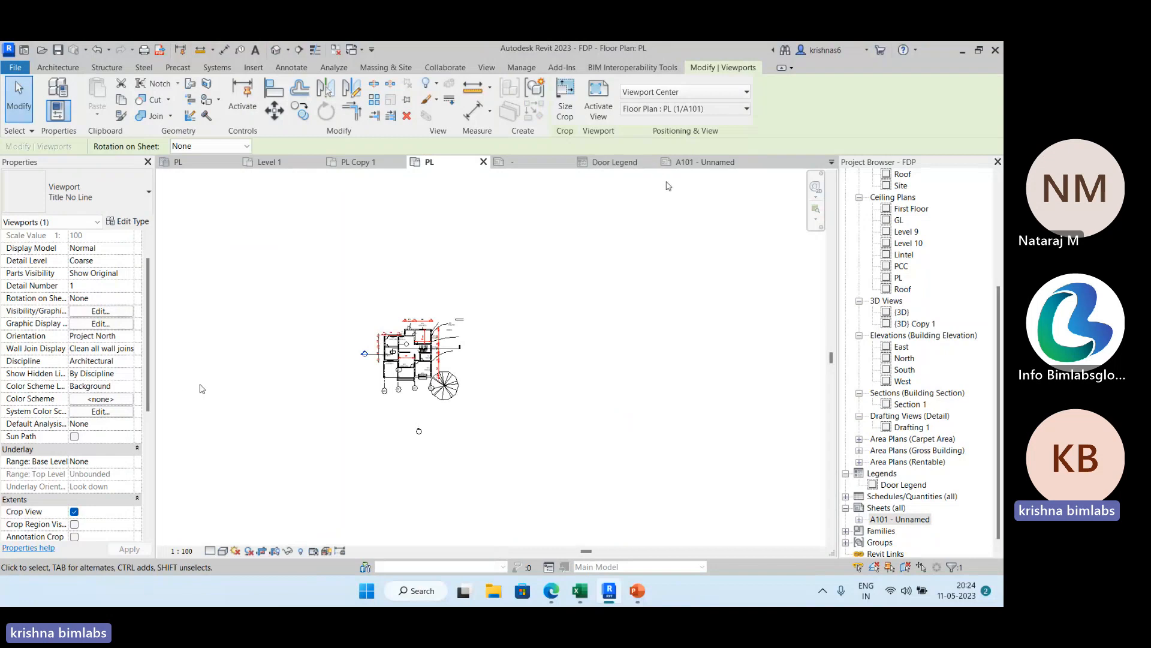
pyautogui.click(667, 162)
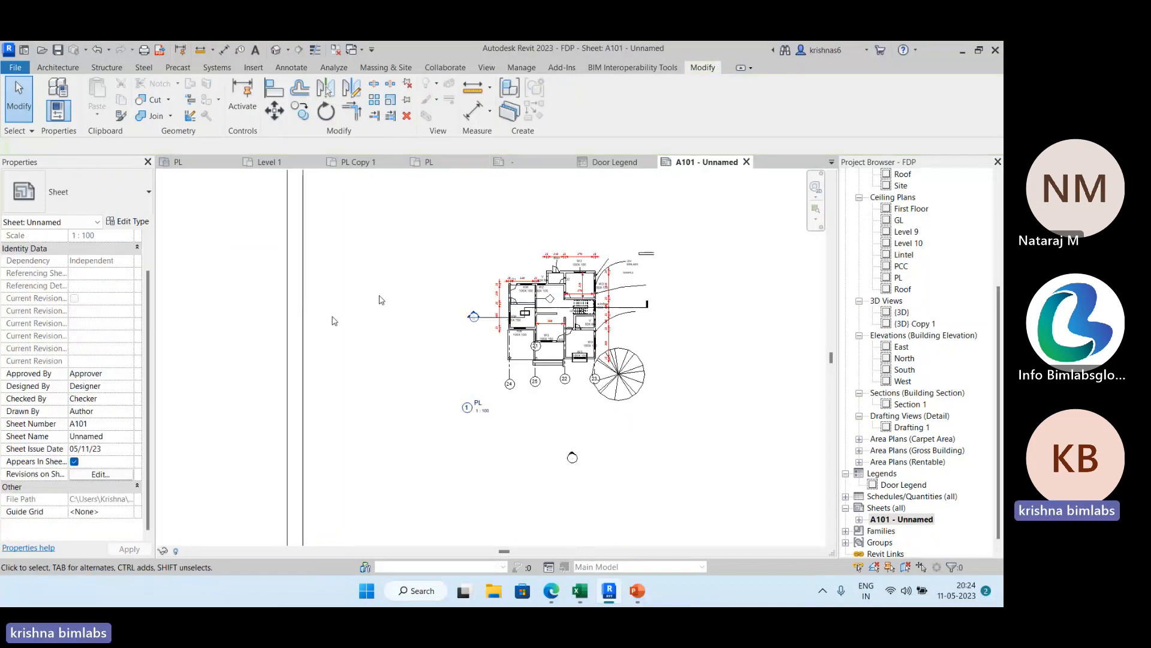
pyautogui.moveTo(403, 311); pyautogui.dragTo(329, 258, button='middle')
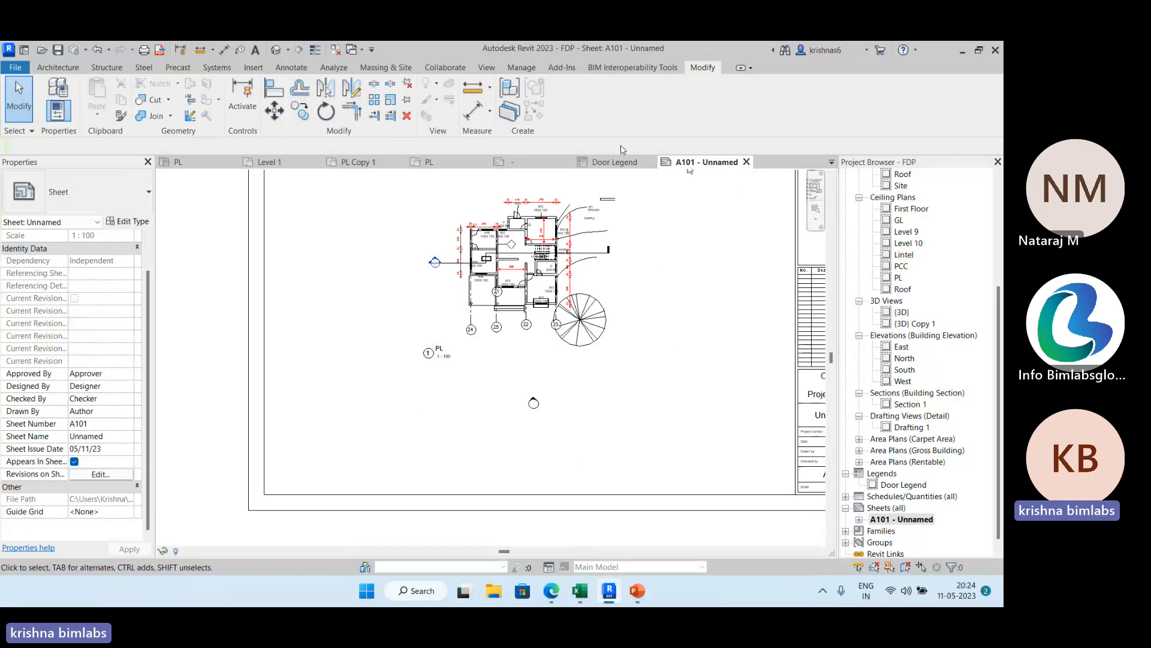
pyautogui.click(489, 69)
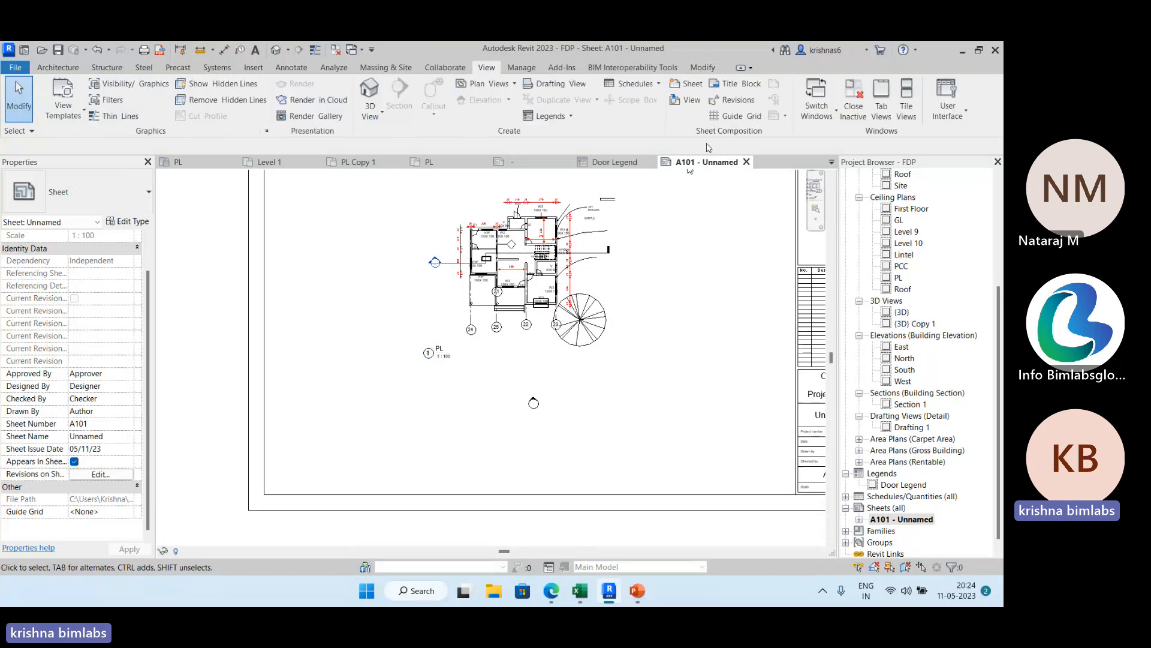
pyautogui.click(687, 100)
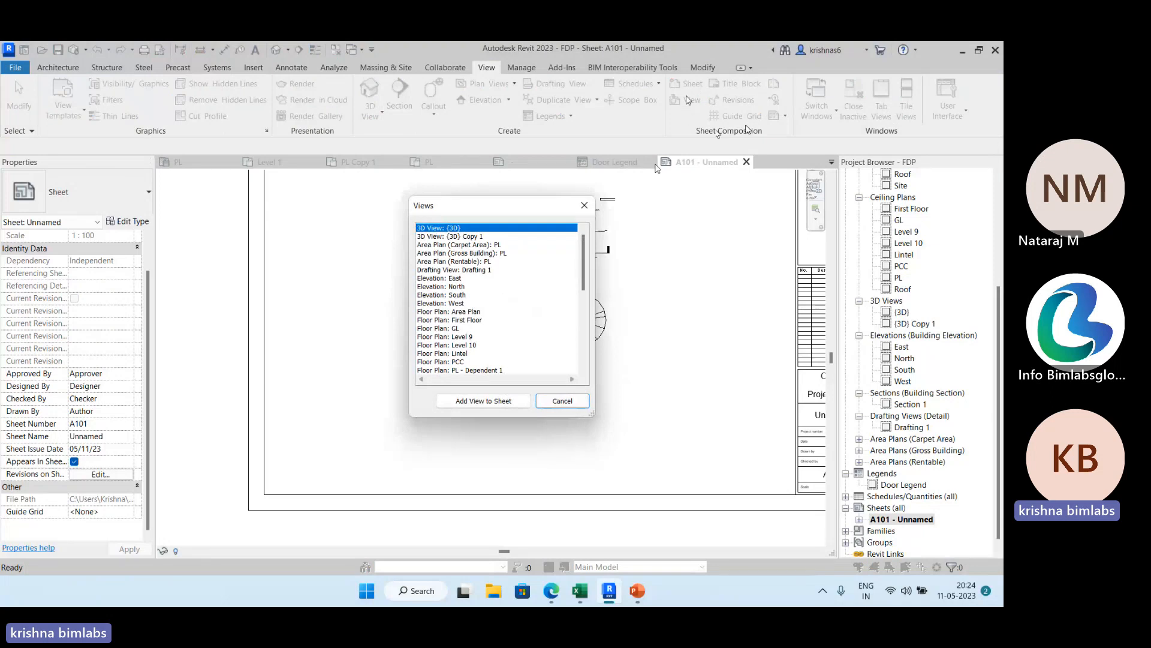
pyautogui.scroll(-8, 510, 240)
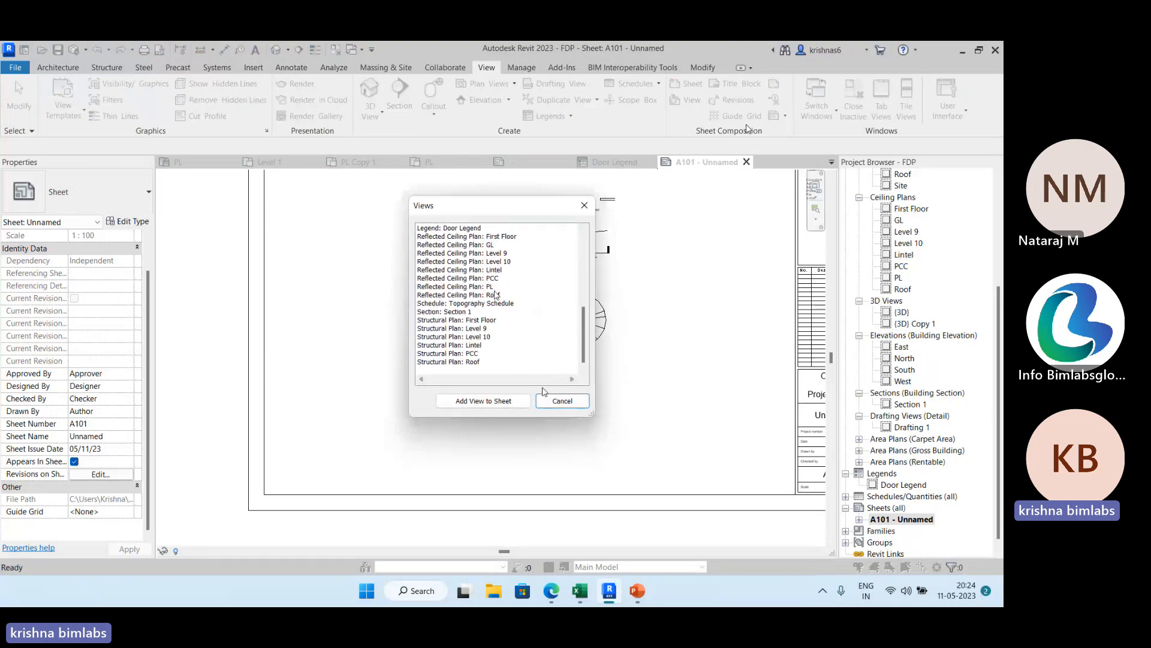
pyautogui.click(554, 405)
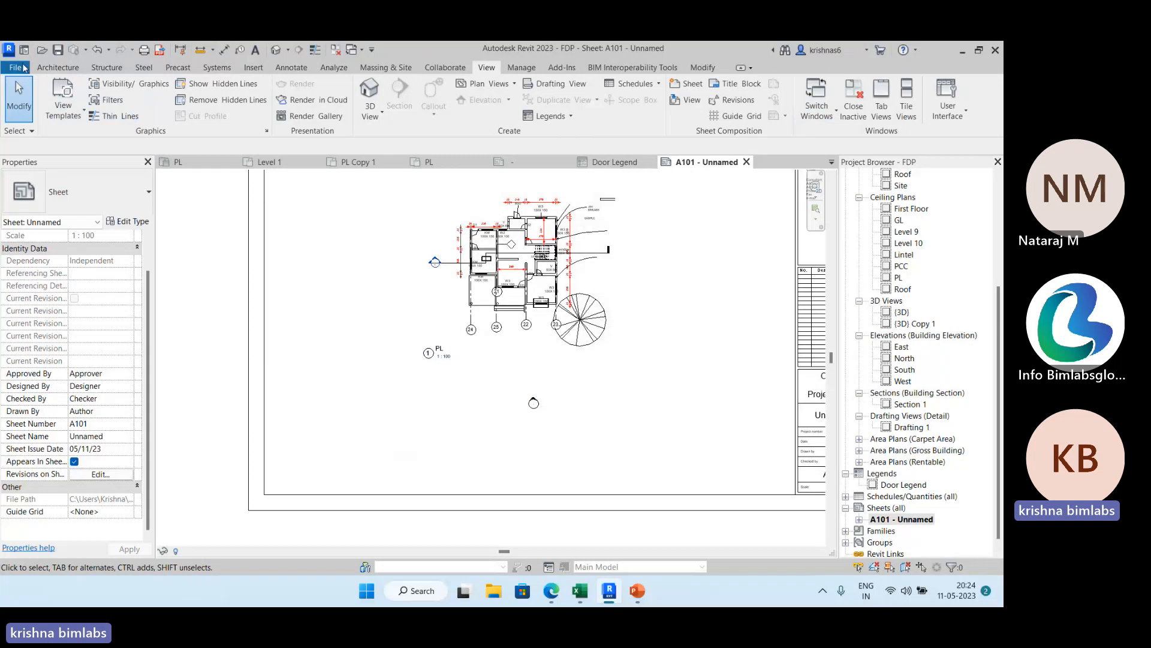
# Create a new title block family from the A4 metric template in the Titleblocks folder.
pyautogui.click(17, 67)
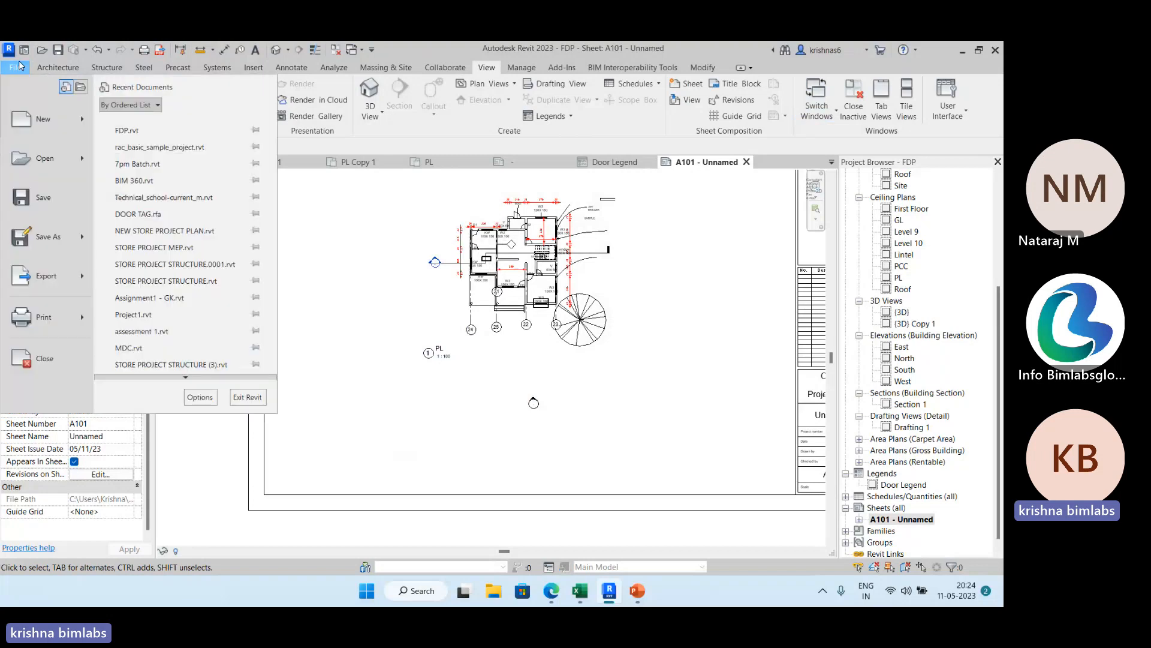
pyautogui.moveTo(81, 128)
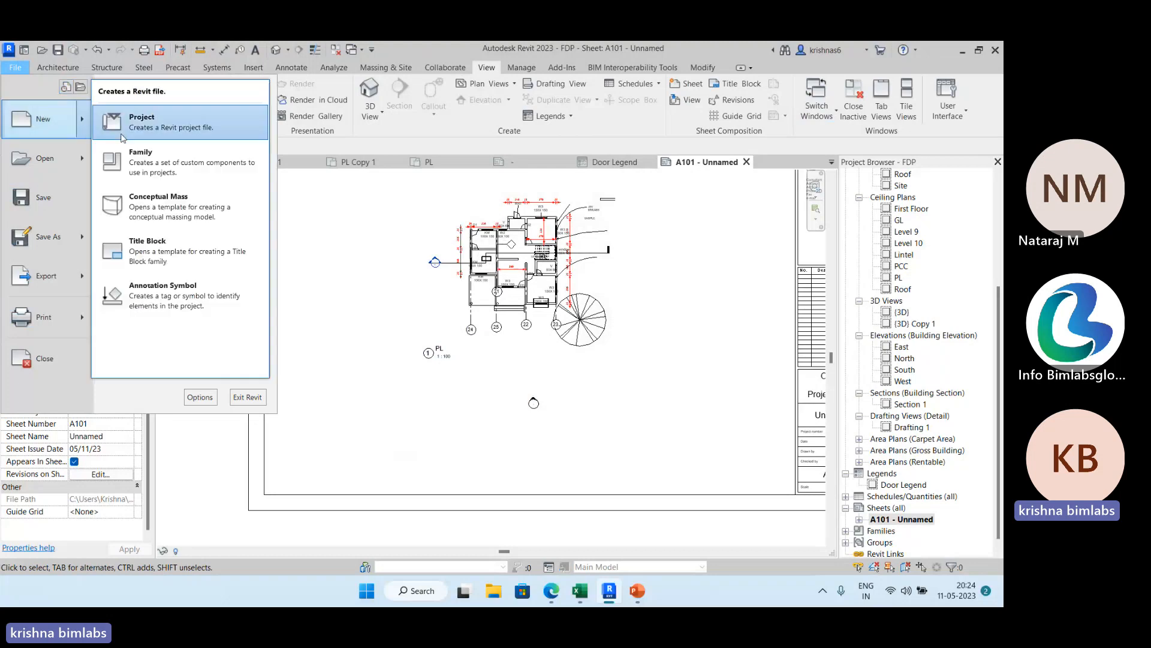
pyautogui.click(162, 153)
pyautogui.scroll(-15, 510, 258)
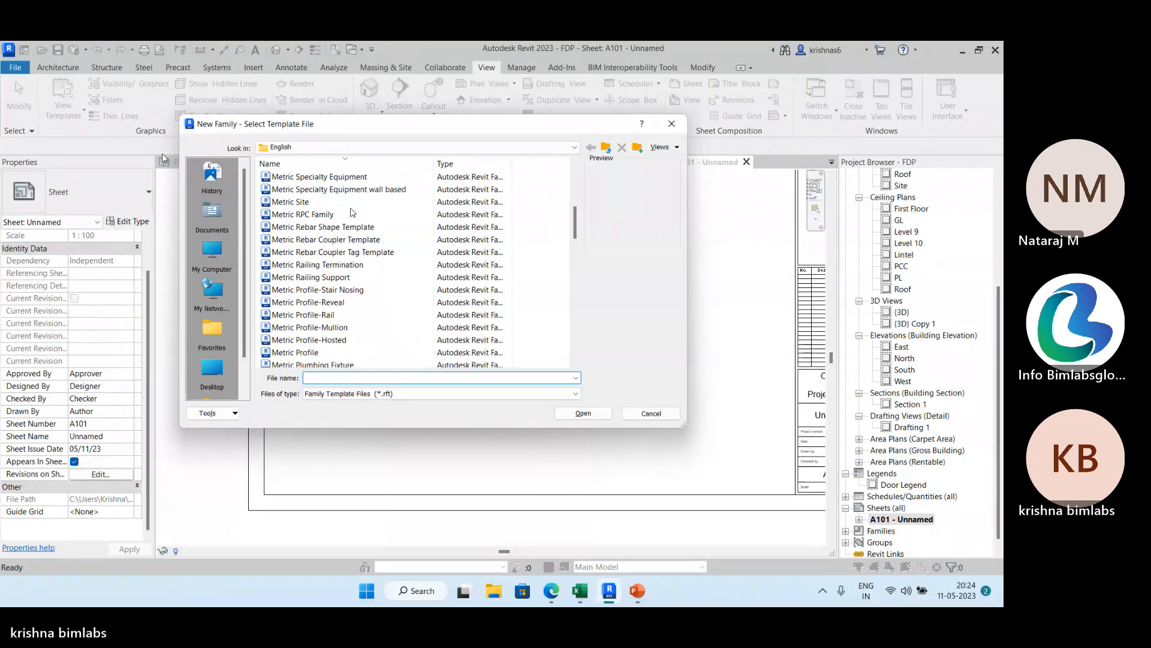
pyautogui.scroll(-5, 570, 290)
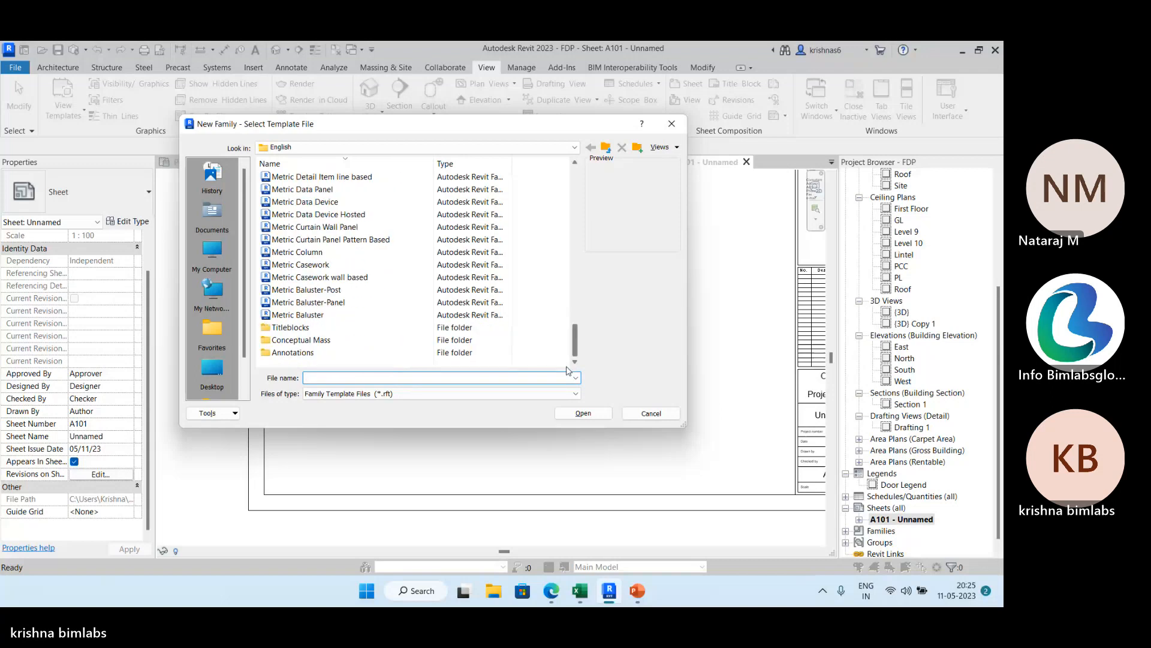
pyautogui.doubleClick(290, 328)
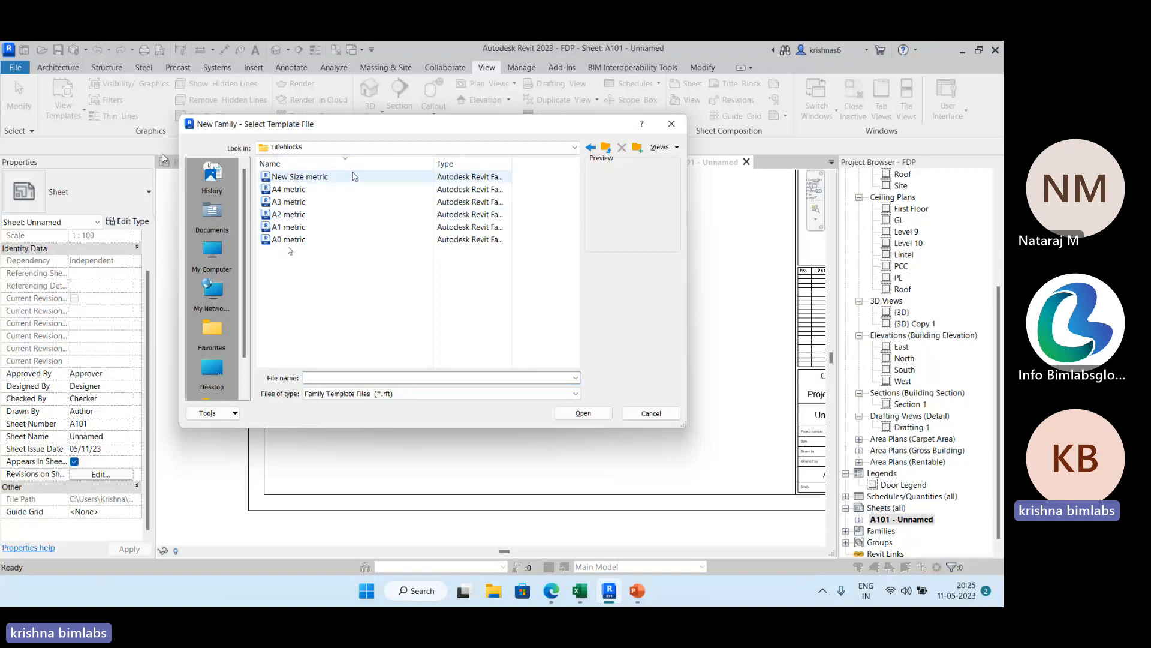
pyautogui.click(319, 189)
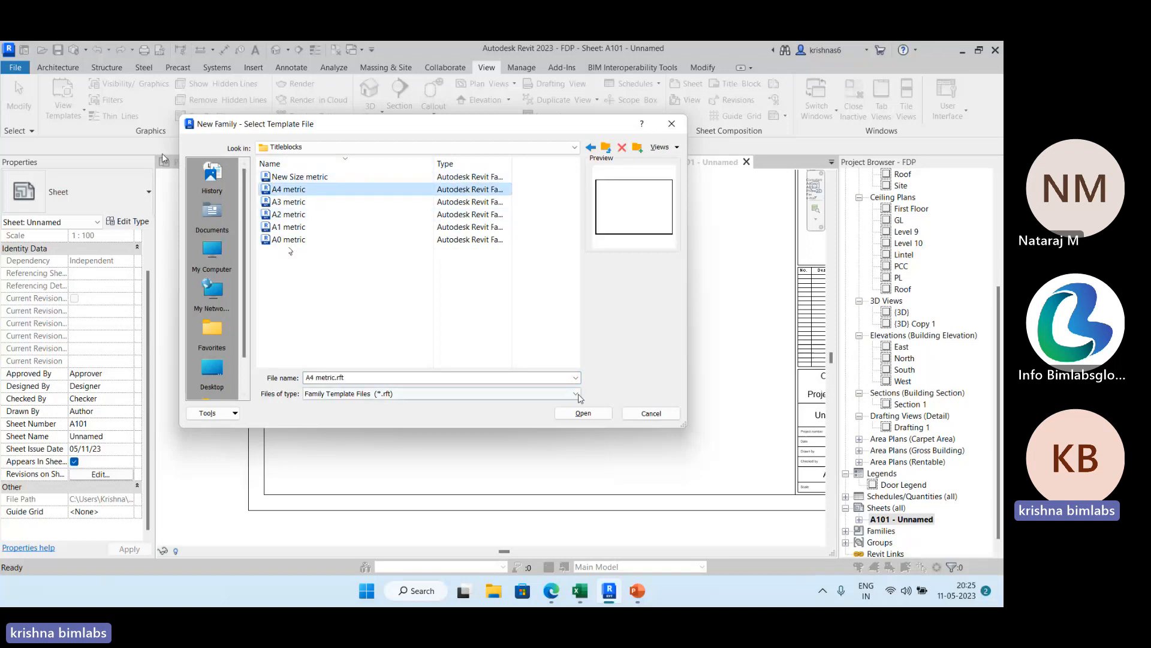
pyautogui.click(583, 412)
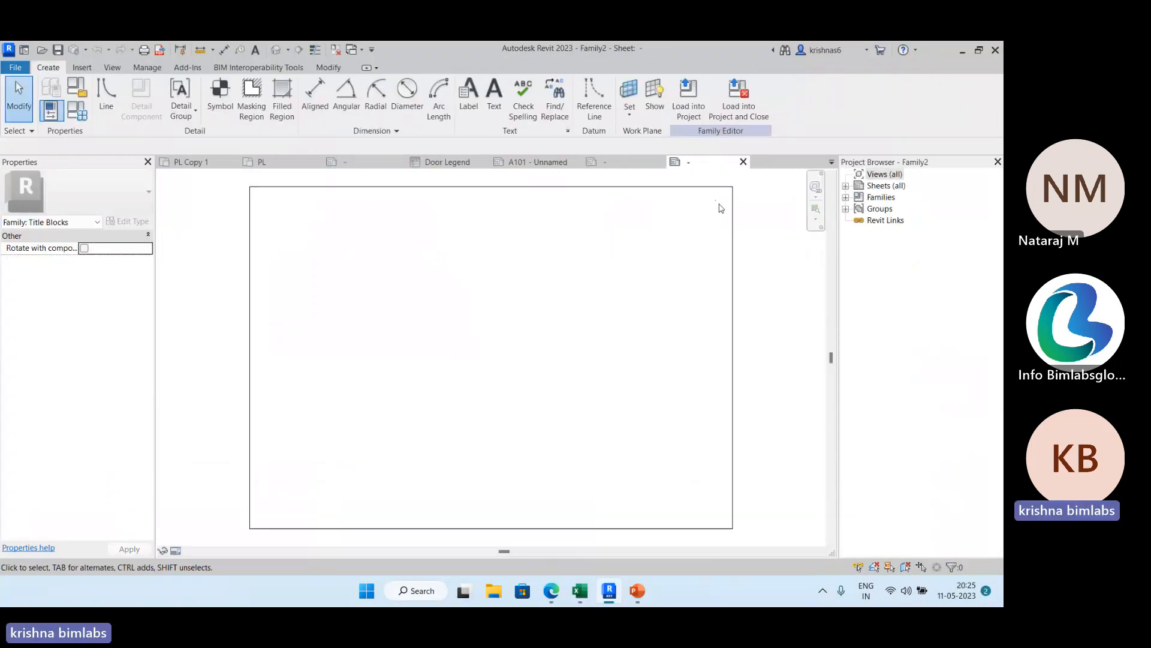
# Draw a horizontal line across the full width of the A4 sheet, about 70 mm above its lower edge.
pyautogui.click(103, 98)
pyautogui.click(249, 528)
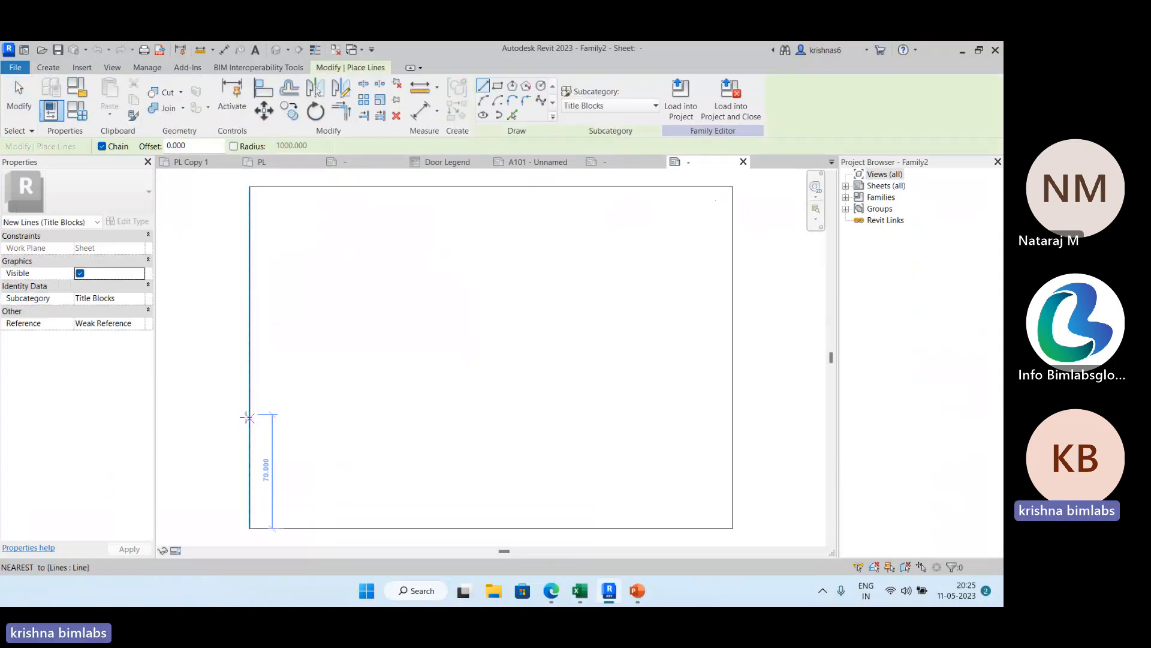
pyautogui.click(249, 414)
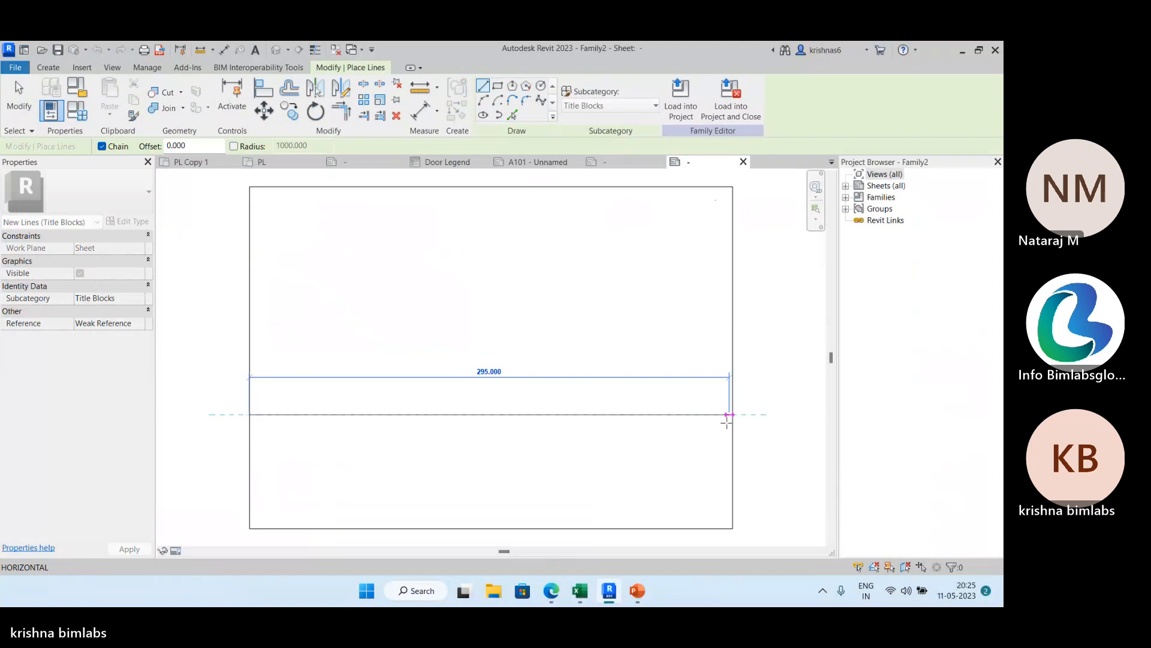
pyautogui.click(728, 414)
pyautogui.press('Escape')
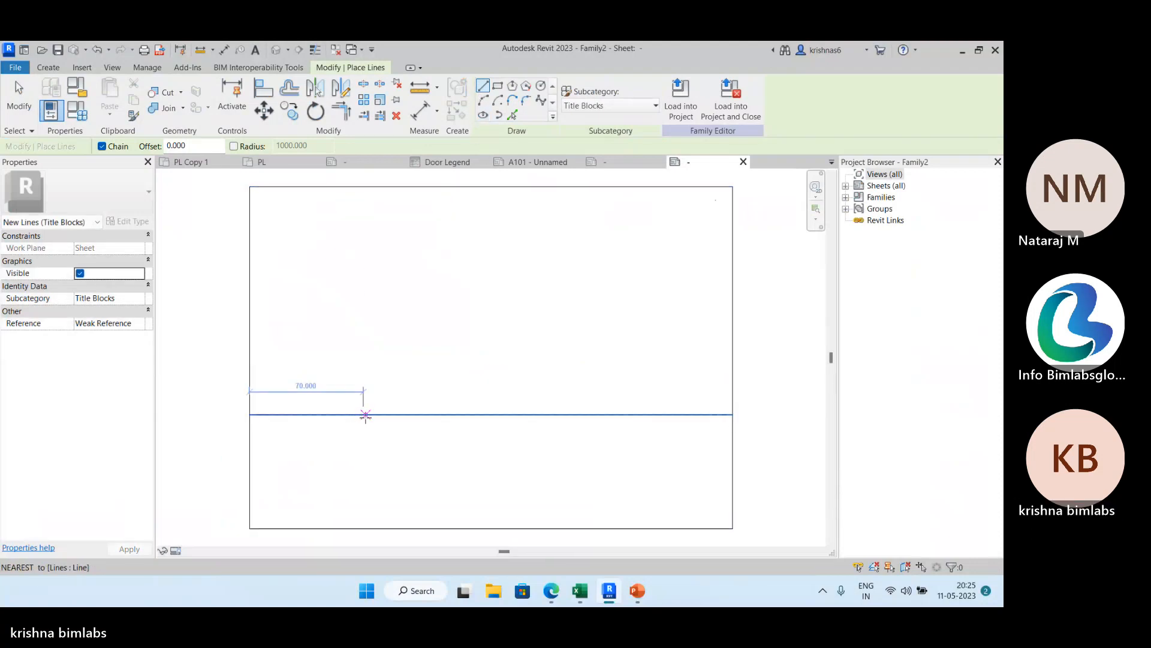
# Divide the lower strip with two vertical lines, about 70 mm from the sheet's left edge and about 85 mm from its right edge.
pyautogui.click(364, 414)
pyautogui.click(363, 528)
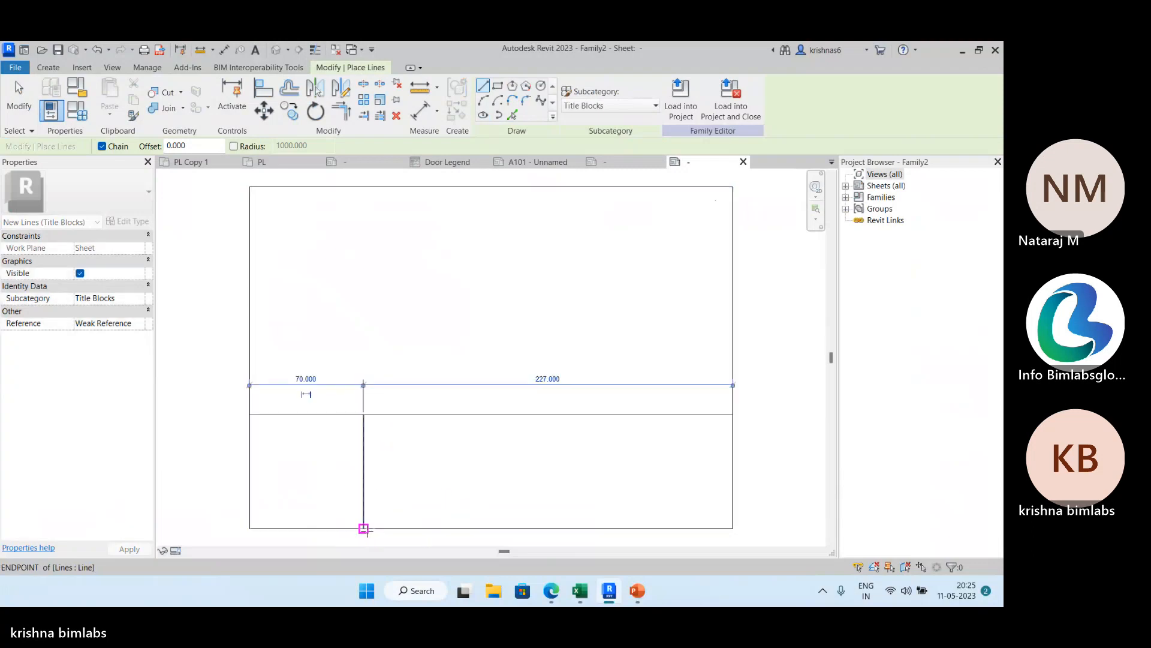
pyautogui.press('Escape')
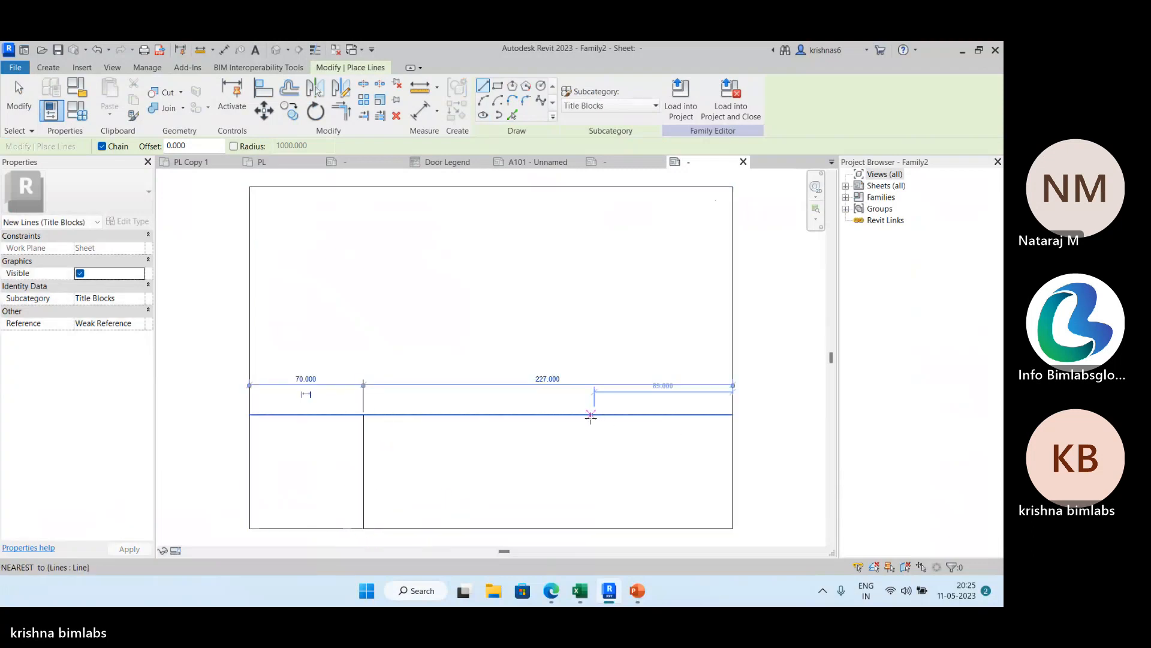
pyautogui.click(595, 414)
pyautogui.click(594, 528)
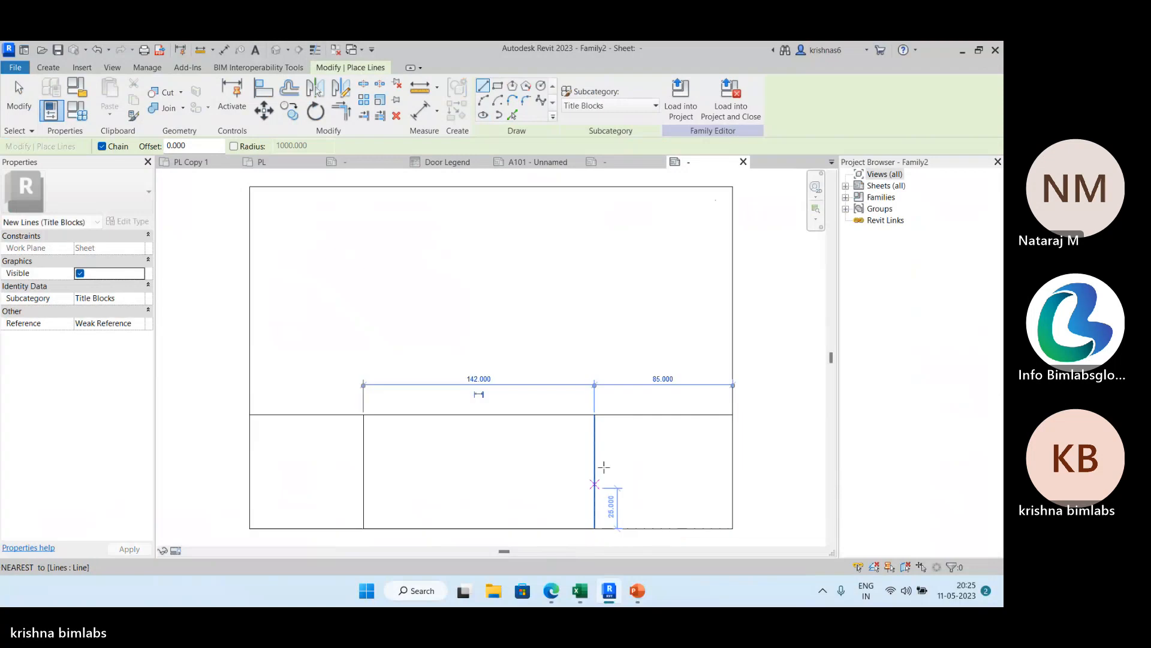
# Split the strip's right-hand cell into four rows with horizontal lines about 20, 40 and 55 mm below the strip's upper line.
pyautogui.click(594, 447)
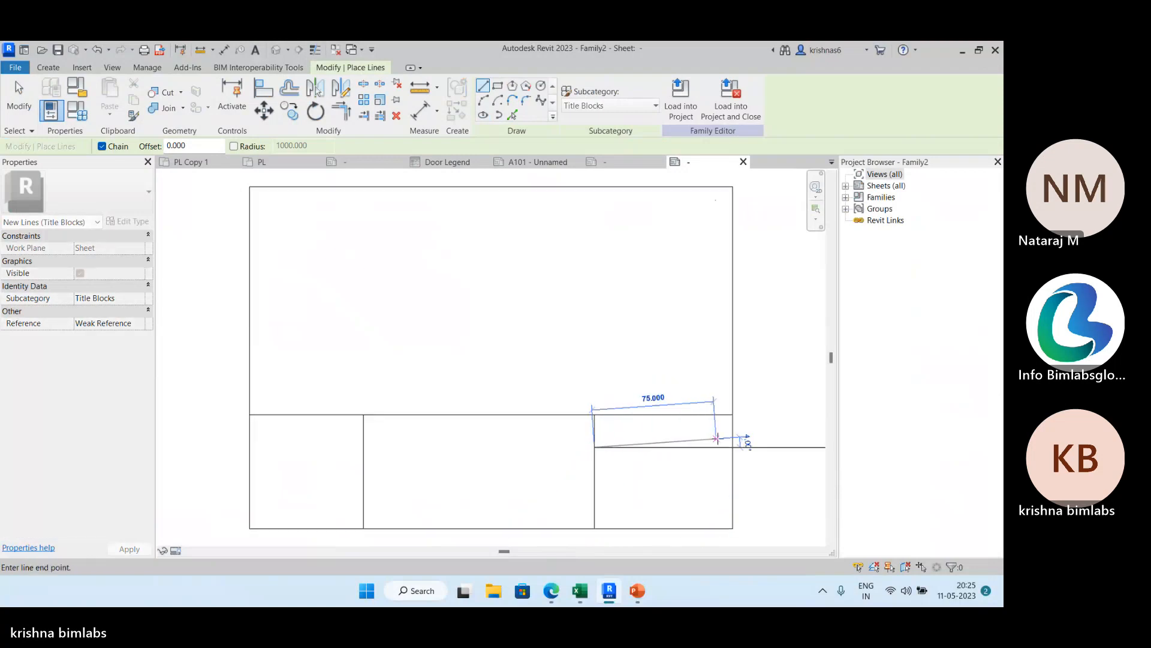
pyautogui.click(733, 447)
pyautogui.press('Escape')
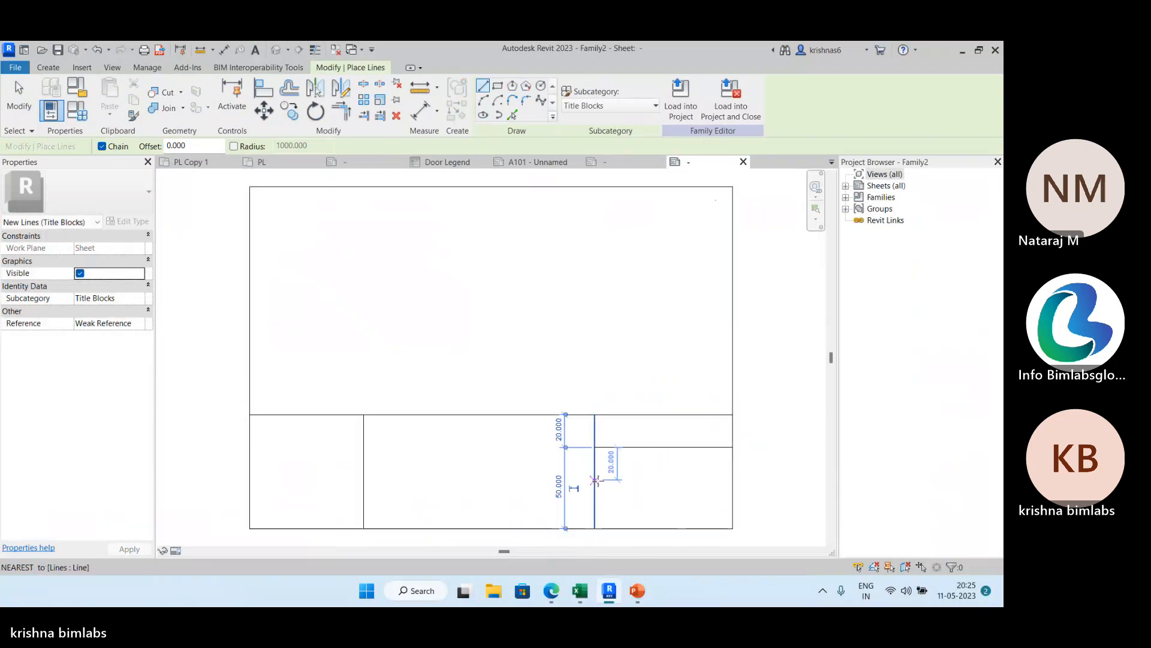
pyautogui.click(595, 479)
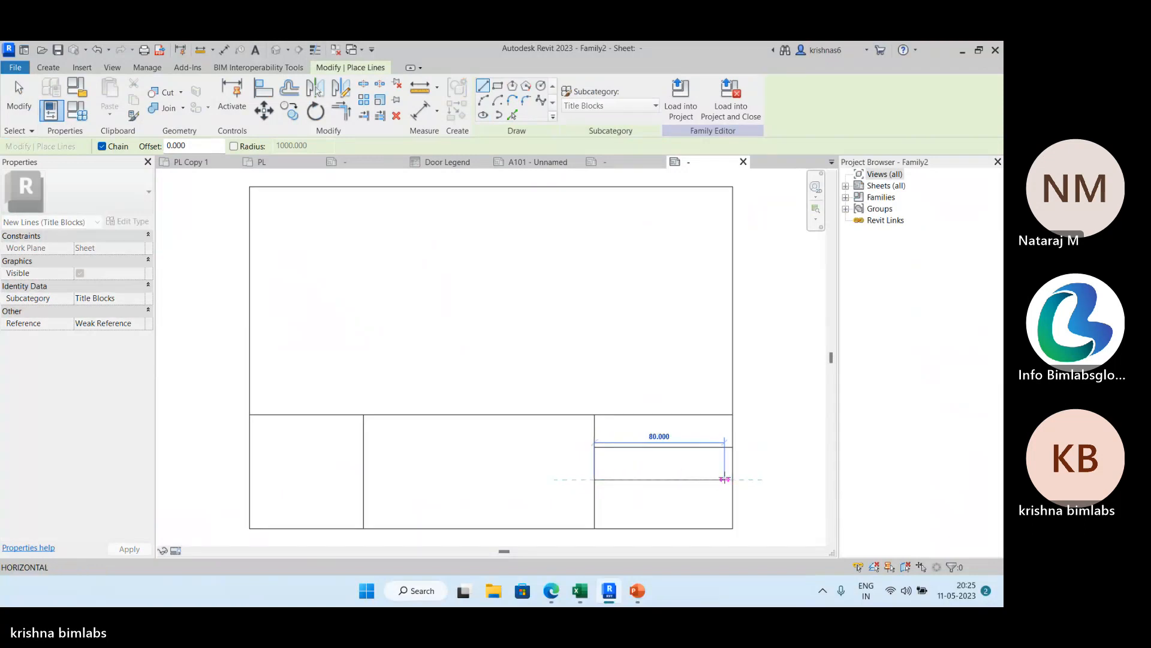
pyautogui.click(733, 480)
pyautogui.press('Escape')
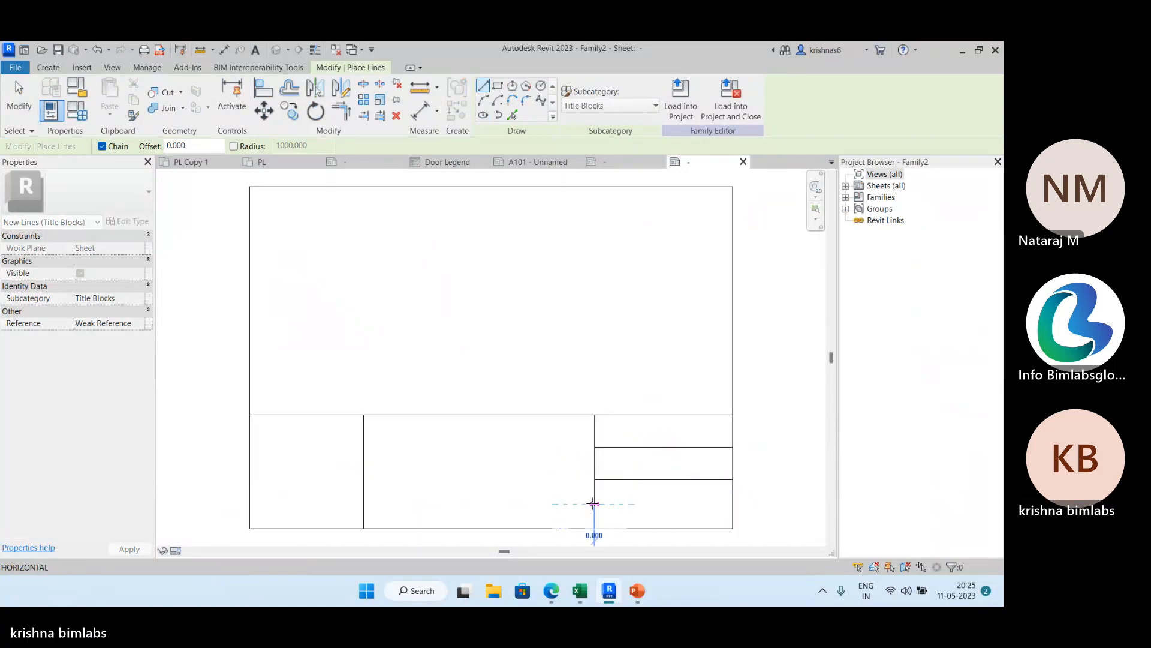
pyautogui.click(594, 504)
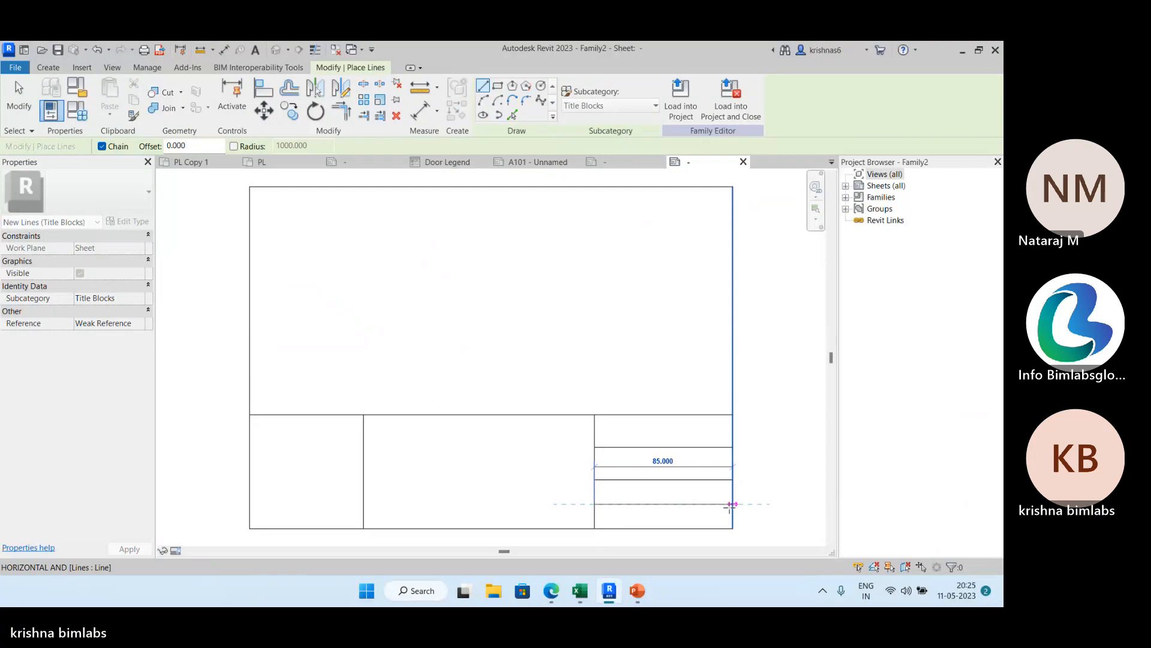
pyautogui.click(733, 504)
pyautogui.press('Escape')
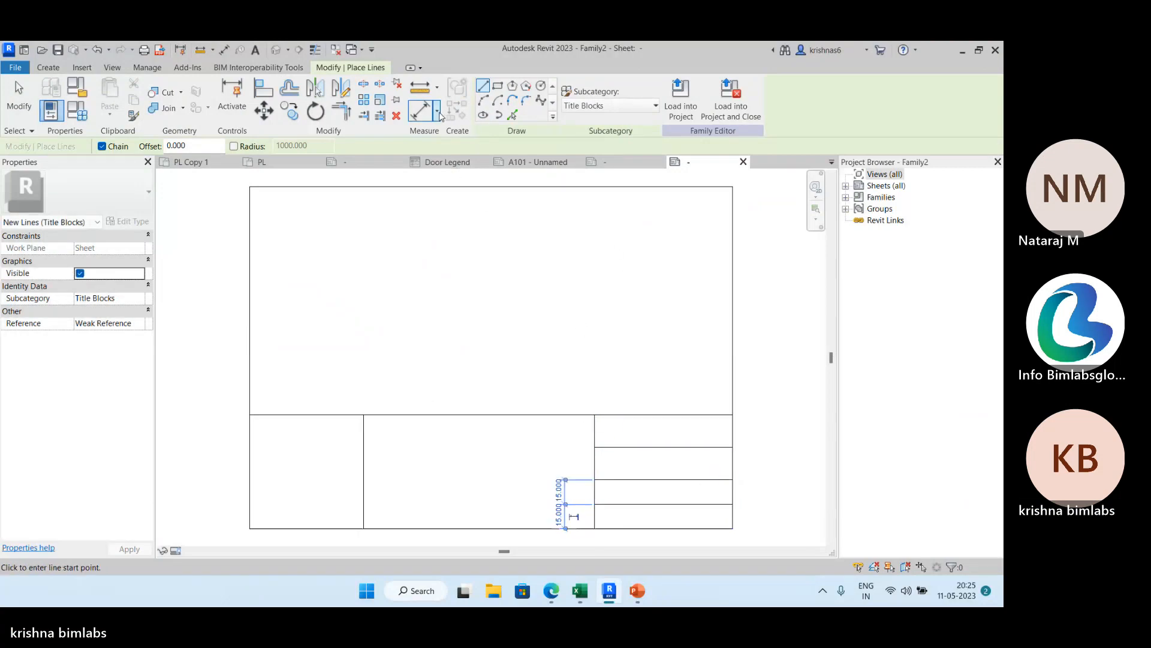
# Add a continuous aligned dimension across the four rows of the right-hand cell and constrain their heights to be equal.
pyautogui.click(437, 111)
pyautogui.click(457, 134)
pyautogui.click(671, 415)
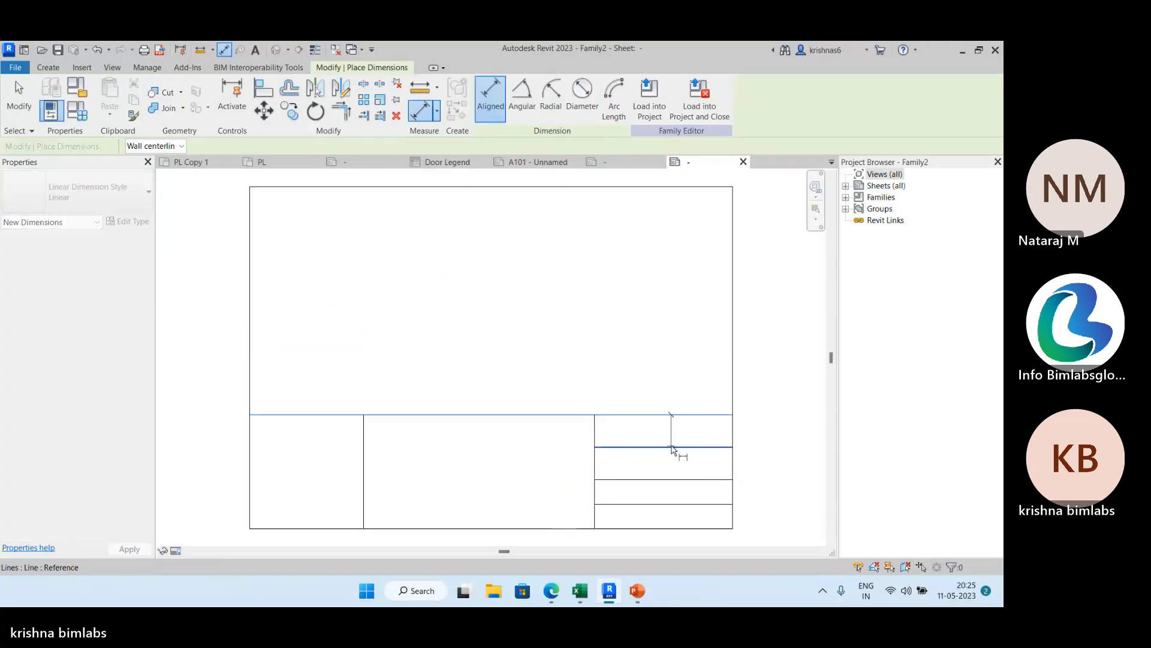
pyautogui.click(672, 447)
pyautogui.click(676, 480)
pyautogui.click(677, 503)
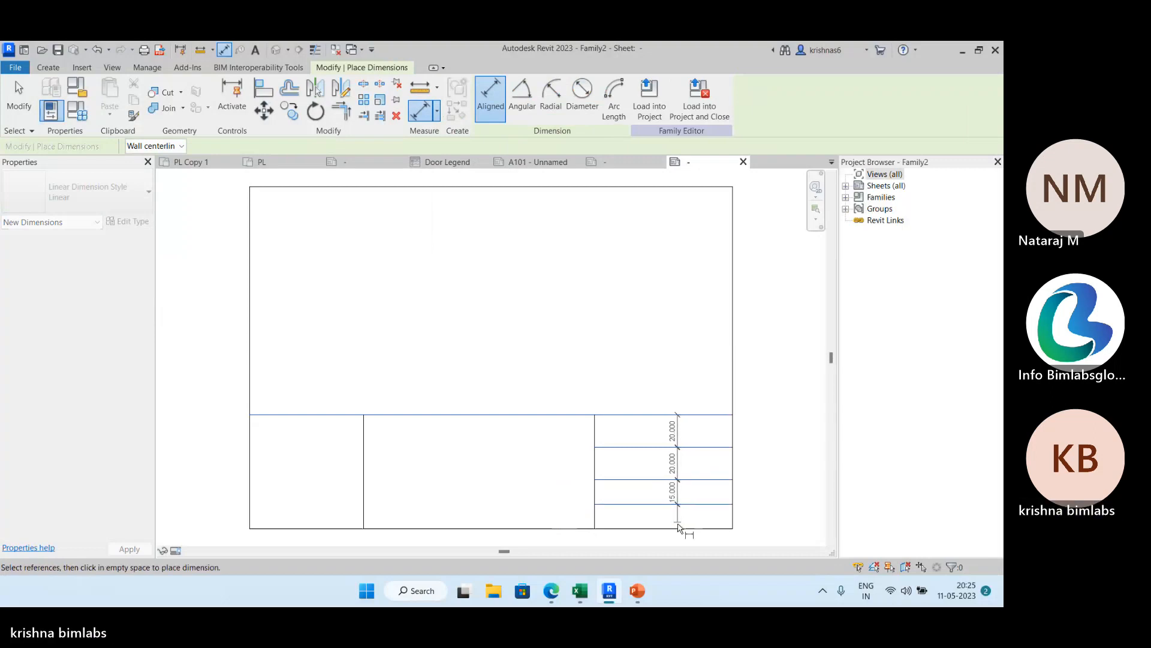
pyautogui.click(678, 528)
pyautogui.click(751, 473)
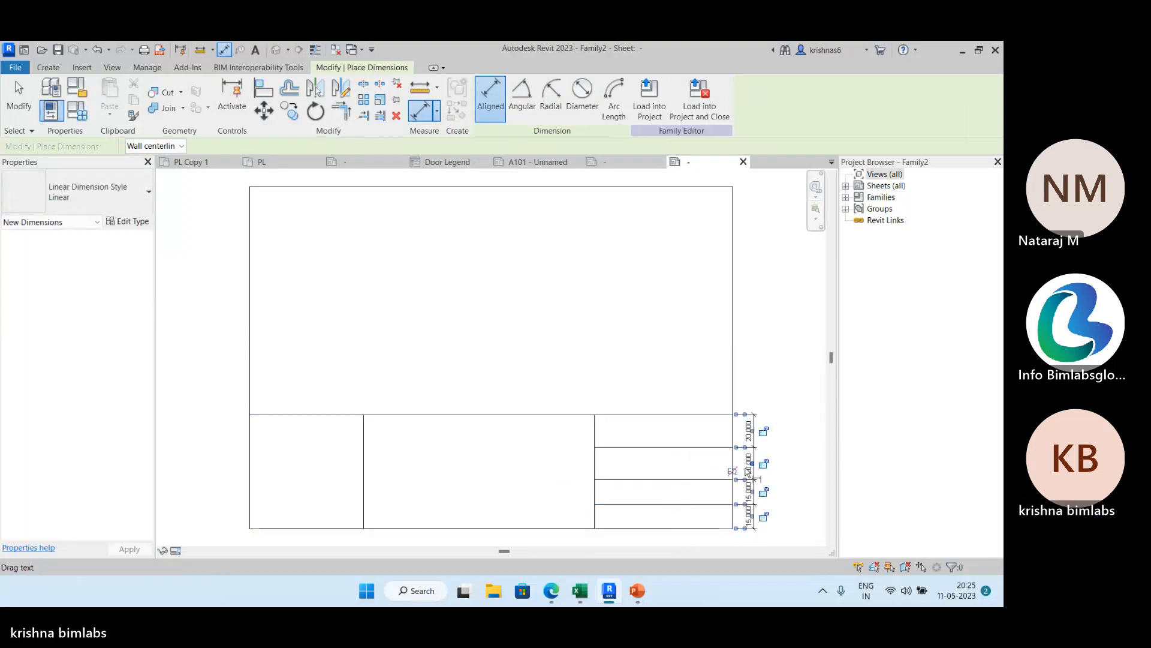
pyautogui.click(733, 472)
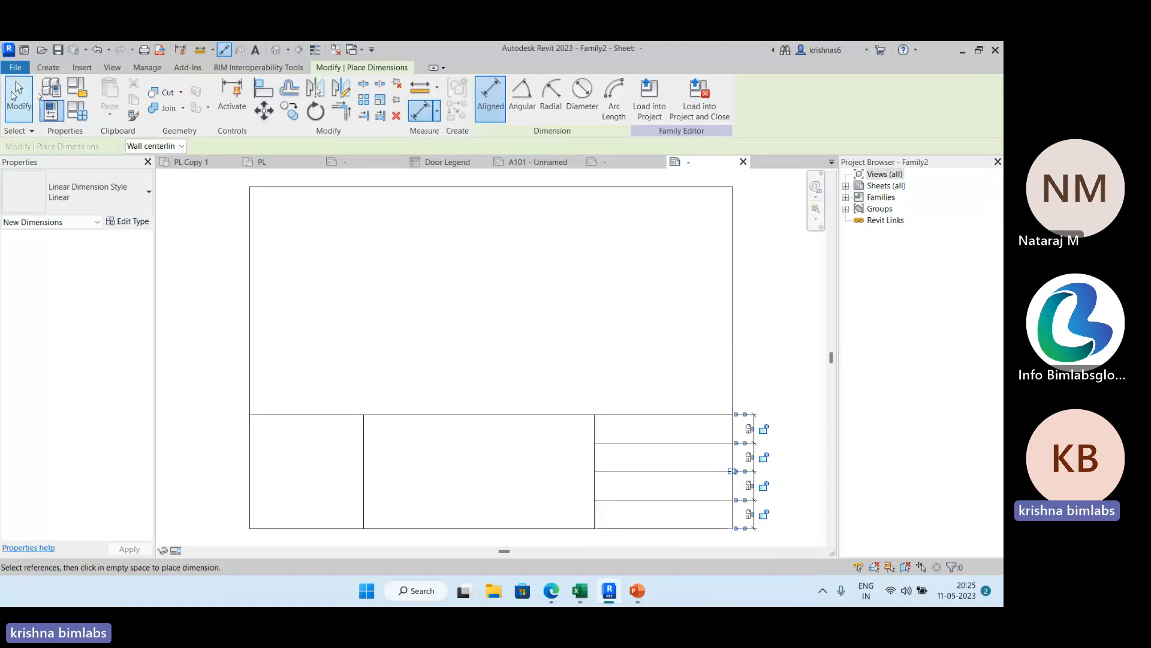
pyautogui.click(13, 95)
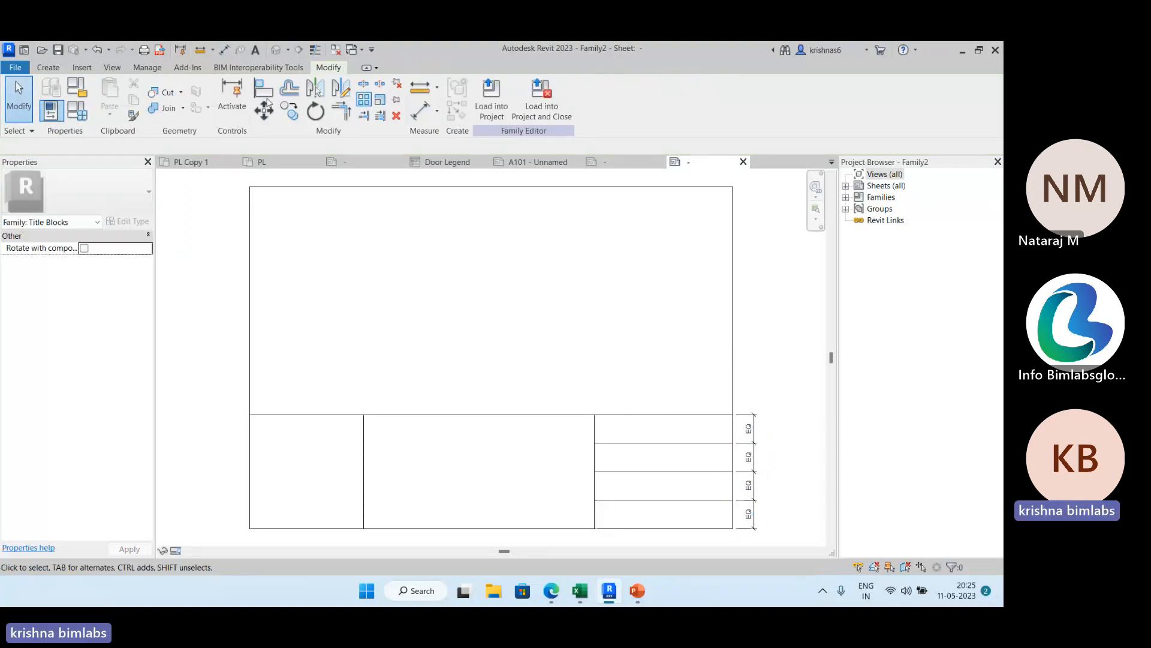
# Examine the title block fields on sheet A101 as a reference and return to the title block family.
pyautogui.click(48, 68)
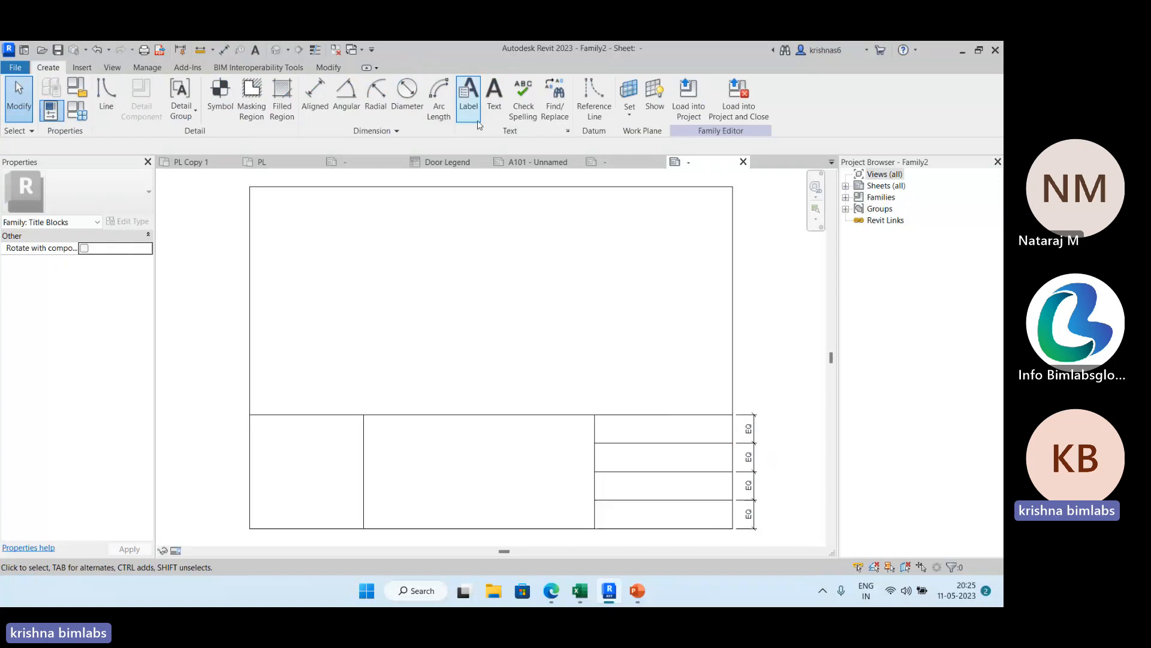
pyautogui.click(540, 162)
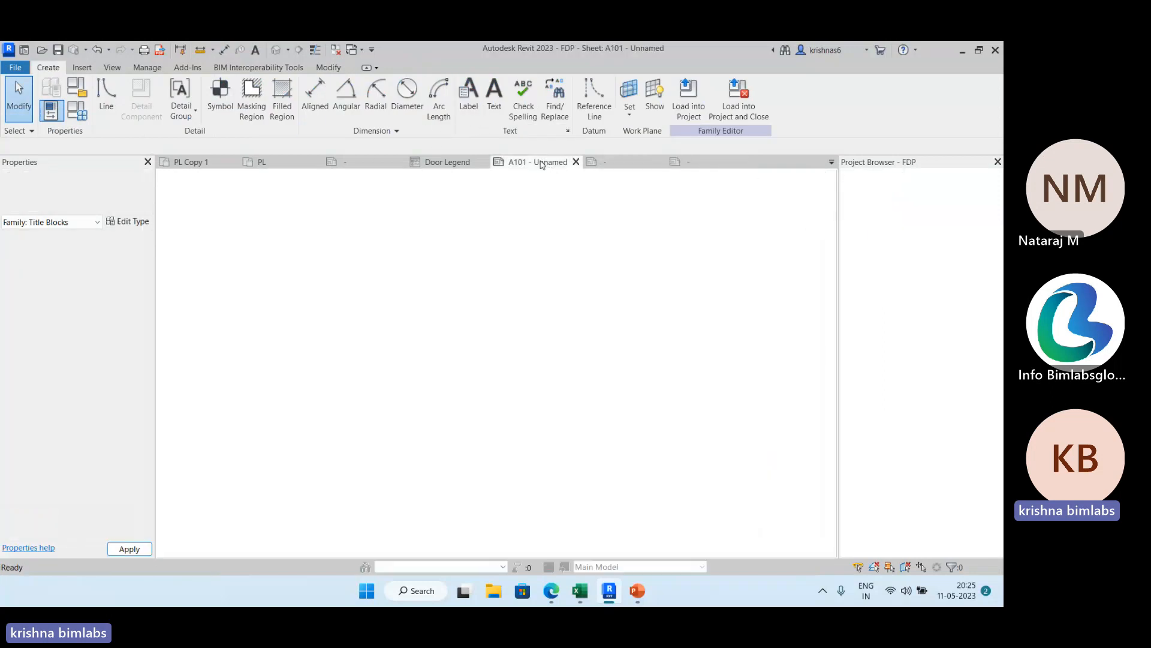
pyautogui.moveTo(707, 415); pyautogui.dragTo(447, 416, button='middle')
pyautogui.scroll(2, 600, 465)
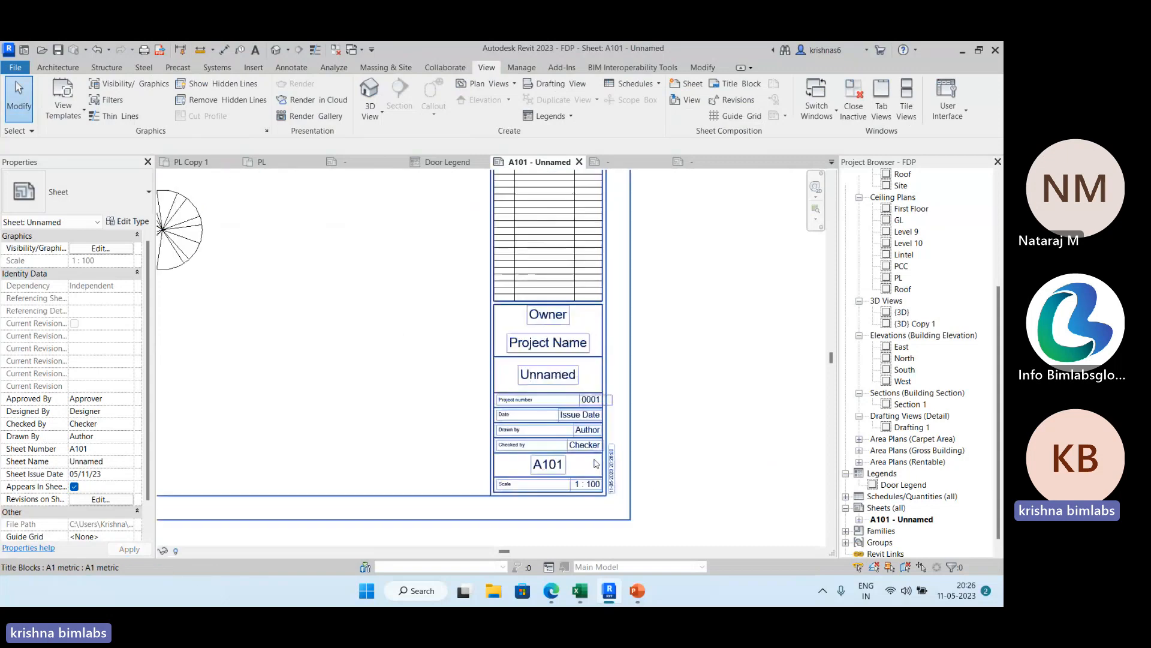
pyautogui.scroll(2, 596, 463)
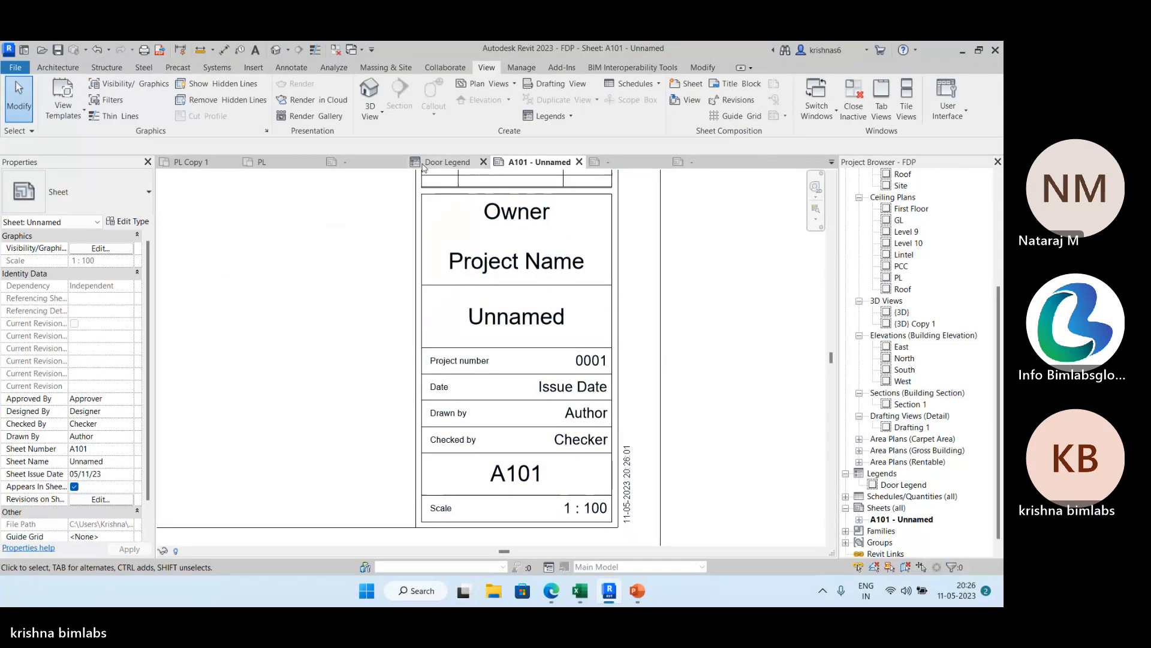
pyautogui.doubleClick(637, 172)
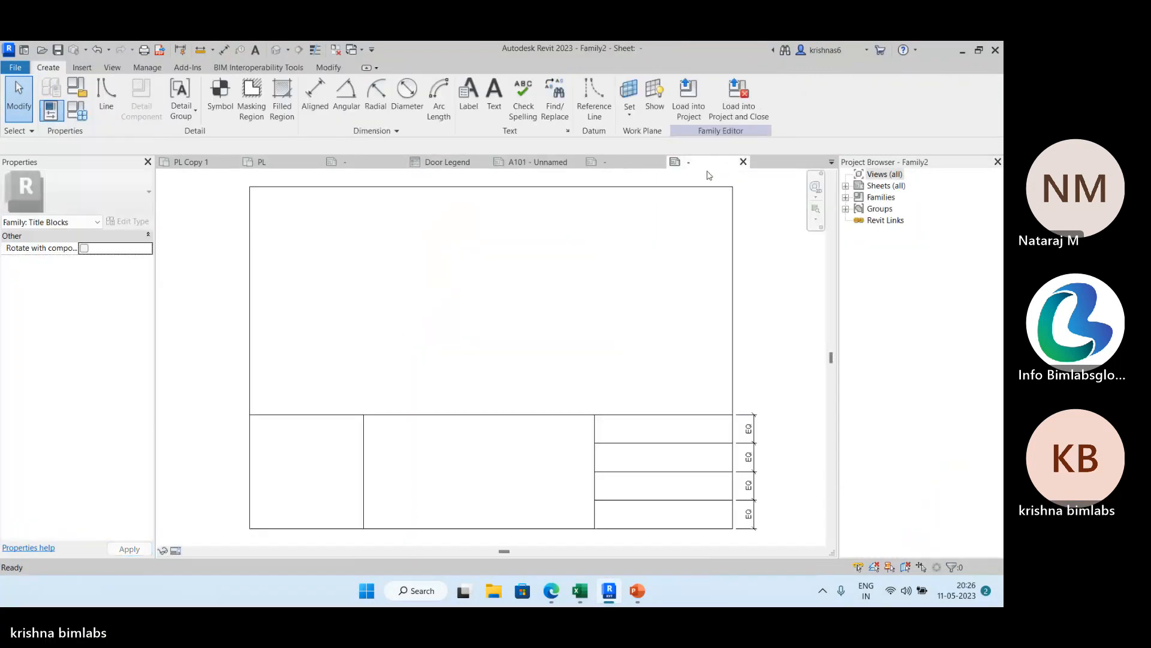
# Place the text "Project Name" in the first row of the title block's right-hand cell.
pyautogui.scroll(-1, 656, 327)
pyautogui.click(494, 99)
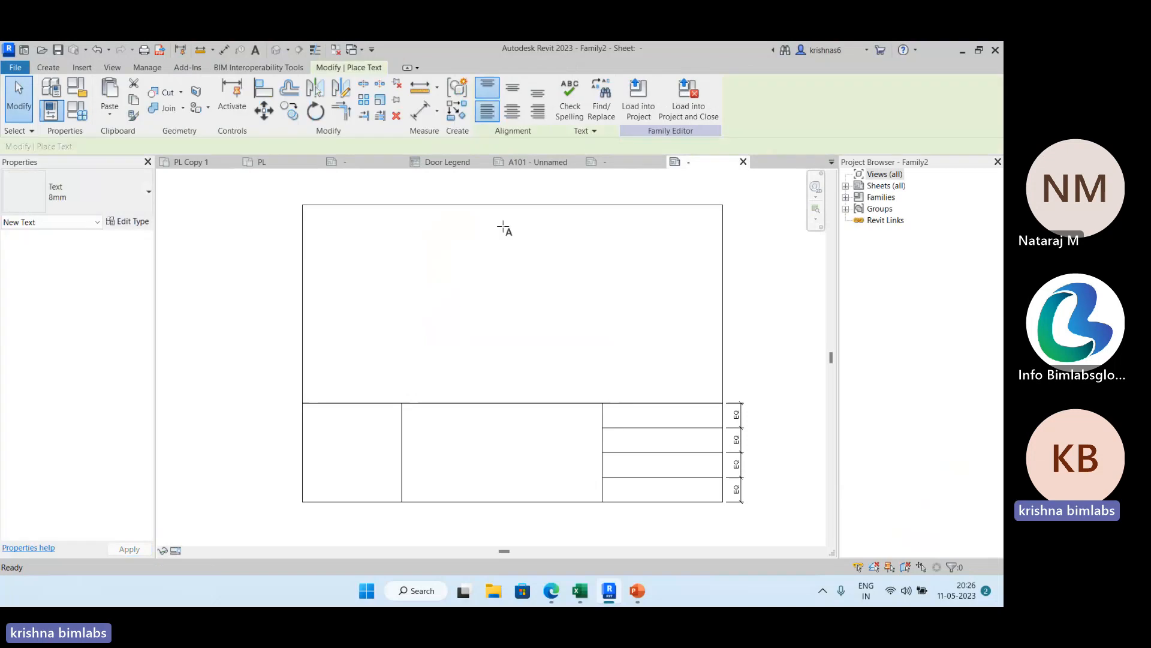
pyautogui.click(611, 412)
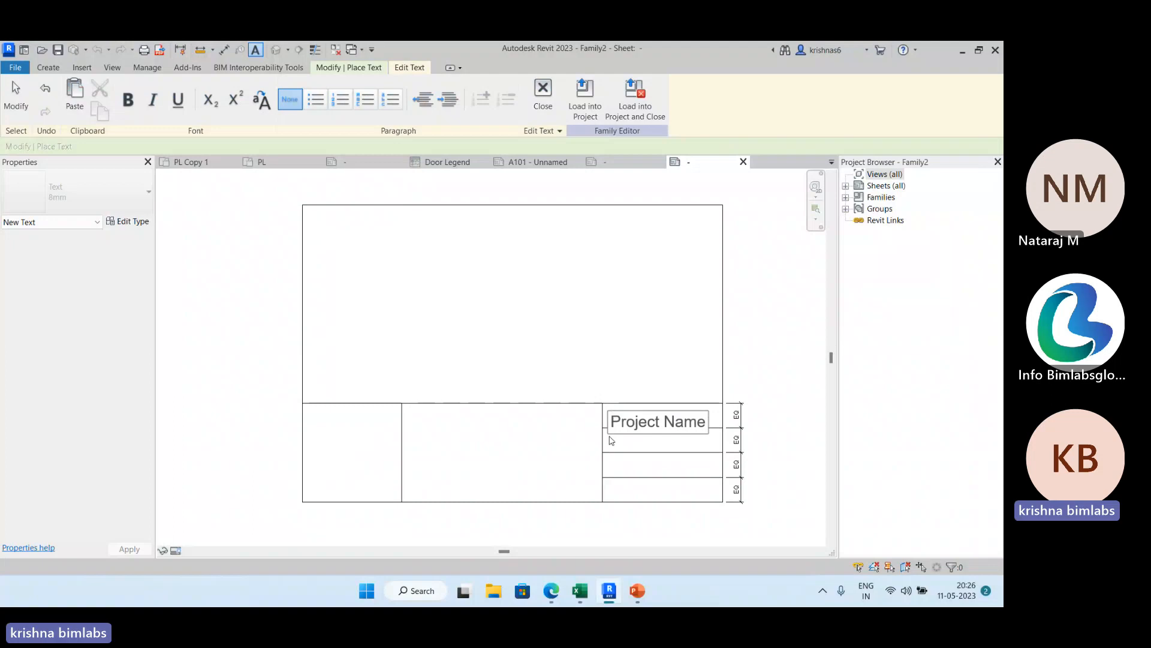
pyautogui.click(620, 444)
pyautogui.click(622, 444)
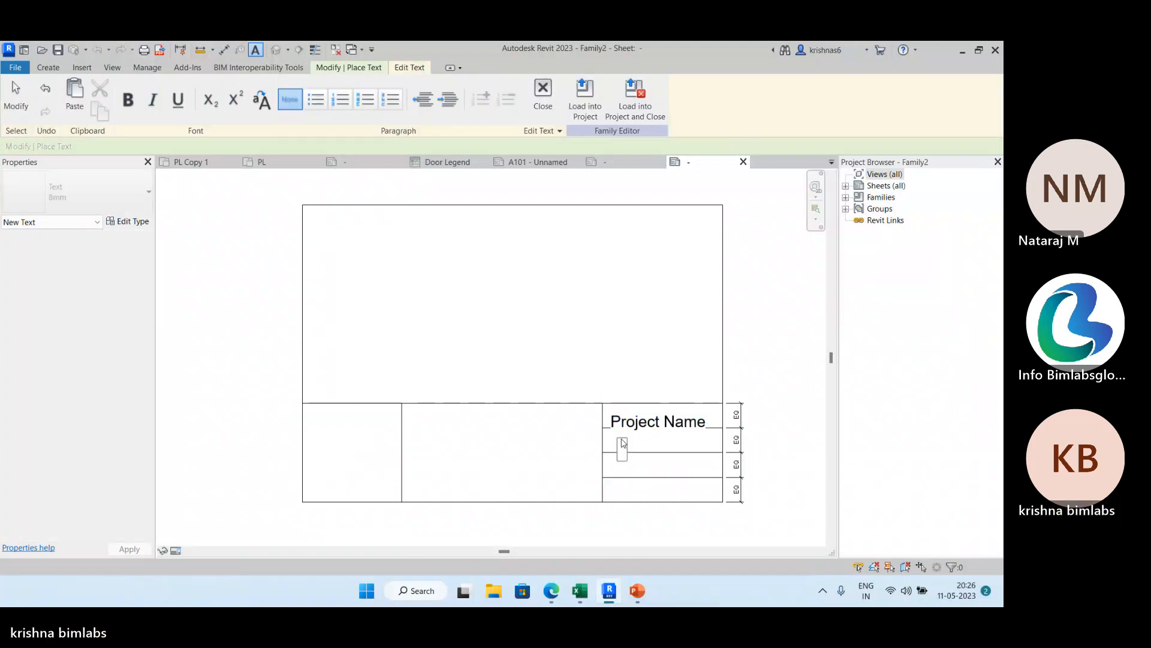
# Recheck the fields on sheet A101 and place the text "Date" in the second row of the family's right-hand cell.
pyautogui.click(559, 163)
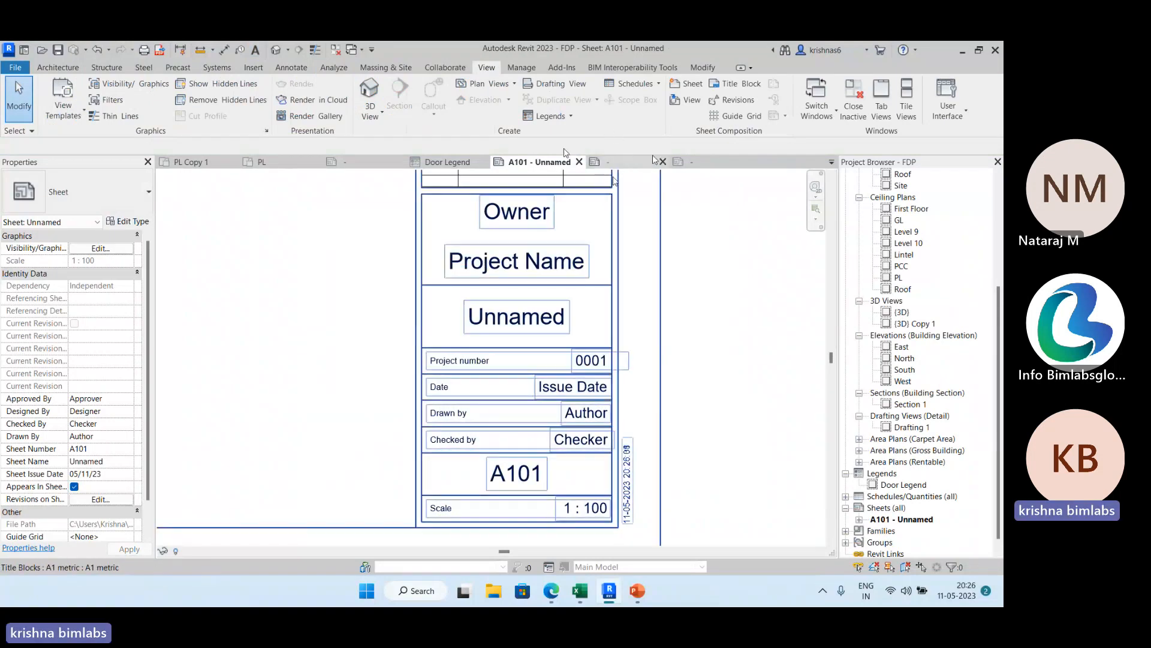
pyautogui.click(695, 162)
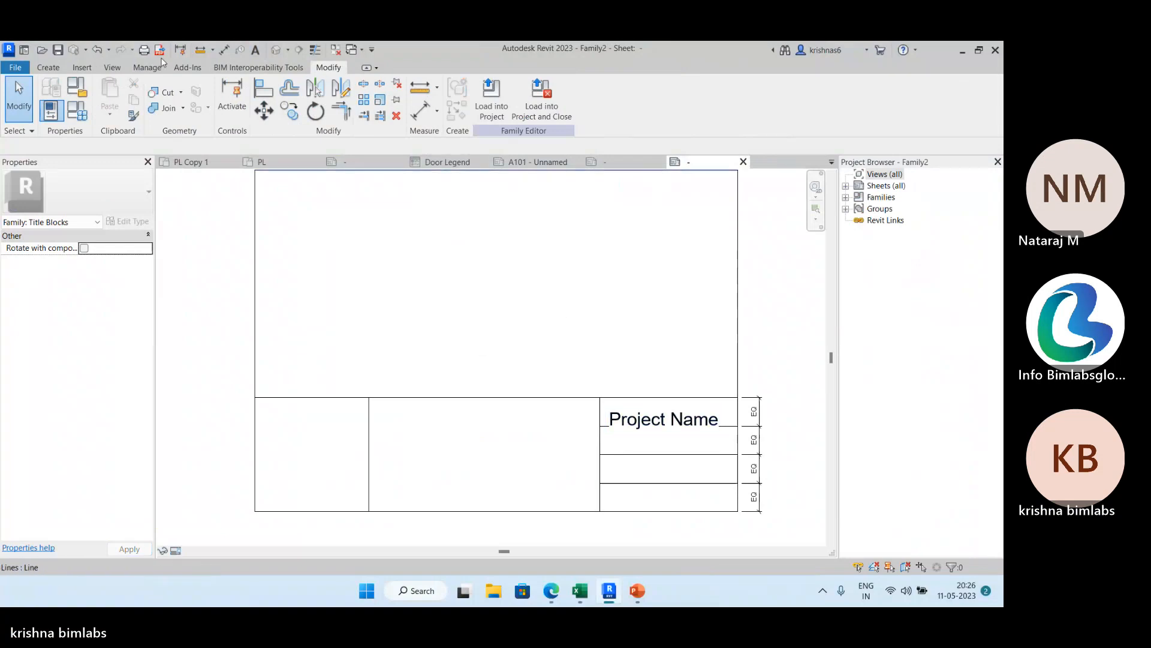
pyautogui.click(46, 70)
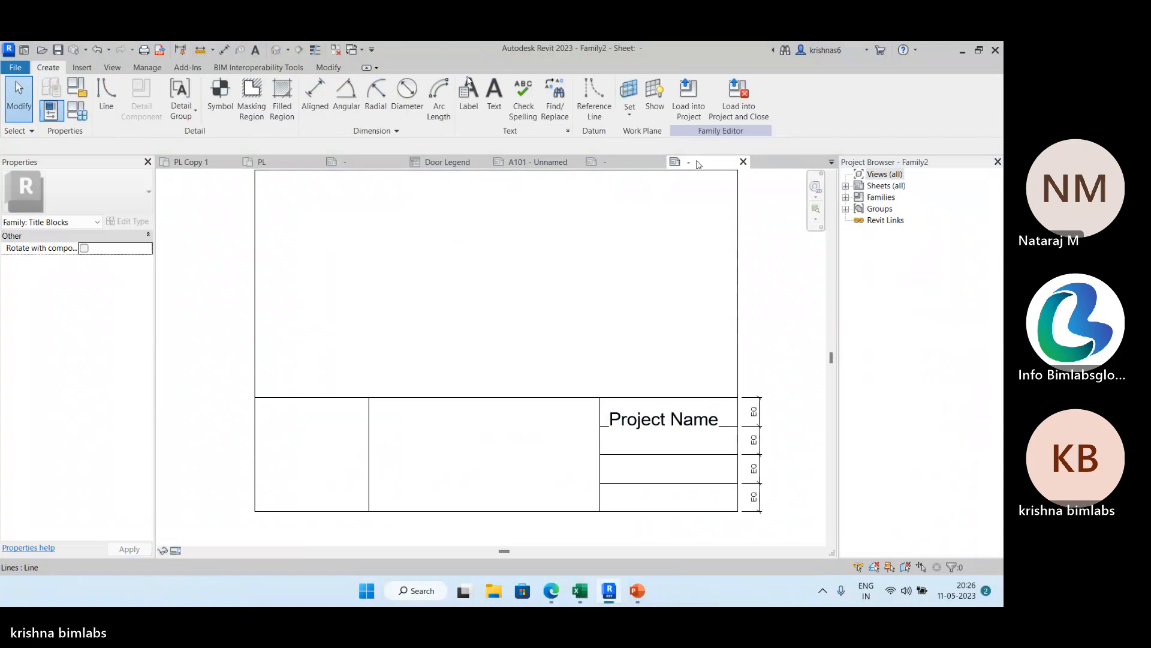
pyautogui.click(624, 442)
pyautogui.click(560, 327)
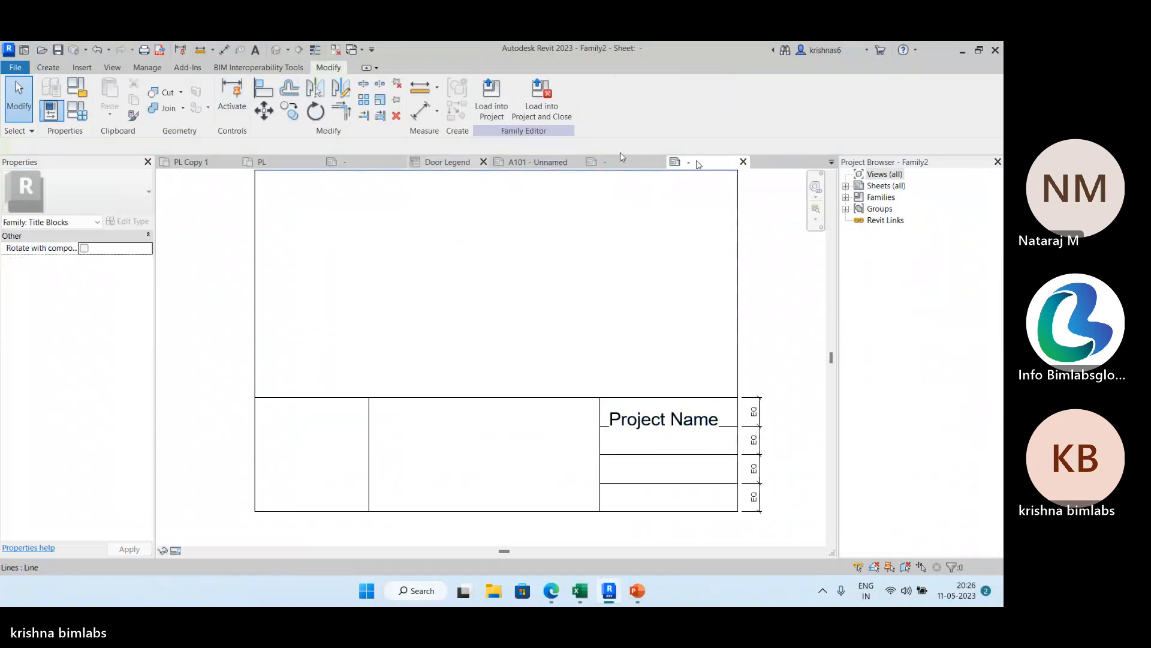
pyautogui.click(48, 68)
pyautogui.click(489, 93)
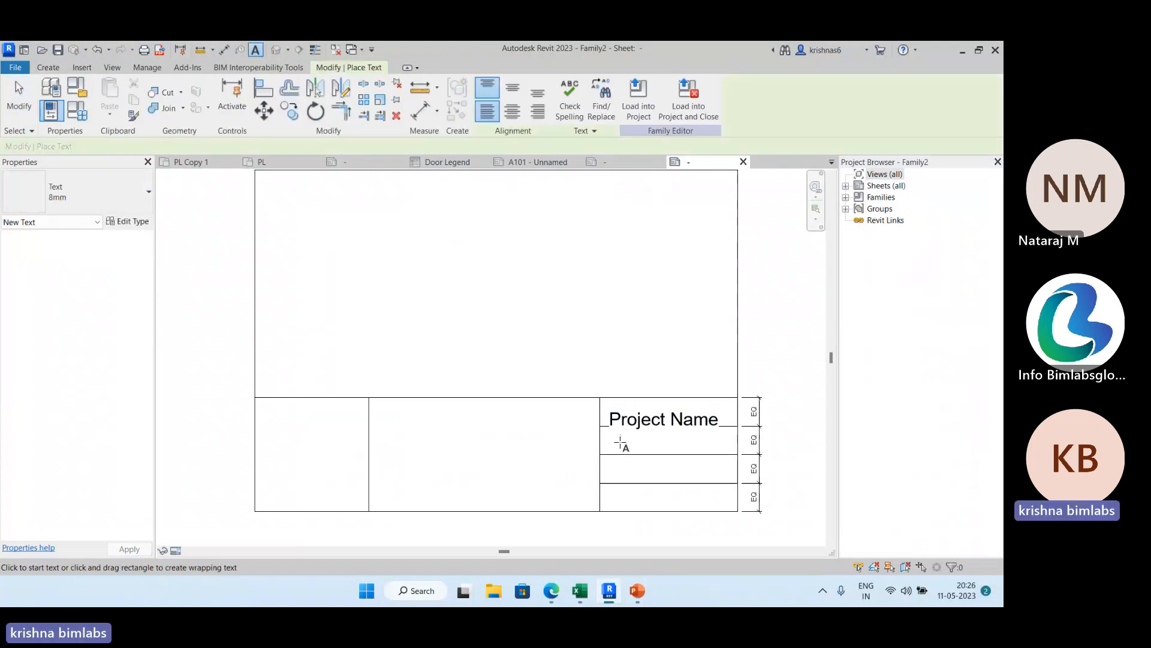
pyautogui.click(621, 442)
pyautogui.write('Date')
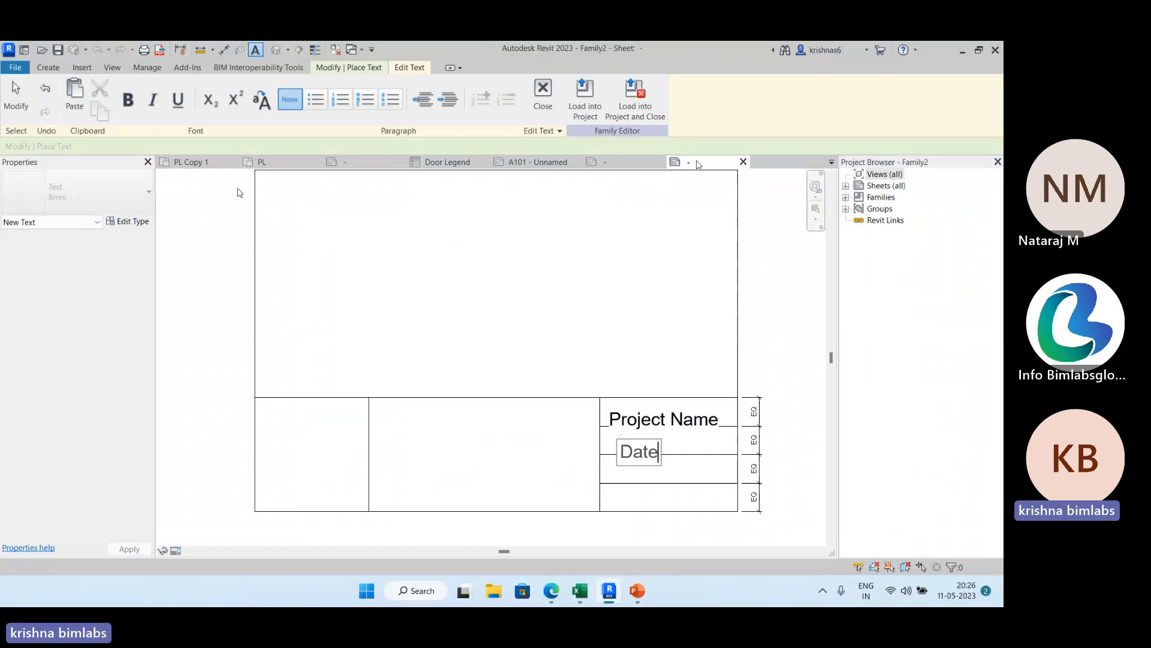
pyautogui.press('Escape')
pyautogui.press('Escape')
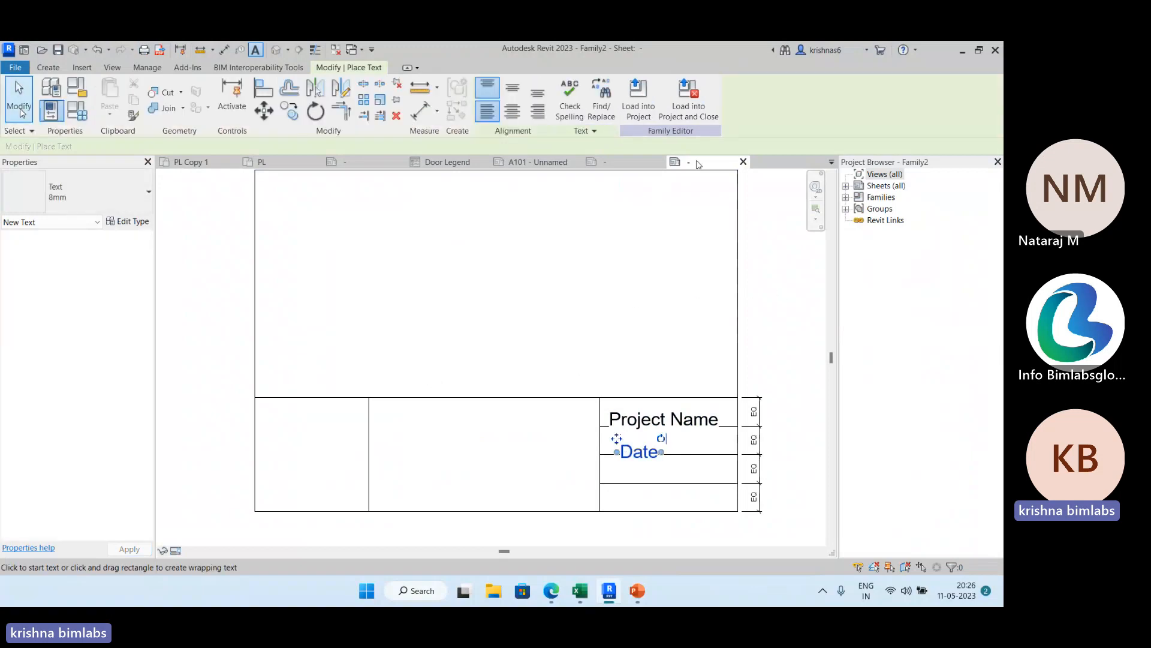
# Nudge the Project Name text up into the first row and the Date text up and left into the second row.
pyautogui.click(633, 412)
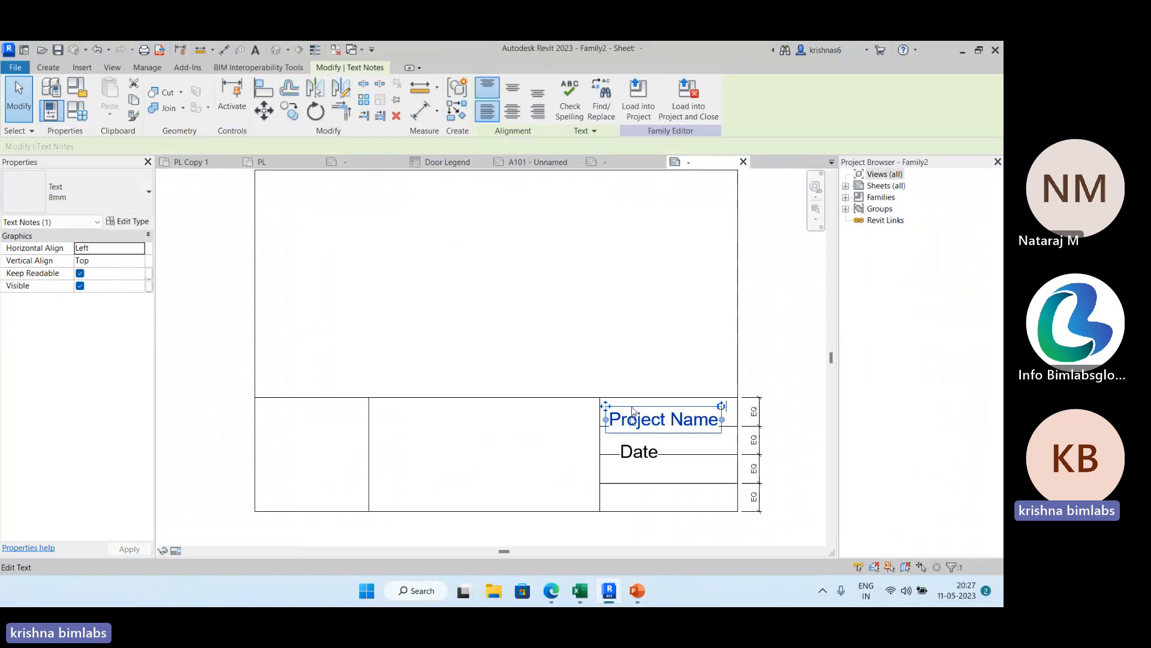
pyautogui.press('Up')
pyautogui.click(635, 459)
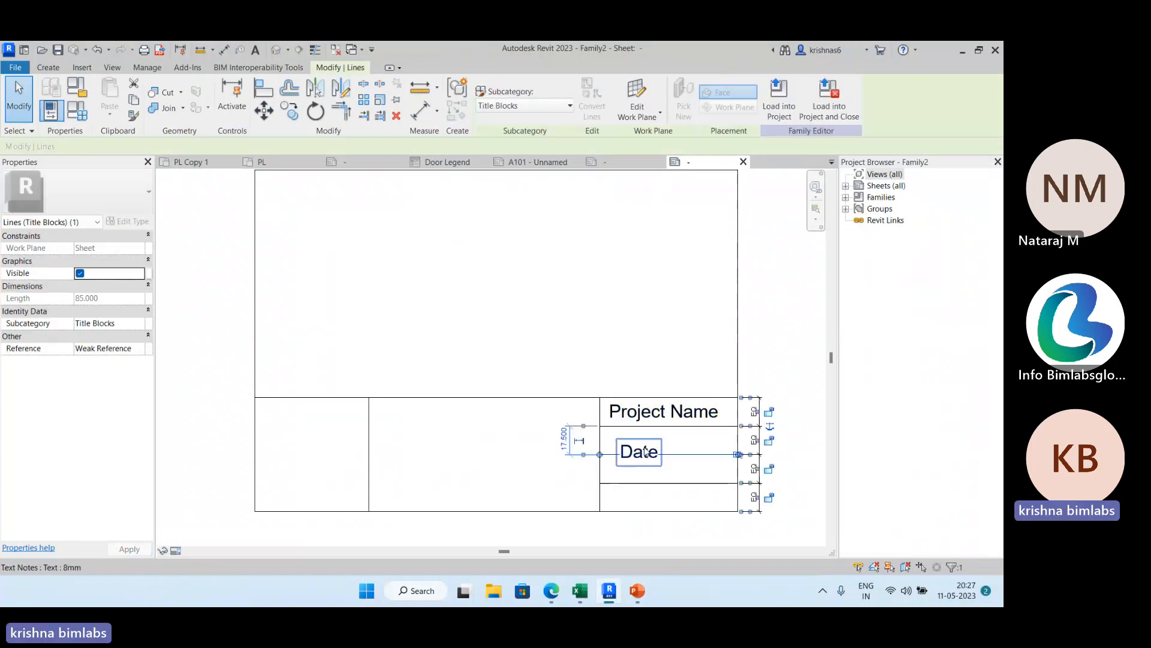
pyautogui.press('Escape')
pyautogui.click(640, 445)
pyautogui.press('Up')
pyautogui.press('Up')
pyautogui.press('Up')
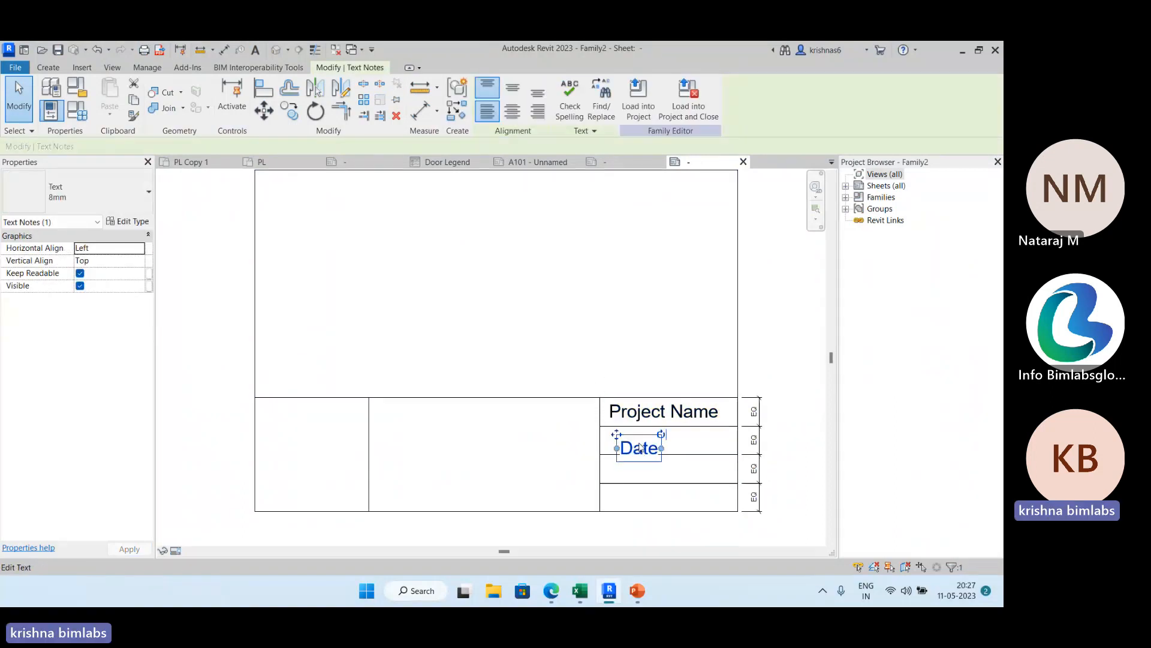
pyautogui.press('Left')
pyautogui.press('Left')
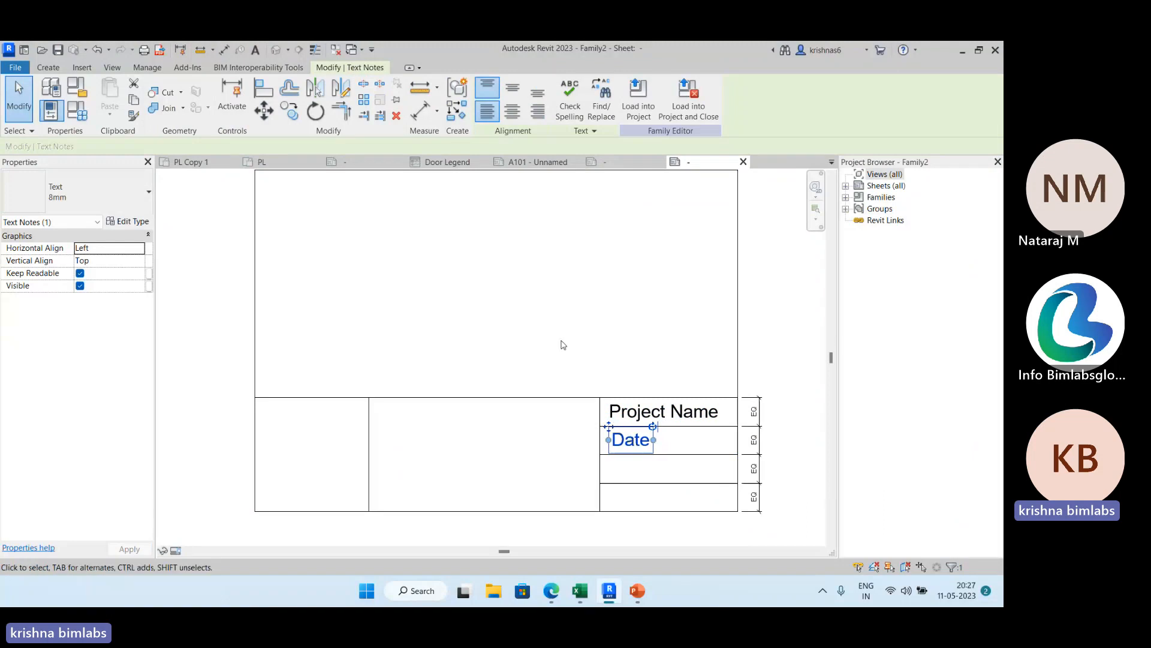
pyautogui.press('Escape')
# View the shared type properties of the Project Name and Date texts without changing them.
pyautogui.click(637, 413)
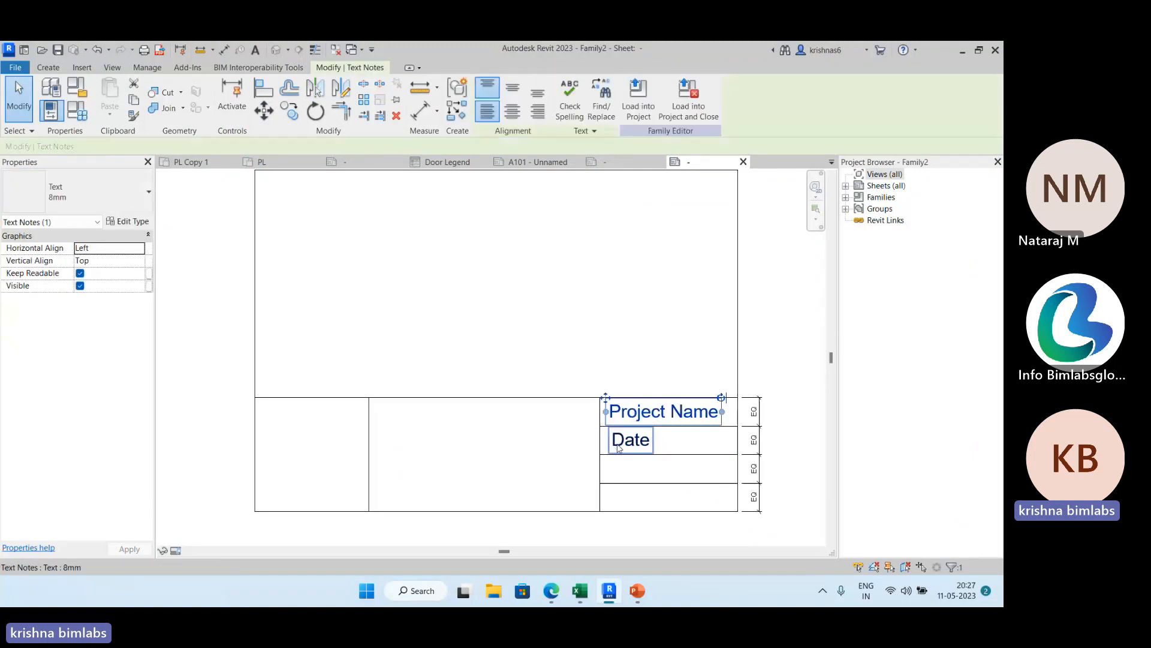
pyautogui.keyDown('ctrl'); pyautogui.click(618, 448); pyautogui.keyUp('ctrl')
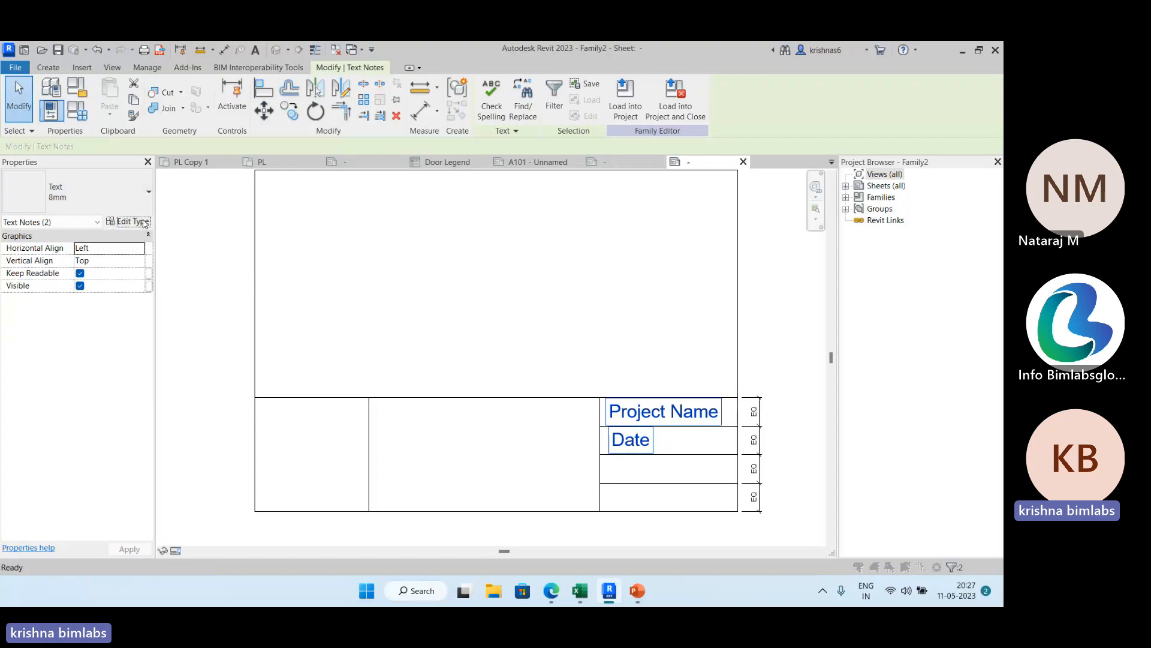
pyautogui.click(128, 221)
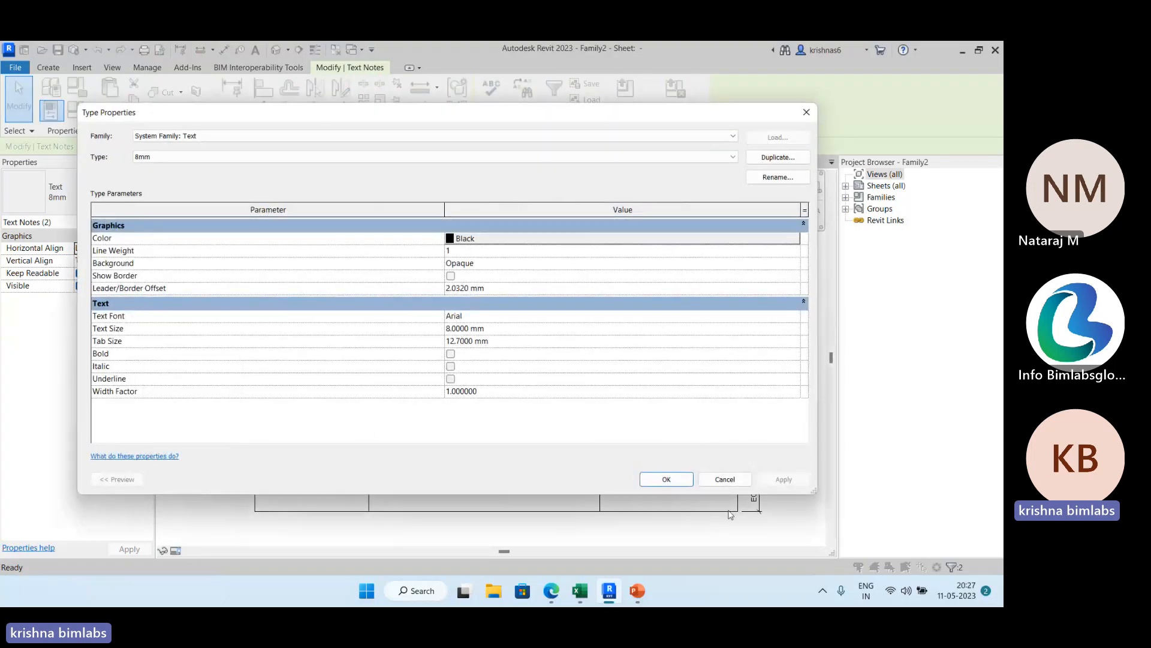
pyautogui.click(739, 484)
pyautogui.click(787, 363)
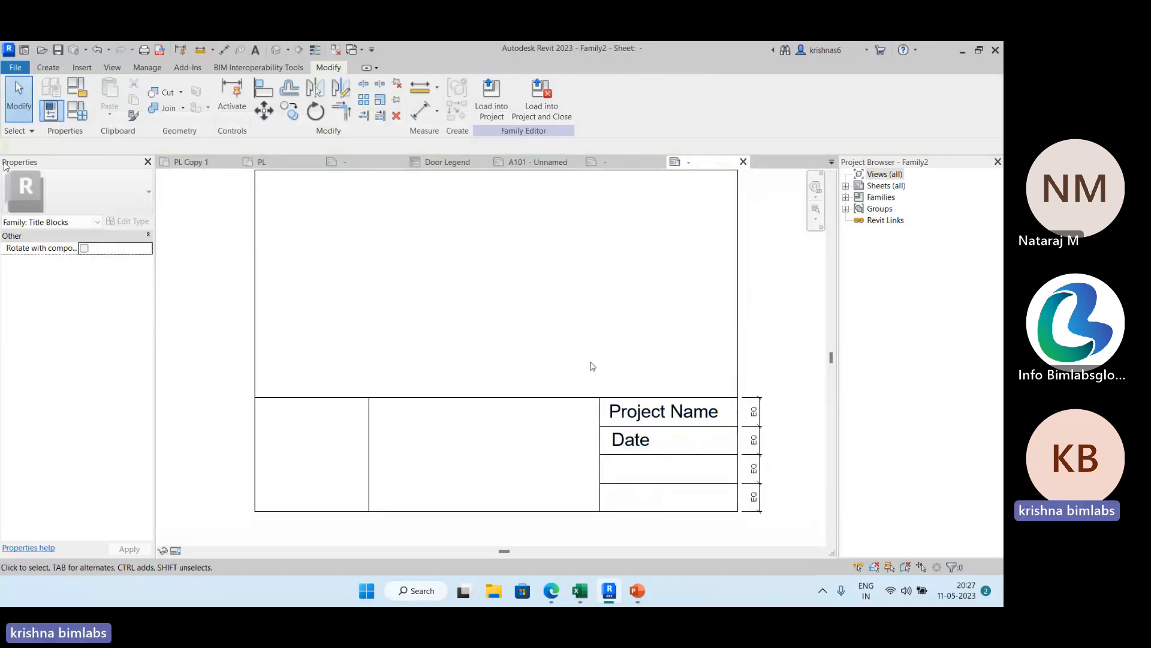
# Start a label near the right end of the Date row and look through its available category parameters for a date field.
pyautogui.click(48, 67)
pyautogui.click(493, 96)
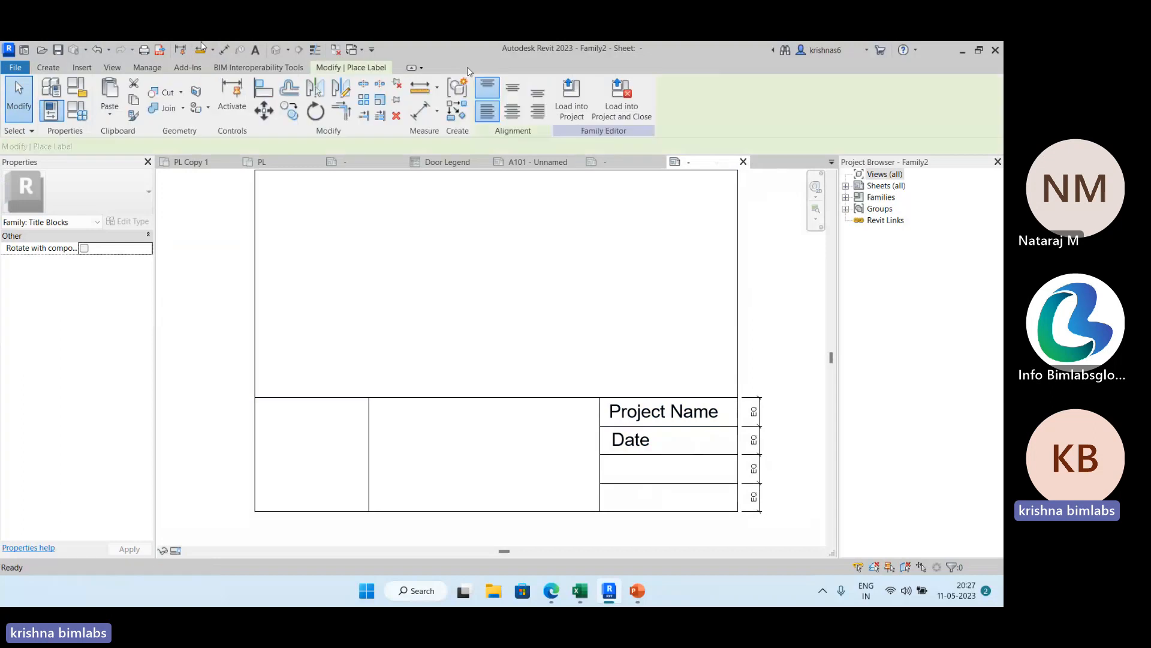
pyautogui.click(718, 439)
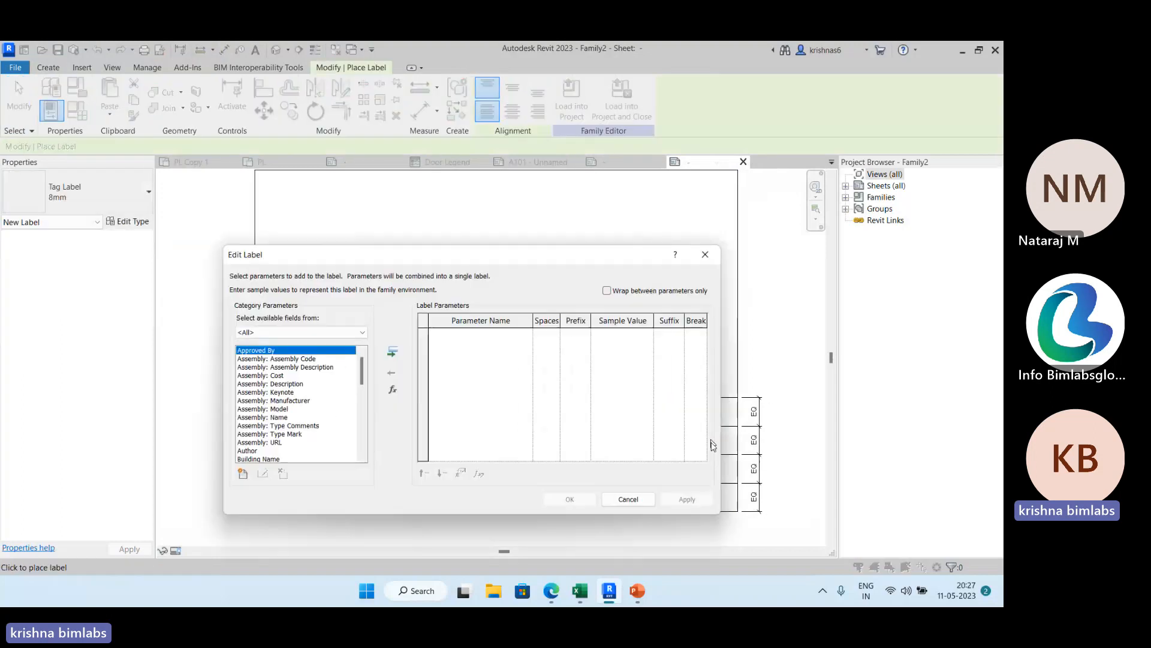
pyautogui.scroll(-4, 257, 414)
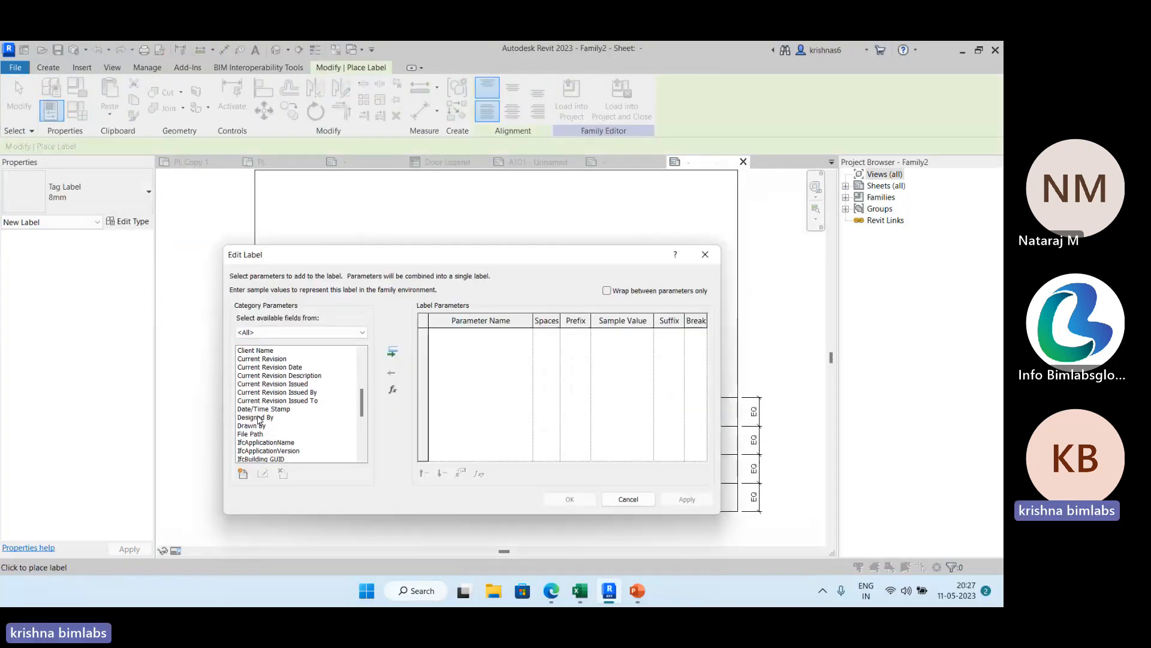
pyautogui.scroll(4, 260, 417)
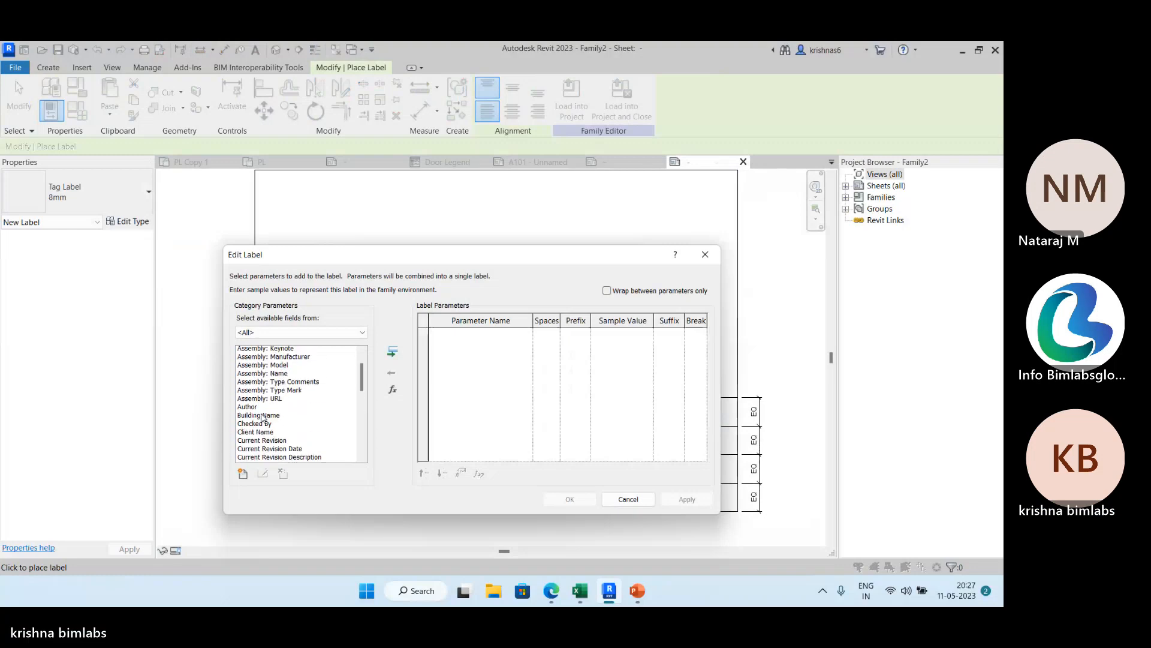
pyautogui.scroll(-8, 262, 421)
pyautogui.scroll(3, 263, 424)
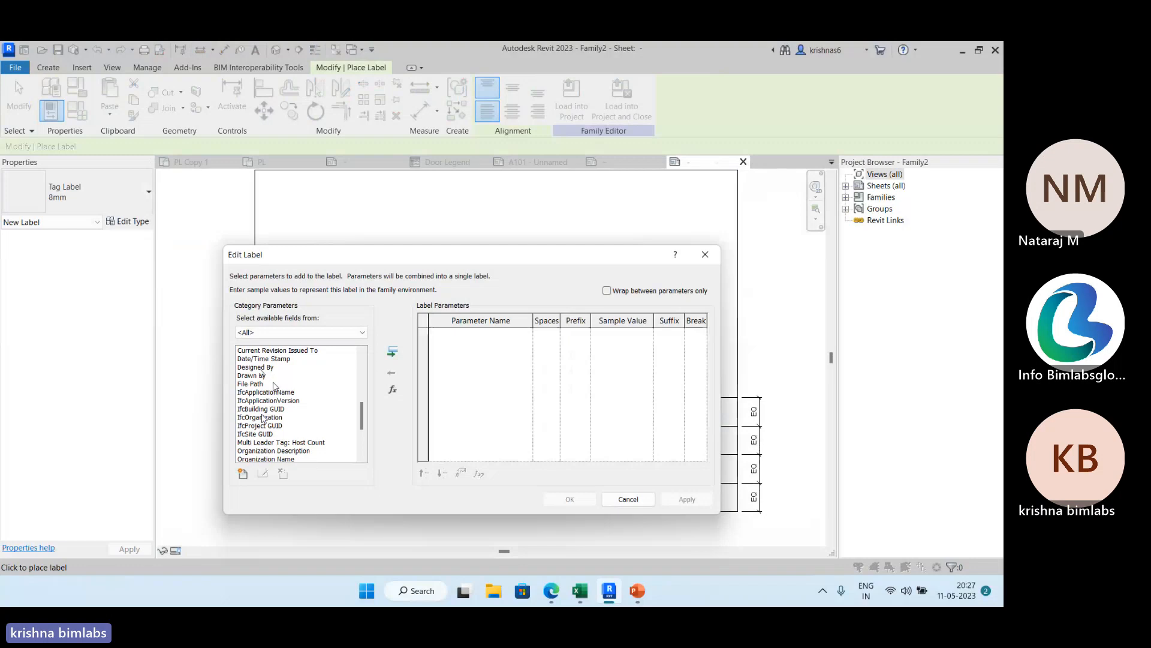
pyautogui.scroll(2, 270, 384)
pyautogui.scroll(5, 273, 379)
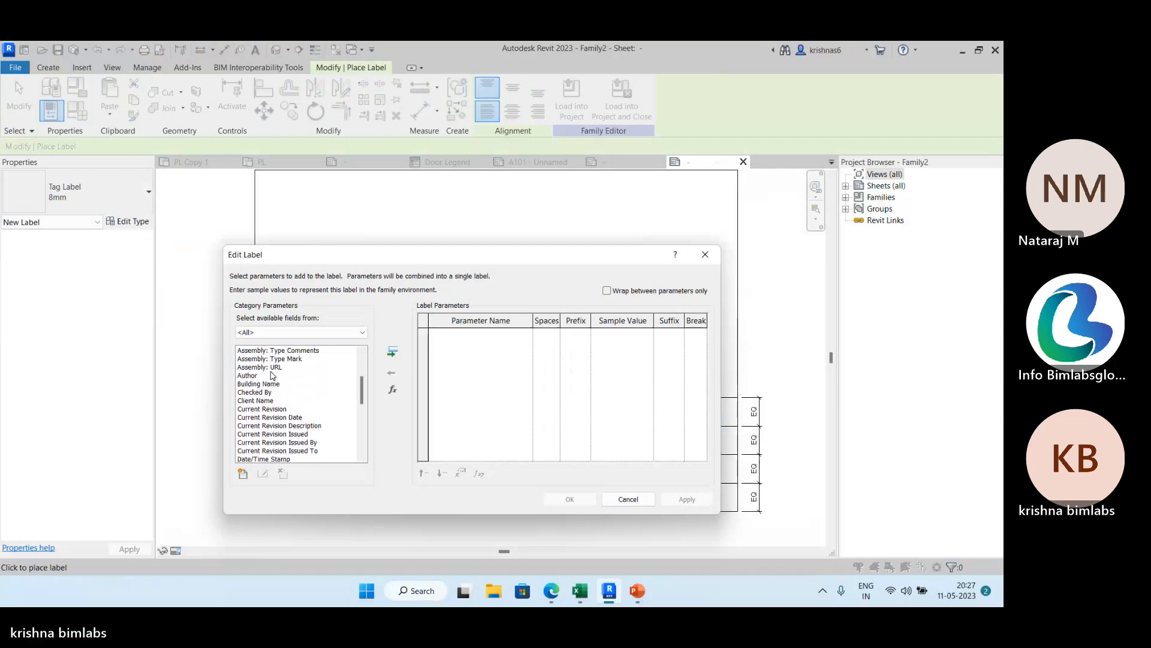
pyautogui.scroll(2, 274, 382)
pyautogui.scroll(-5, 273, 396)
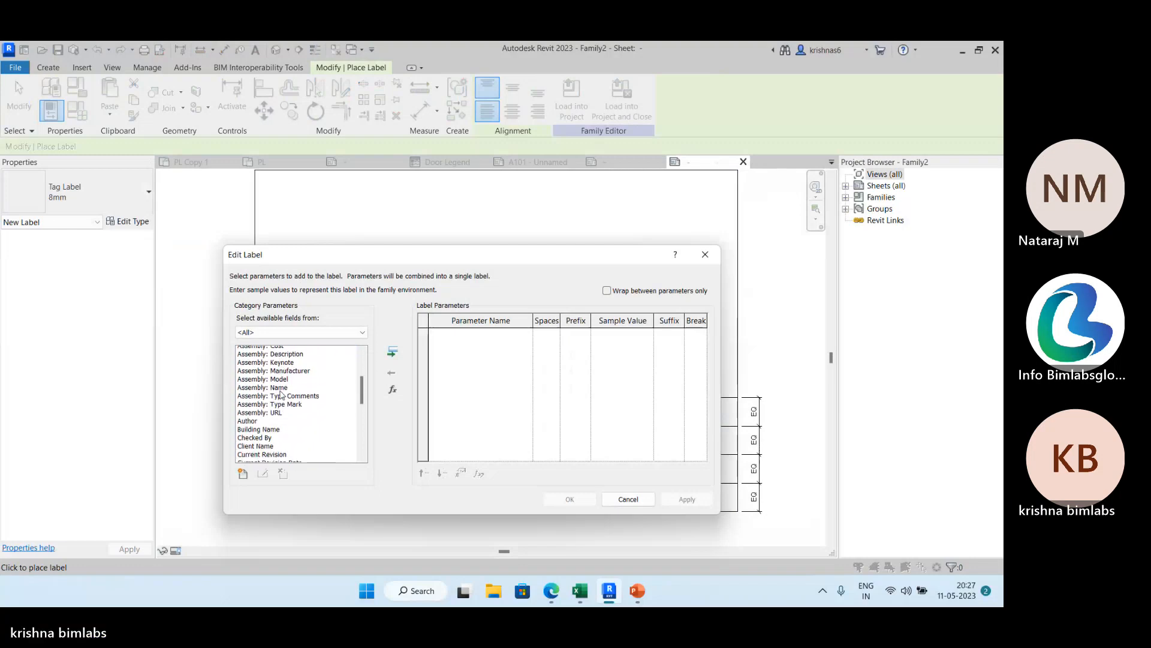
pyautogui.scroll(-6, 274, 414)
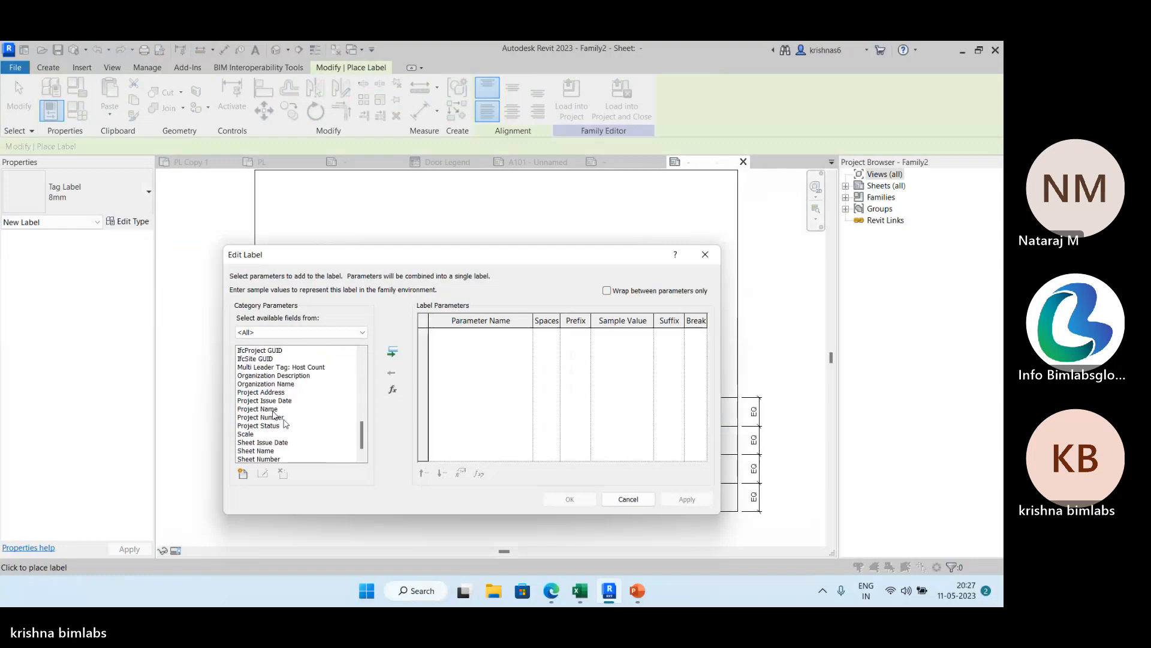
pyautogui.scroll(-1, 272, 411)
# Add the Project Issue Date parameter to the label, confirm it and finish placing labels.
pyautogui.click(279, 393)
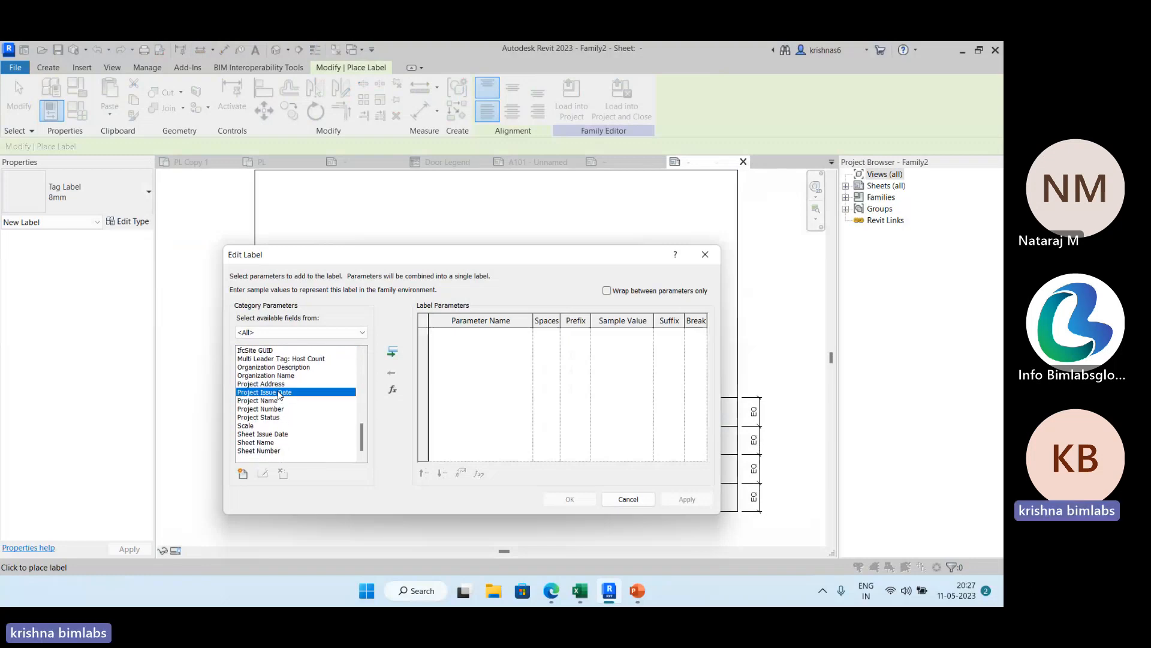
pyautogui.click(394, 353)
pyautogui.click(685, 502)
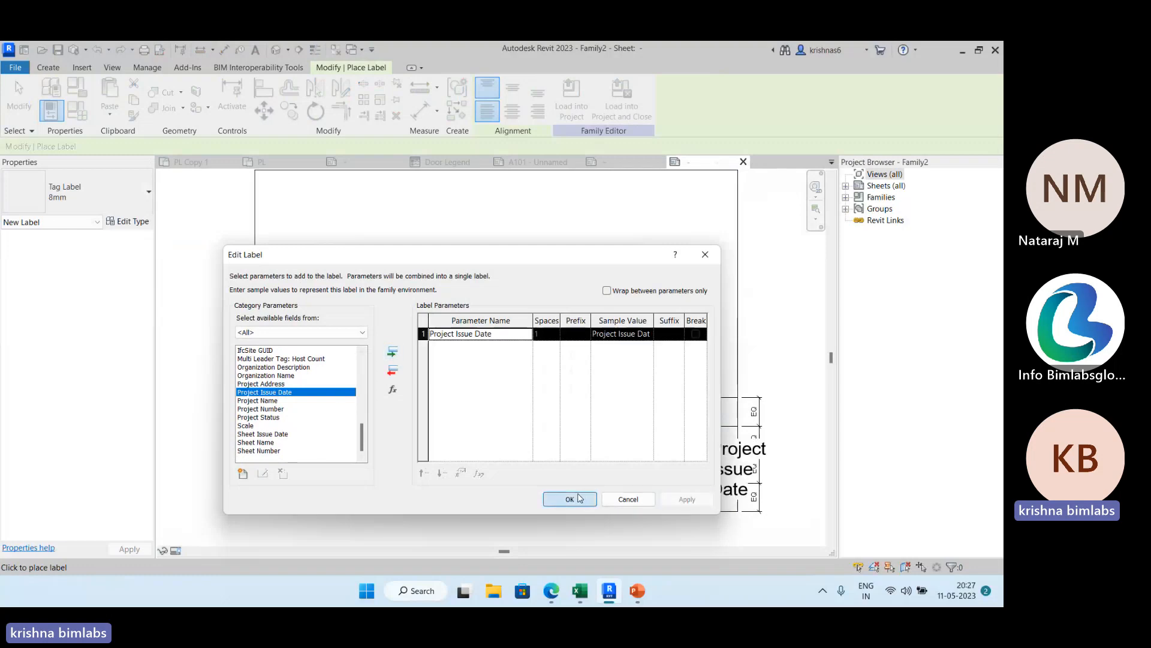
pyautogui.click(570, 498)
pyautogui.click(762, 468)
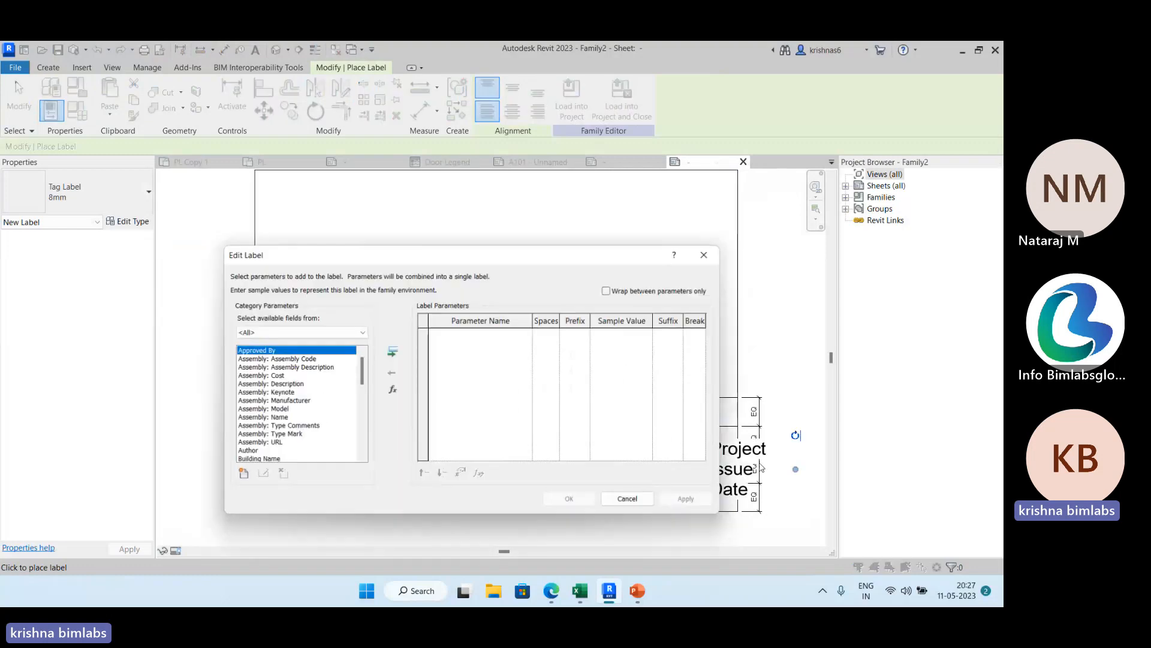
pyautogui.click(704, 255)
pyautogui.press('Escape')
pyautogui.press('Escape')
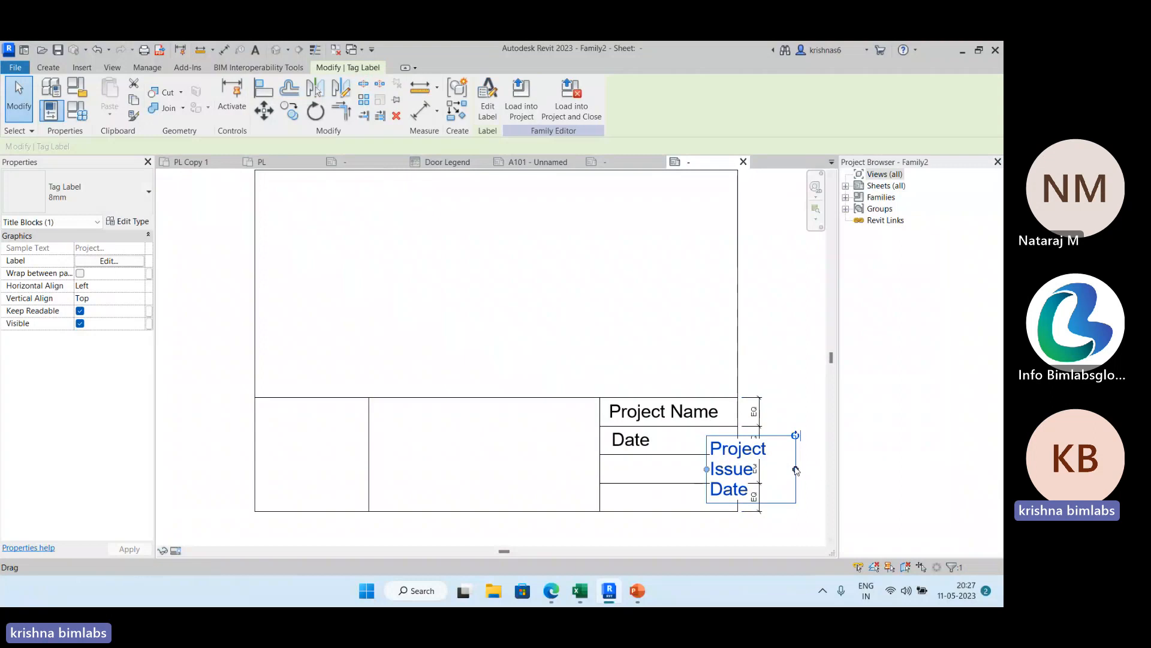
# Widen the Project Issue Date label and nudge it up and left toward the Date row.
pyautogui.moveTo(796, 469); pyautogui.dragTo(825, 469)
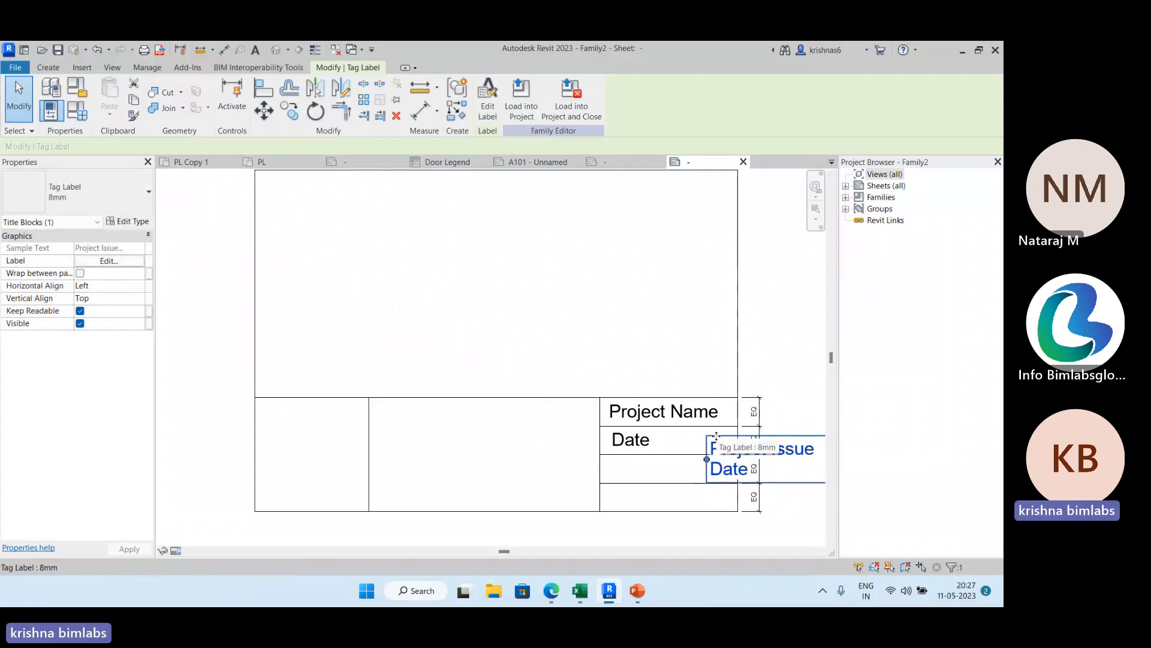
pyautogui.press('Up')
pyautogui.press('Up')
pyautogui.press('Up')
pyautogui.press('Up')
pyautogui.press('Up')
pyautogui.press('Up')
pyautogui.press('Up')
pyautogui.press('Up')
pyautogui.press('Up')
pyautogui.press('Up')
pyautogui.press('Left')
pyautogui.press('Left')
pyautogui.press('Left')
pyautogui.press('Left')
pyautogui.press('Left')
pyautogui.press('Left')
pyautogui.press('Left')
pyautogui.press('Left')
pyautogui.press('Left')
pyautogui.press('Left')
pyautogui.press('Left')
pyautogui.press('Left')
pyautogui.press('Left')
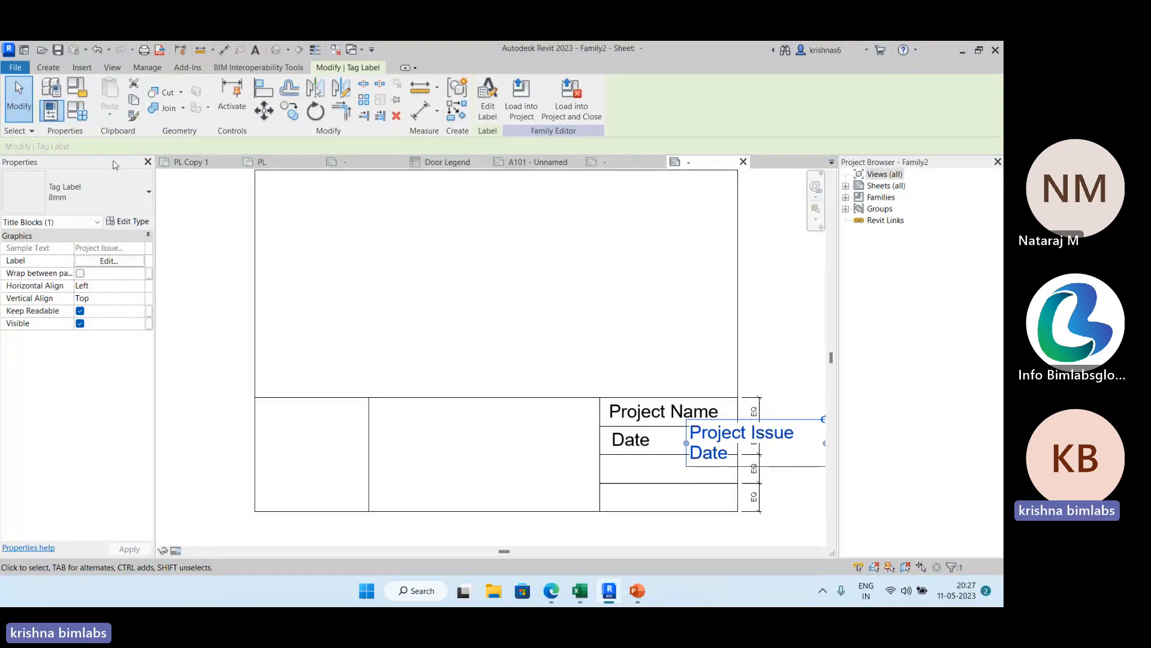
# View the type properties of the Project Issue Date label without changing them and deselect the label.
pyautogui.click(139, 221)
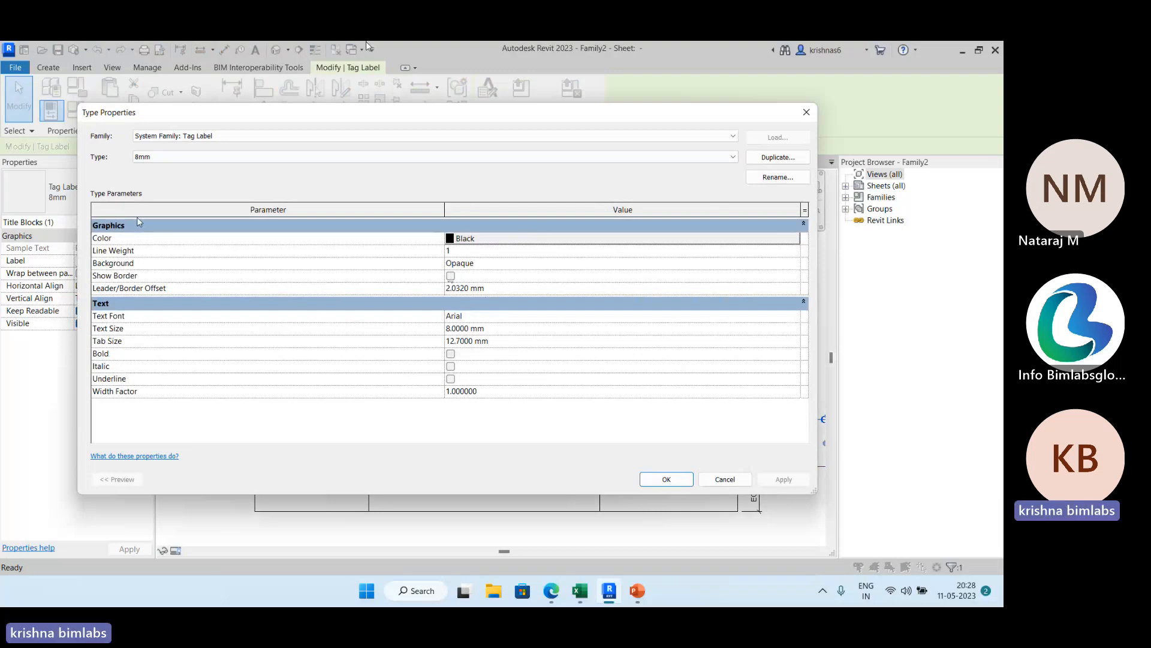
pyautogui.click(806, 112)
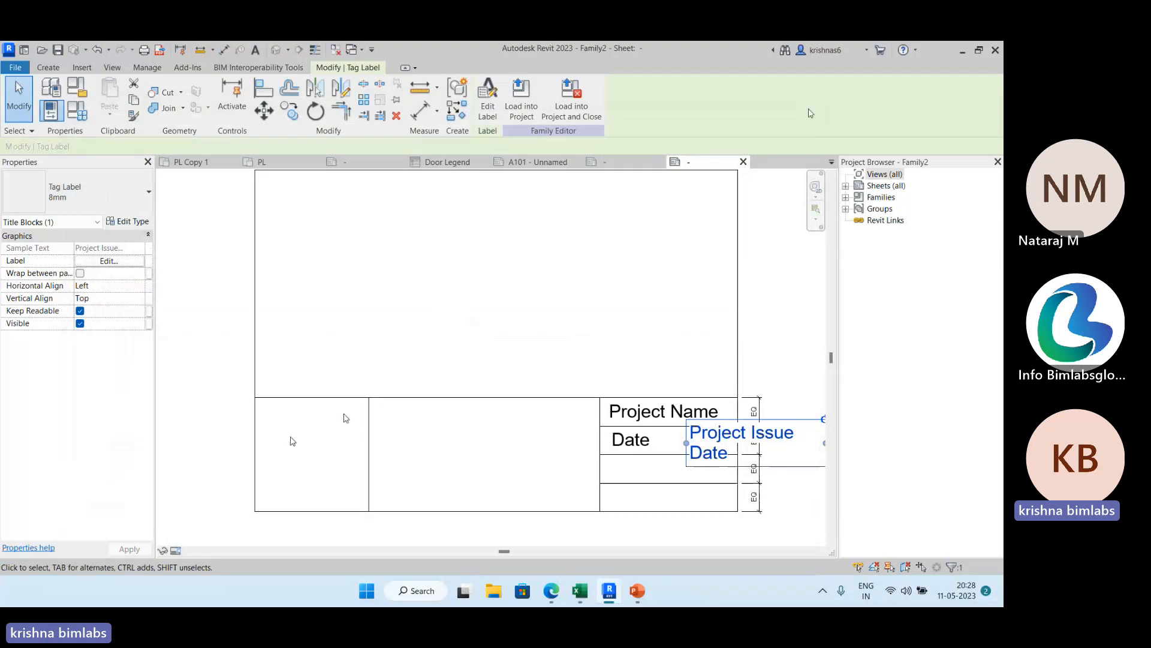
pyautogui.click(82, 68)
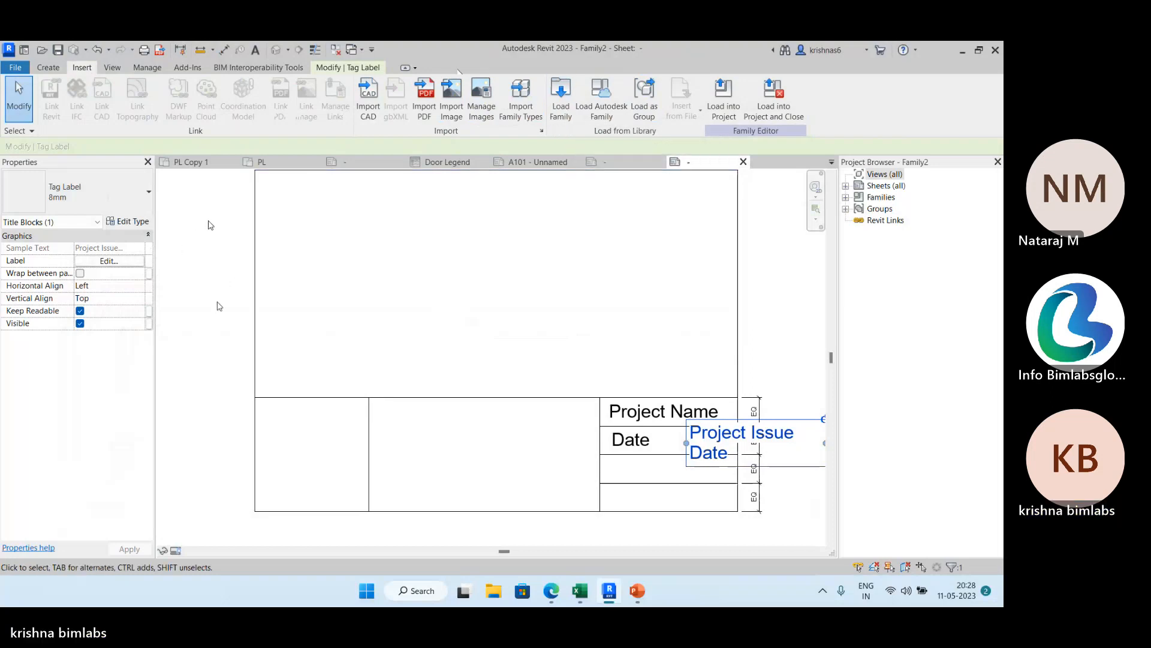
pyautogui.click(174, 231)
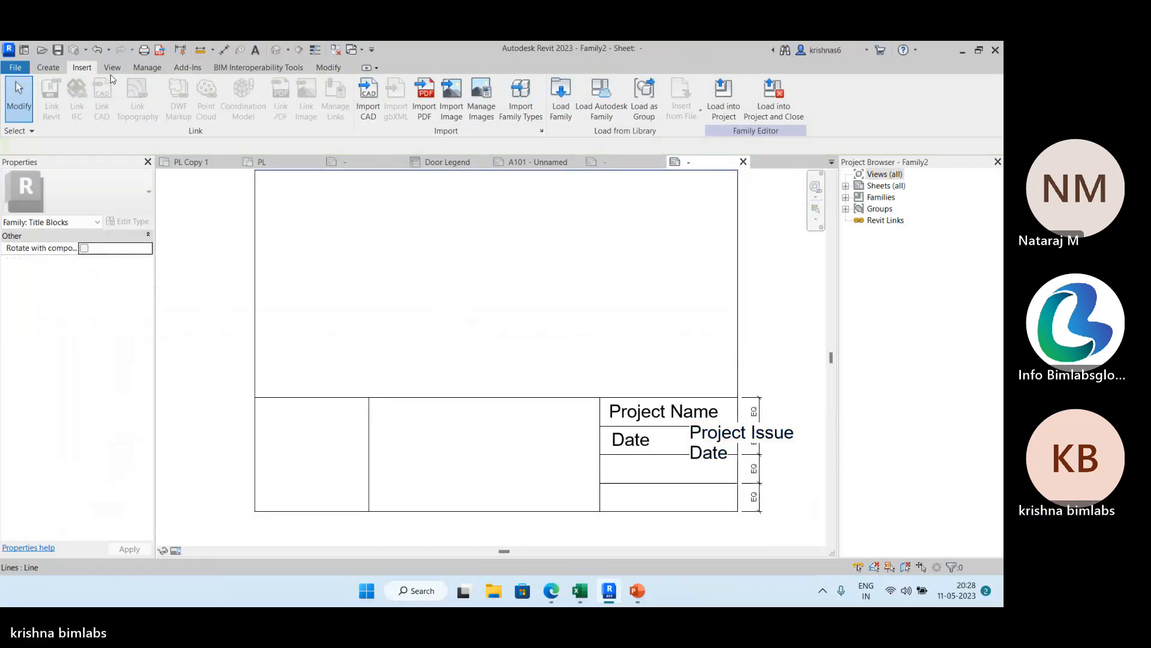
pyautogui.click(53, 67)
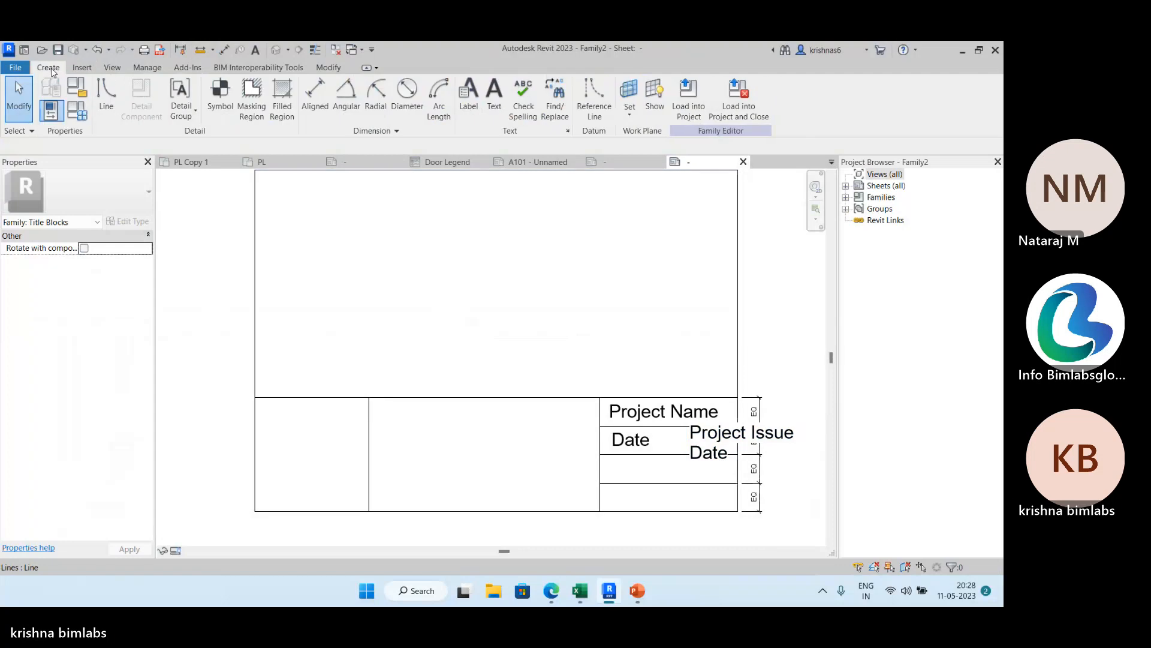
pyautogui.click(147, 67)
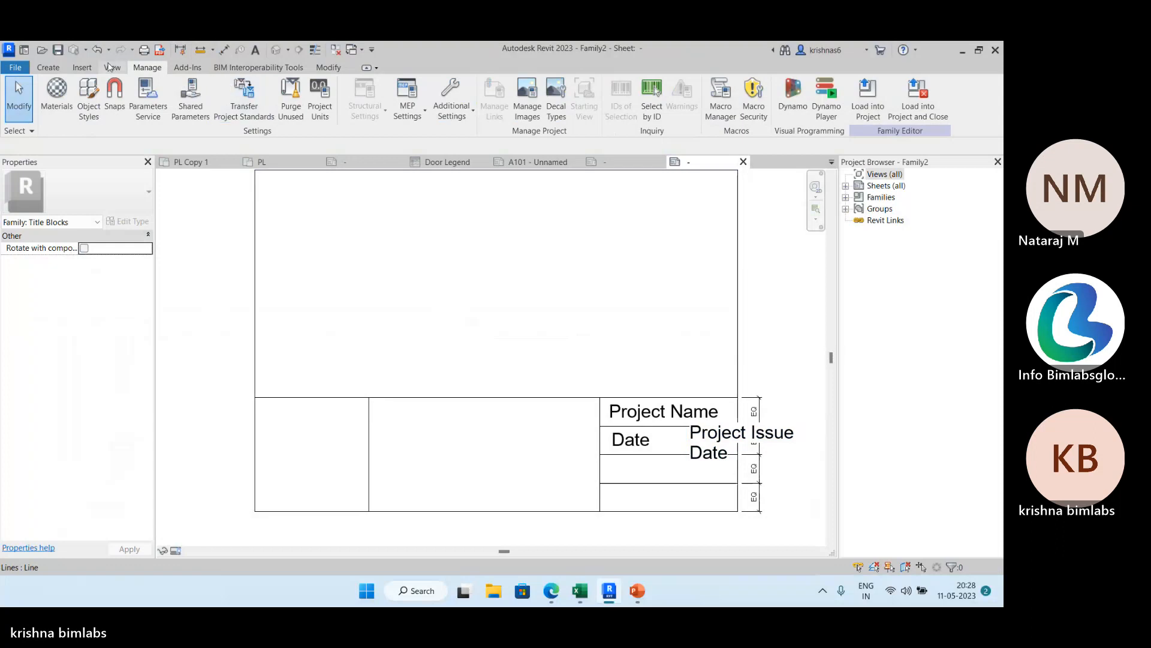
pyautogui.click(83, 67)
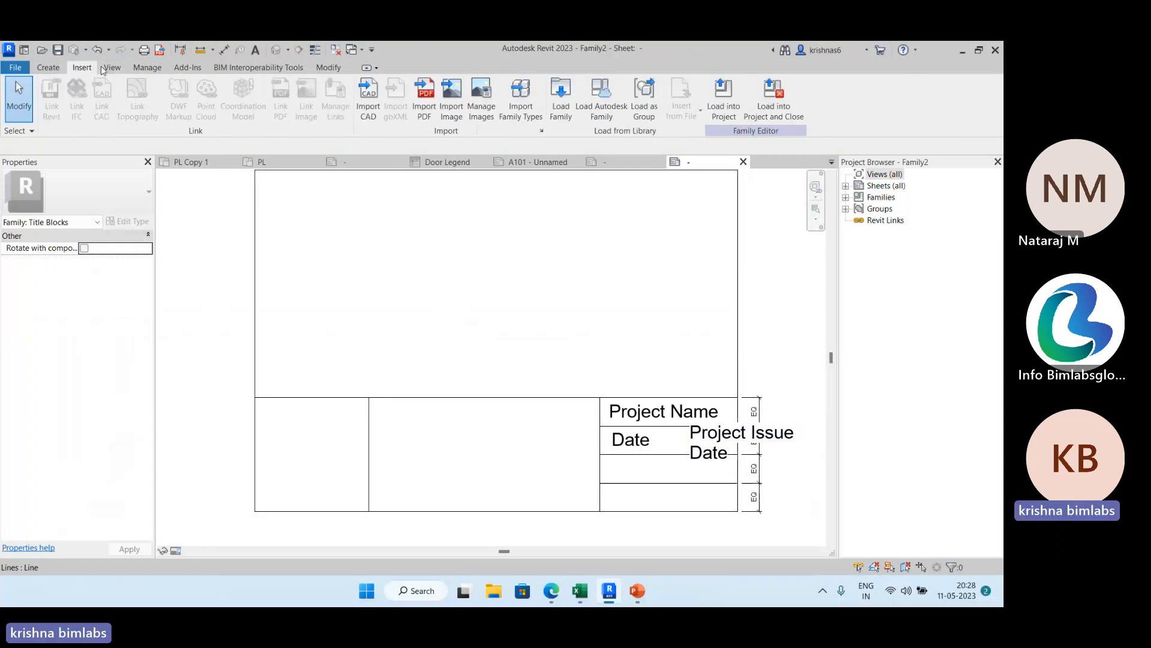
pyautogui.click(48, 67)
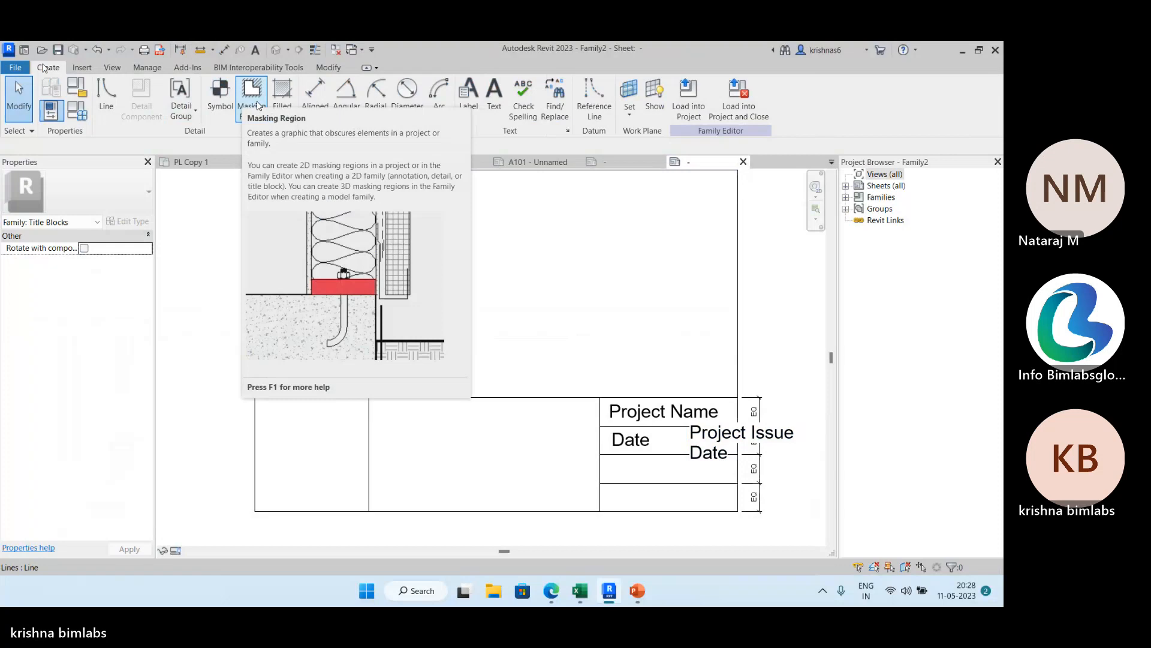
pyautogui.click(112, 68)
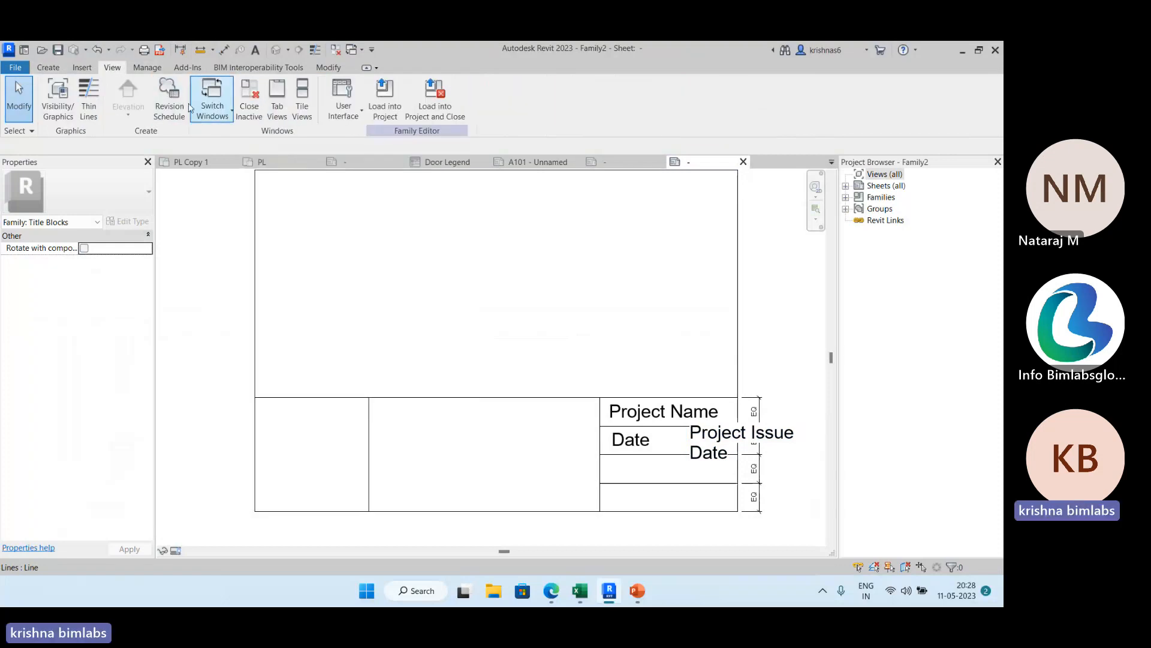
pyautogui.click(171, 94)
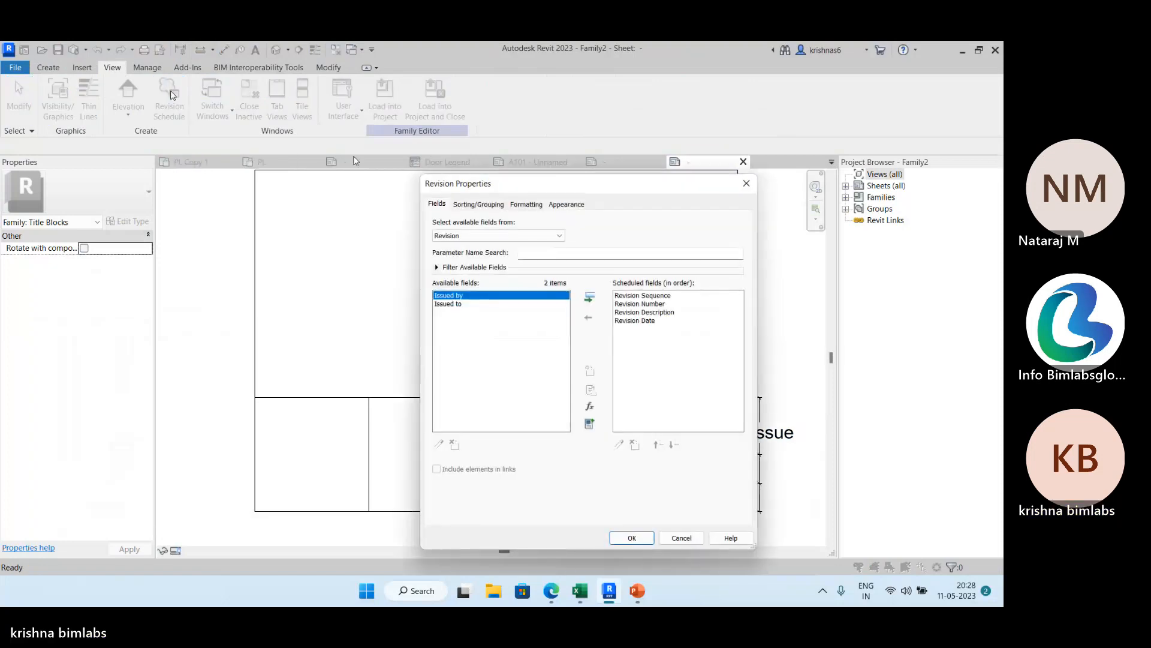
pyautogui.click(747, 183)
# Examine the revision table in the title block of sheet A101 and return to the title block family.
pyautogui.click(537, 162)
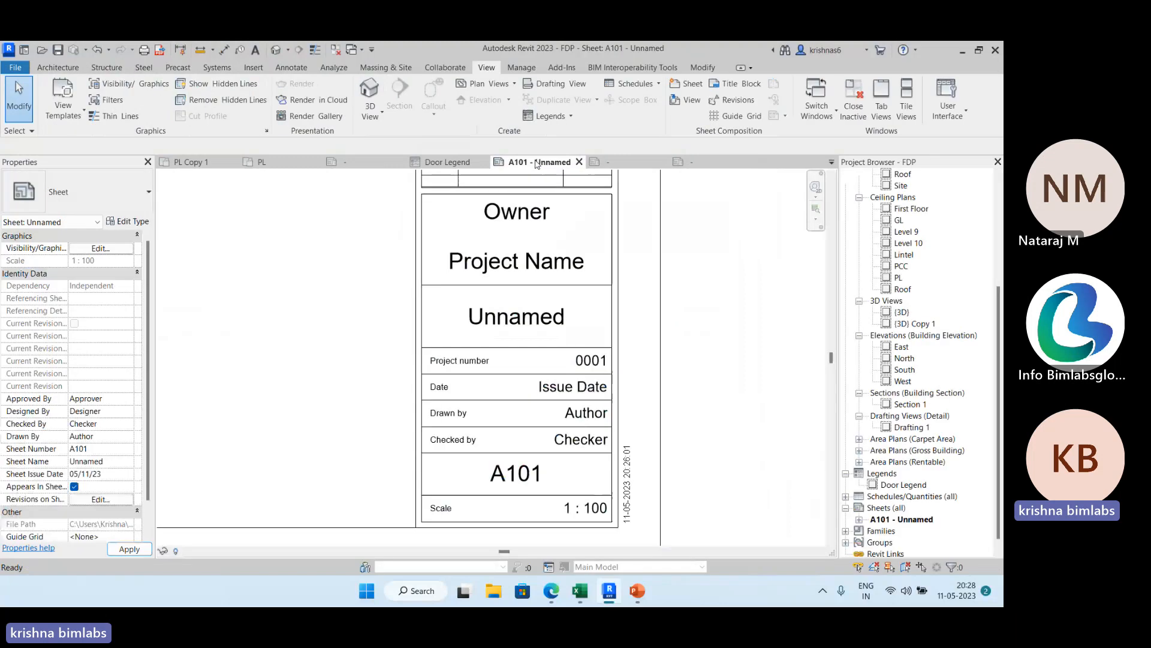
pyautogui.scroll(-5, 475, 254)
pyautogui.scroll(5, 475, 254)
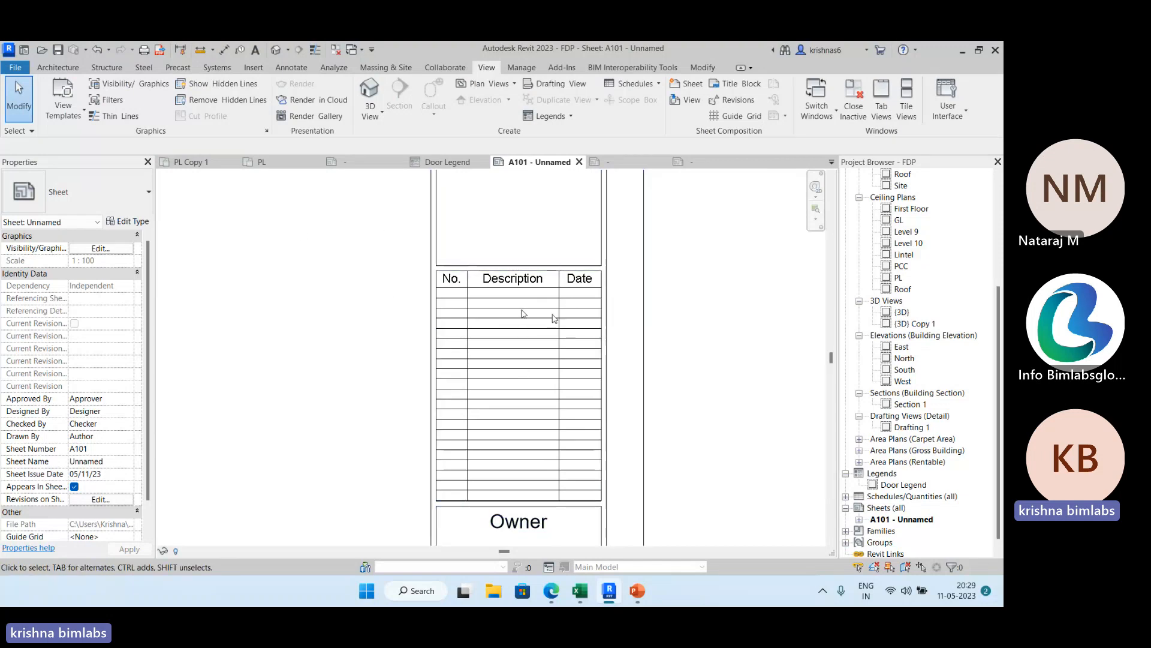
pyautogui.click(702, 162)
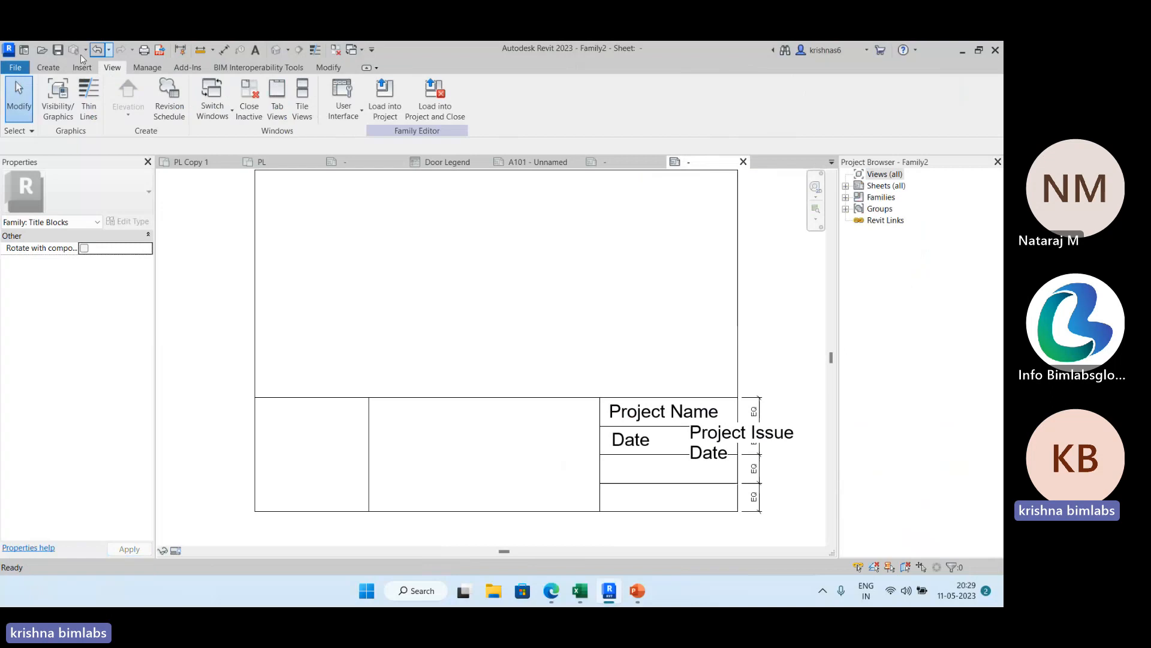
# Create a revision schedule in the title block family with the Revision Sequence field removed from its scheduled fields.
pyautogui.click(168, 111)
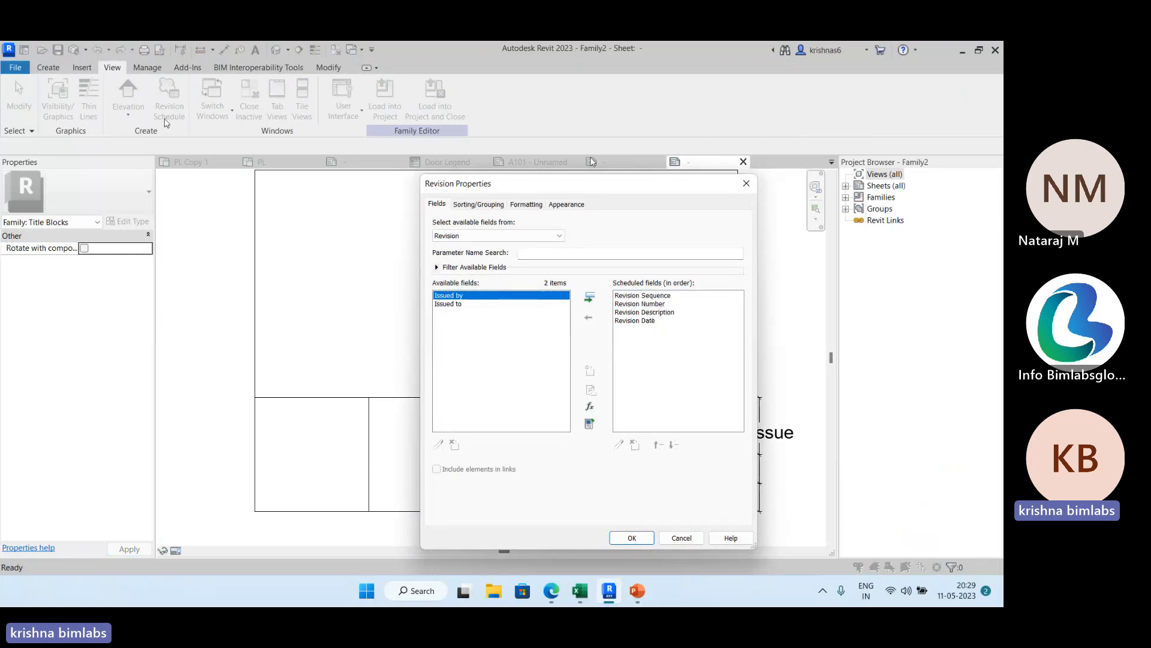
pyautogui.click(639, 296)
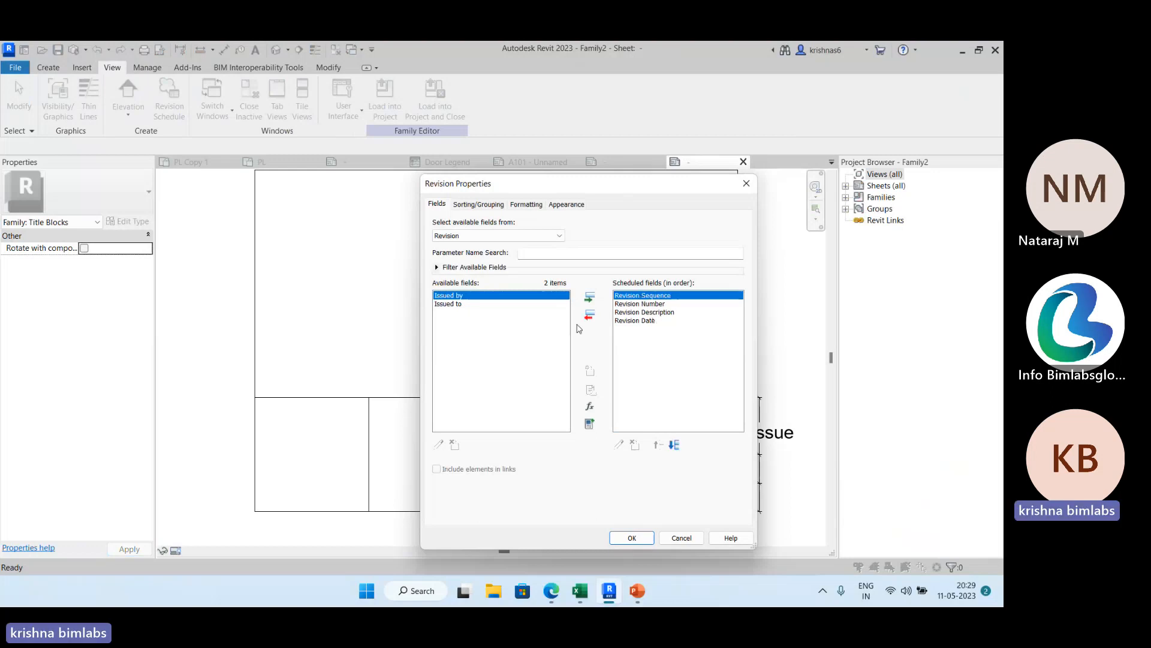
pyautogui.click(590, 316)
pyautogui.click(641, 537)
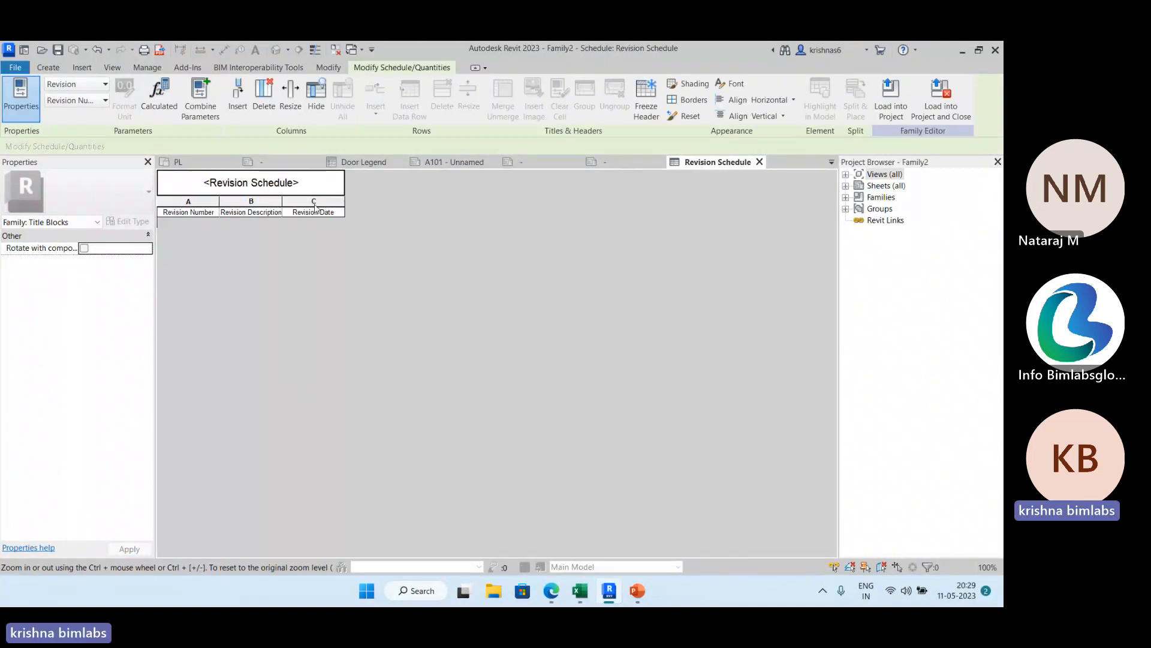
# Place the Revision Schedule from the family's schedules into the wide middle cell of the title block.
pyautogui.click(626, 165)
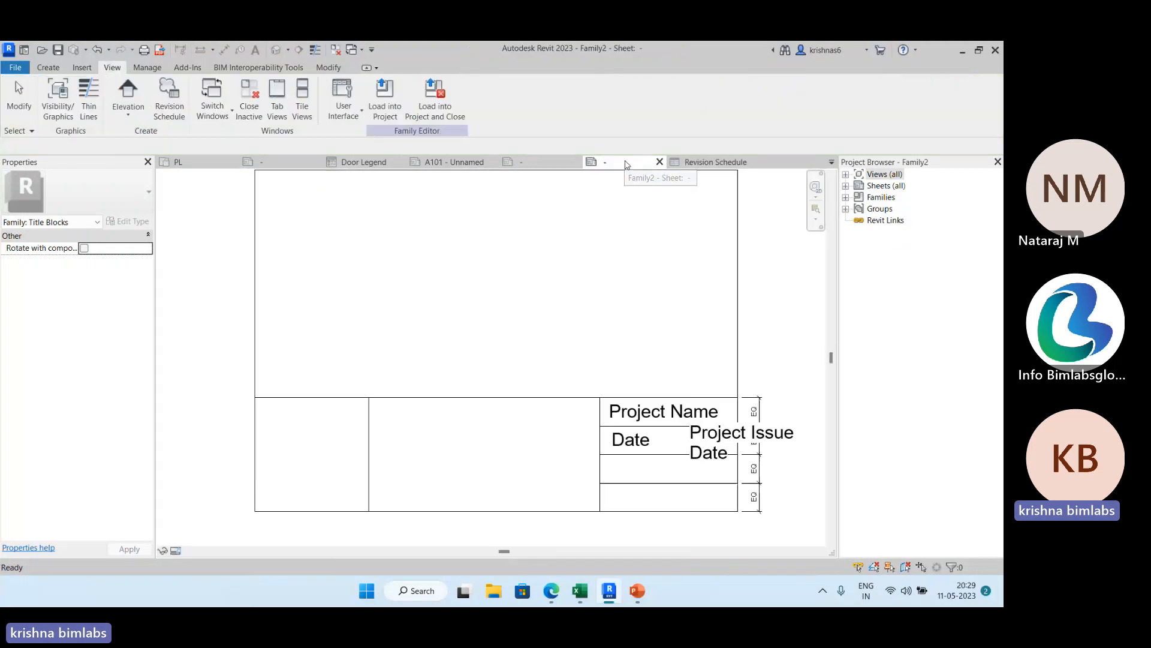
pyautogui.click(847, 175)
pyautogui.click(846, 175)
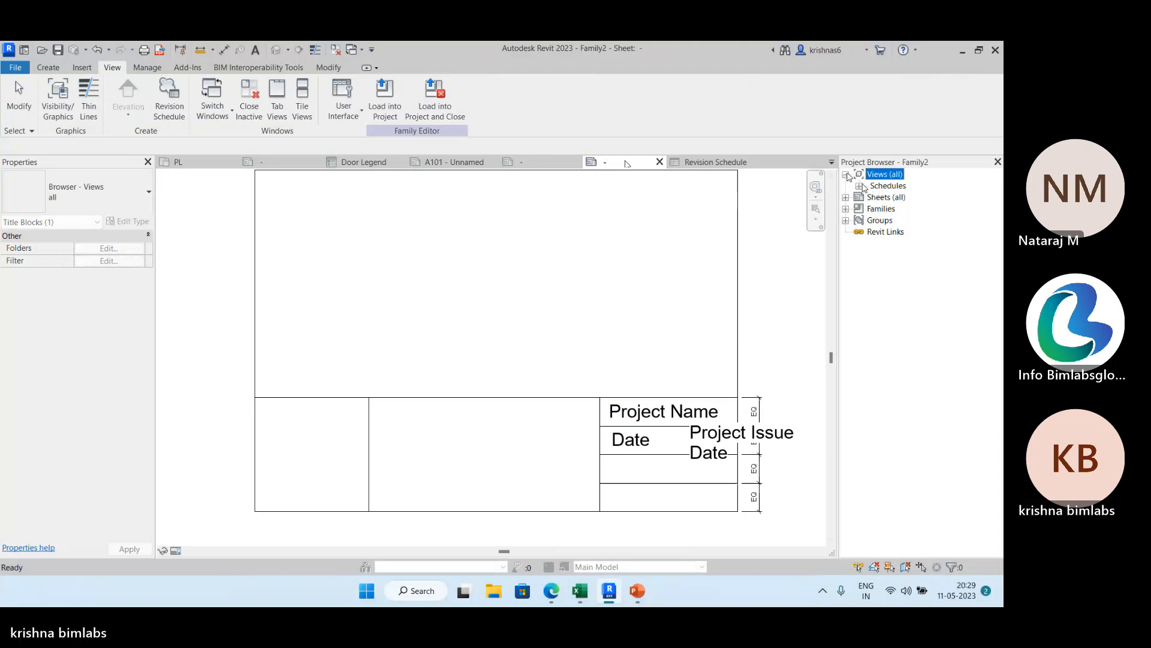
pyautogui.click(860, 186)
pyautogui.click(890, 198)
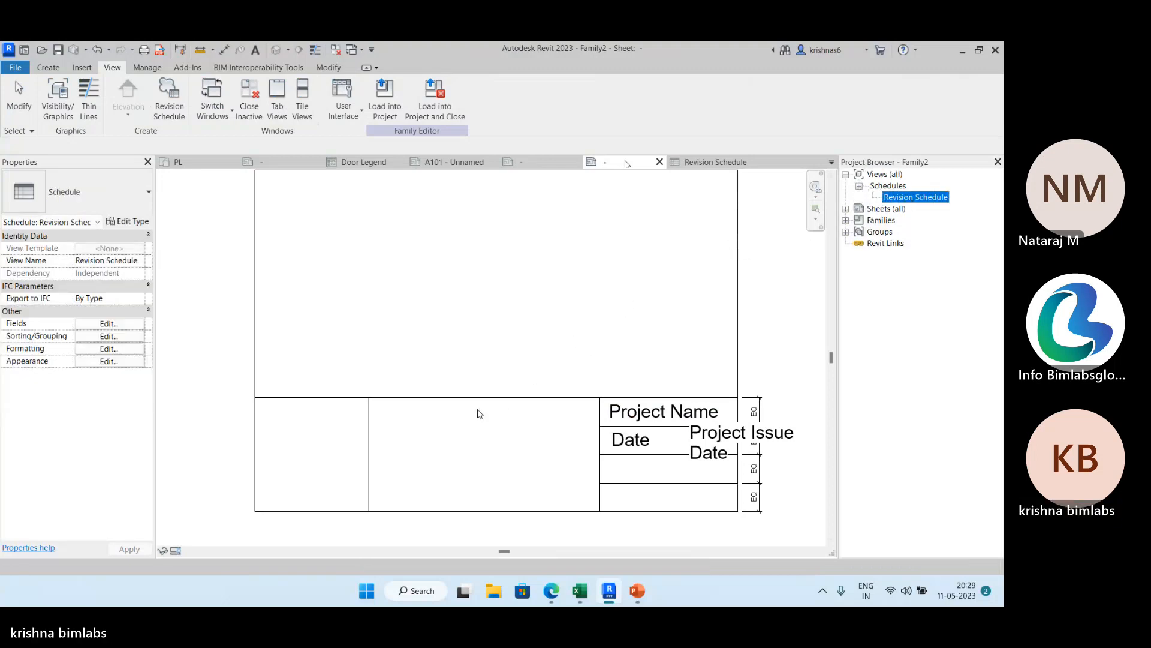
pyautogui.moveTo(478, 410); pyautogui.dragTo(475, 415)
pyautogui.click(458, 432)
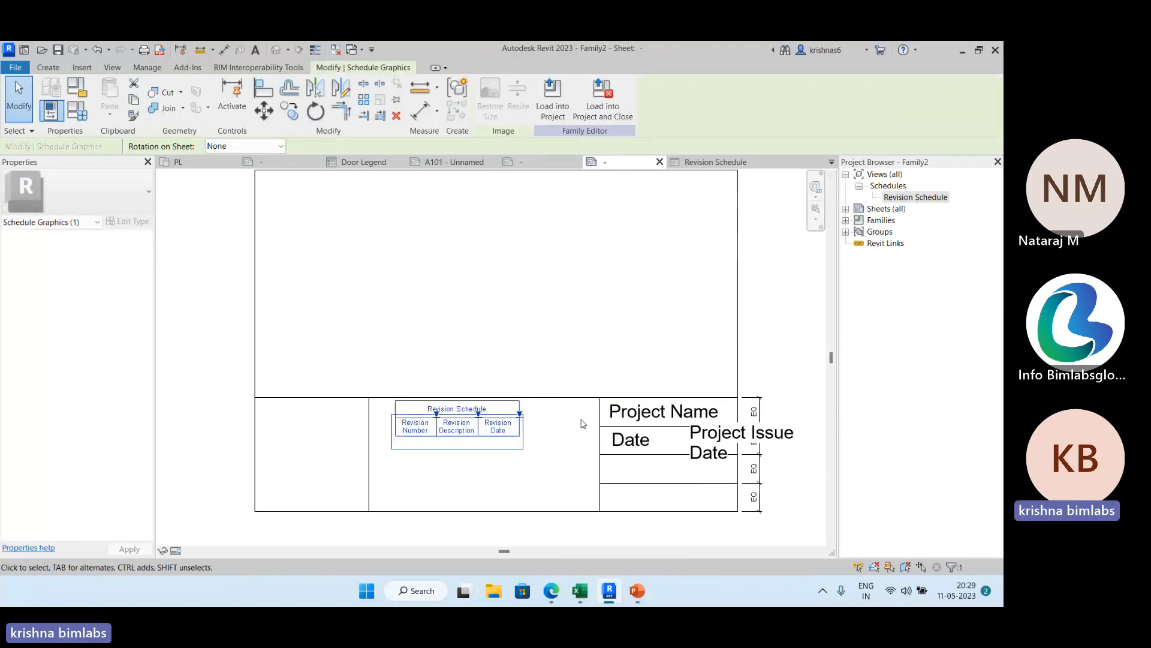
# Look over the Revision Schedule's columns in its own view and return to the title block sheet.
pyautogui.click(113, 68)
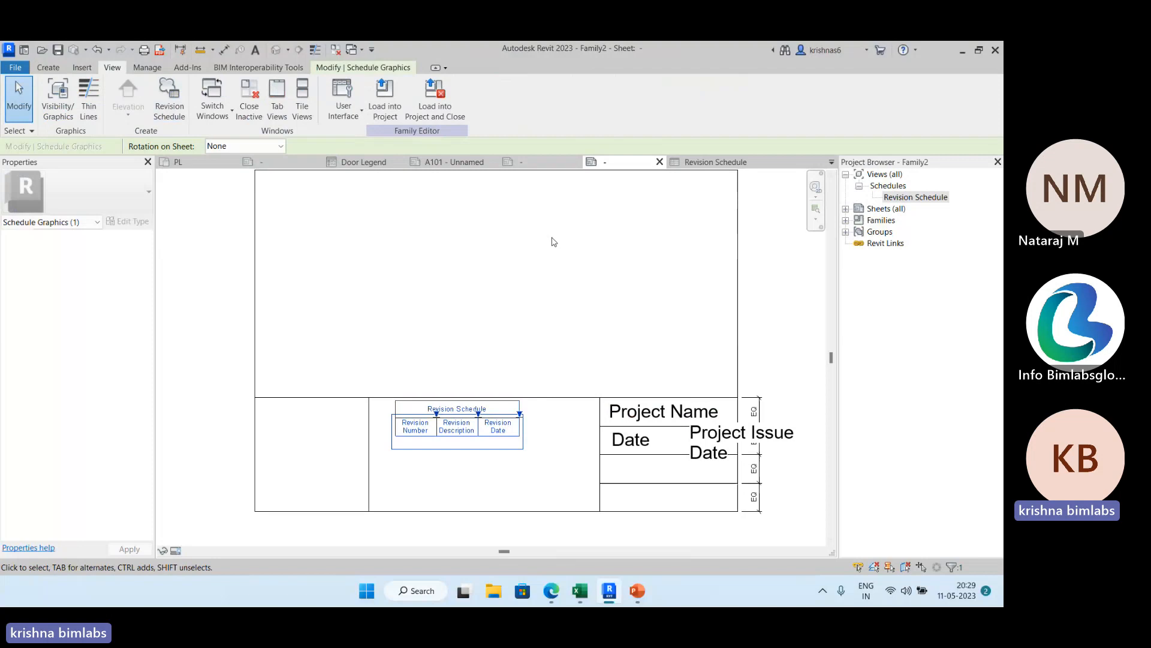
pyautogui.click(714, 162)
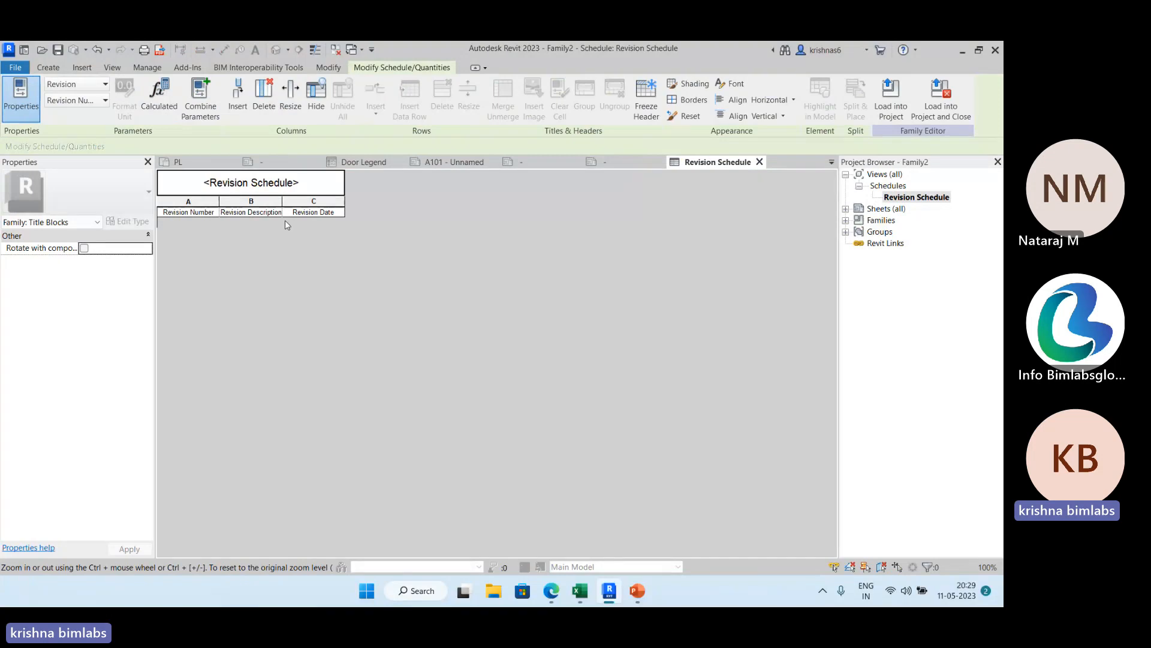
pyautogui.click(626, 162)
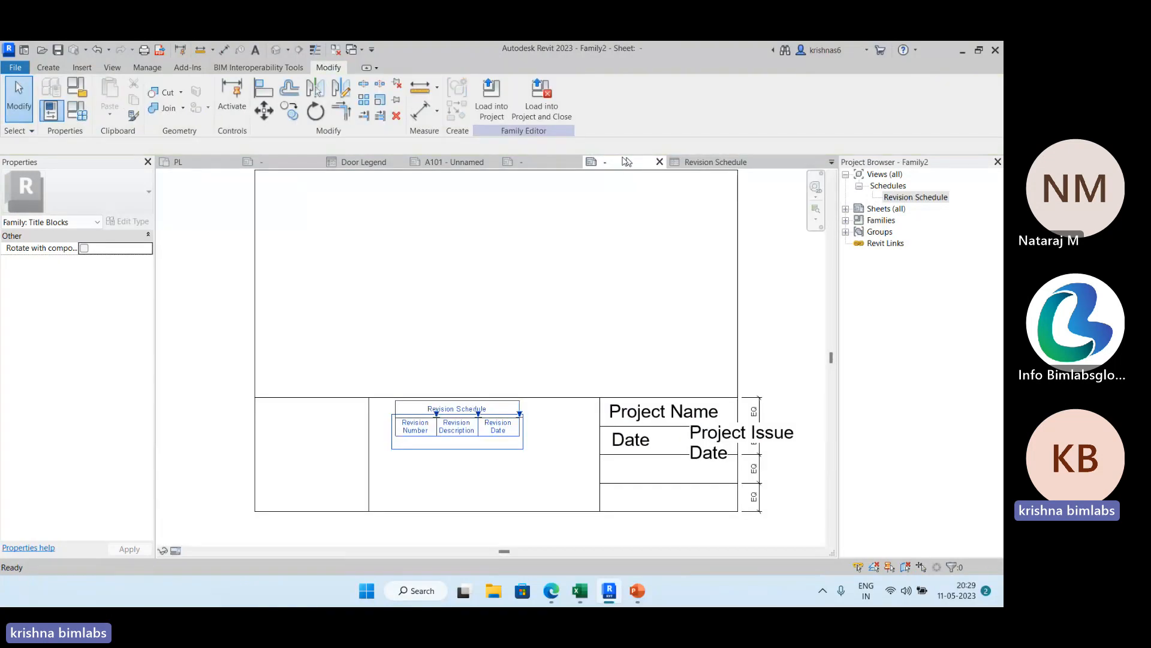
pyautogui.click(13, 67)
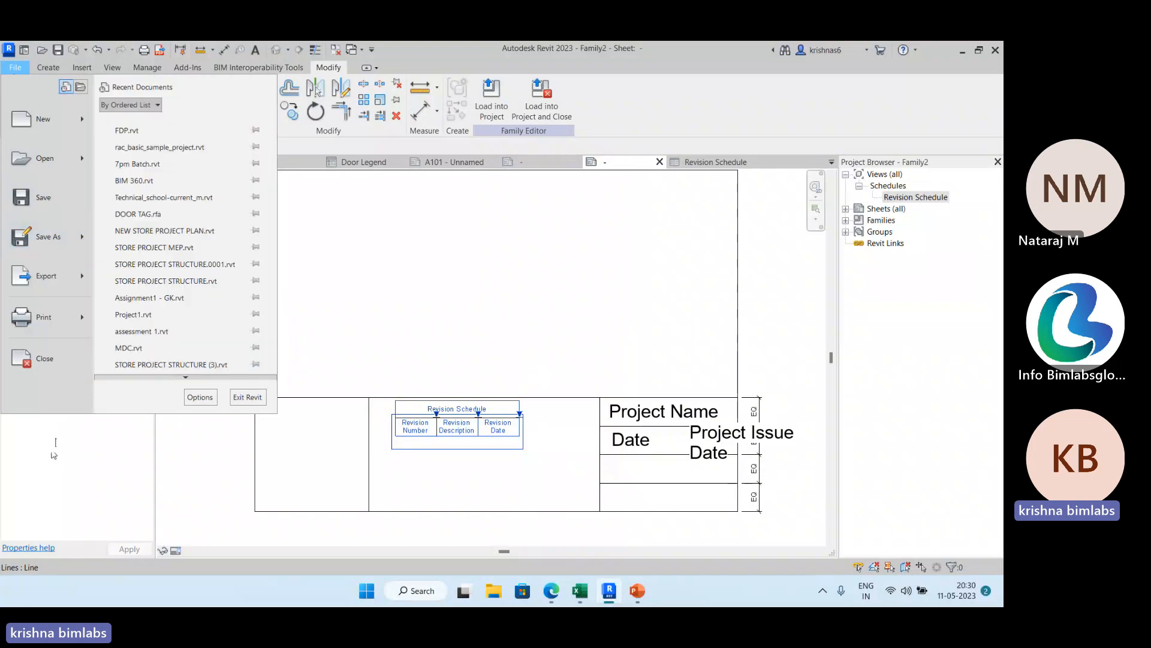
pyautogui.click(51, 454)
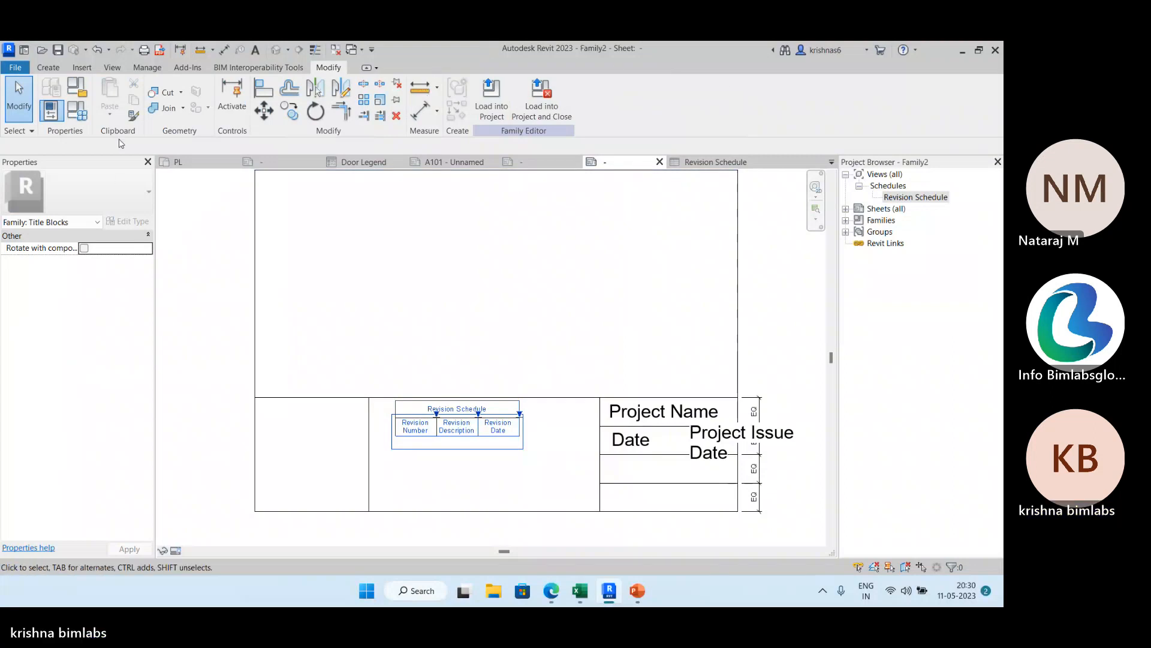
# Switch to floor plan PL of the FDP project and start a DWG export of it.
pyautogui.click(180, 162)
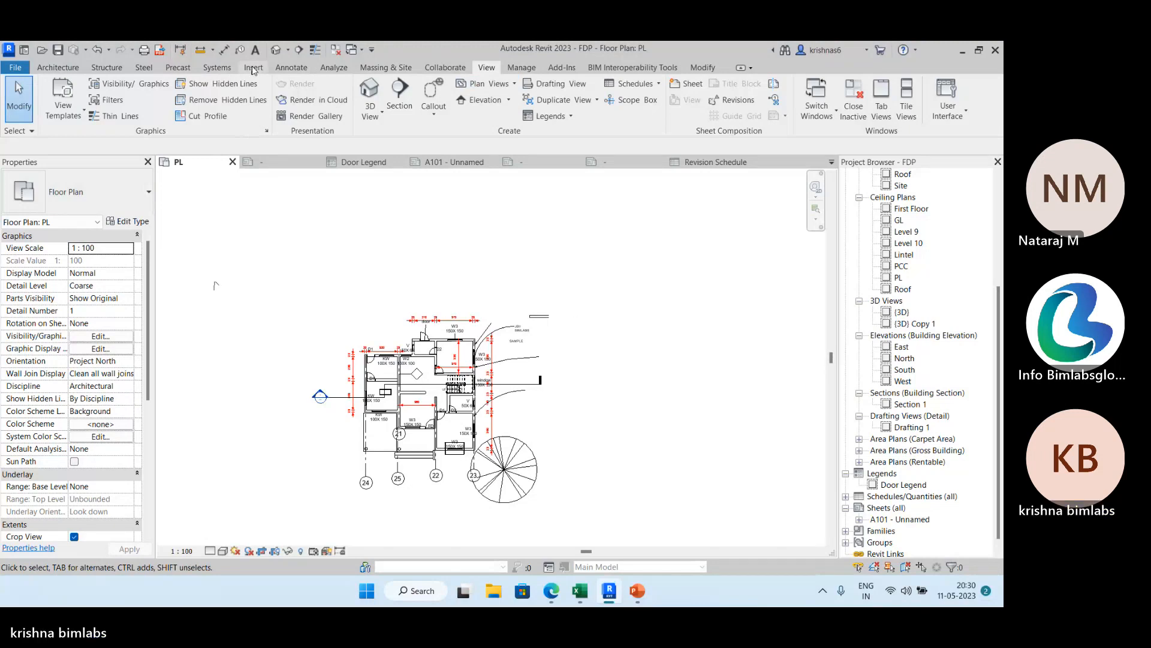
pyautogui.click(14, 70)
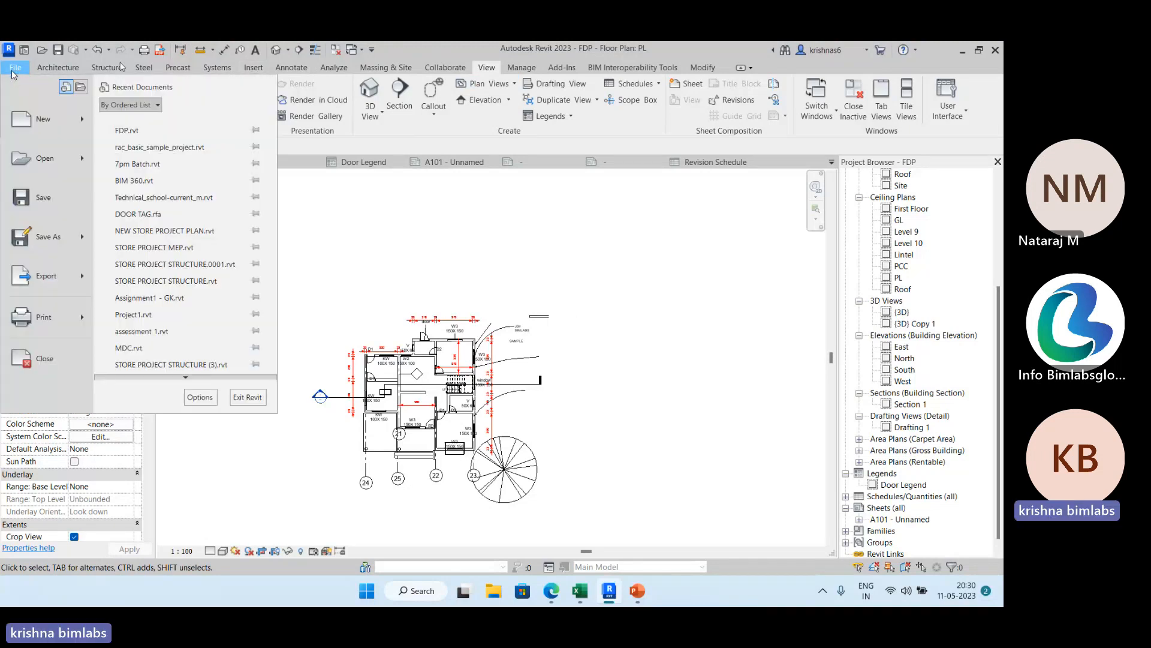
pyautogui.moveTo(60, 275)
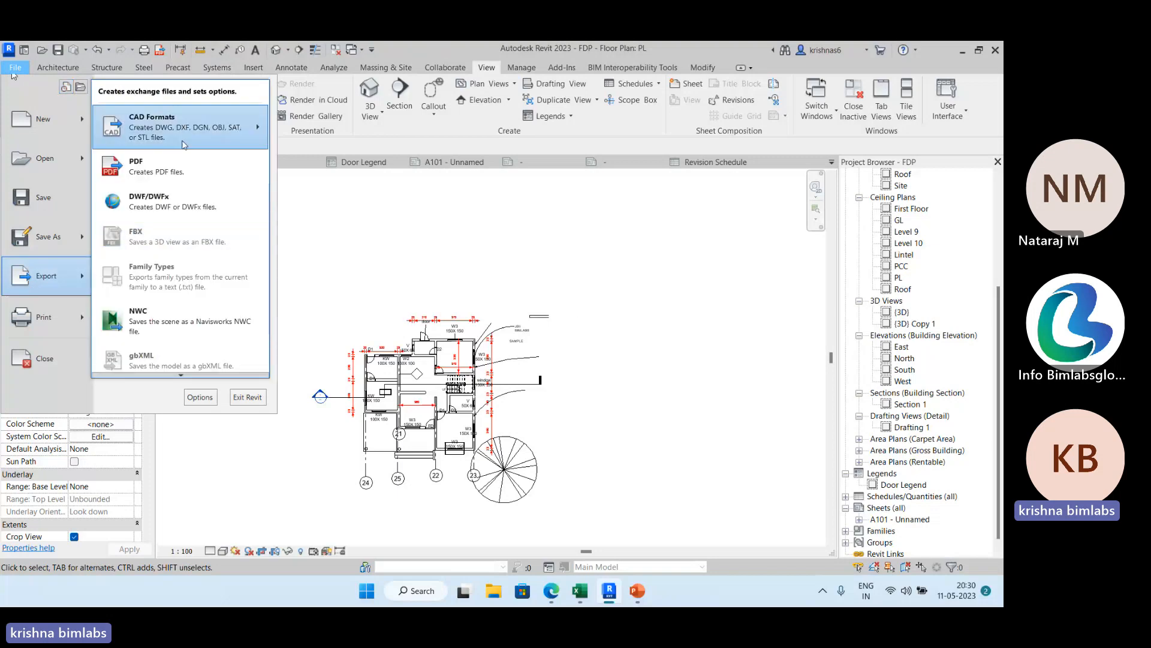
pyautogui.moveTo(185, 144)
pyautogui.click(300, 119)
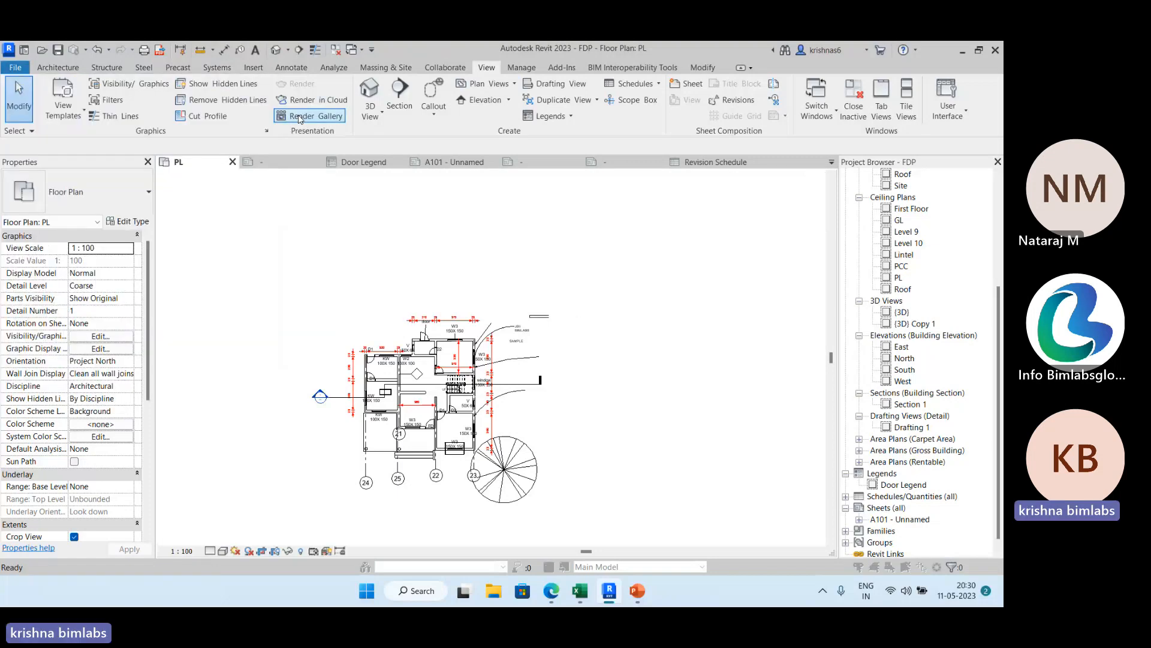
pyautogui.moveTo(526, 153); pyautogui.dragTo(497, 170)
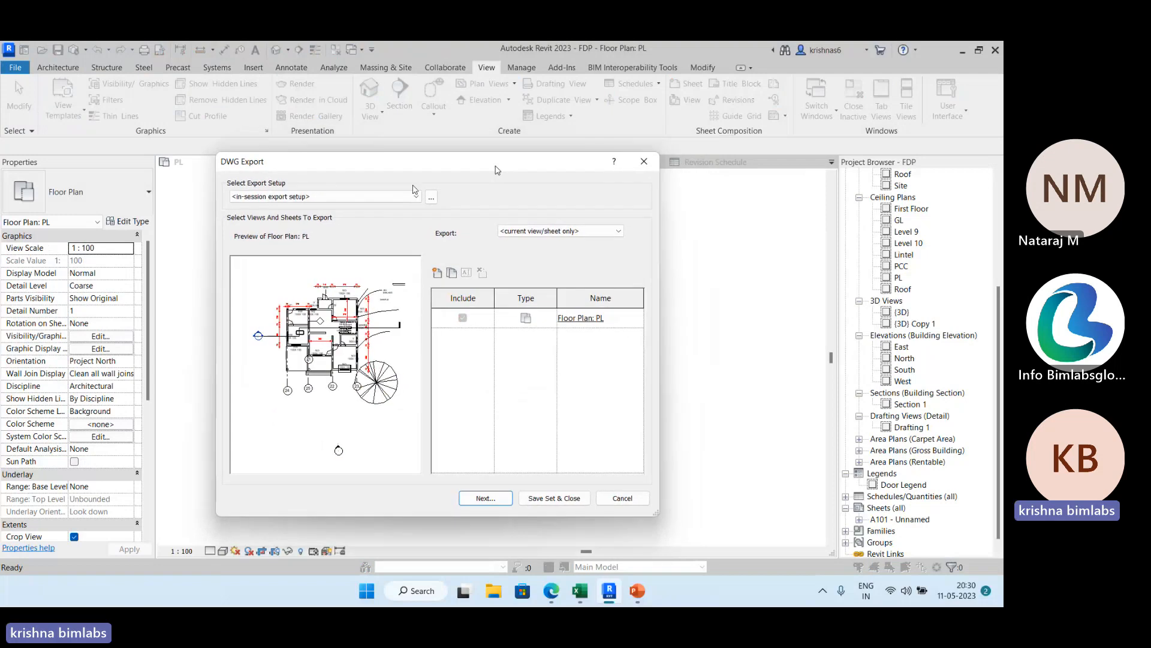
# View the DWG export setup choices and their layer settings, and close the setup without changes.
pyautogui.click(418, 199)
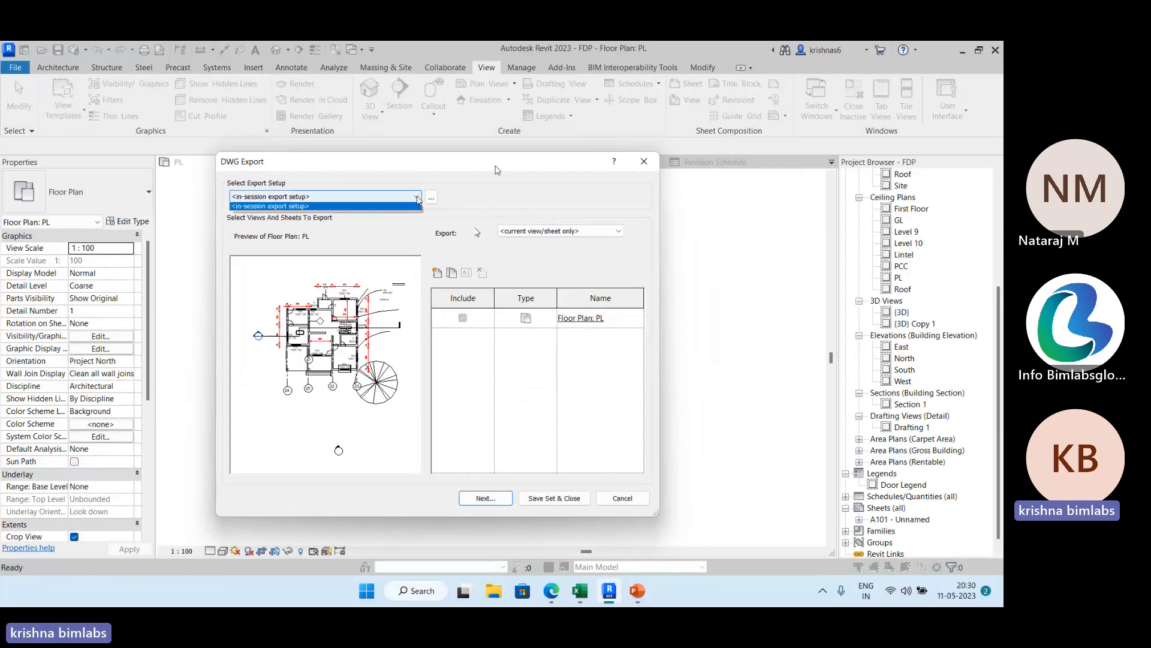
pyautogui.click(432, 202)
pyautogui.click(432, 201)
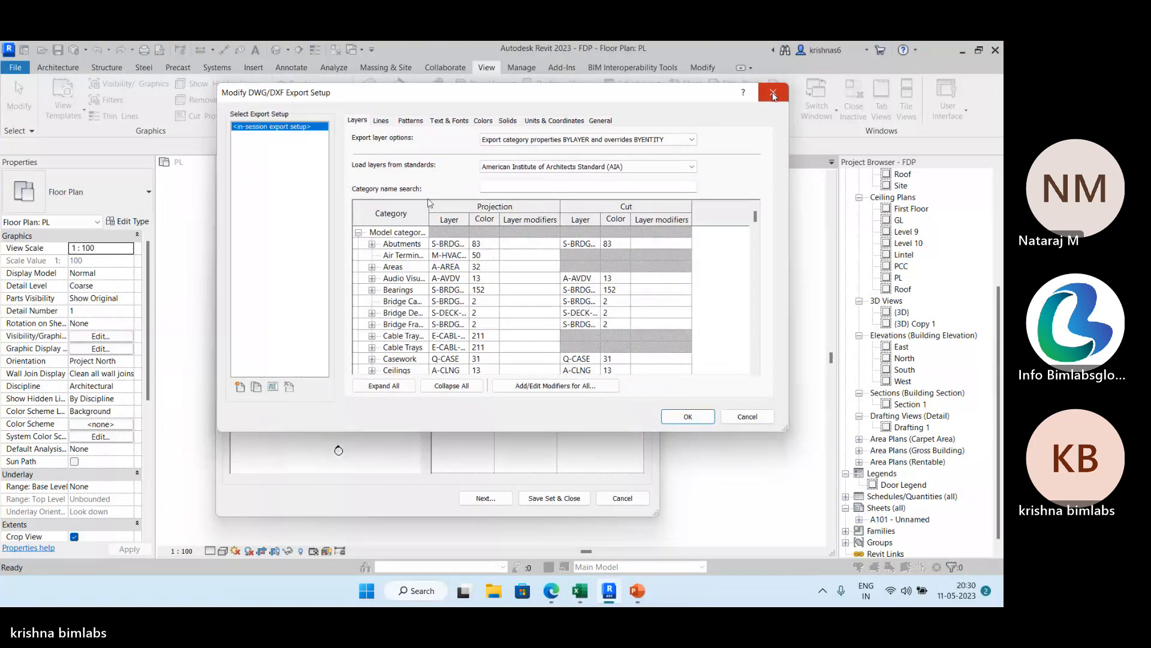
pyautogui.click(773, 95)
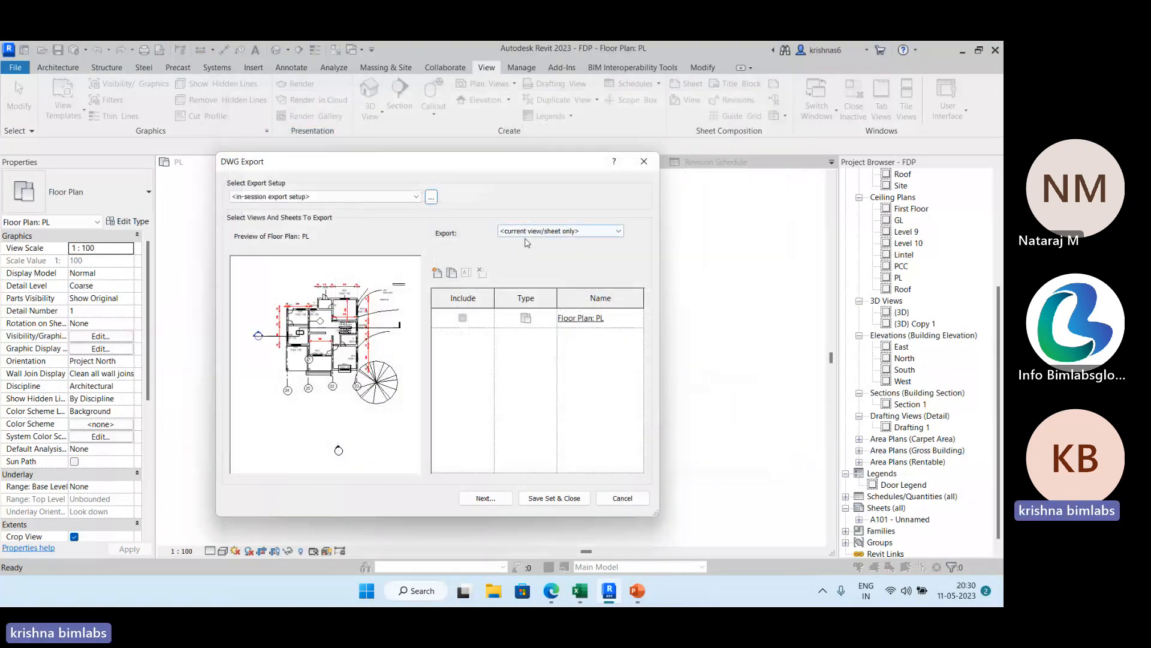
# Switch the DWG export to the in-session view/sheet set and list all views and sheets in the model.
pyautogui.click(617, 232)
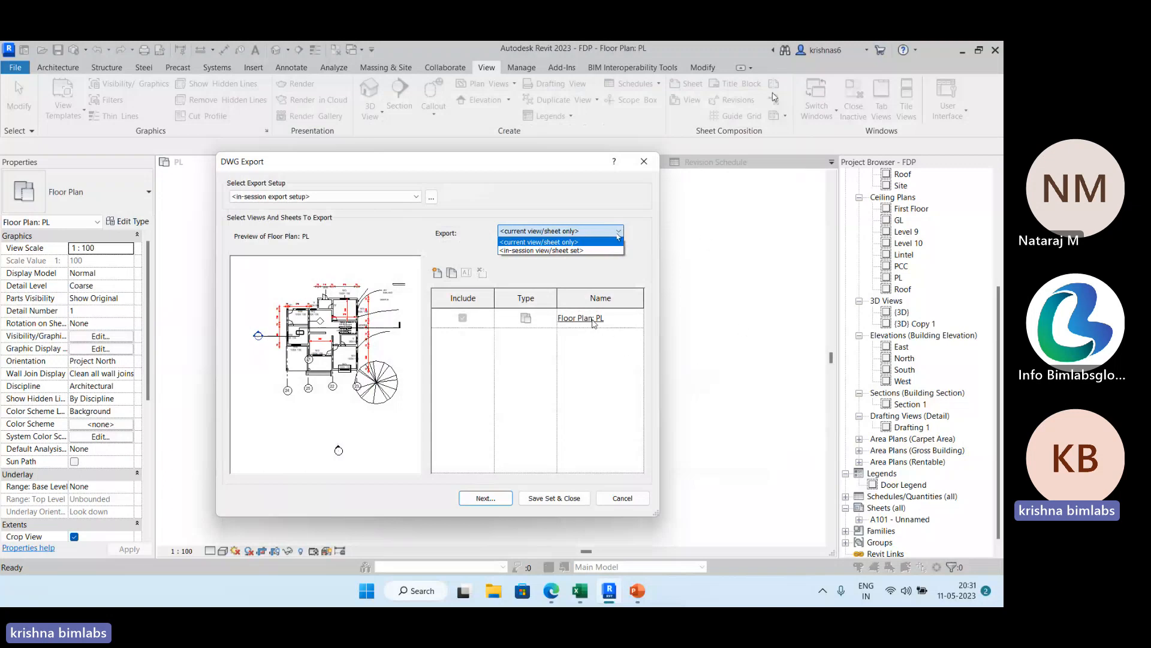
pyautogui.click(581, 251)
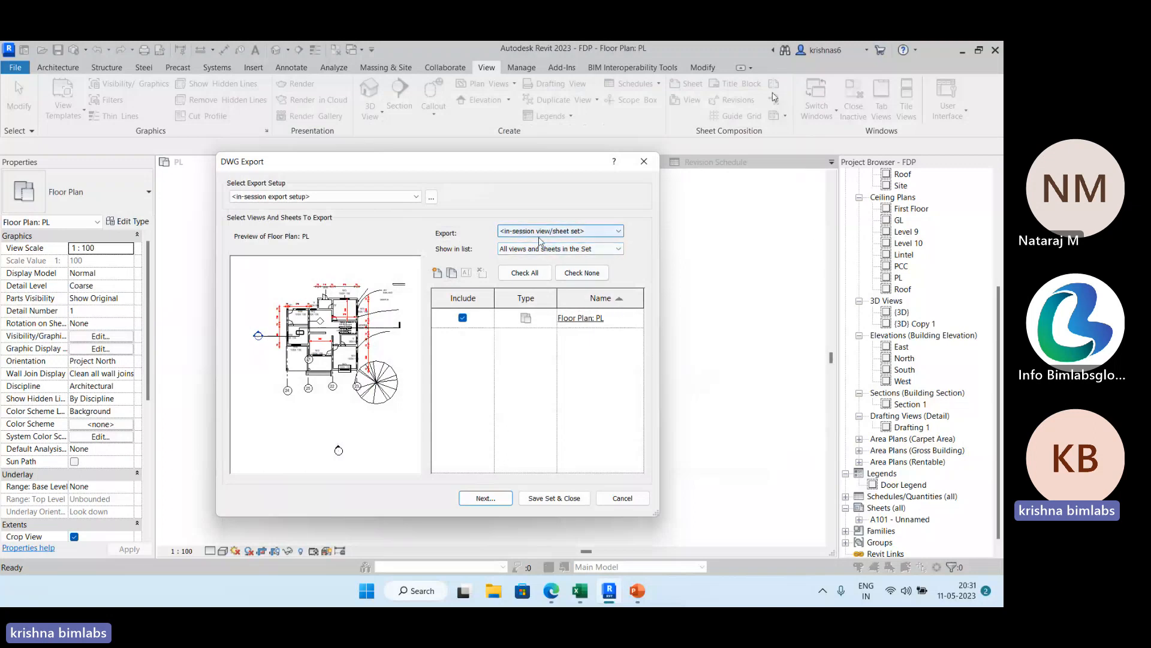
pyautogui.click(600, 252)
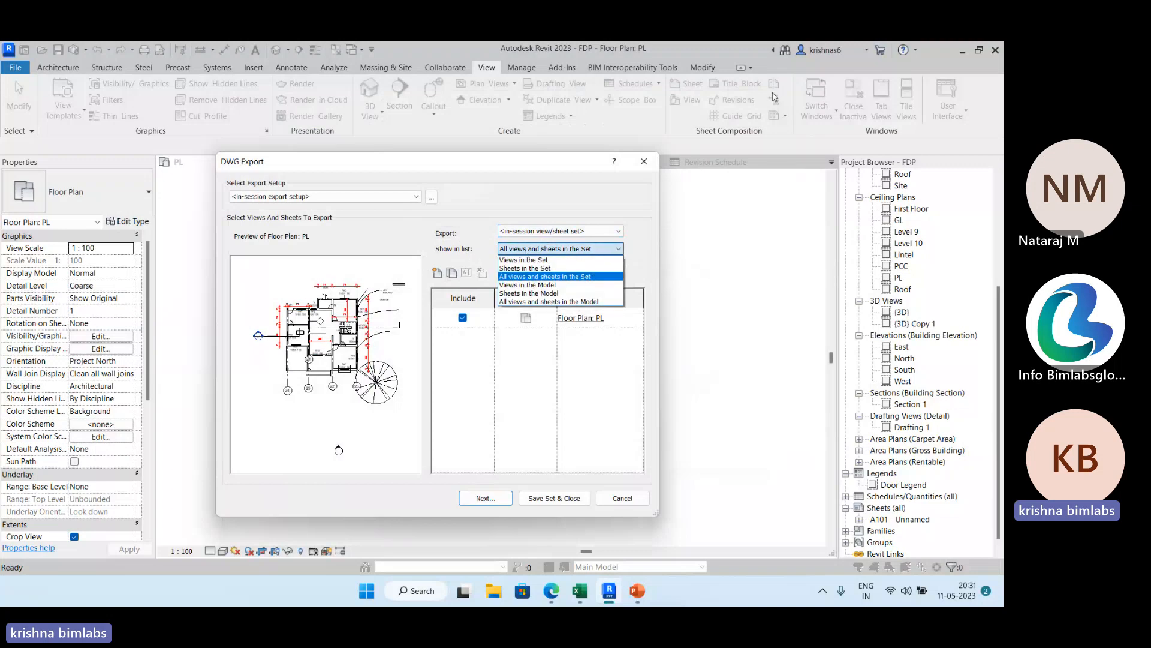
pyautogui.click(539, 277)
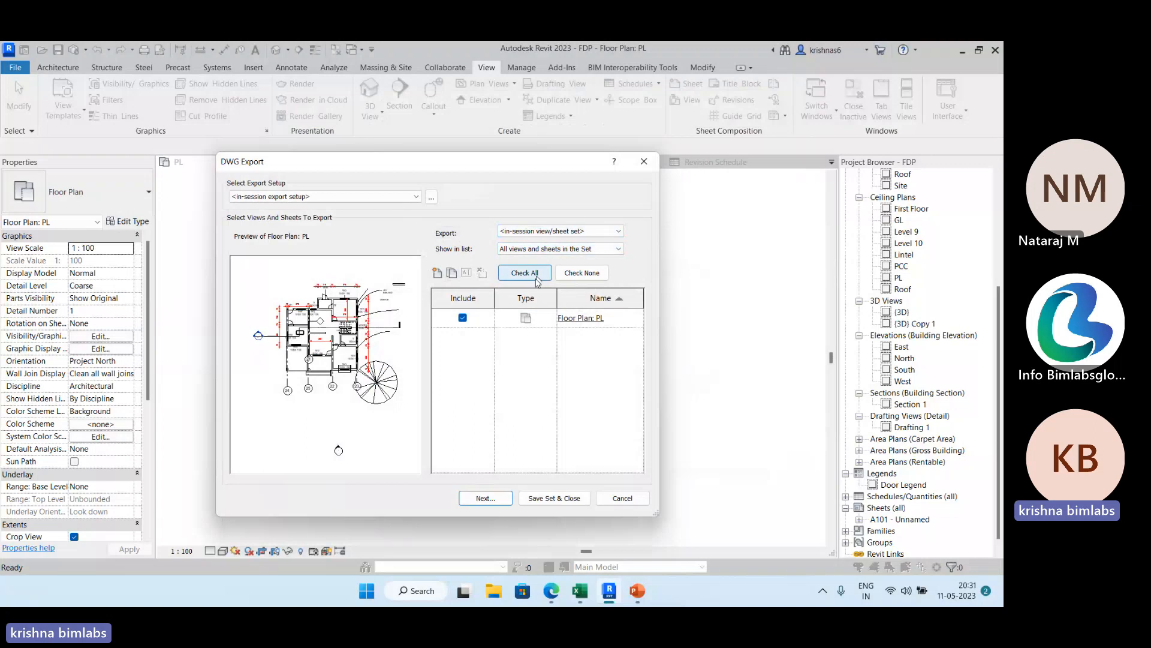
pyautogui.click(603, 249)
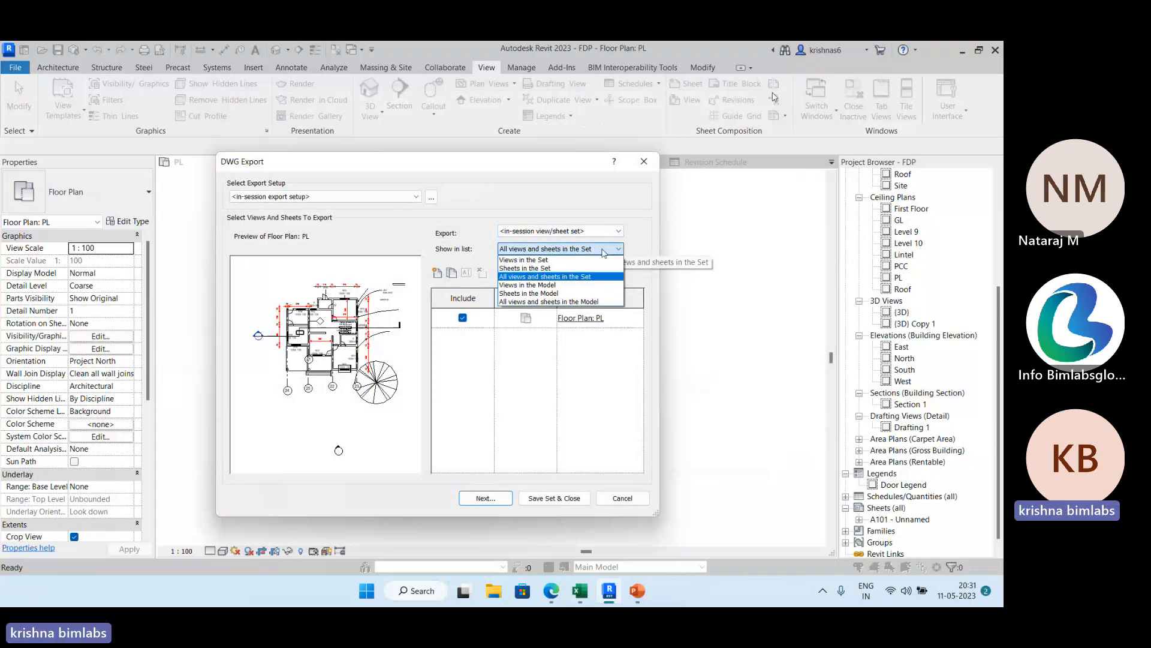
pyautogui.click(549, 302)
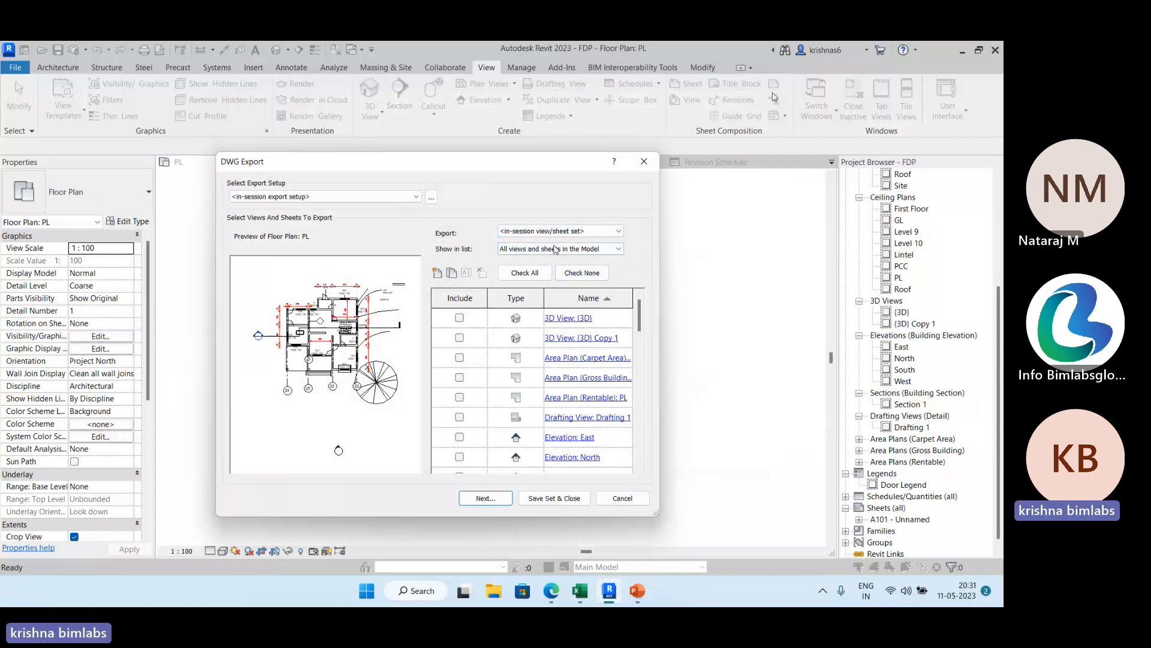
# Include the West elevation in the set of views to export.
pyautogui.scroll(-10, 528, 358)
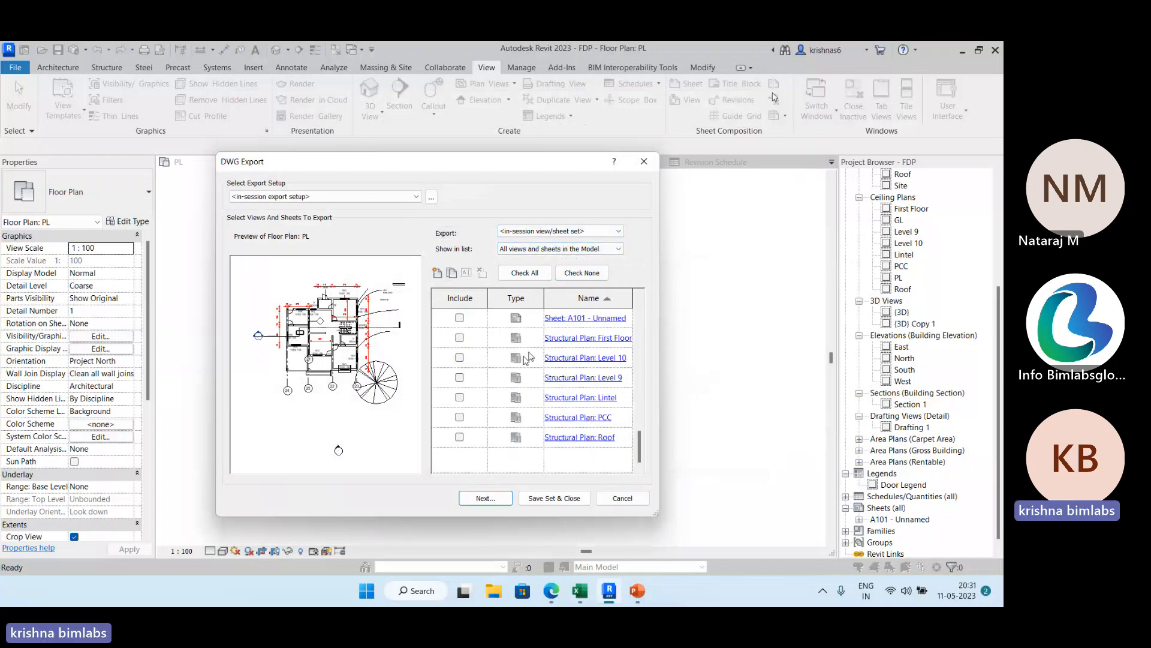
pyautogui.scroll(5, 528, 358)
pyautogui.click(459, 317)
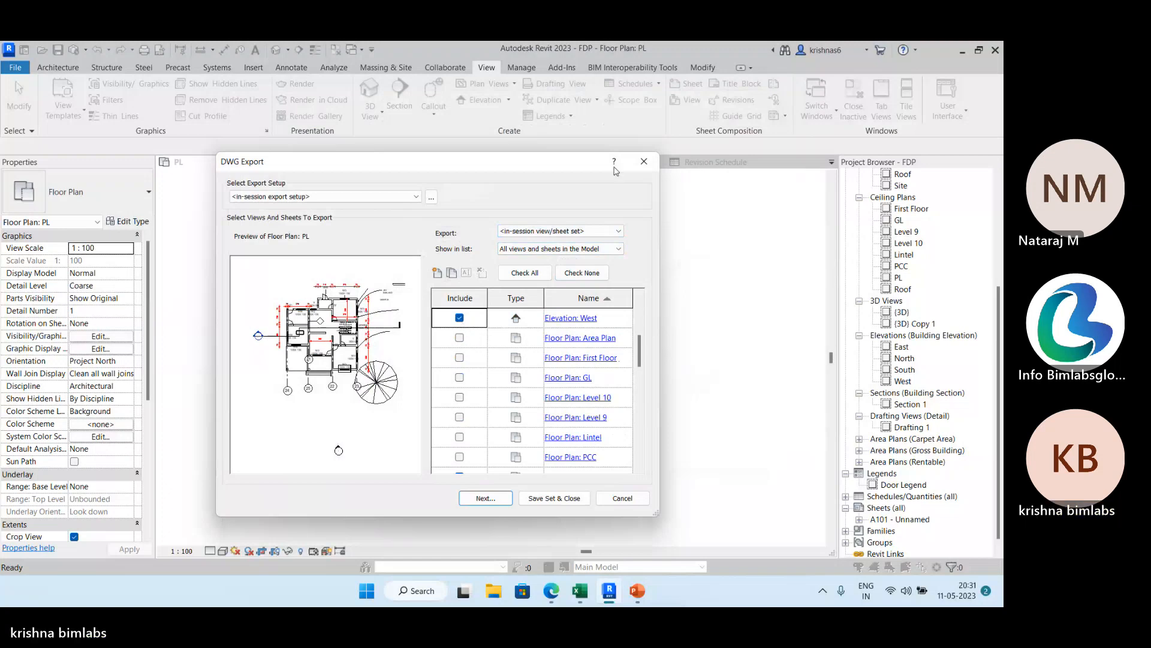
# Open the DWG/DXF export setup and examine the layer names and colors assigned to the model and annotation categories.
pyautogui.click(431, 196)
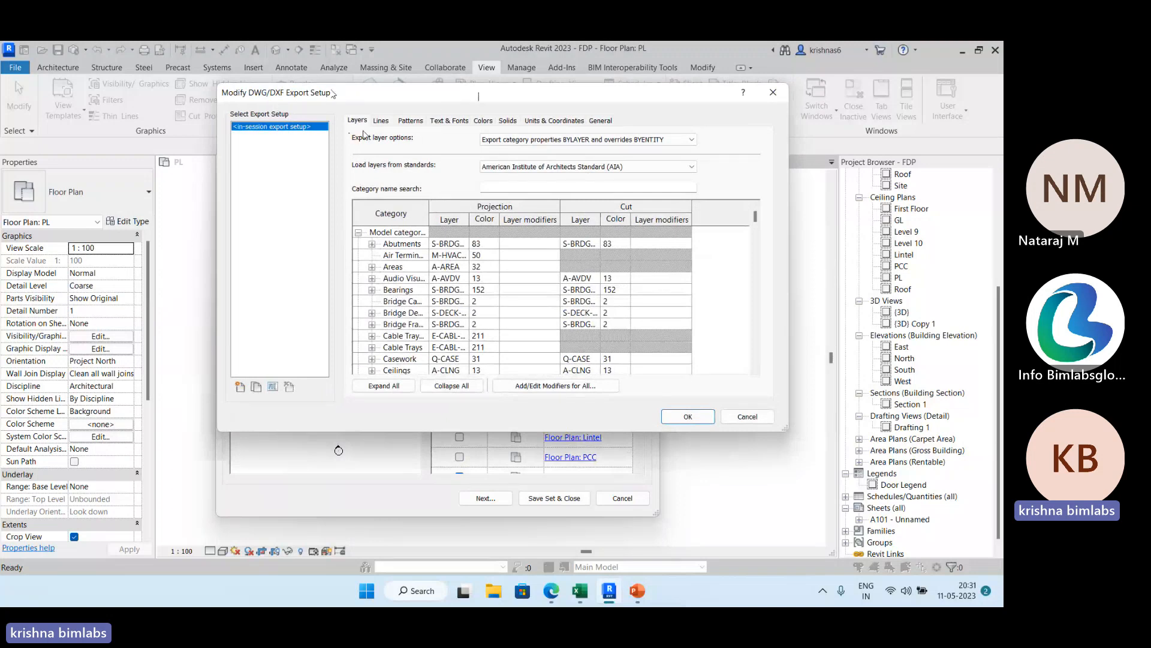
pyautogui.moveTo(480, 96); pyautogui.dragTo(489, 195)
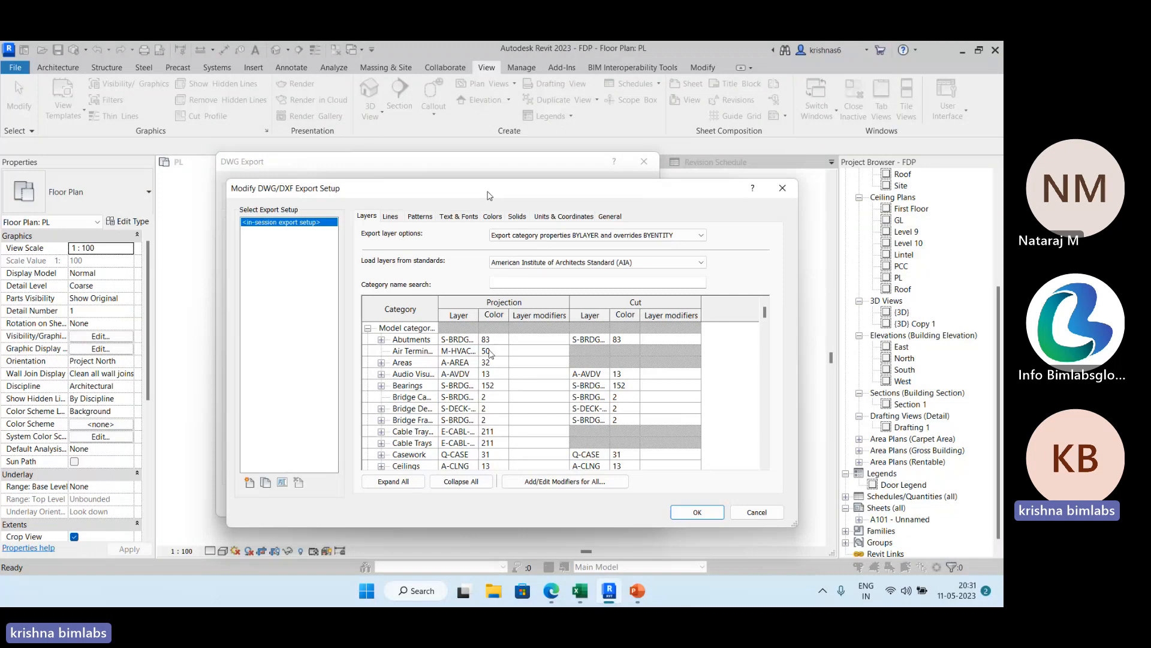
pyautogui.scroll(-3, 491, 351)
pyautogui.scroll(-8, 453, 337)
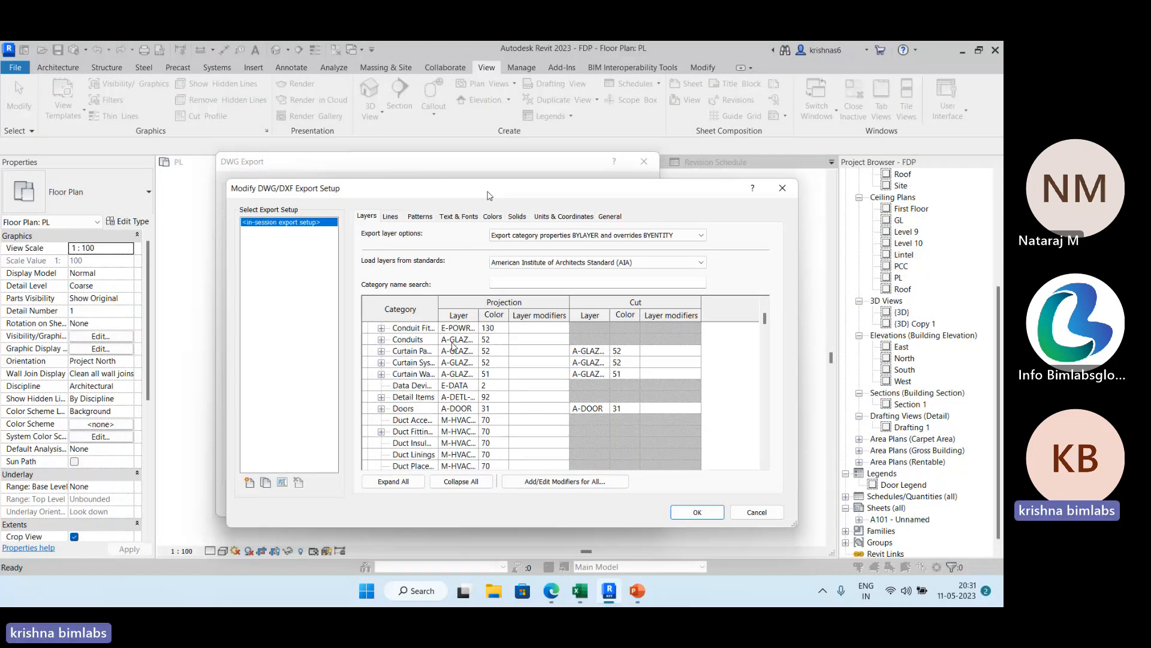
pyautogui.moveTo(765, 331); pyautogui.dragTo(753, 439)
pyautogui.scroll(1, 478, 397)
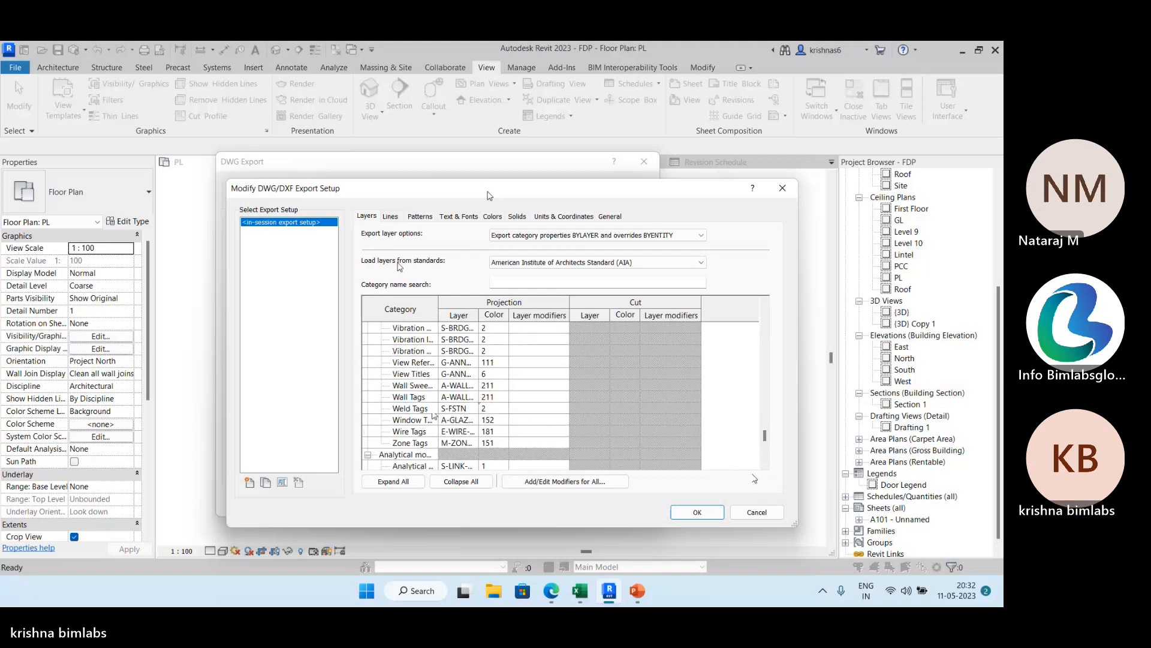
pyautogui.scroll(-2, 398, 399)
pyautogui.scroll(4, 395, 390)
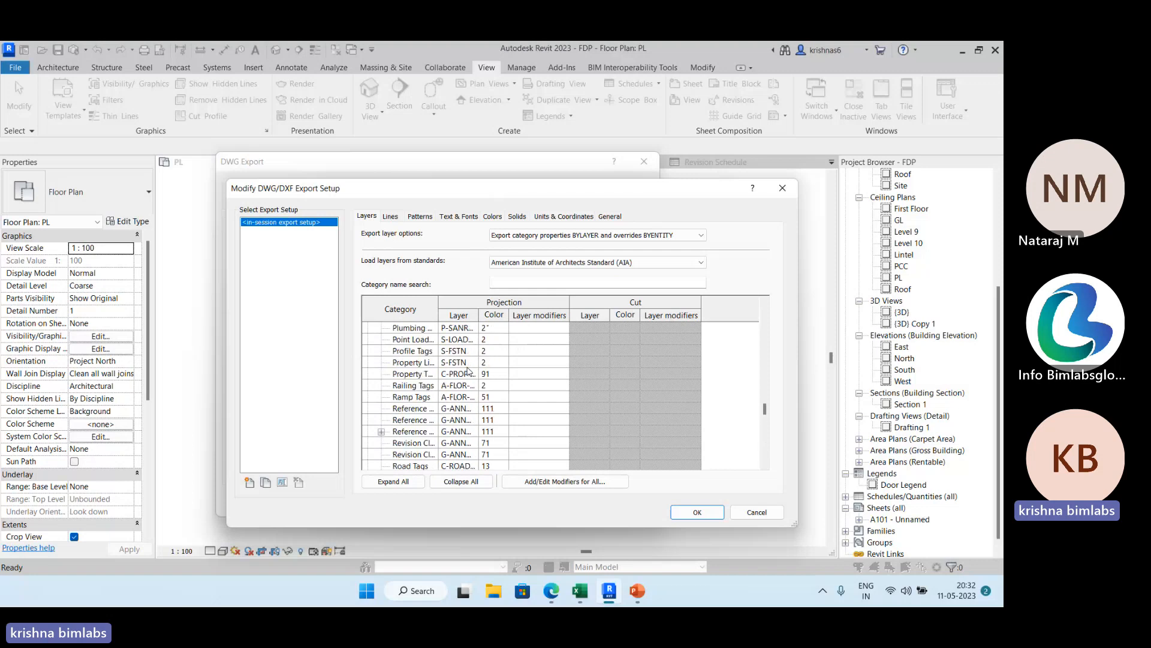
pyautogui.scroll(10, 465, 374)
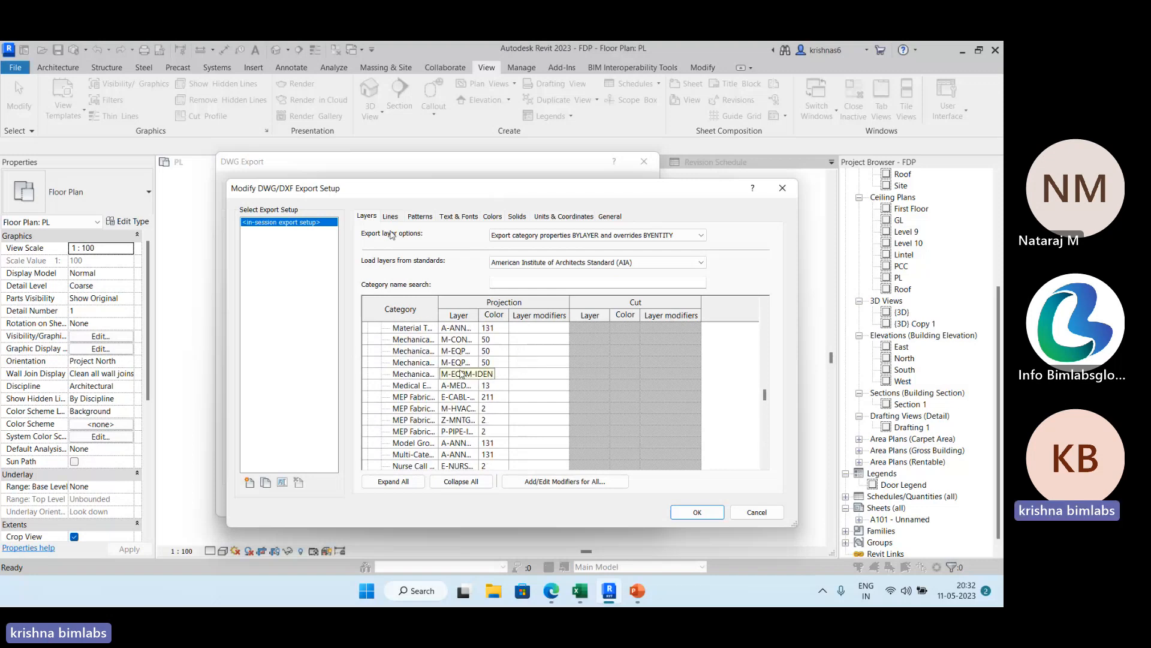
pyautogui.scroll(-5, 458, 379)
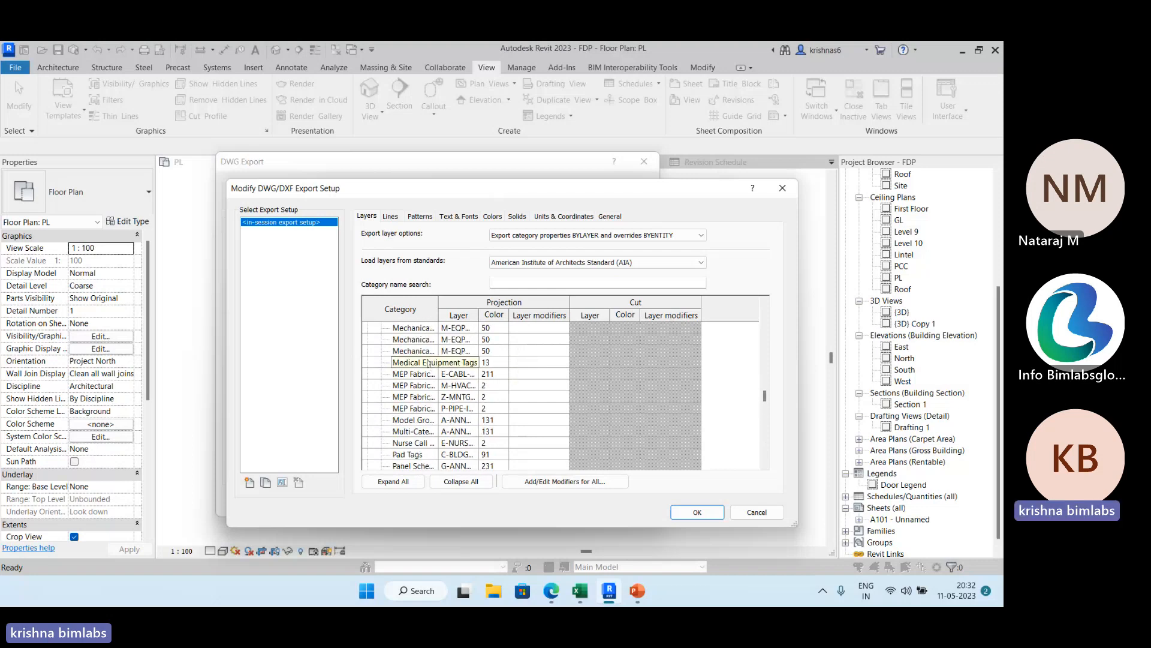
pyautogui.scroll(-9, 423, 375)
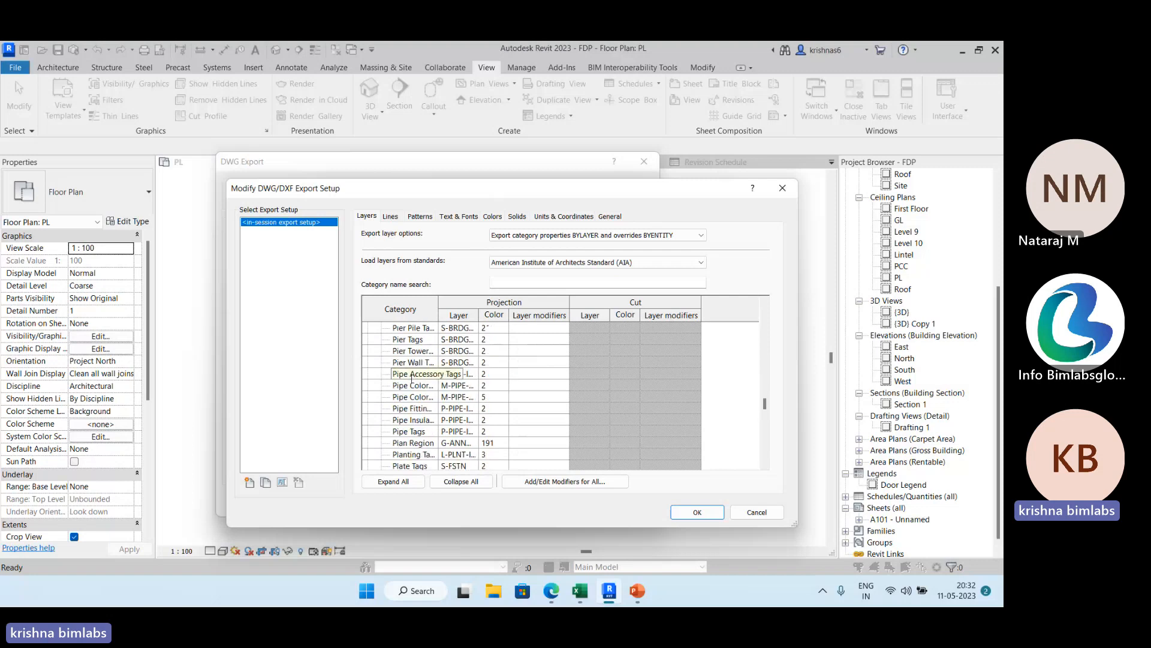
pyautogui.scroll(-8, 431, 374)
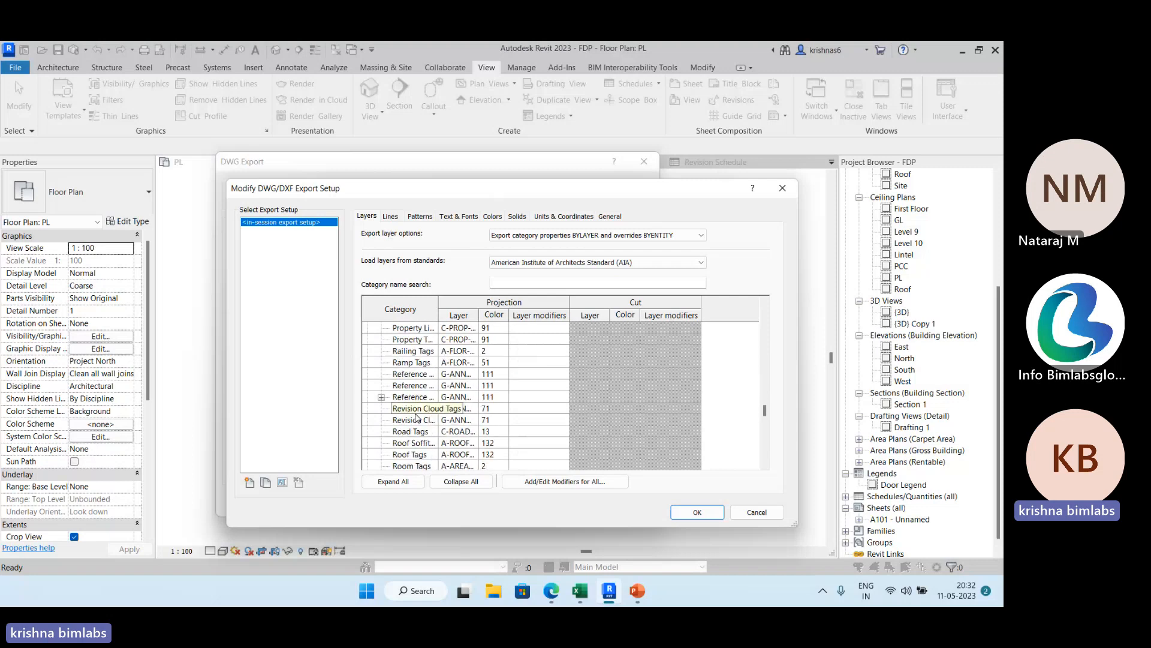
pyautogui.scroll(-8, 418, 418)
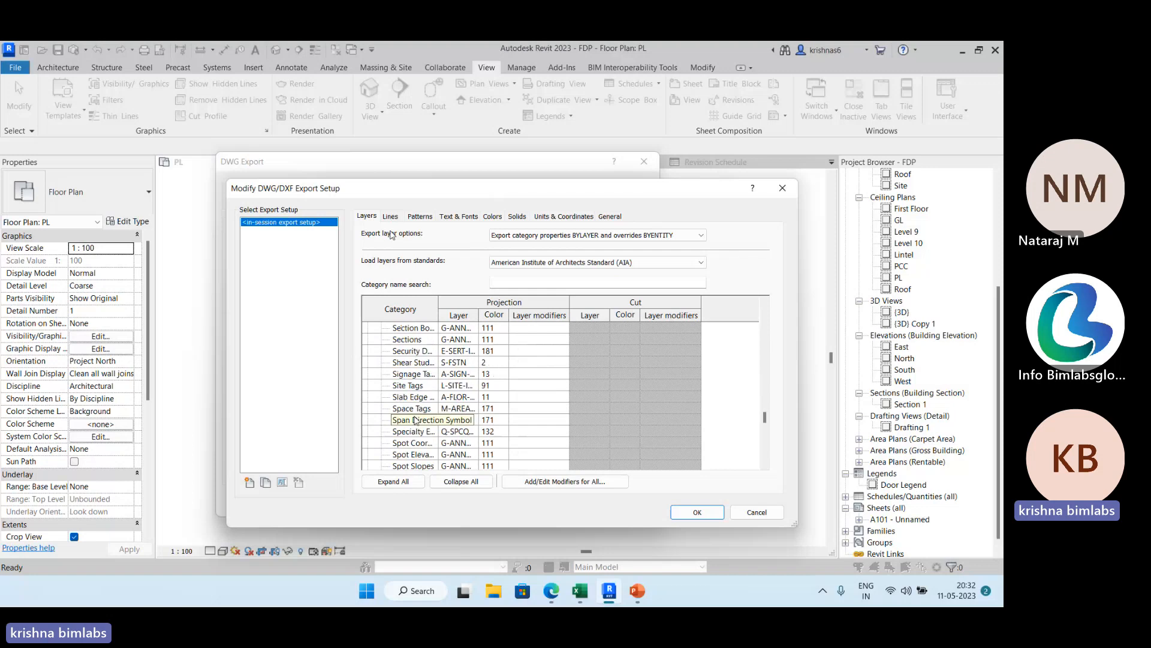
pyautogui.scroll(-8, 414, 419)
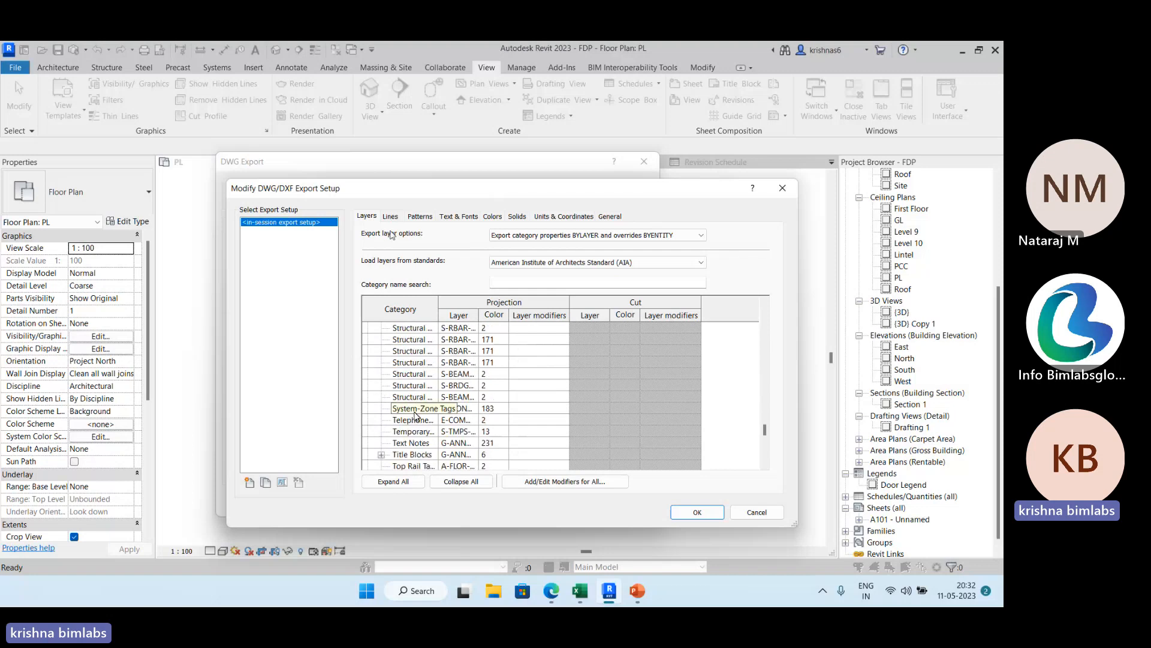
pyautogui.scroll(-3, 416, 418)
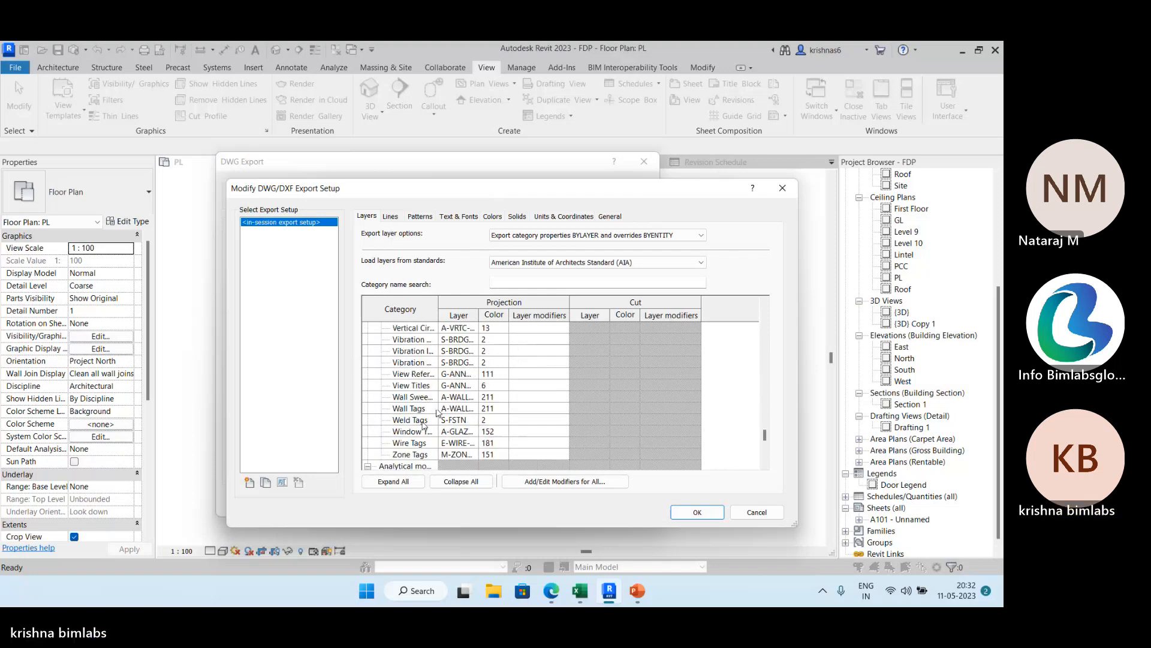
# Rename the projection layer of the wall sweep category, just above Wall Tags, to WALL.
pyautogui.click(423, 397)
pyautogui.click(457, 409)
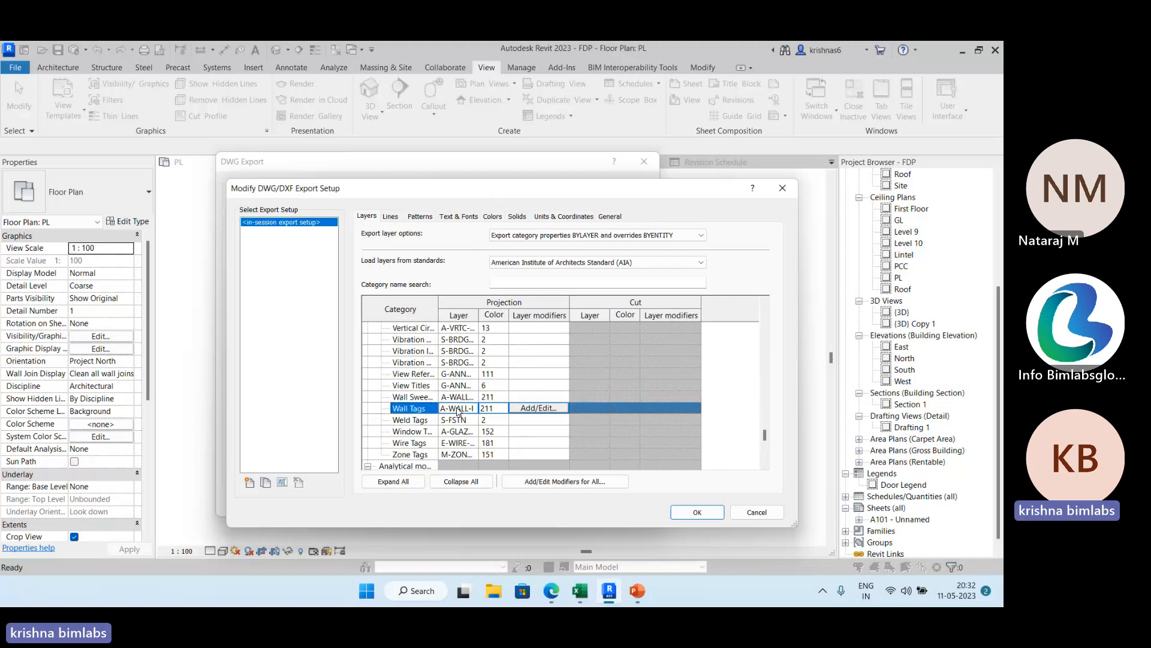
pyautogui.click(464, 397)
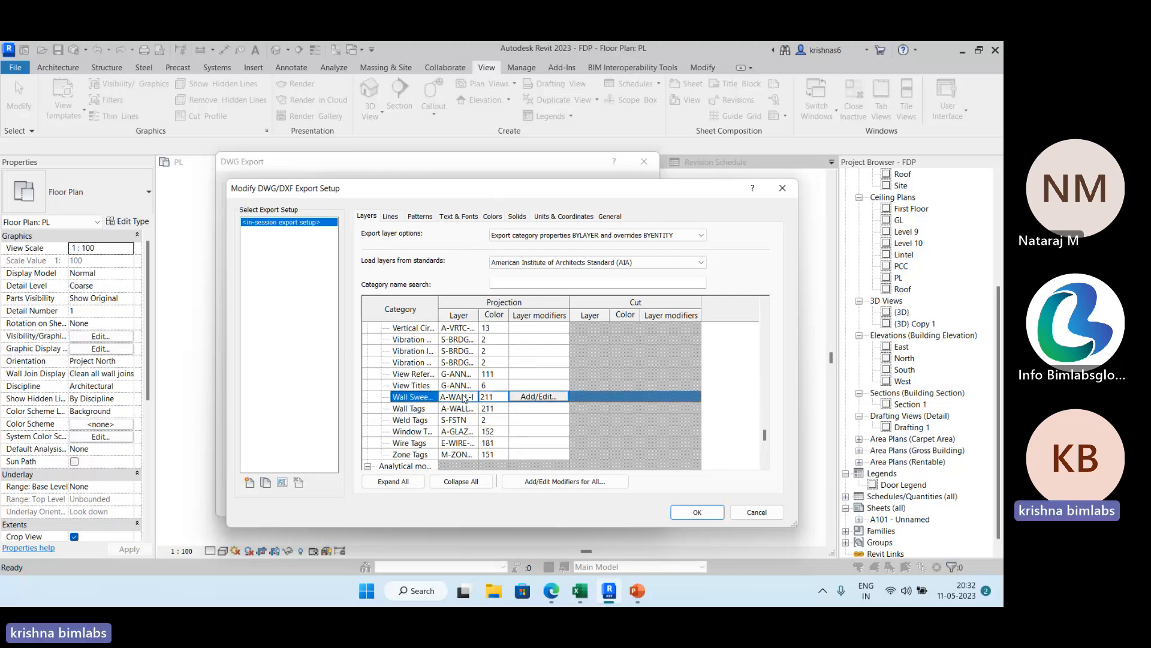
pyautogui.click(463, 397)
pyautogui.moveTo(471, 399); pyautogui.dragTo(440, 401)
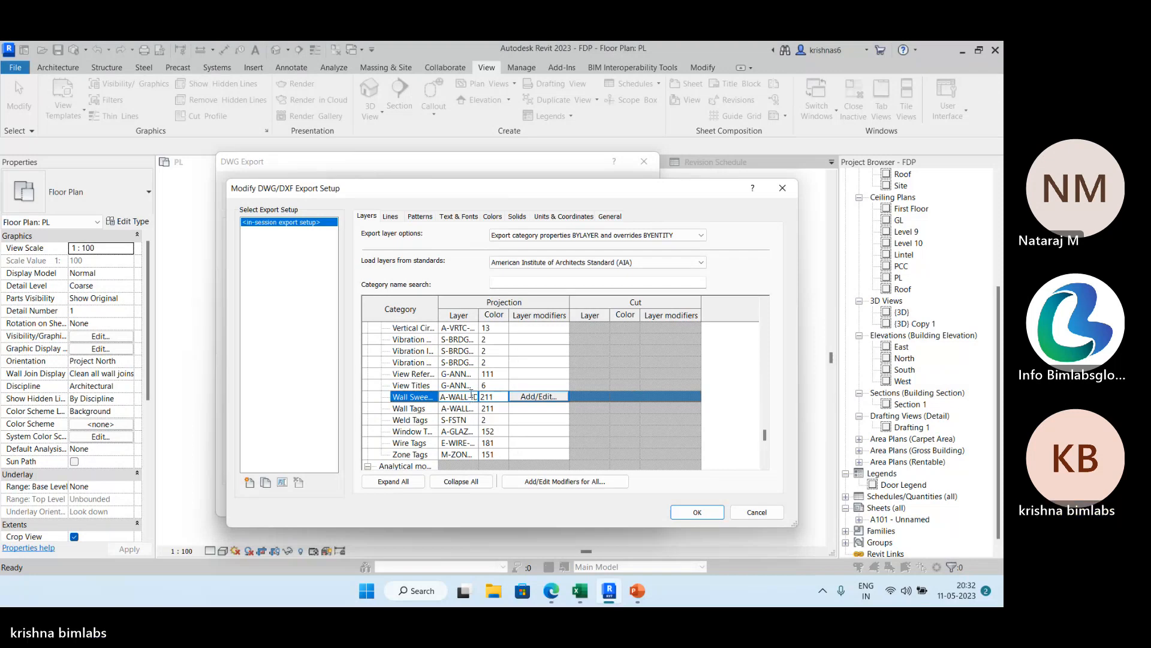
pyautogui.press('BackSpace')
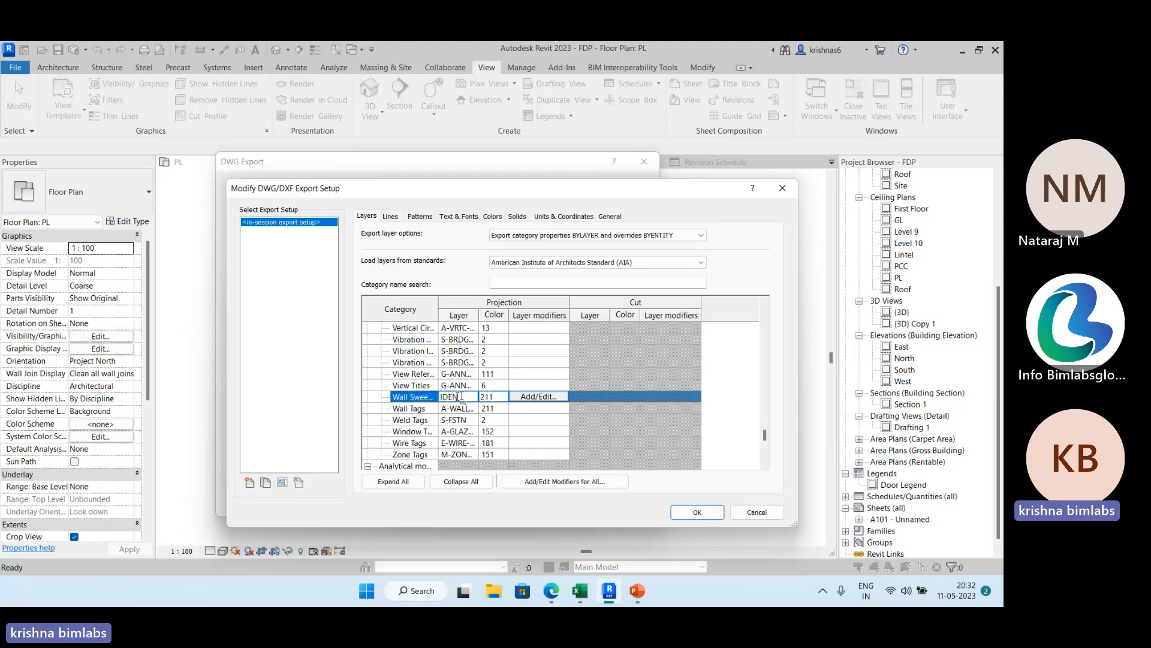
pyautogui.doubleClick(460, 397)
pyautogui.press('BackSpace')
pyautogui.write('Wa')
pyautogui.press('BackSpace')
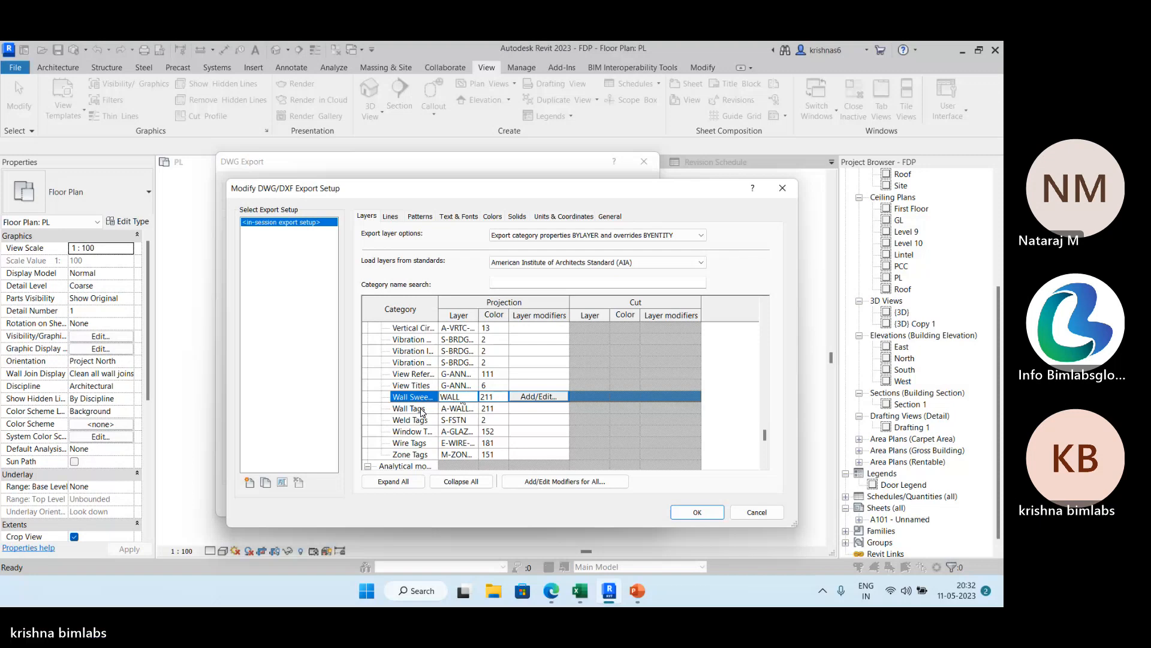
pyautogui.click(458, 409)
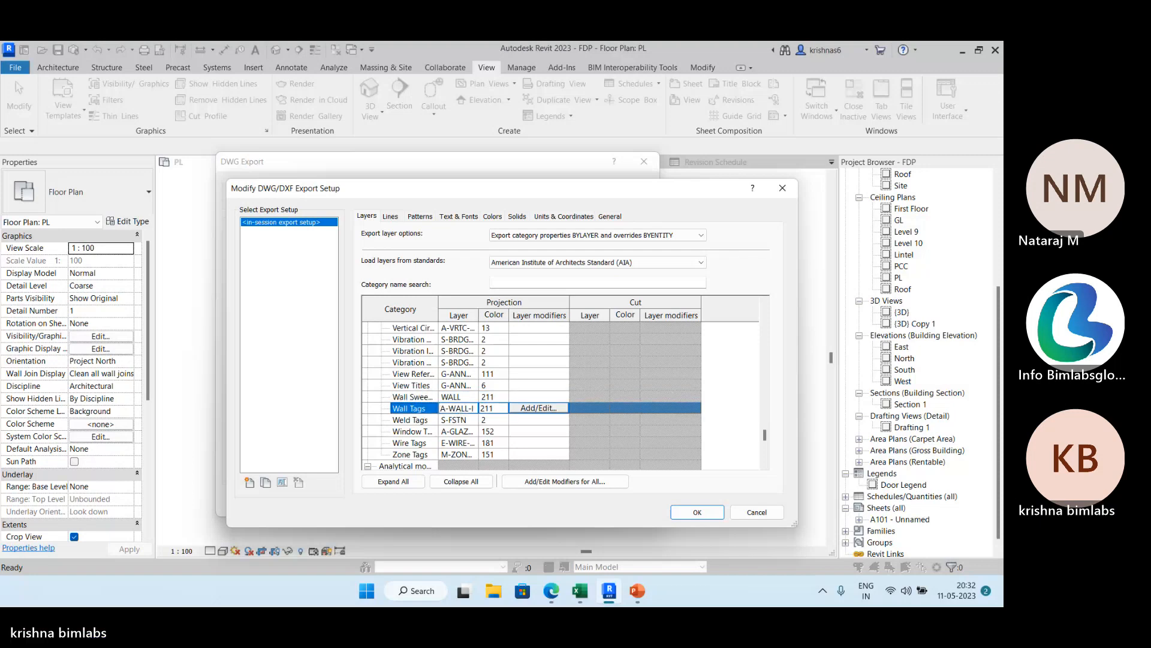
pyautogui.click(468, 397)
pyautogui.doubleClick(472, 395)
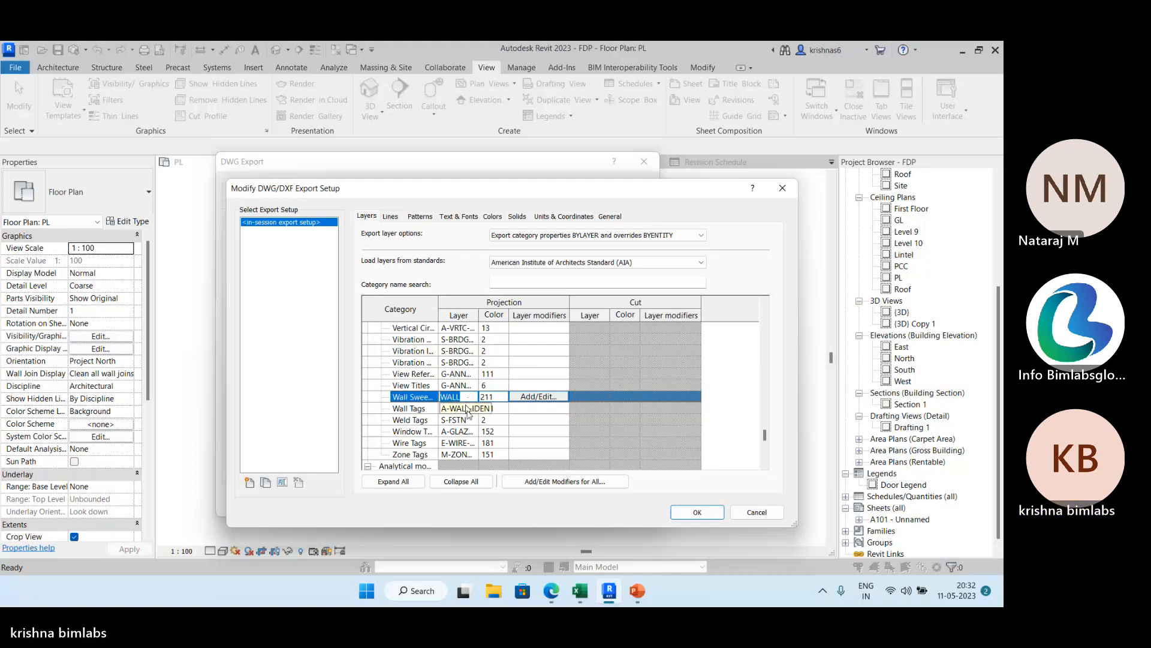
# Replace the projection layer name of the Wall Tags category with WA.
pyautogui.click(471, 421)
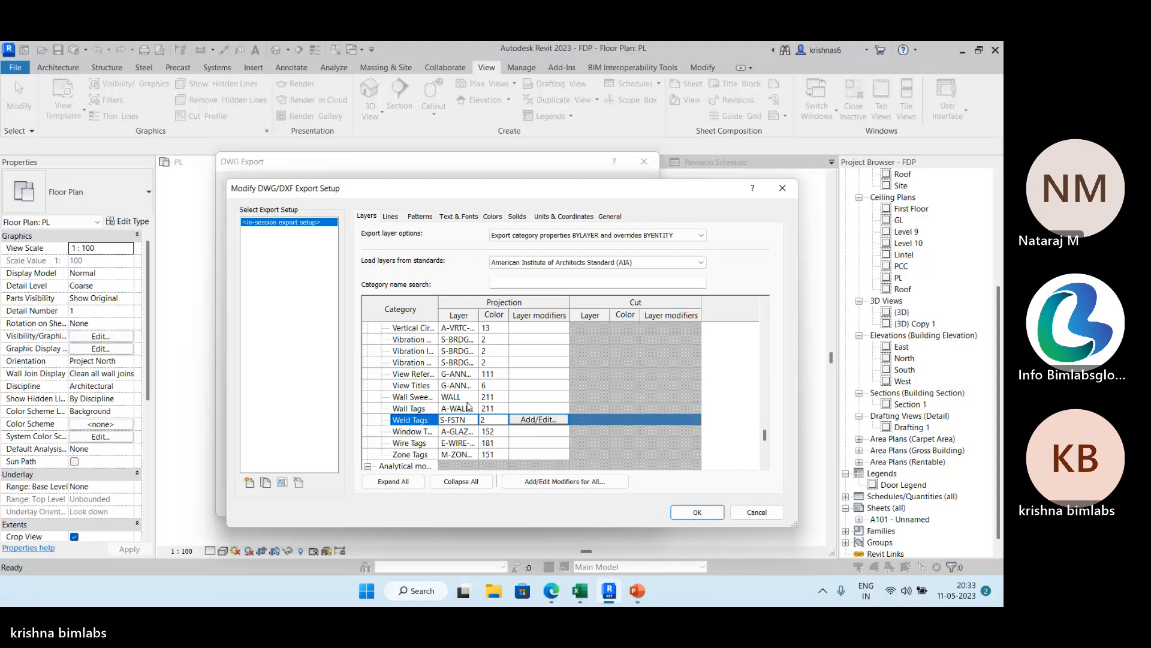
pyautogui.click(468, 408)
pyautogui.click(468, 408)
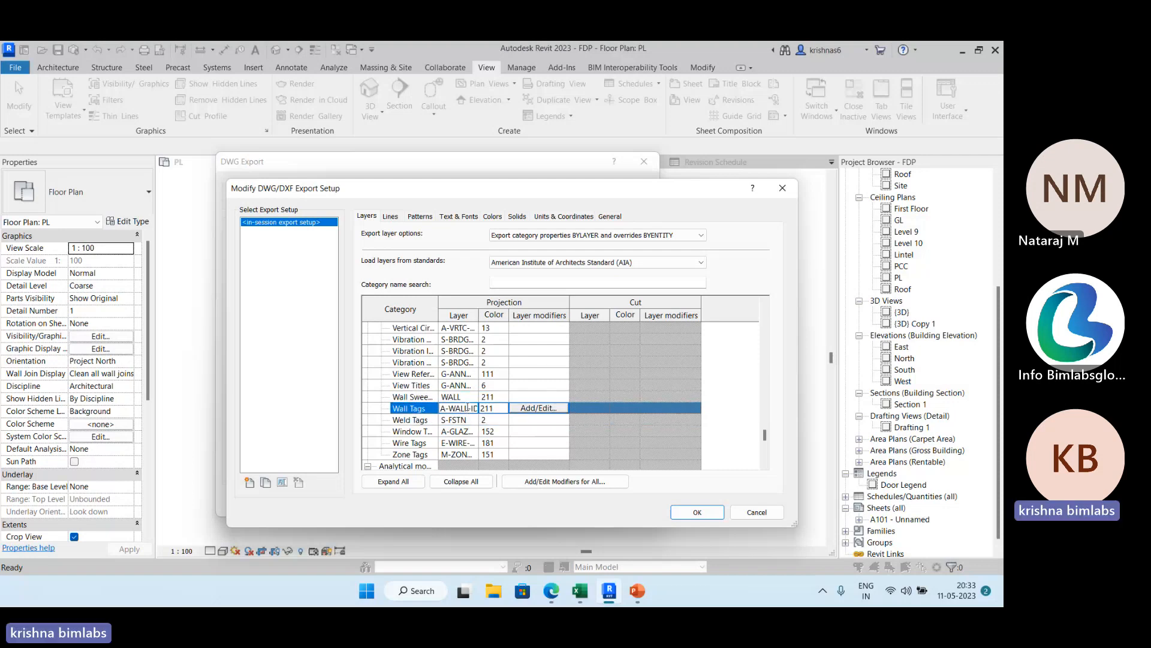
pyautogui.press('End')
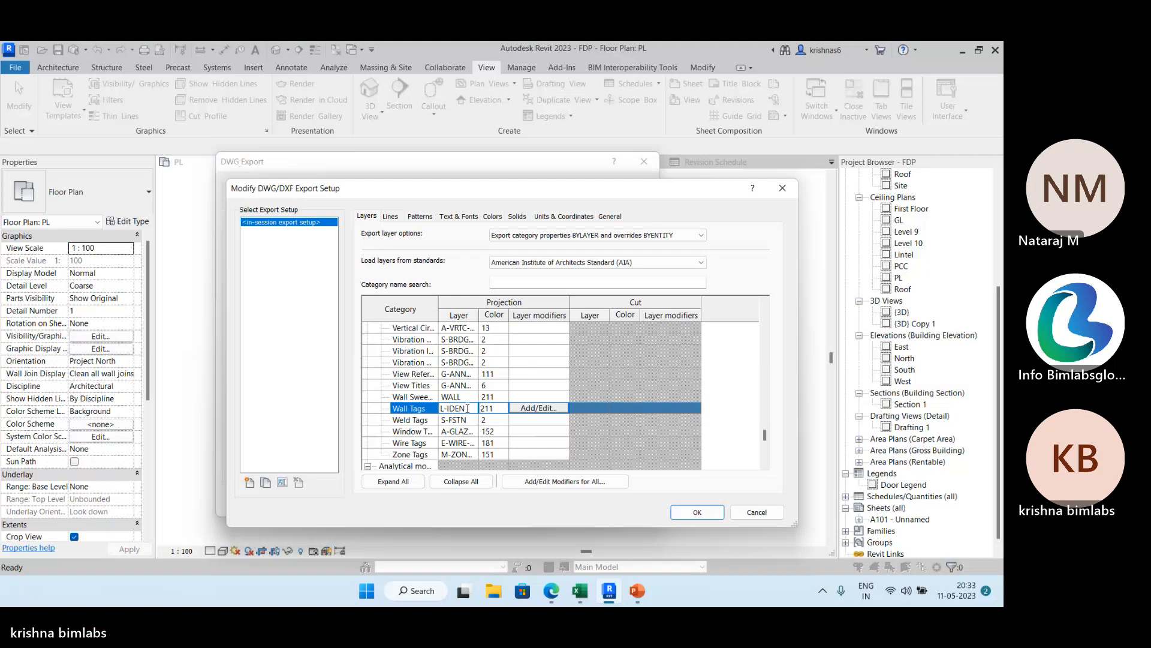
pyautogui.press('Delete')
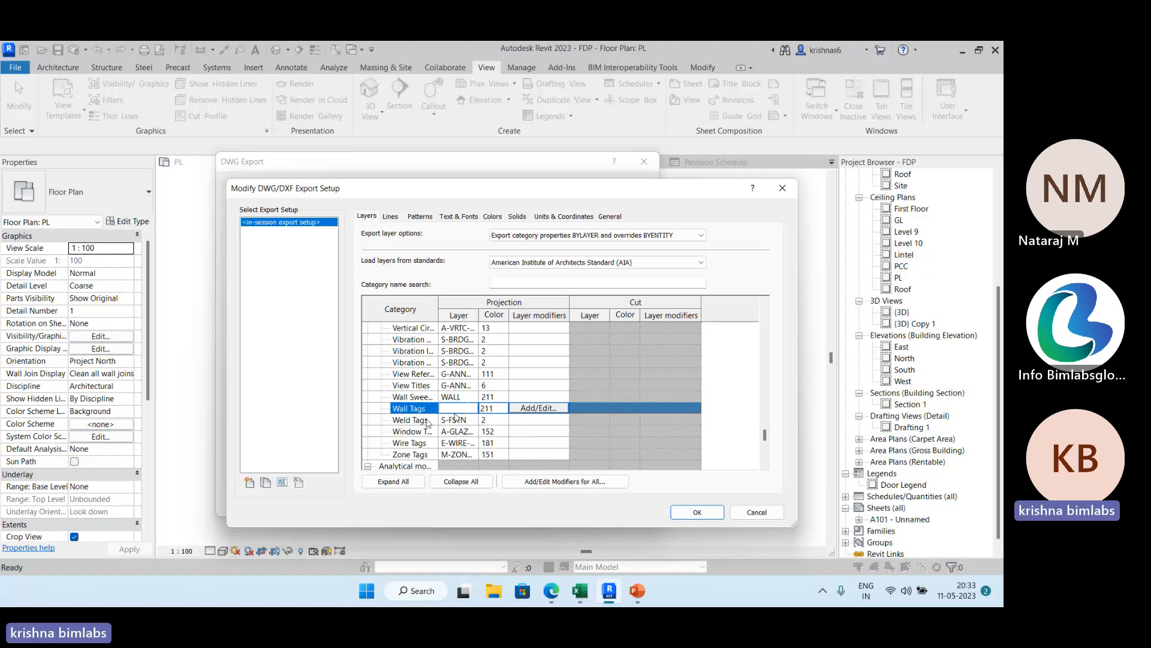
pyautogui.click(466, 397)
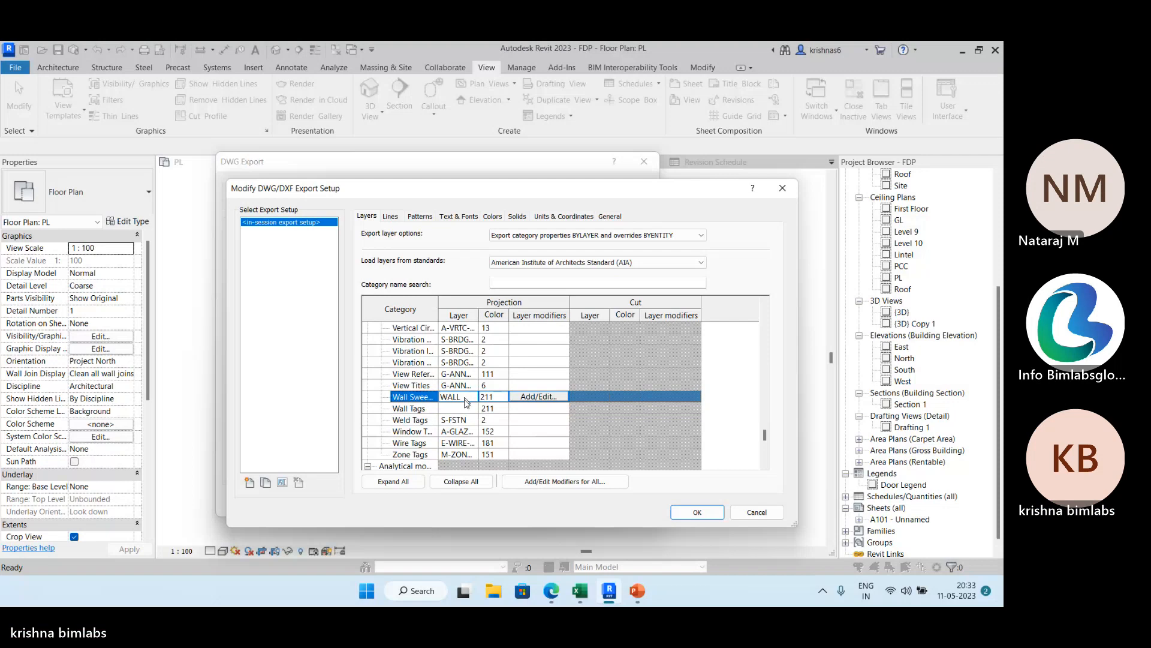
pyautogui.click(467, 408)
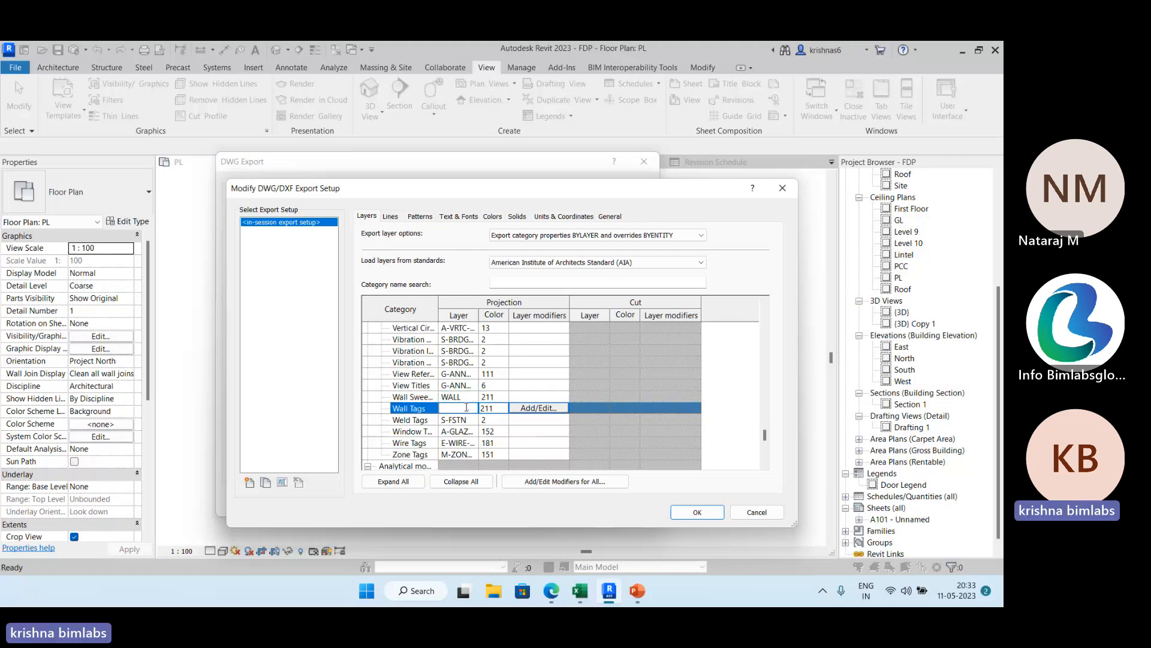
pyautogui.write('WALL')
# Examine the export setup's layer table and the mapping of line patterns to DWG linetypes, including the linetype options for Solid and Dash.
pyautogui.click(267, 408)
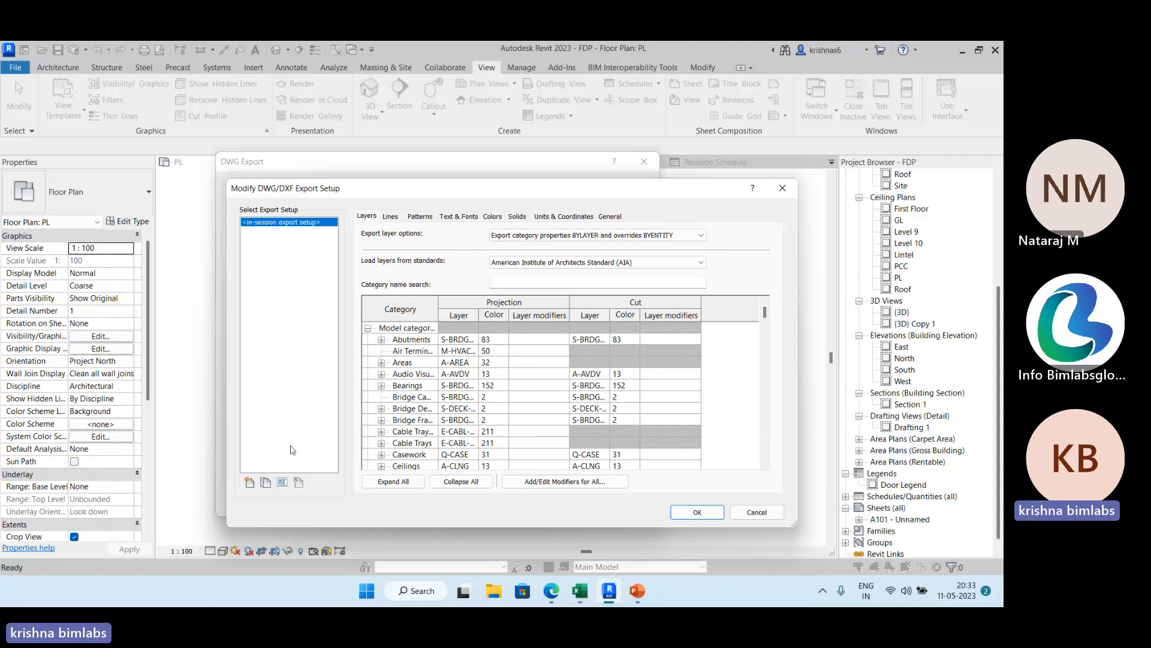
pyautogui.scroll(-2, 409, 423)
pyautogui.click(466, 398)
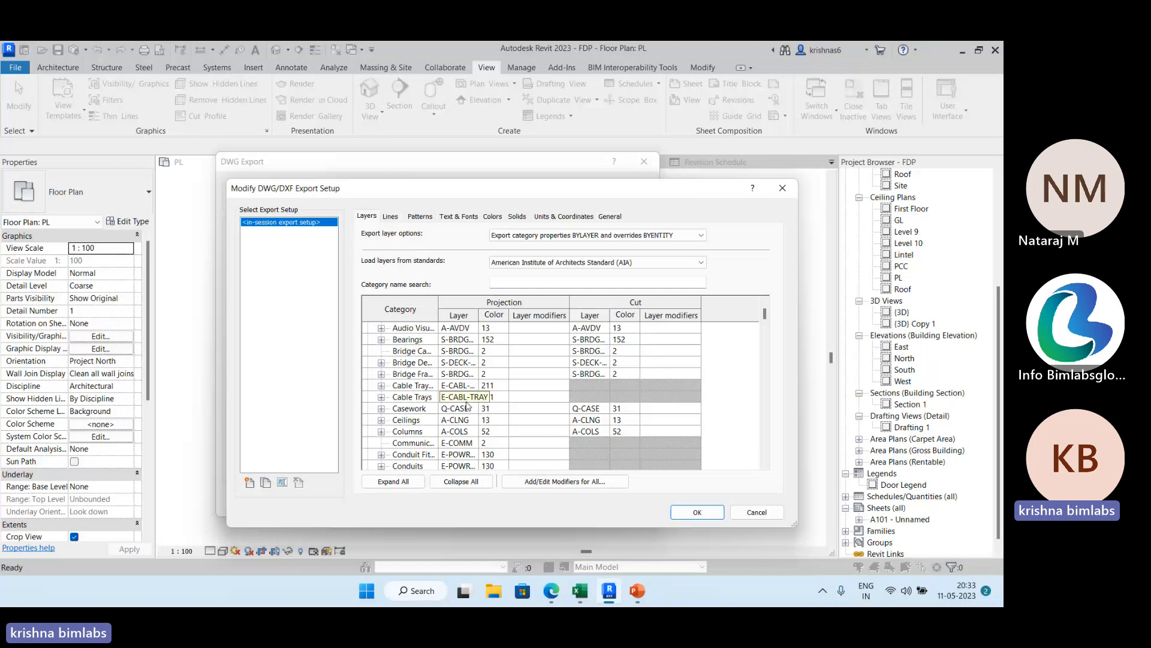
pyautogui.click(391, 217)
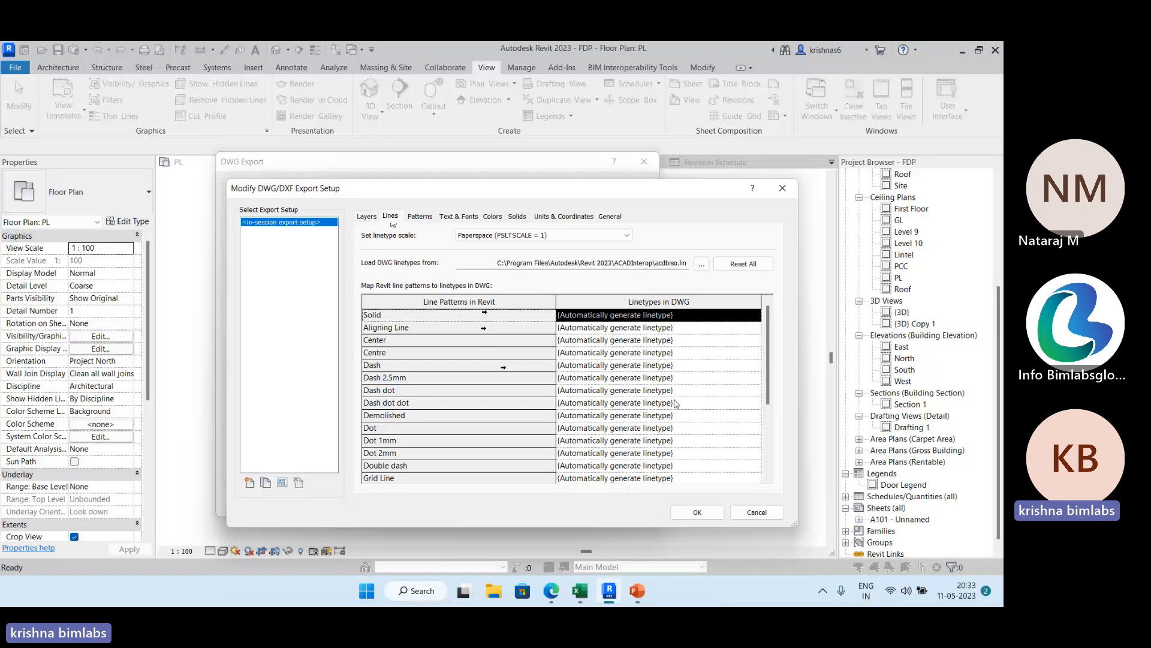
pyautogui.scroll(-3, 468, 354)
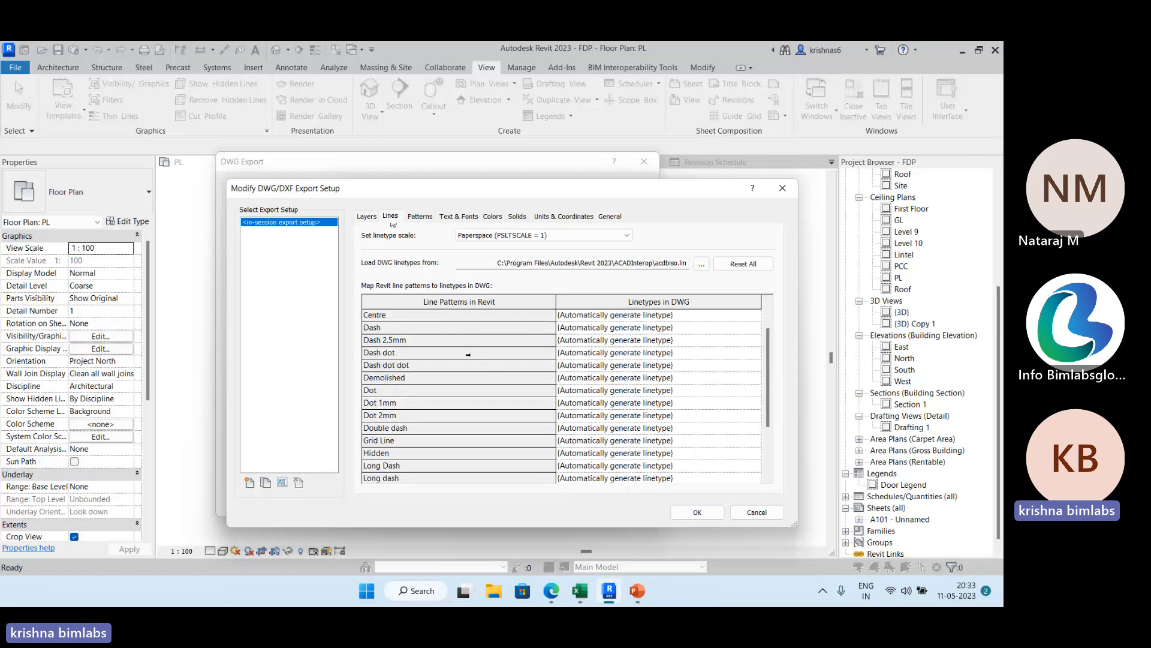
pyautogui.scroll(3, 468, 357)
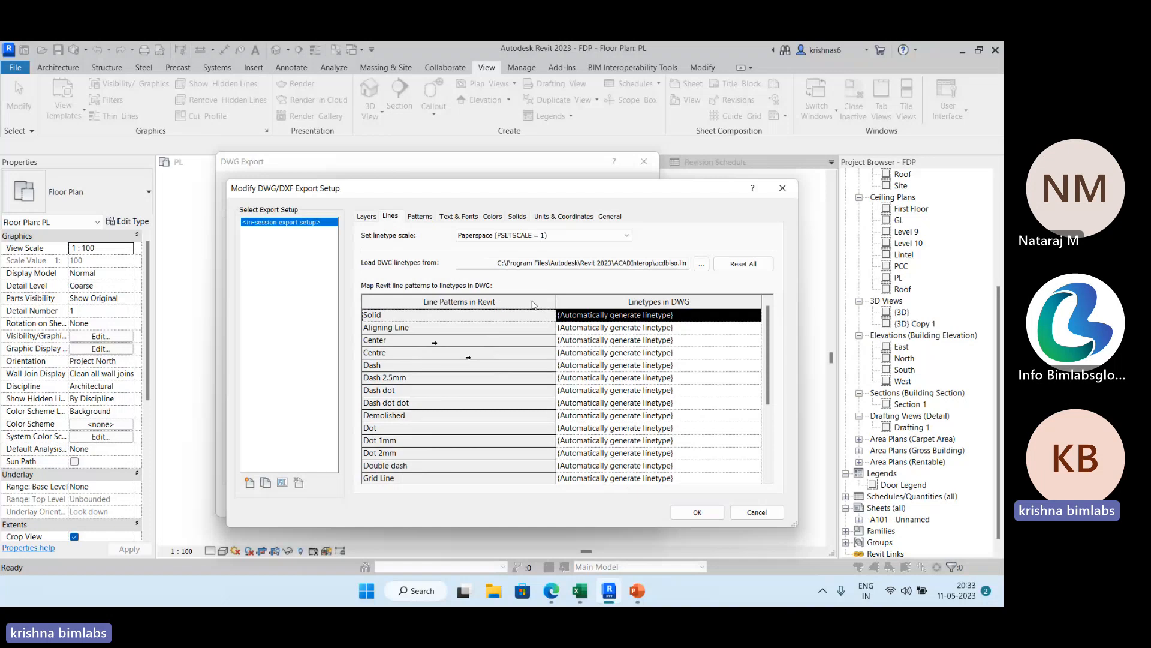
pyautogui.click(758, 316)
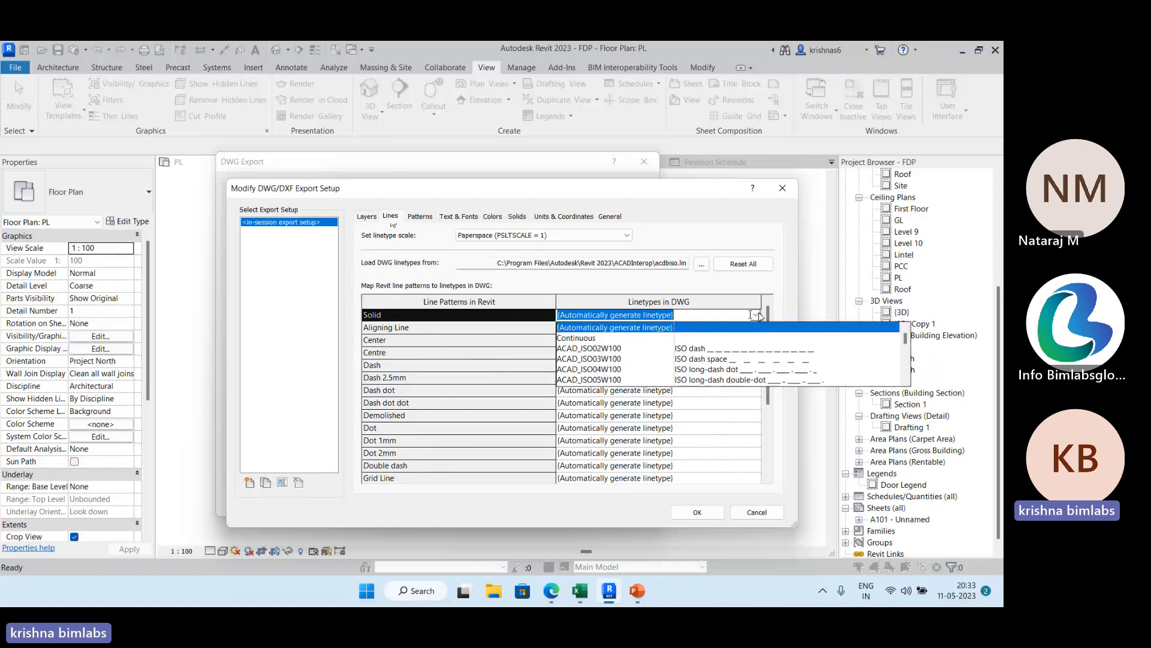
pyautogui.click(739, 417)
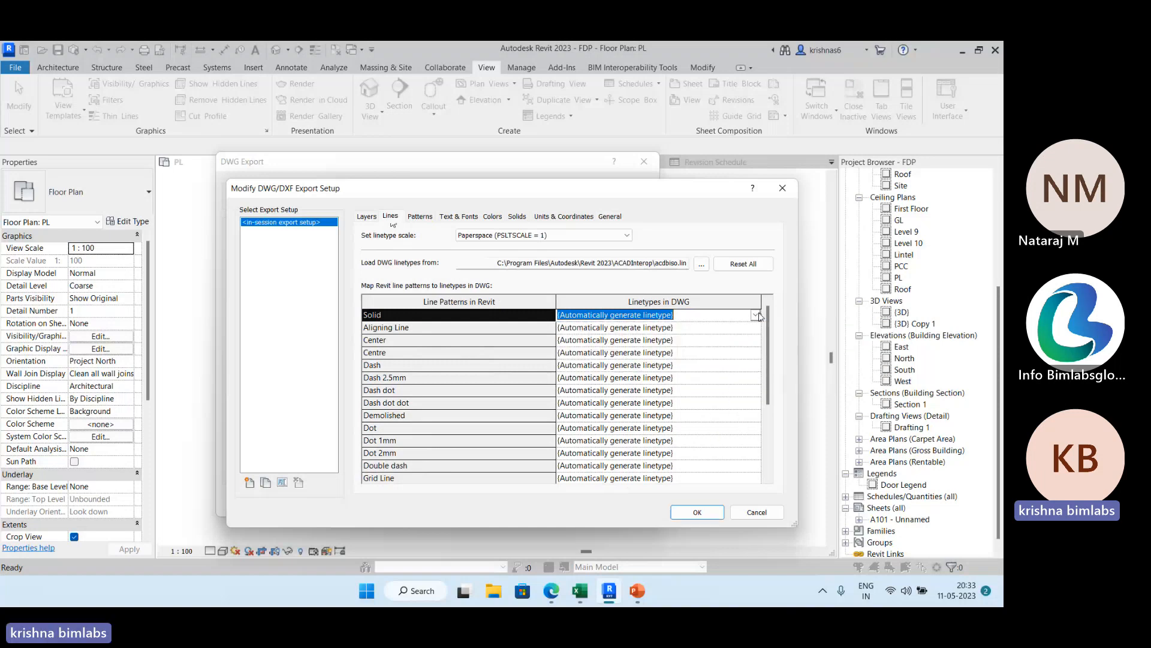
pyautogui.click(755, 365)
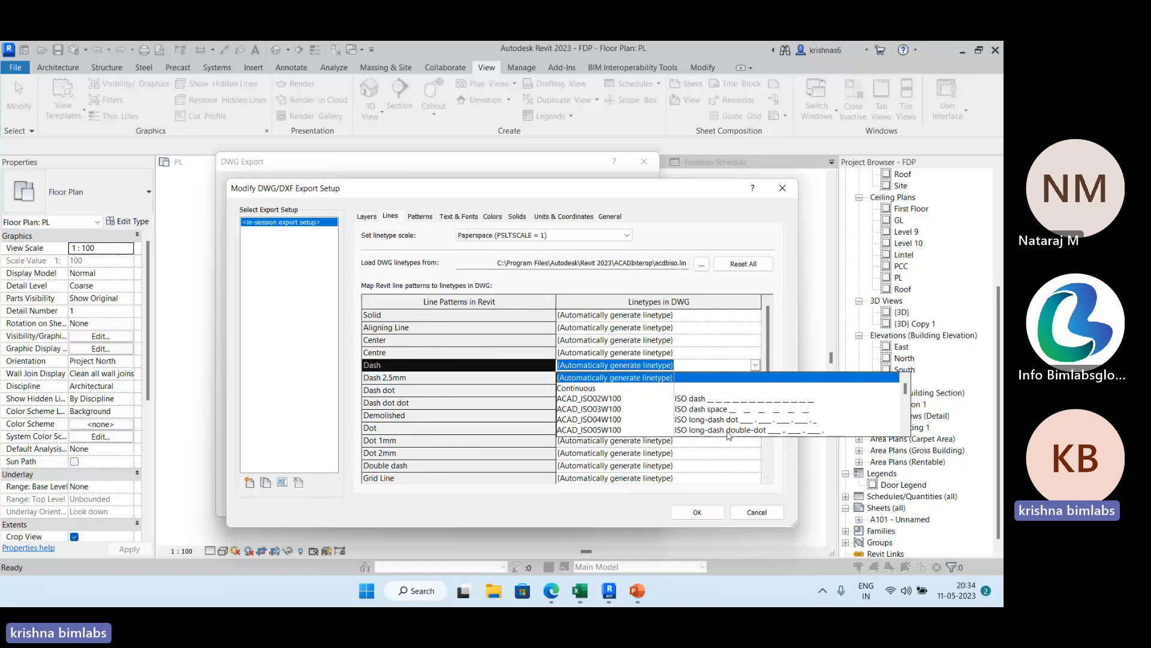
pyautogui.click(751, 282)
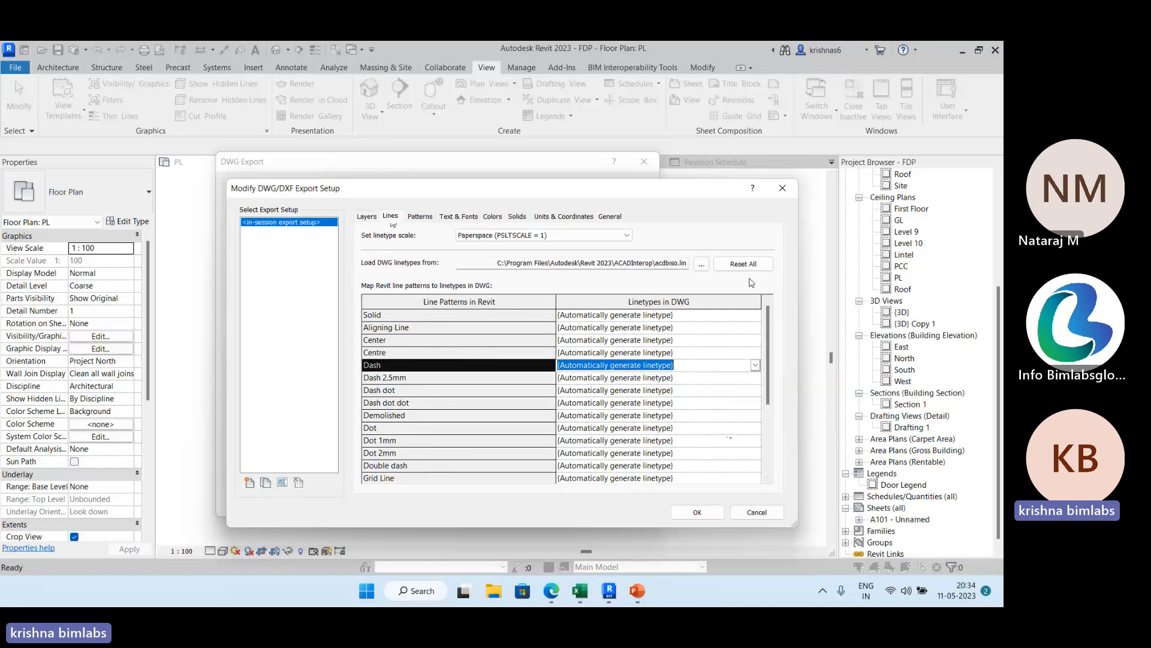
# Review the export setup's hatch pattern, font, color, solids, units and general options, then close the setup without applying changes.
pyautogui.click(420, 216)
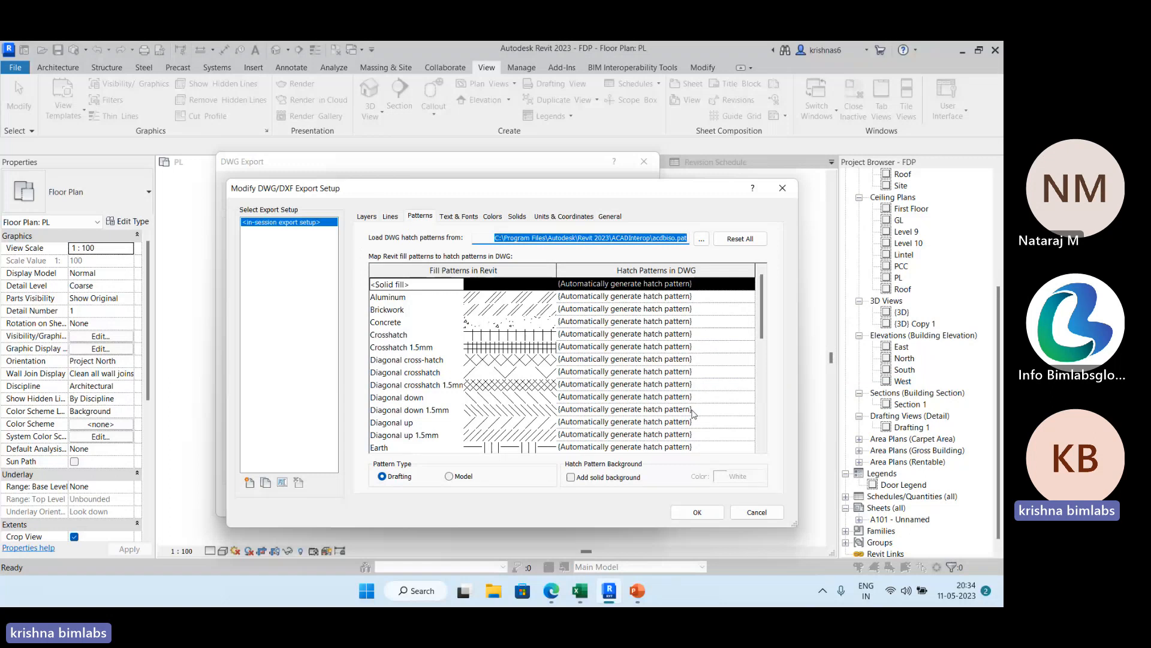
pyautogui.click(465, 221)
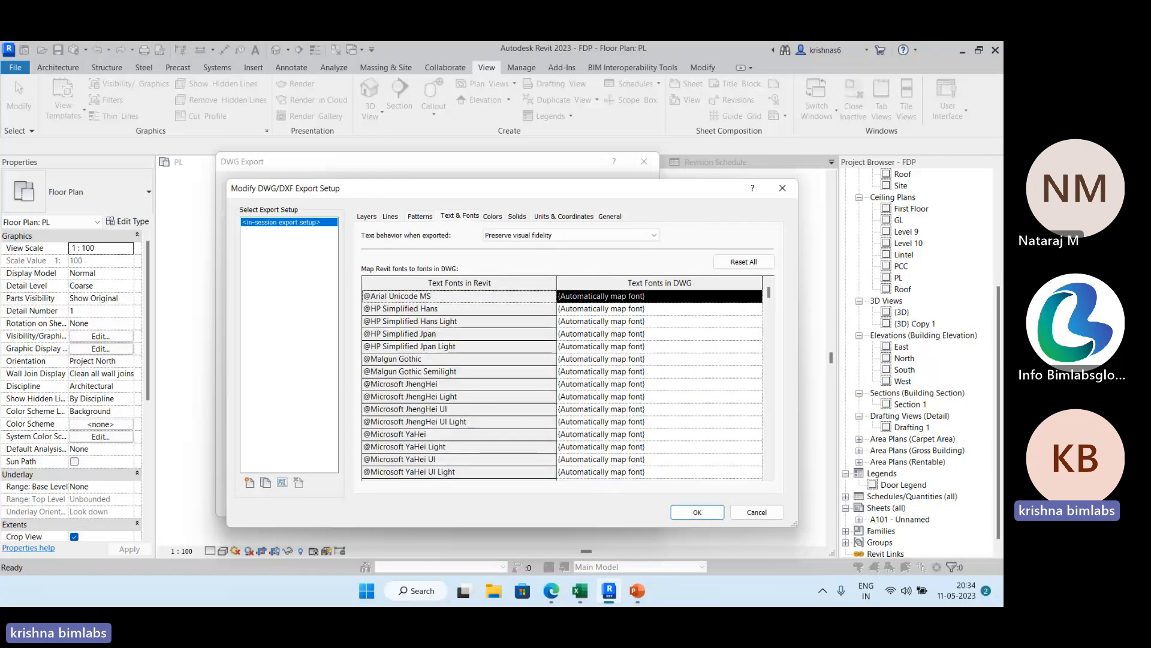
pyautogui.click(493, 216)
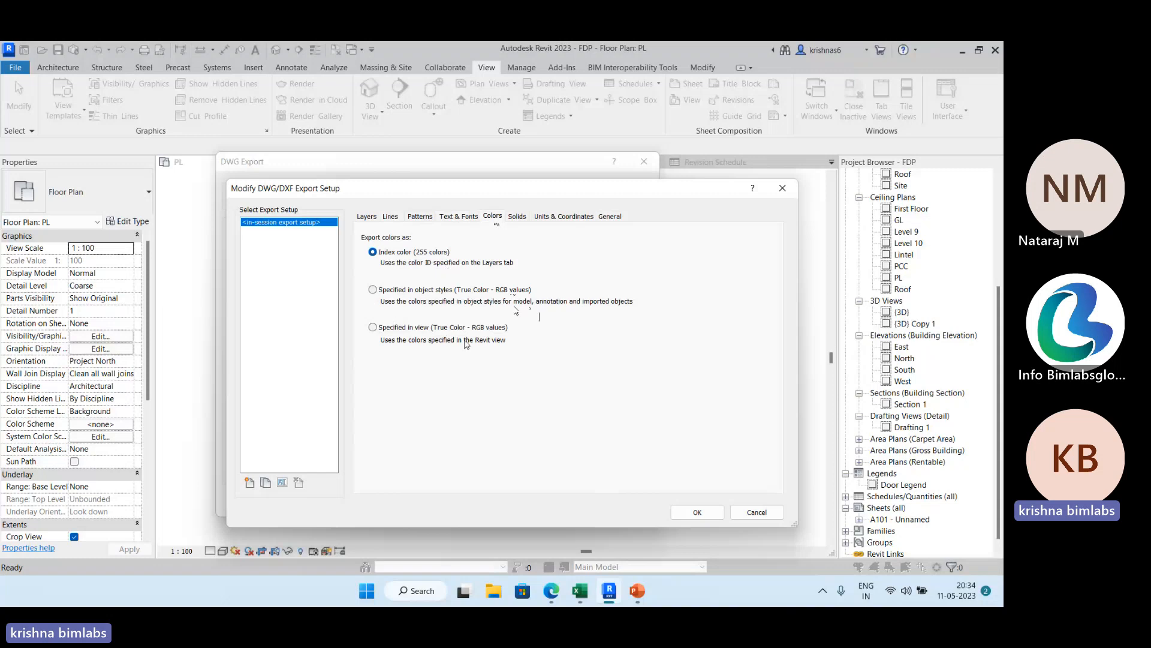
pyautogui.moveTo(599, 192); pyautogui.dragTo(565, 273)
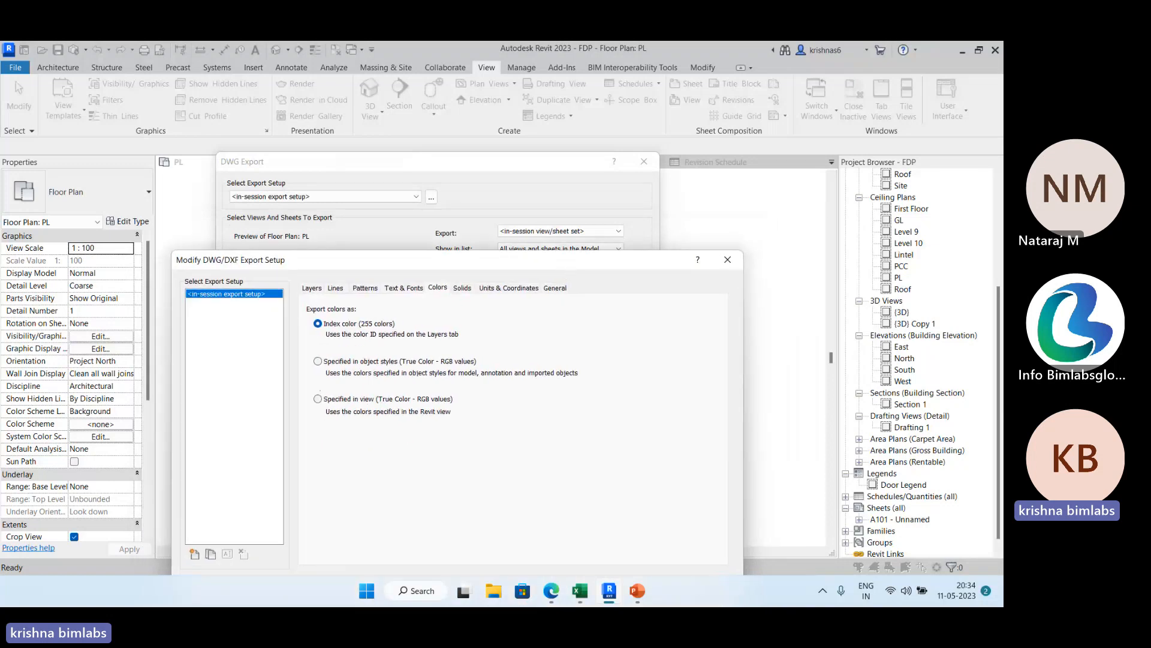
pyautogui.click(466, 289)
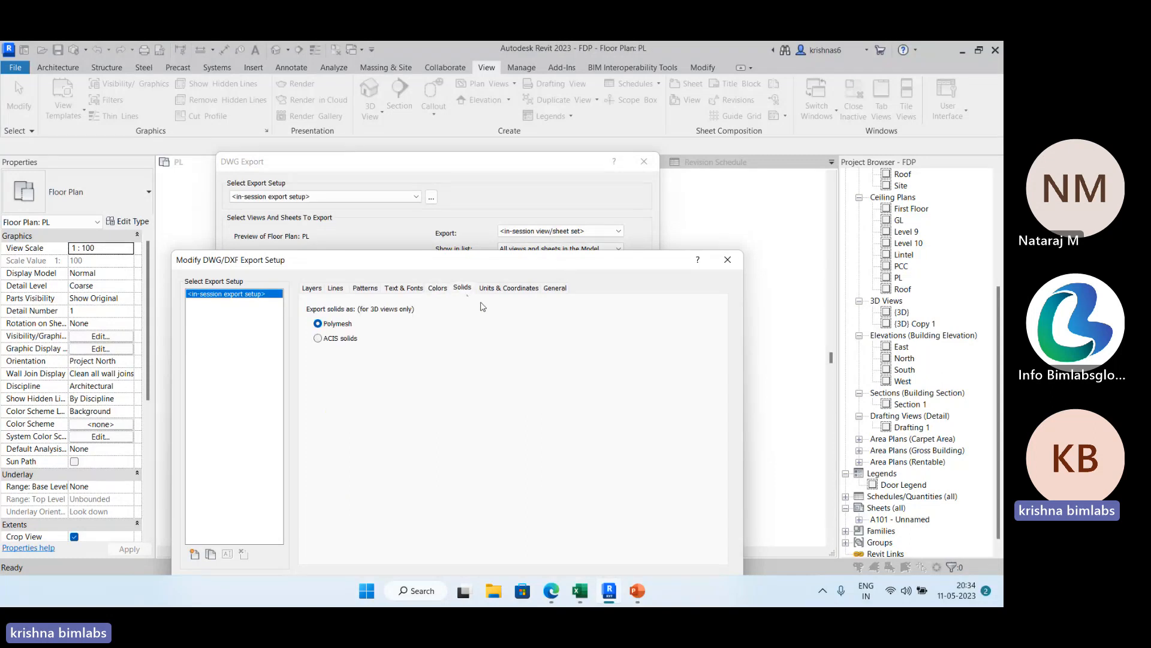
pyautogui.click(510, 289)
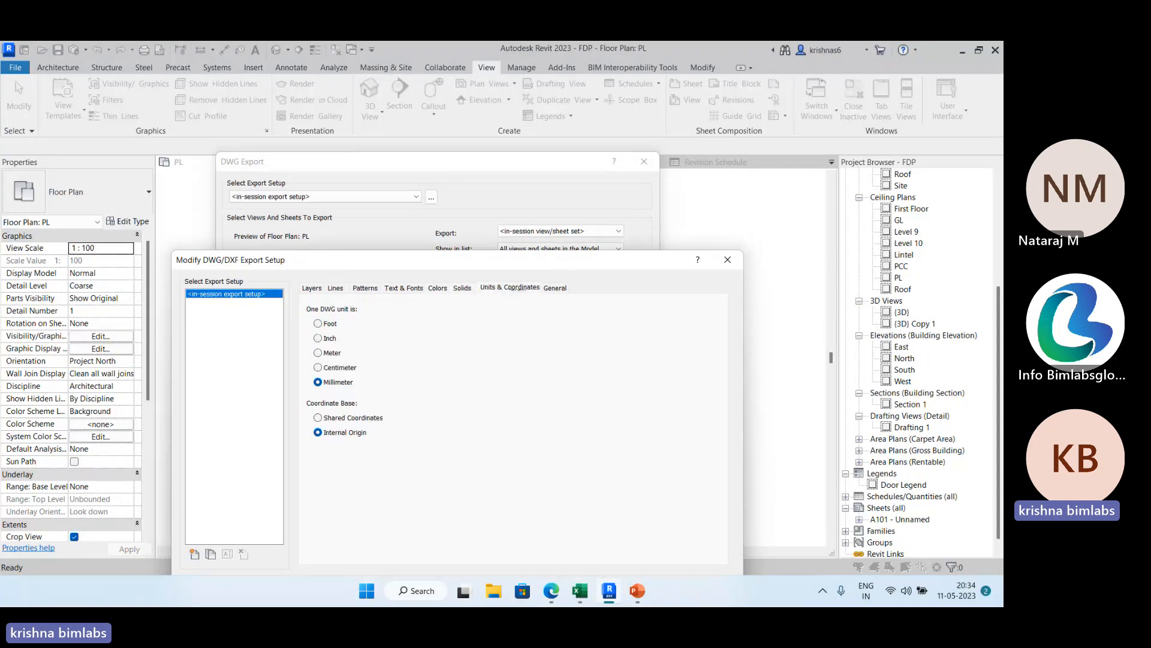
pyautogui.click(556, 288)
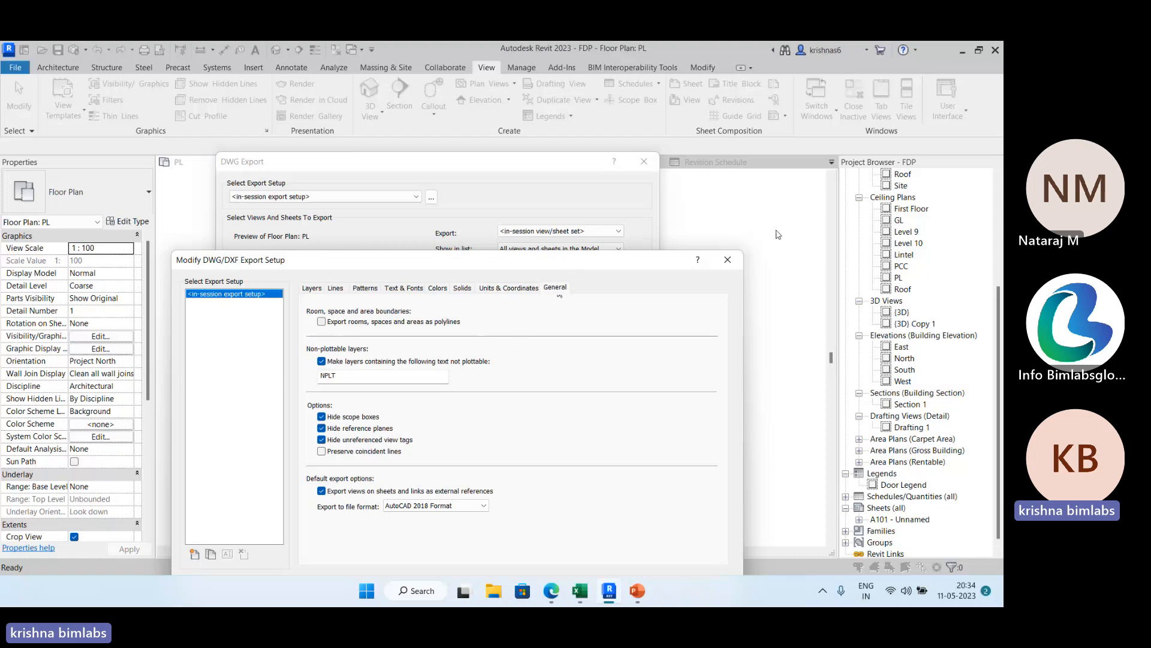
pyautogui.click(726, 260)
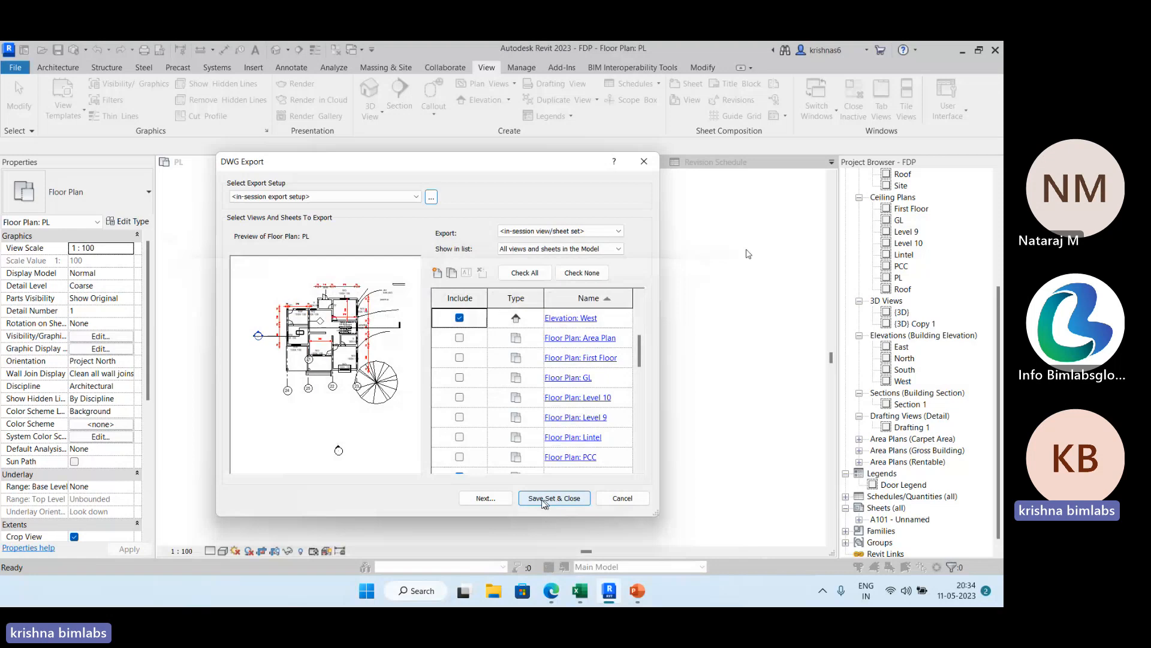
# Open the target folder and file format options for the DWG export, then leave the export without saving any files.
pyautogui.click(501, 503)
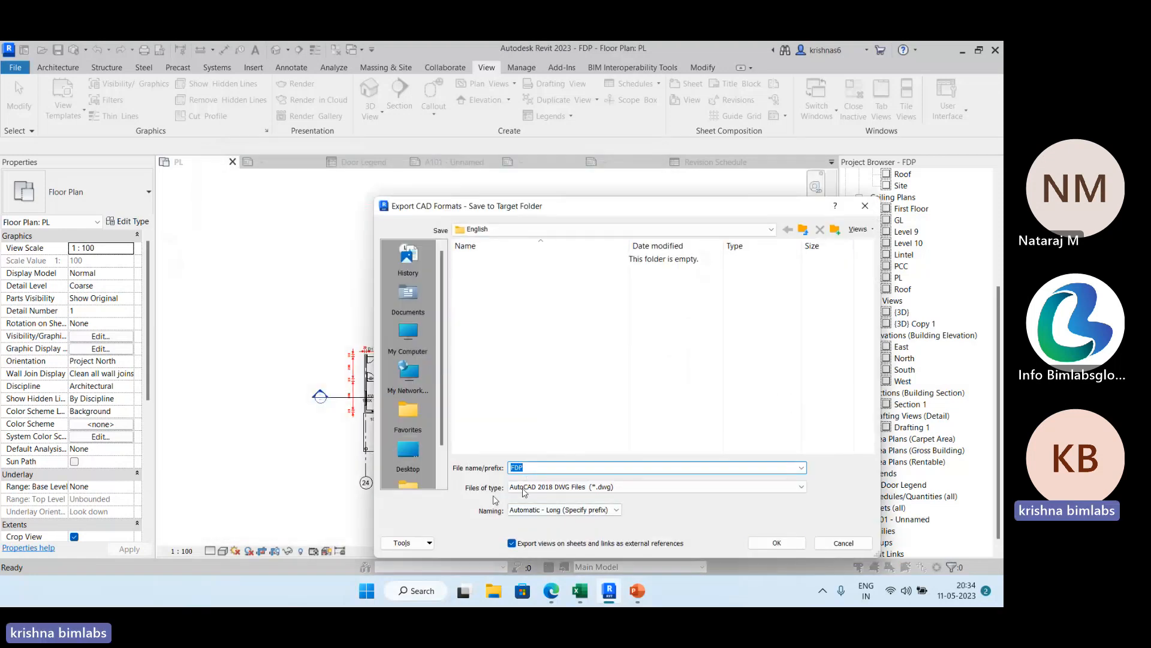
pyautogui.click(865, 207)
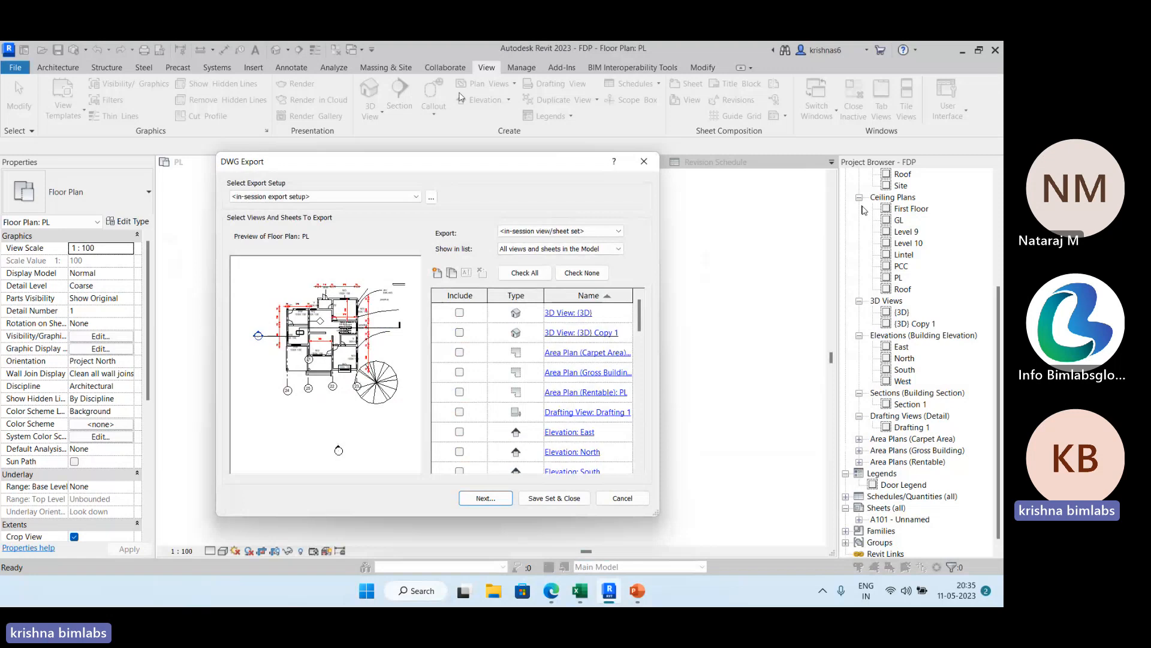
pyautogui.click(657, 165)
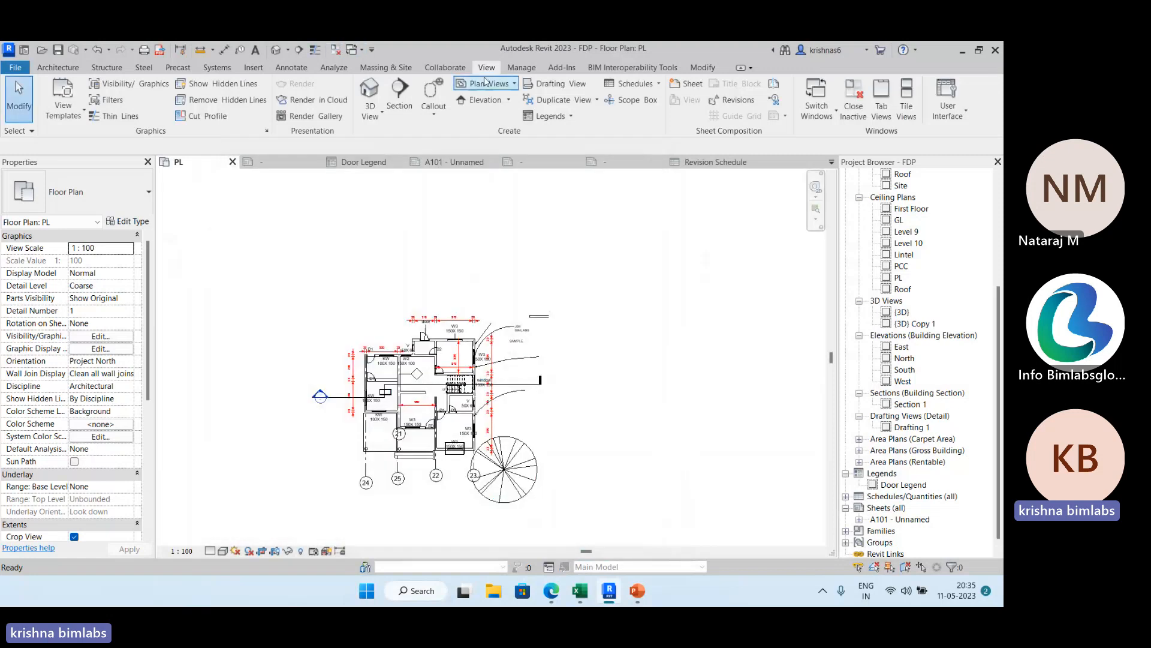
# Open Object Styles and examine the line weights, colors and patterns of the model categories, including Curtain Systems.
pyautogui.click(520, 68)
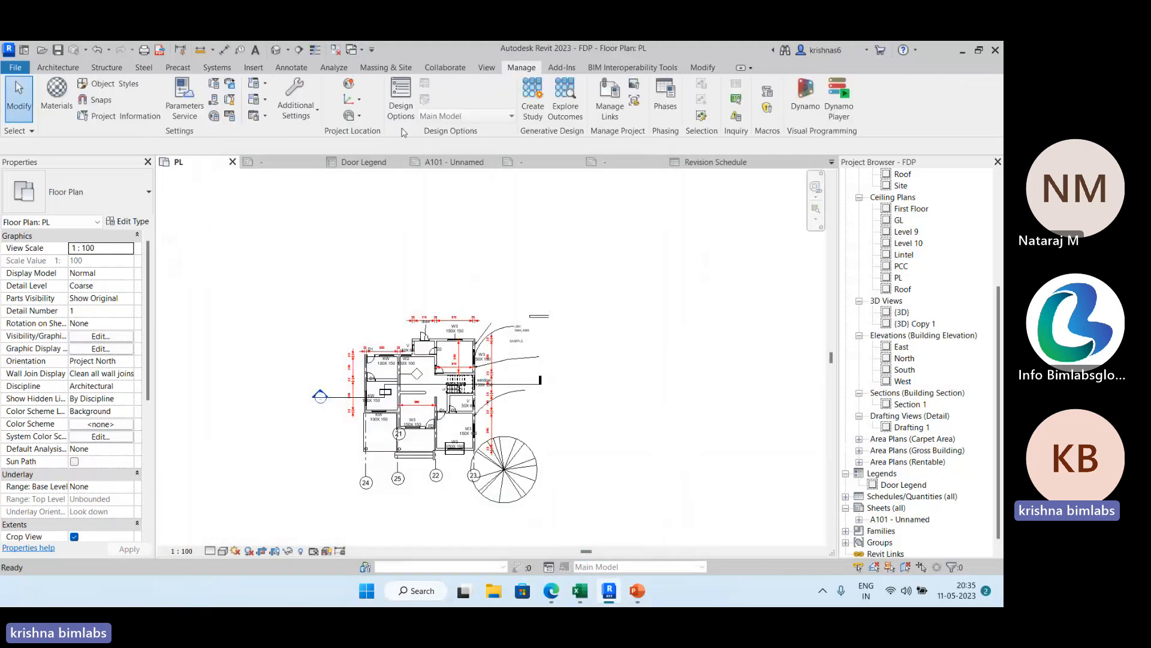
pyautogui.click(117, 84)
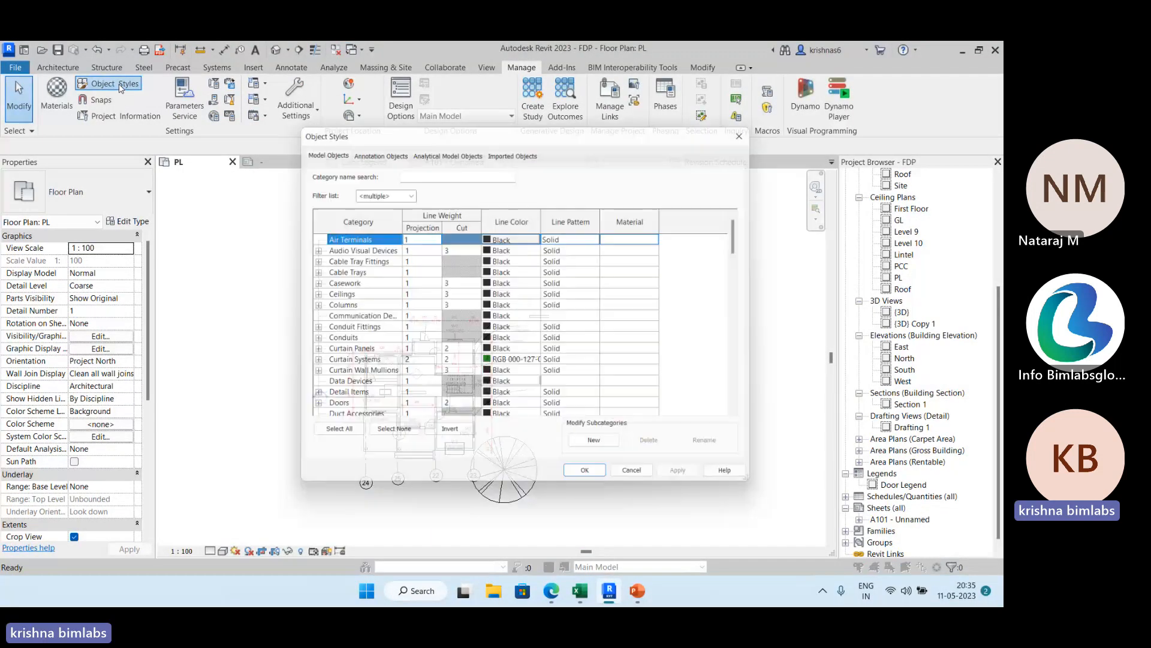
pyautogui.moveTo(513, 129); pyautogui.dragTo(447, 131)
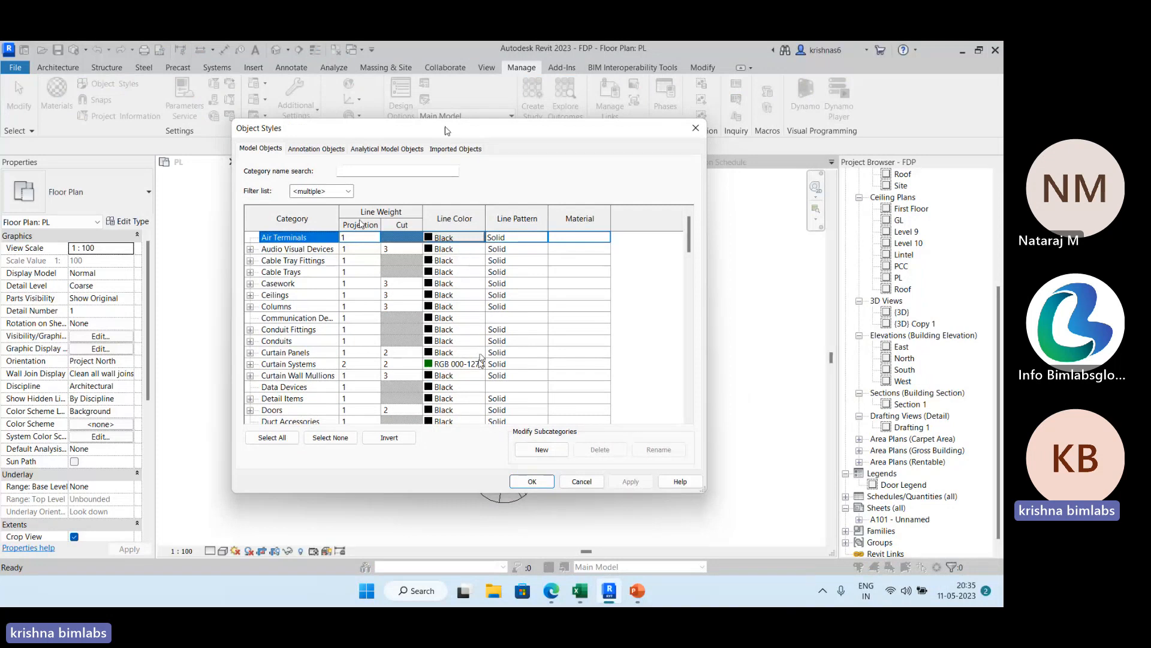
pyautogui.scroll(-1, 482, 358)
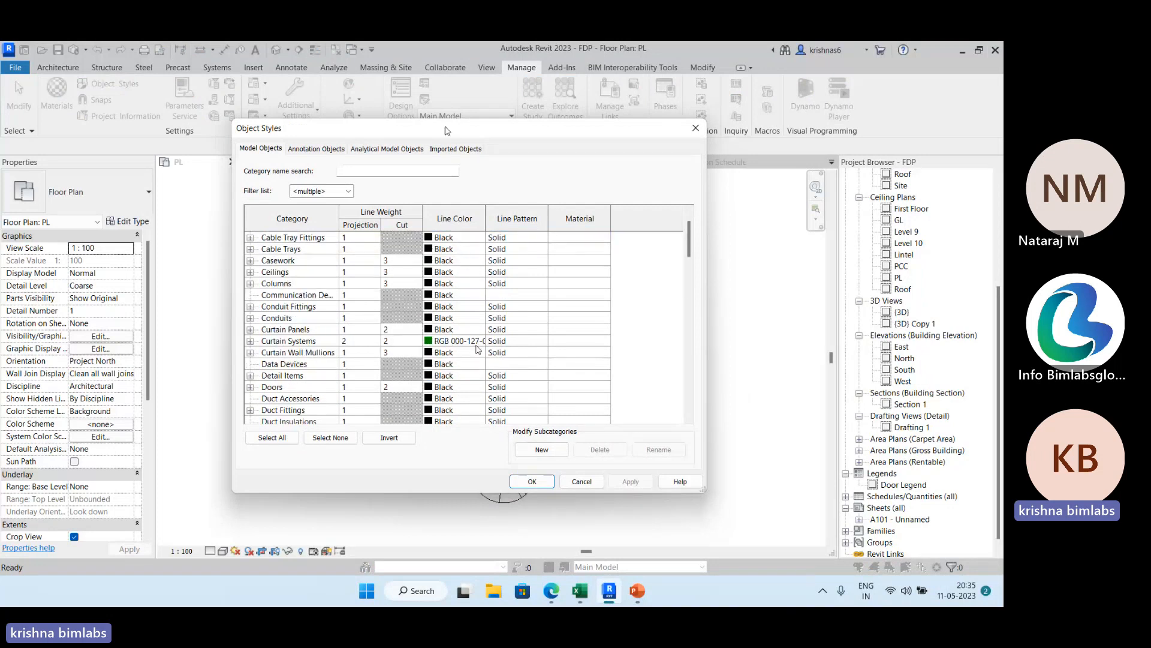
pyautogui.click(380, 343)
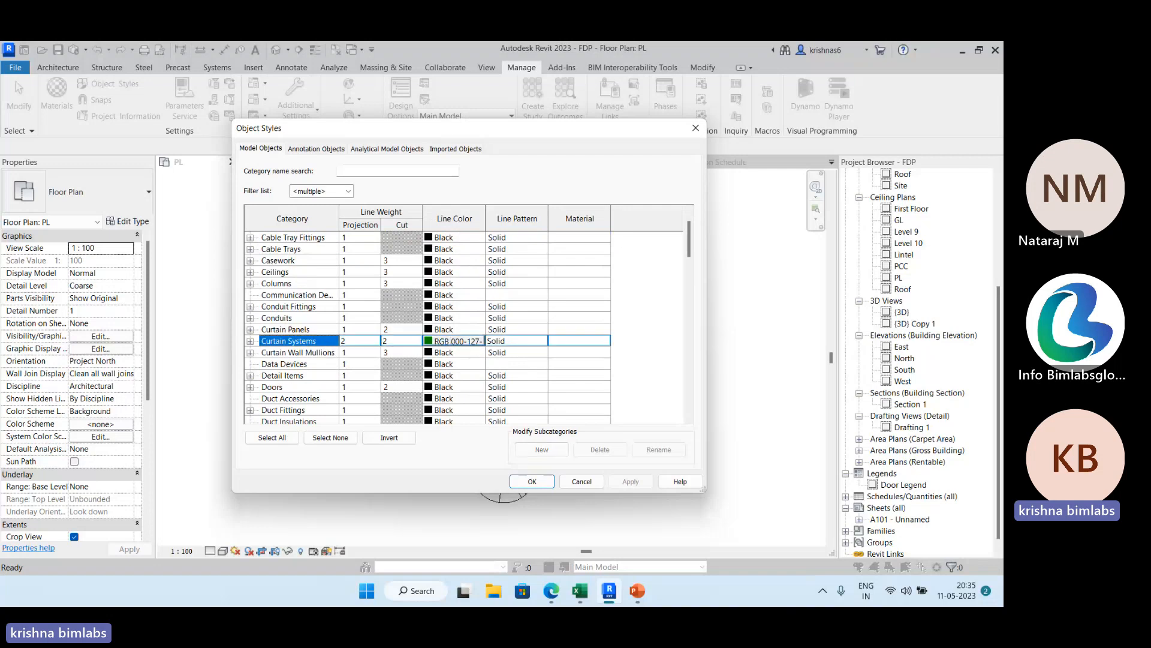
pyautogui.scroll(-1, 454, 341)
# Examine the object styles of the annotation and analytical model categories, revisit the model categories, and close Object Styles.
pyautogui.click(316, 150)
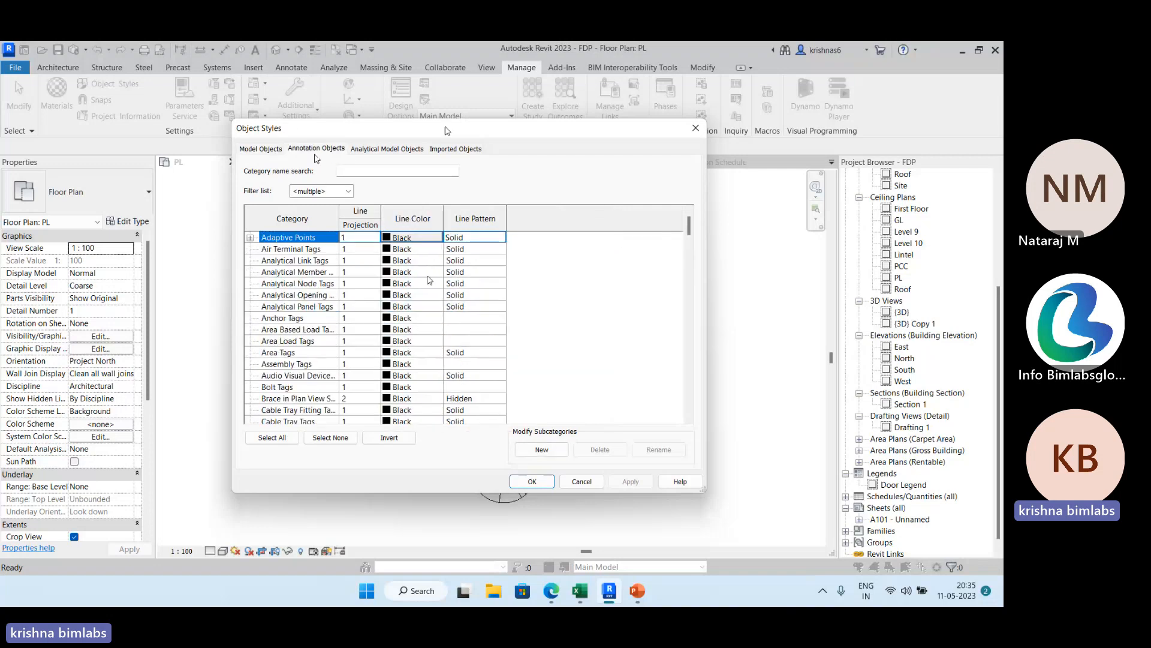
pyautogui.scroll(-9, 400, 275)
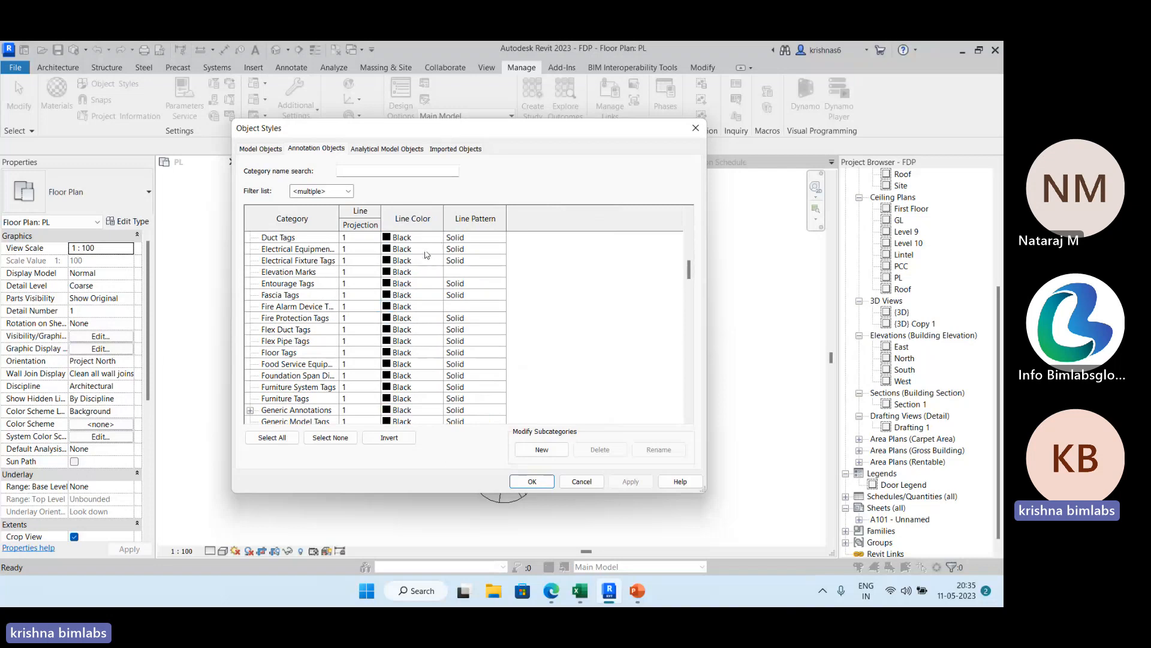
pyautogui.scroll(6, 427, 254)
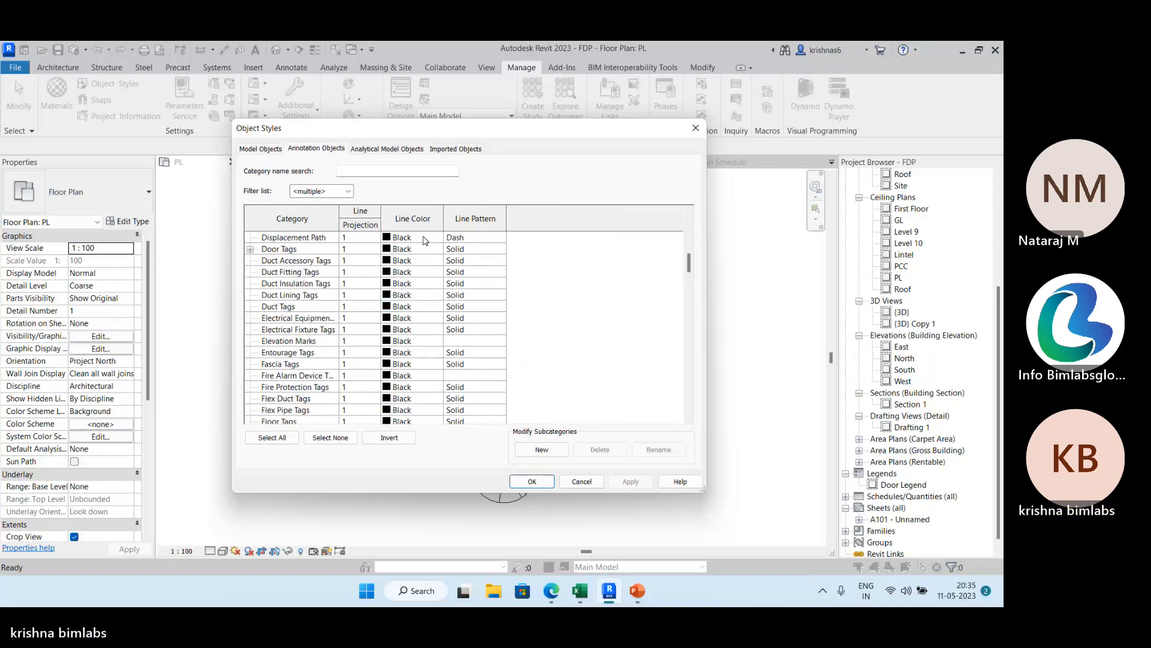
pyautogui.click(263, 148)
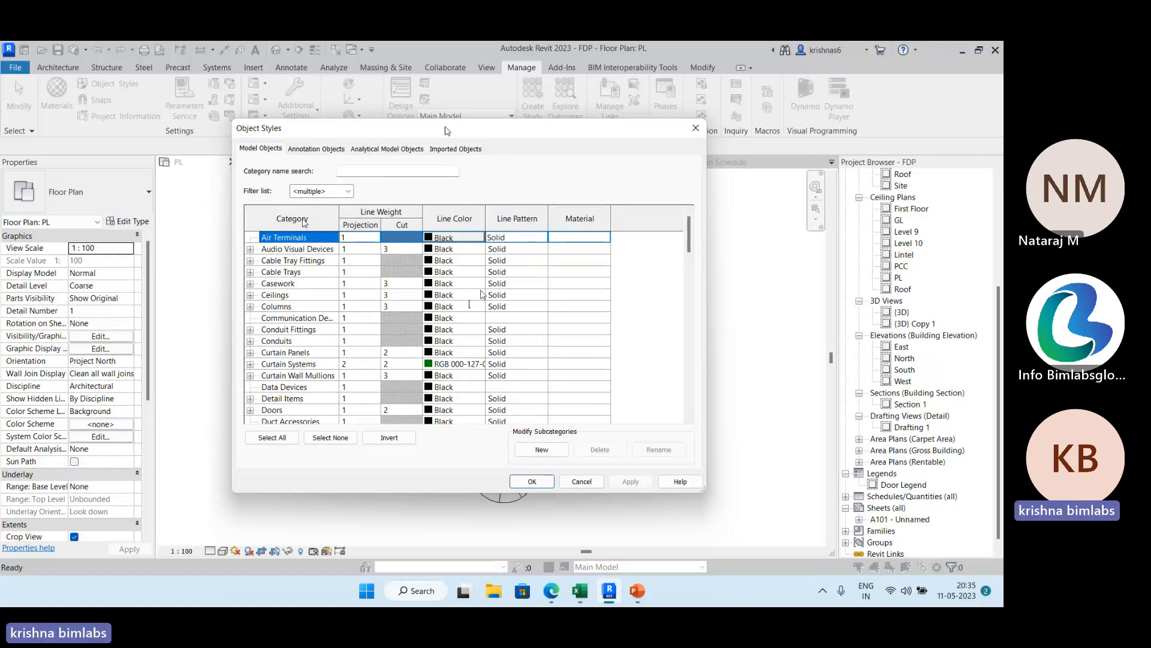
pyautogui.click(396, 149)
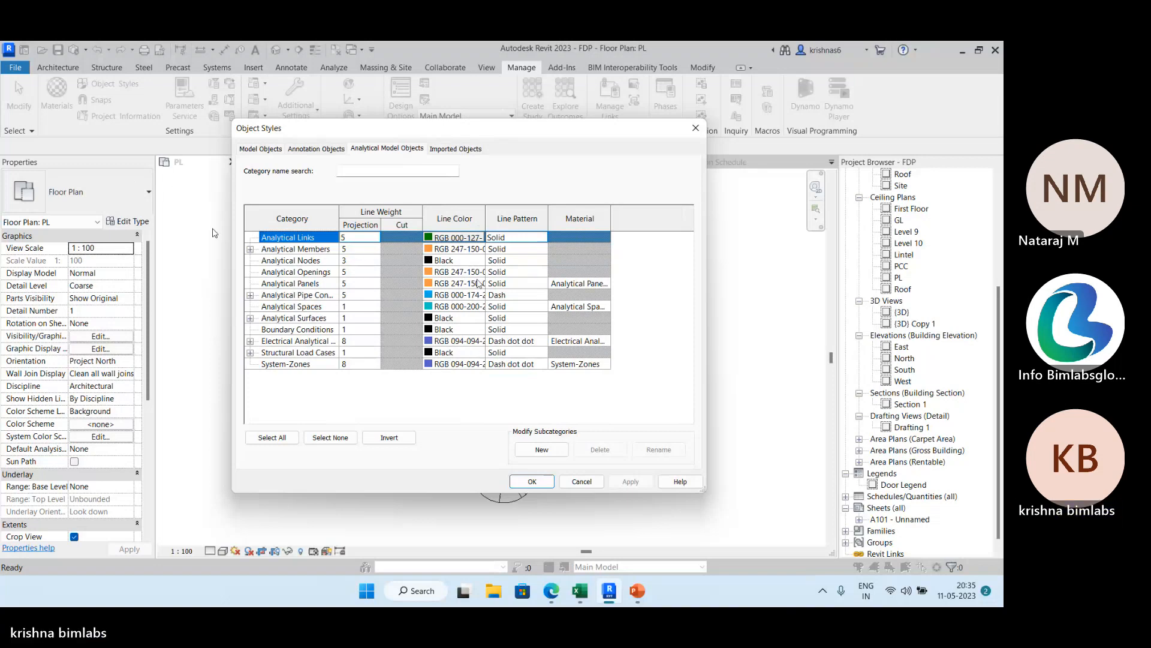
pyautogui.click(260, 148)
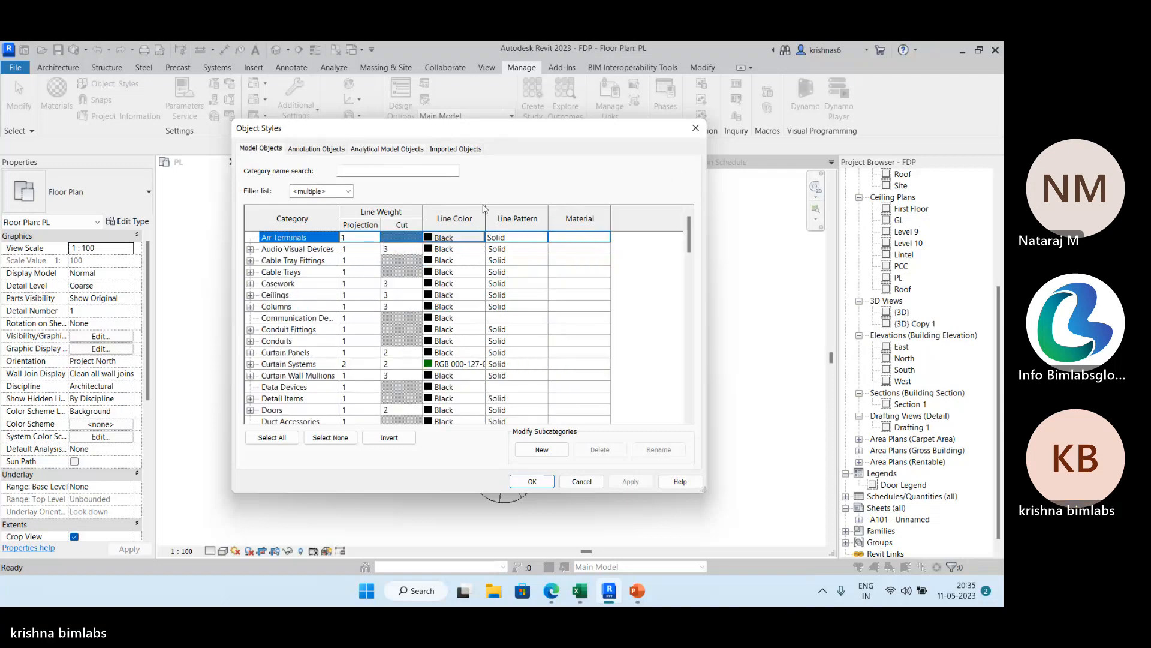
pyautogui.click(695, 128)
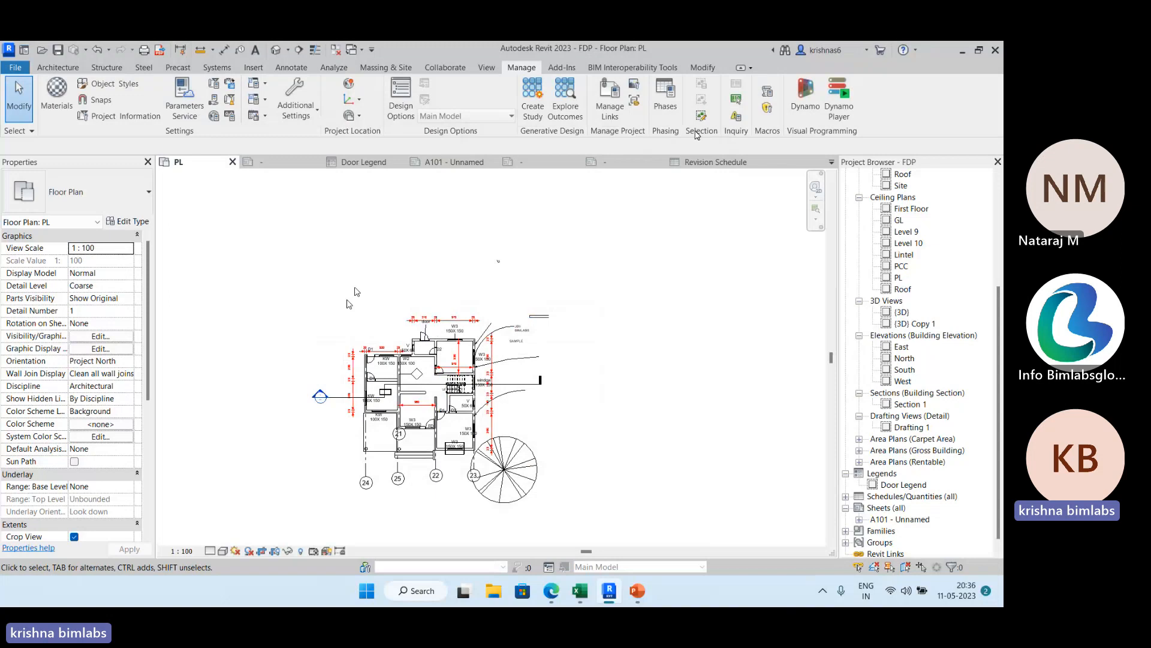
# Switch to the Microsoft Teams meeting and stop sharing the screen.
pyautogui.hotkey('alt', 'Tab')
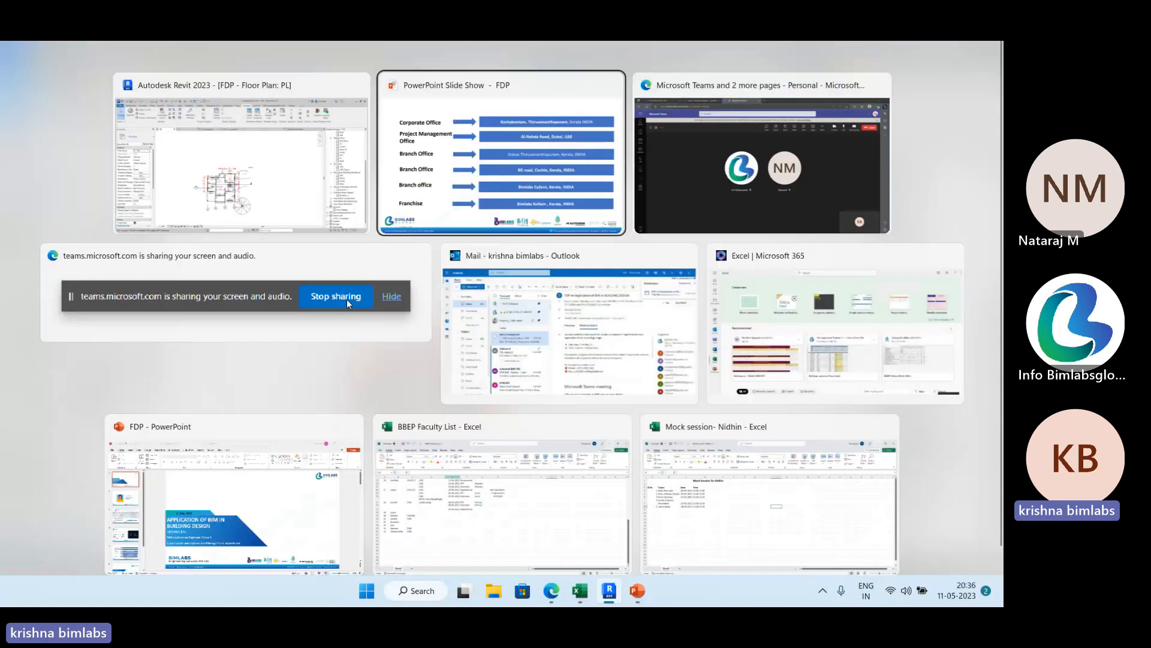
pyautogui.hotkey('alt', 'Tab')
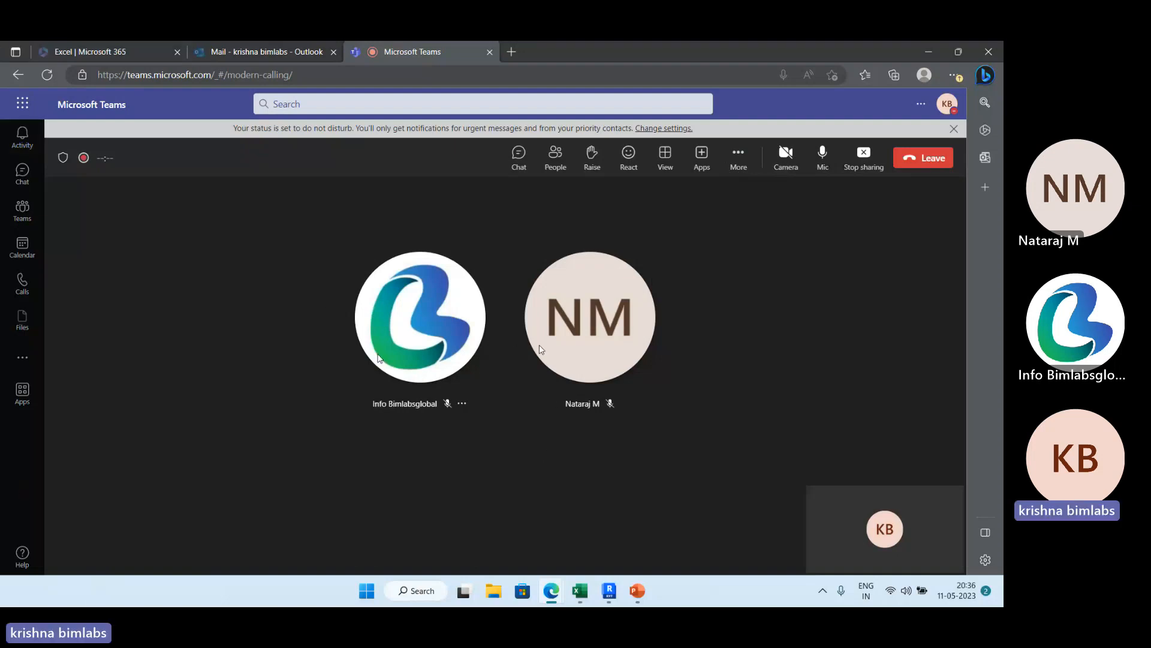
pyautogui.click(413, 404)
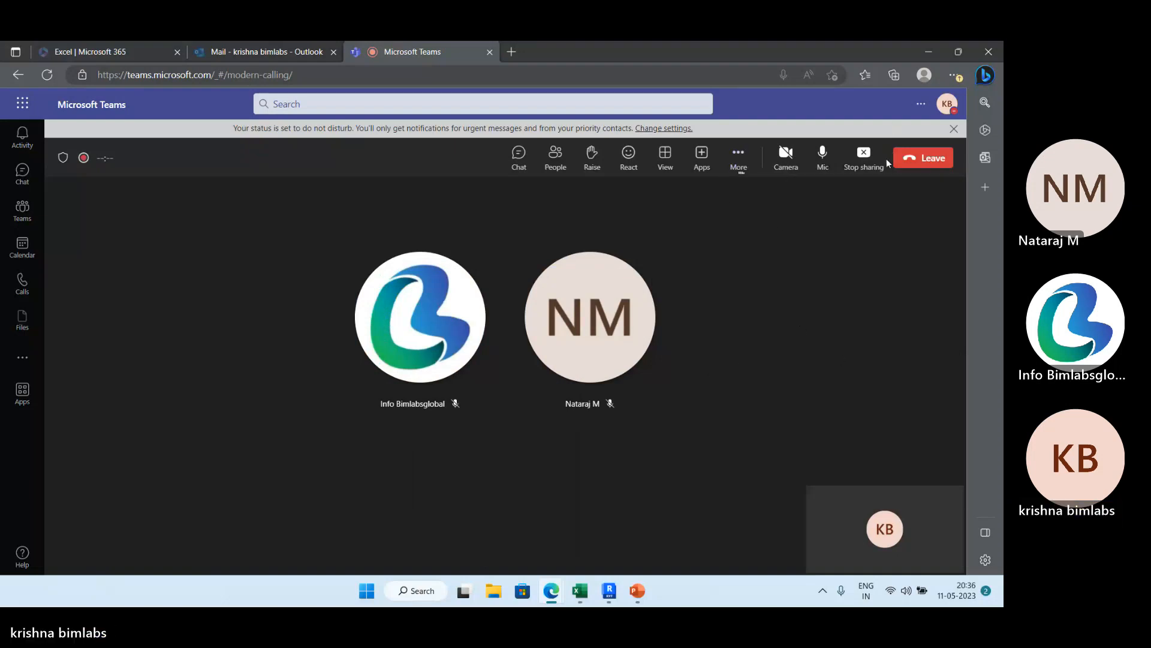
pyautogui.click(865, 157)
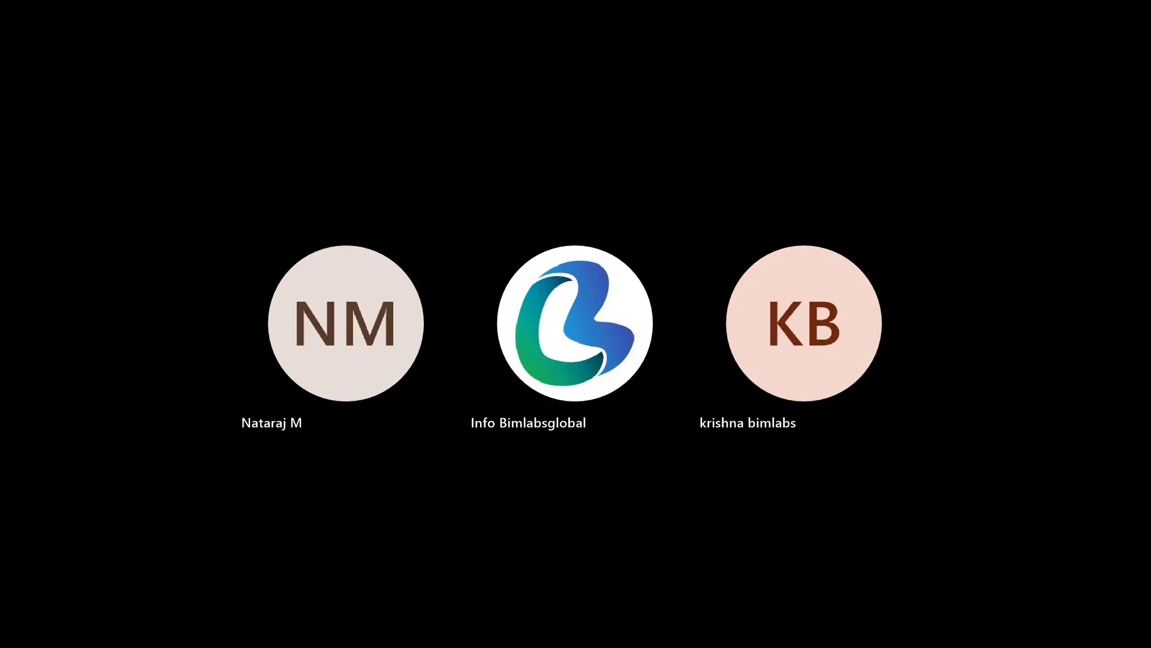